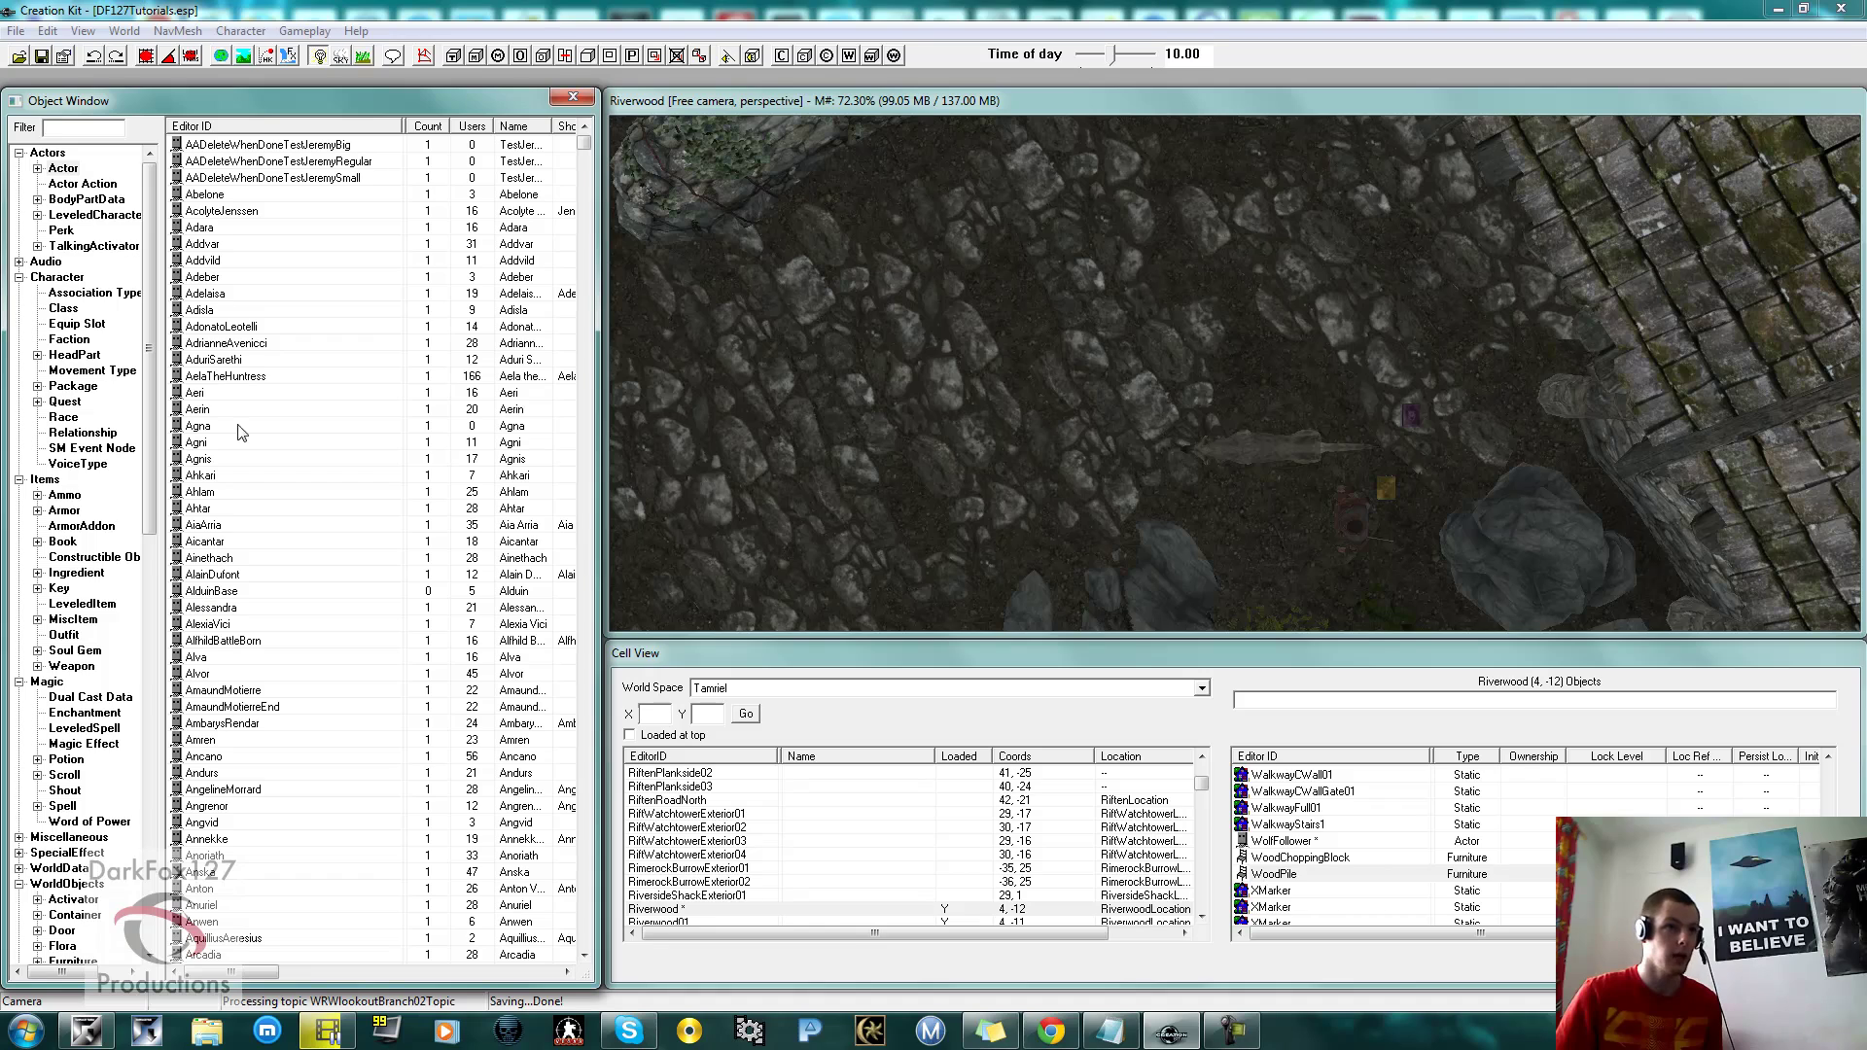
Filter the object list by "sabre" and duplicate the SkinSabrecat armor.
left_click(265, 311)
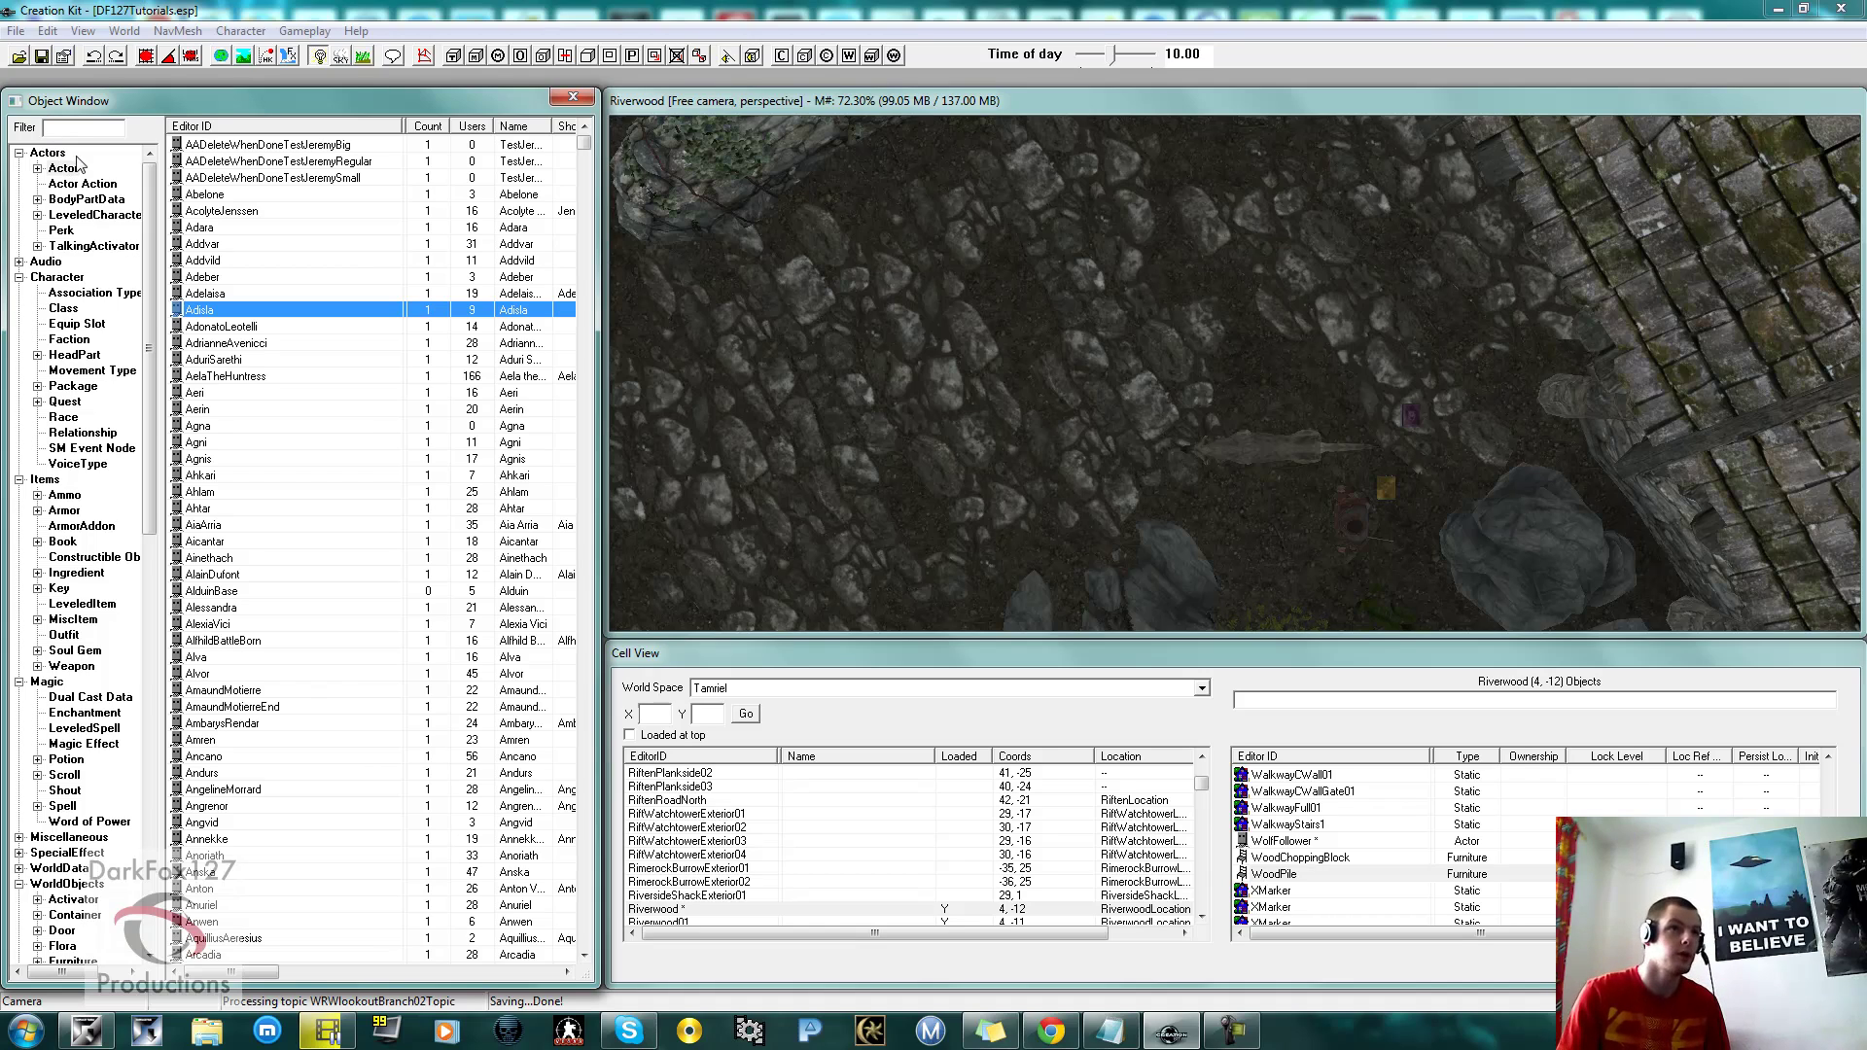
left_click(65, 128)
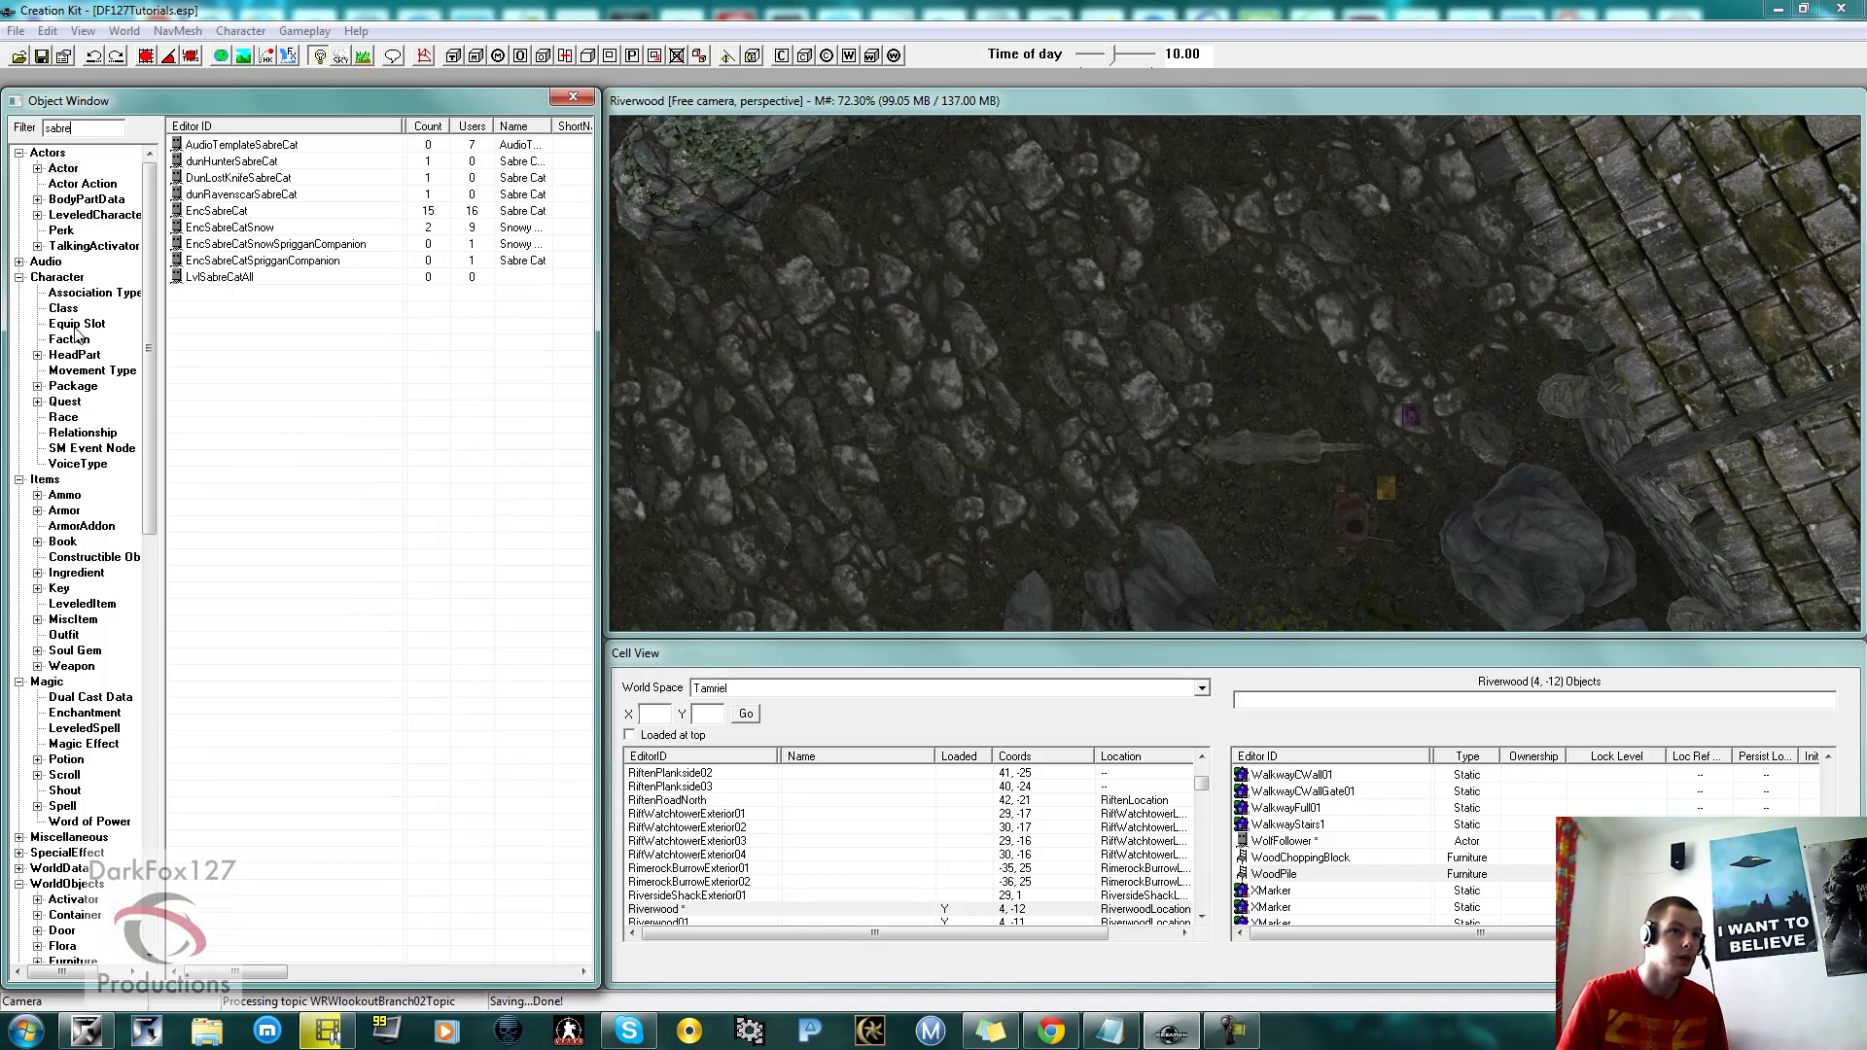
left_click(64, 512)
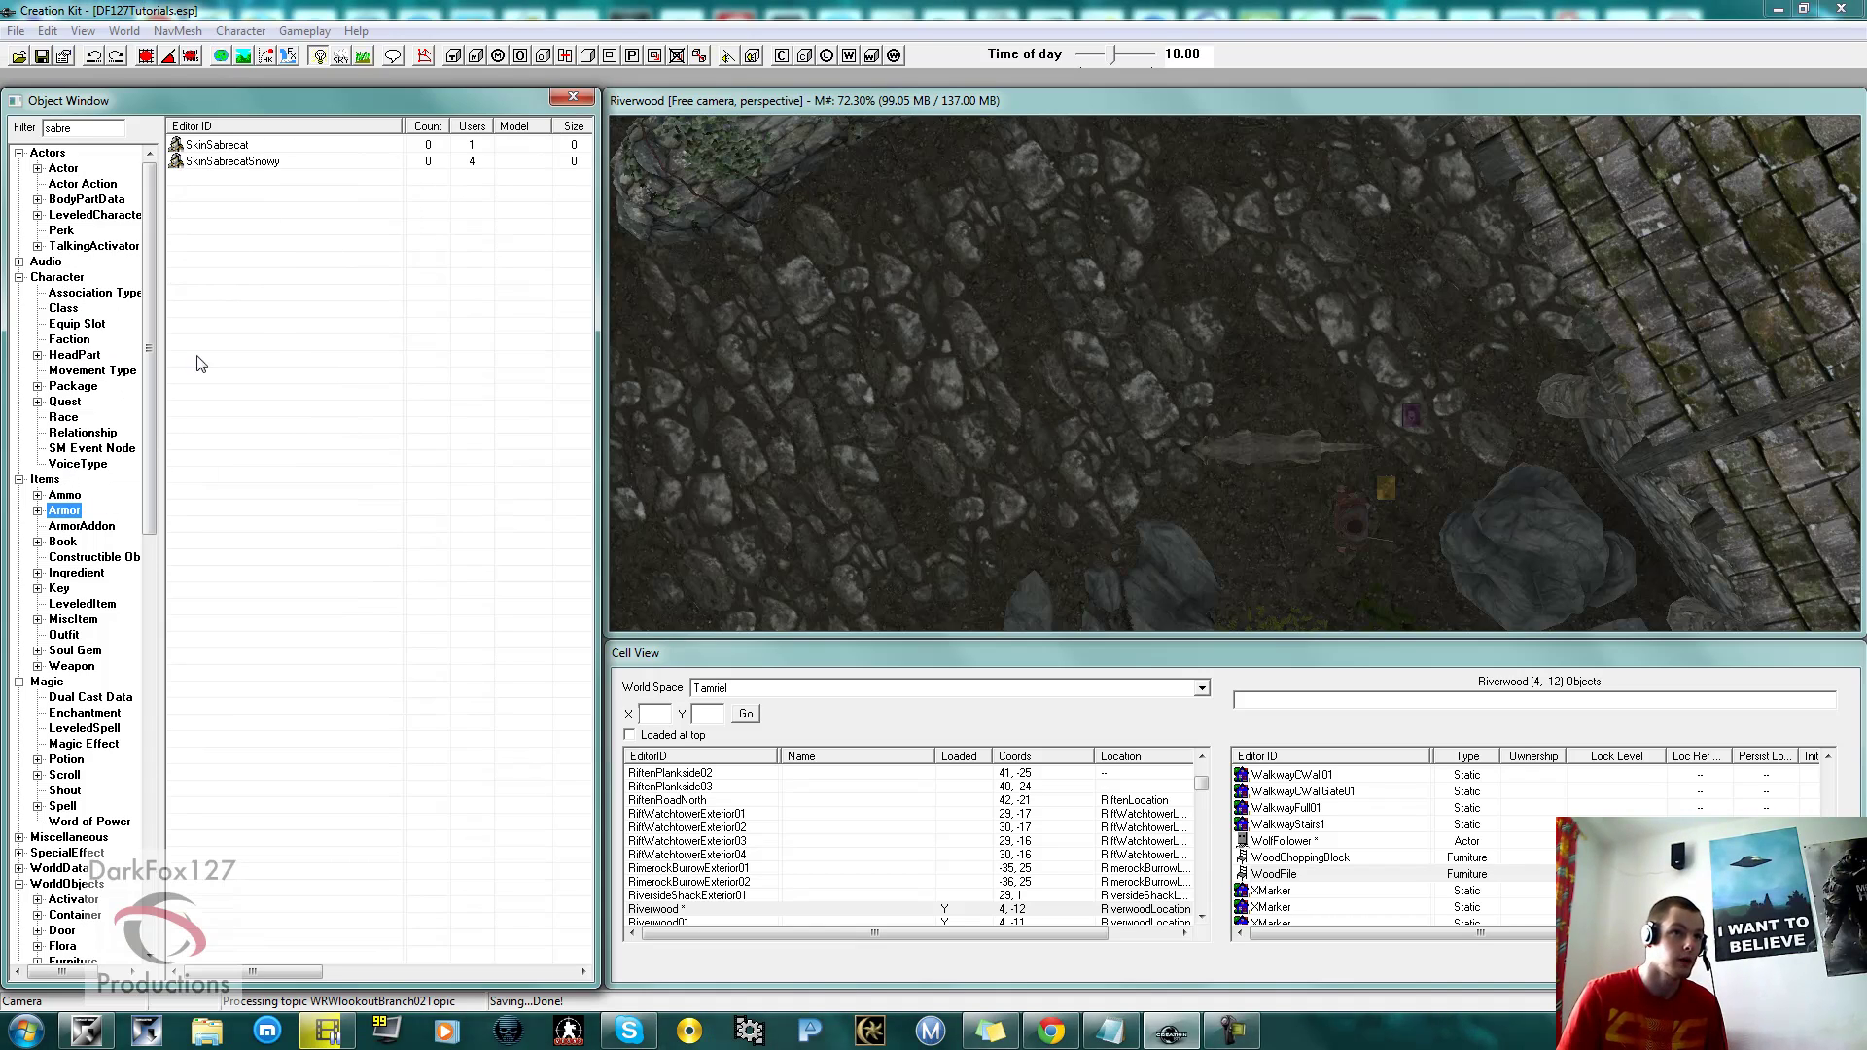
left_click(231, 148)
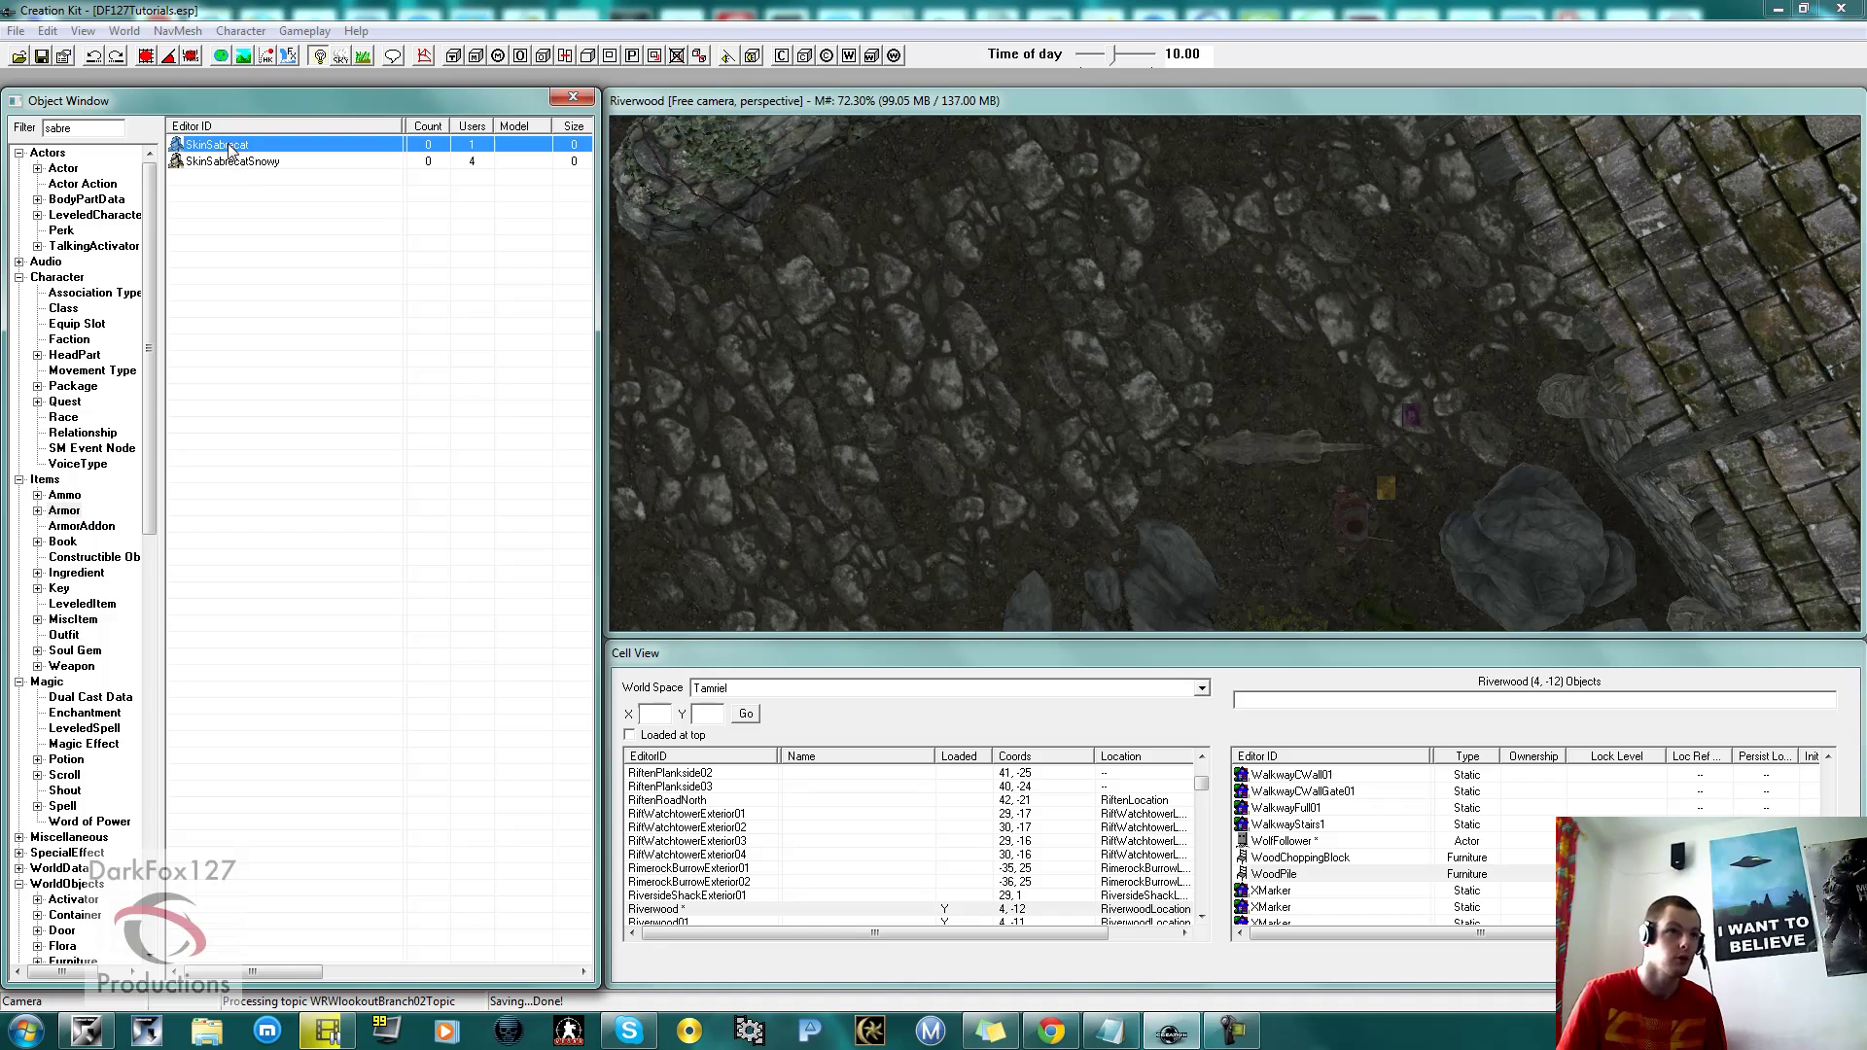
right_click(212, 153)
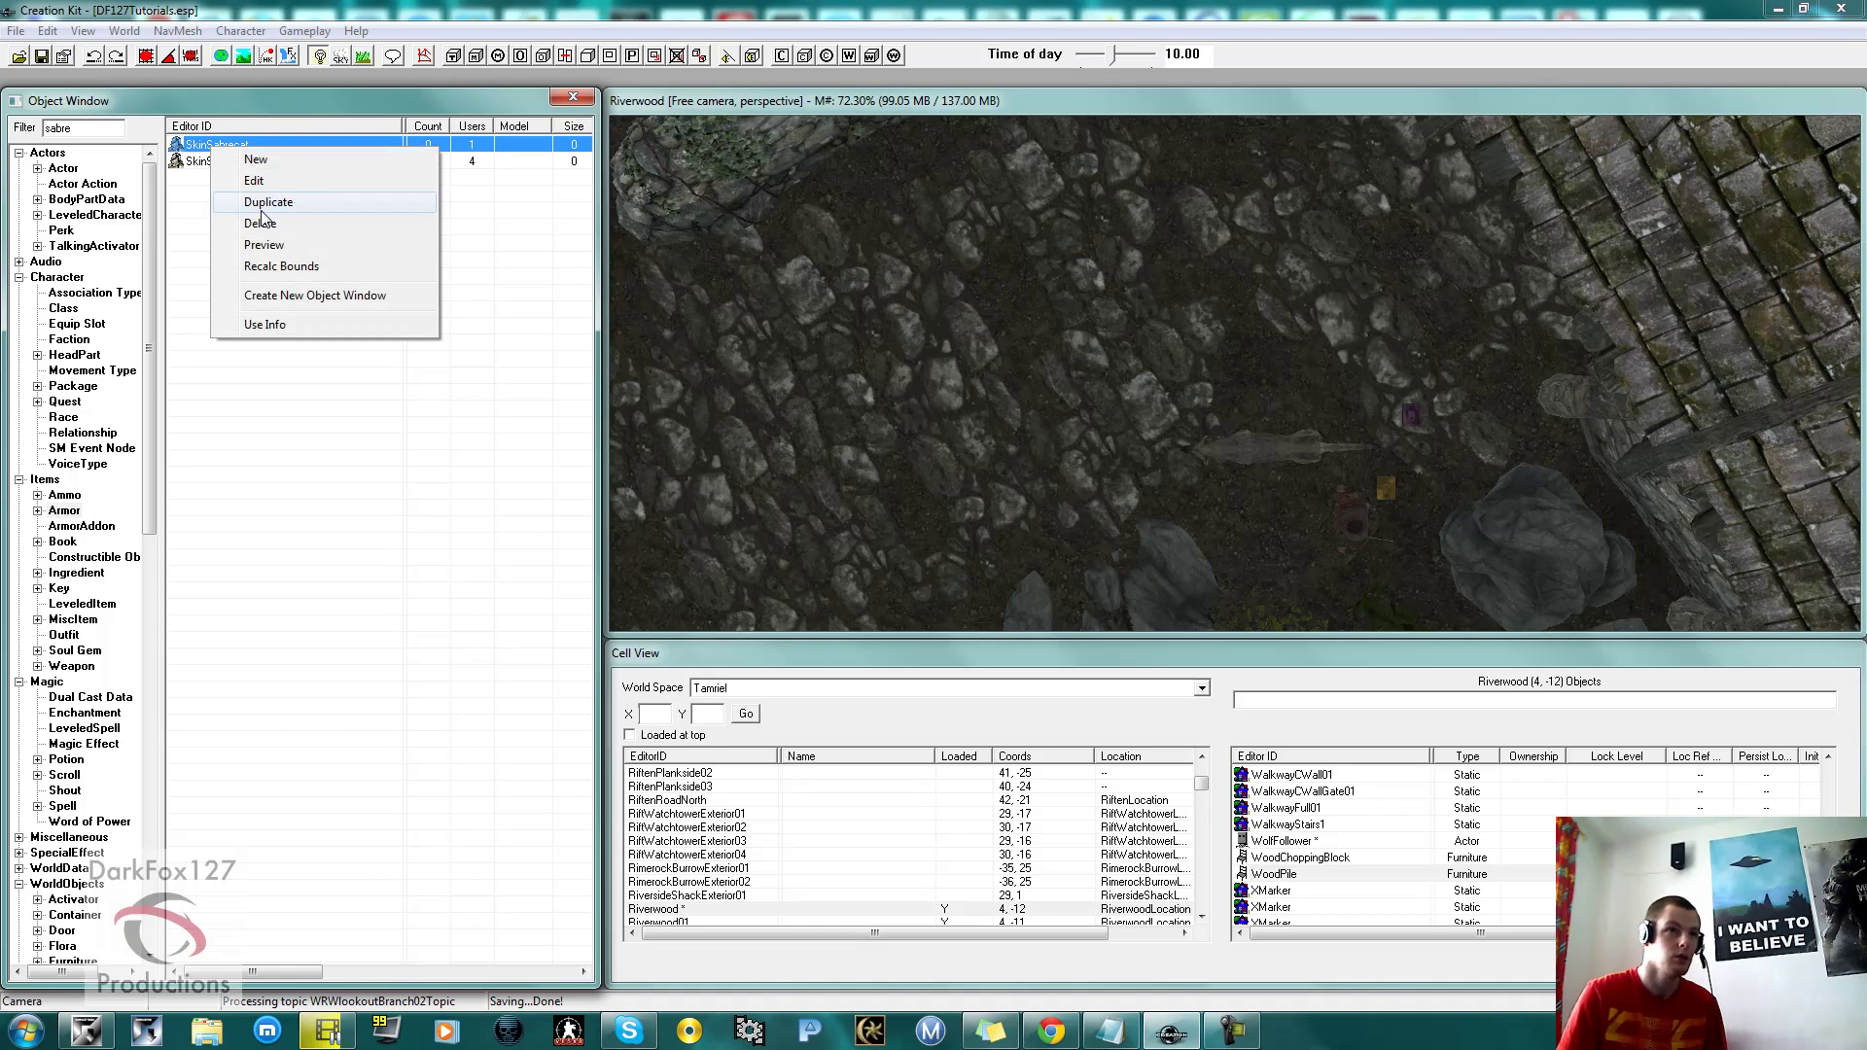
left_click(258, 198)
Rename the duplicated sabre cat skin armor to SkinSabrecatFollower, keeping it as the same form.
right_click(243, 167)
left_click(278, 193)
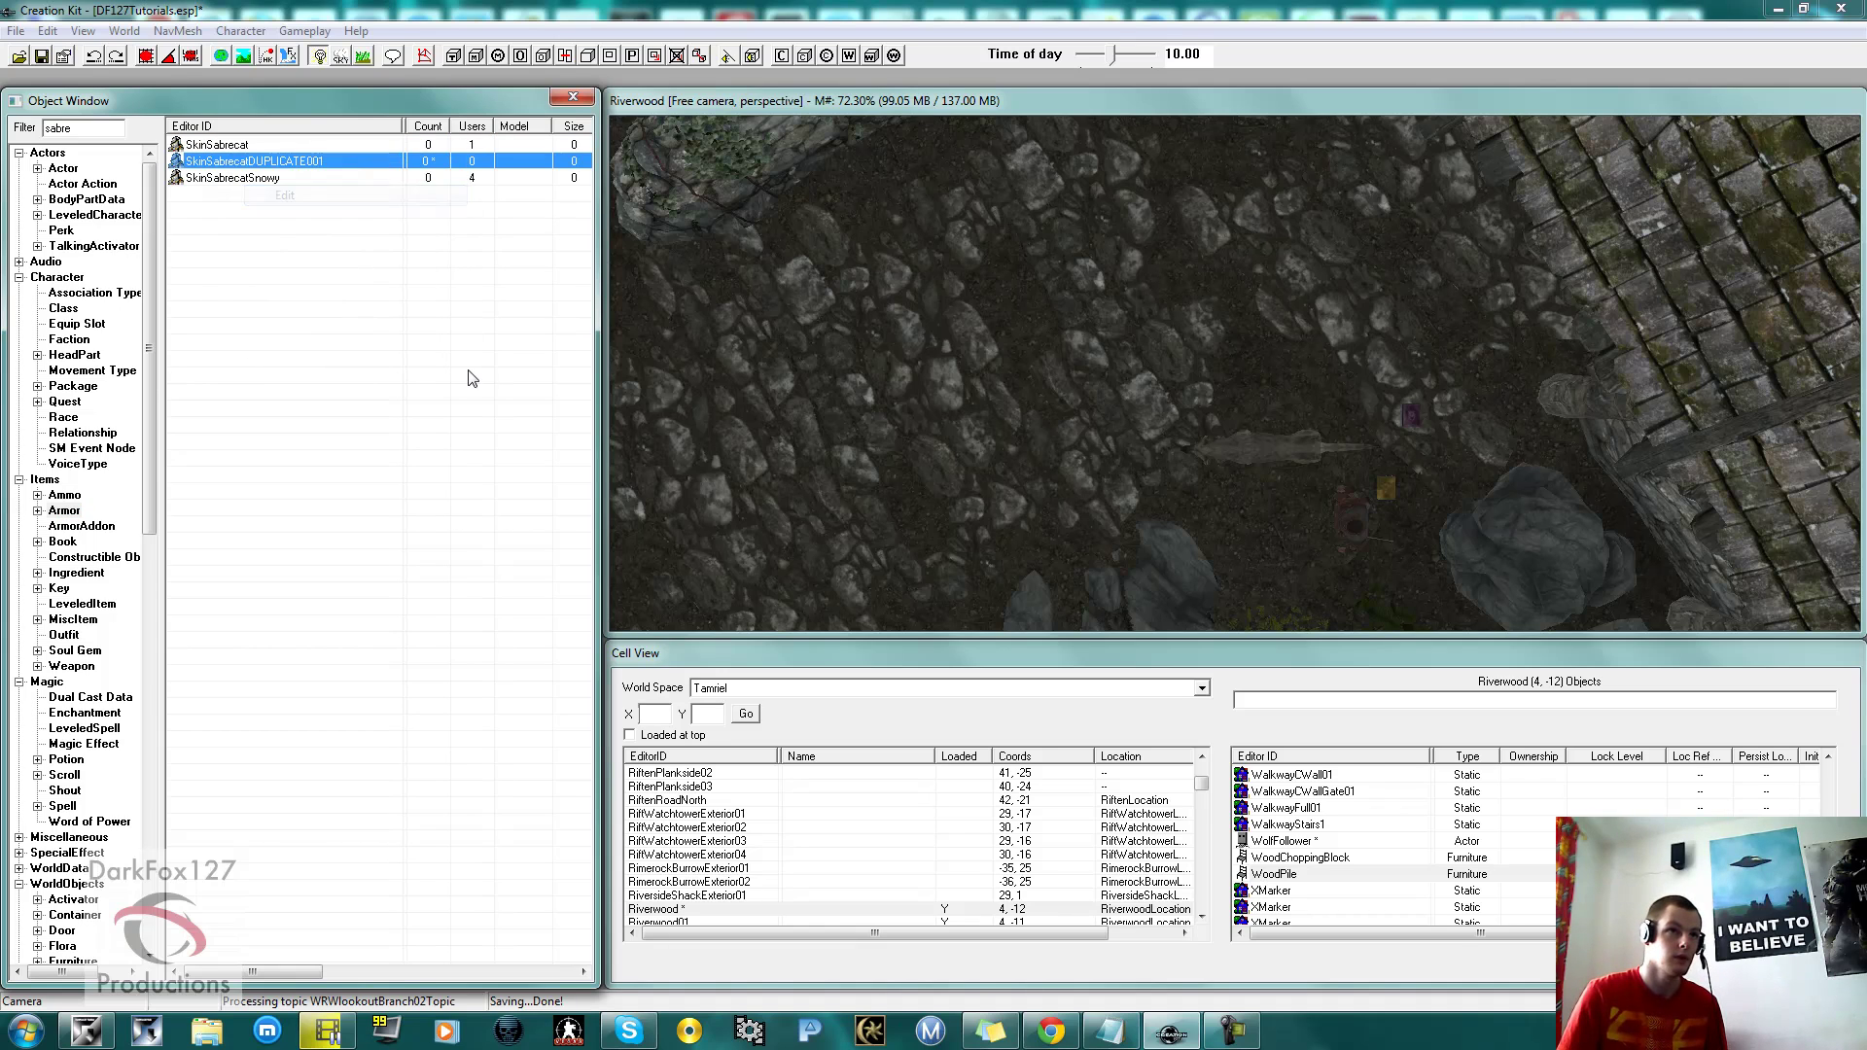
left_click(701, 252)
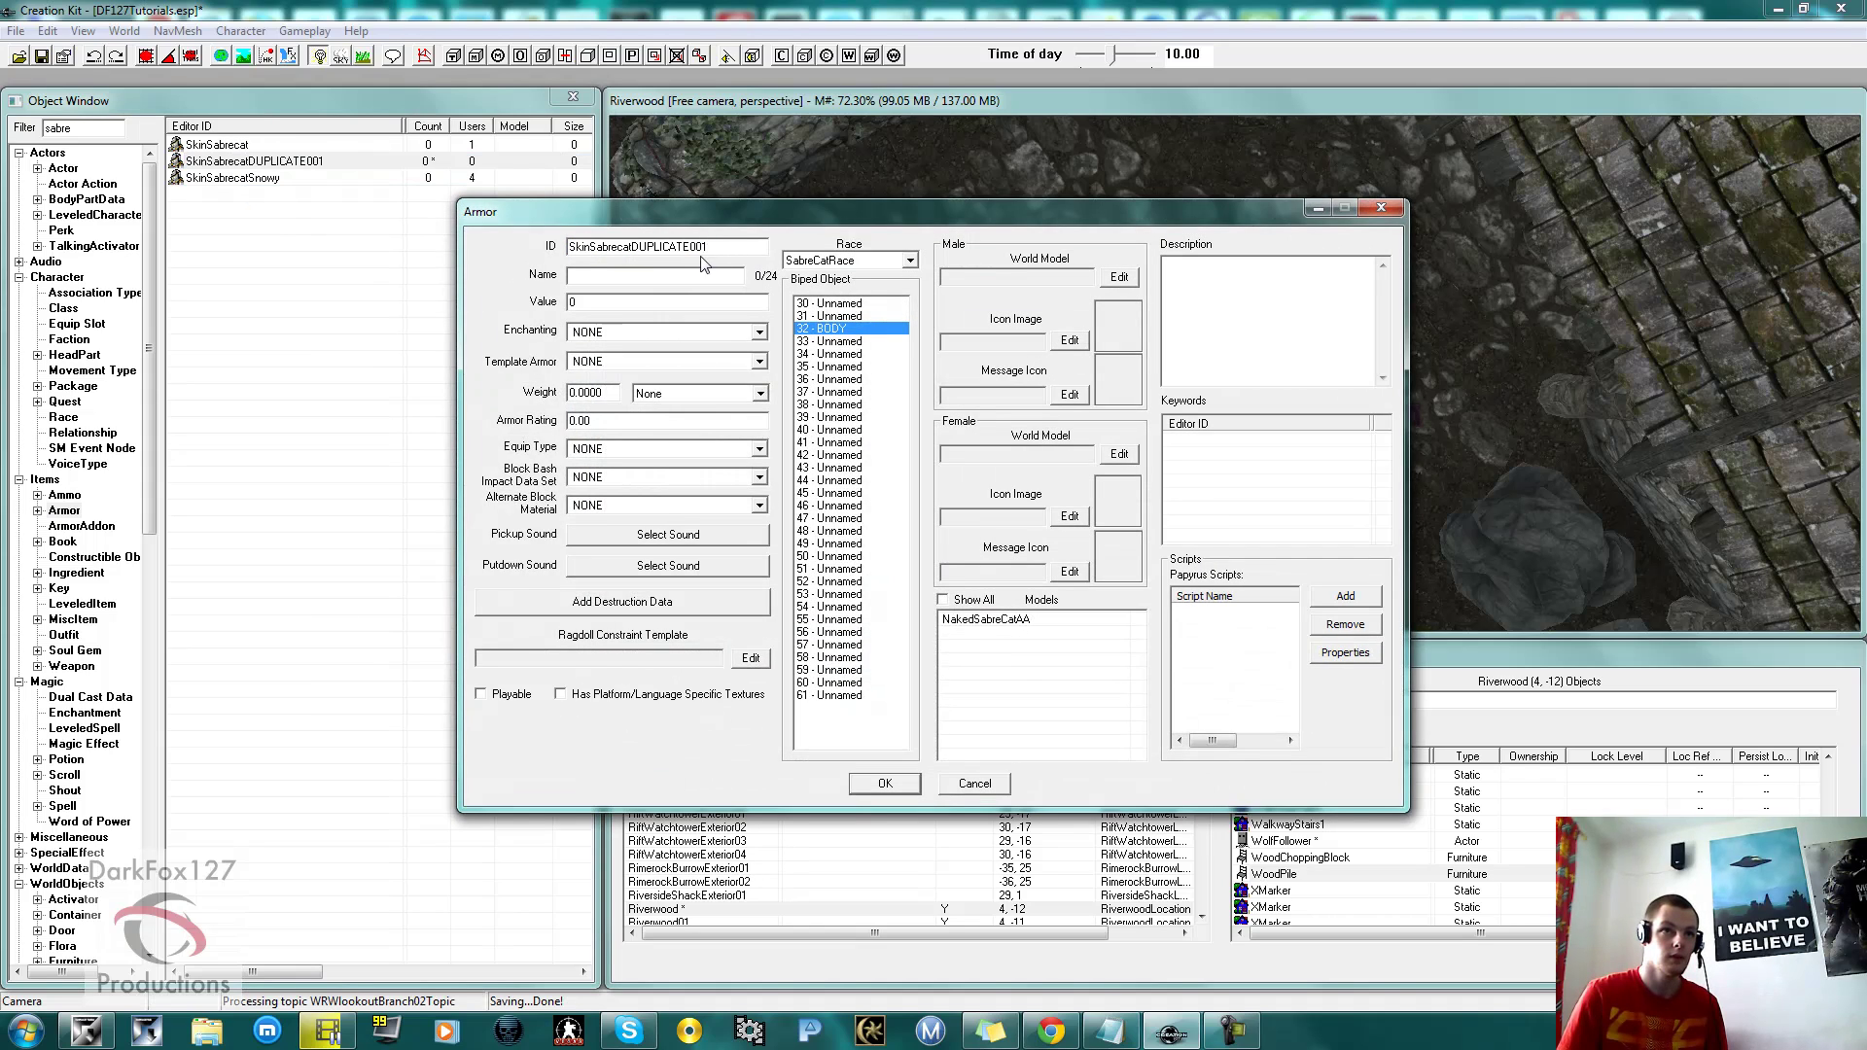
left_click_drag(680, 249, 643, 247)
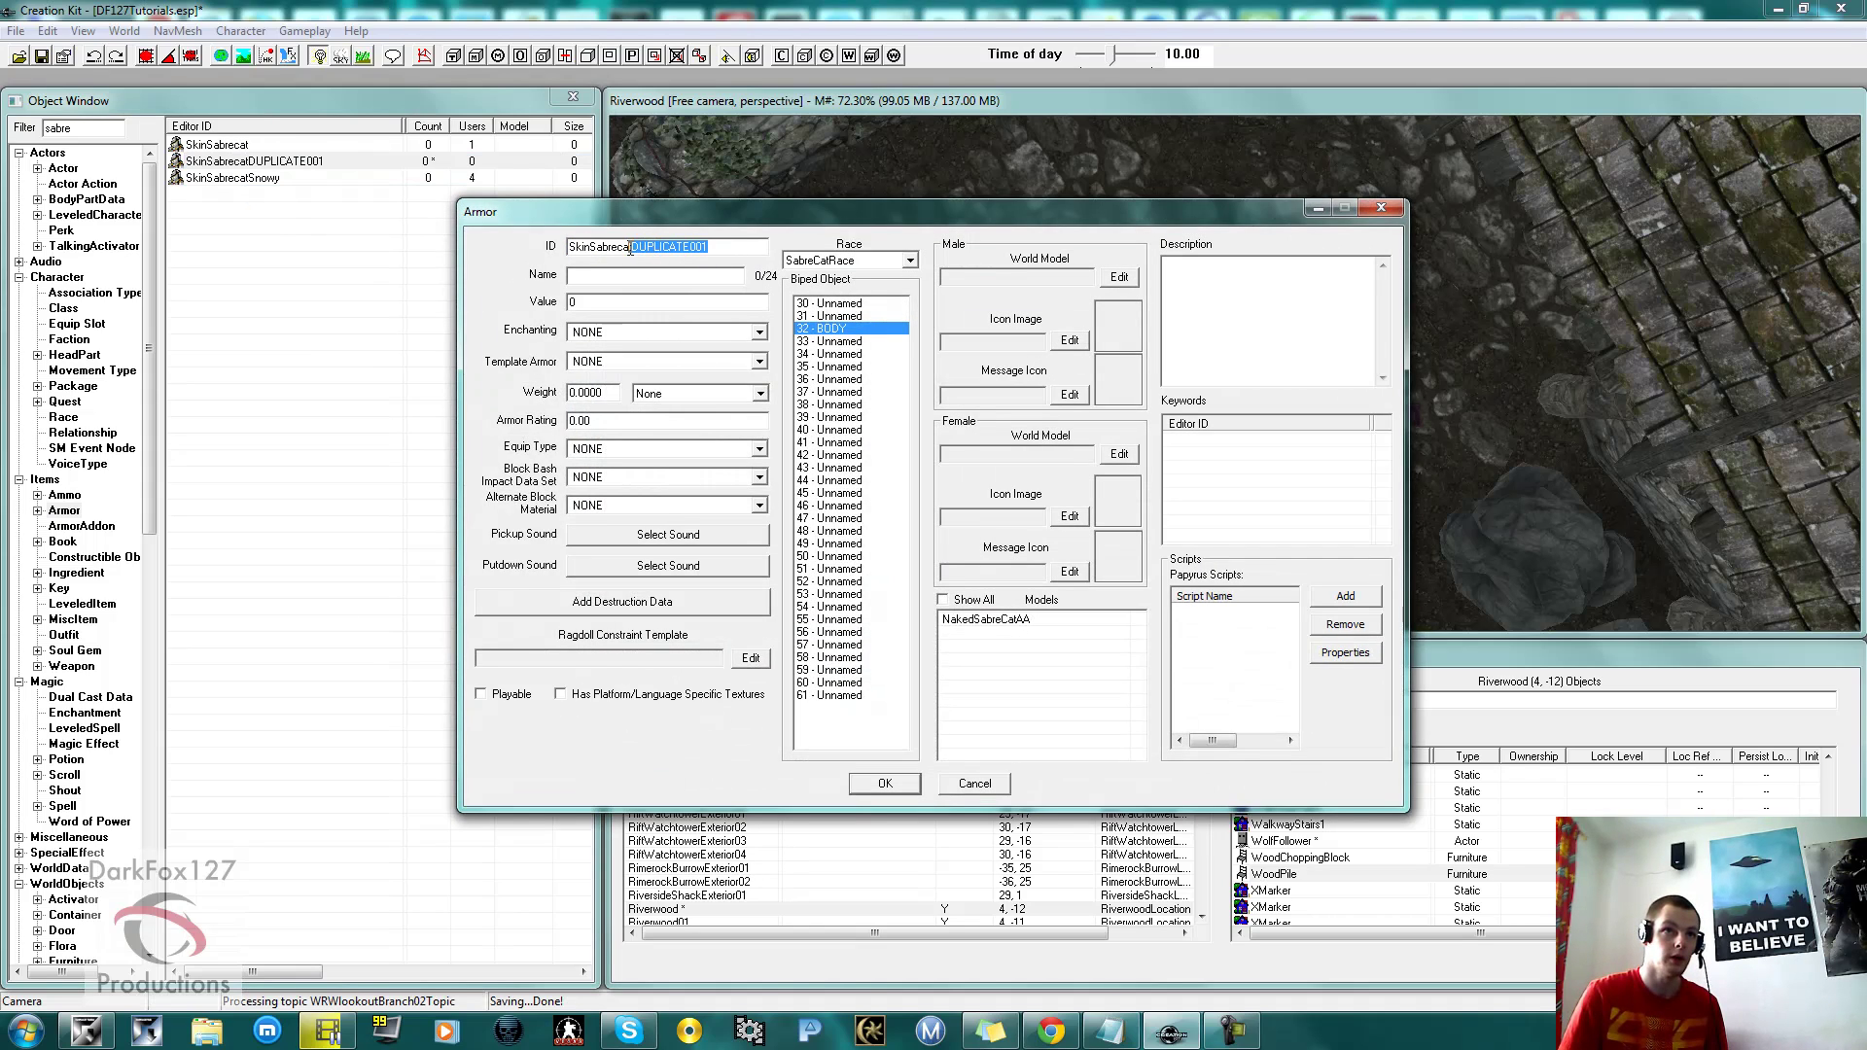
type("Follower")
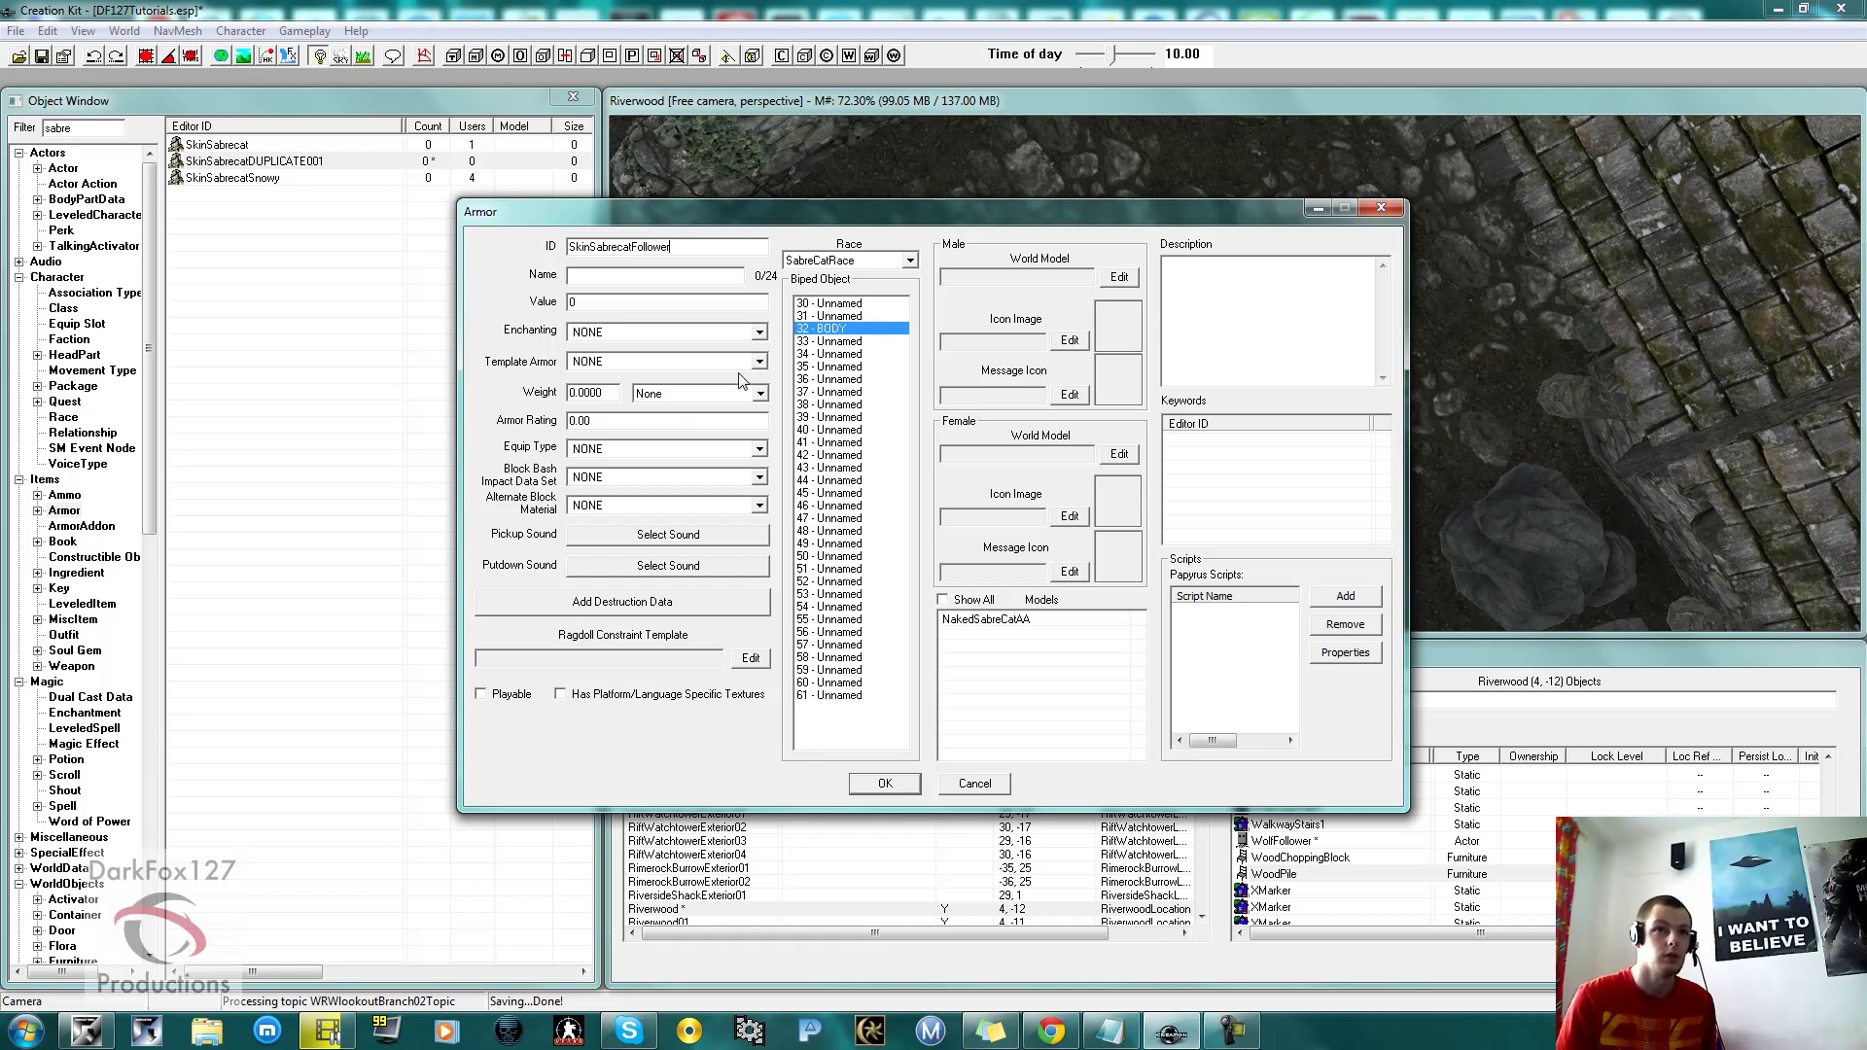
left_click(885, 783)
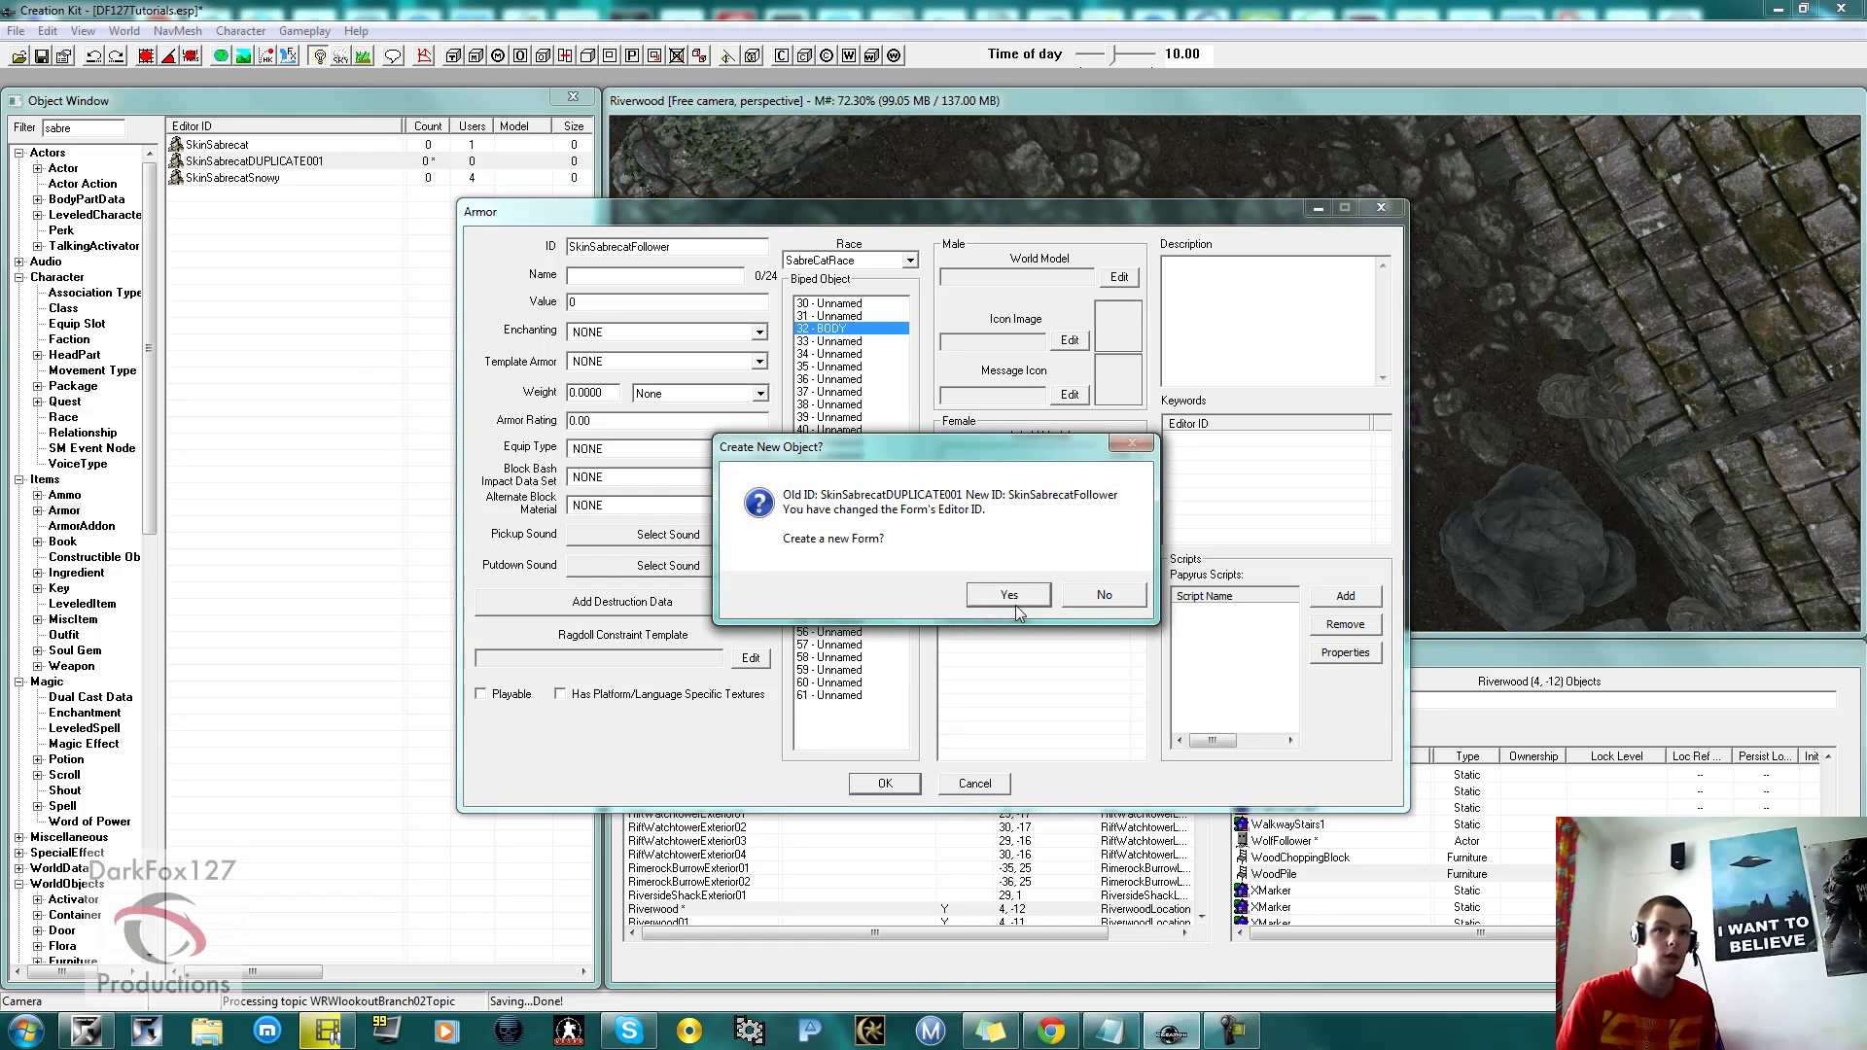
left_click(1104, 595)
left_click(1005, 581)
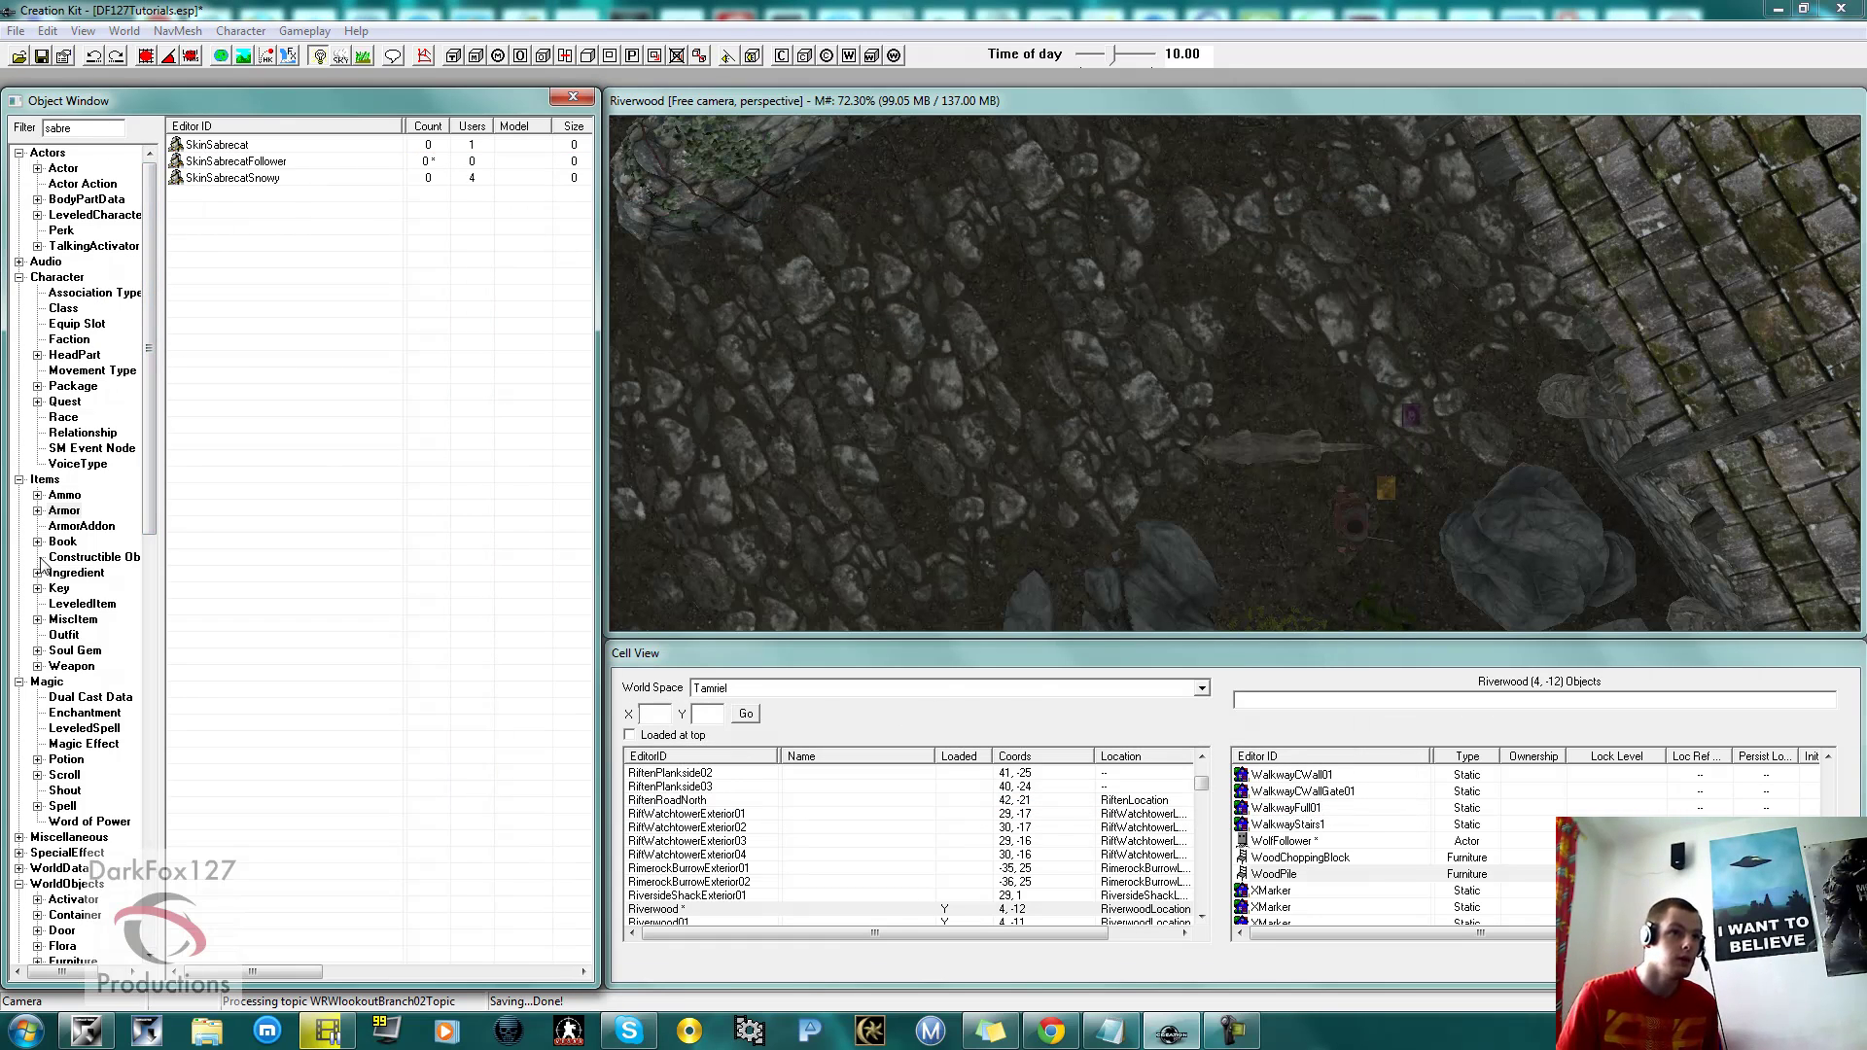
Open the NakedSabreCatAA armor addon and change its ID to NakedSabreCatAAFollower.
left_click(70, 527)
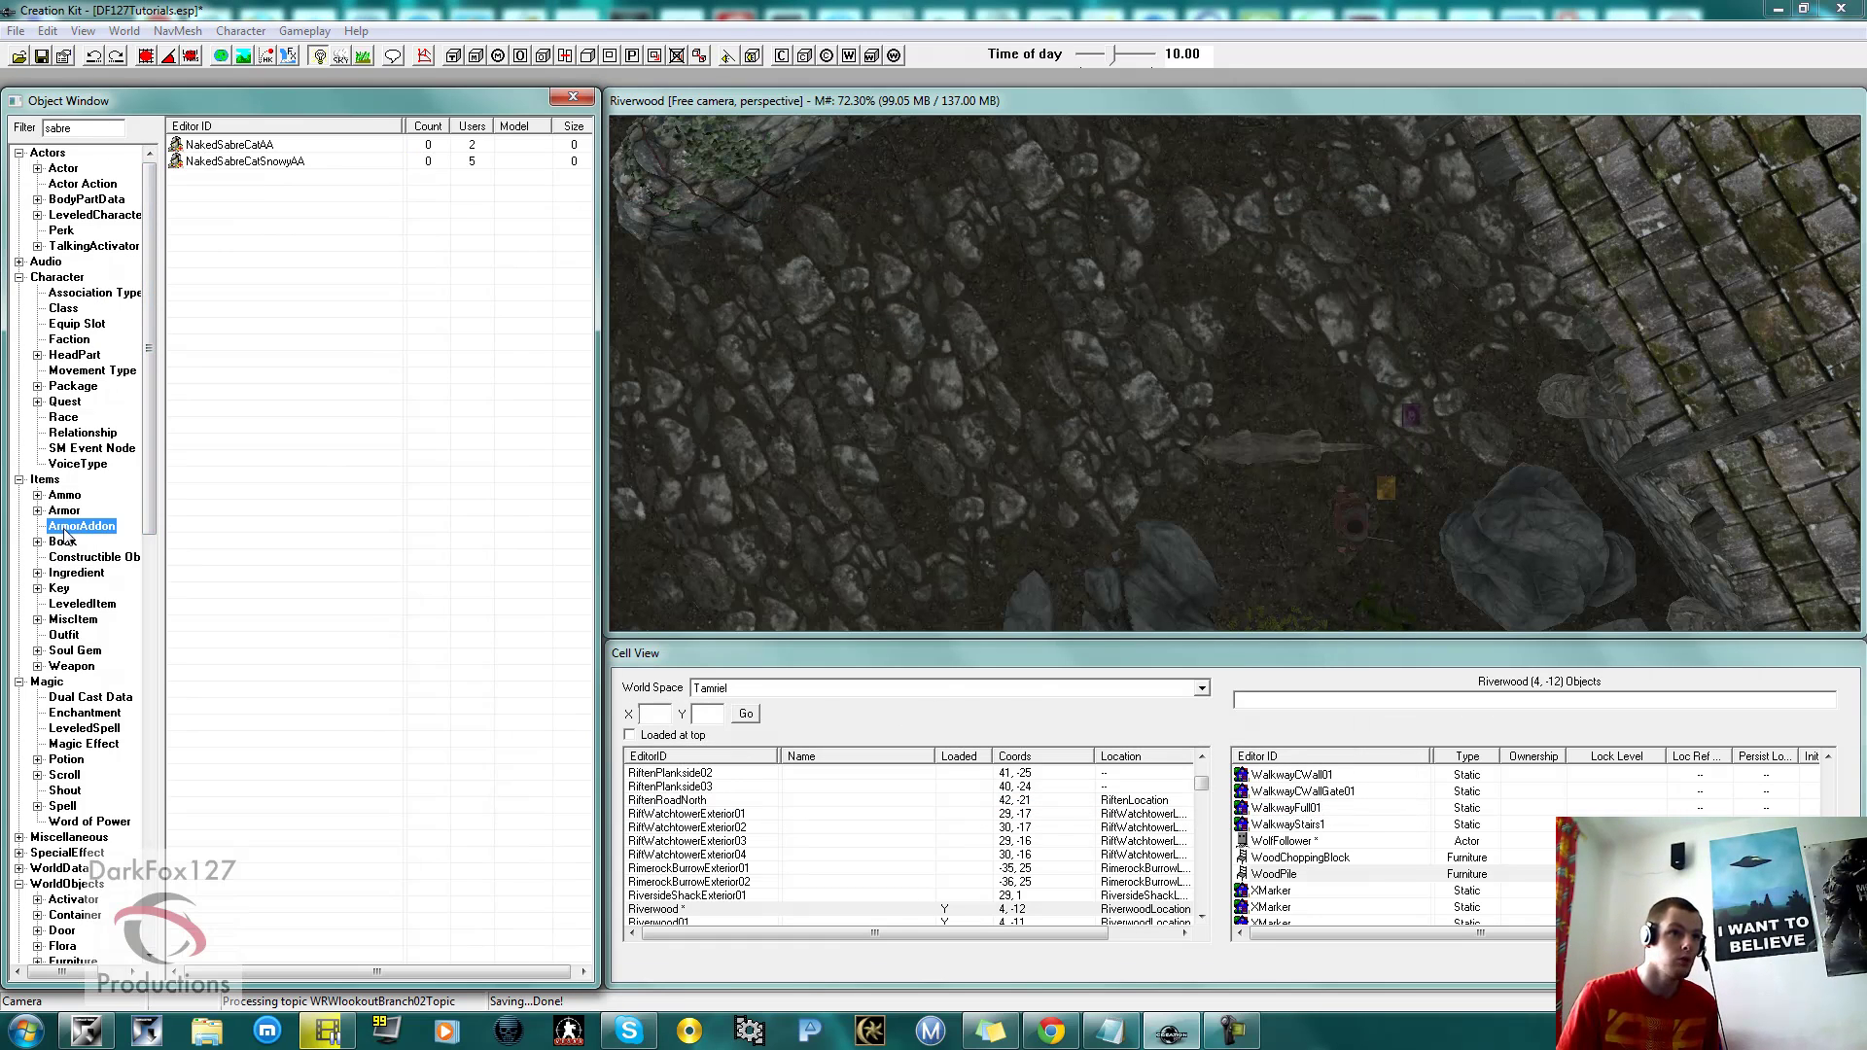
double_click(248, 145)
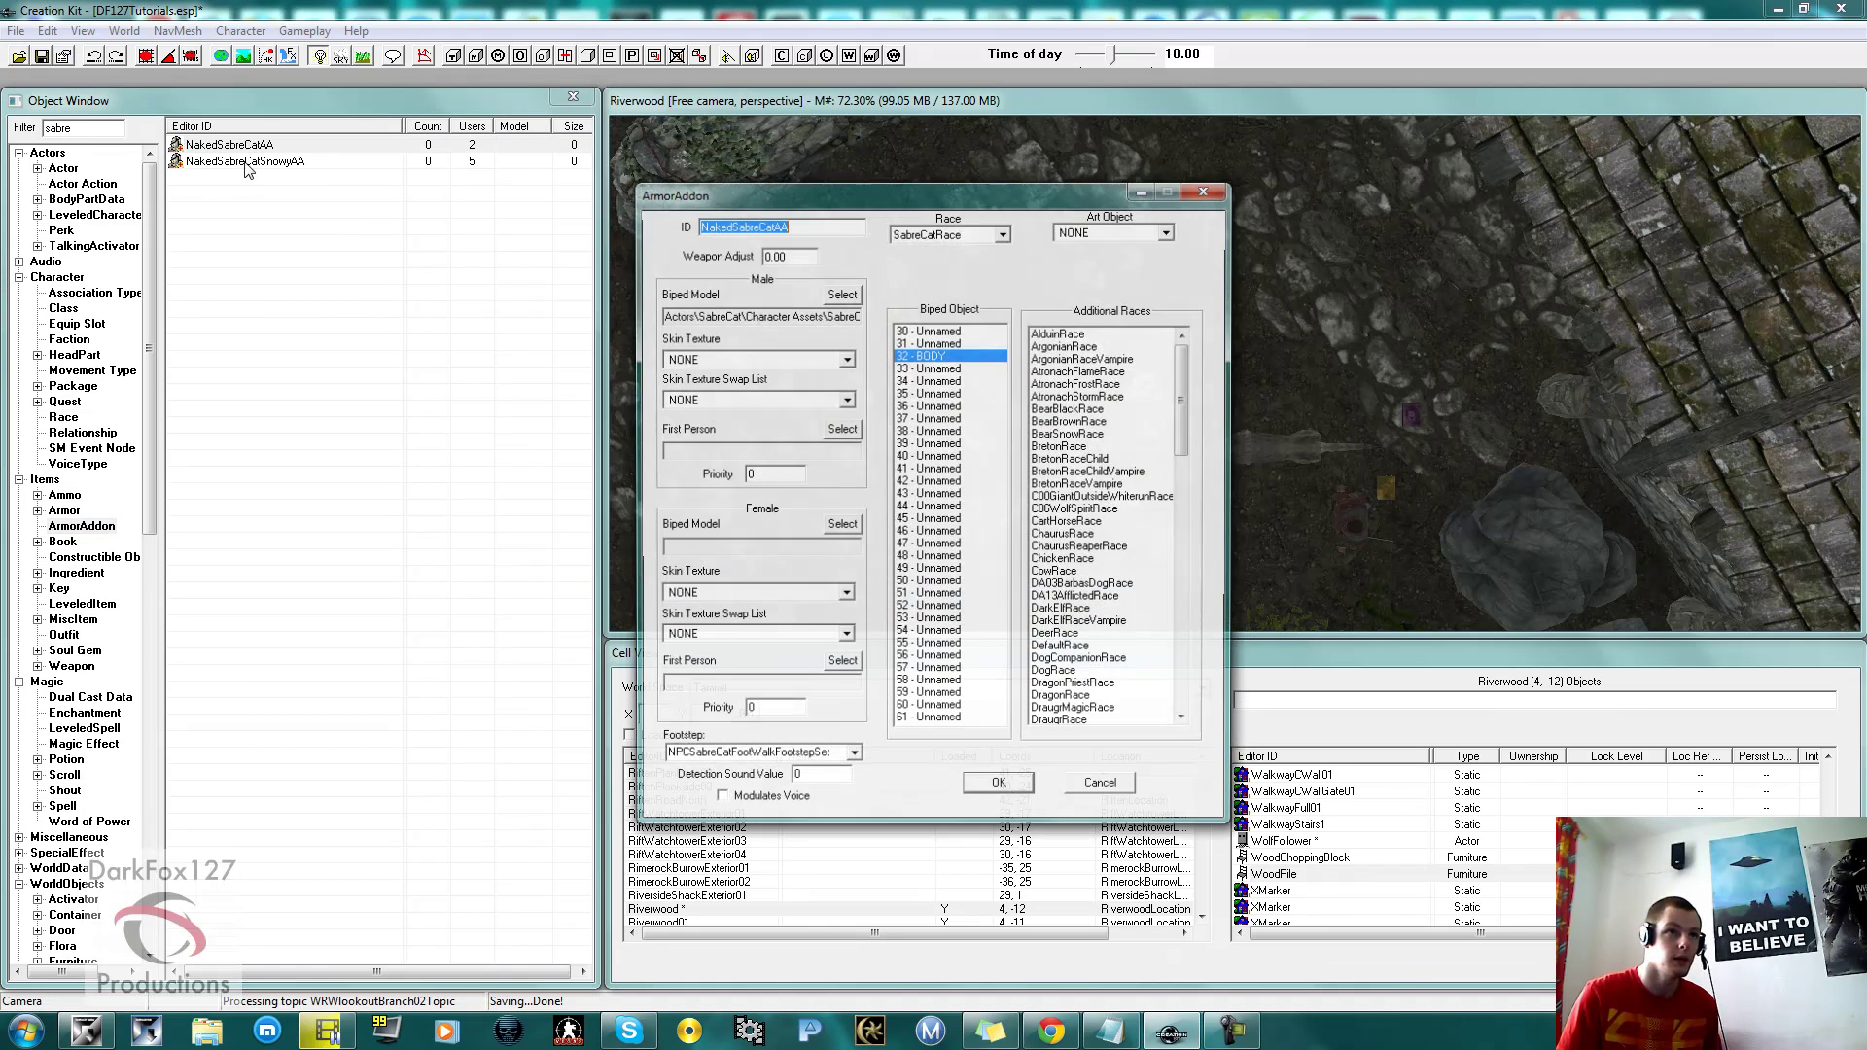
left_click(816, 226)
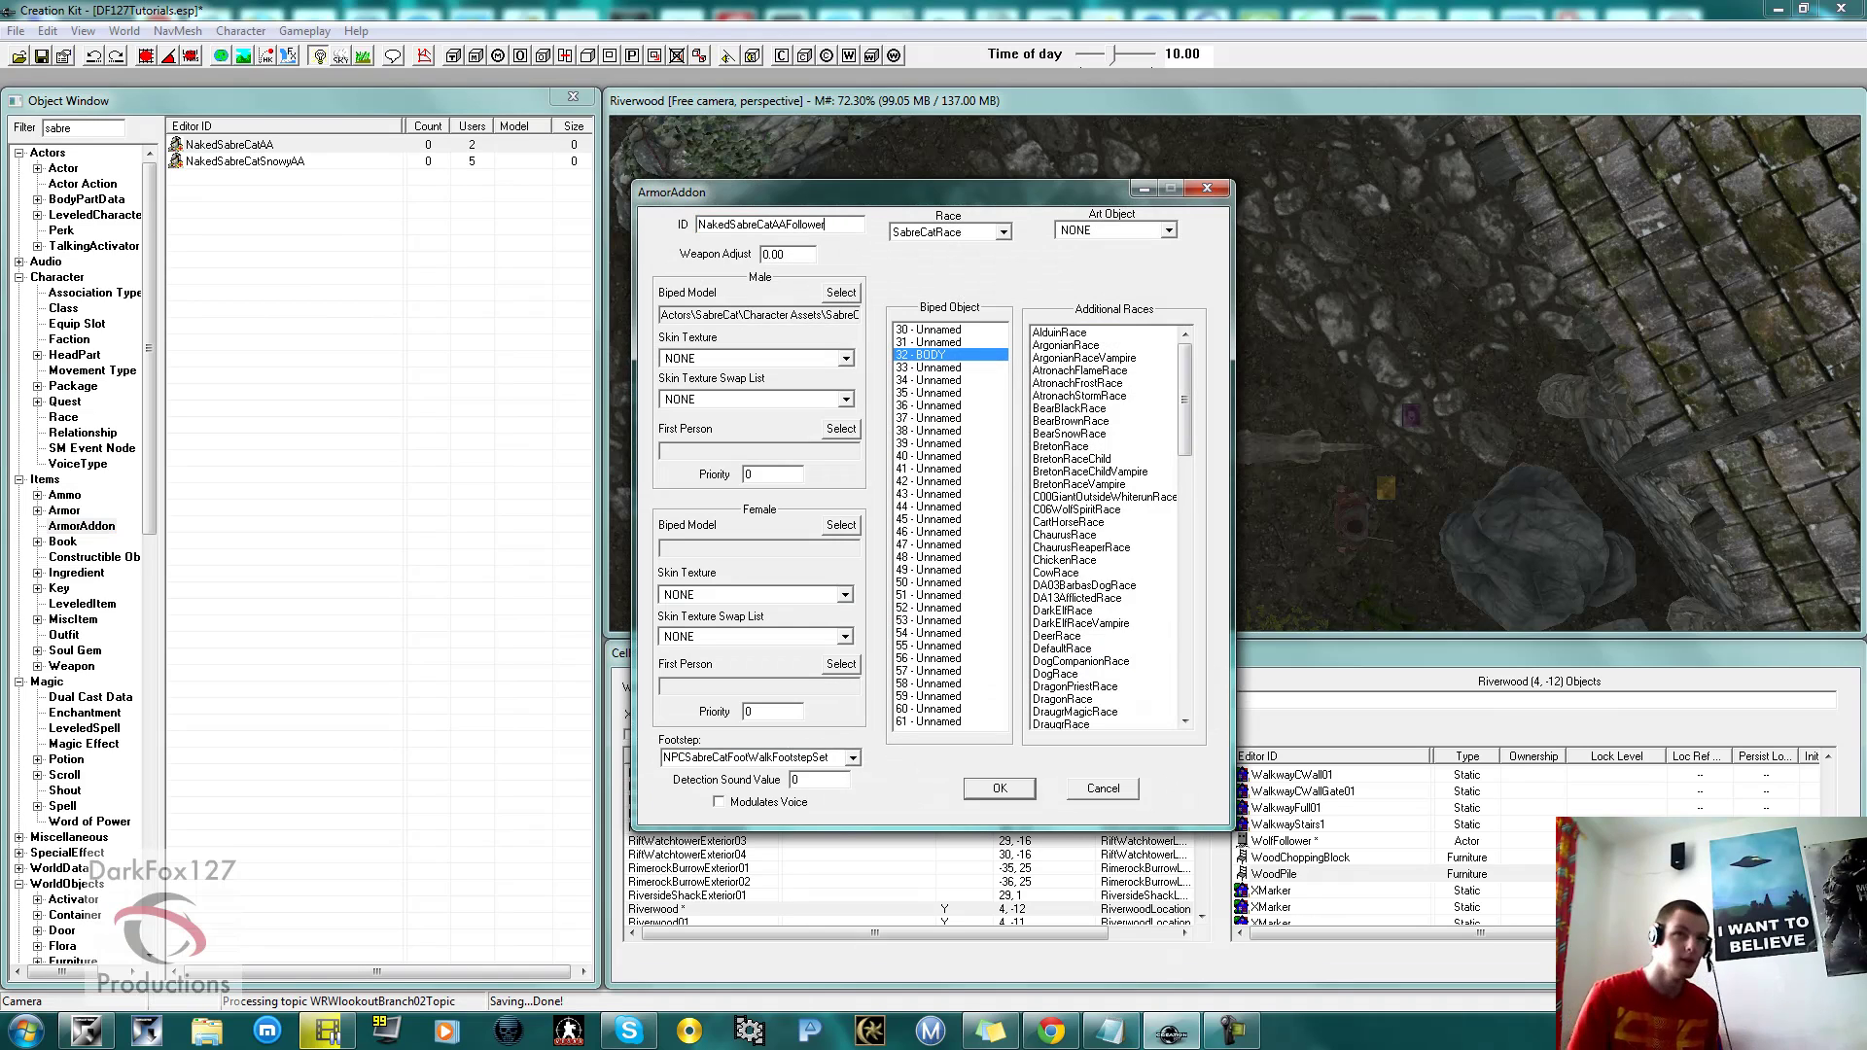
left_click(1019, 793)
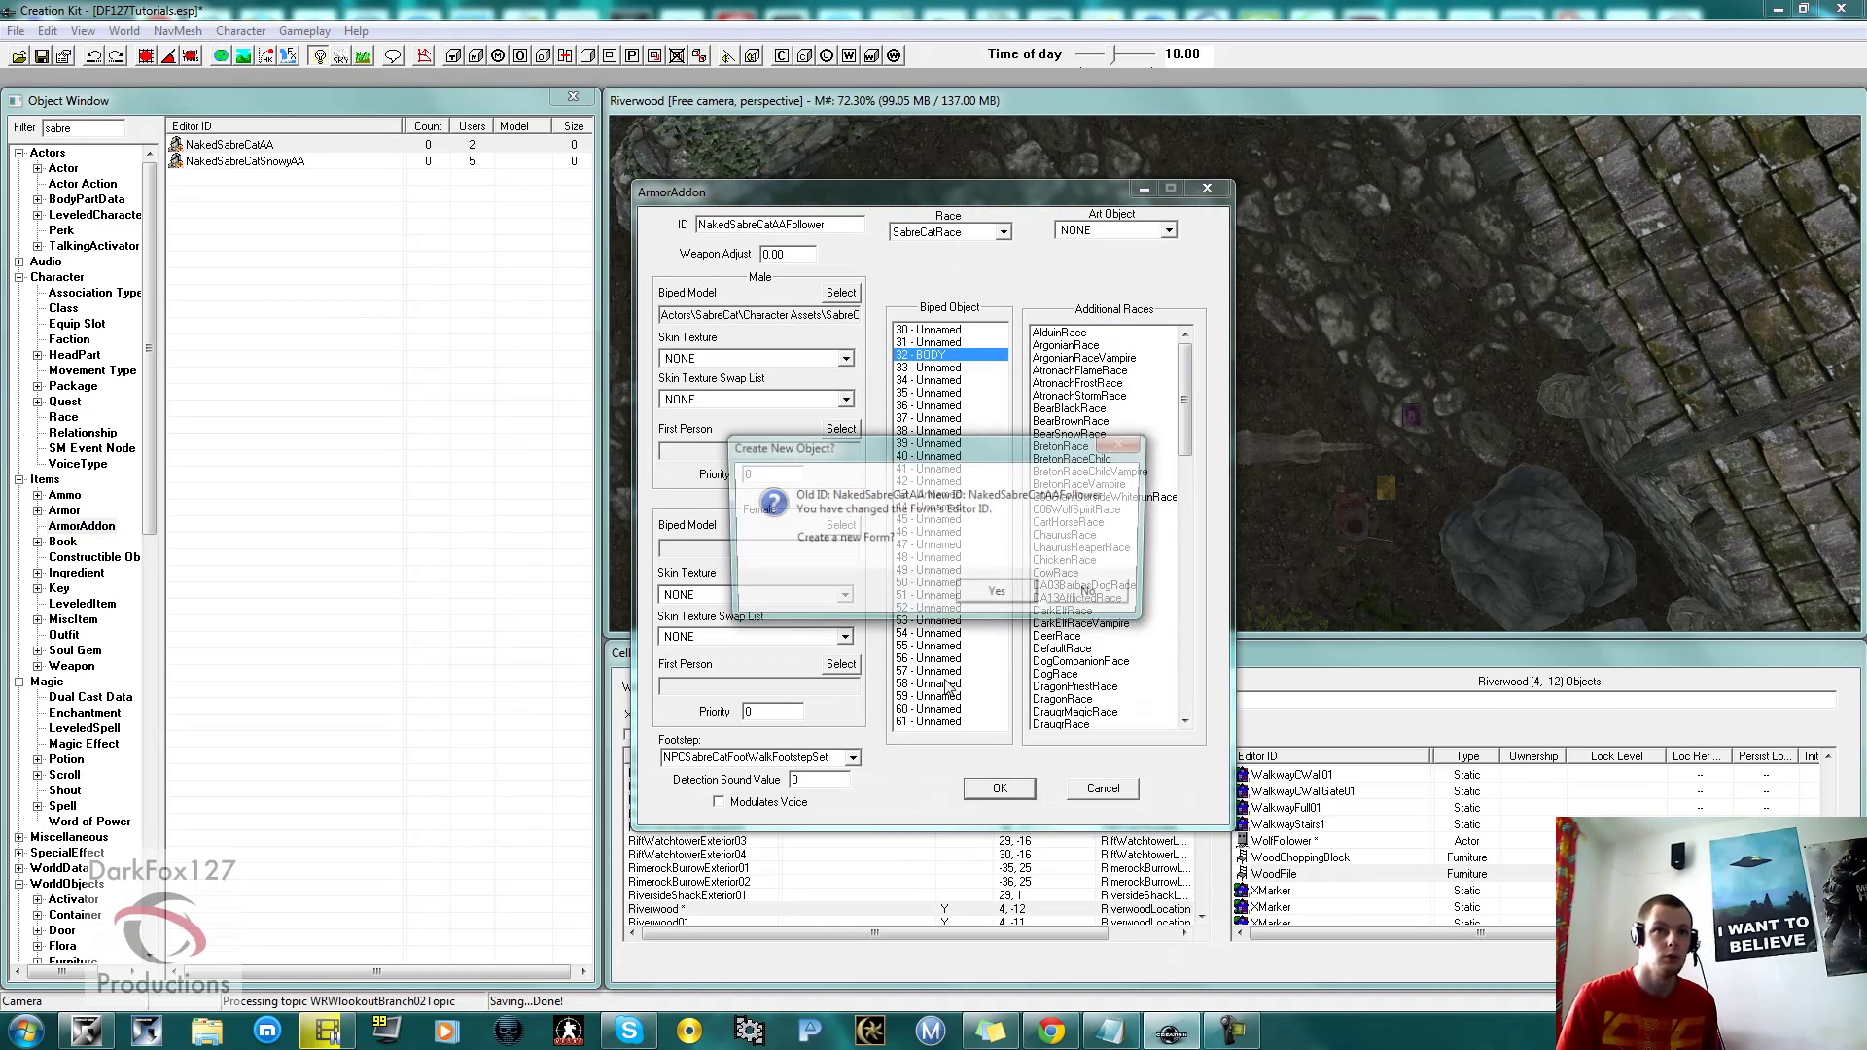
left_click(1096, 596)
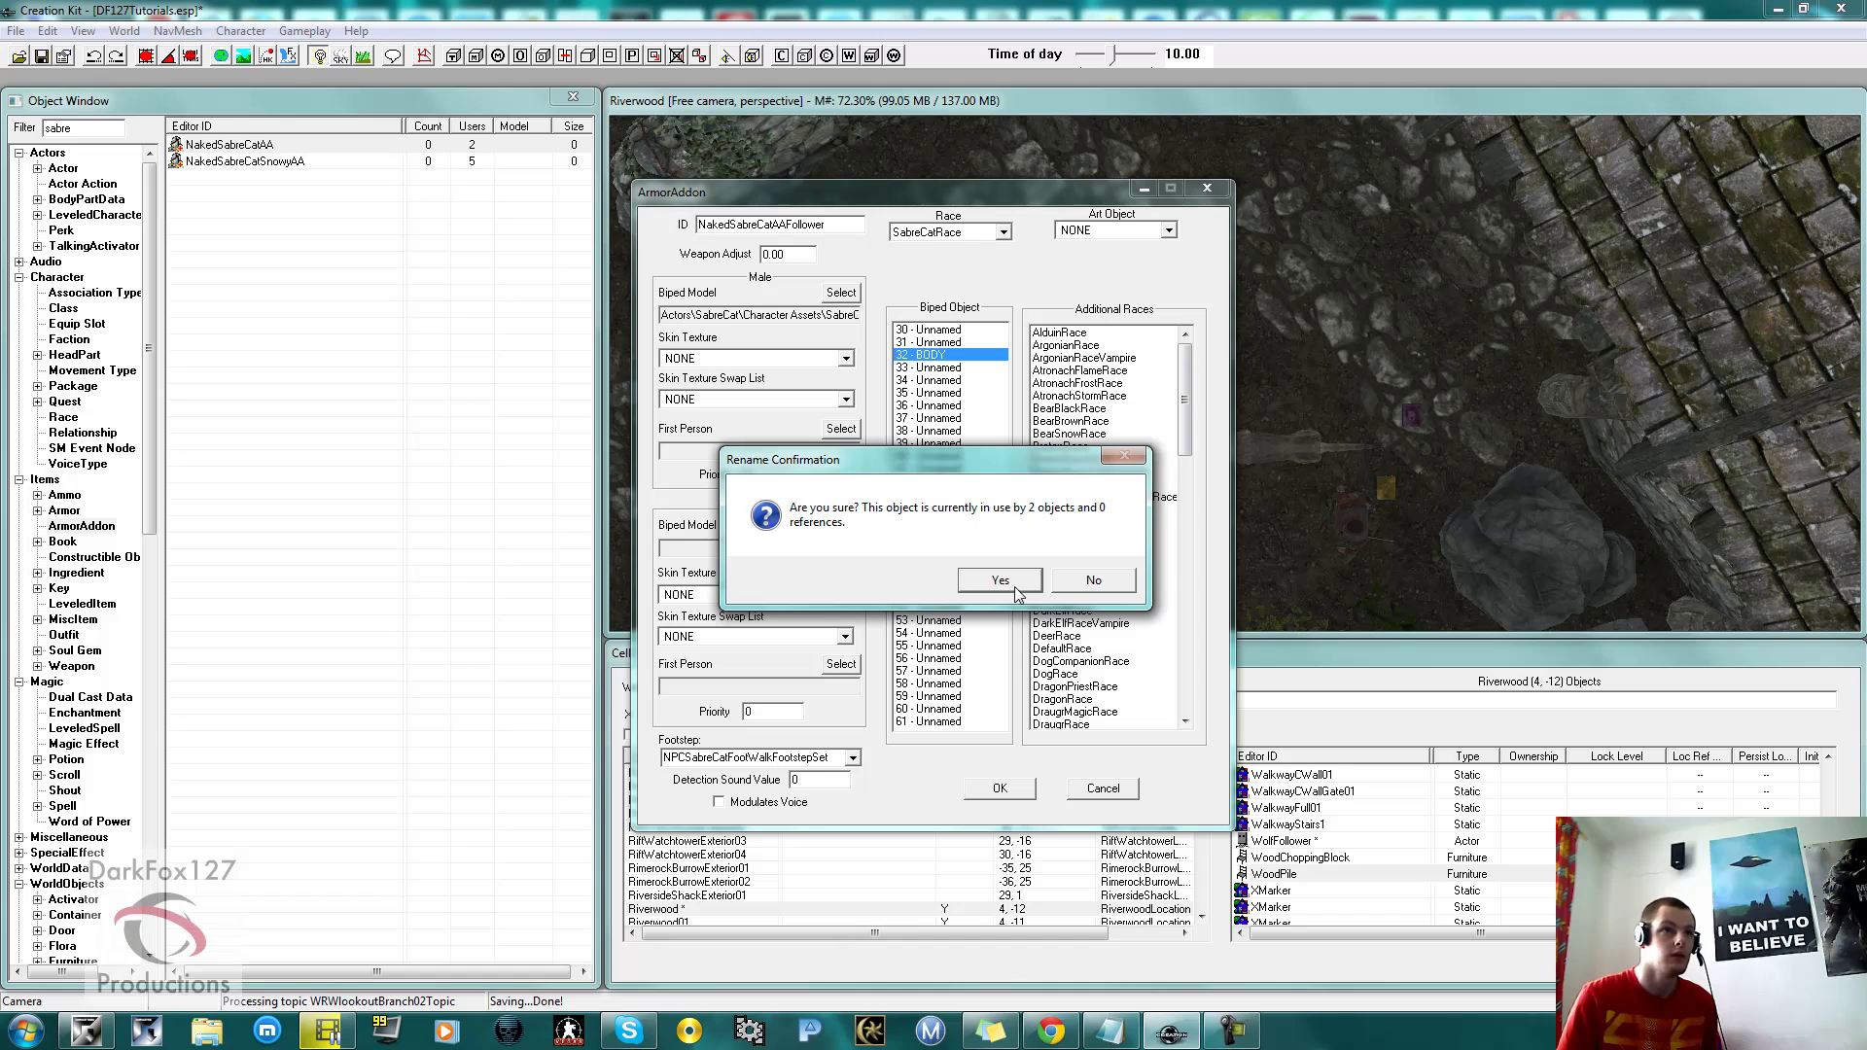
left_click(1080, 584)
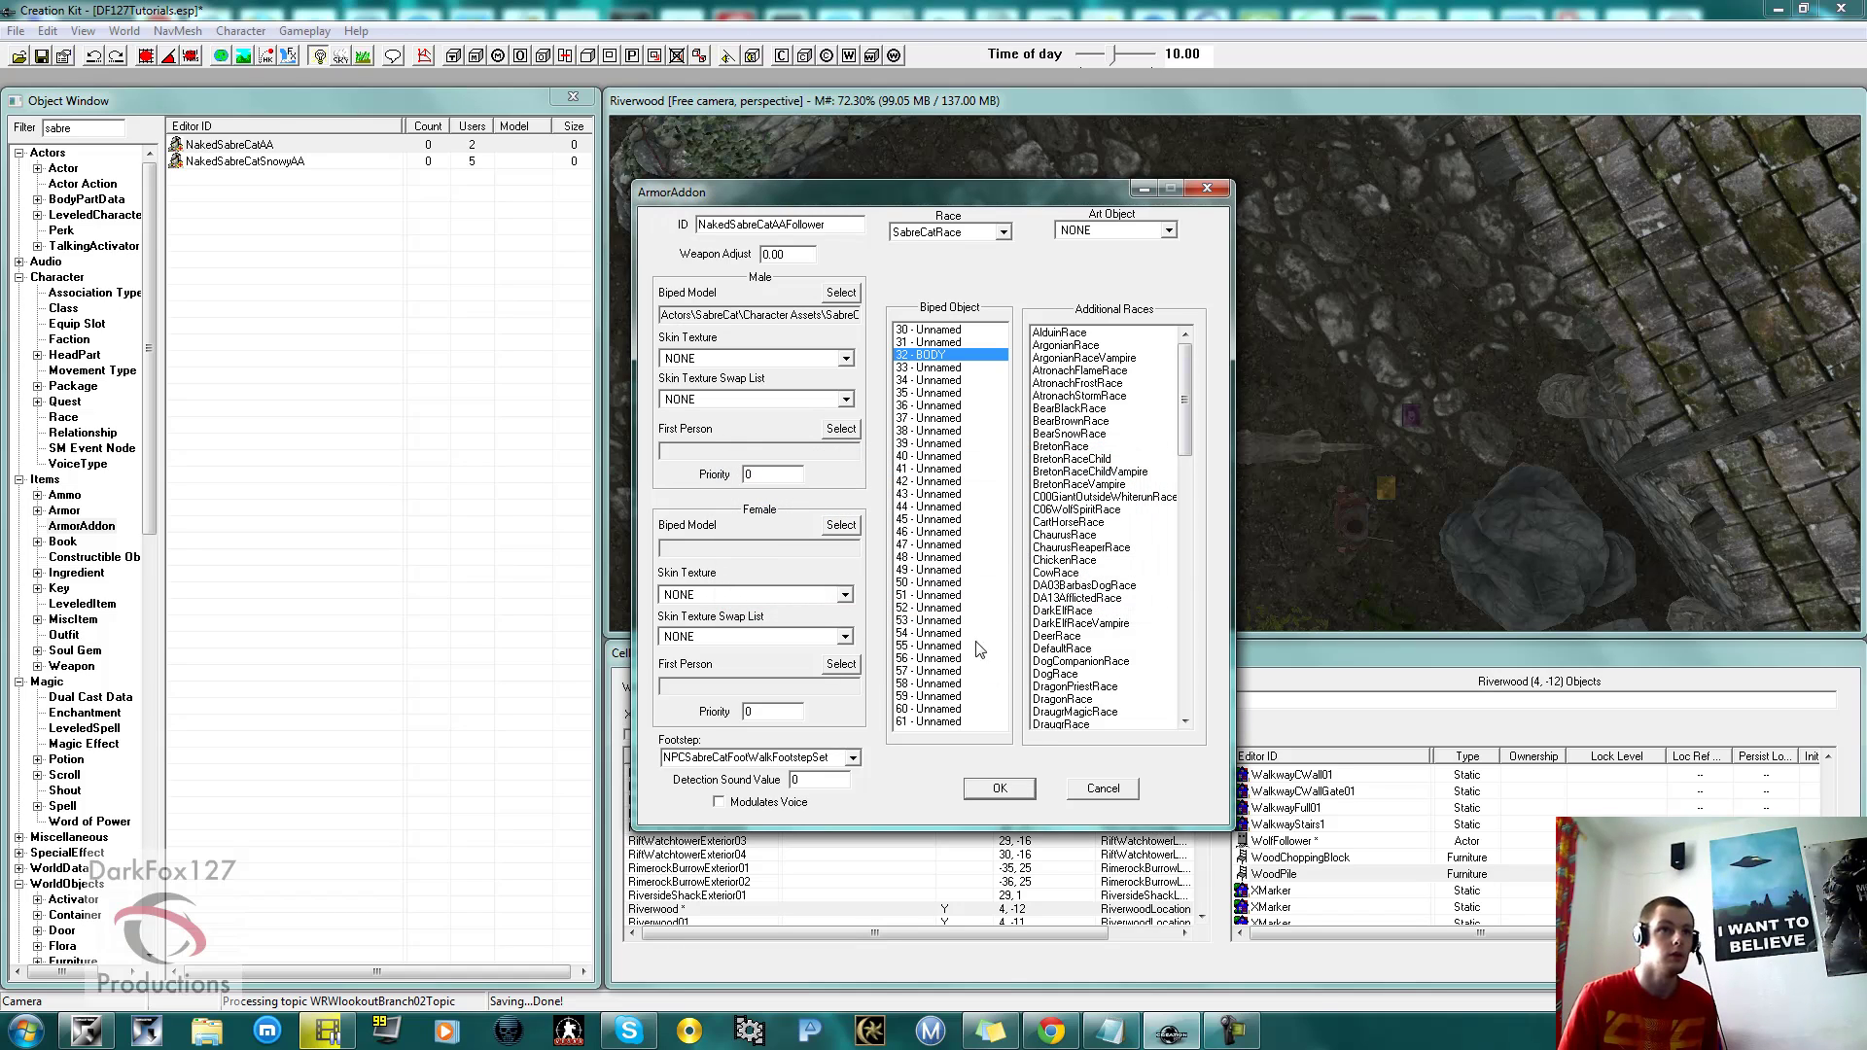
Save the armor addon under the changed ID as a new form.
left_click(1001, 790)
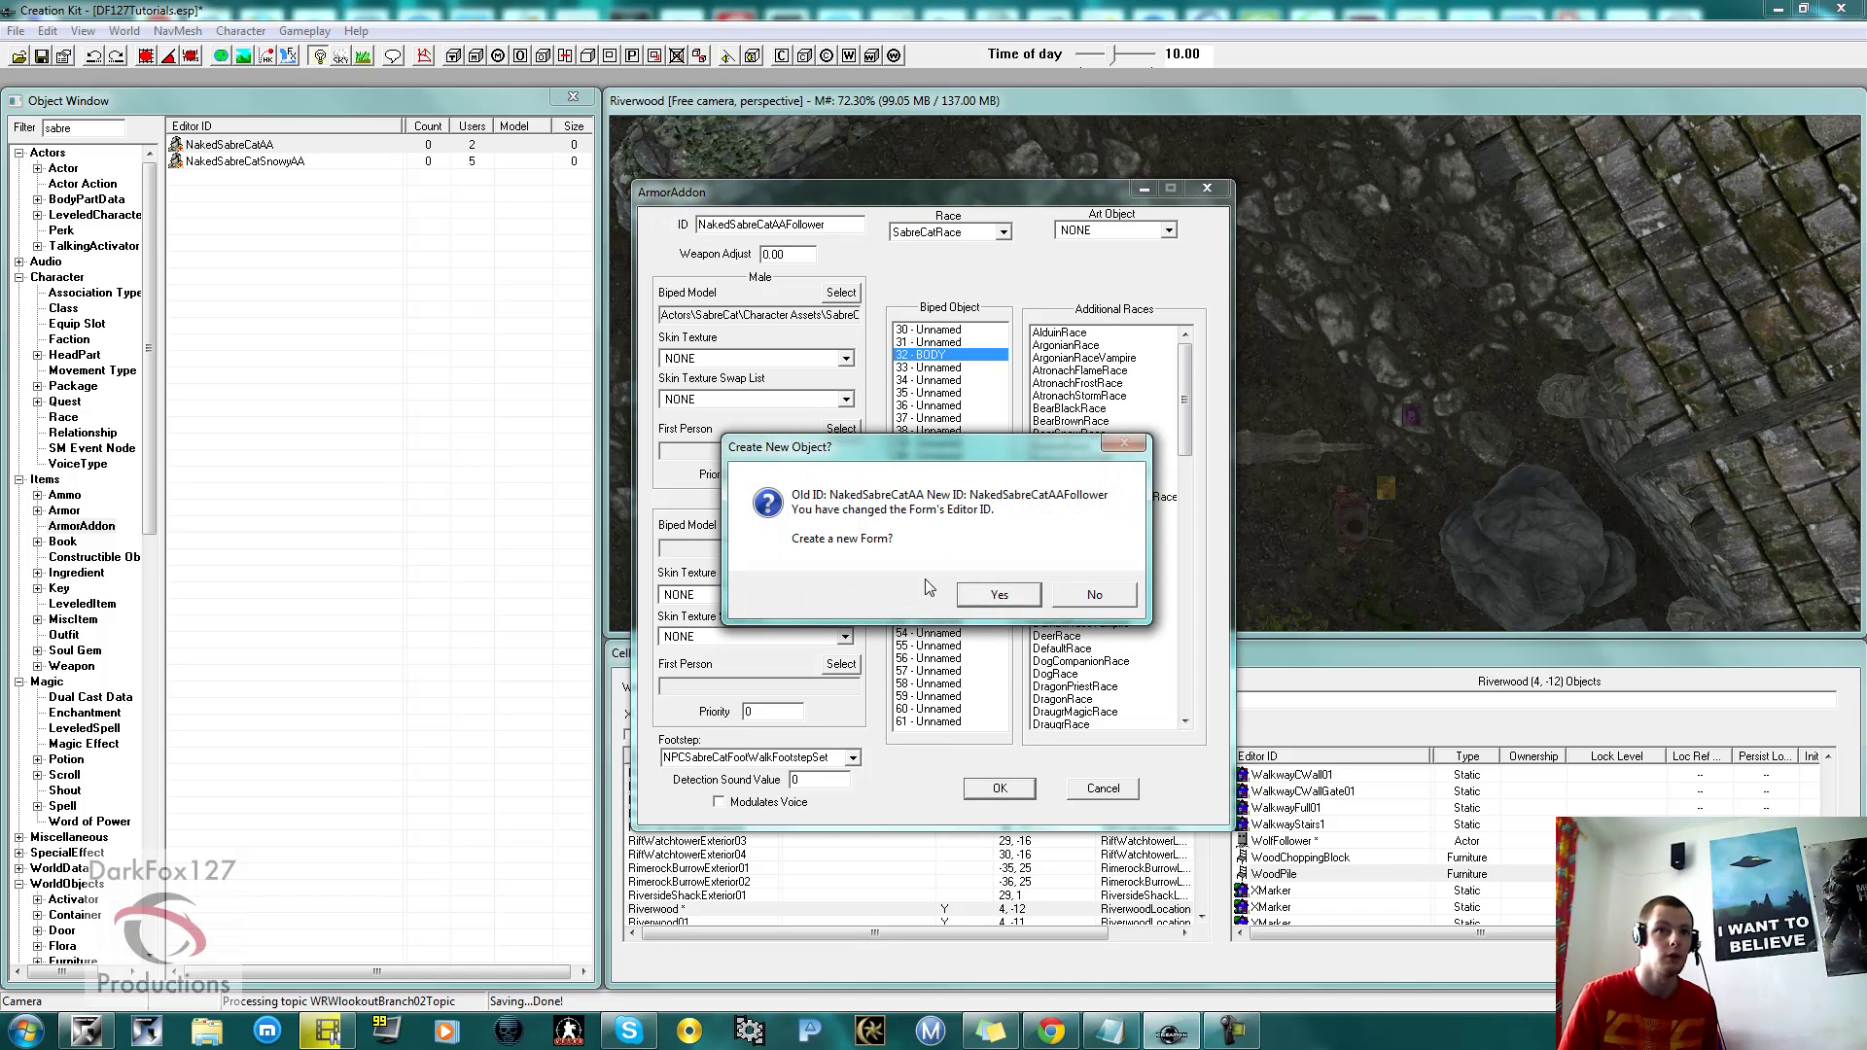
left_click(999, 595)
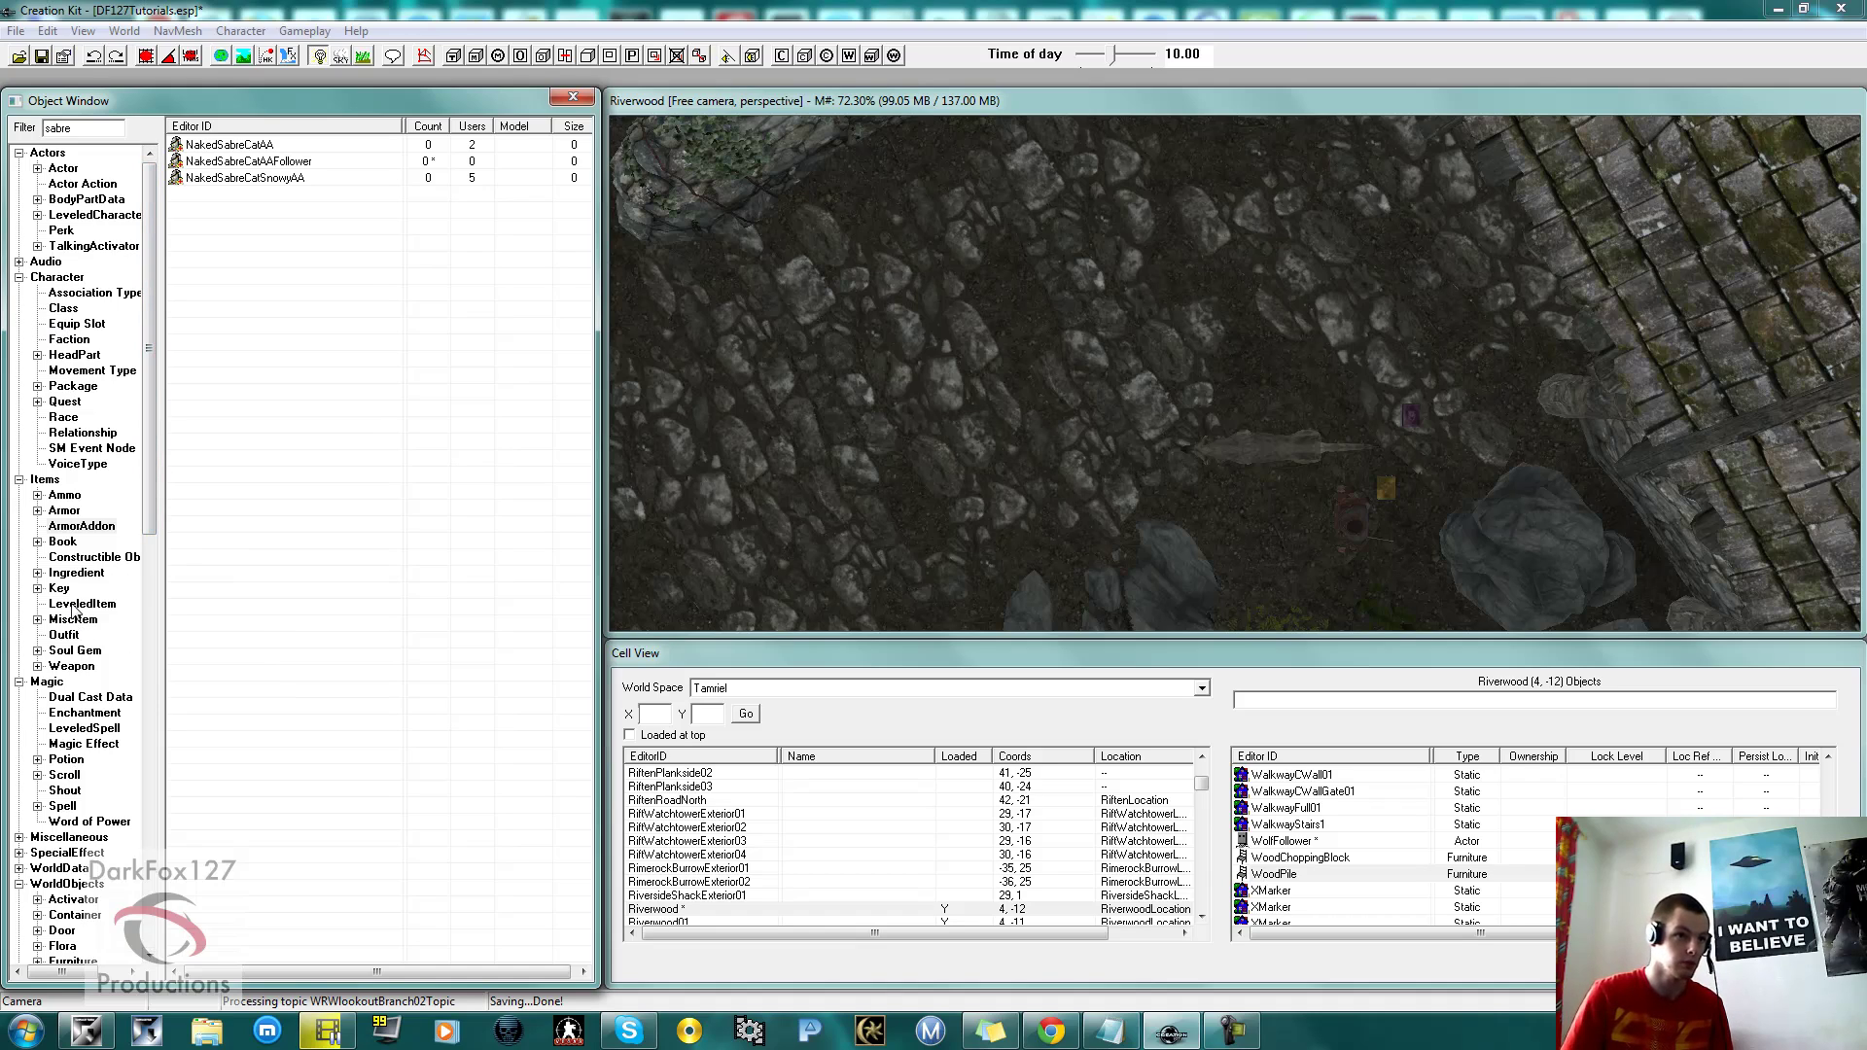
Duplicate the SabreCatRace entry among the races.
left_click(64, 417)
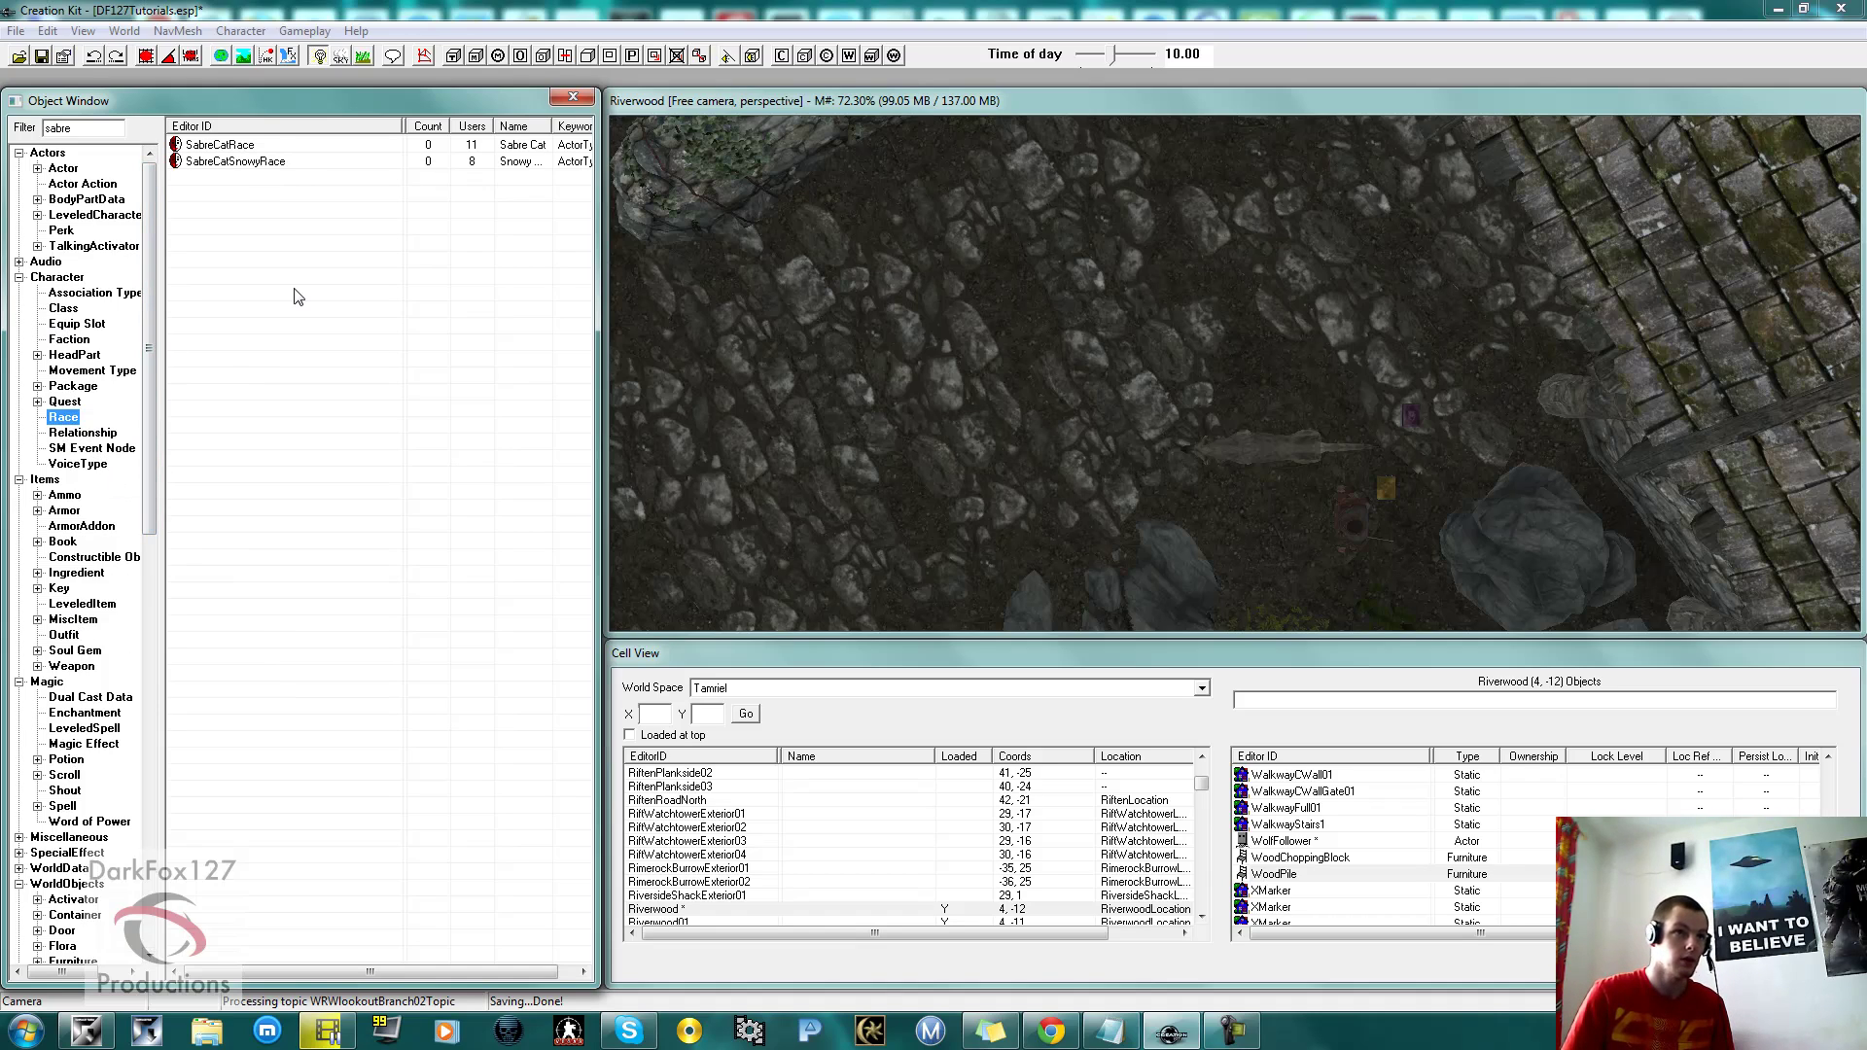
left_click(240, 145)
right_click(233, 147)
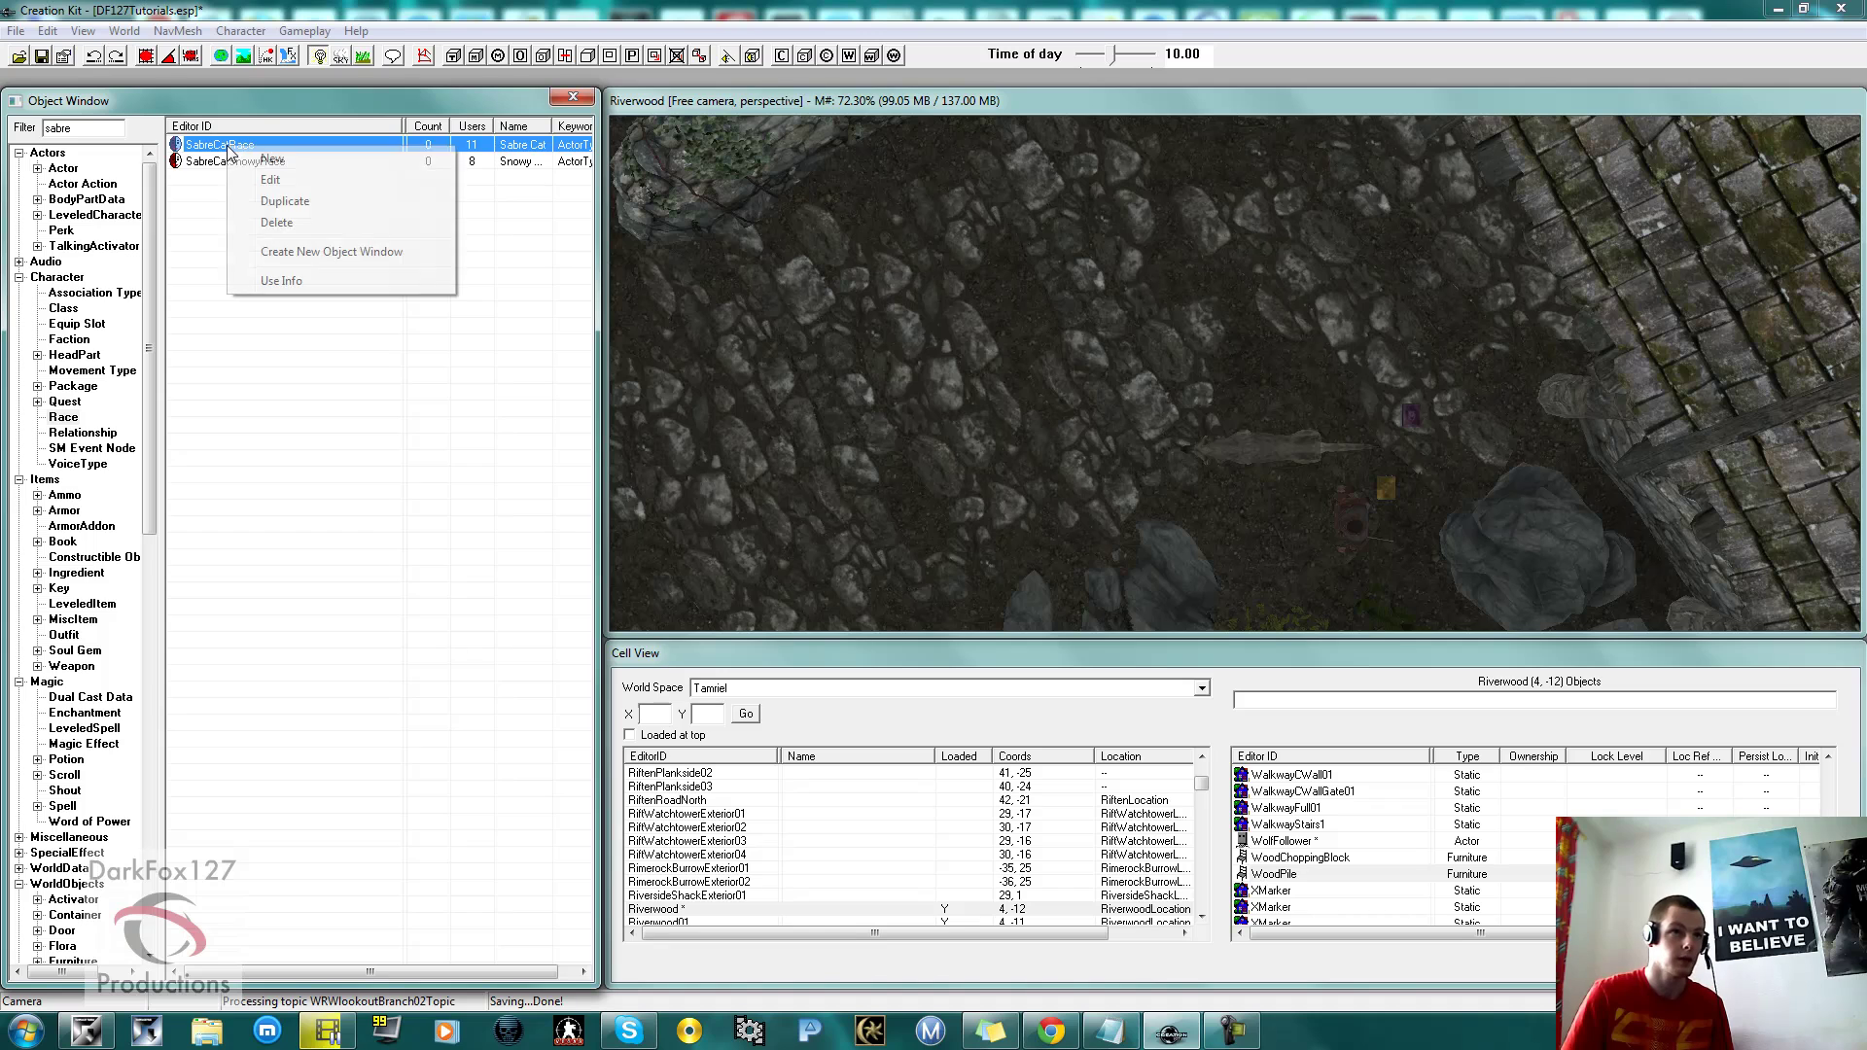
left_click(277, 201)
Open the duplicated sabre cat race and change its ID to SabreCatRaceFollower.
right_click(258, 161)
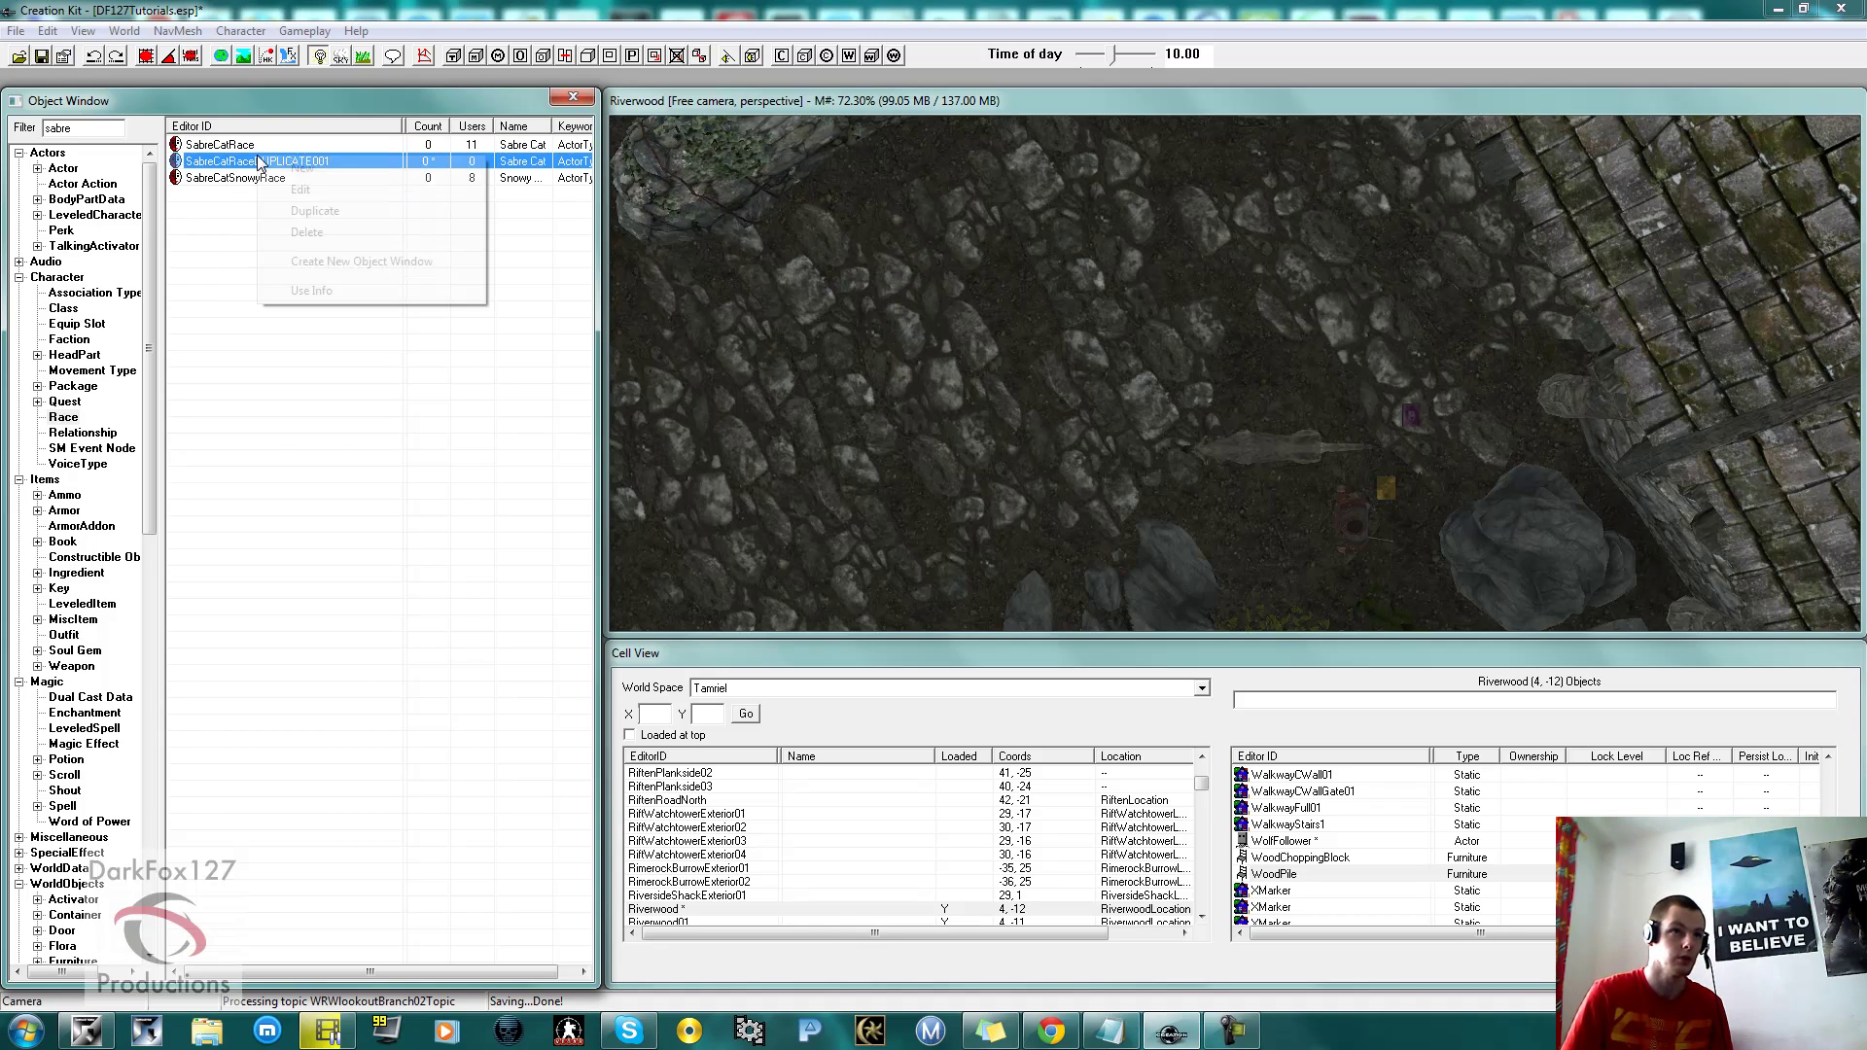
key("Escape")
double_click(258, 161)
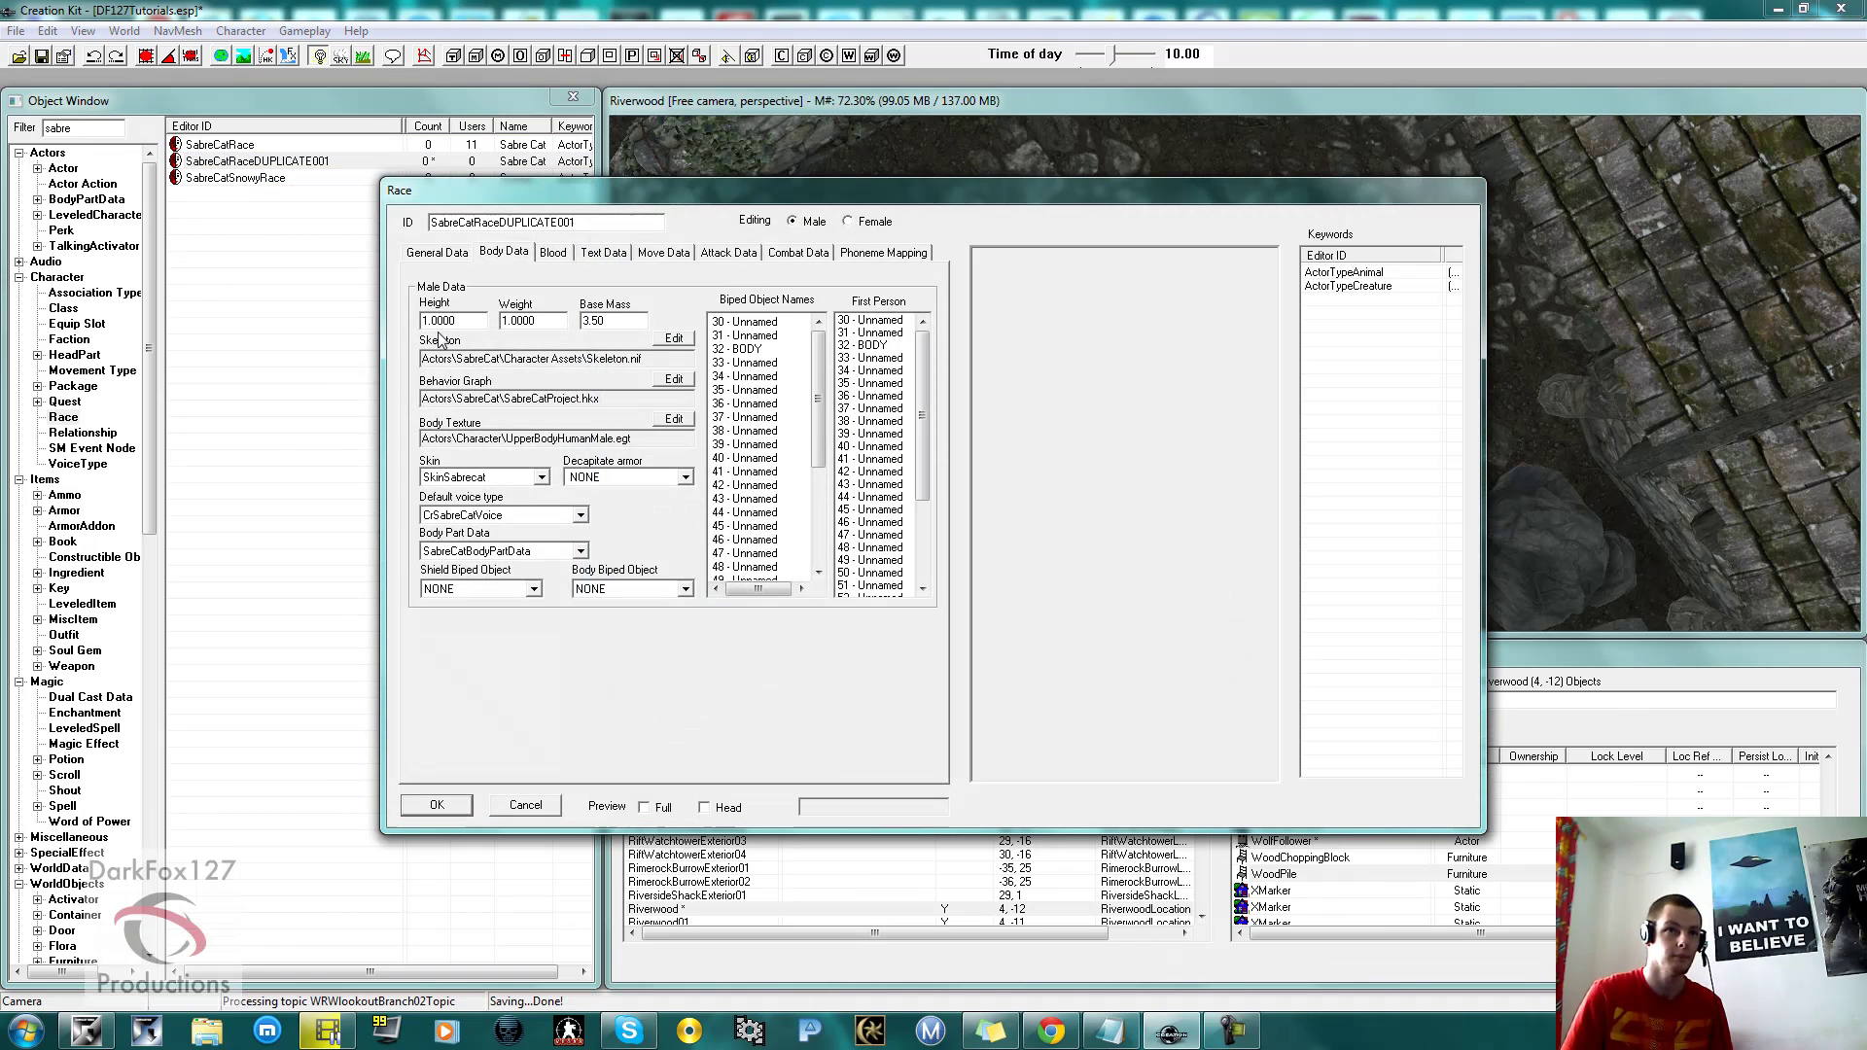
left_click_drag(575, 223, 503, 226)
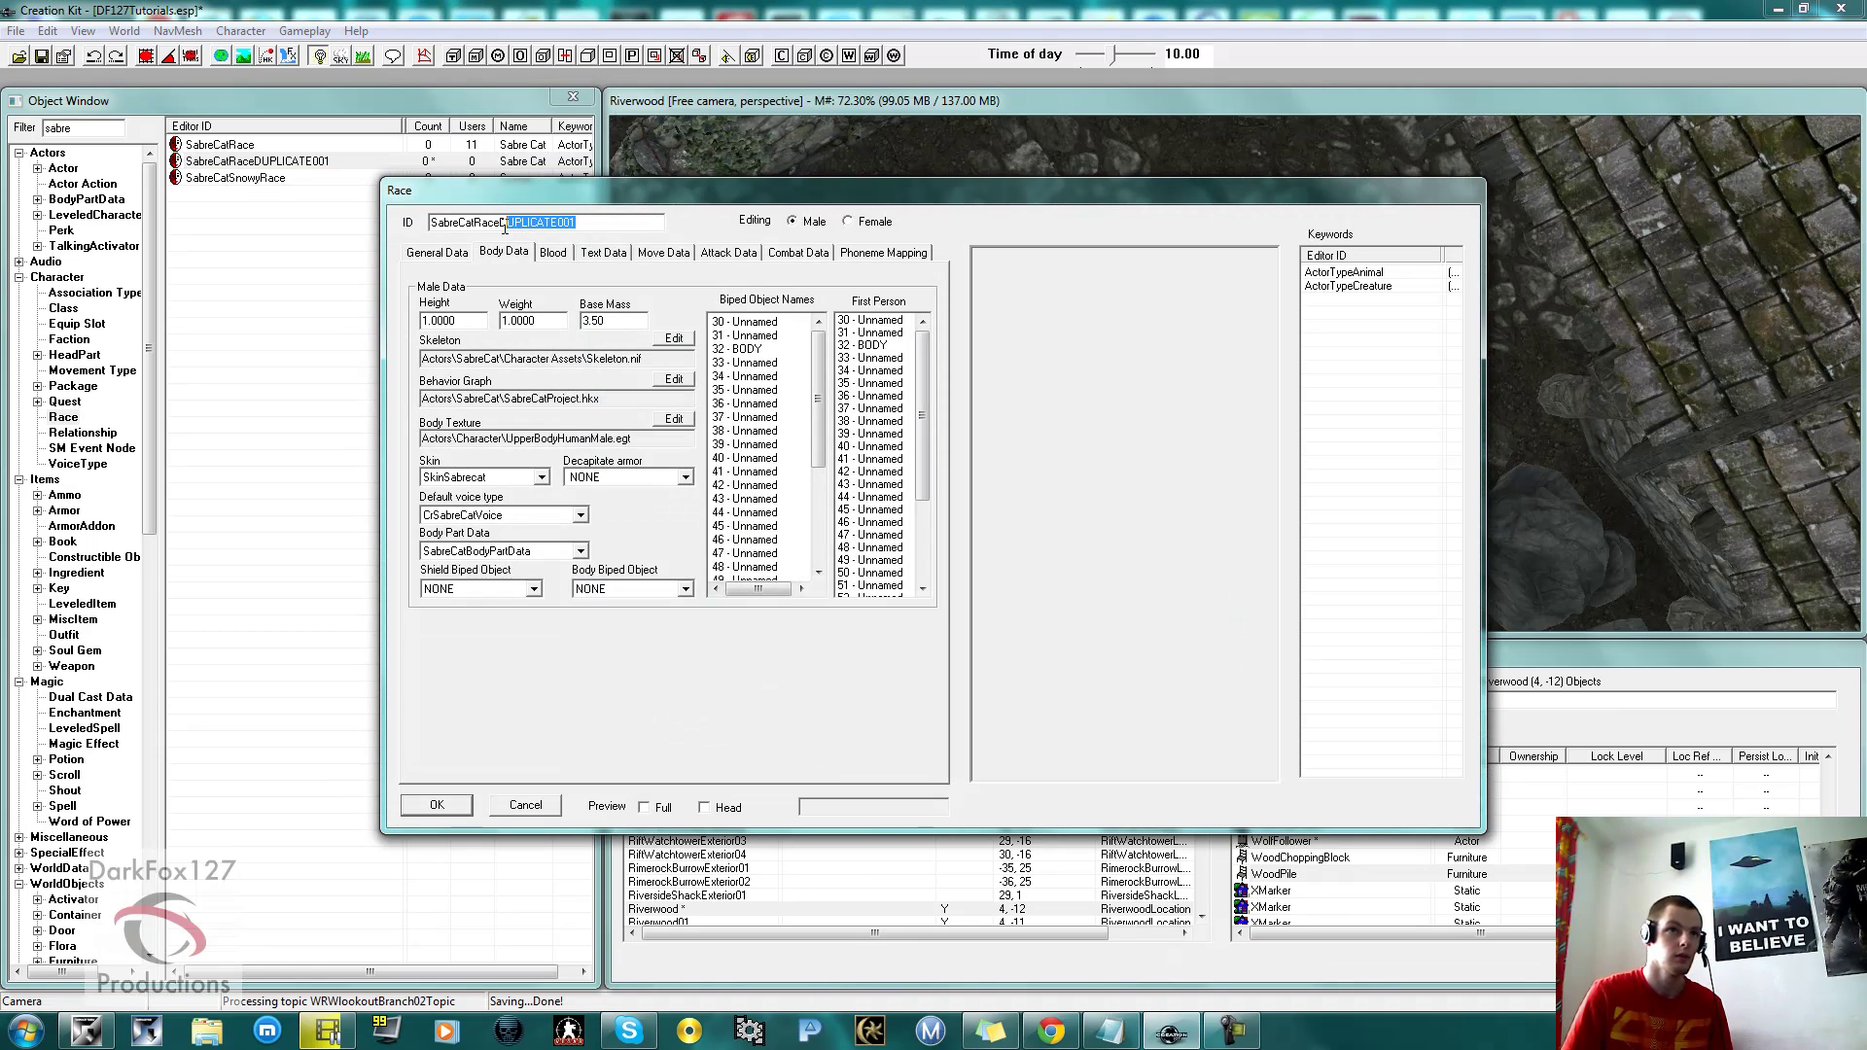
key("BackSpace")
type("Foll")
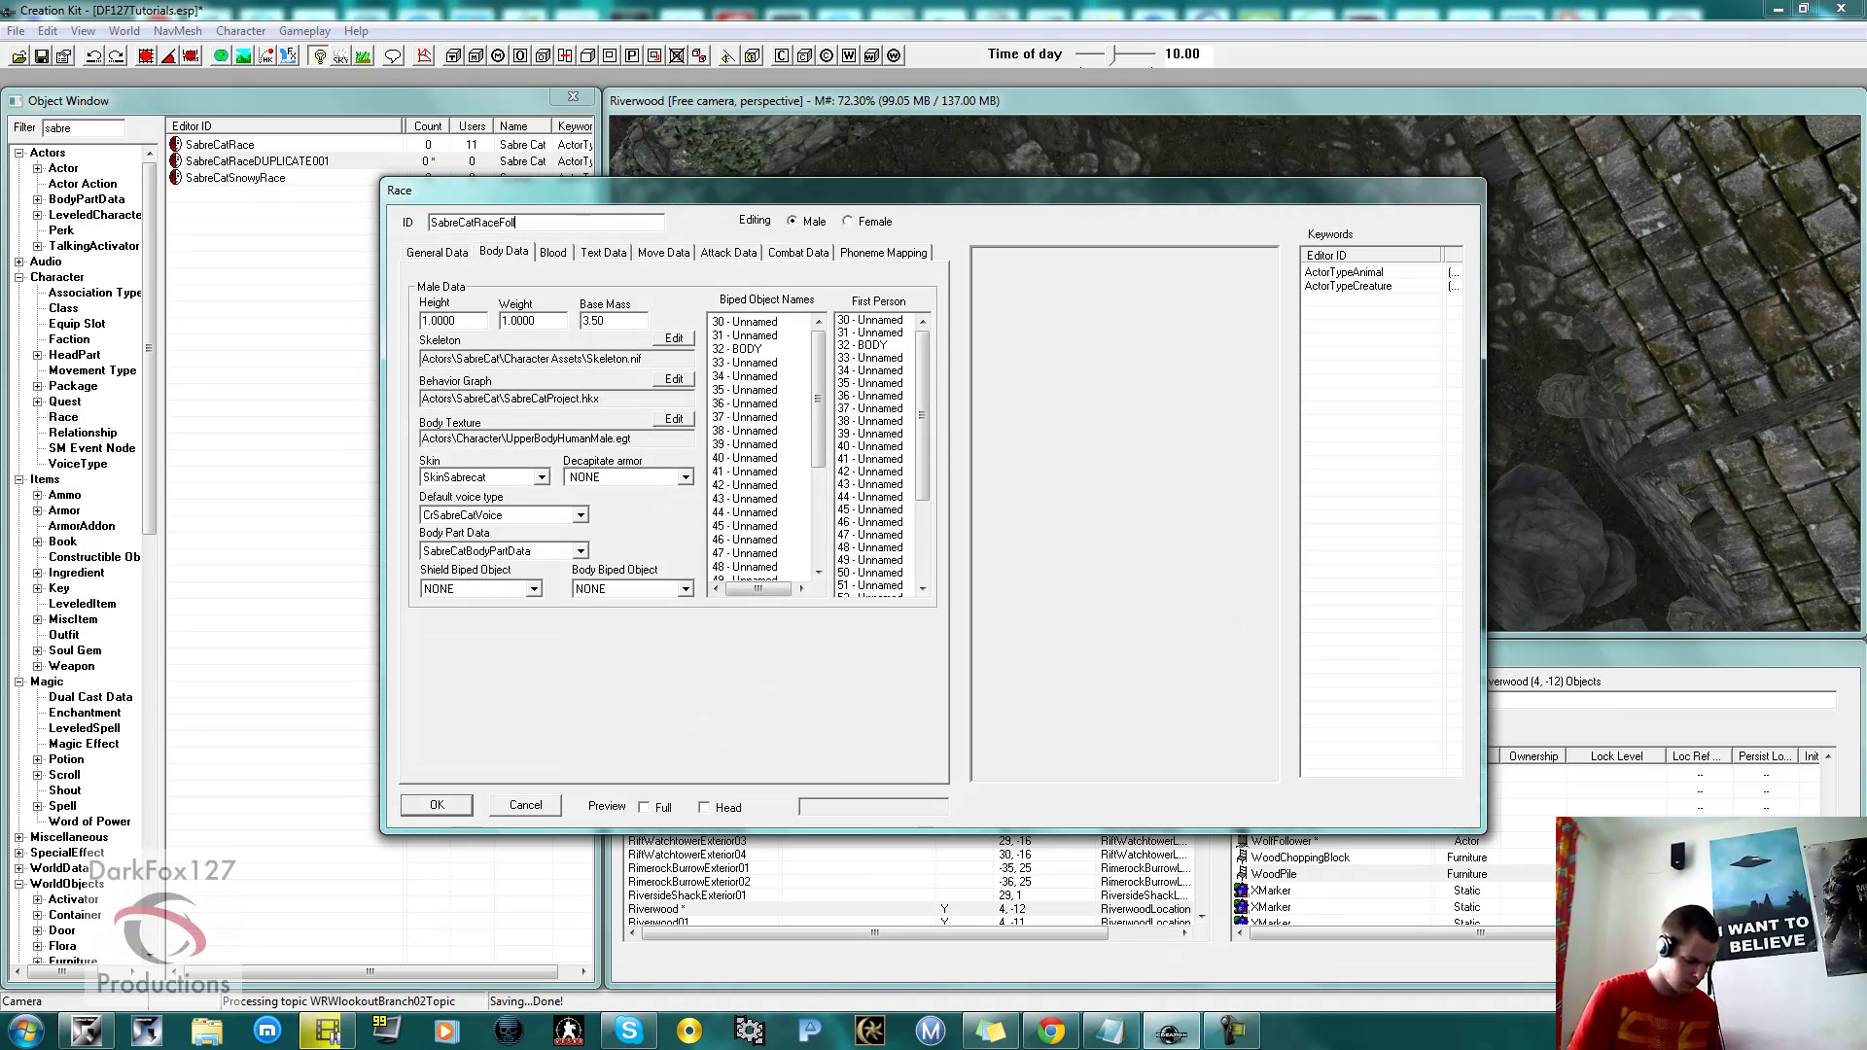
type("ower")
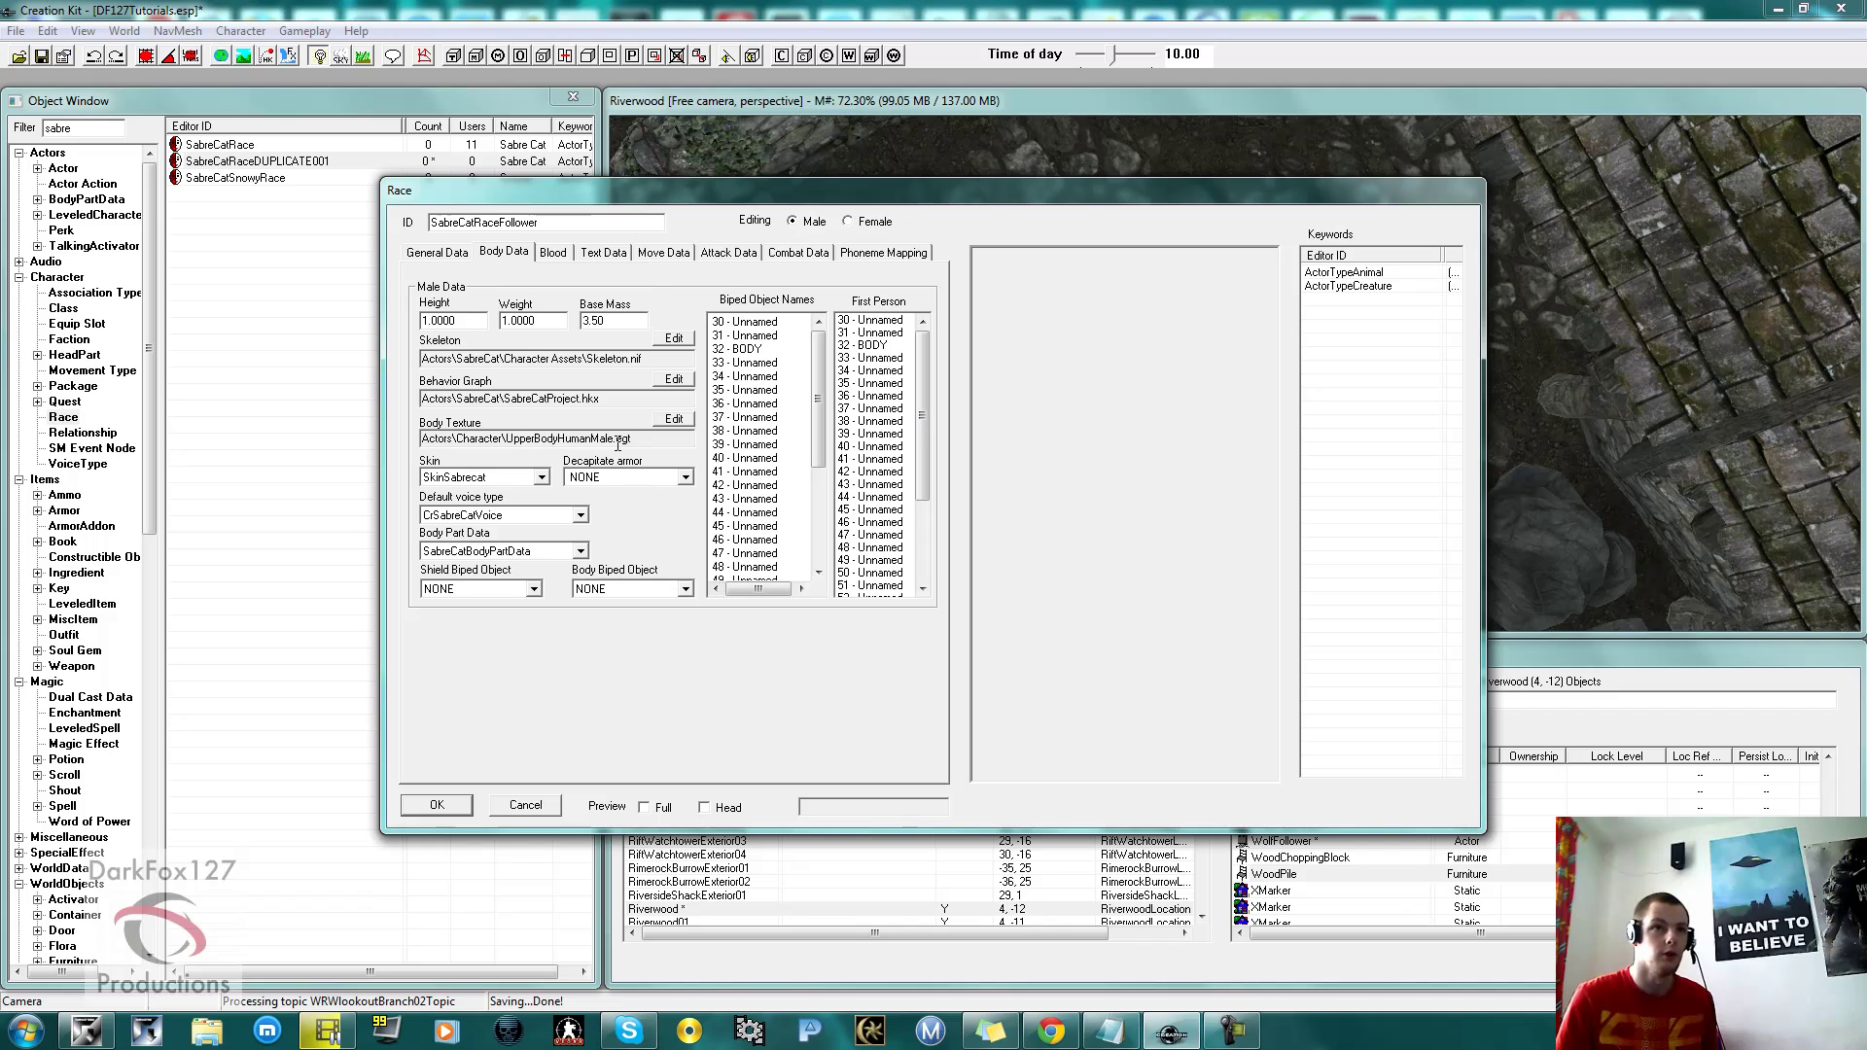
Enable Allow PC Dialogue for the race and save it, renaming the existing form instead of creating a new one.
left_click(437, 252)
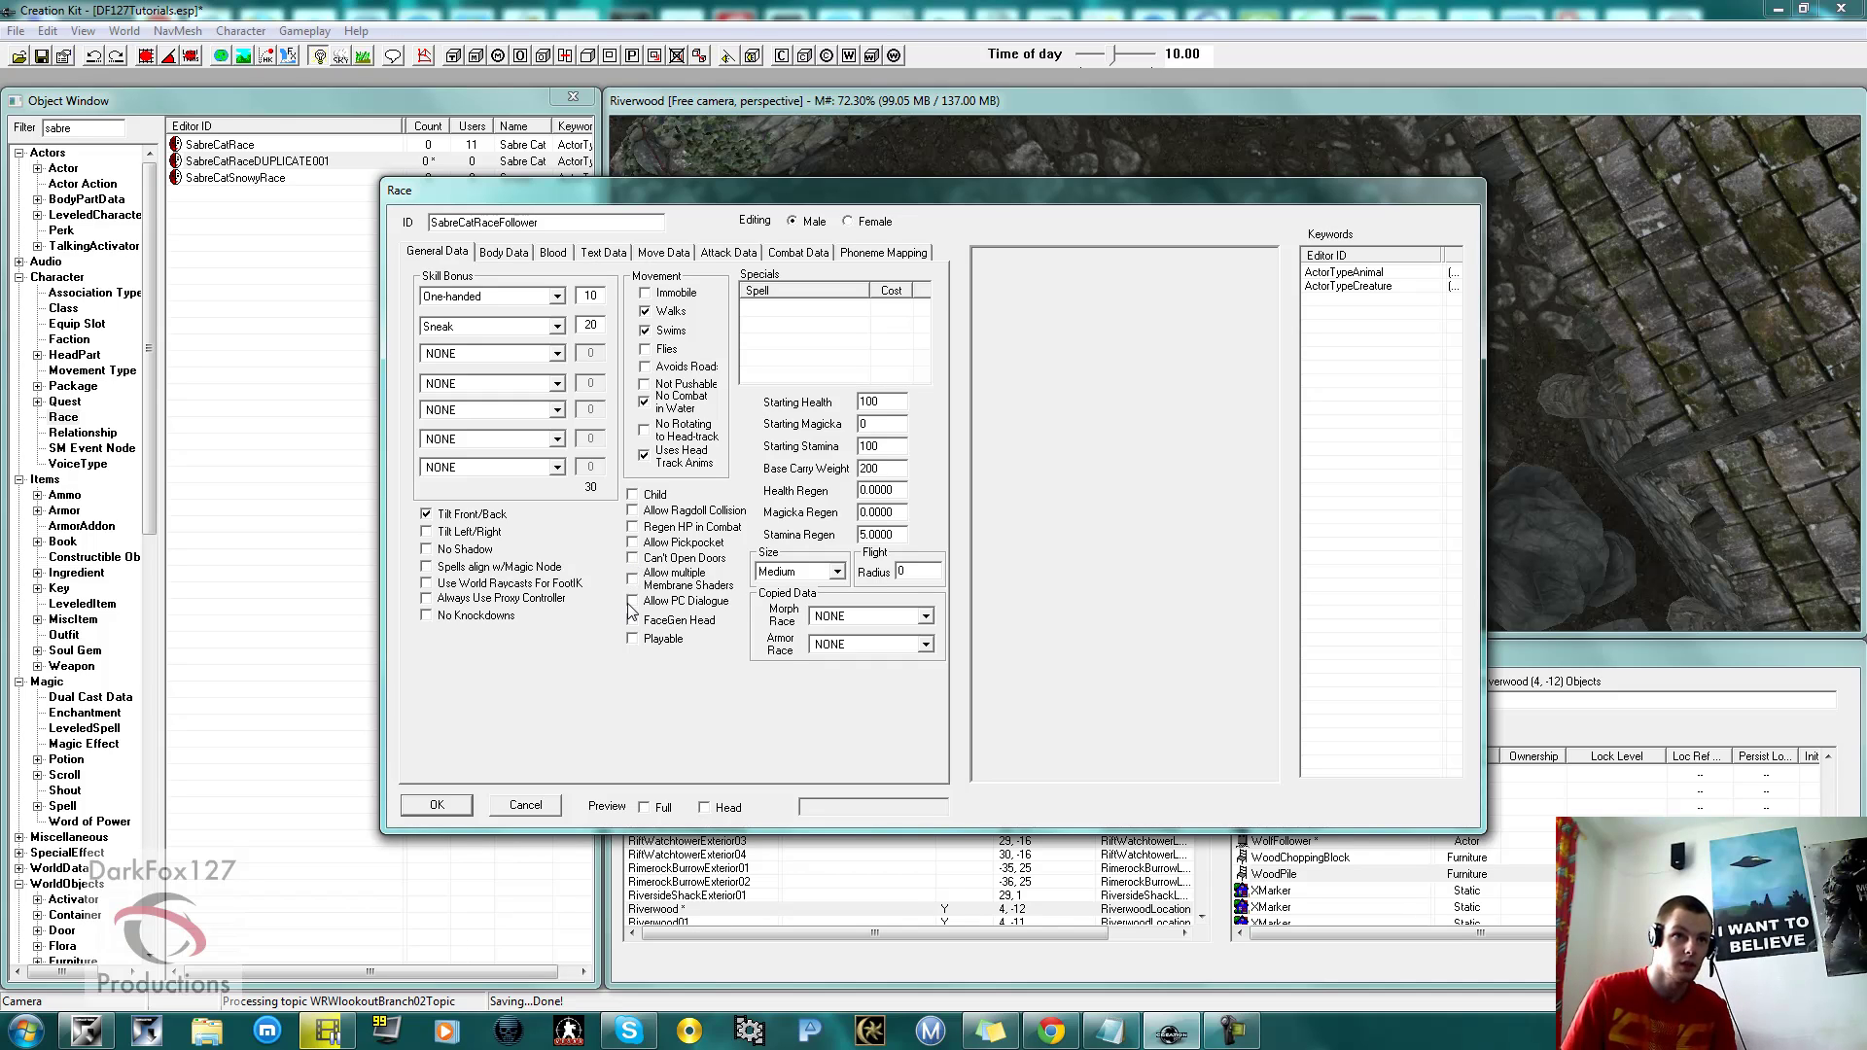
left_click(436, 805)
left_click(1093, 599)
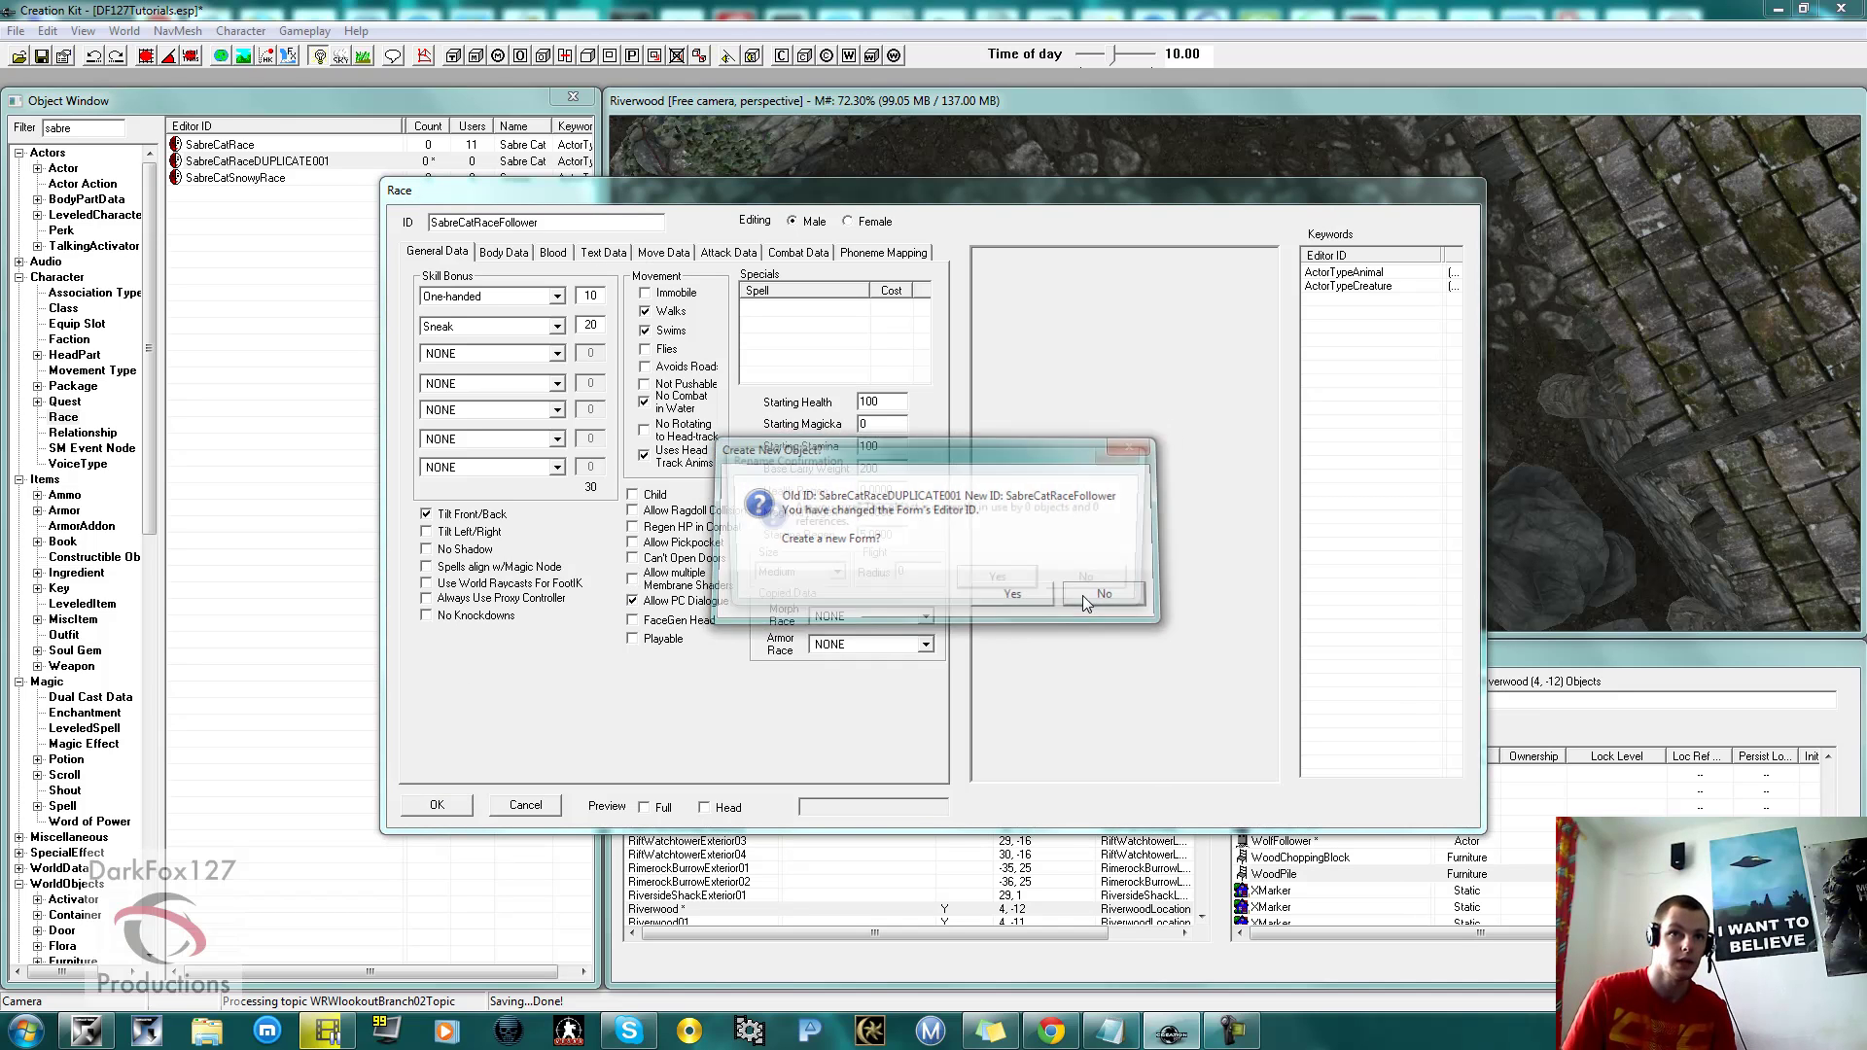
left_click(1000, 588)
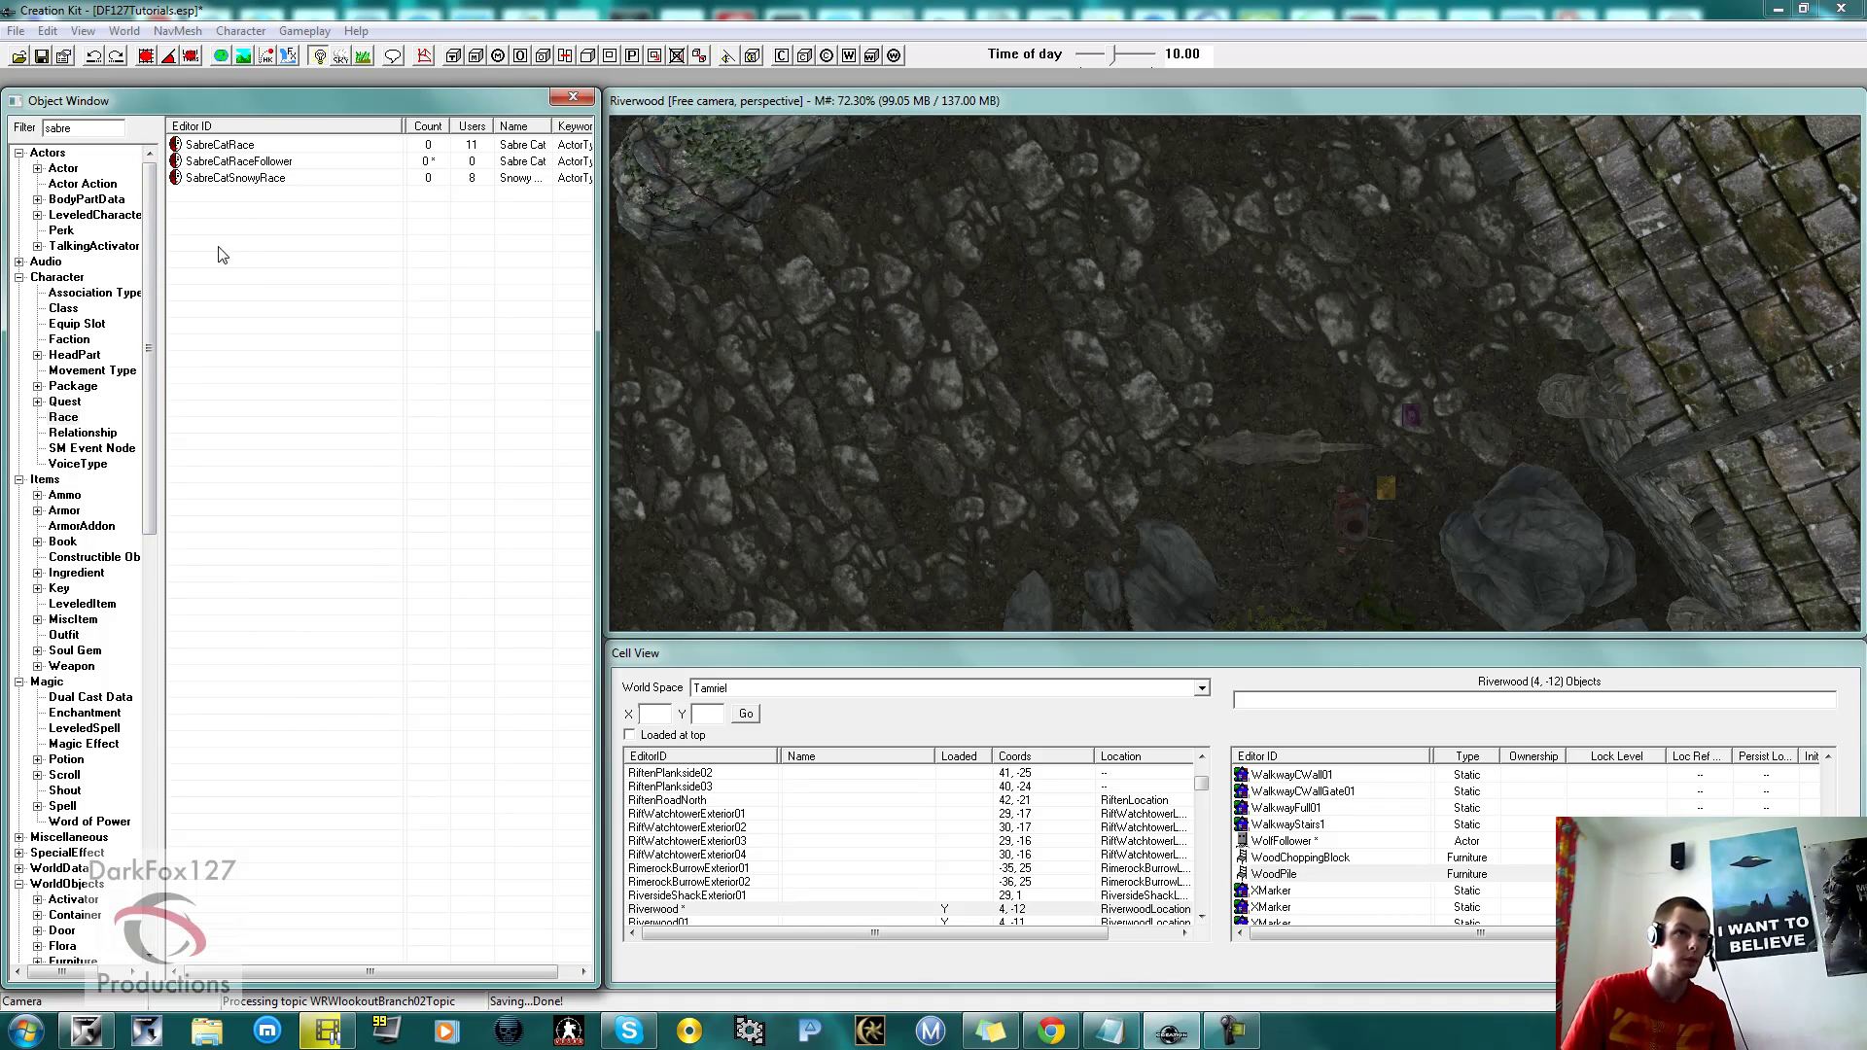
Open the SkinSabrecatFollower armor and remove NakedSabreCatAA from its models.
left_click(64, 511)
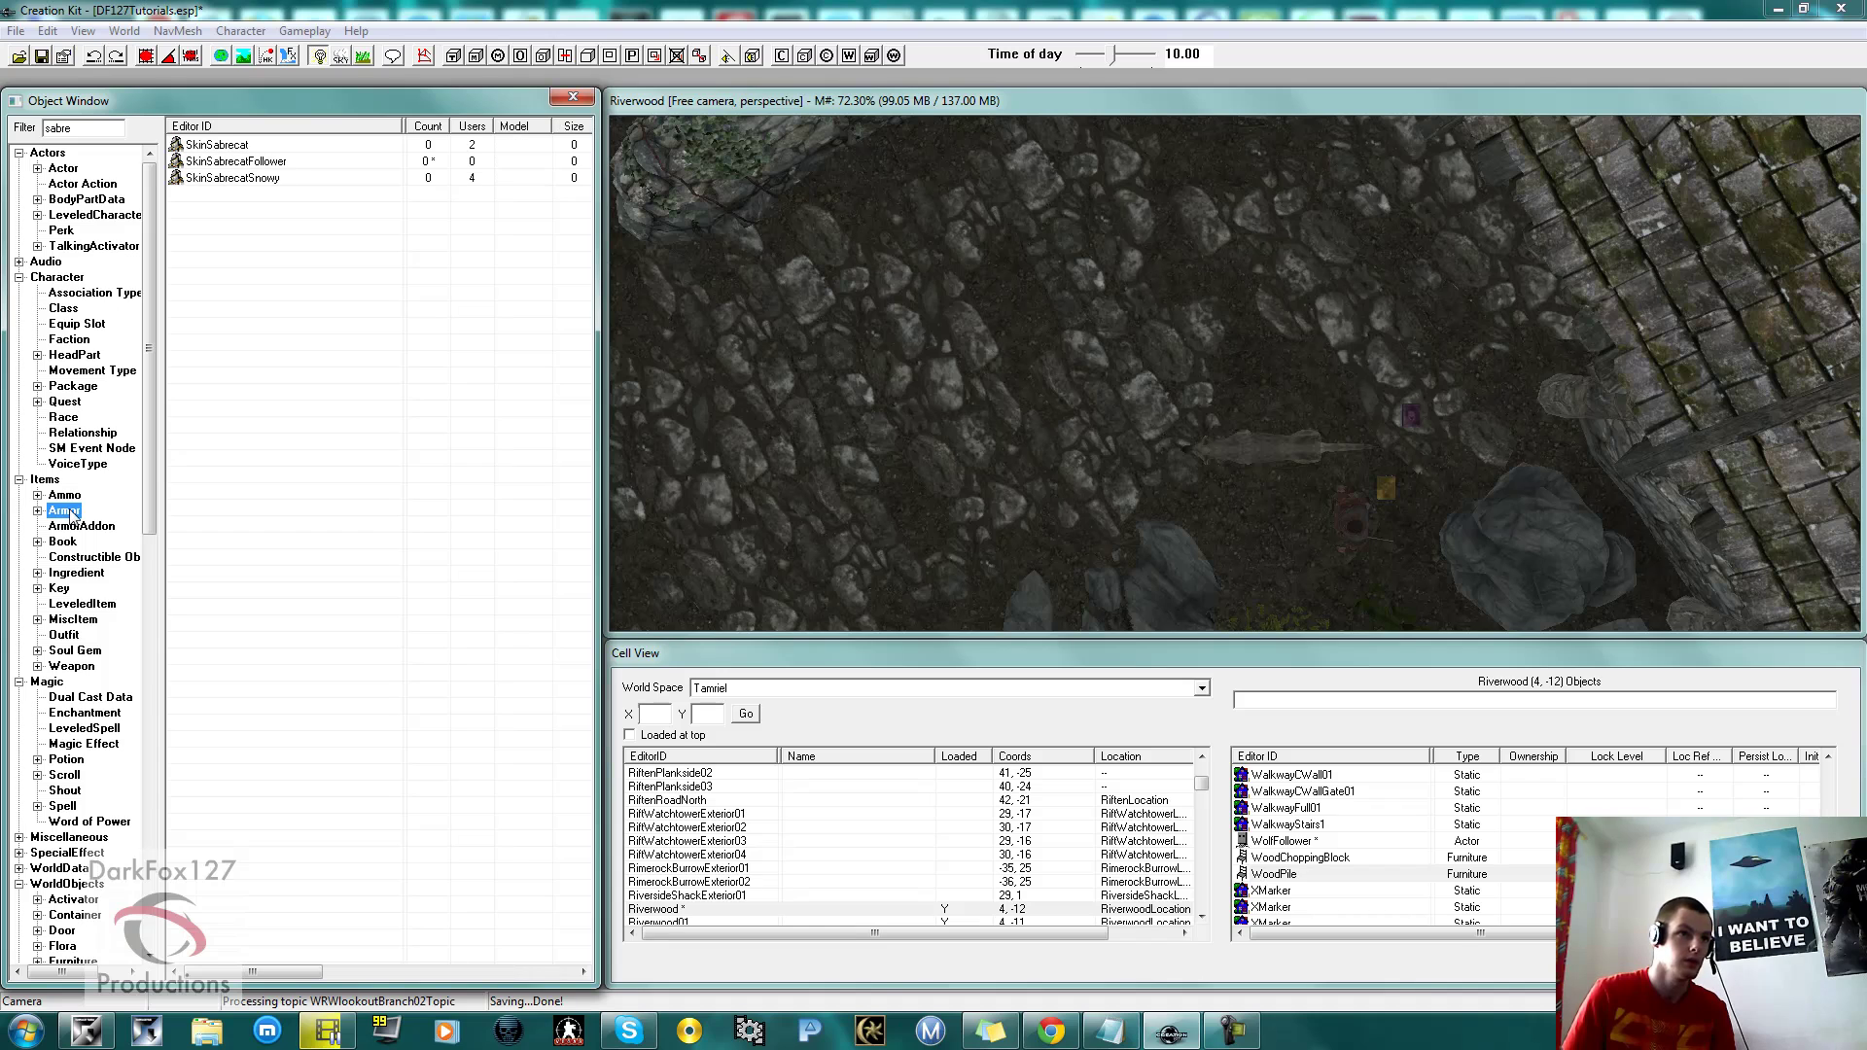
double_click(234, 162)
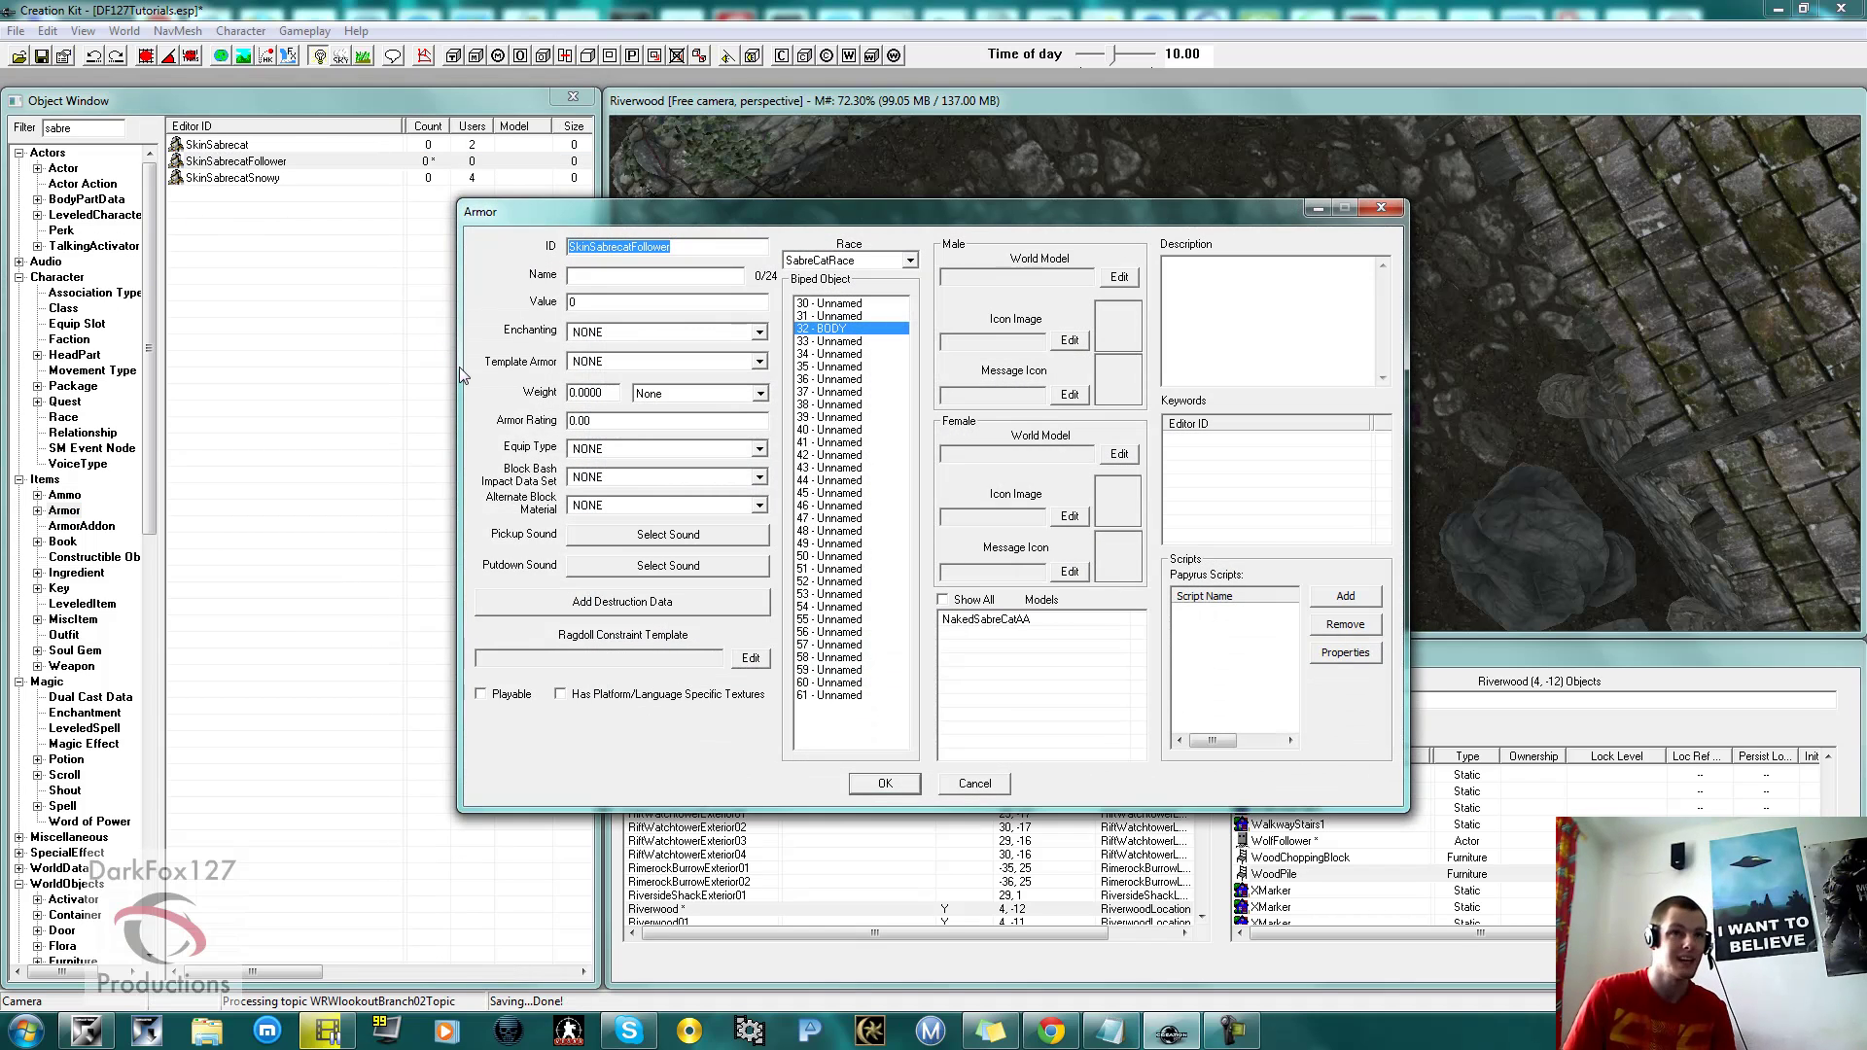
left_click(707, 251)
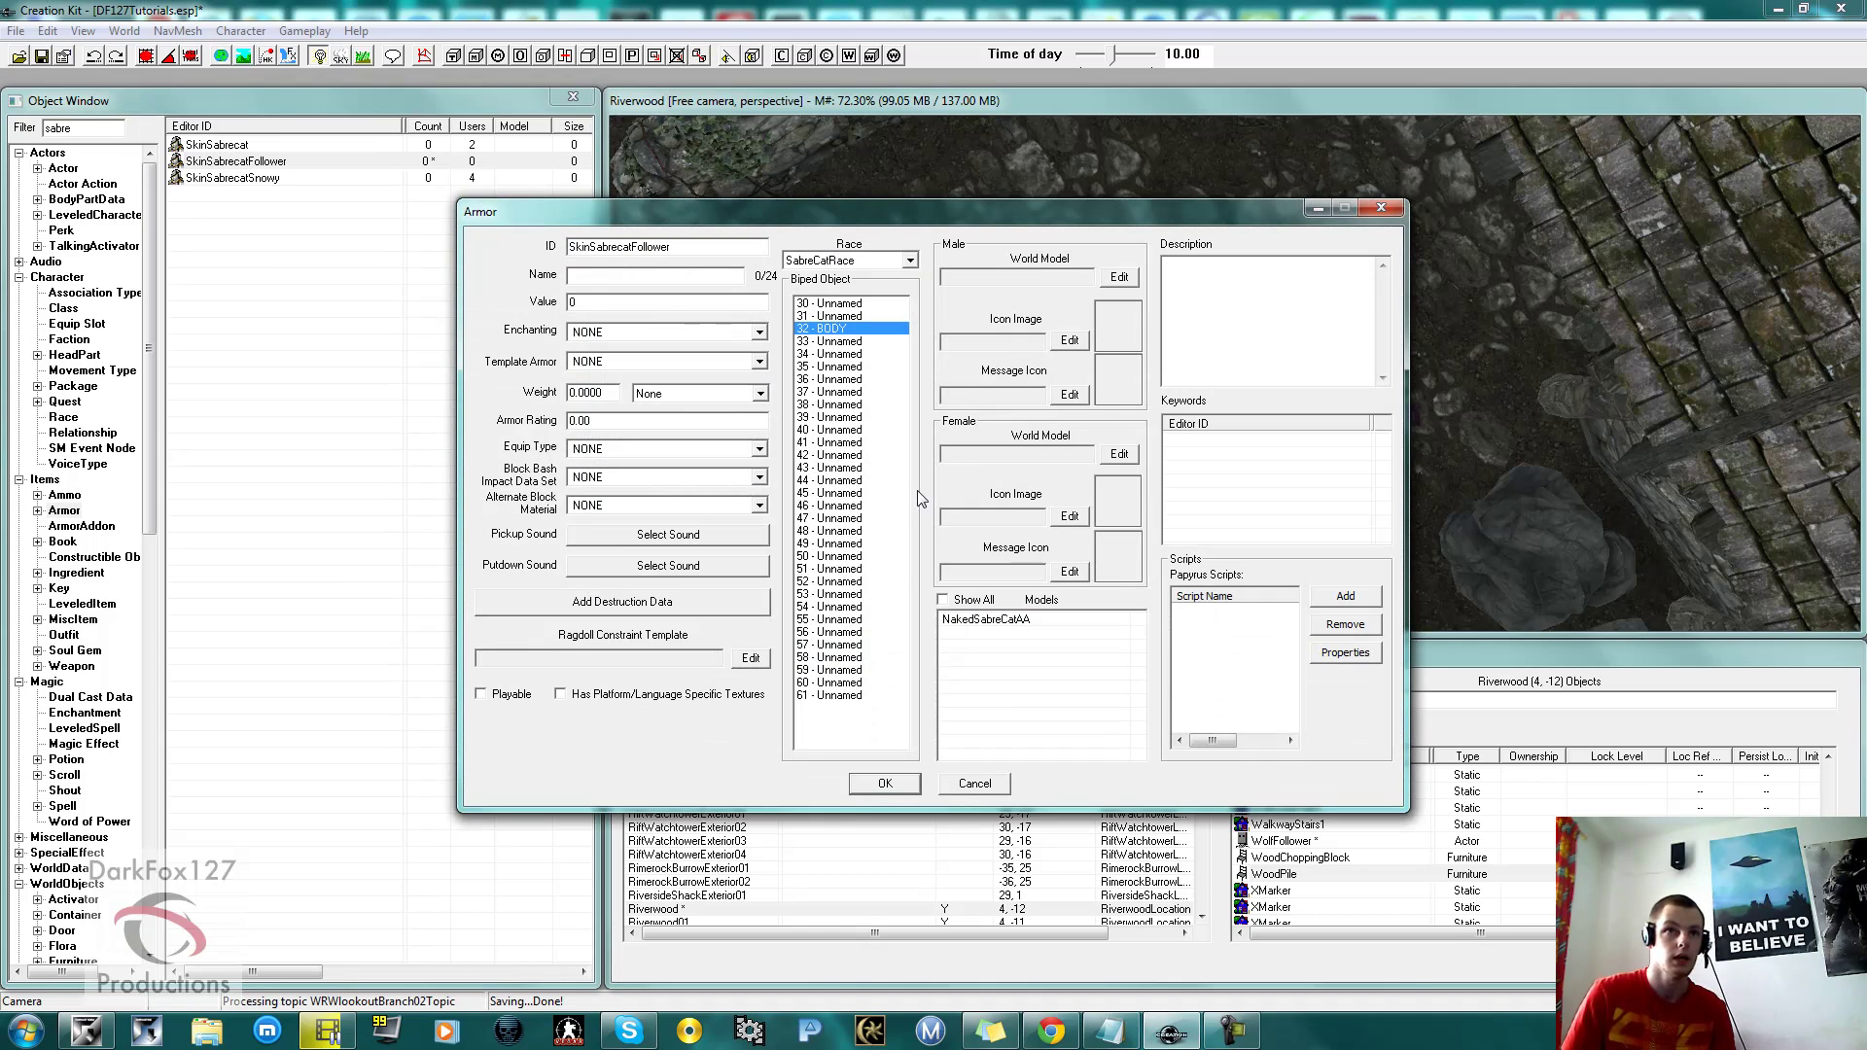
left_click(977, 620)
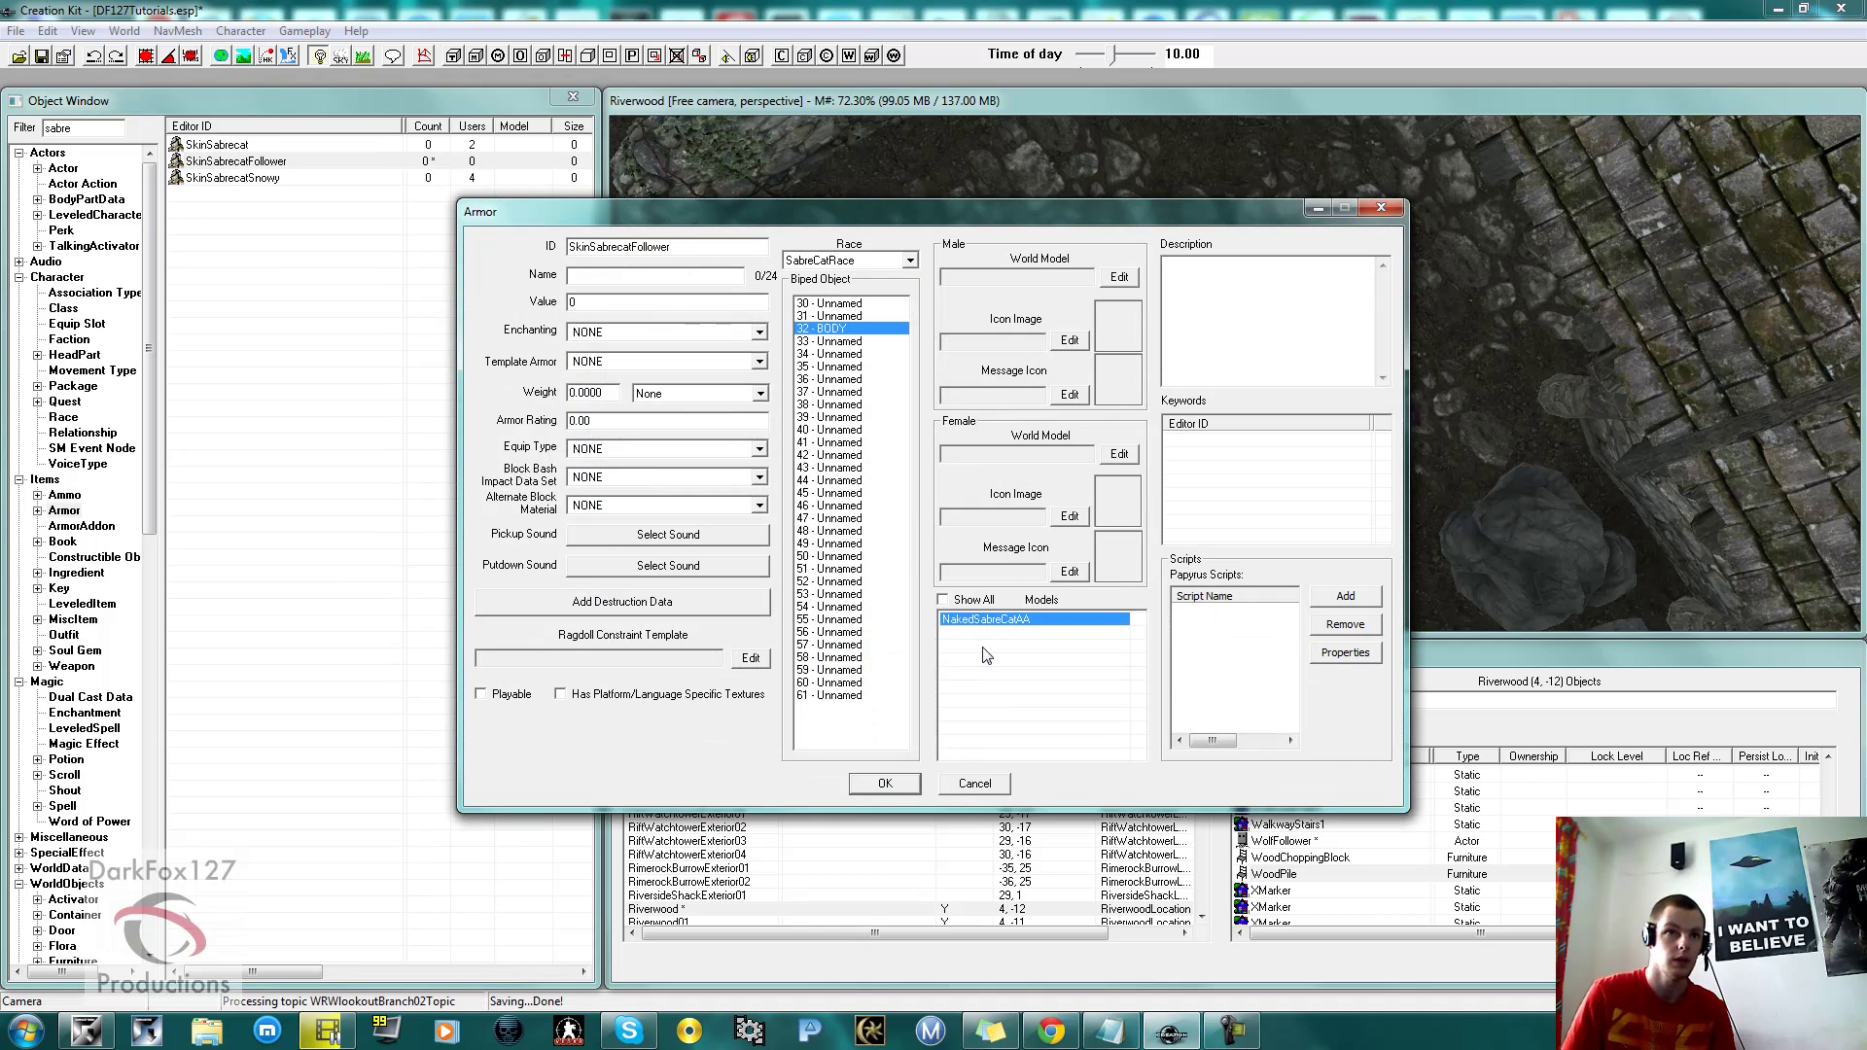
key("Delete")
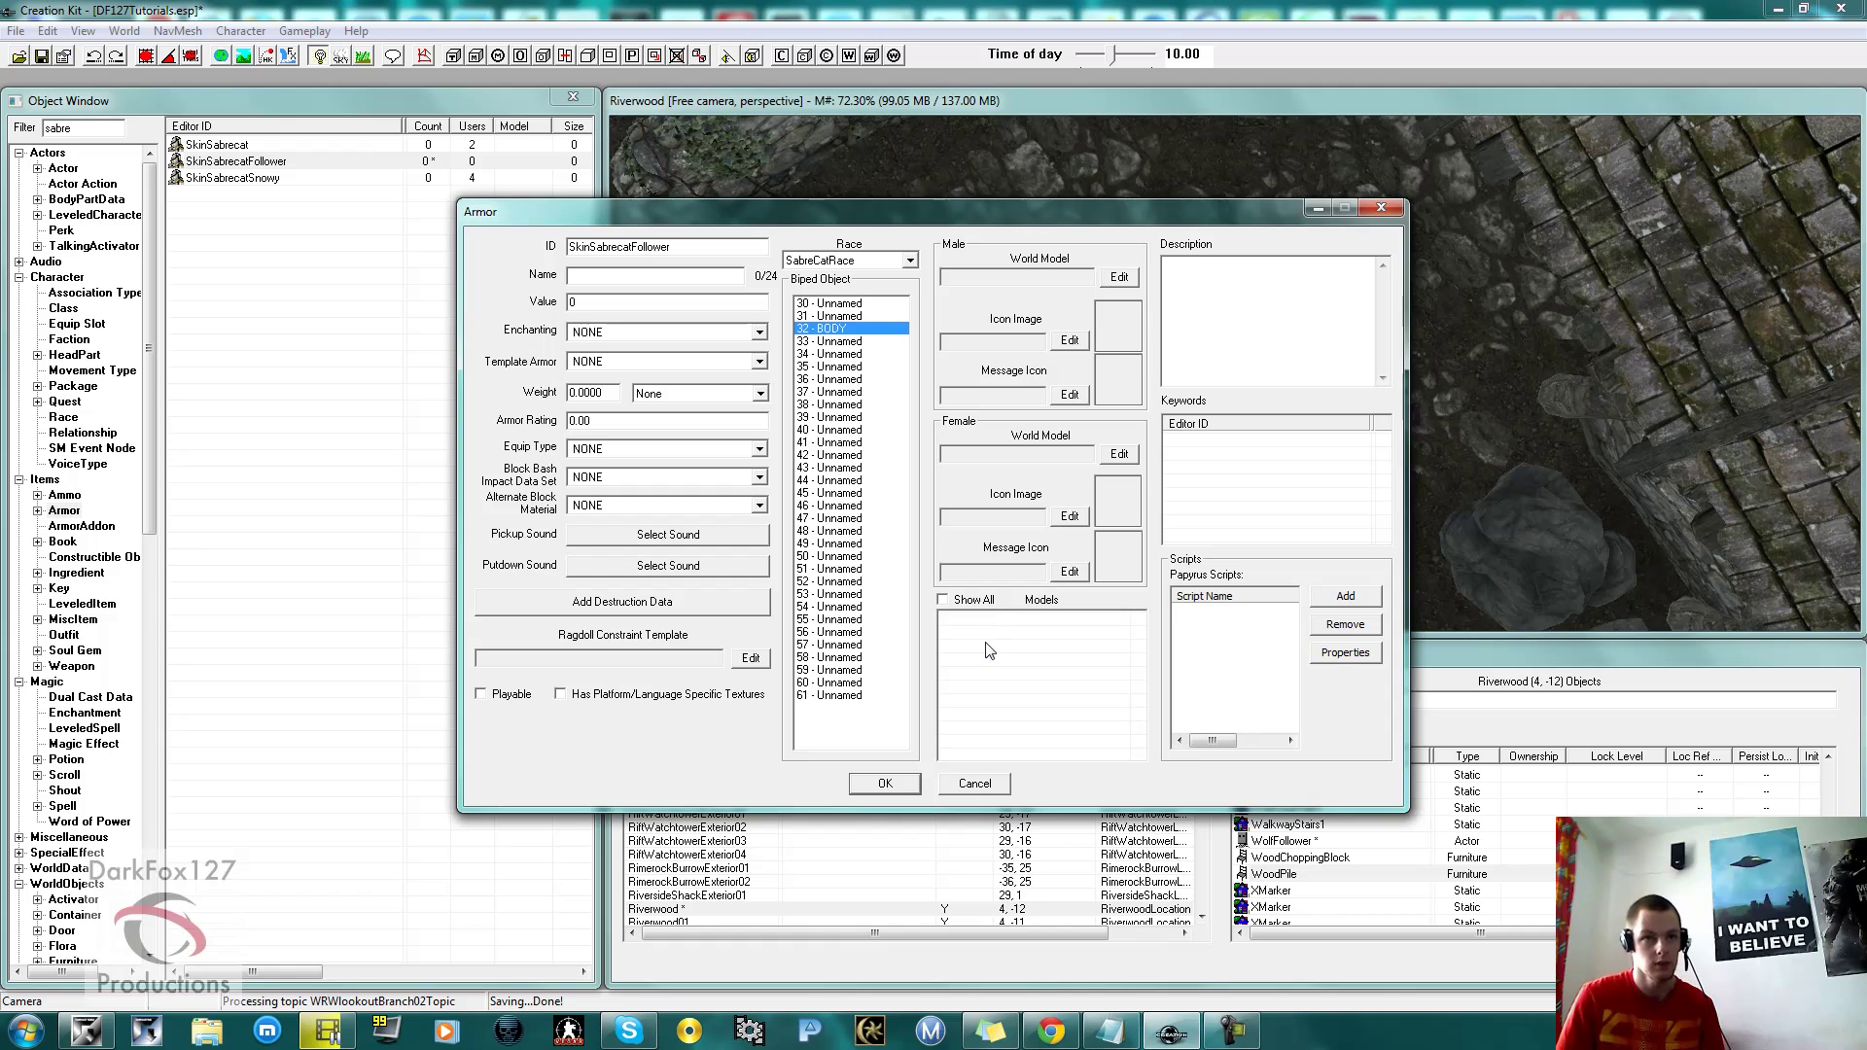
Add the NakedSabreCatAAFollower armor addon to the models of SkinSabrecatFollower.
right_click(984, 643)
left_click(1021, 656)
left_click(602, 275)
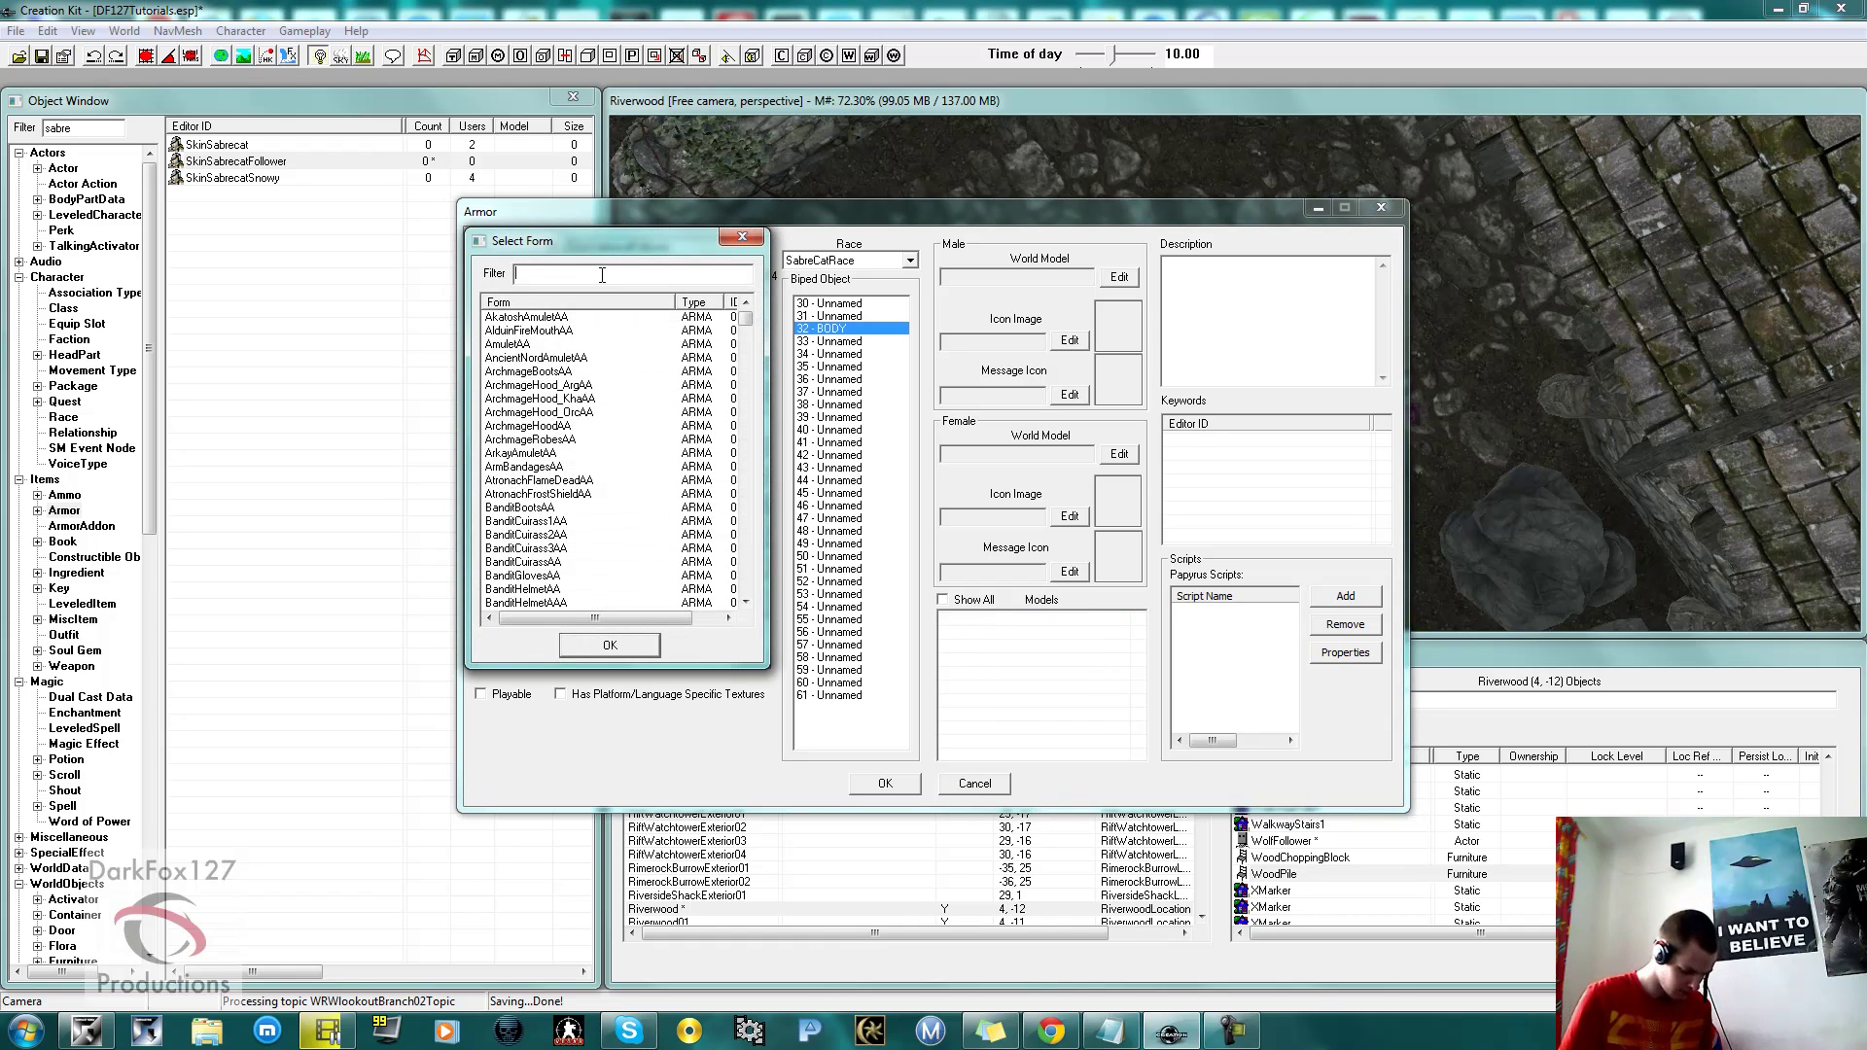
type("sabre")
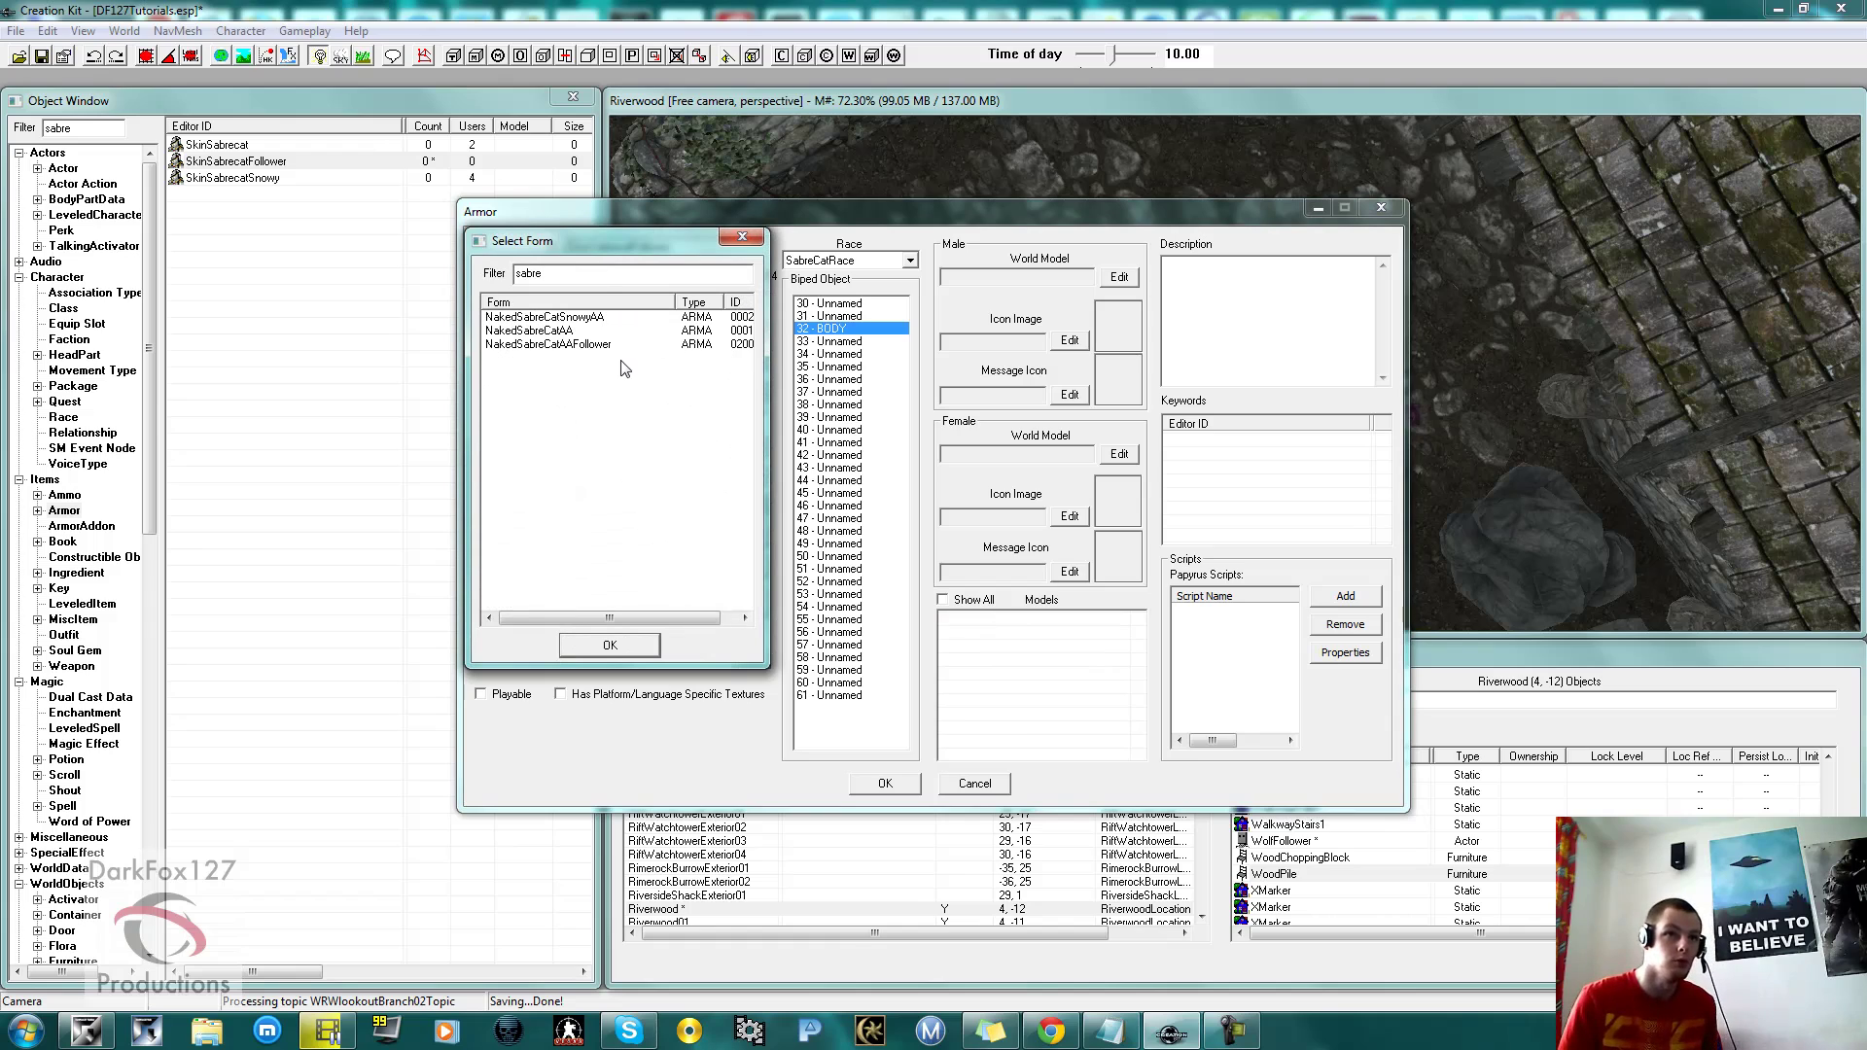
left_click(564, 345)
left_click(610, 644)
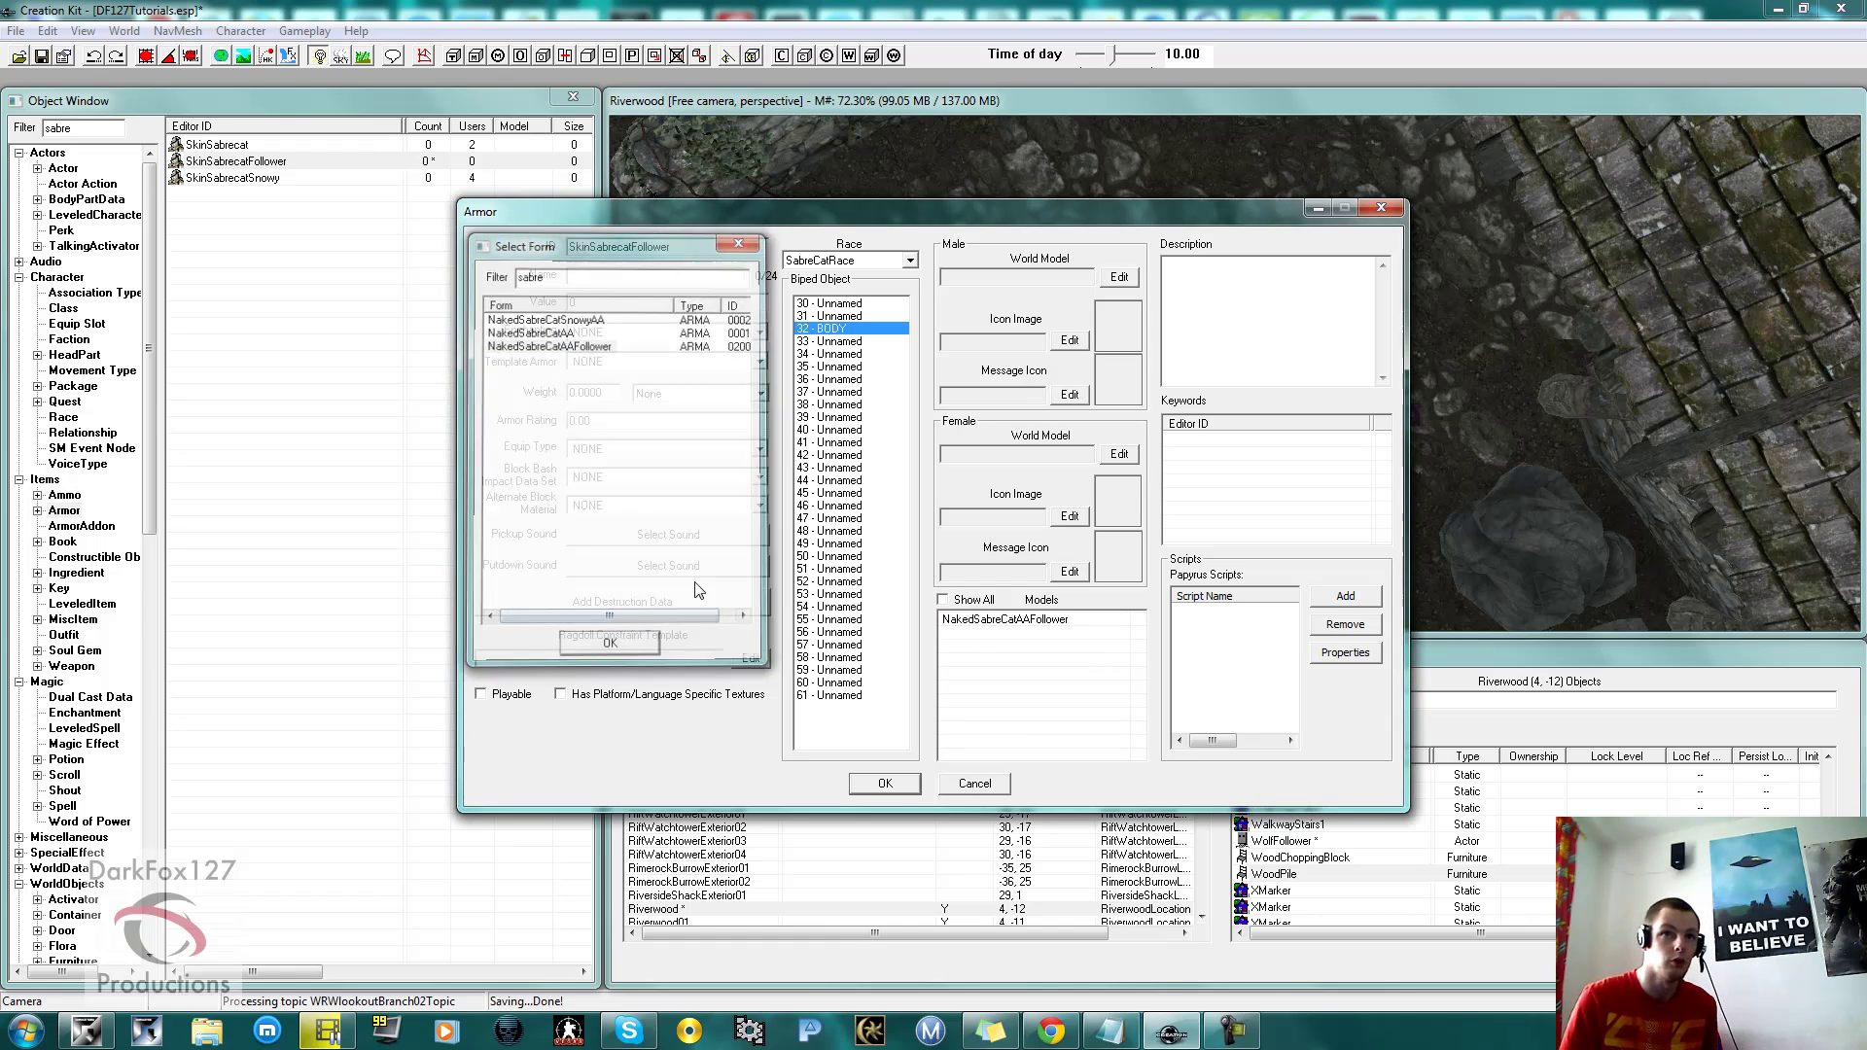
Set the SkinSabrecatFollower armor's race to SabreCatRaceFollower and save the armor.
left_click(861, 261)
left_click(862, 291)
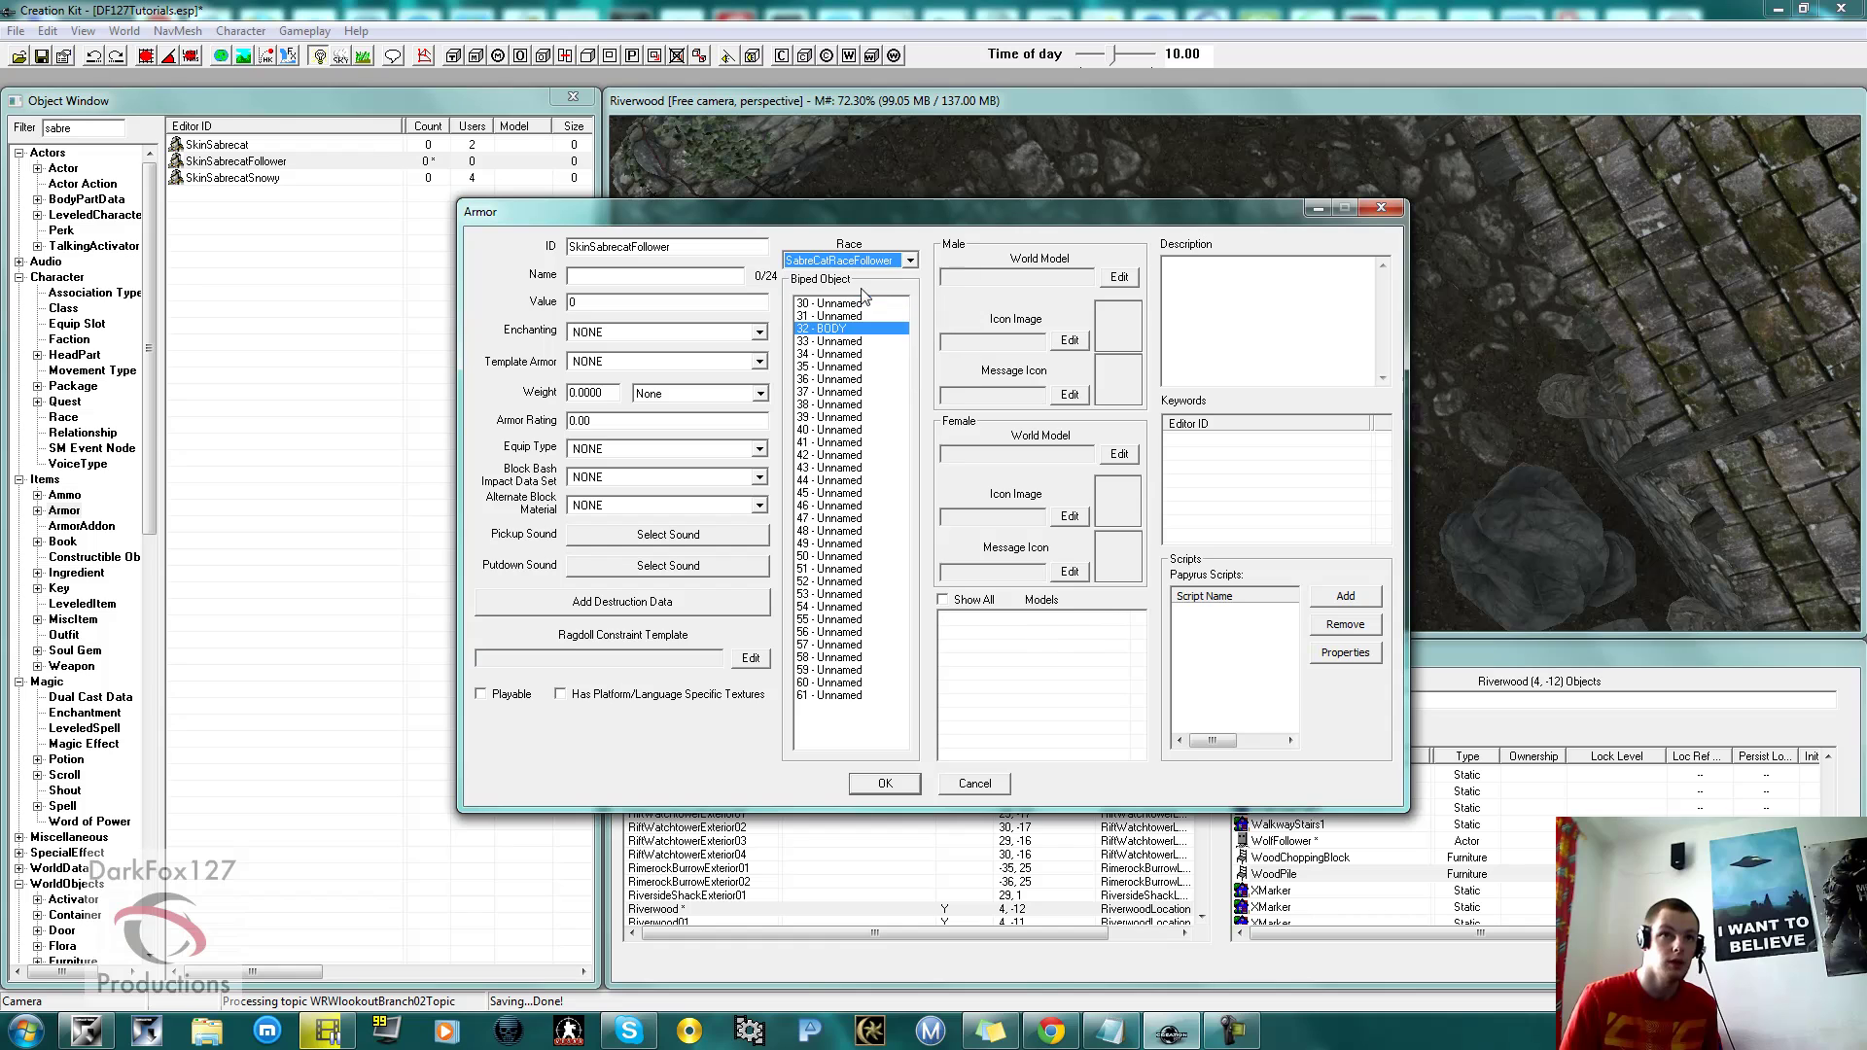
left_click(880, 788)
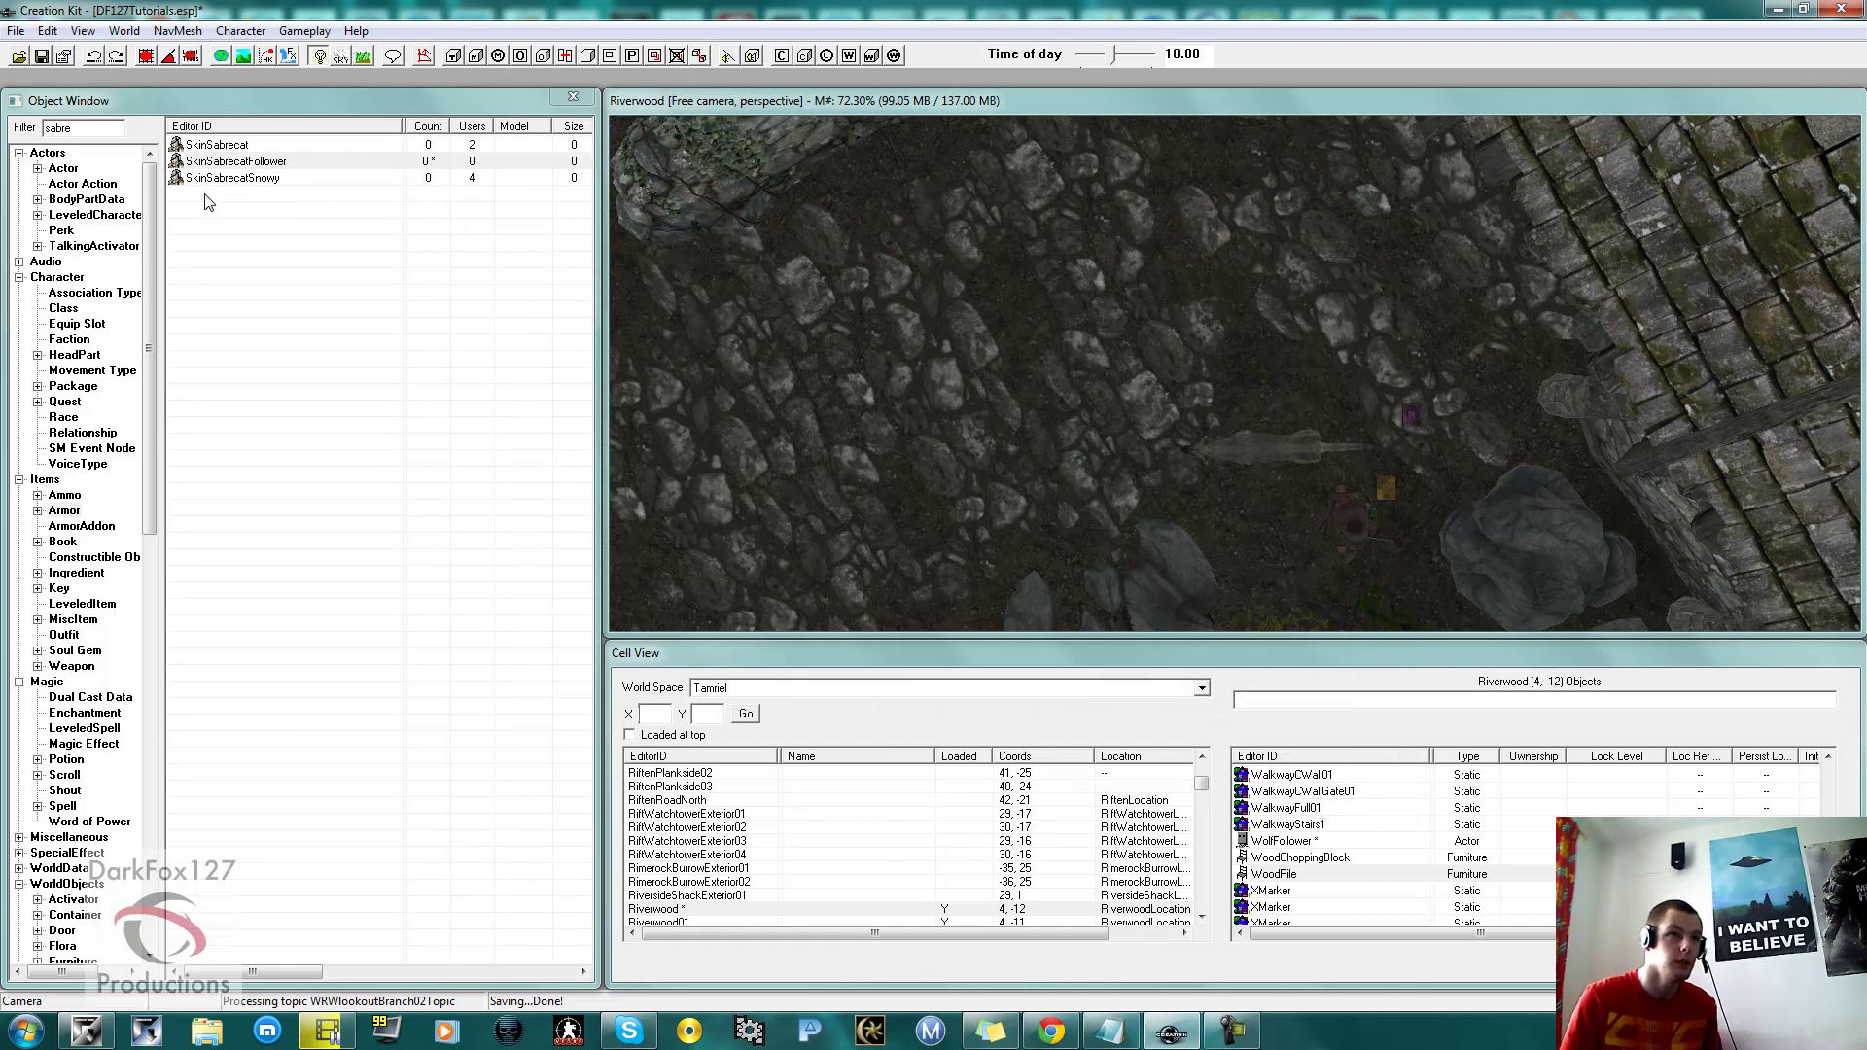
Open the NakedSabreCatAAFollower armor addon, set its race to SabreCatRaceFollower and save it.
left_click(72, 526)
double_click(251, 162)
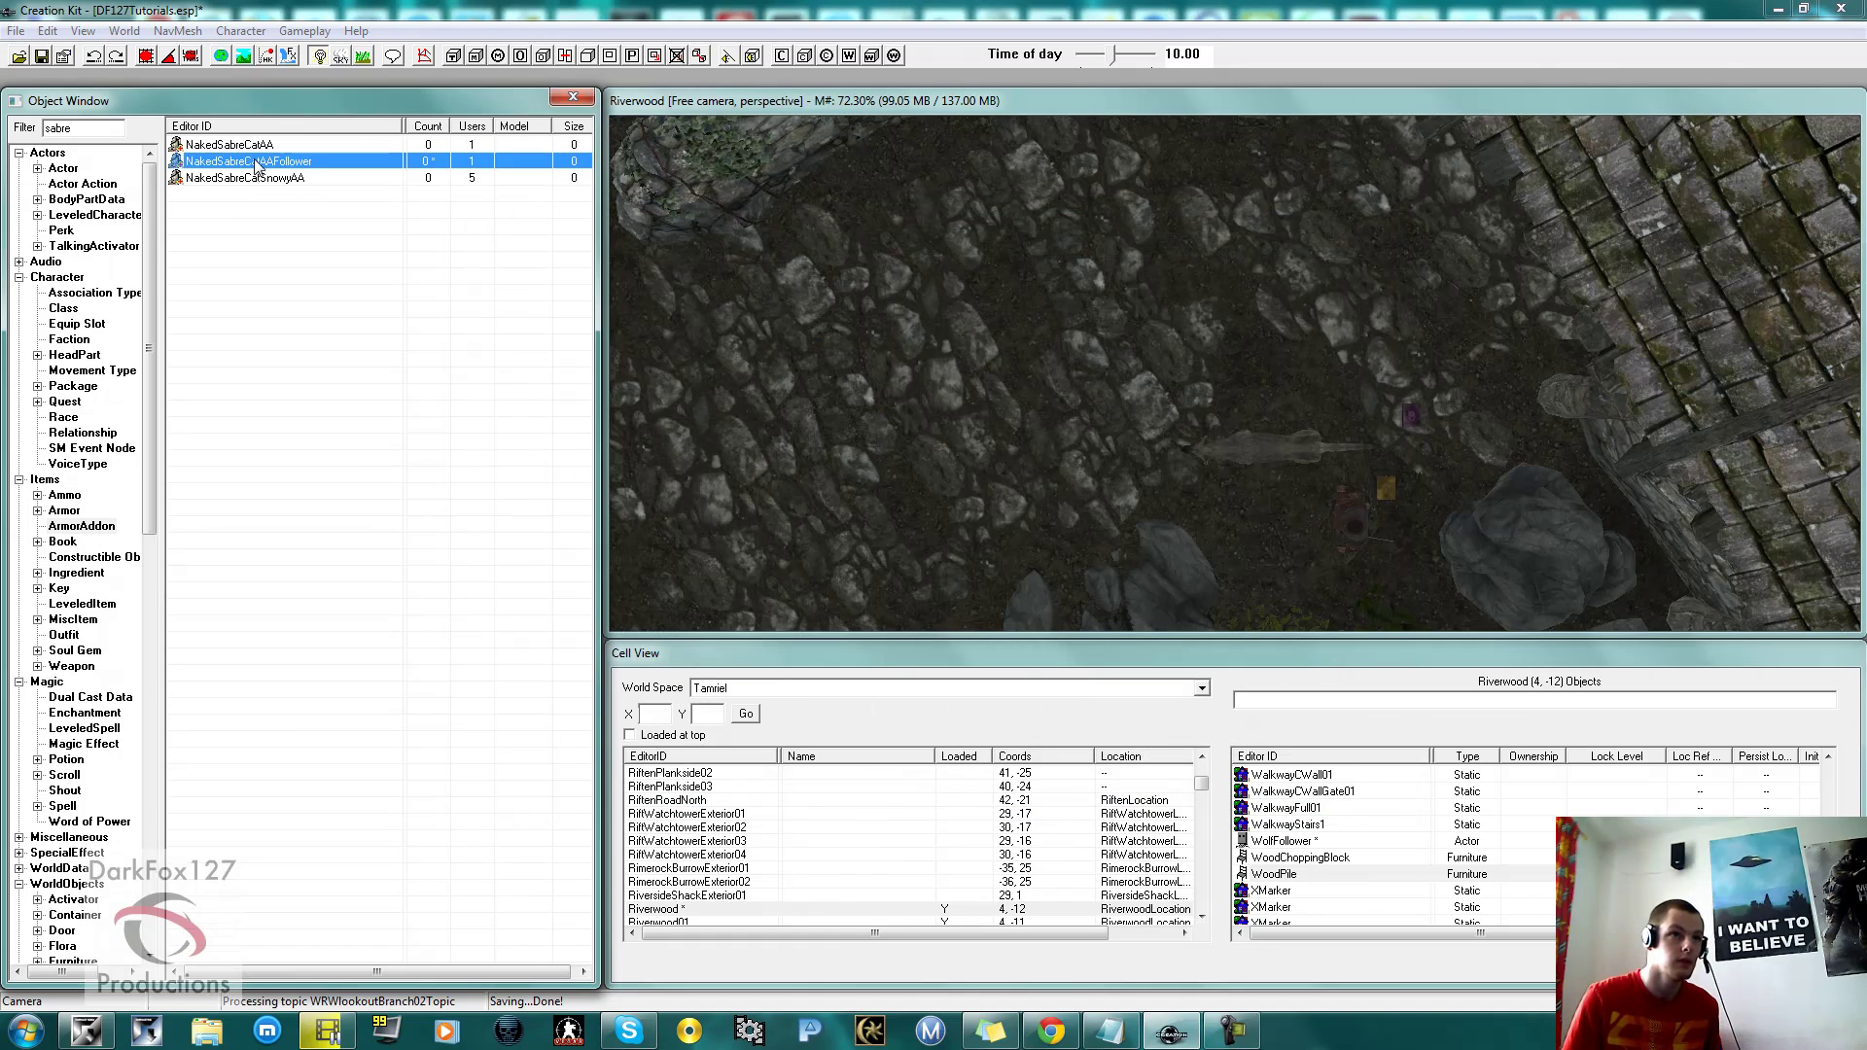
left_click(968, 233)
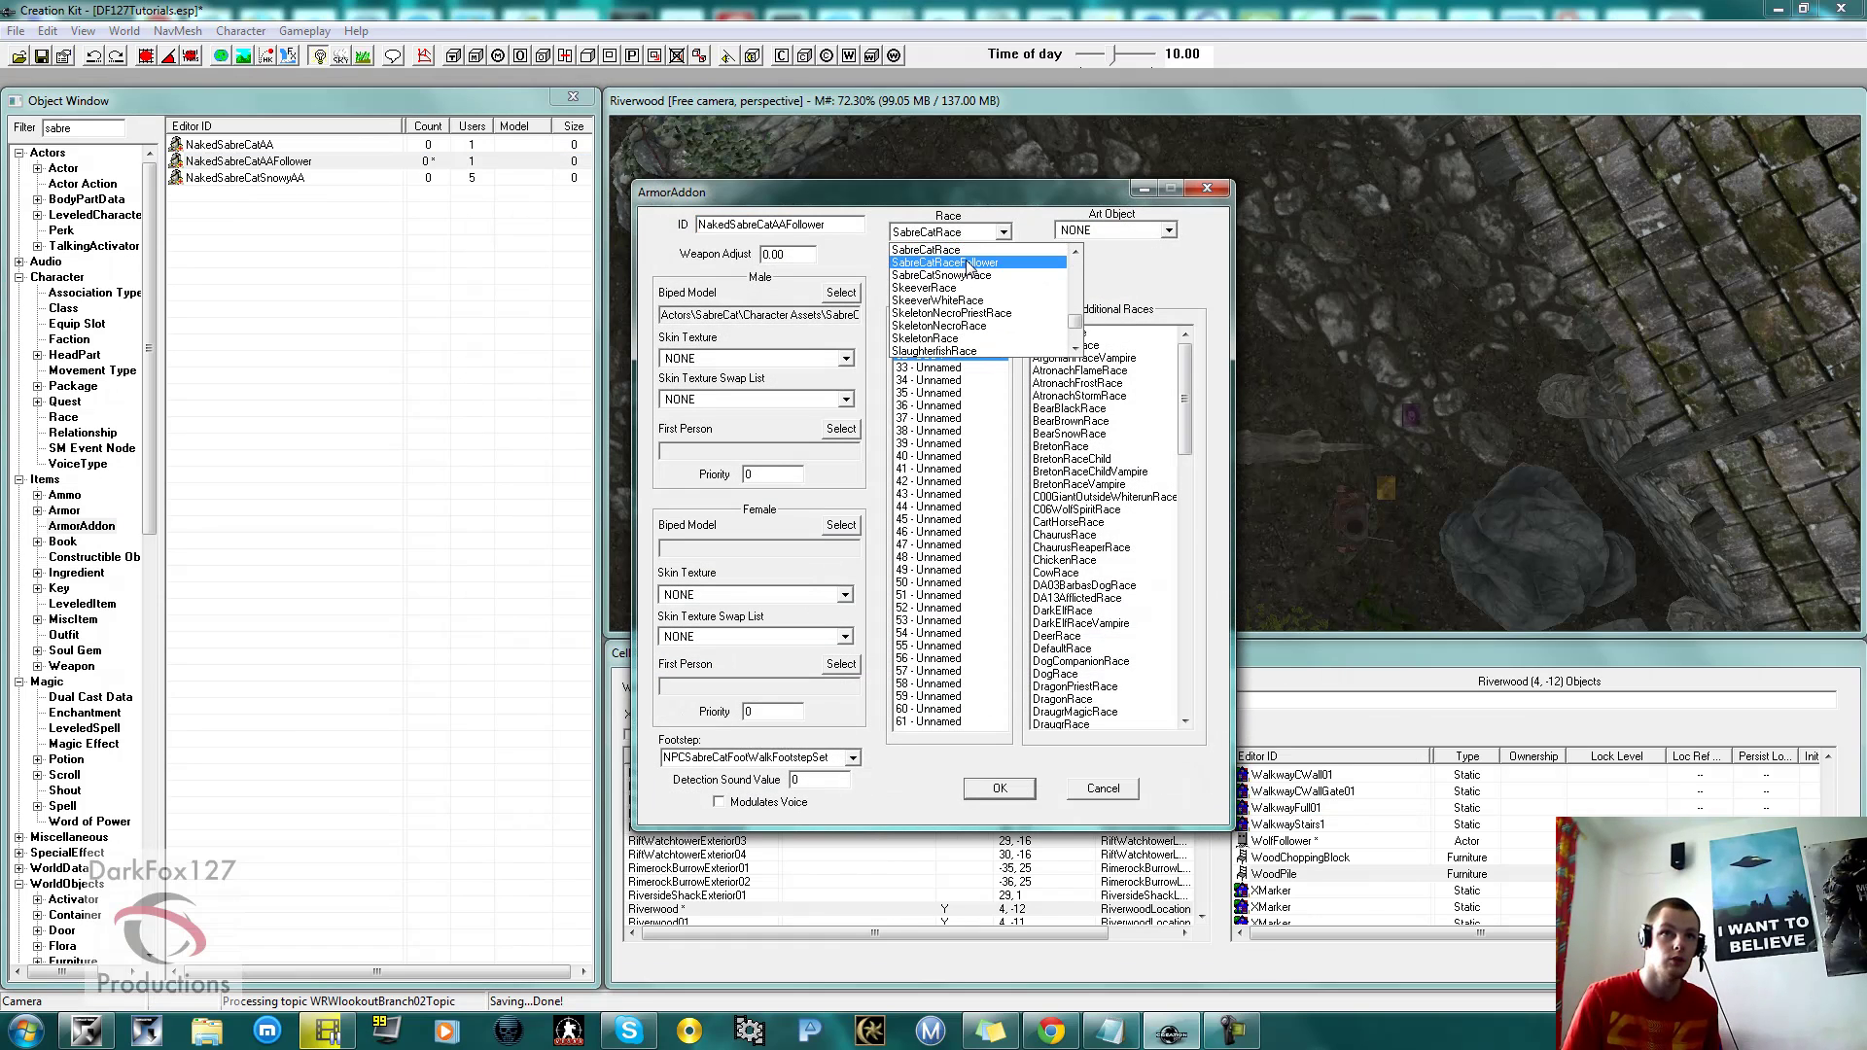
left_click(944, 262)
left_click(999, 788)
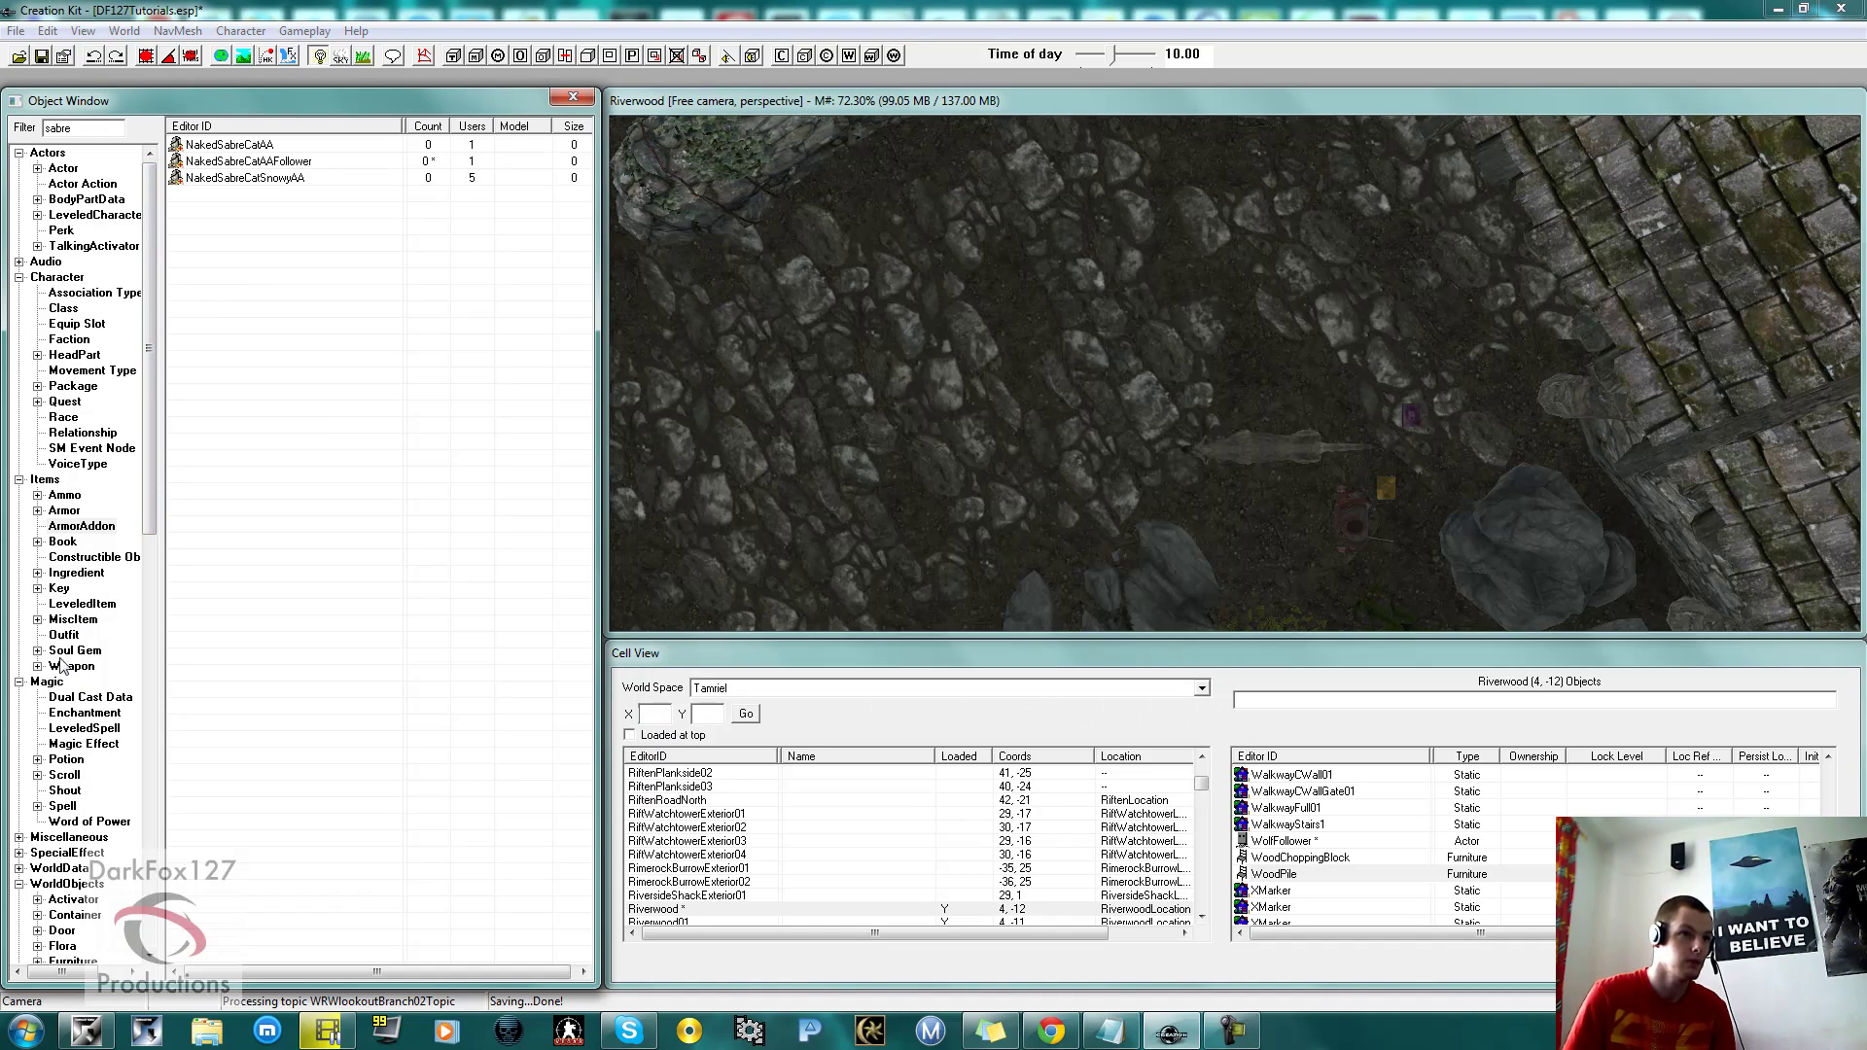
Open the SabreCatRaceFollower race, set its body skin to SkinSabrecatFollower and inspect the full preview.
left_click(60, 418)
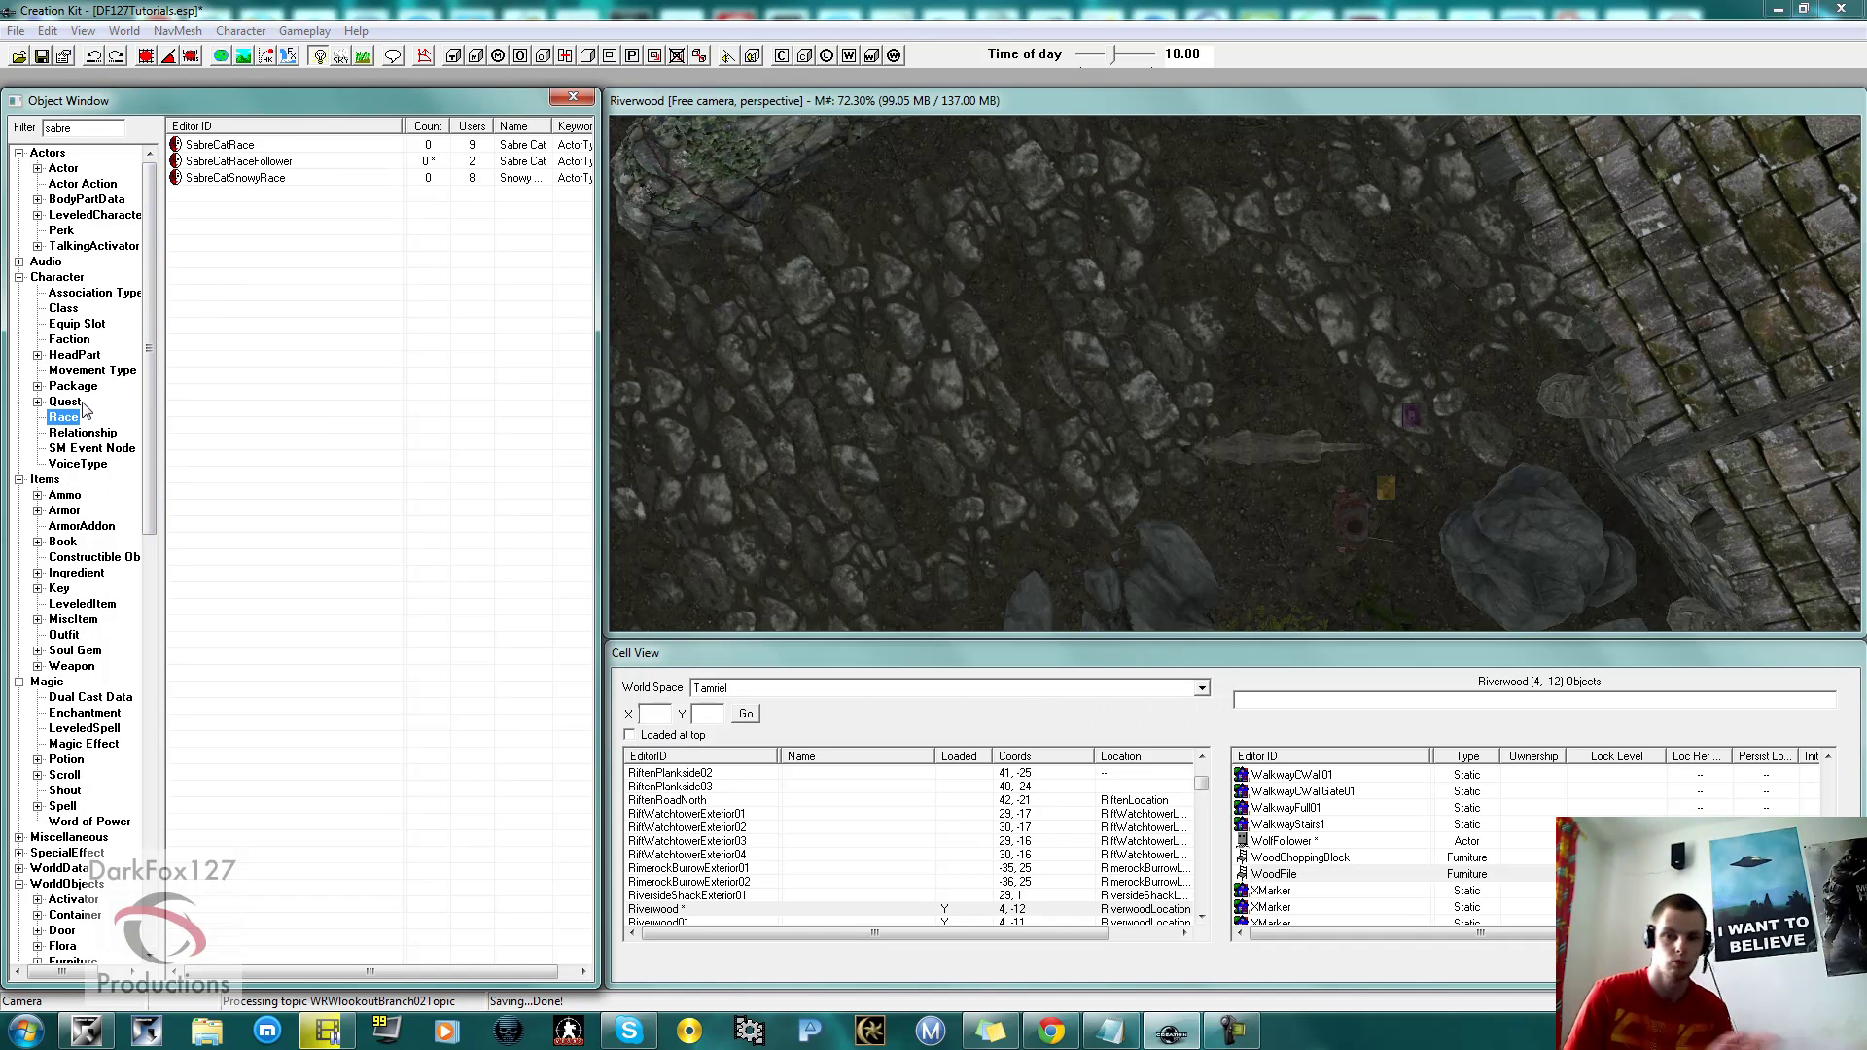
left_click(221, 161)
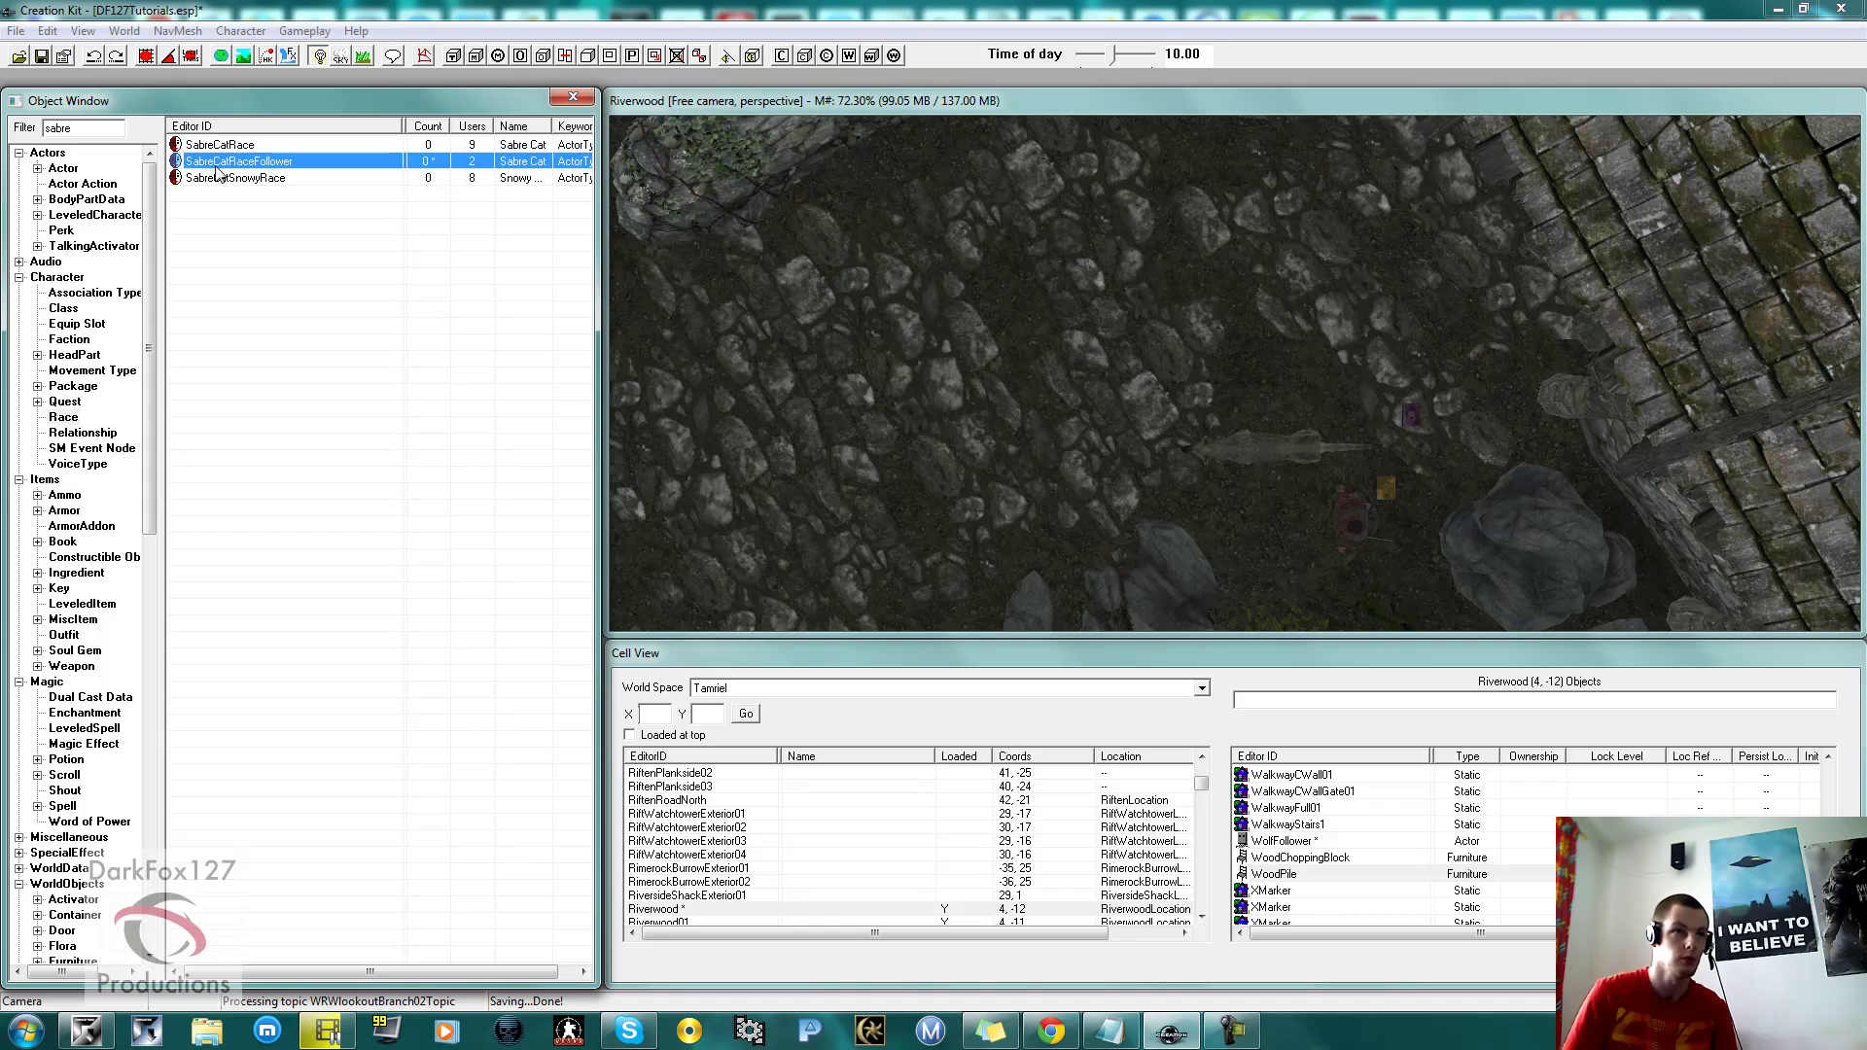
double_click(222, 161)
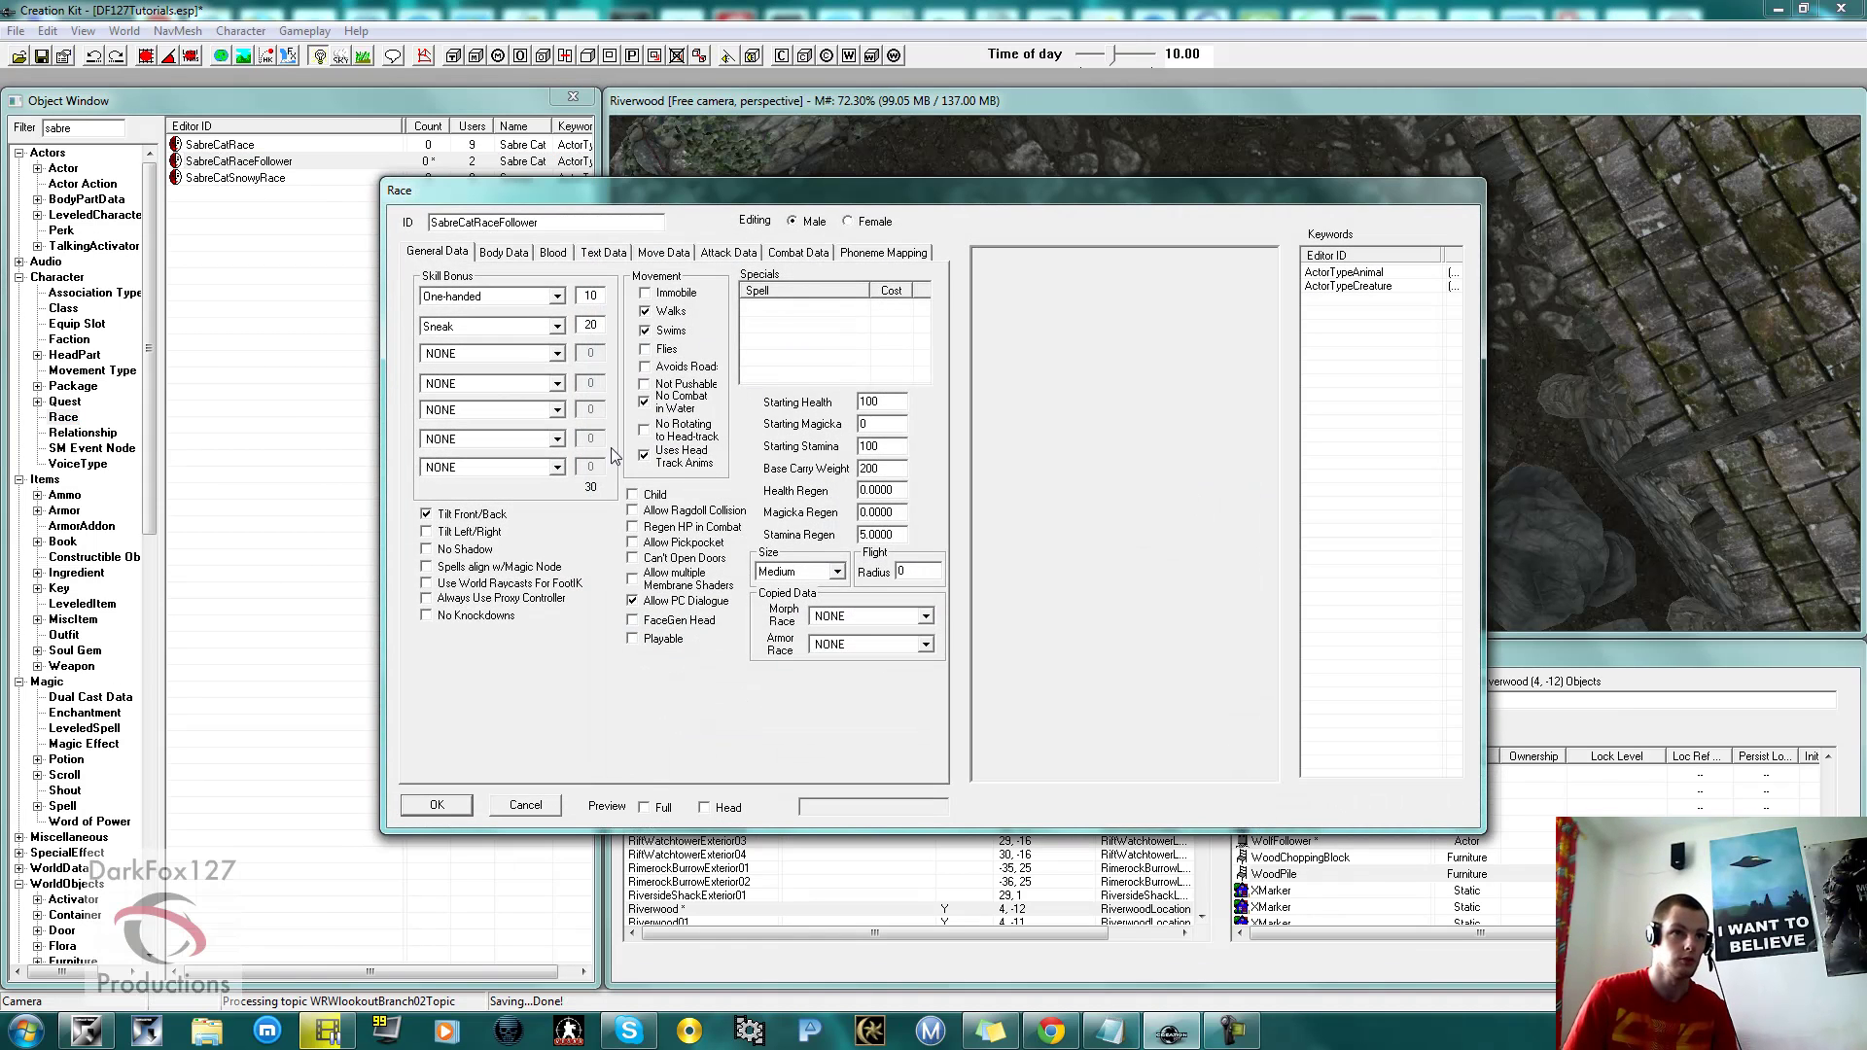
left_click(518, 251)
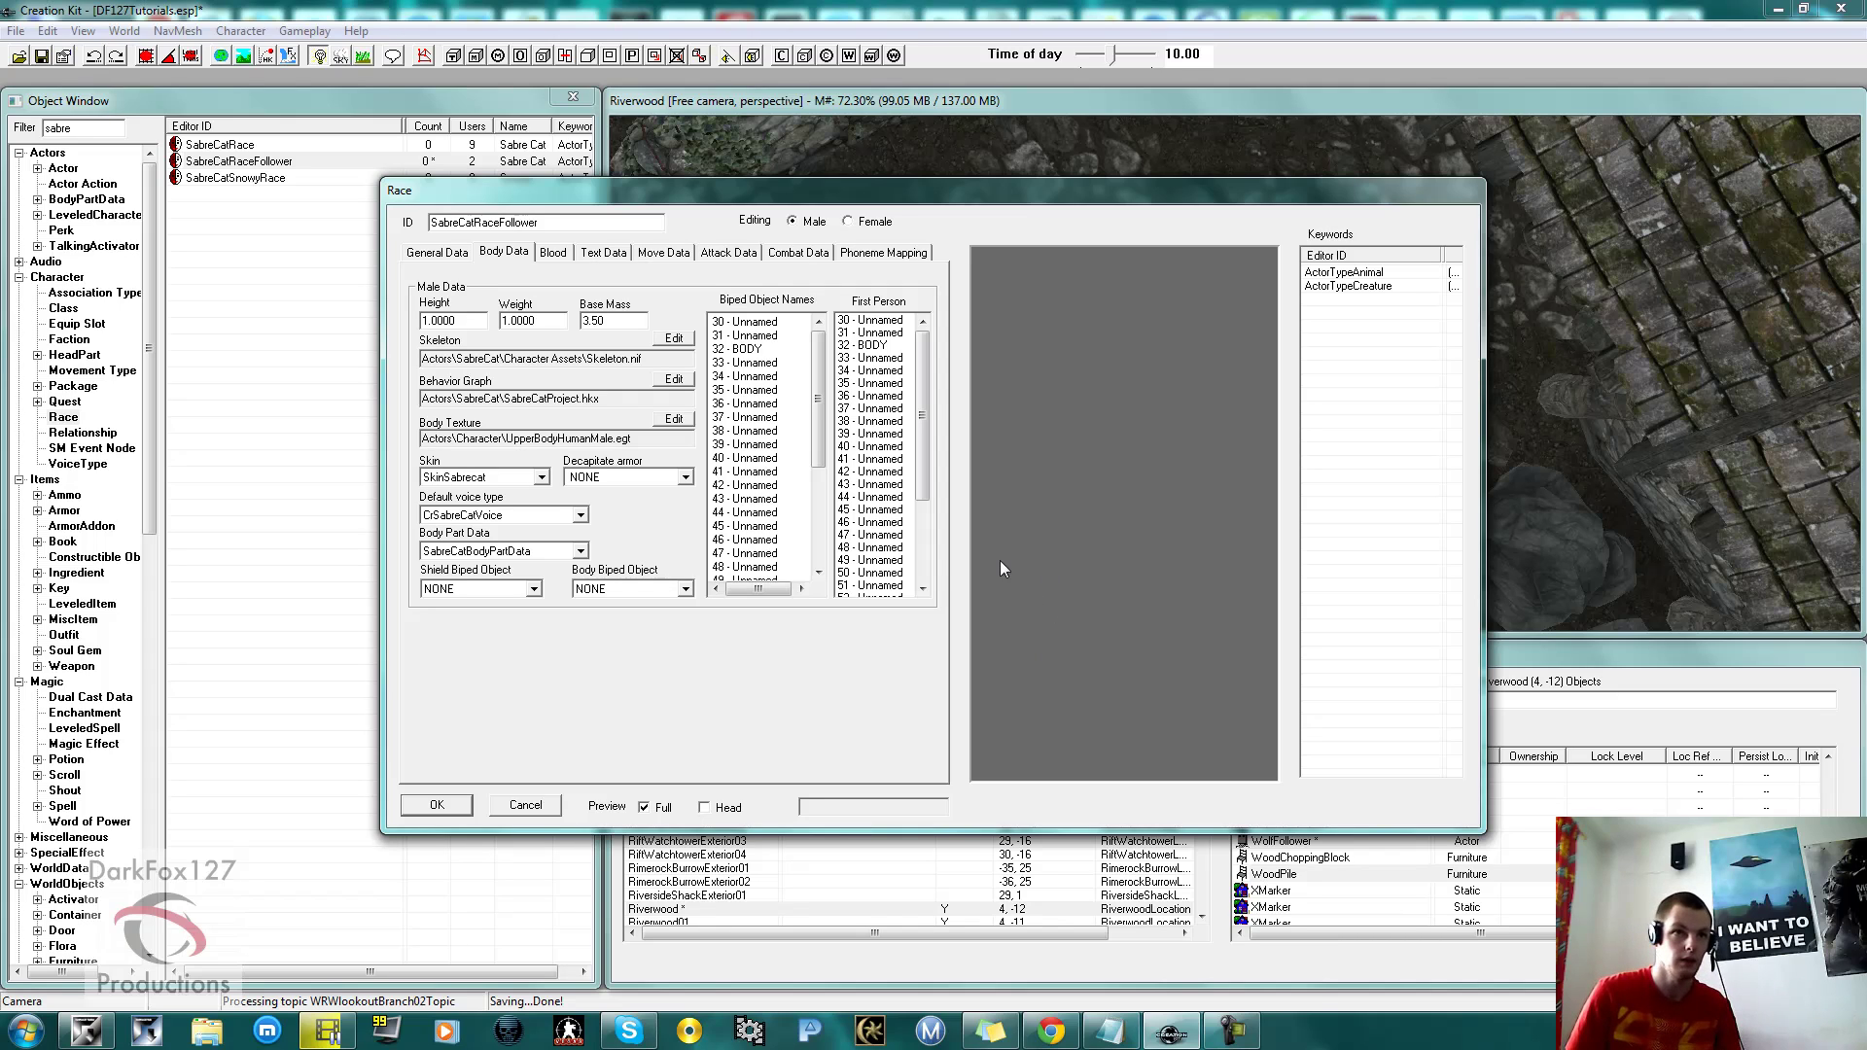
left_click(490, 480)
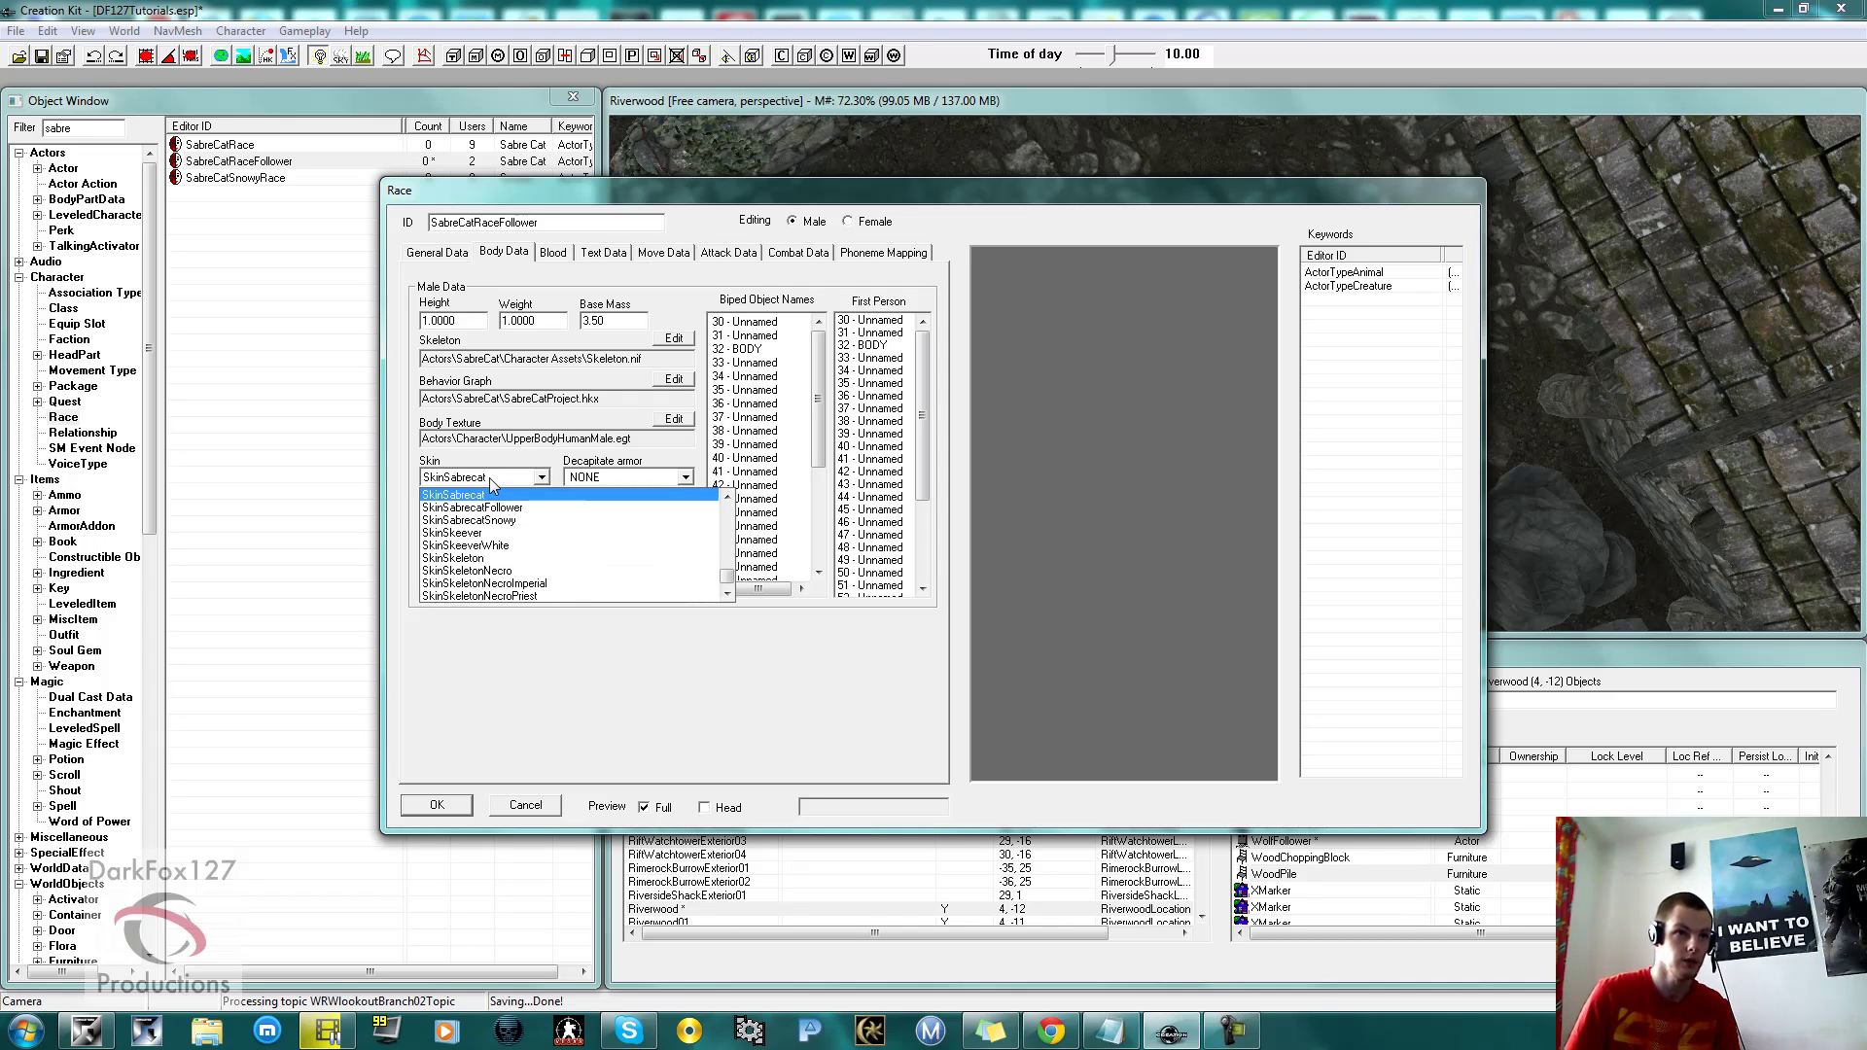
left_click(495, 506)
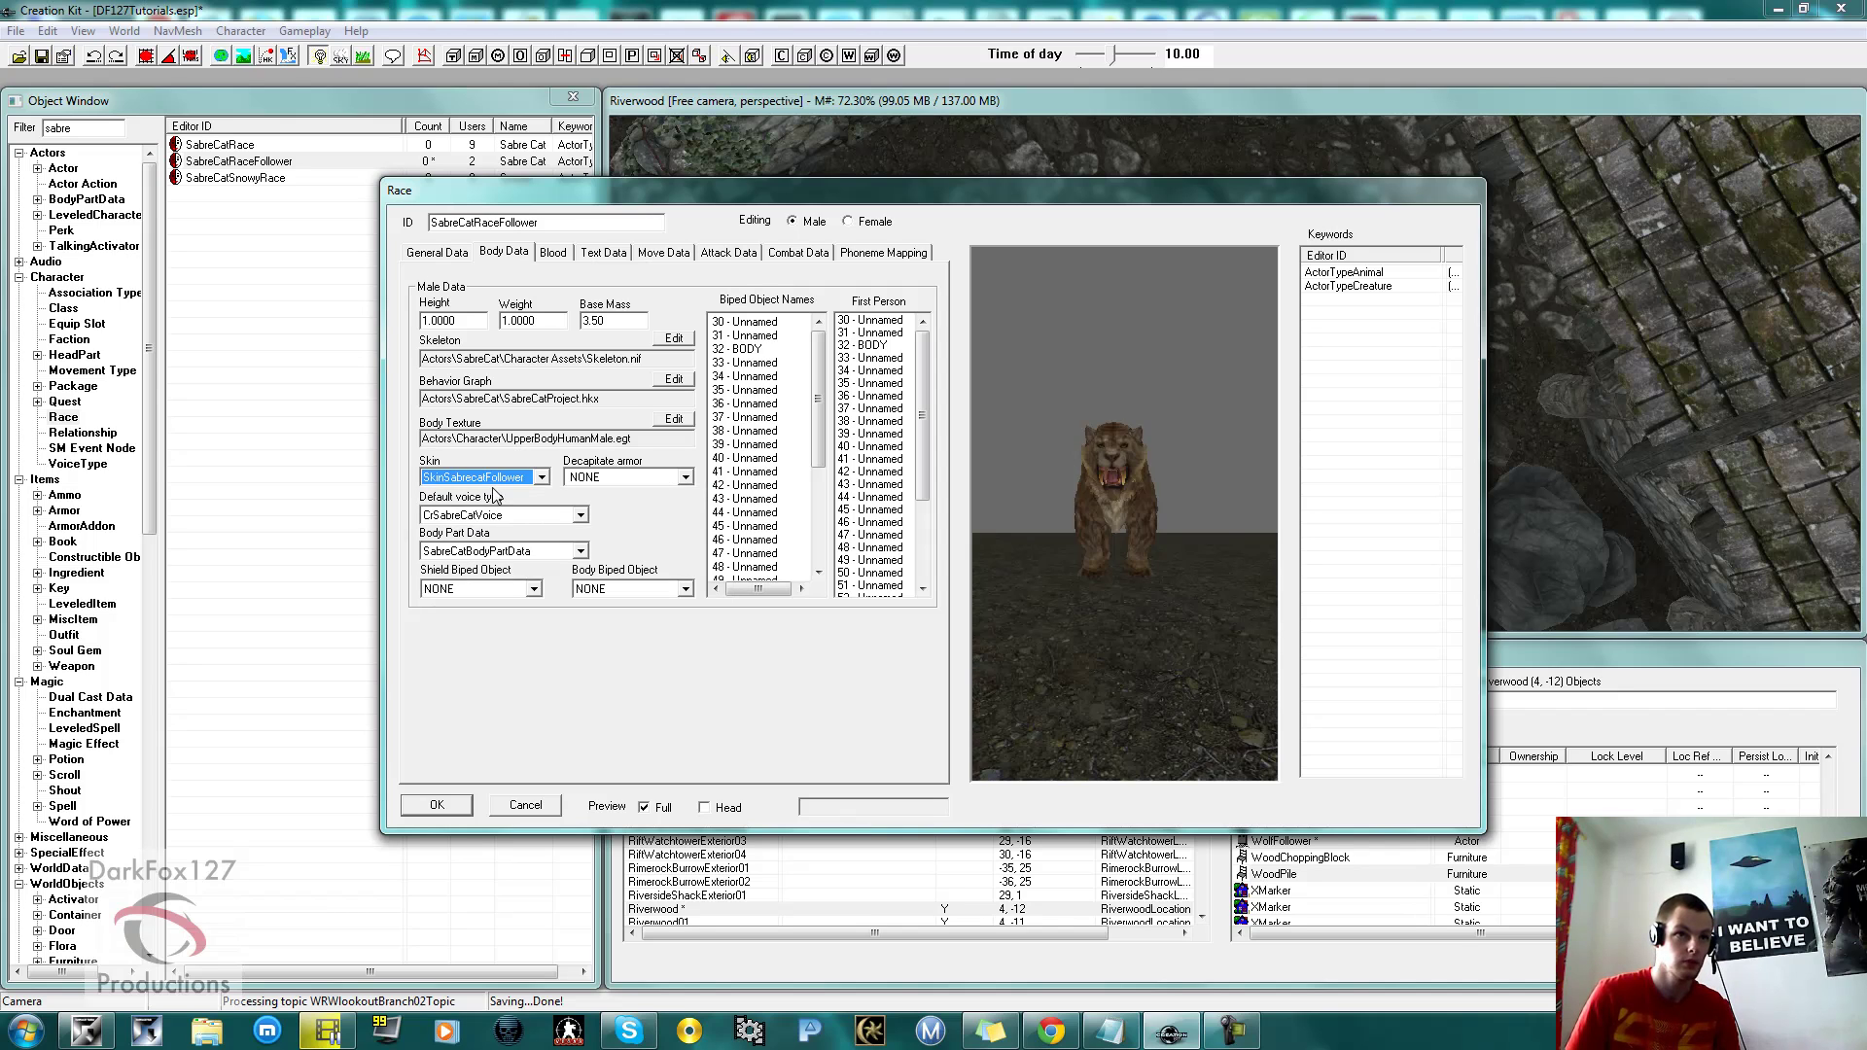
mouse_move(1066, 477)
left_mouse_down()
mouse_move(1111, 500)
mouse_move(1070, 533)
mouse_move(1027, 488)
mouse_move(1046, 504)
left_mouse_up()
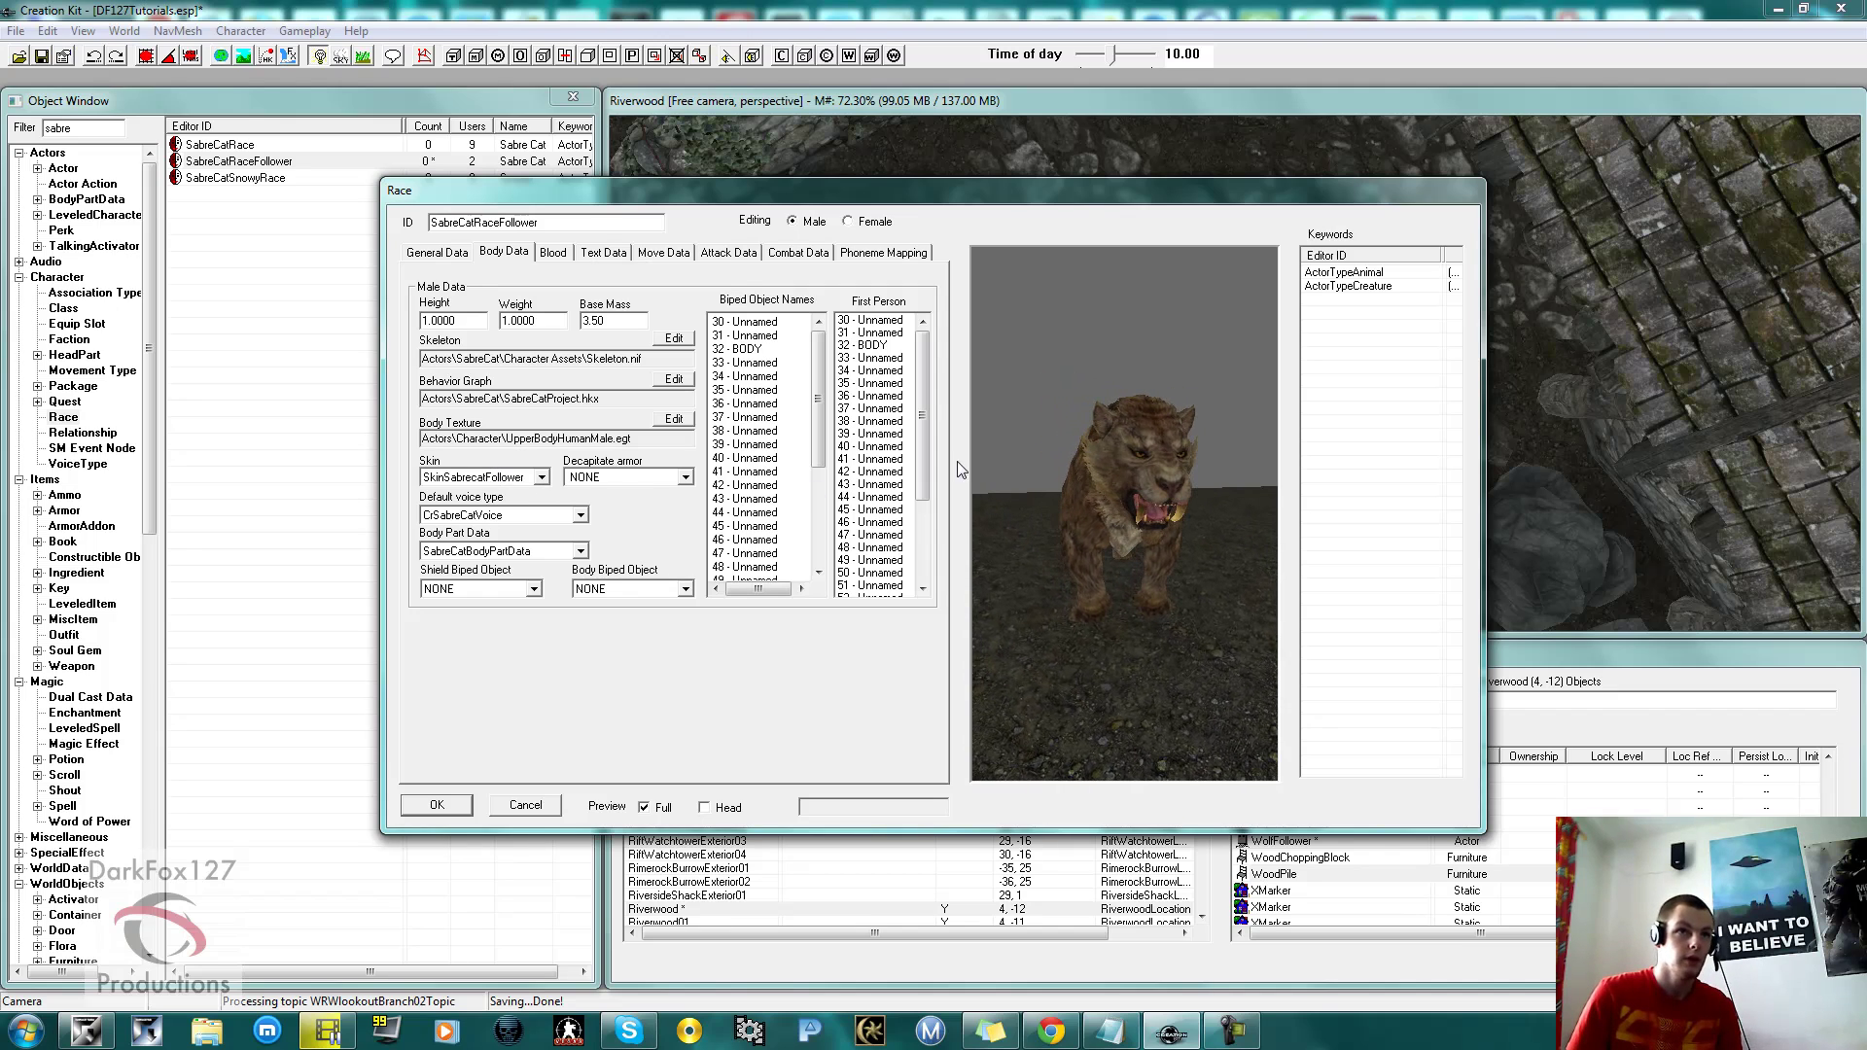
Keep CrSabreCatVoice as the race's default voice type and save the race.
left_click(516, 512)
left_click(516, 512)
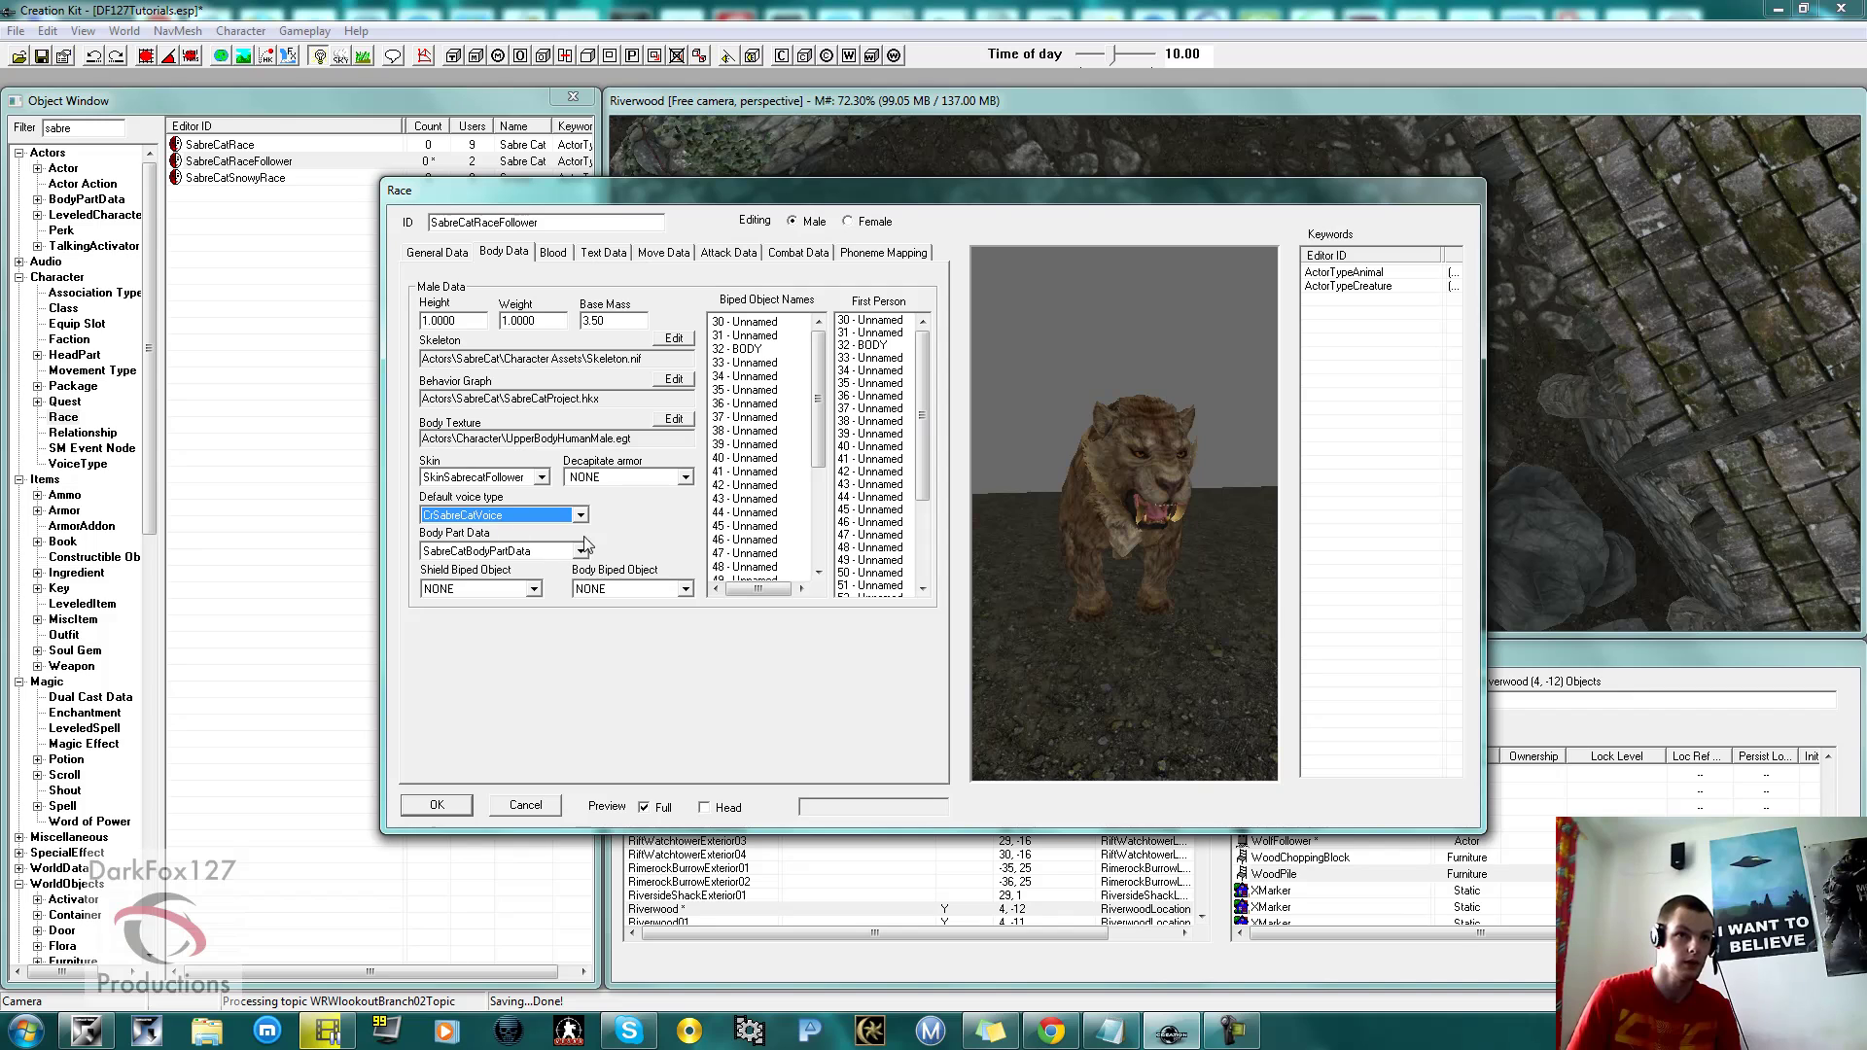
left_click(450, 807)
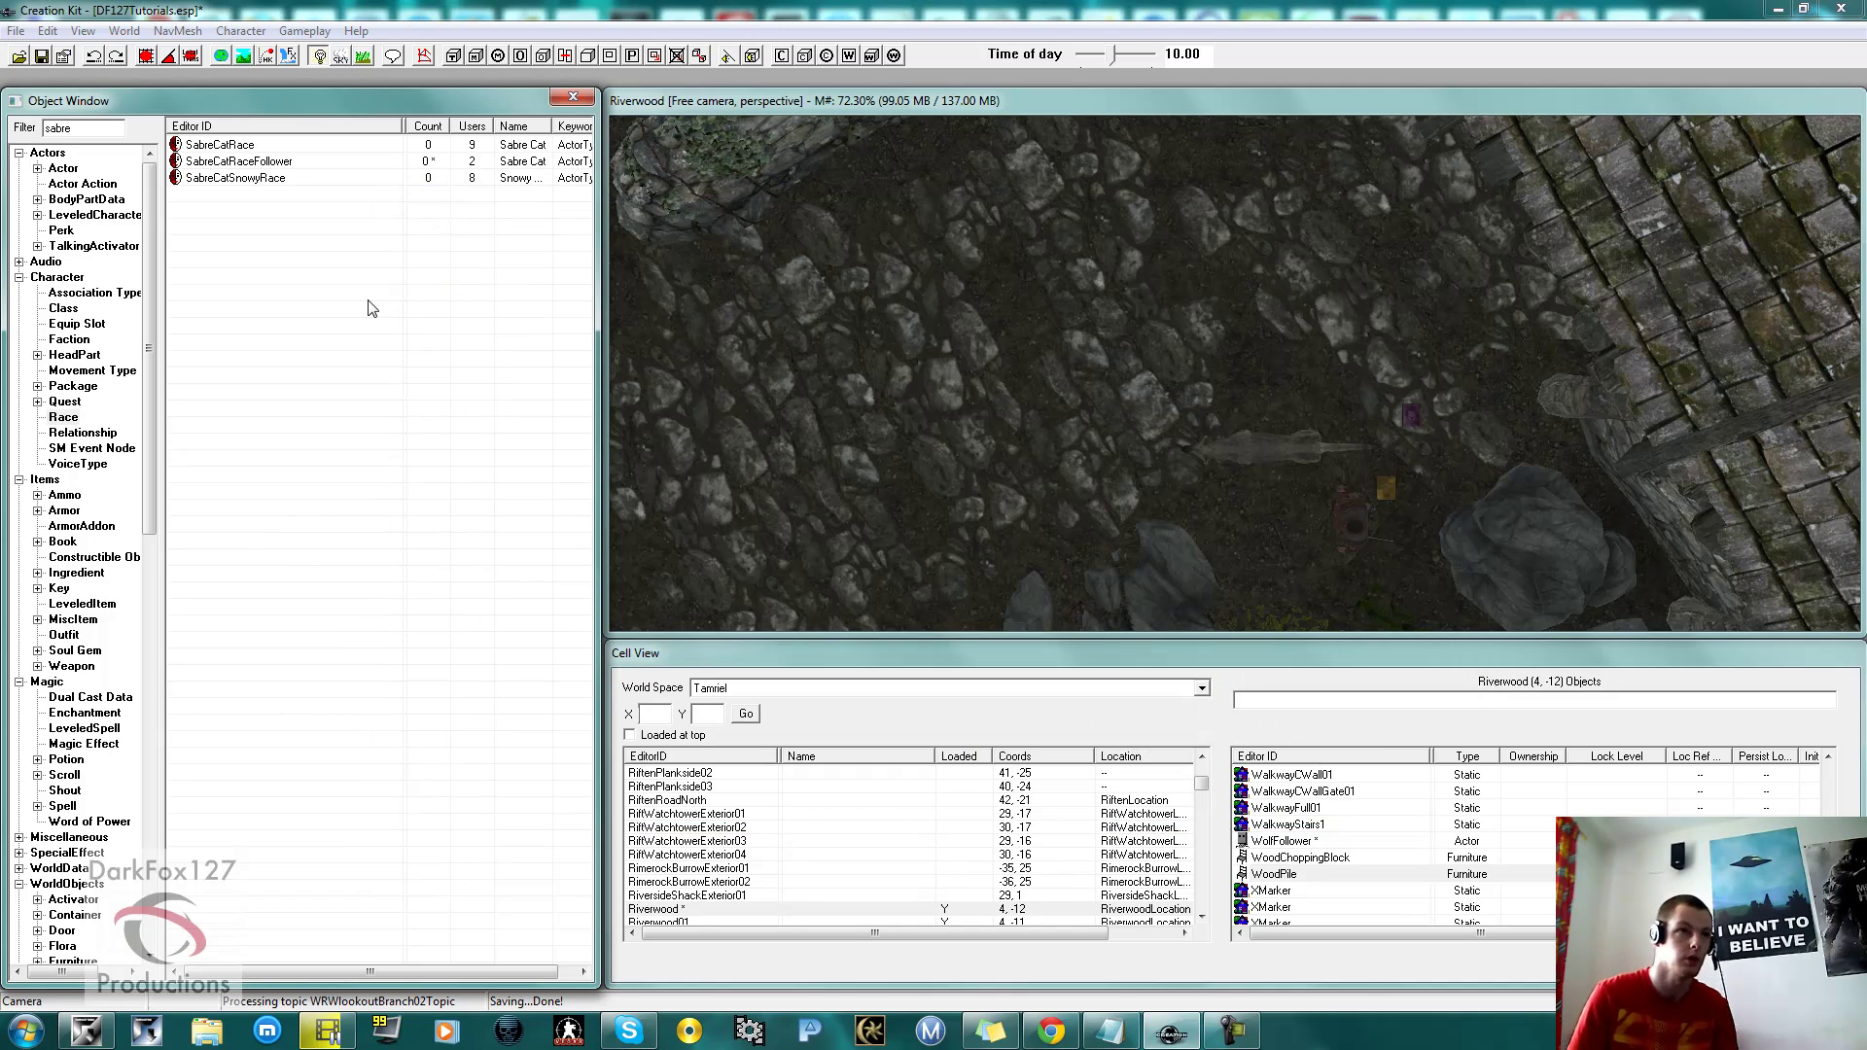
Duplicate the EncSabreCat entry among the actors.
left_click(64, 169)
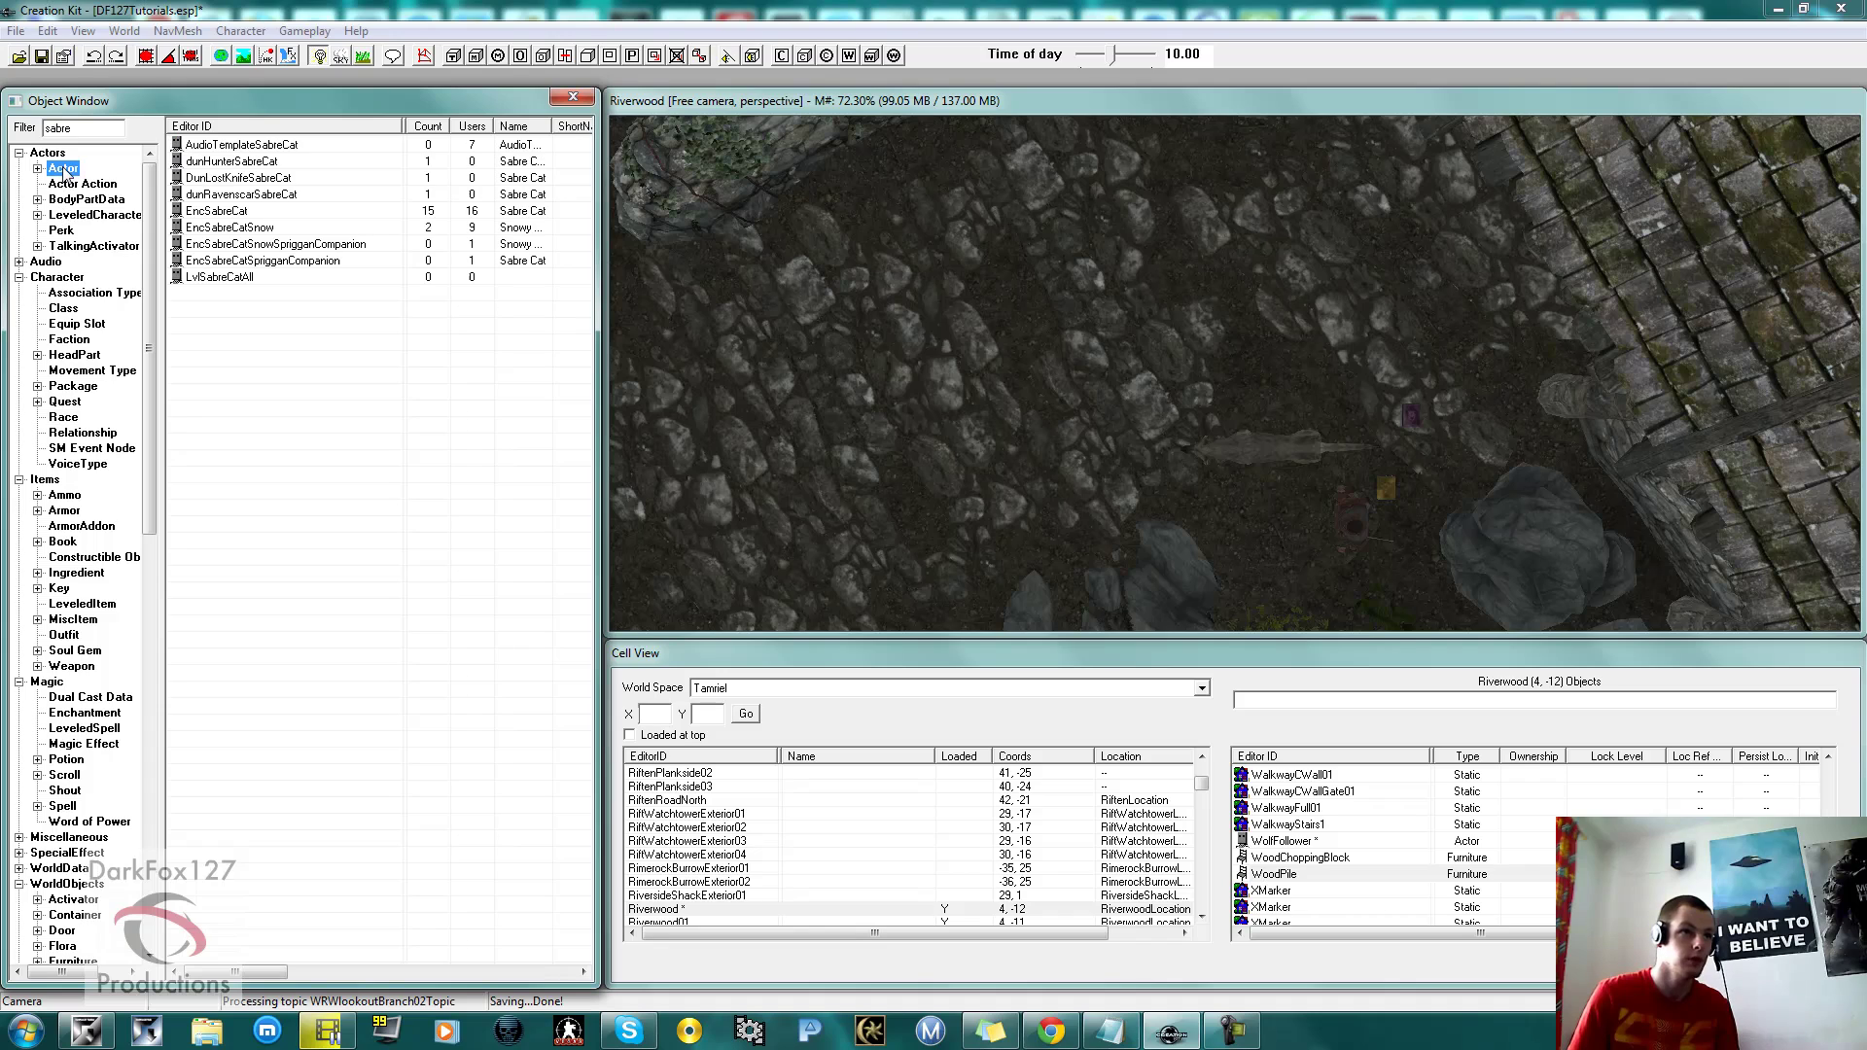
left_click(273, 367)
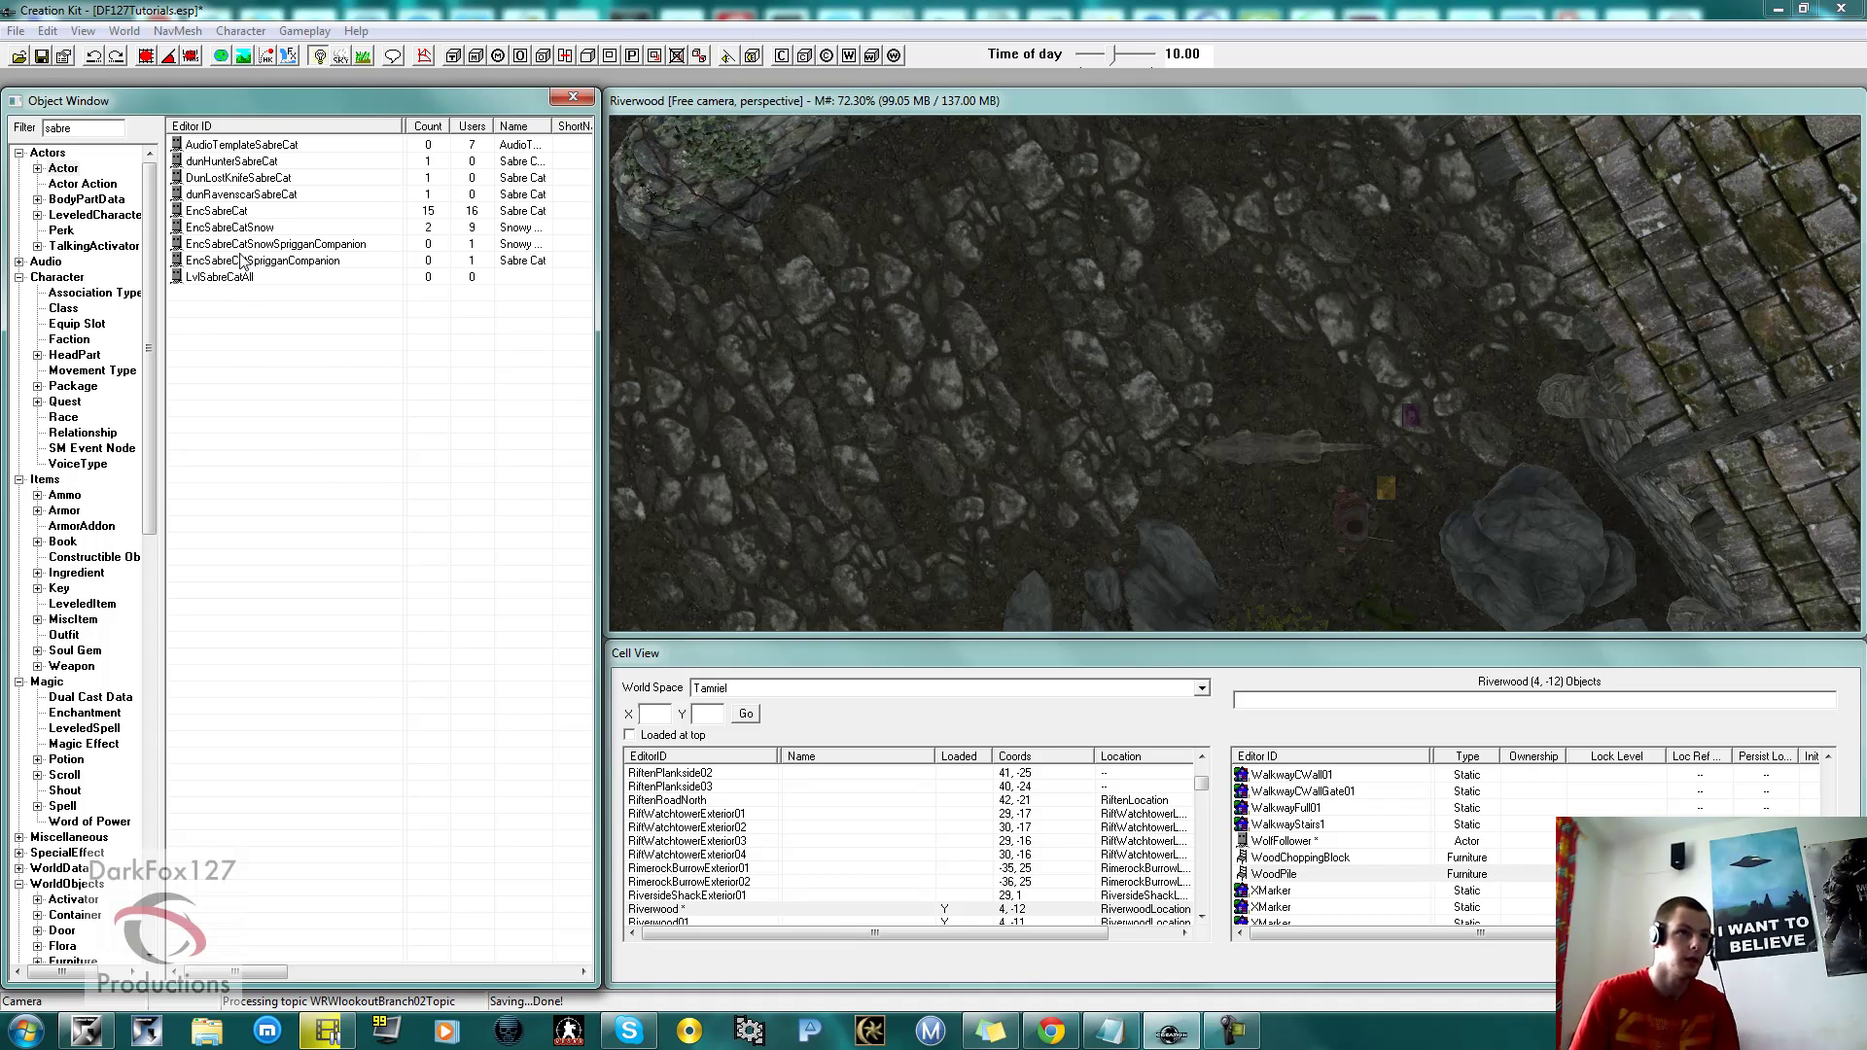
left_click(211, 214)
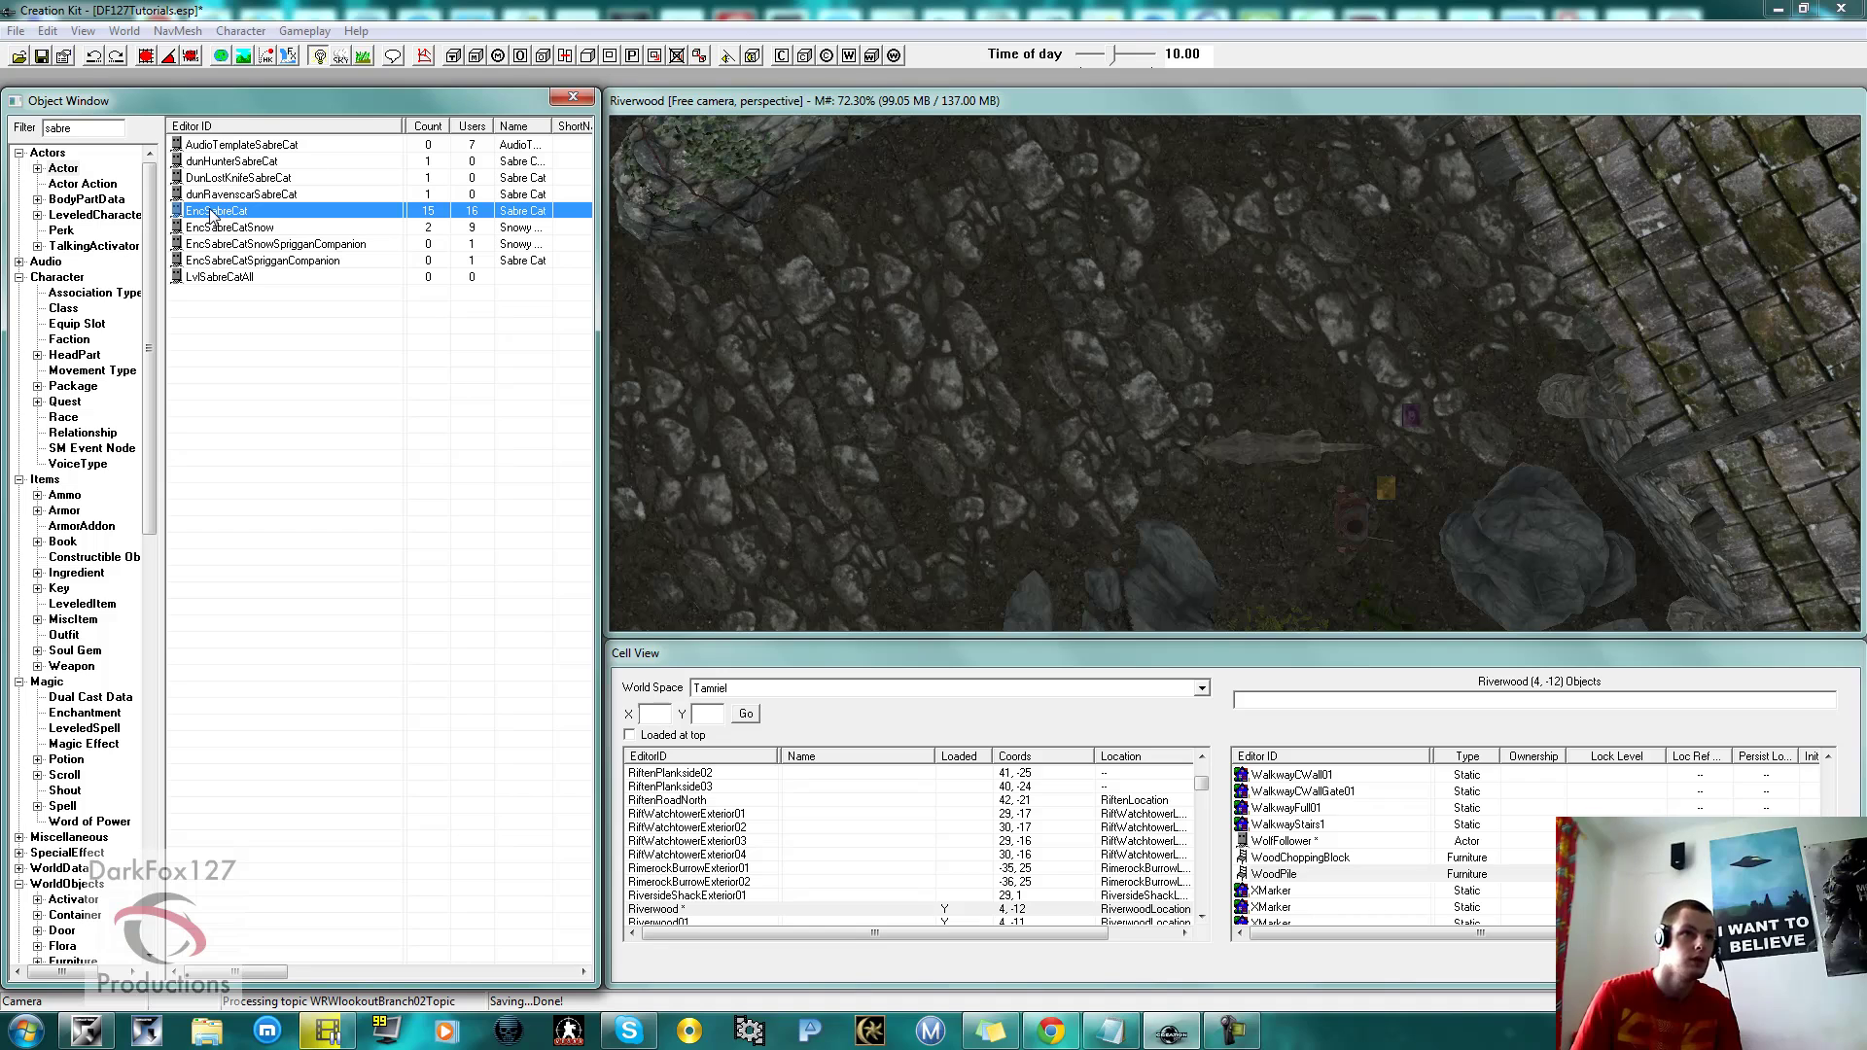
right_click(211, 211)
left_click(269, 266)
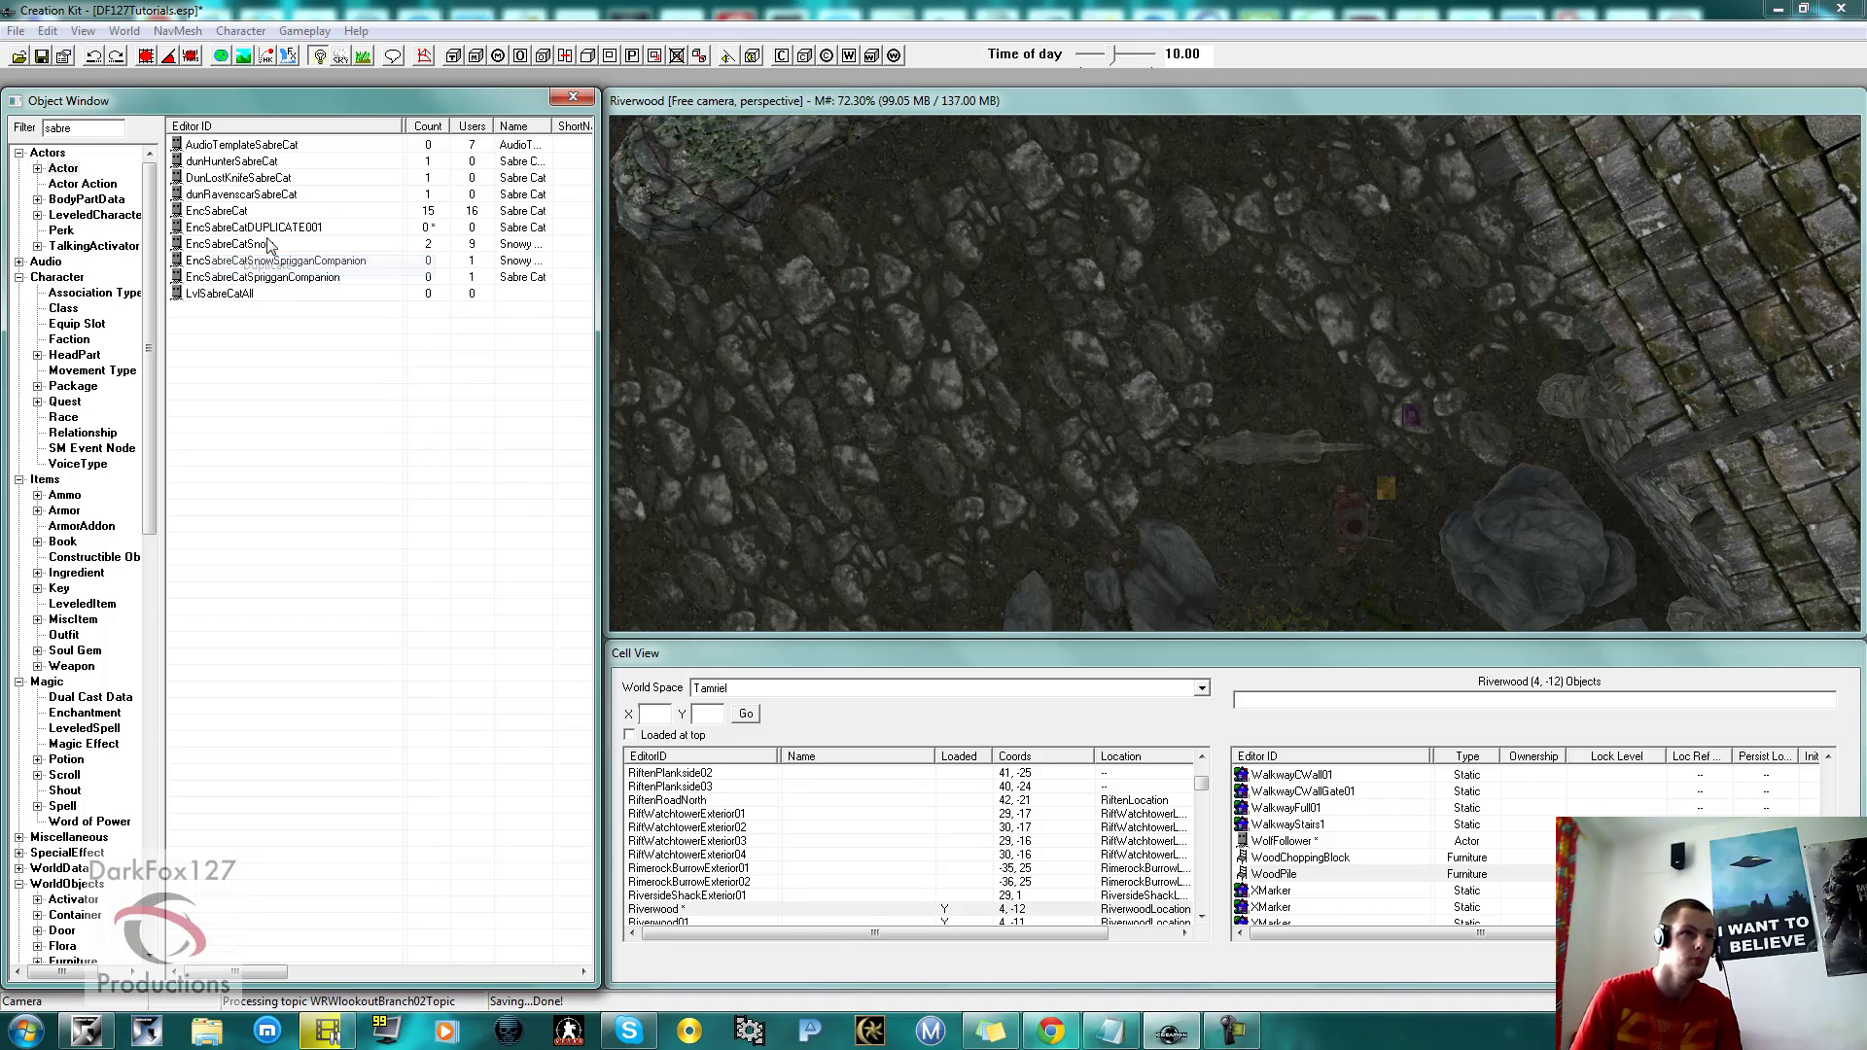
Open the duplicated sabre cat actor with a full preview and mark it as Essential and Unique.
right_click(258, 229)
left_click(292, 263)
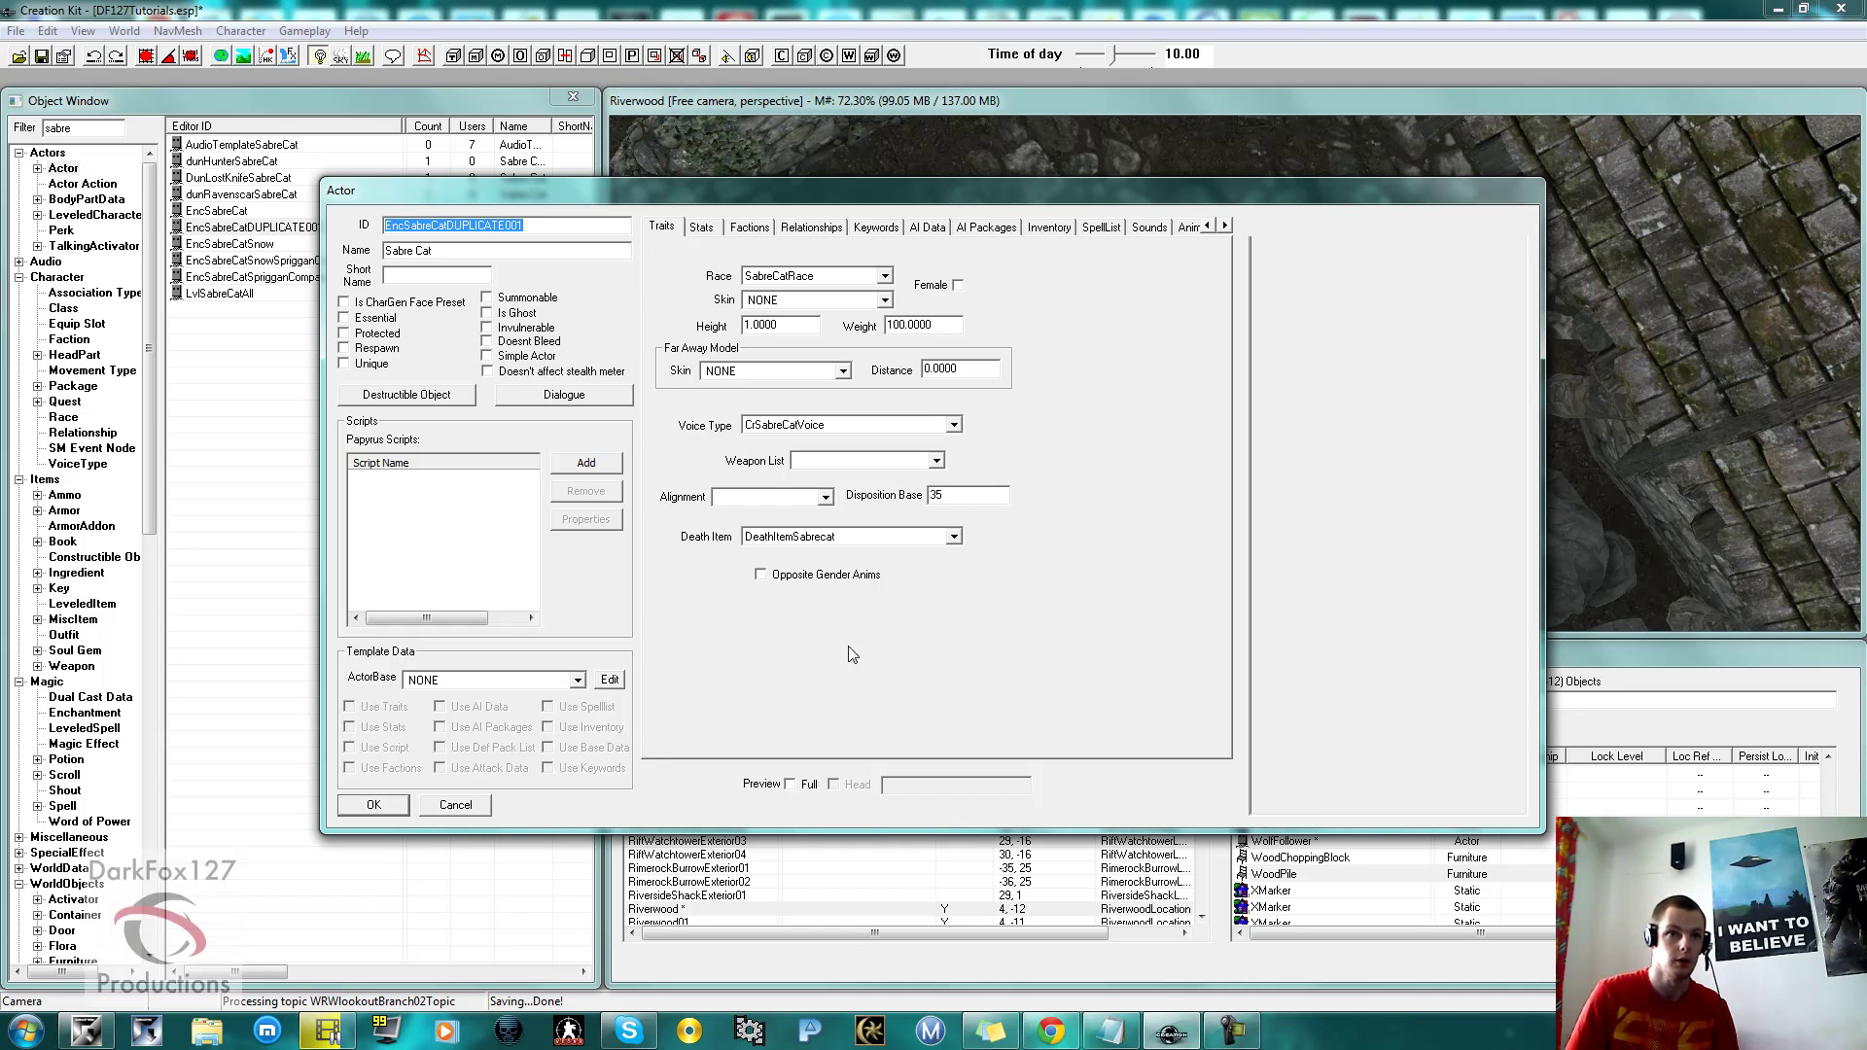
left_click(790, 783)
left_click_drag(1388, 557, 1371, 505)
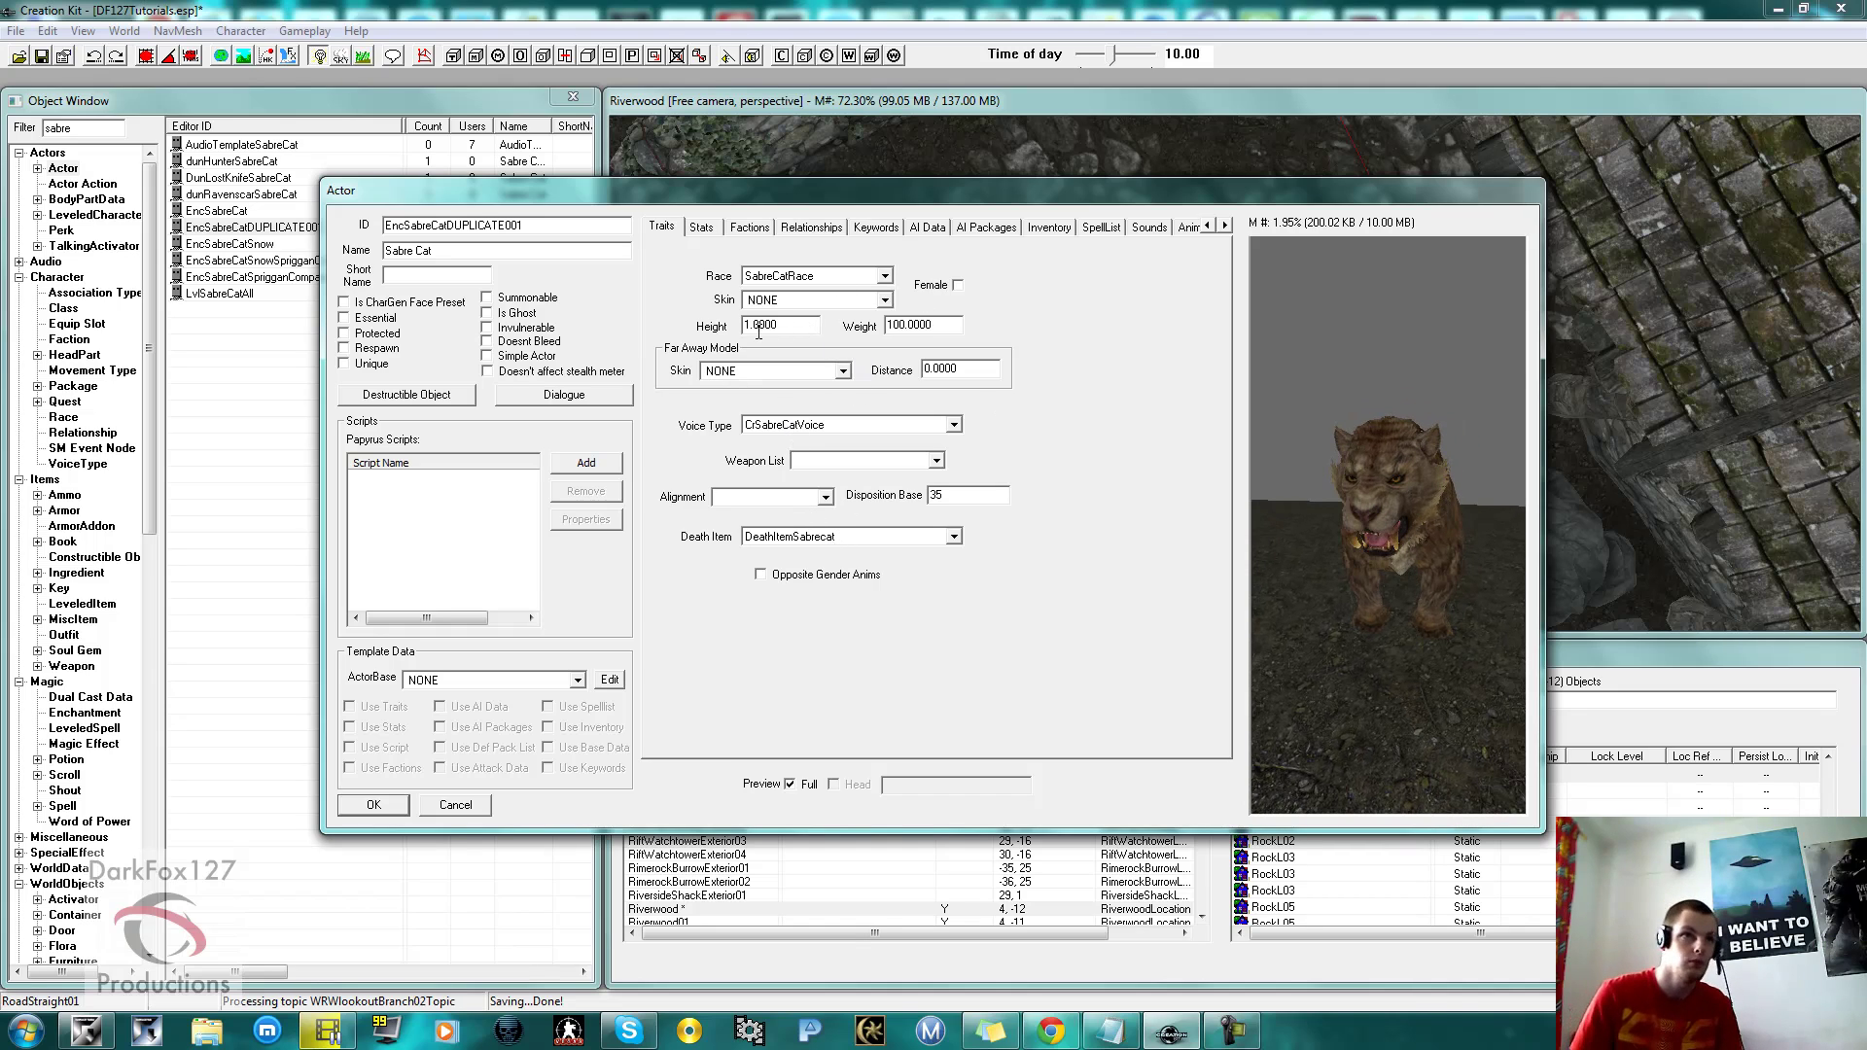
left_click(365, 319)
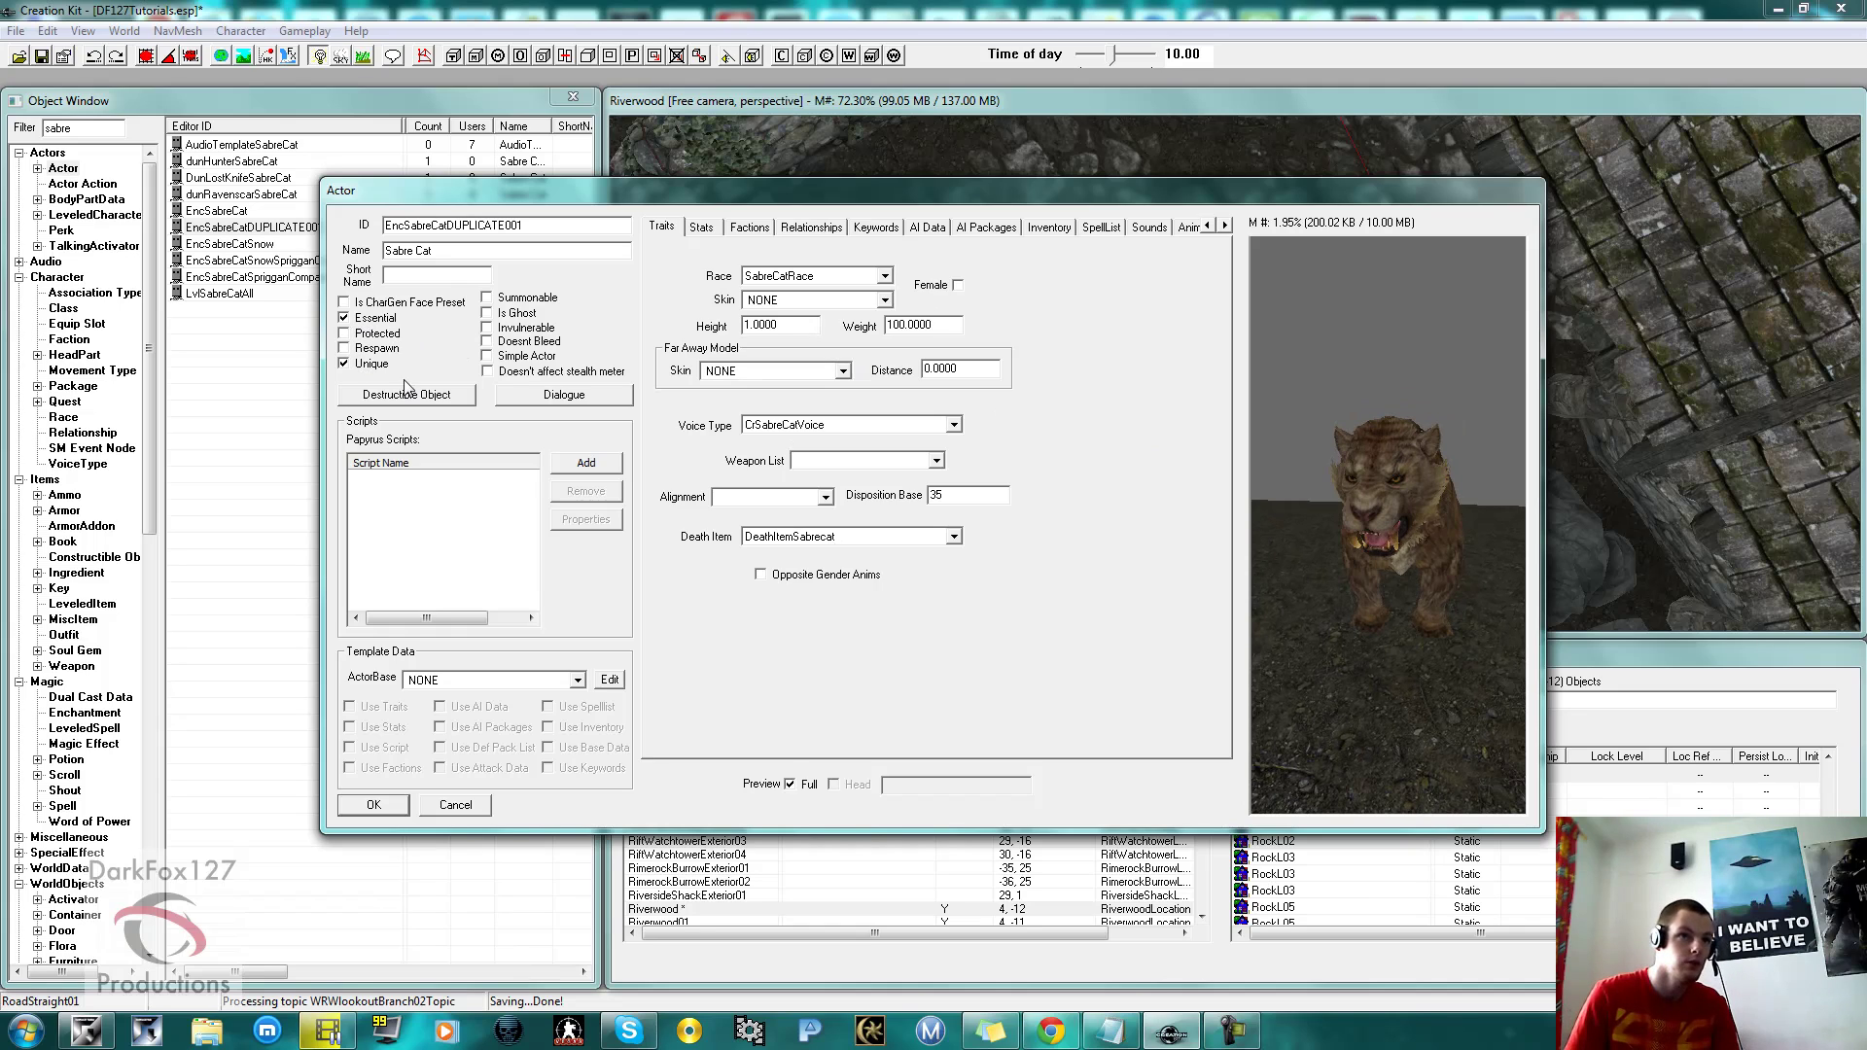
left_click(347, 365)
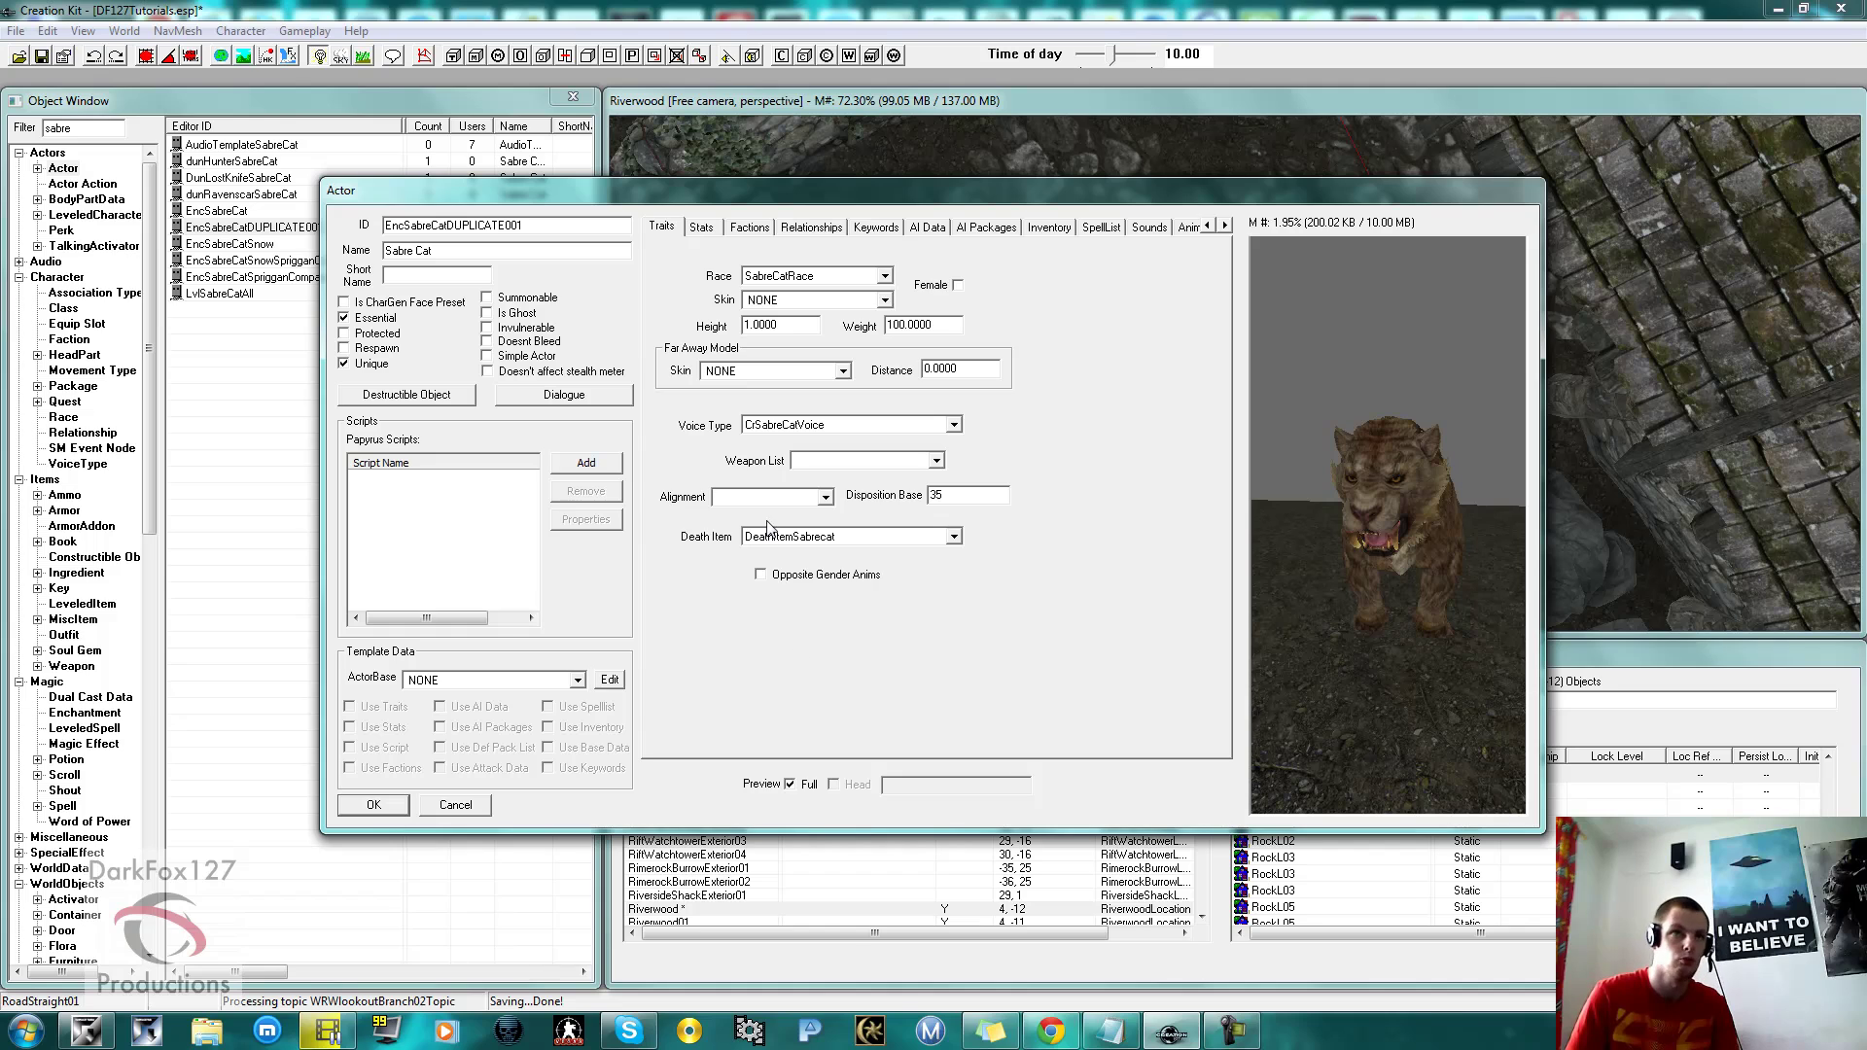
Change the actor's ID to SabreCatFollower and its name to Bodger, making sure Essential is enabled.
left_click(710, 230)
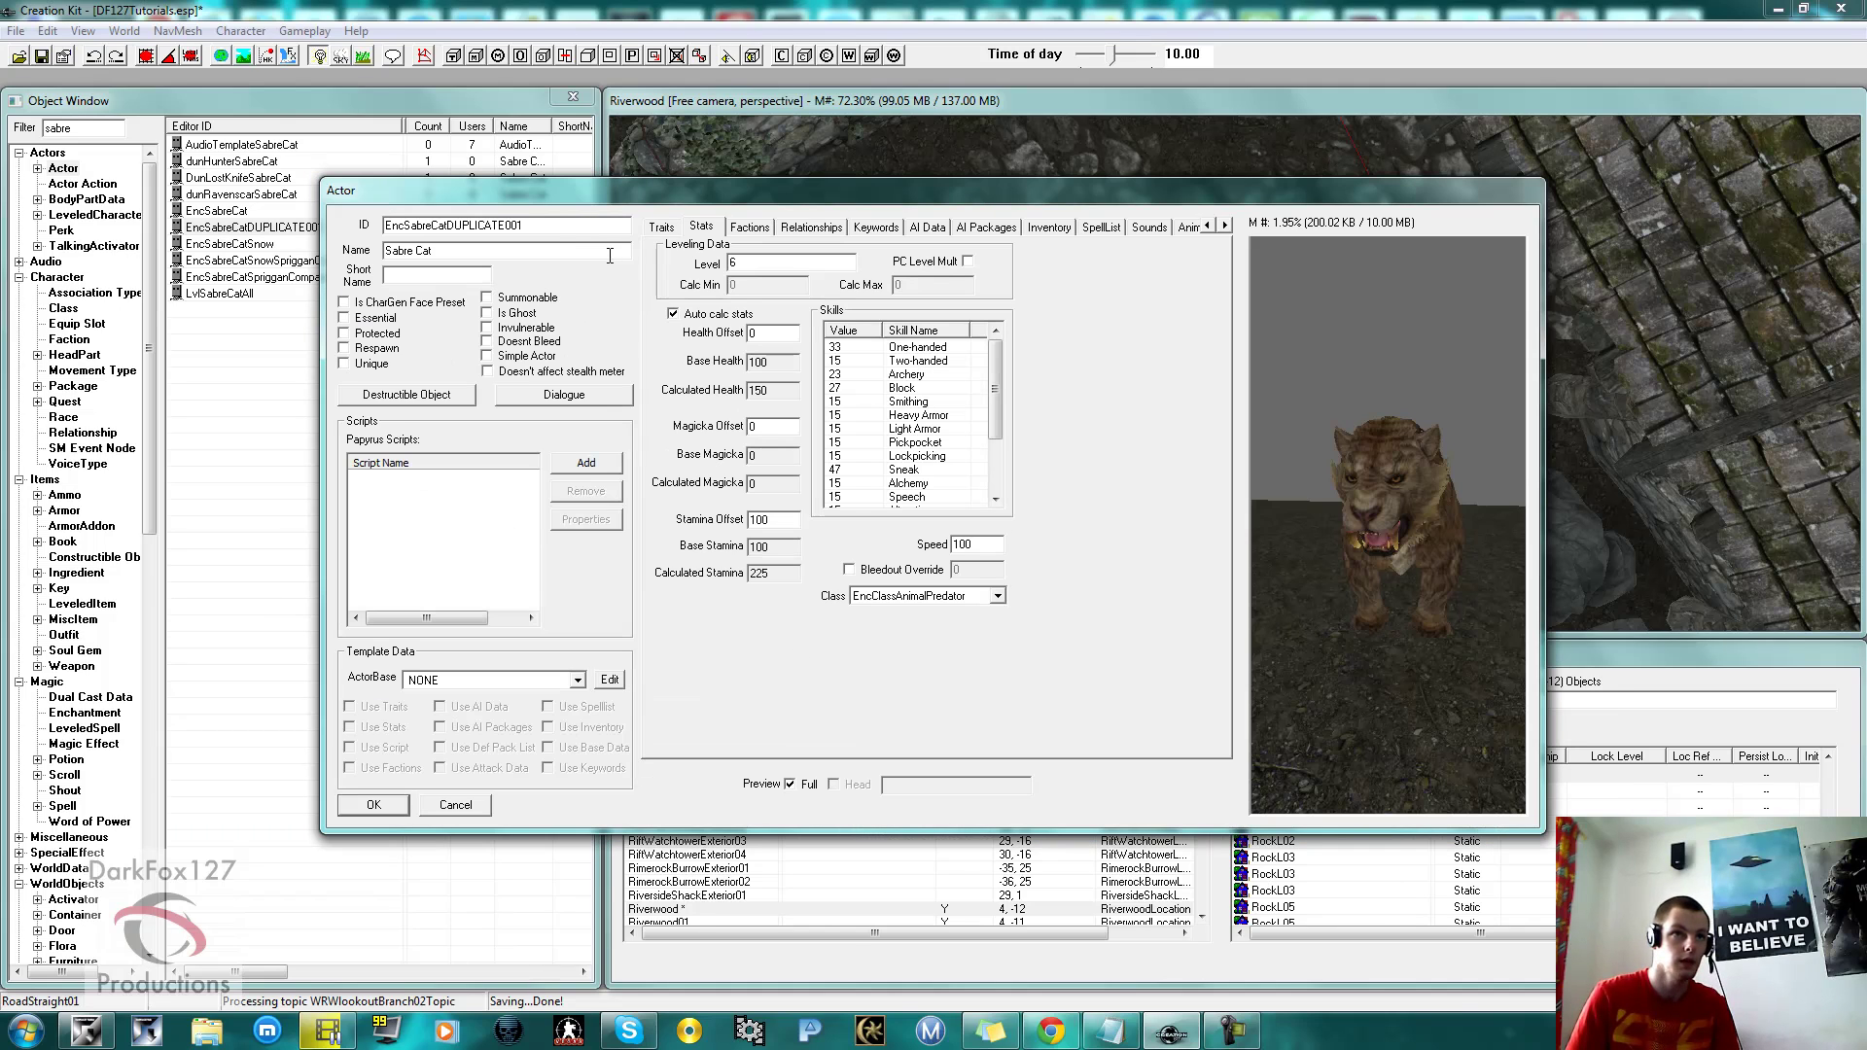
left_click_drag(549, 228, 385, 231)
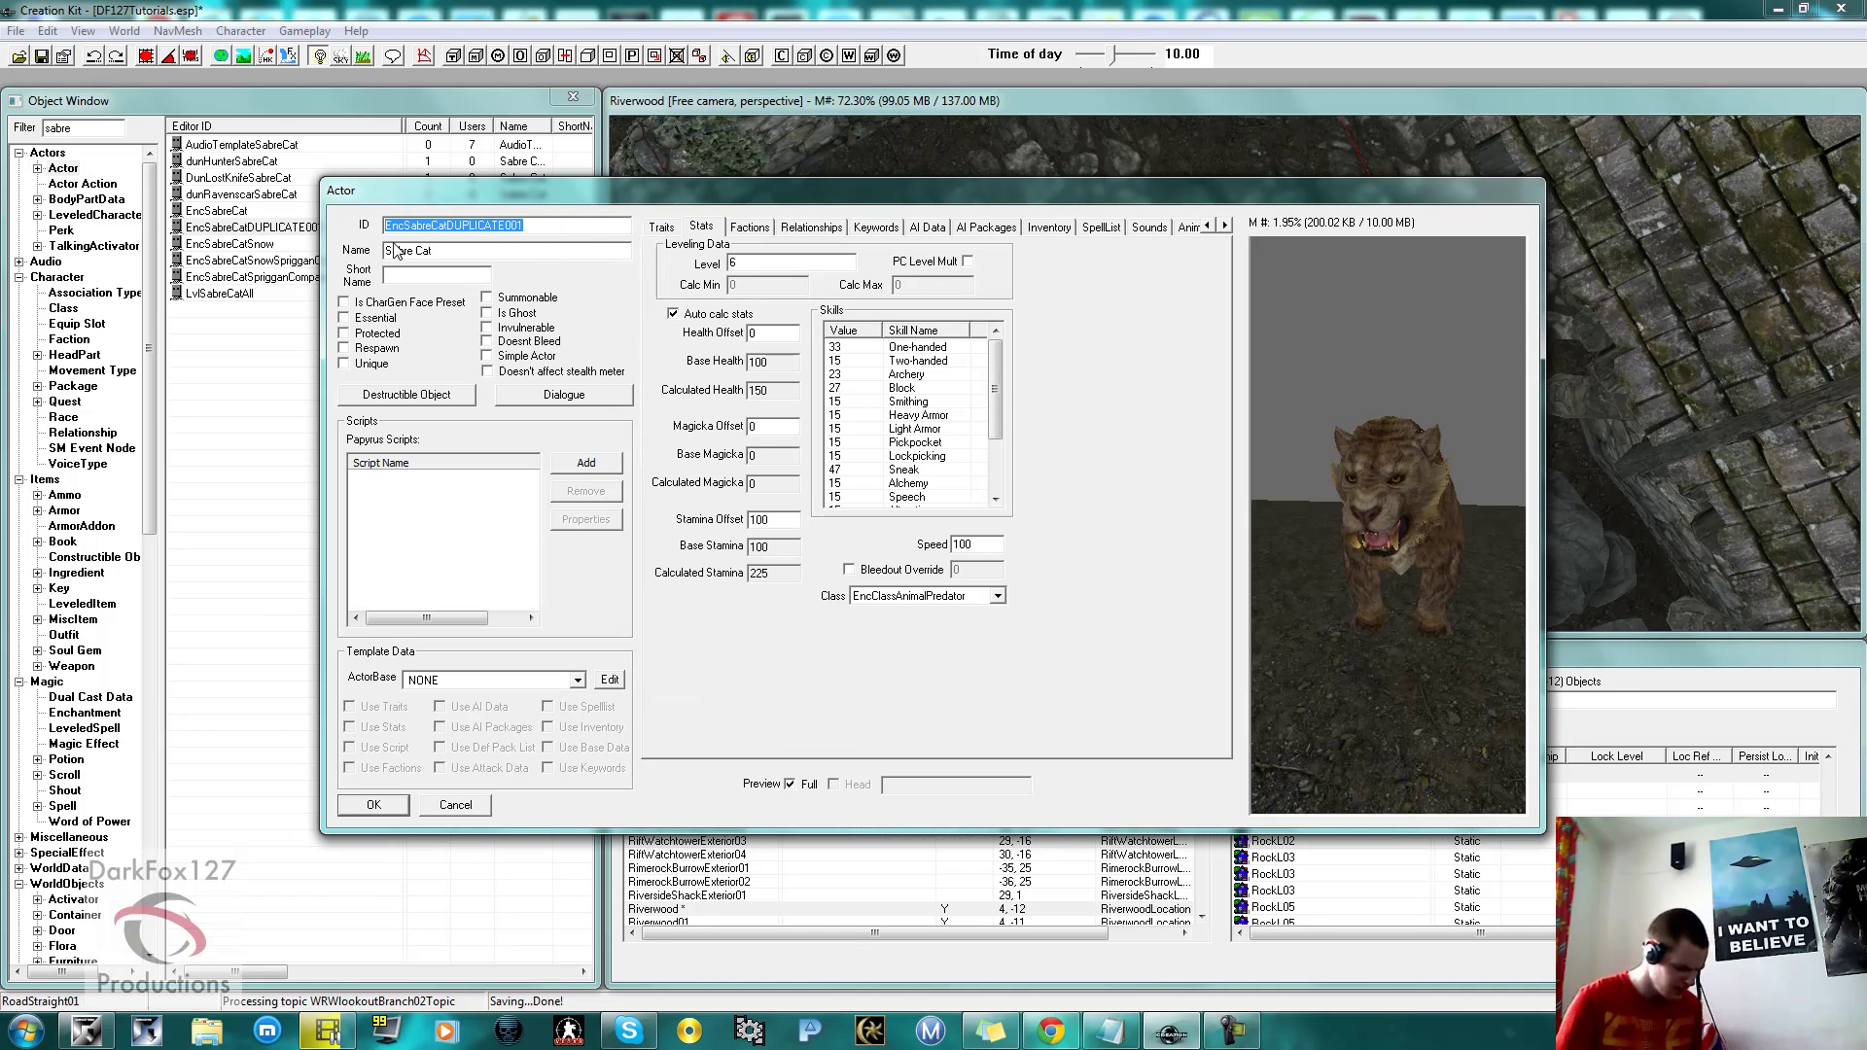
type("SabreCatFollower")
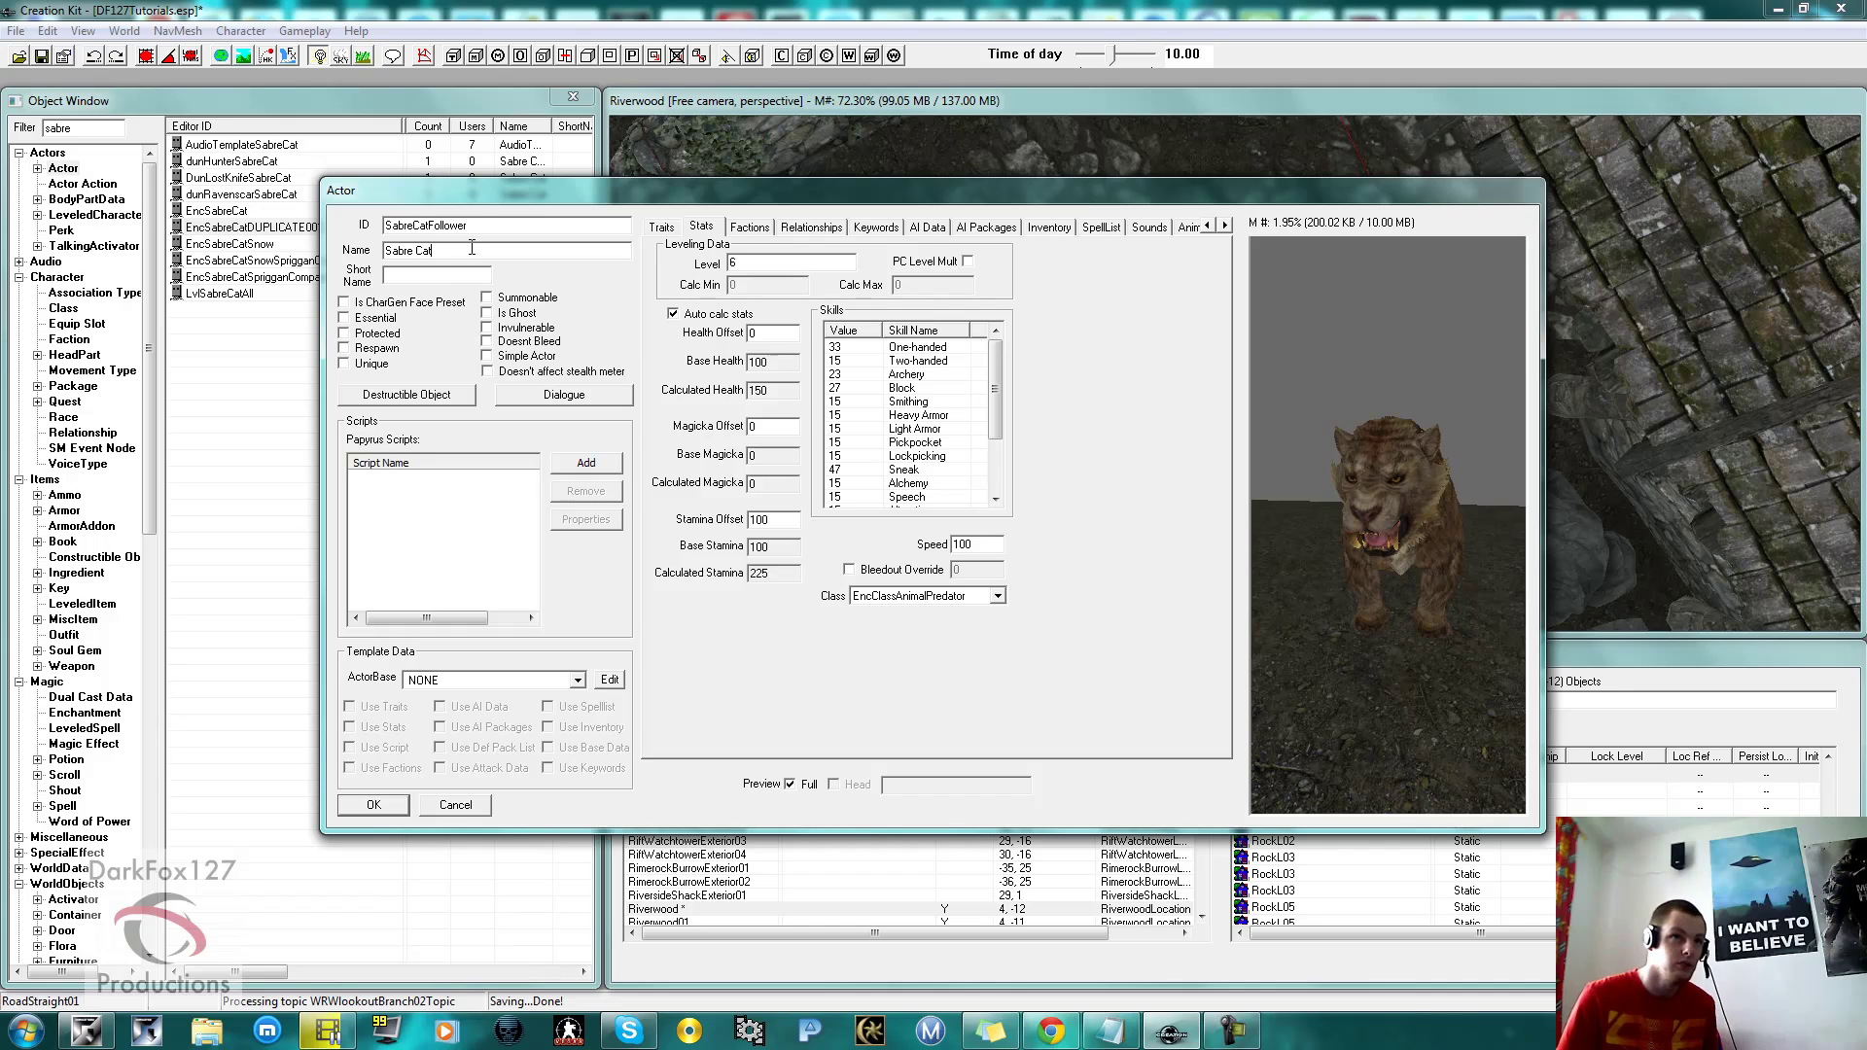
left_click_drag(469, 249, 333, 250)
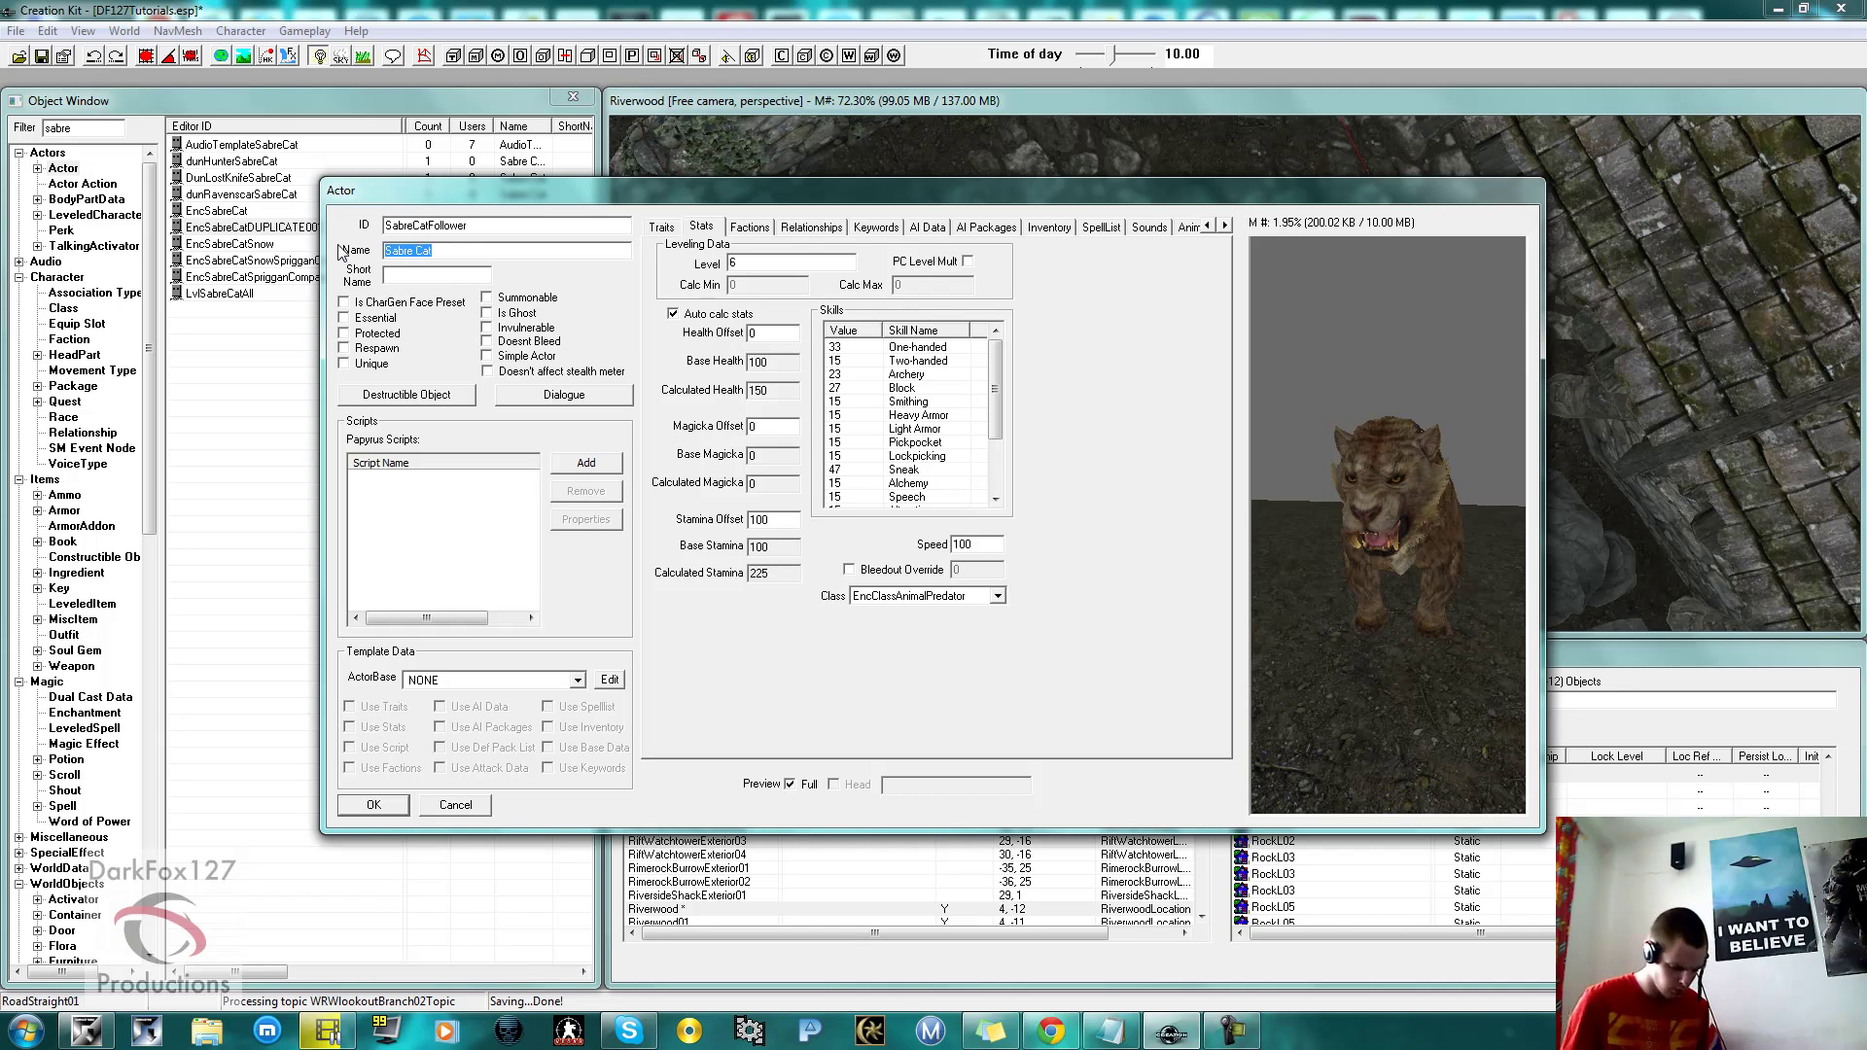
type("Bodger")
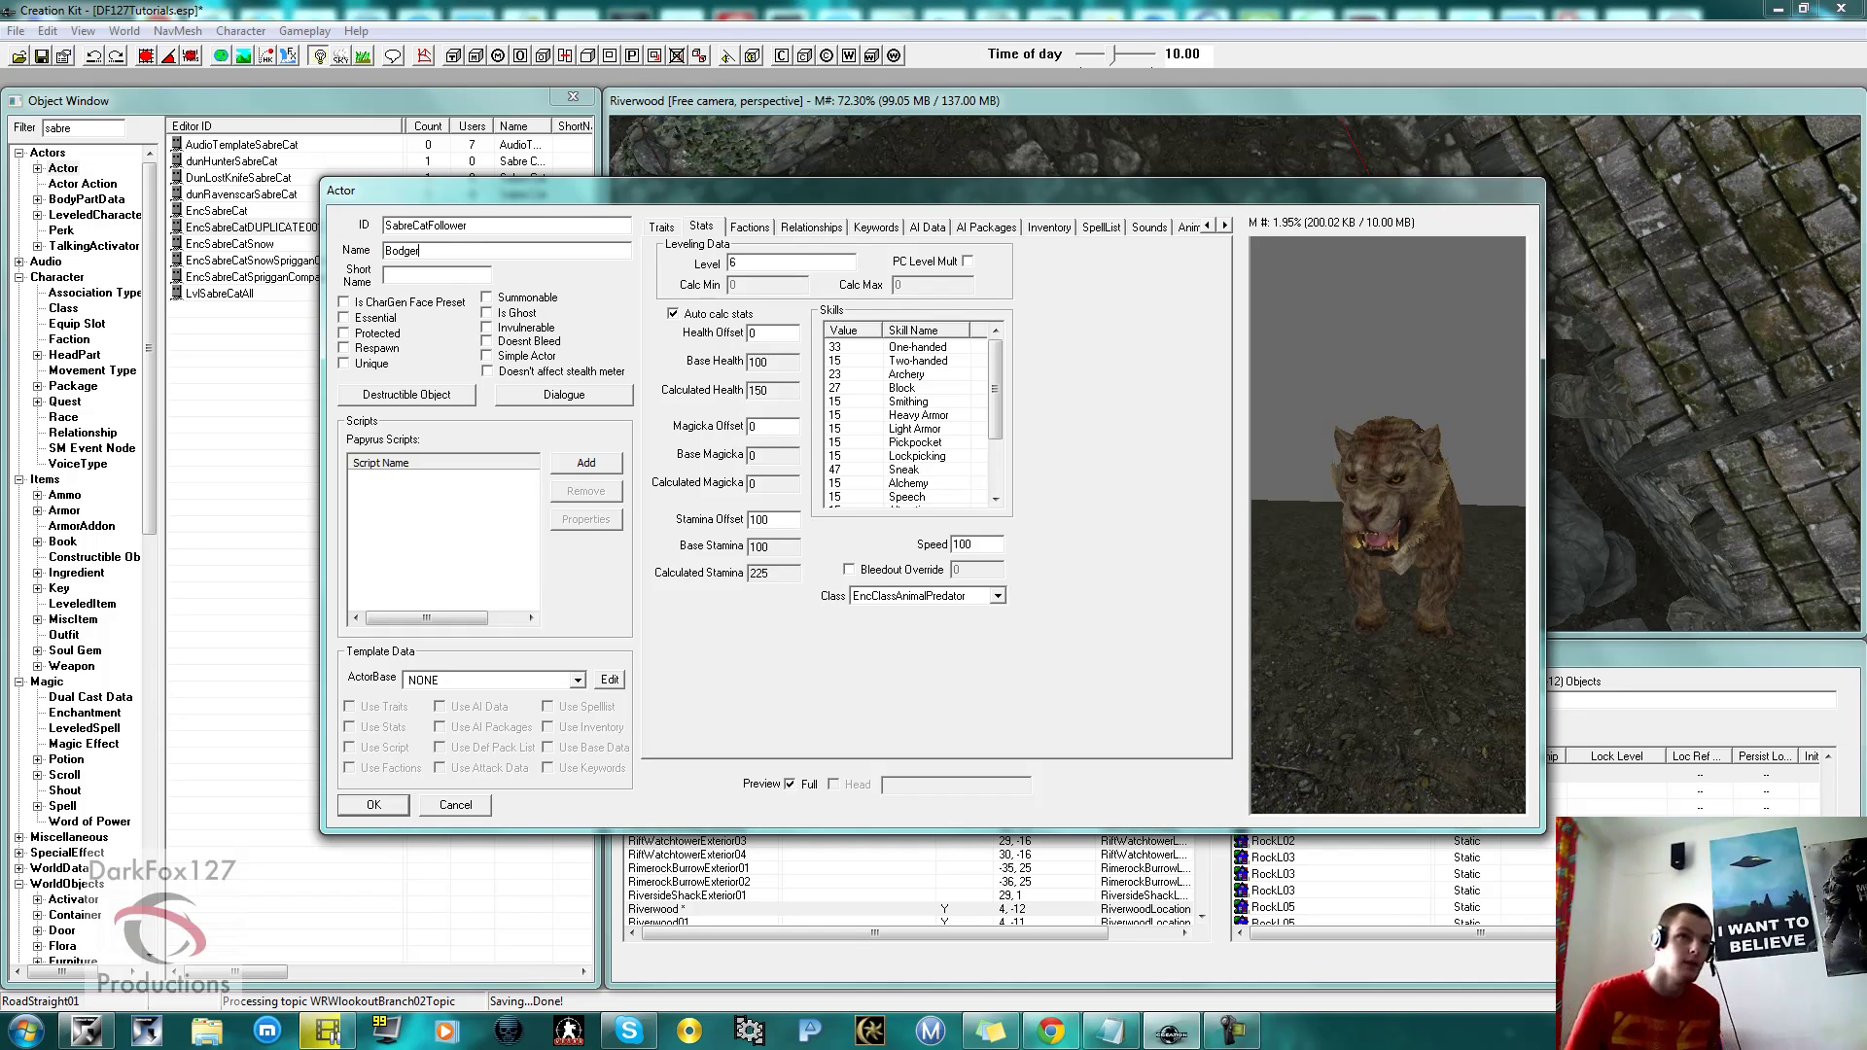
left_click(373, 323)
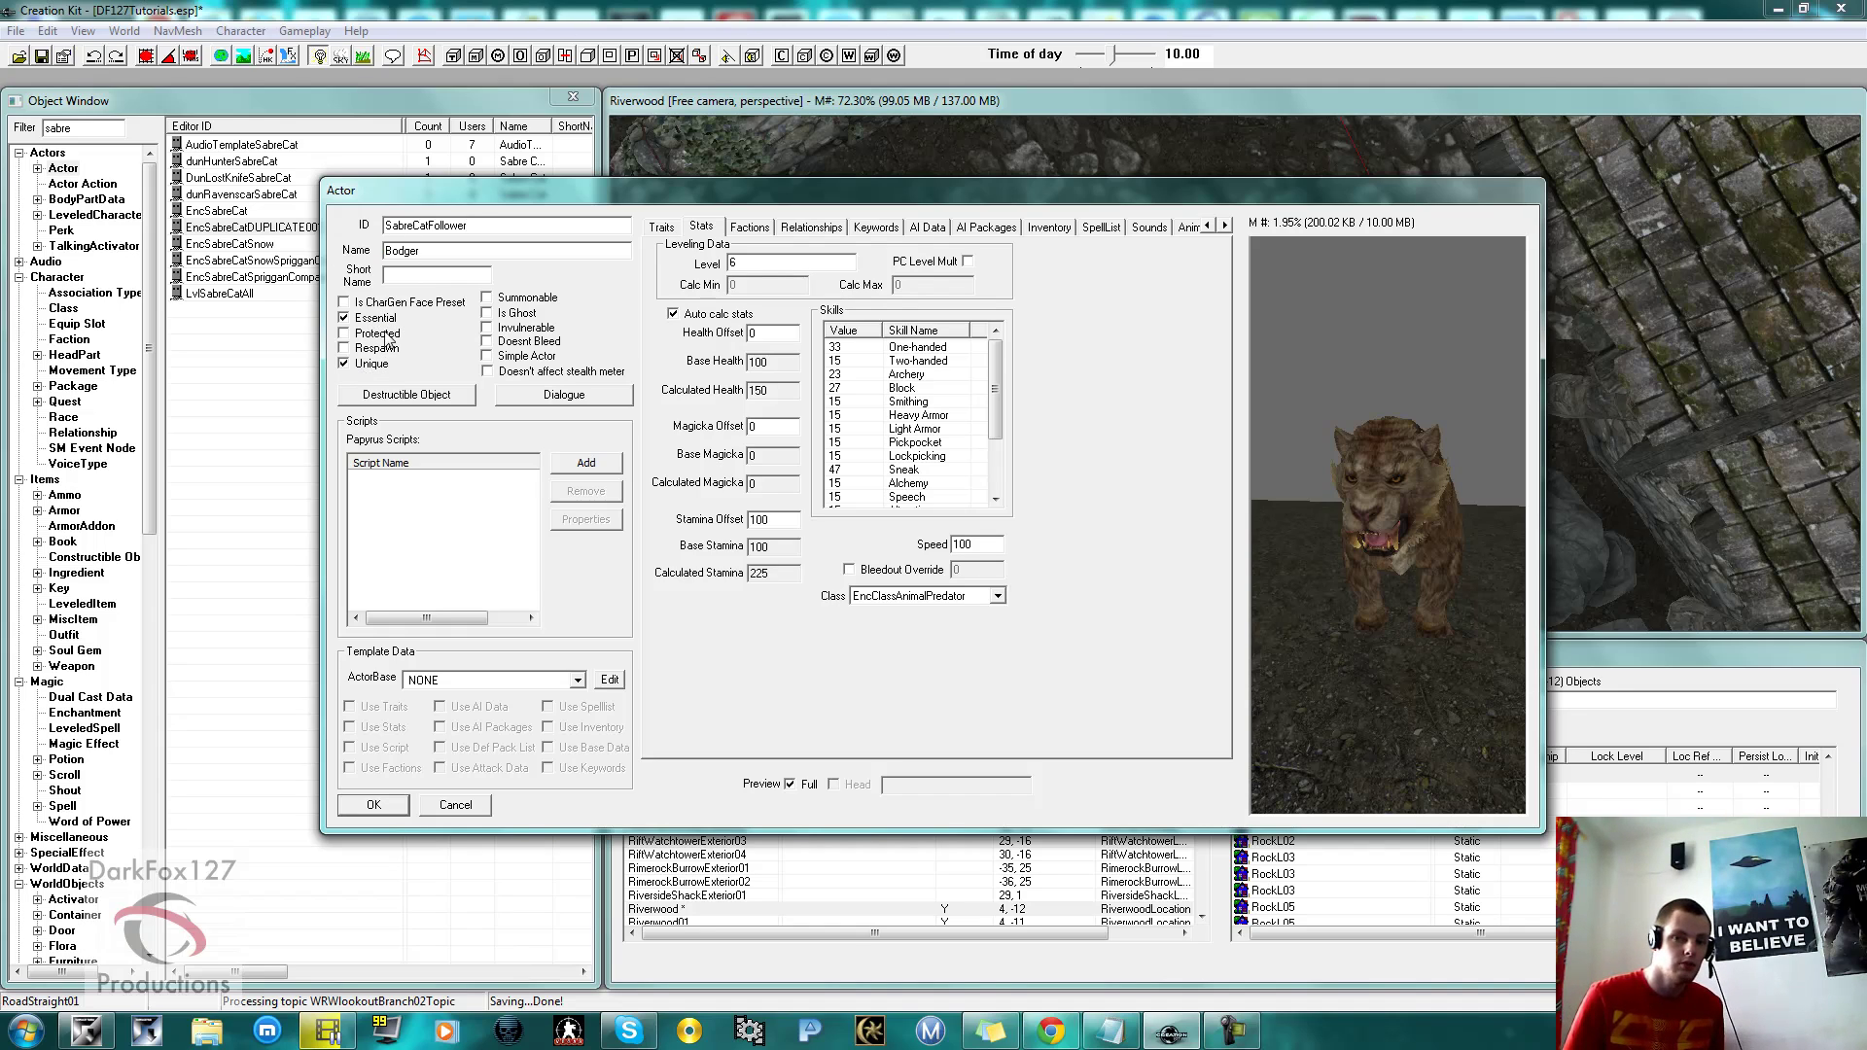
Set the actor's Disposition Base to 78 in its traits.
double_click(742, 263)
type("8")
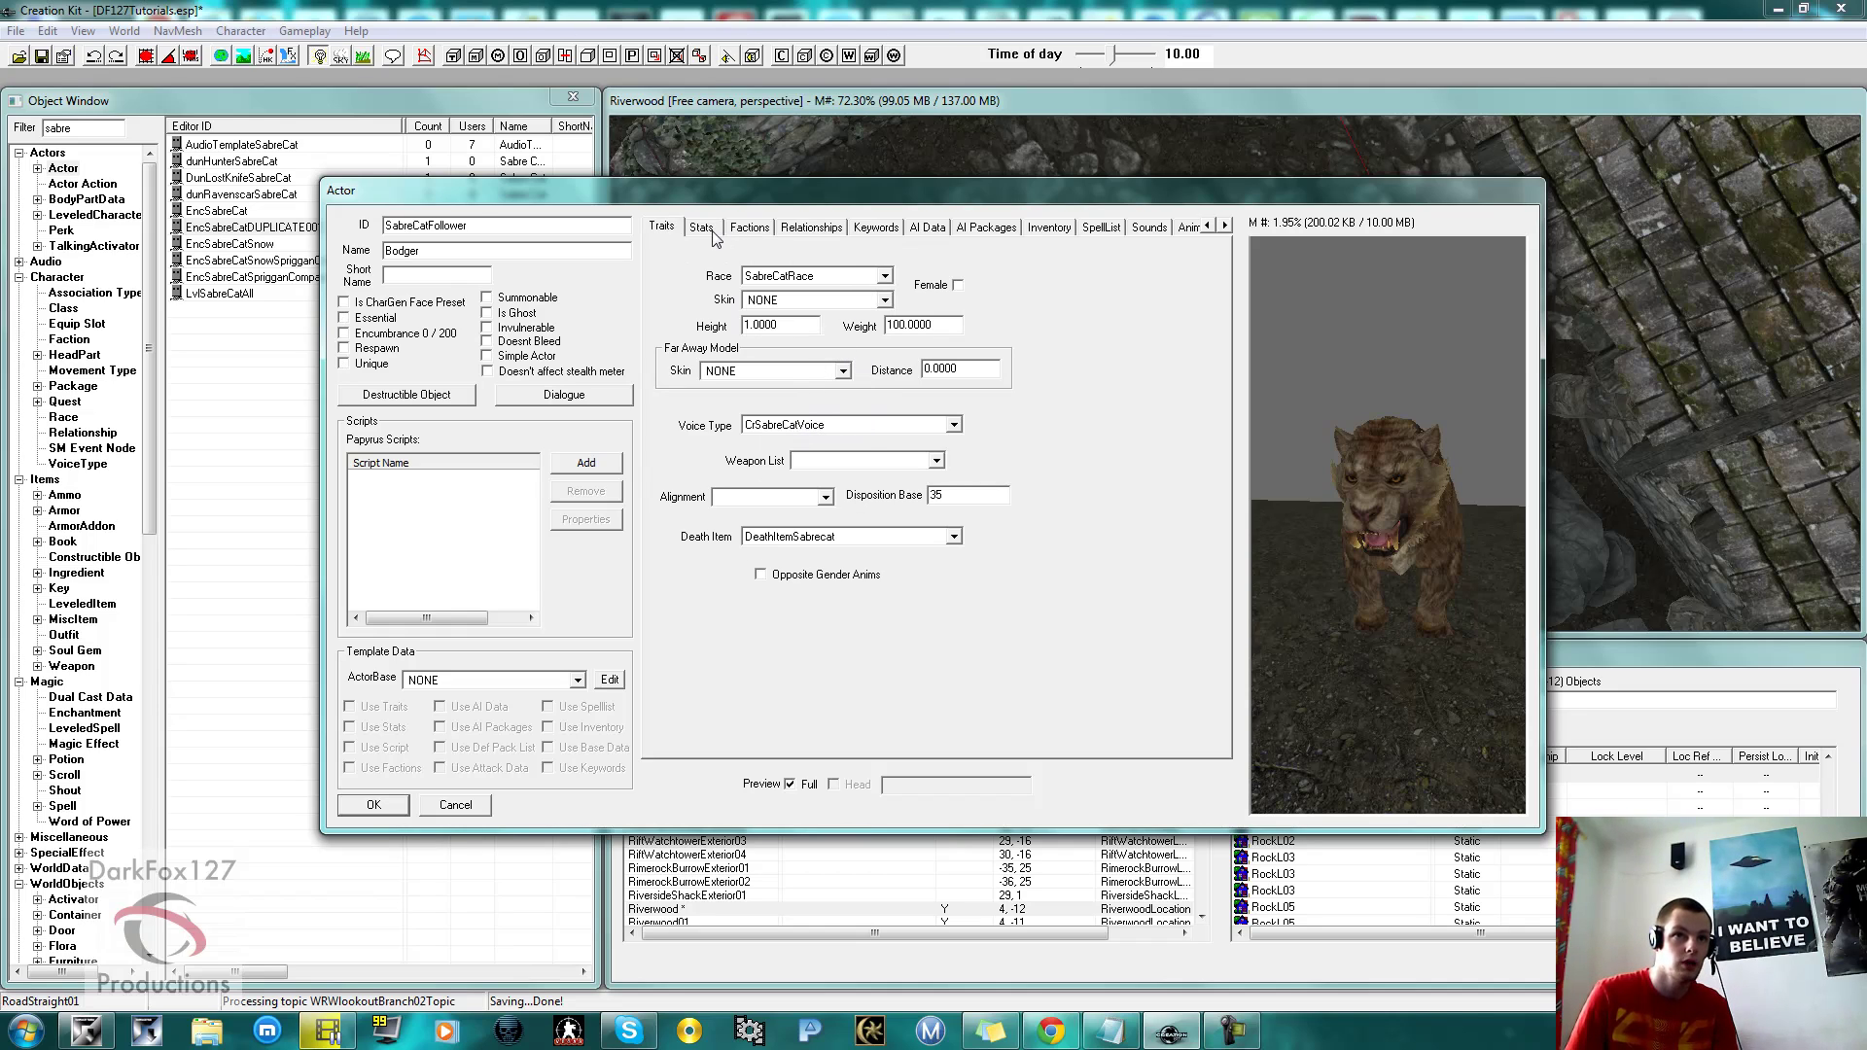
double_click(961, 493)
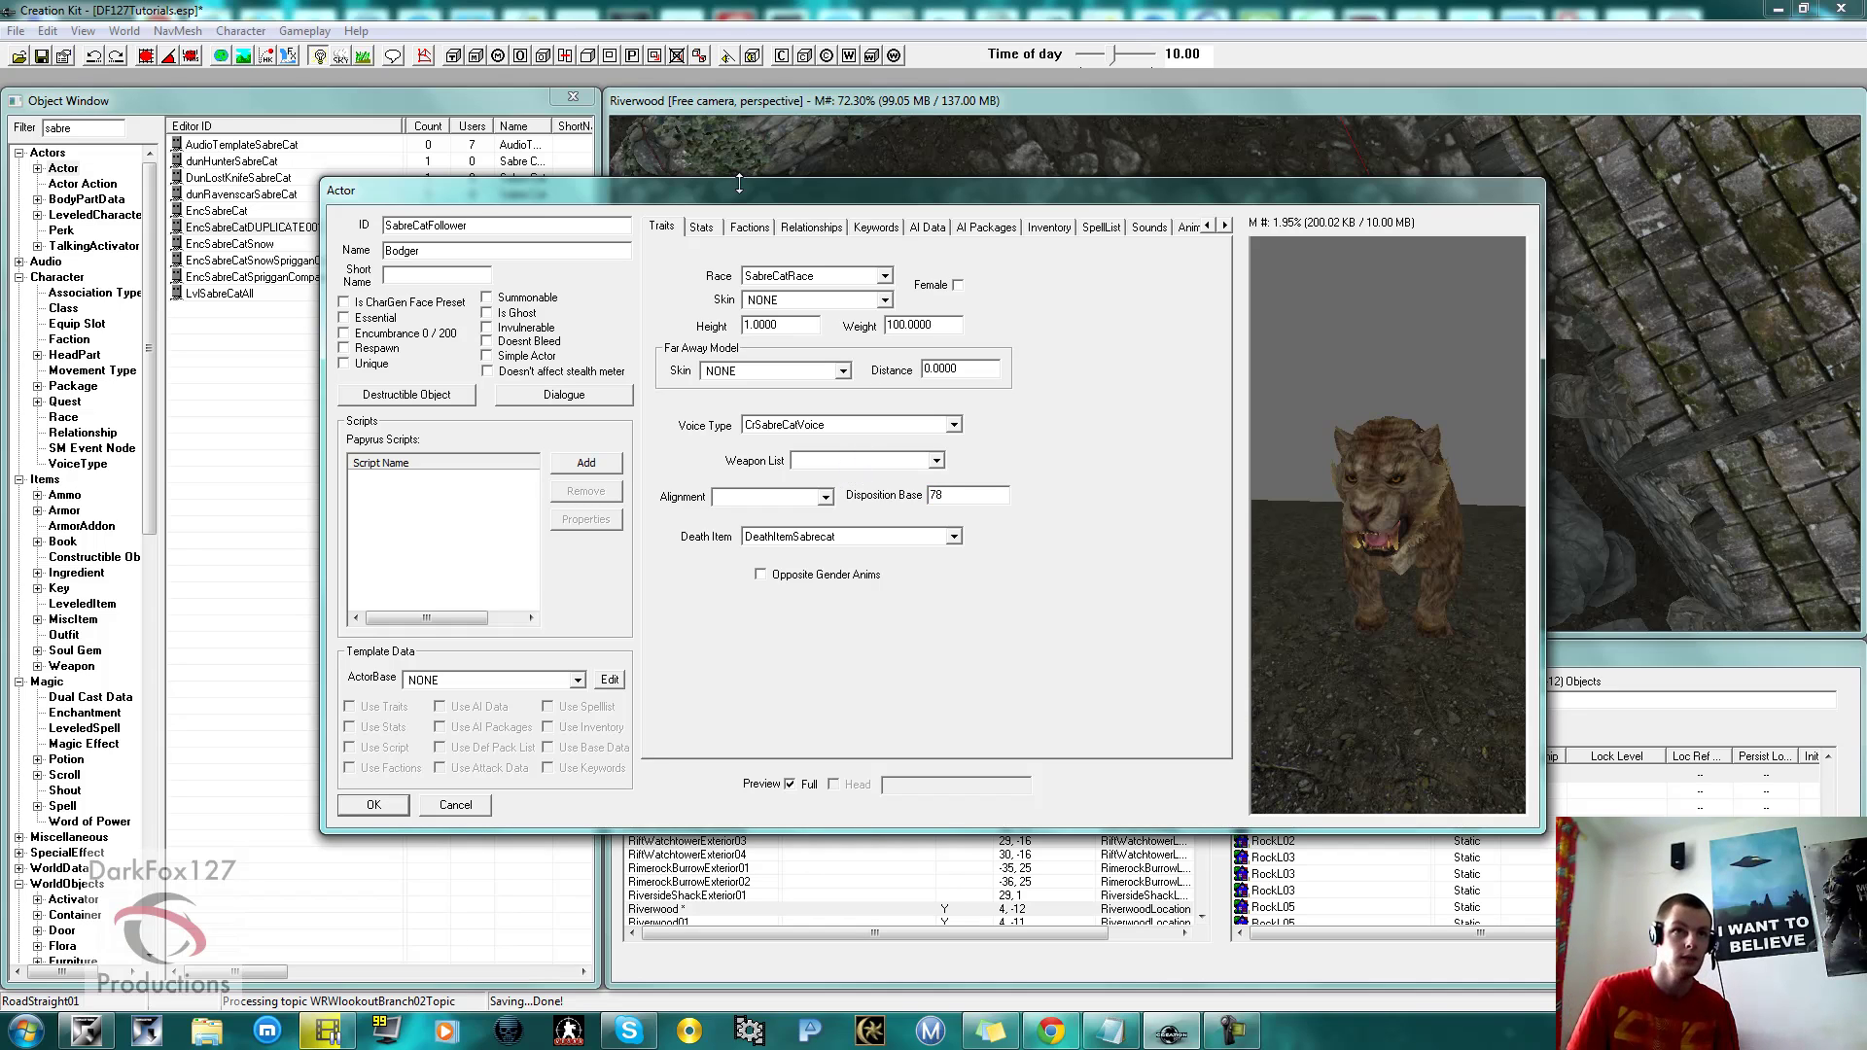
Set the actor's level to 33 in its stats, keeping the EncClassAnimalPredator class.
left_click(704, 227)
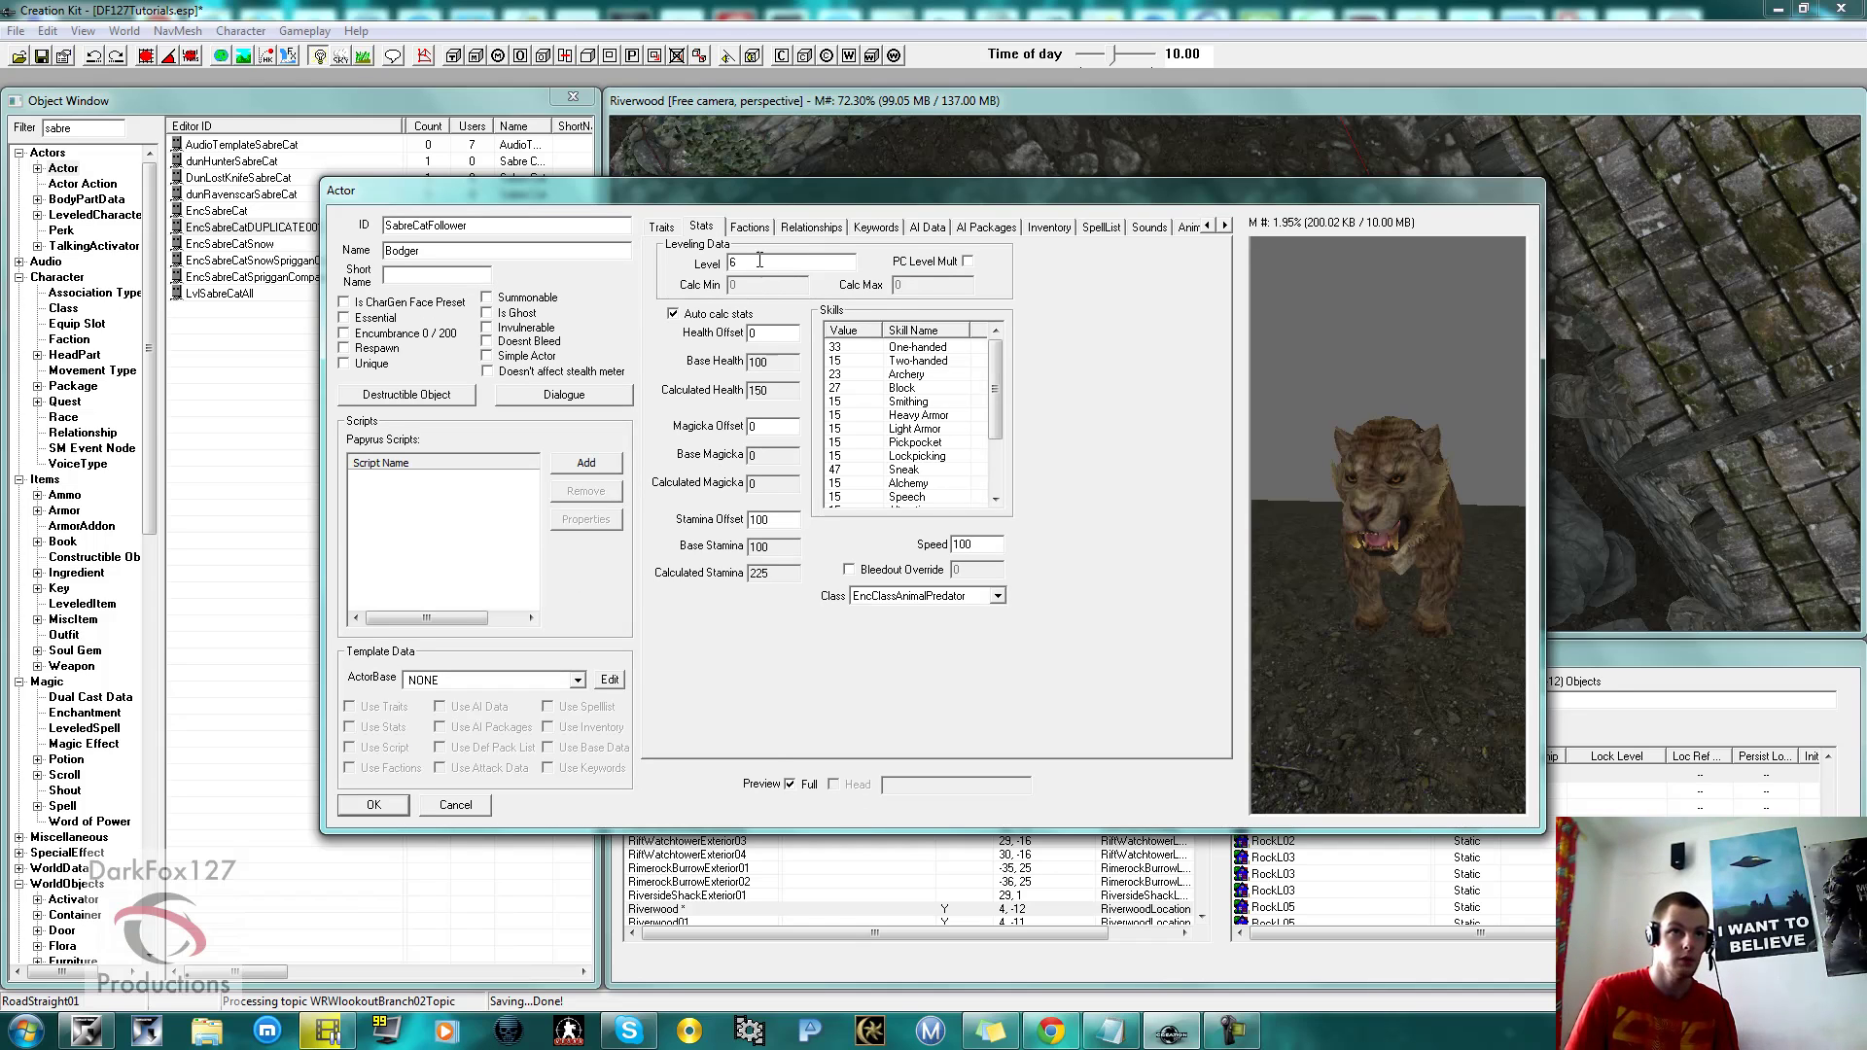
left_click_drag(771, 260, 694, 274)
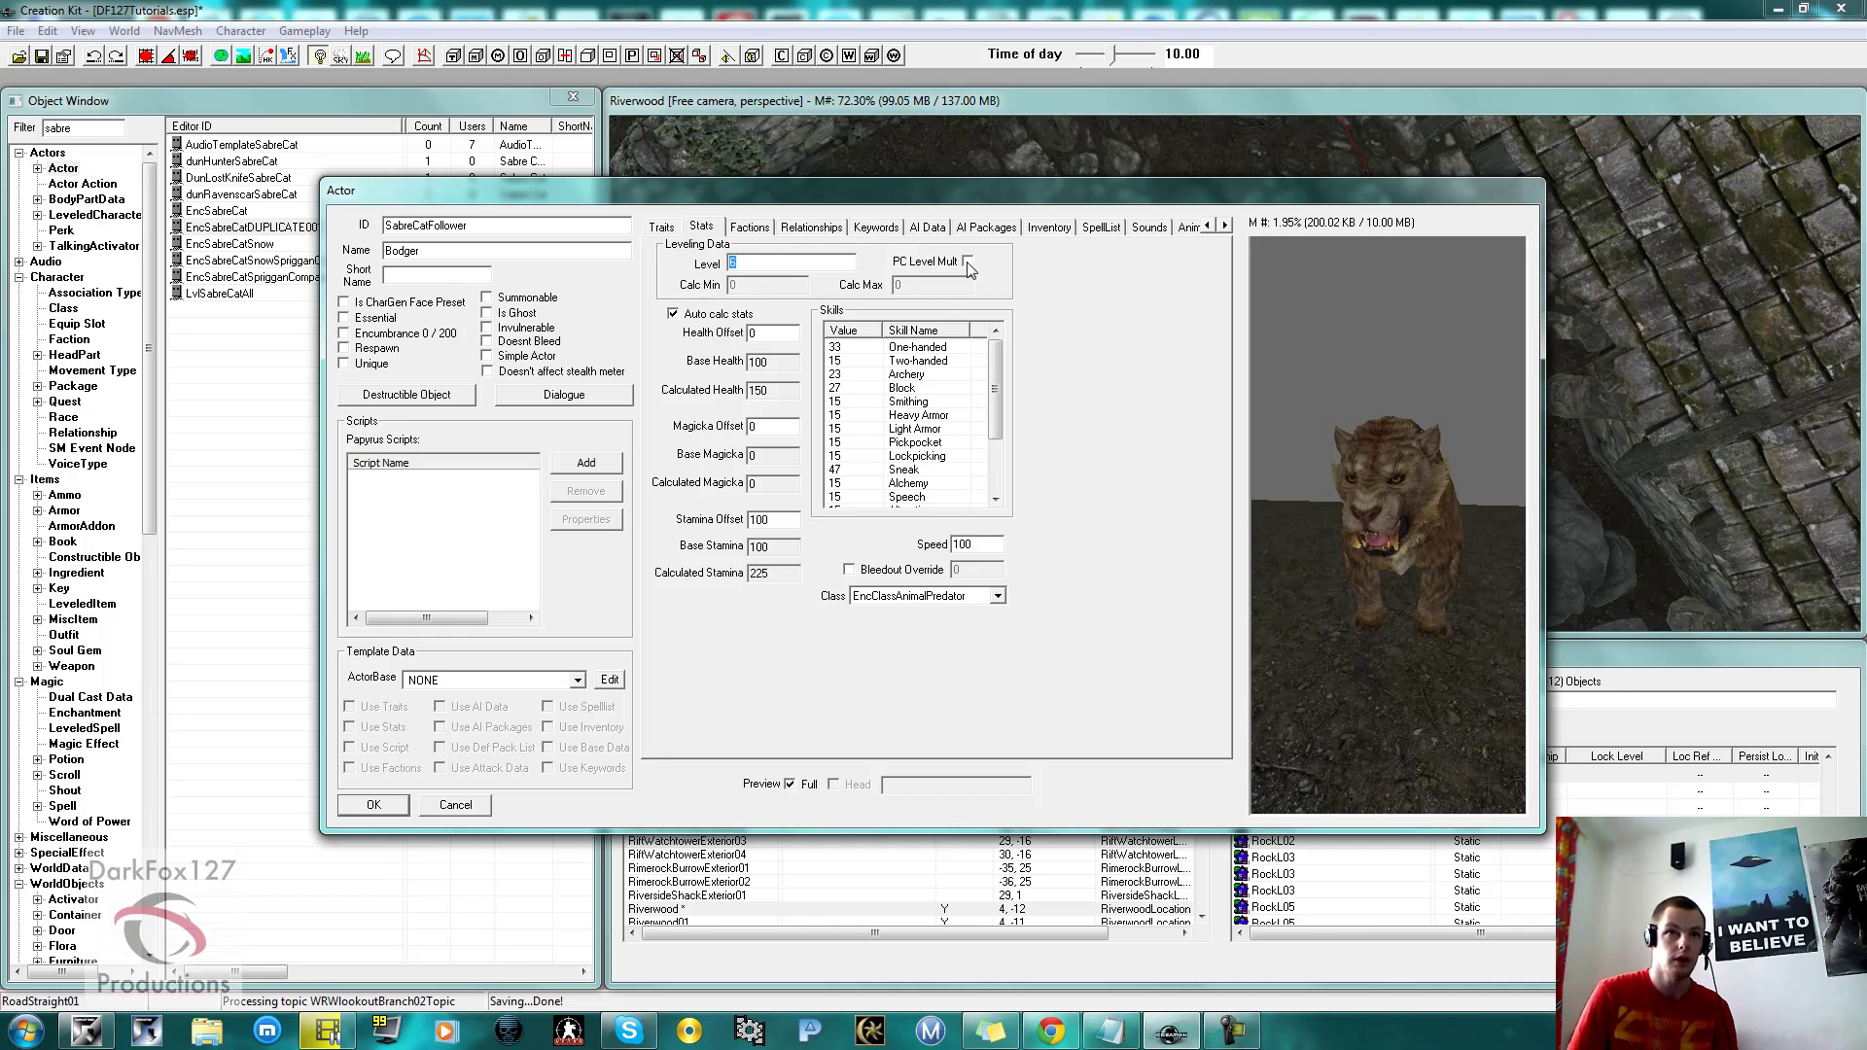
type("33")
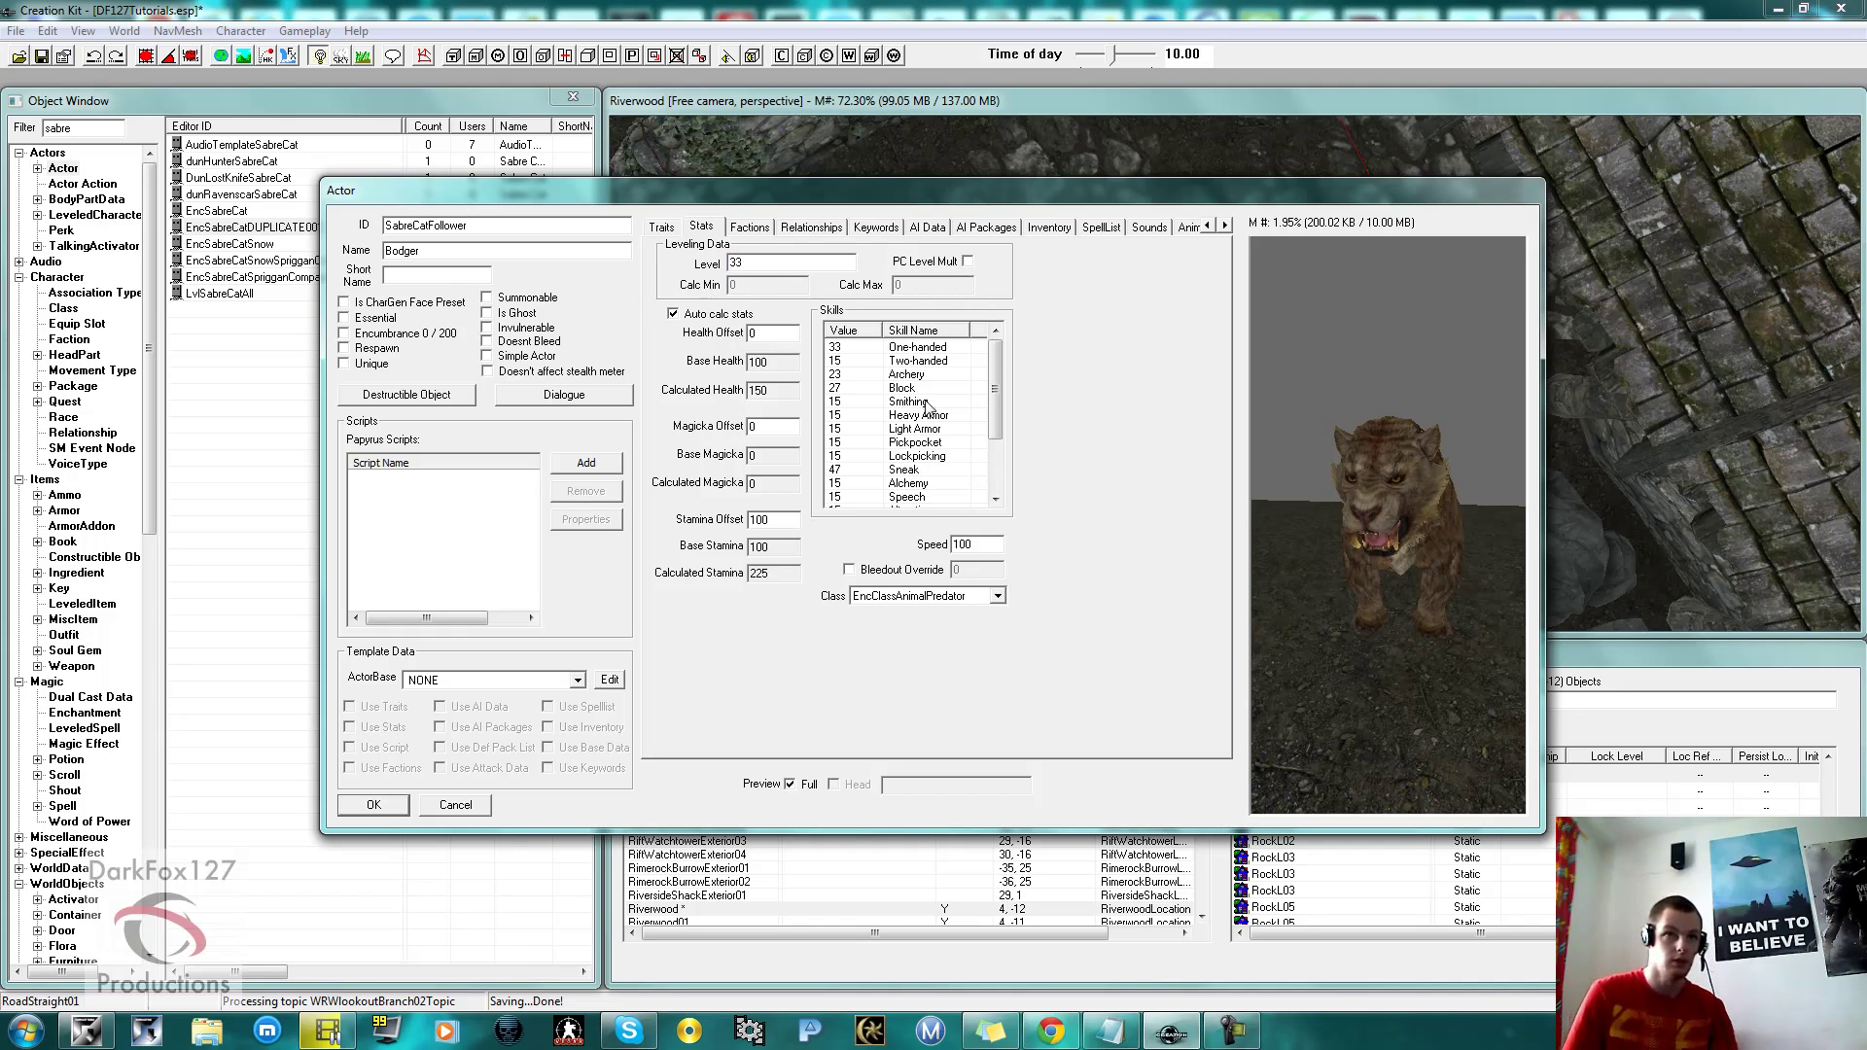
left_click(982, 545)
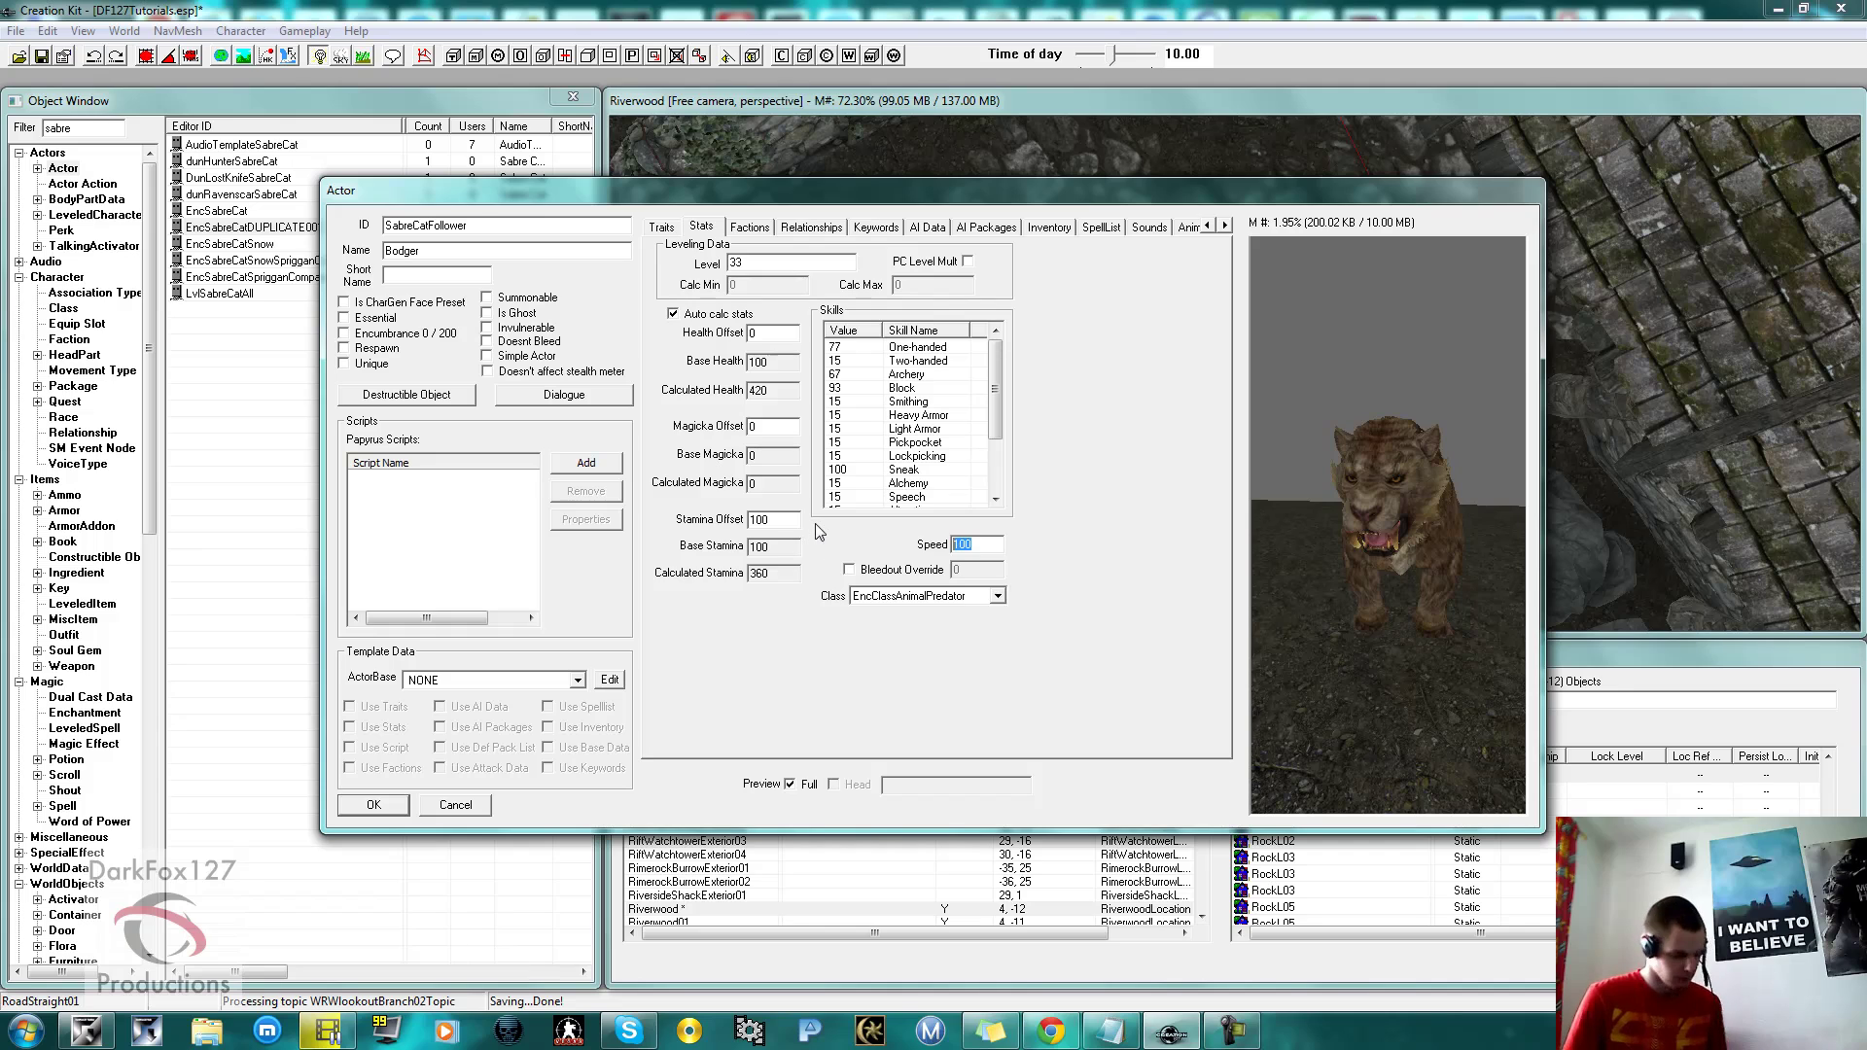
double_click(965, 544)
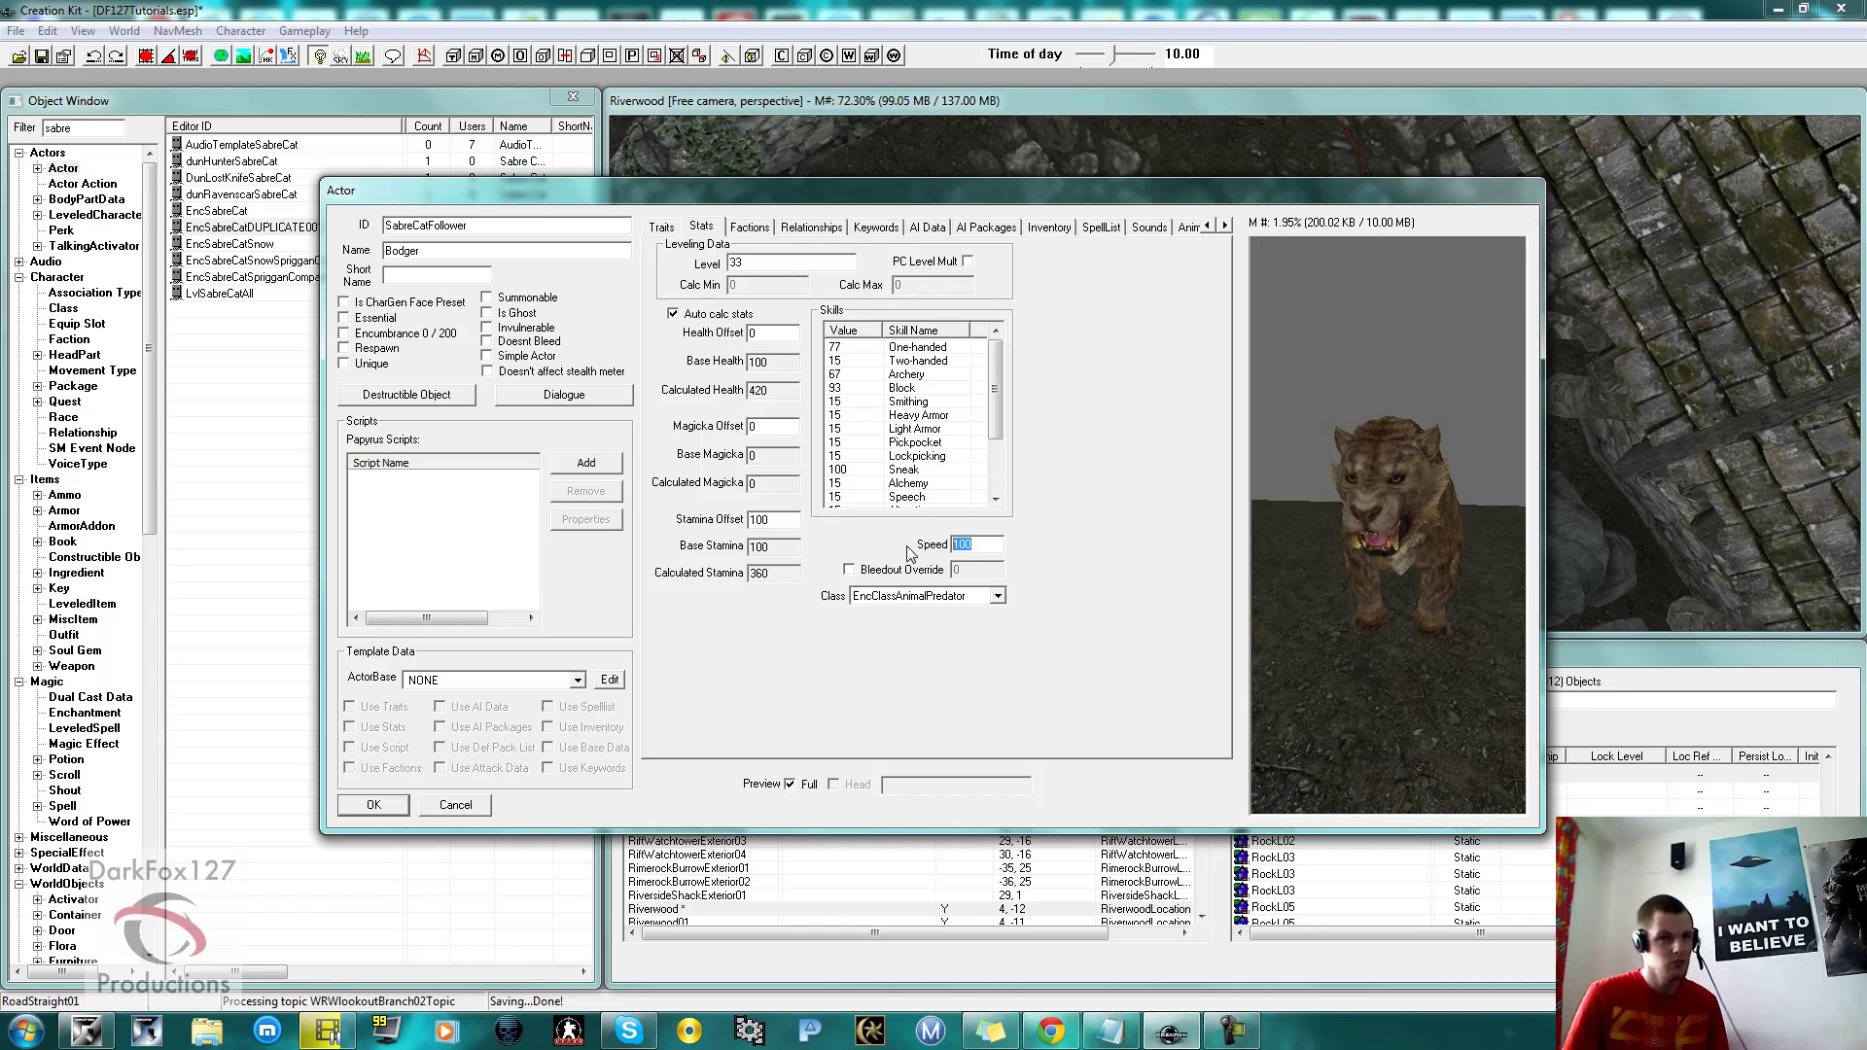
left_click(890, 597)
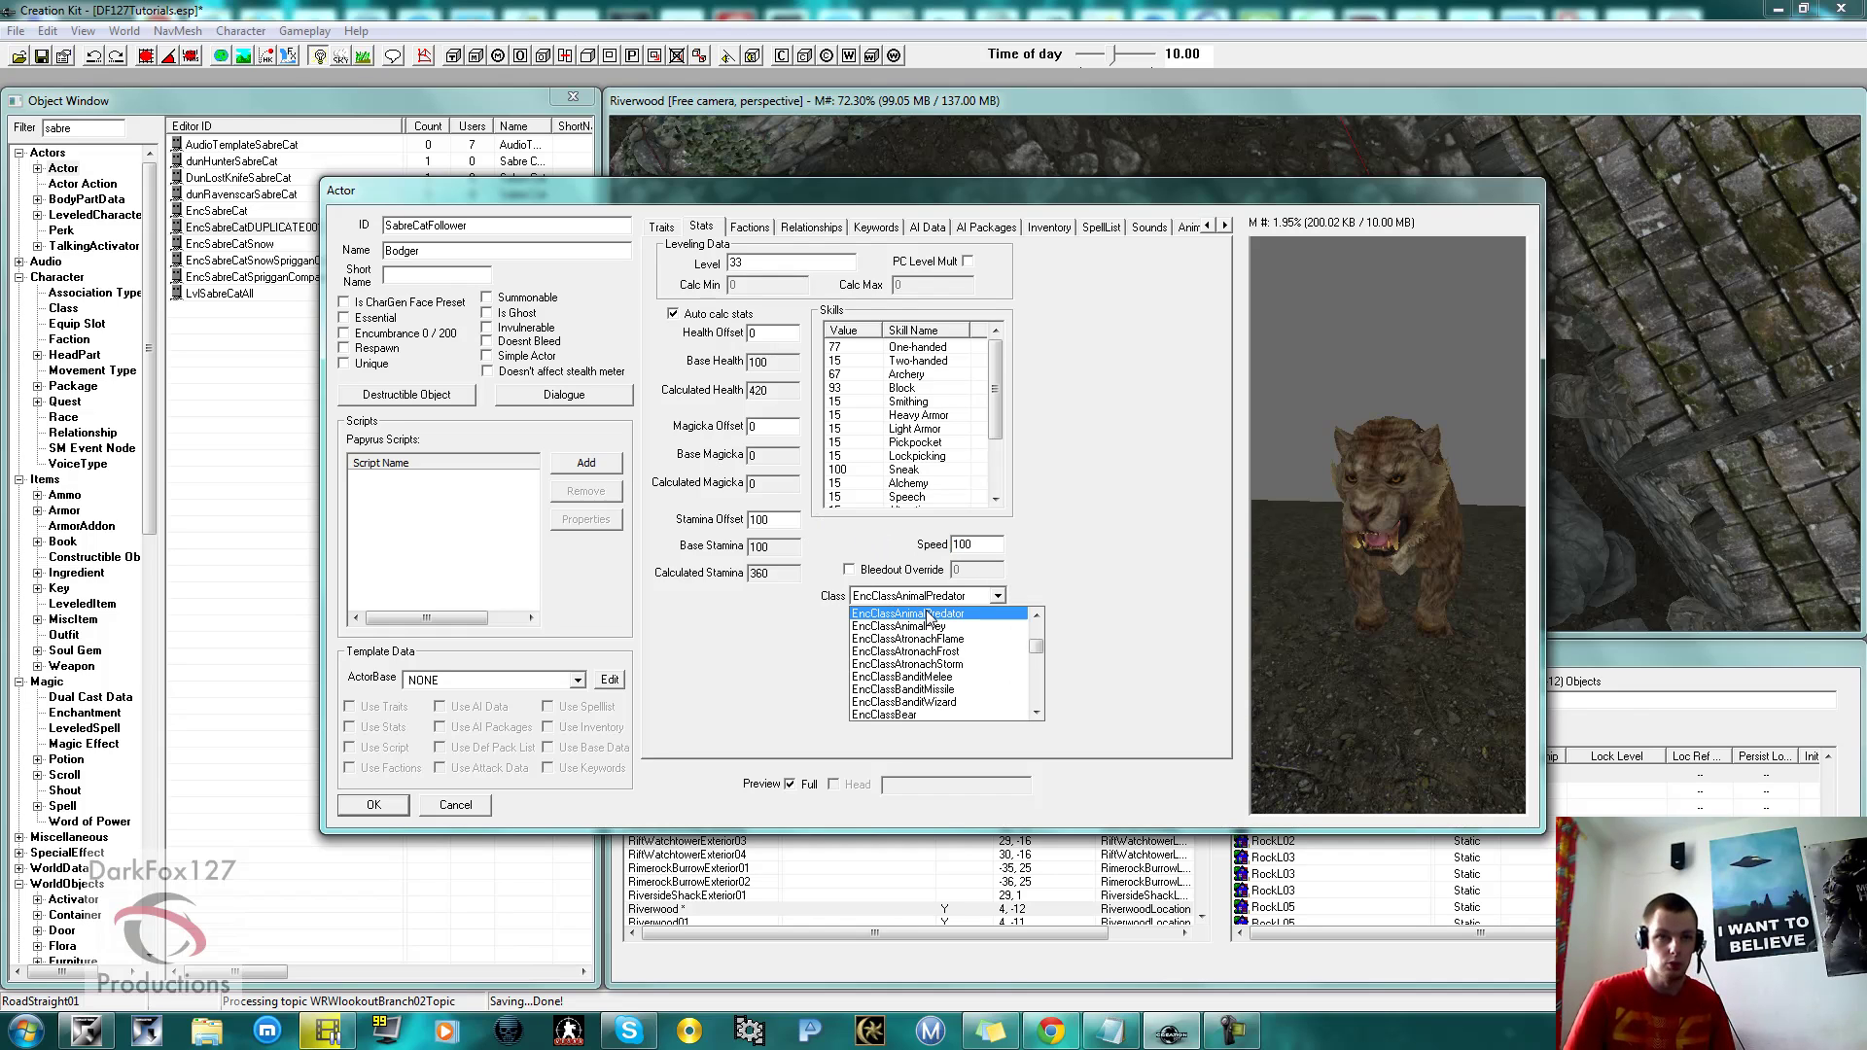
left_click(928, 615)
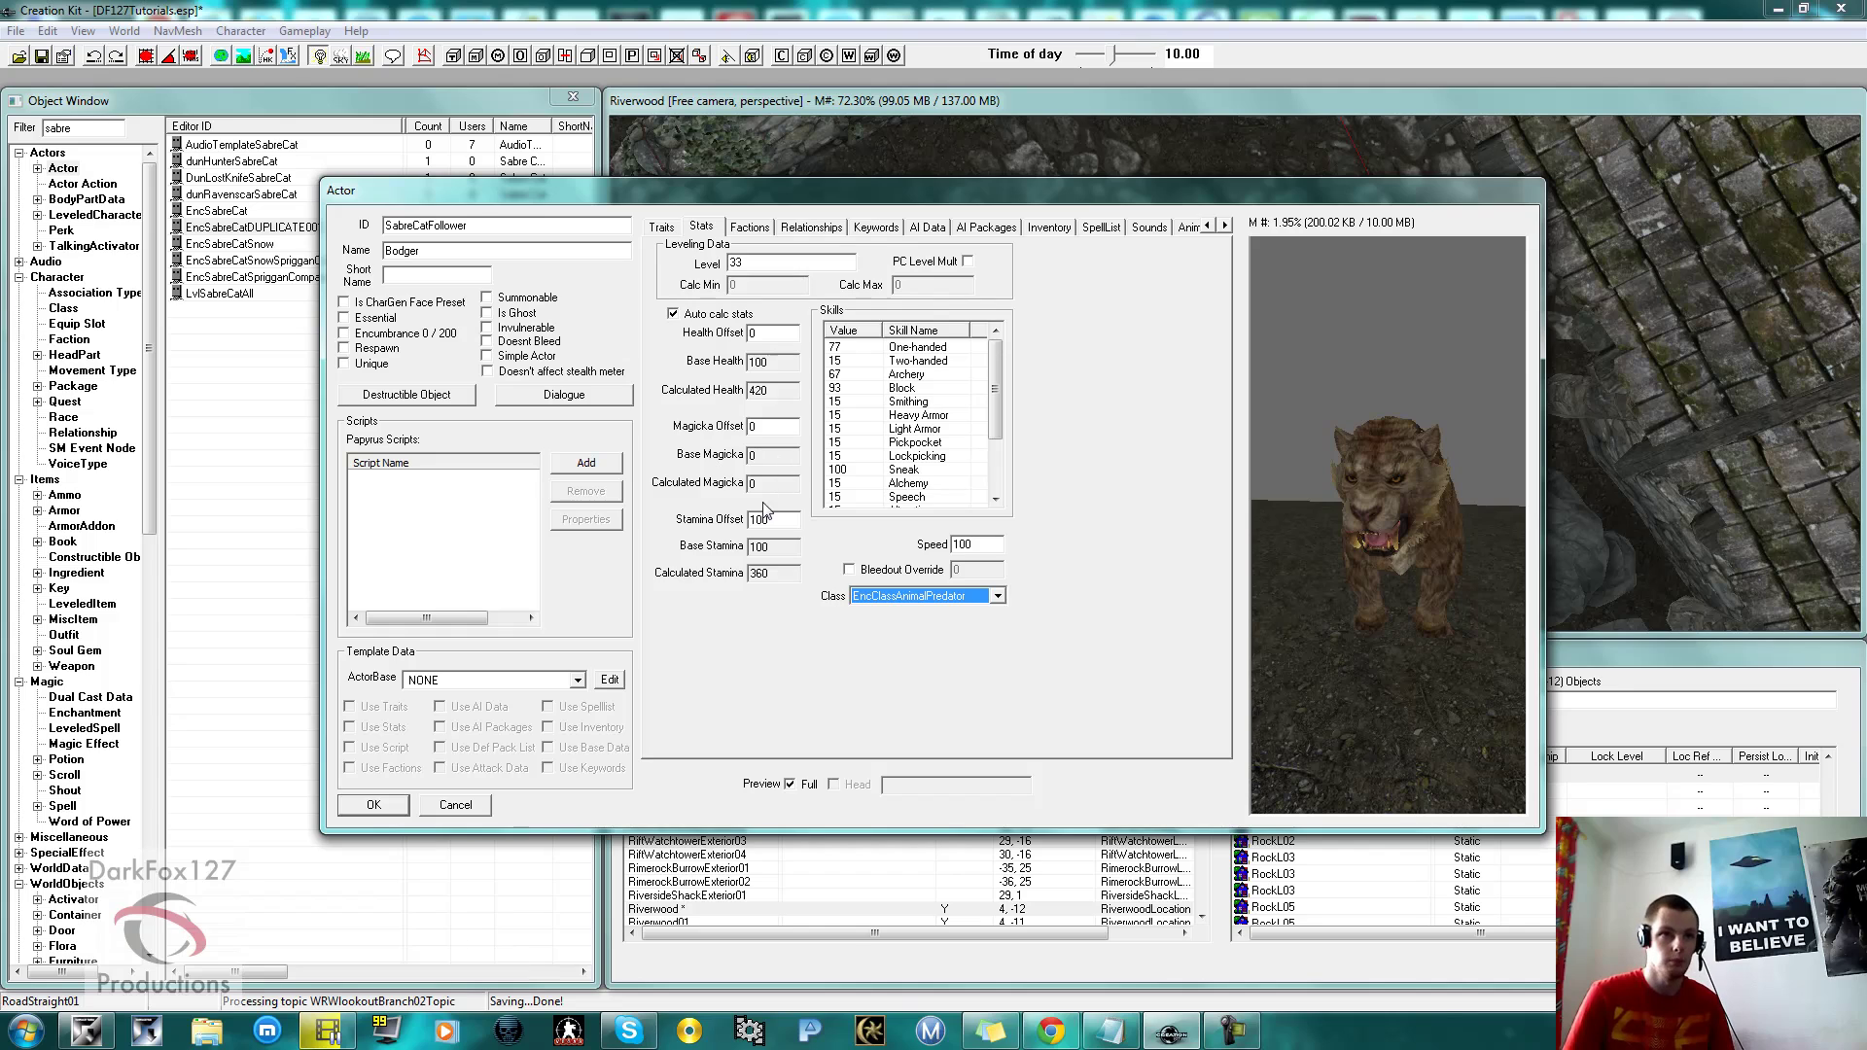
left_click(943, 469)
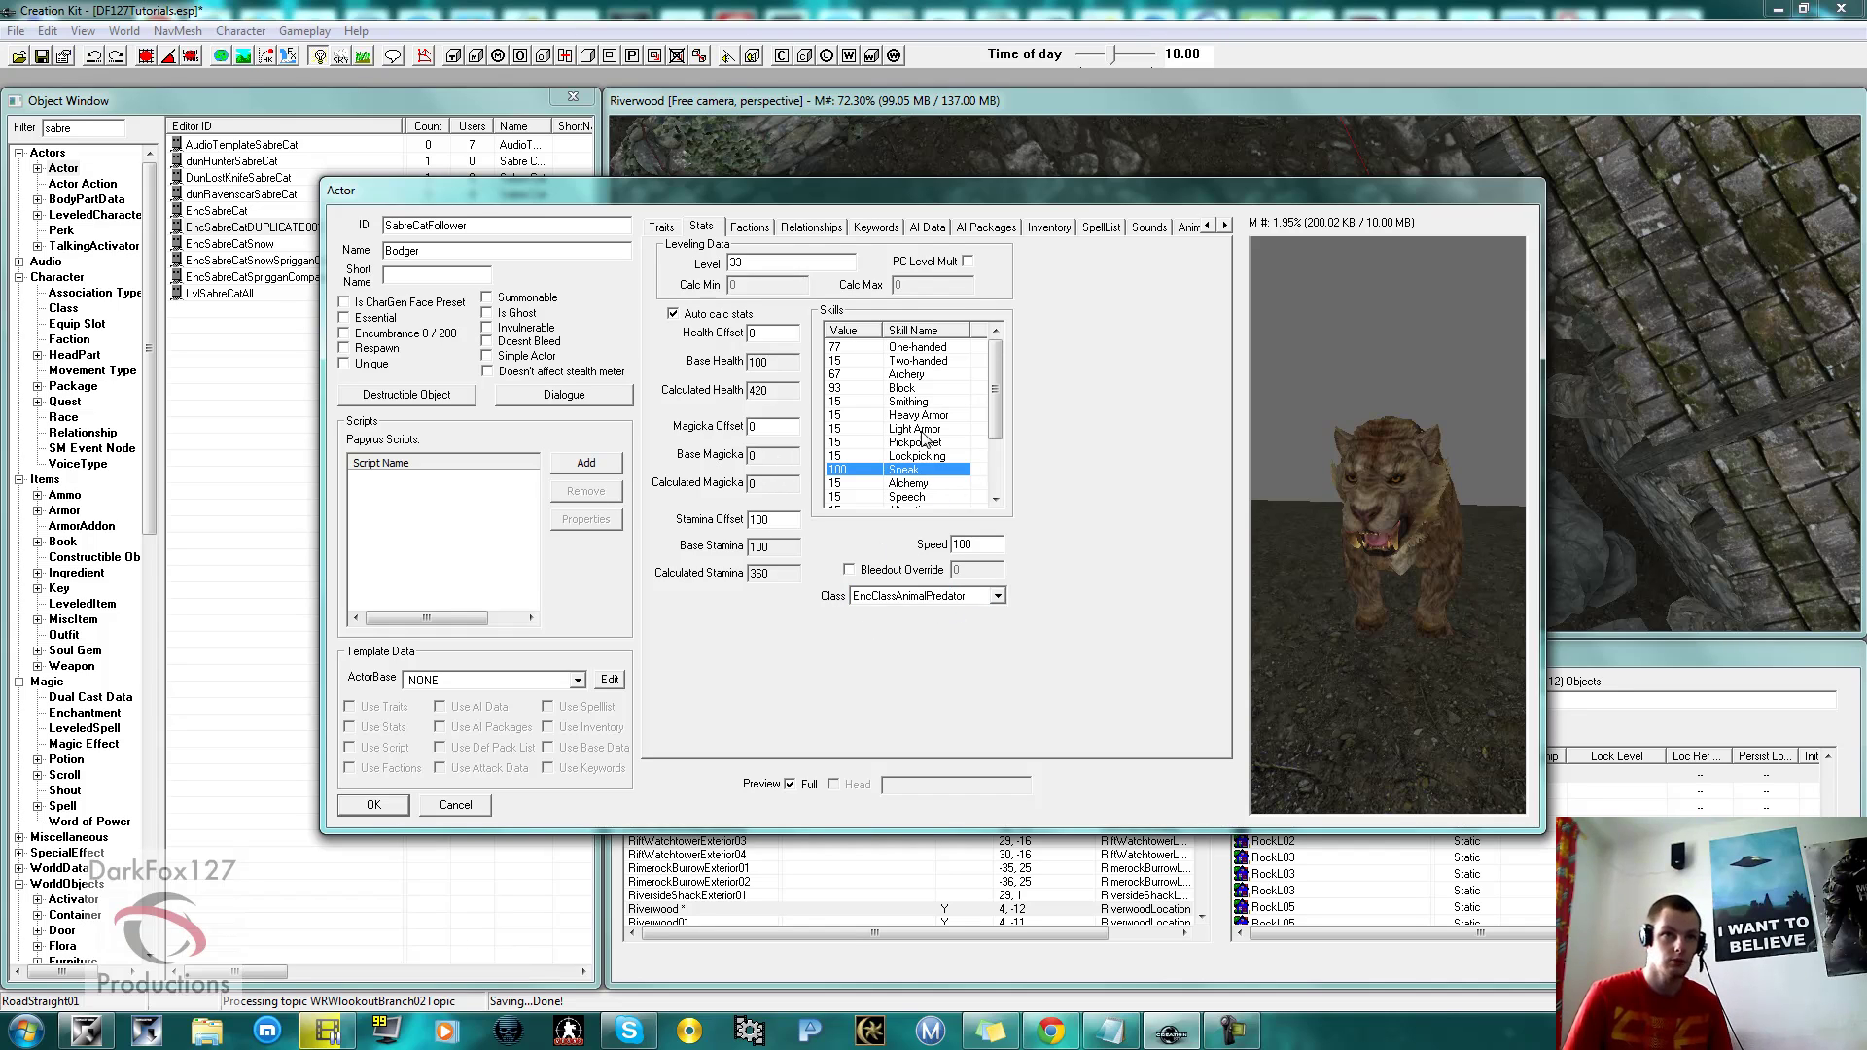
Enable PC Level Mult with Calc Min 10 and Calc Max 80, and switch it back off to set a fixed level of 20.
left_click(968, 262)
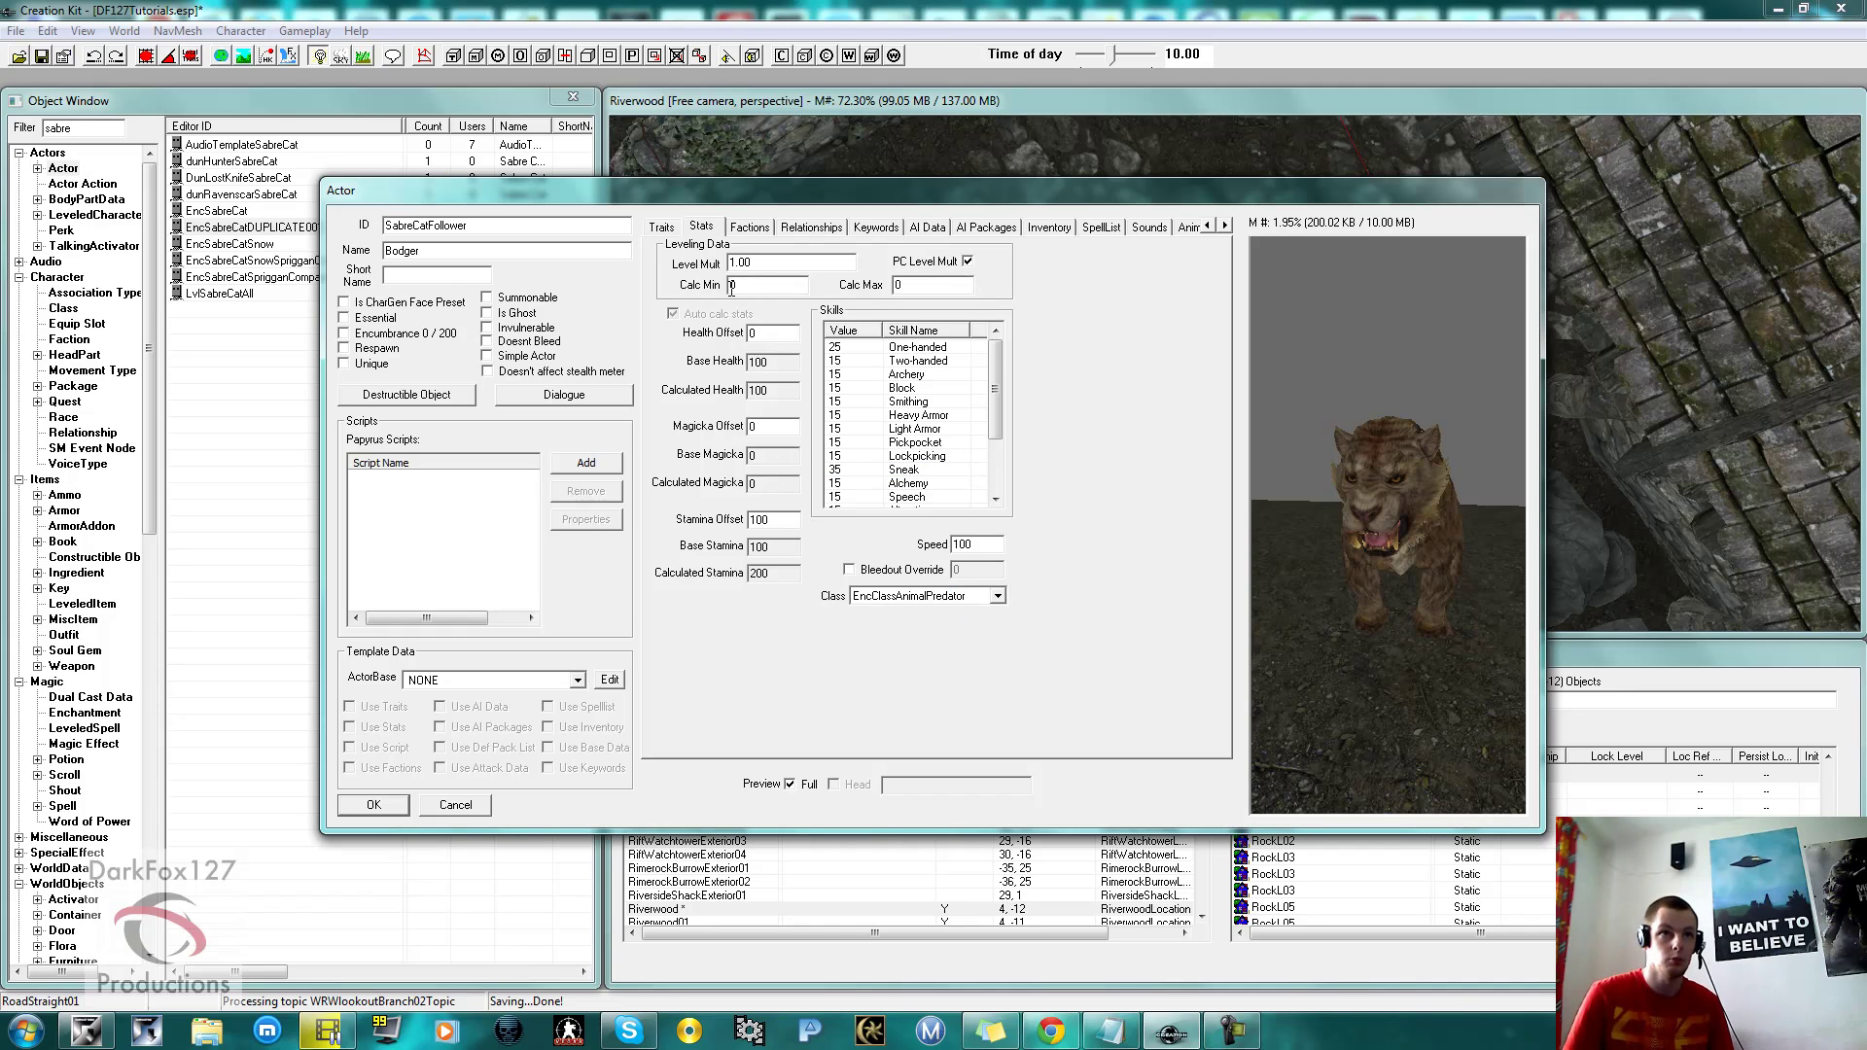
type("10")
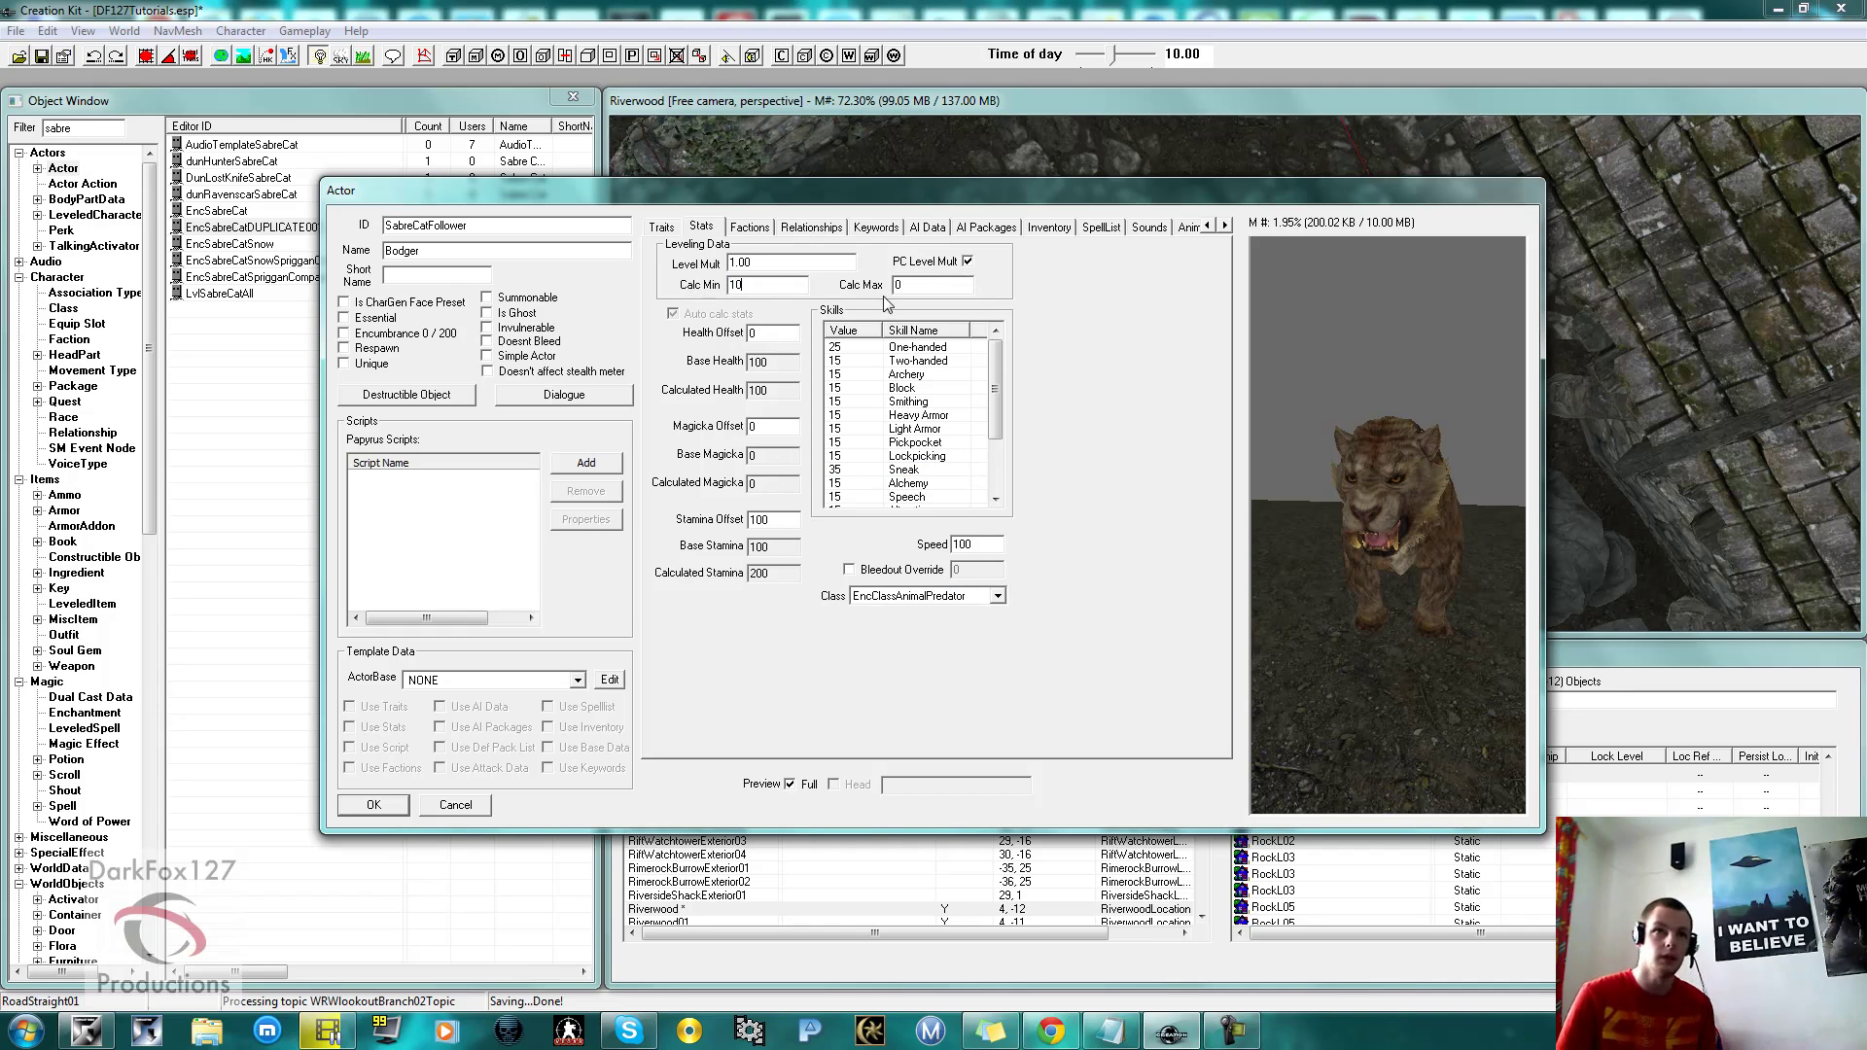
key("Tab")
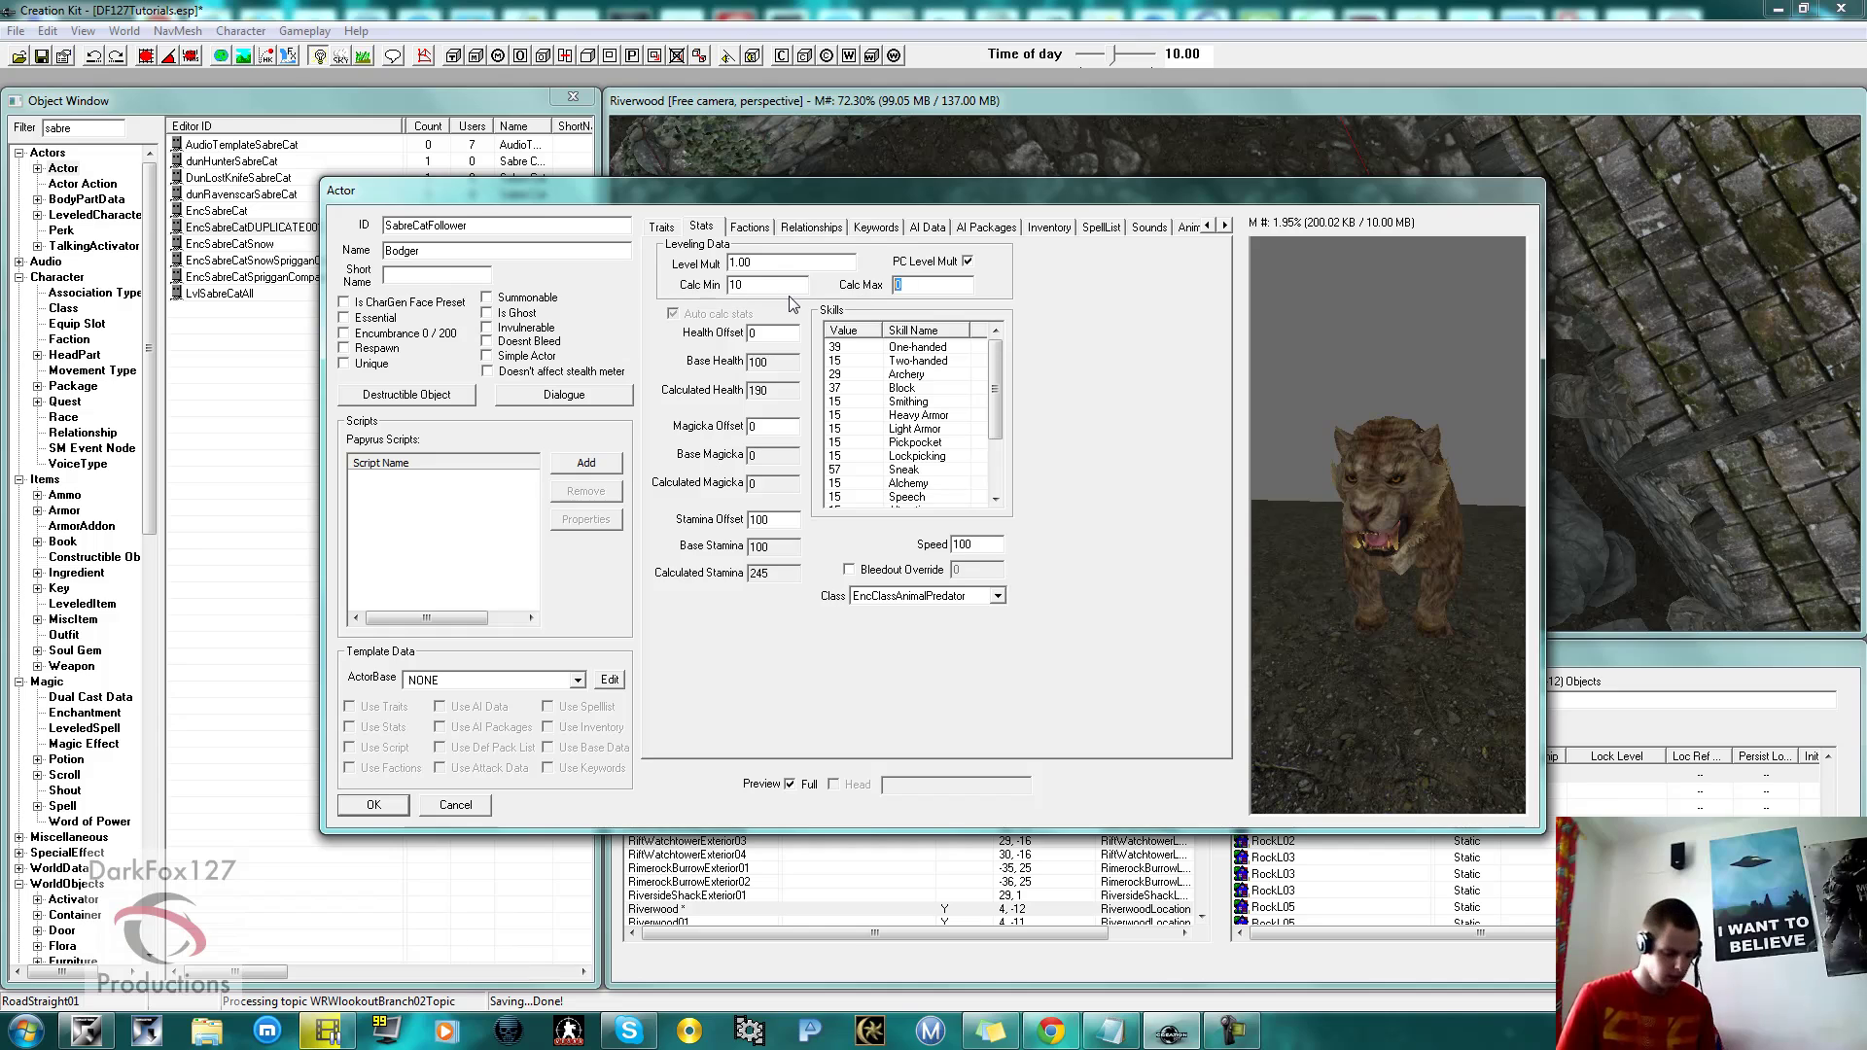
type("80")
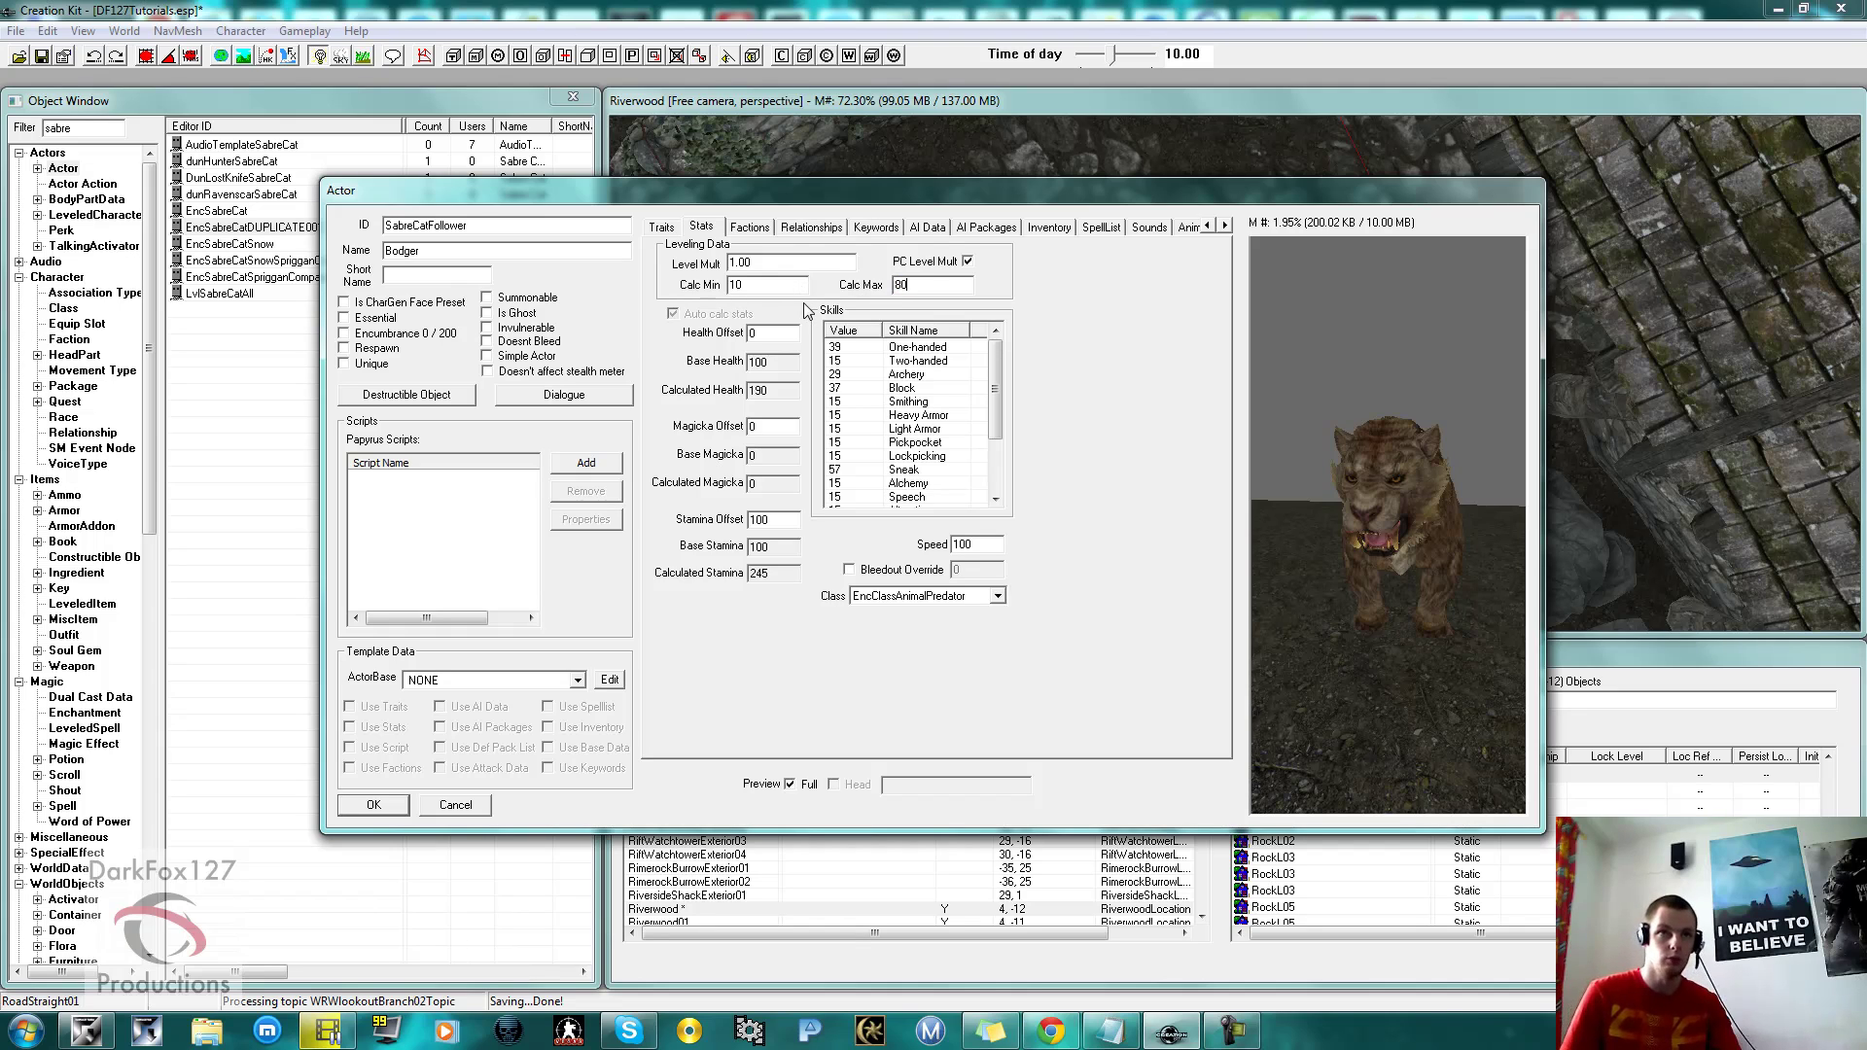
left_click(967, 260)
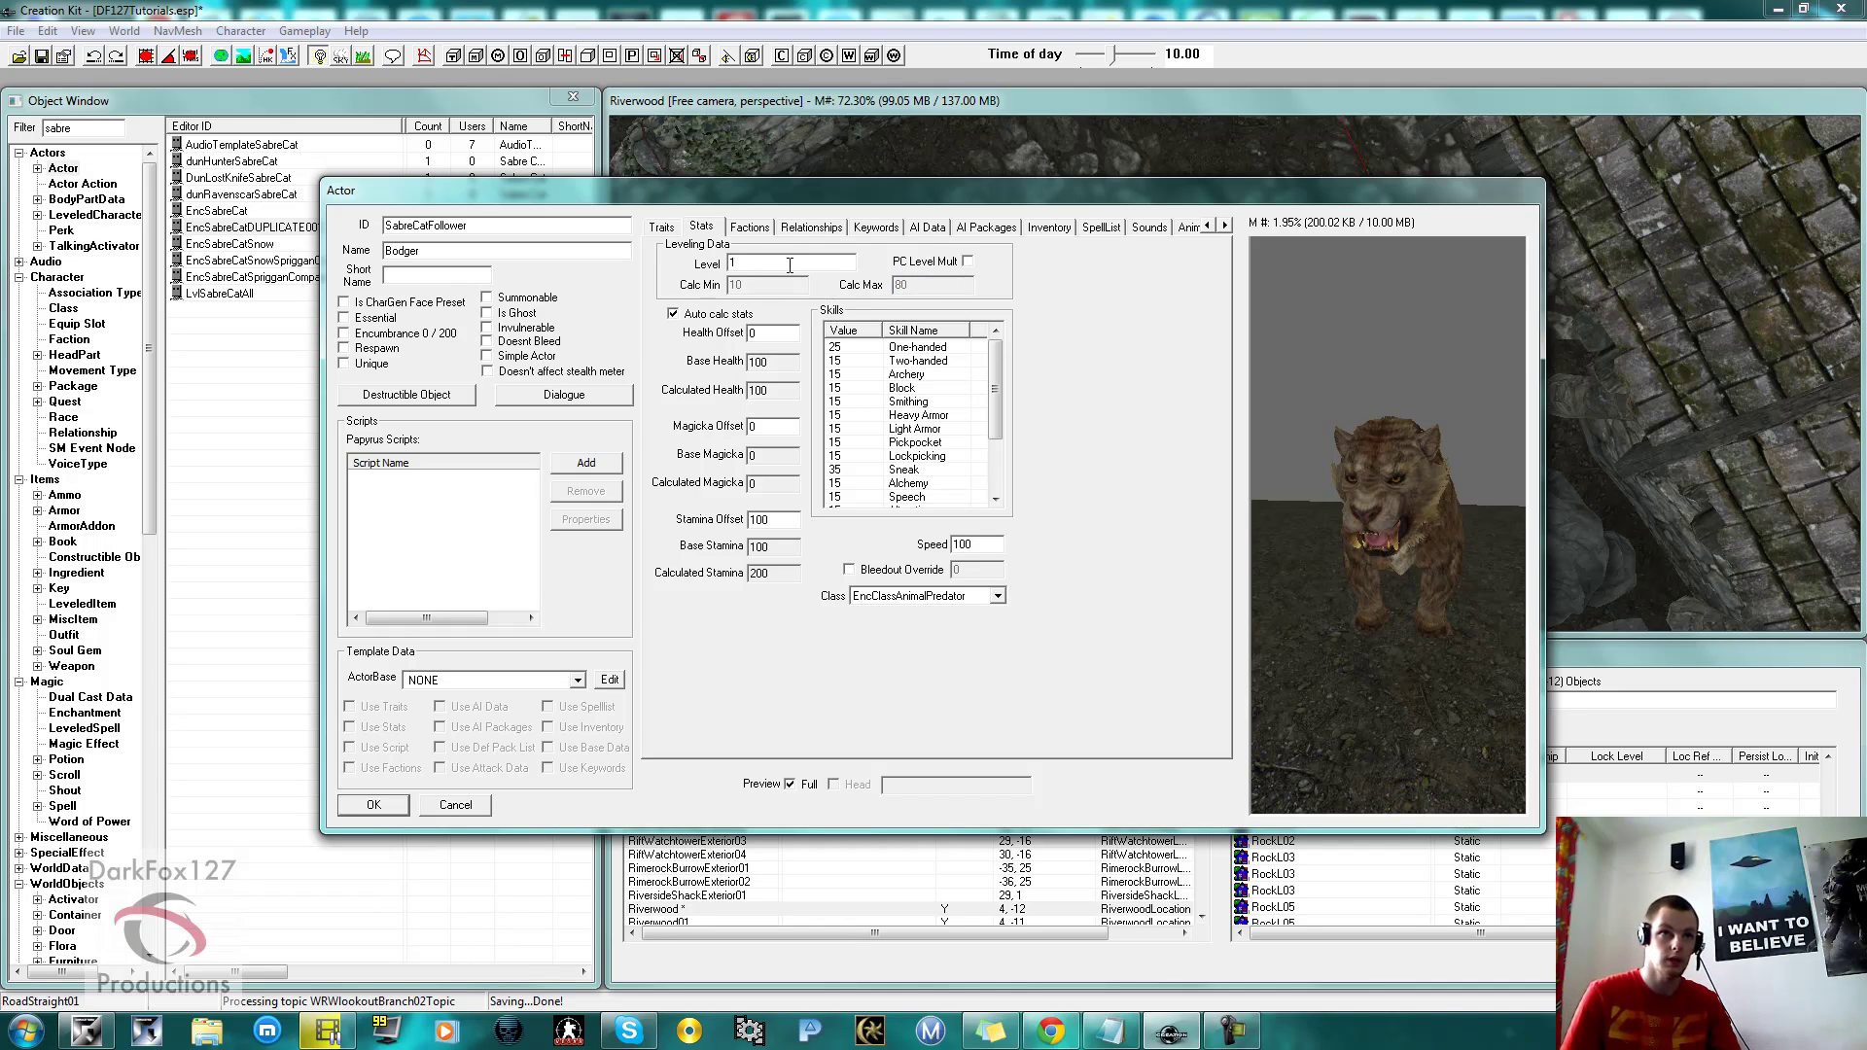
type("20")
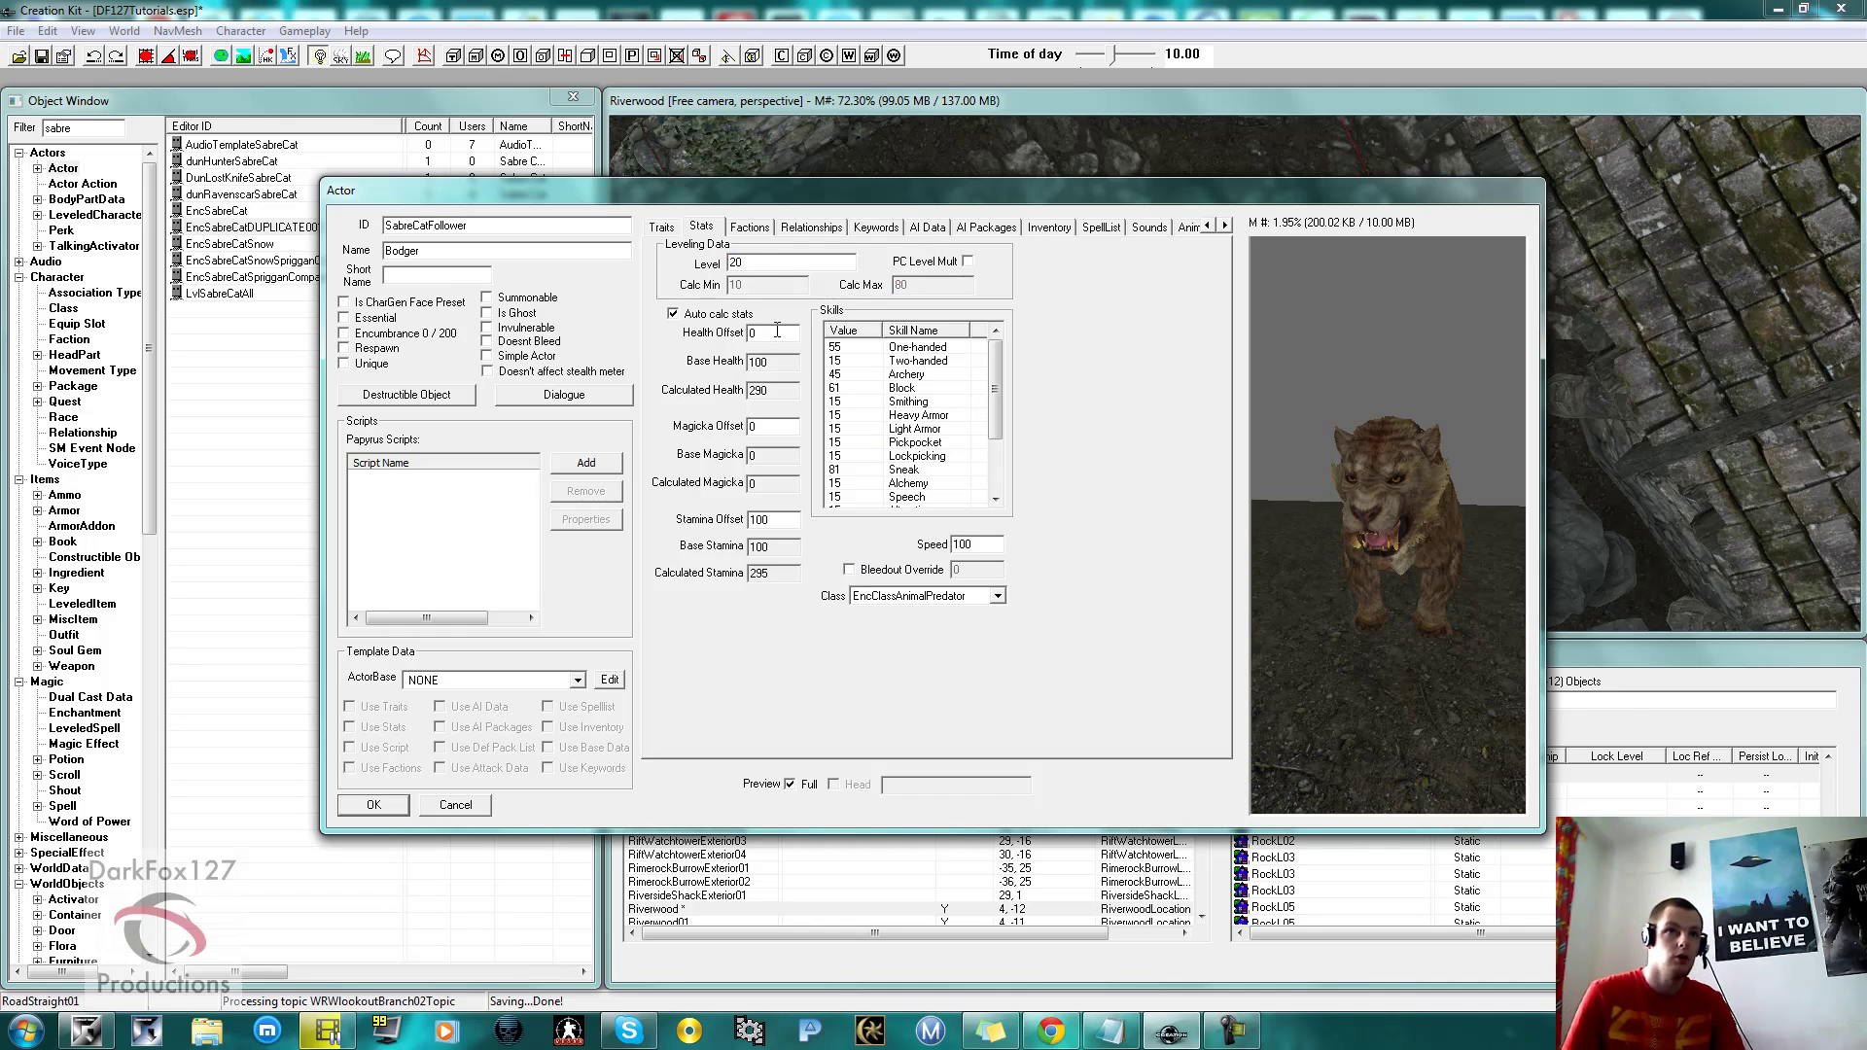
Remove all four existing factions from the actor: creature, predator, sabre cat and spriggan predator.
left_click(750, 228)
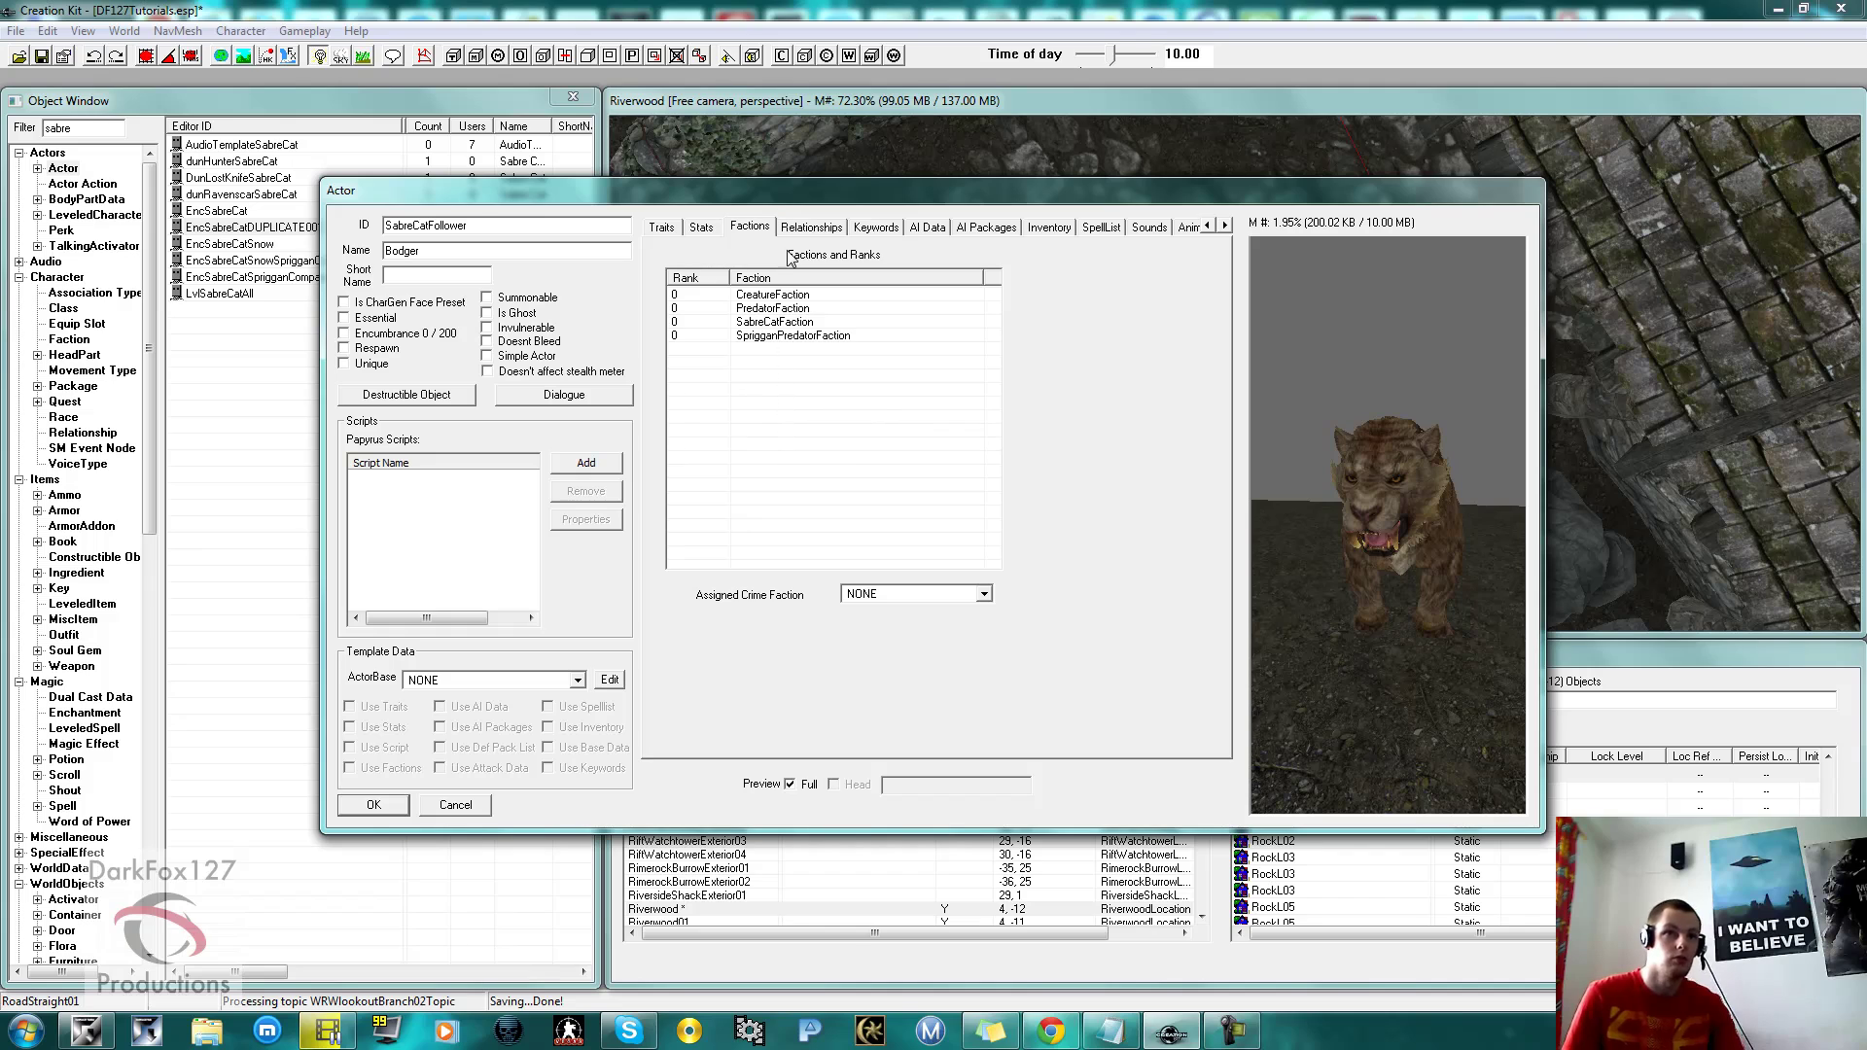
left_click(782, 335)
key("Delete")
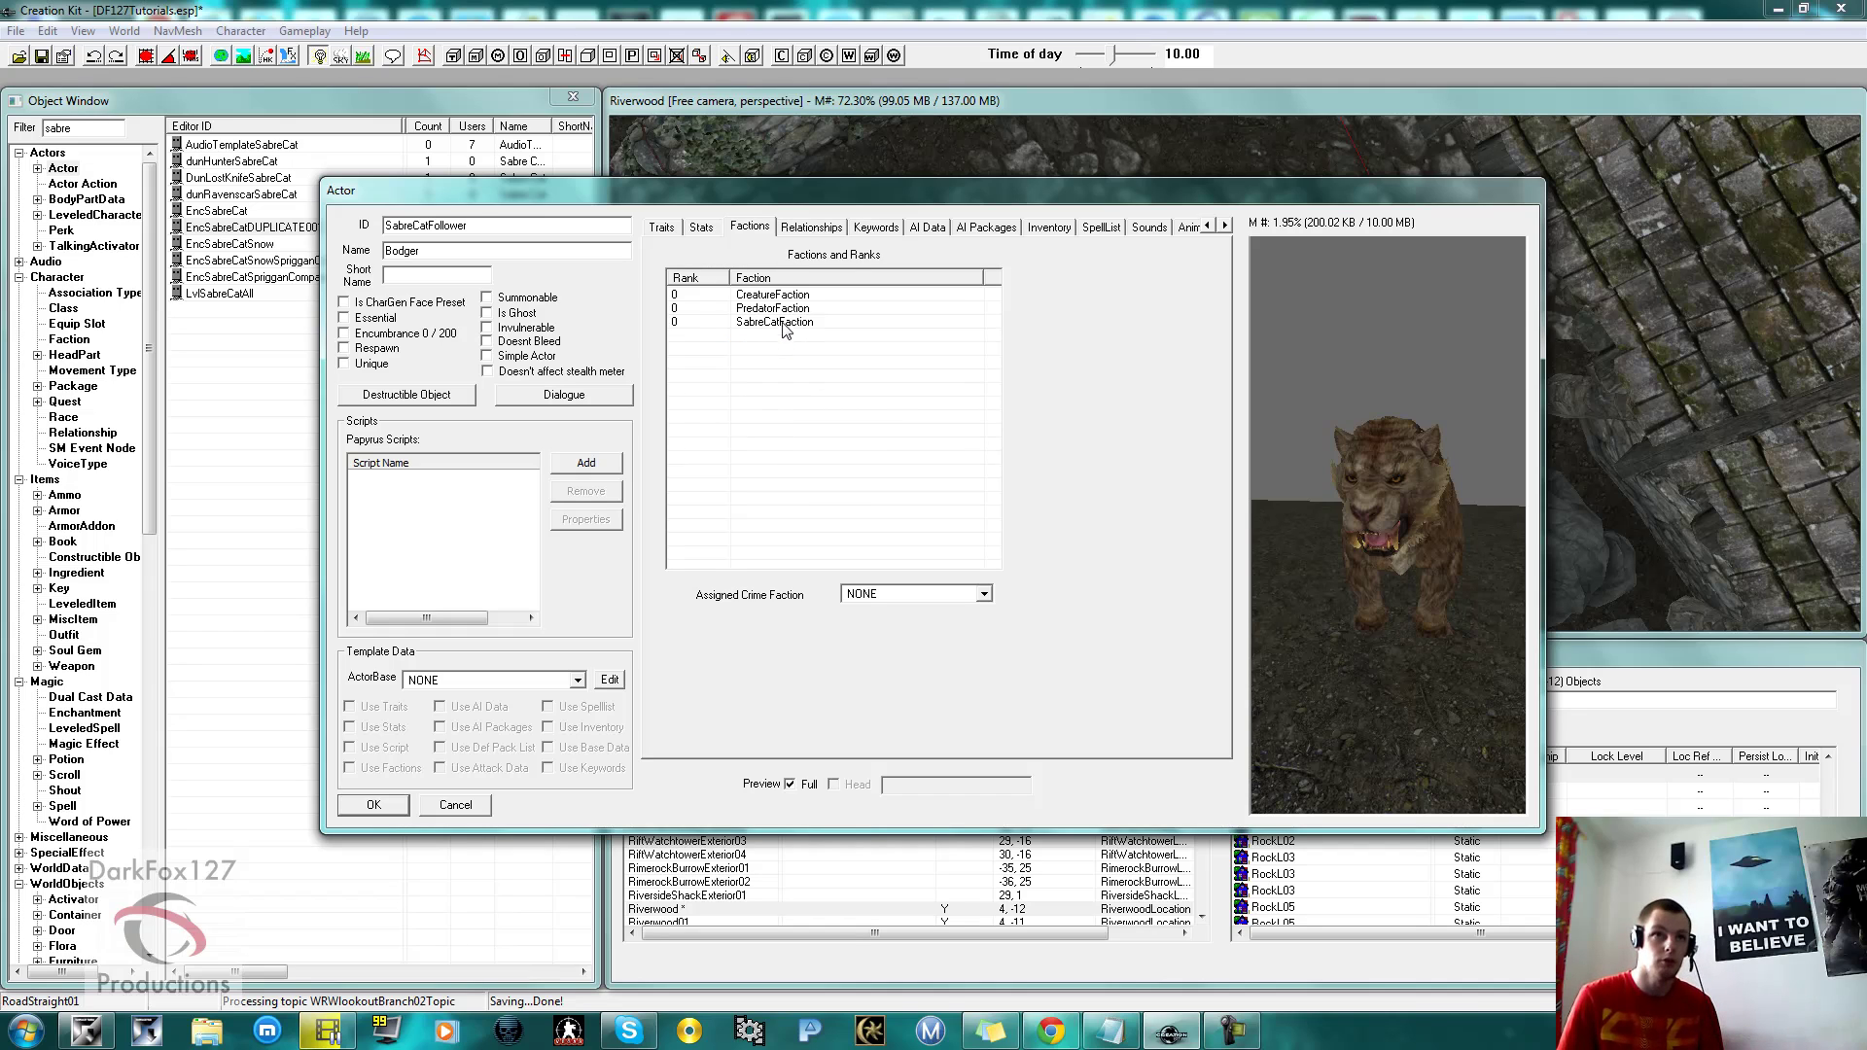
left_click(783, 308)
key("Delete")
left_click(781, 308)
key("Delete")
left_click(781, 294)
key("Delete")
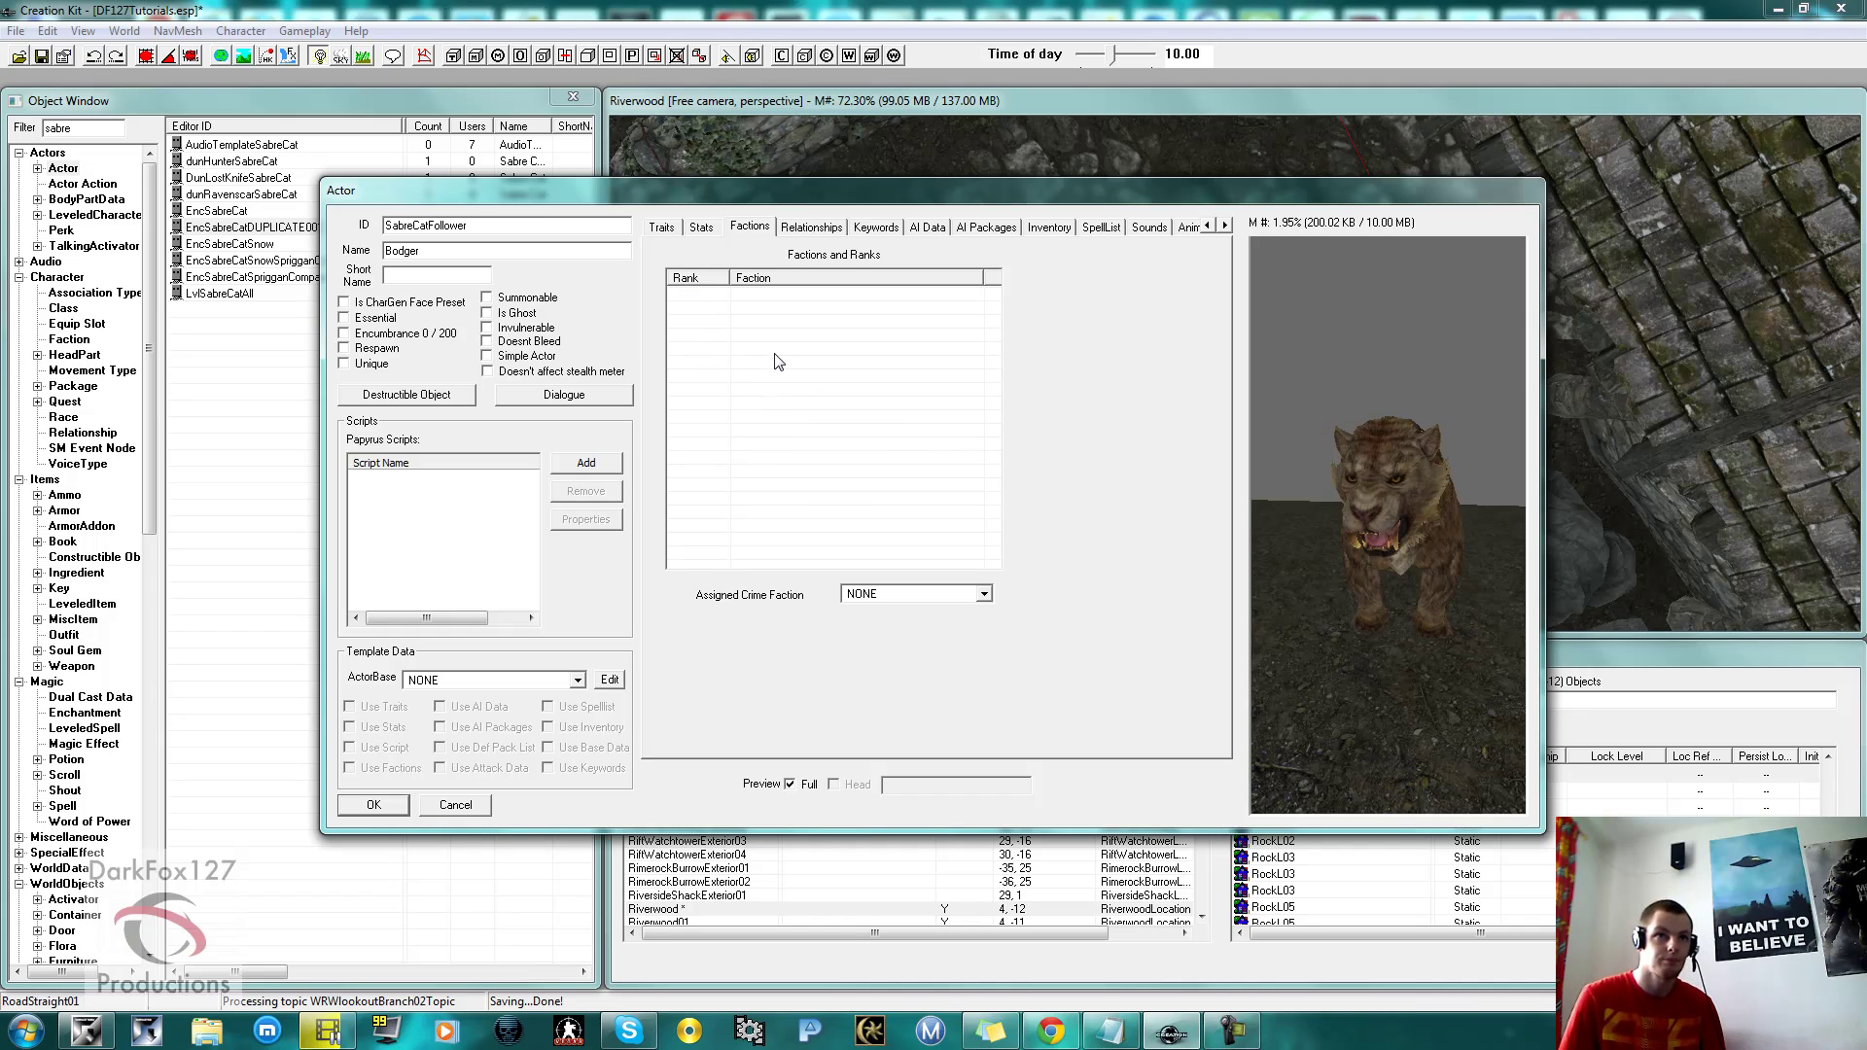
Add CurrentFollowerFaction to the actor's factions and set its rank to -1.
right_click(779, 356)
left_click(820, 367)
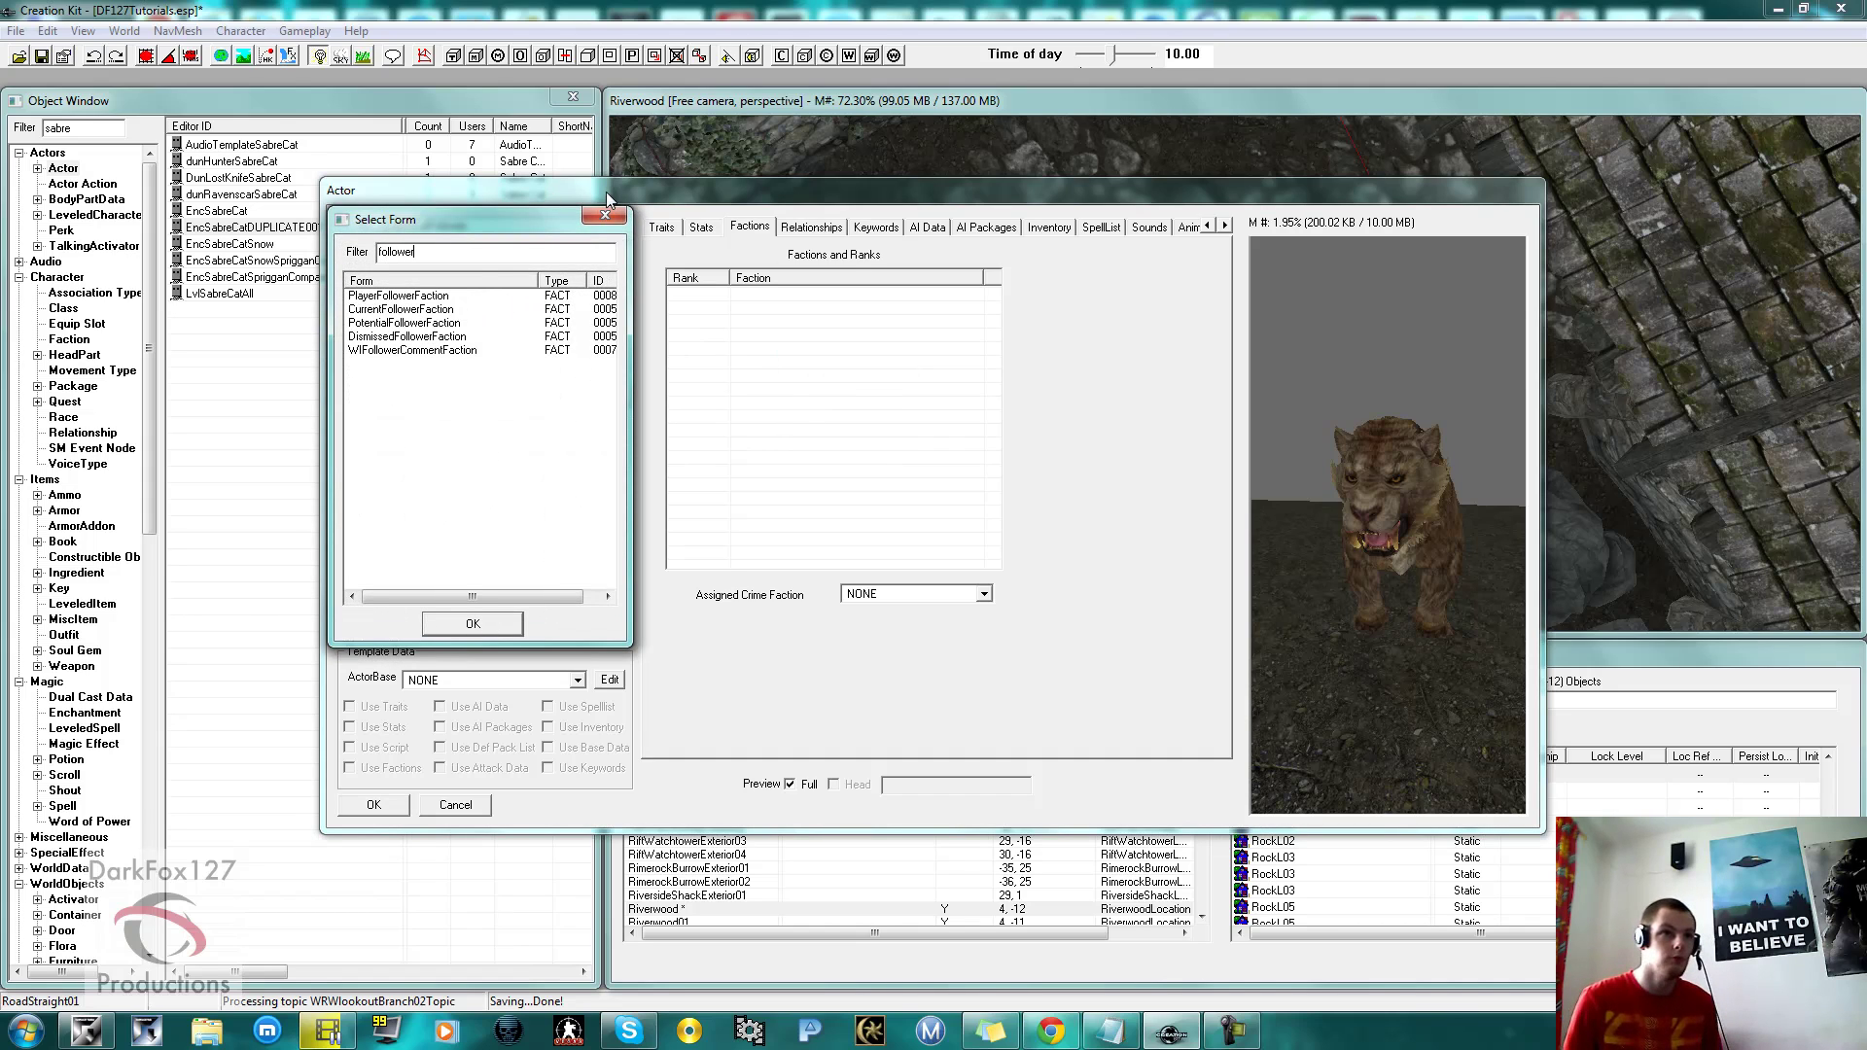
left_click(443, 310)
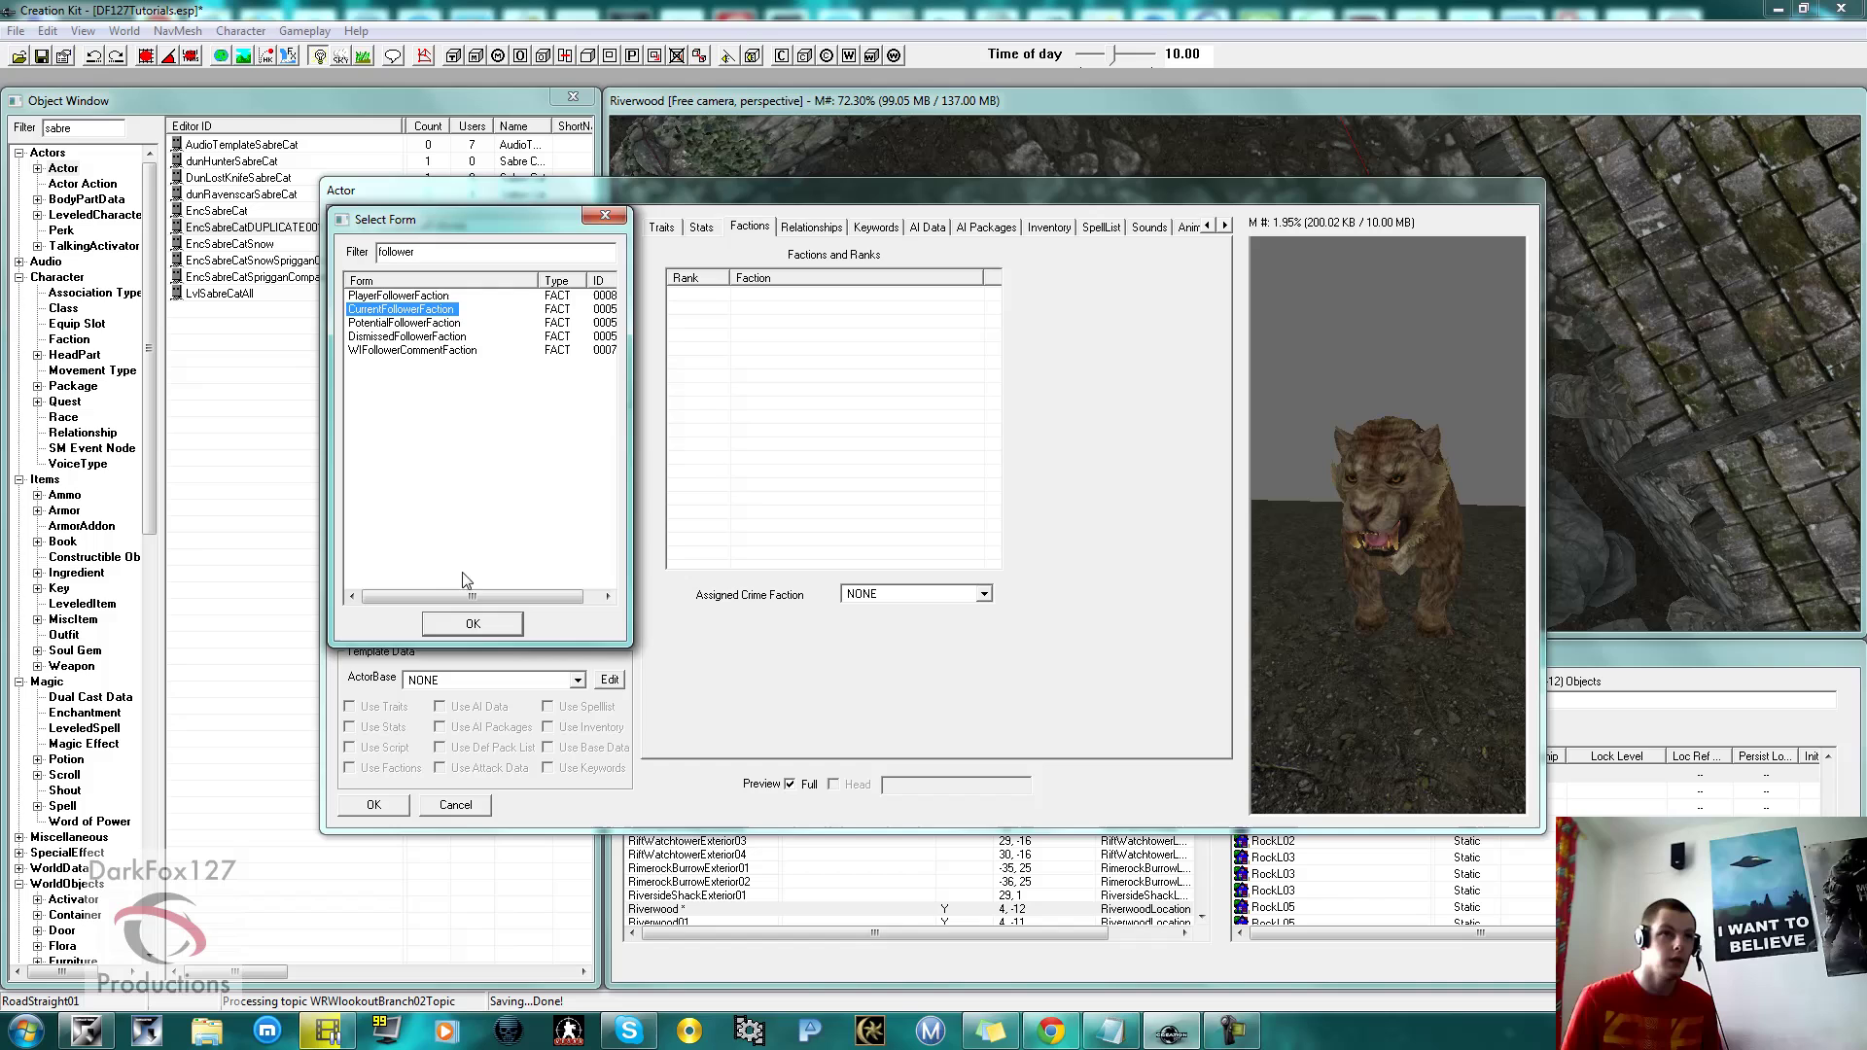
left_click(473, 623)
left_click(753, 297)
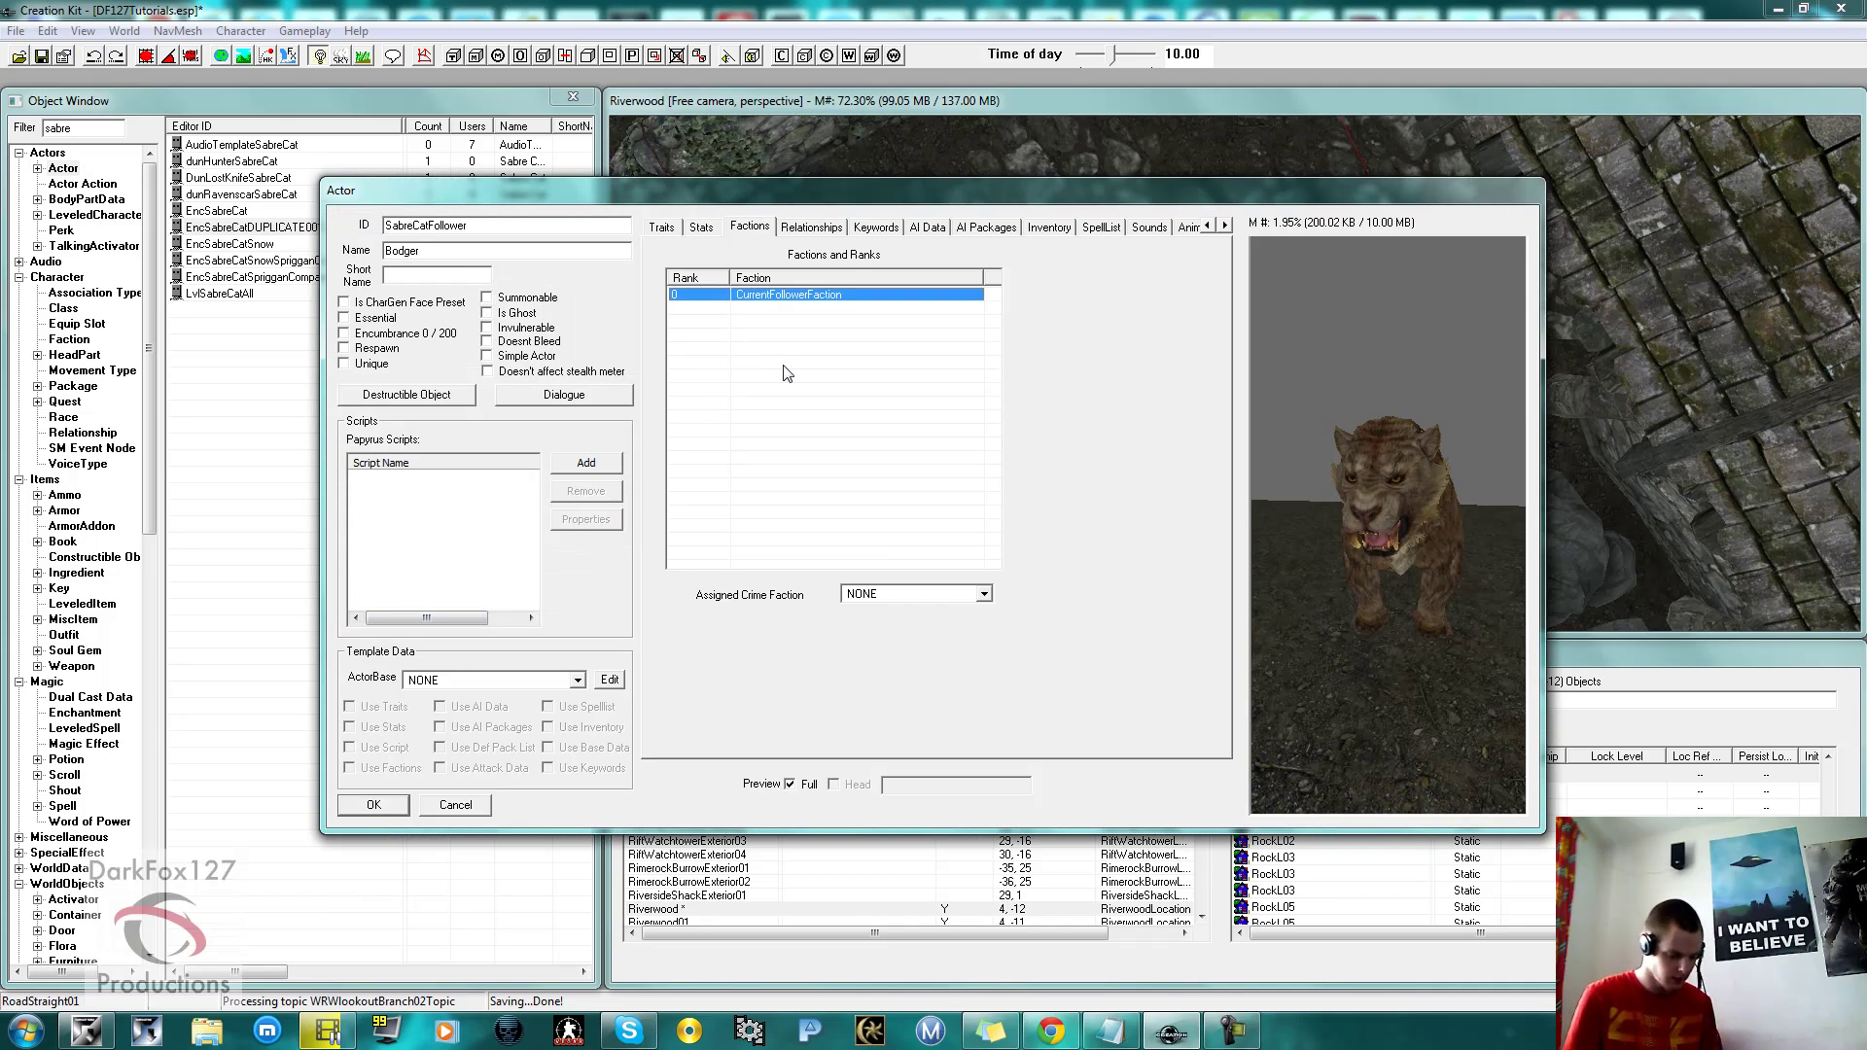
key("F2")
type("-1")
key("Return")
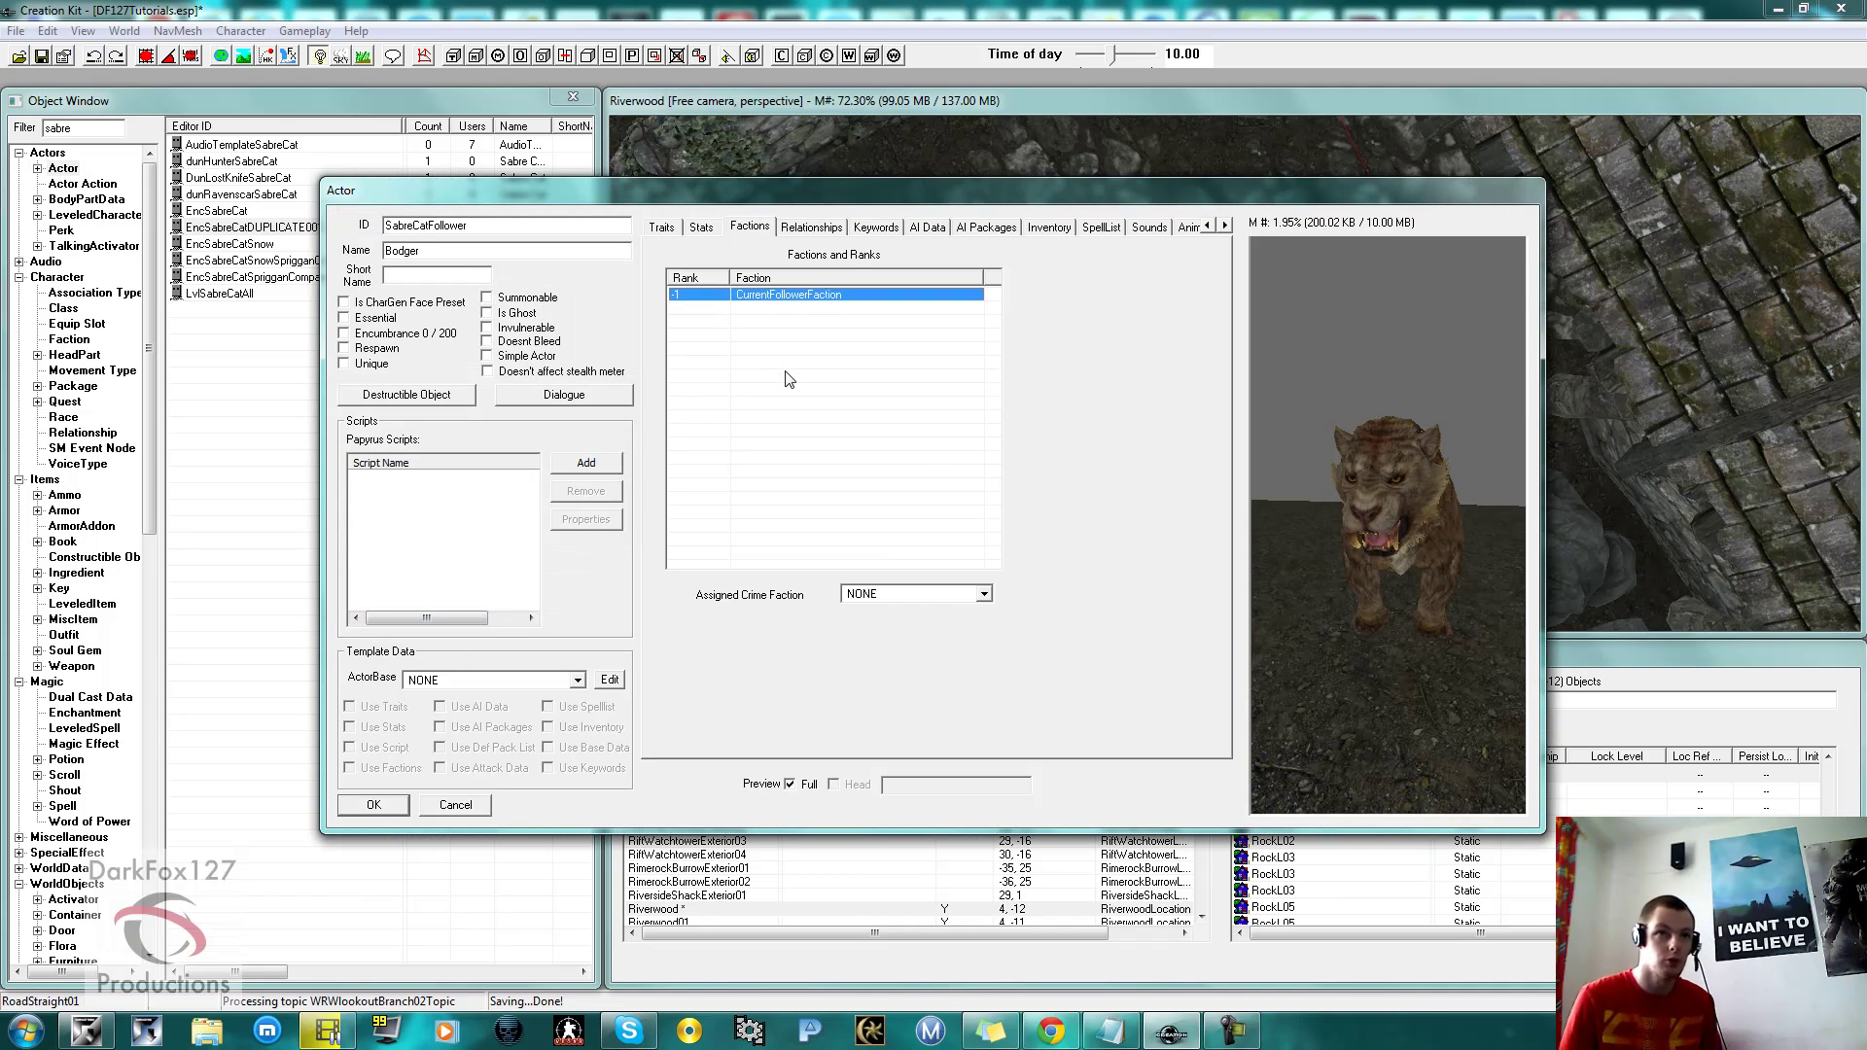
Add PlayerPotentialAnimalFaction to the actor's factions.
right_click(788, 375)
left_click(817, 381)
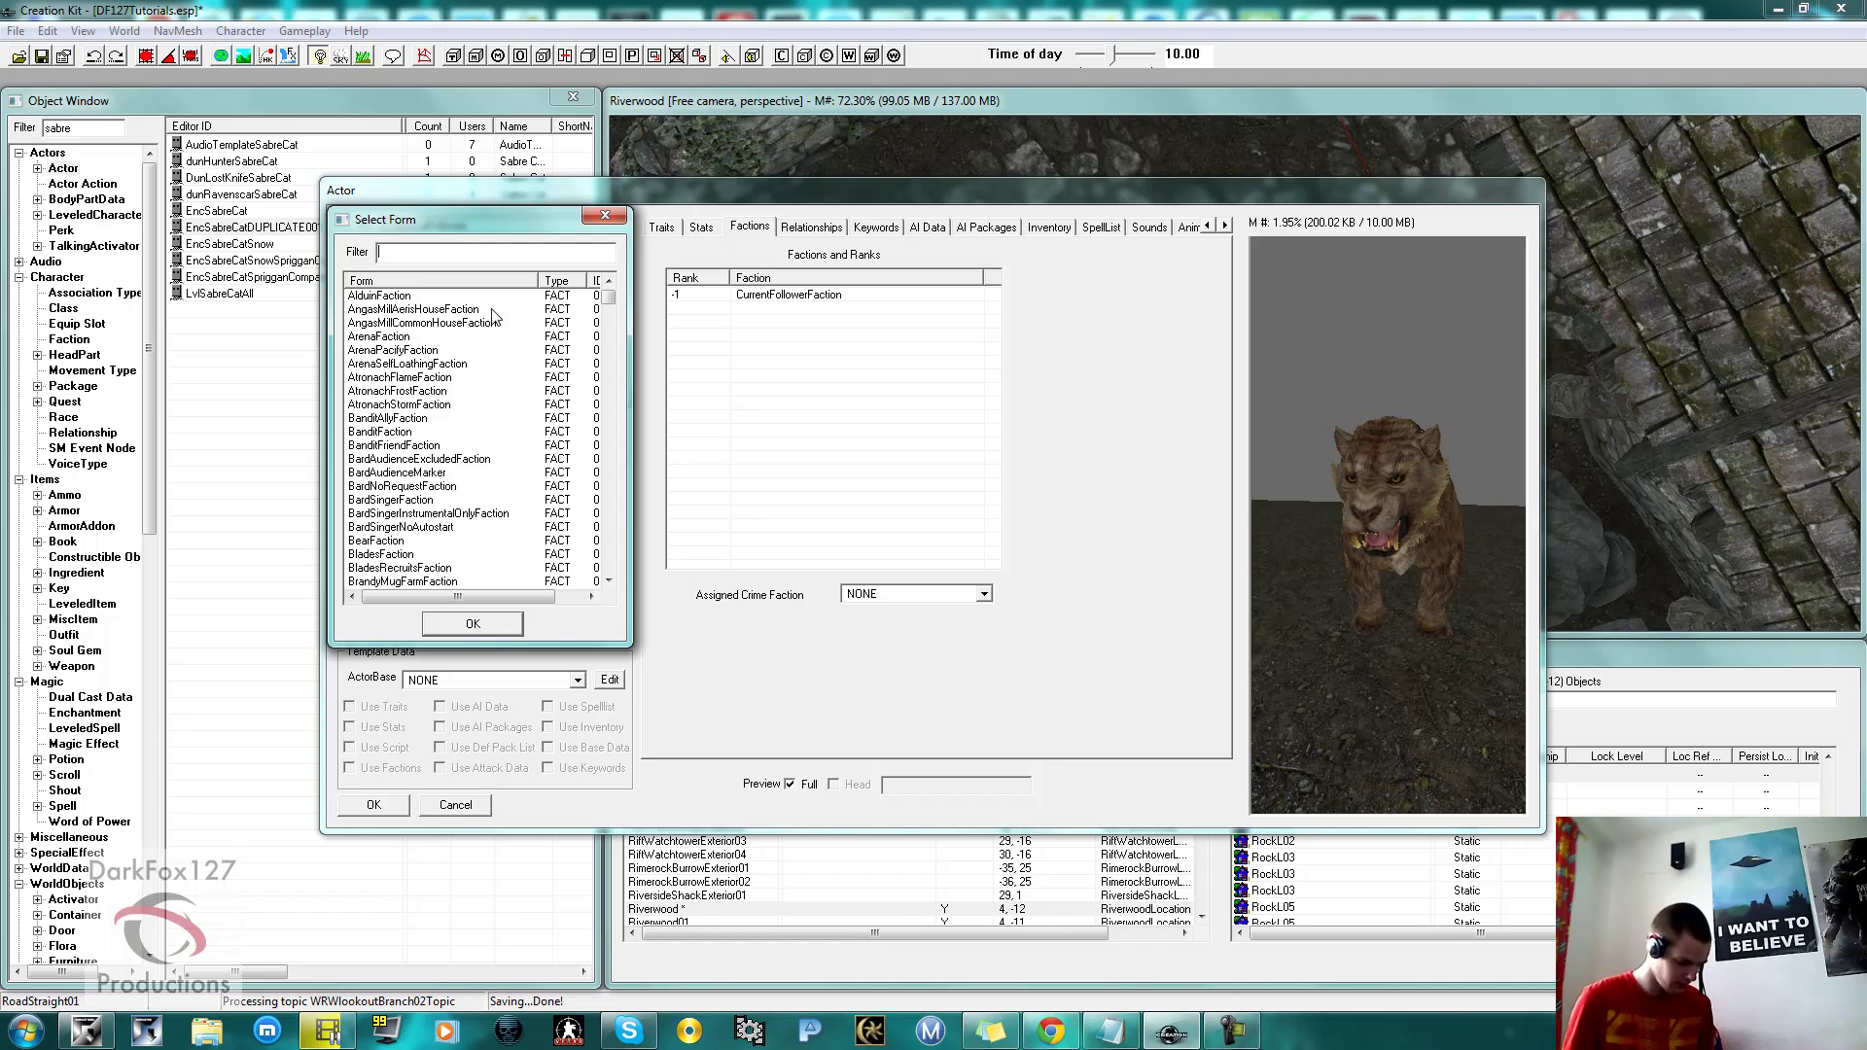
type("animal")
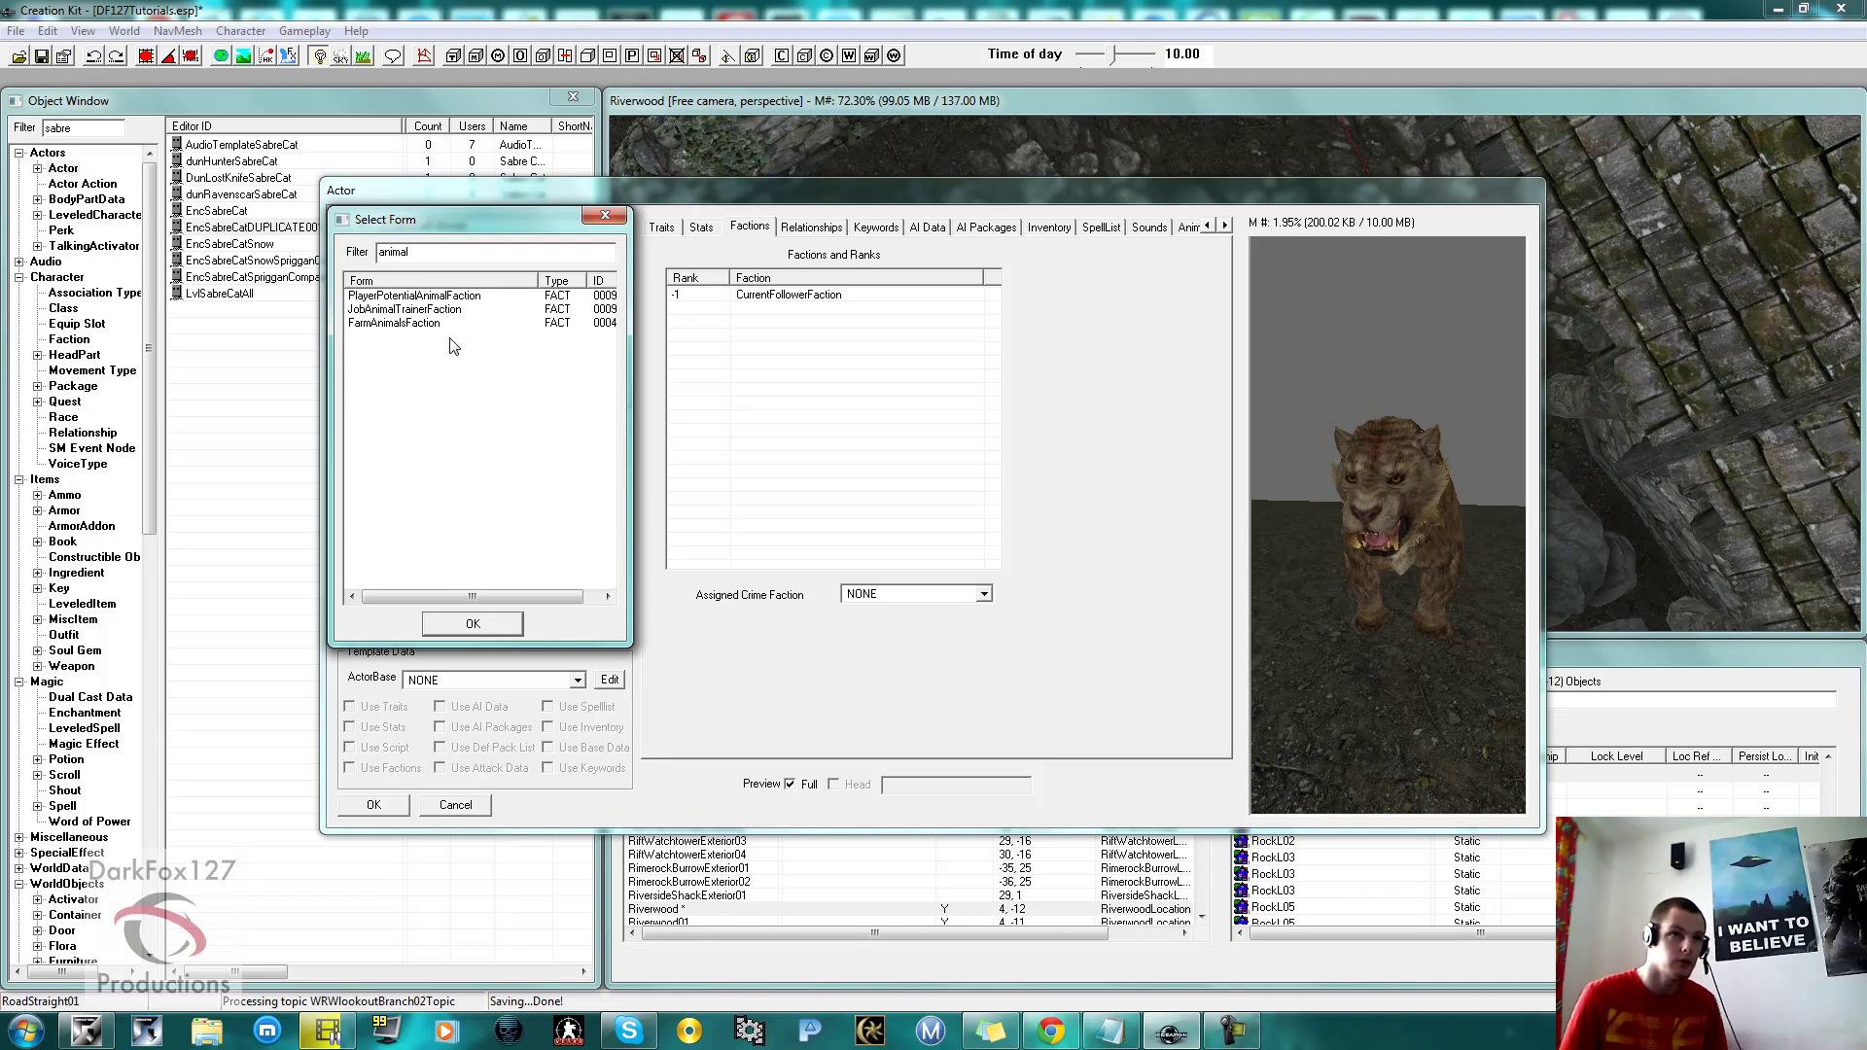
left_click(393, 298)
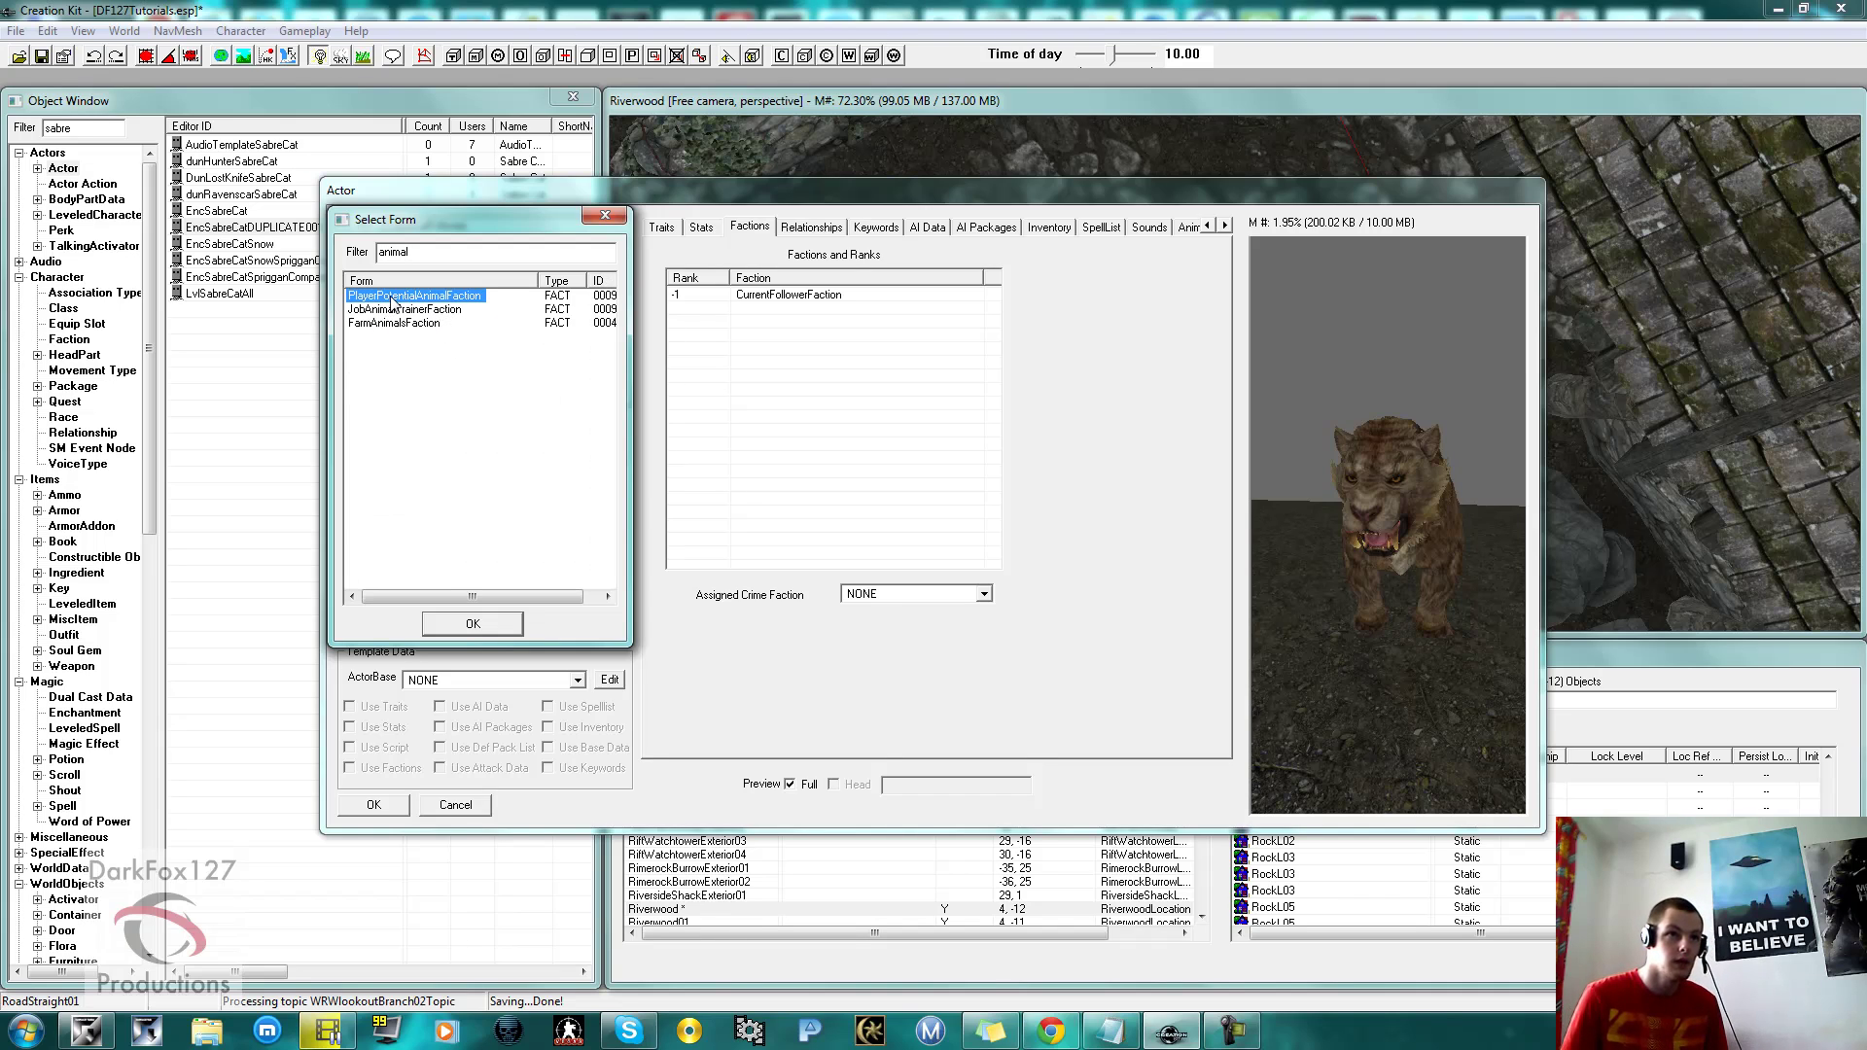
left_click(462, 626)
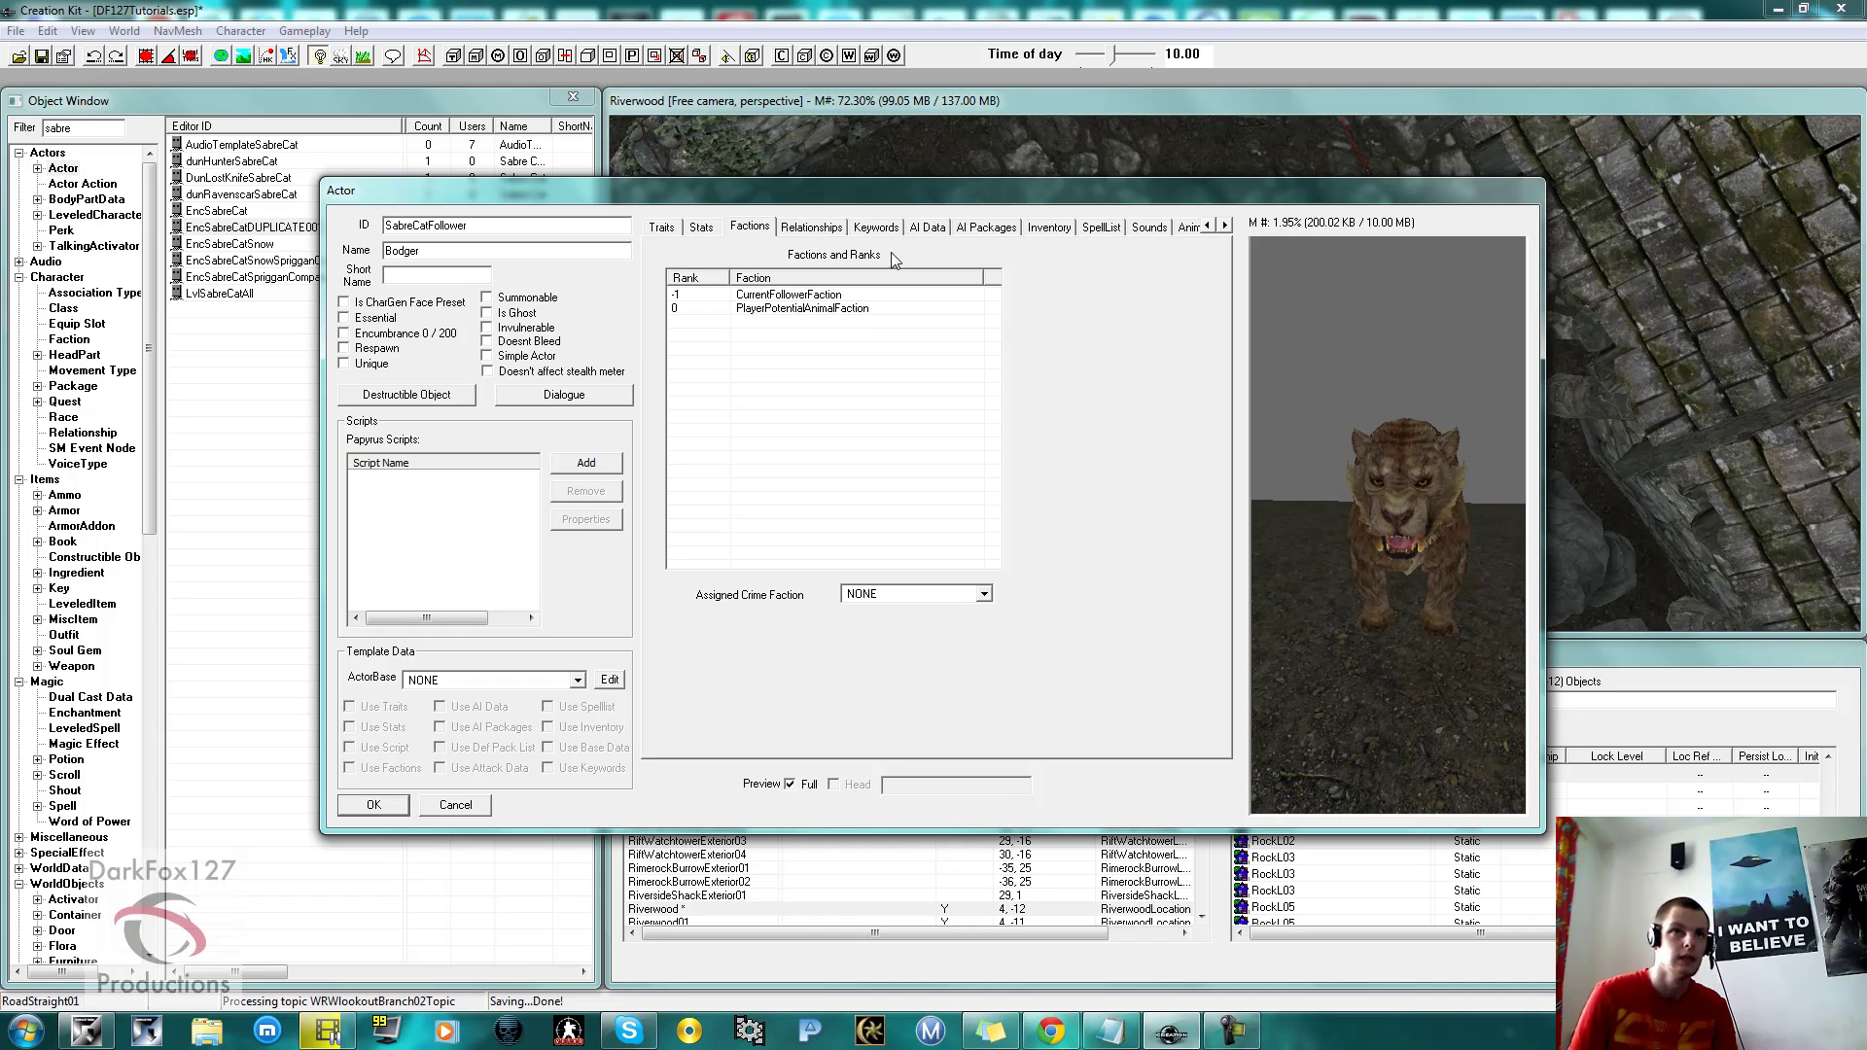
Set the actor's Aggression to Aggressive and its Mood to Happy in the AI attributes.
left_click(810, 228)
left_click(880, 232)
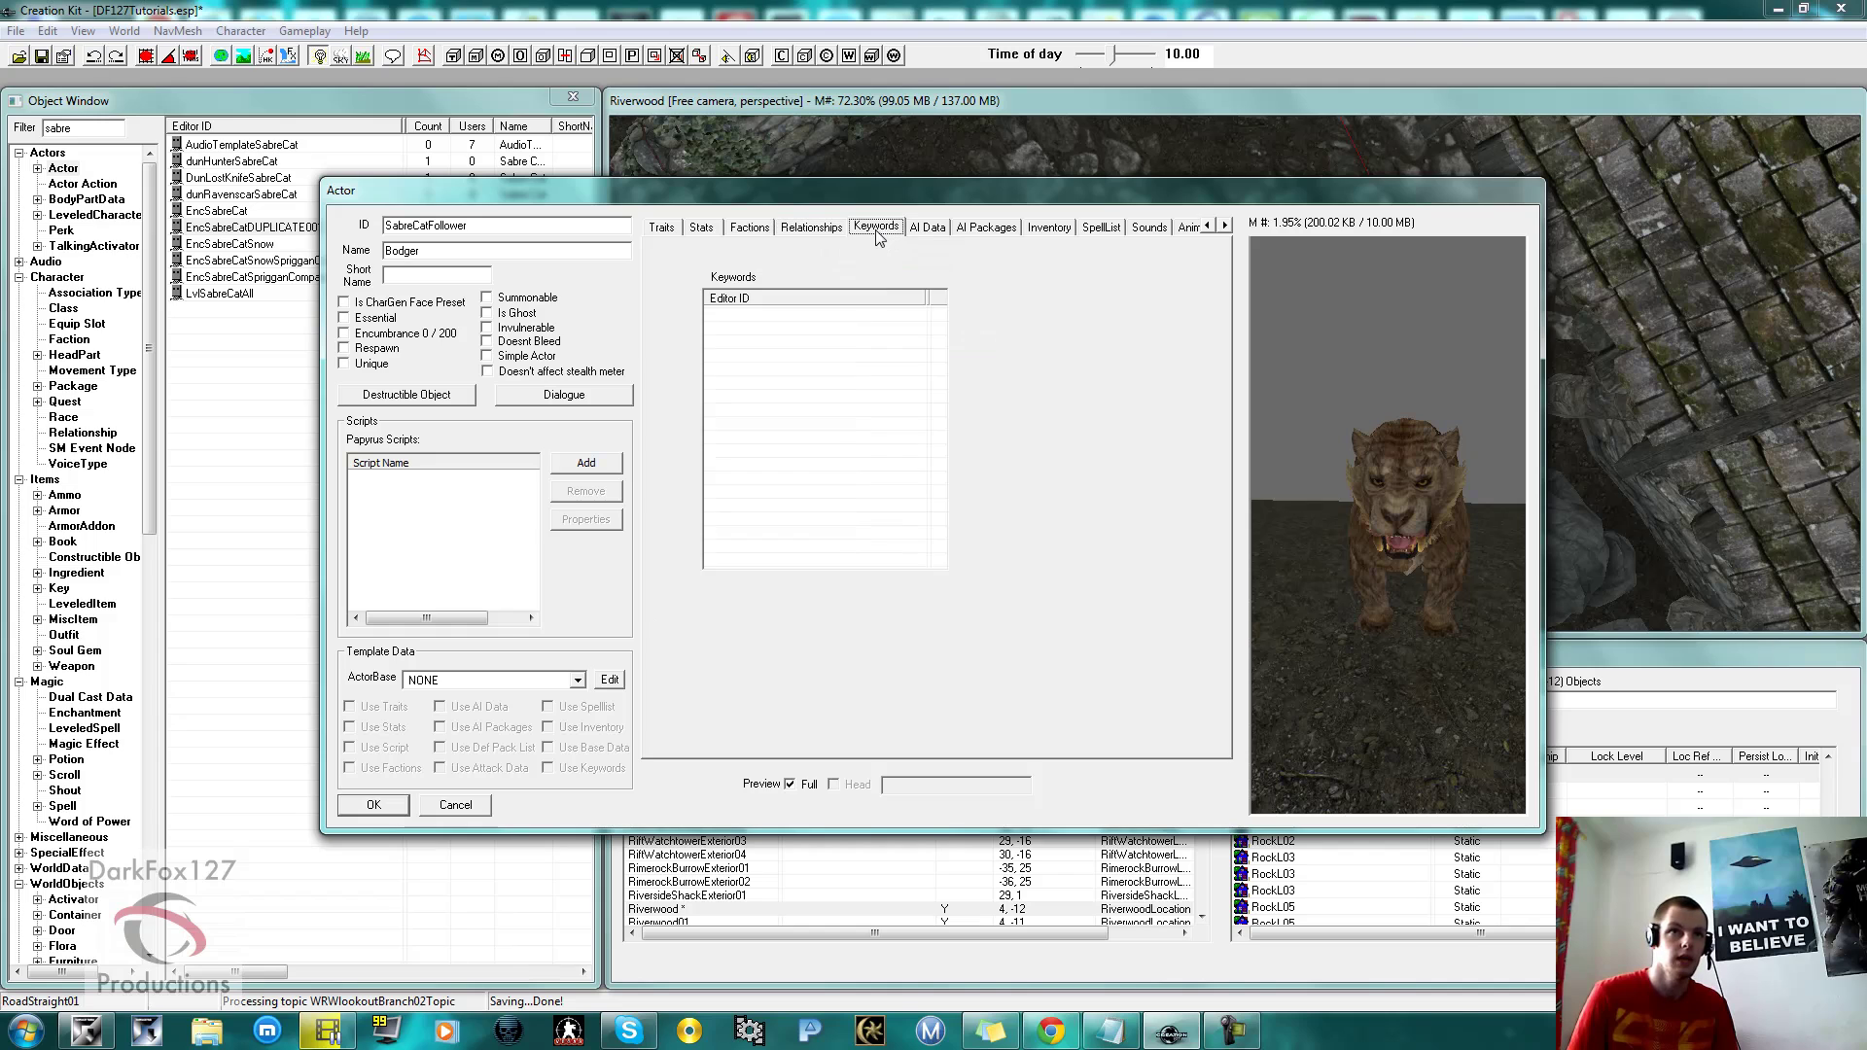
left_click(926, 229)
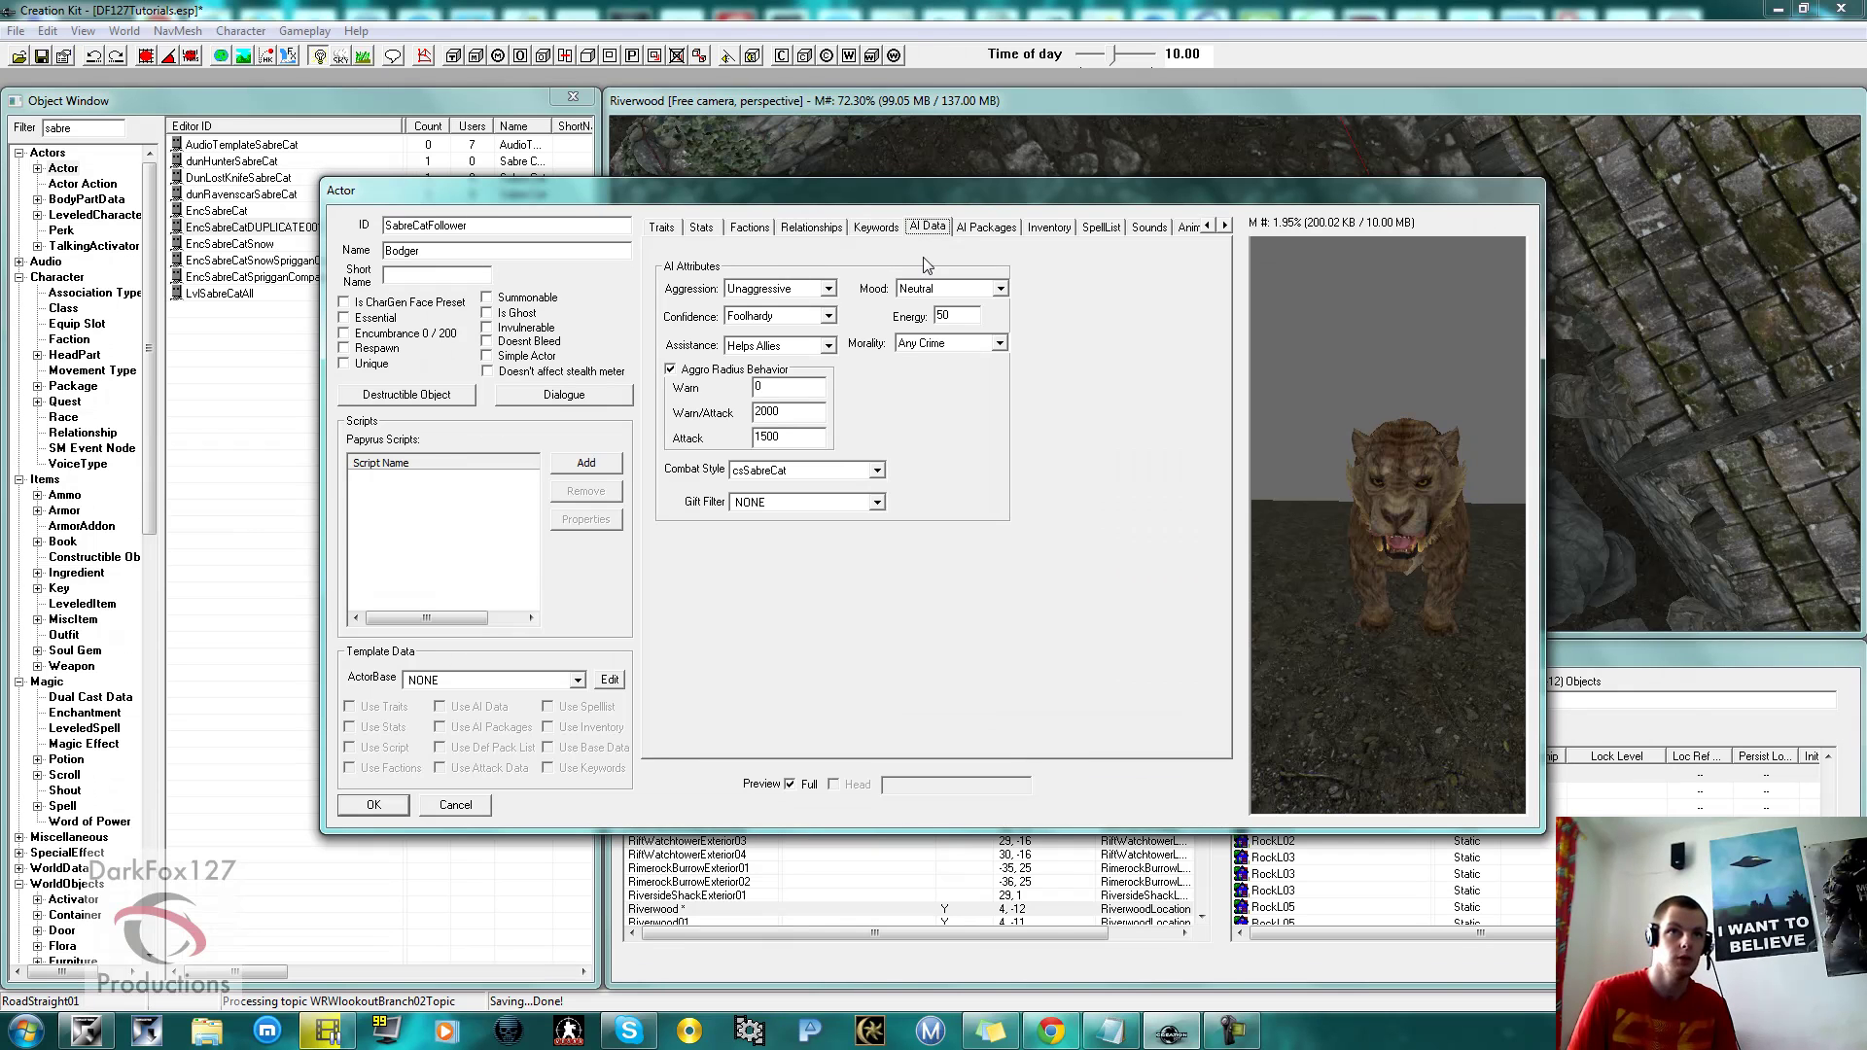
left_click(791, 291)
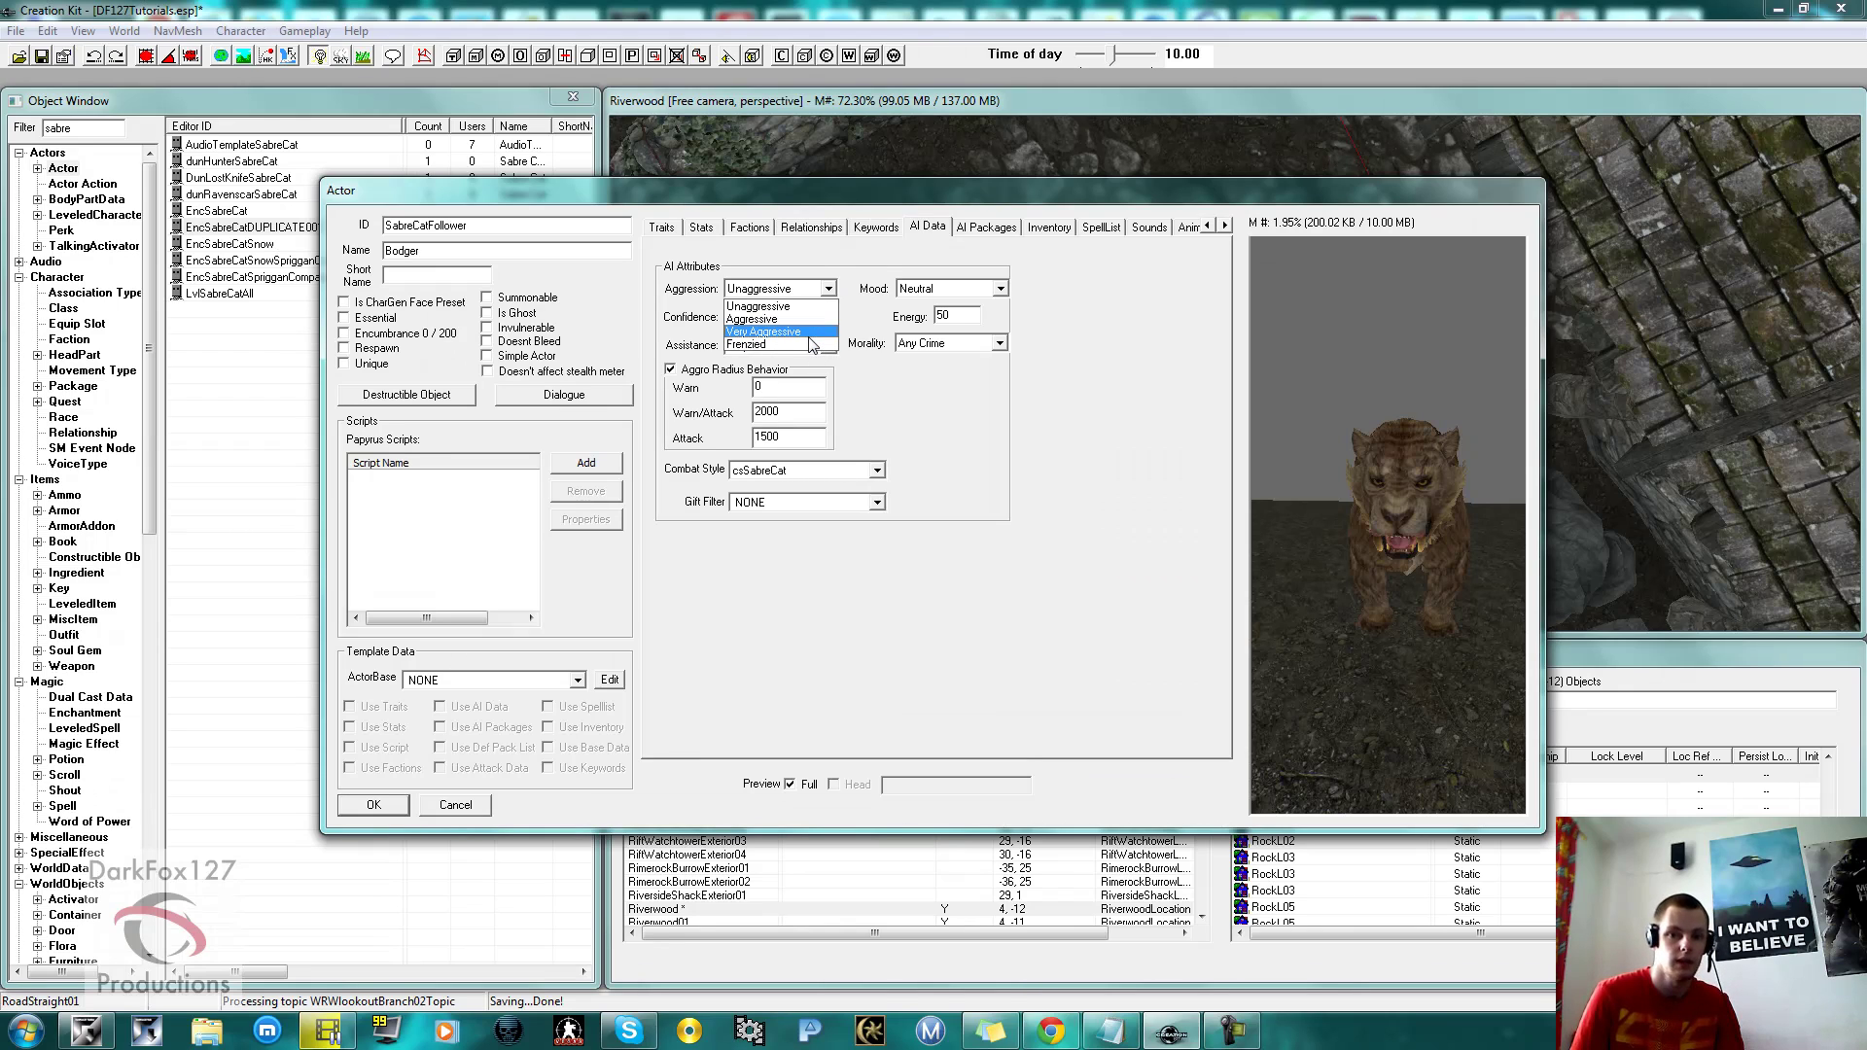
left_click(807, 319)
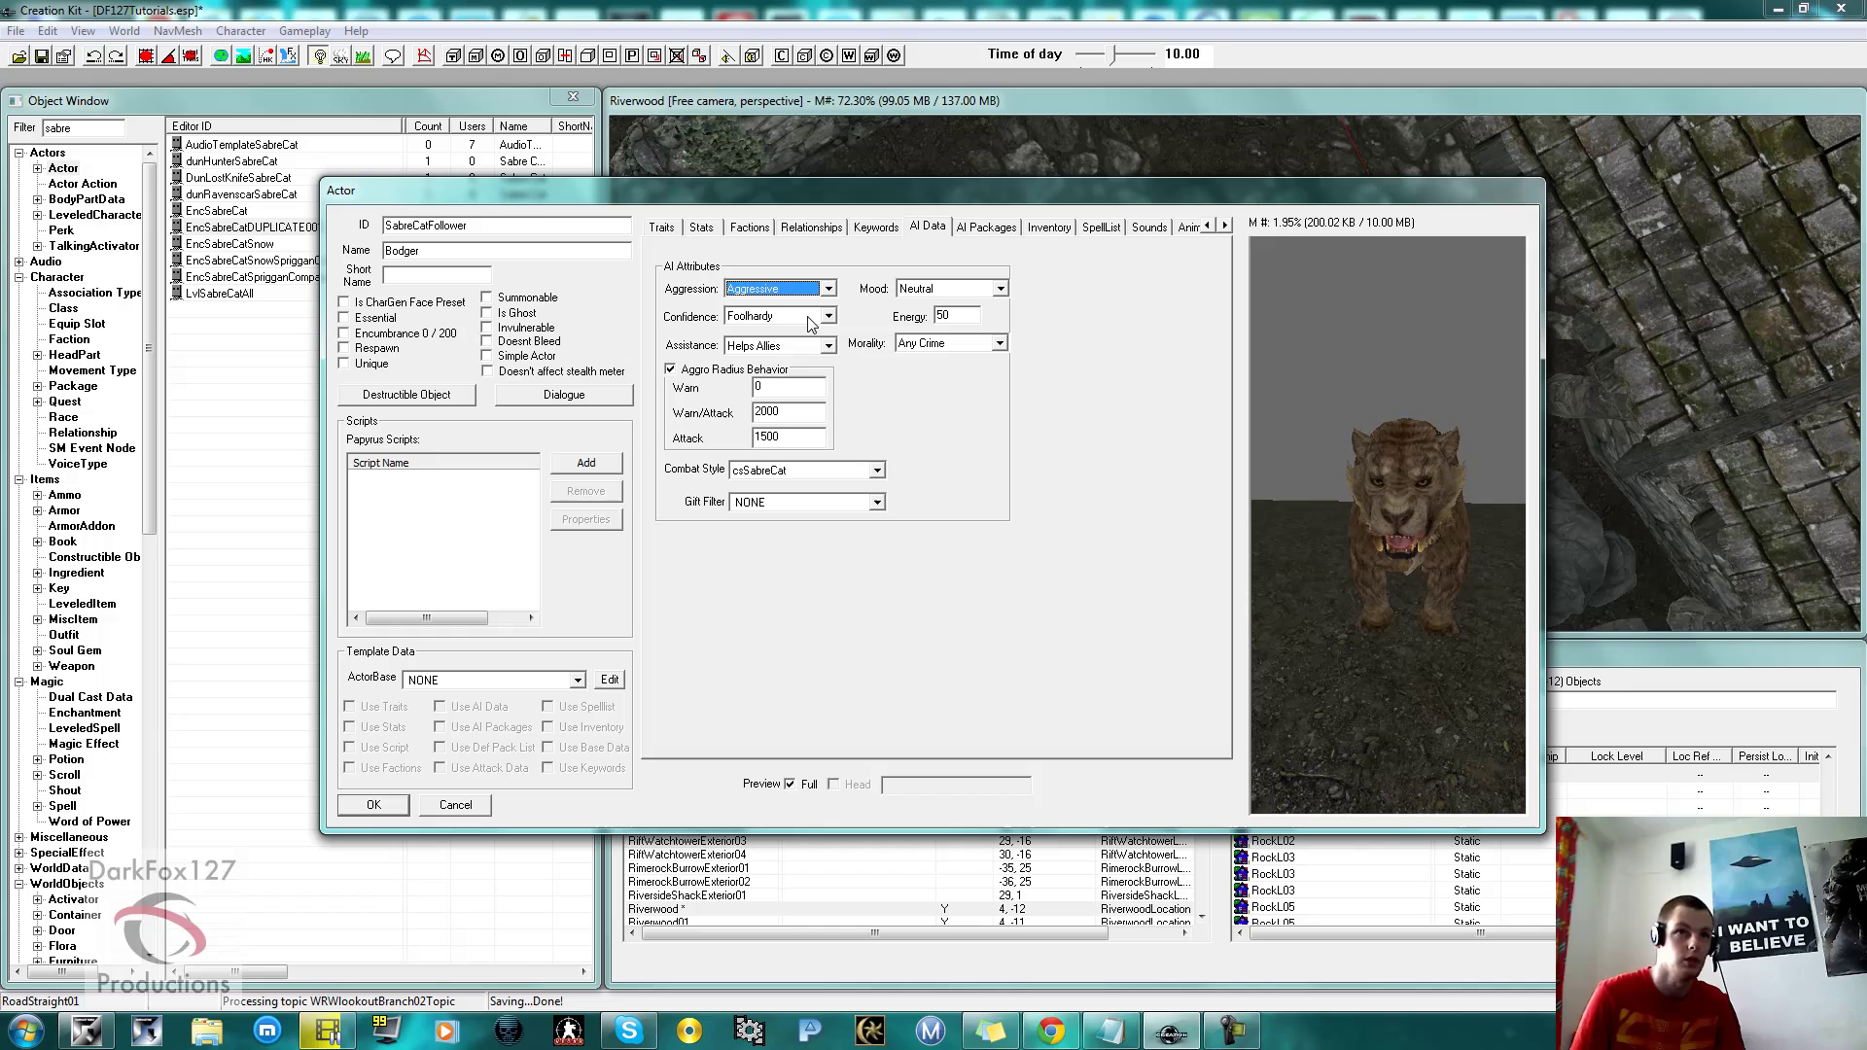
left_click(941, 290)
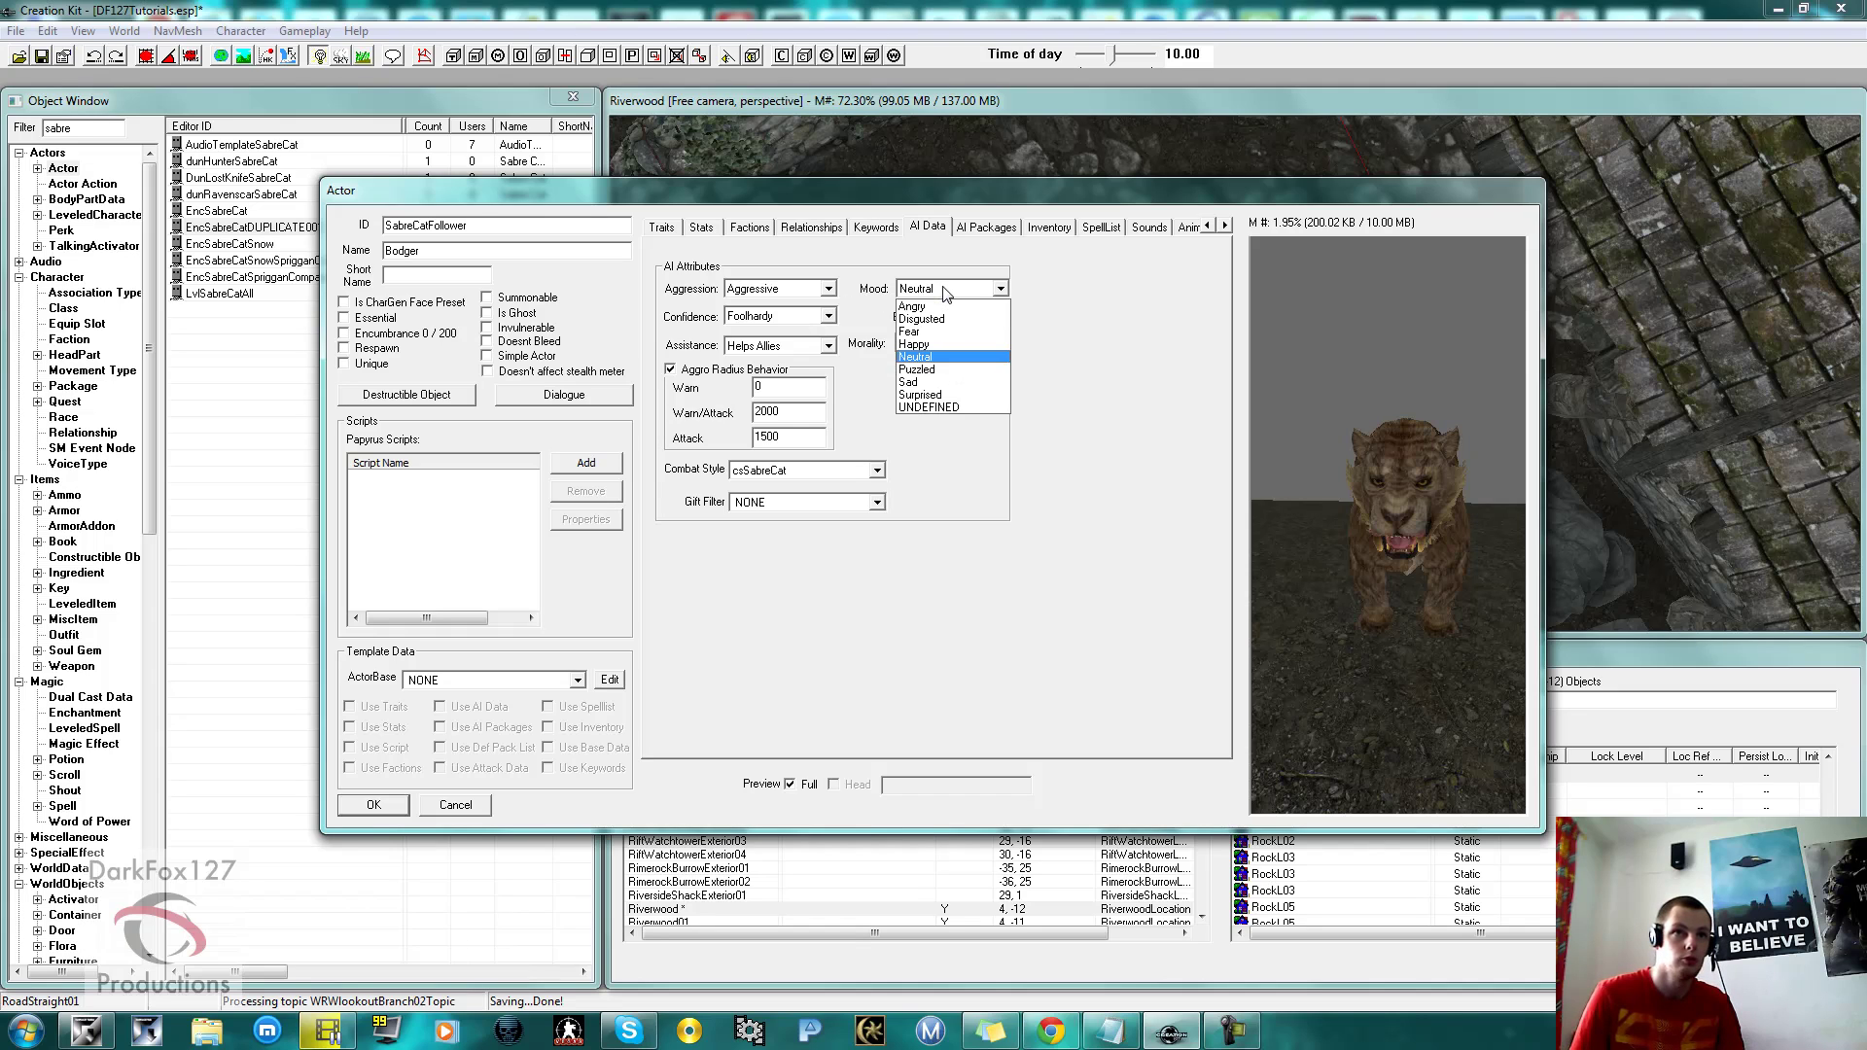
left_click(930, 345)
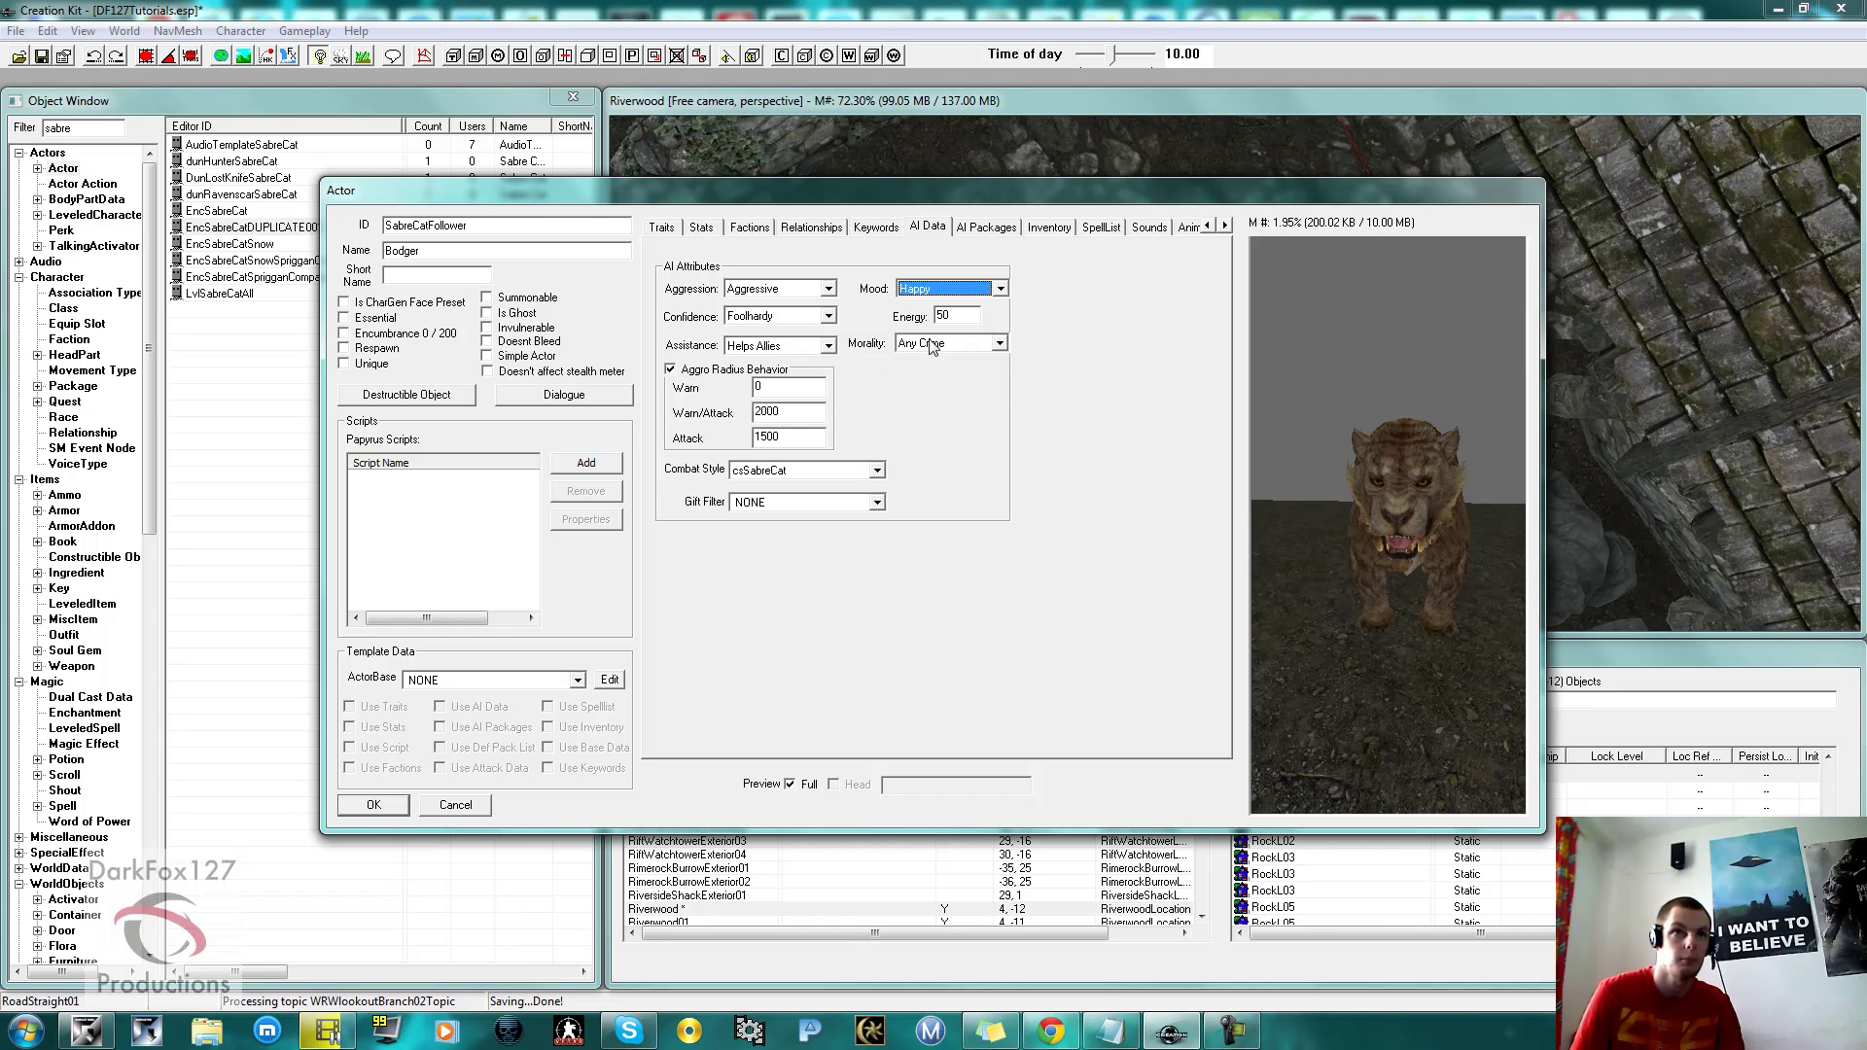
Keep the actor's Confidence at Foolhardy and set its Assistance to Helps Friends and Allies.
left_click(774, 323)
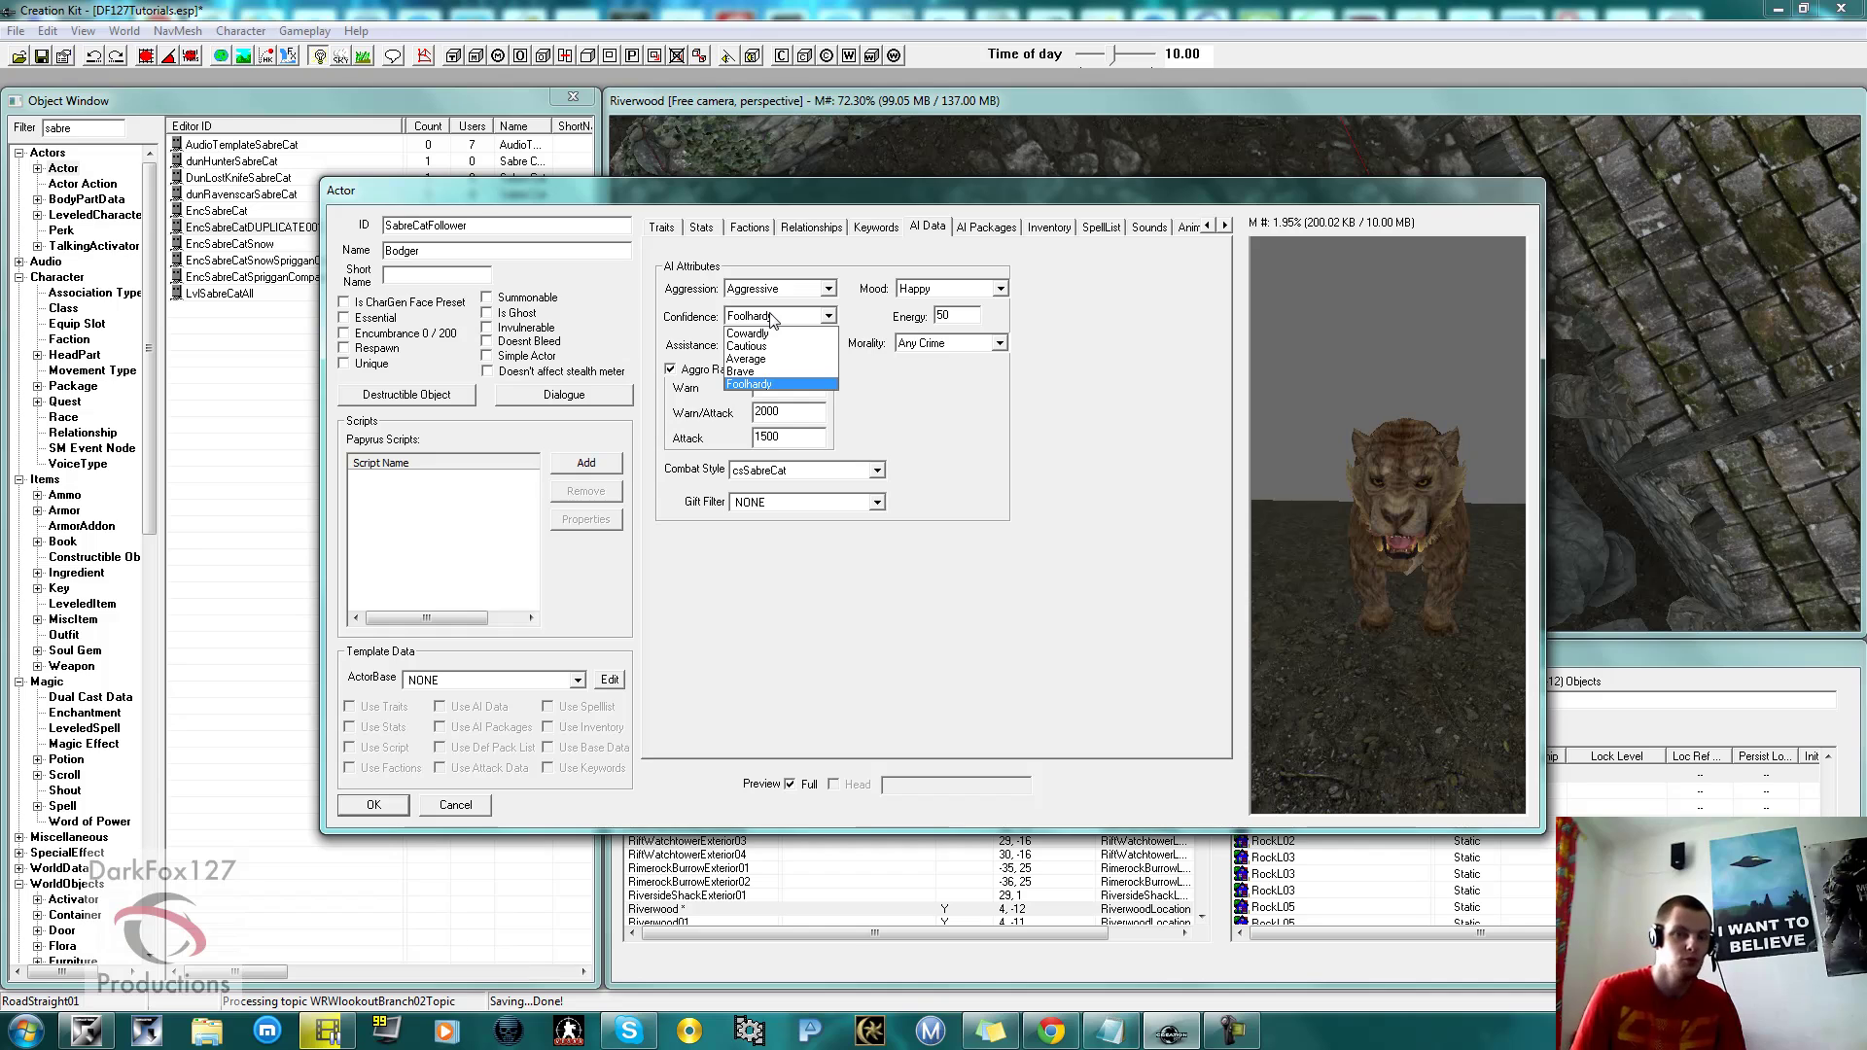
left_click(774, 385)
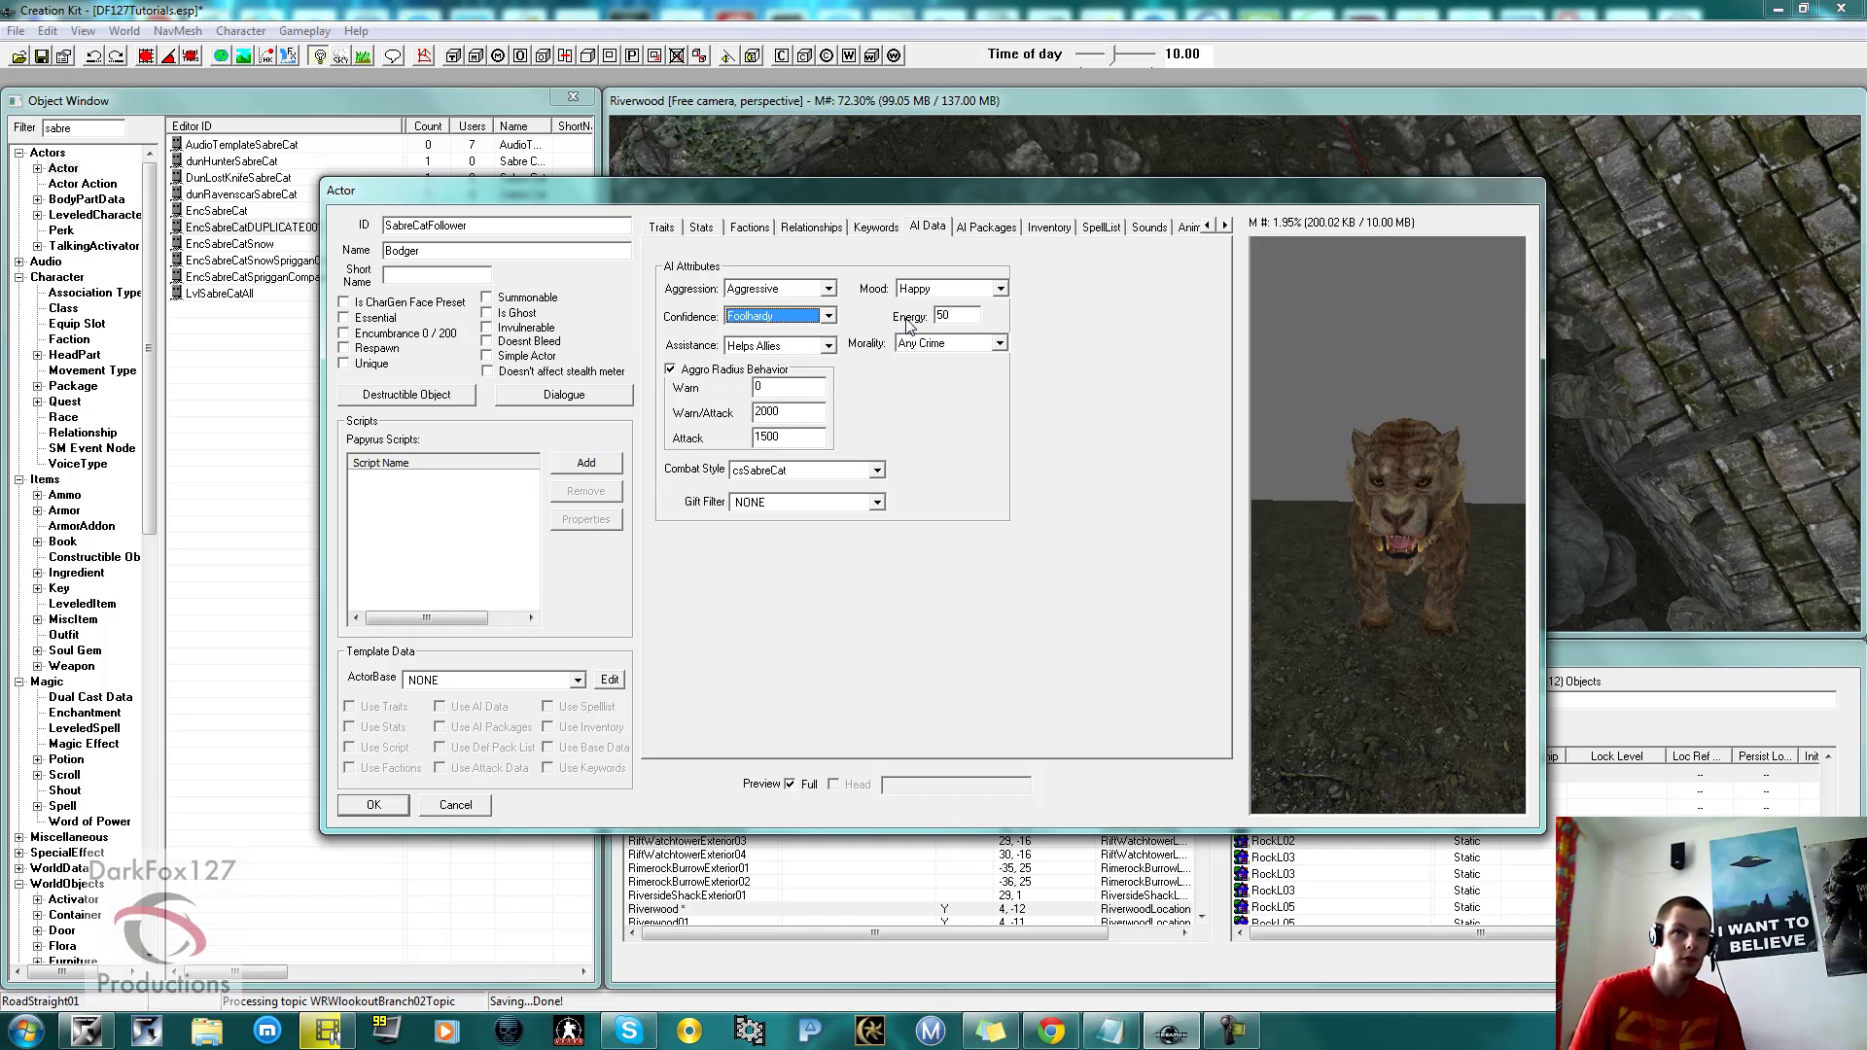
left_click(951, 316)
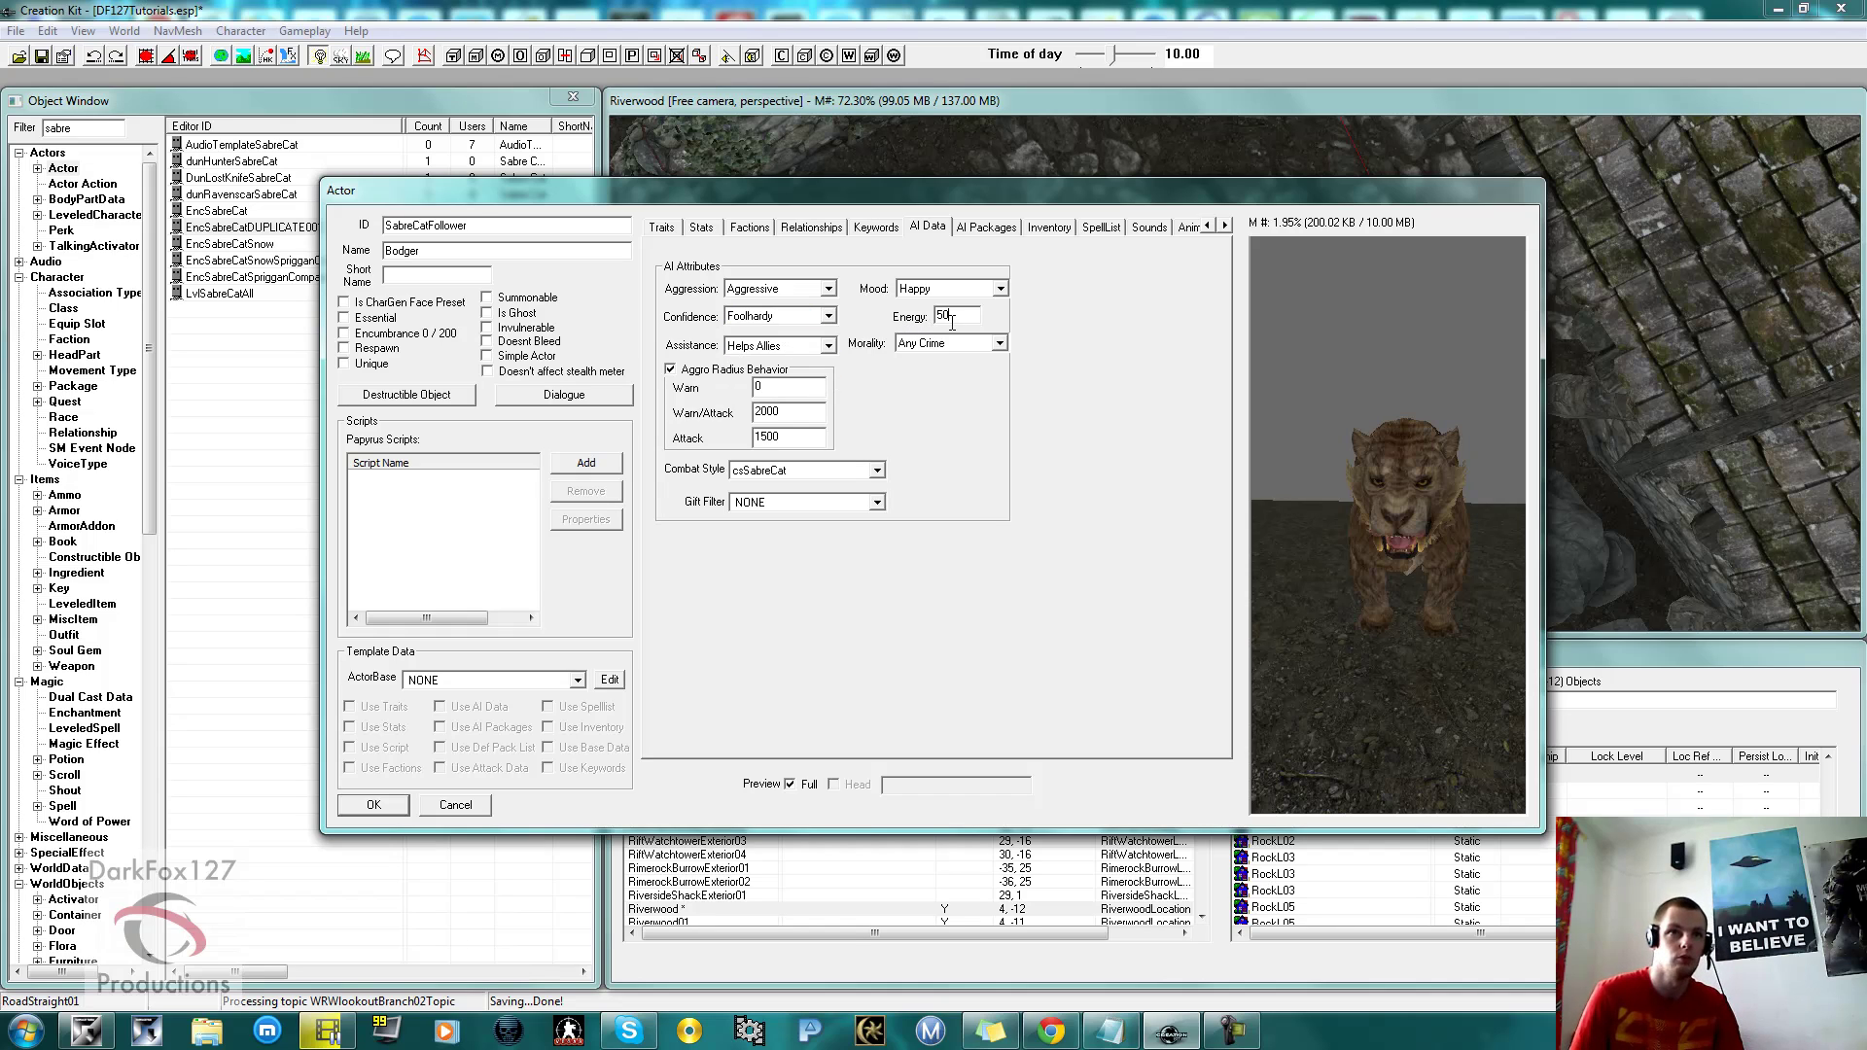
left_click(784, 346)
left_click(779, 390)
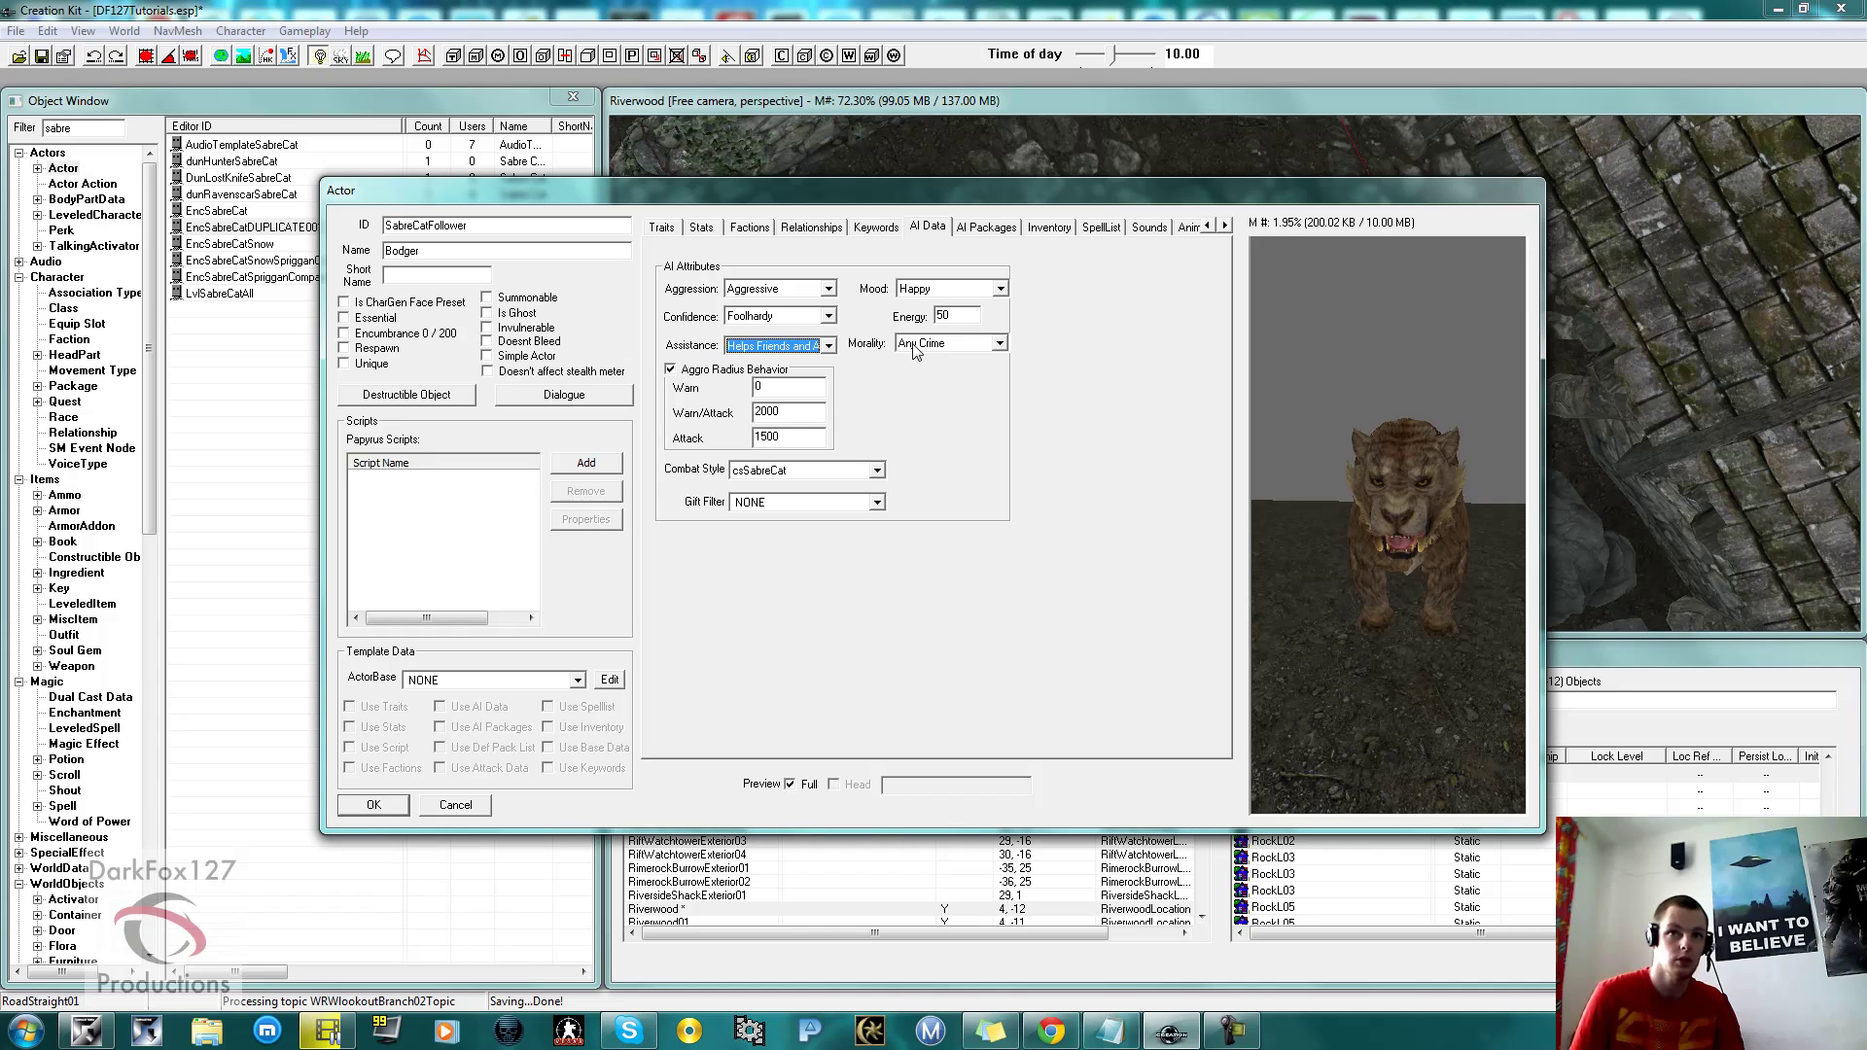
Turn off the actor's Aggro Radius Behavior and keep csSabreCat as its Combat Style.
left_click(716, 369)
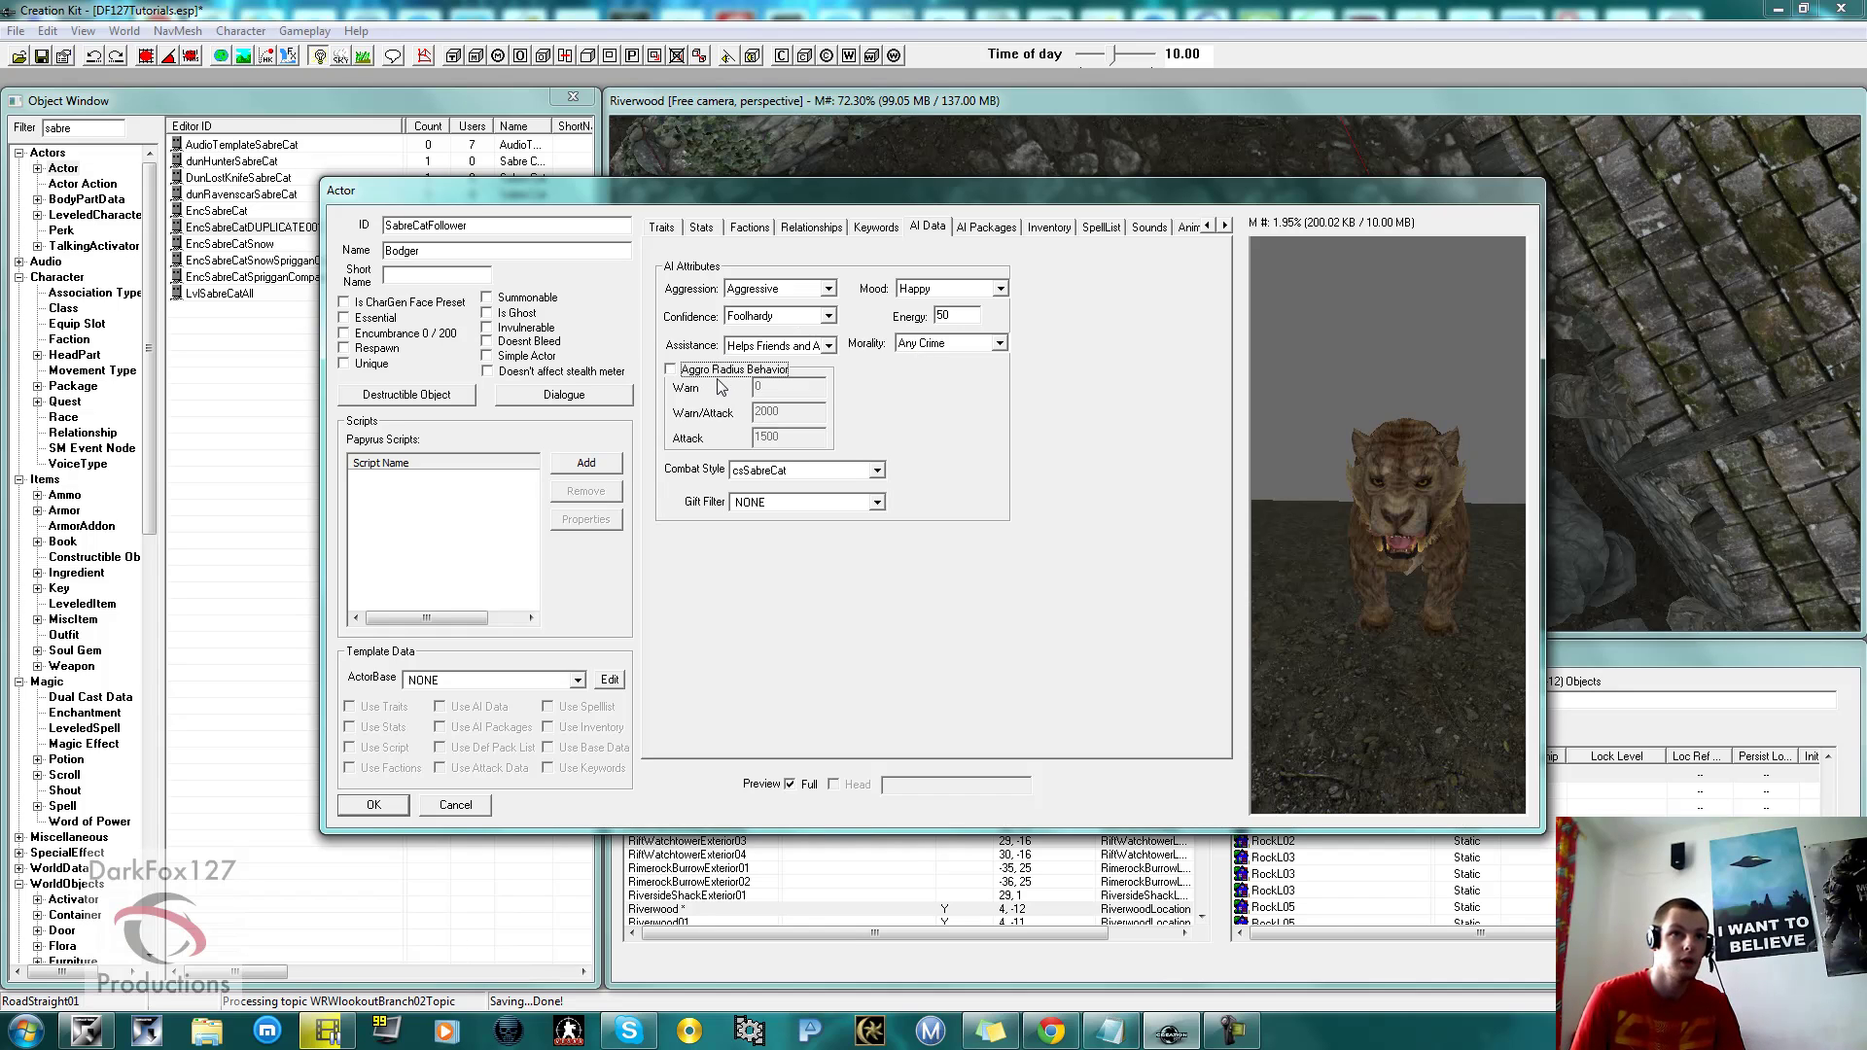
left_click(825, 470)
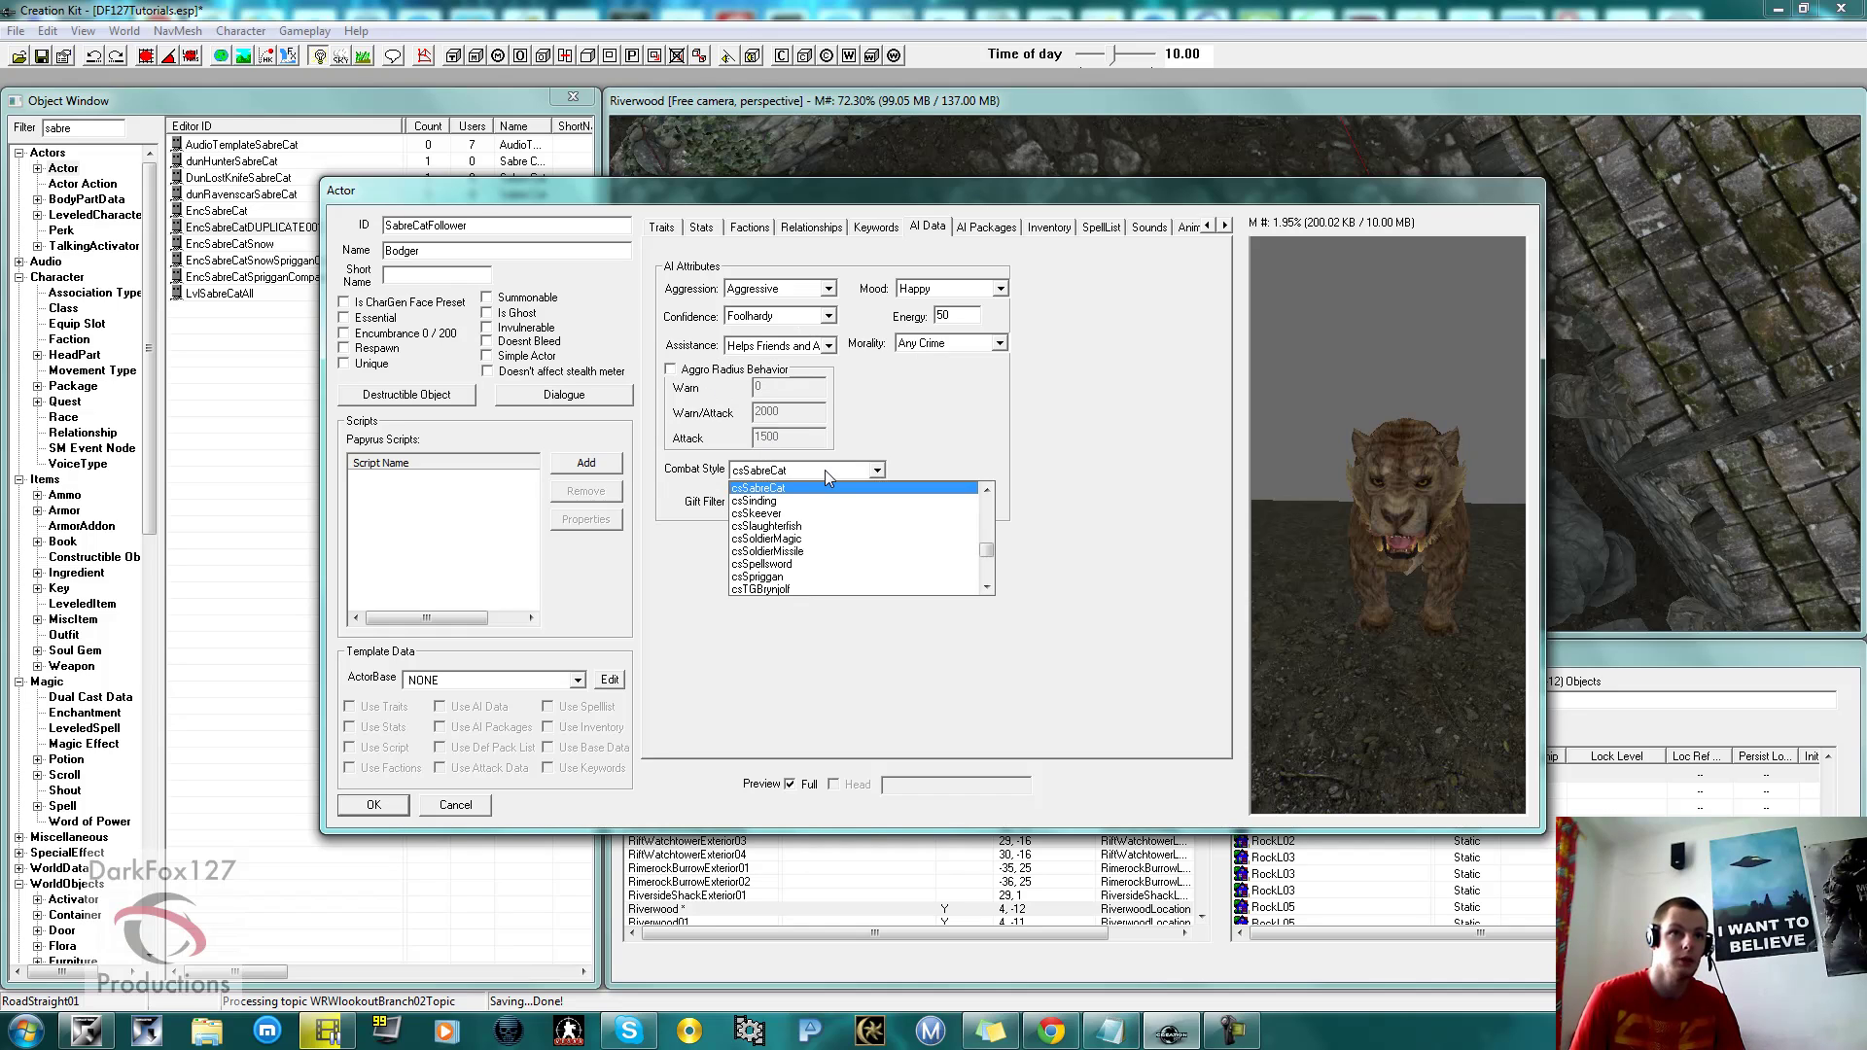
left_click(821, 491)
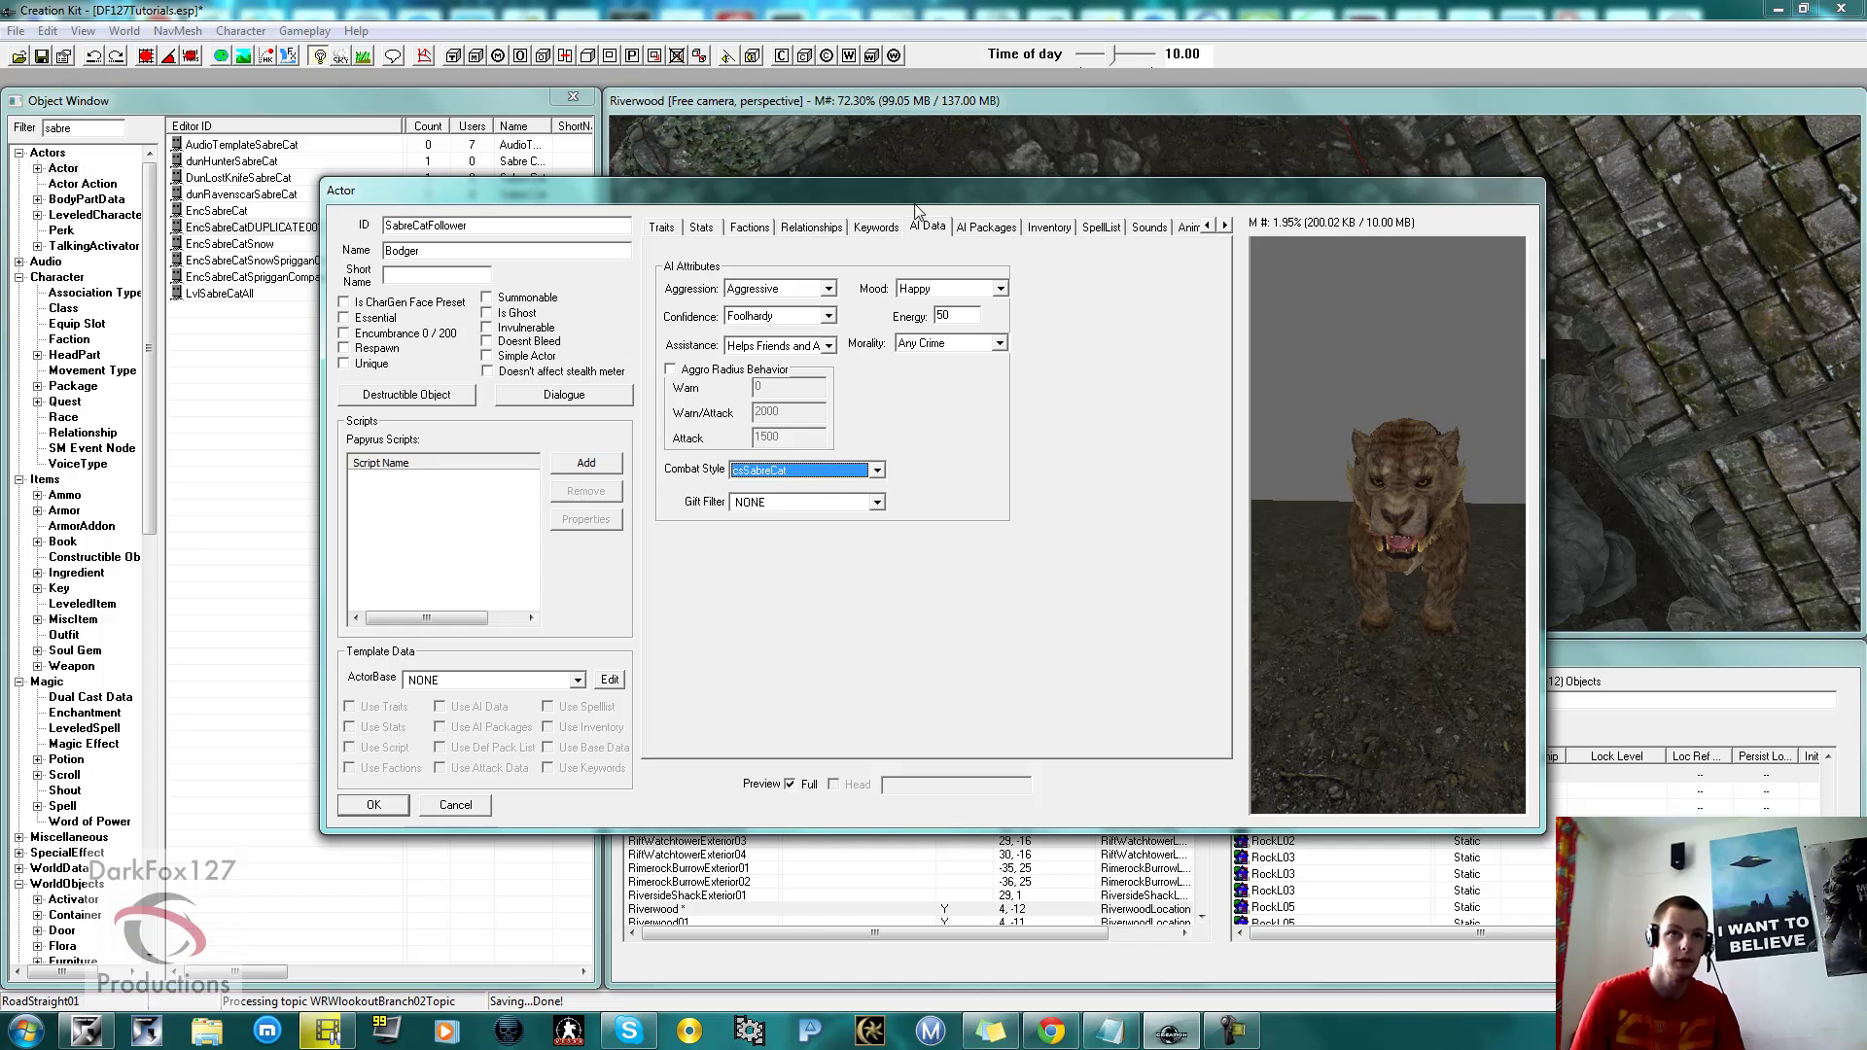
Examine the actor's AI packages, inventory, spell list and perks, and inspect its preview model.
left_click(975, 229)
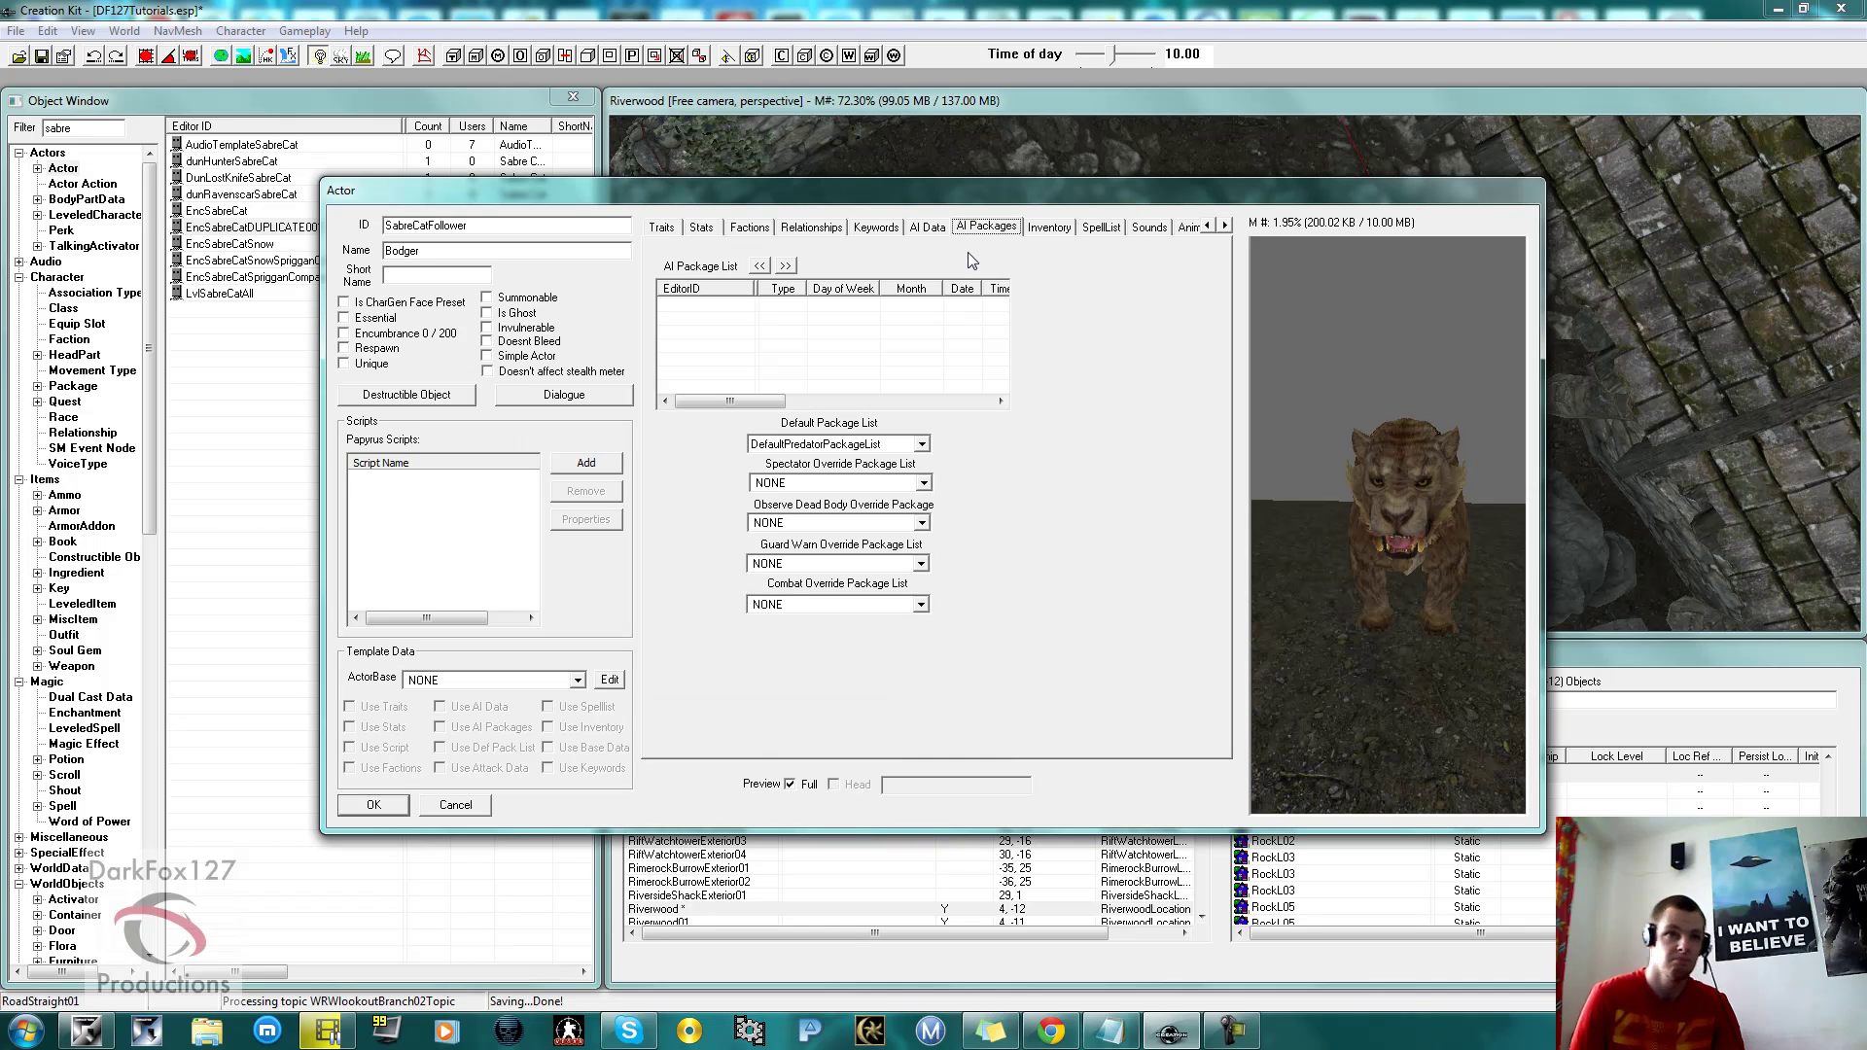
left_click(849, 307)
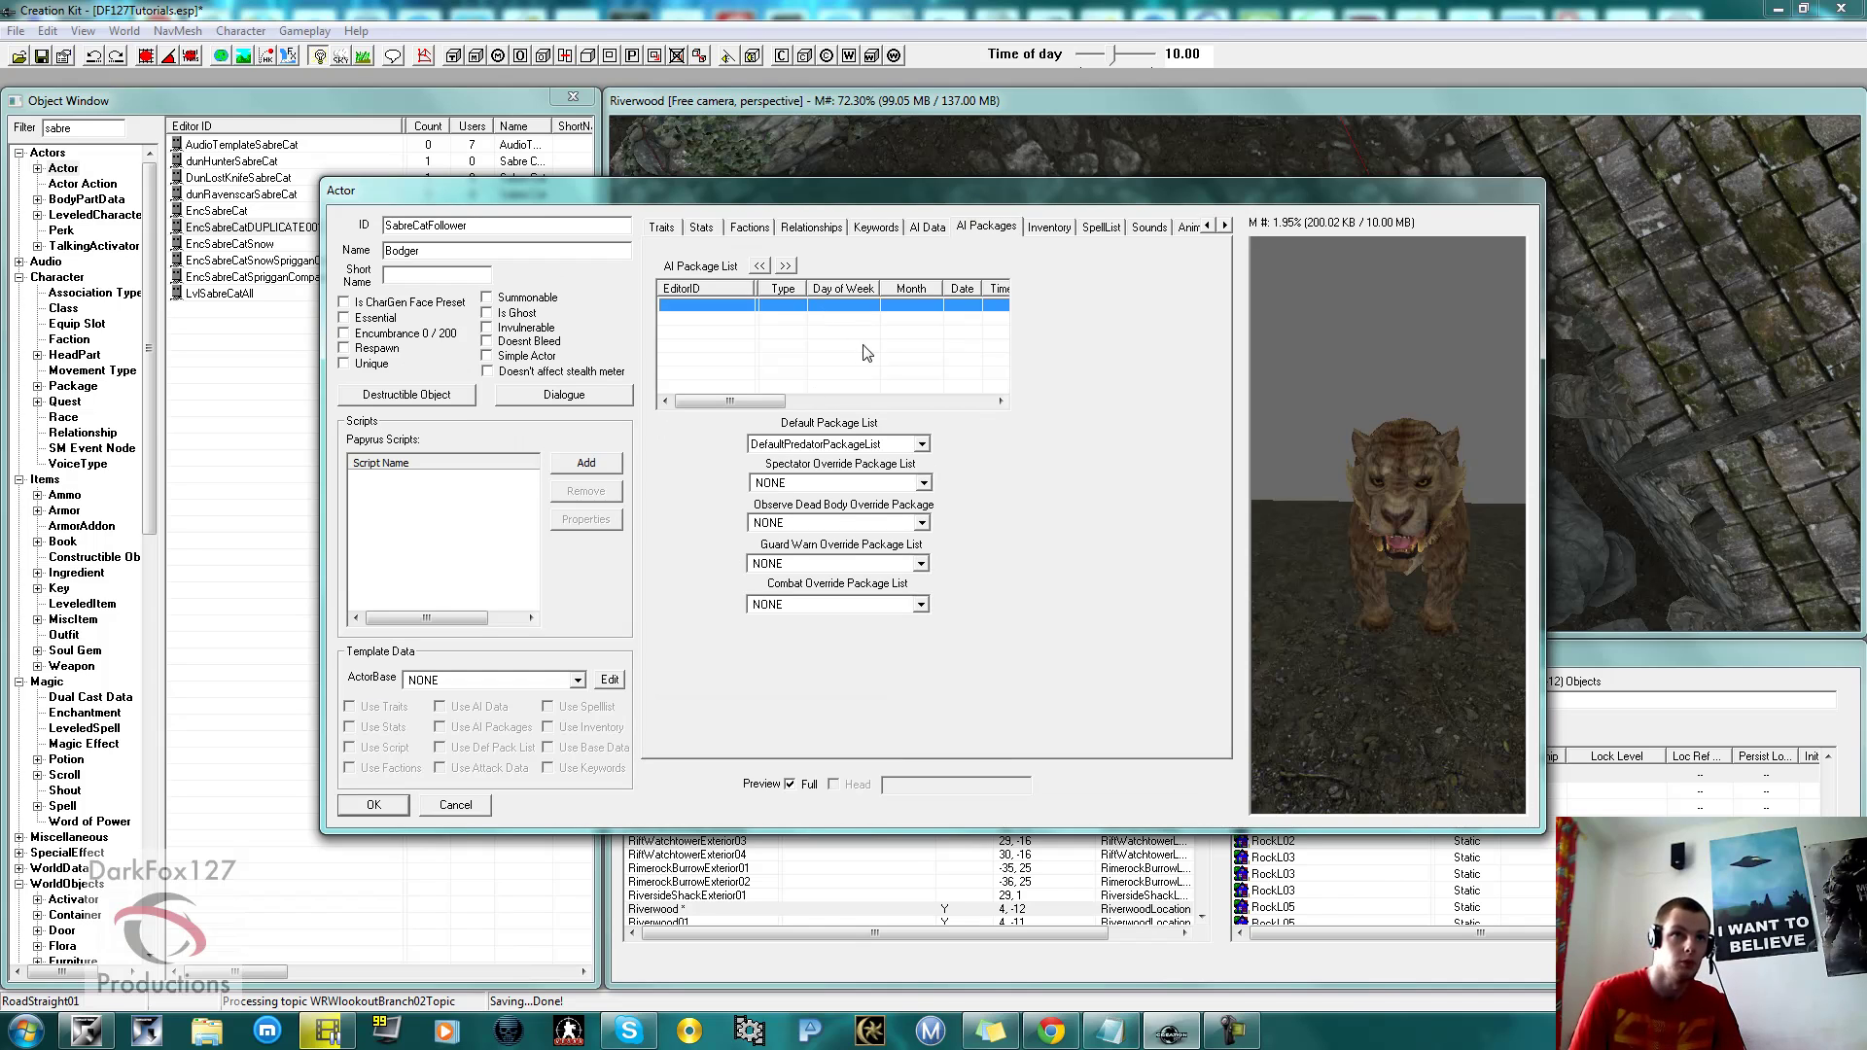
left_click(1051, 230)
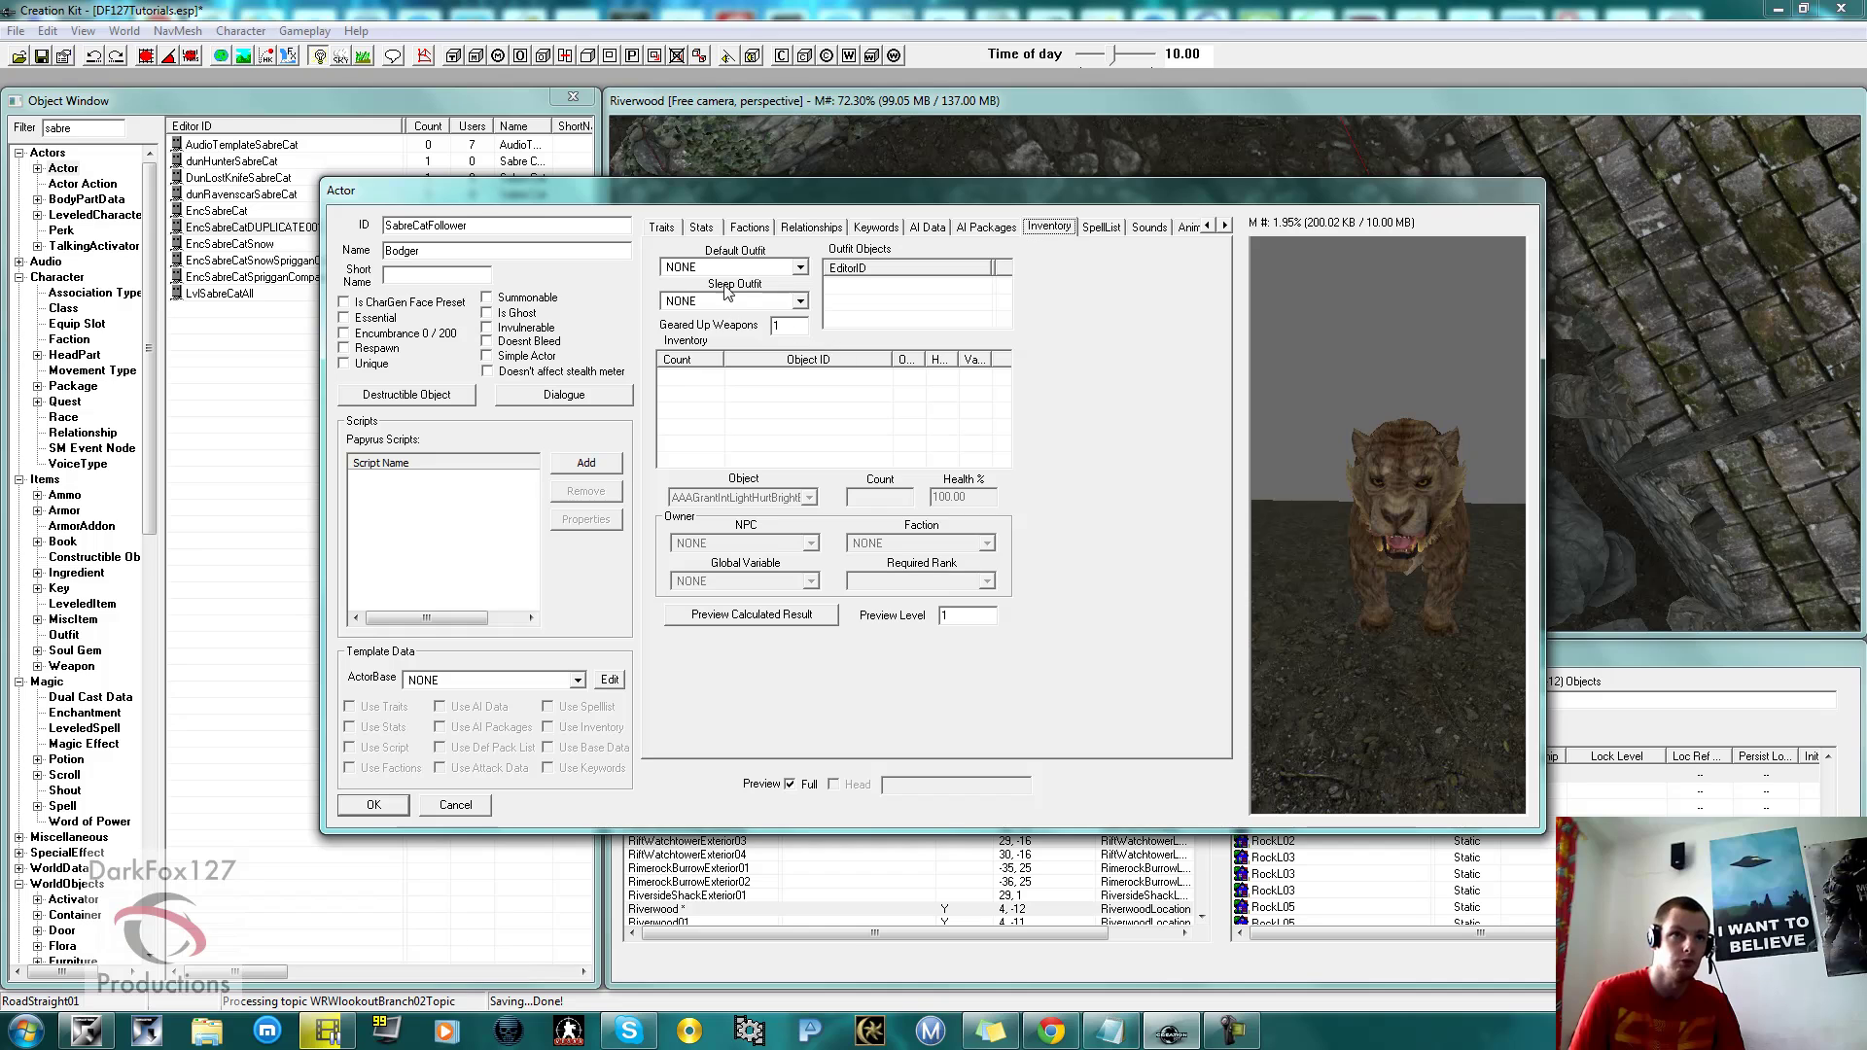
left_click(1083, 228)
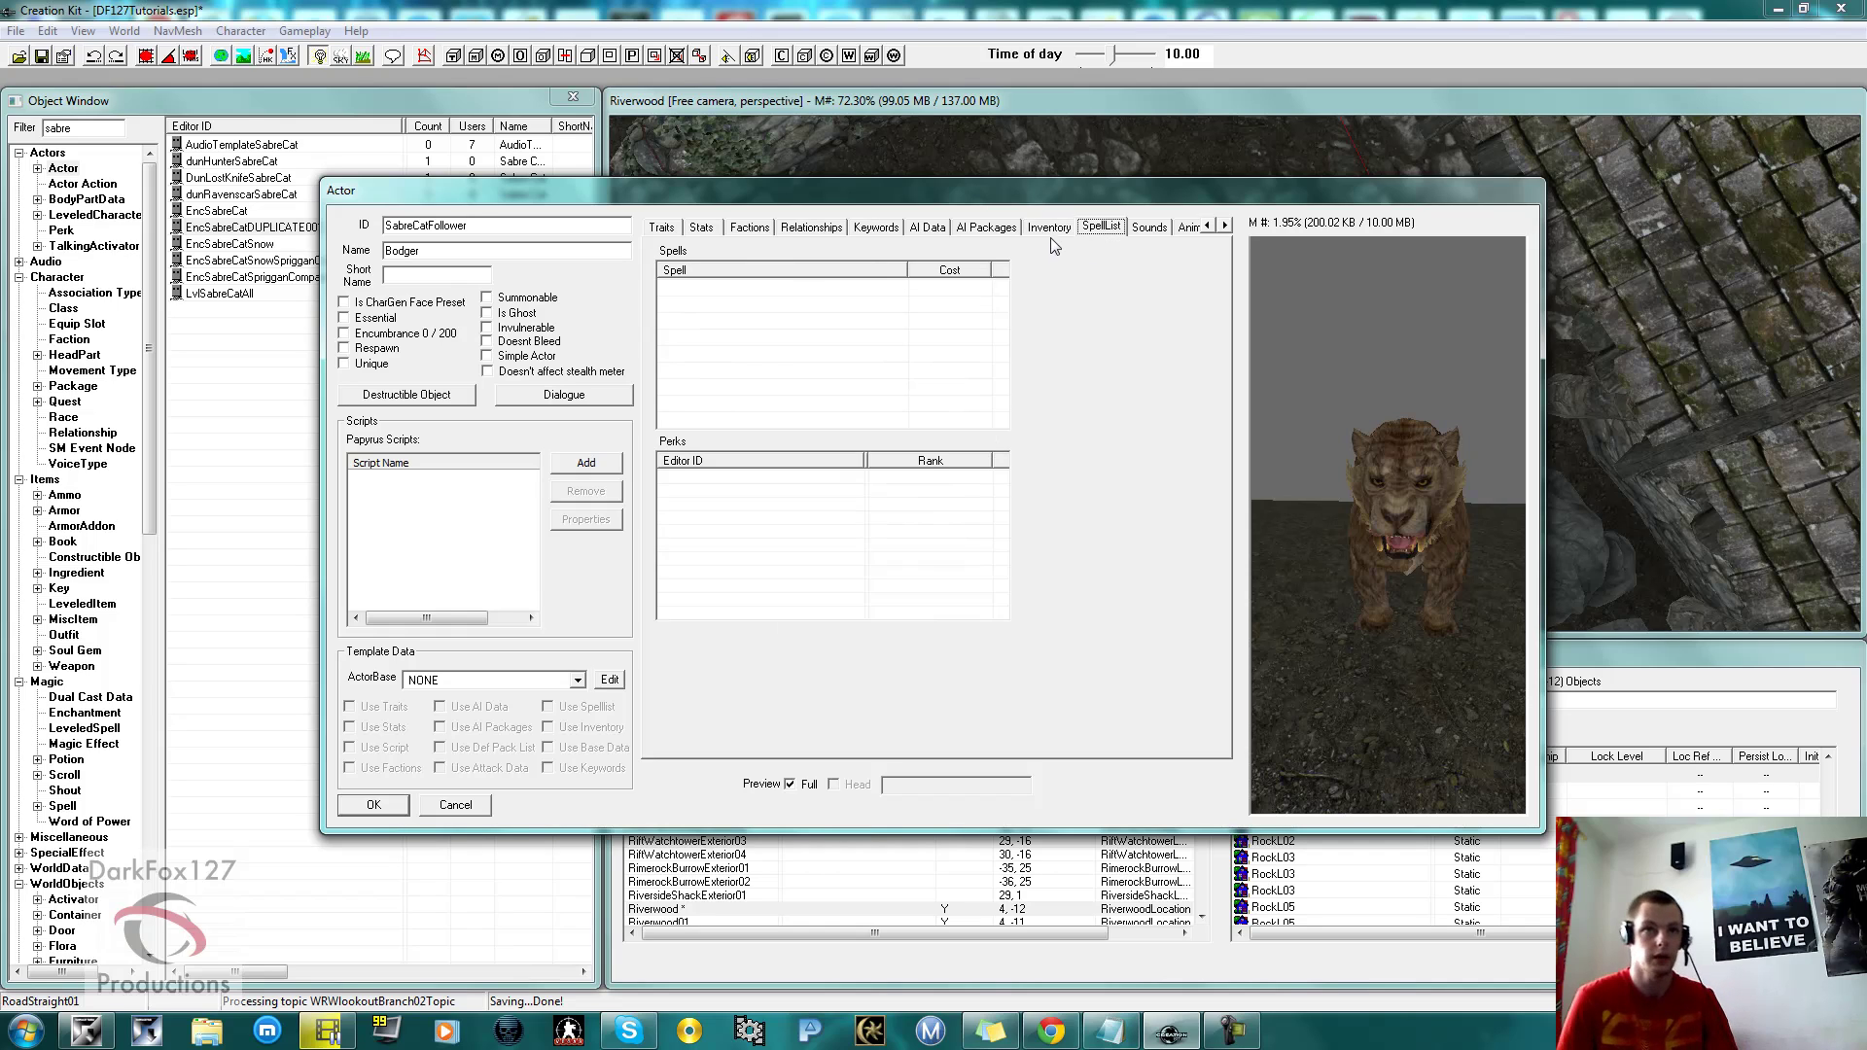
left_click(1224, 226)
left_click(1224, 225)
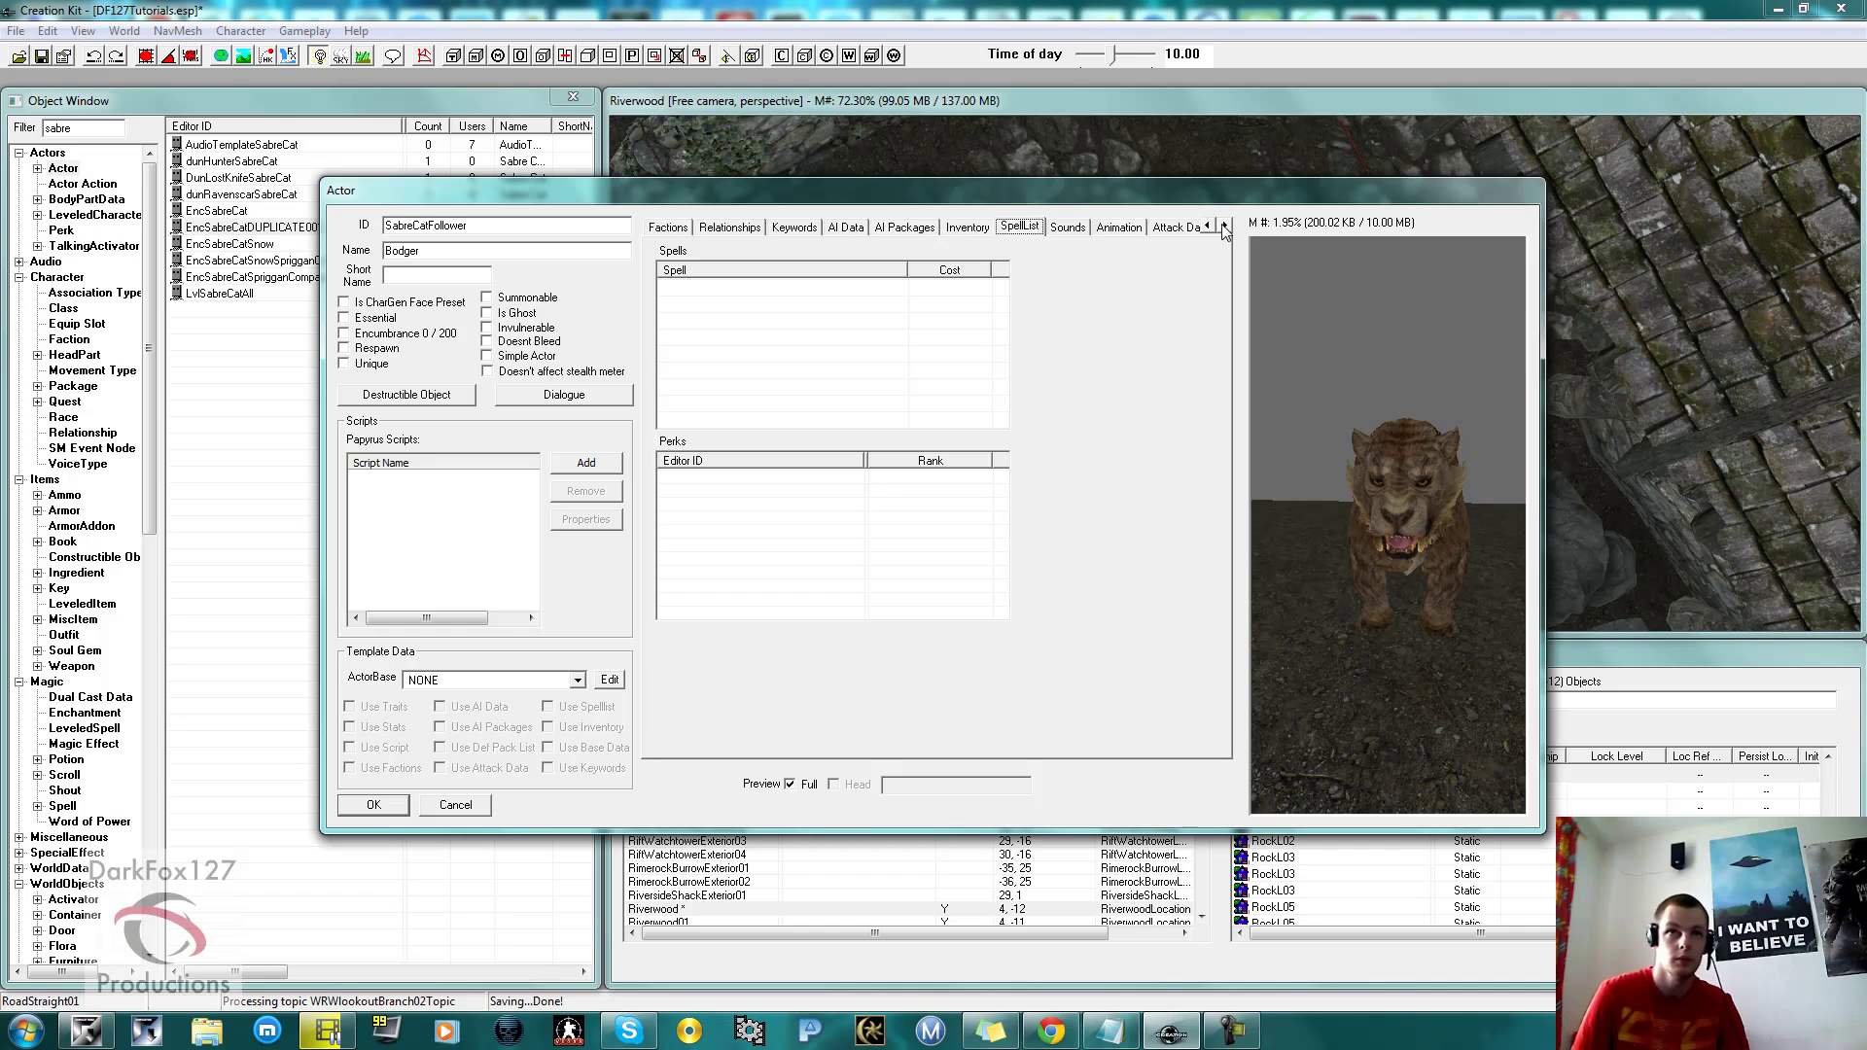
left_click(1225, 225)
mouse_move(1328, 422)
left_mouse_down()
mouse_move(1349, 393)
mouse_move(1305, 383)
mouse_move(1303, 416)
mouse_move(1350, 400)
mouse_move(1323, 400)
left_mouse_up()
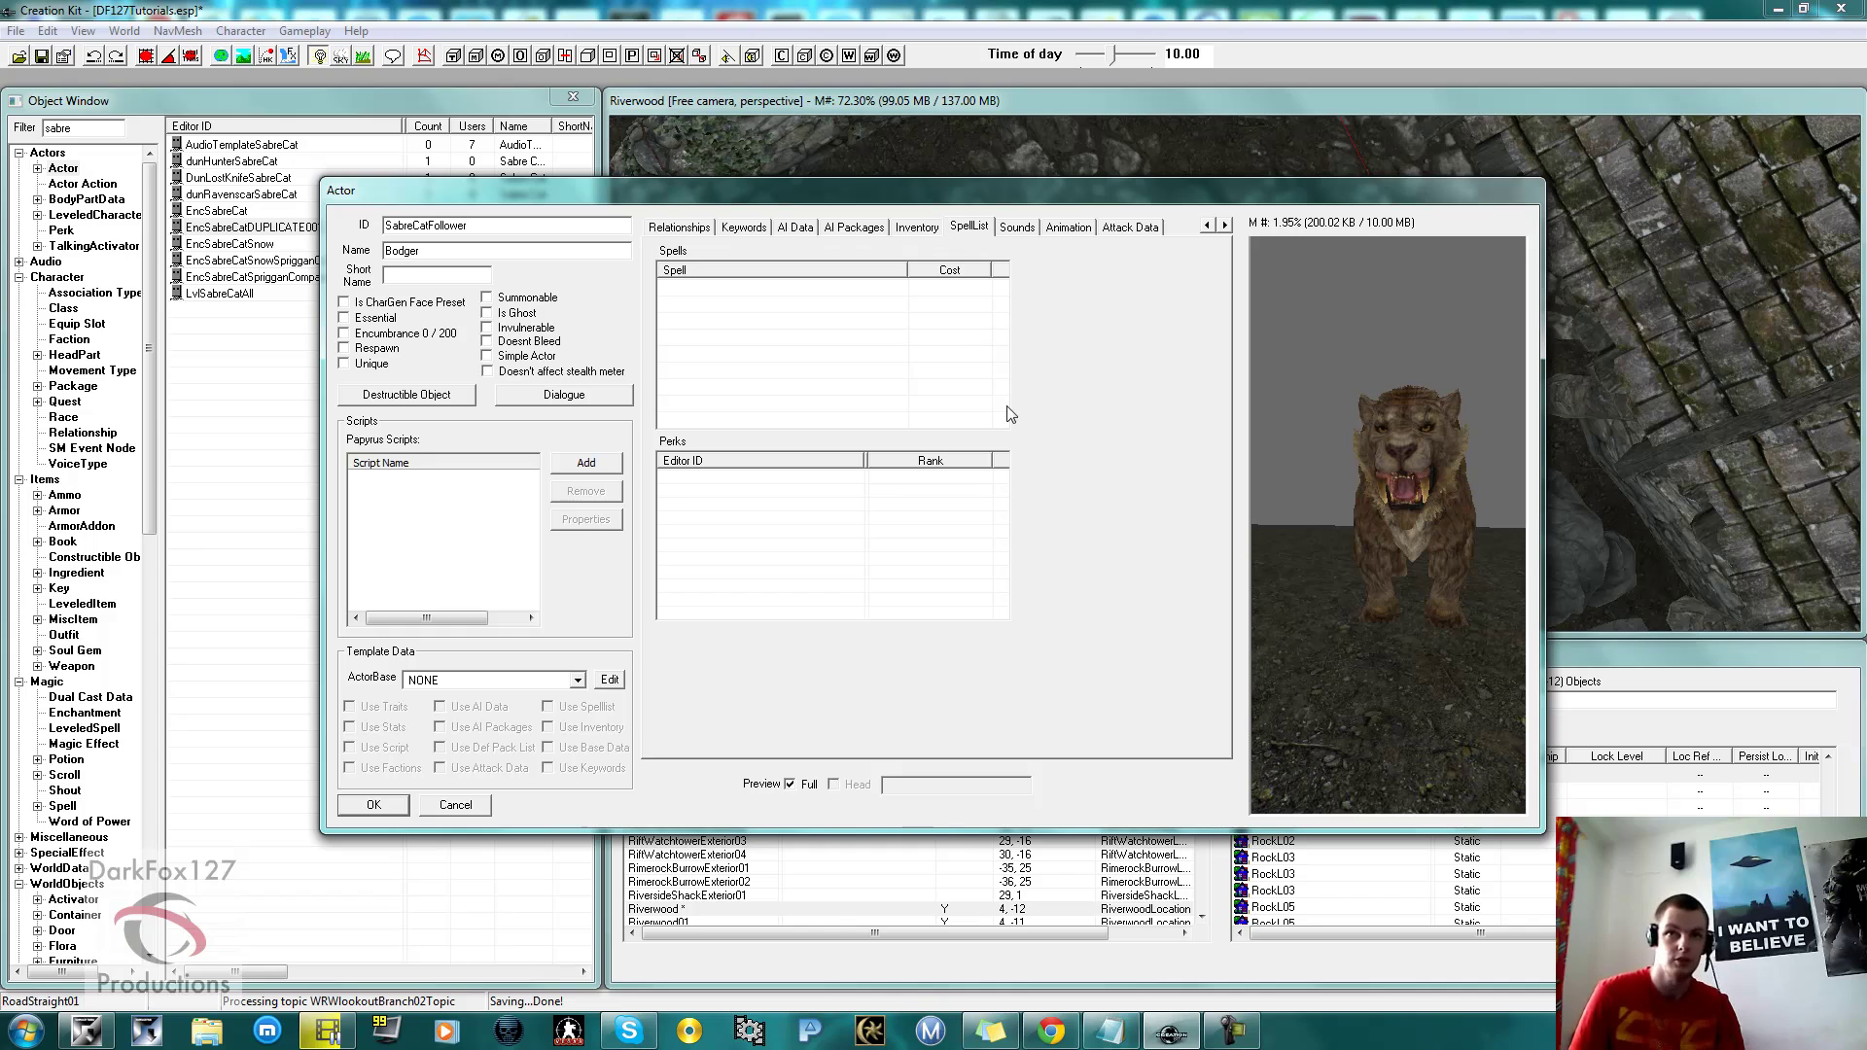
left_click_drag(1316, 446, 1359, 460)
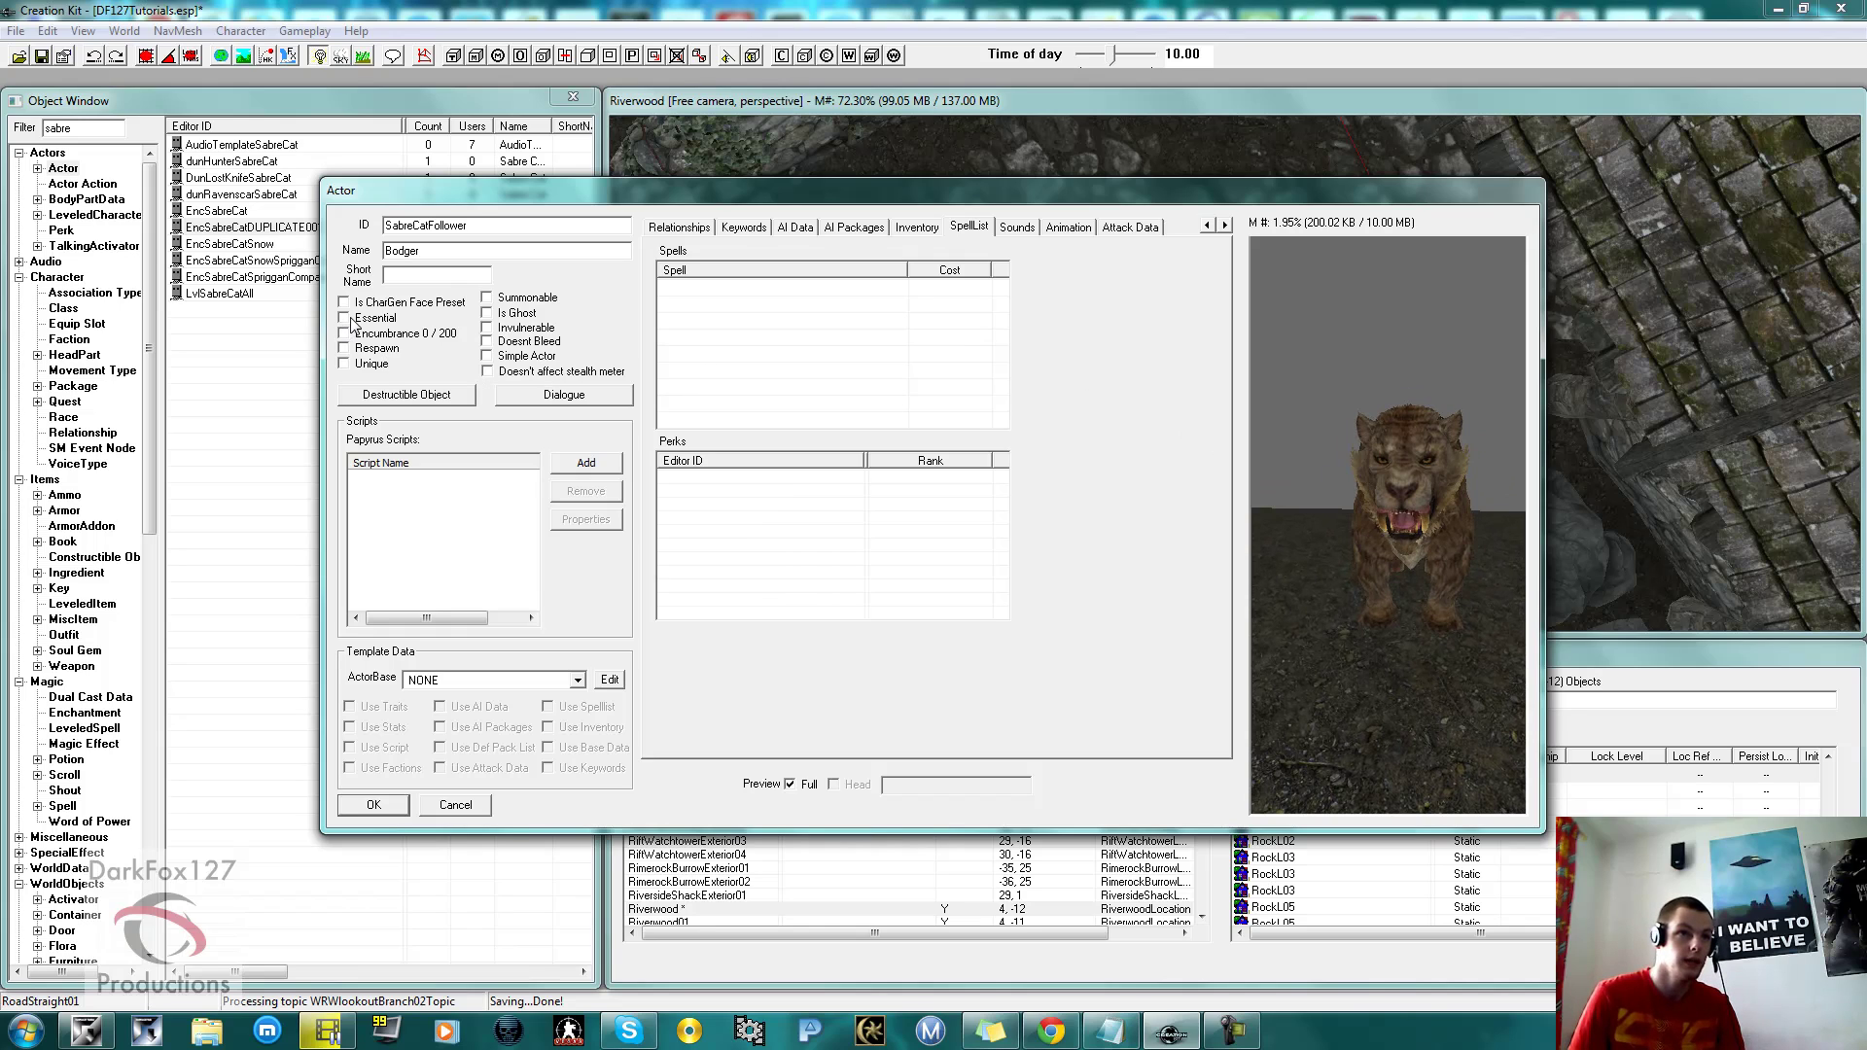
Mark the actor as Essential and Unique, and save it by renaming the existing form to SabreCatFollower instead of creating a new one.
left_click(367, 366)
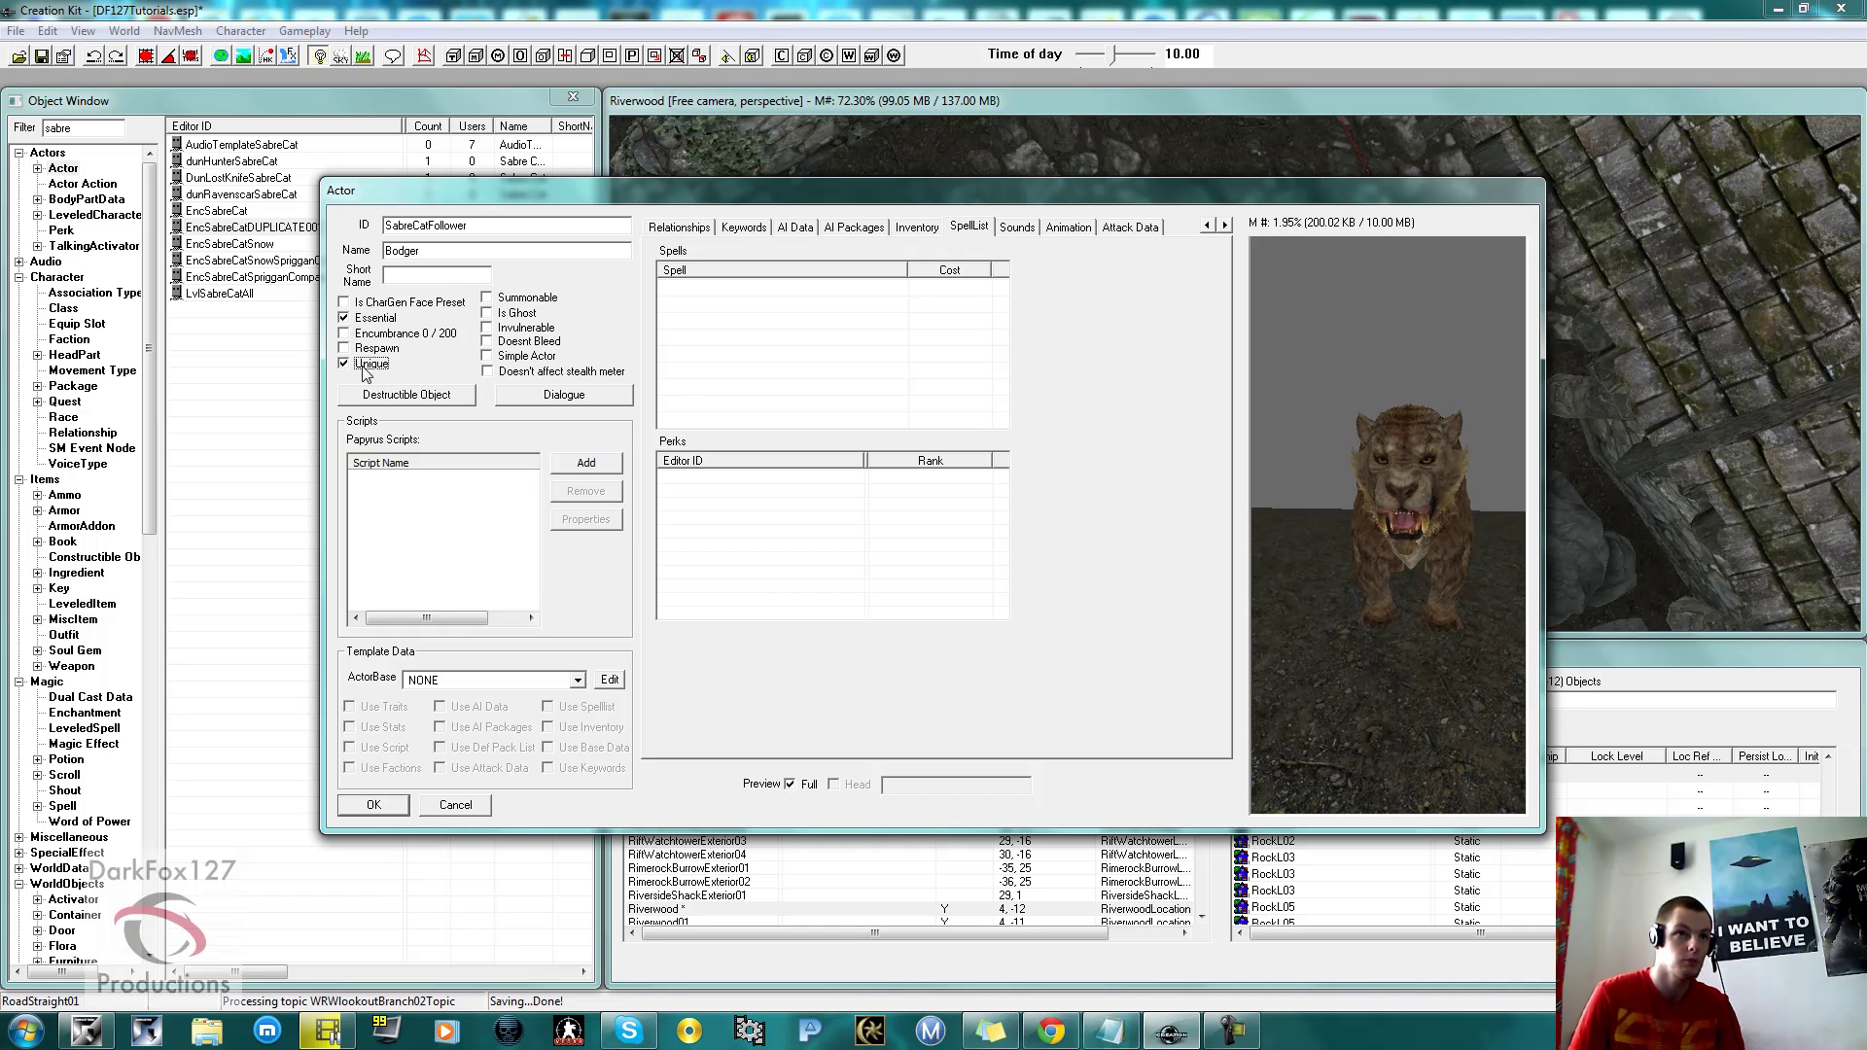
left_click(391, 811)
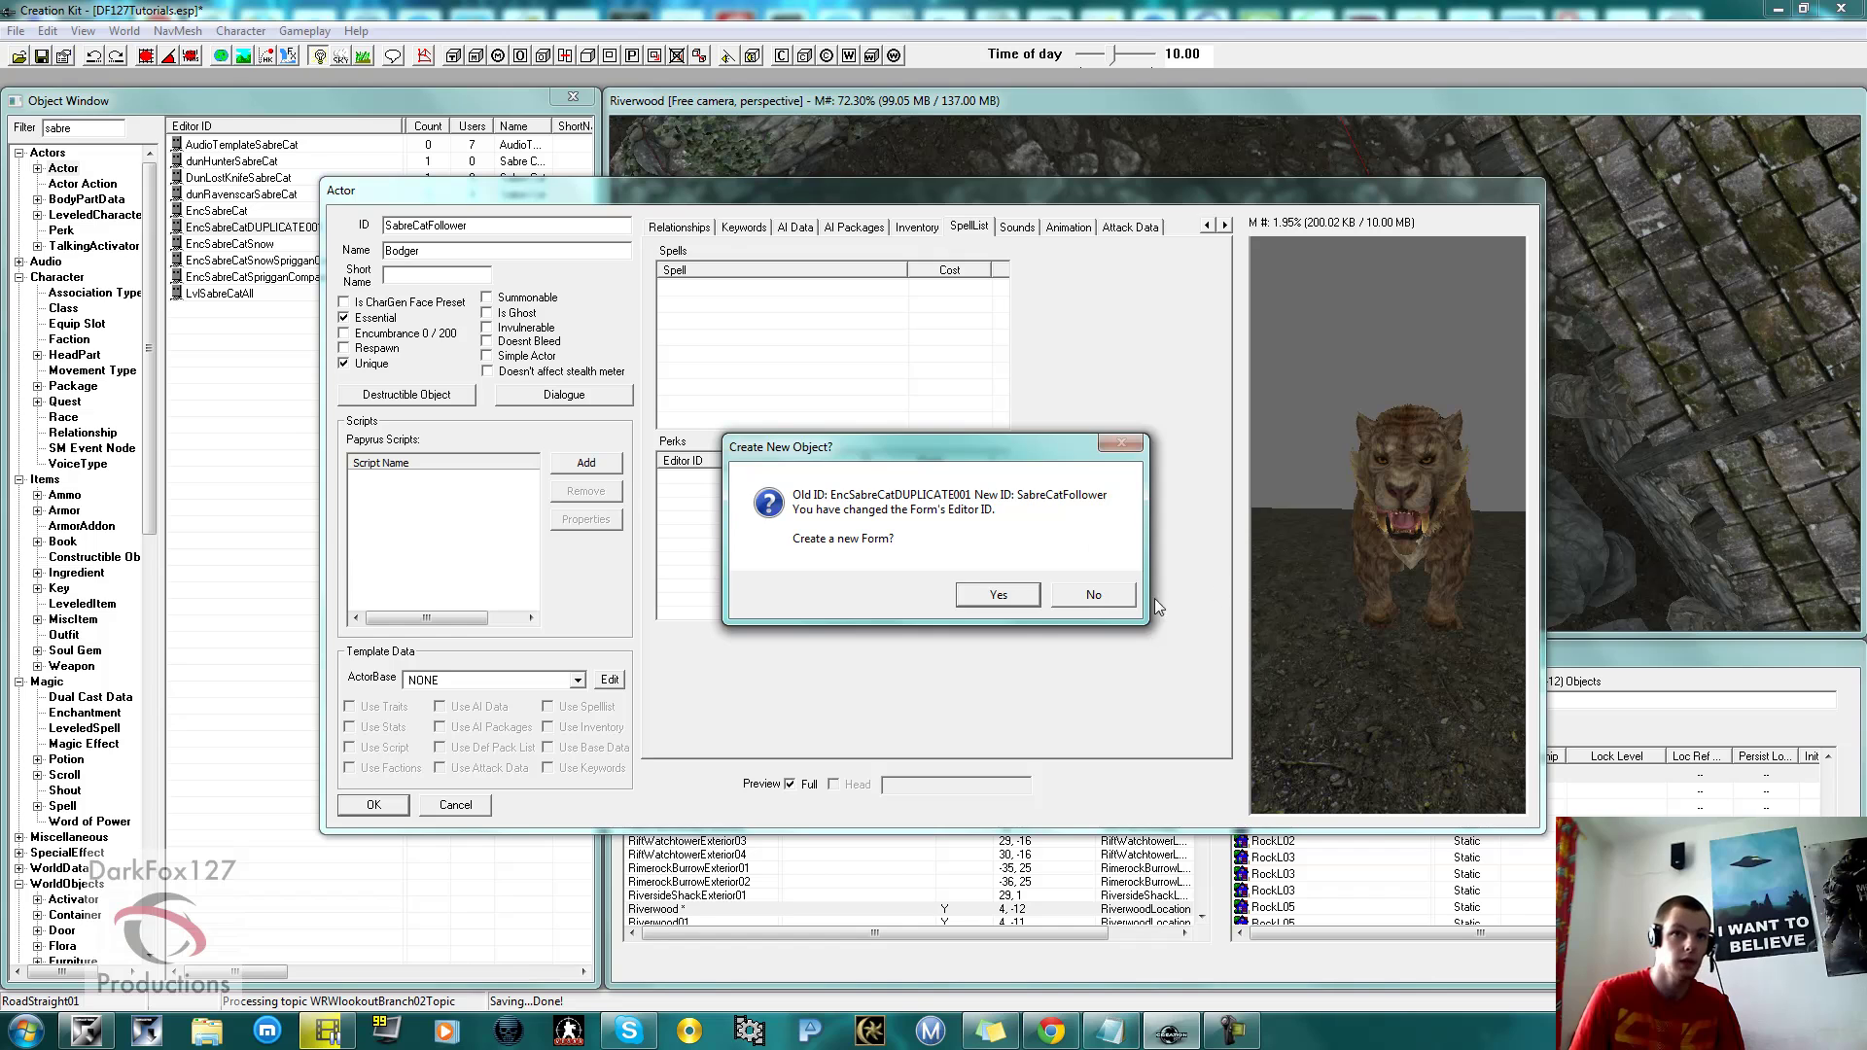
left_click(1110, 595)
left_click(1001, 581)
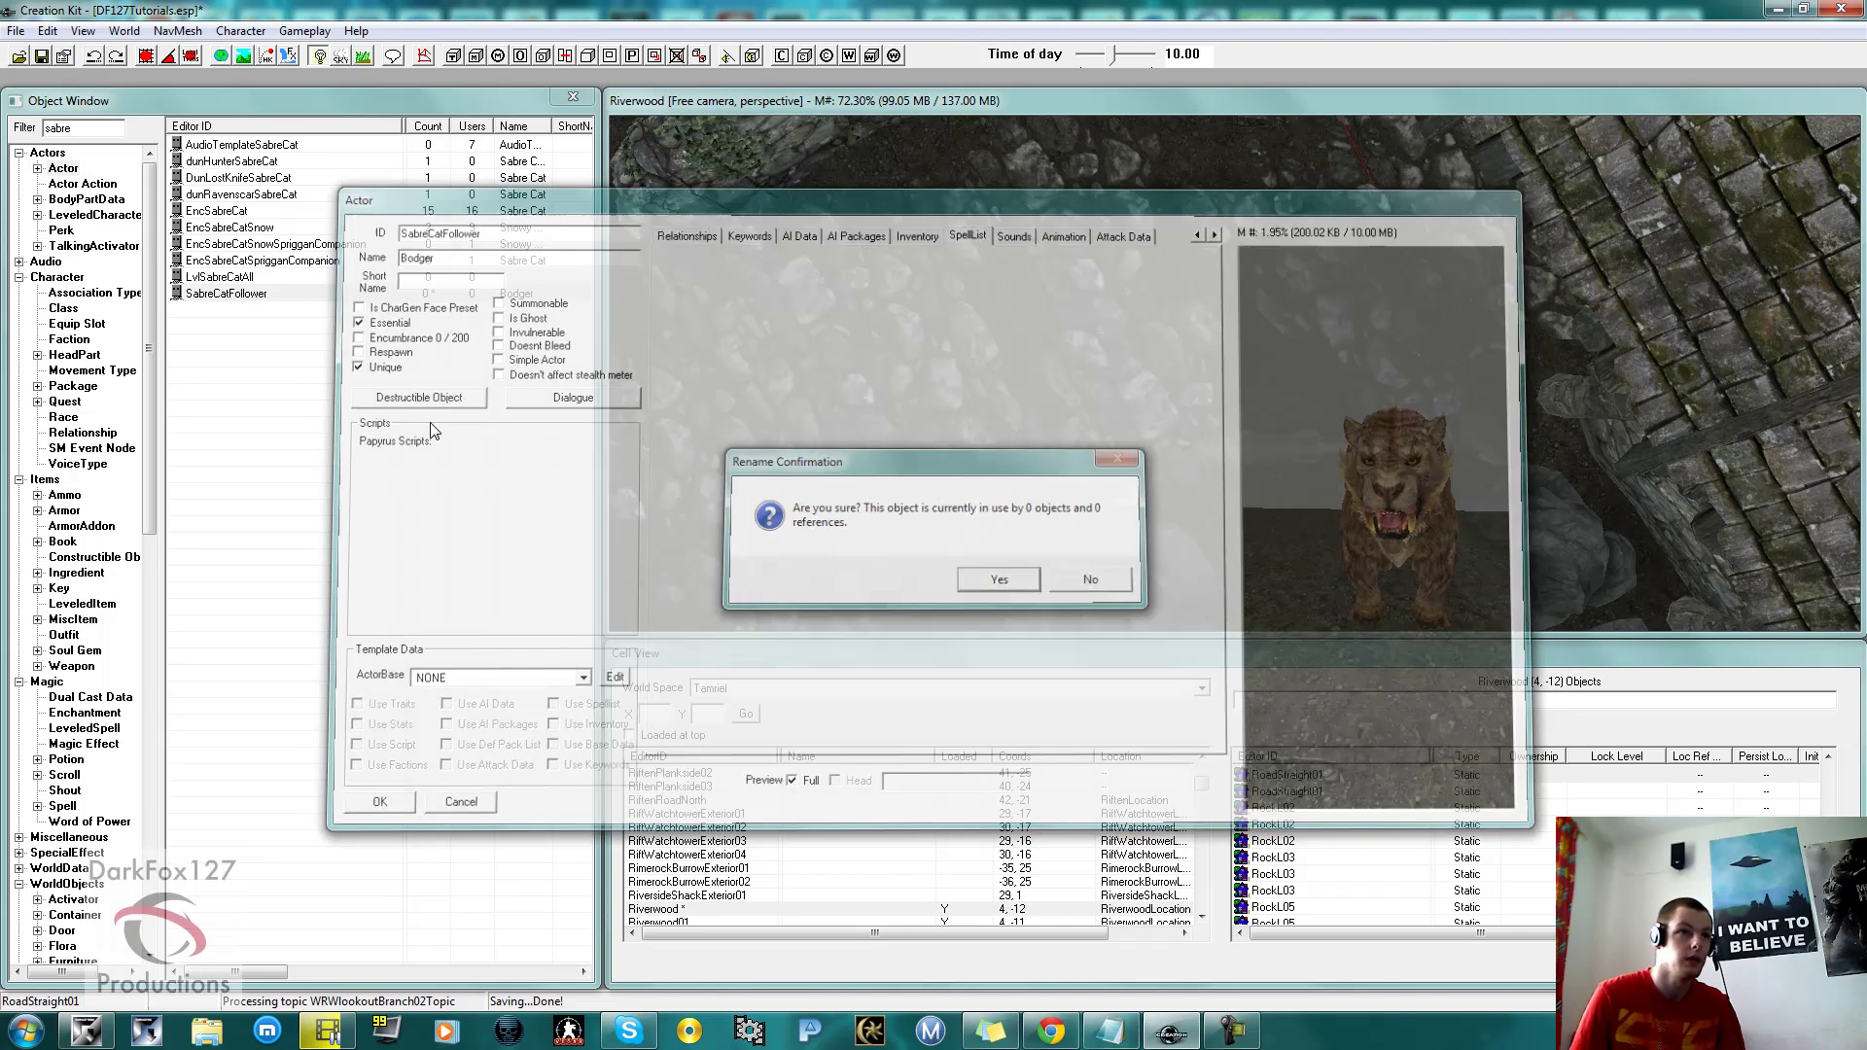
left_click(252, 296)
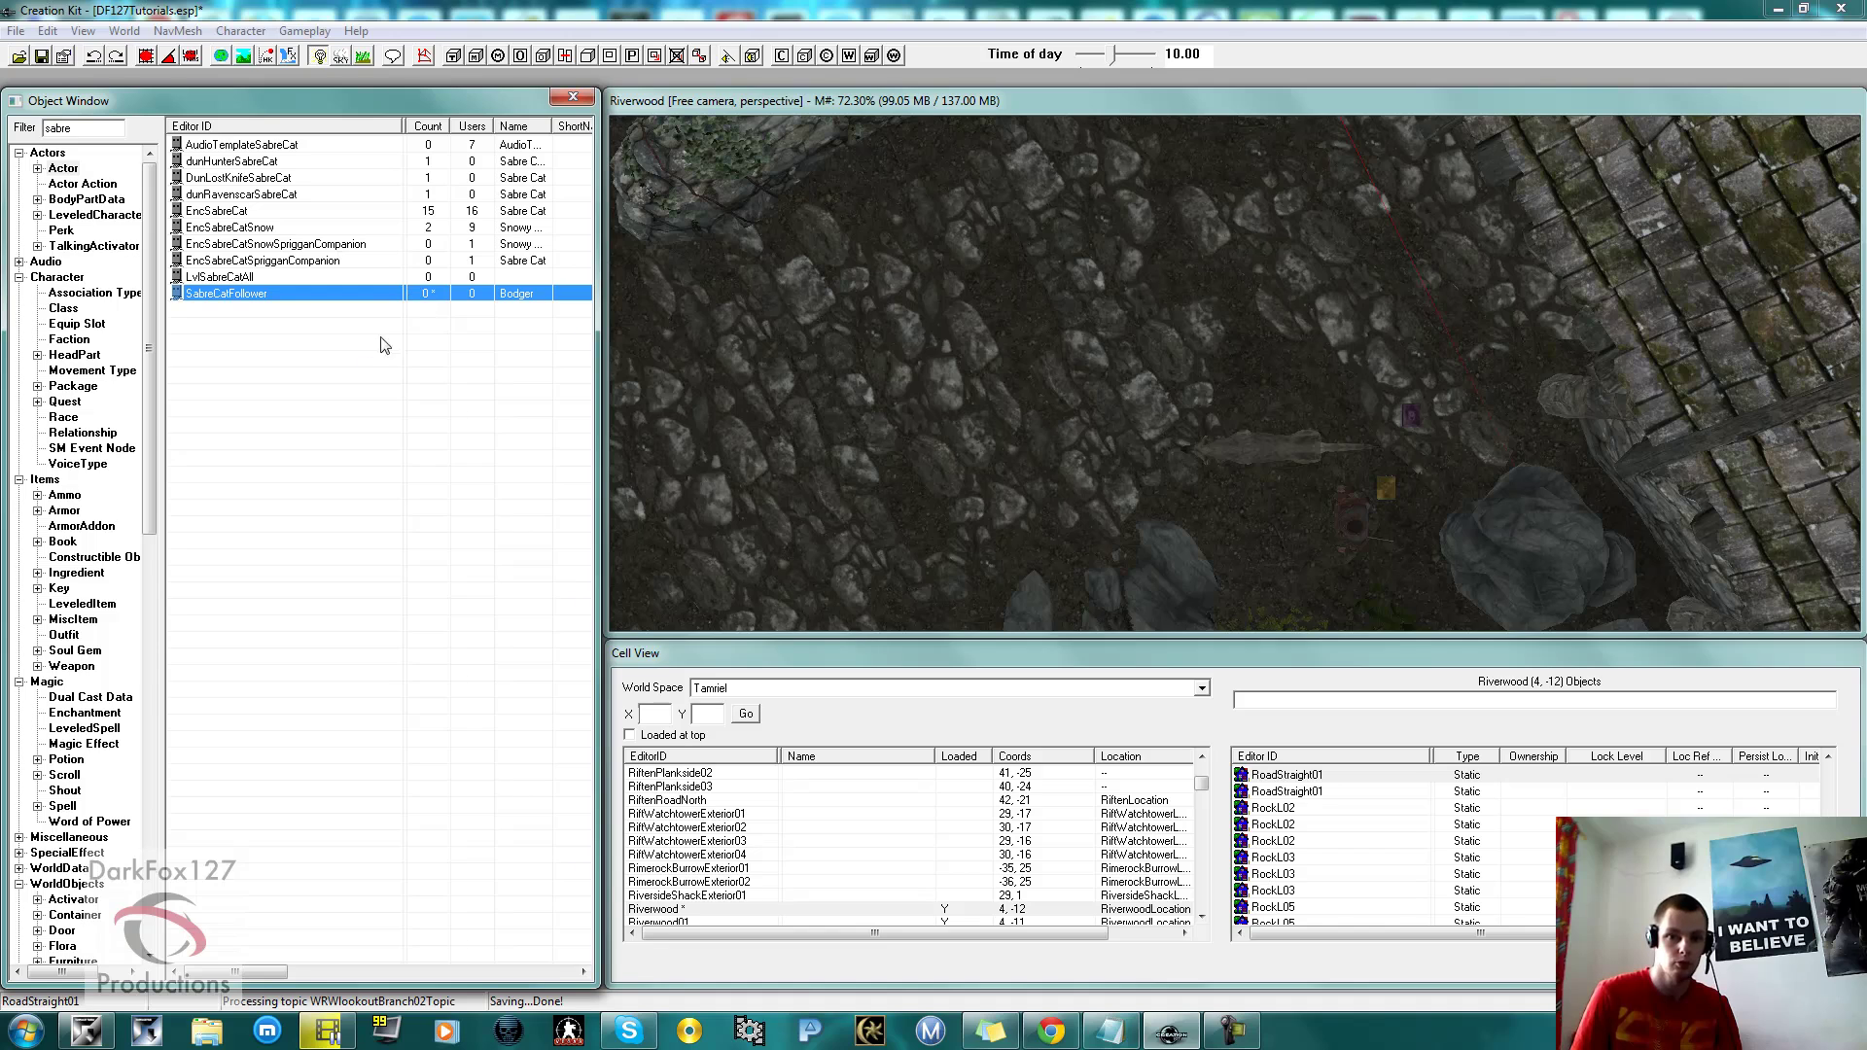
Filter the quests by "follower" and open the DialogueFollower quest's player dialogue.
left_click(284, 398)
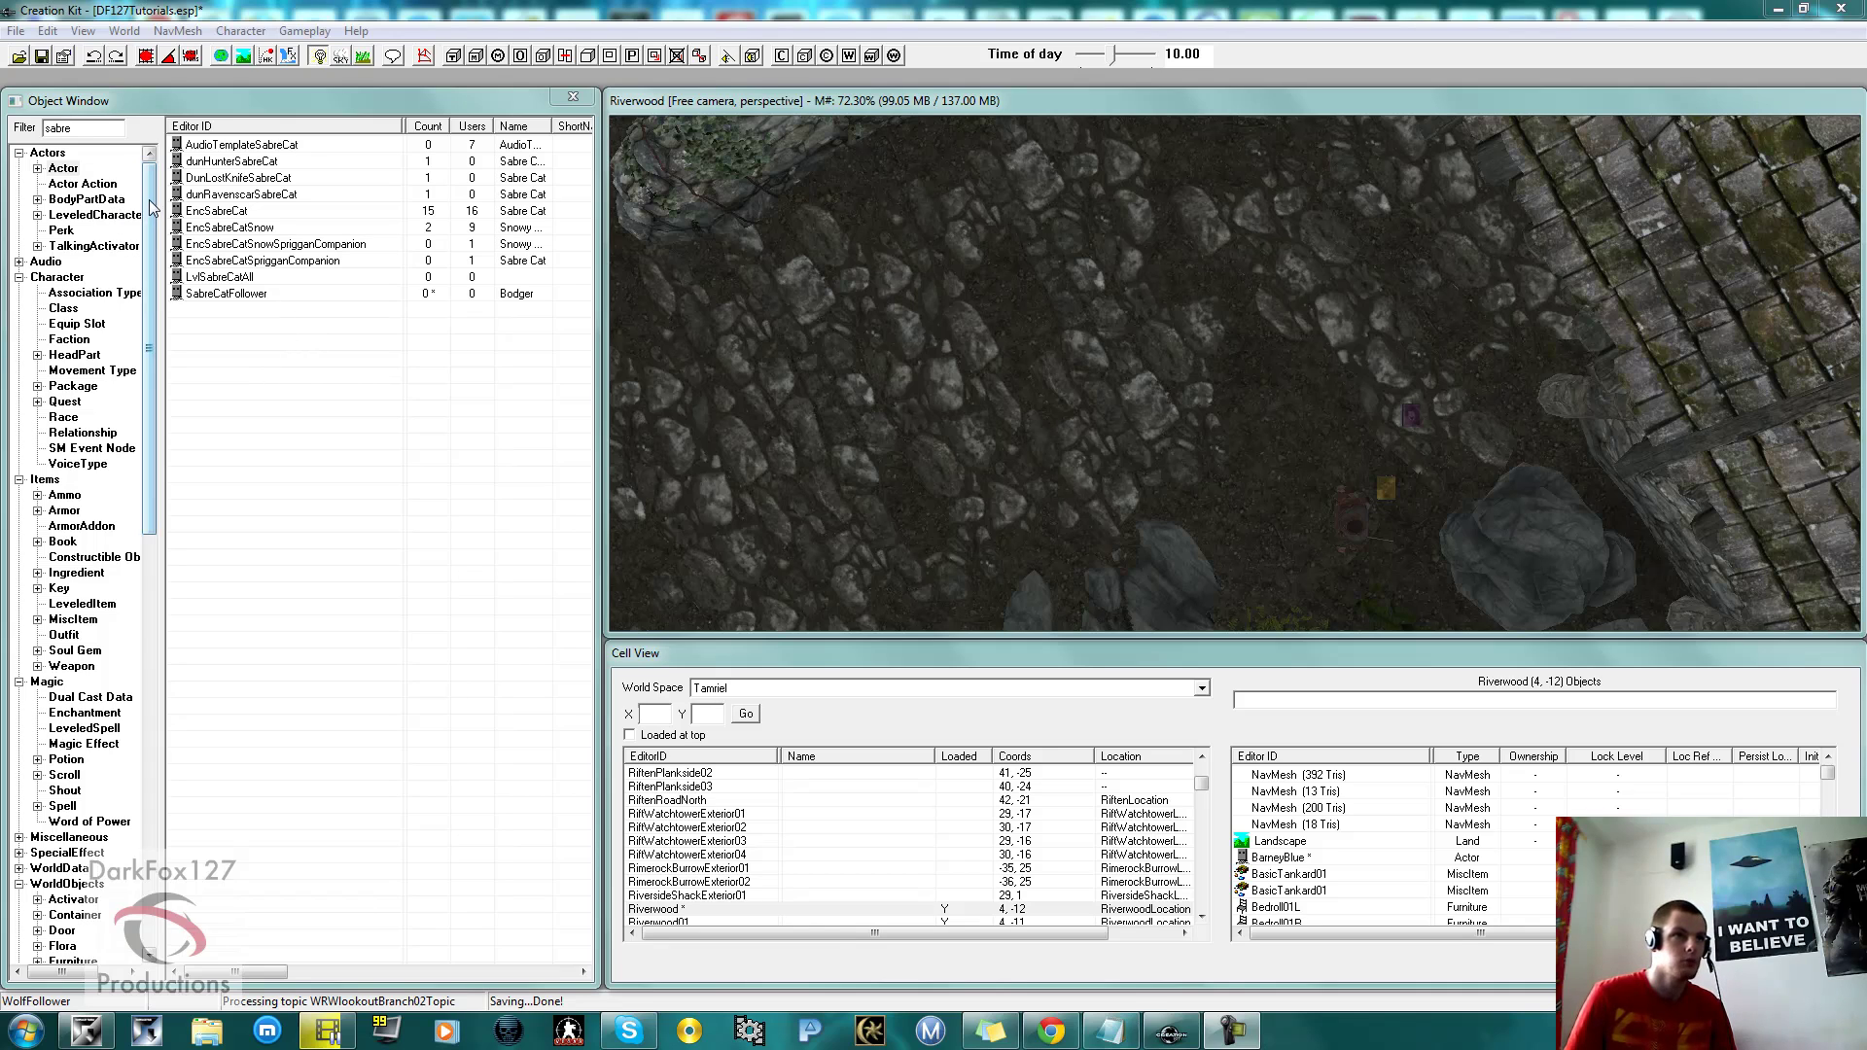
scroll(100, 231, "down", 2)
scroll(100, 231, "up", 2)
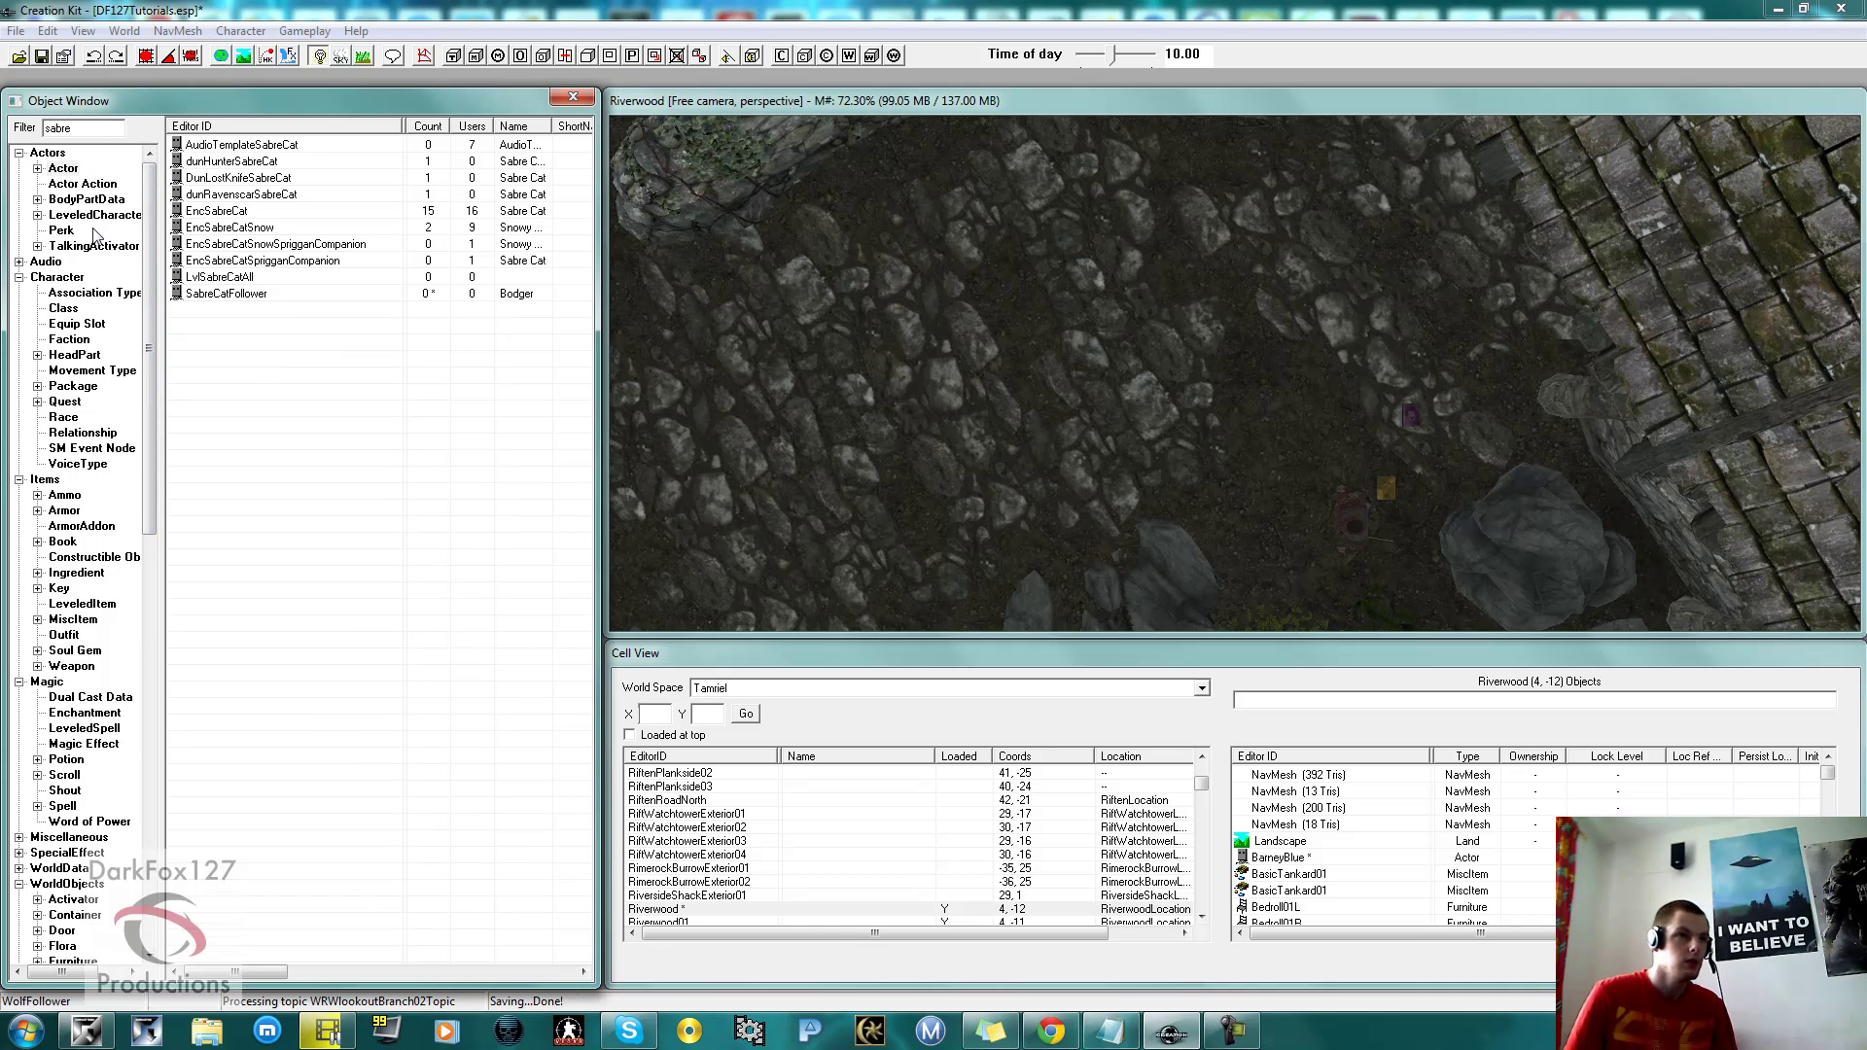
left_click(65, 402)
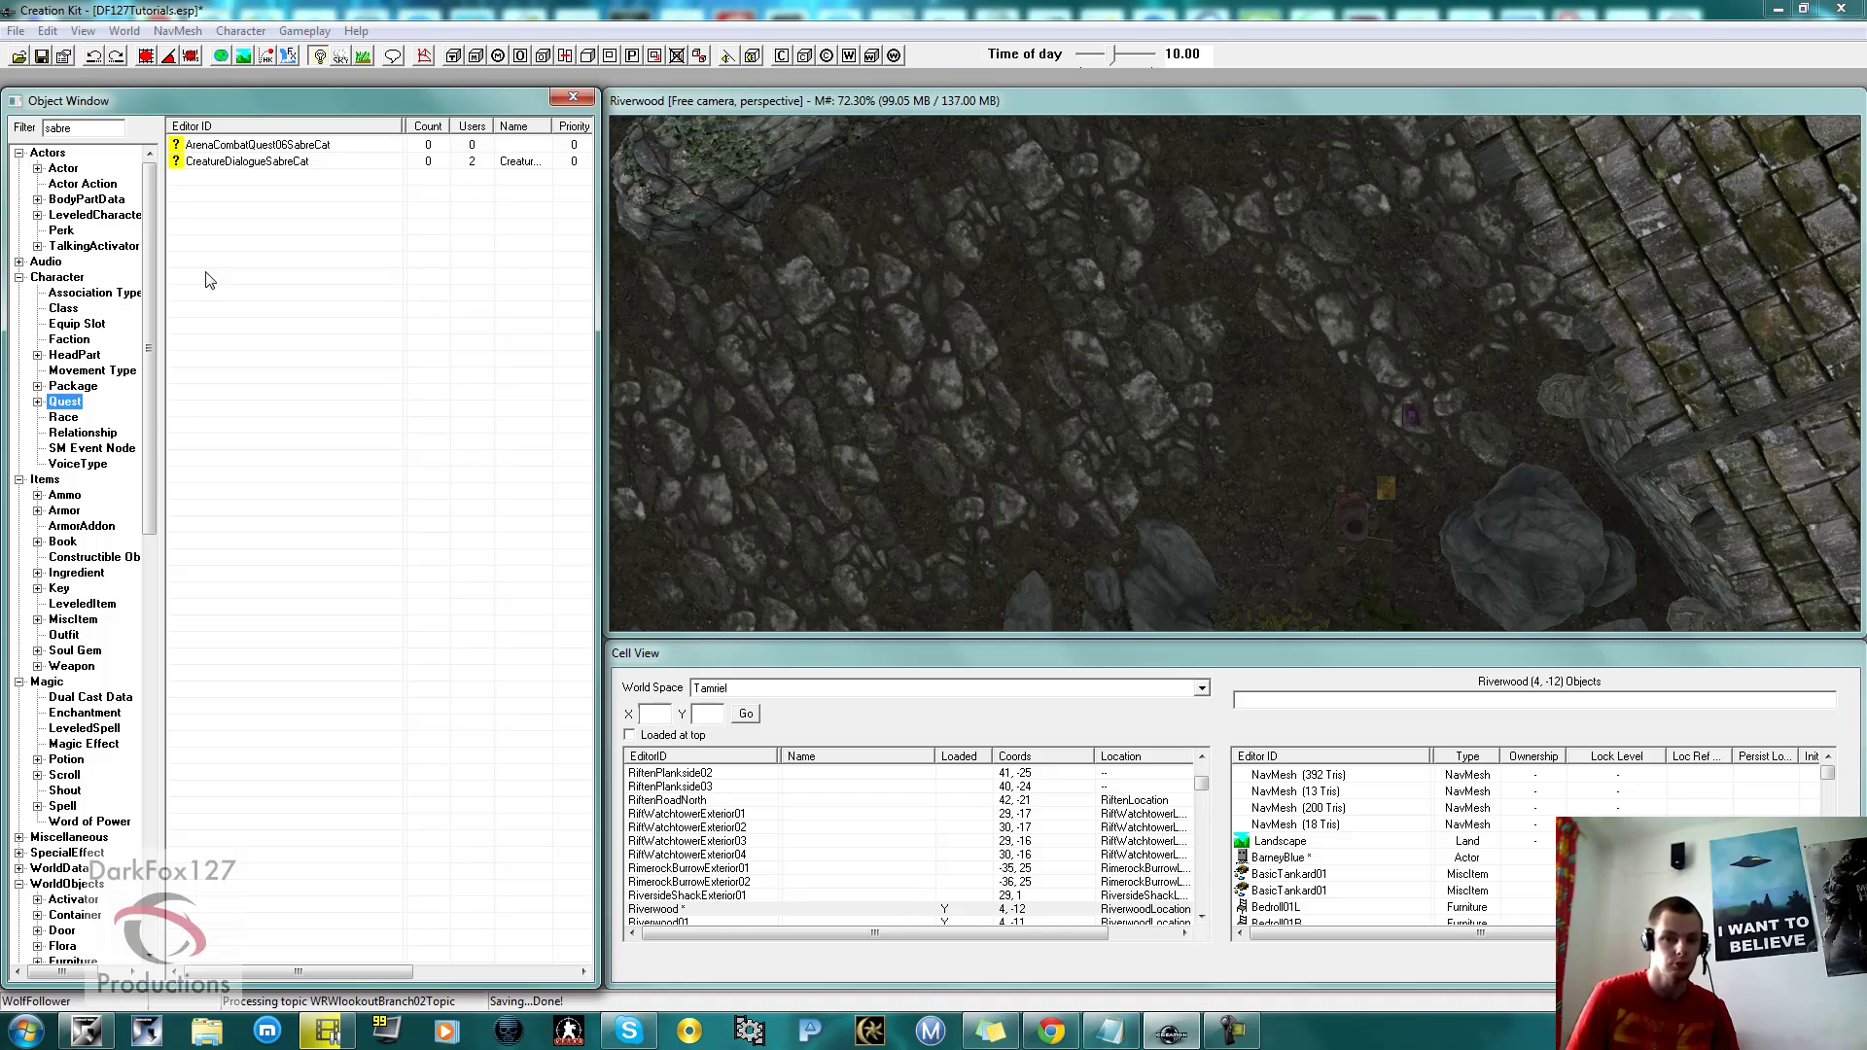
double_click(58, 128)
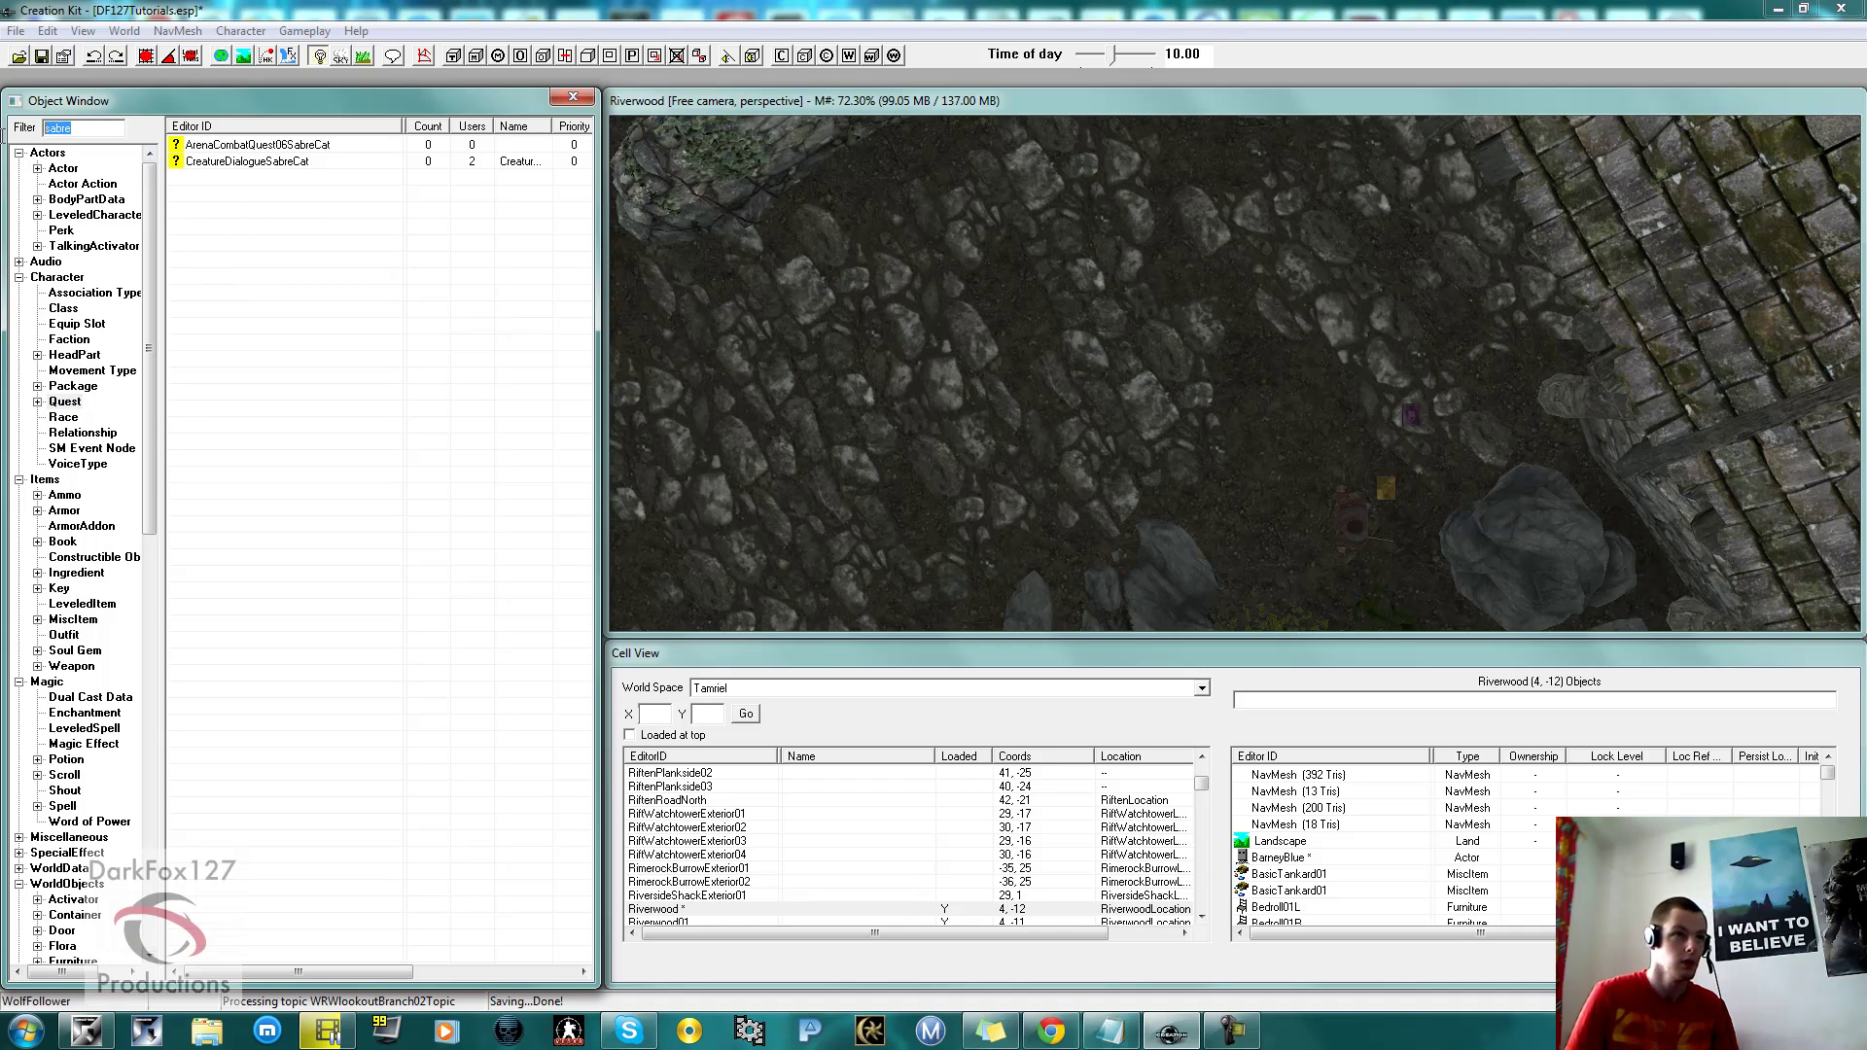
type("followe")
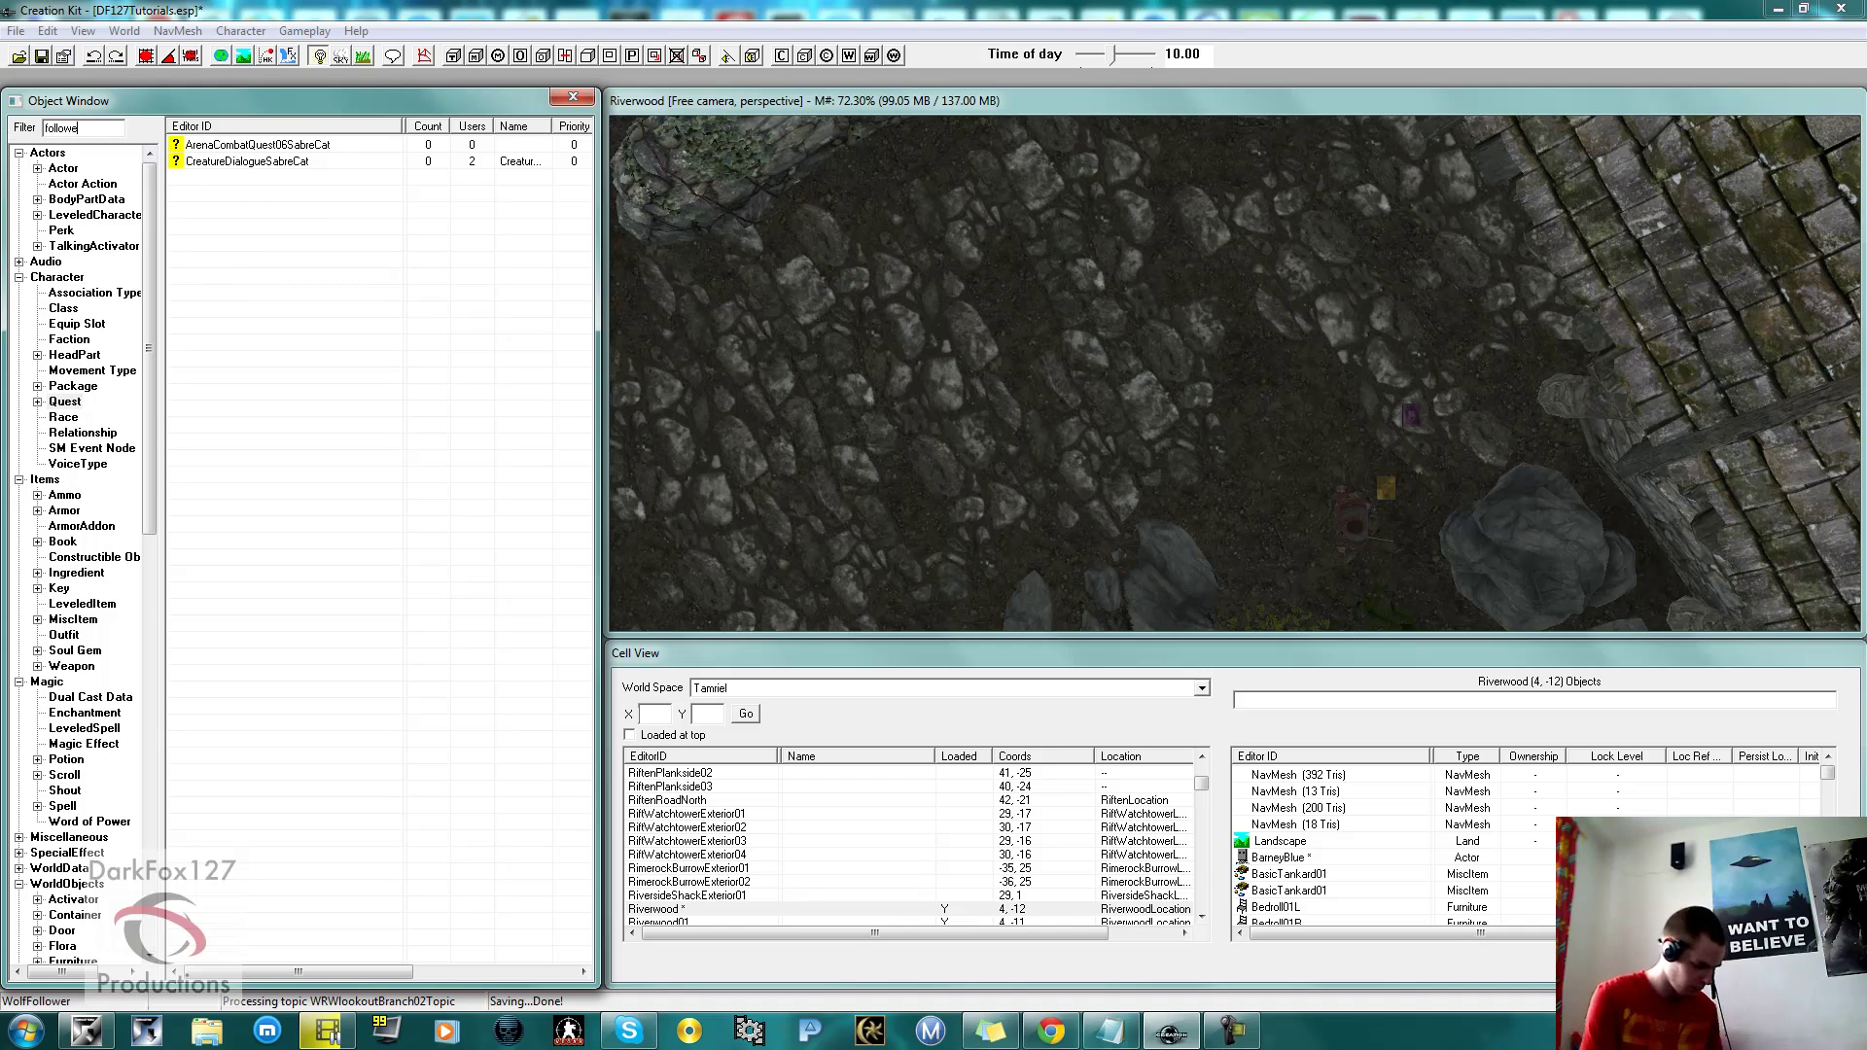
type("r")
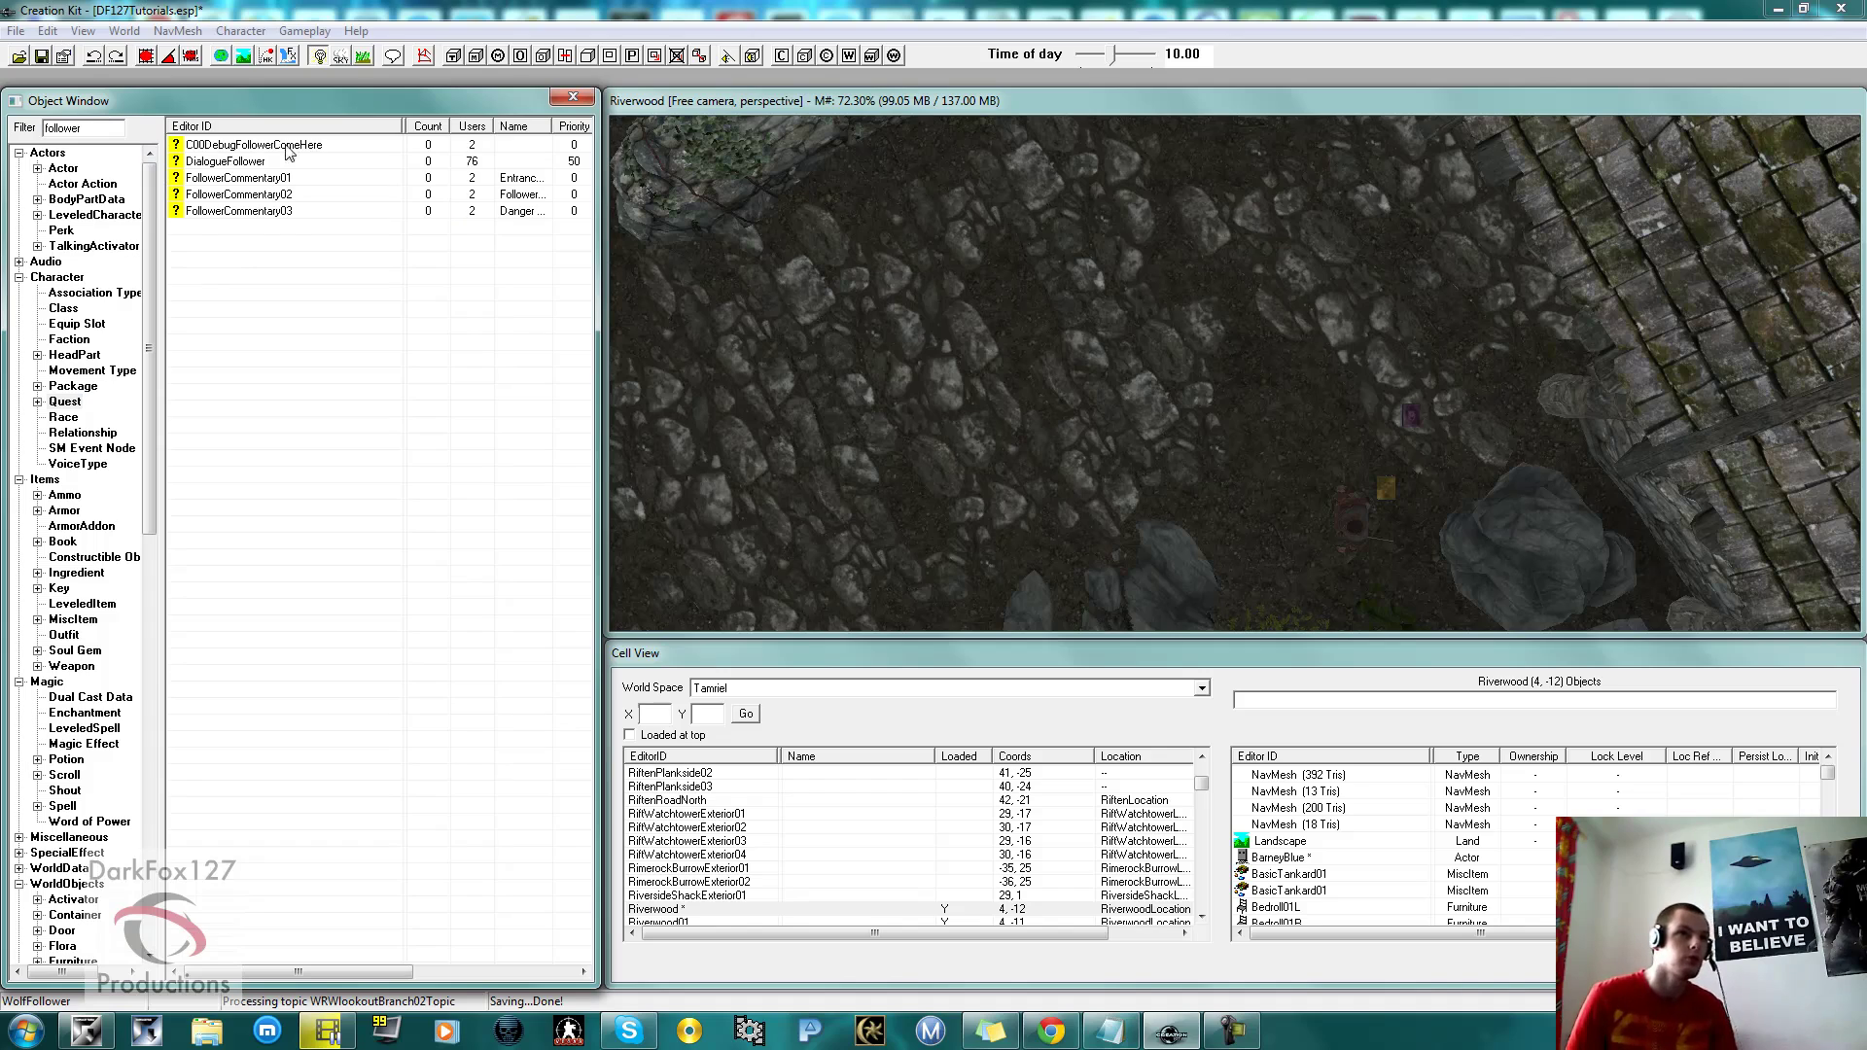
double_click(227, 162)
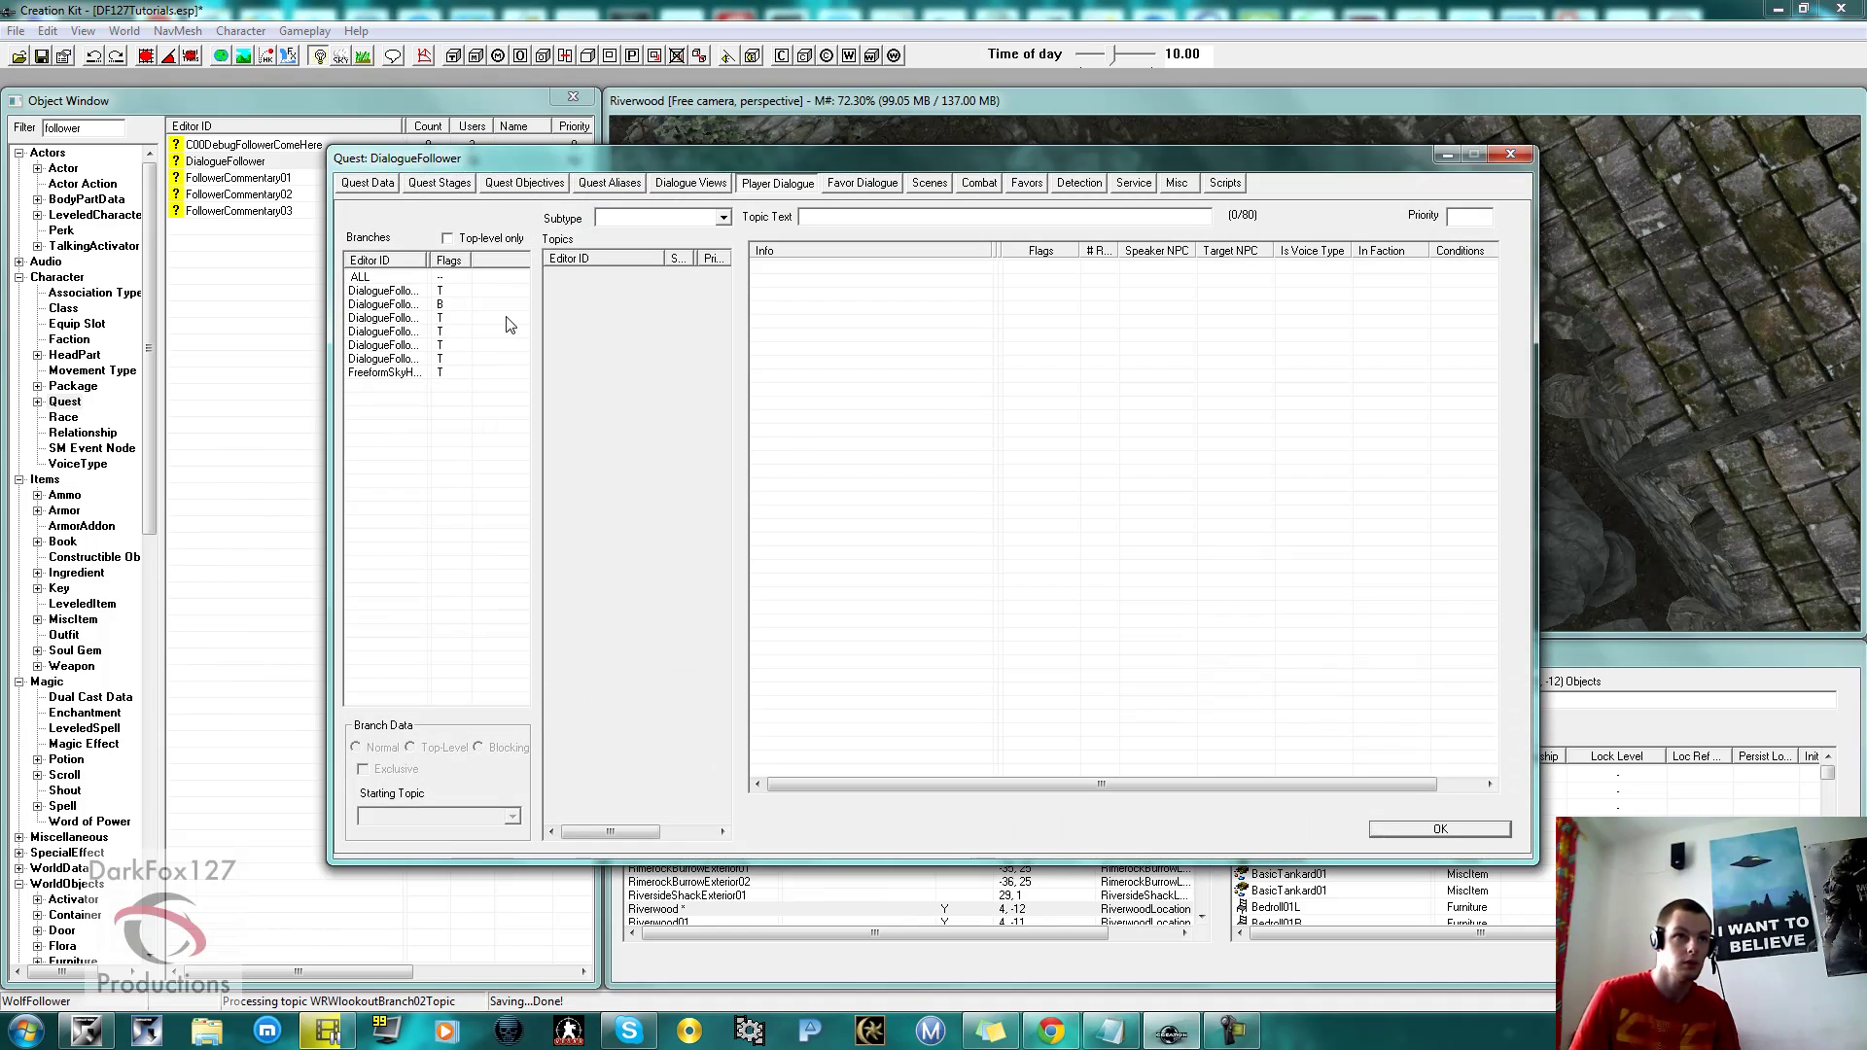
Examine the wolf follower's (growl) topic info in the DialogueFollowerDismiss branch, including its response, conditions and end script, and close it unchanged.
left_click(408, 292)
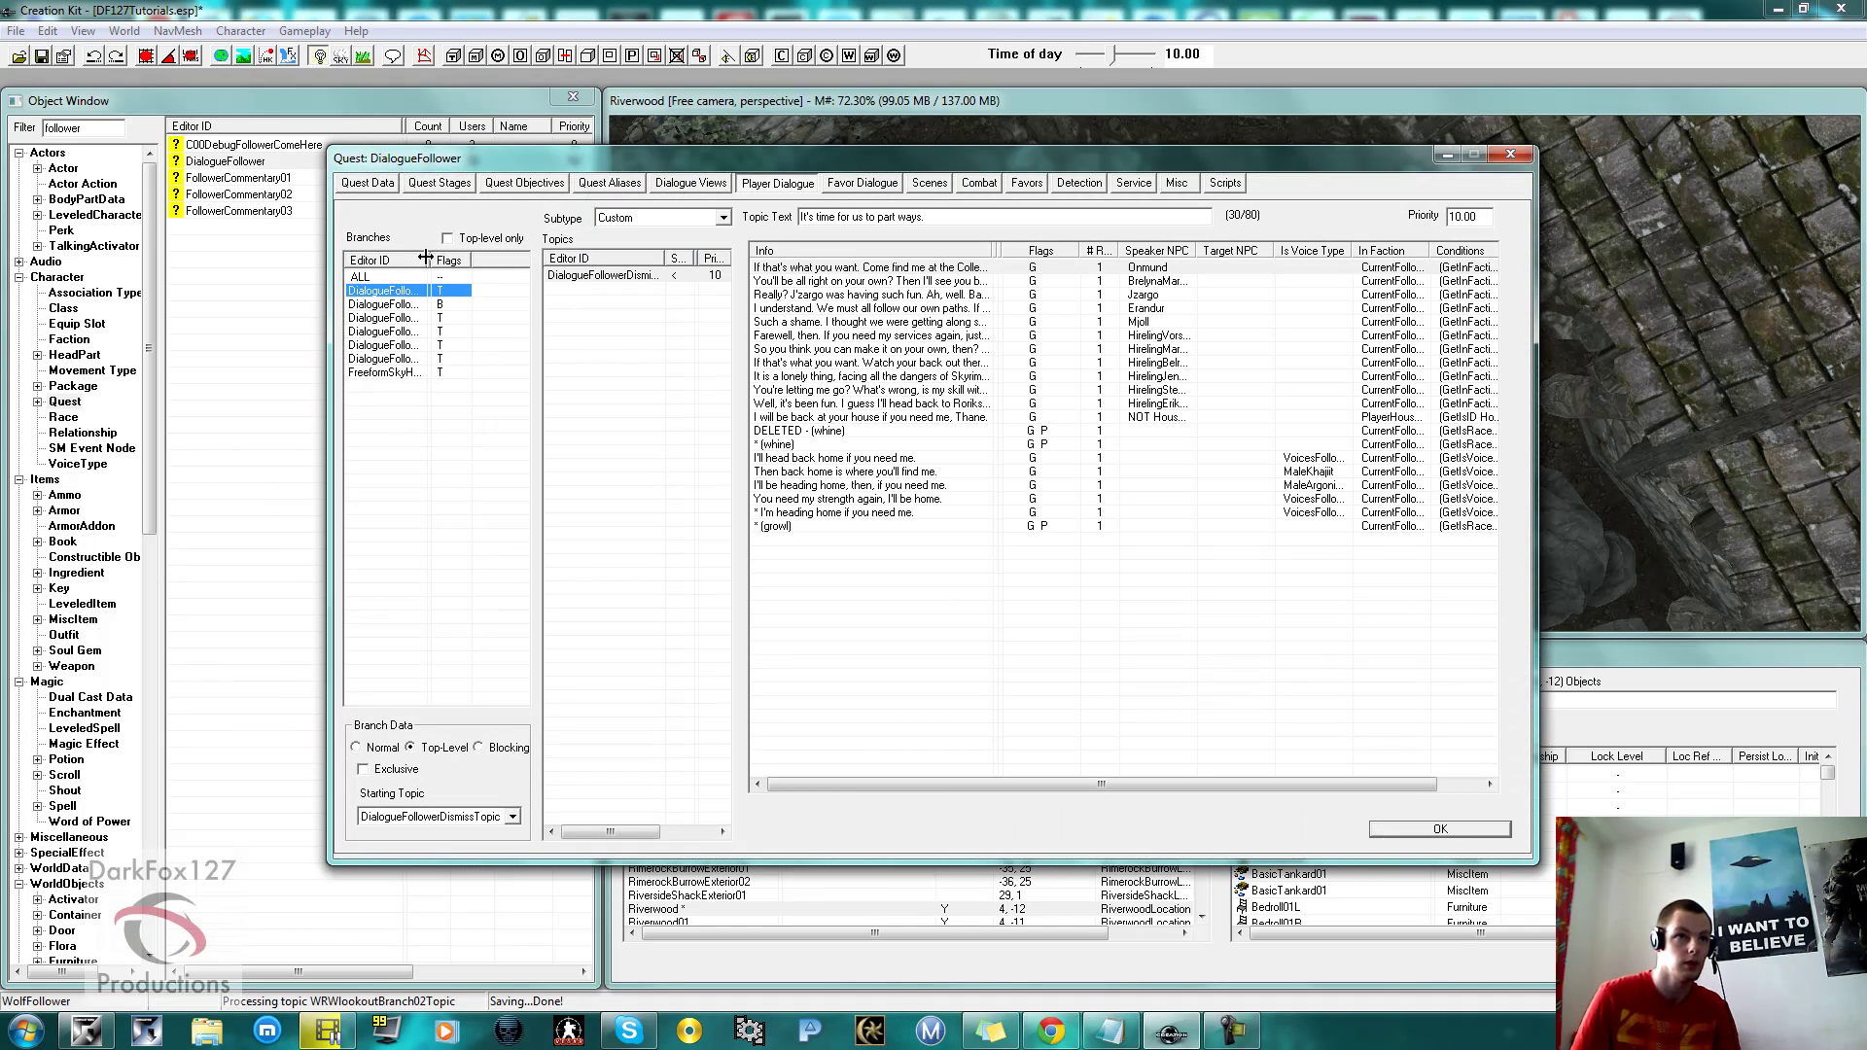
left_click_drag(425, 256, 478, 257)
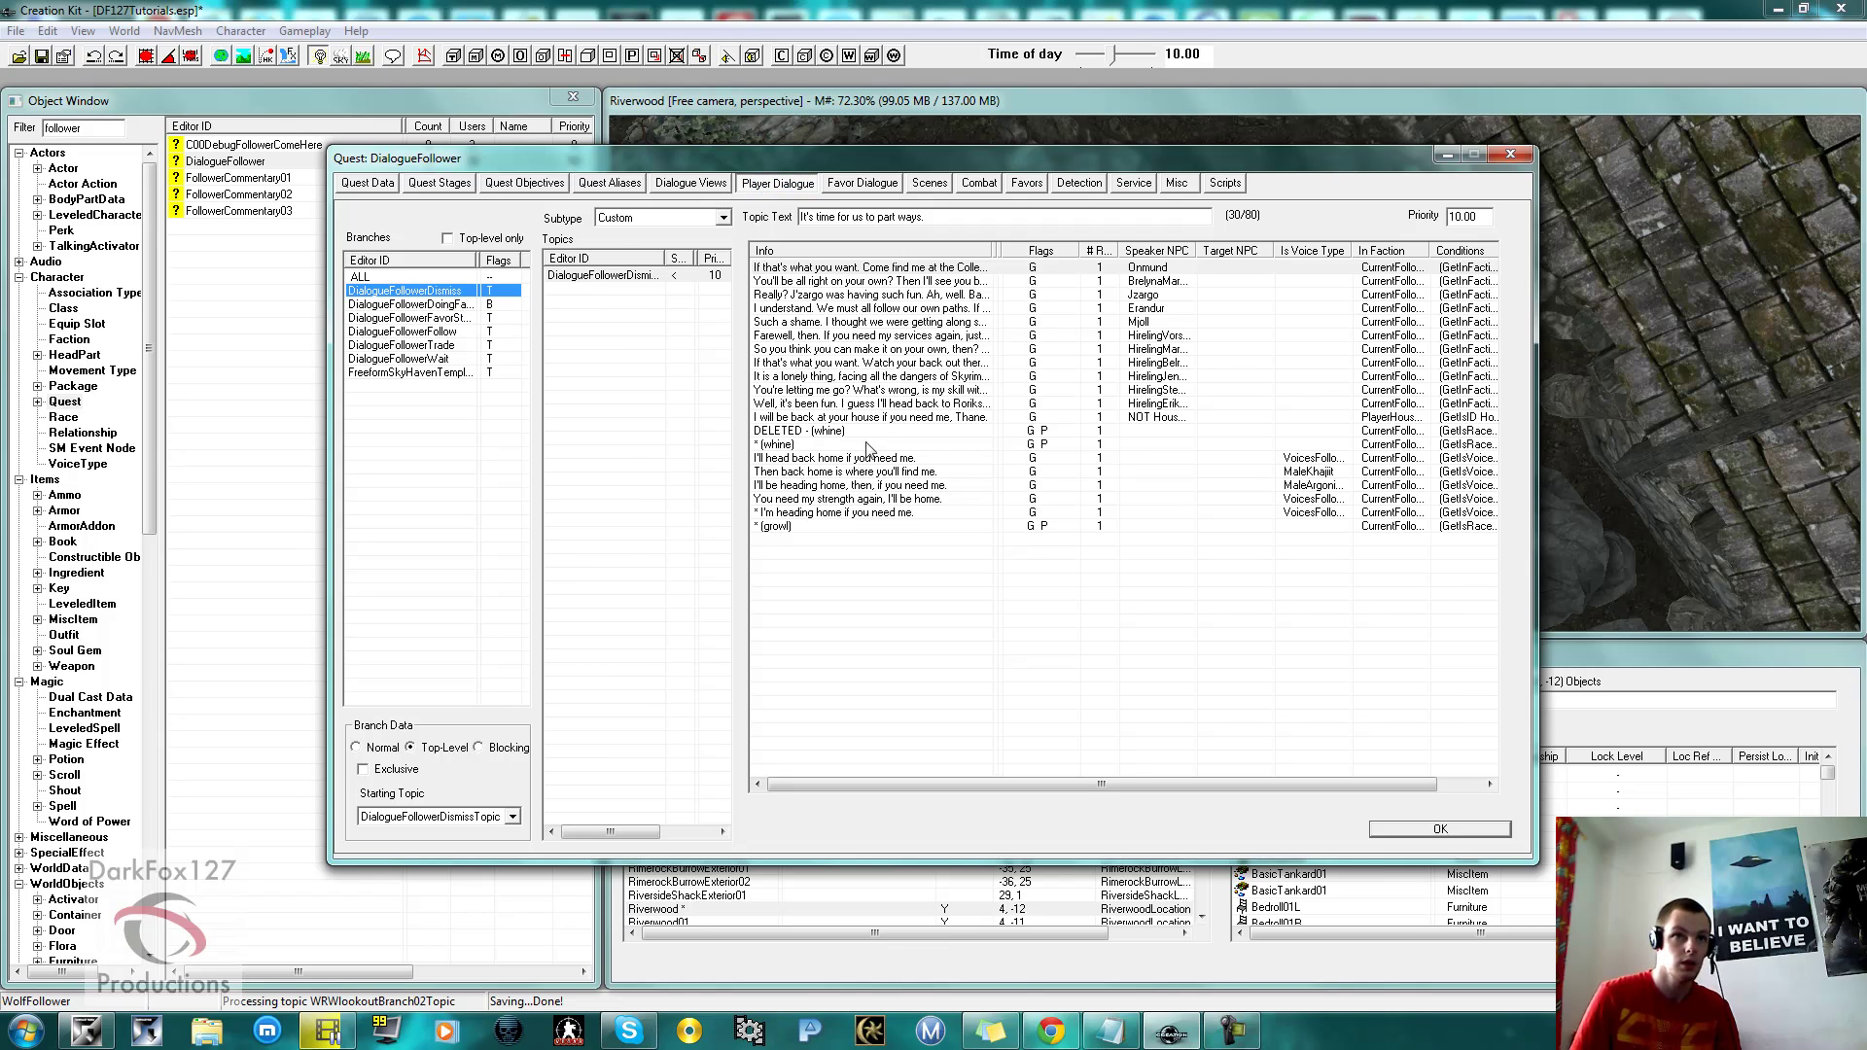
double_click(800, 528)
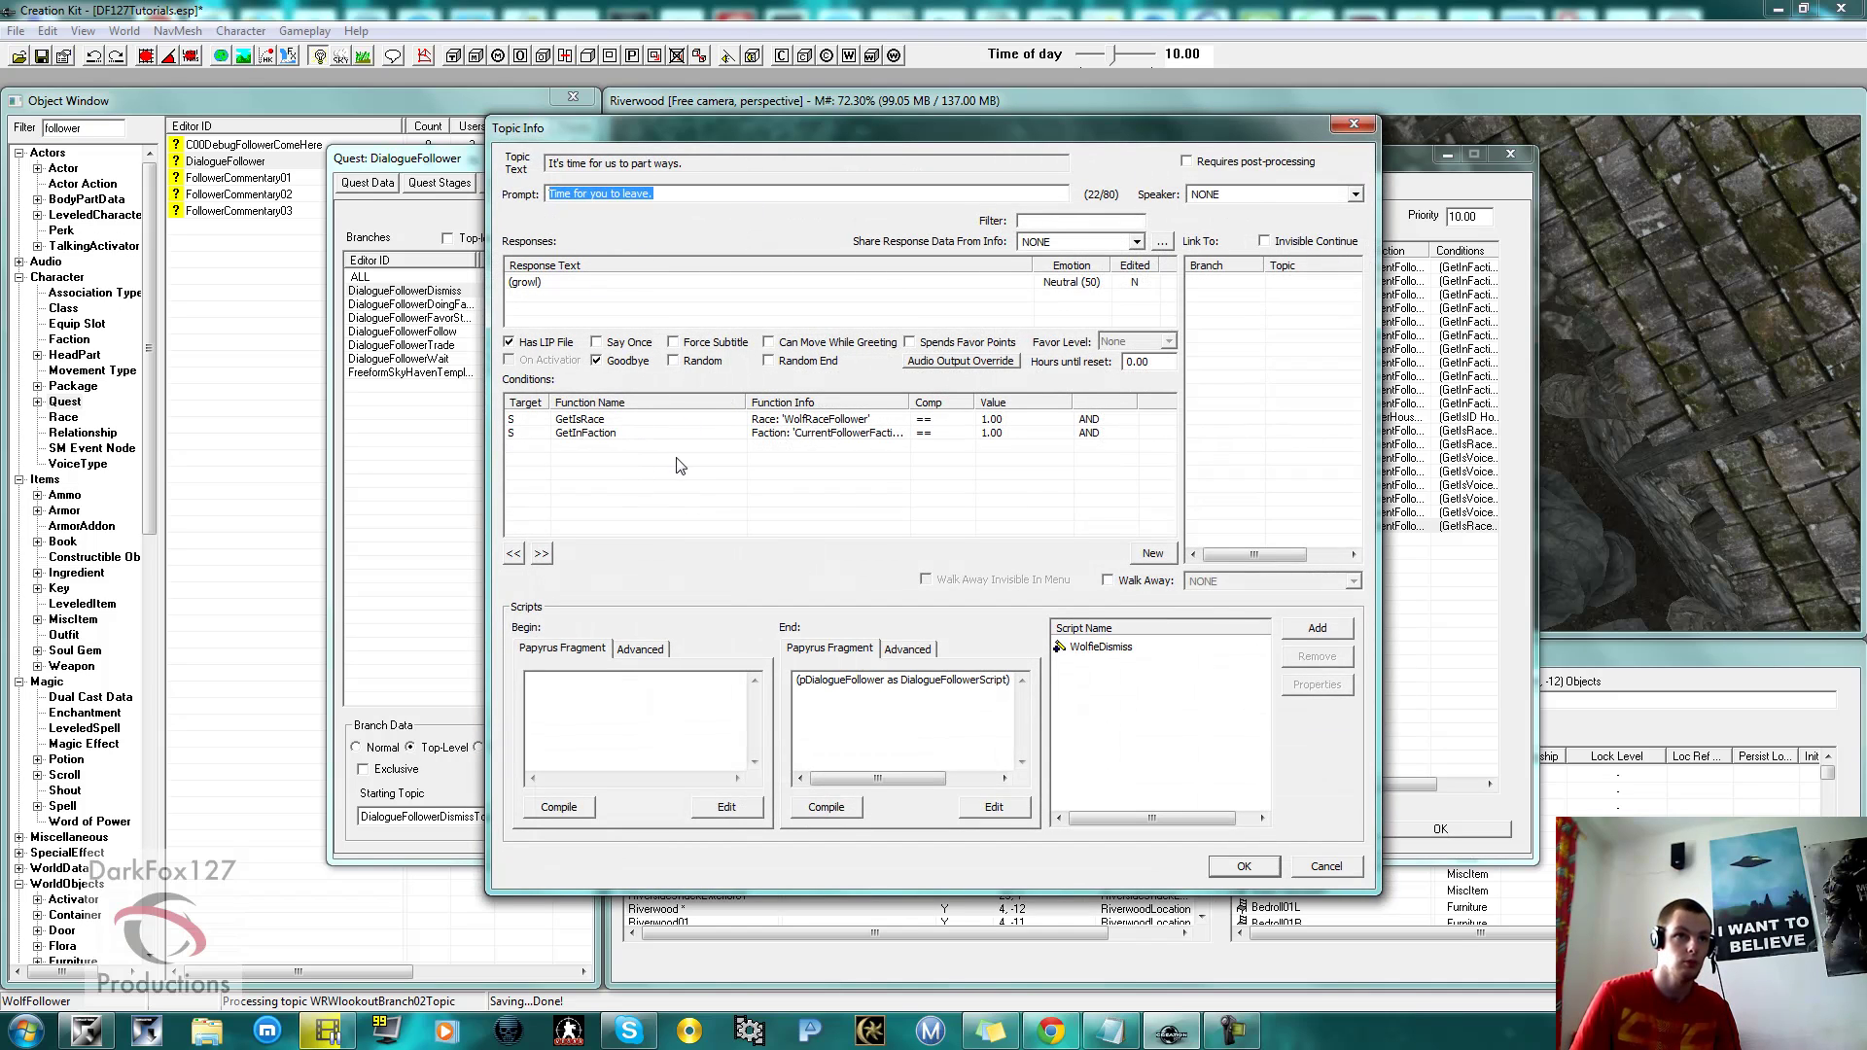
left_click(569, 282)
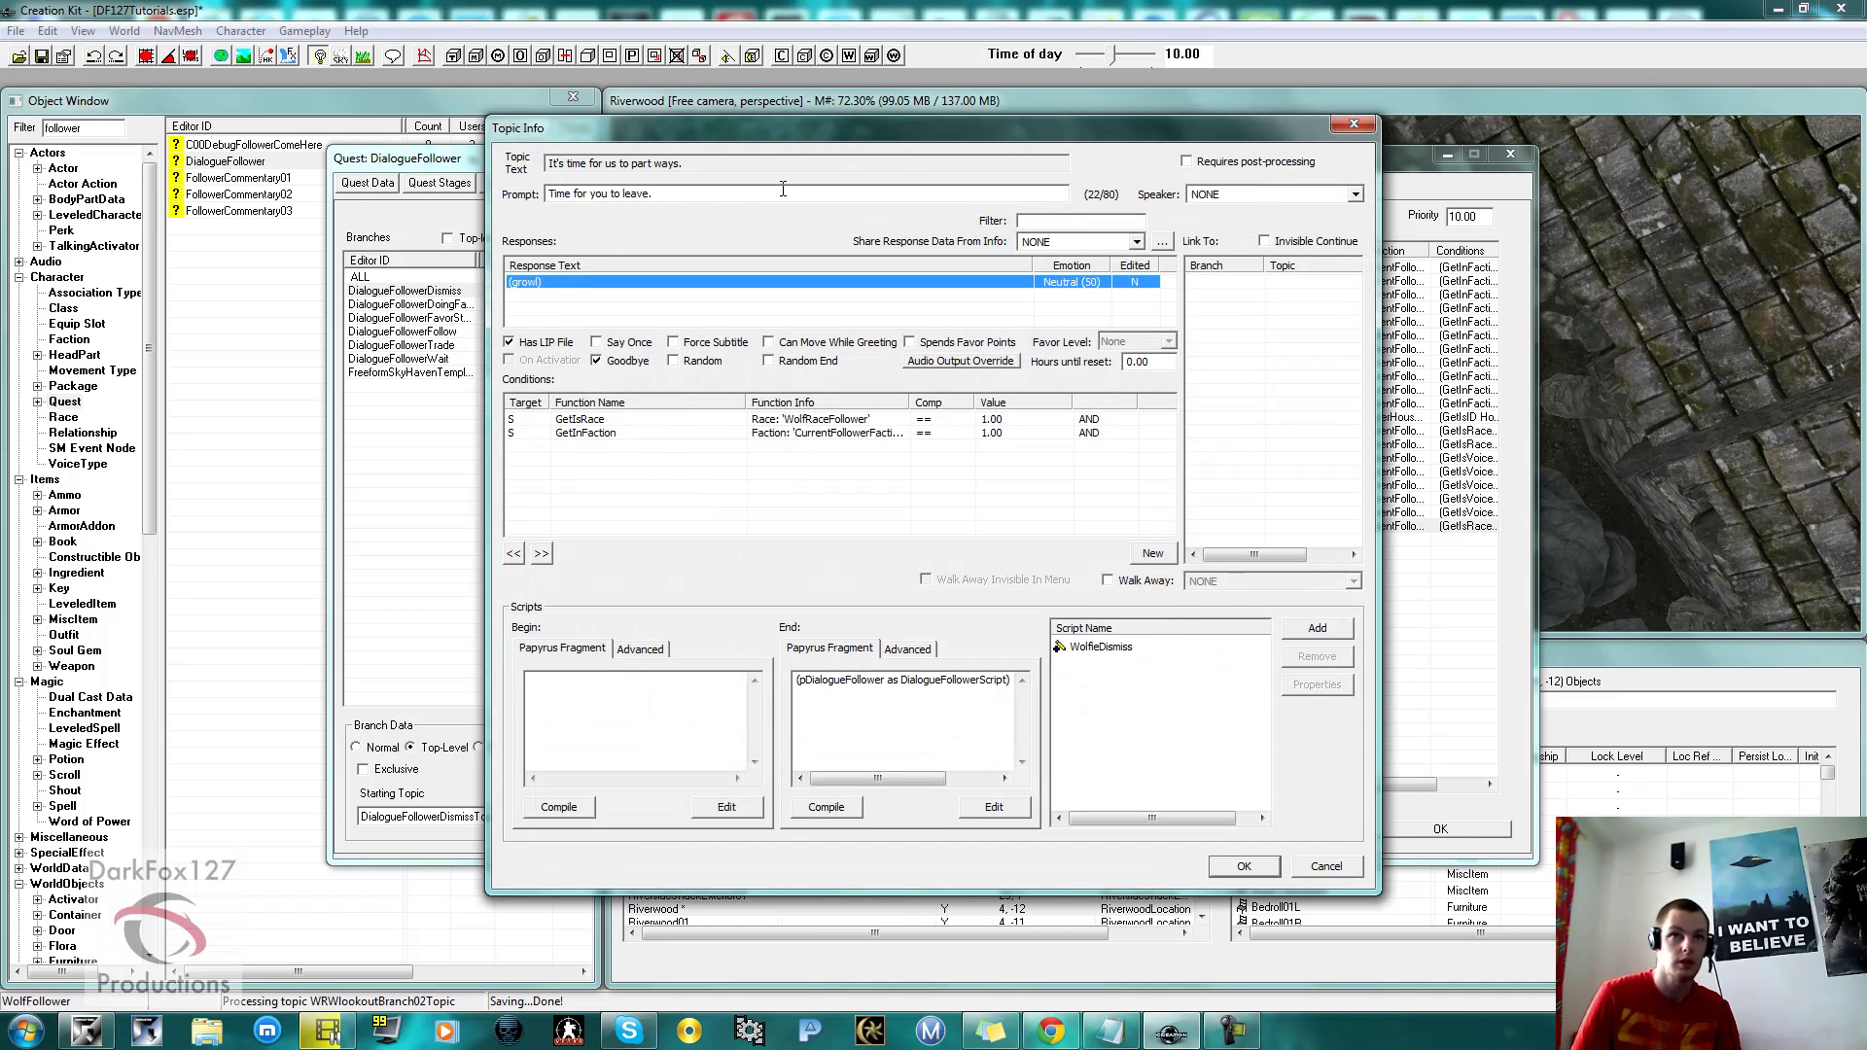
left_click(879, 682)
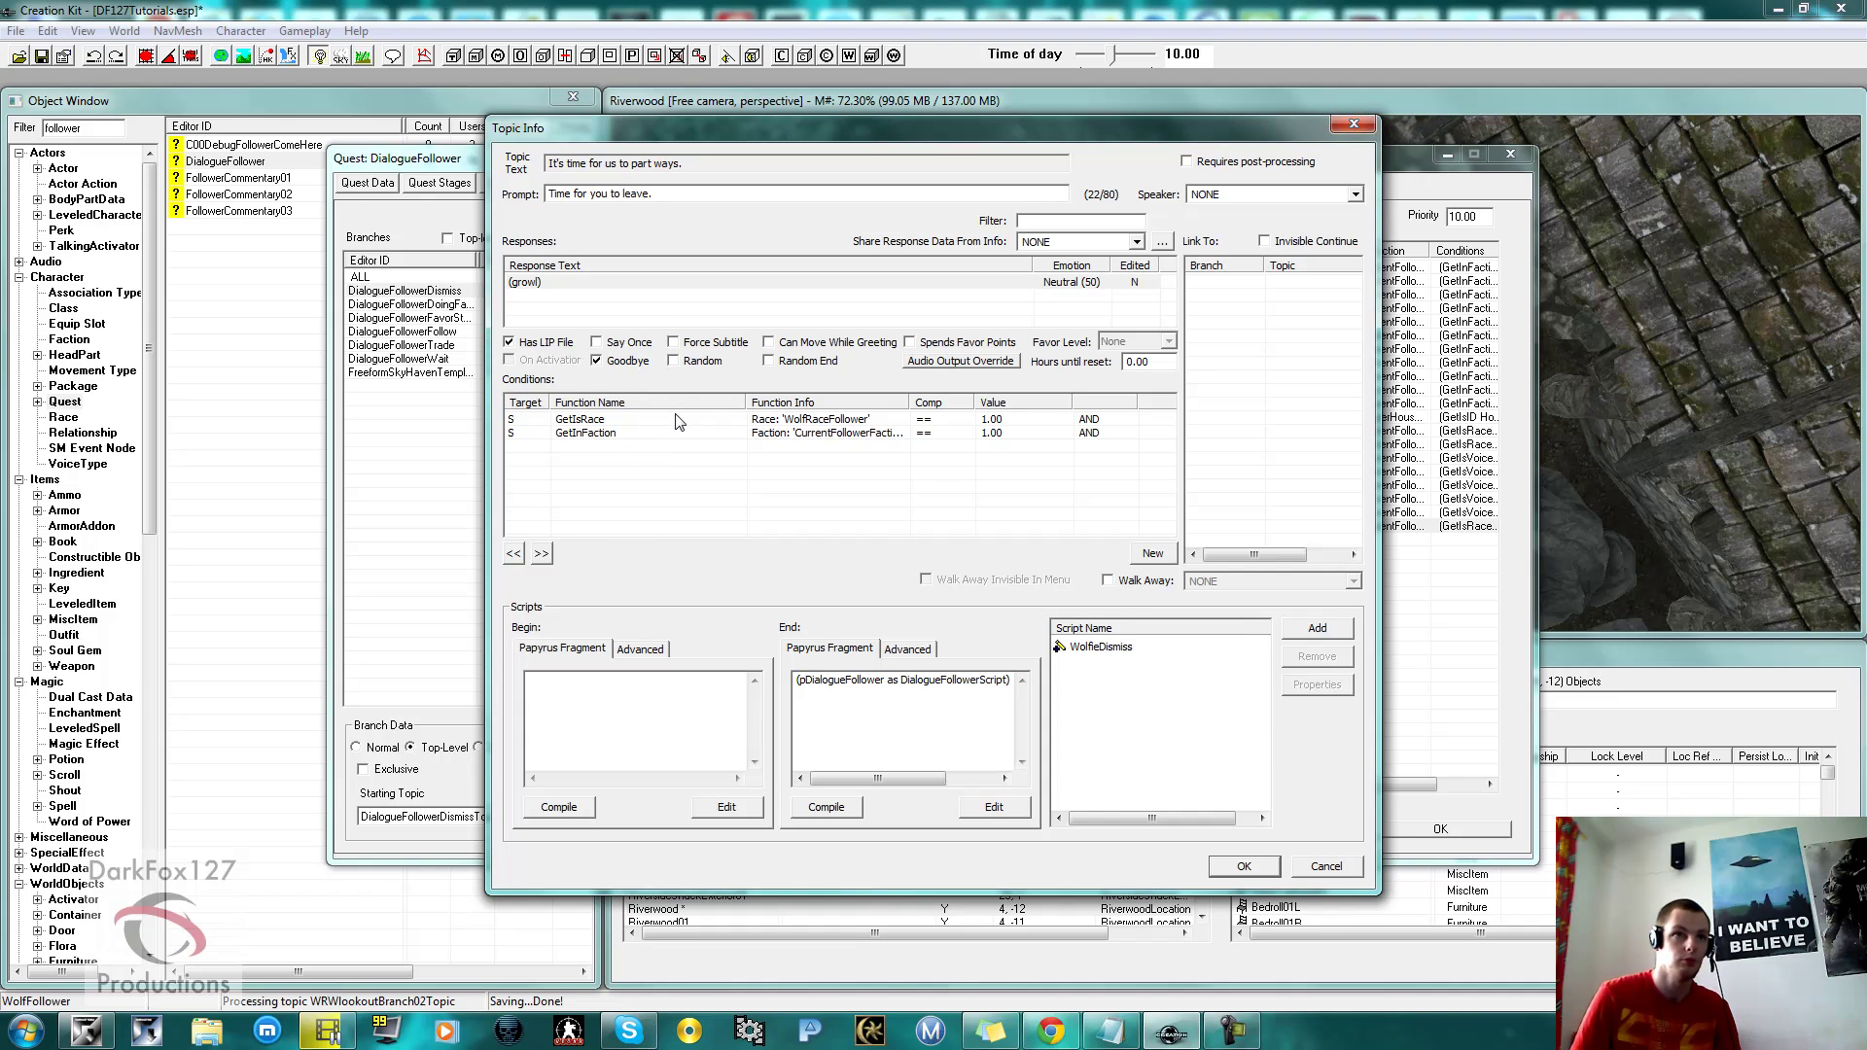
left_click(1352, 127)
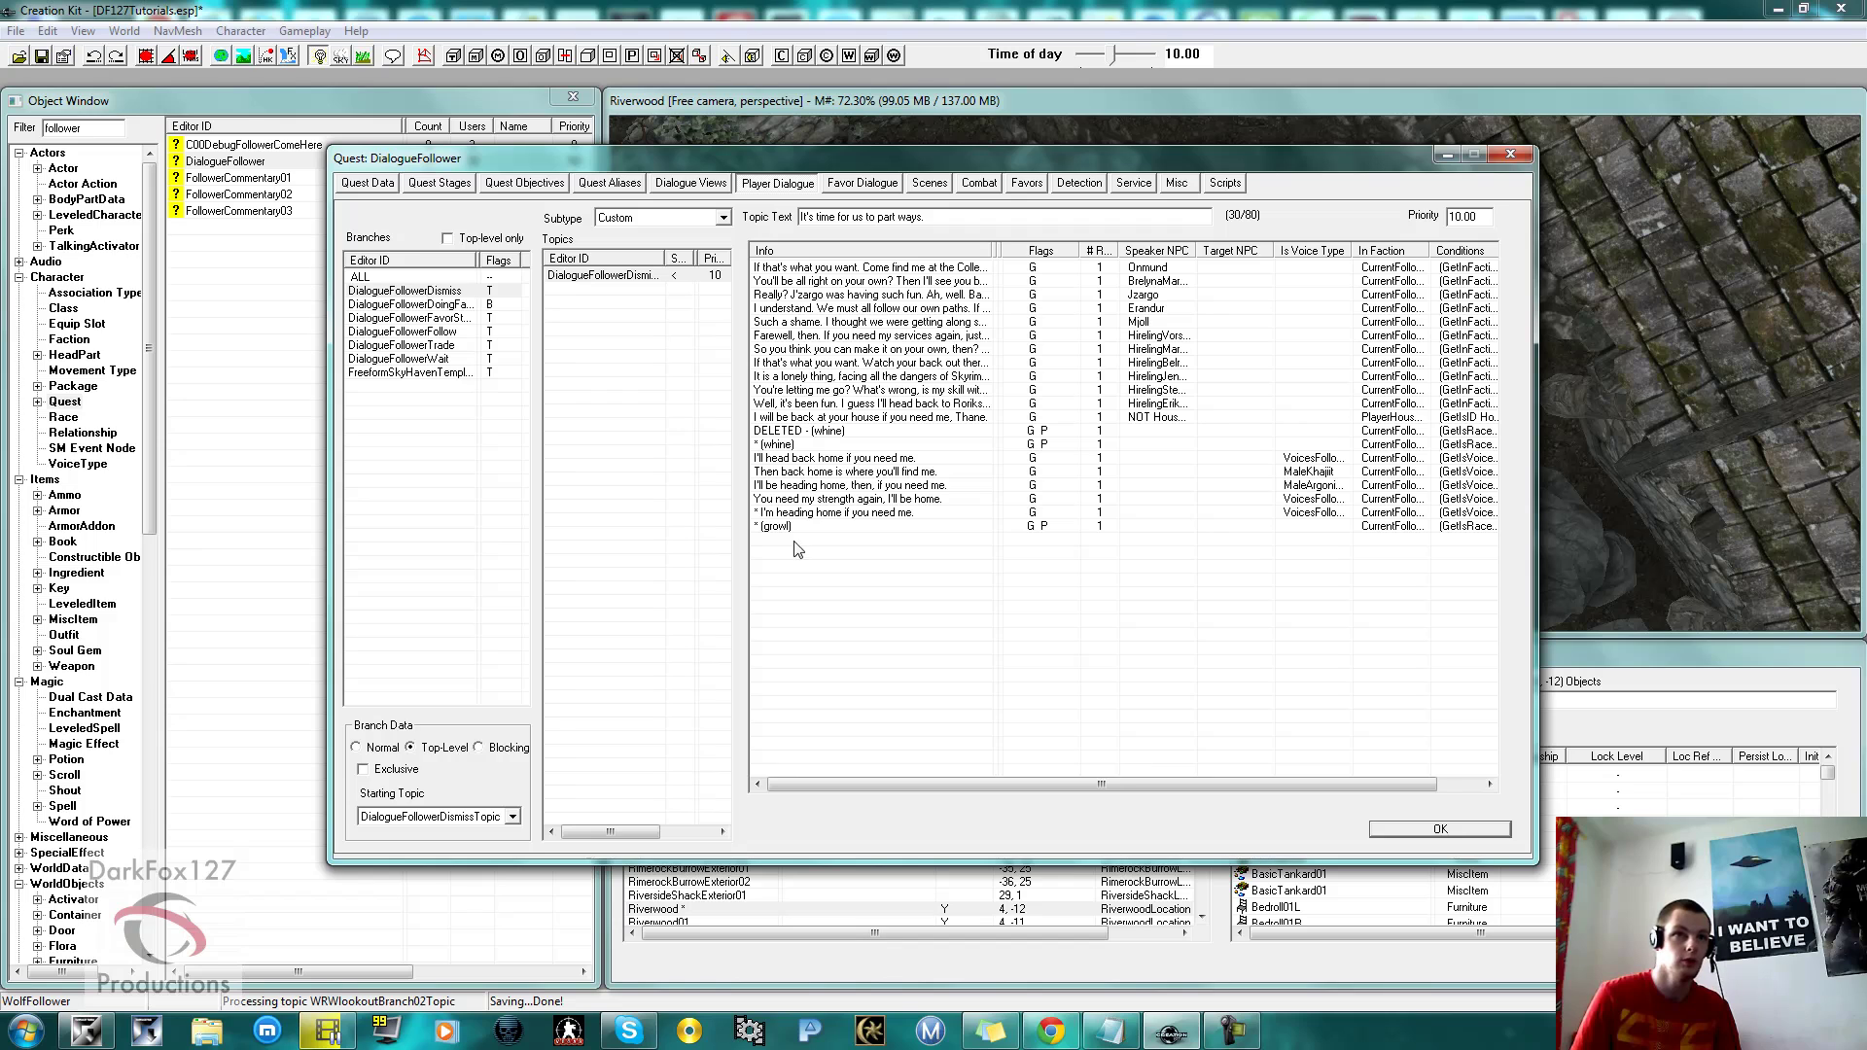
Add a new info to the DialogueFollowerDismiss topic with the response text "(growl)".
right_click(798, 616)
left_click(833, 634)
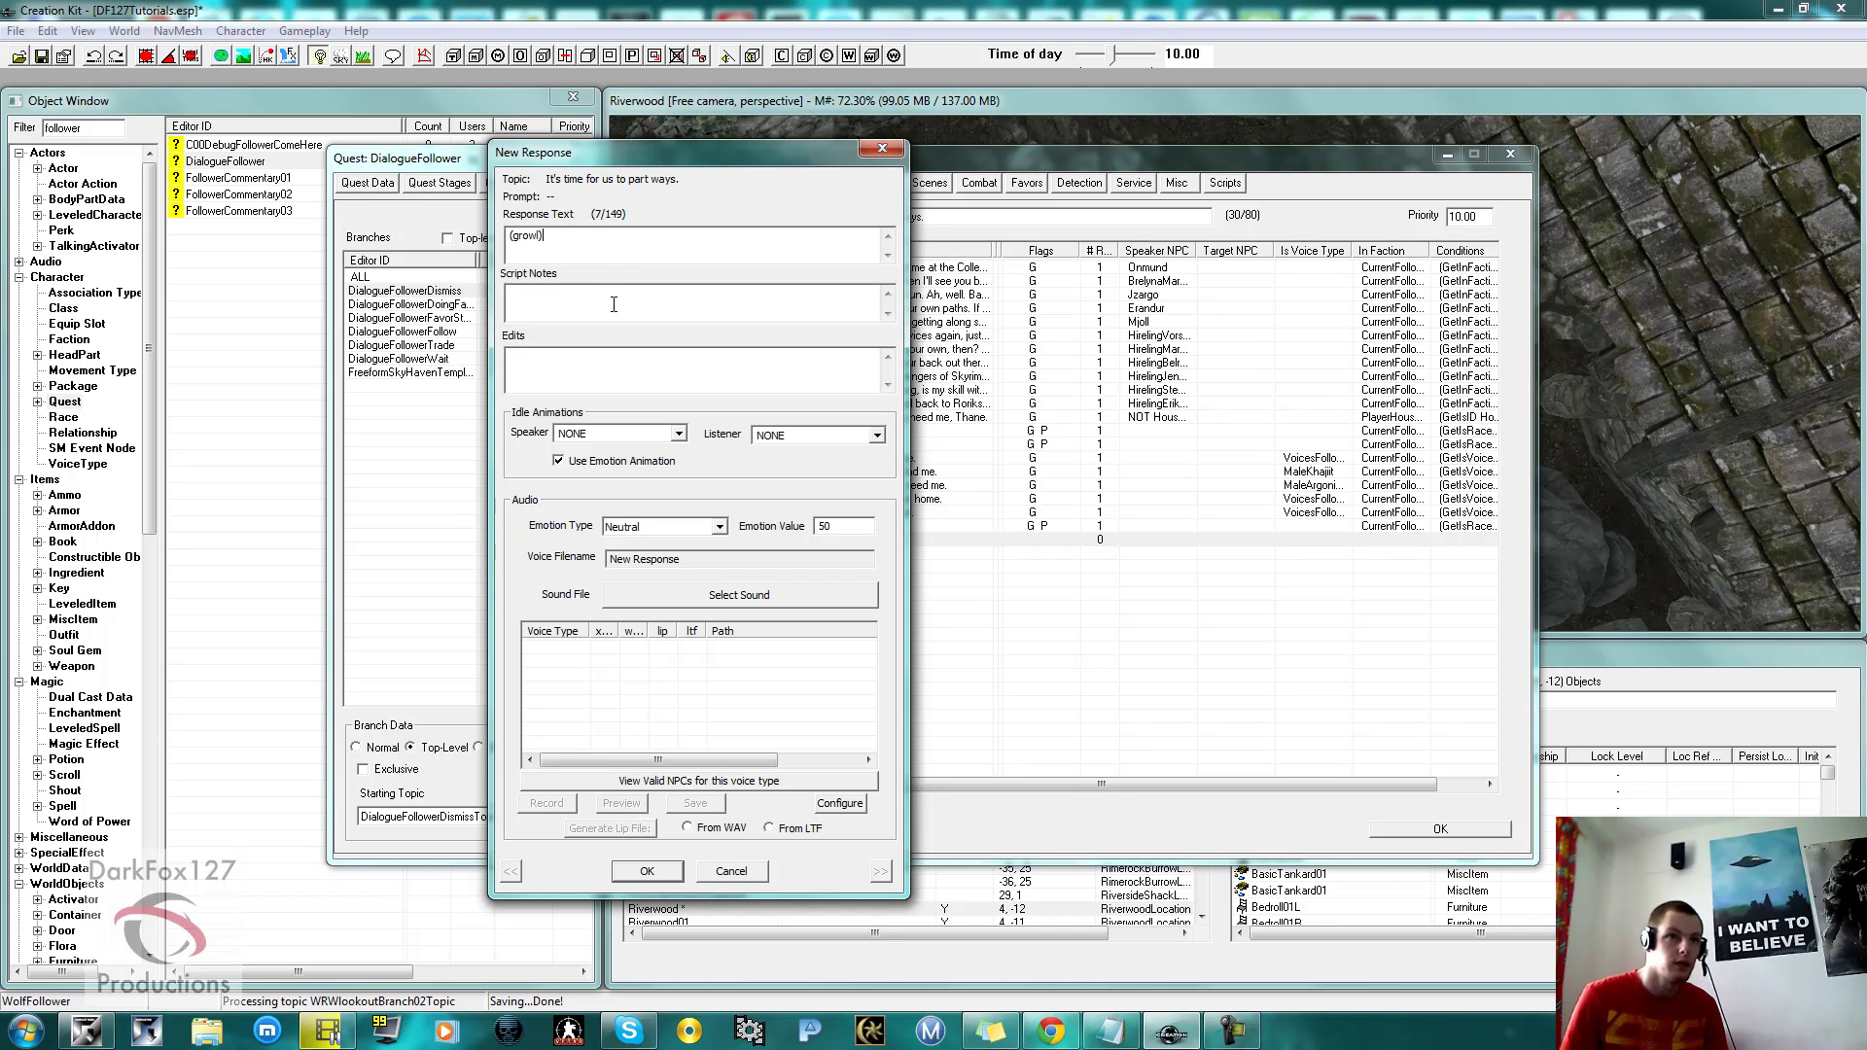
left_click(595, 310)
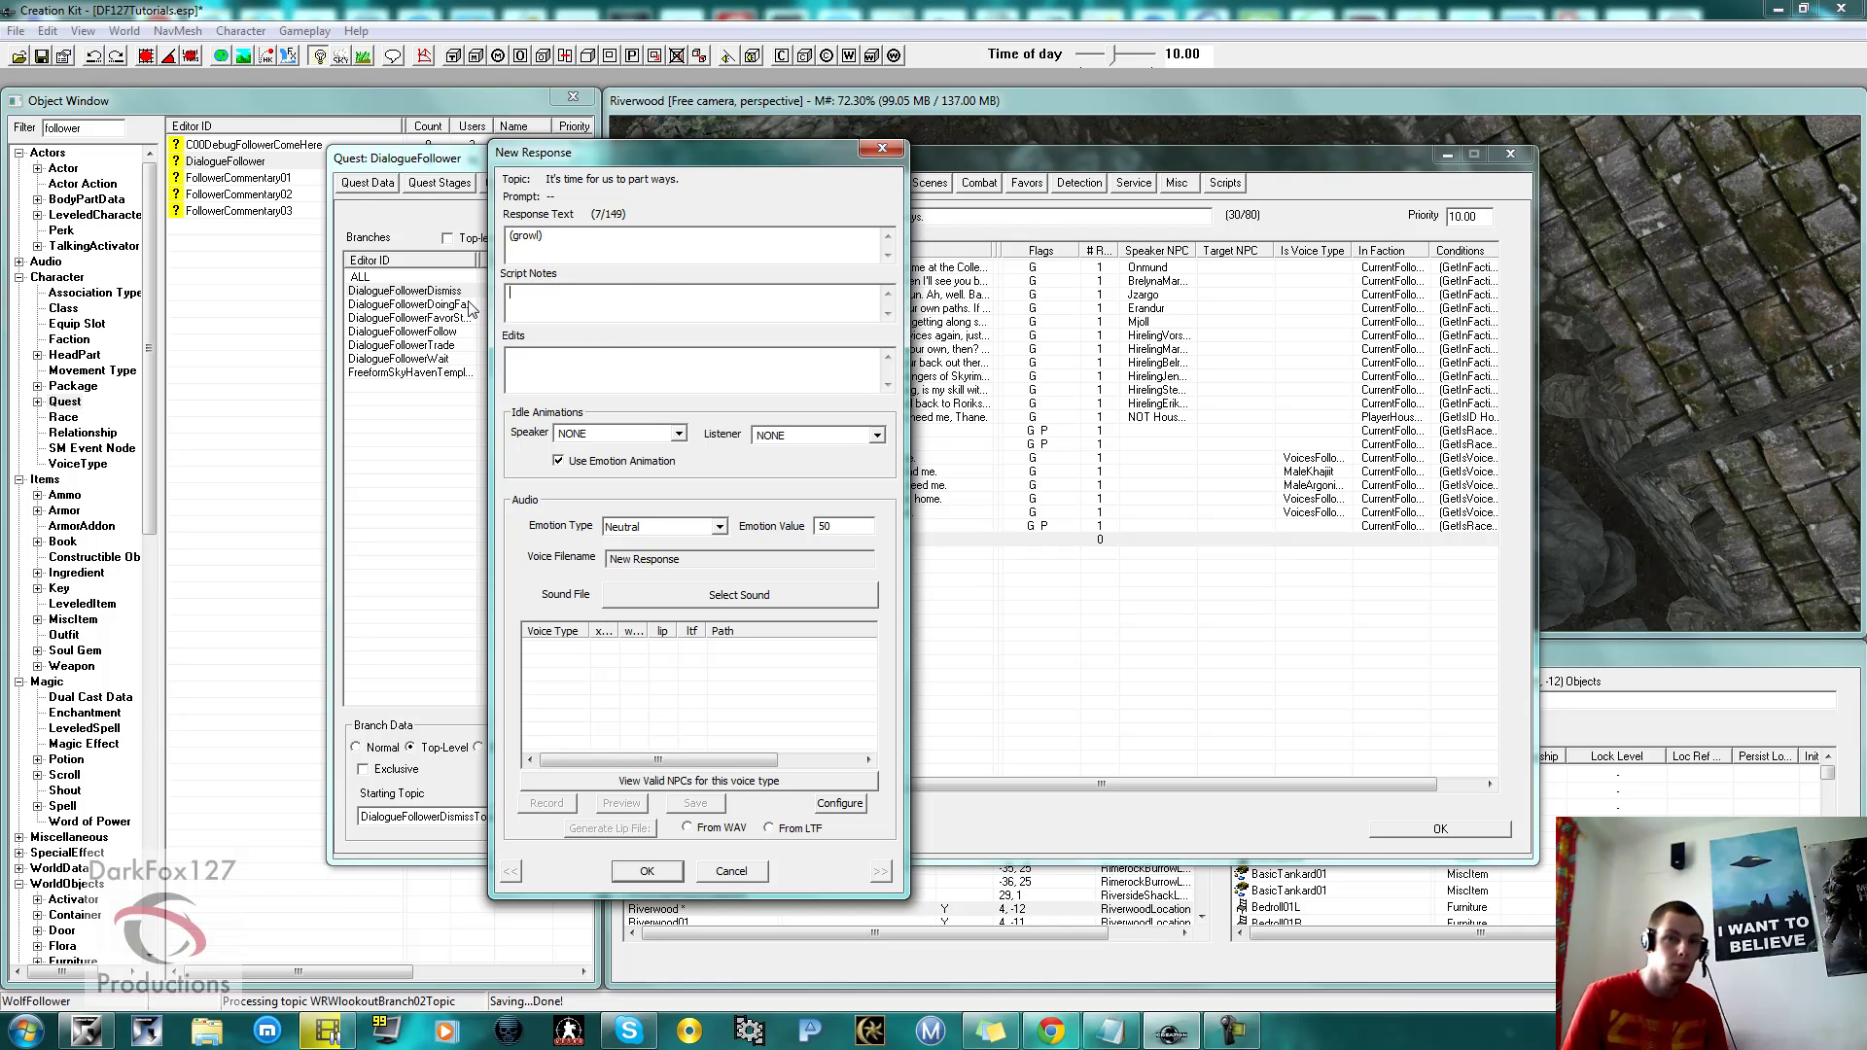
Assign the sound NPCSabreCatDeathSD, filtered with "npcsabre", to the new (growl) response and save the response.
left_click(640, 597)
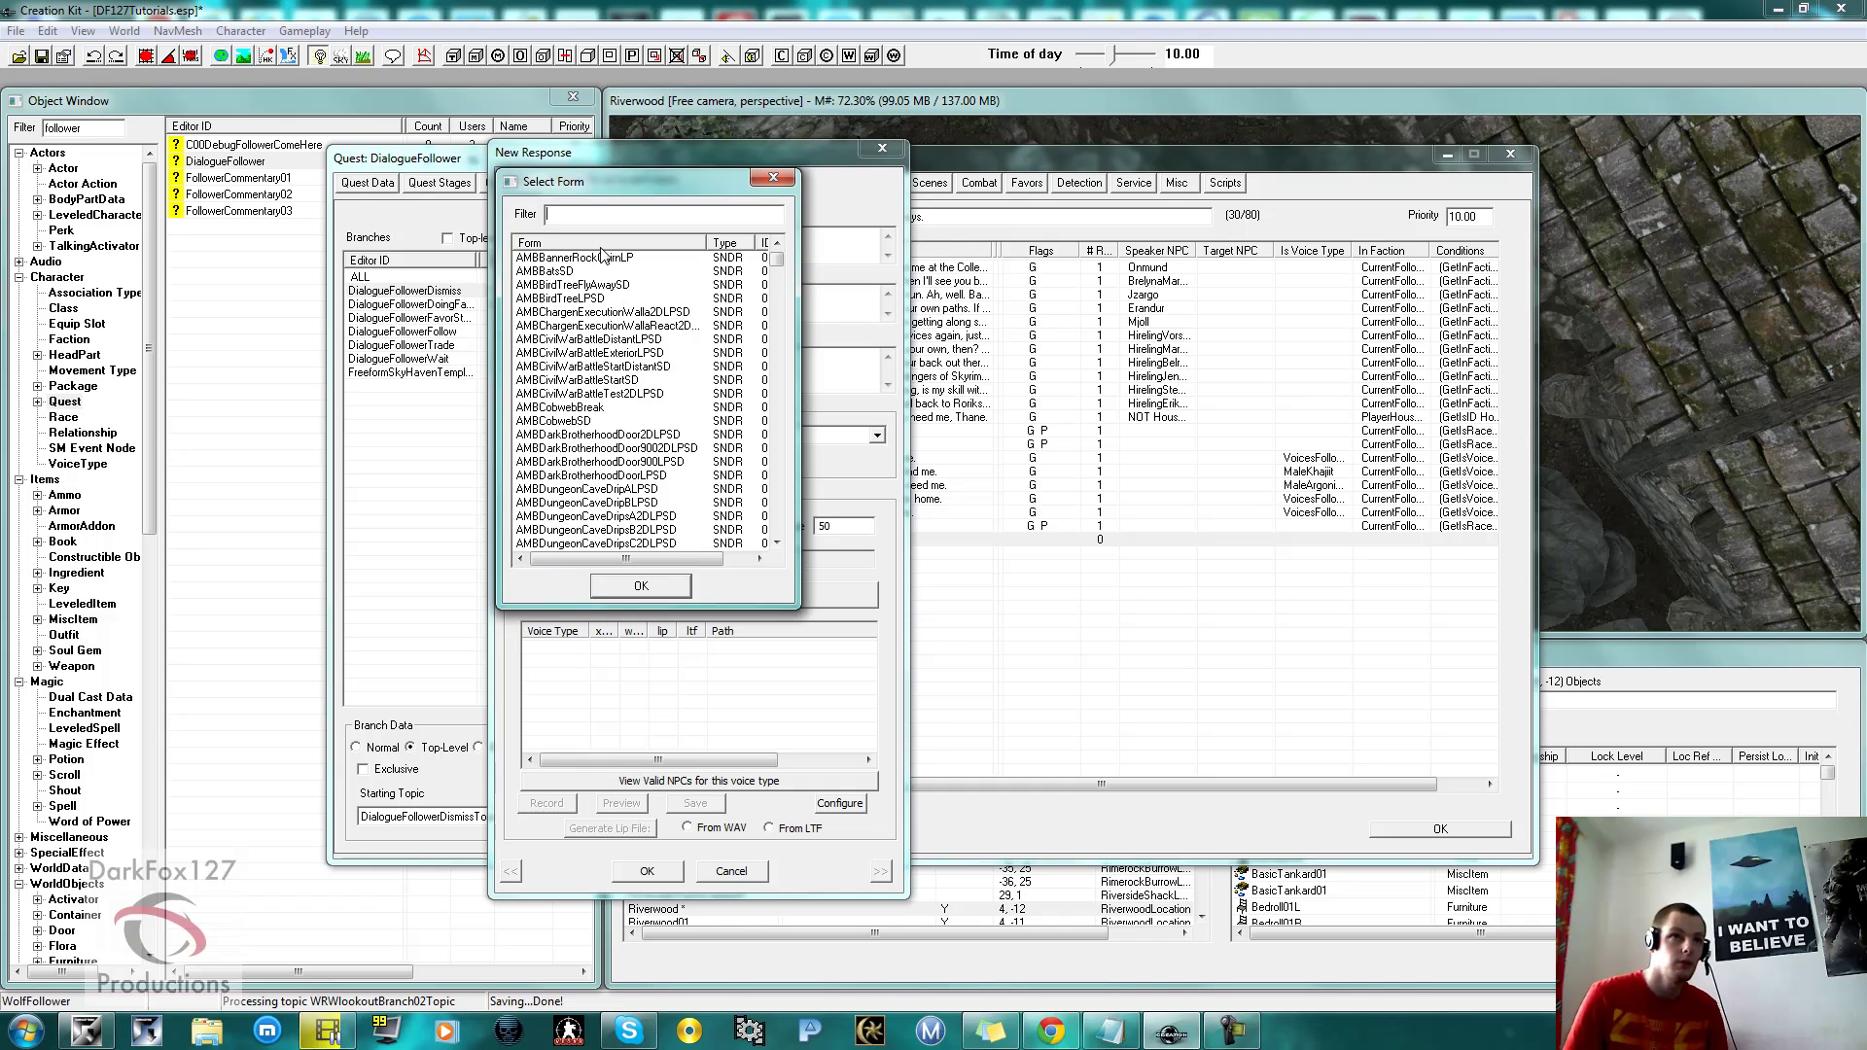
type("npc")
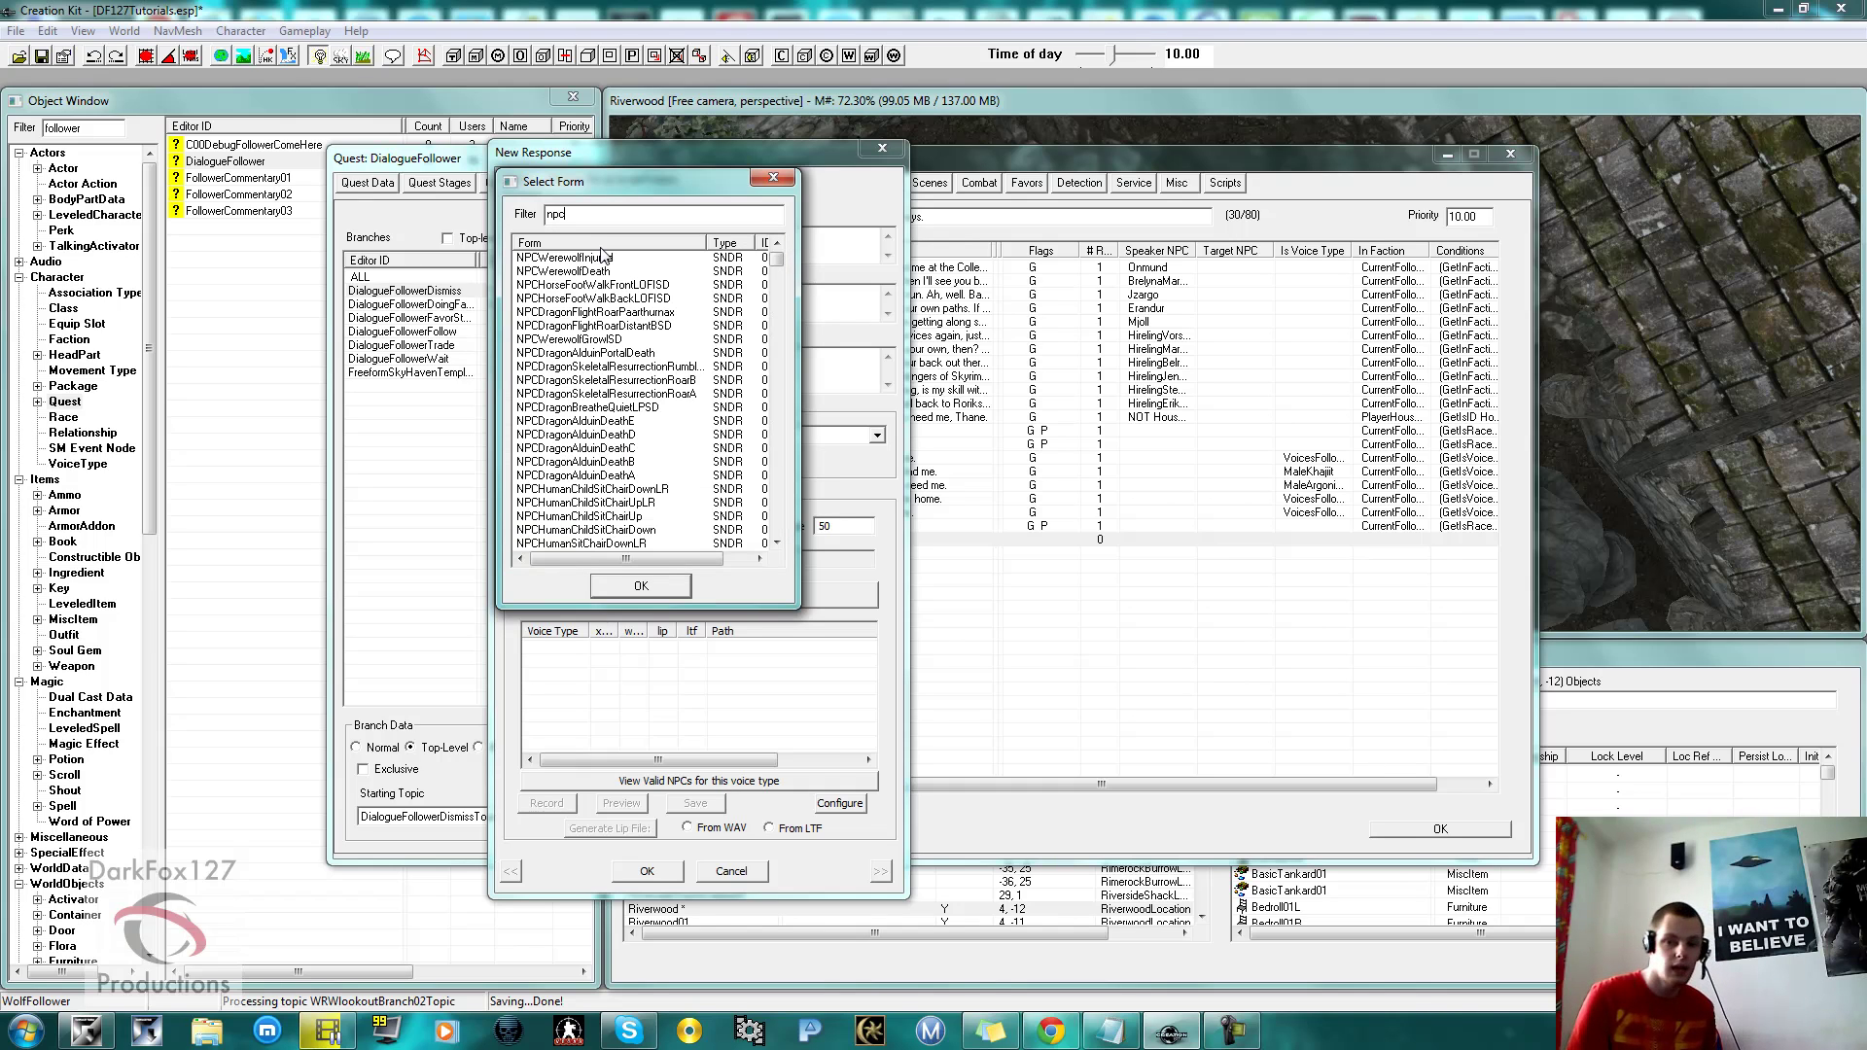
type("sabre")
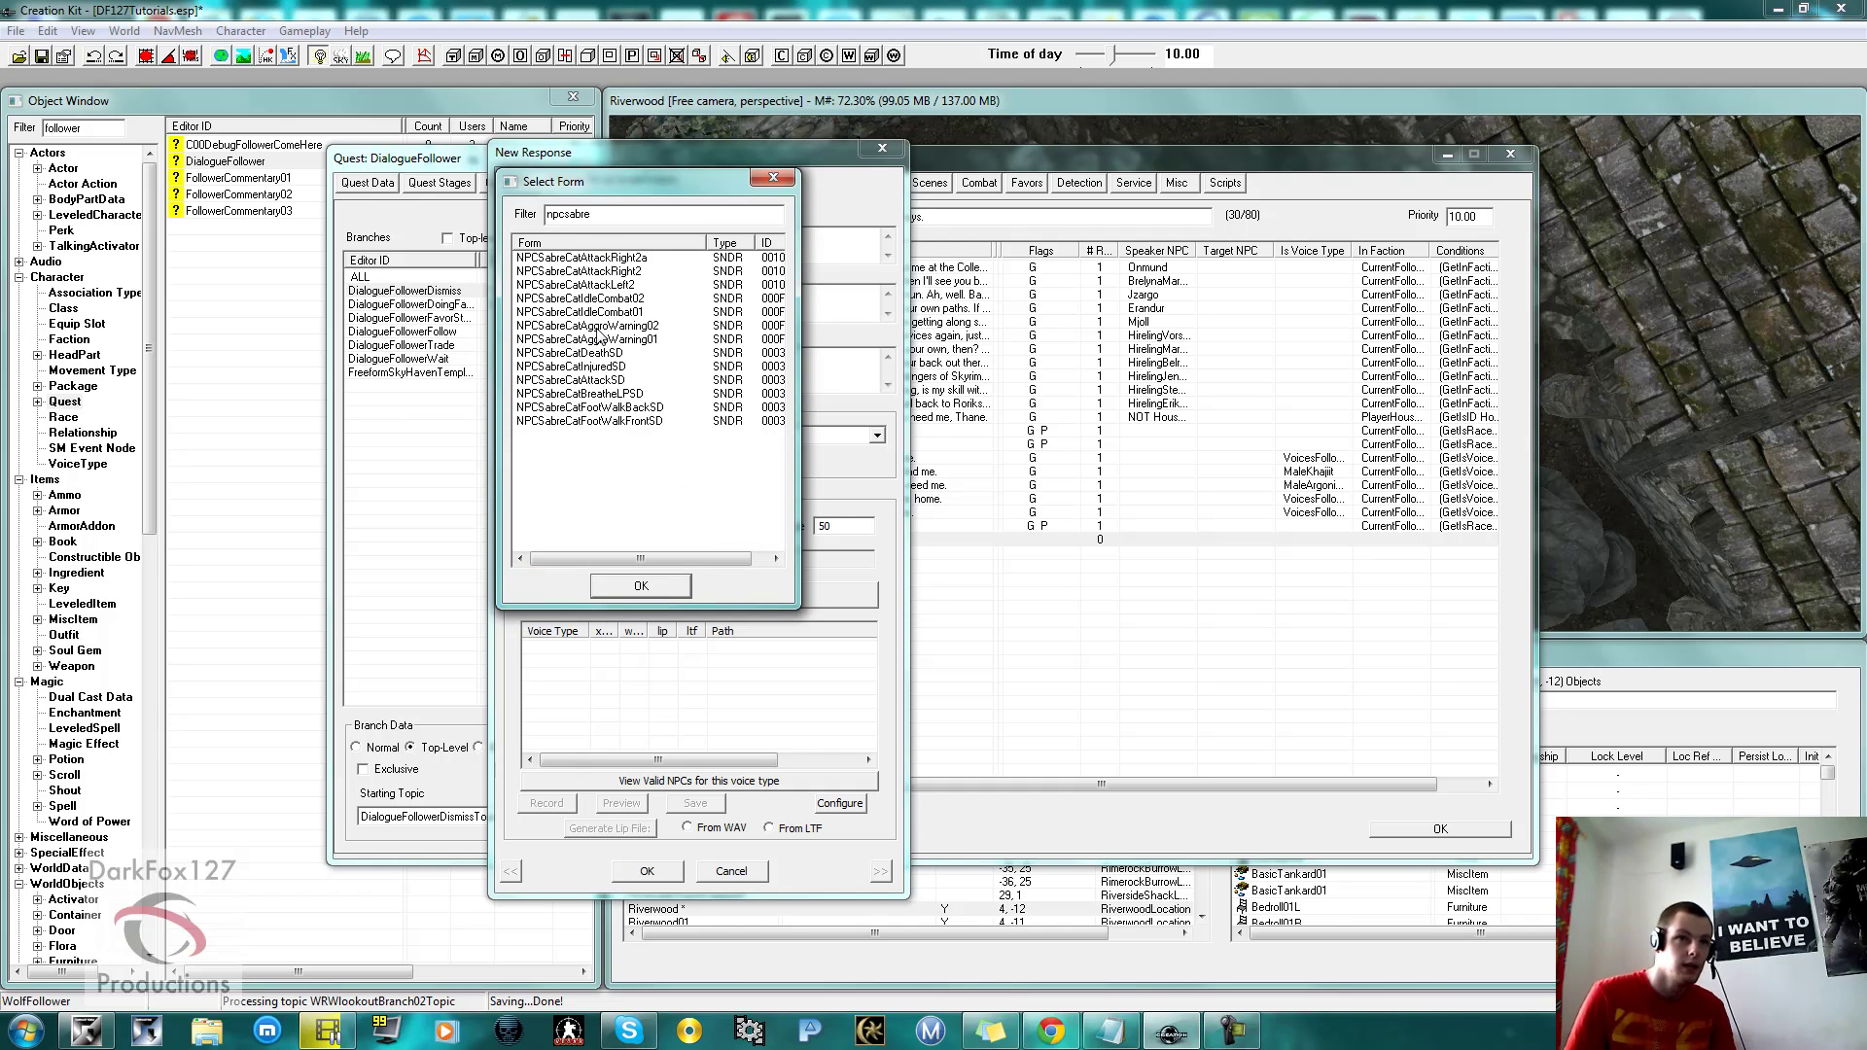
left_click(580, 327)
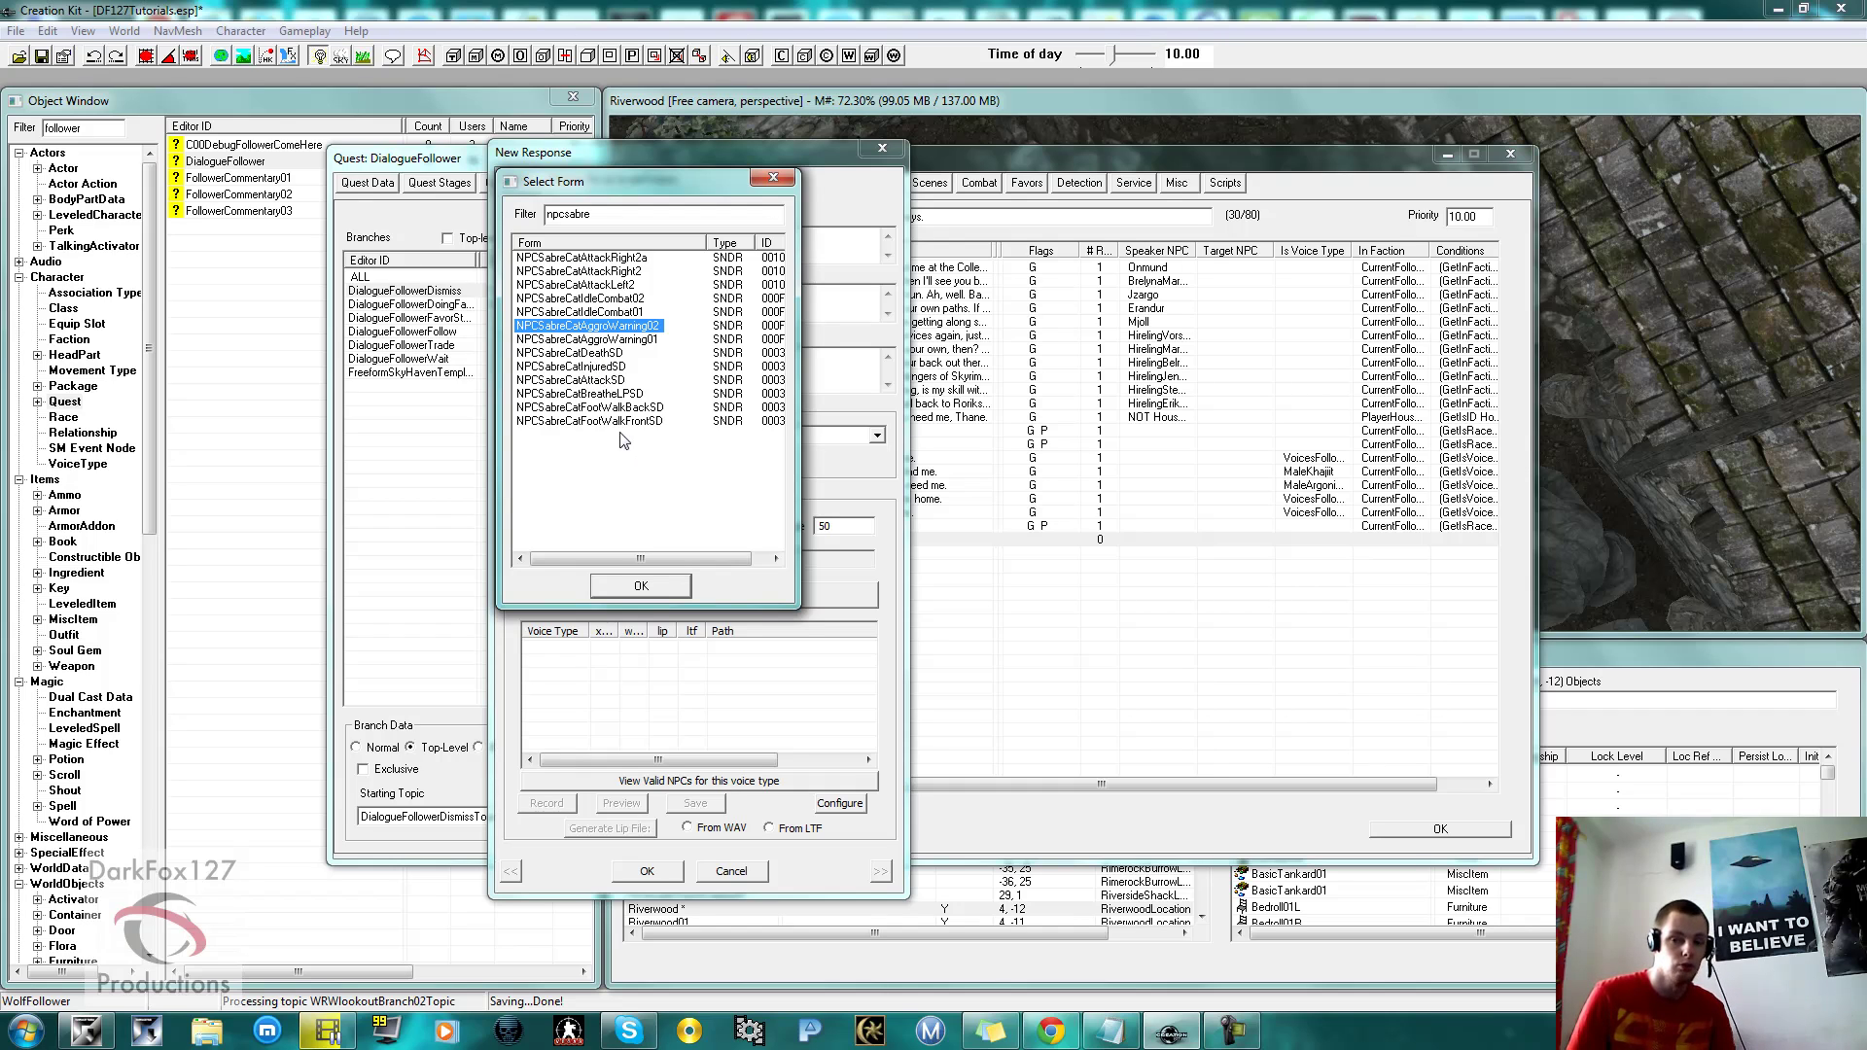
left_click(595, 380)
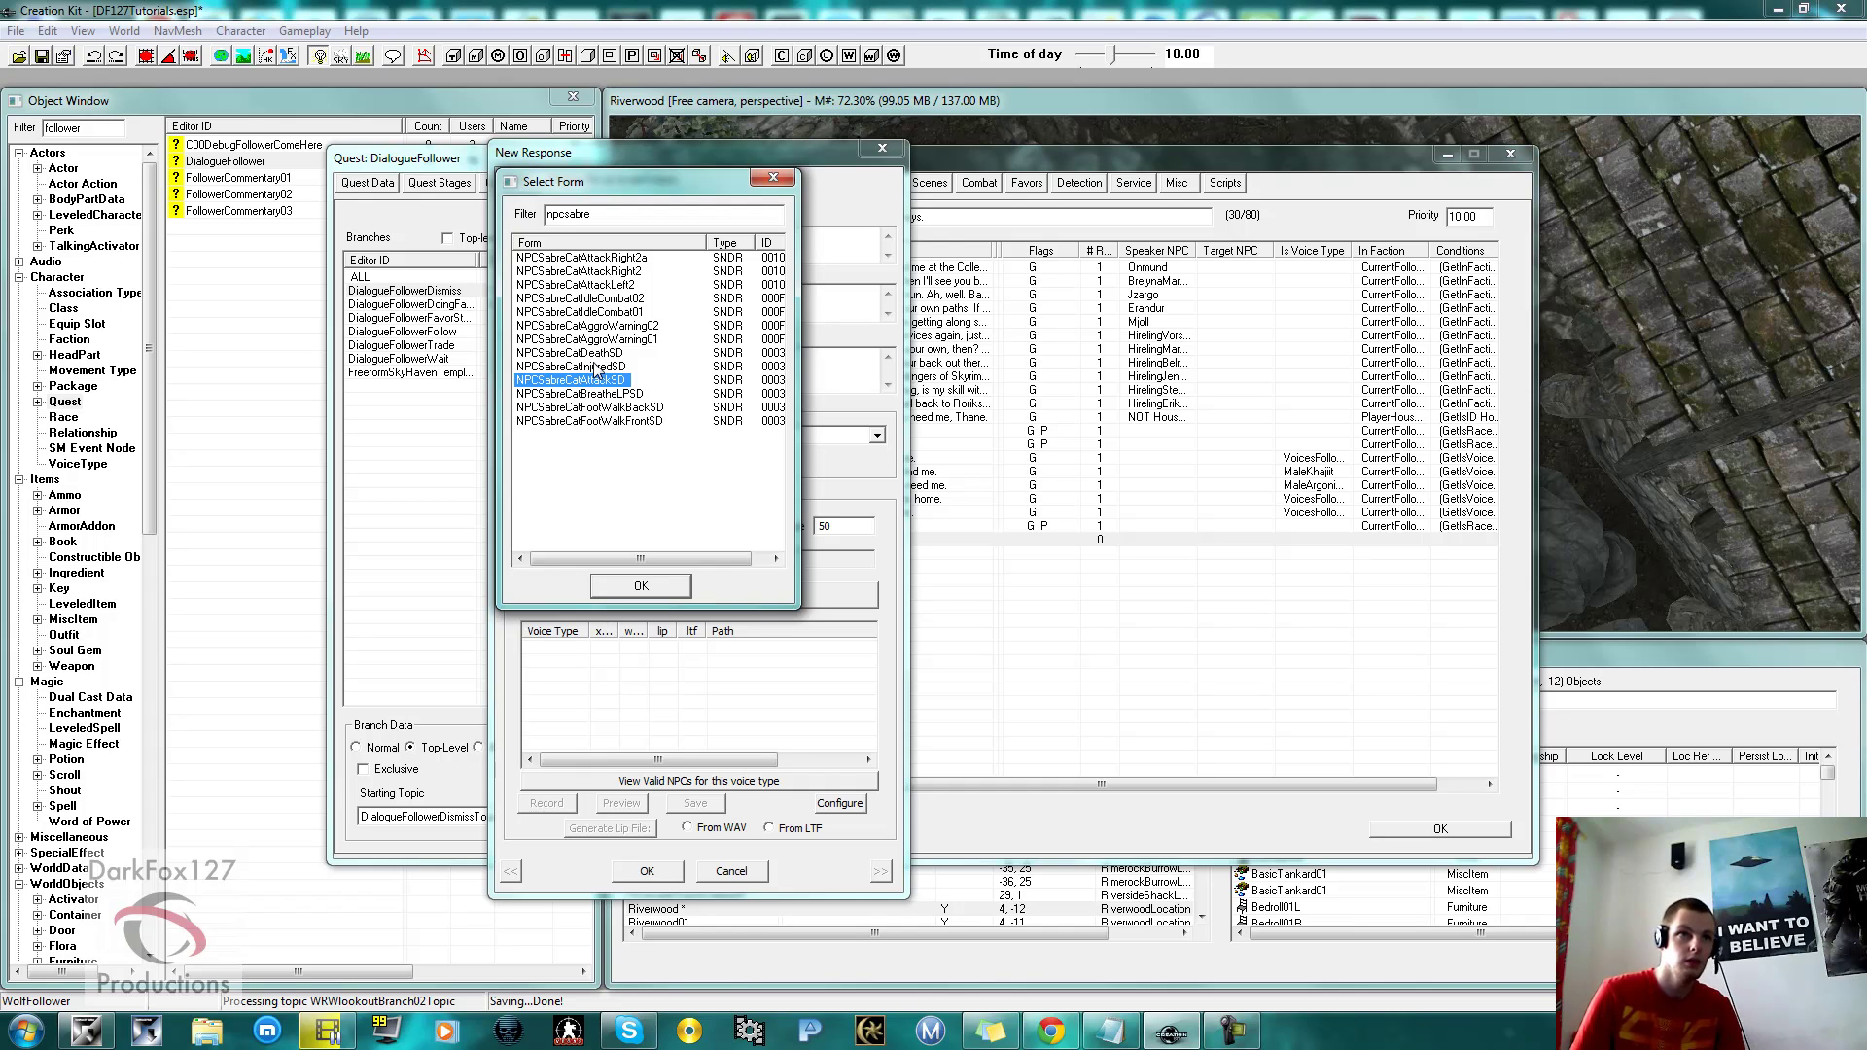
left_click(595, 355)
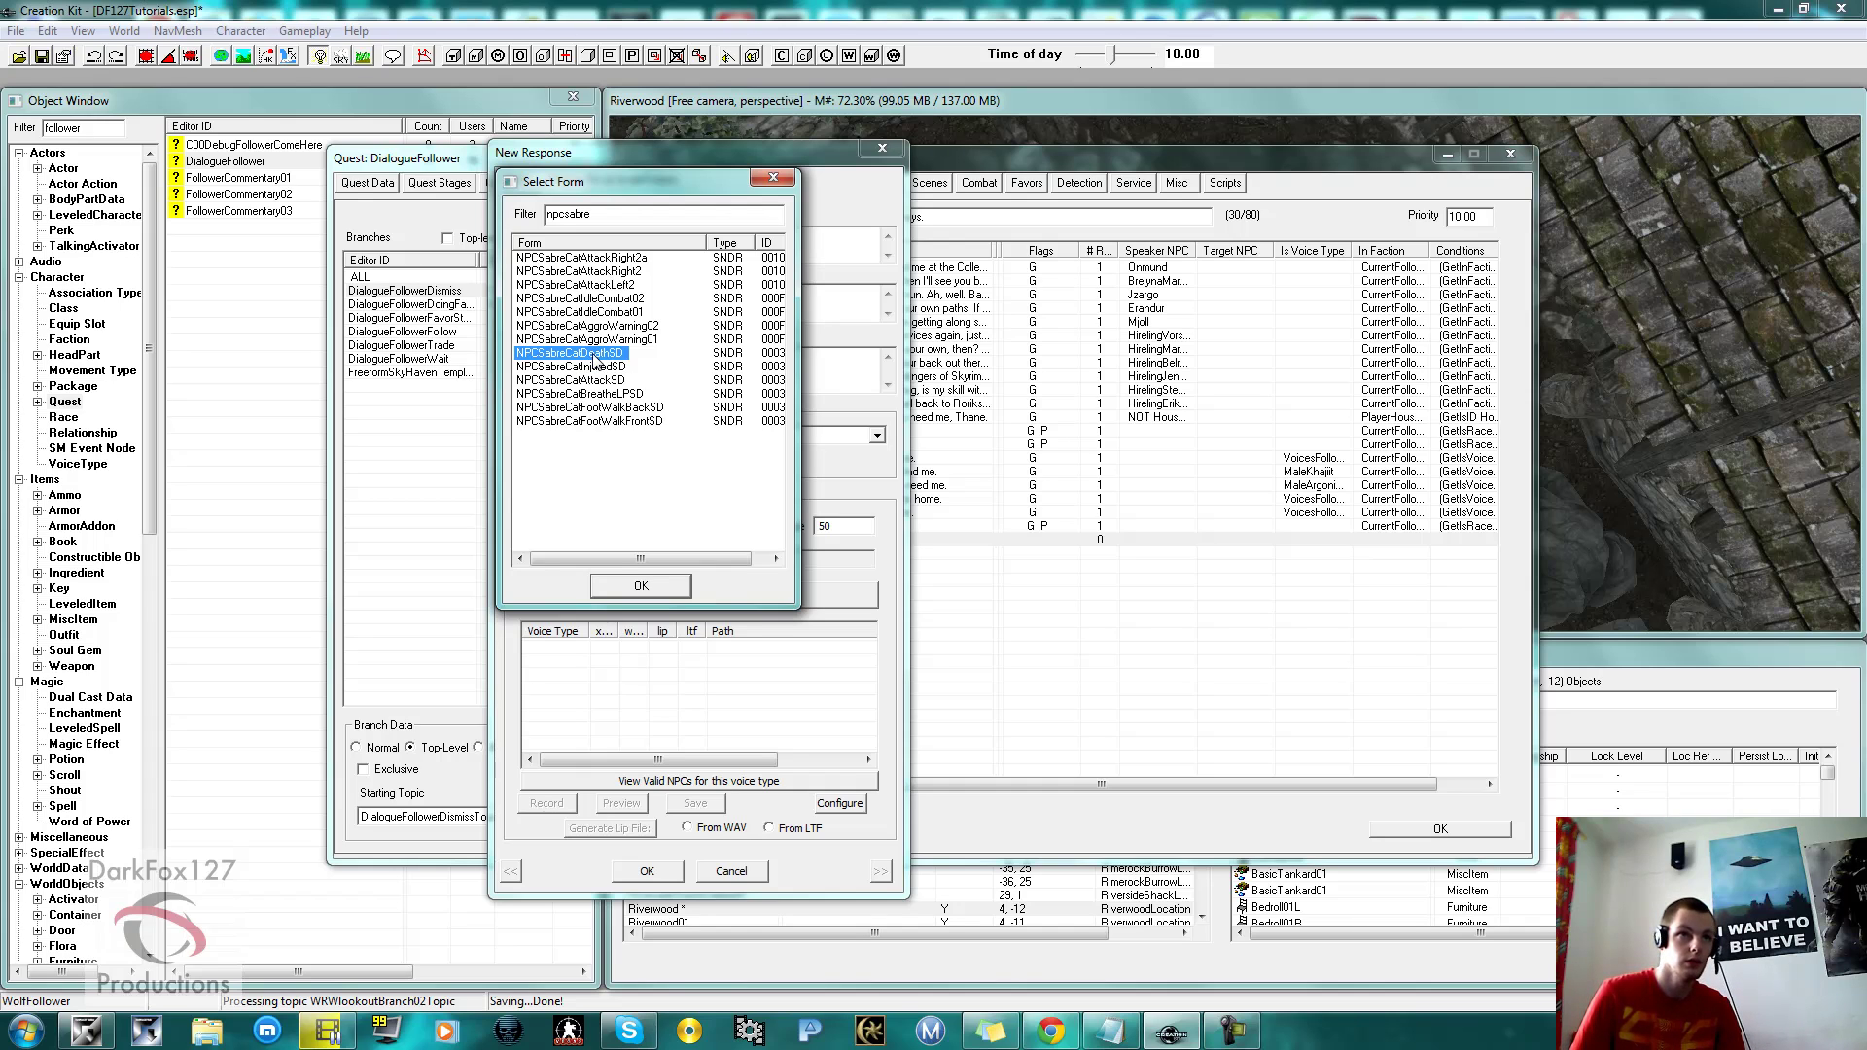
left_click(641, 585)
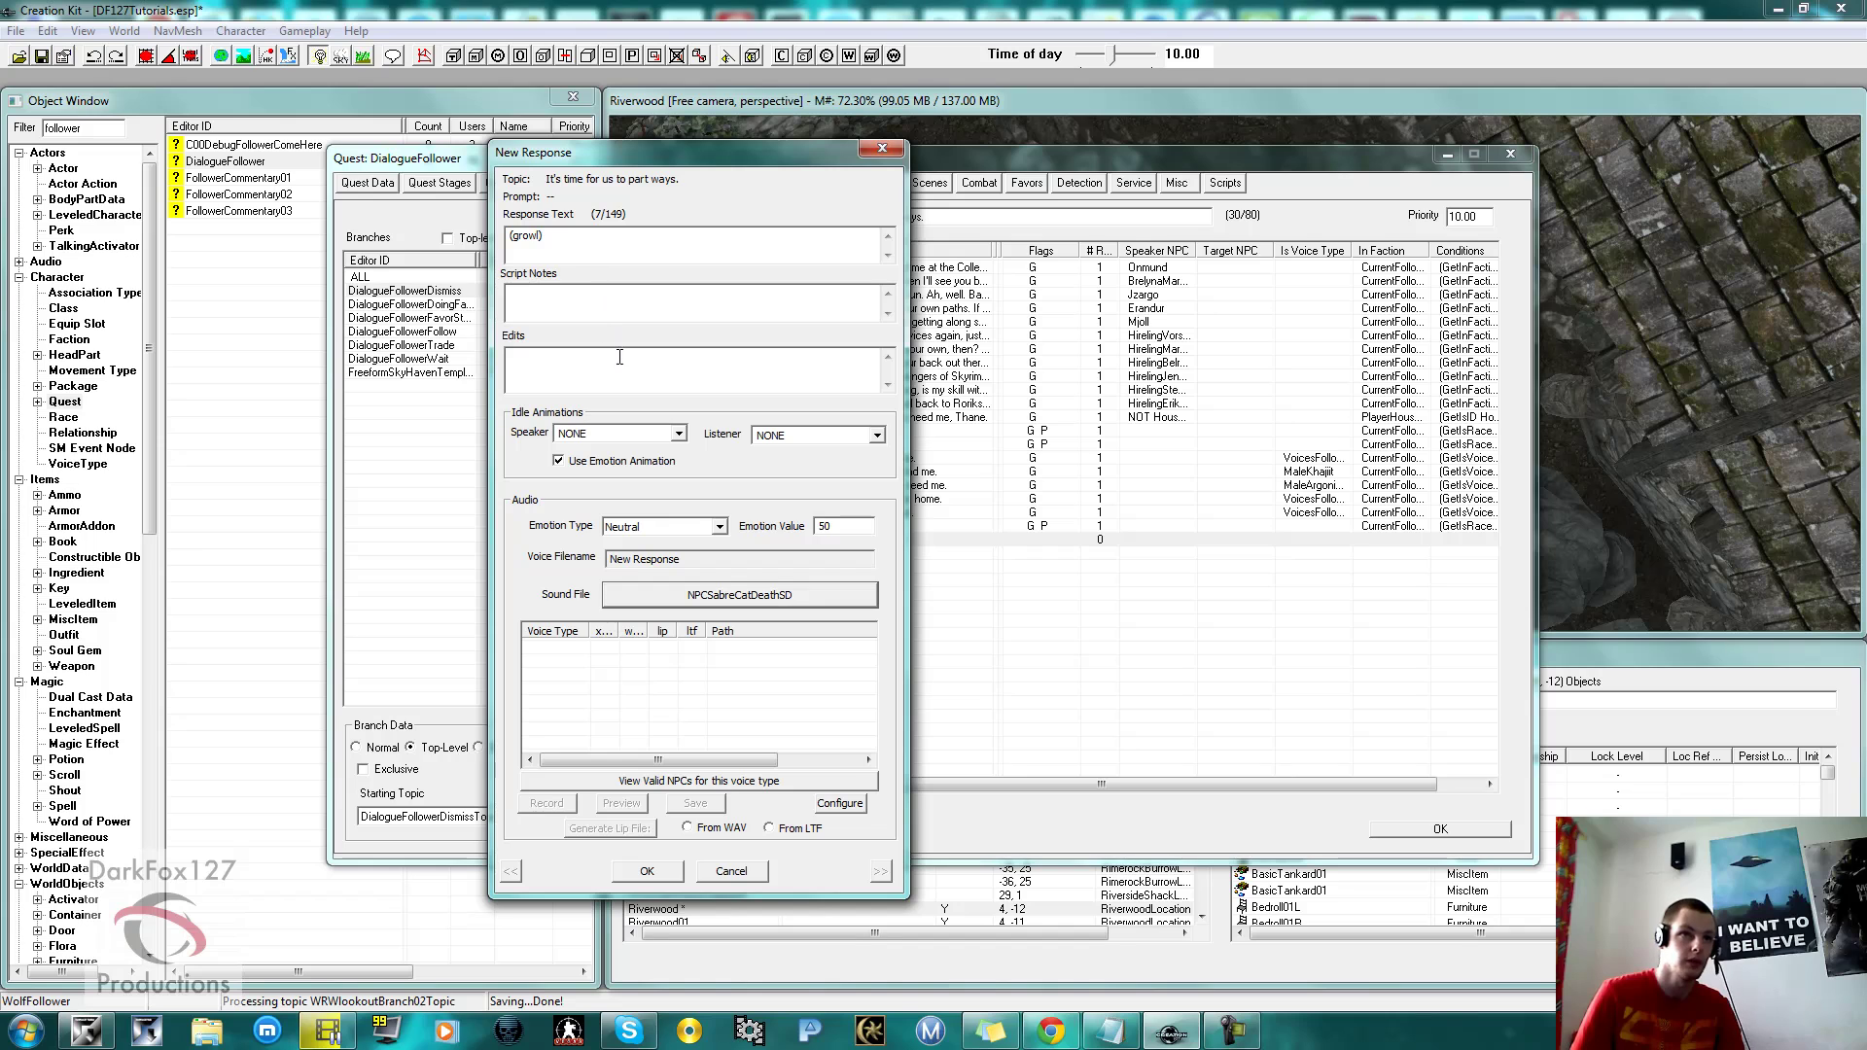
left_click(666, 870)
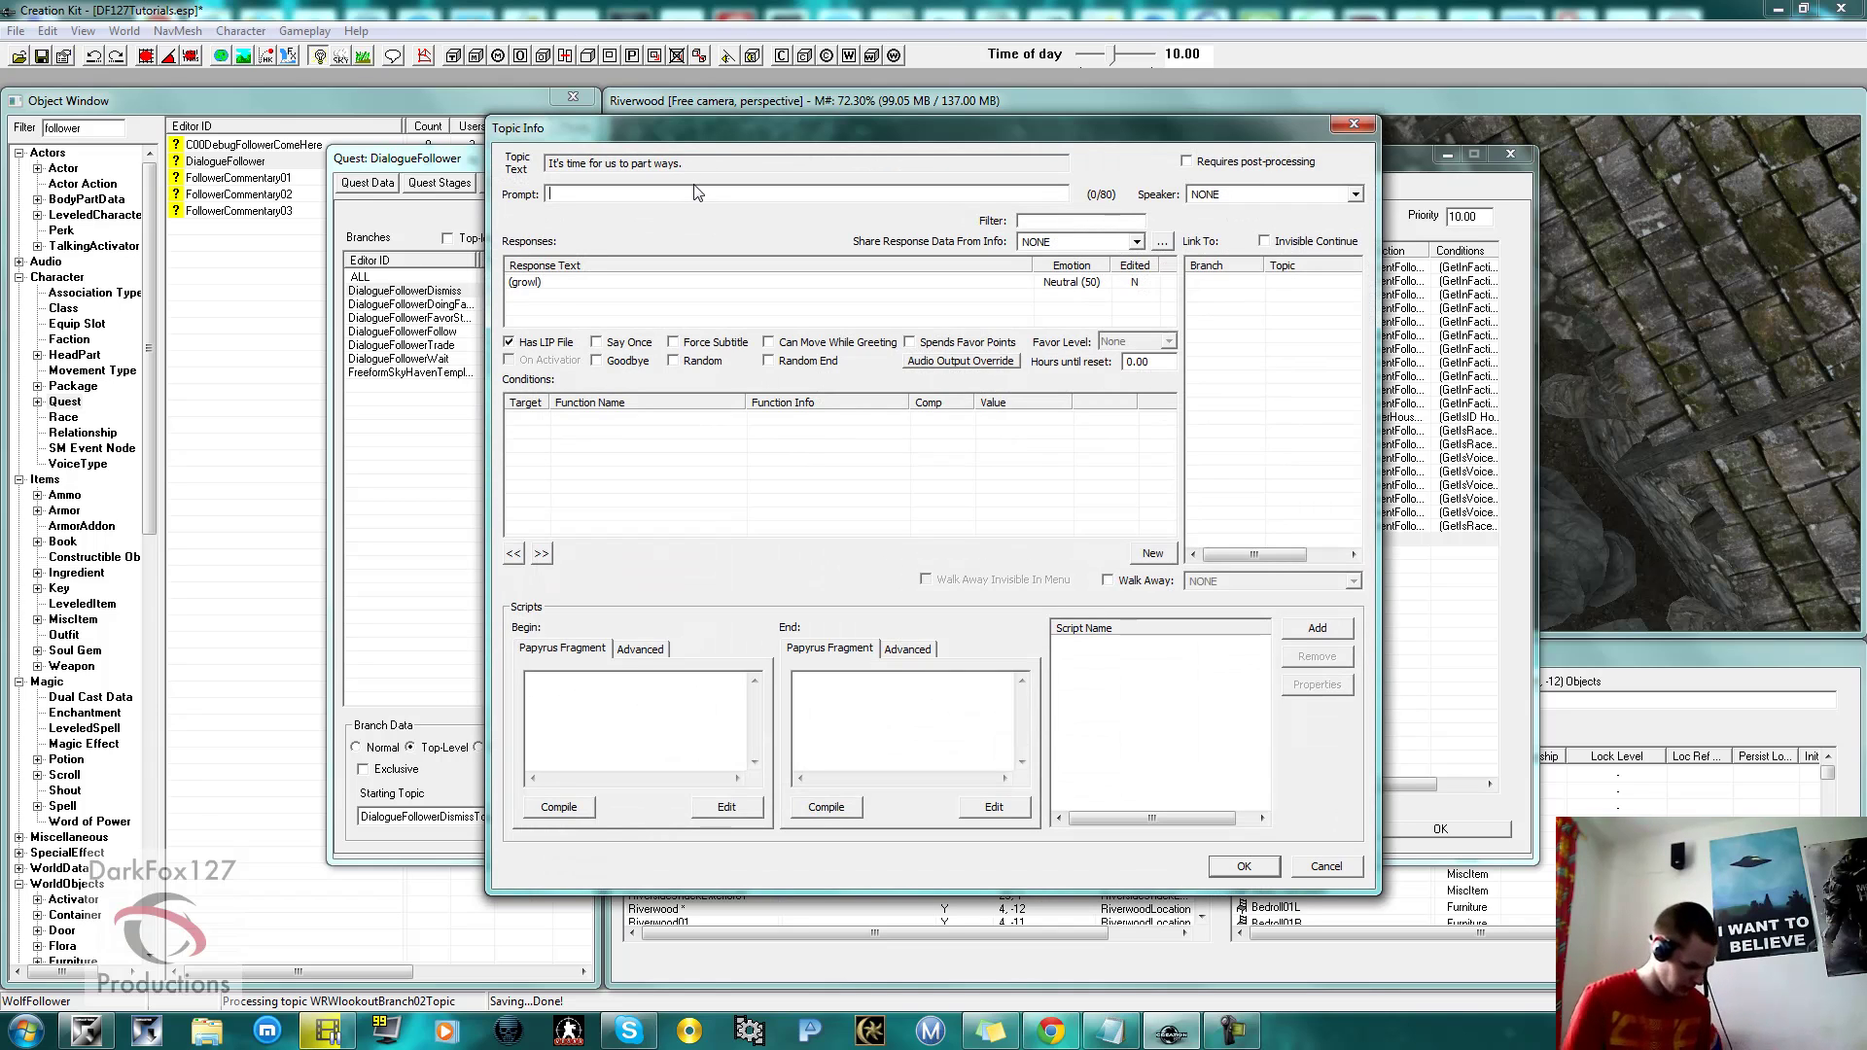
type("Wait ")
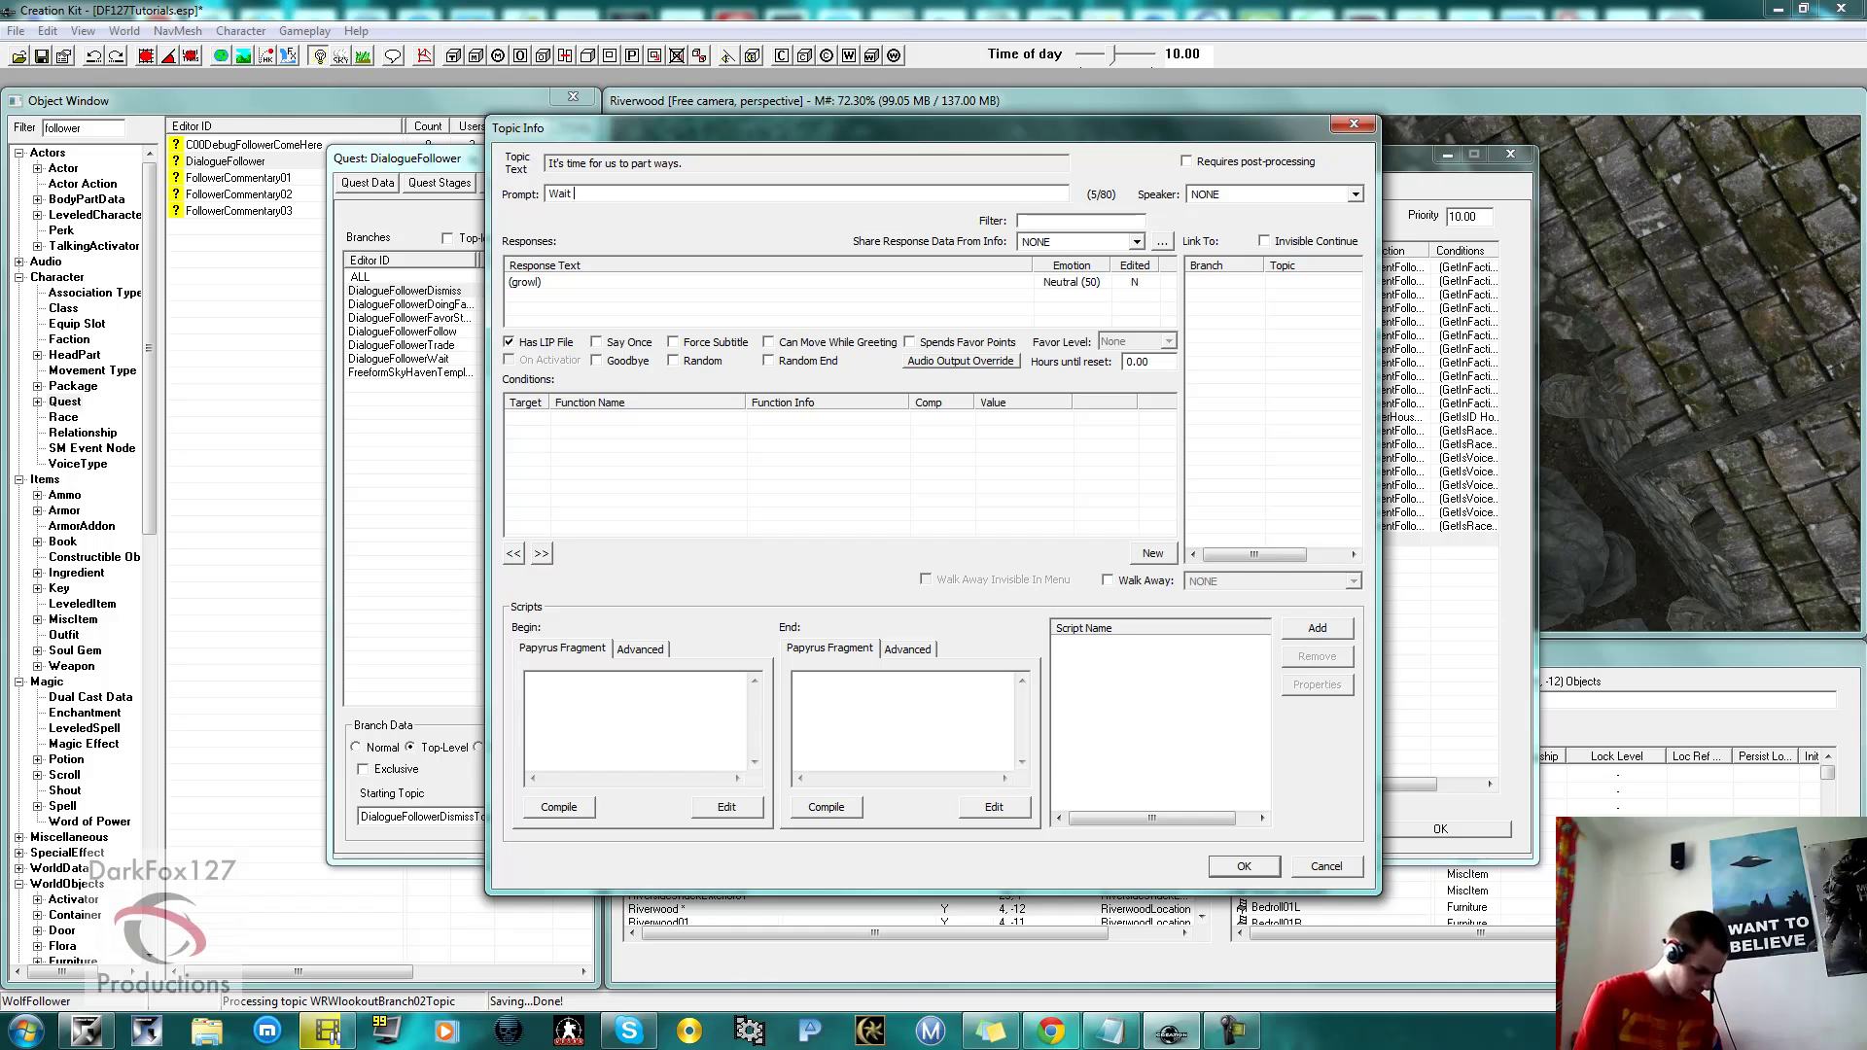
type("here")
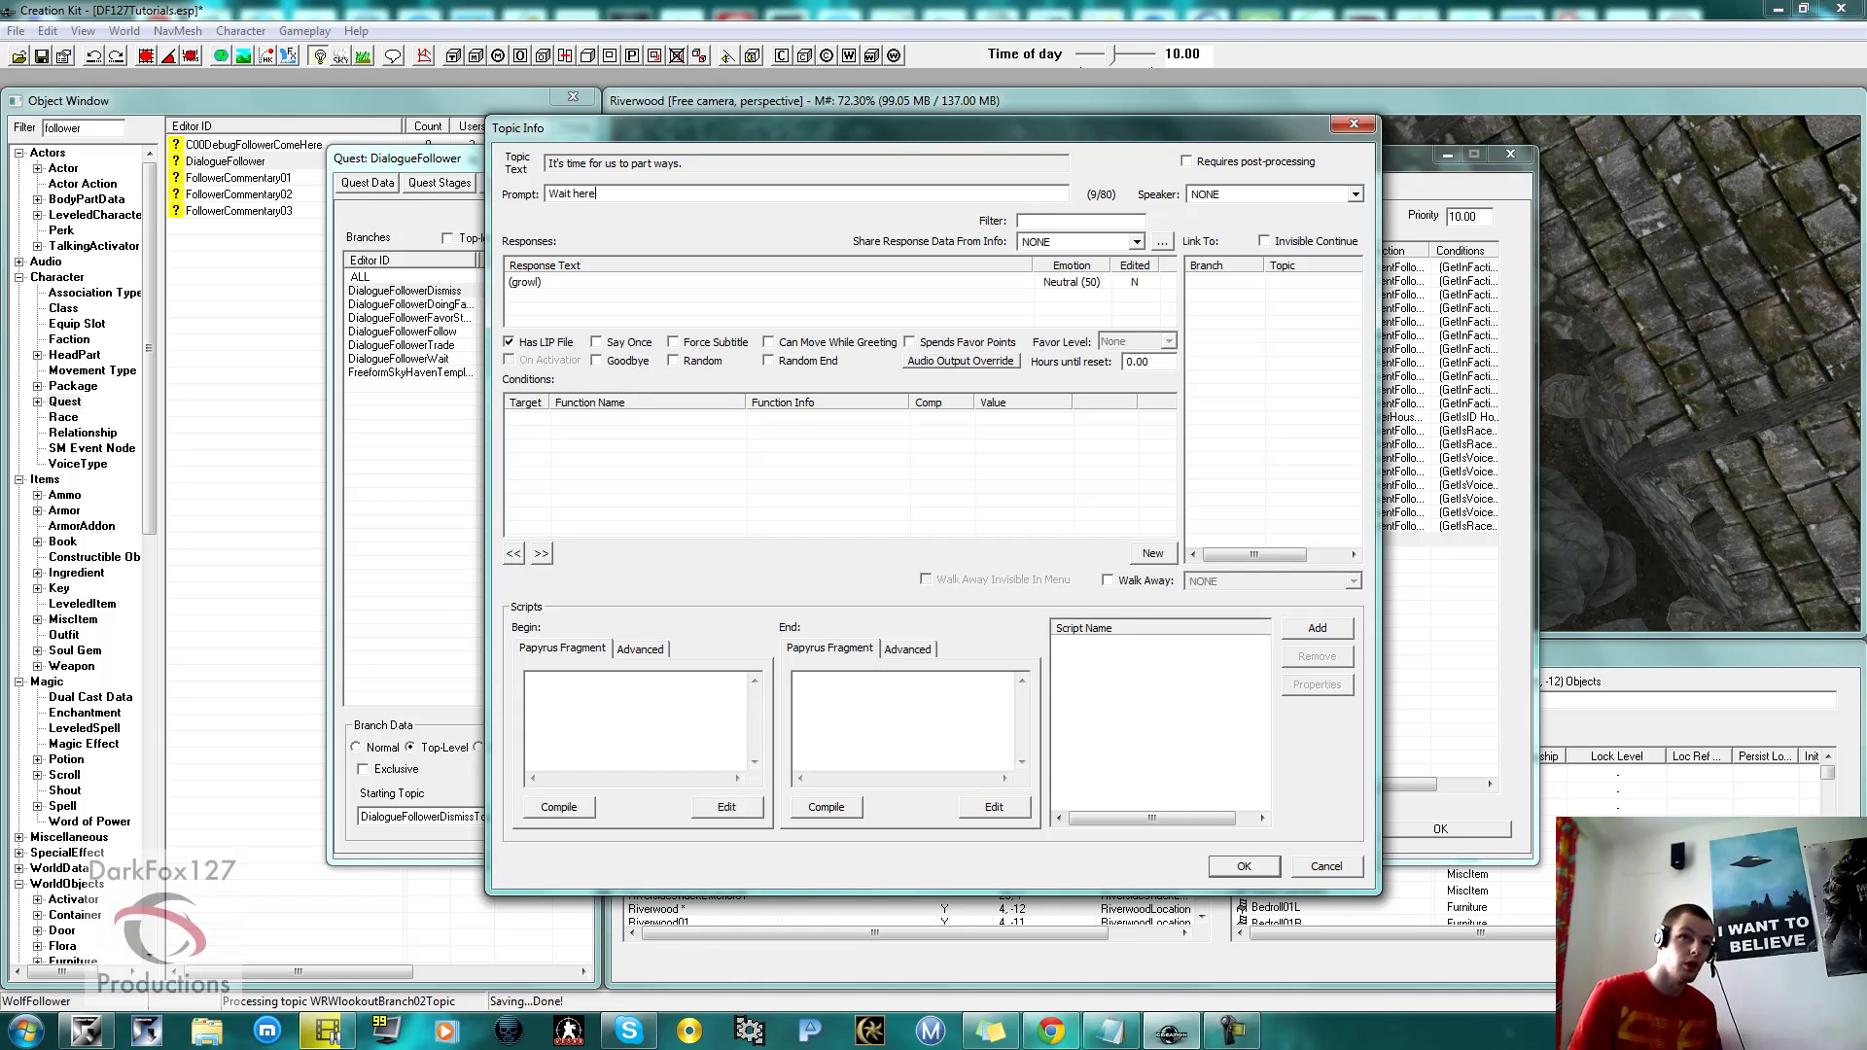
key("BackSpace")
key("BackSpace")
key("BackSpace")
key("BackSpace")
key("BackSpace")
key("BackSpace")
key("BackSpace")
key("BackSpace")
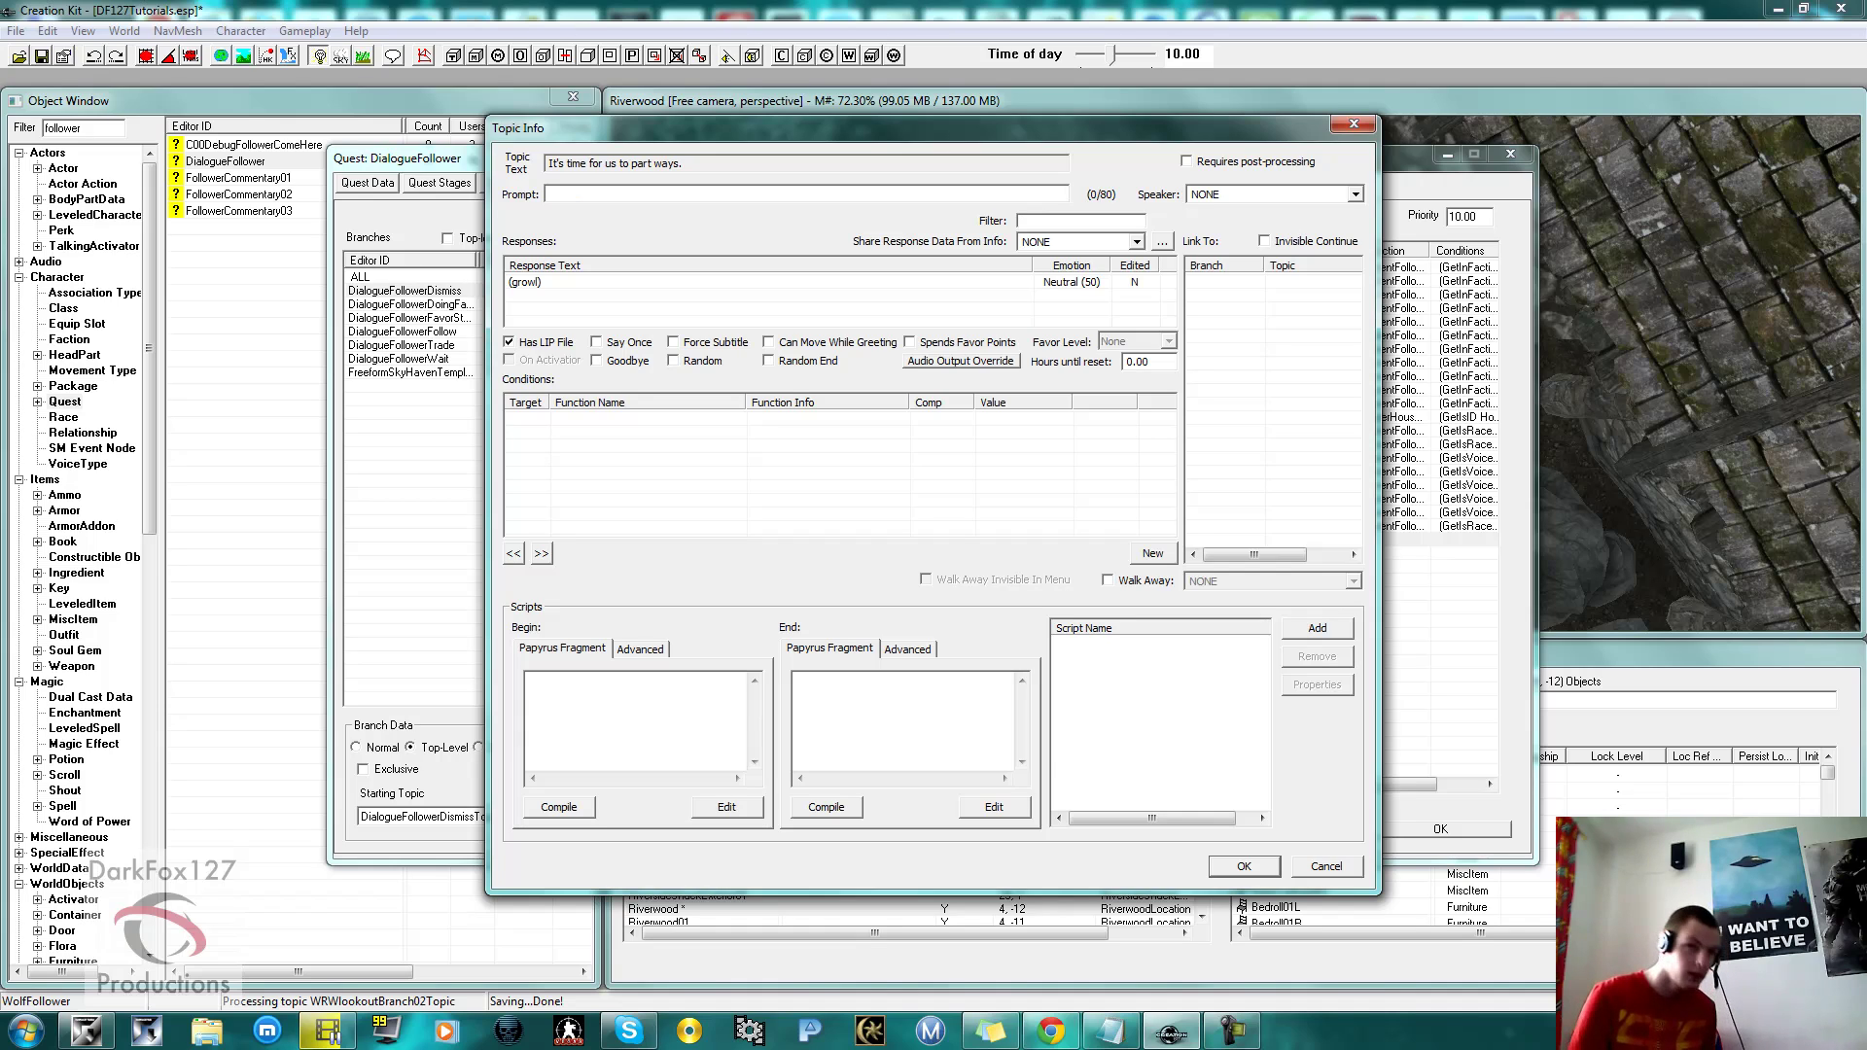
Set the topic info's prompt to "Go away you beast!".
type("Go ")
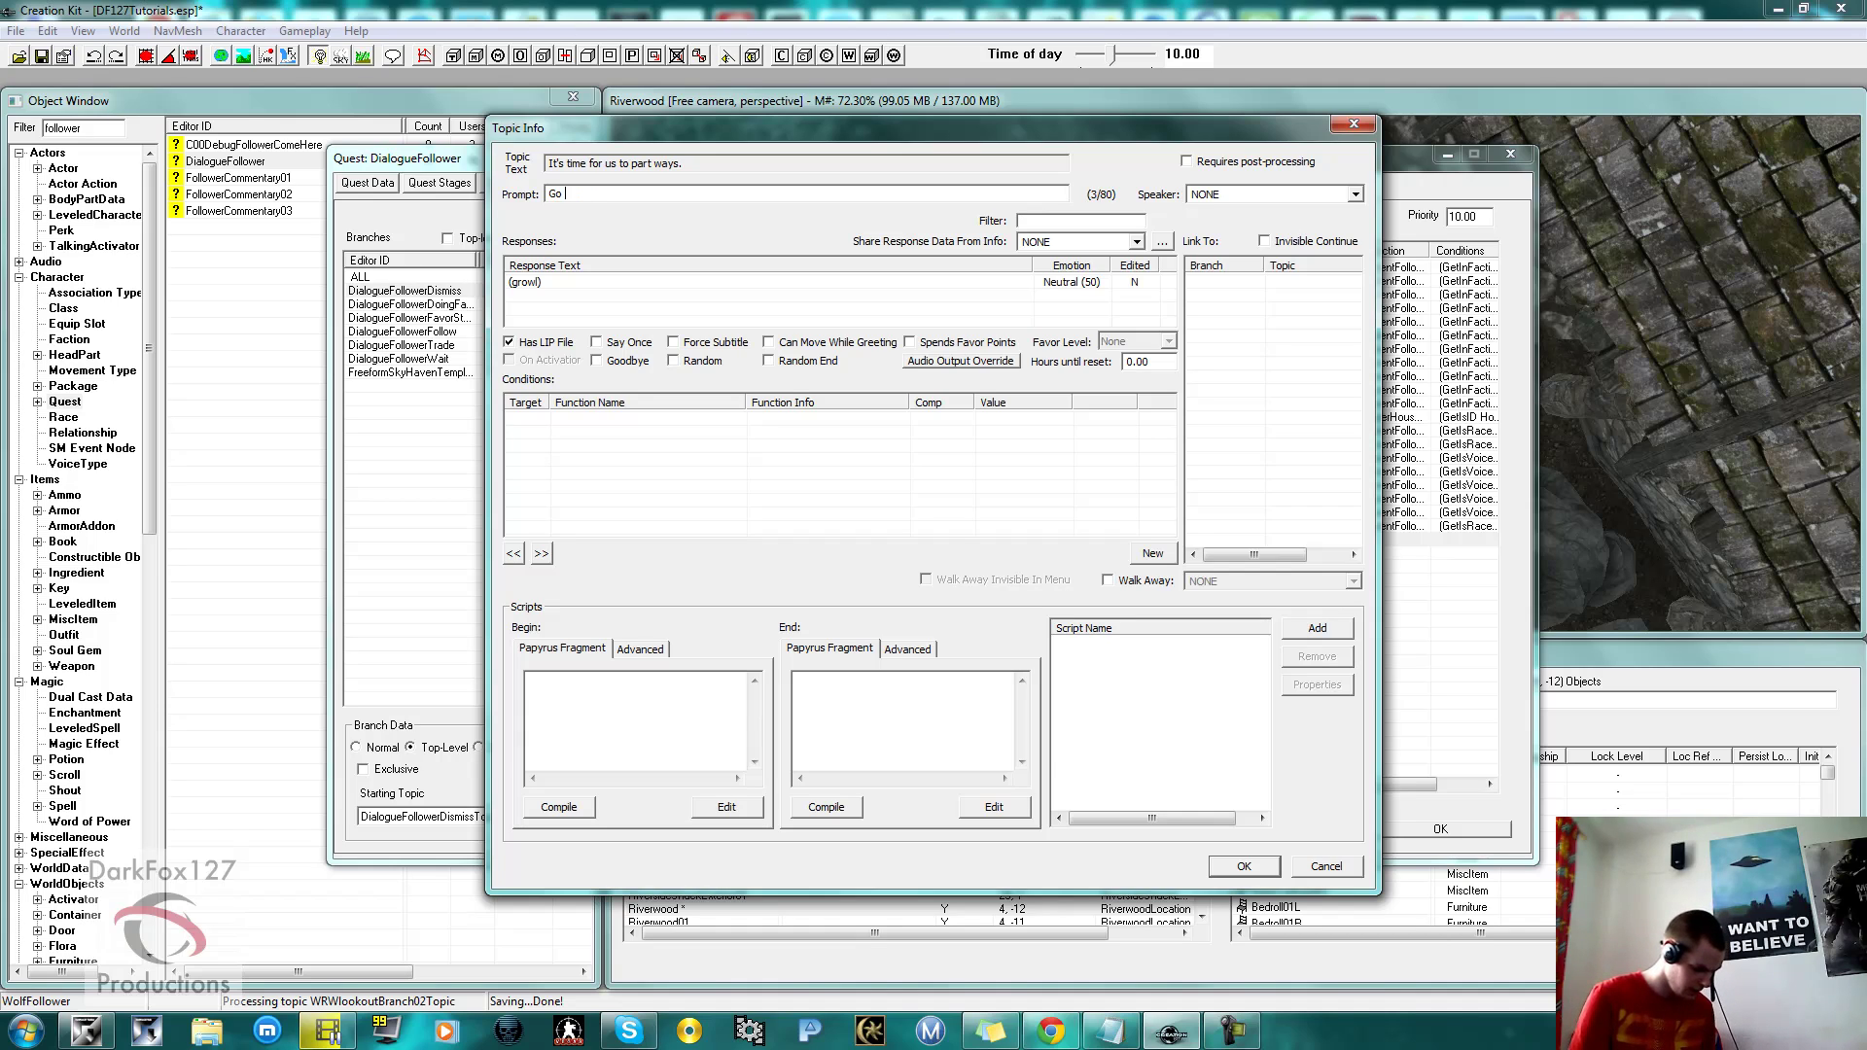
type("away you beast!")
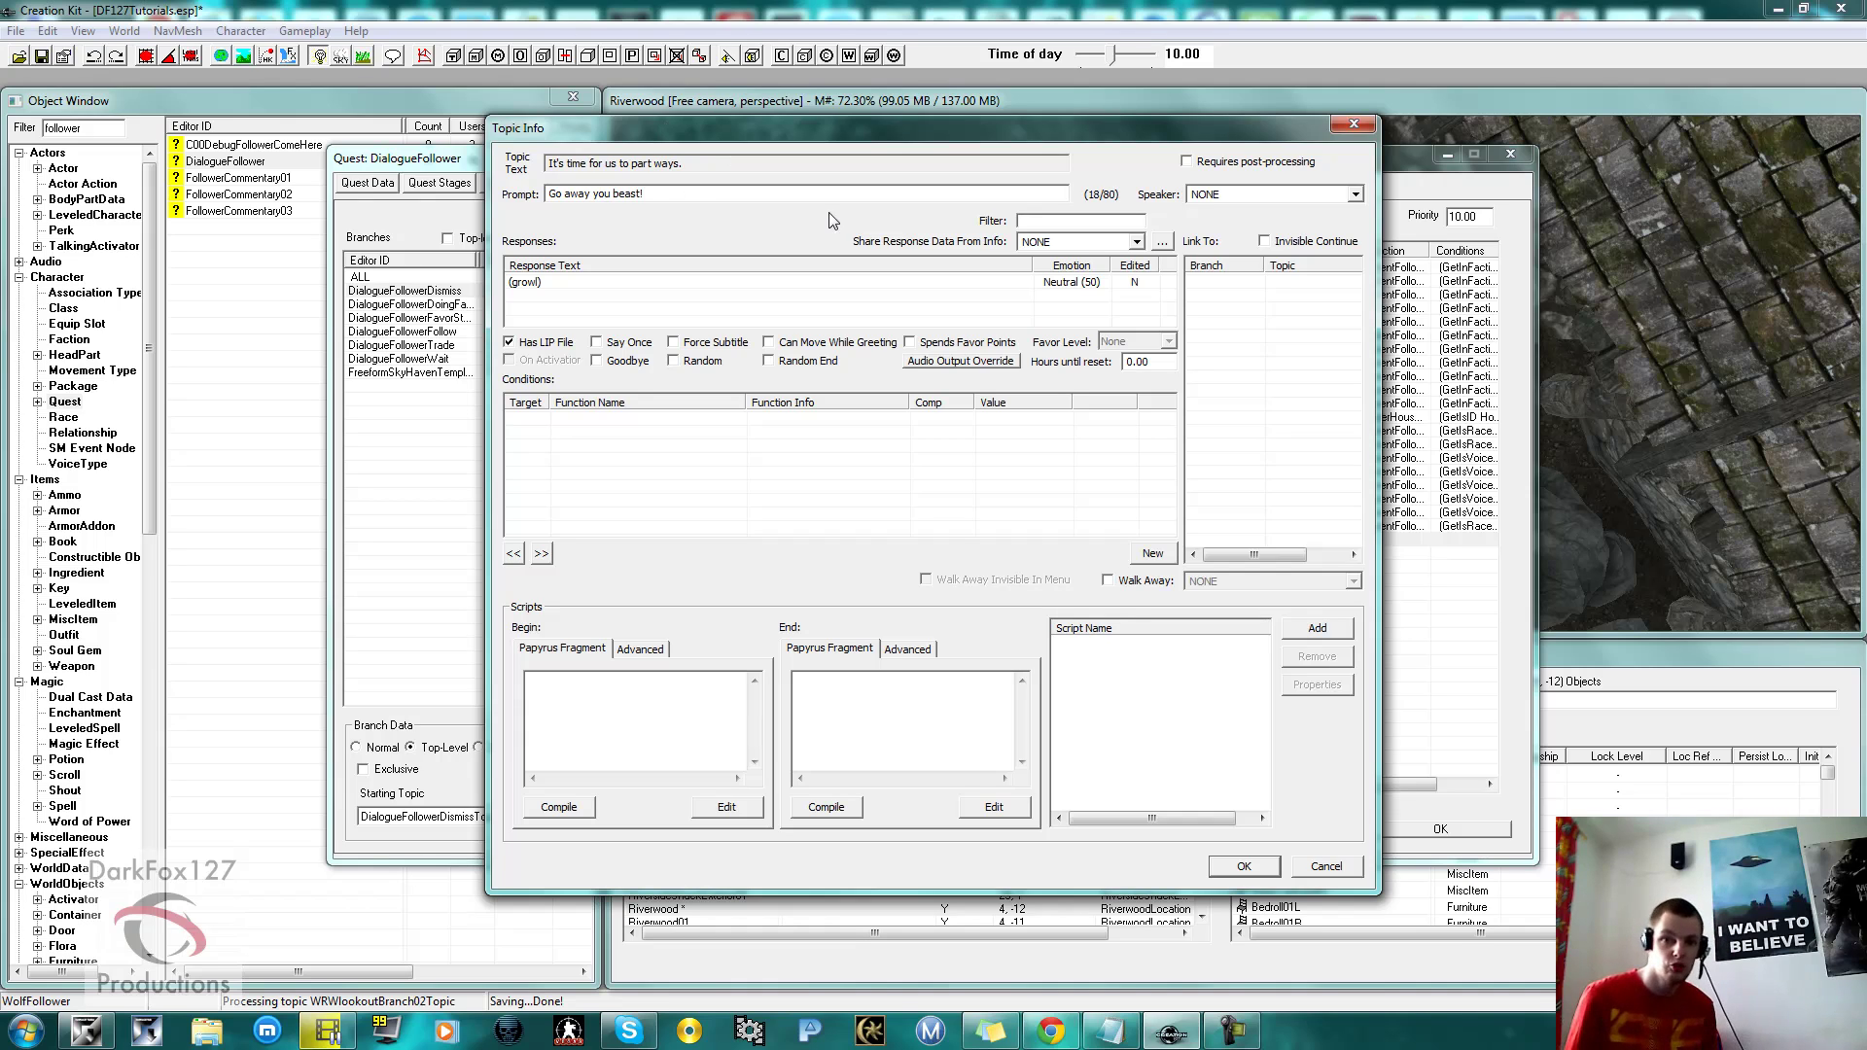
Create a new condition on the topic info and choose GetInFaction as its function.
right_click(629, 449)
left_click(642, 460)
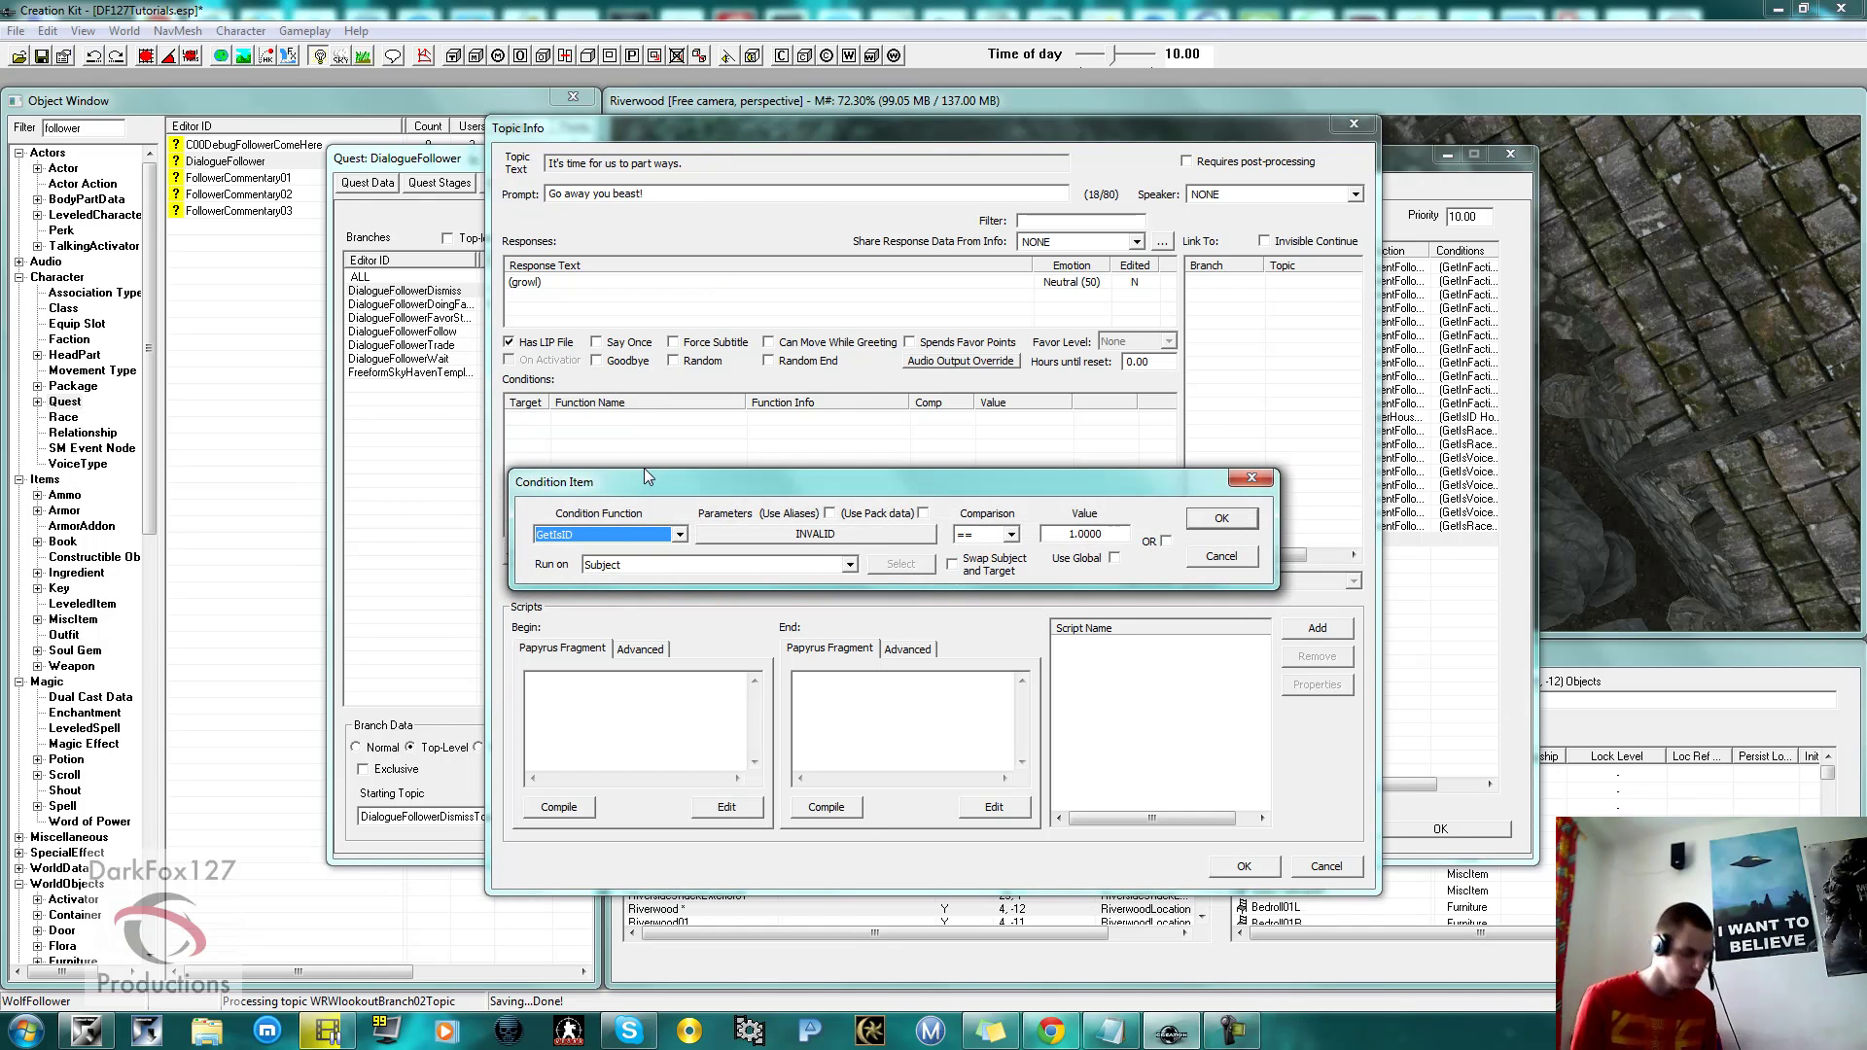
type("GetItemCount")
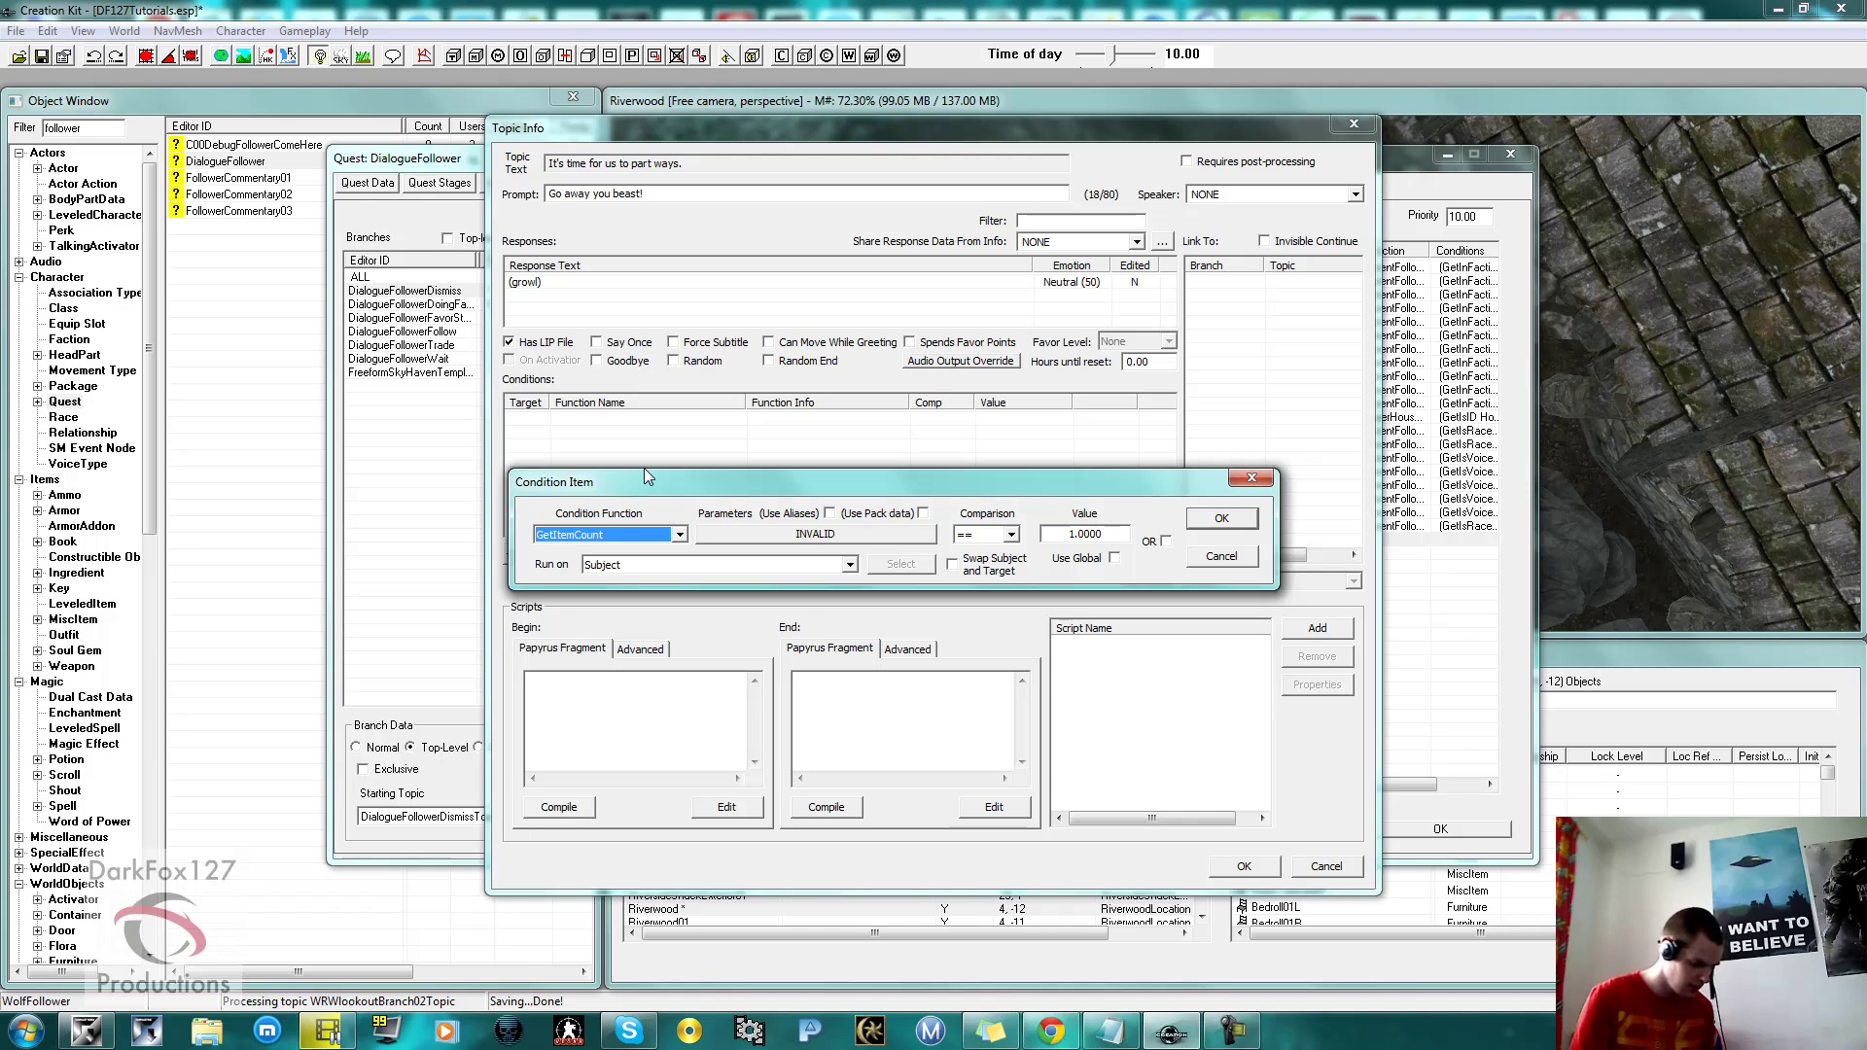
key("Up")
key("Up")
key("Up")
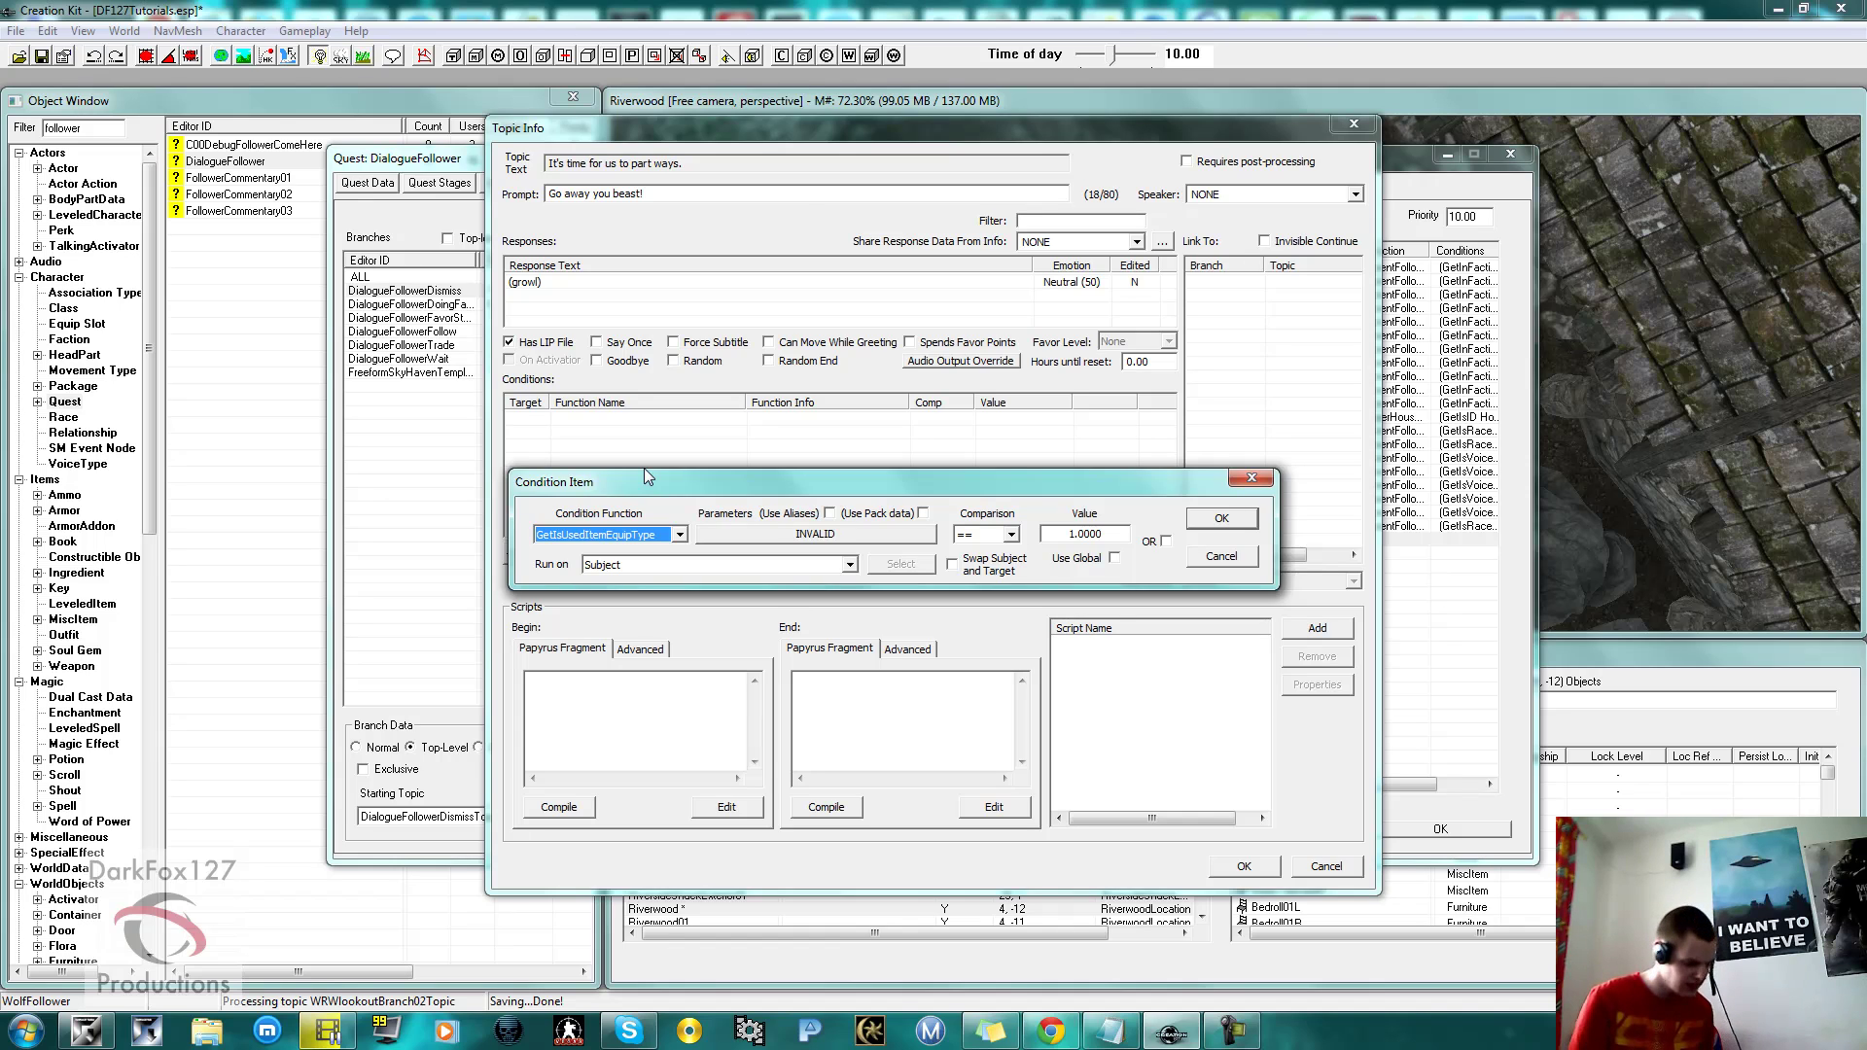
type("GetIsFlying")
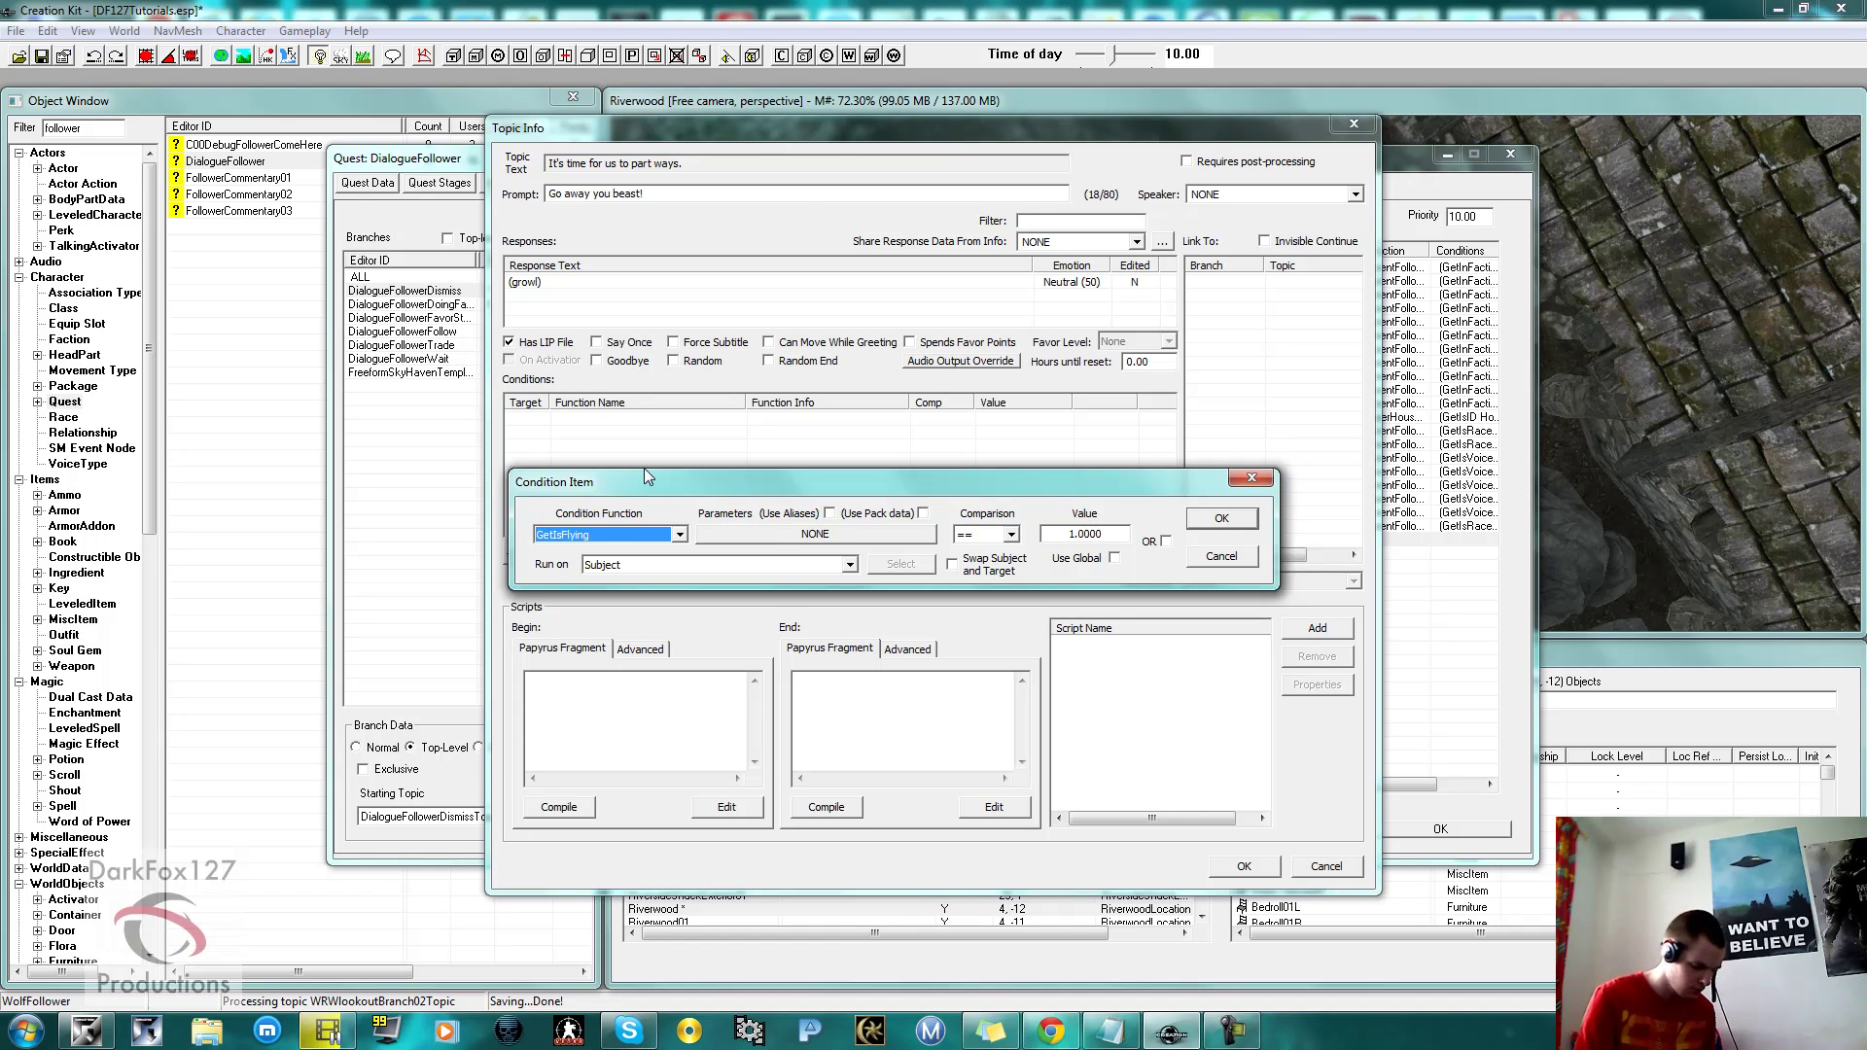
left_click(632, 538)
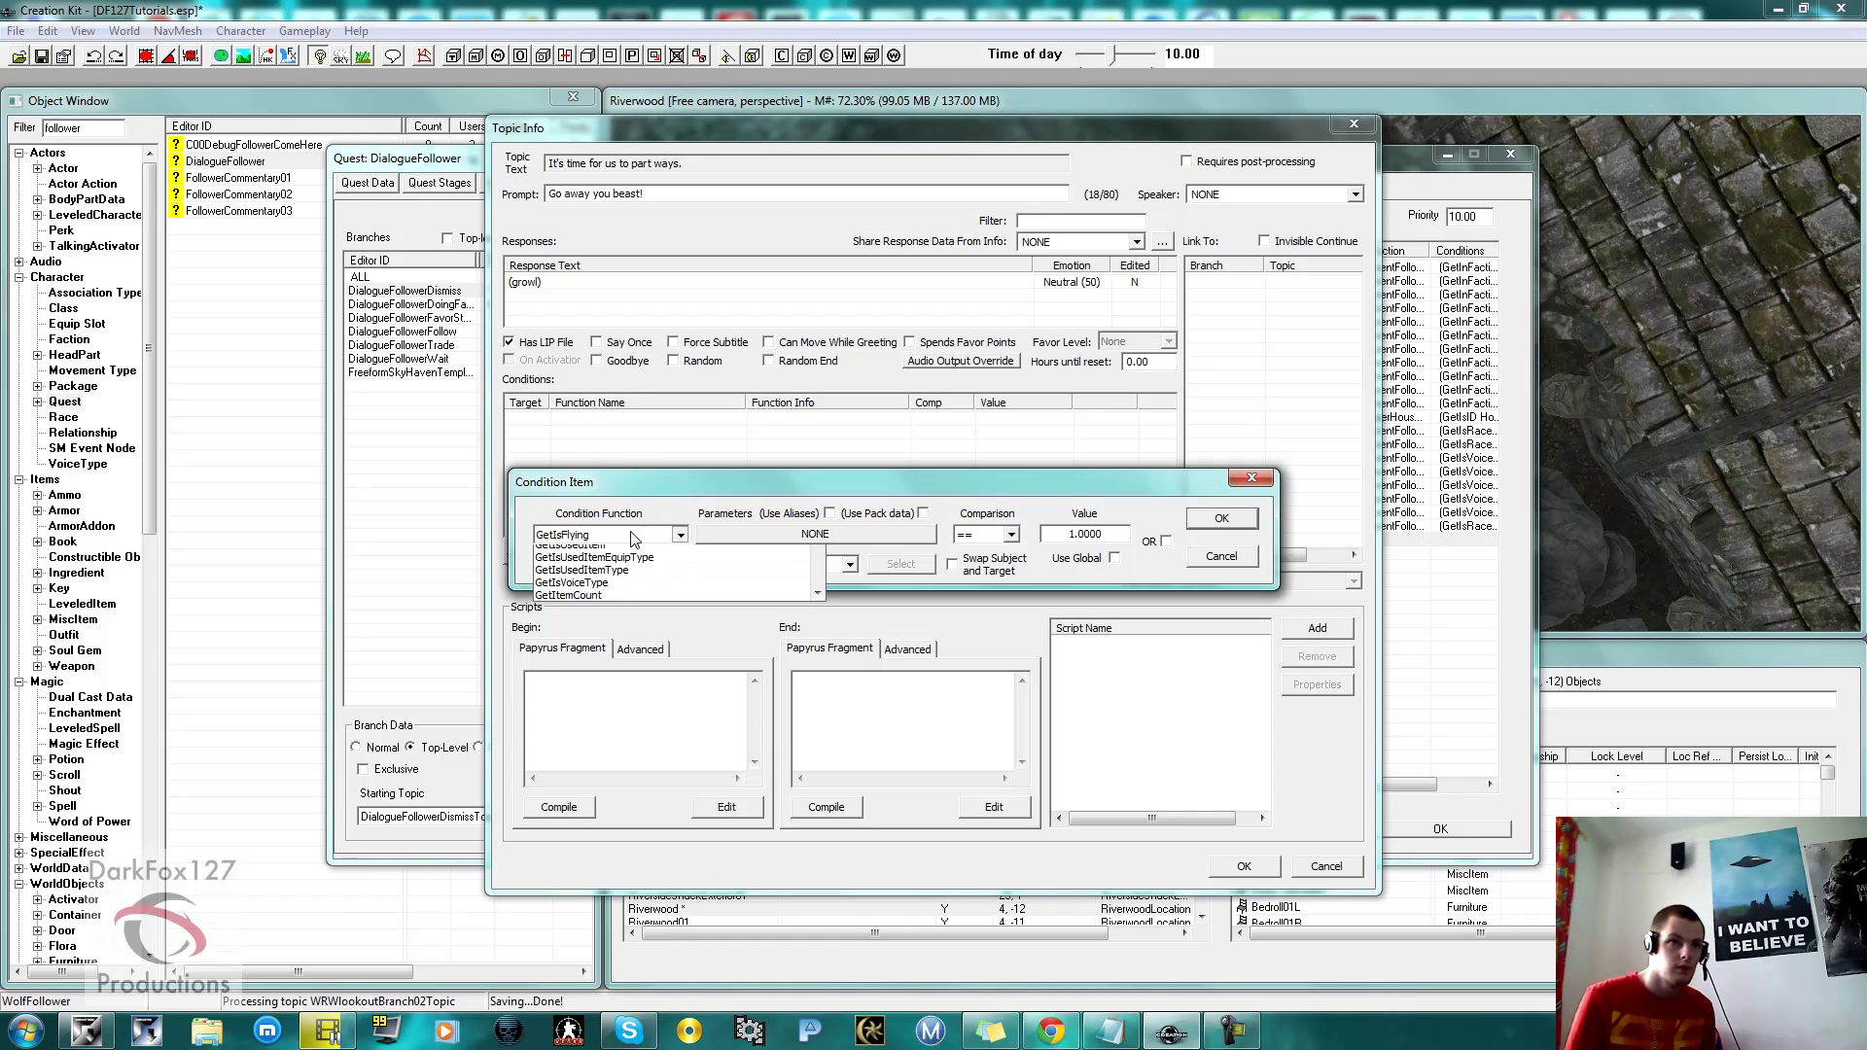
scroll(632, 603, "up", 3)
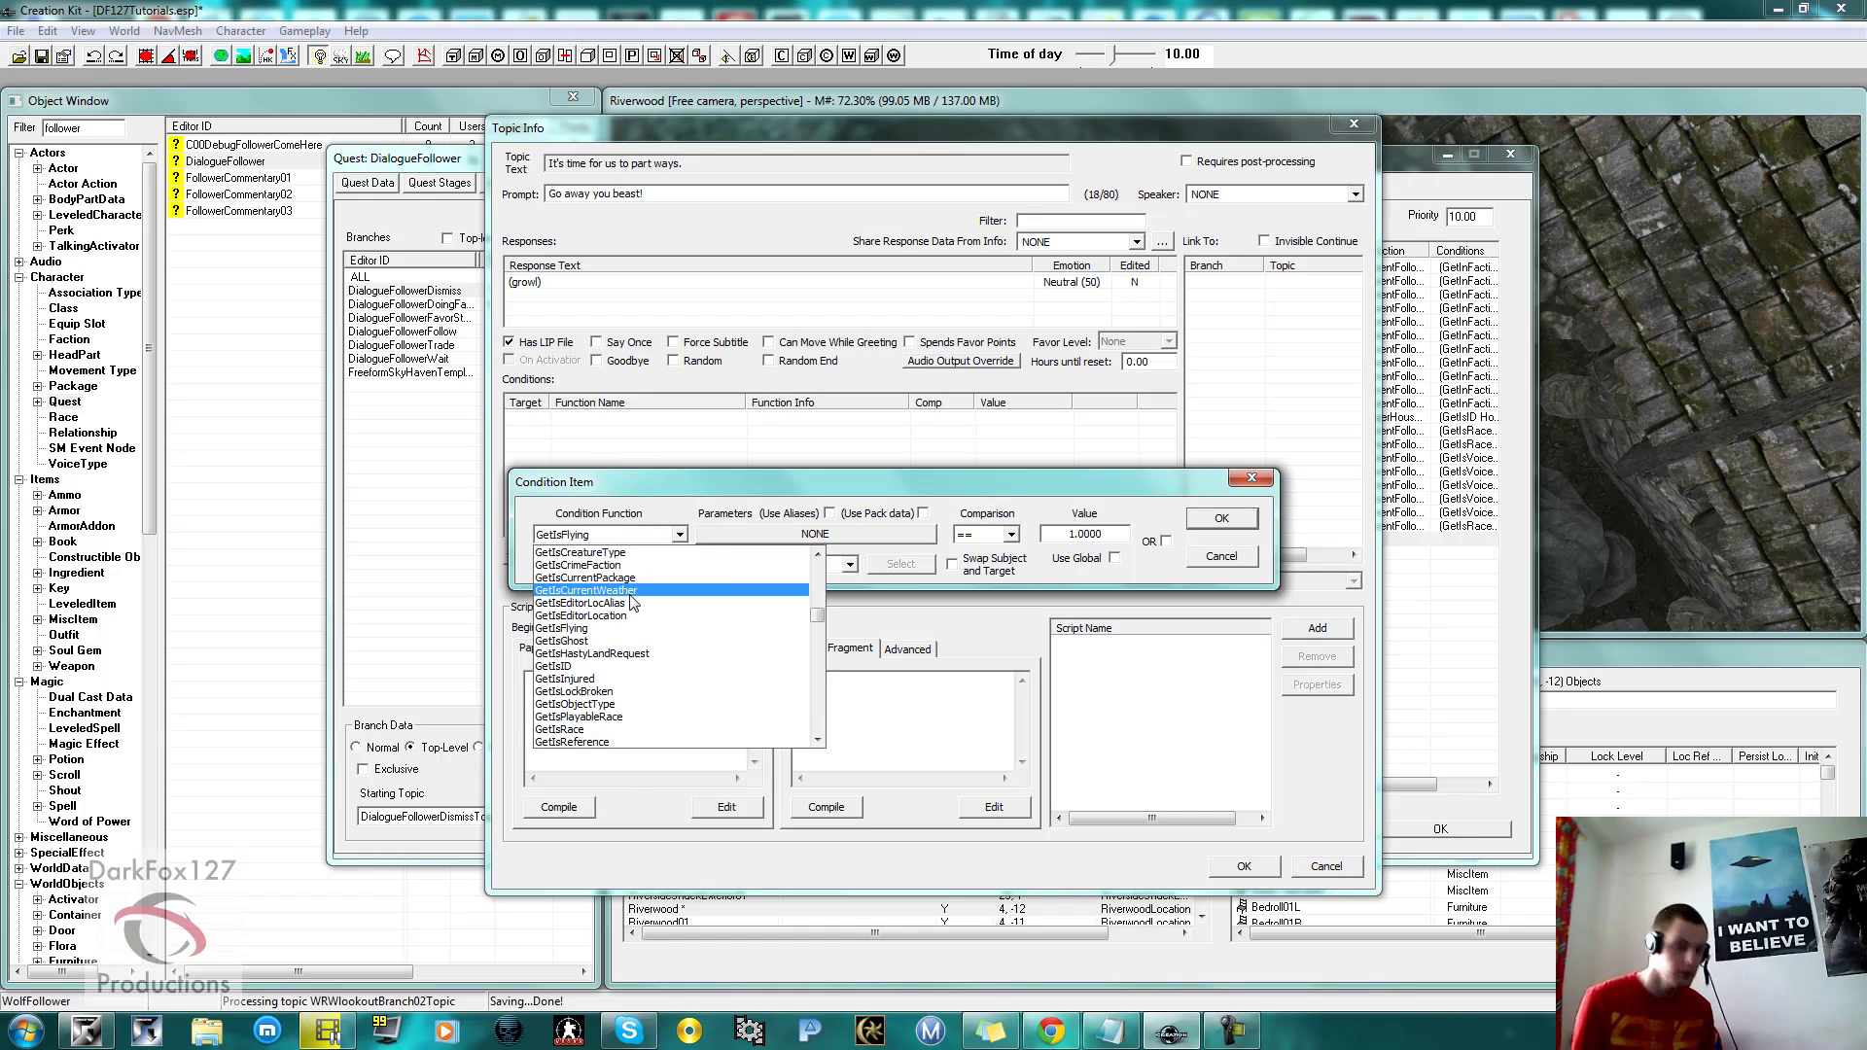
scroll(632, 603, "down", 2)
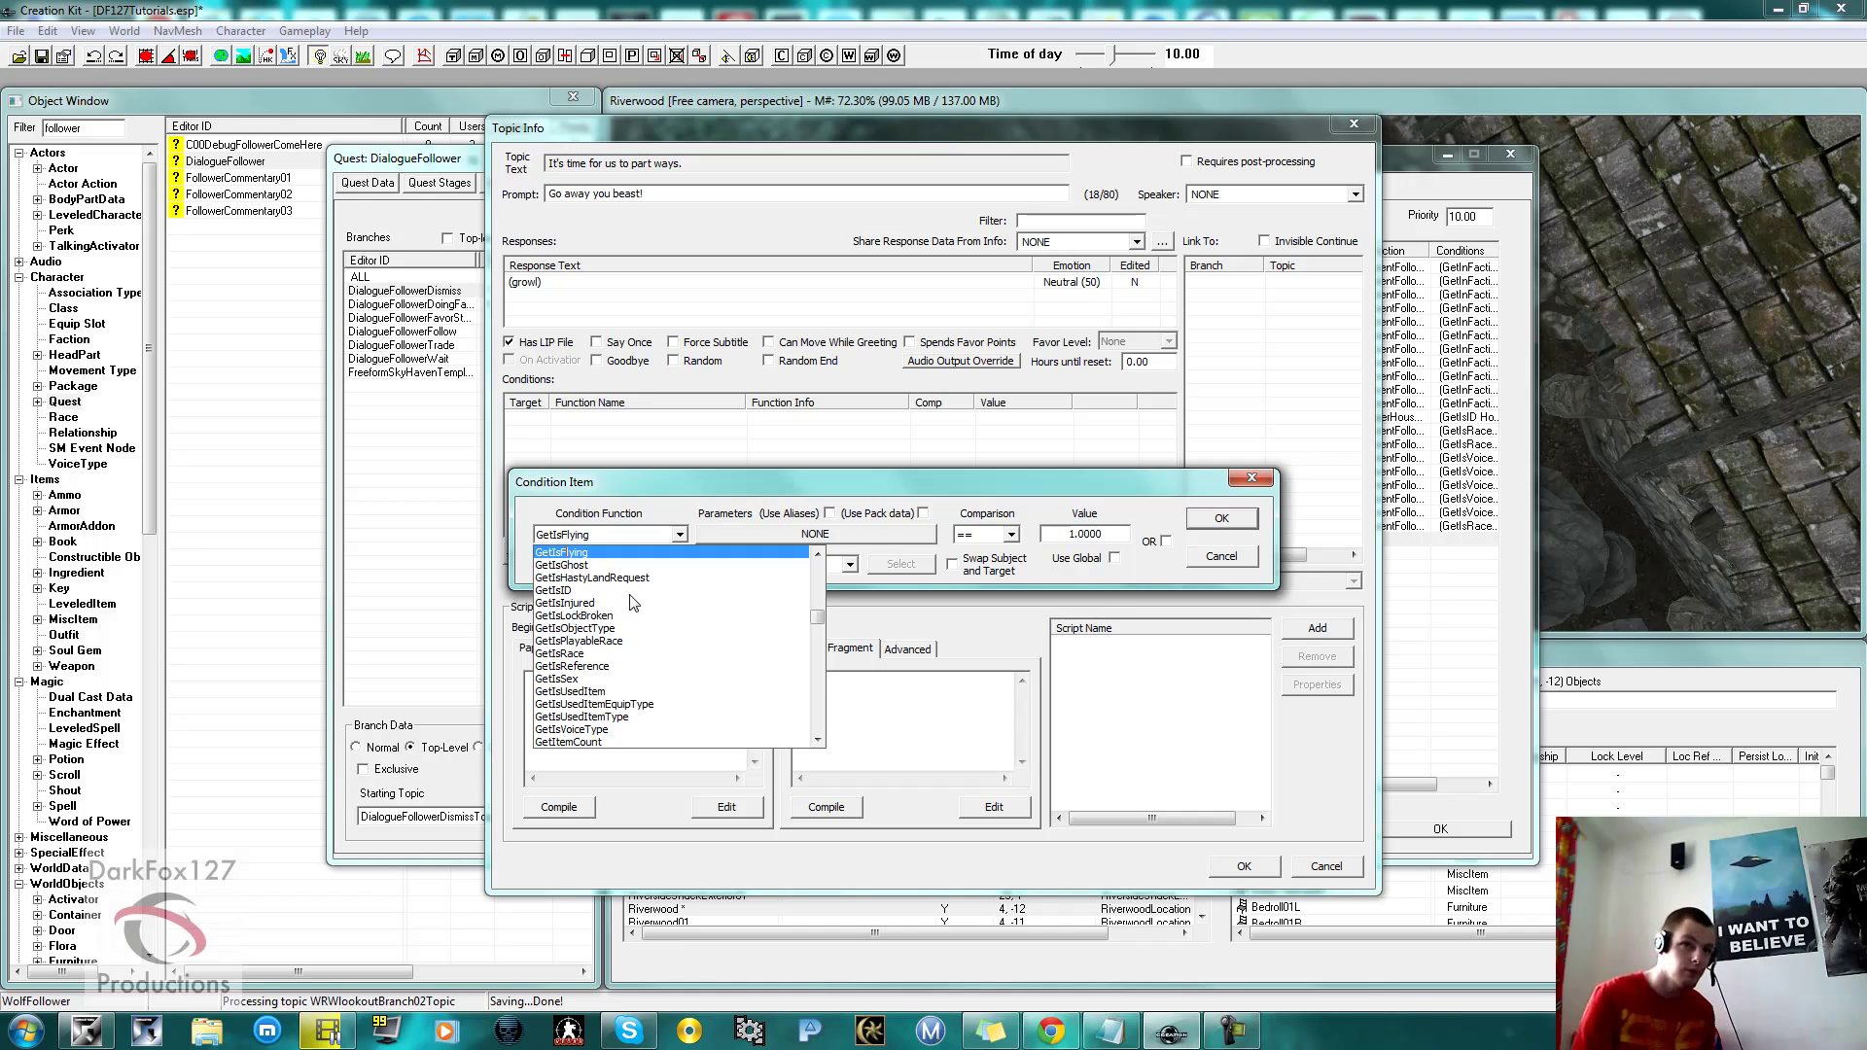
scroll(632, 603, "up", 2)
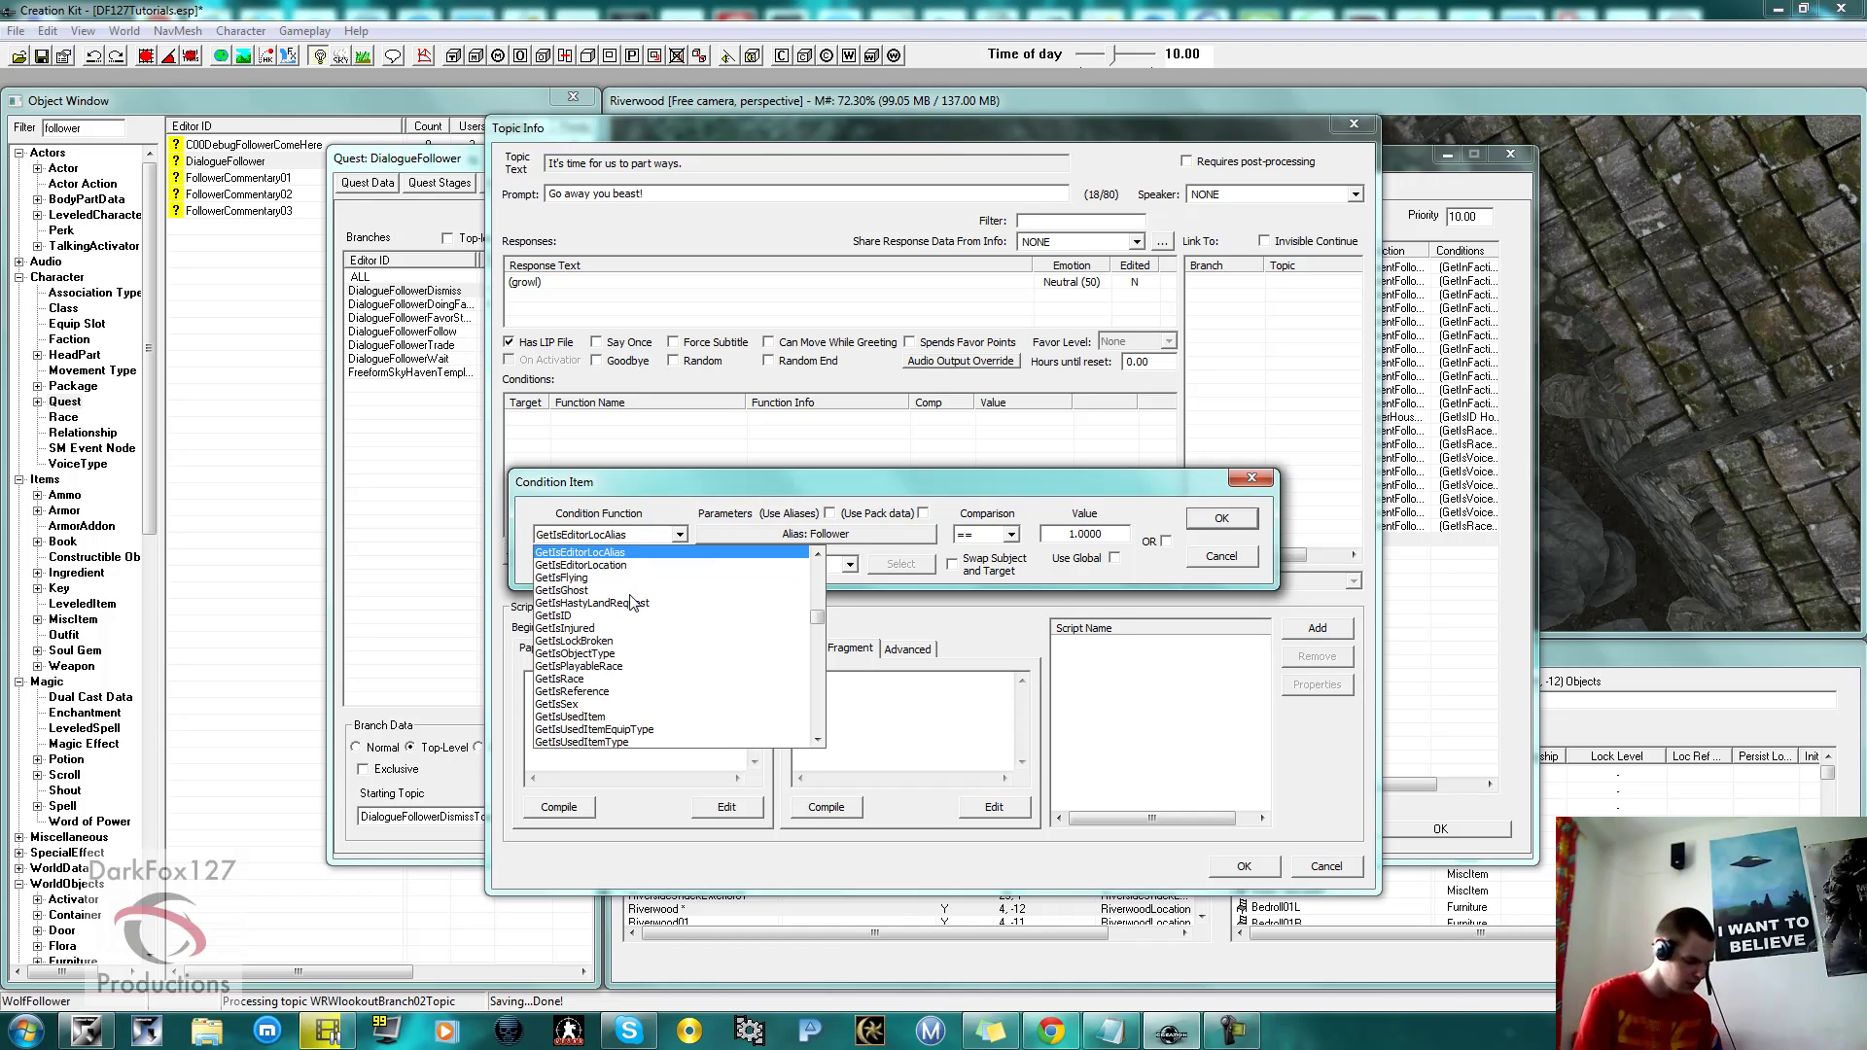
scroll(632, 603, "up", 5)
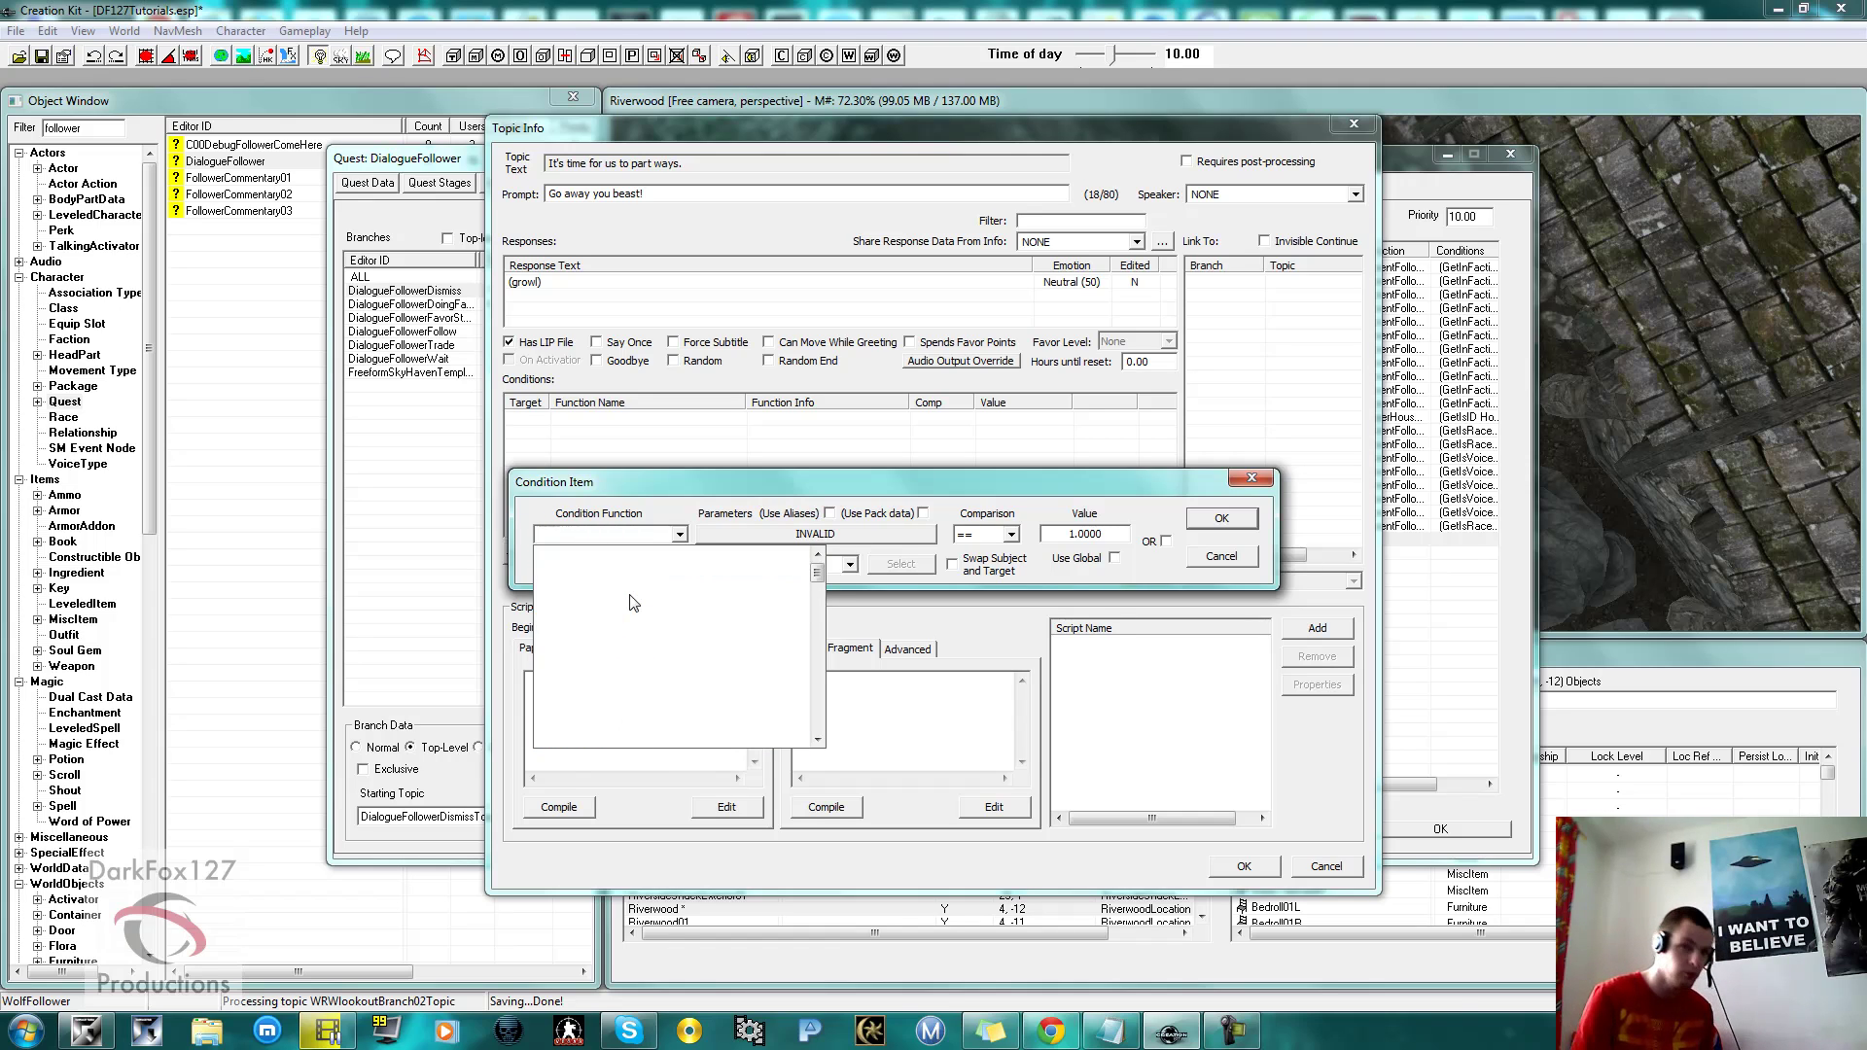
left_click(630, 603)
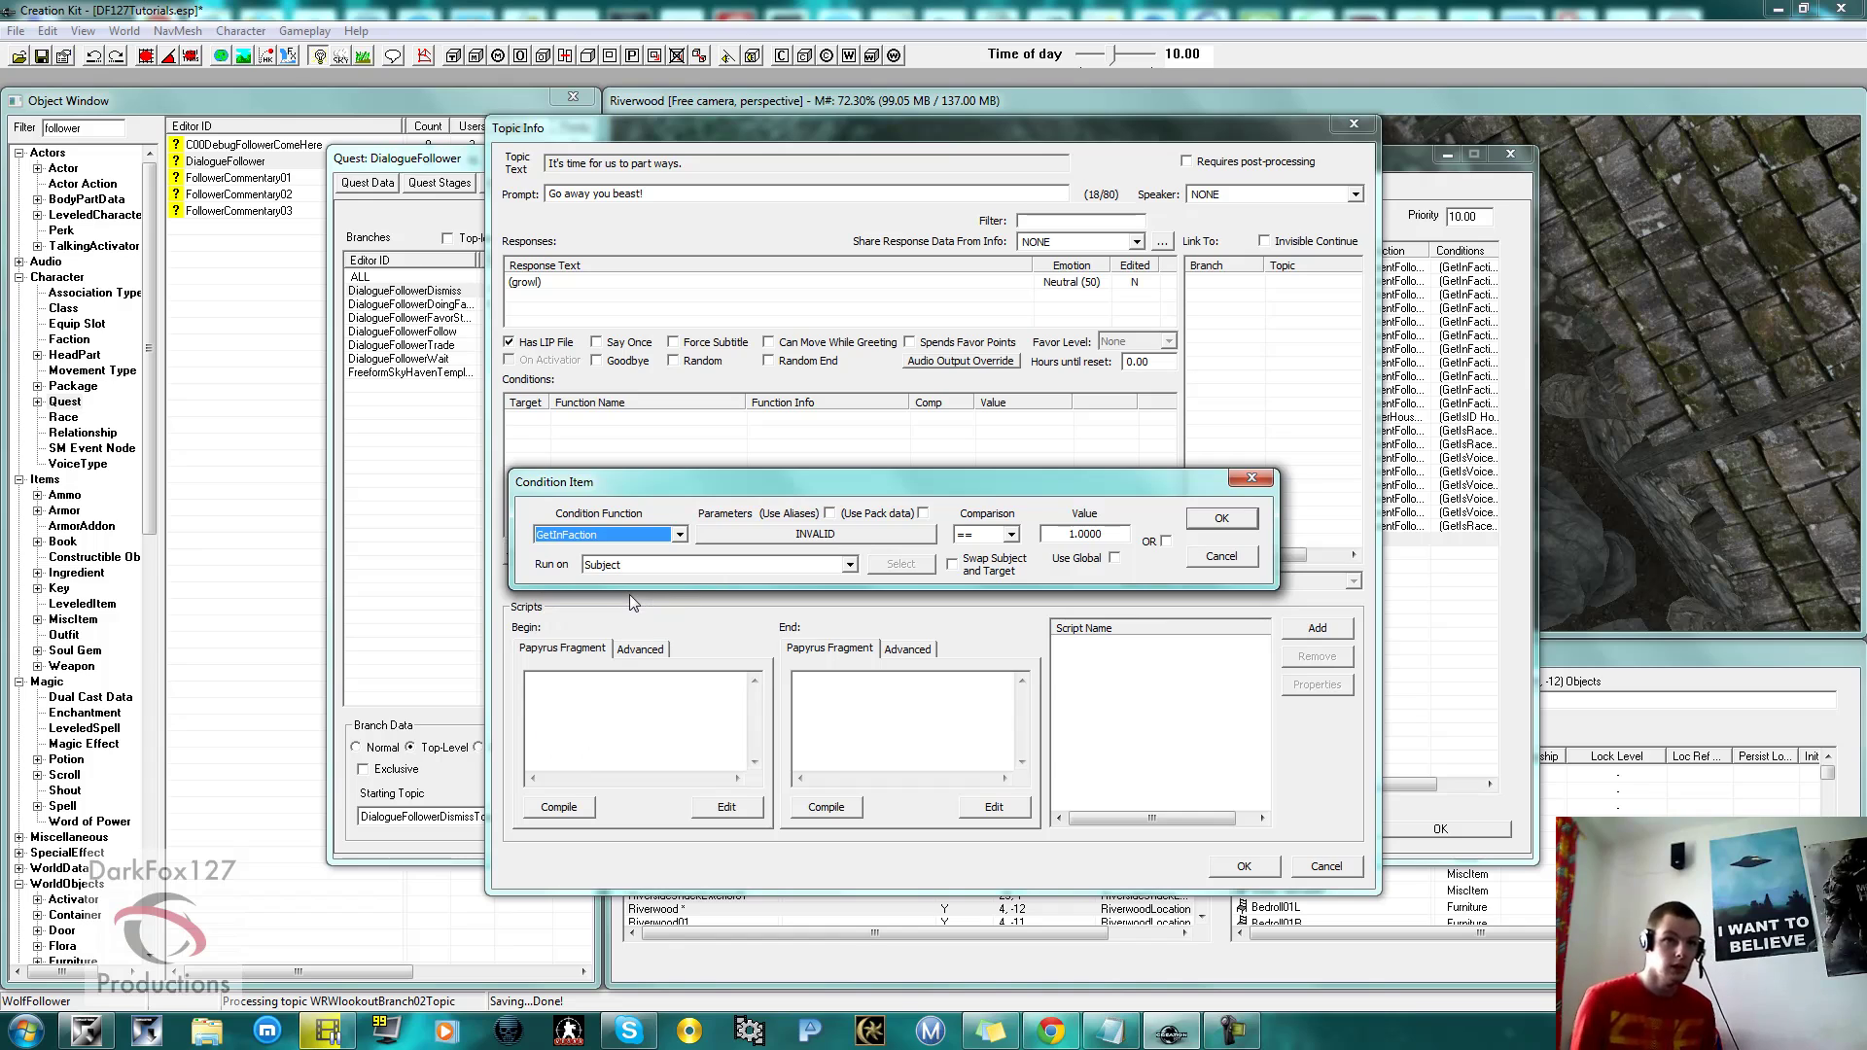
Set the GetInFaction condition's faction to CurrentFollowerFaction and save the condition with == 1.
left_click(727, 537)
left_click(687, 598)
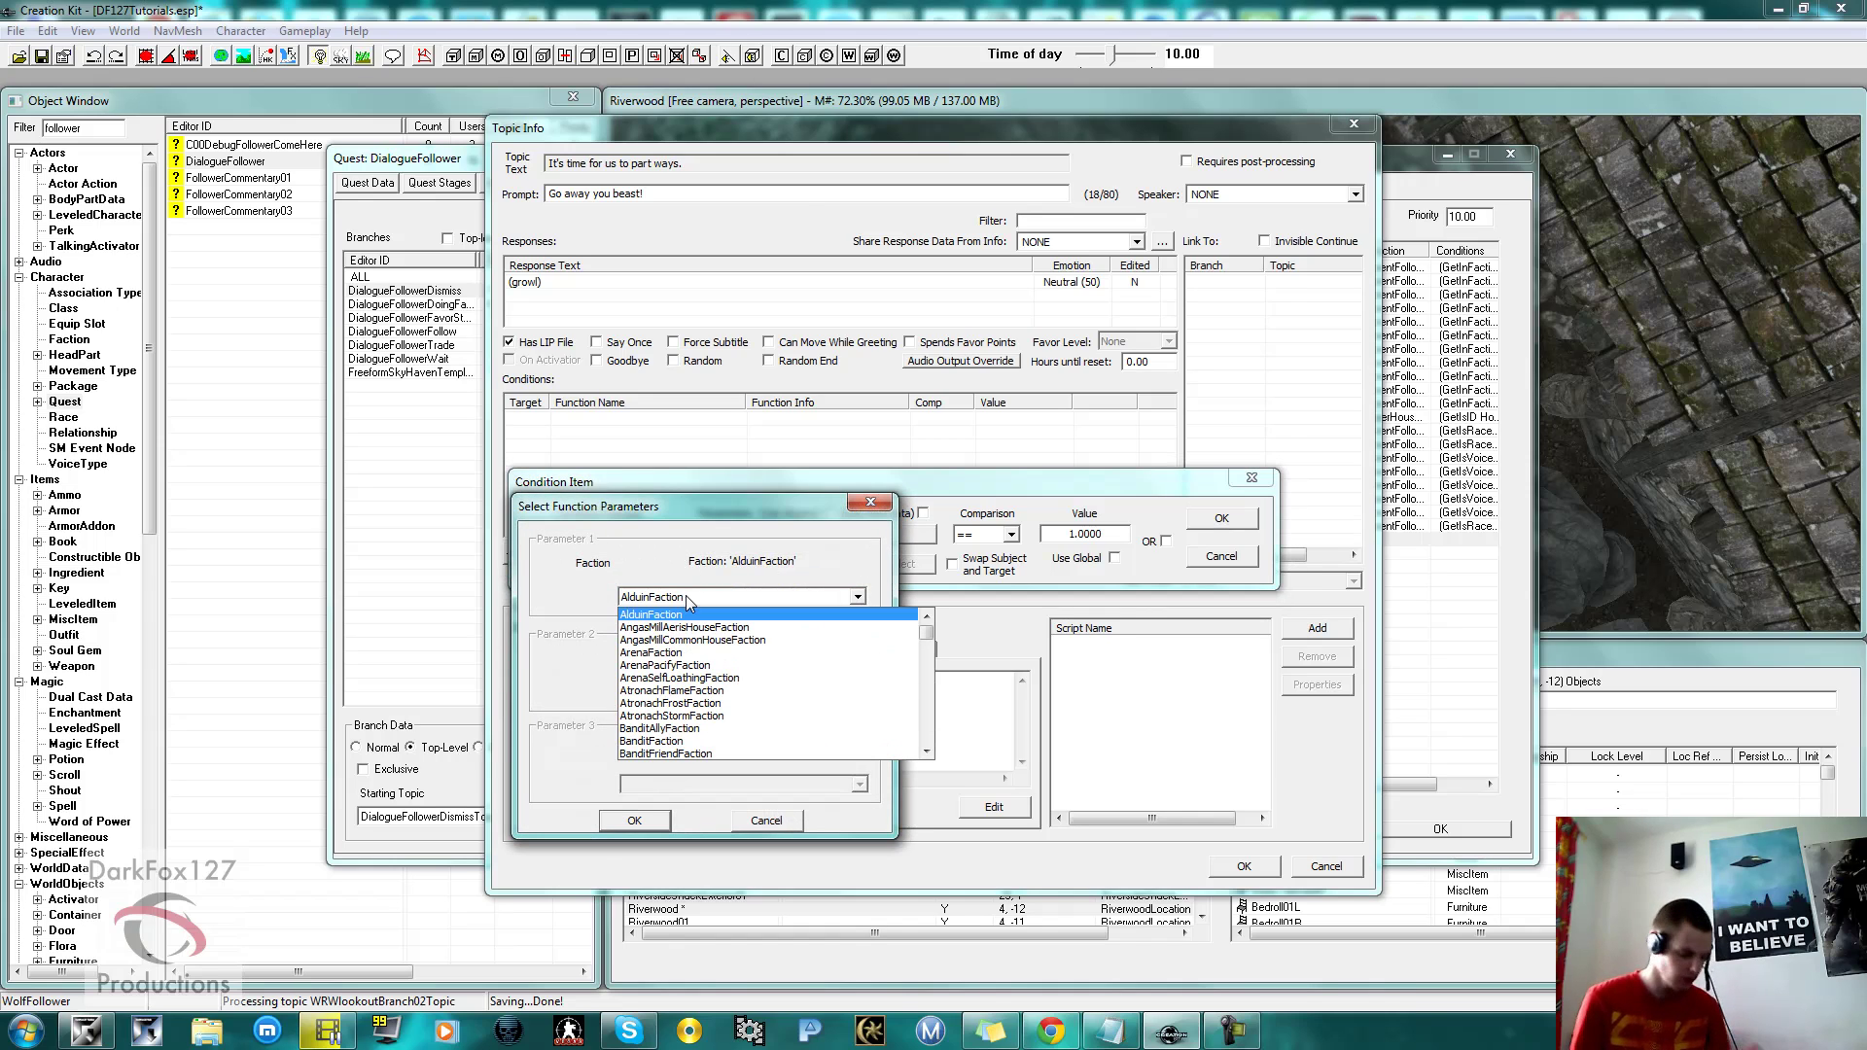
type("cu")
key("Return")
key("Return")
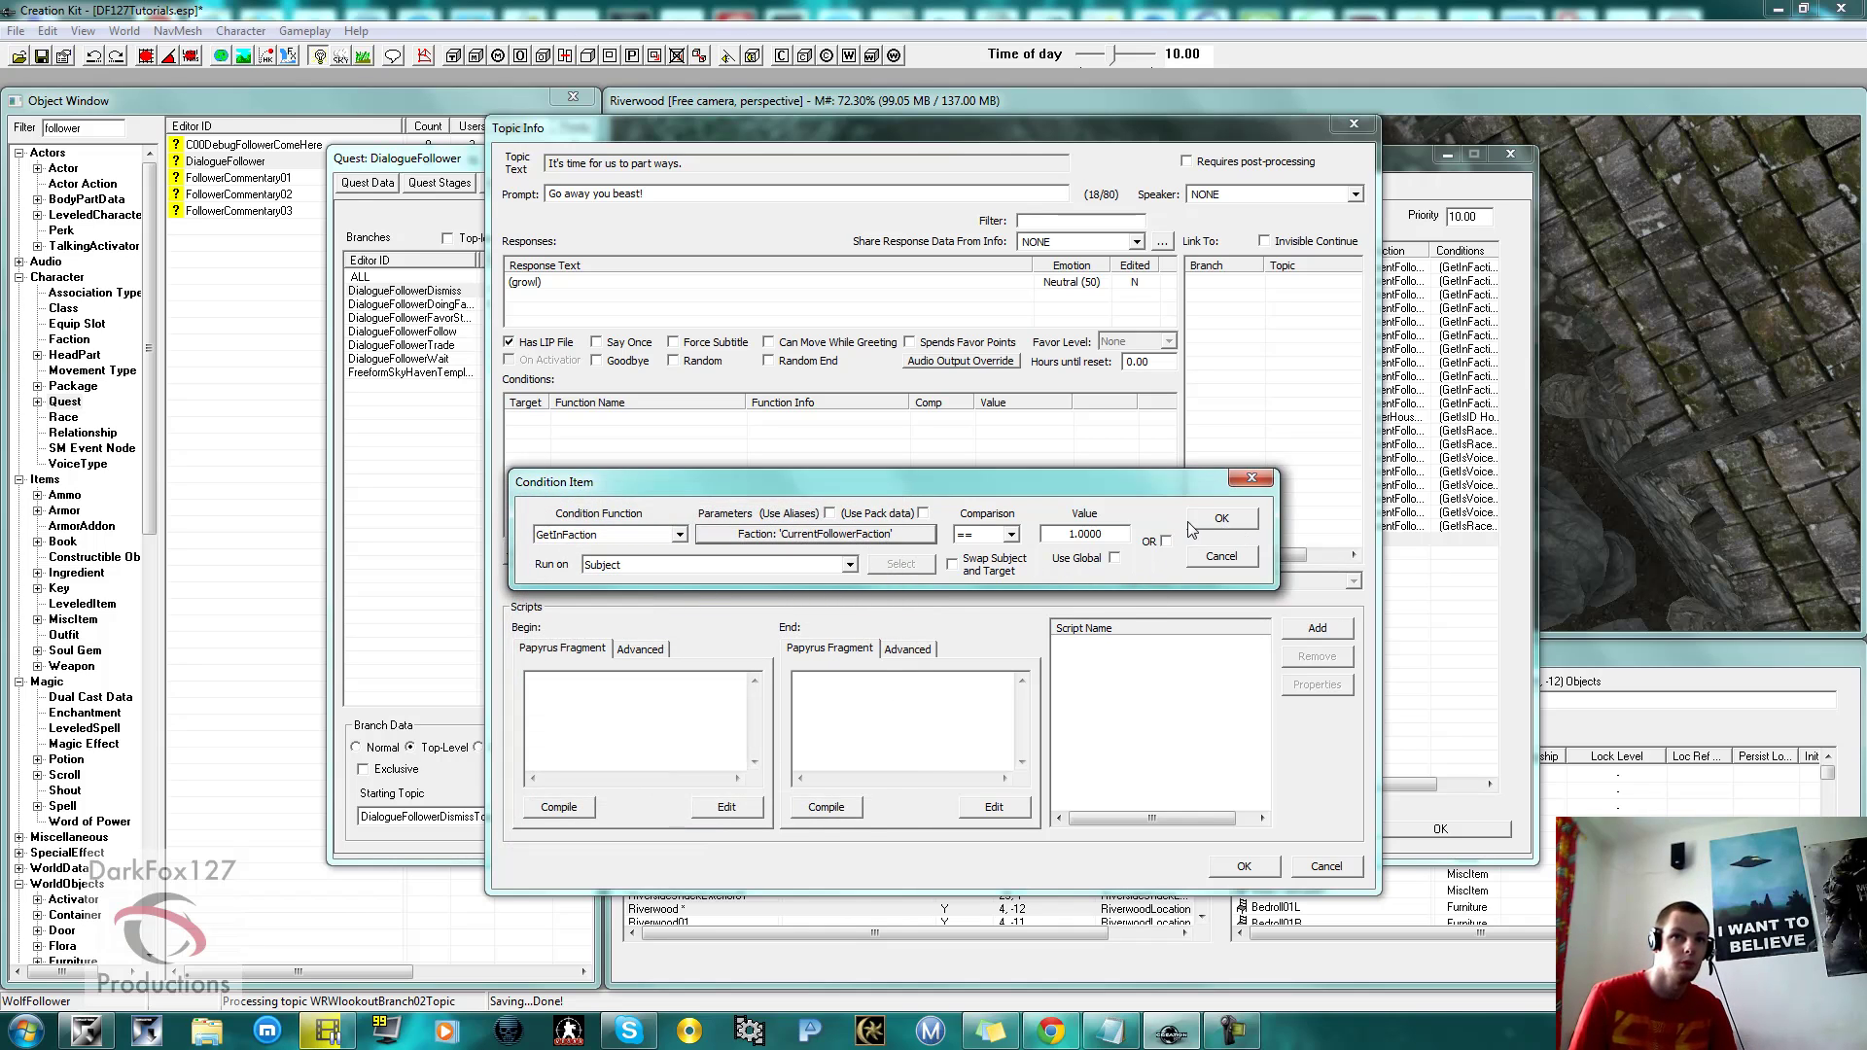
left_click(1221, 518)
Add a second condition requiring GetIsRace for SabreCatRaceFollower == 1, and mark the topic info as Goodbye.
right_click(859, 498)
left_click(883, 509)
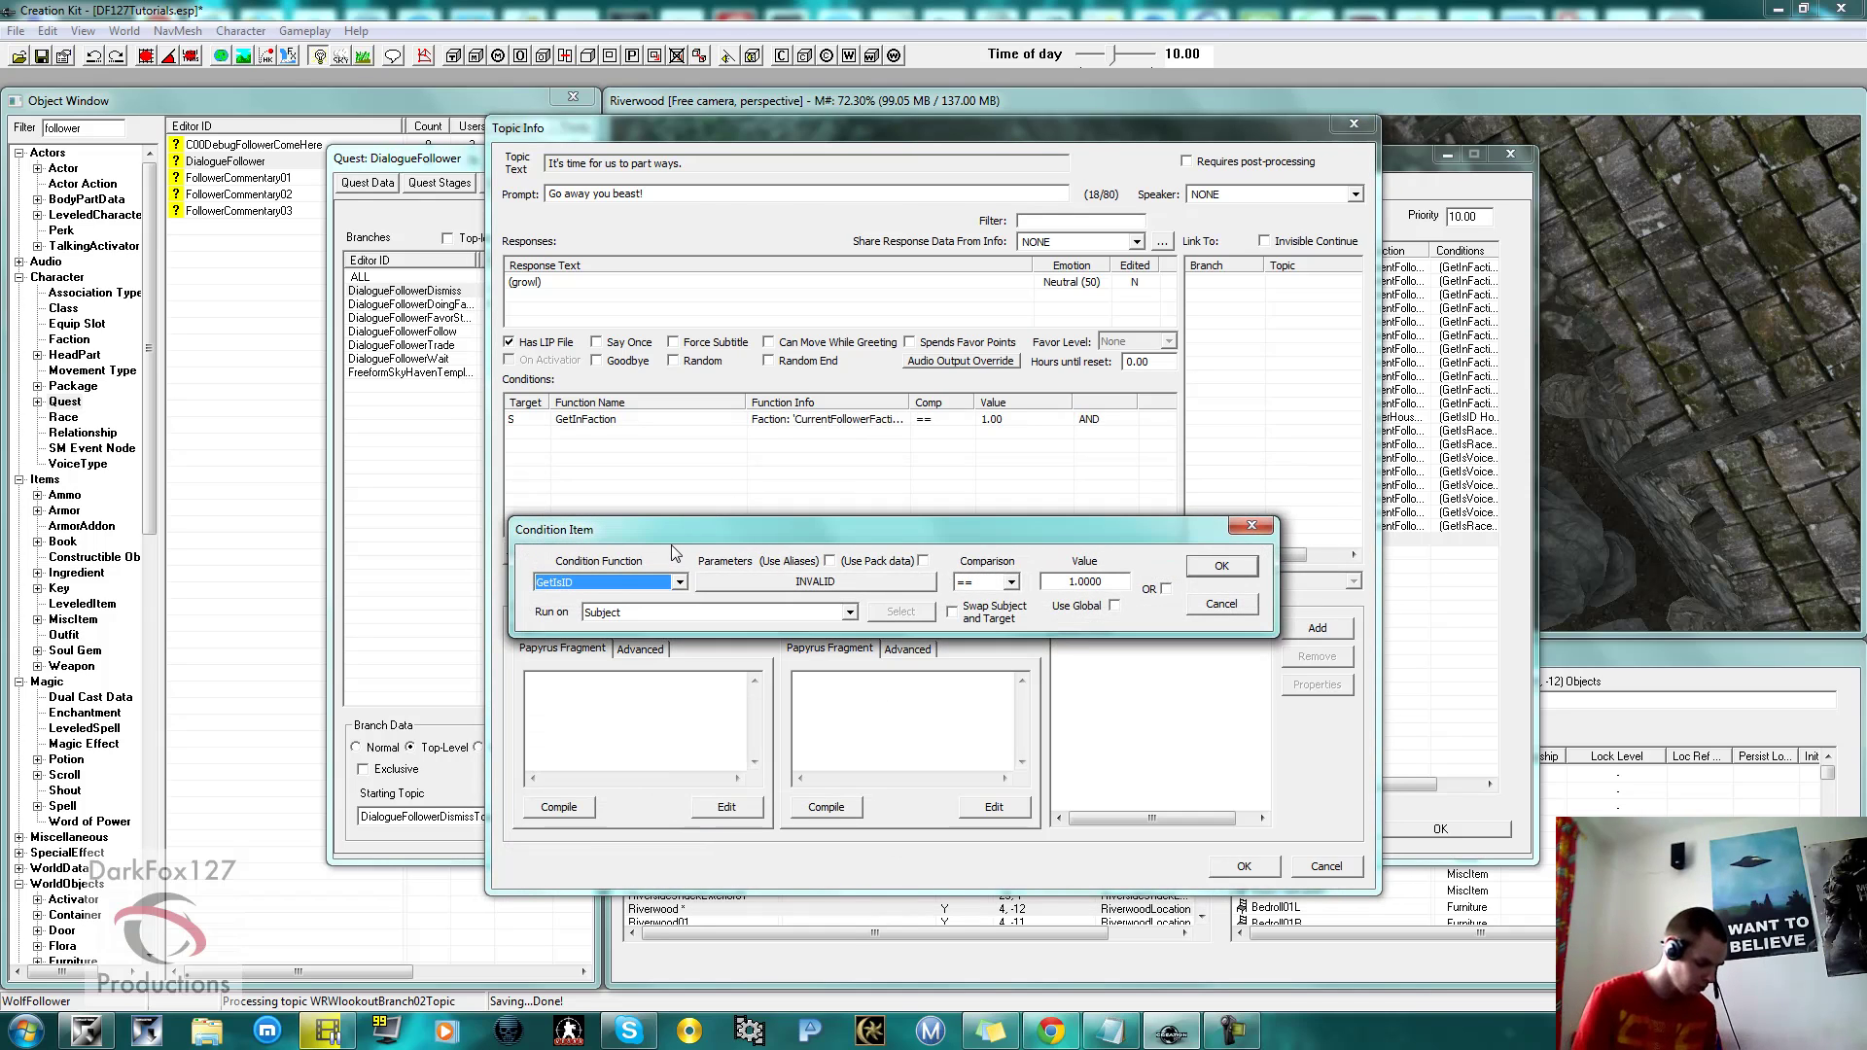
type("GetIsRace")
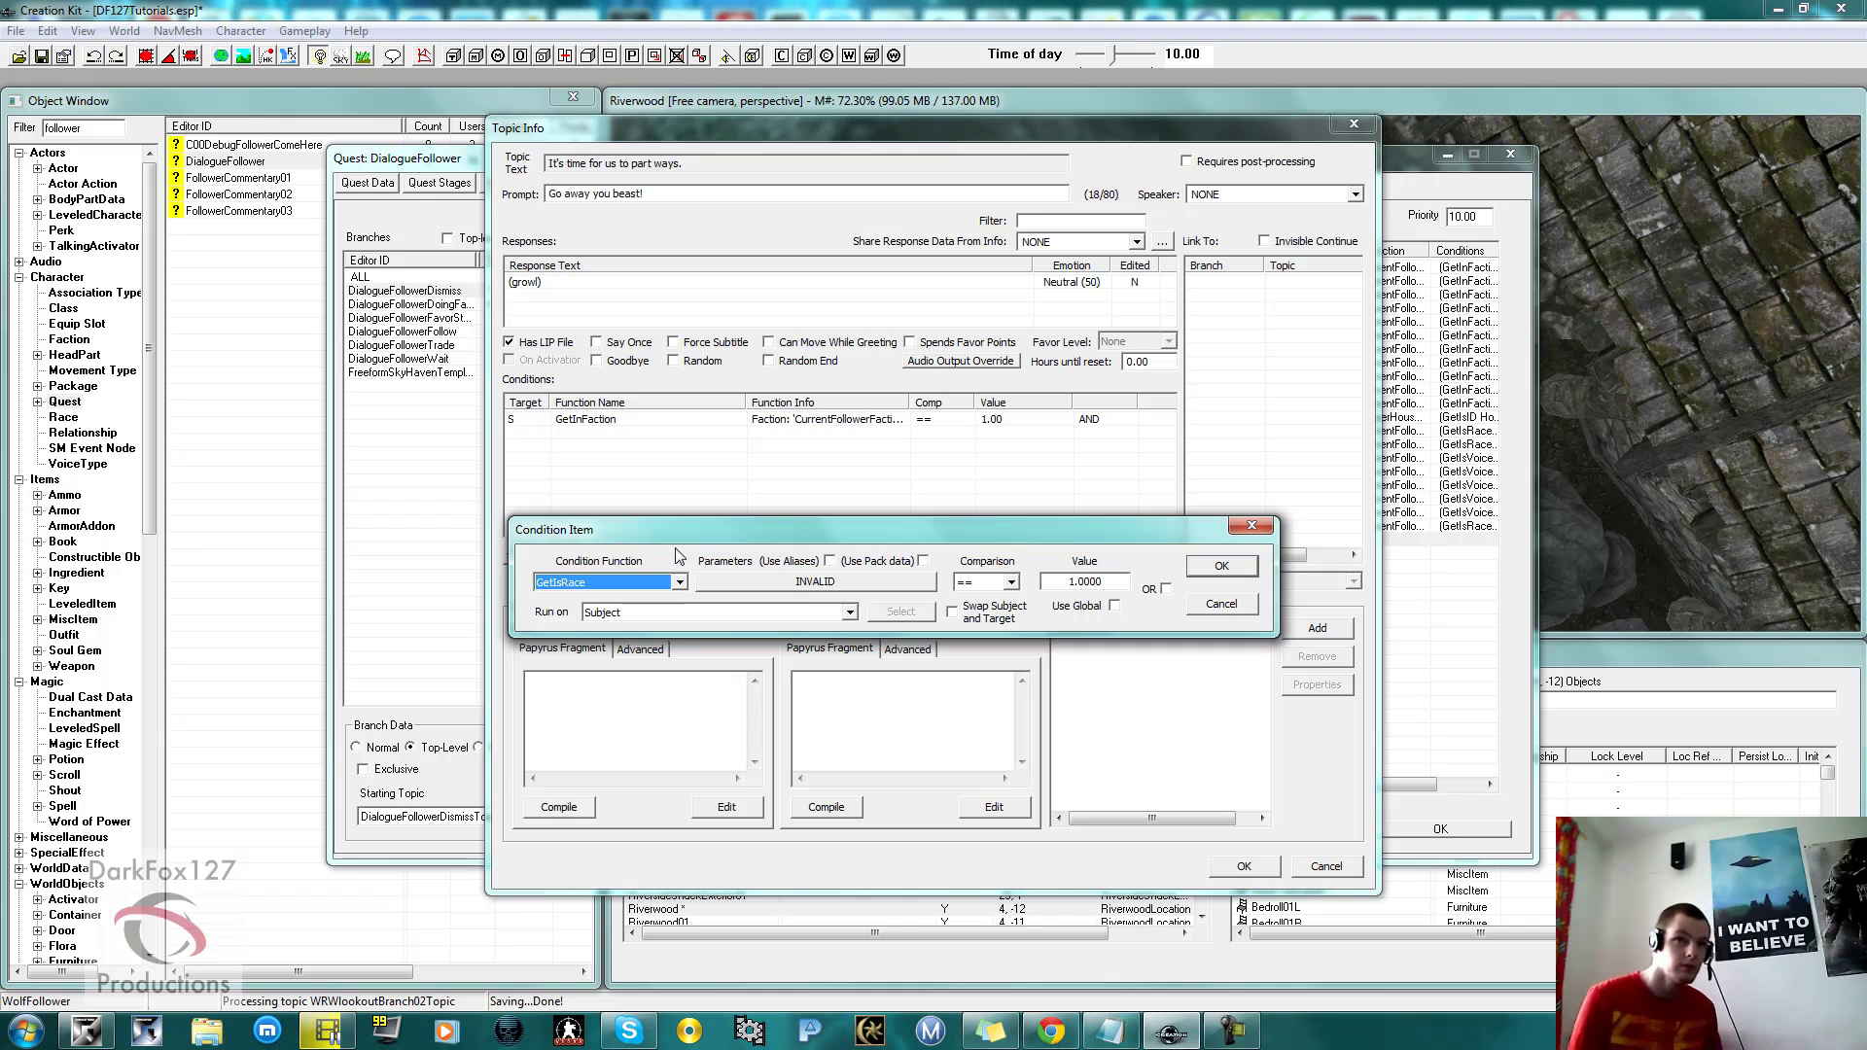
left_click(788, 585)
left_click(715, 644)
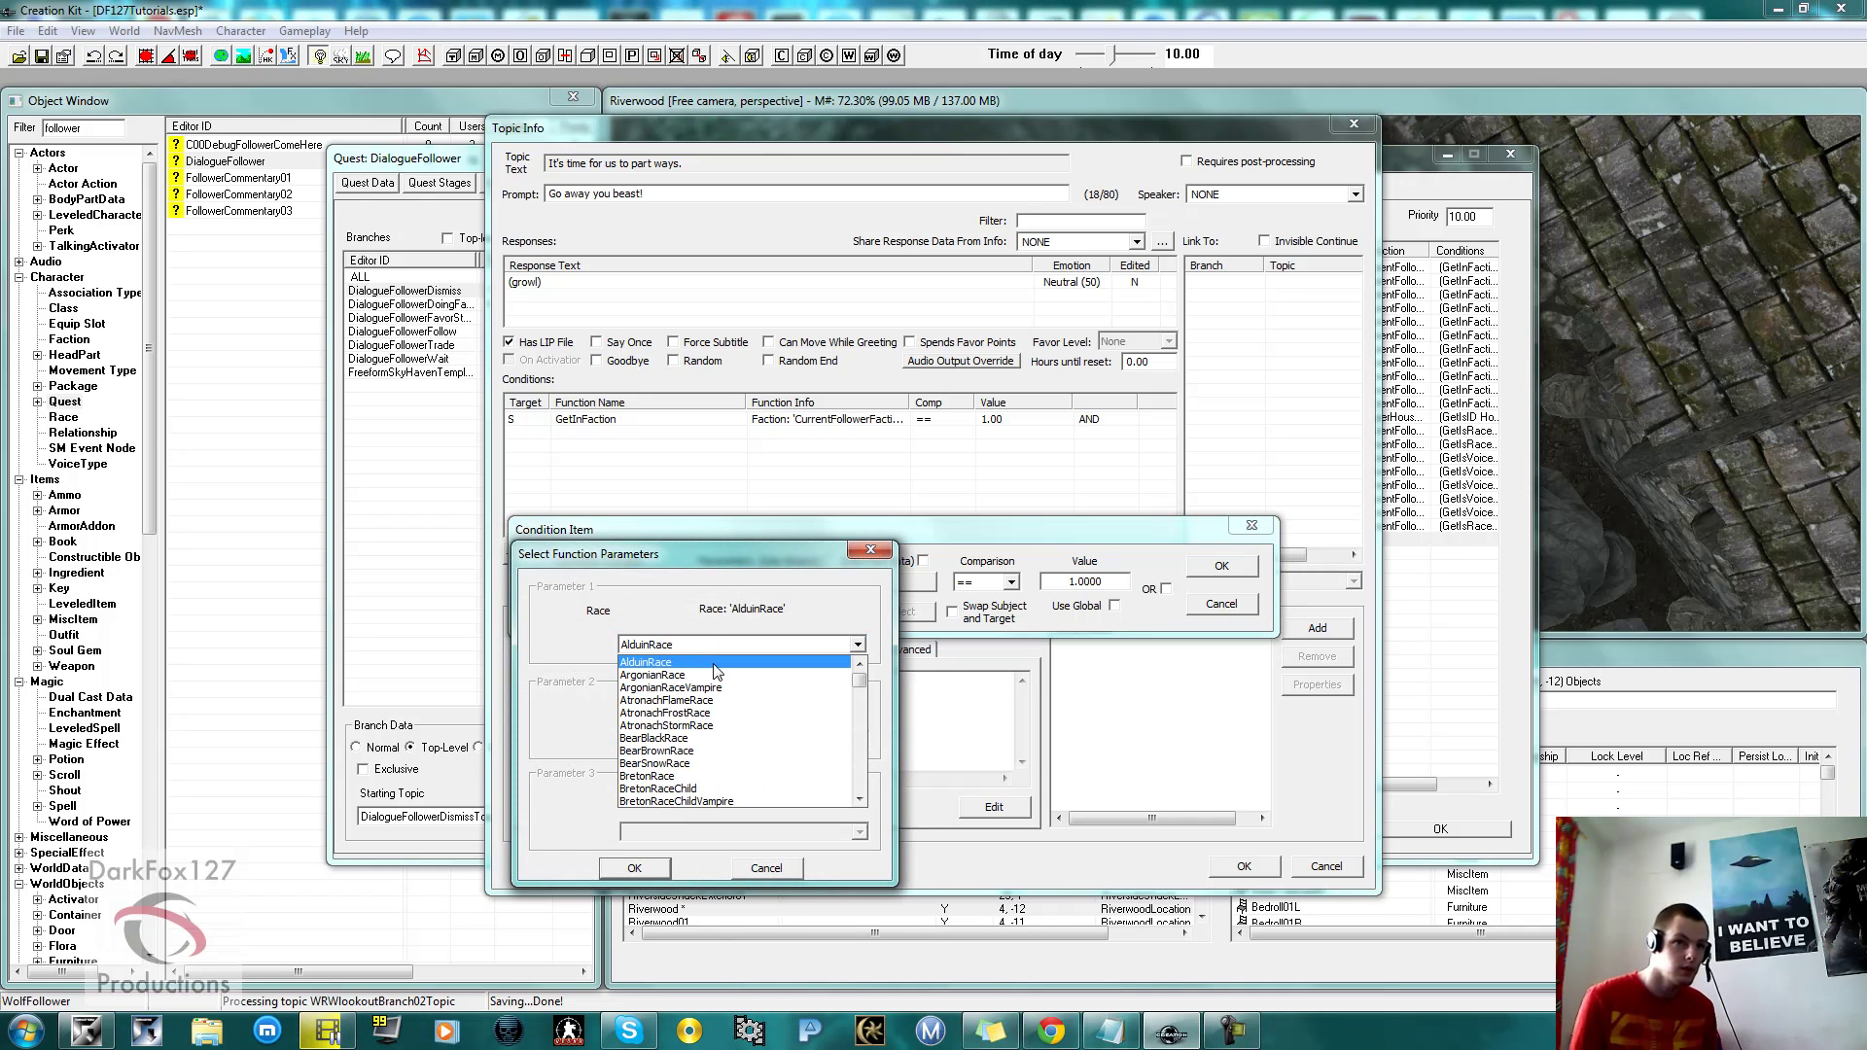
type("wolf")
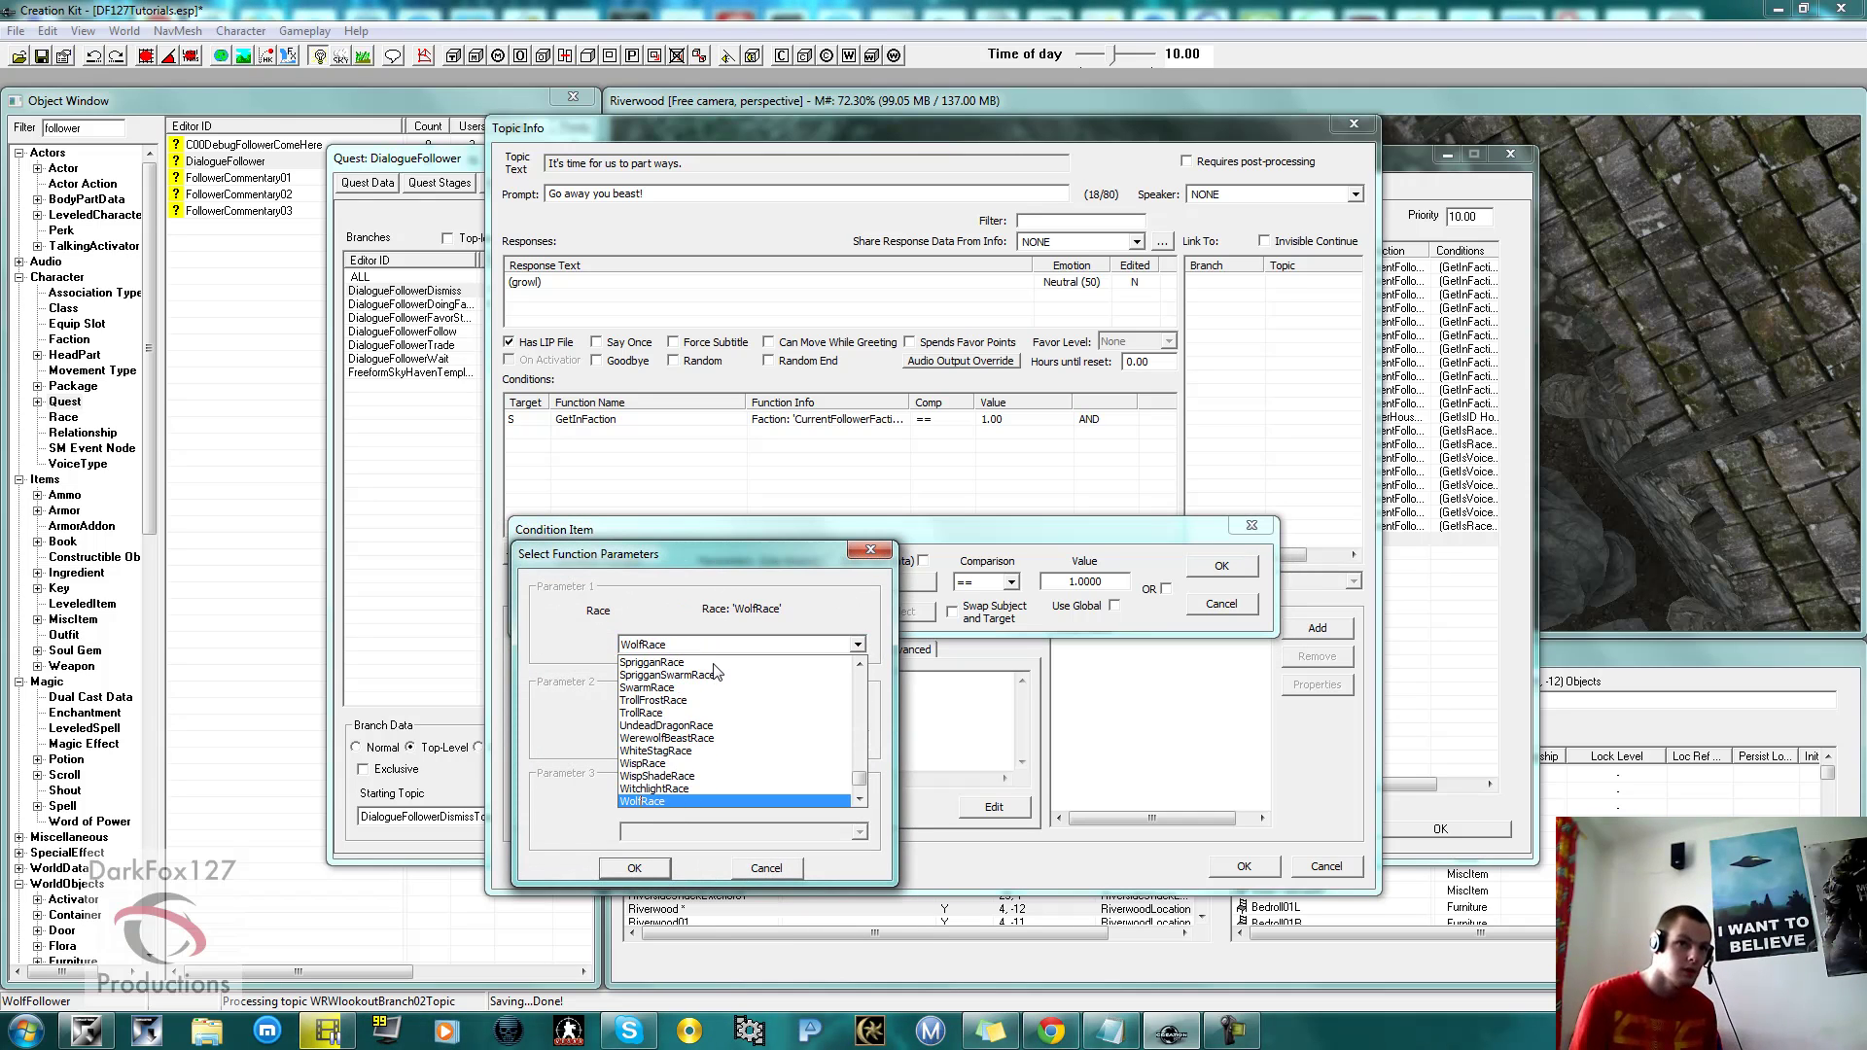
key("Up")
key("Up")
key("Up")
key("Up")
key("Down")
key("Down")
key("Down")
type("s")
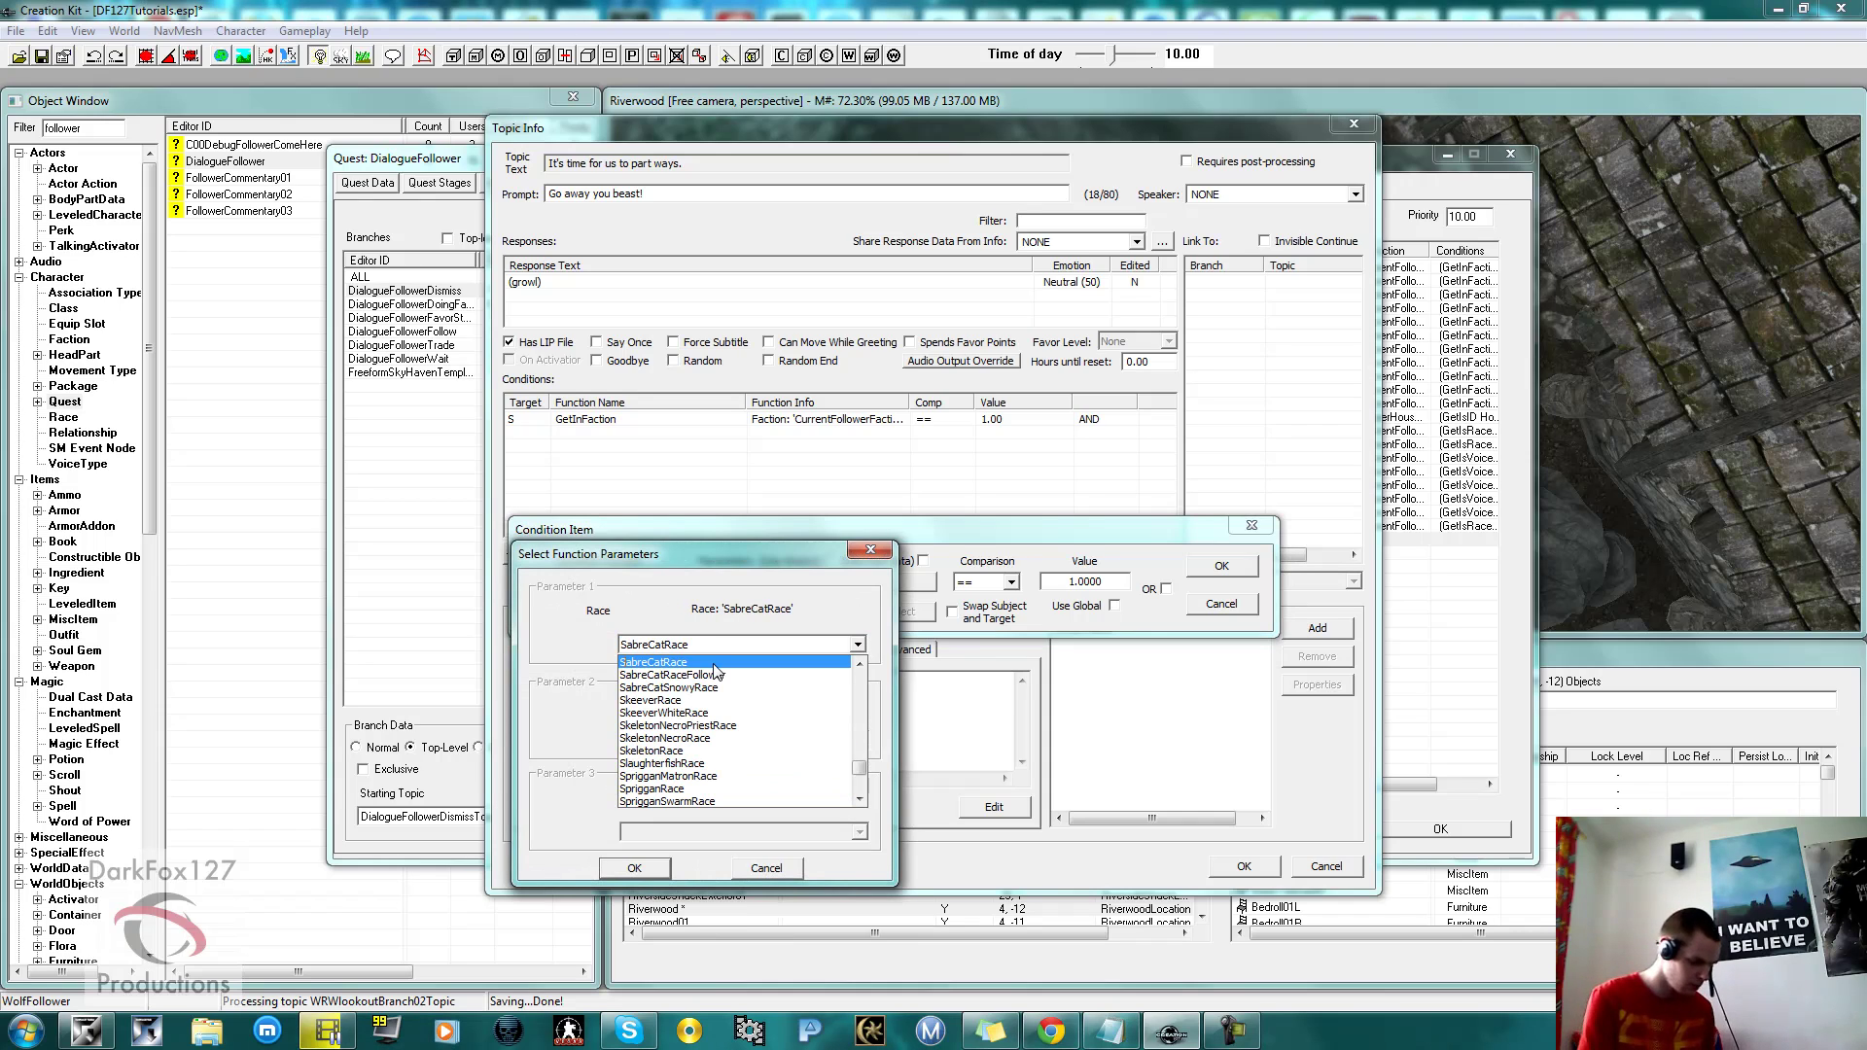
key("Down")
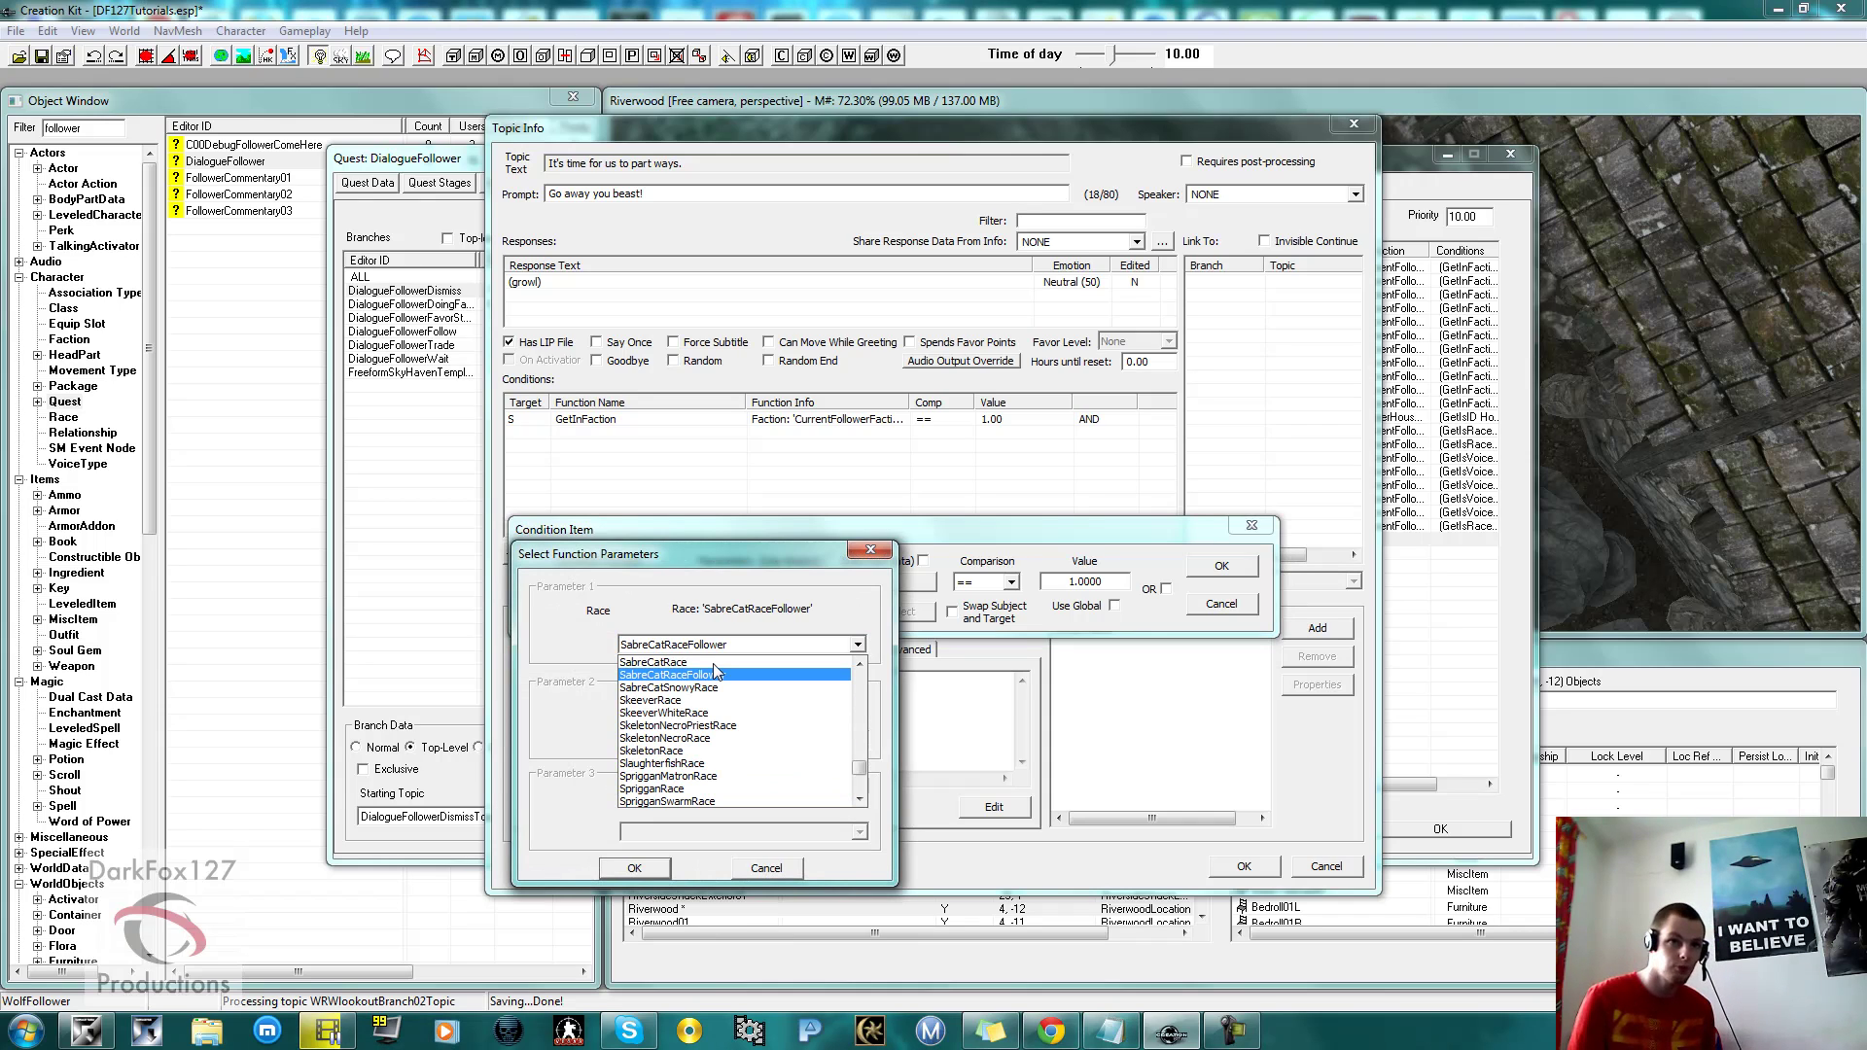
key("Return")
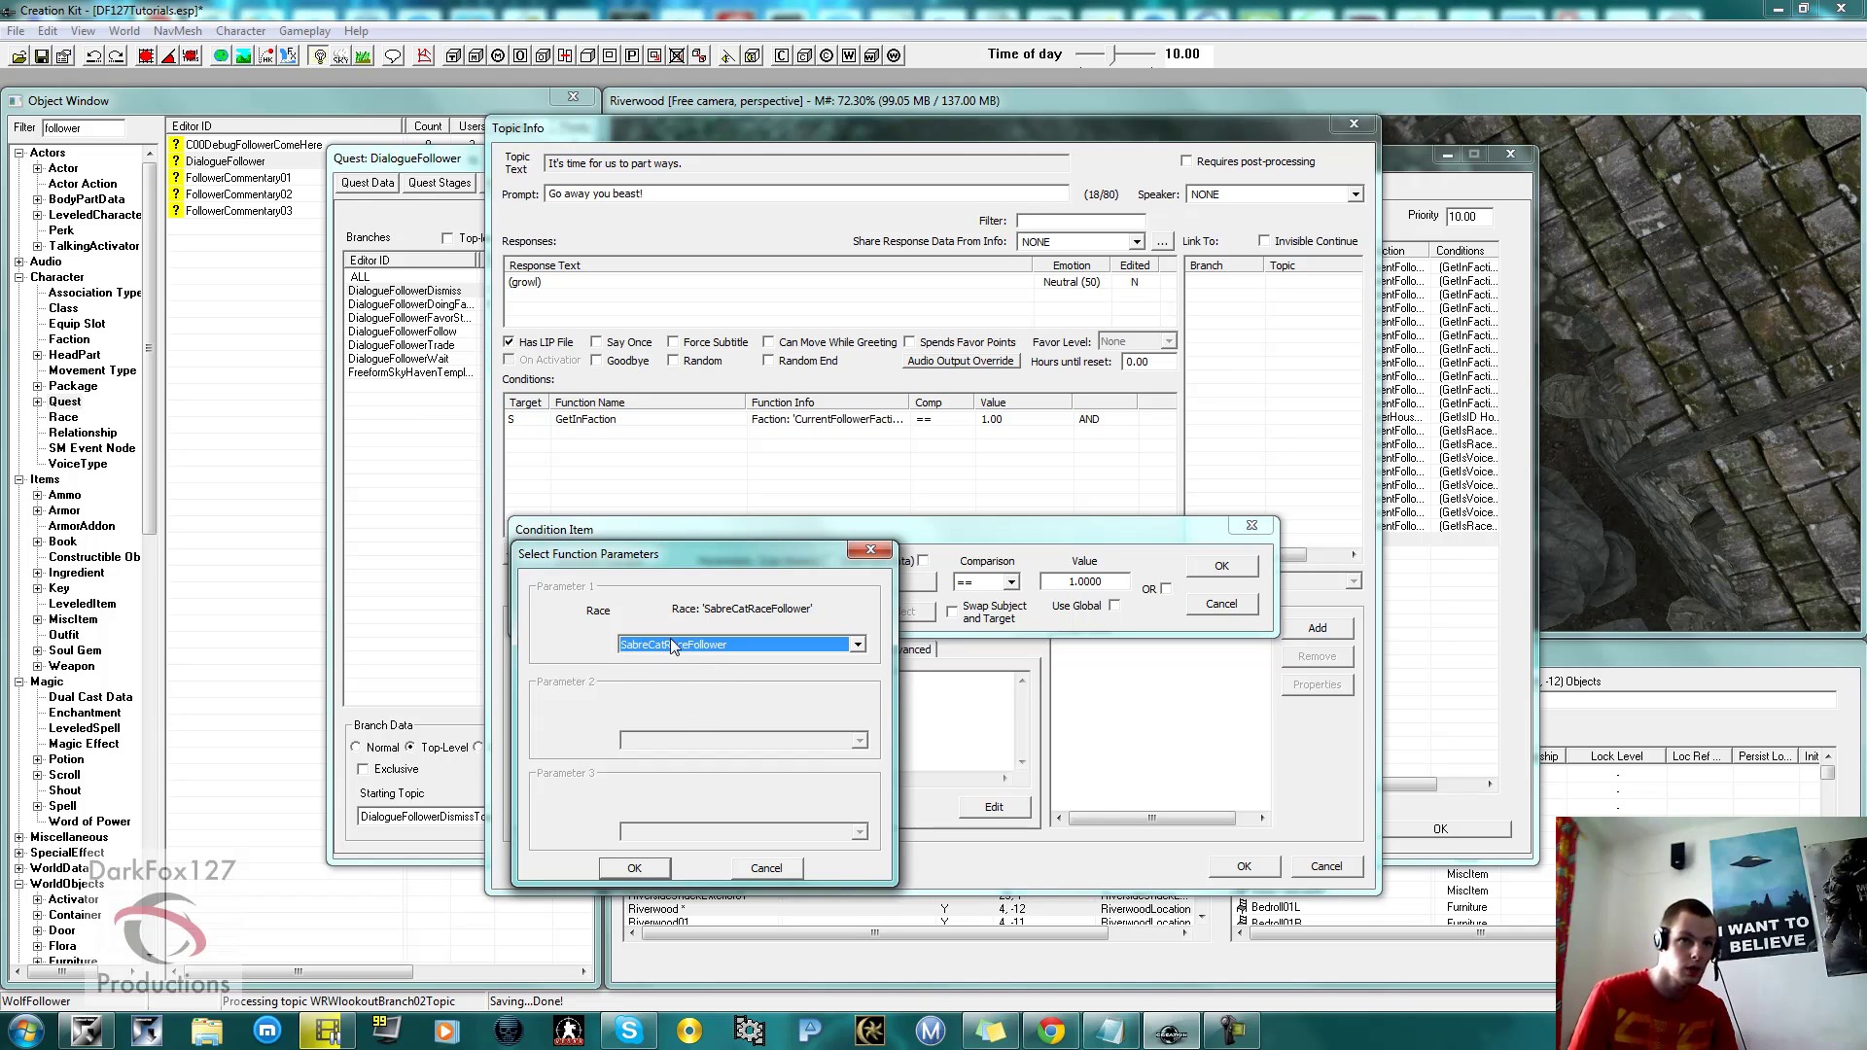
left_click(635, 868)
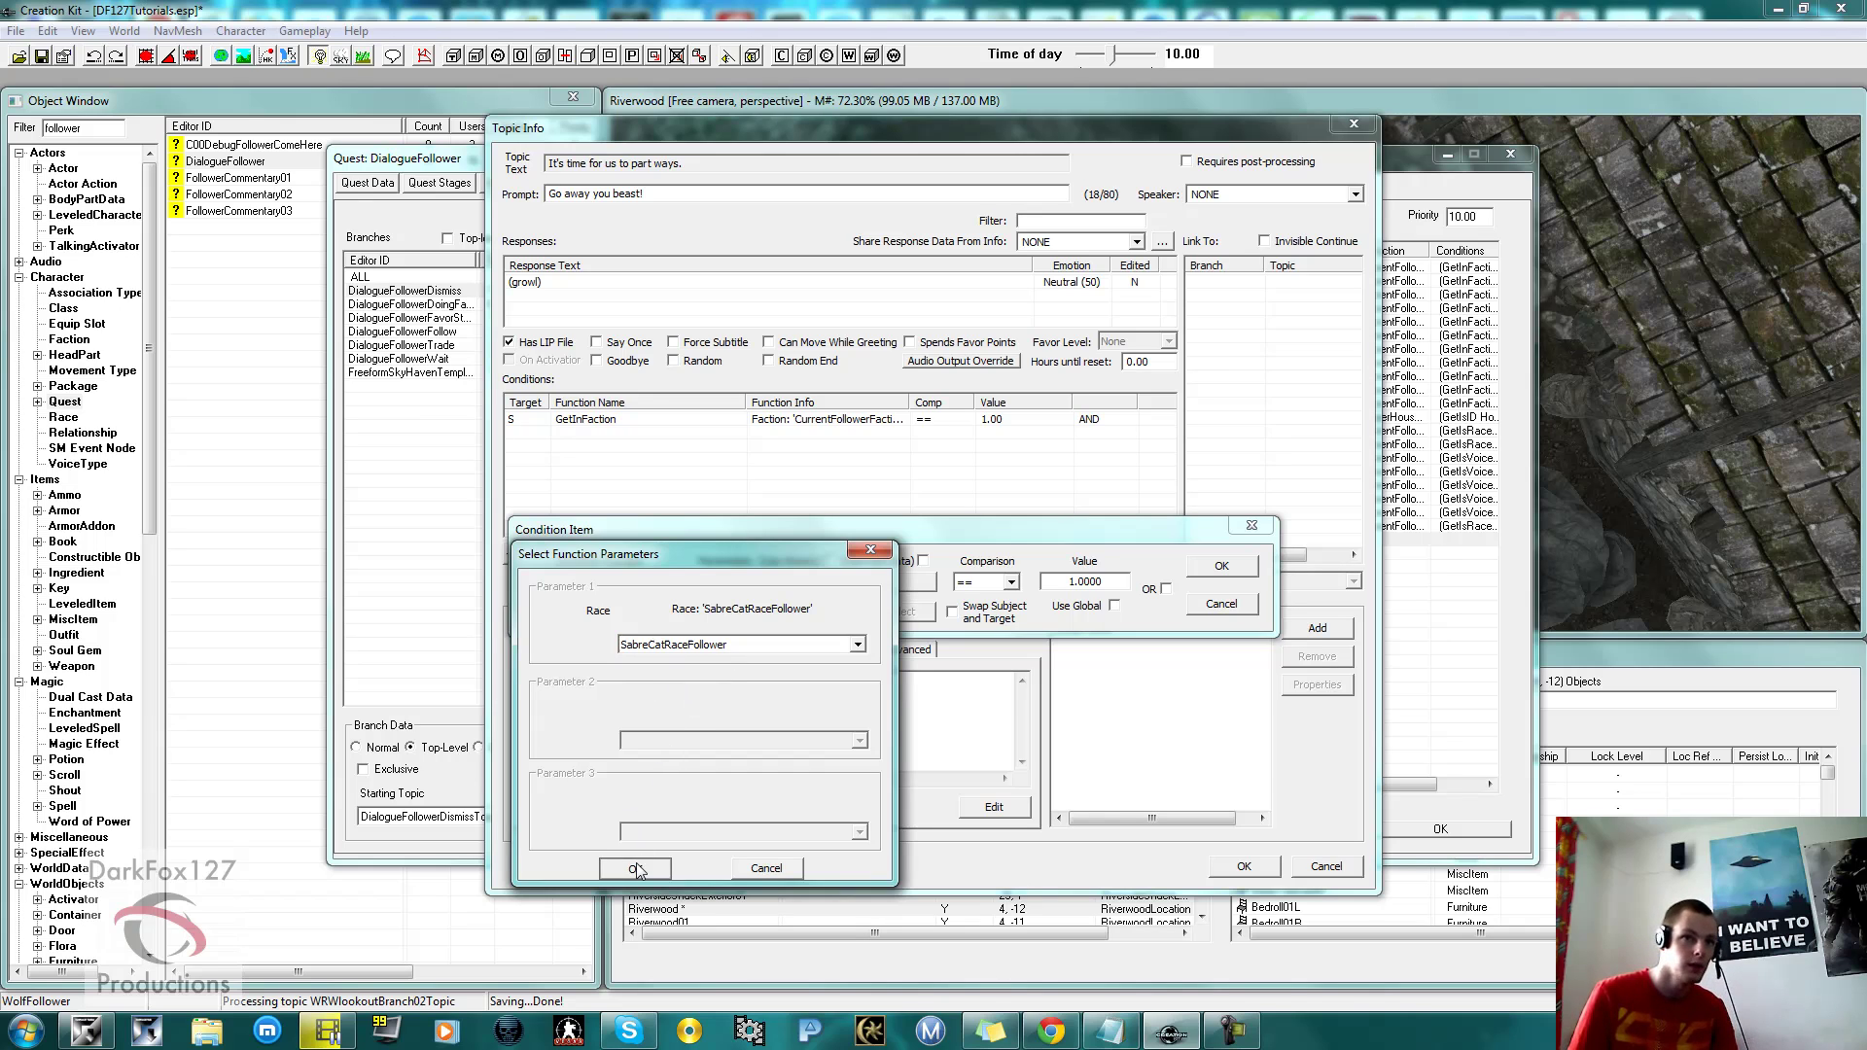
left_click(1227, 568)
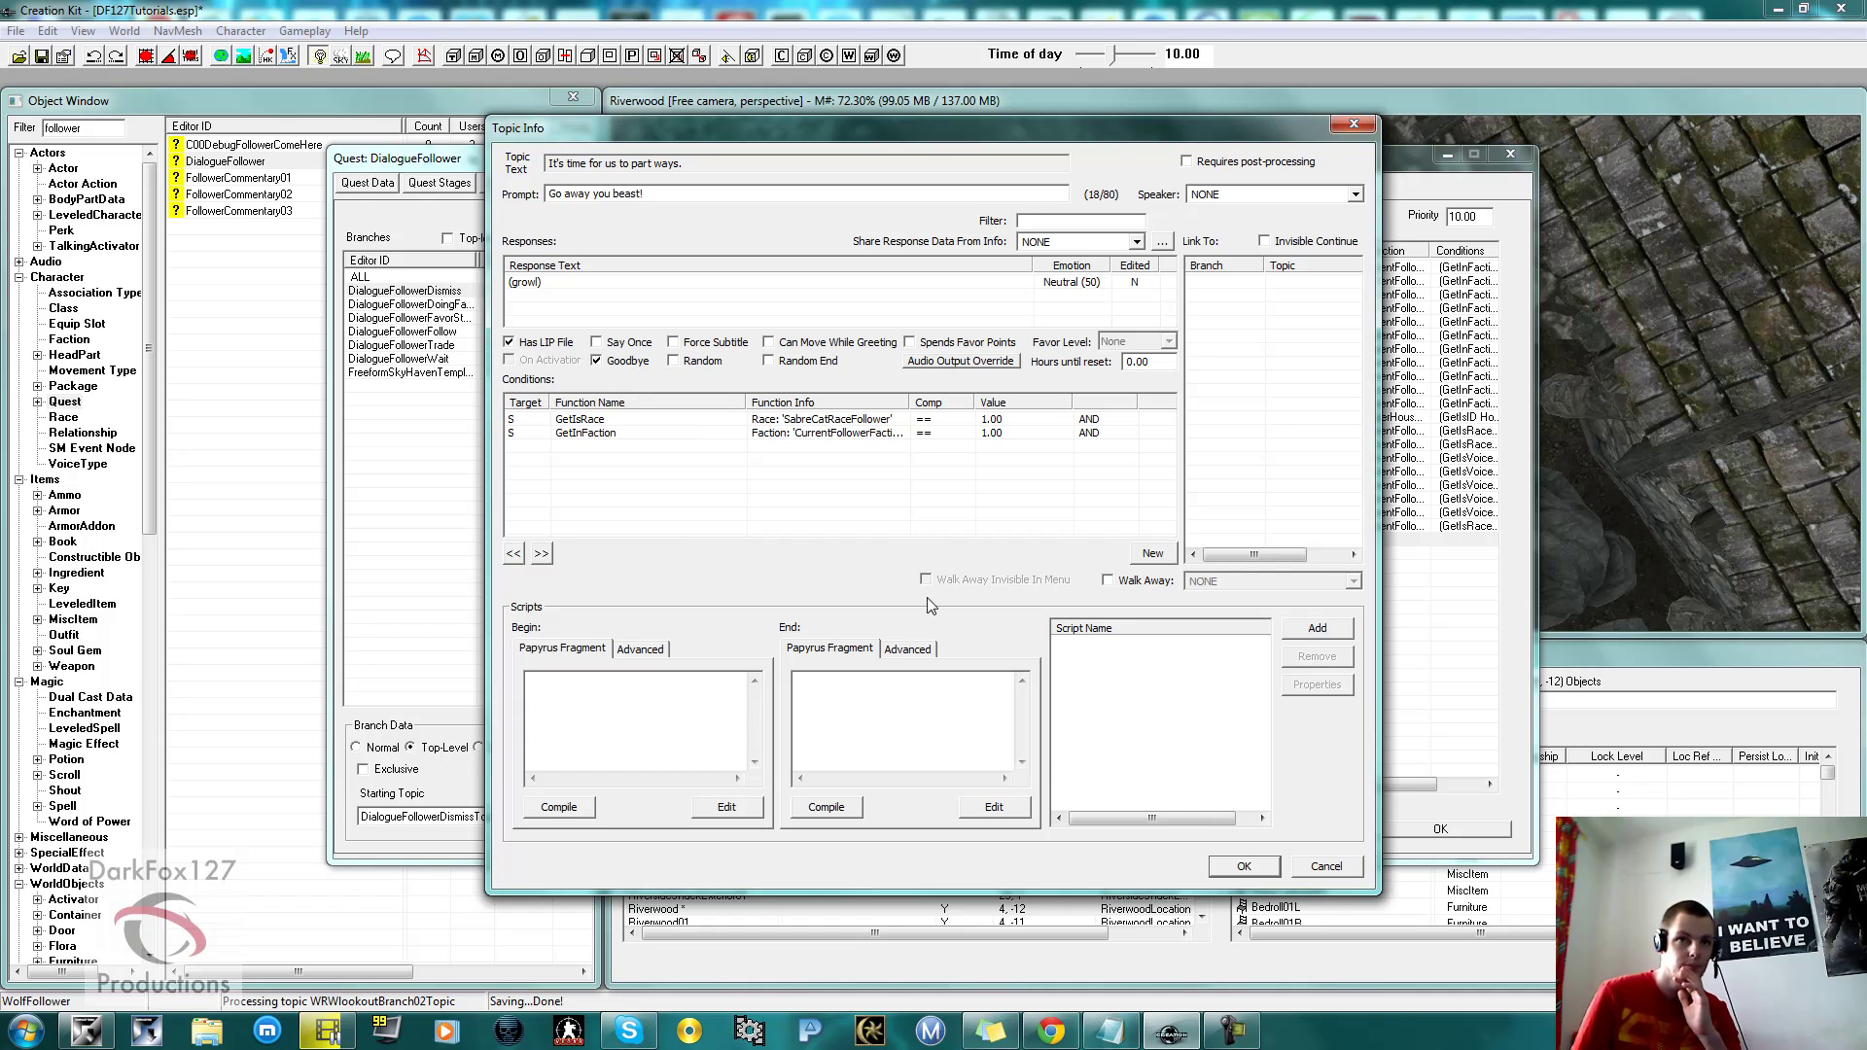
Switch to the Animal Follower Script notes in Notepad and look through the dismiss, follow and wait fragments.
left_click(894, 702)
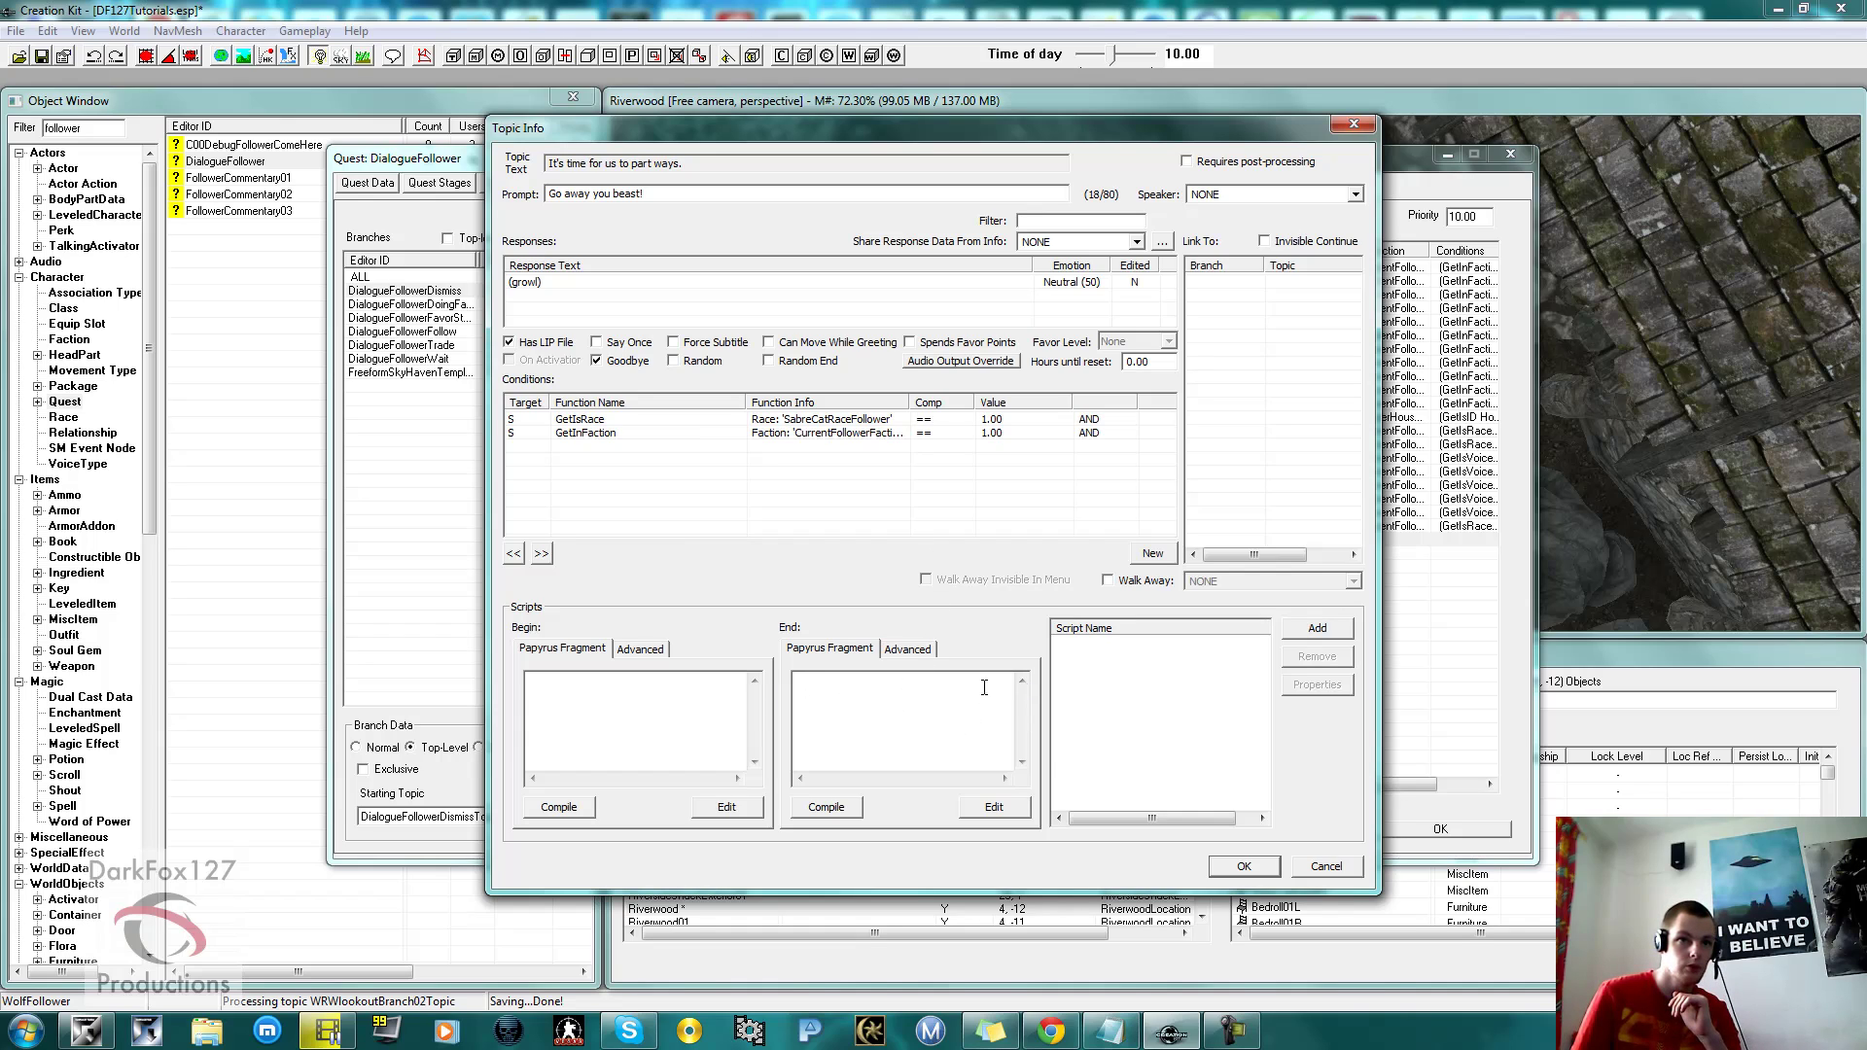
left_click(1110, 1030)
scroll(399, 530, "up", 2)
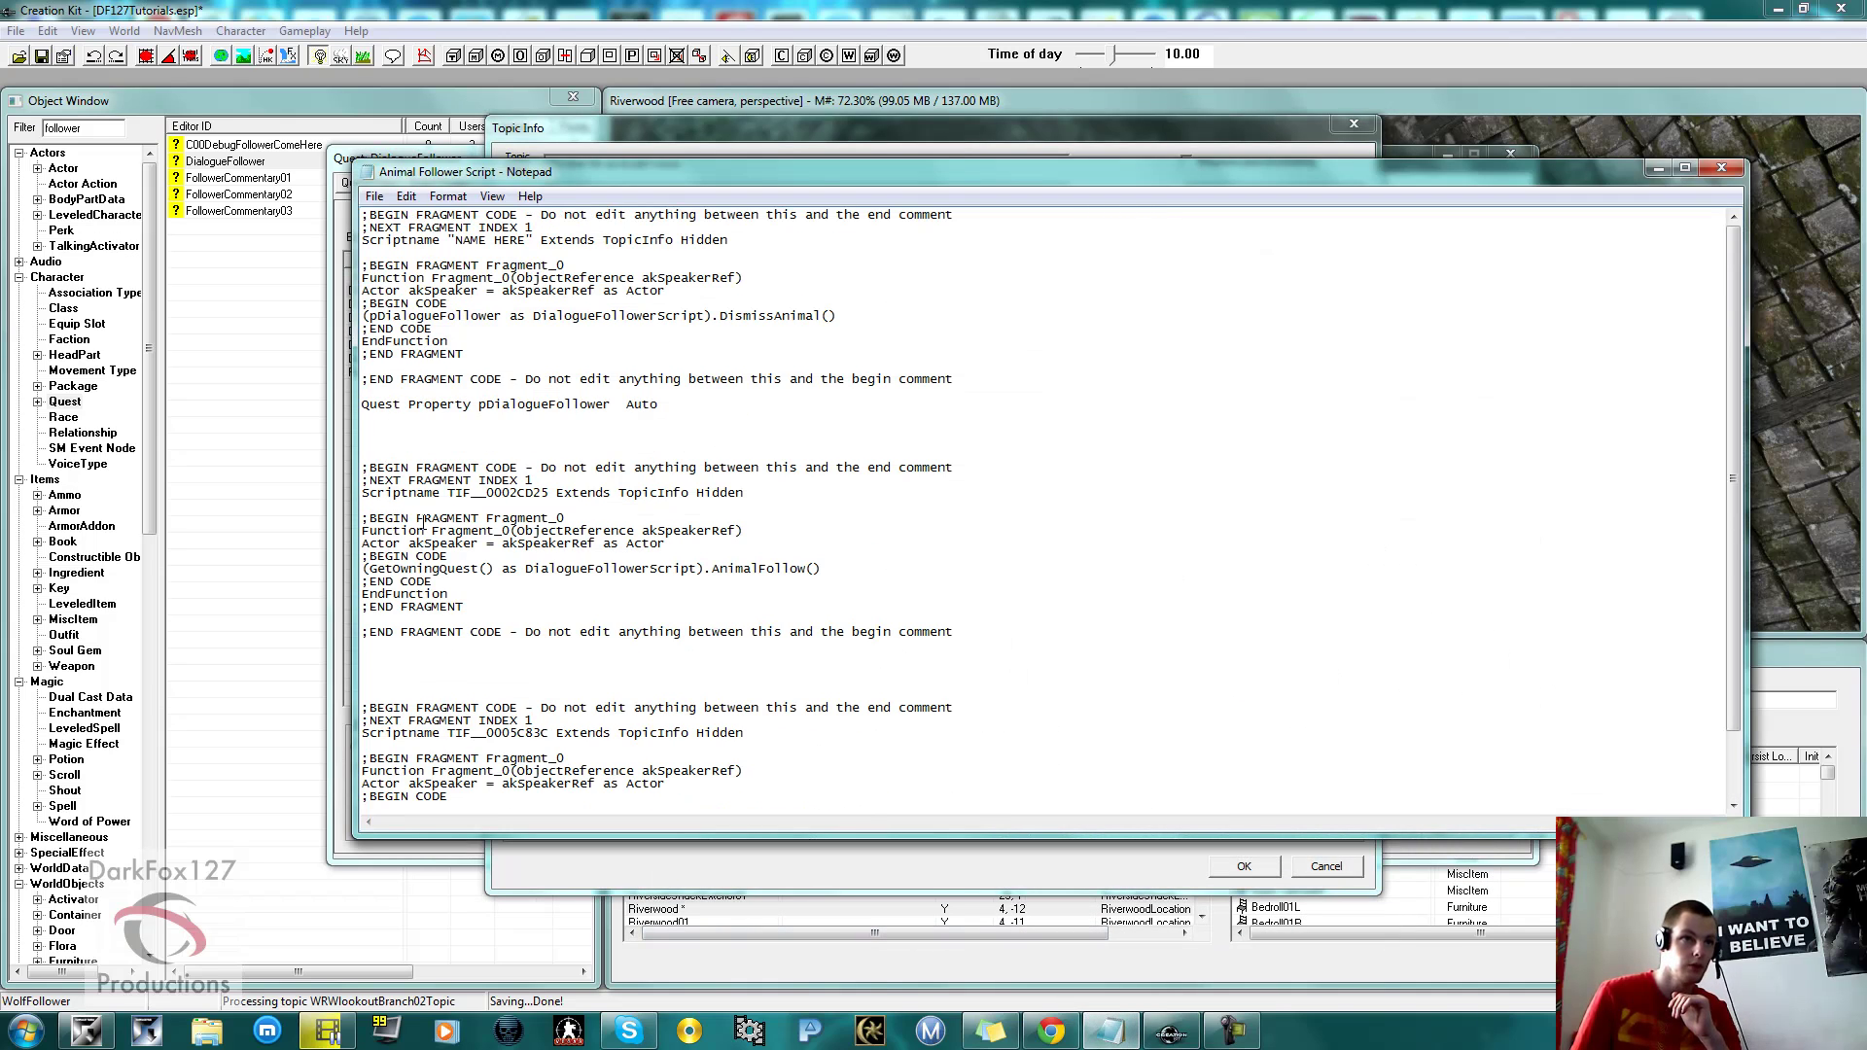
scroll(424, 523, "down", 2)
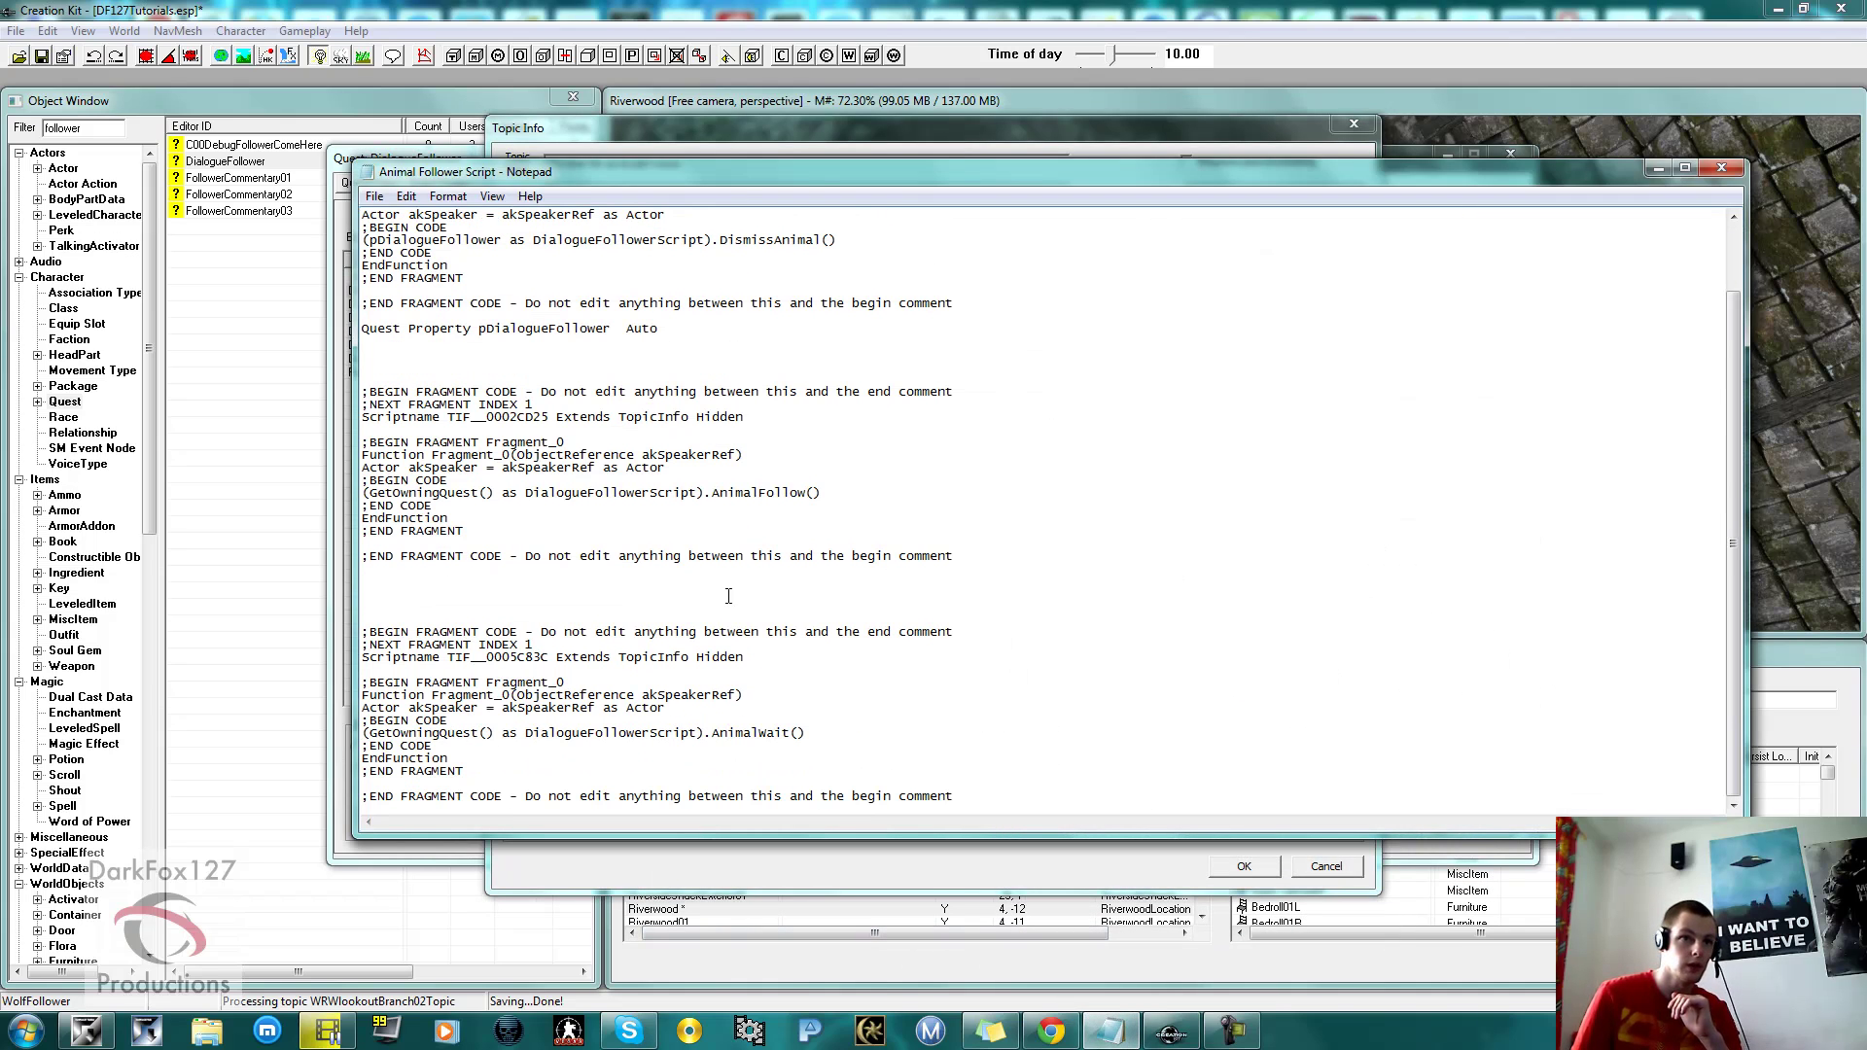
scroll(728, 595, "up", 2)
Copy the whole DismissAnimal script block, from its opening fragment comment through the pDialogueFollower property line.
left_click_drag(673, 405, 364, 215)
right_click(389, 225)
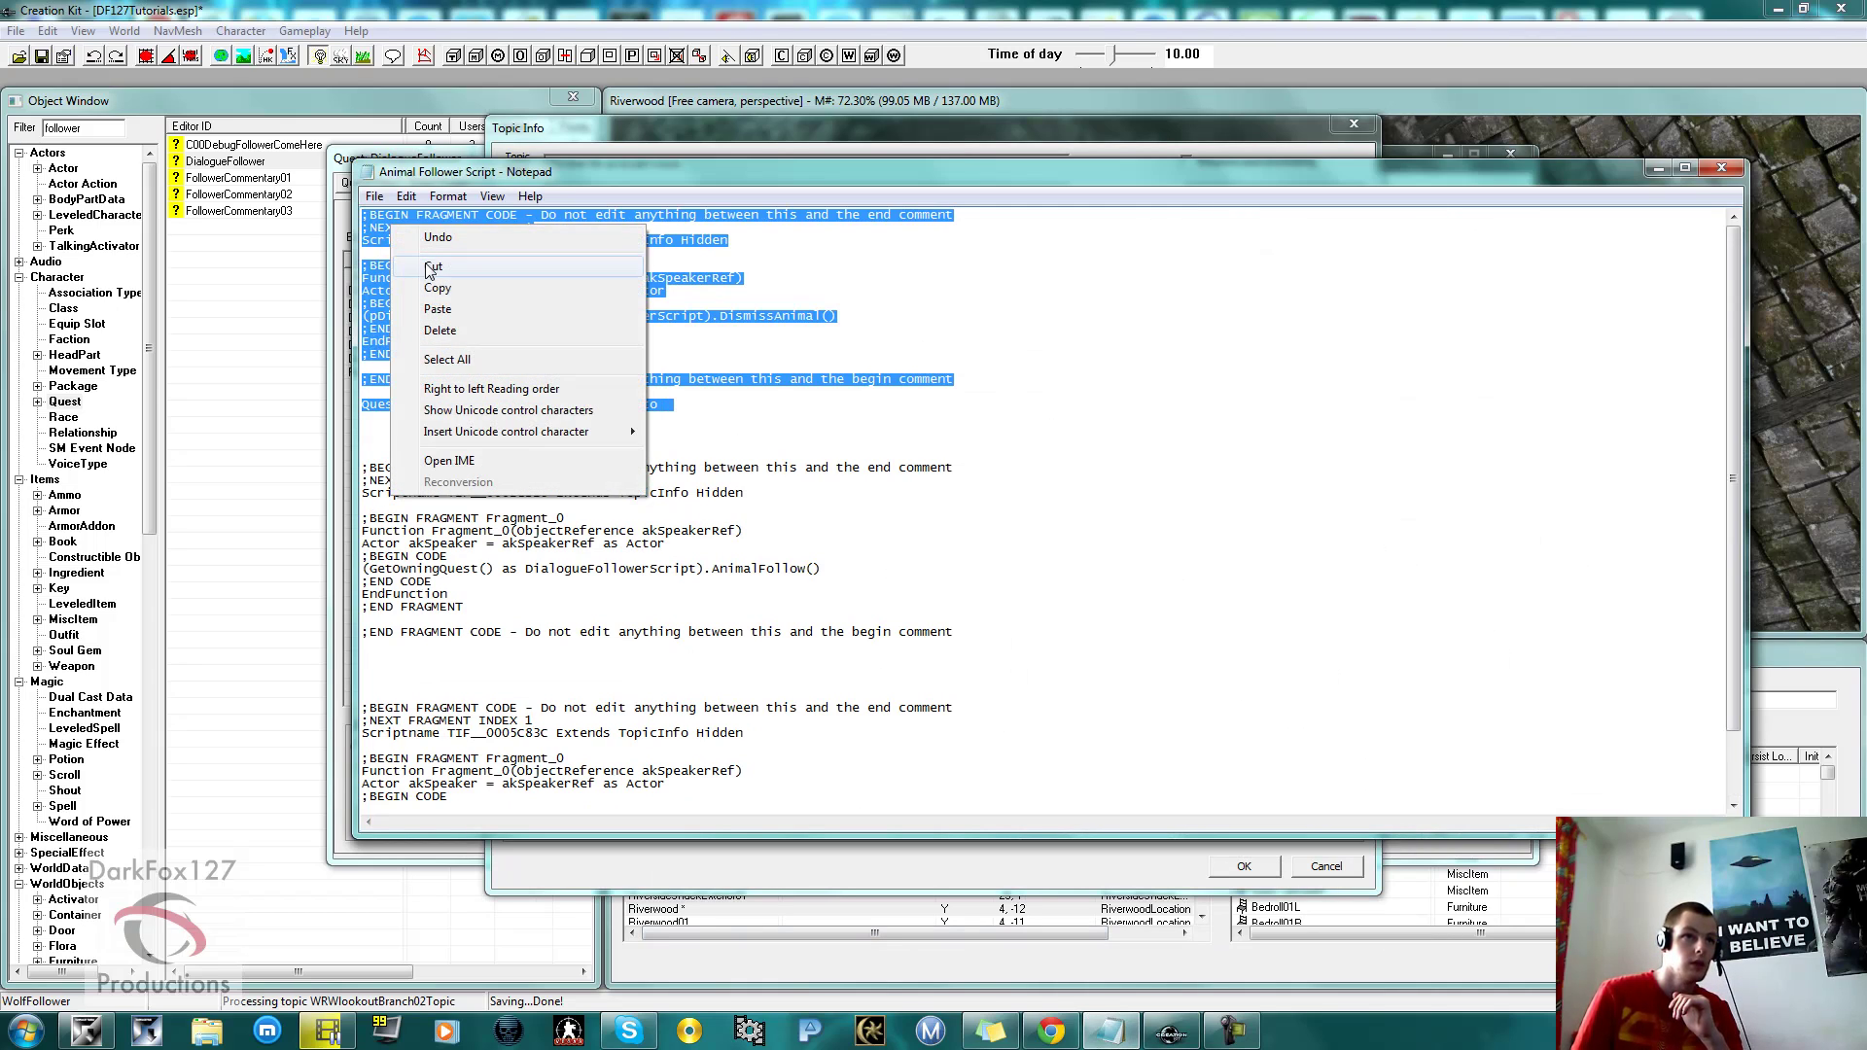
left_click(437, 289)
left_click(785, 410)
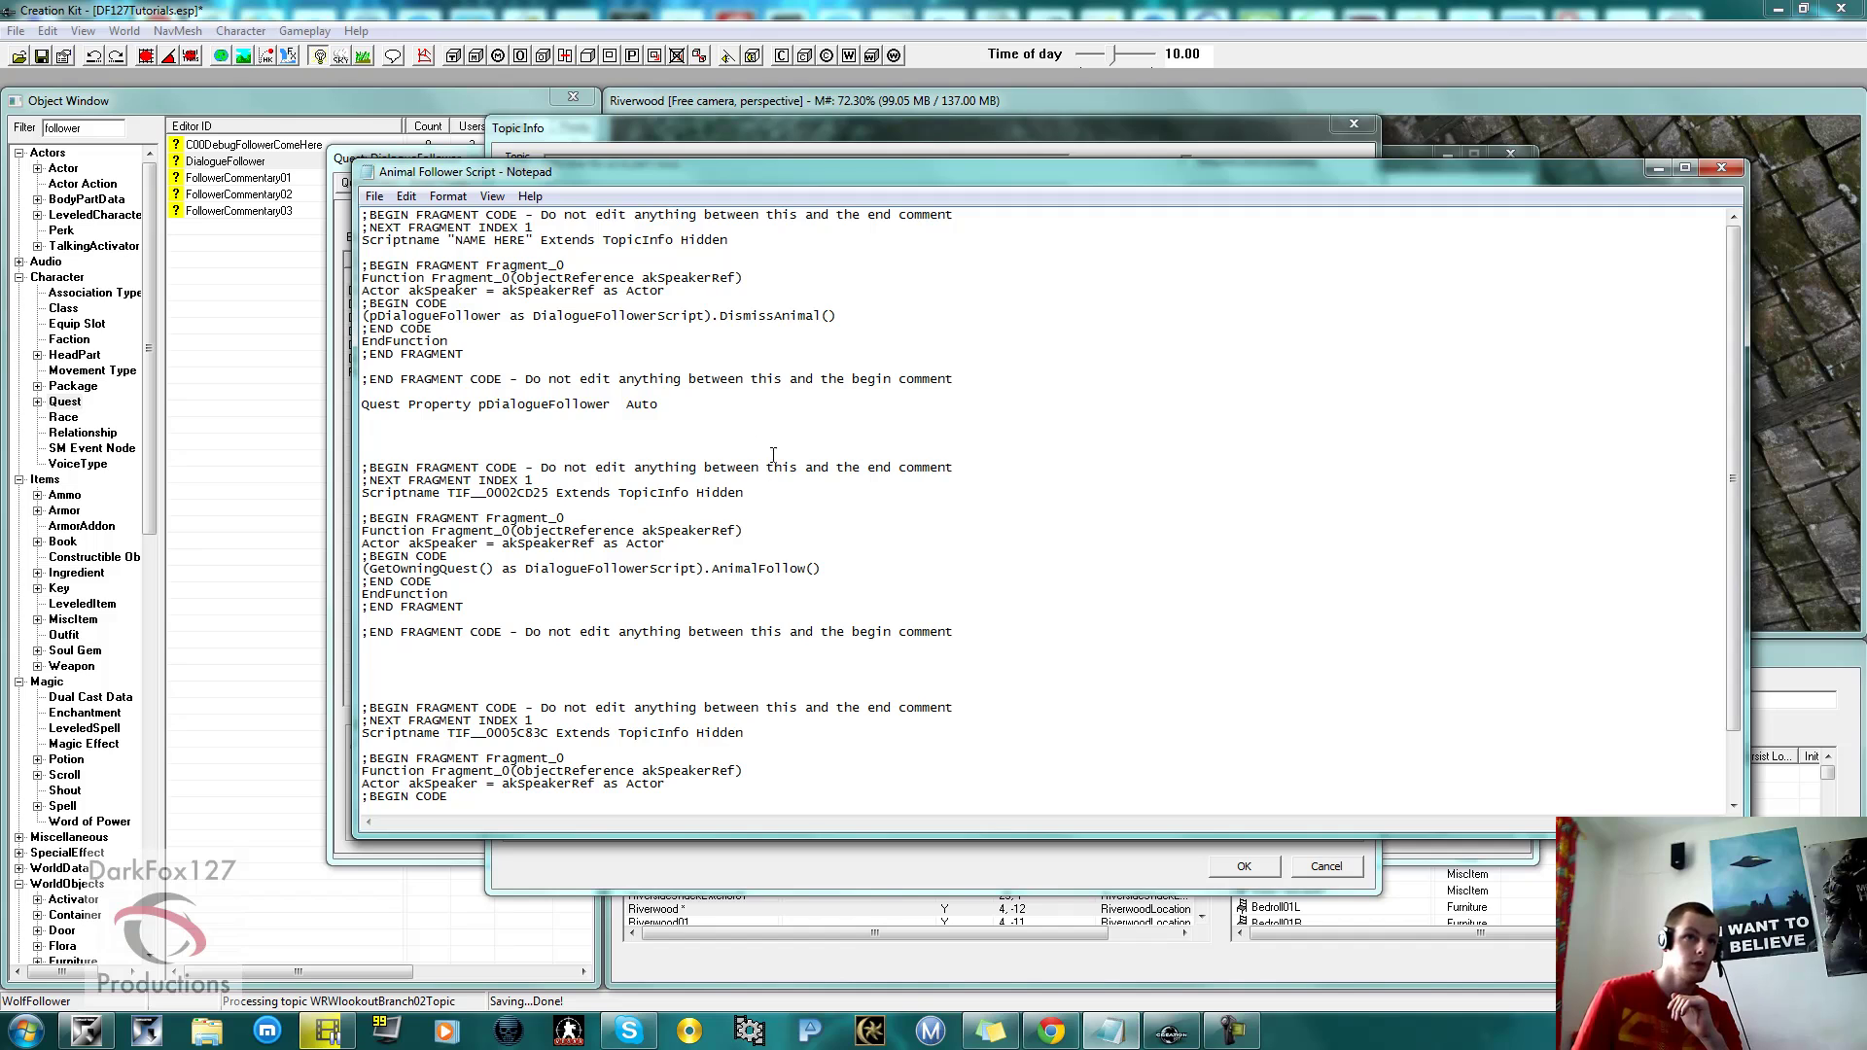
Copy only the line "(pDialogueFollower as DialogueFollowerScript).DismissAnimal()" from the notes and return to the Creation Kit's topic info.
left_click_drag(955, 175, 963, 212)
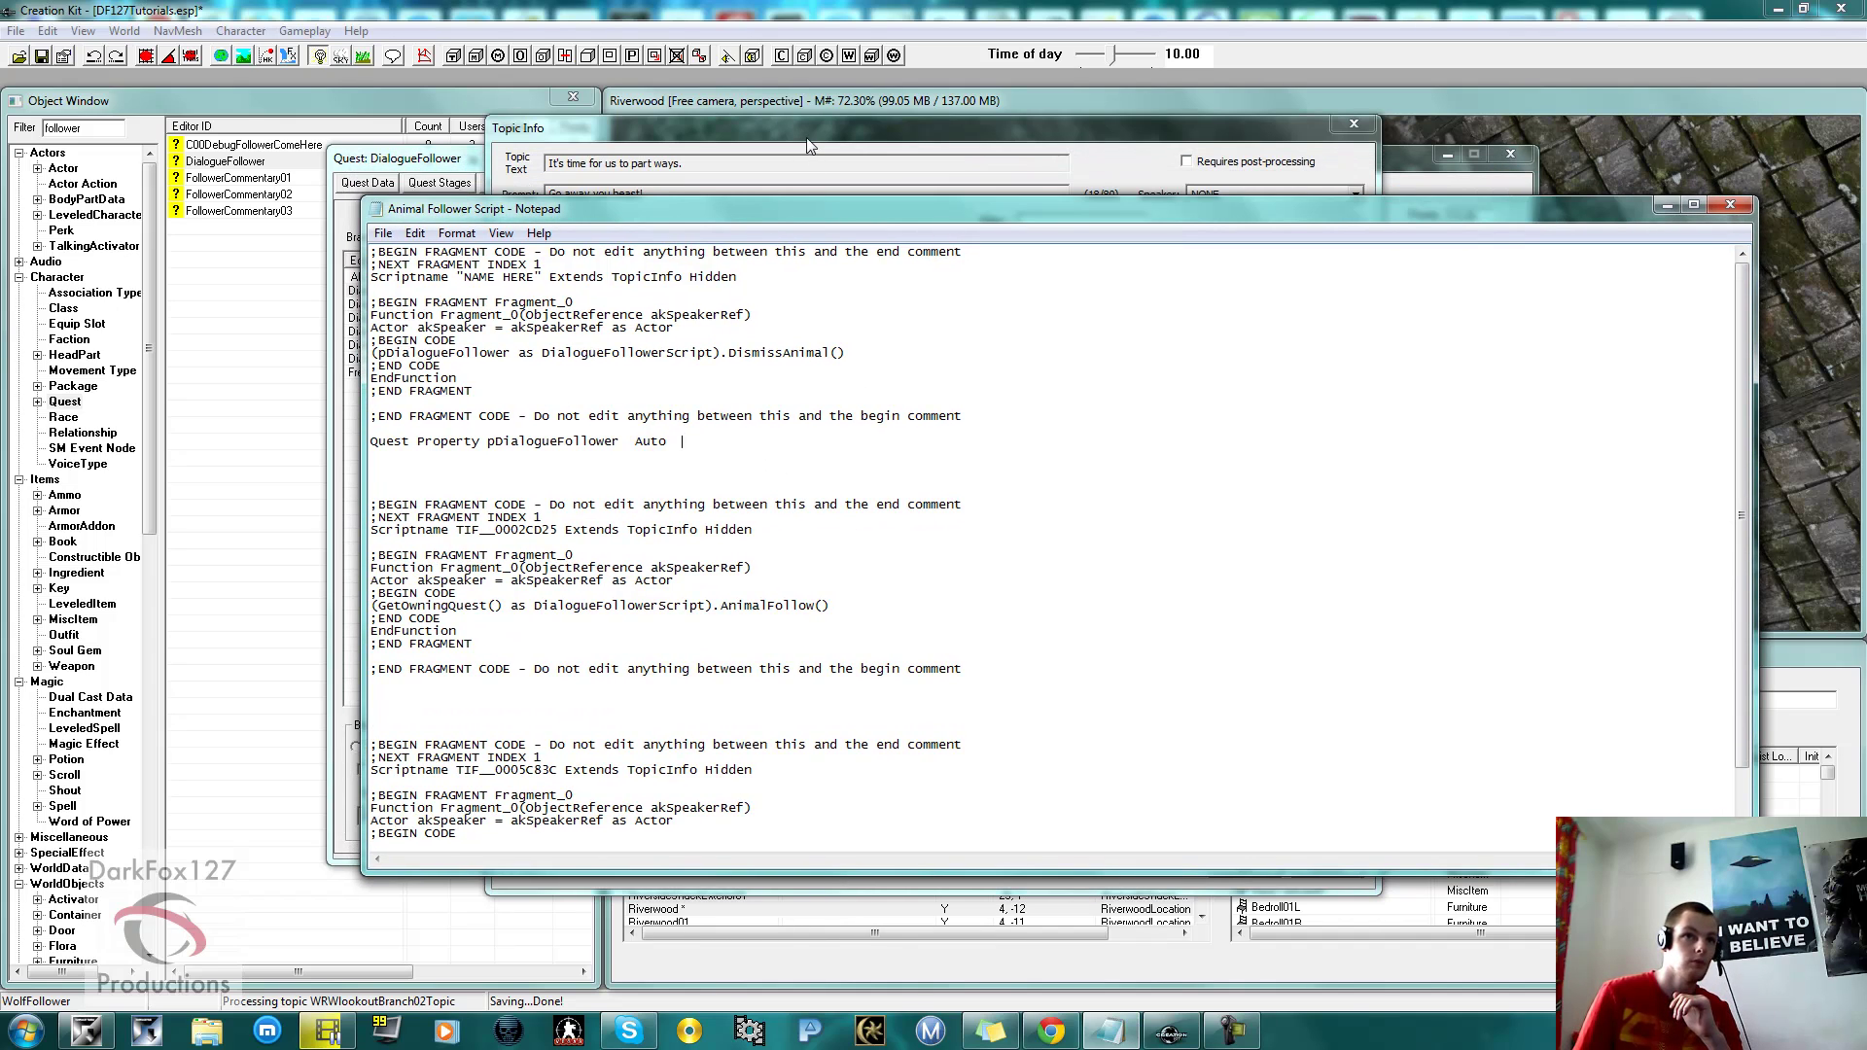
left_click(854, 353)
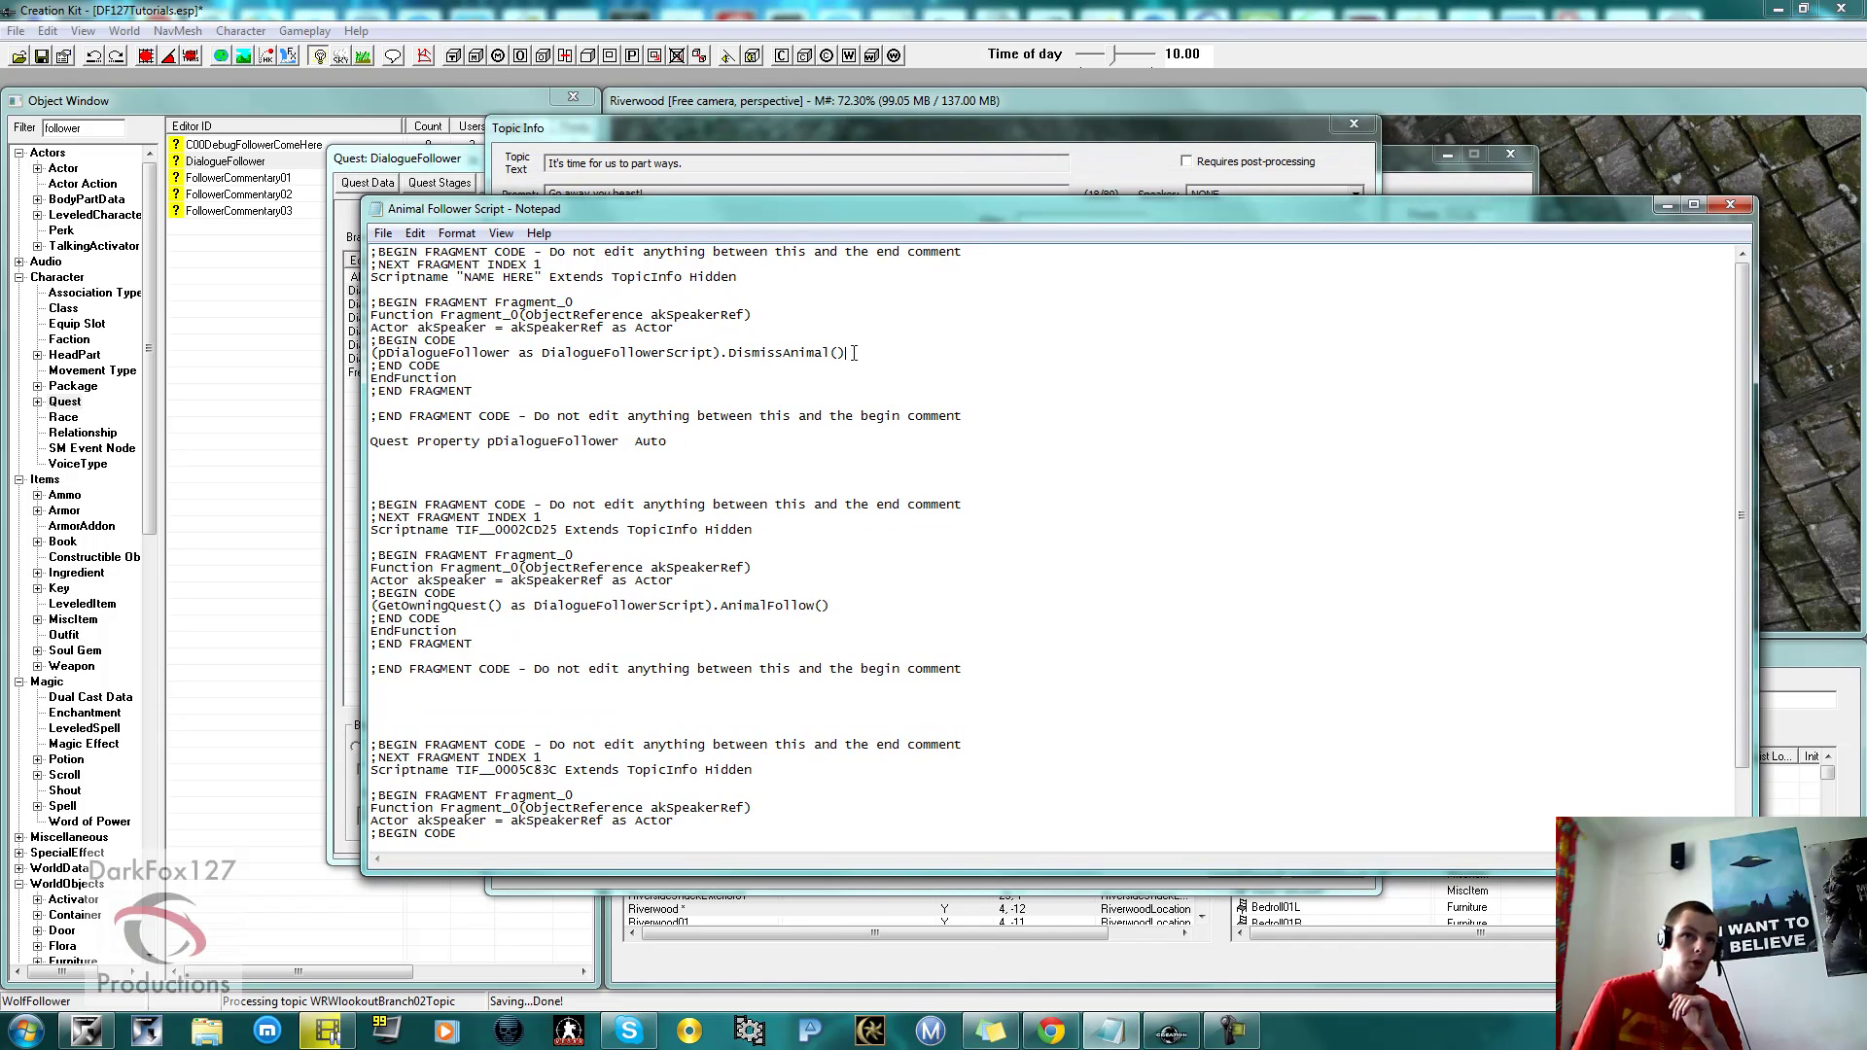
left_click_drag(835, 354, 372, 353)
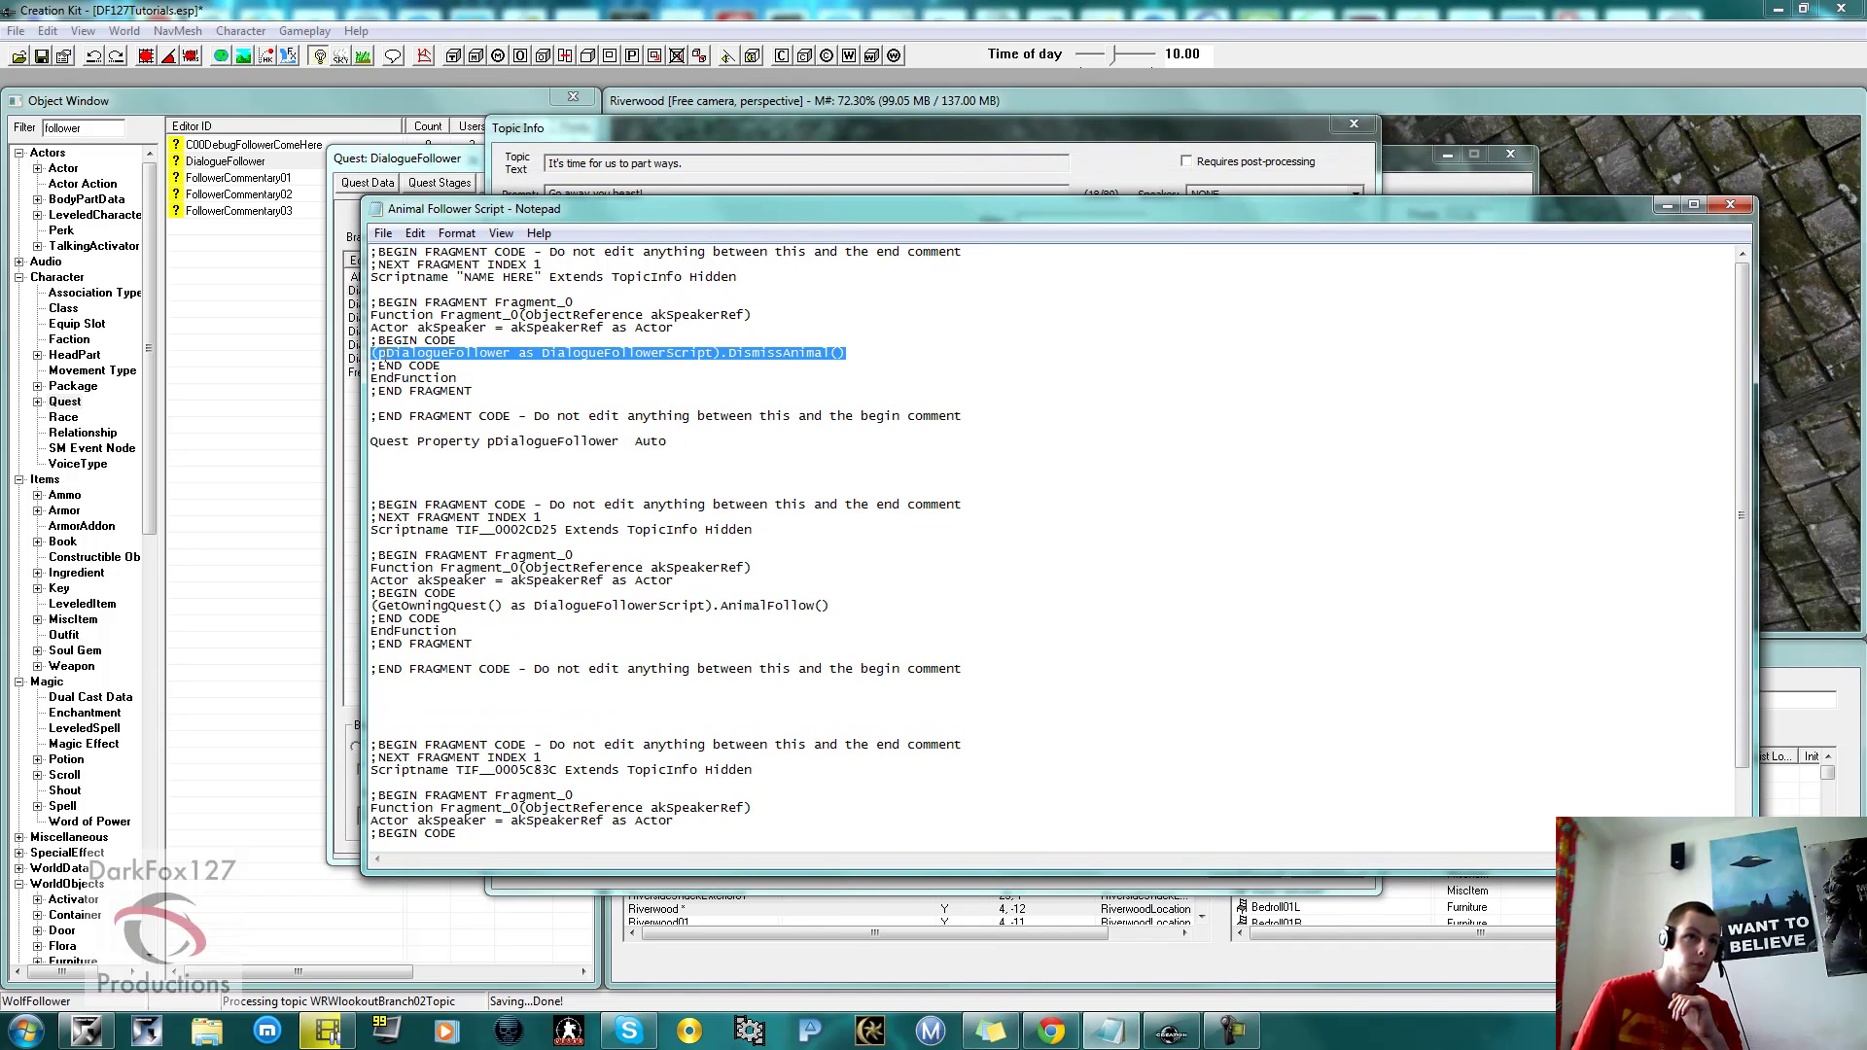
right_click(381, 355)
left_click(429, 418)
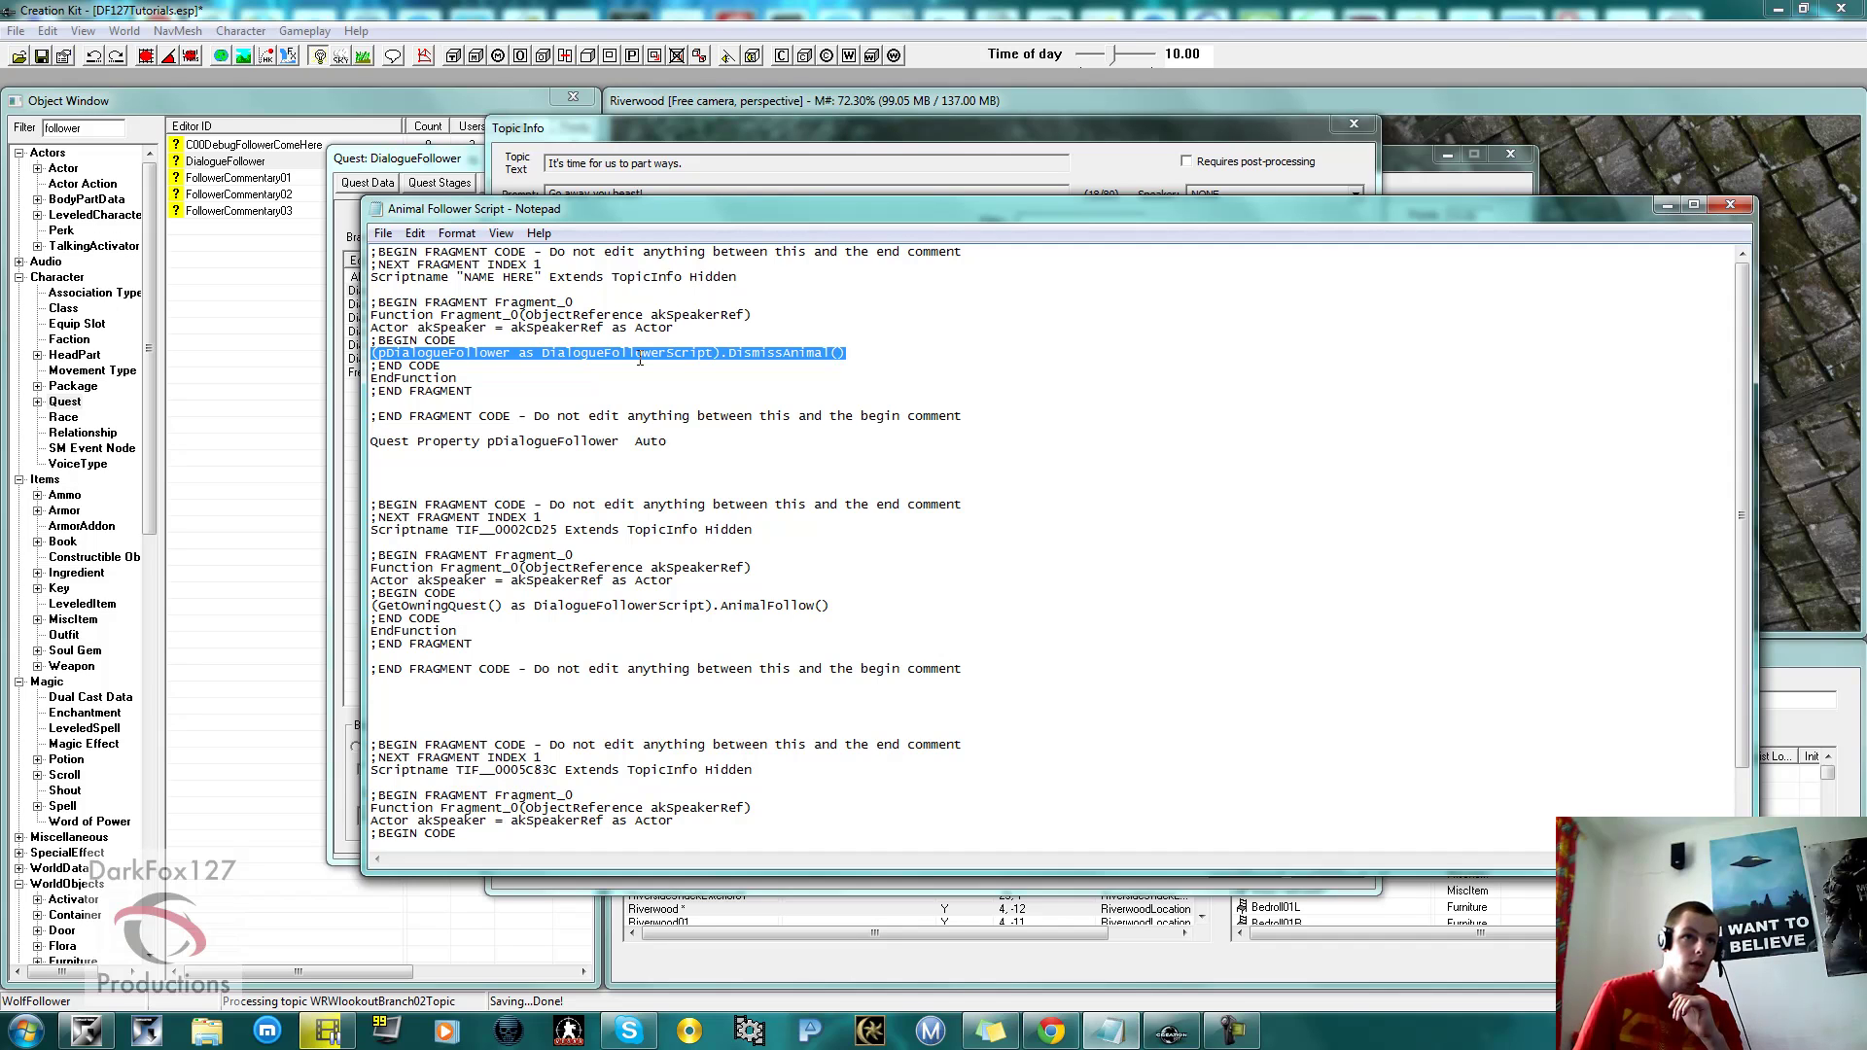
left_click(1667, 204)
Paste the DismissAnimal() line into the topic info's End Papyrus fragment and compile the fragment.
right_click(838, 679)
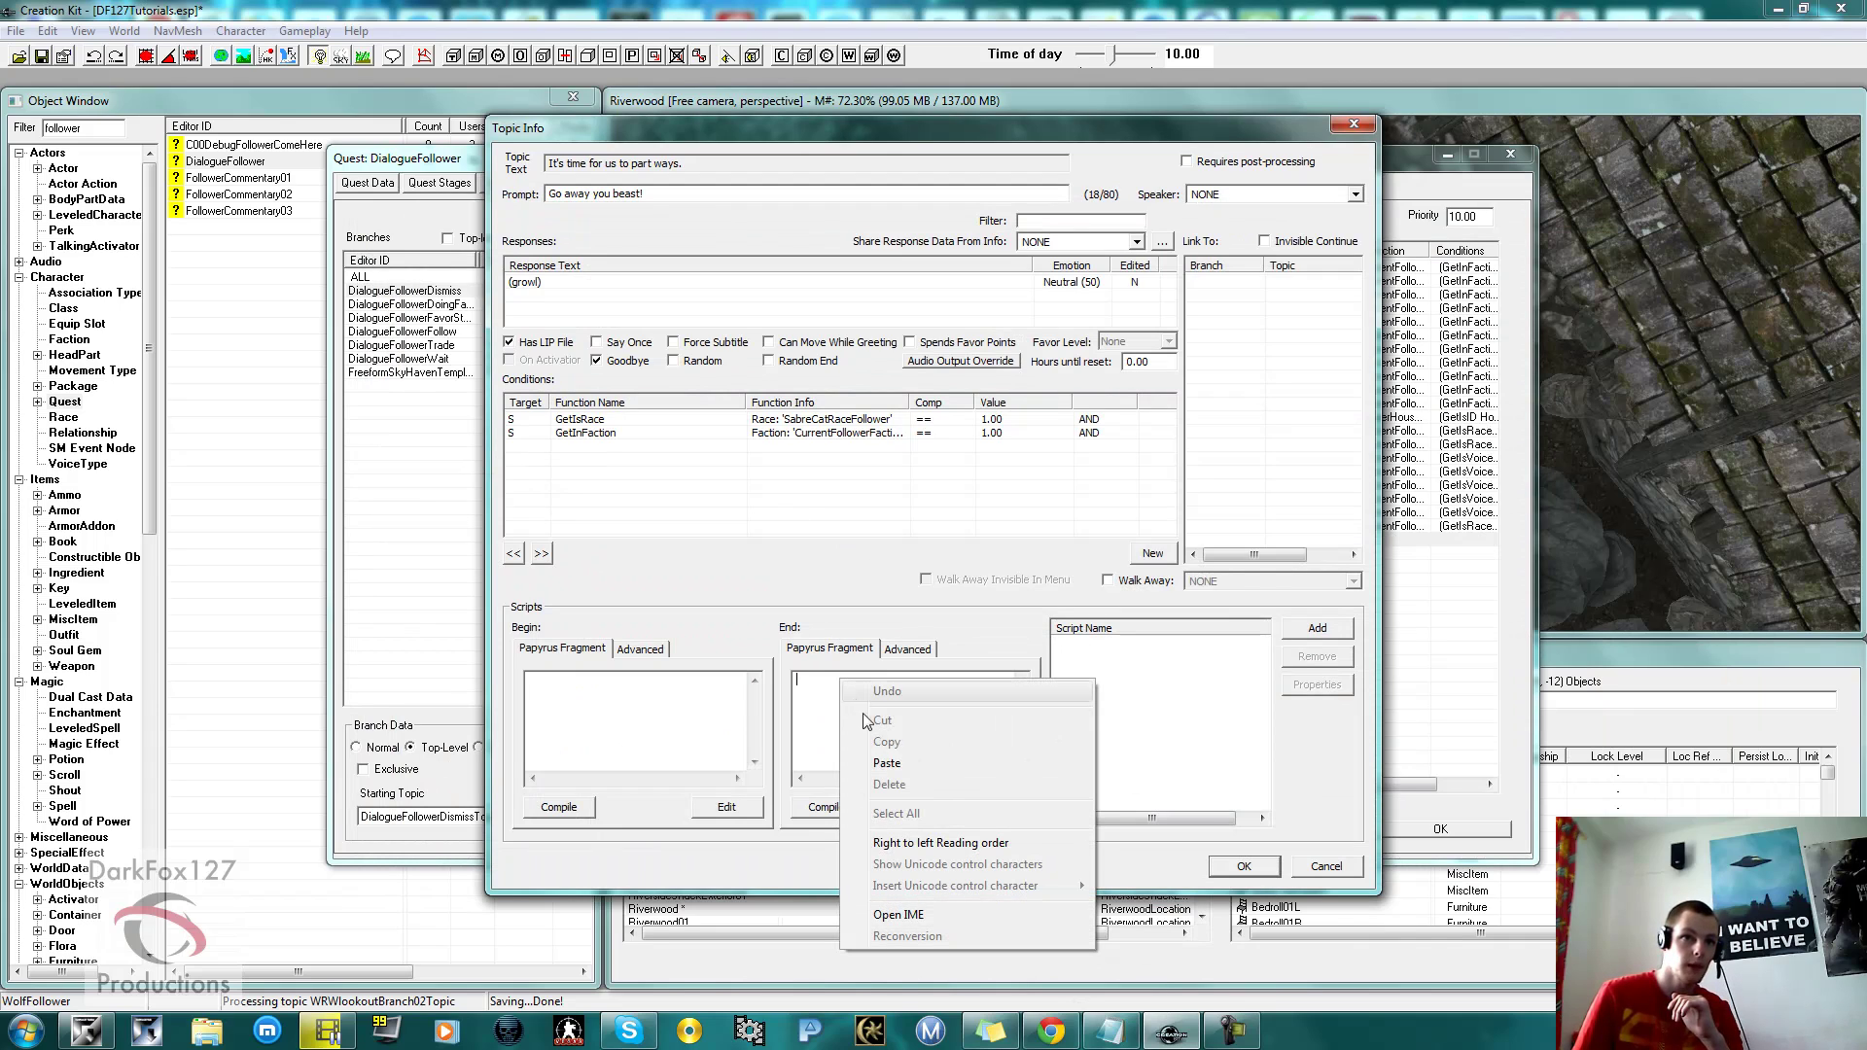
left_click(844, 756)
left_click_drag(982, 683, 799, 682)
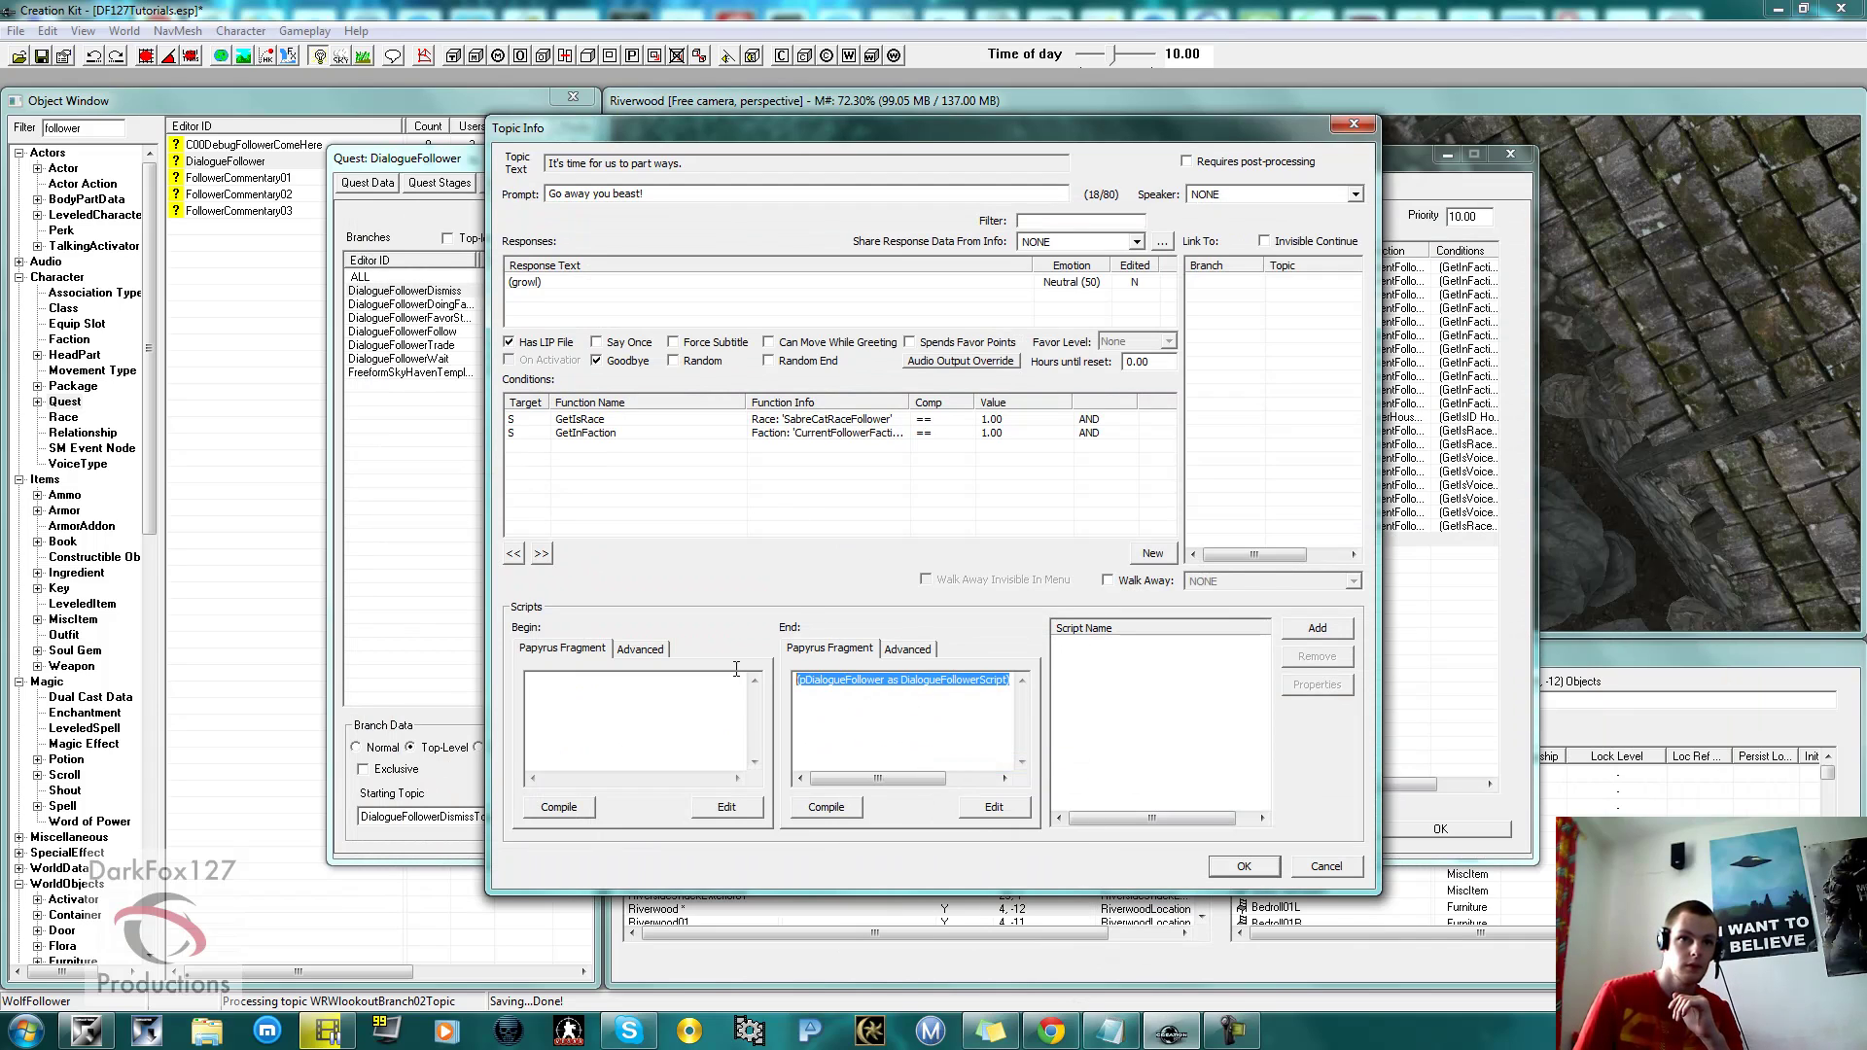
left_click(940, 684)
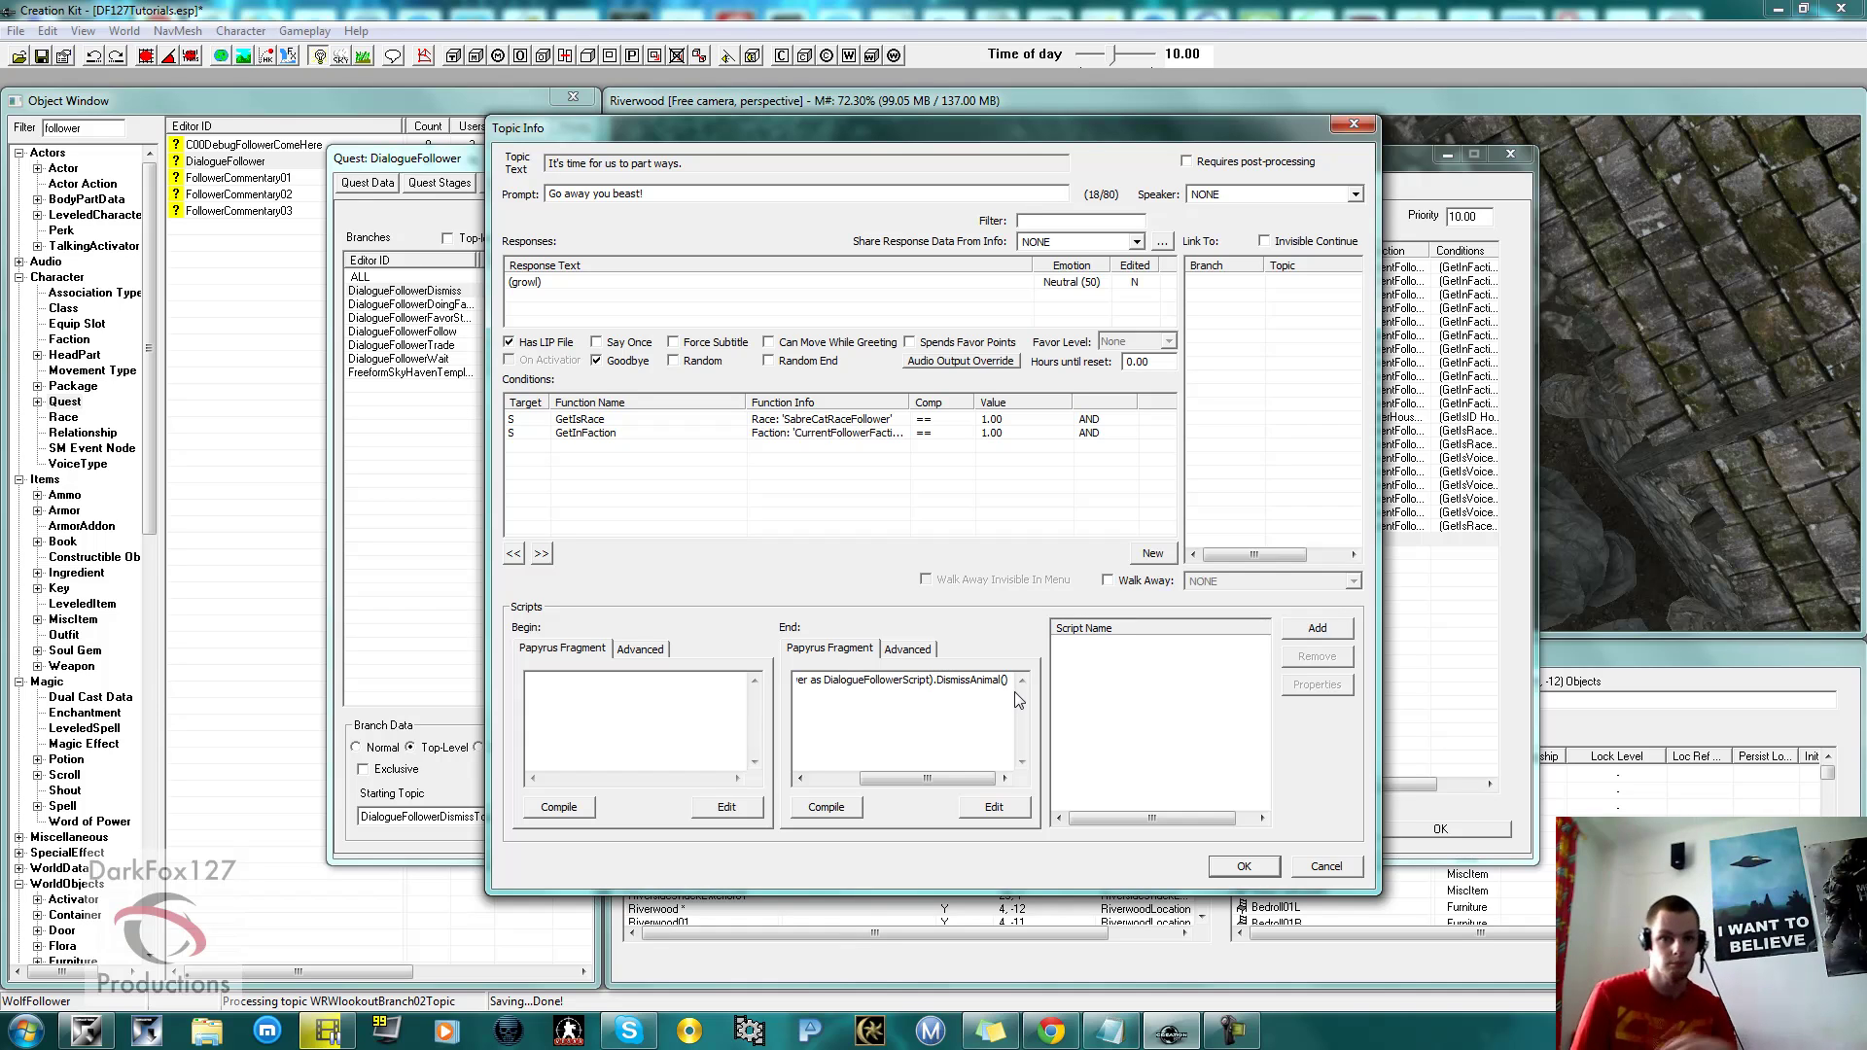
left_click(826, 807)
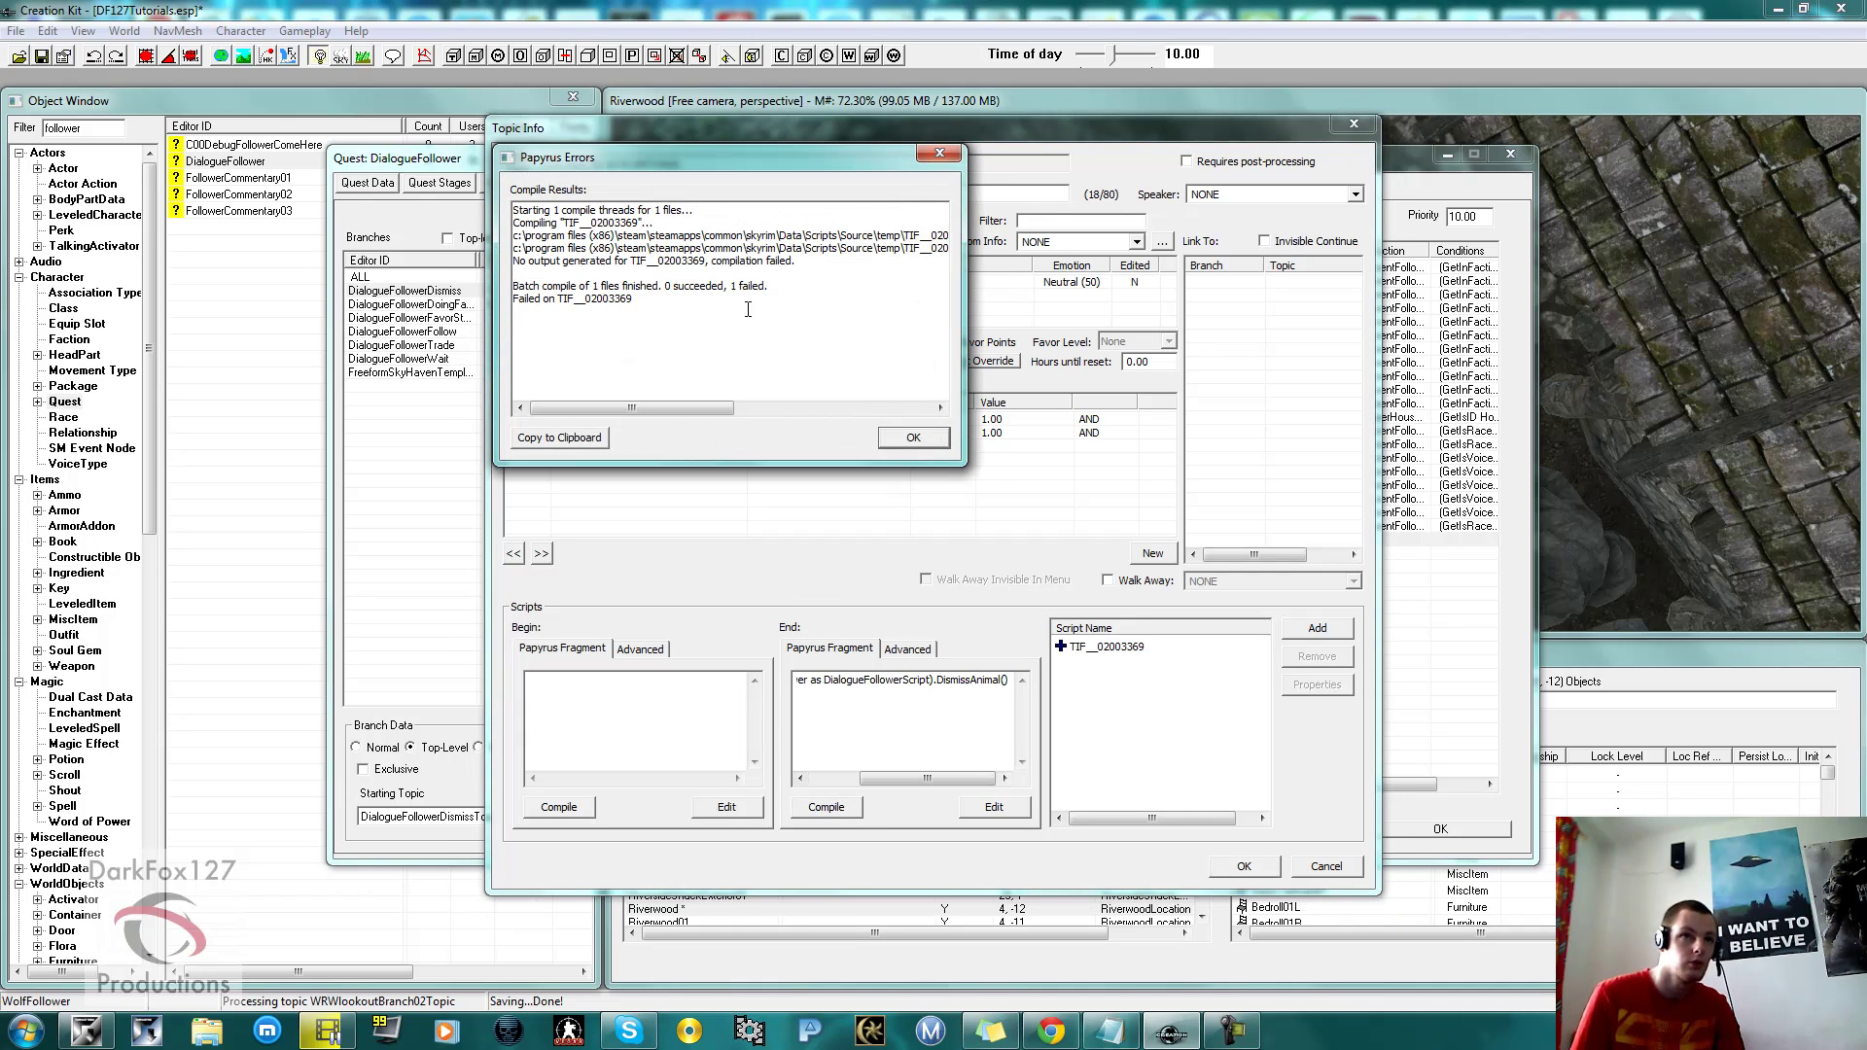
left_click(913, 438)
Rename the End fragment's script to BodgerDismiss.
left_click(907, 648)
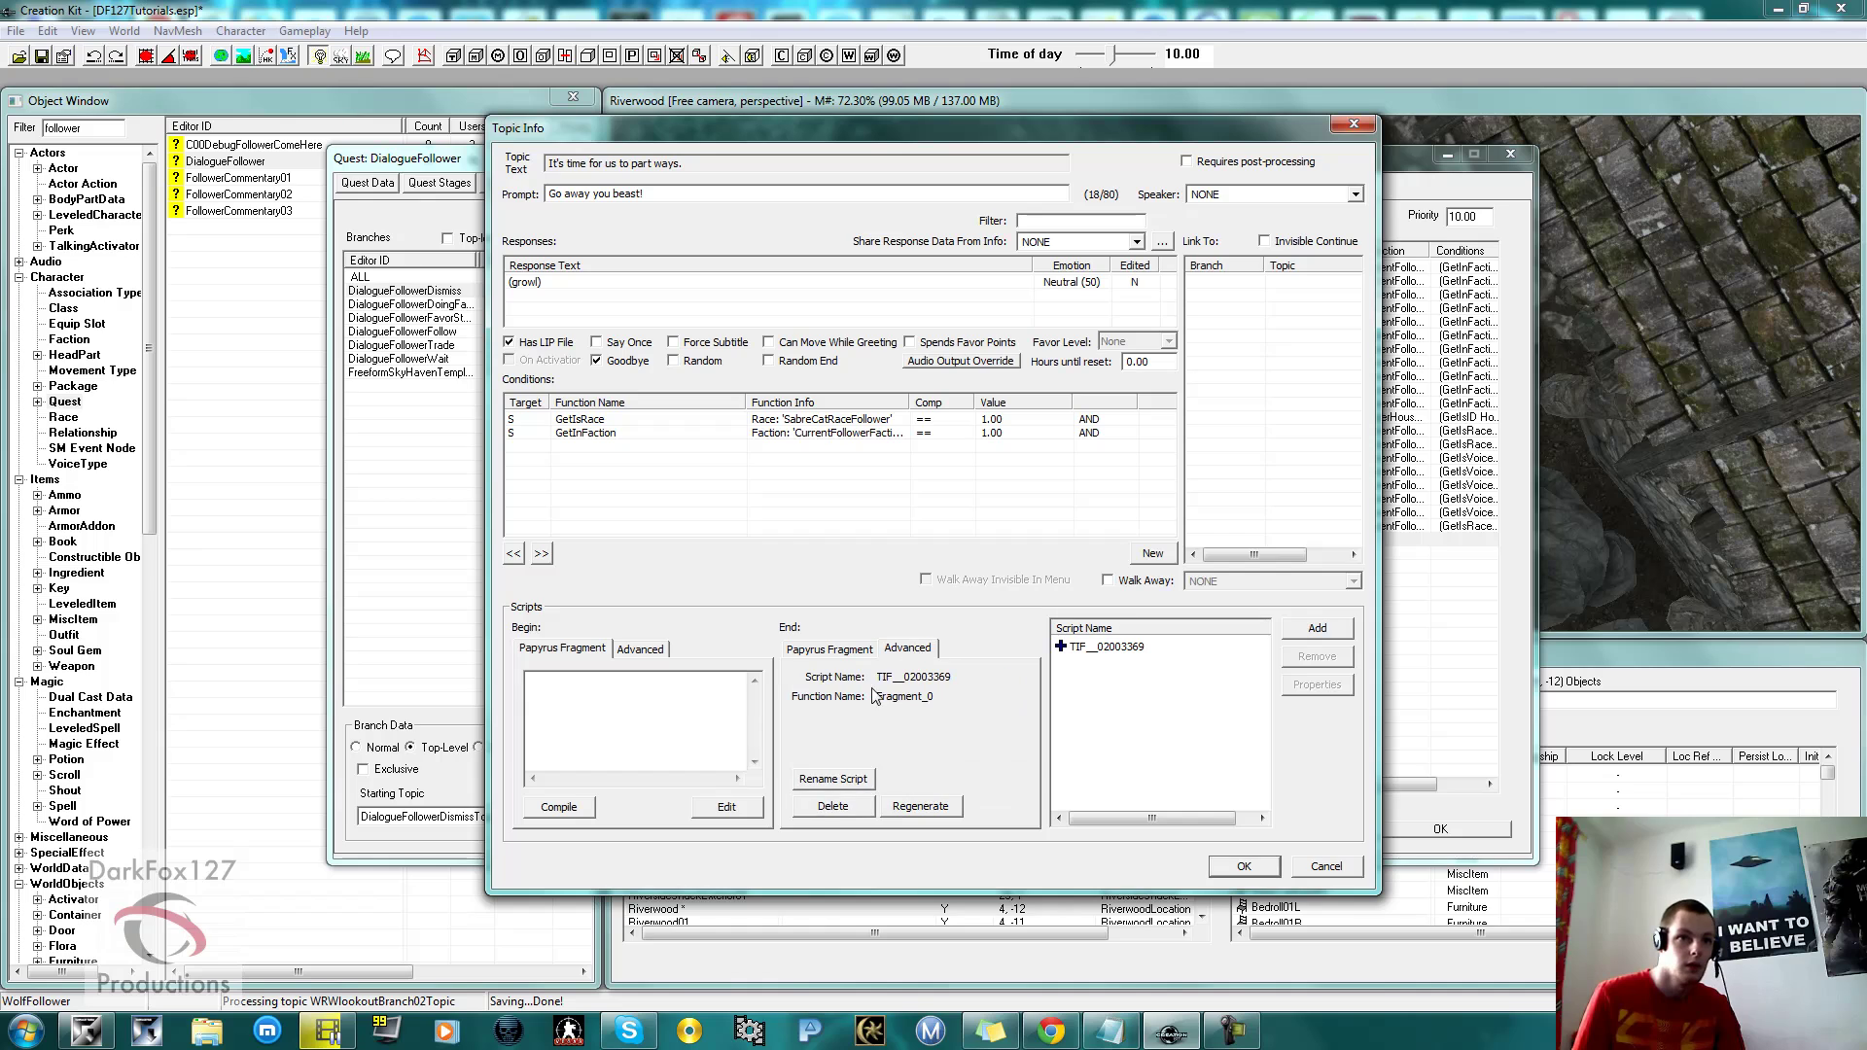
left_click(831, 778)
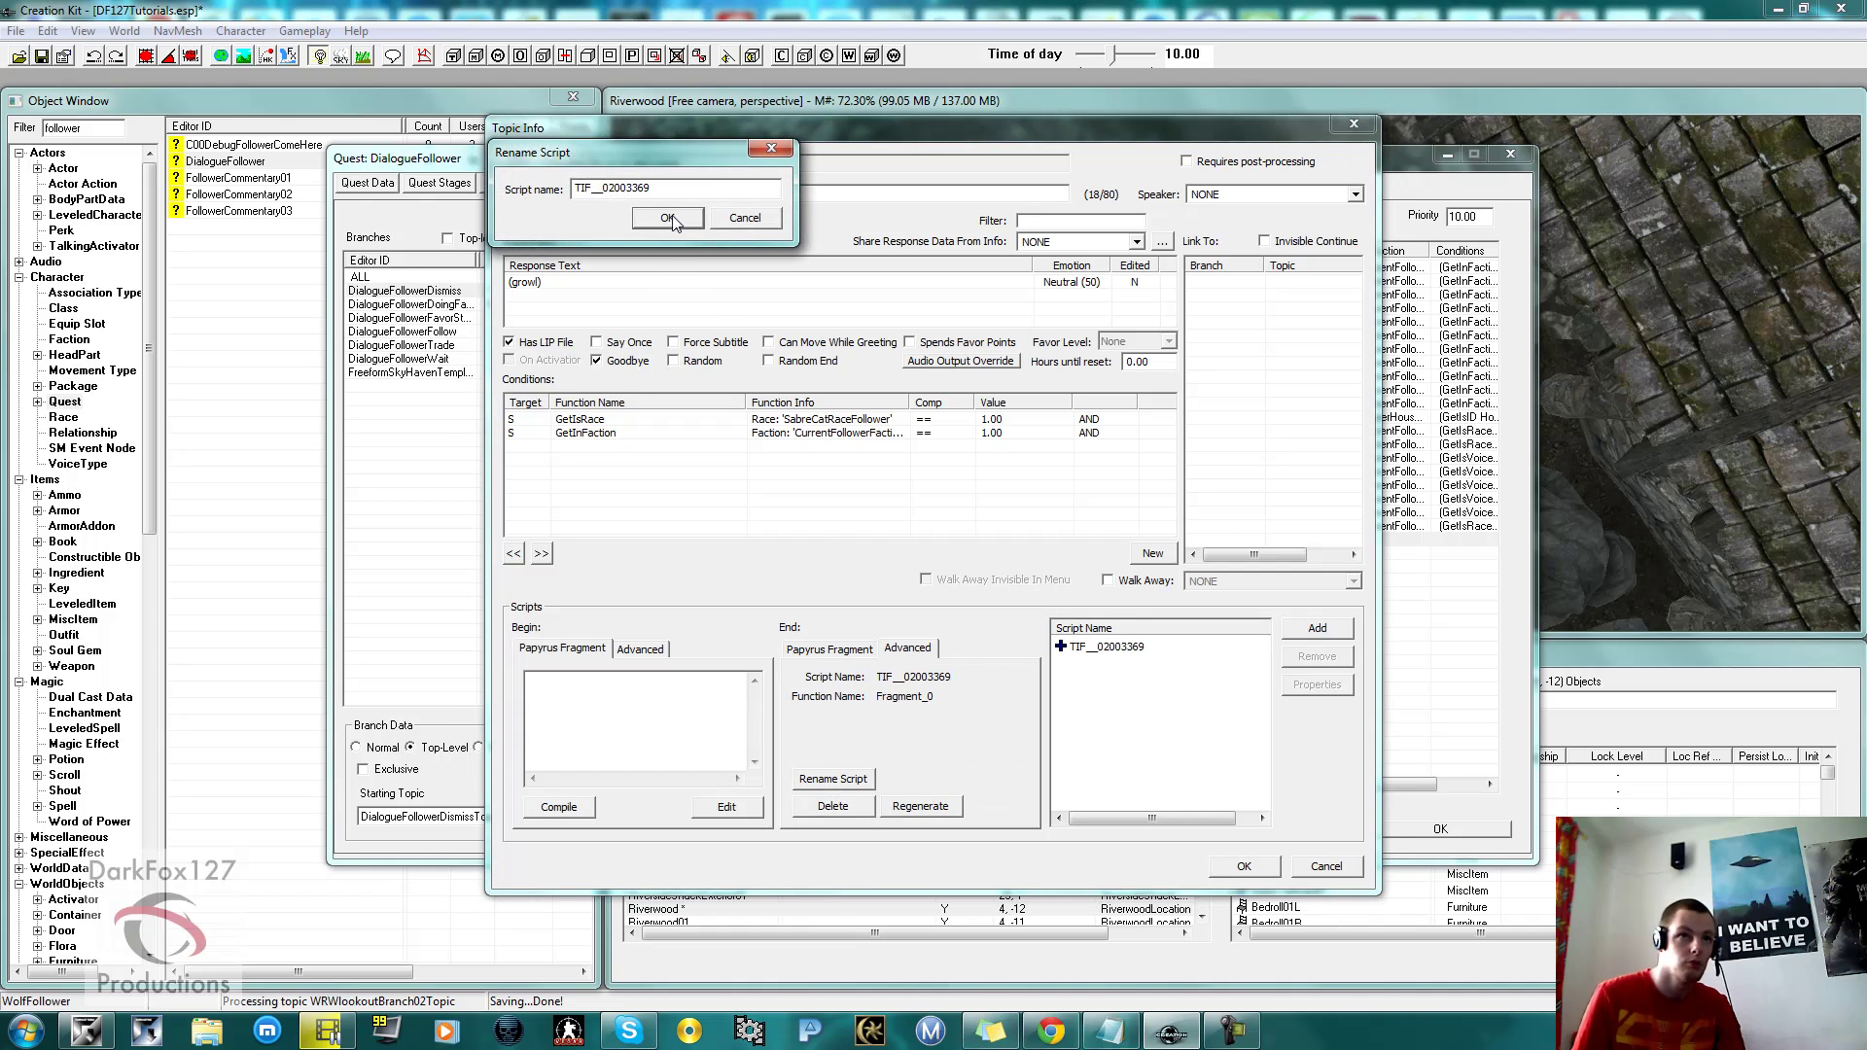
left_click_drag(671, 185, 521, 199)
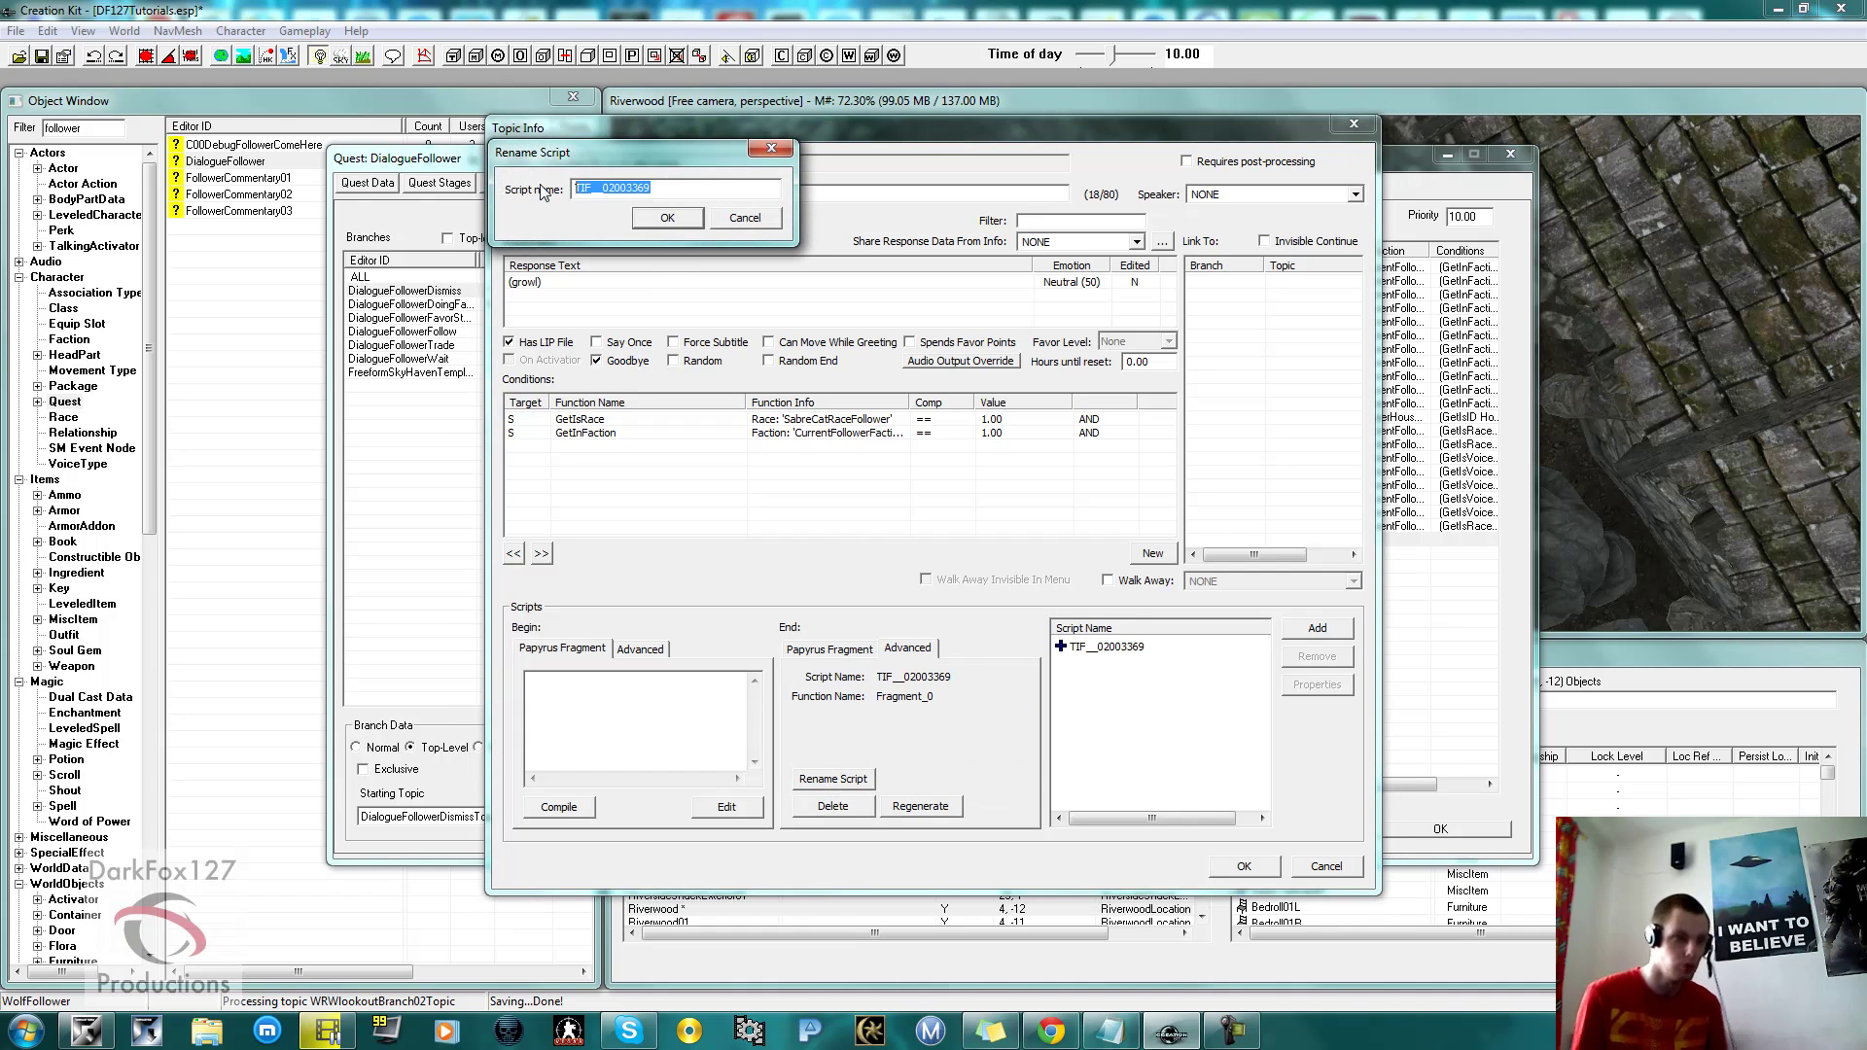
key("BackSpace")
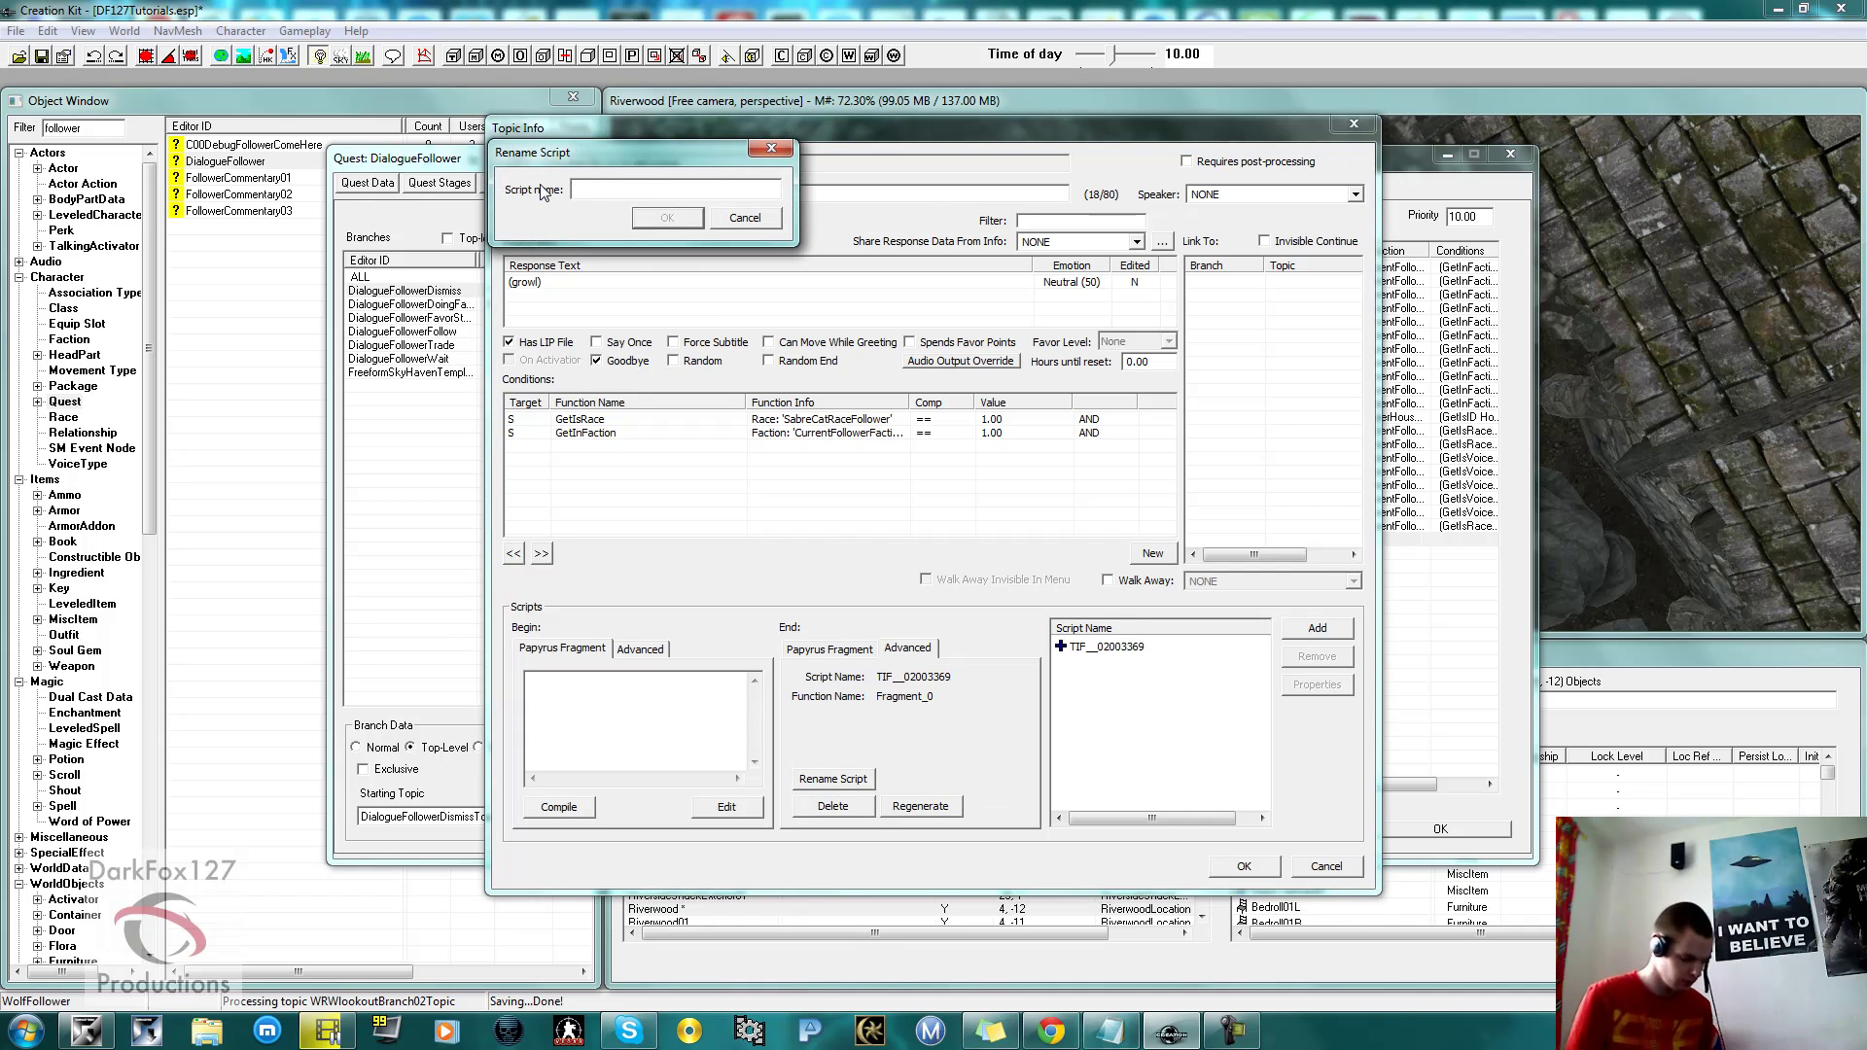
type("BodgerDismiss")
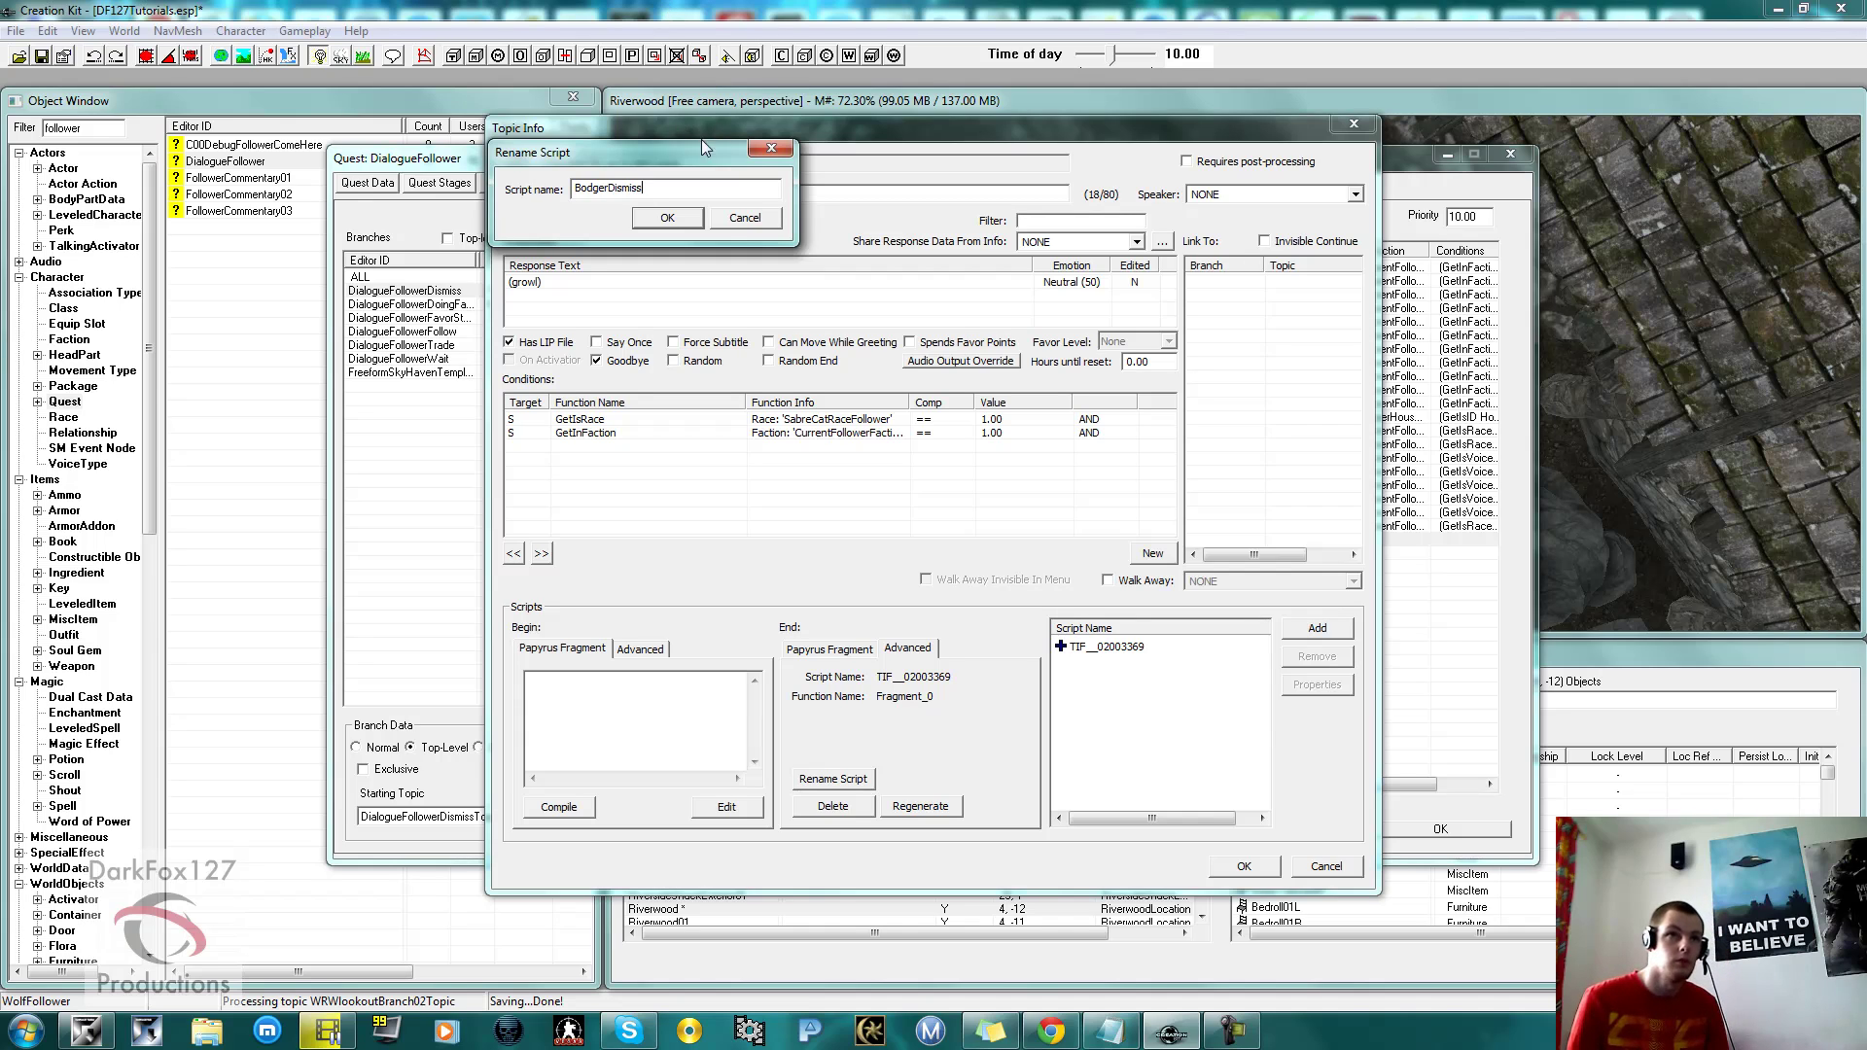
left_click(654, 216)
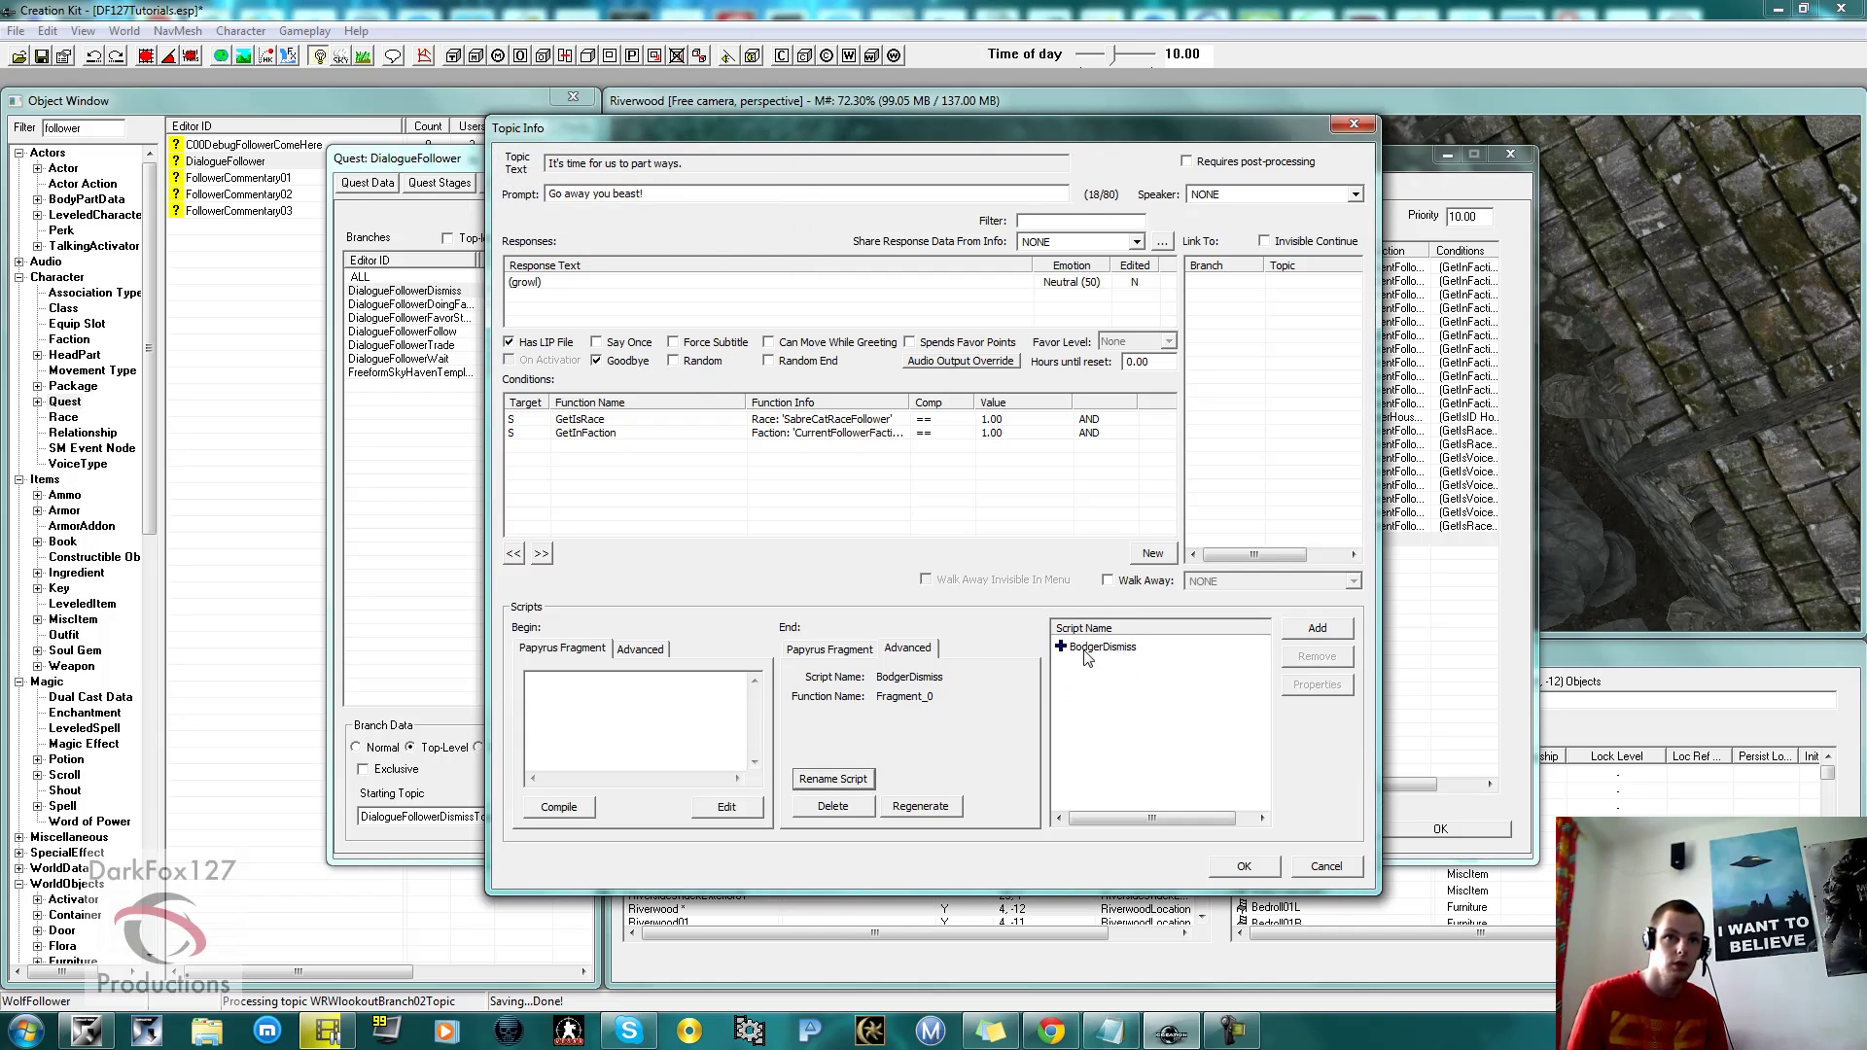
Open the source of the attached BodgerDismiss script for editing.
left_click(857, 652)
left_click(1079, 649)
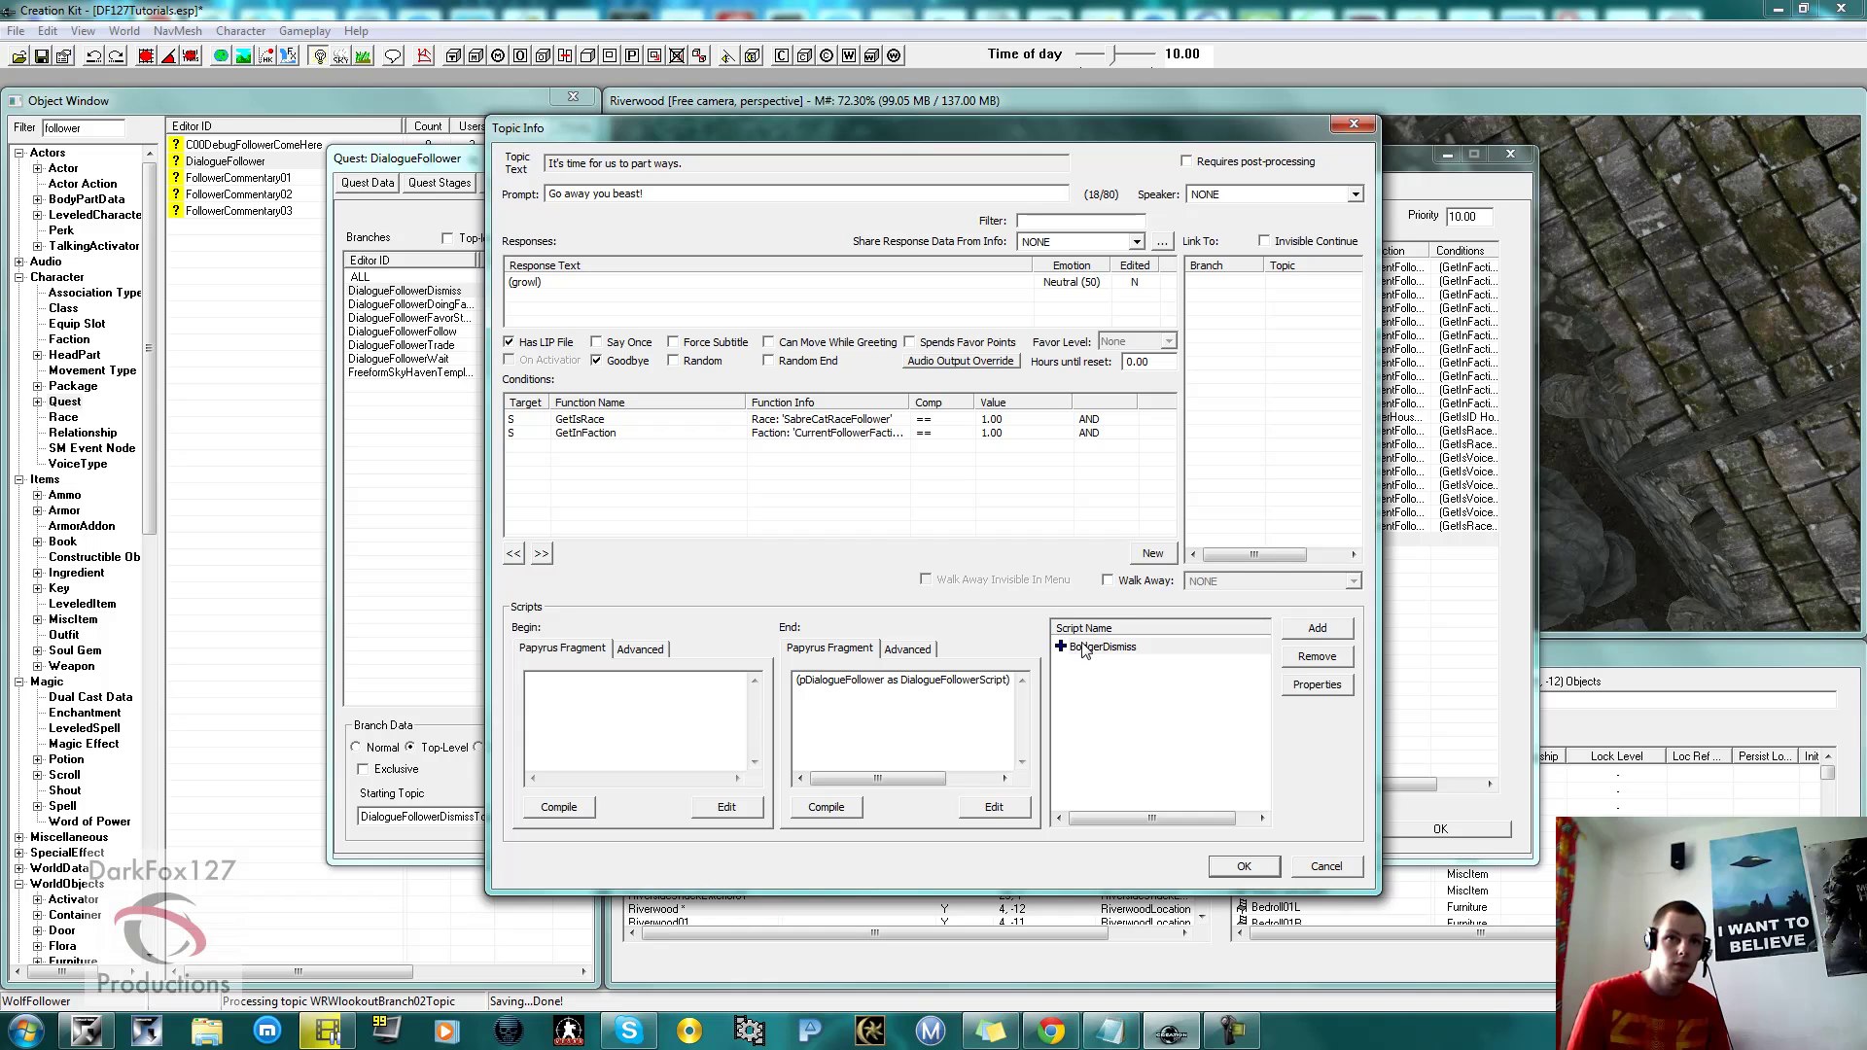
right_click(1089, 646)
left_click(1144, 770)
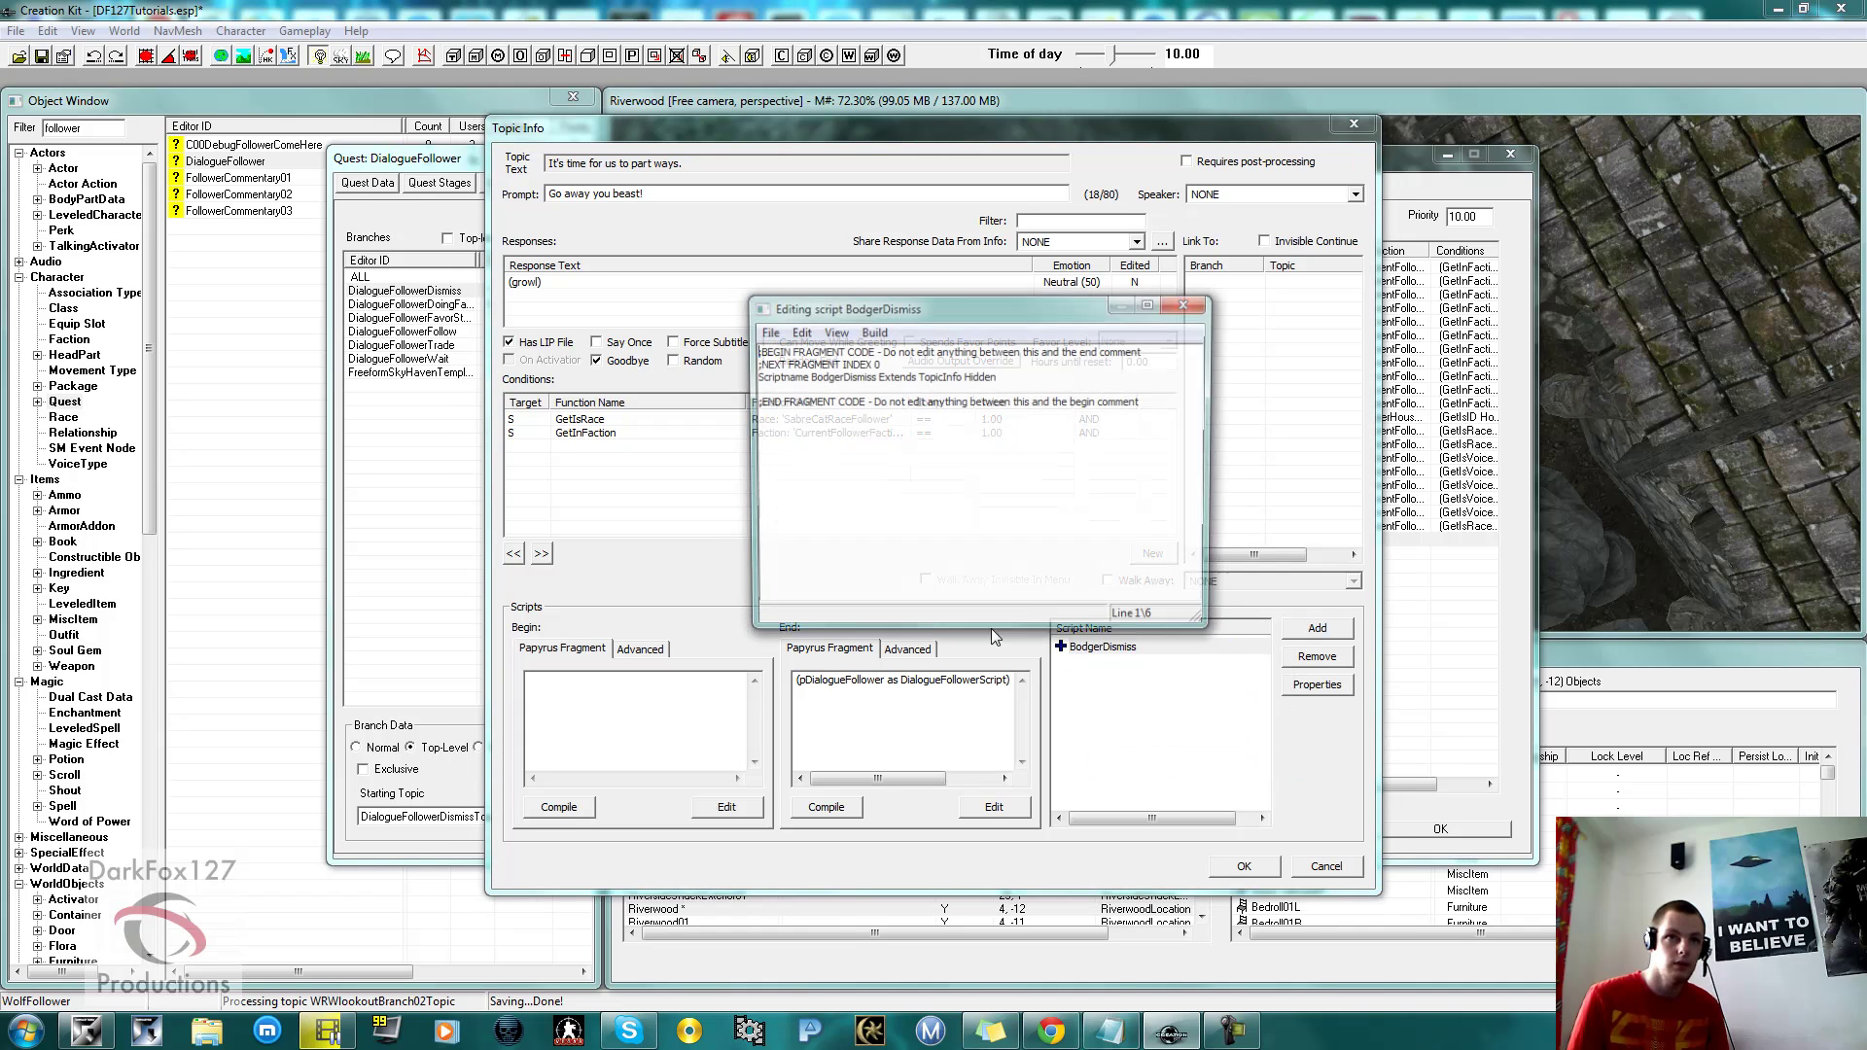
Copy the complete DismissAnimal script block, including the pDialogueFollower property line, from the Notepad notes and return to the Creation Kit's script editor.
left_click(1110, 1031)
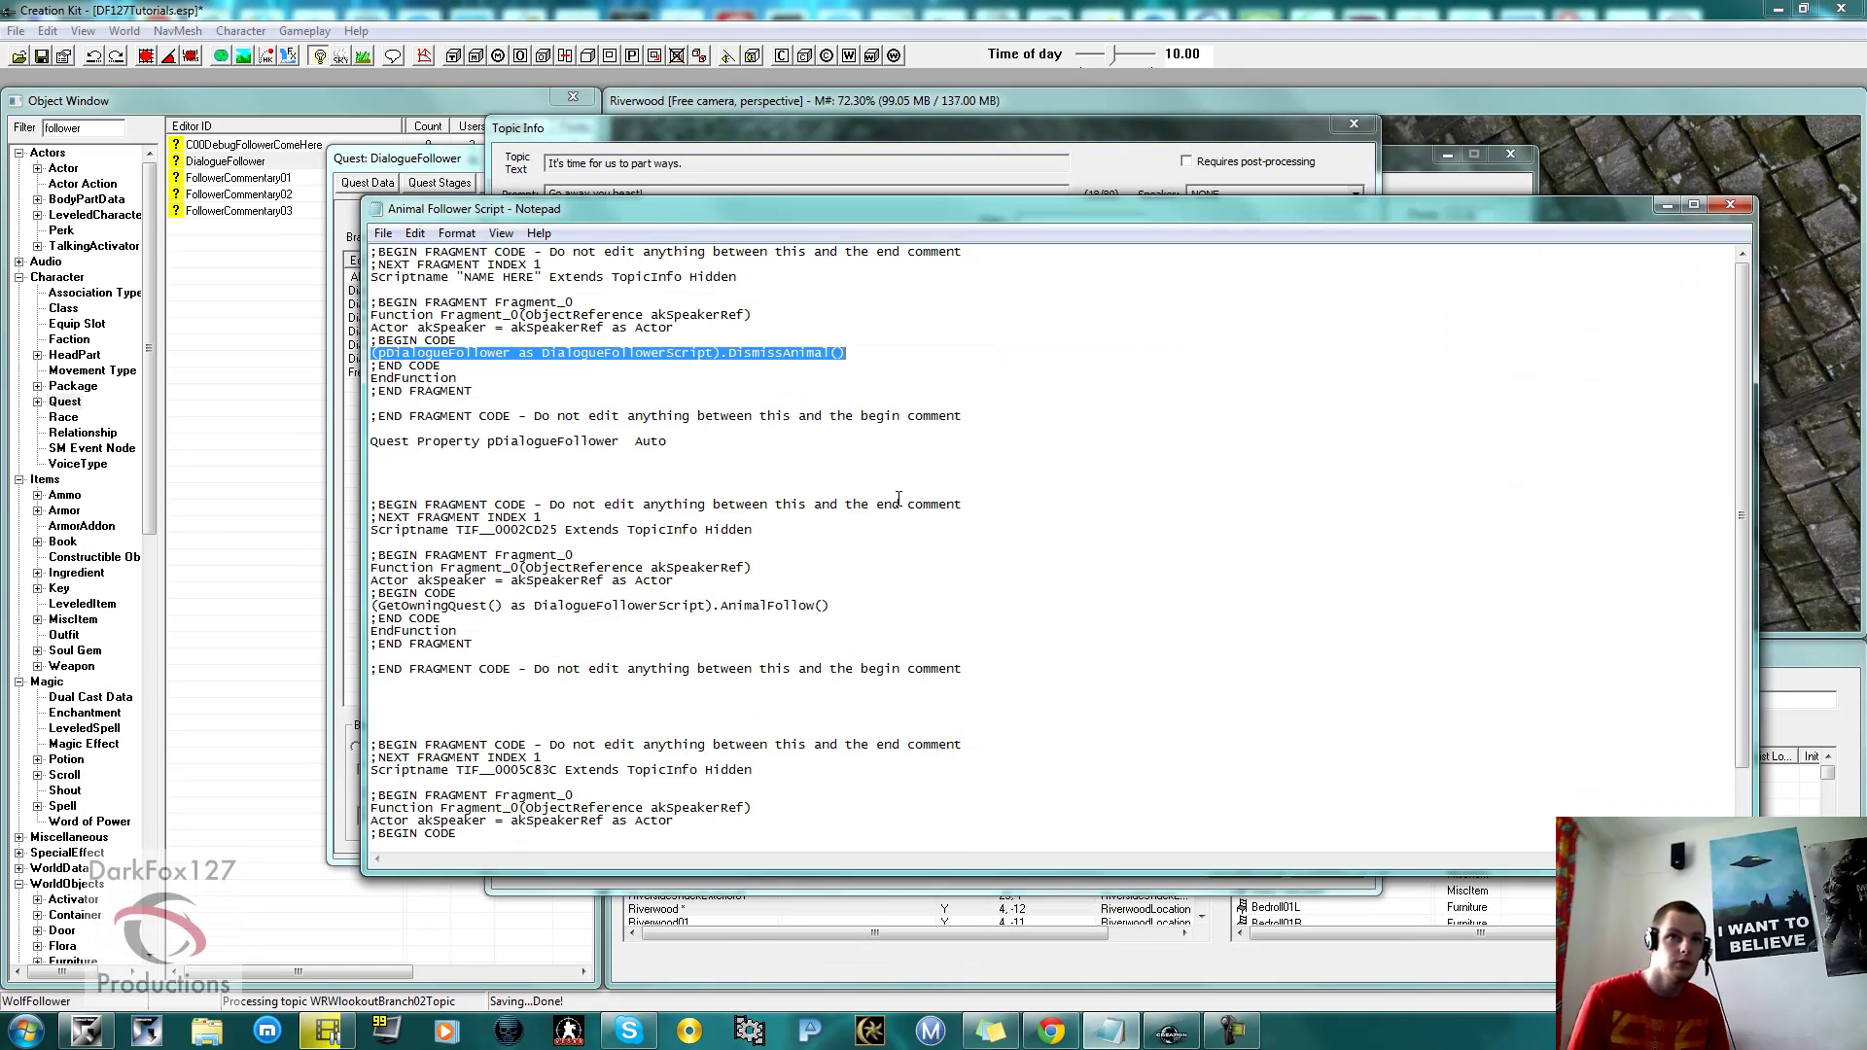
key("Down")
left_click_drag(679, 445, 372, 389)
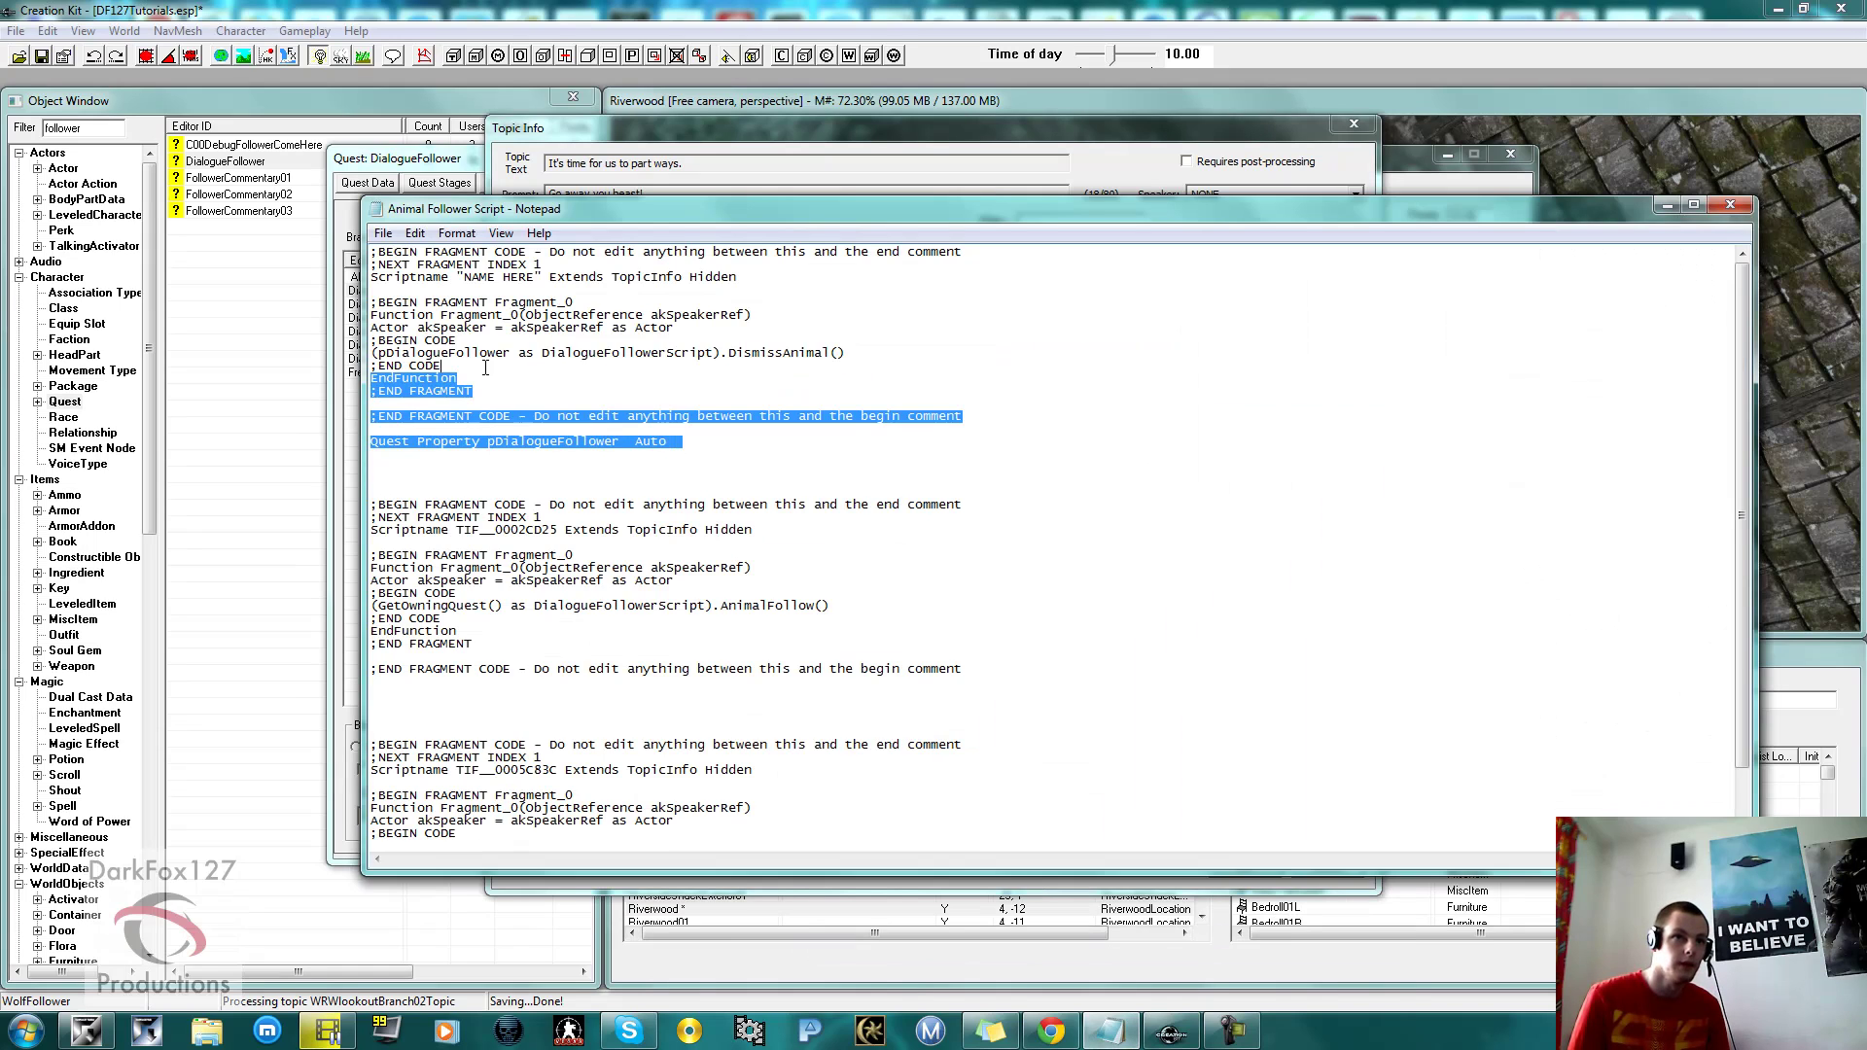
left_click(510, 389)
scroll(511, 388, "down", 2)
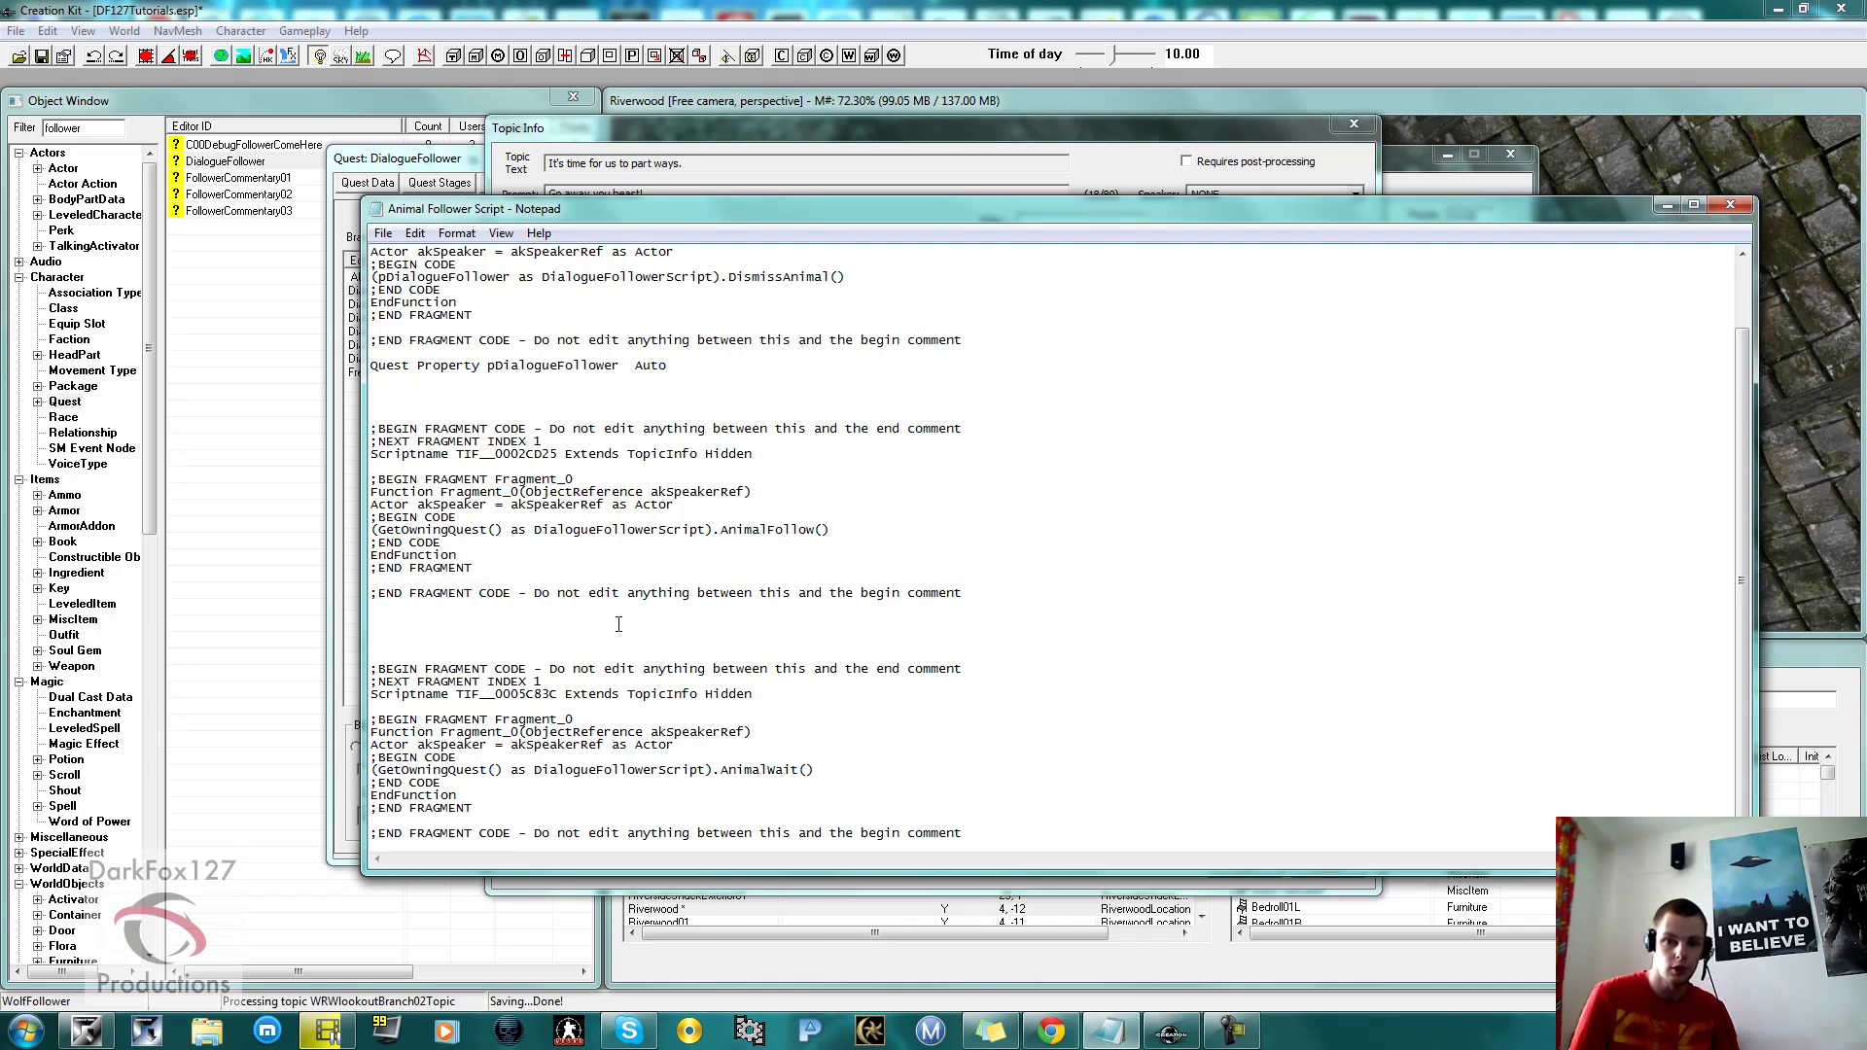
scroll(646, 453, "up", 2)
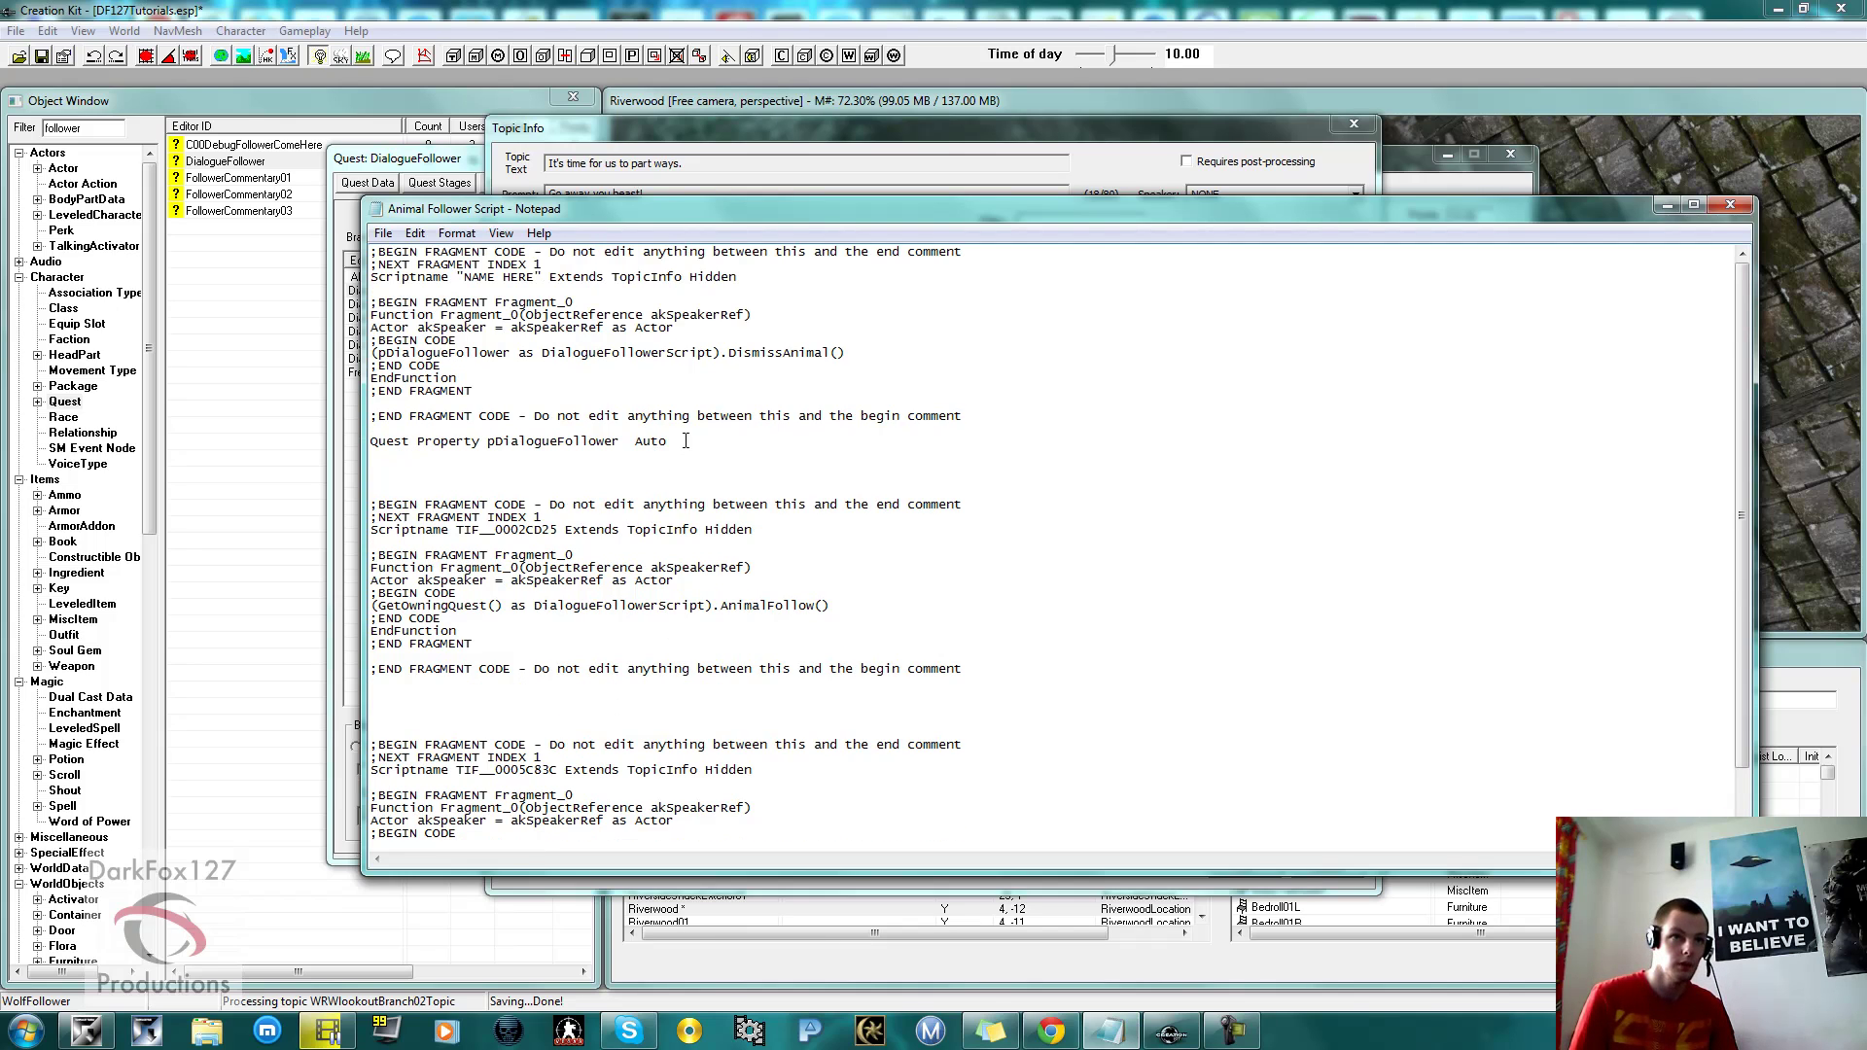
left_click_drag(685, 441, 370, 226)
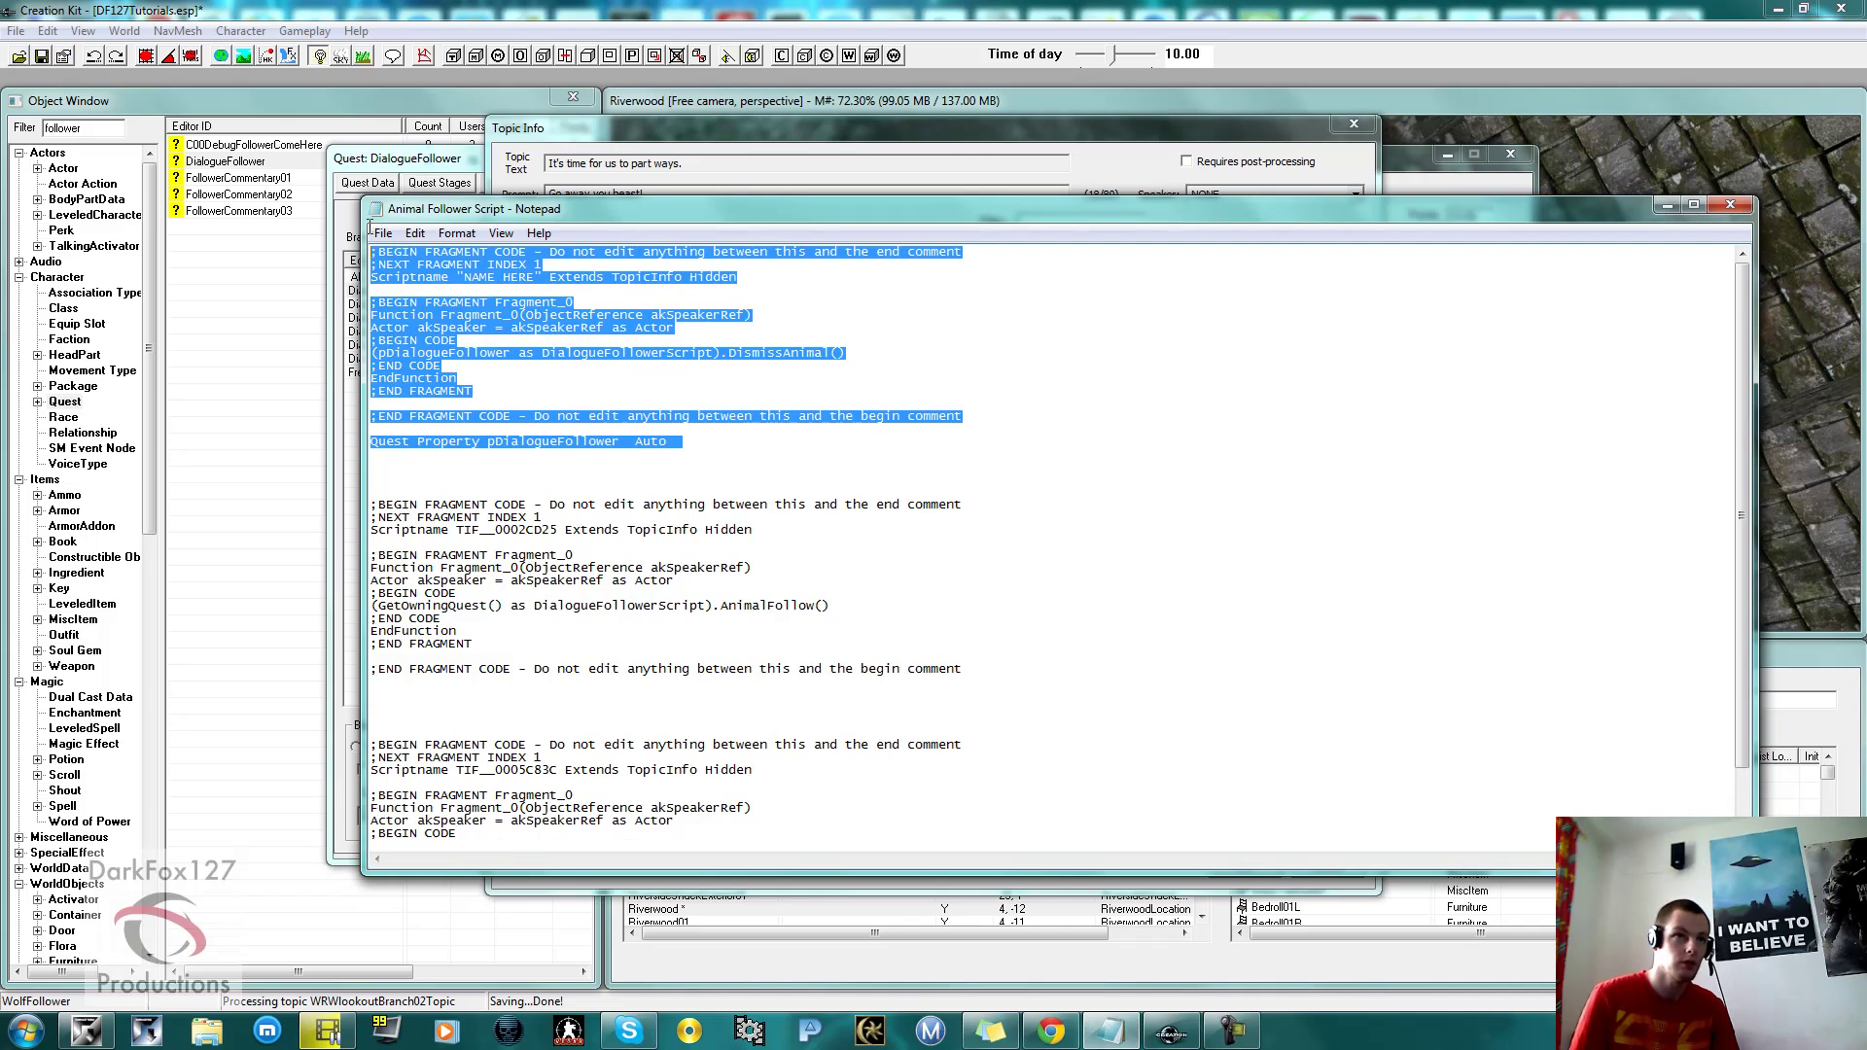
right_click(426, 281)
left_click(498, 354)
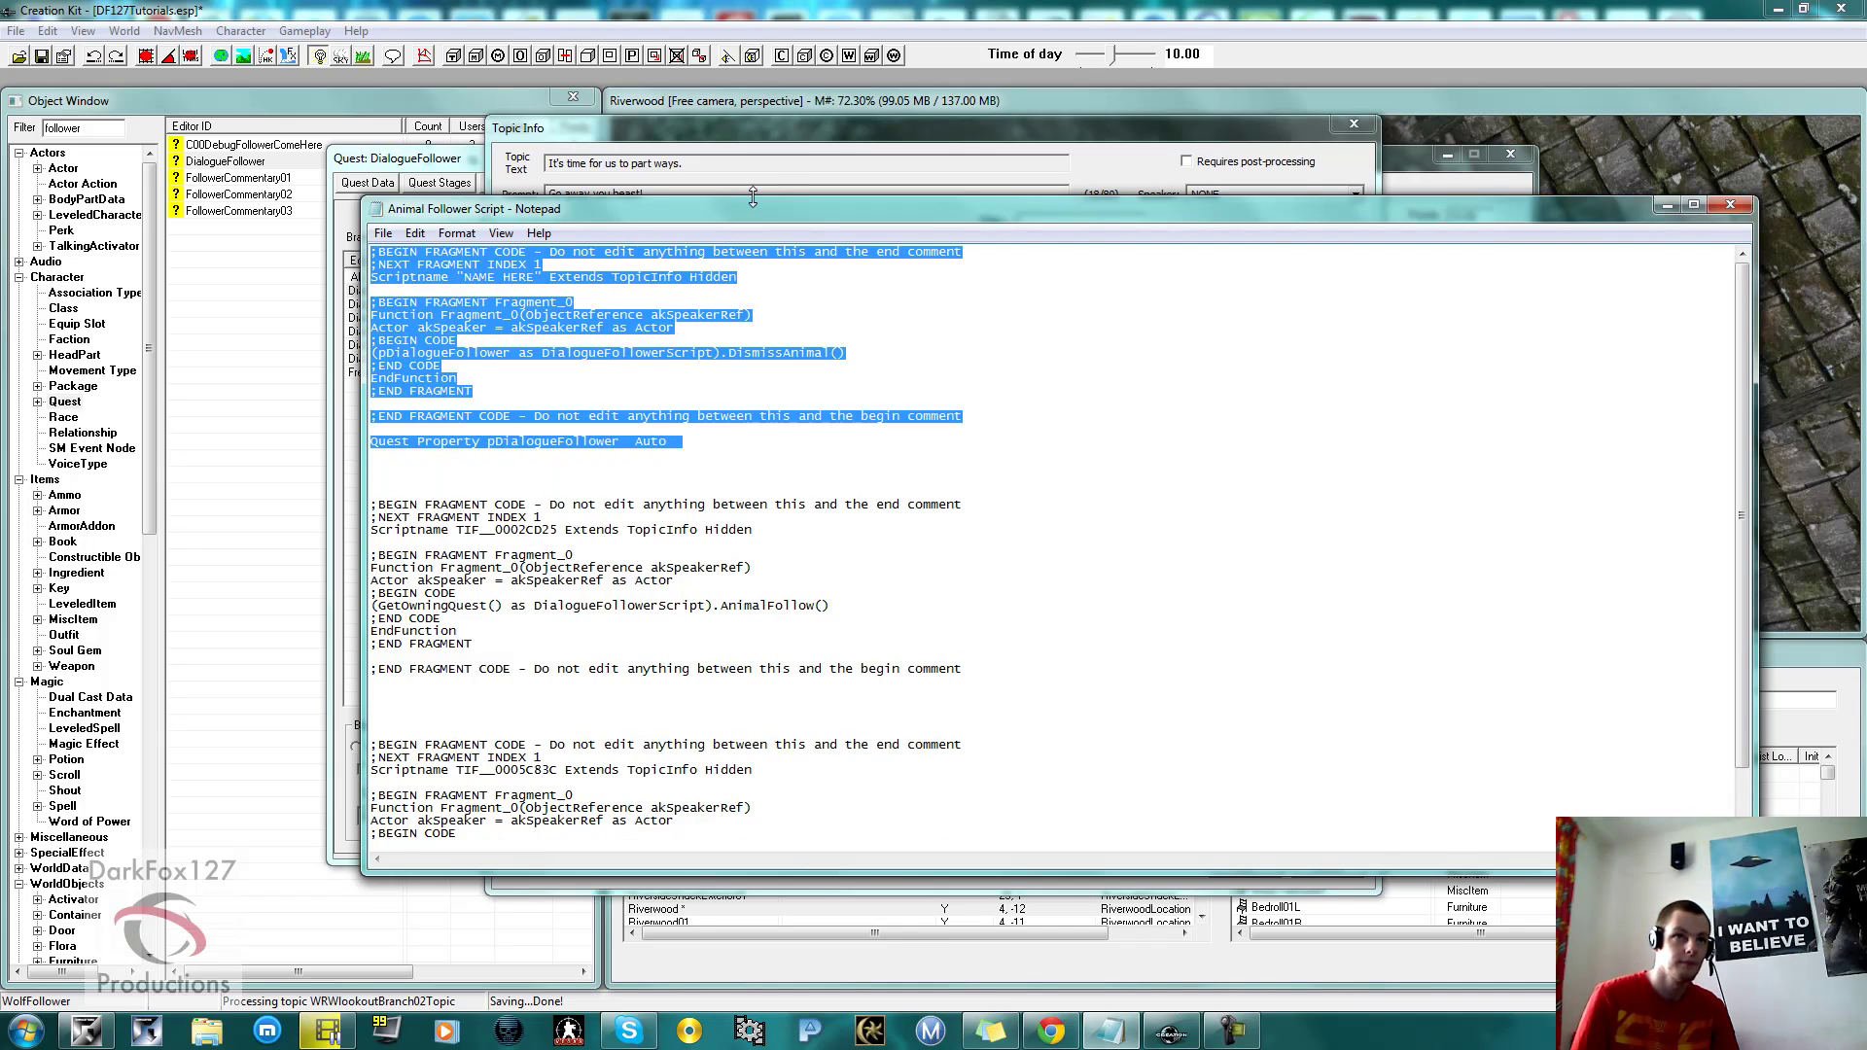
left_click(753, 197)
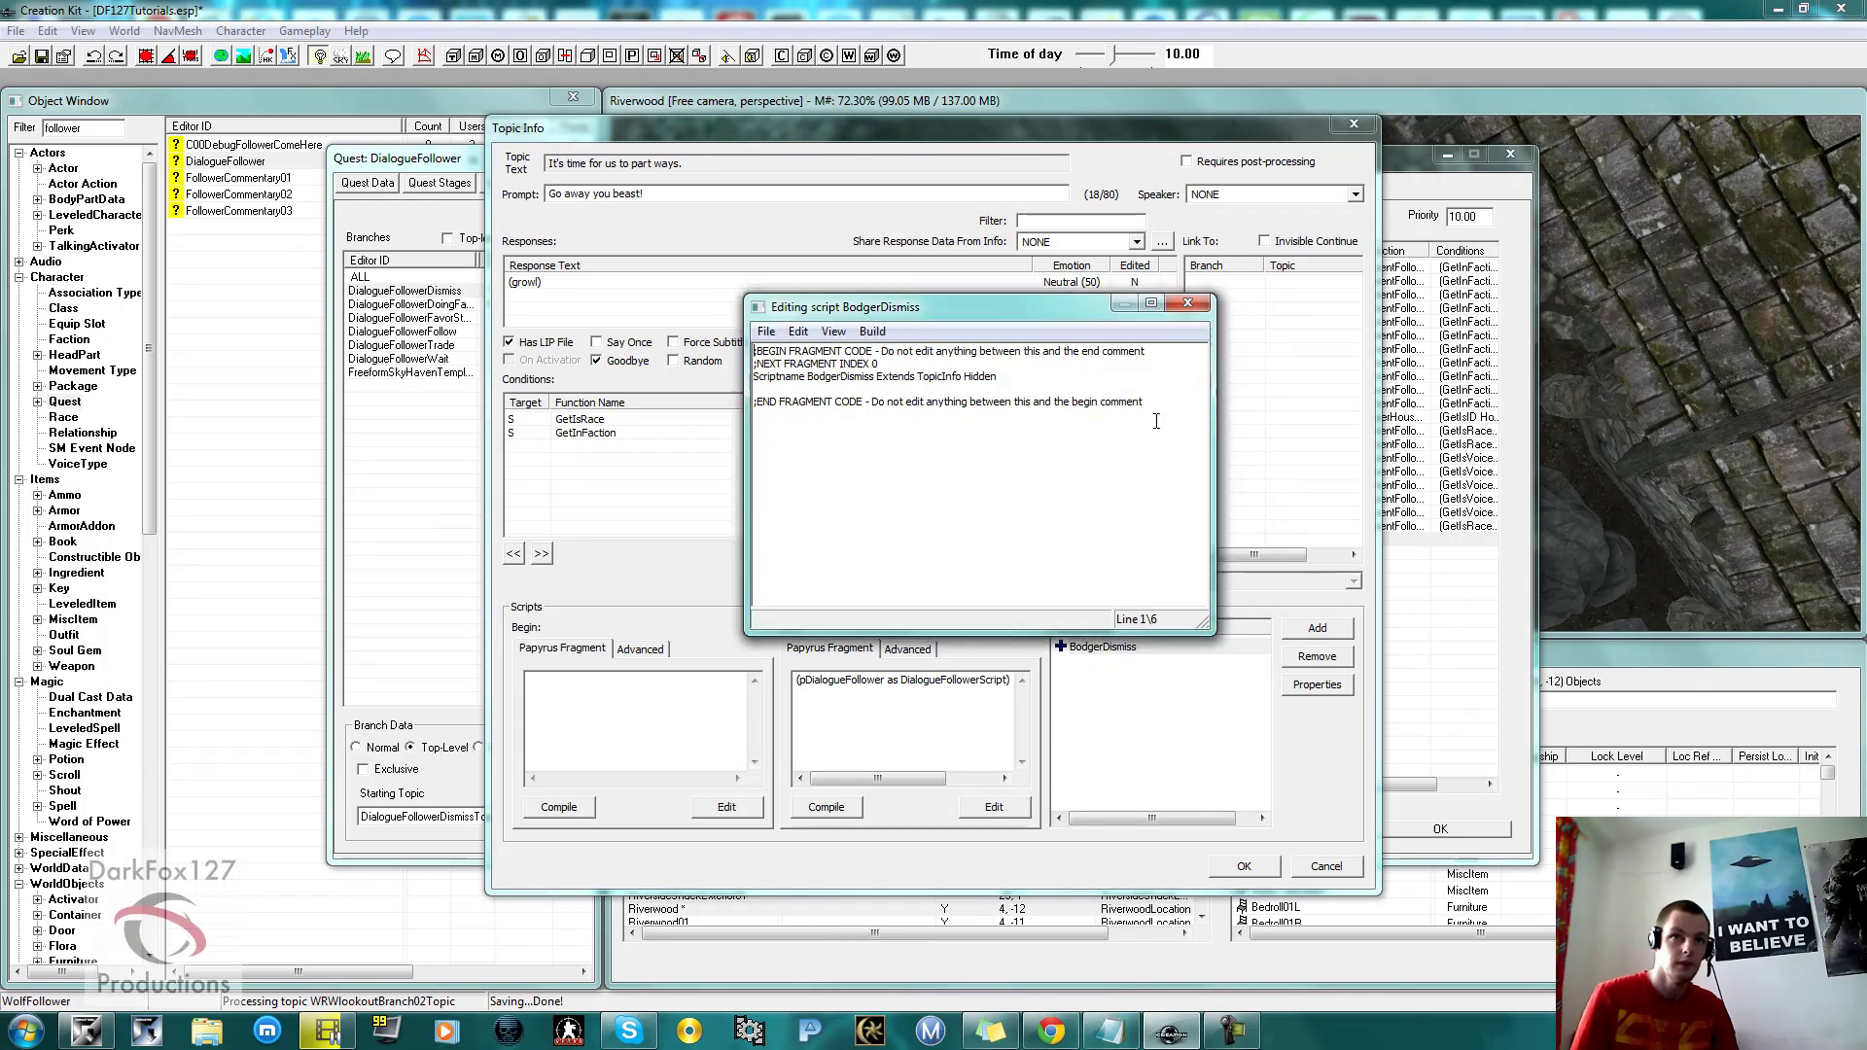
Replace the entire BodgerDismiss source with the copied DismissAnimal script block and compile it.
left_click_drag(1157, 420, 773, 335)
key("Delete")
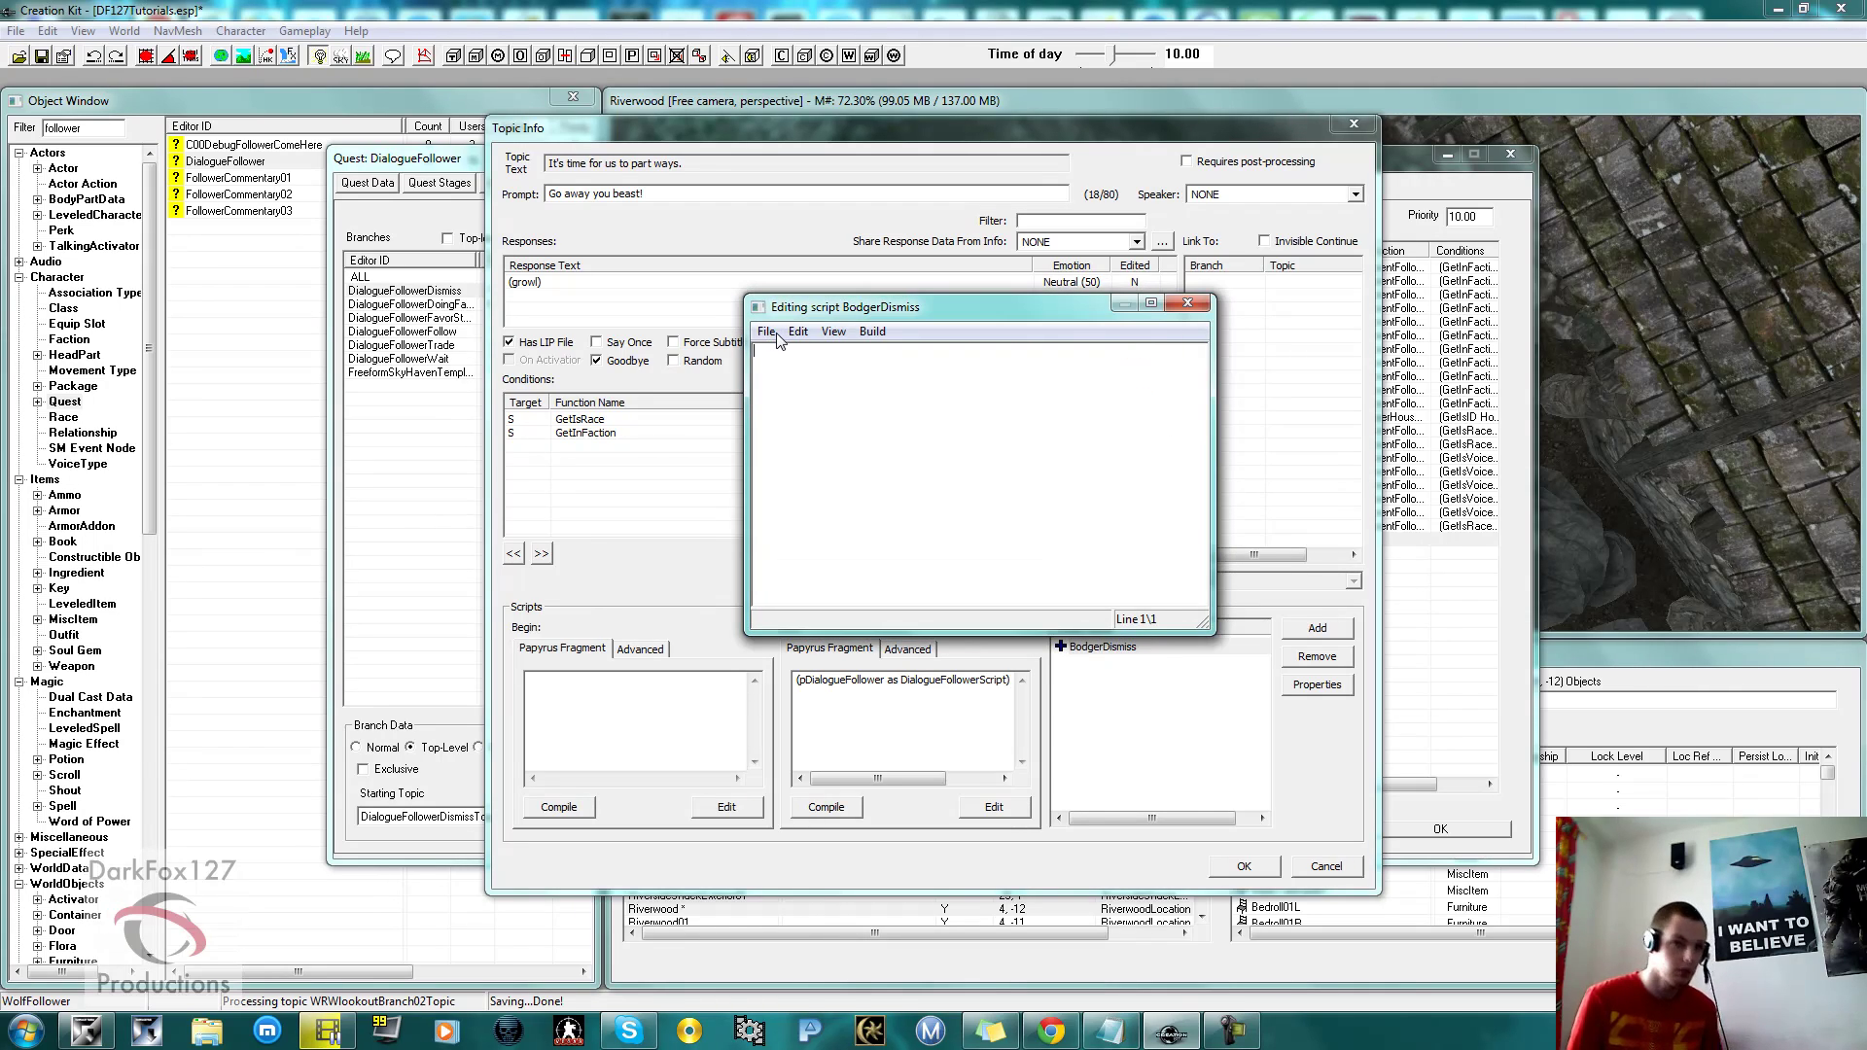
key("ctrl+v")
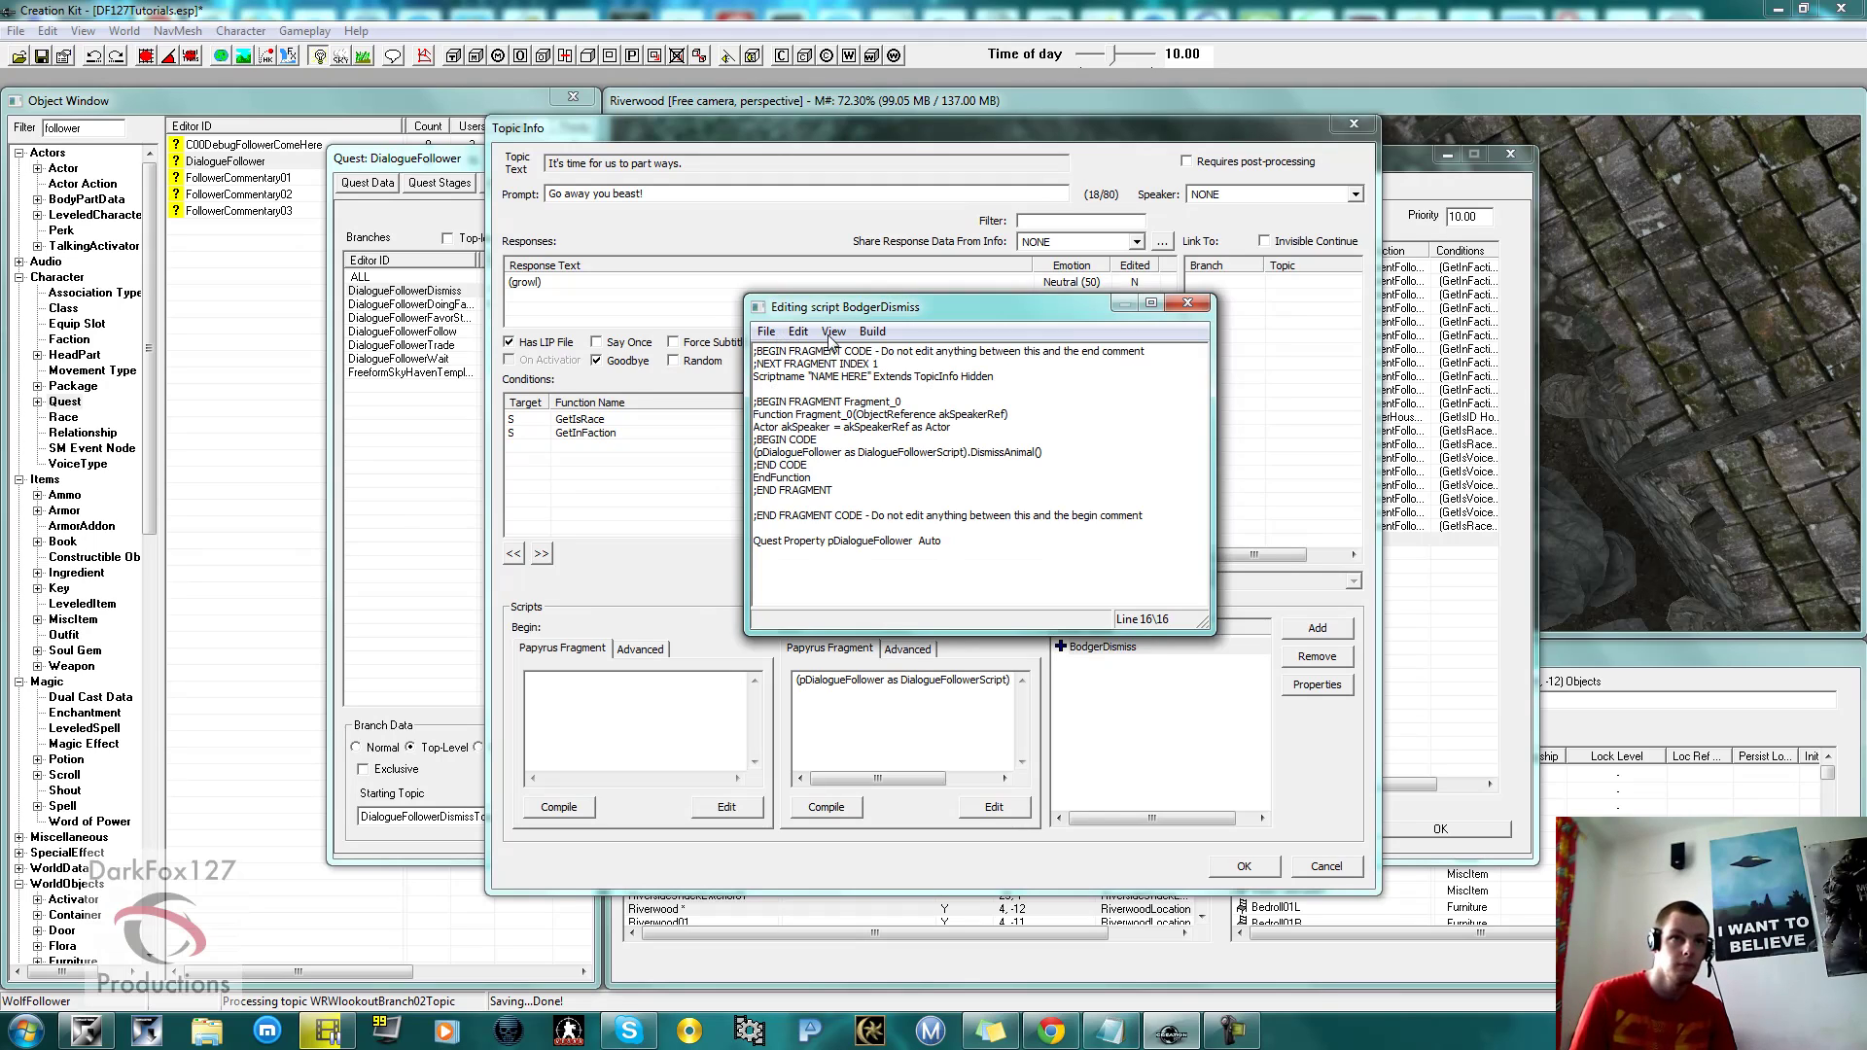
left_click(872, 331)
left_click(875, 361)
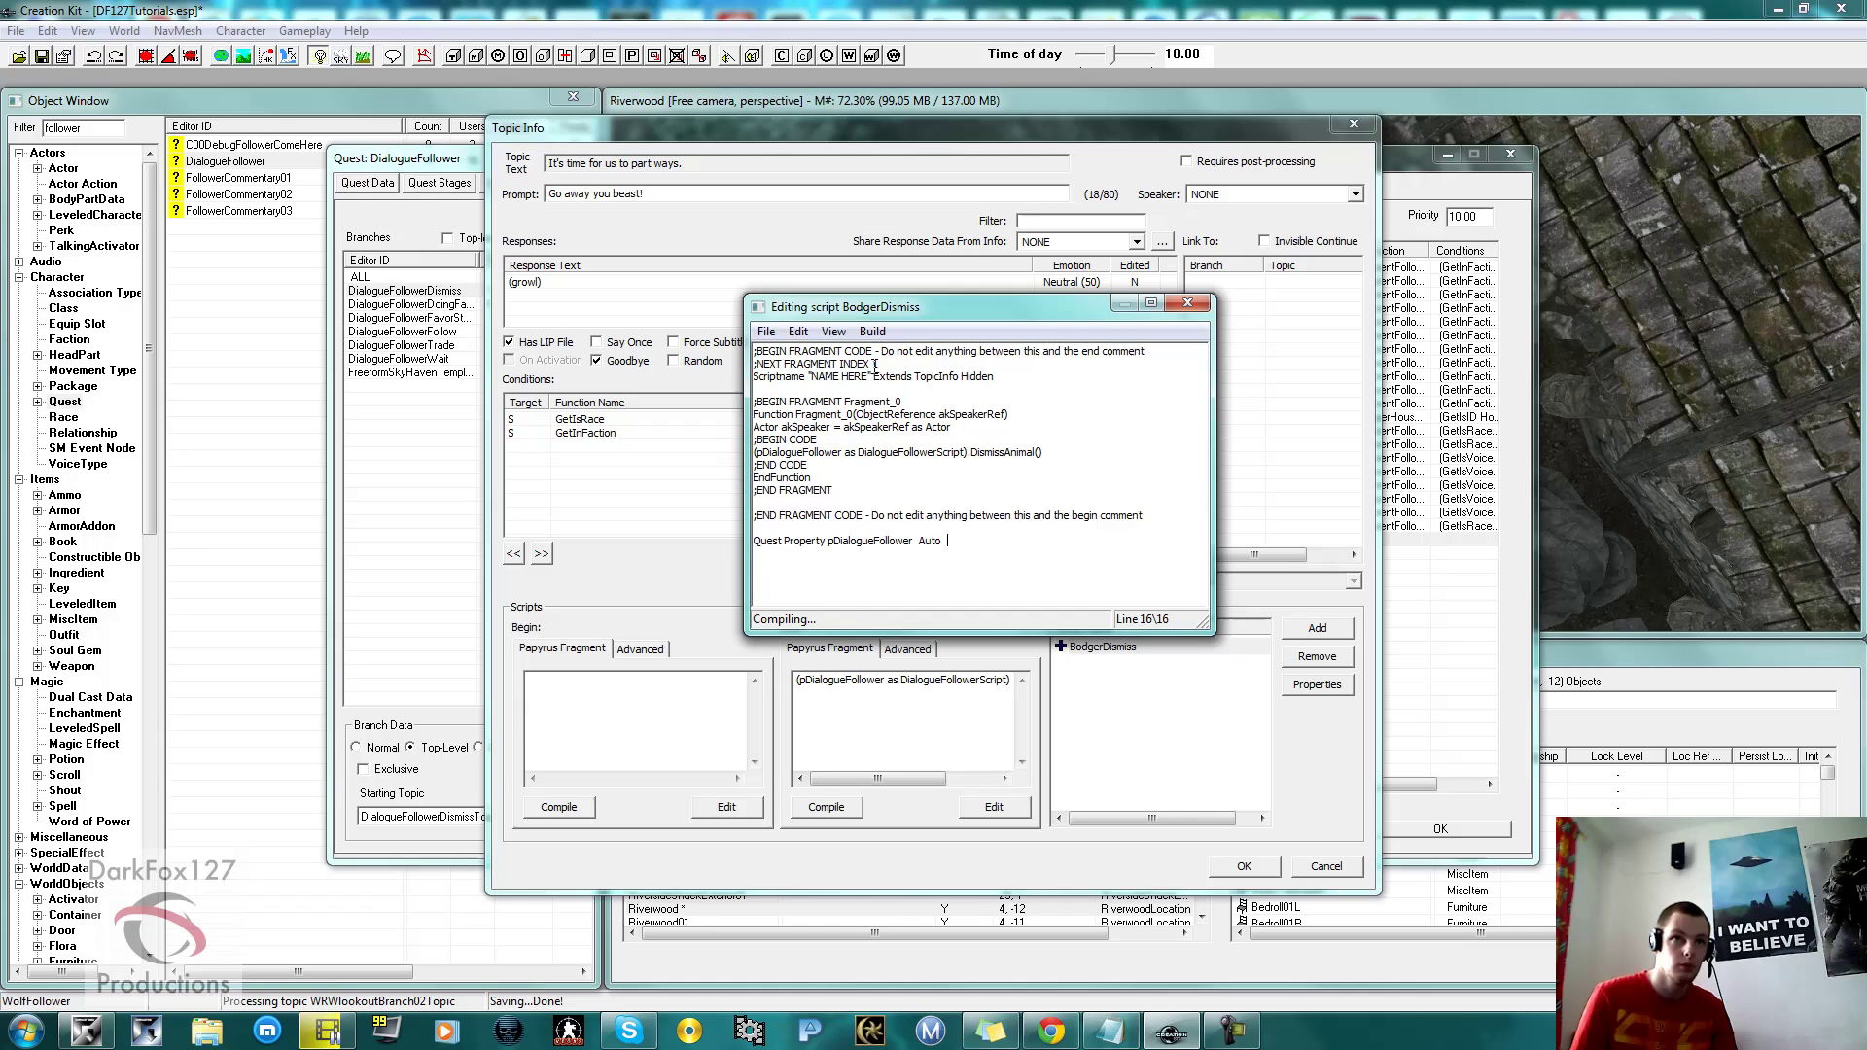
Try to save the BodgerDismiss script, then decline the save and return to the source text.
left_click(767, 331)
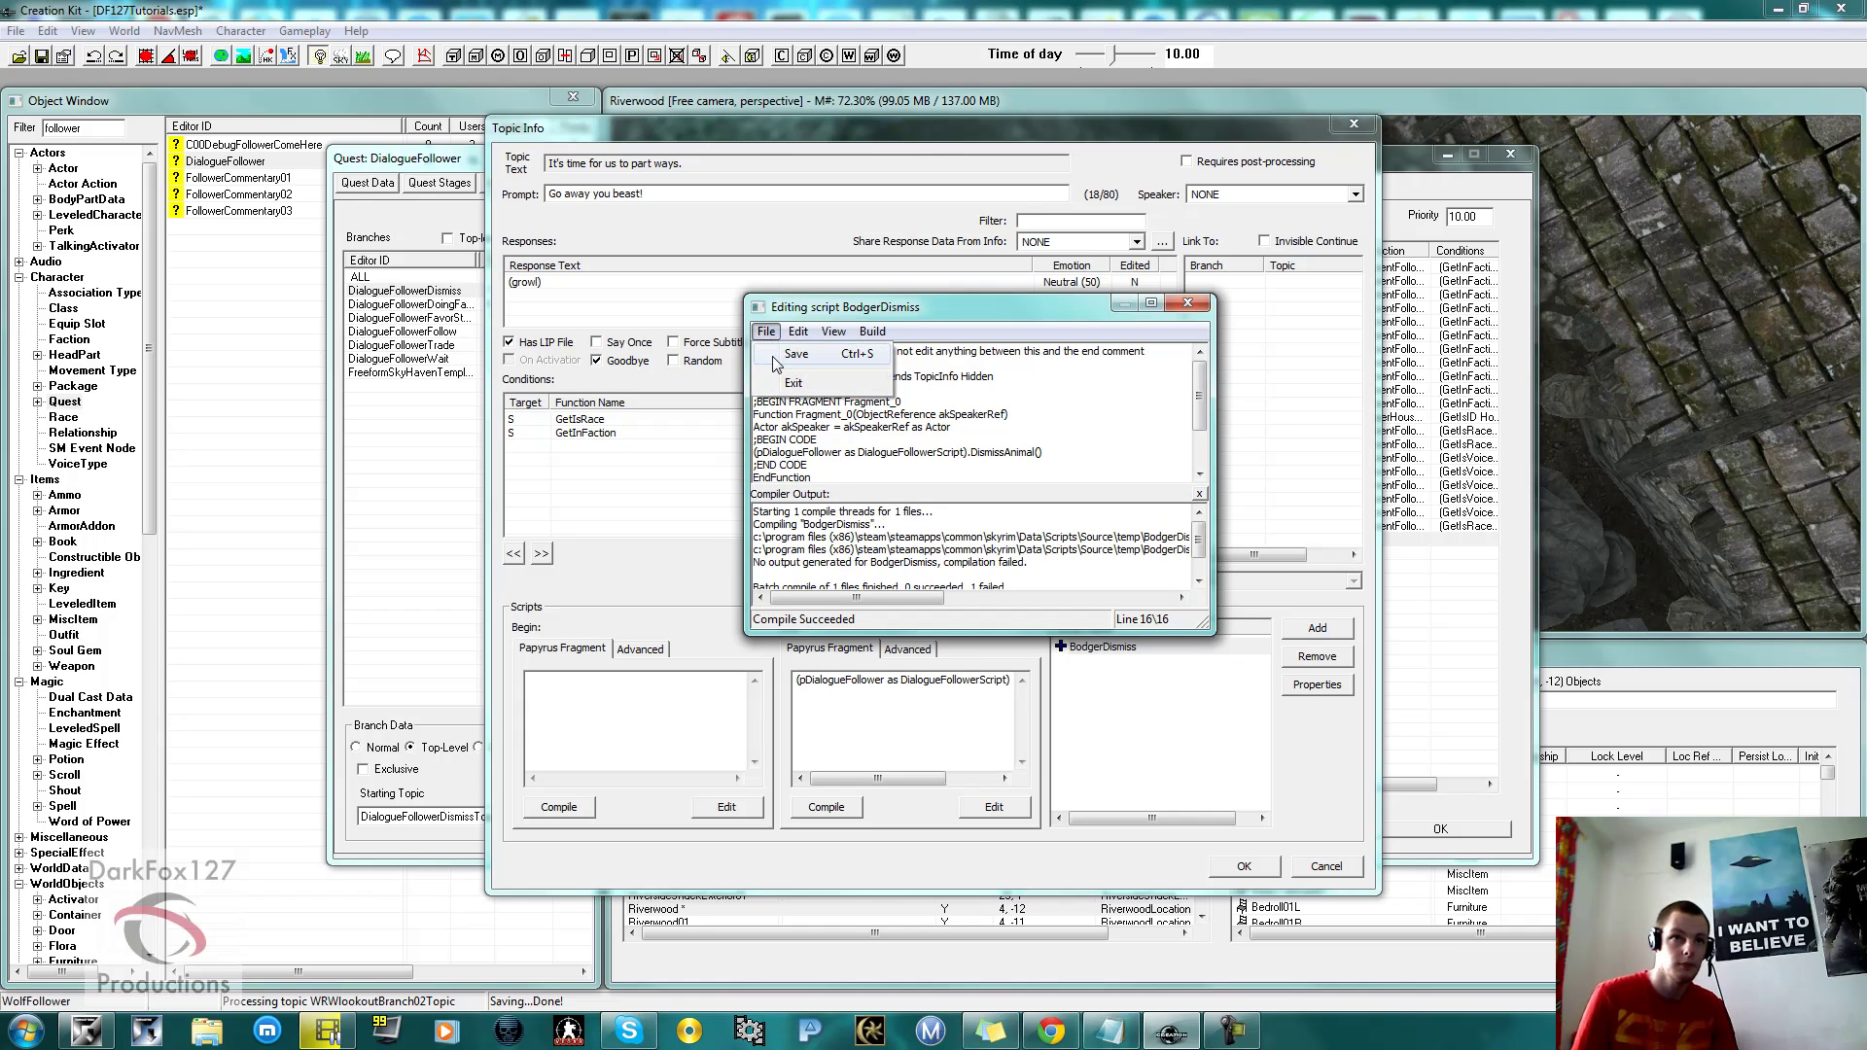
left_click(790, 360)
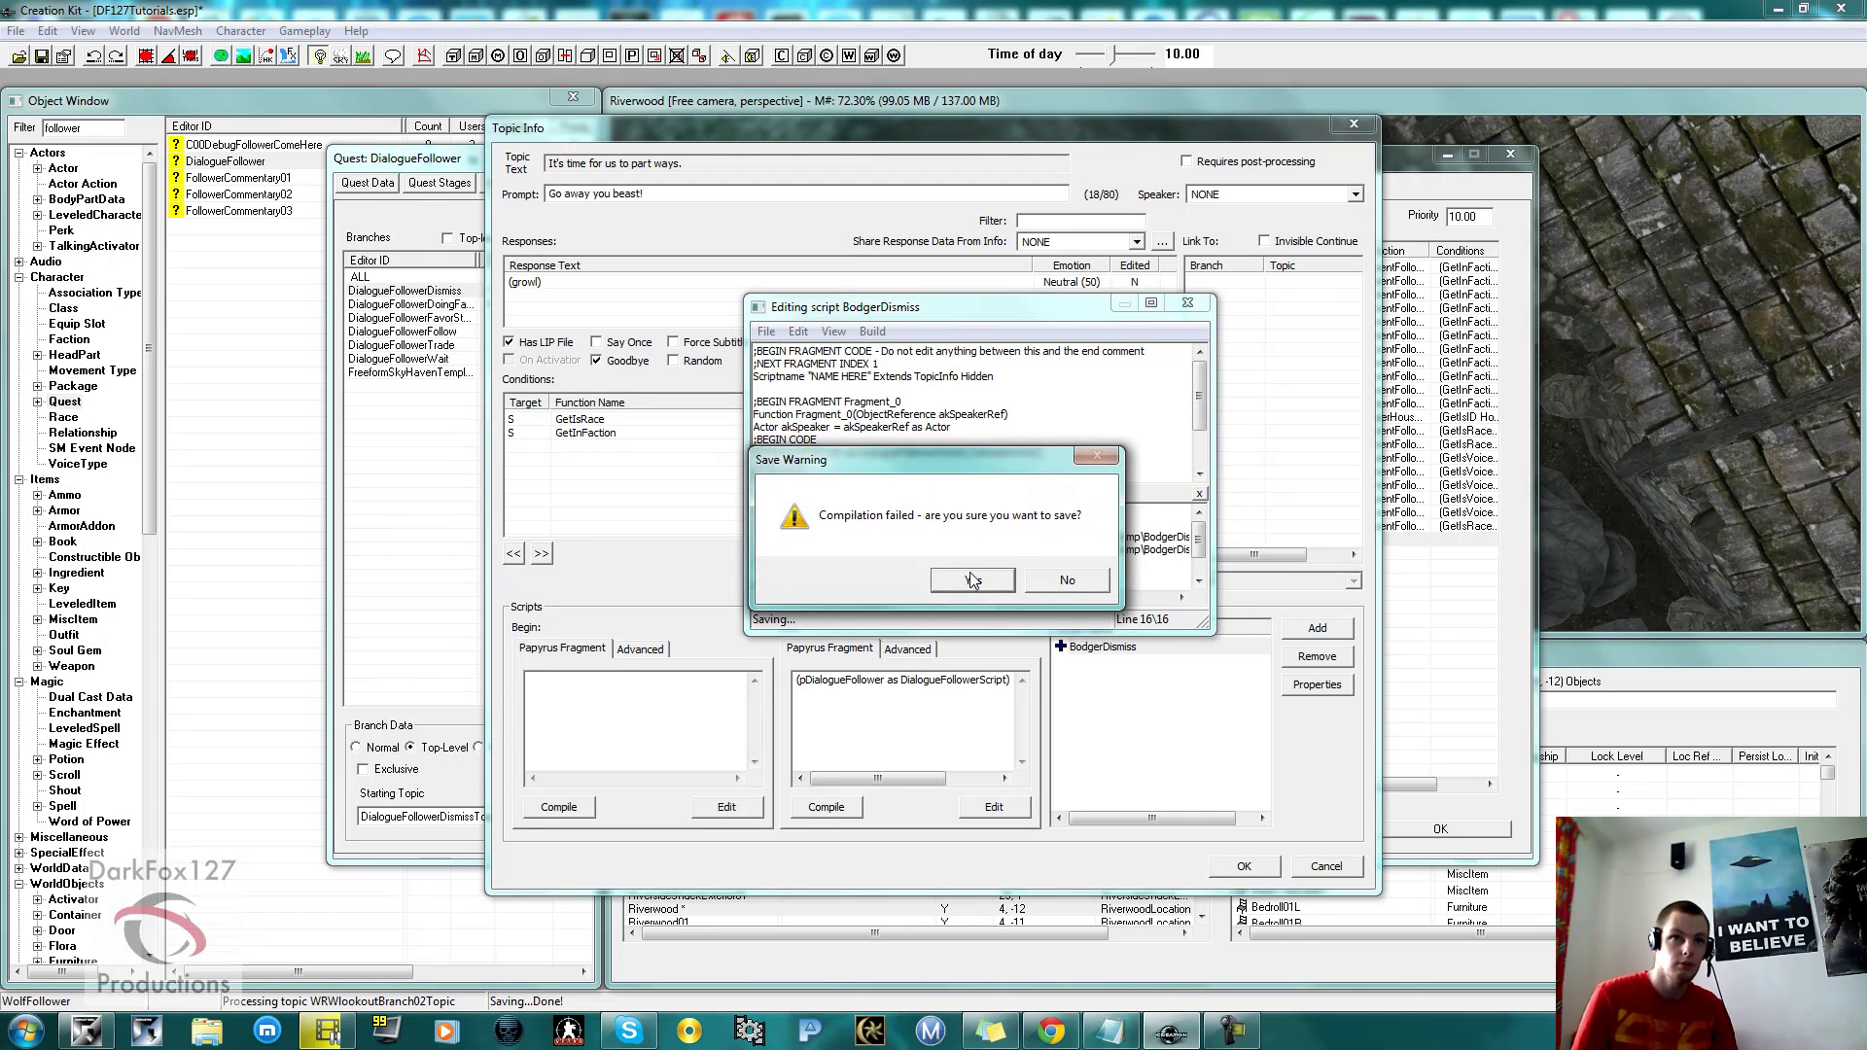
left_click(1050, 582)
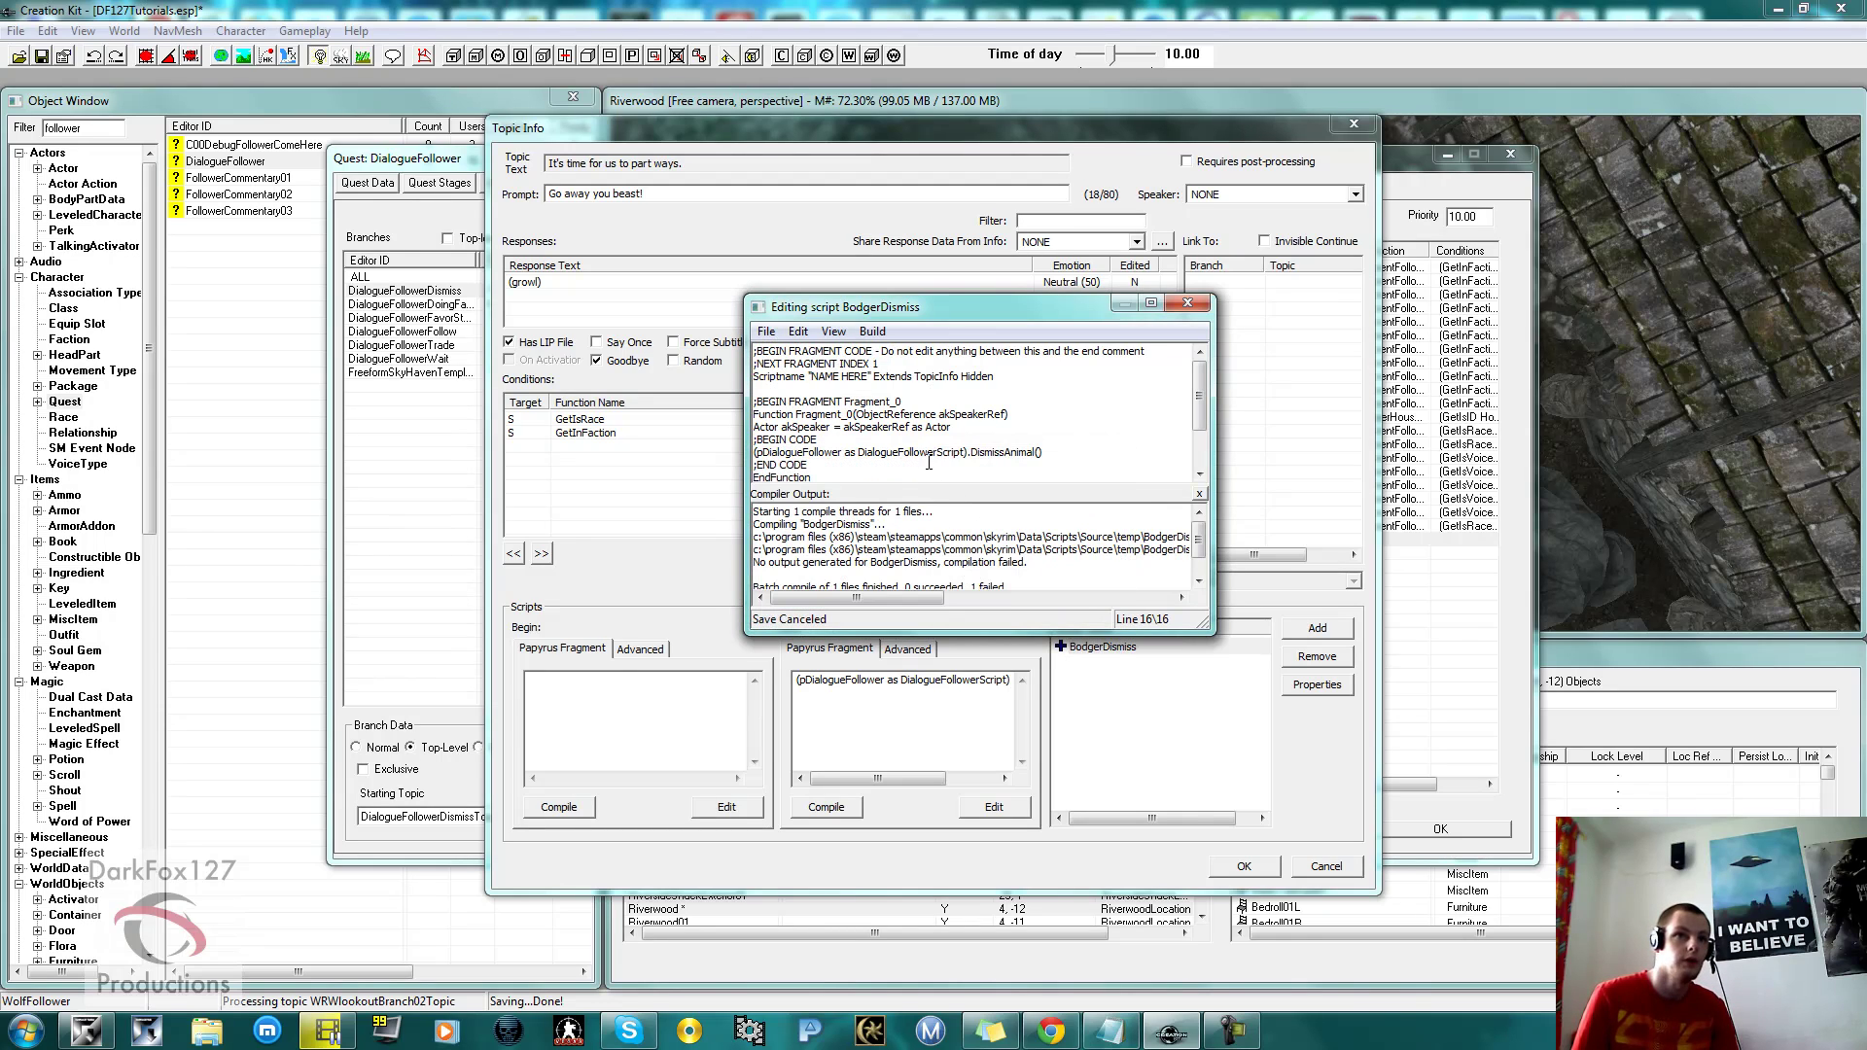
left_click(878, 401)
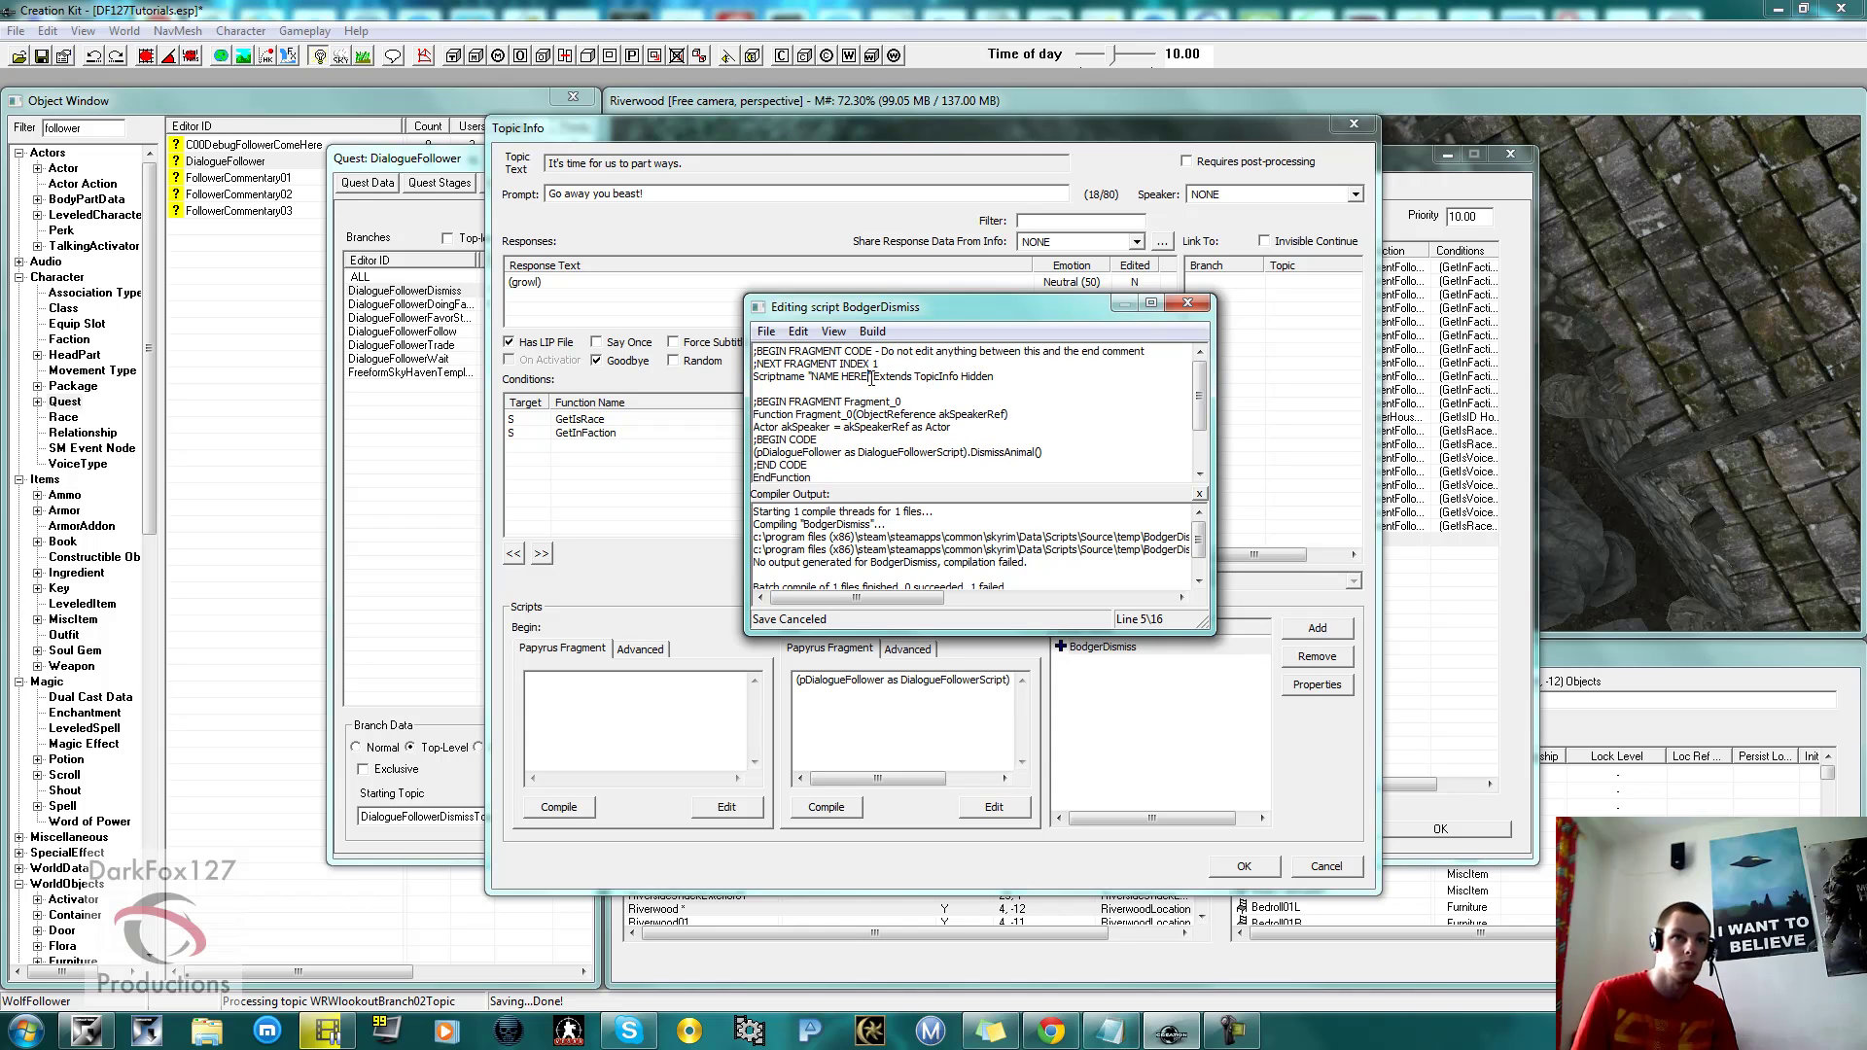
Replace the NAME HERE placeholder in the script's Scriptname line with BodgerDismiss.
left_click(870, 377)
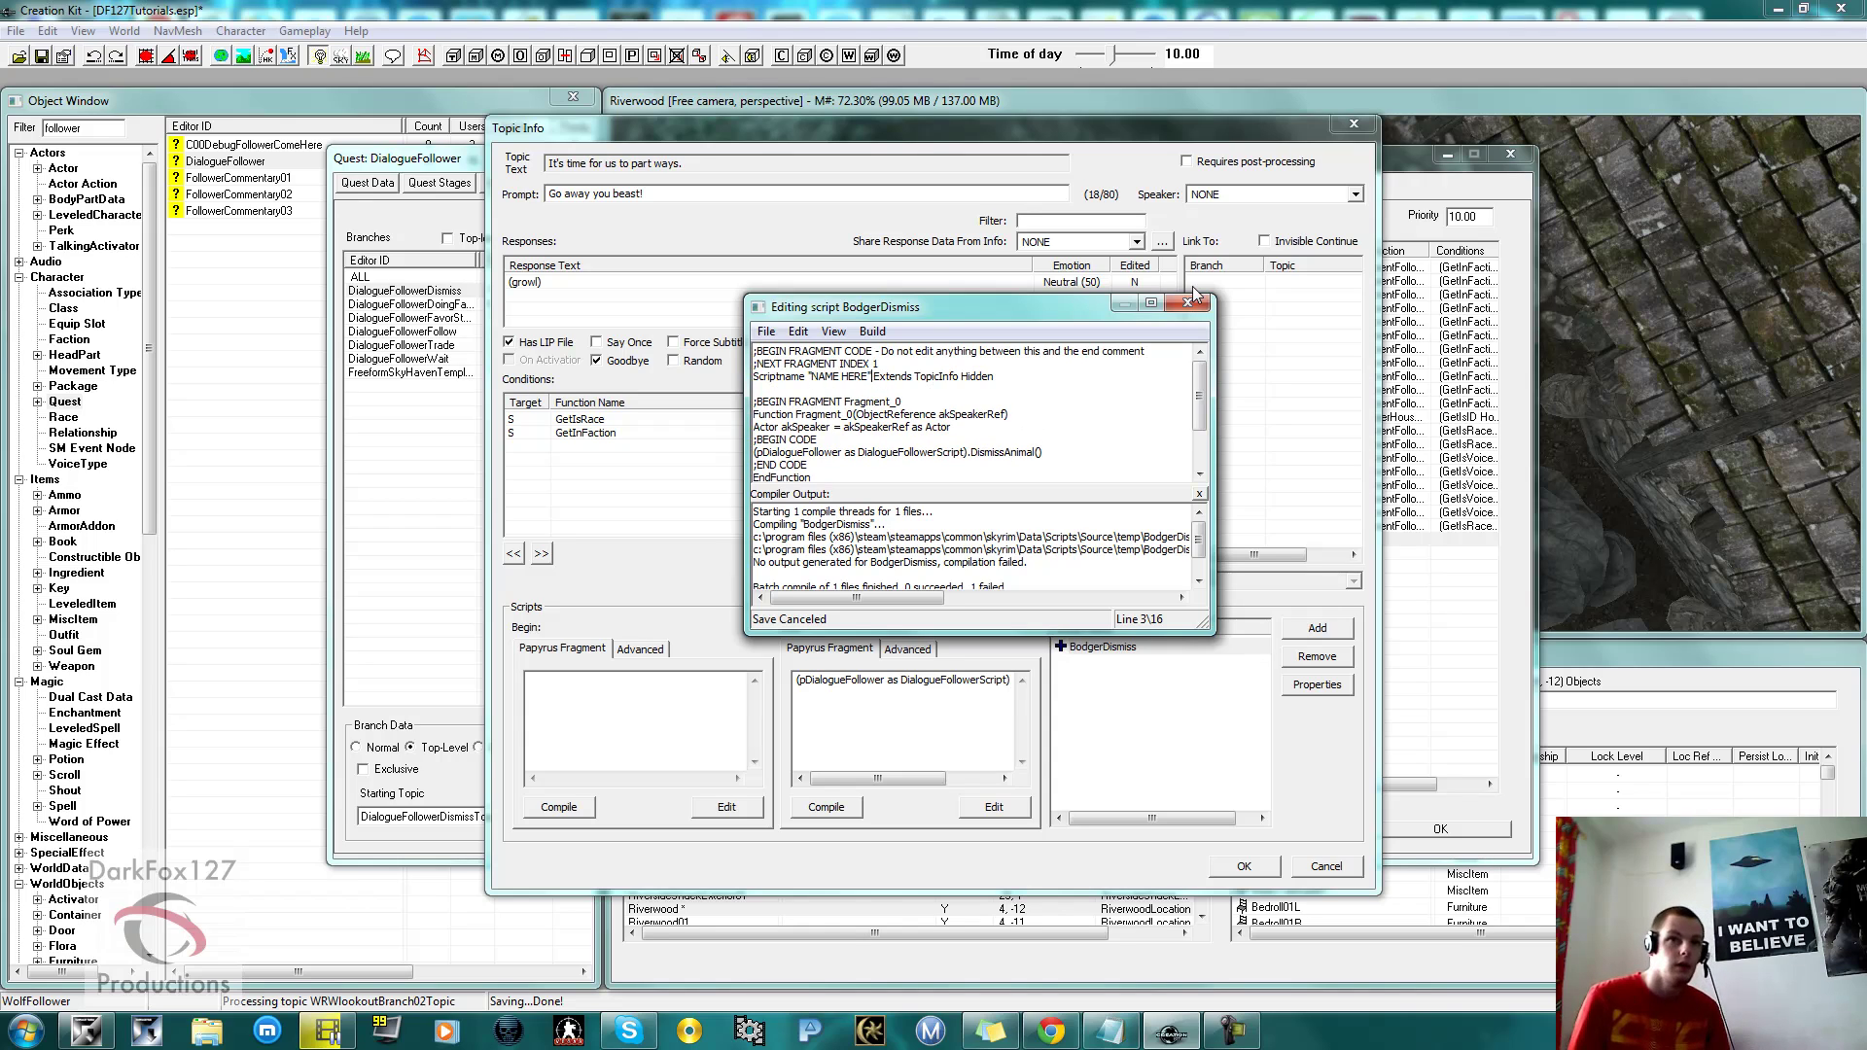
key("BackSpace")
key("BackSpace")
key("BackSpace")
key("BackSpace")
key("BackSpace")
key("BackSpace")
key("BackSpace")
key("BackSpace")
key("BackSpace")
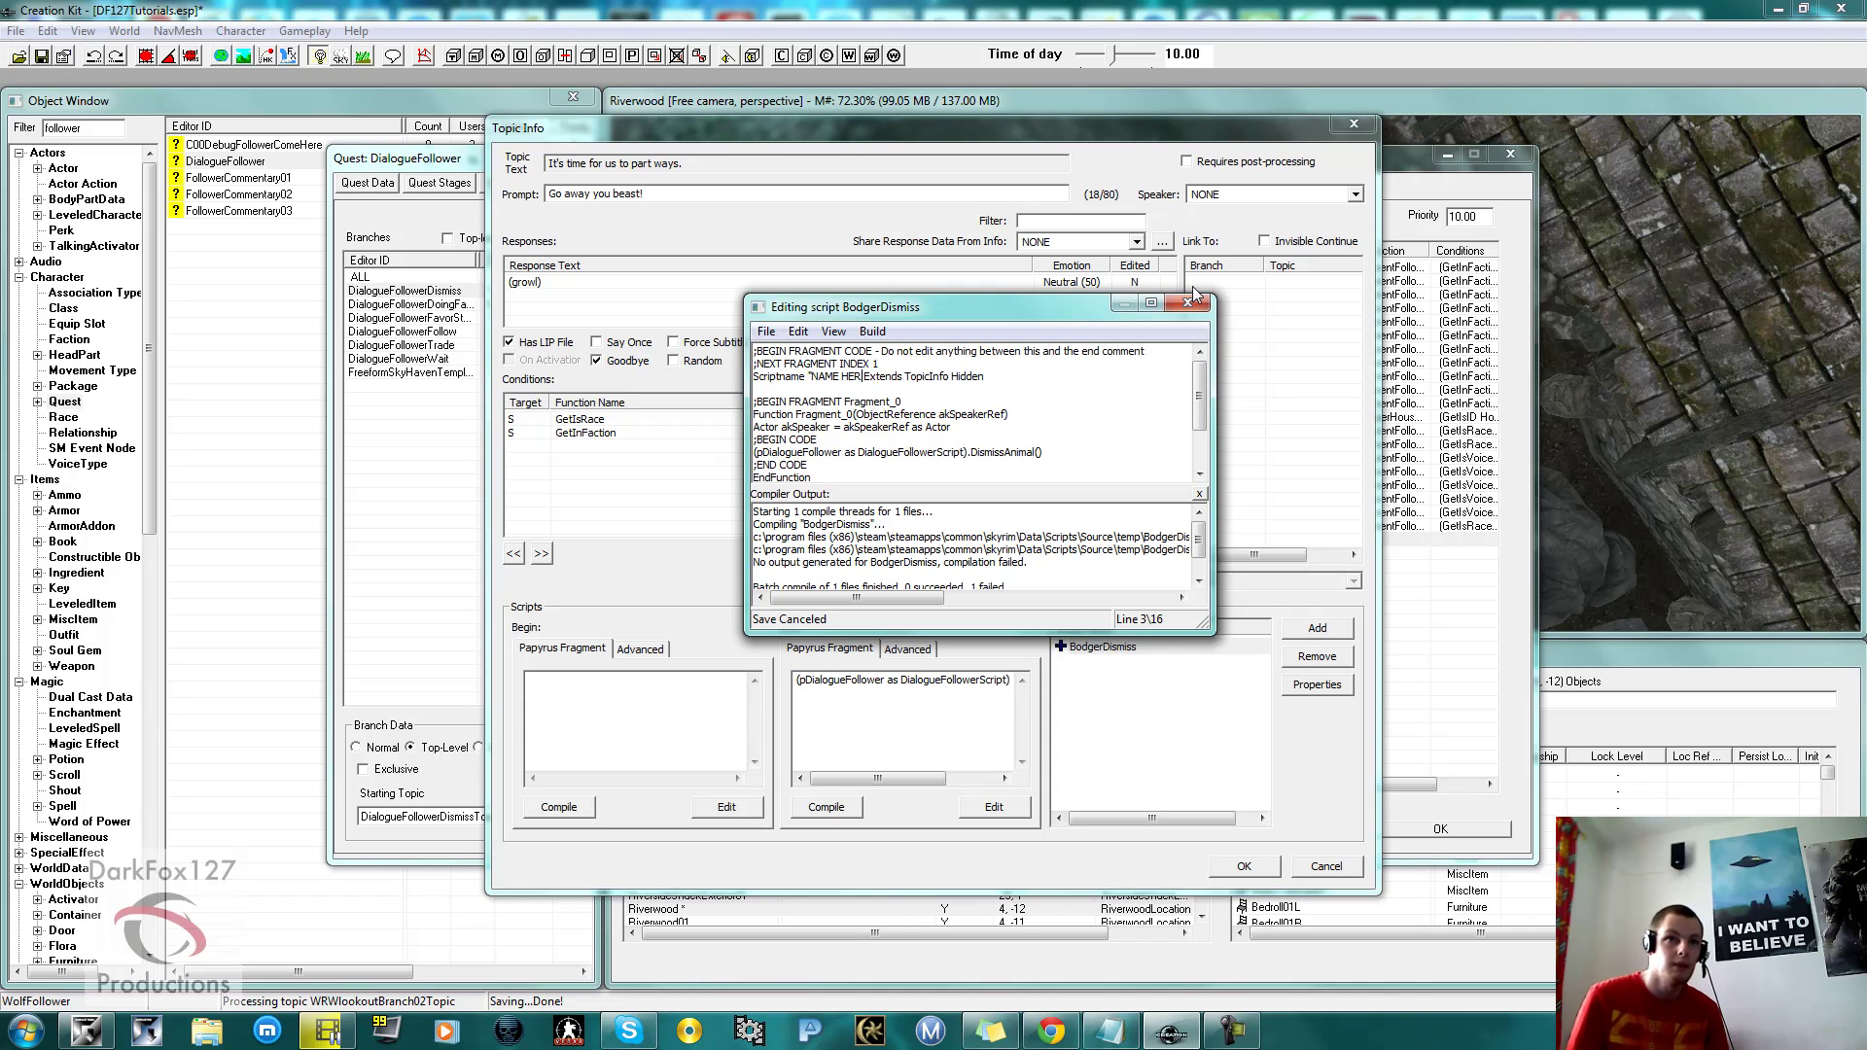
key("BackSpace")
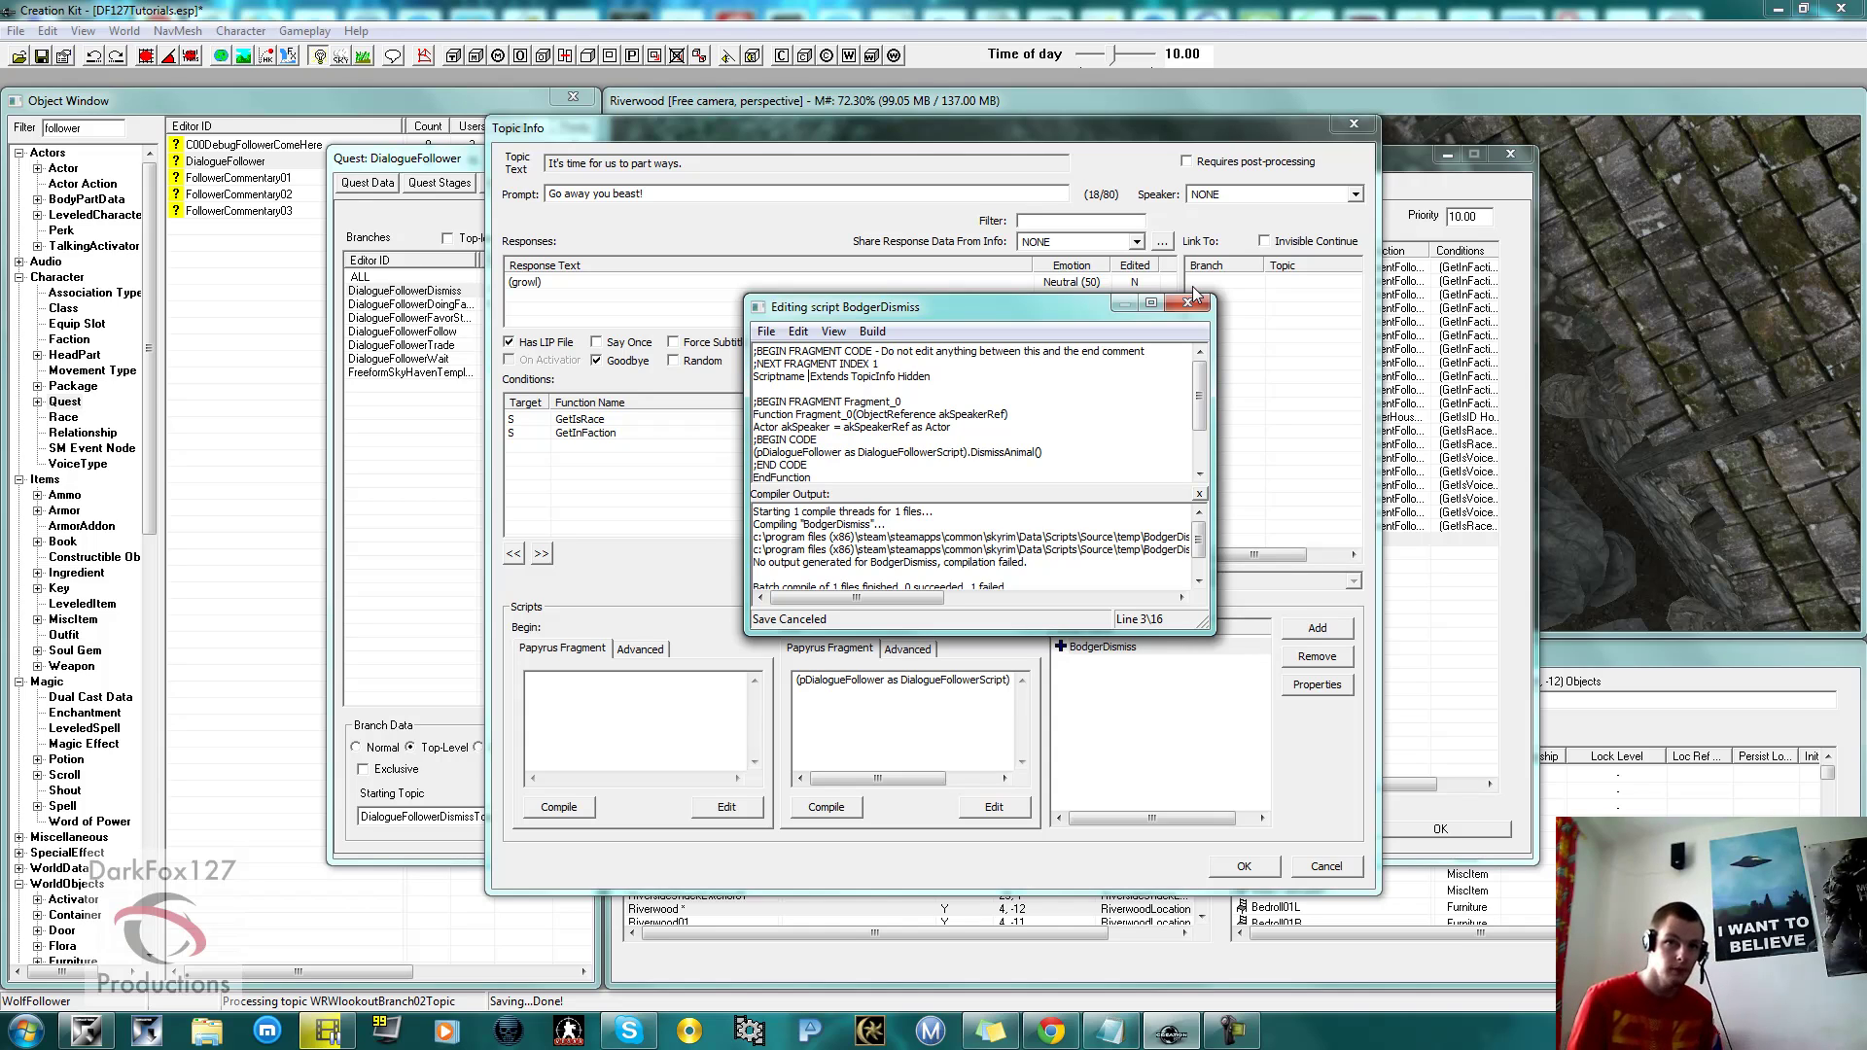
type("BodgerDis")
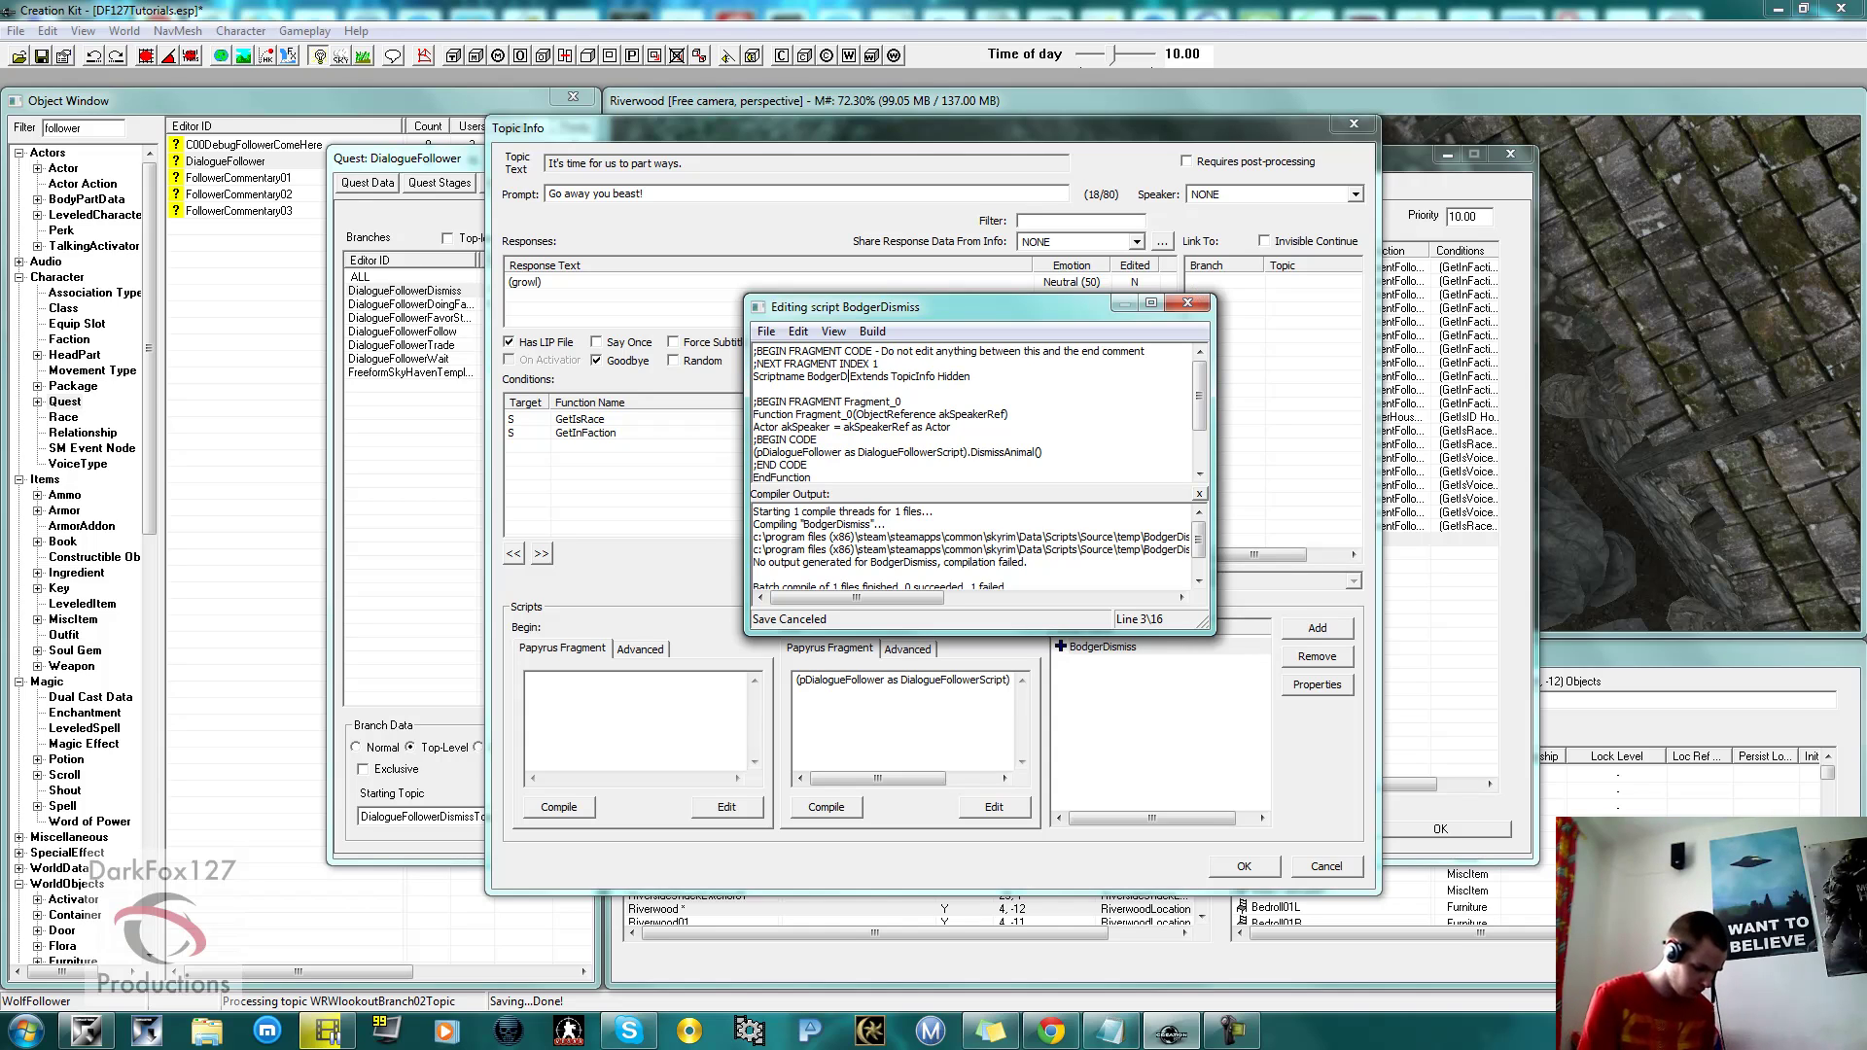
type("miss")
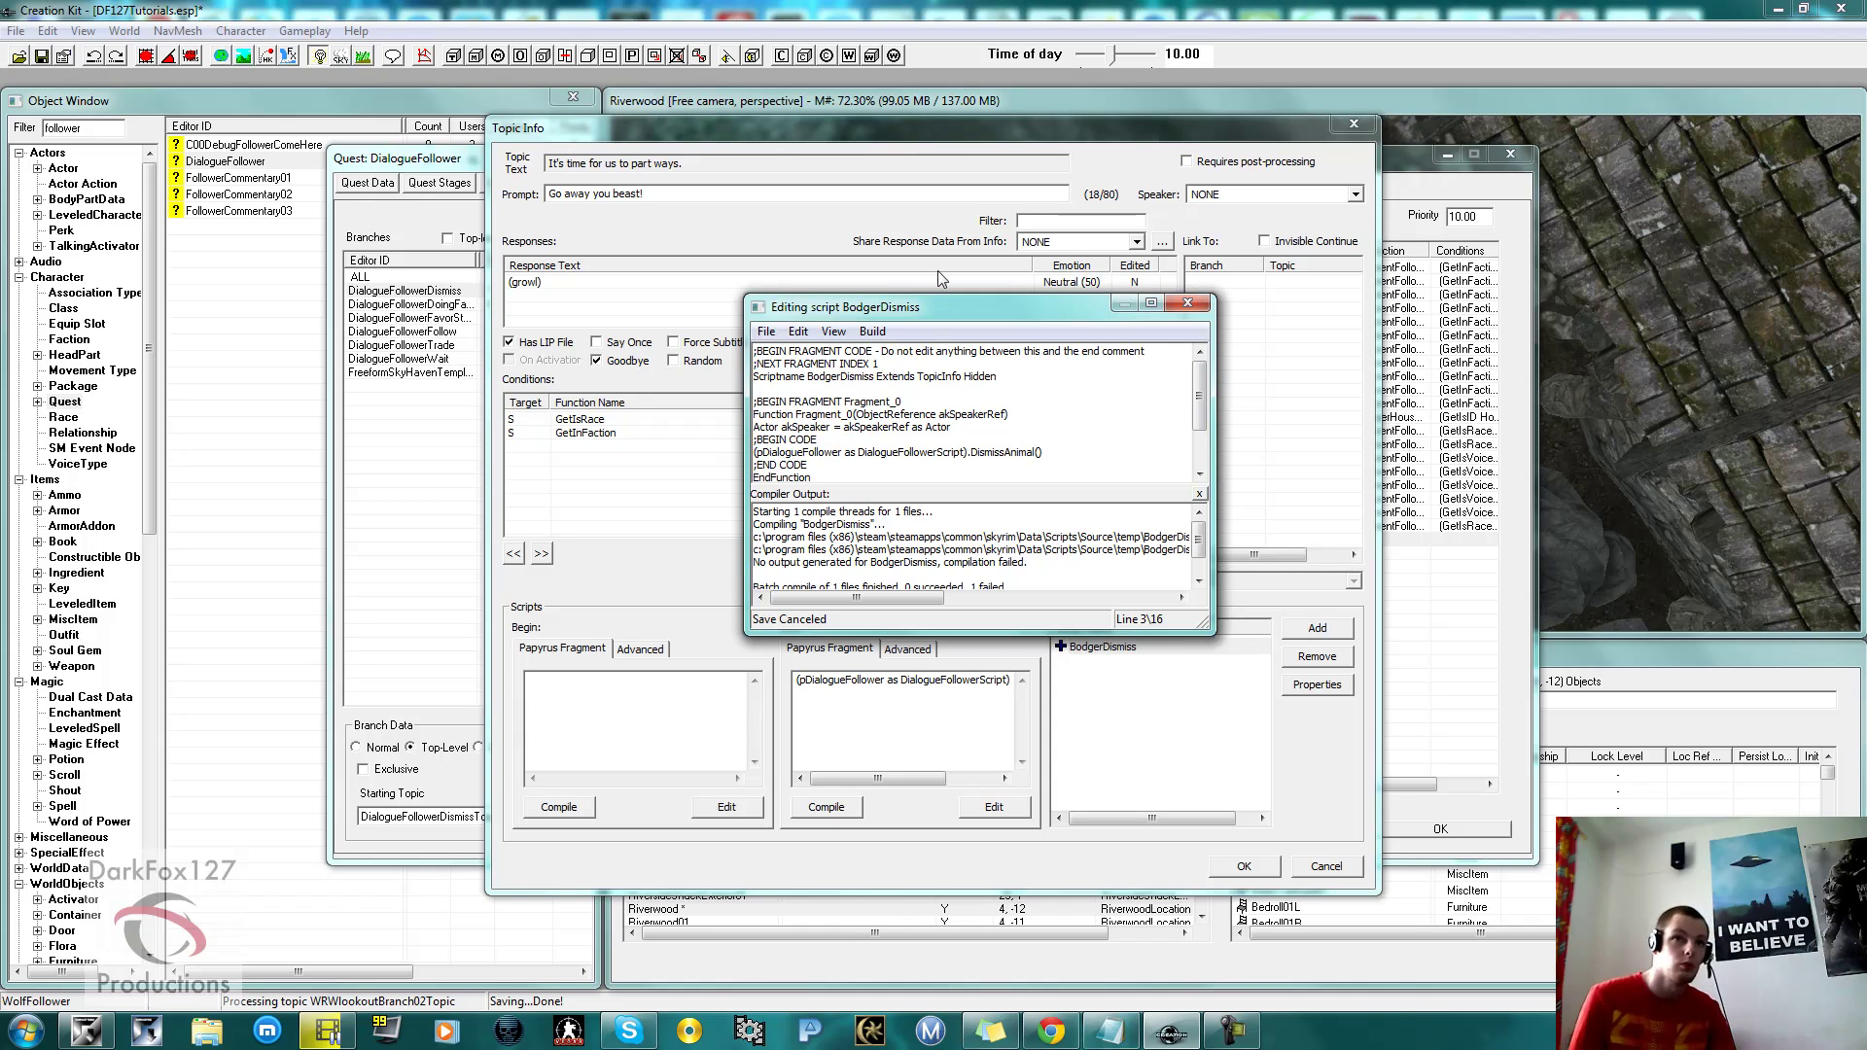
Save and compile the BodgerDismiss script, then close its source editor.
left_click(758, 340)
left_click(900, 351)
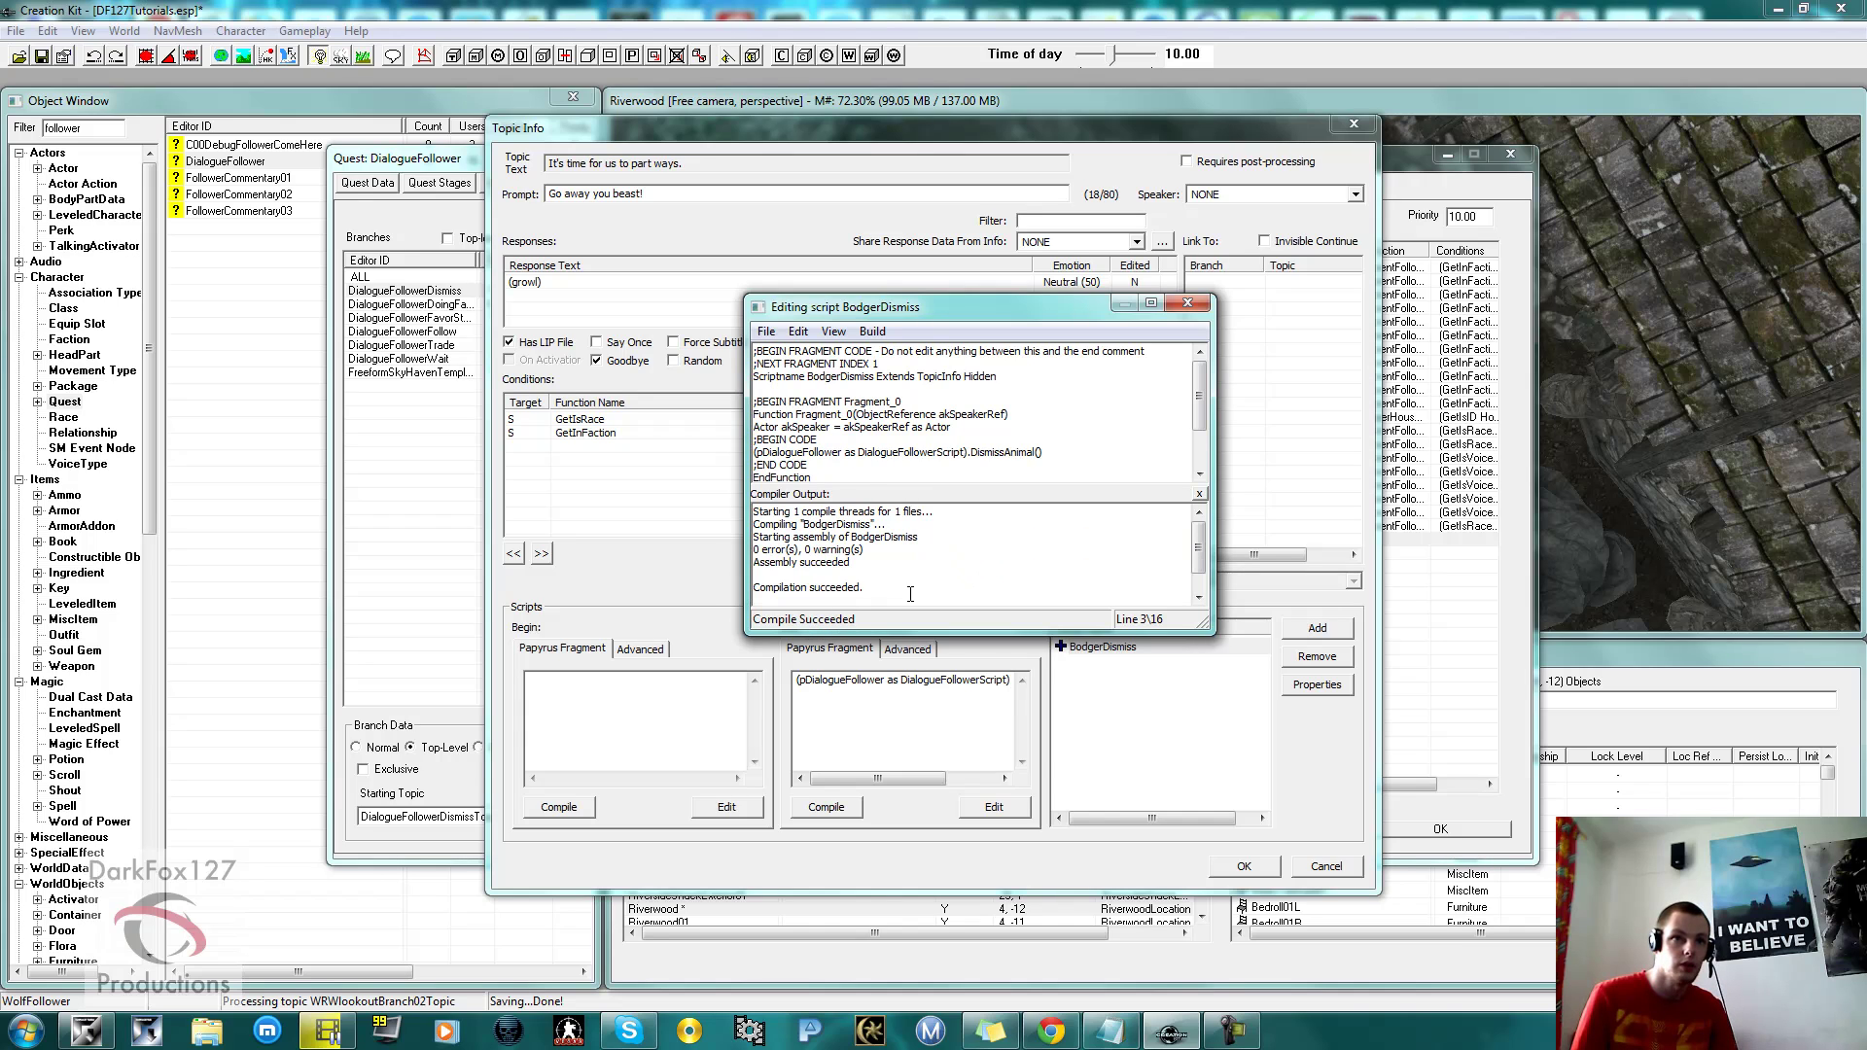
left_click(766, 332)
left_click(778, 351)
left_click(767, 331)
left_click(785, 381)
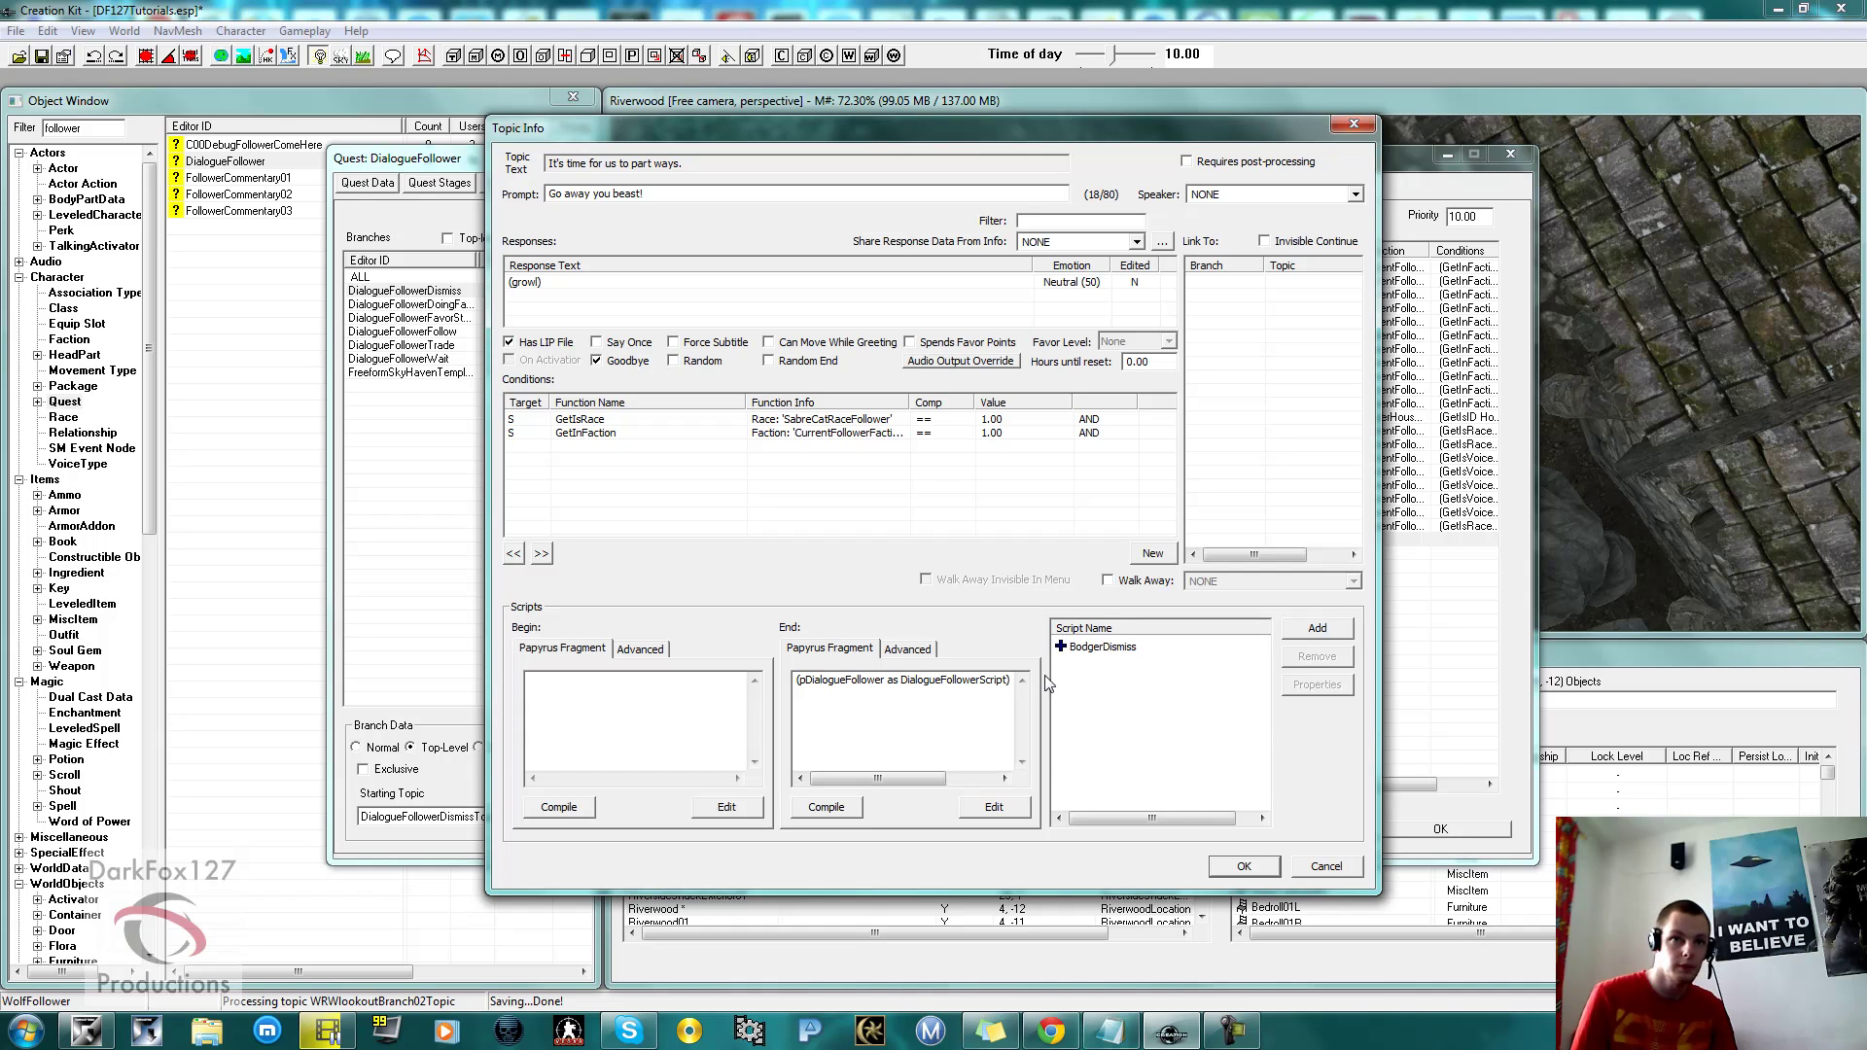
Open the BodgerDismiss script's pDialogueFollower property for editing and look through the quests starting with "dia" for its value.
double_click(1114, 647)
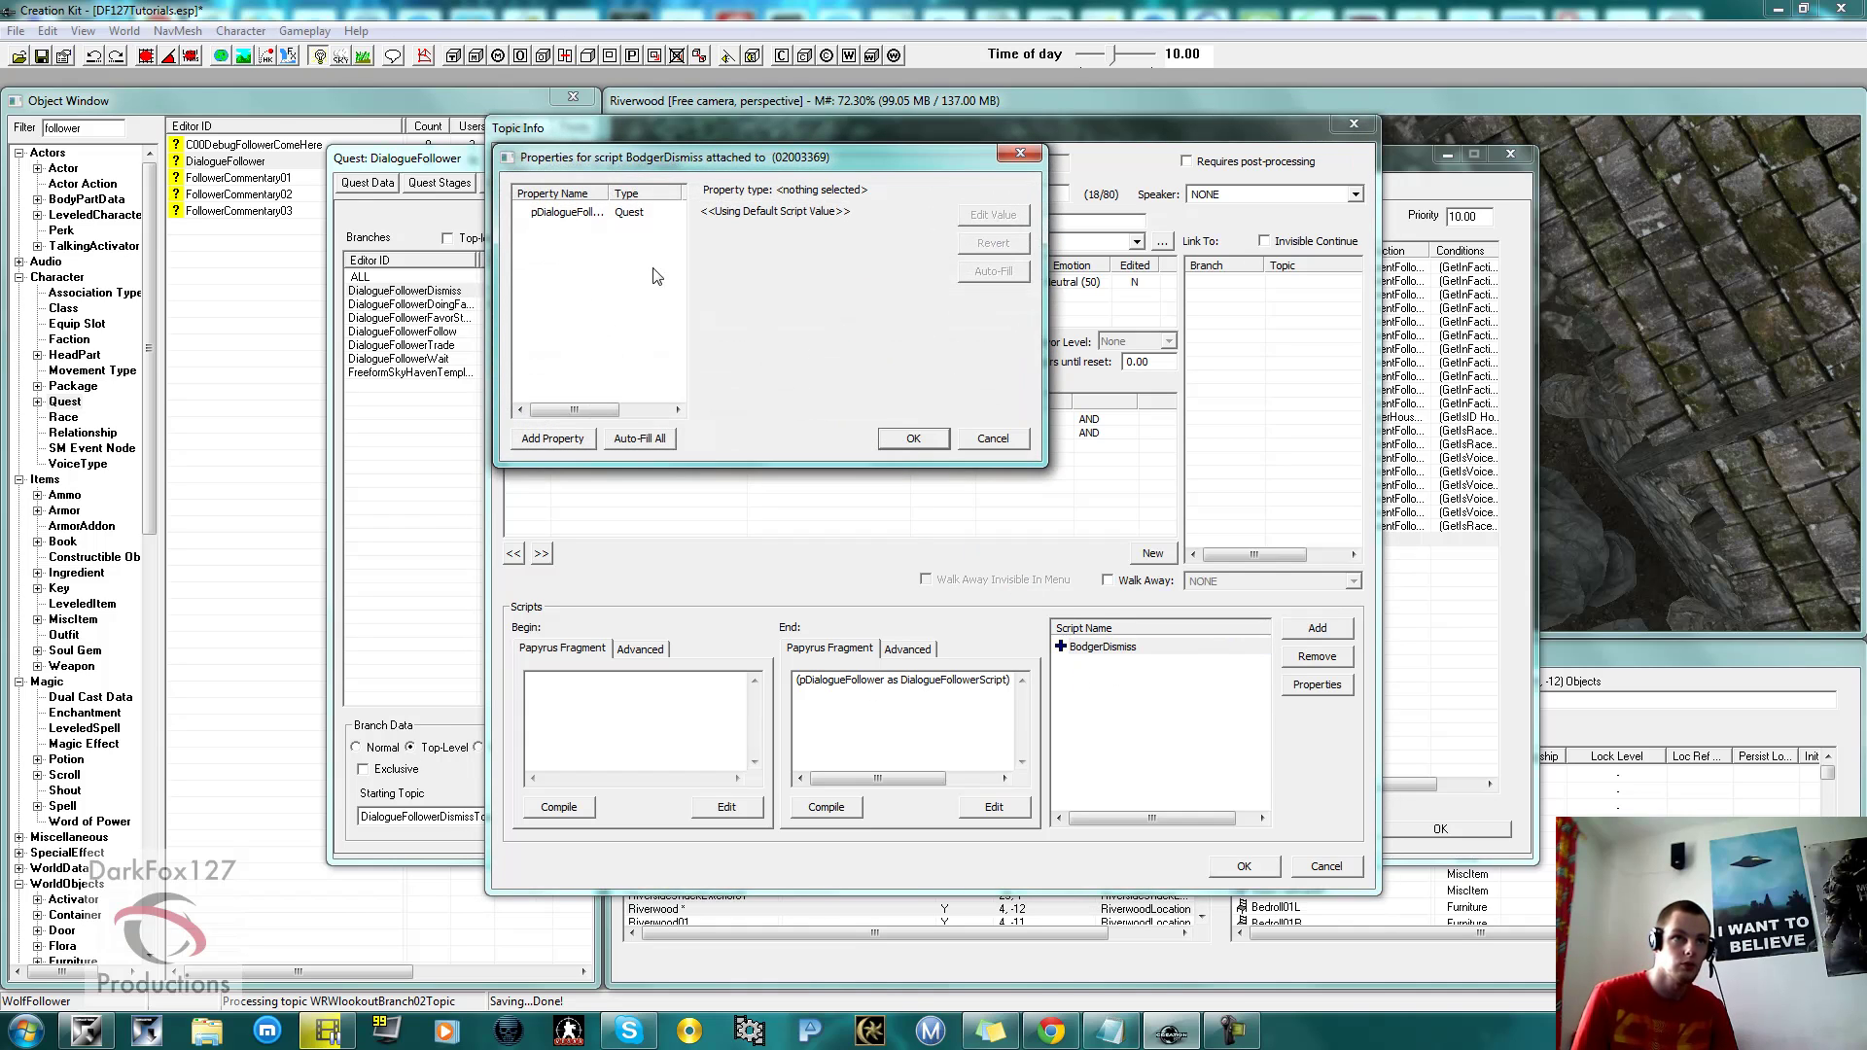
left_click(608, 212)
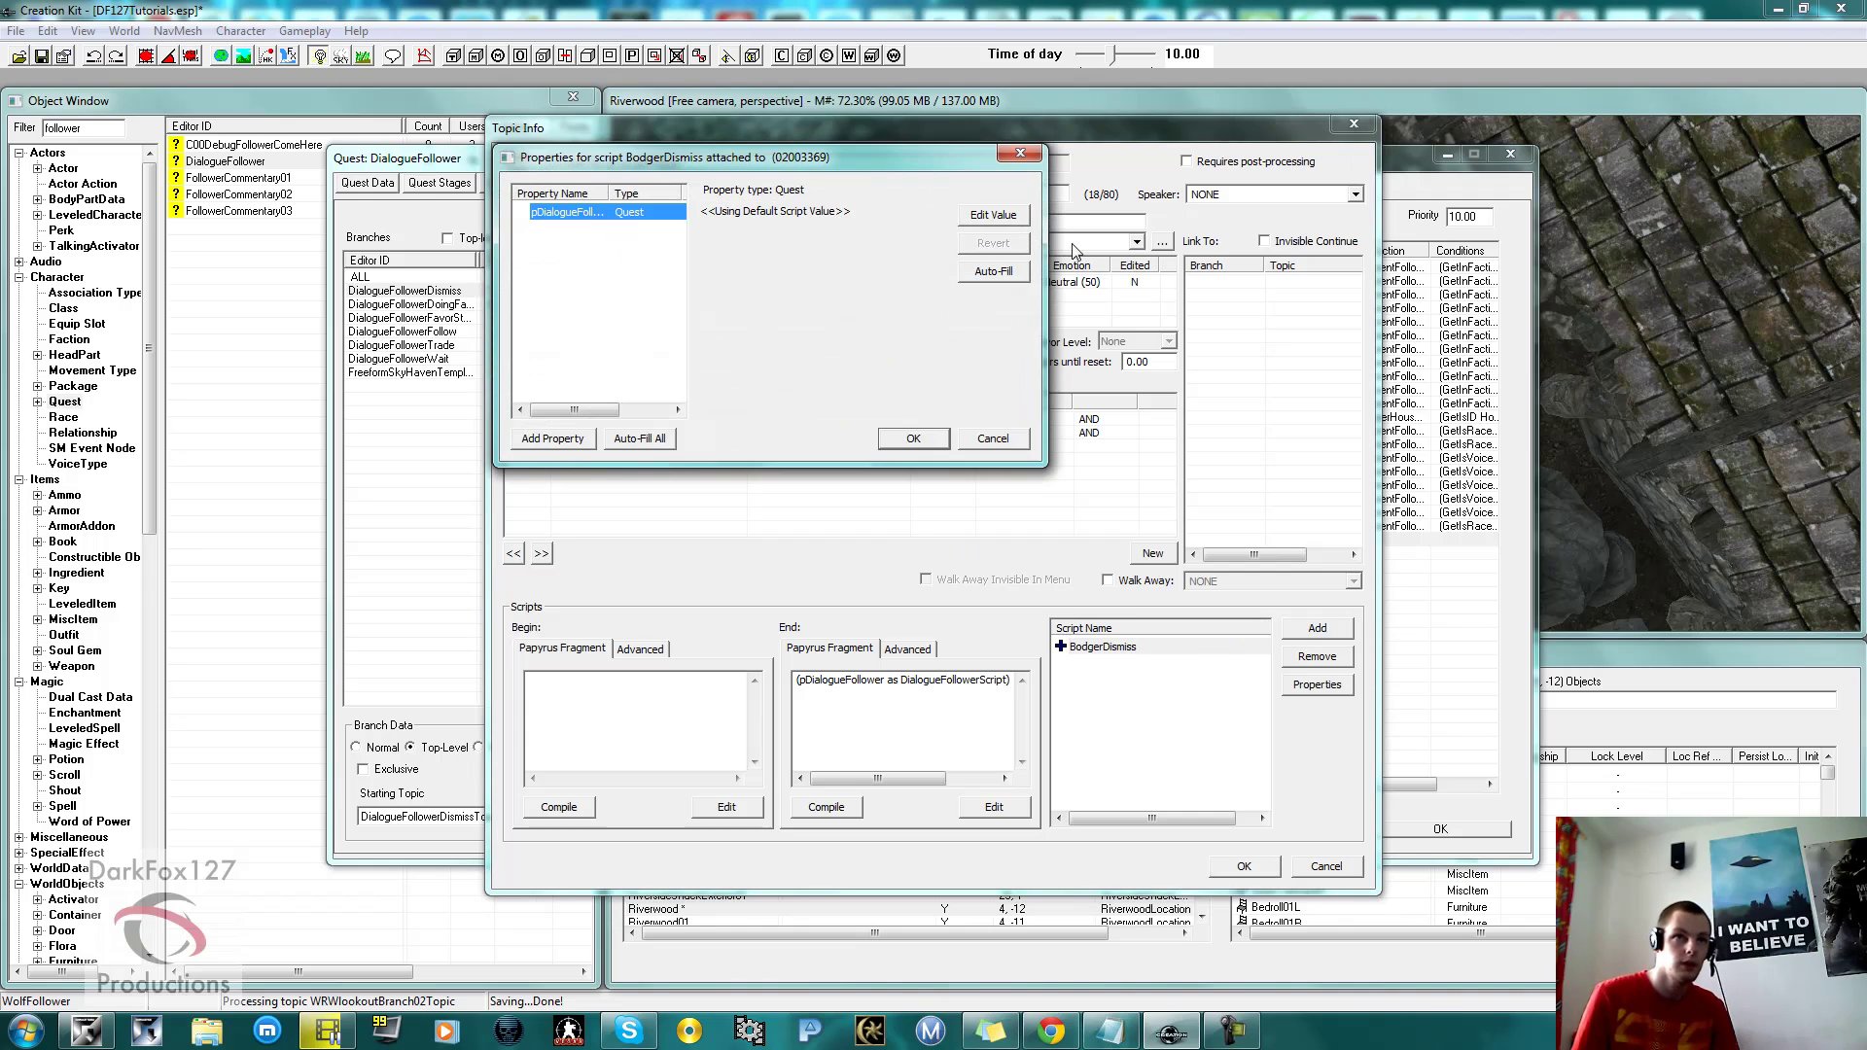
left_click(993, 215)
left_click(826, 215)
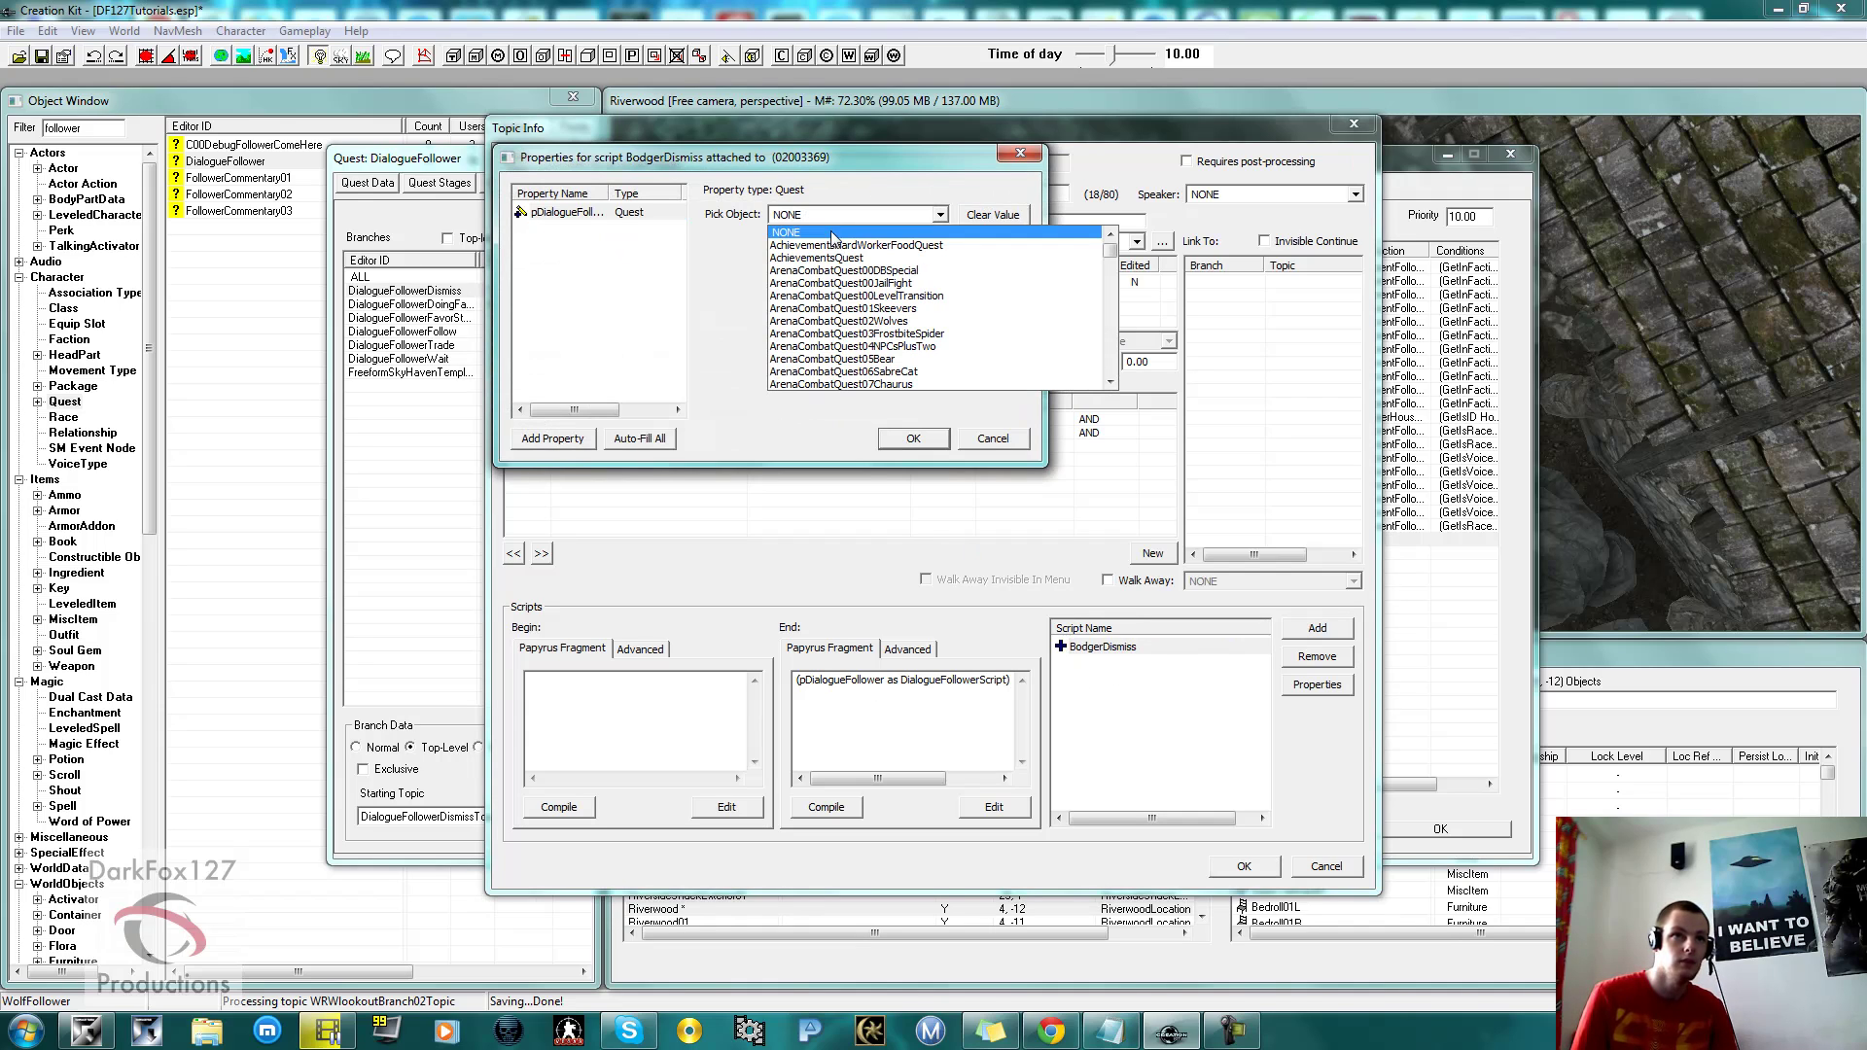
type("dia")
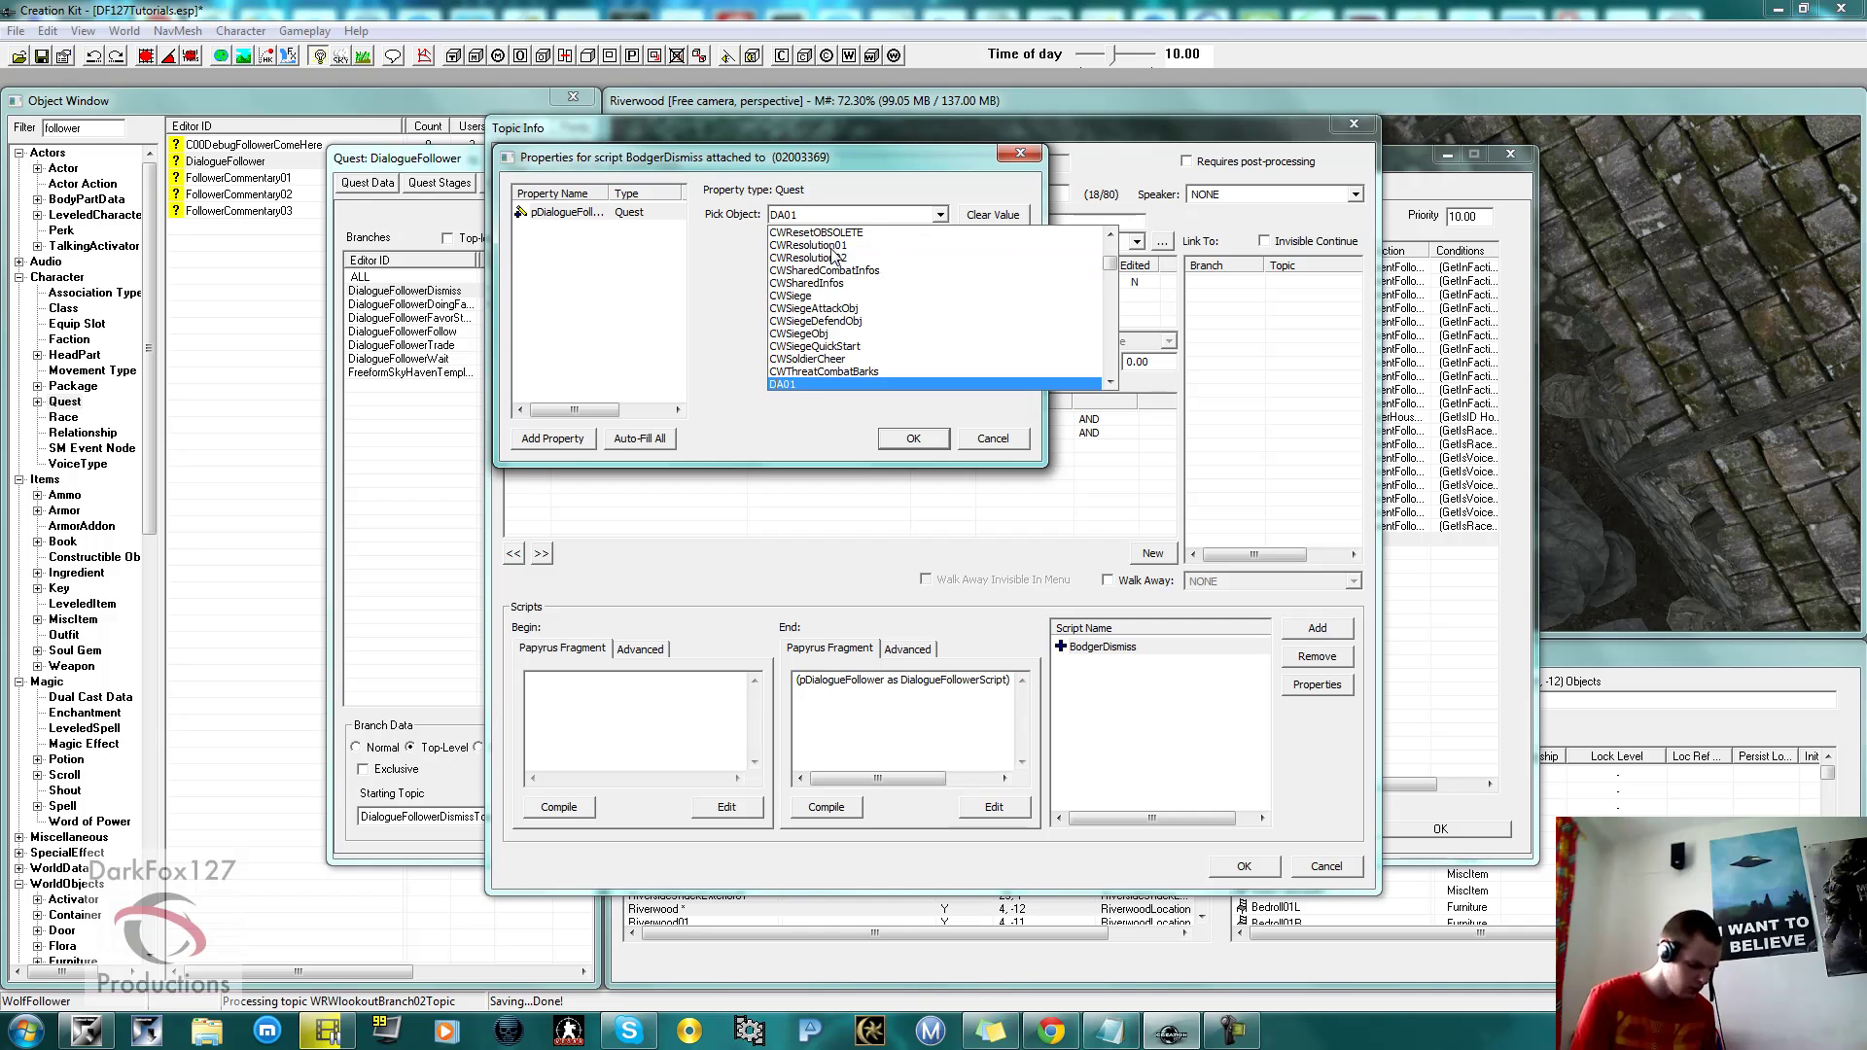
key("Down")
key("Down")
key("Down")
key("Down")
key("Down")
key("Down")
key("Down")
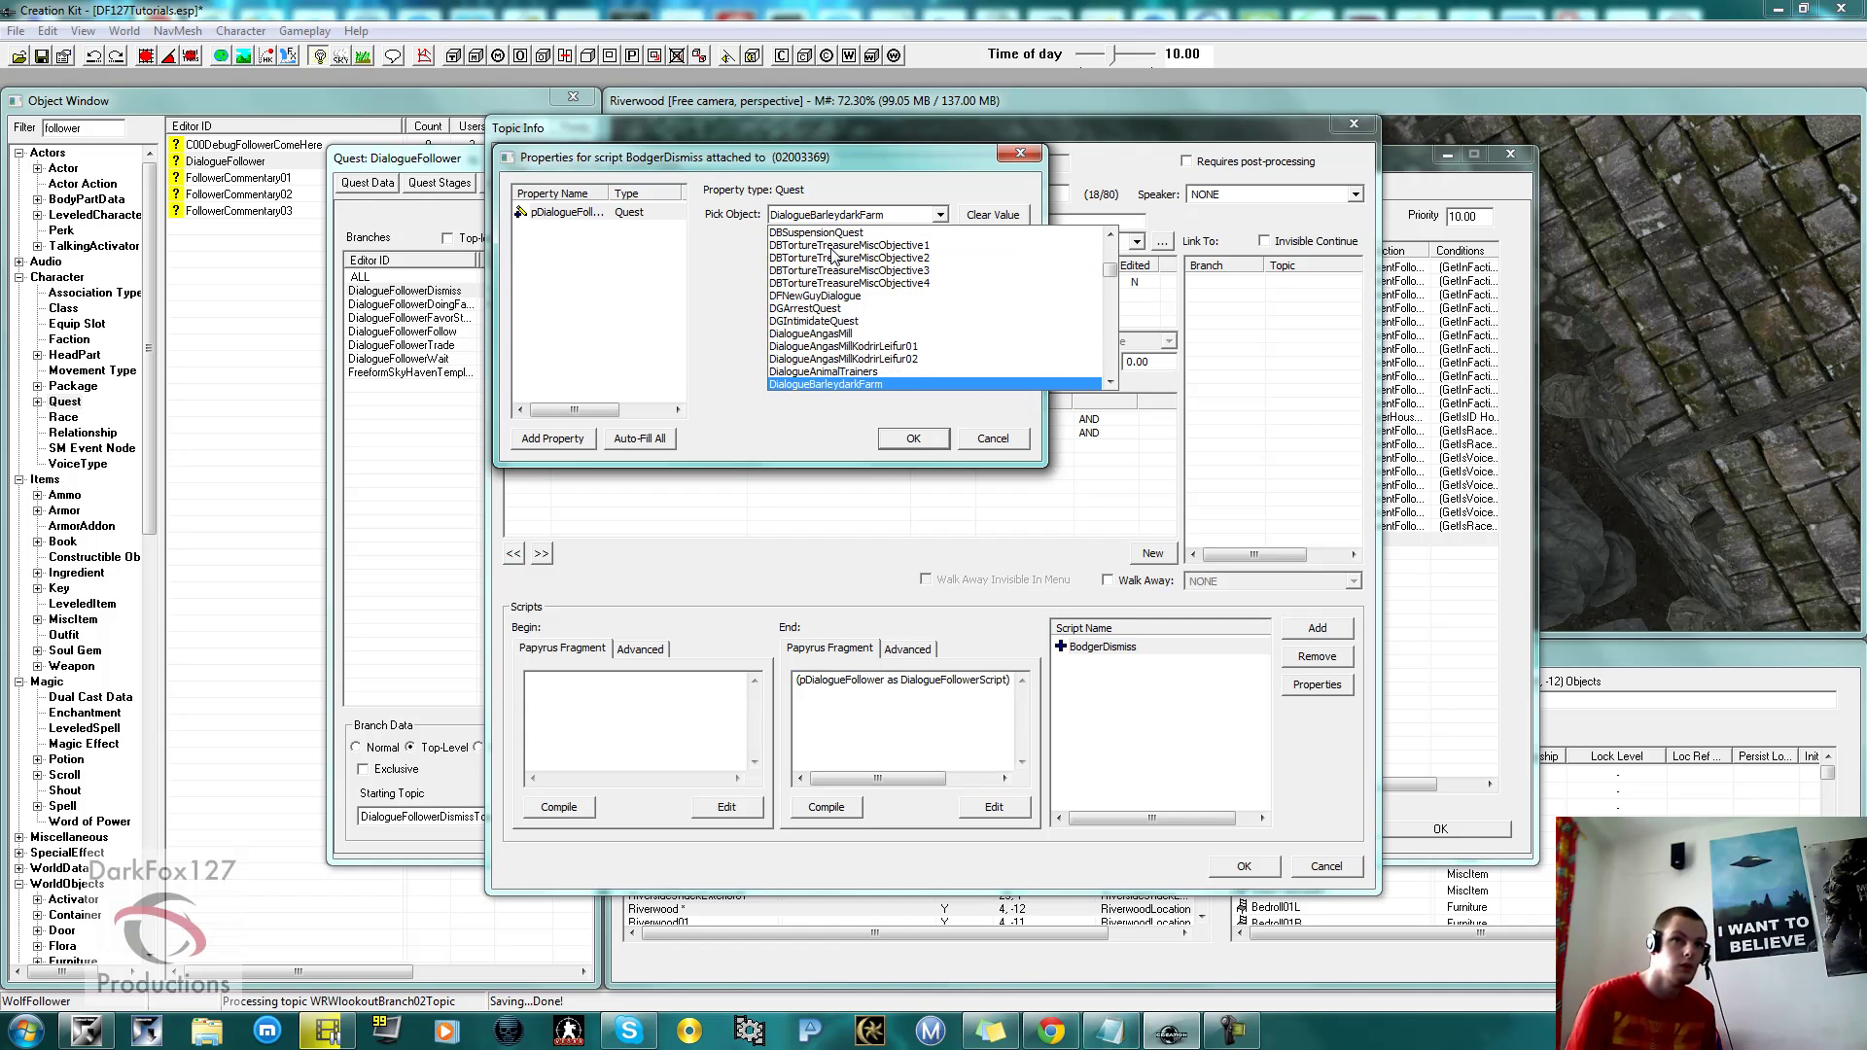
key("Down")
key("Down")
key("Down")
key("Down")
key("Down")
key("Down")
key("Down")
key("Down")
key("Down")
key("Down")
key("Down")
key("Down")
key("Down")
key("Down")
key("Down")
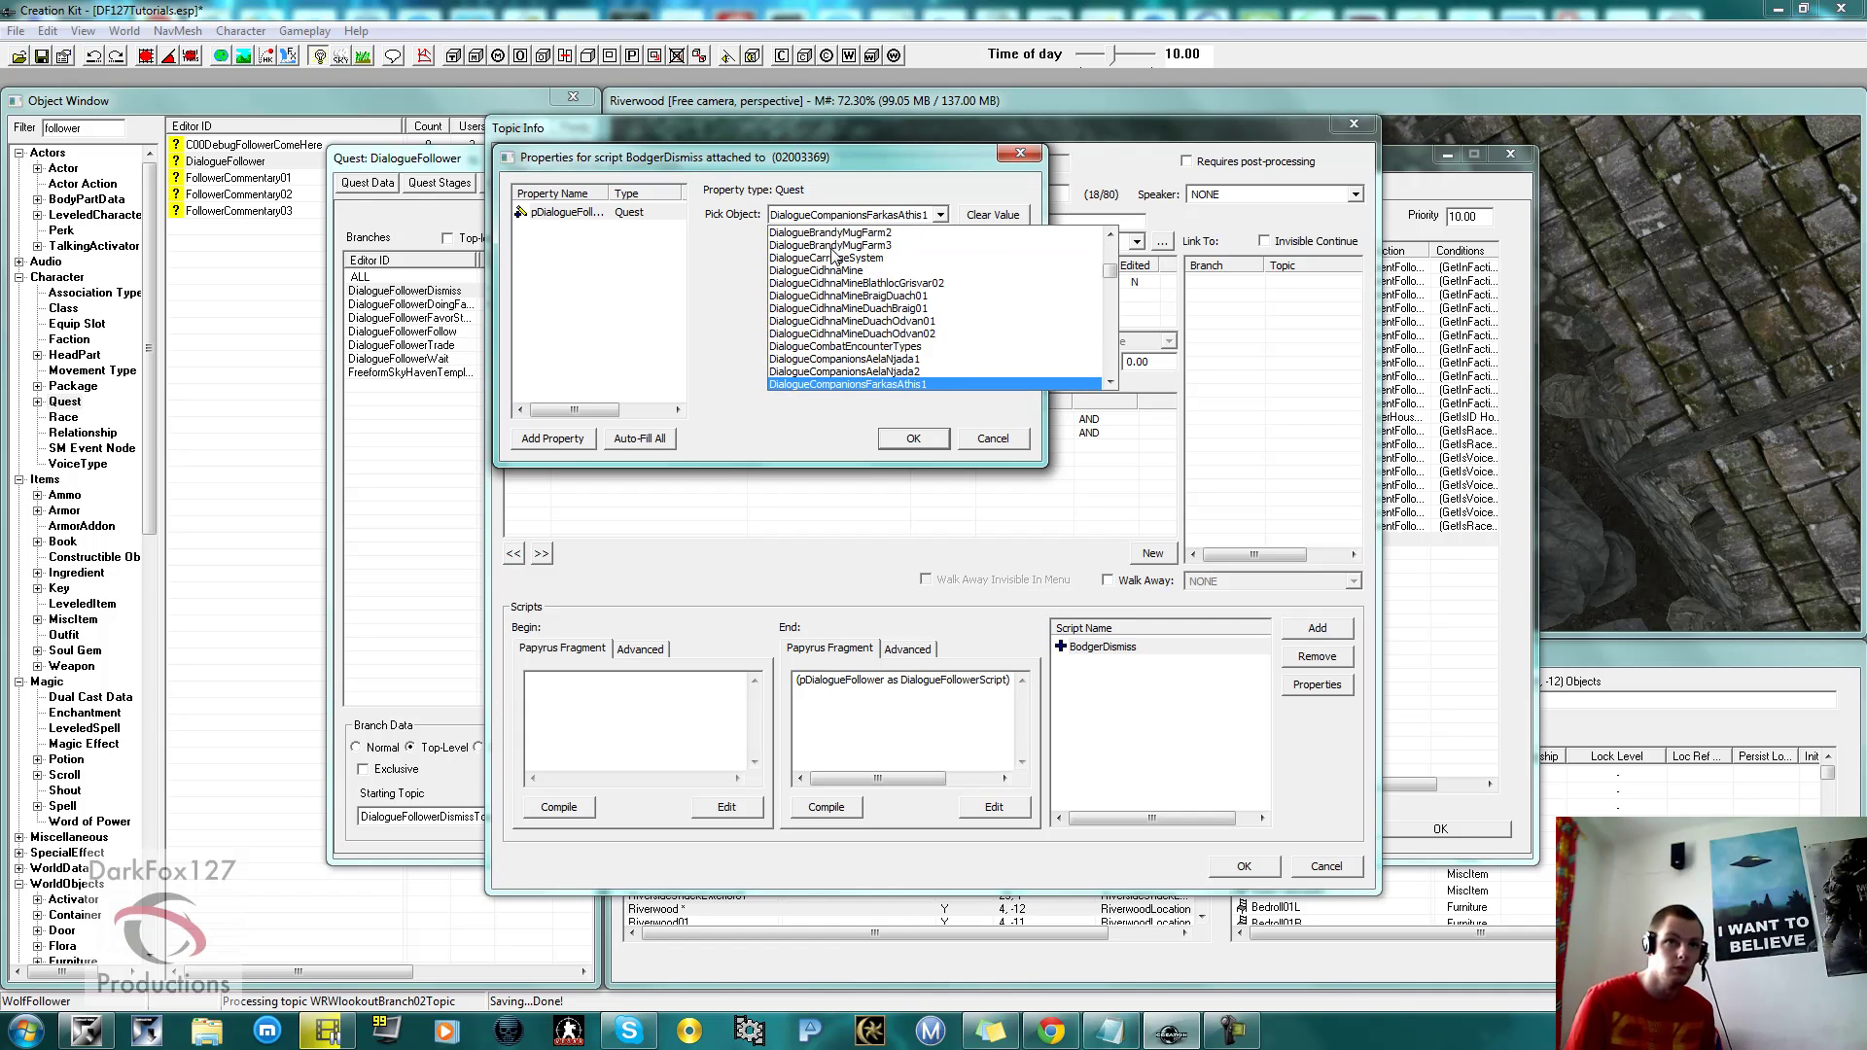
type("dia")
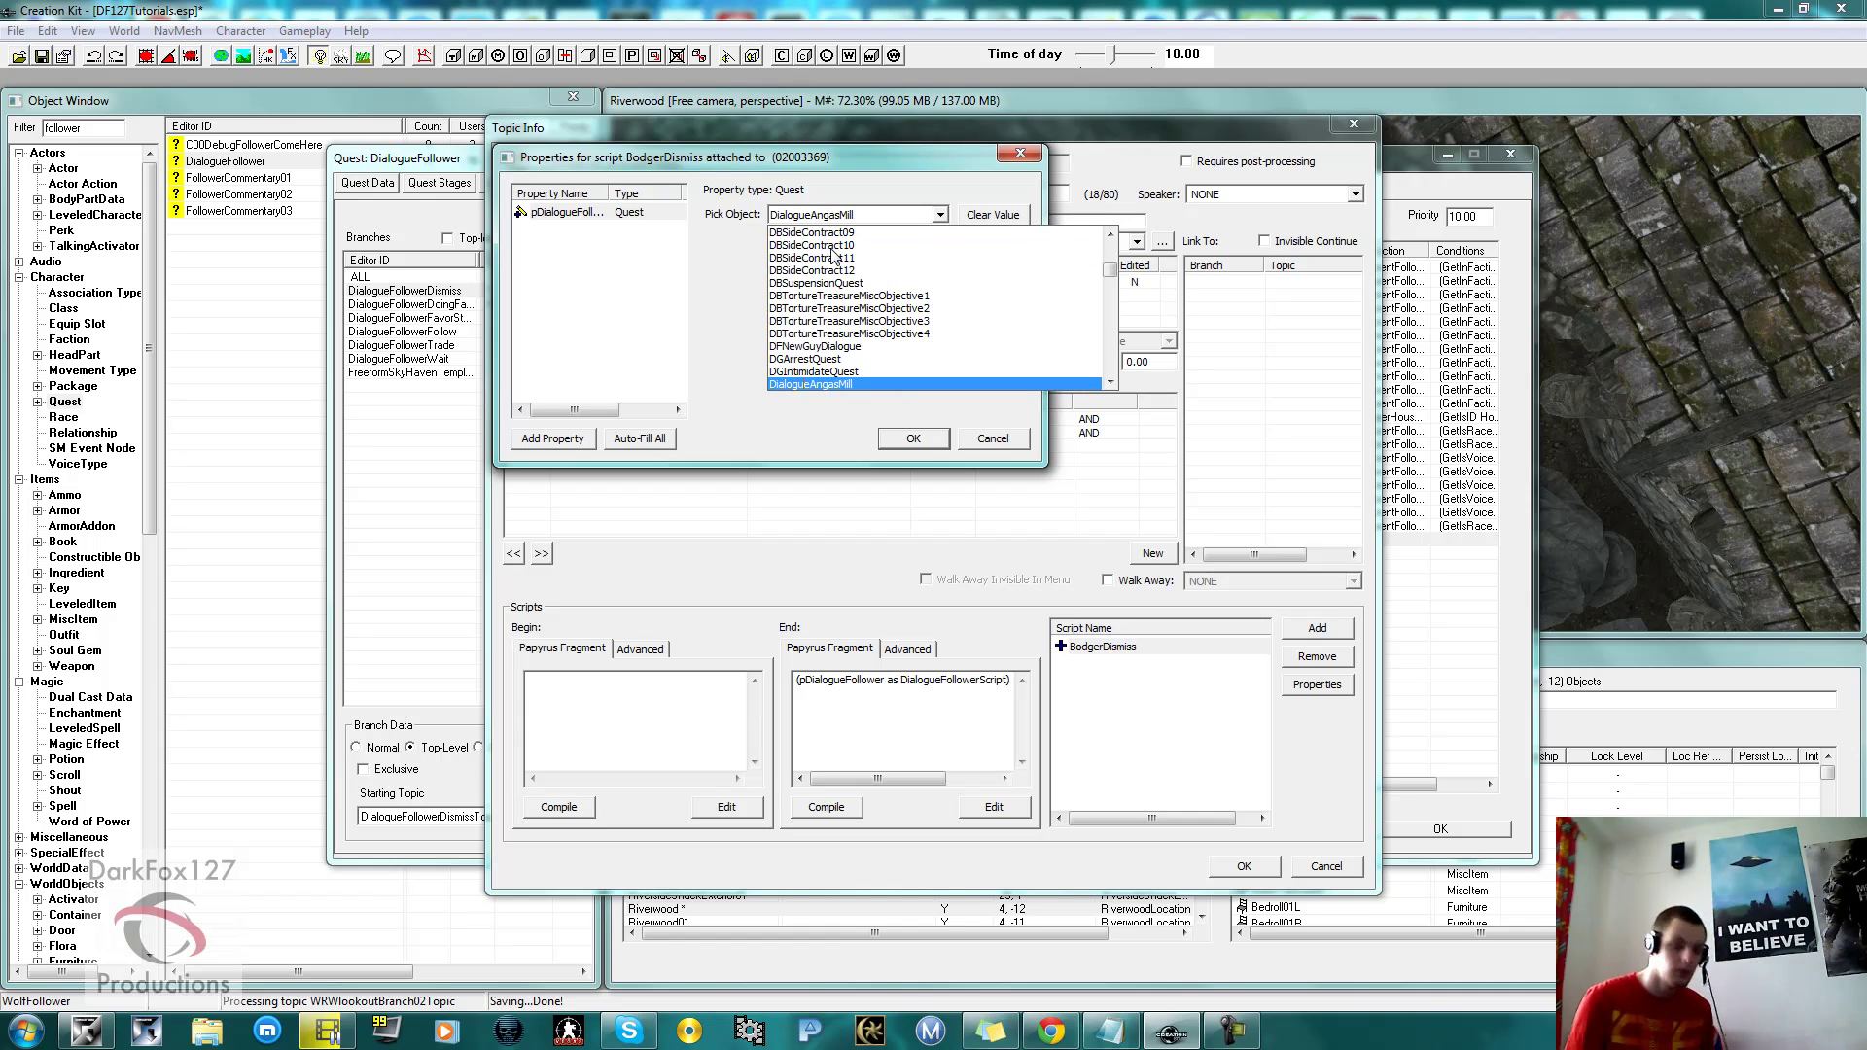
Assign the DialogueFollower quest to the pDialogueFollower property of the BodgerDismiss script and save the dismiss topic info.
type("fol")
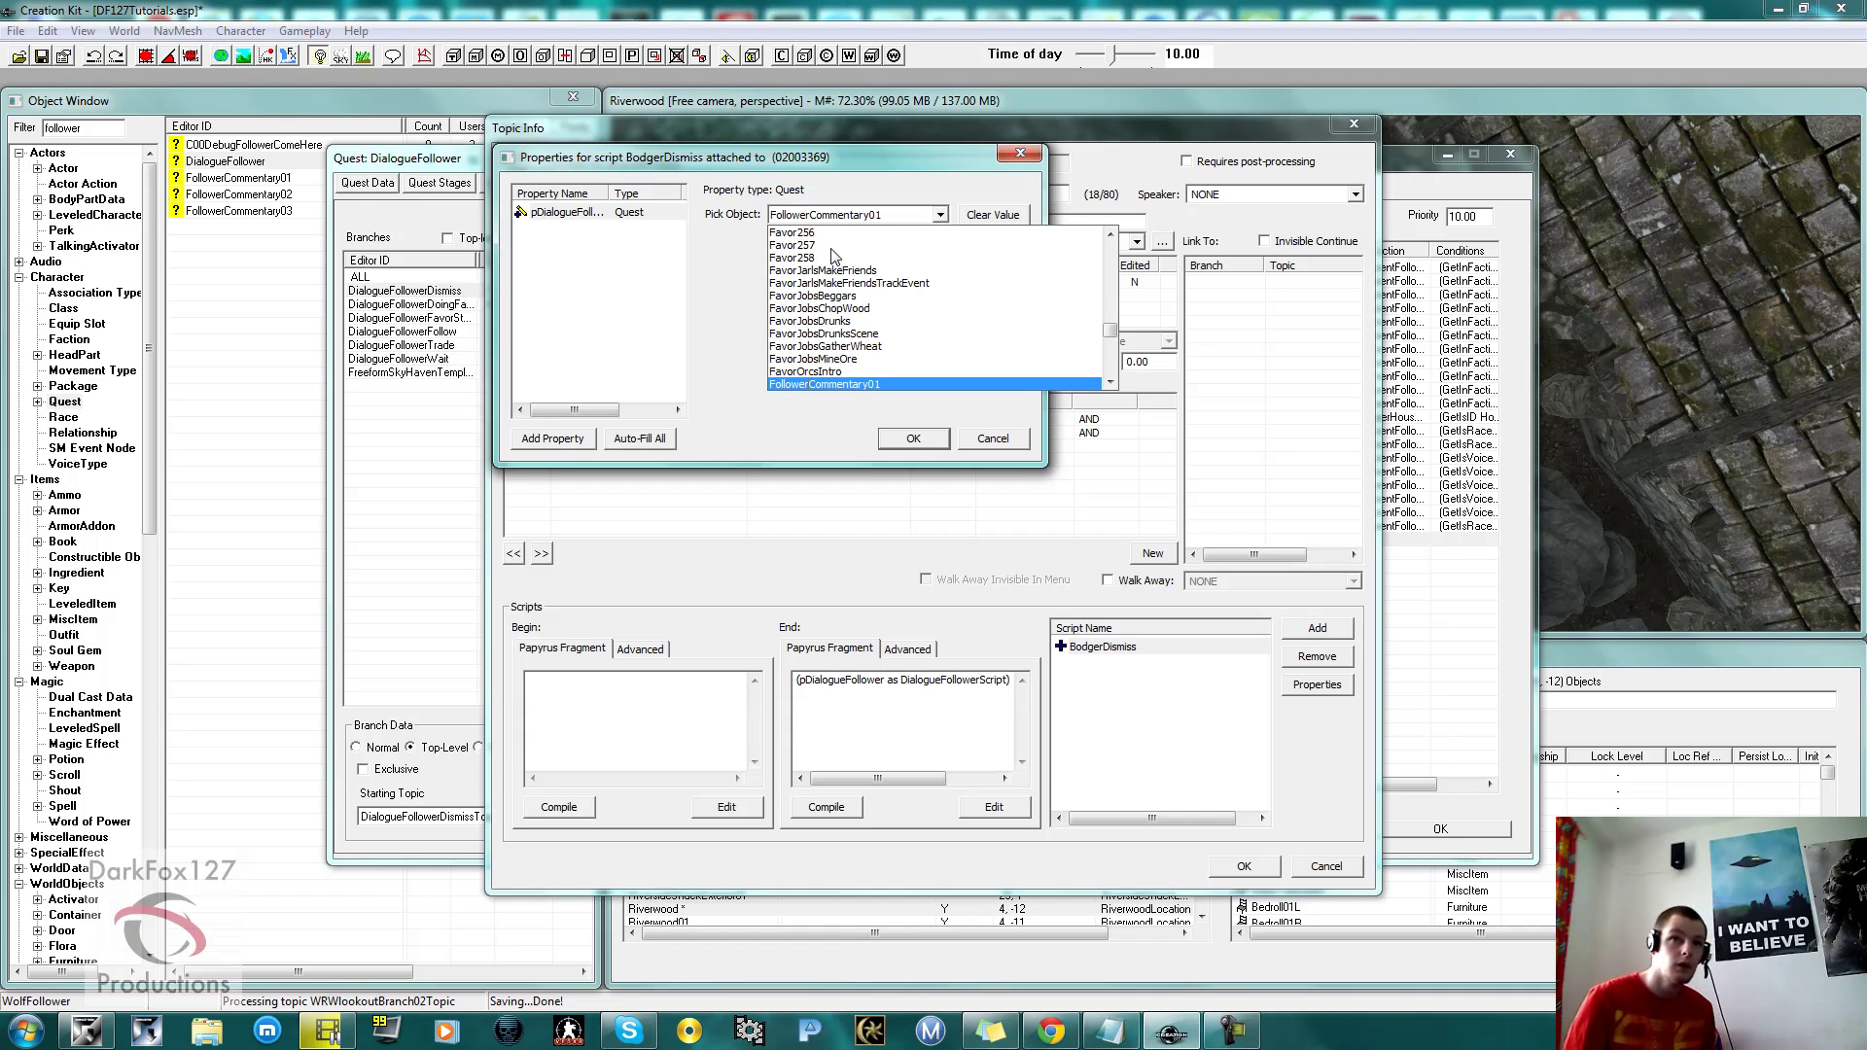
key("Down")
key("Down")
key("Down")
type("dia")
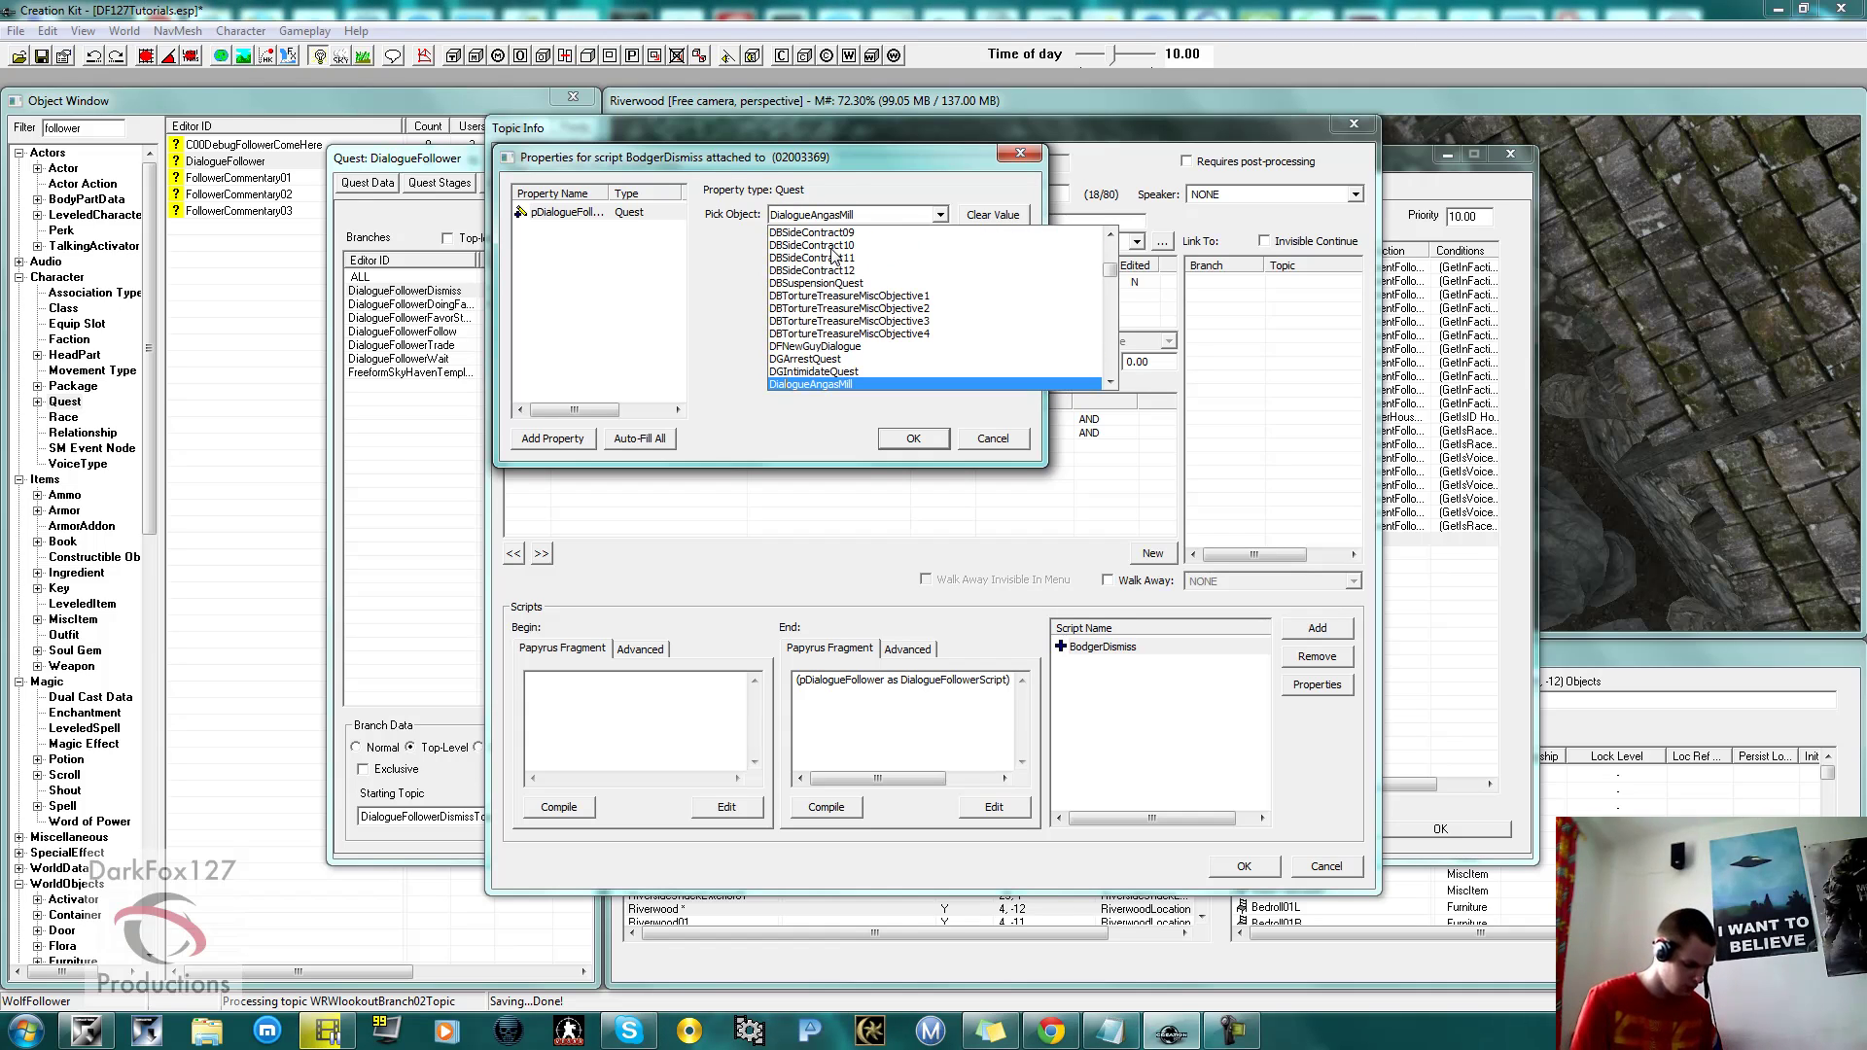
type("fol")
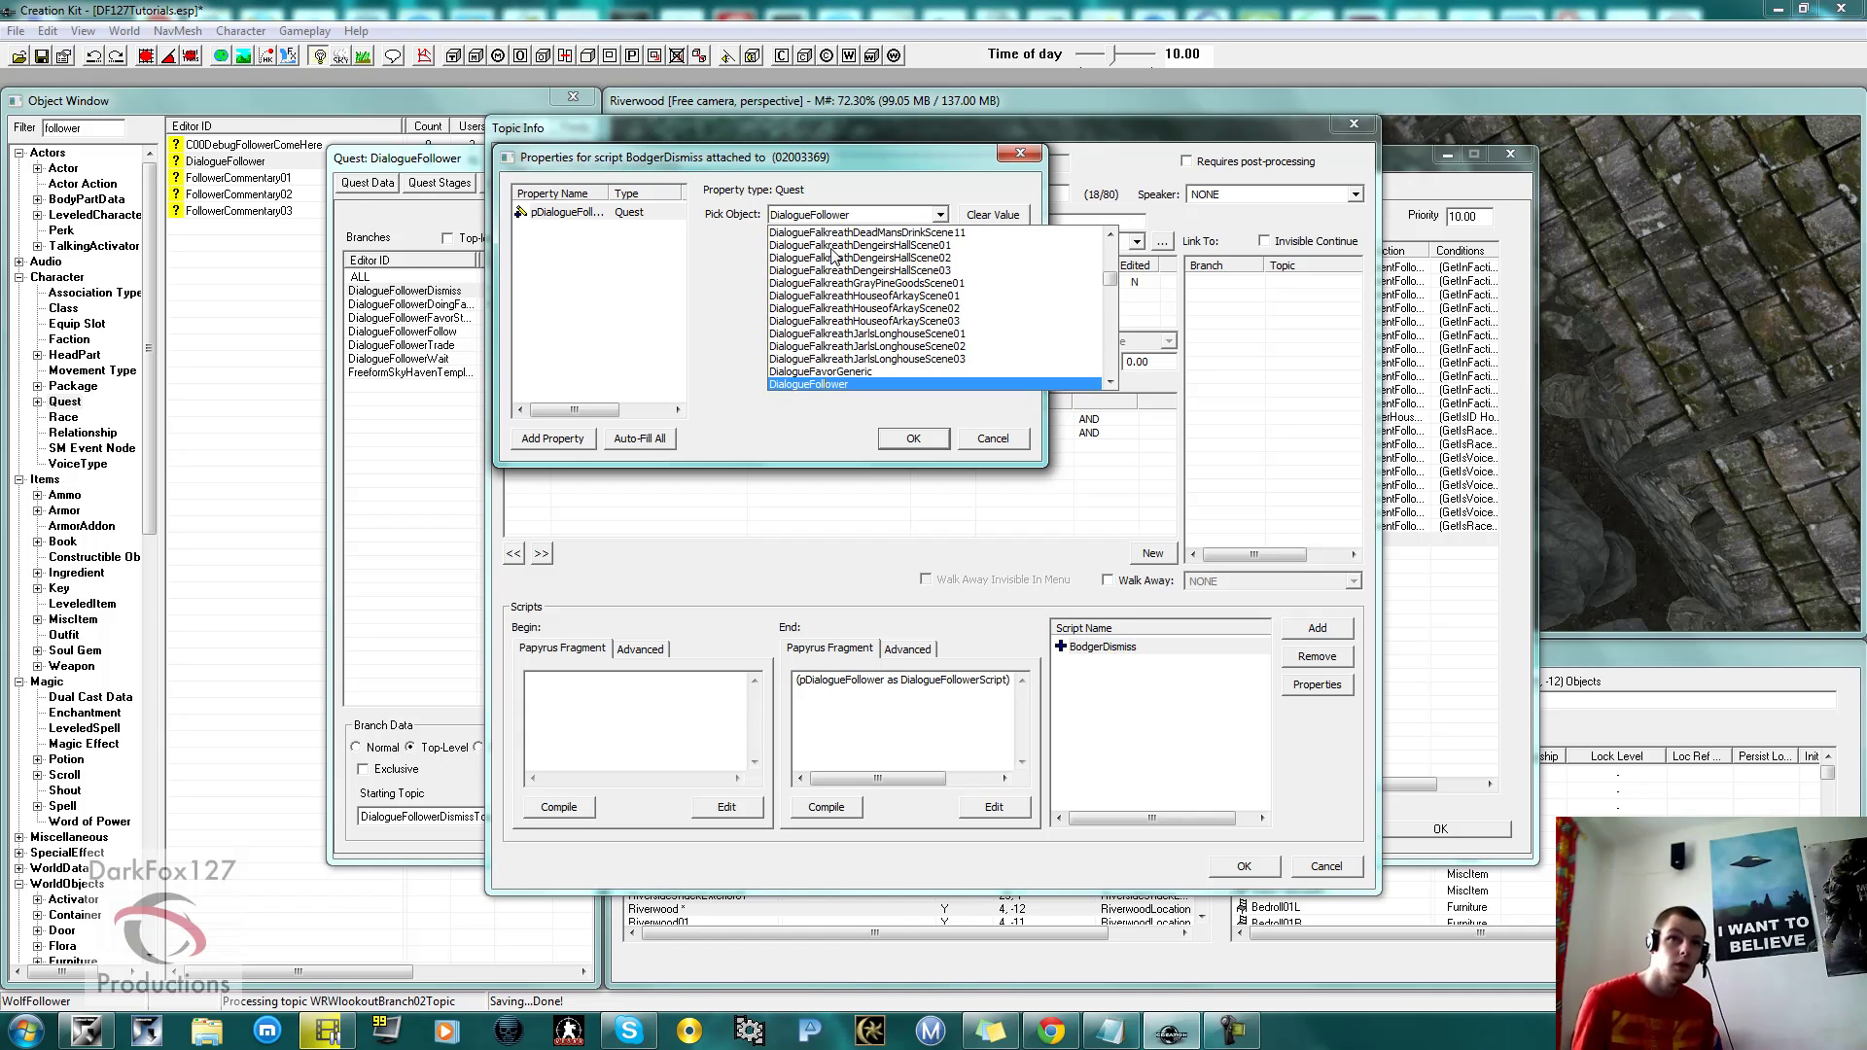
key("Return")
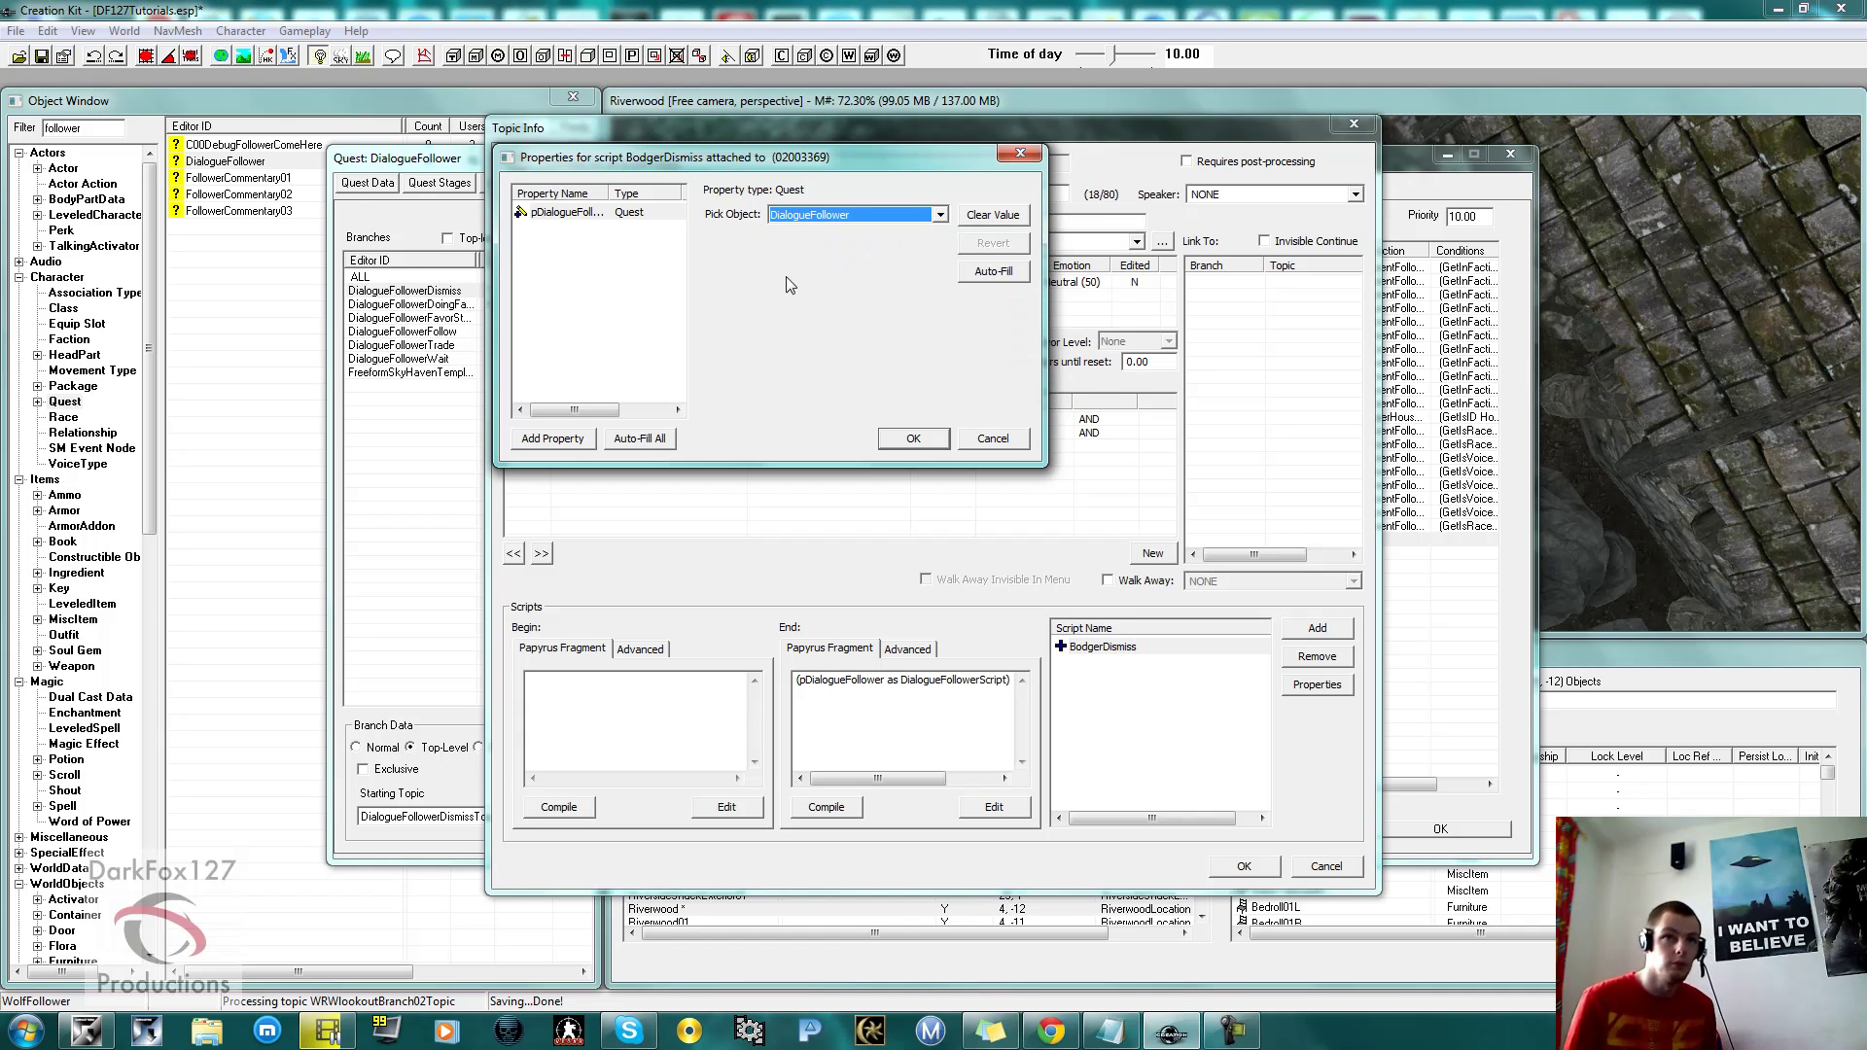
left_click(897, 444)
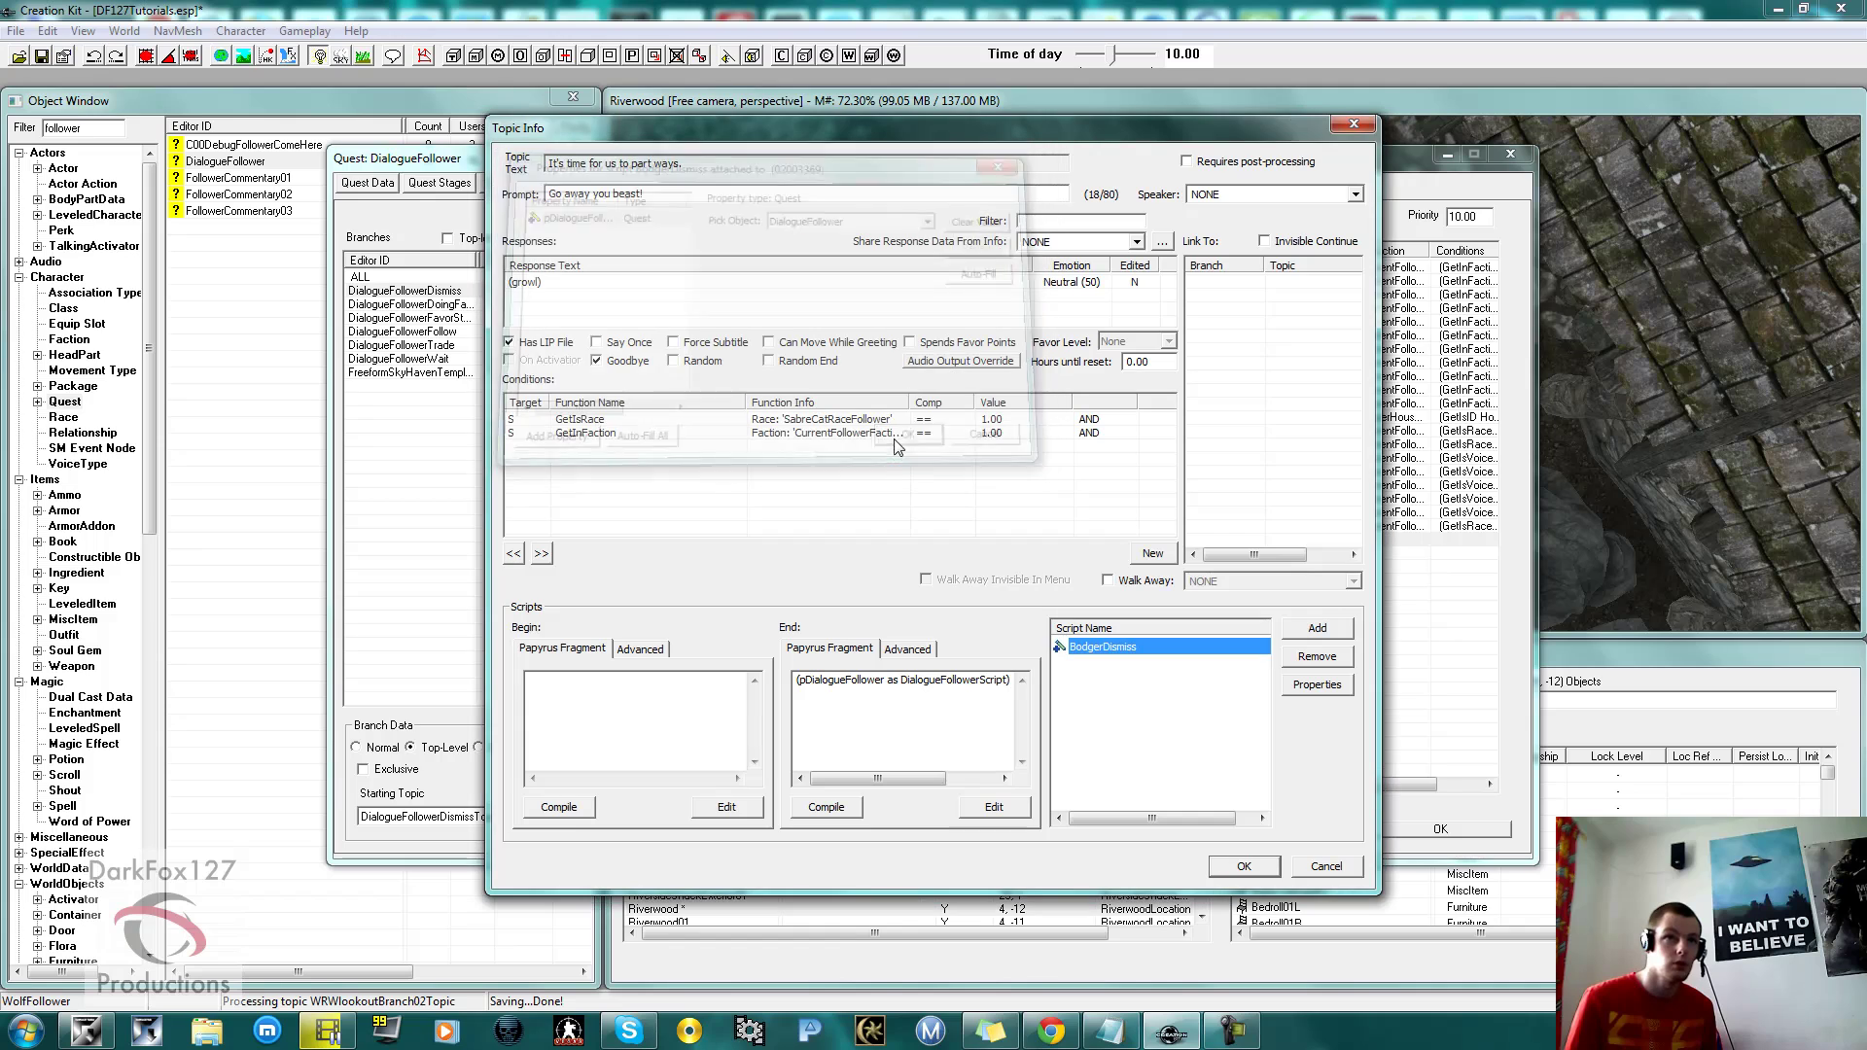
left_click(1144, 726)
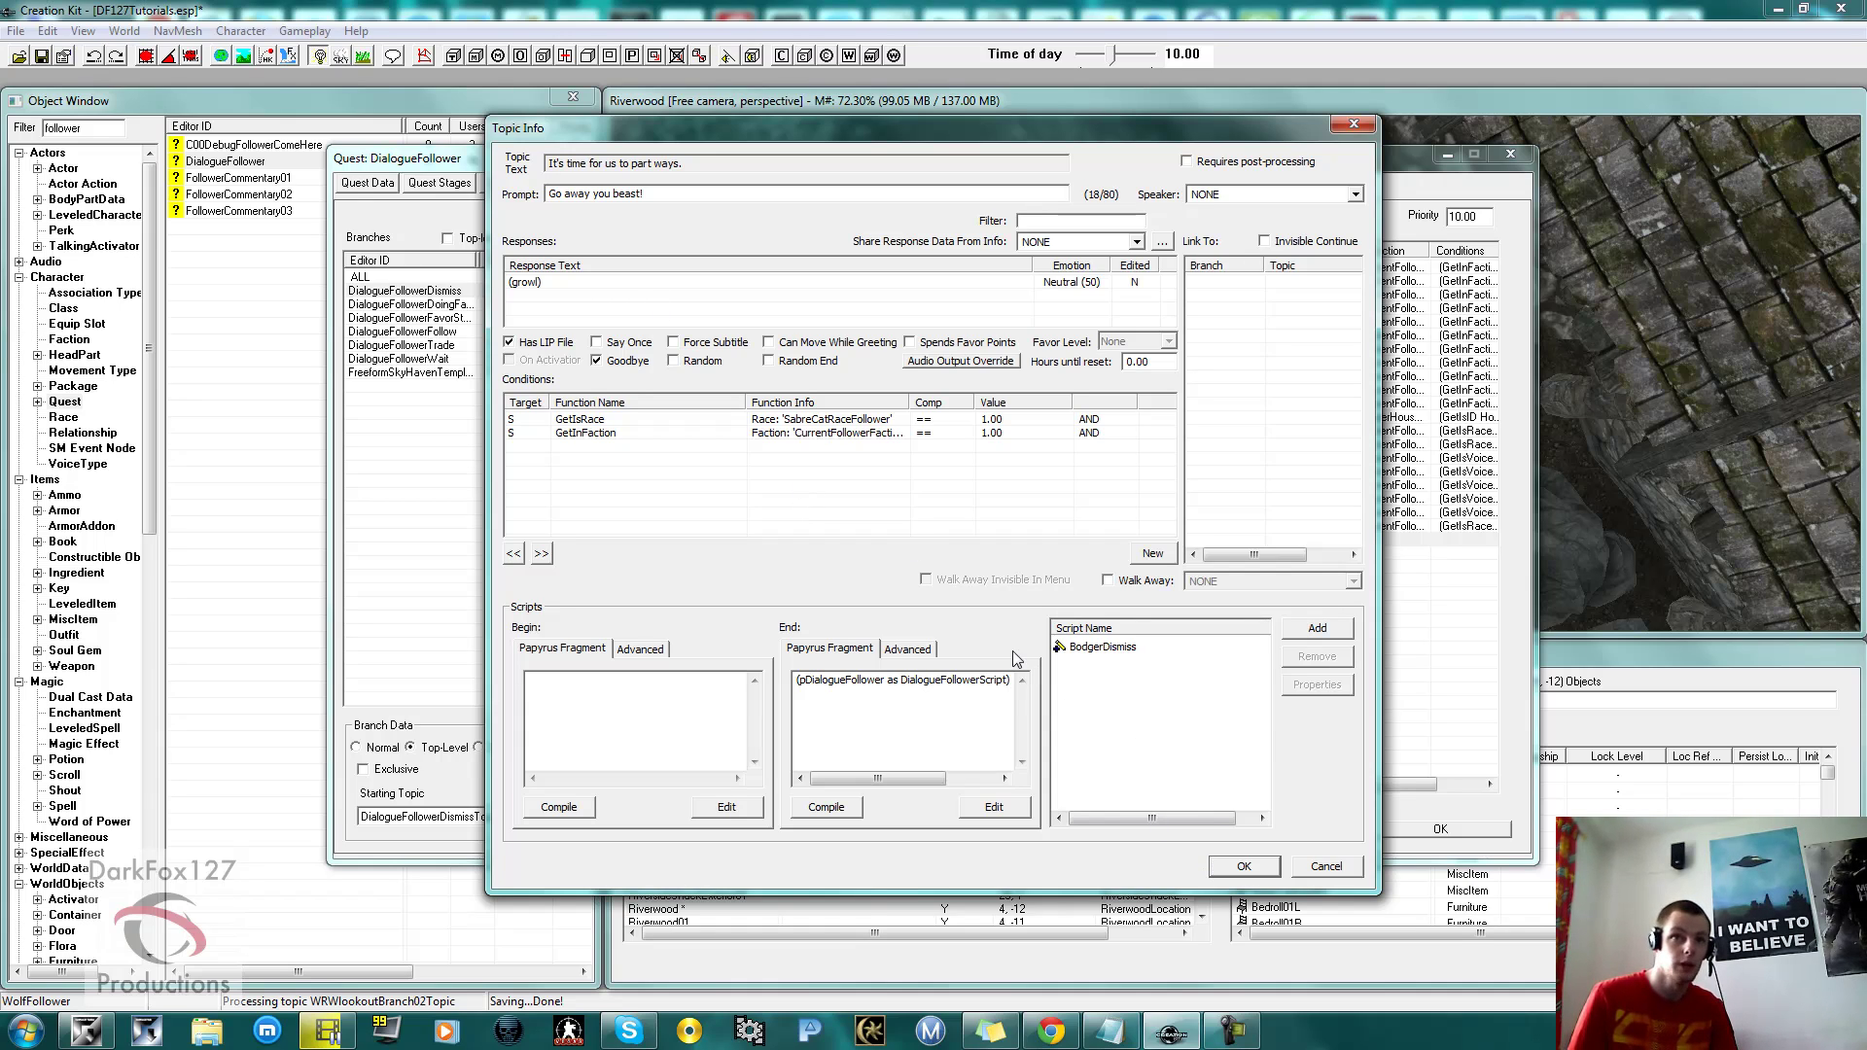
left_click(1245, 868)
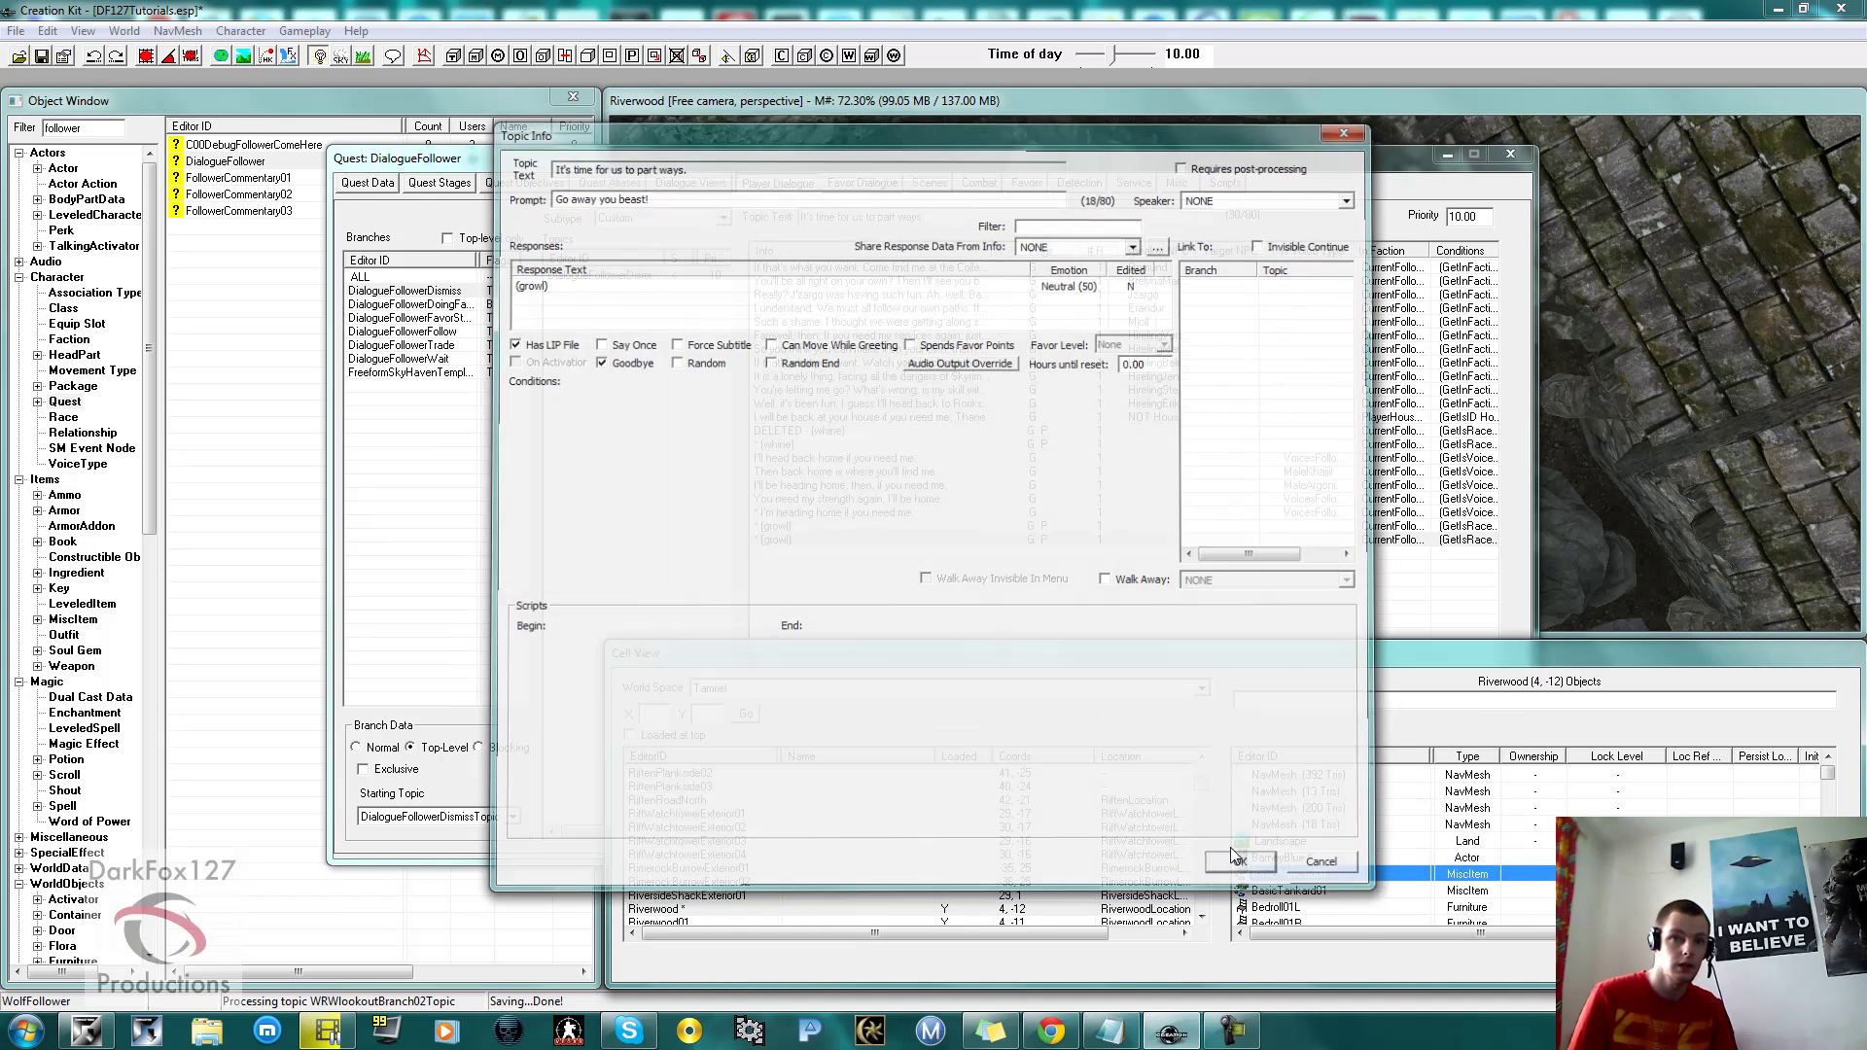
left_click(1084, 500)
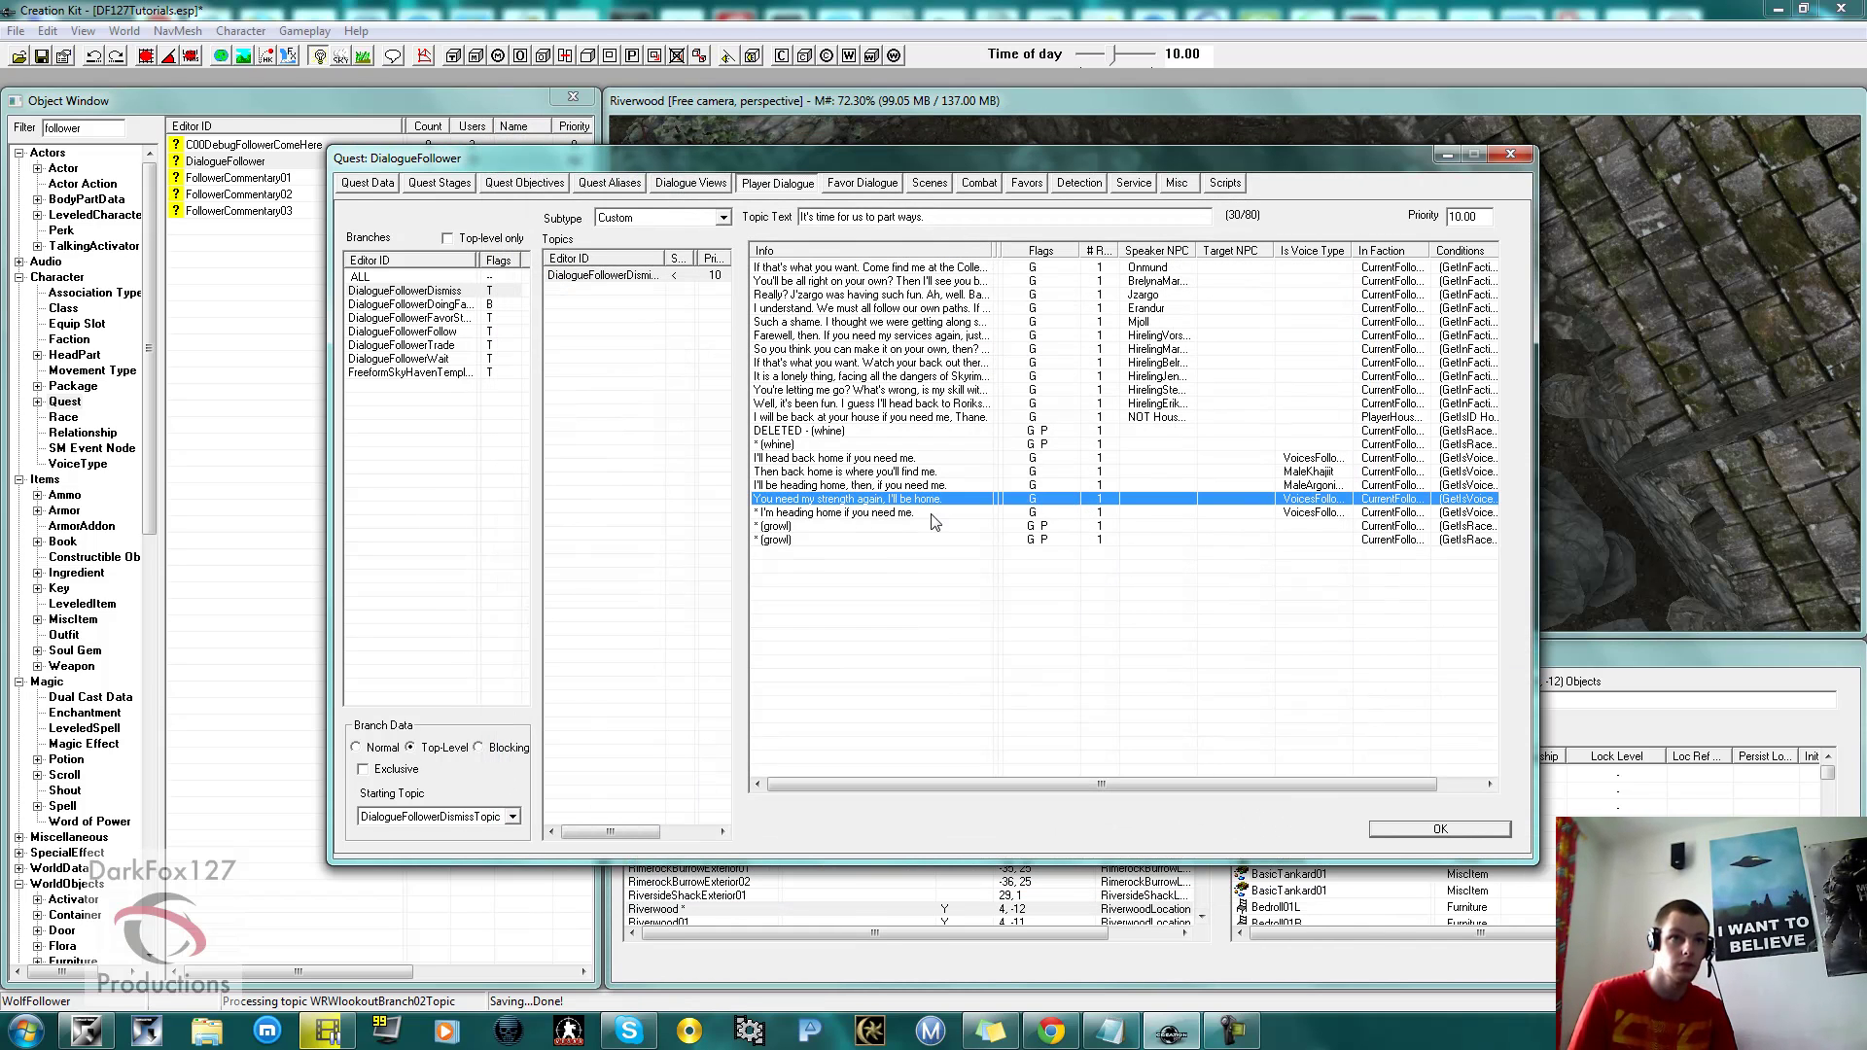
left_click(805, 566)
left_click(808, 540)
left_click(840, 599)
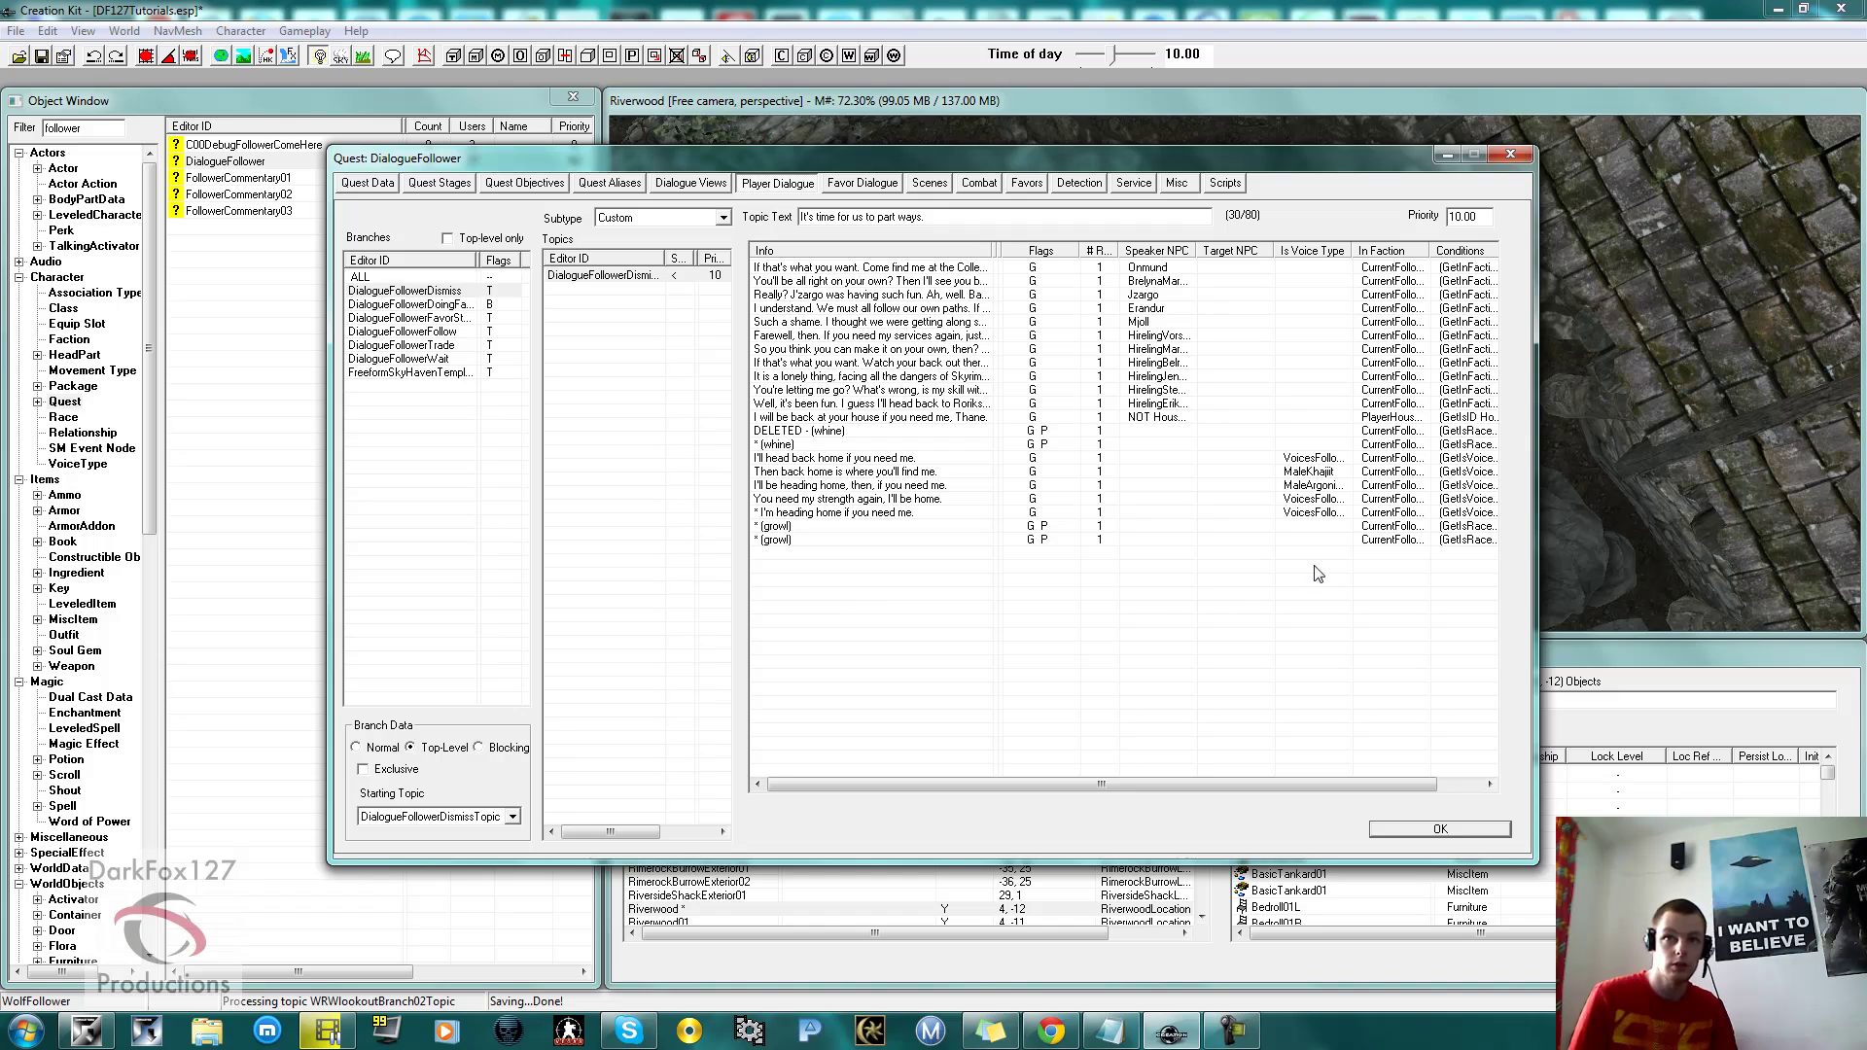
left_click(1004, 528)
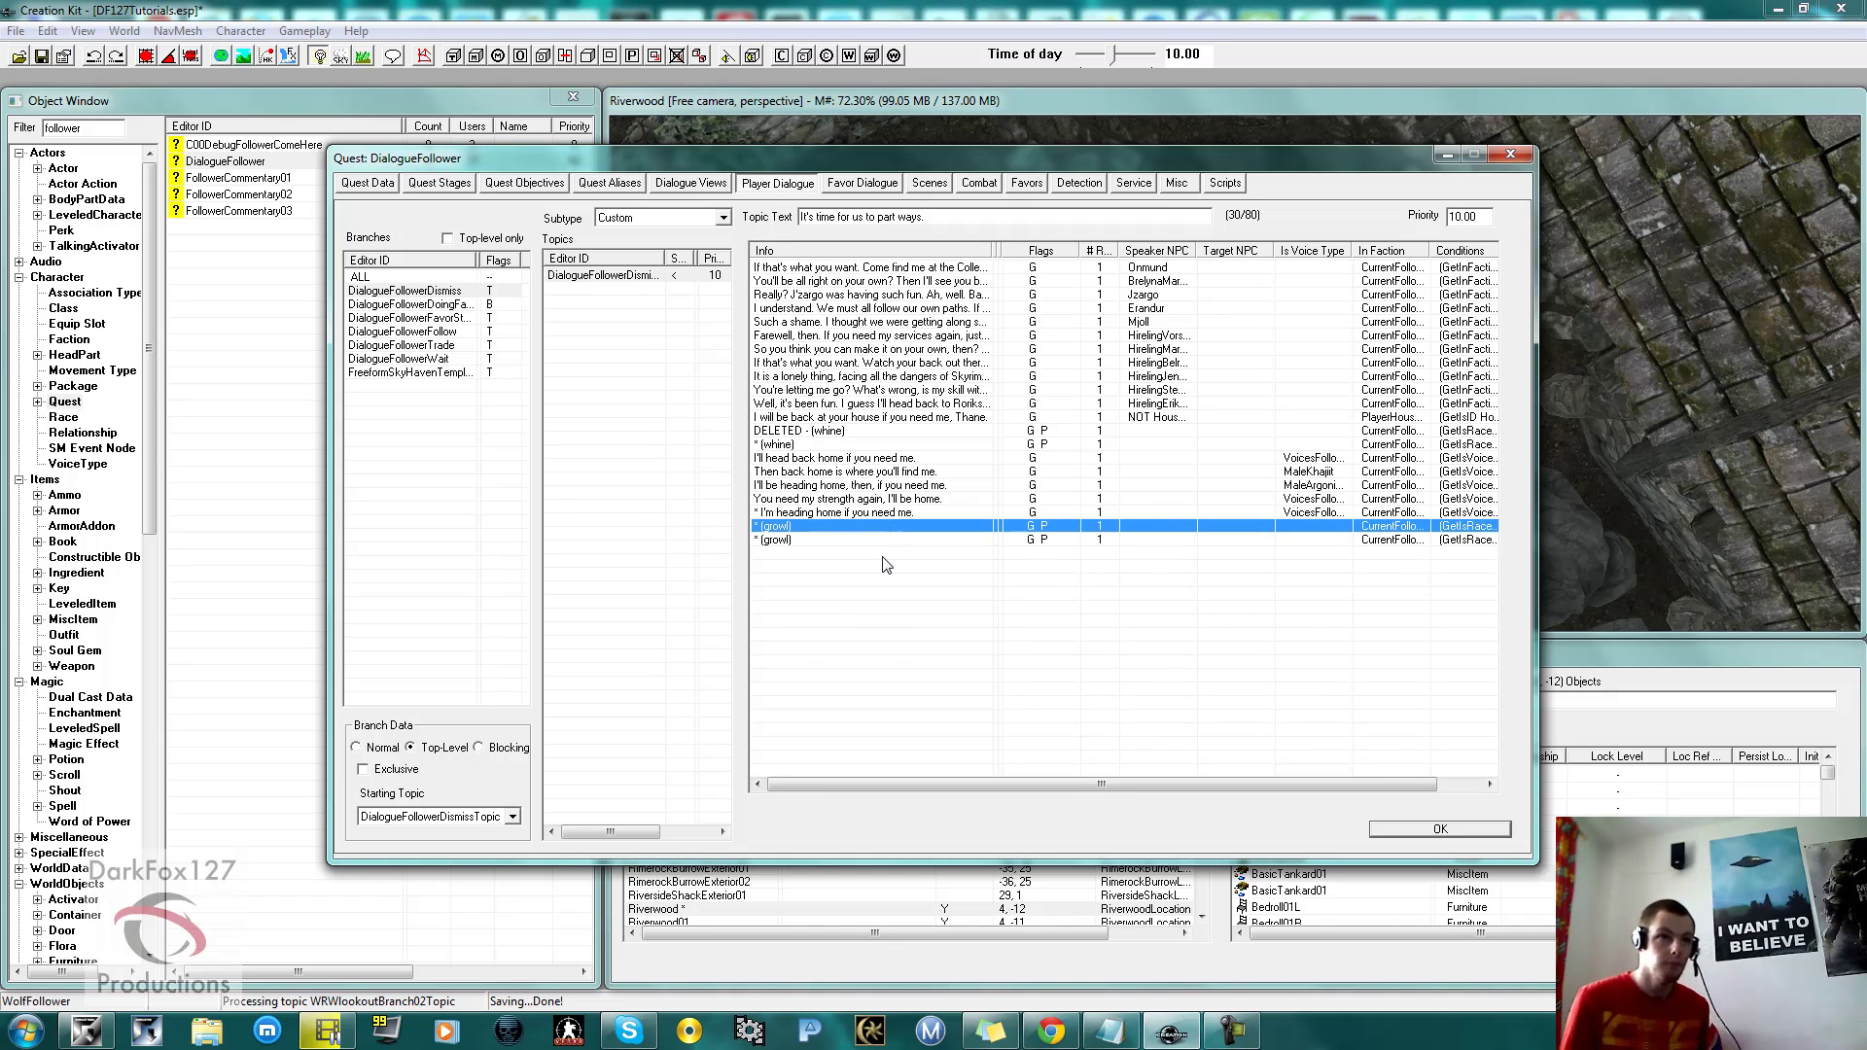
left_click(816, 551)
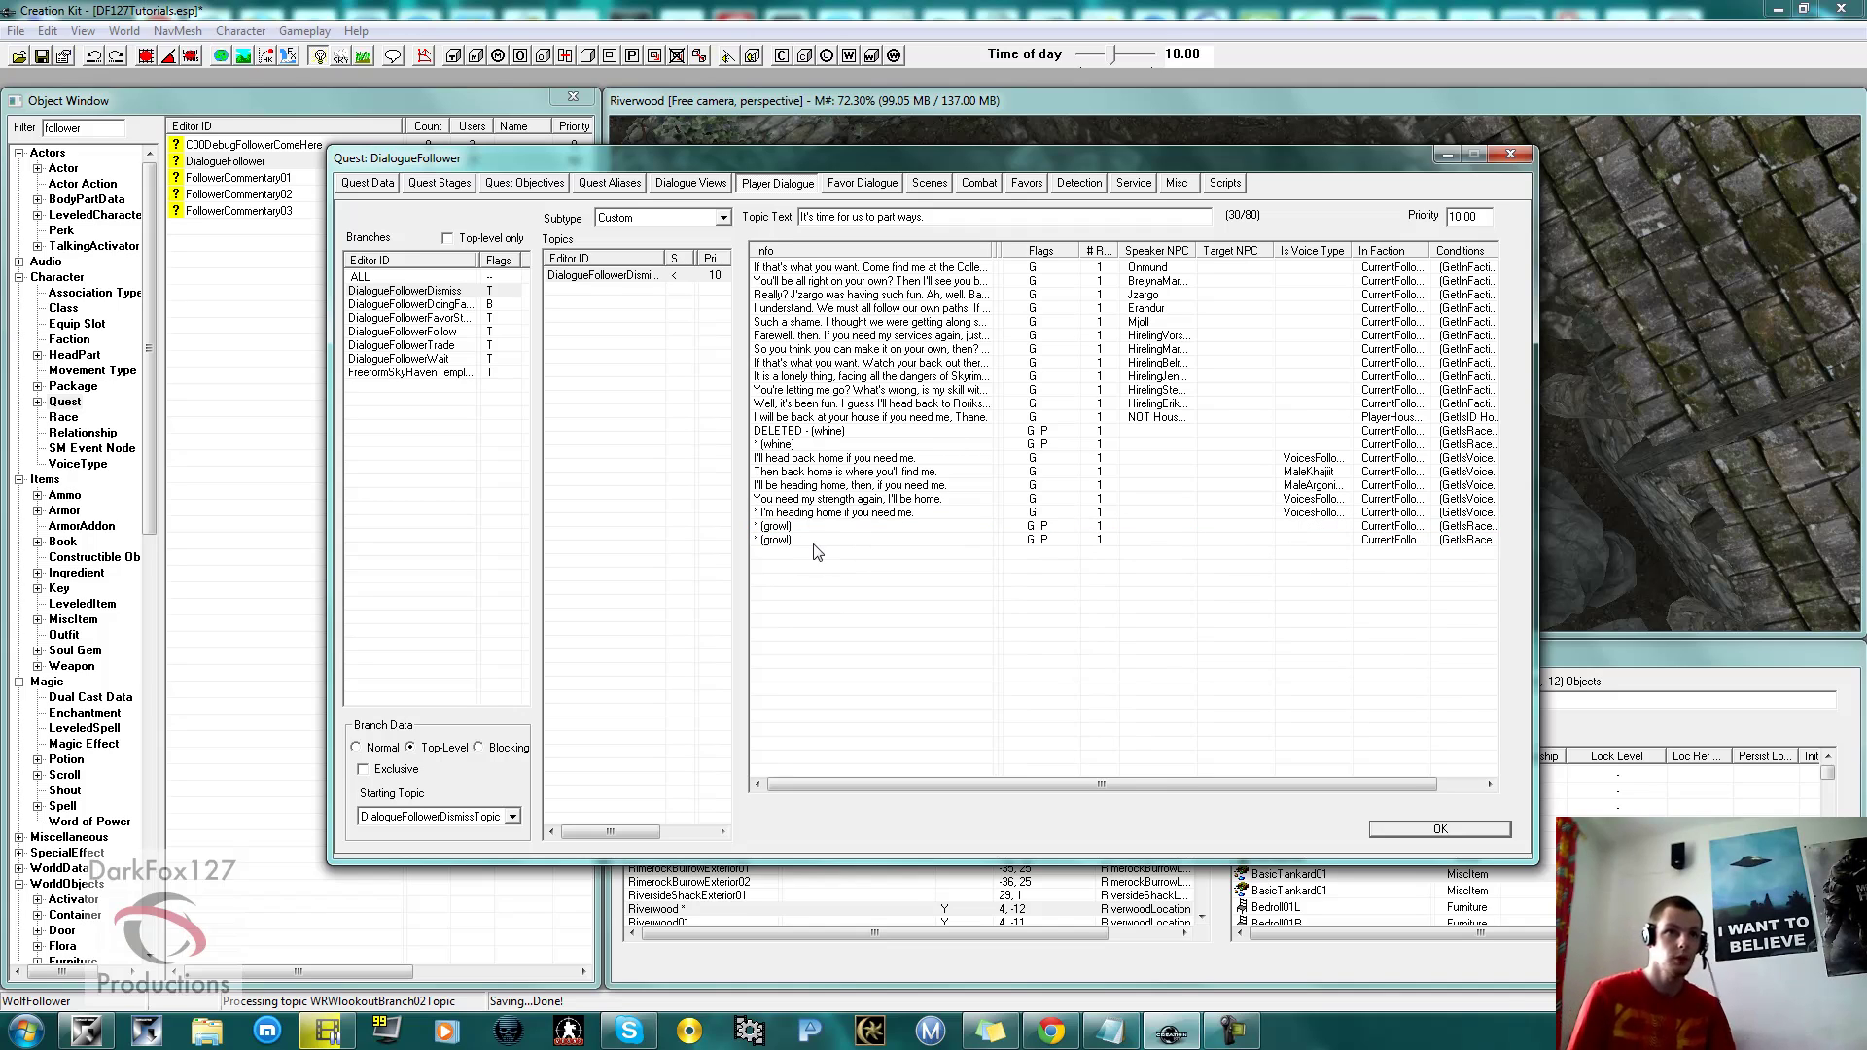
left_click(771, 541)
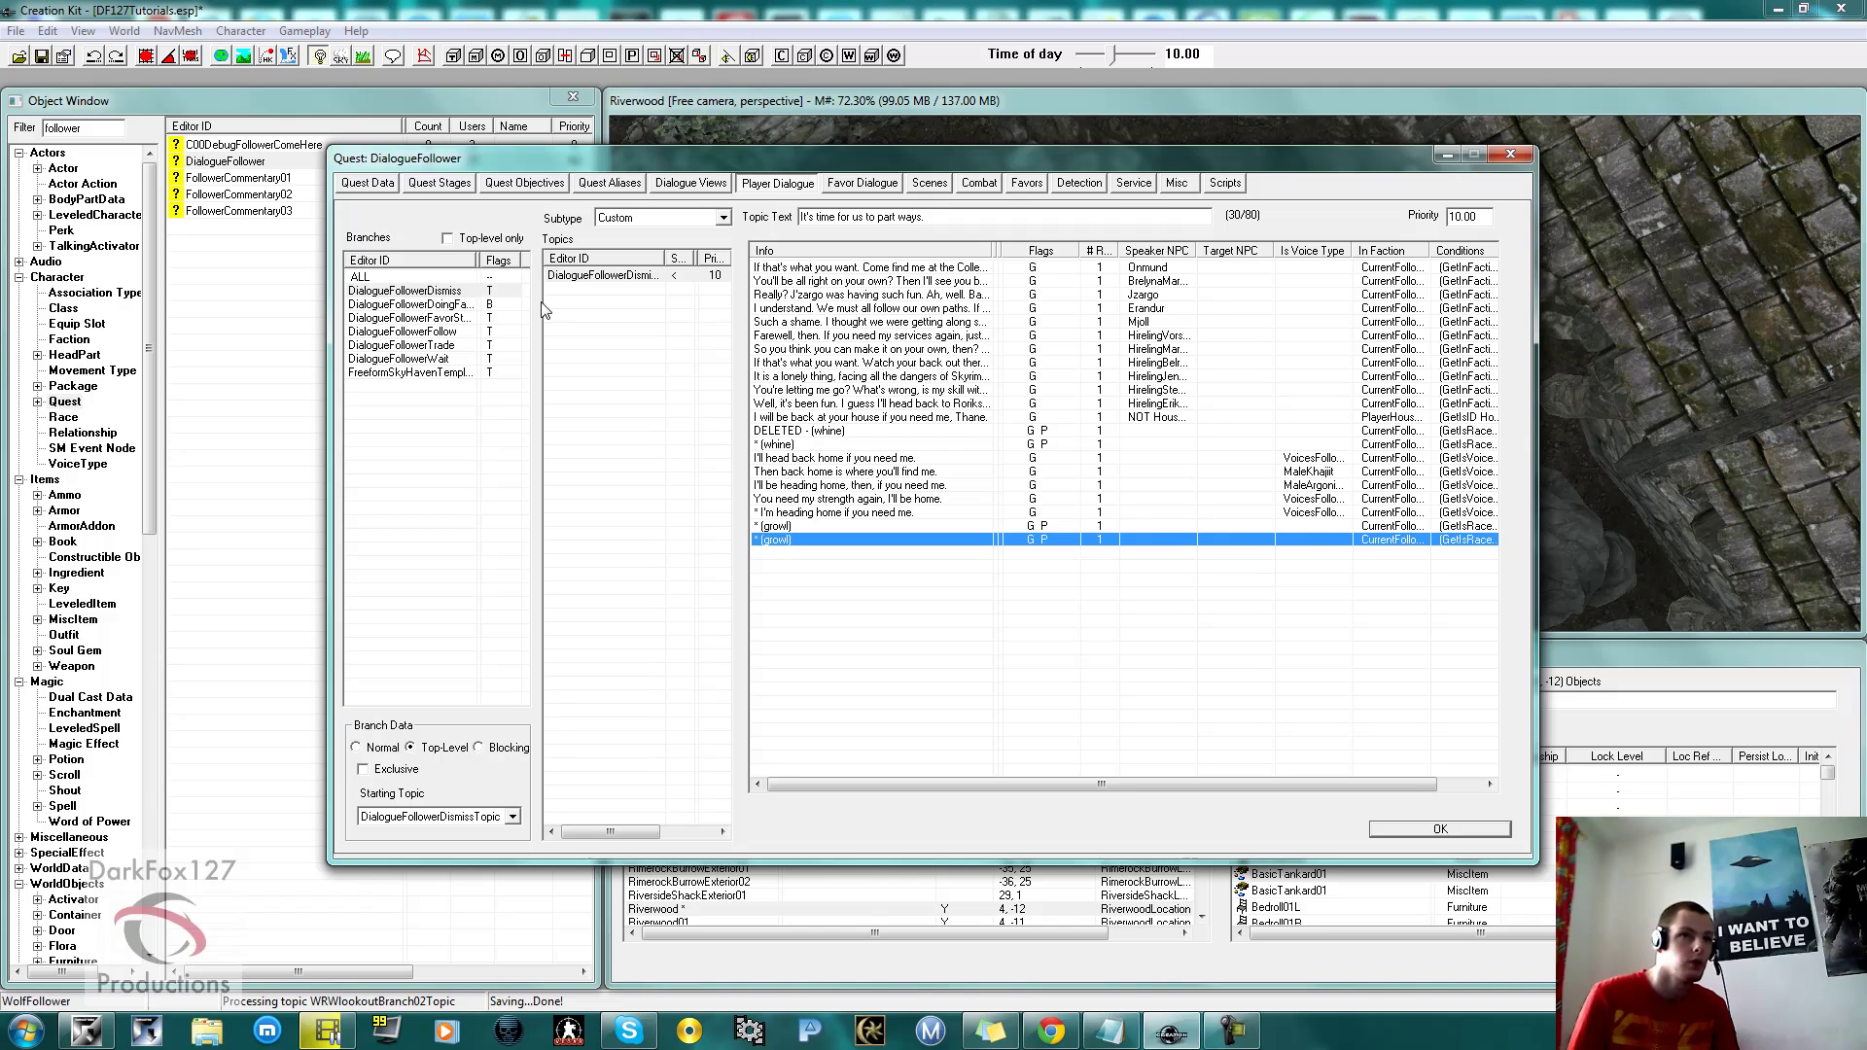
Switch to the DialogueFollowerFollow branch and review the conditions and scripts of its (howl) response, leaving it unchanged.
left_click(442, 332)
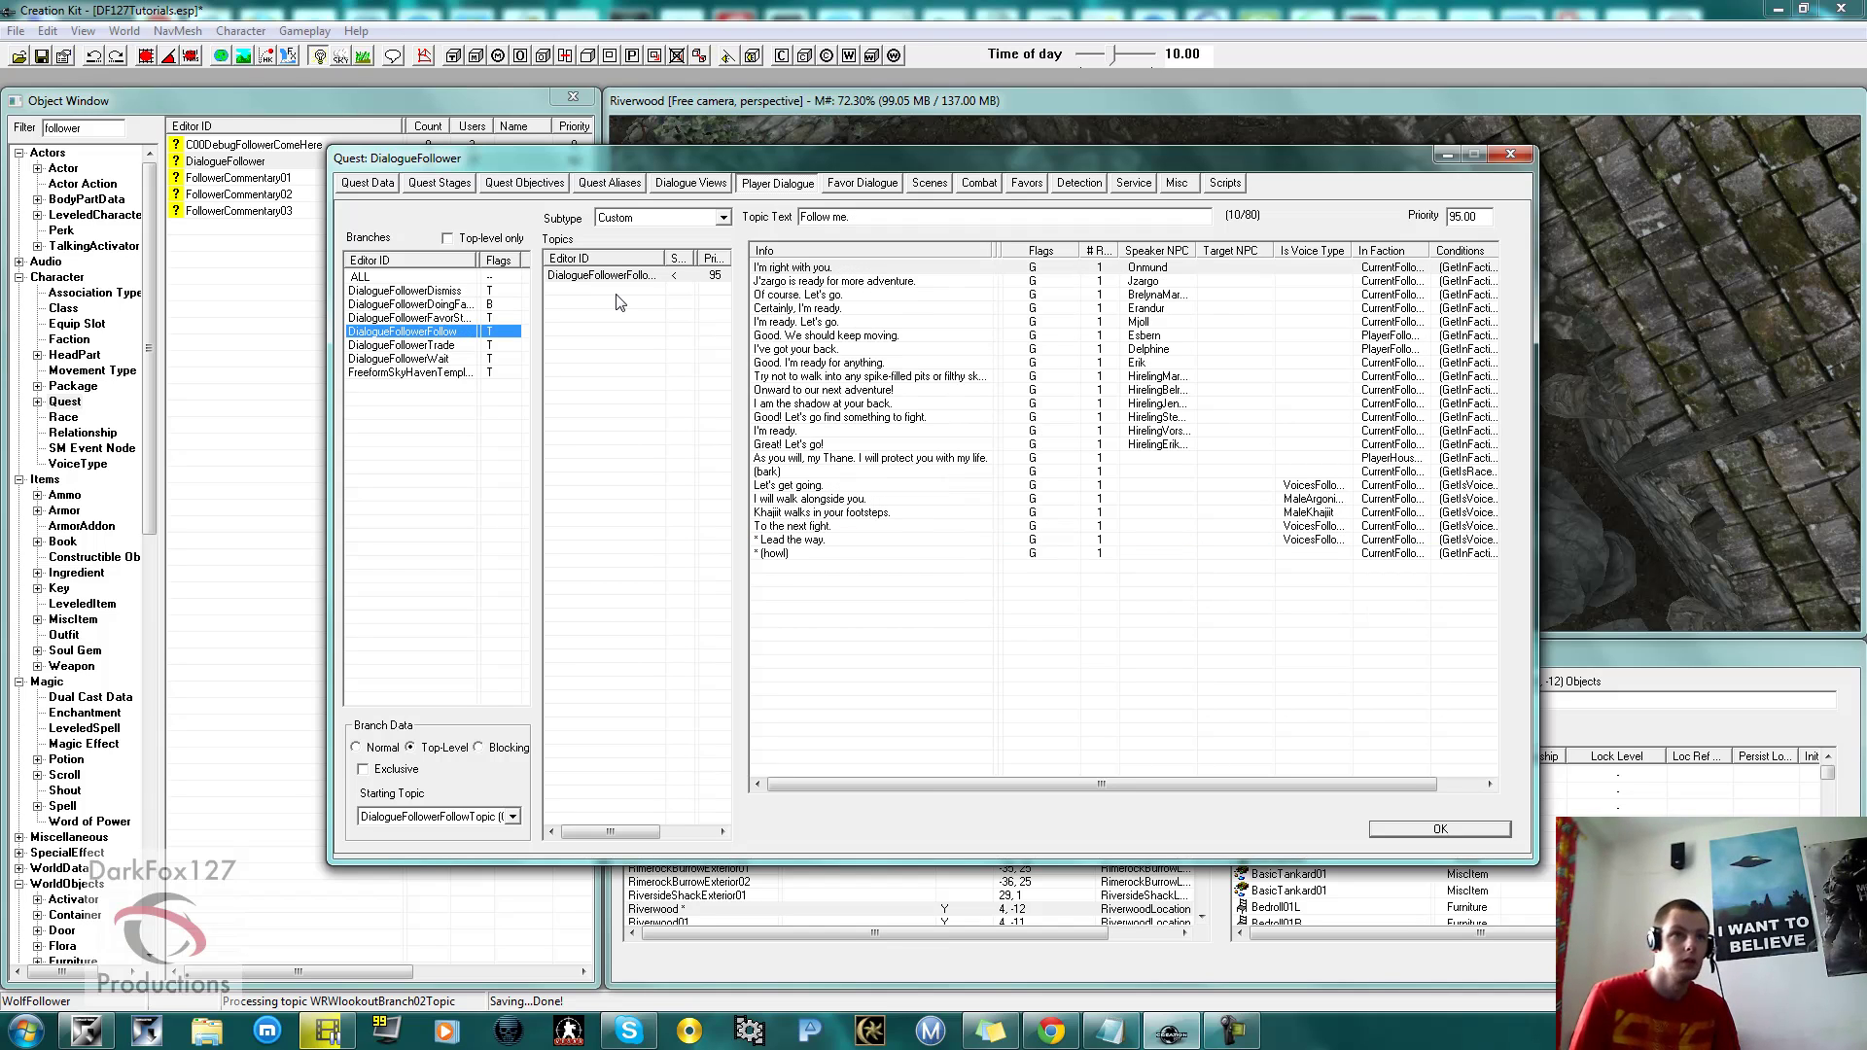
left_click(801, 574)
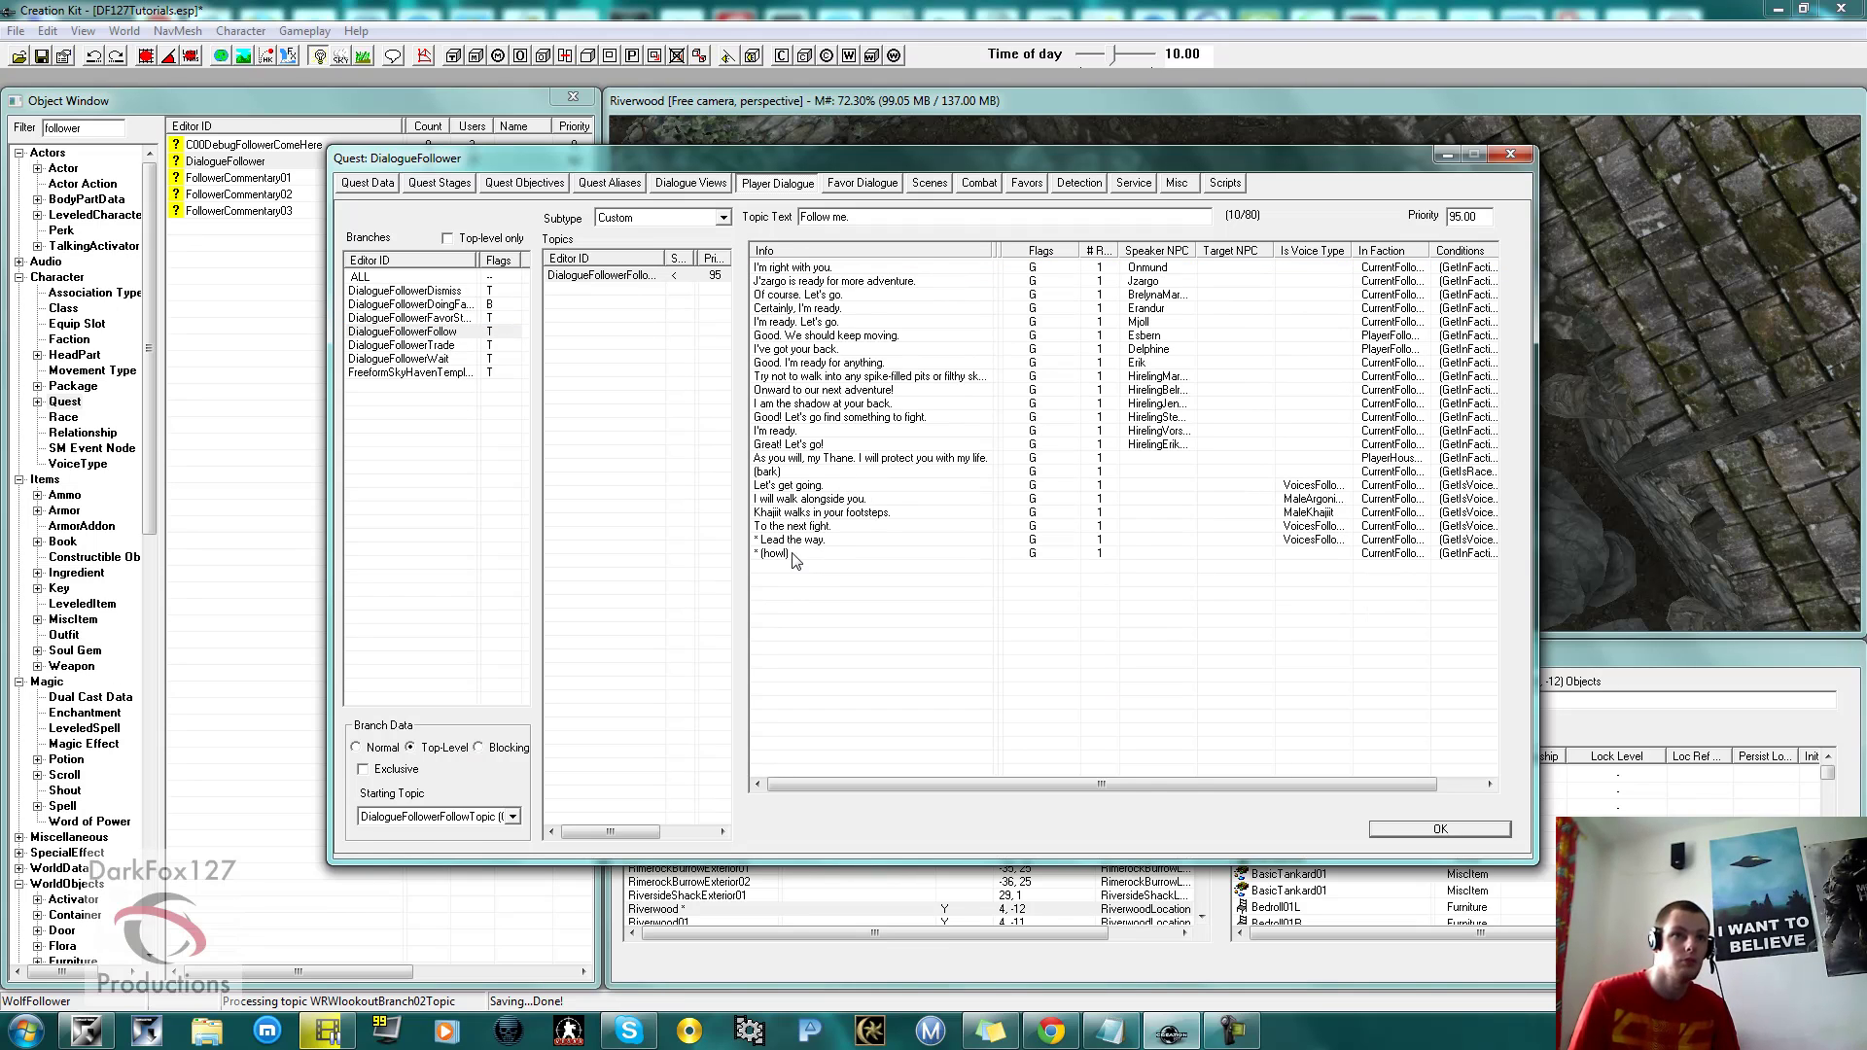
left_click(792, 554)
double_click(790, 554)
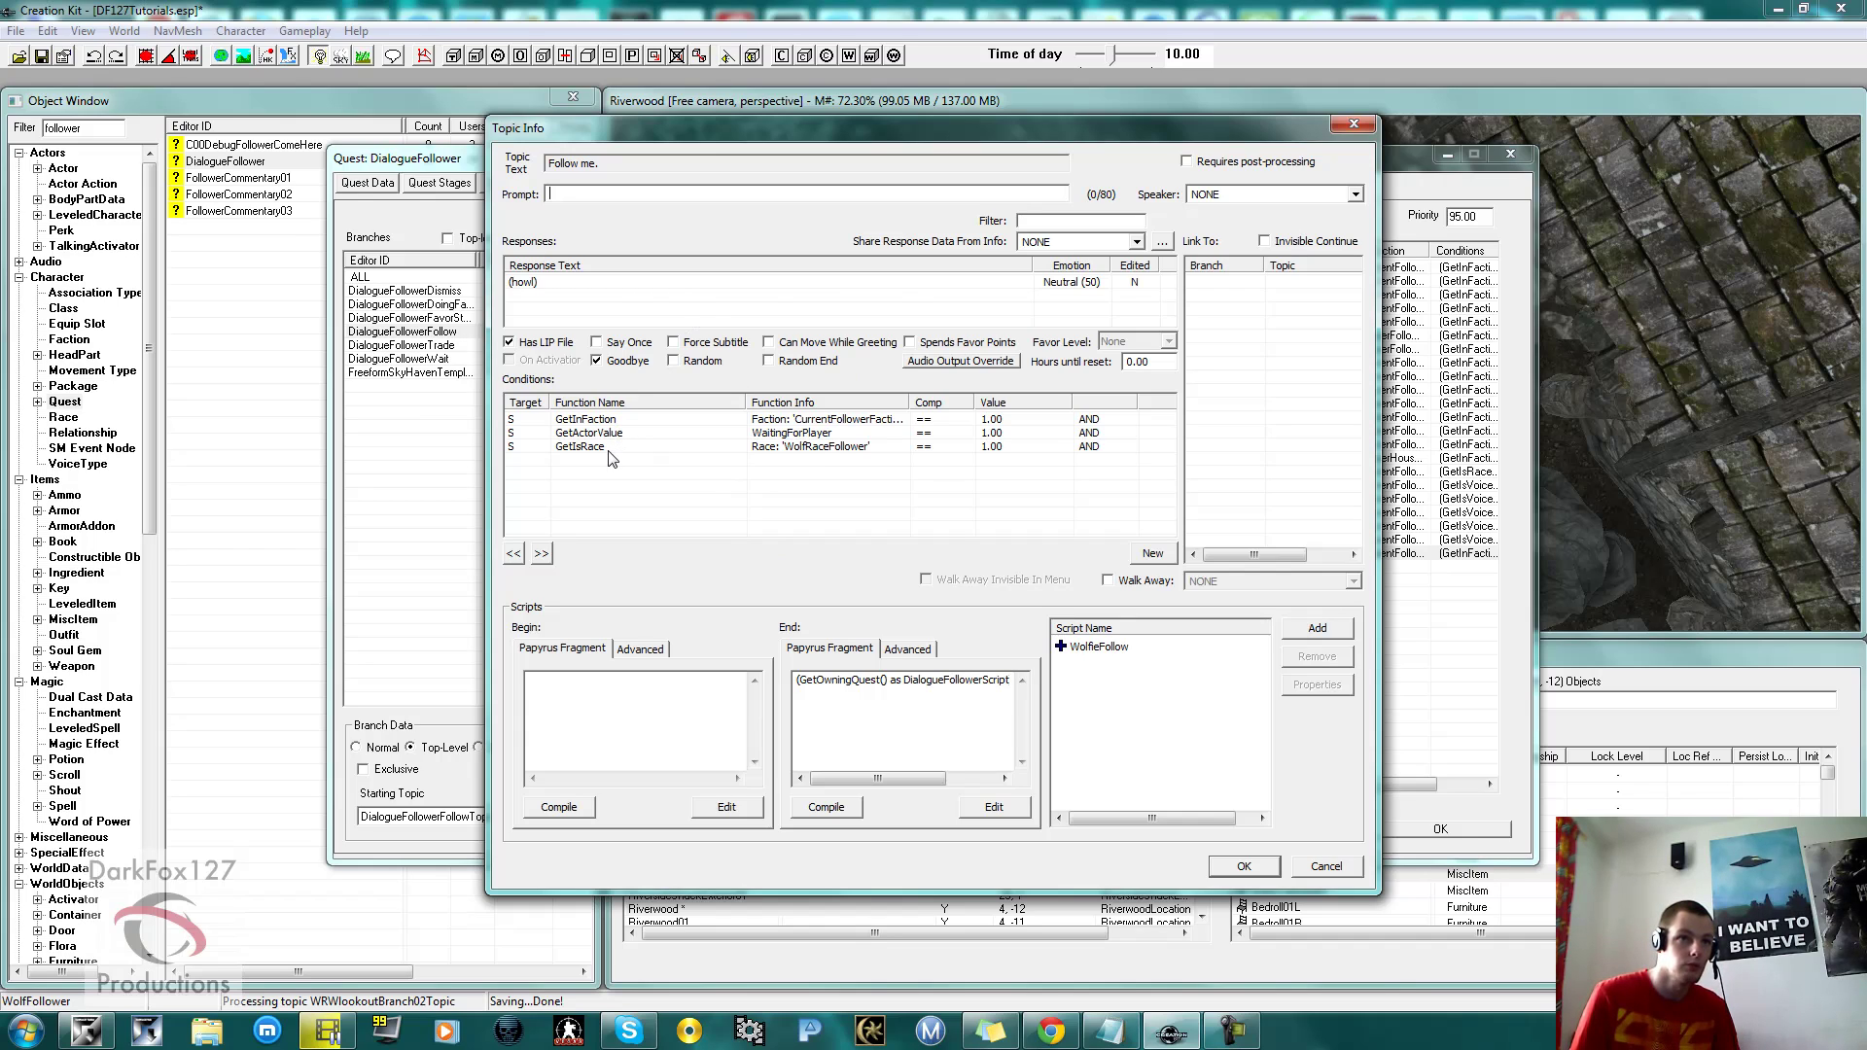
left_click(1353, 124)
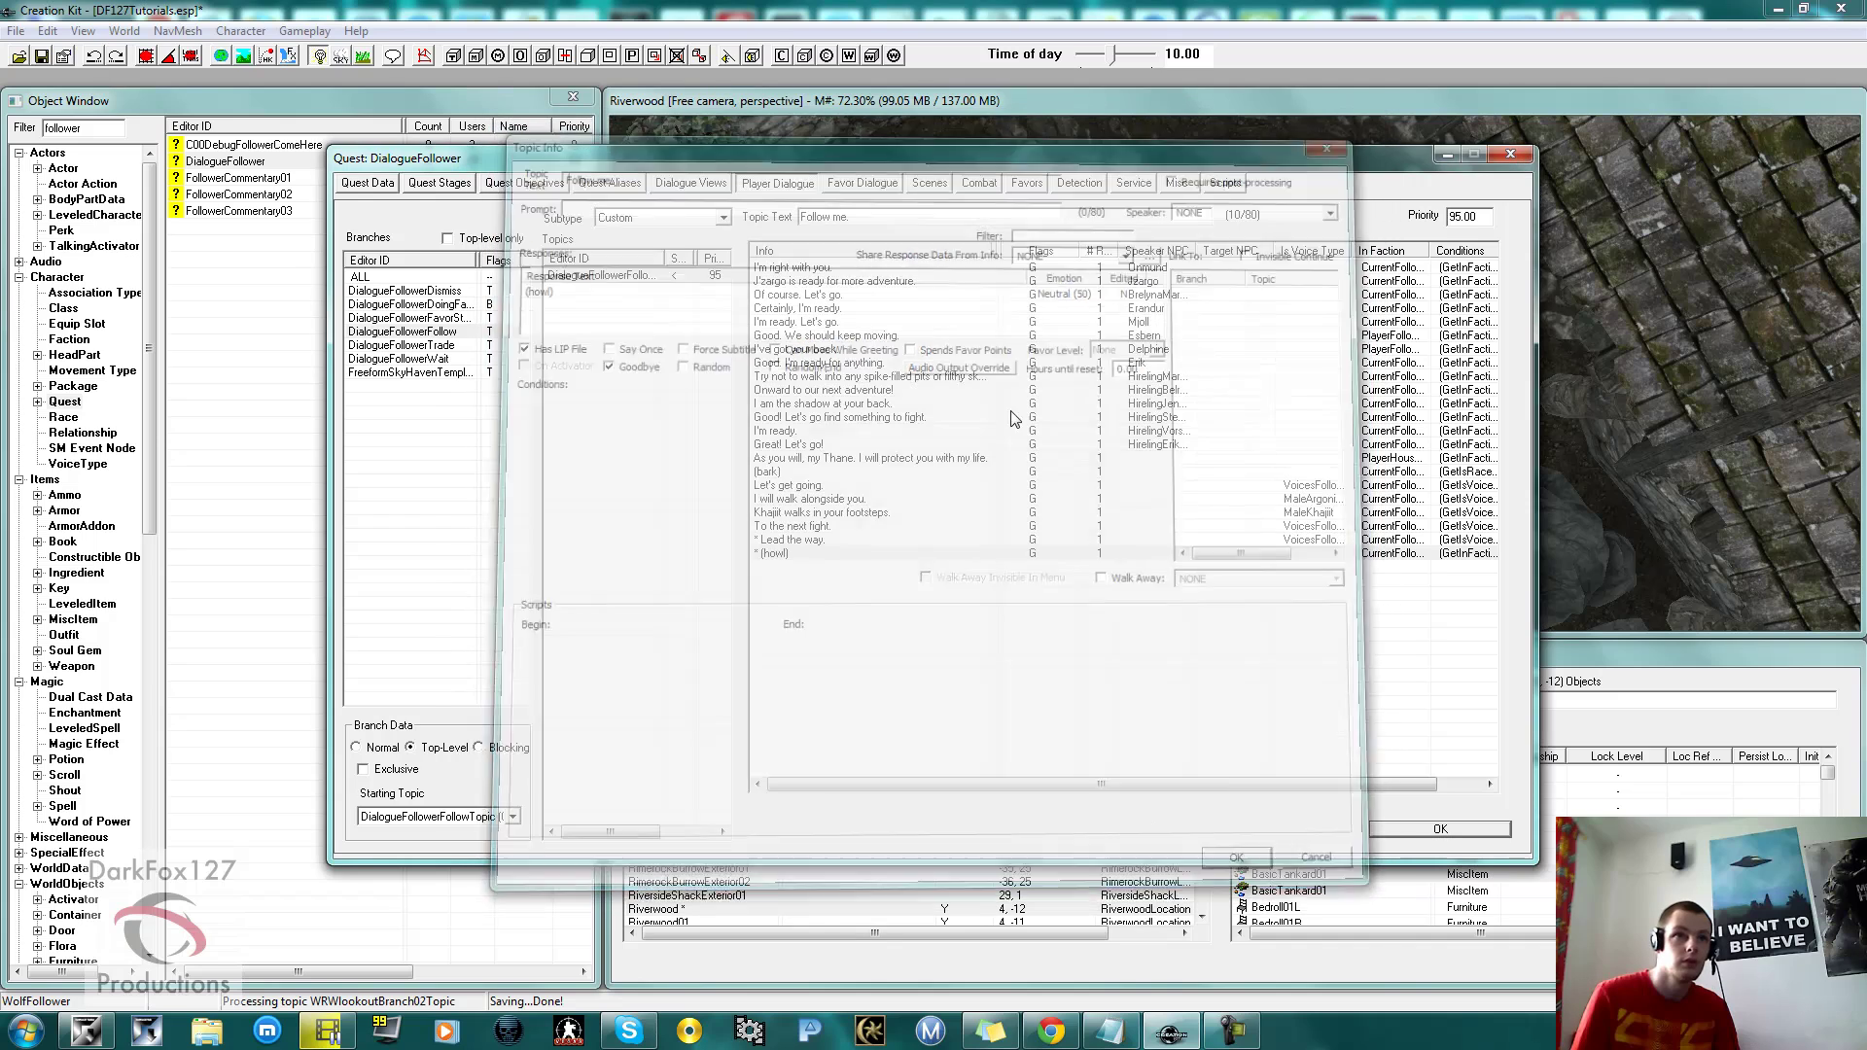
Add a new info to the "Follow me." topic with the response text "(growl)".
right_click(878, 620)
left_click(914, 630)
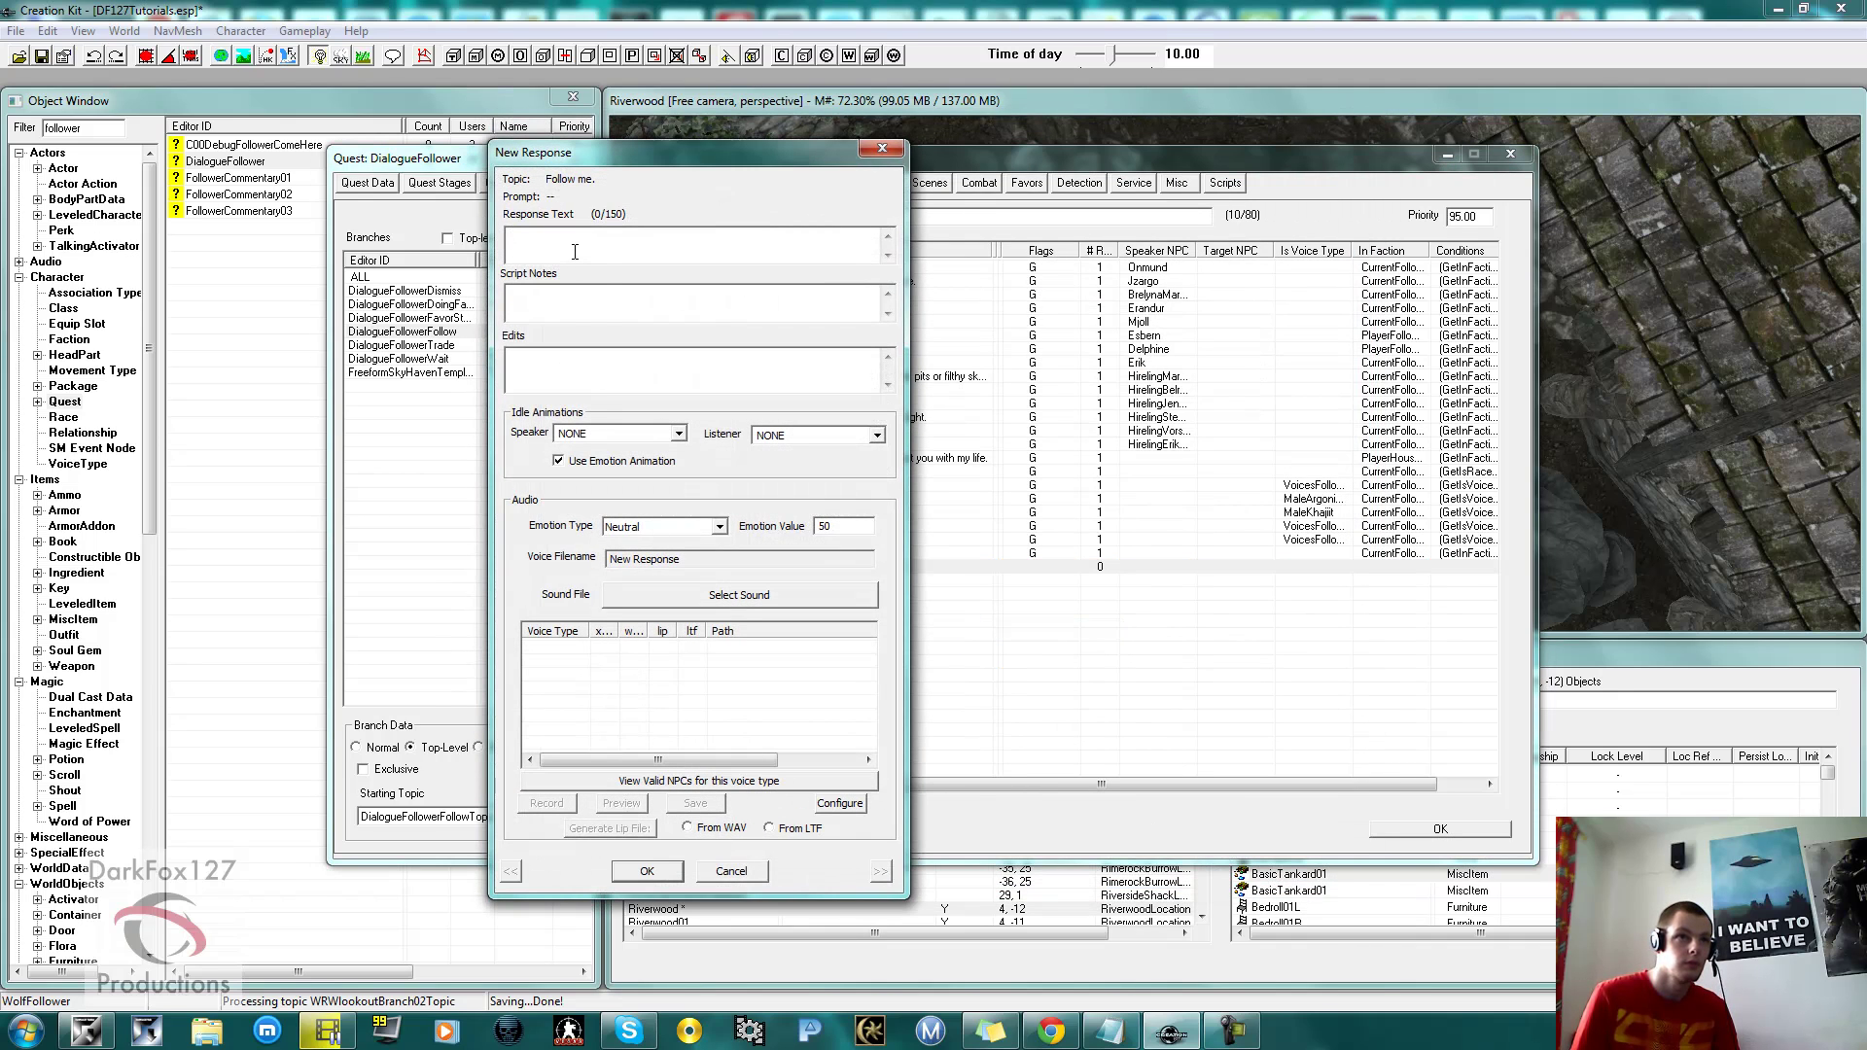
left_click(575, 252)
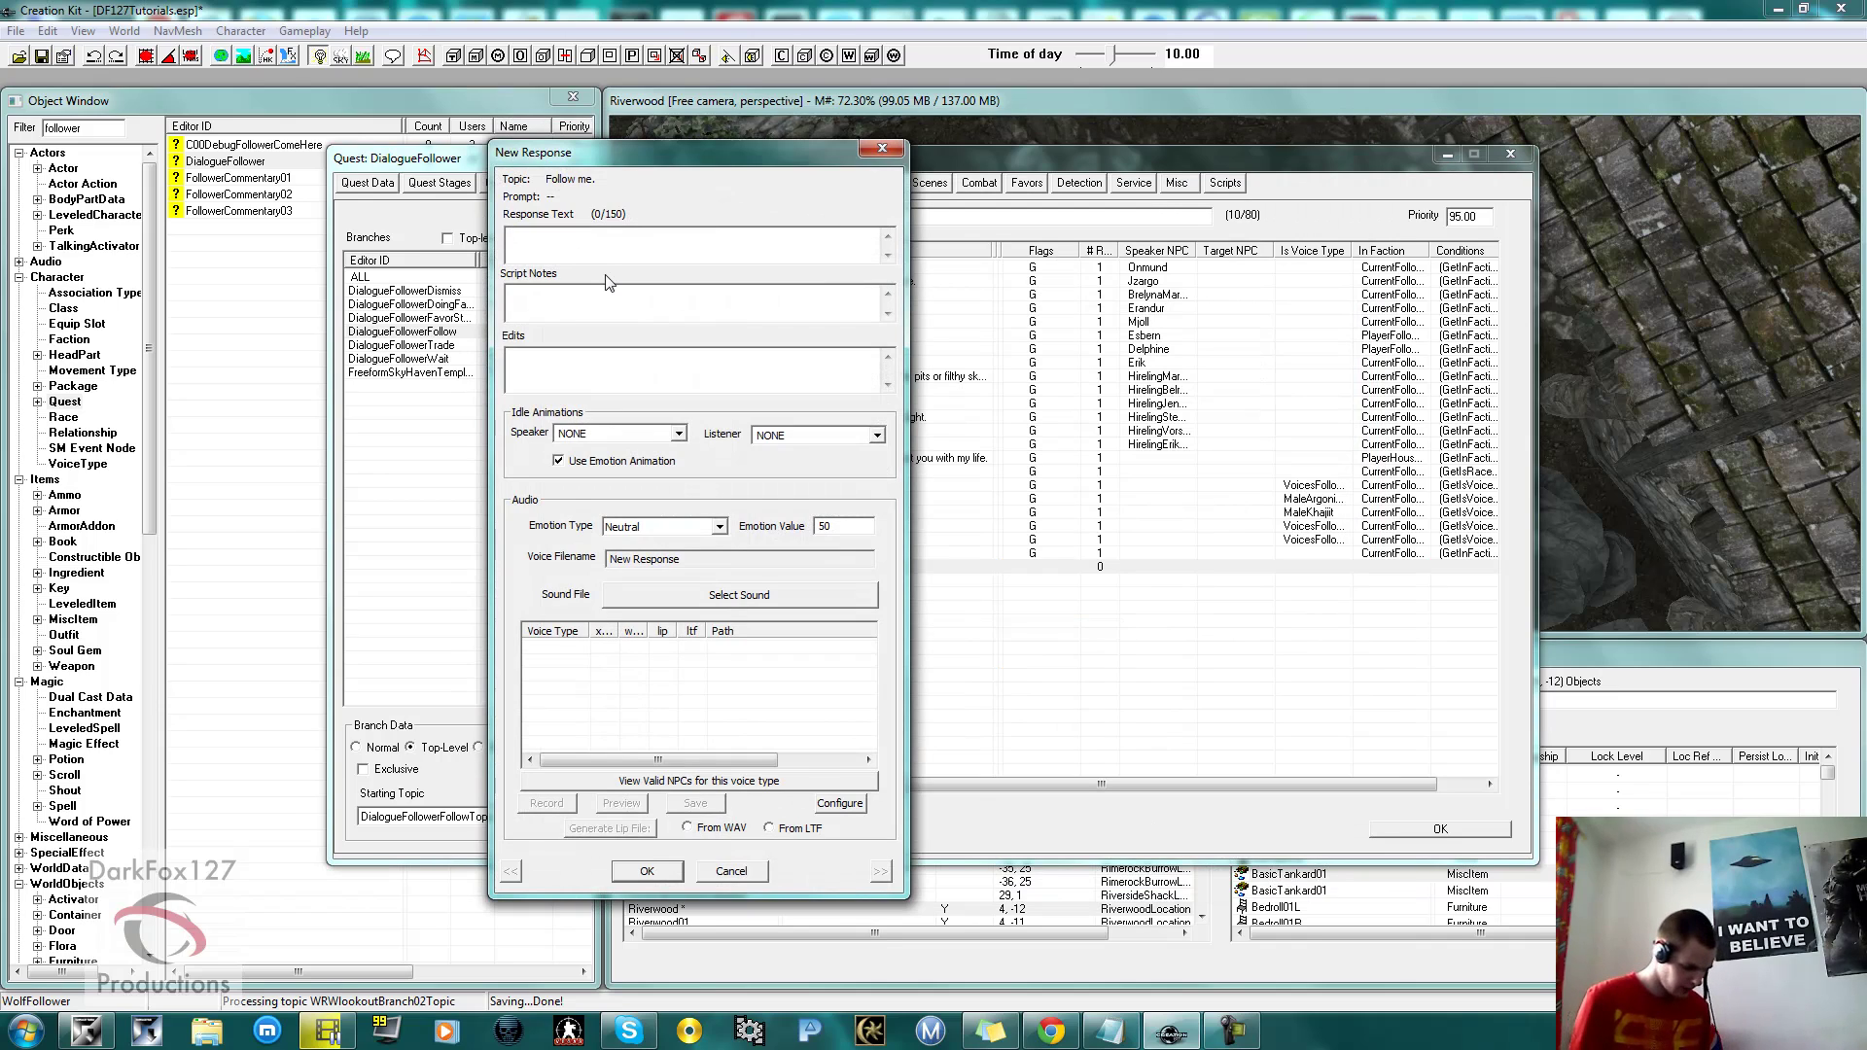
type("(")
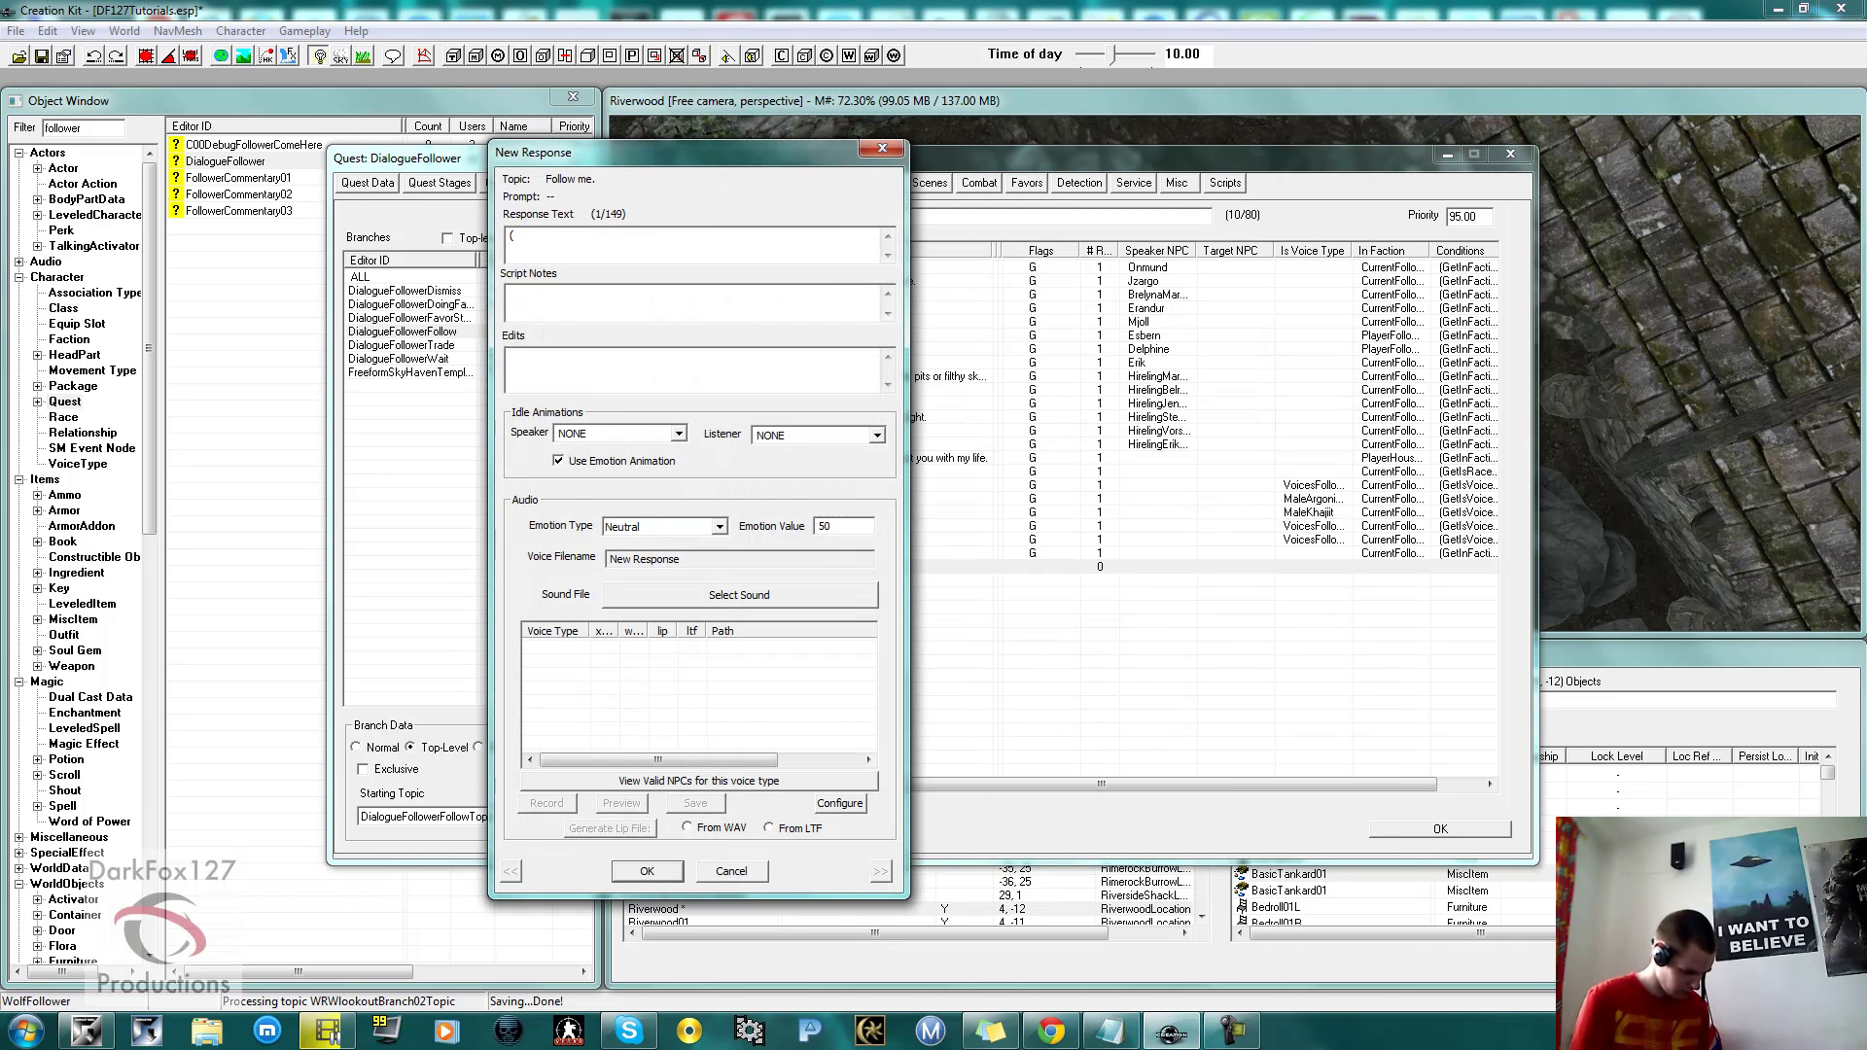
type("growl)")
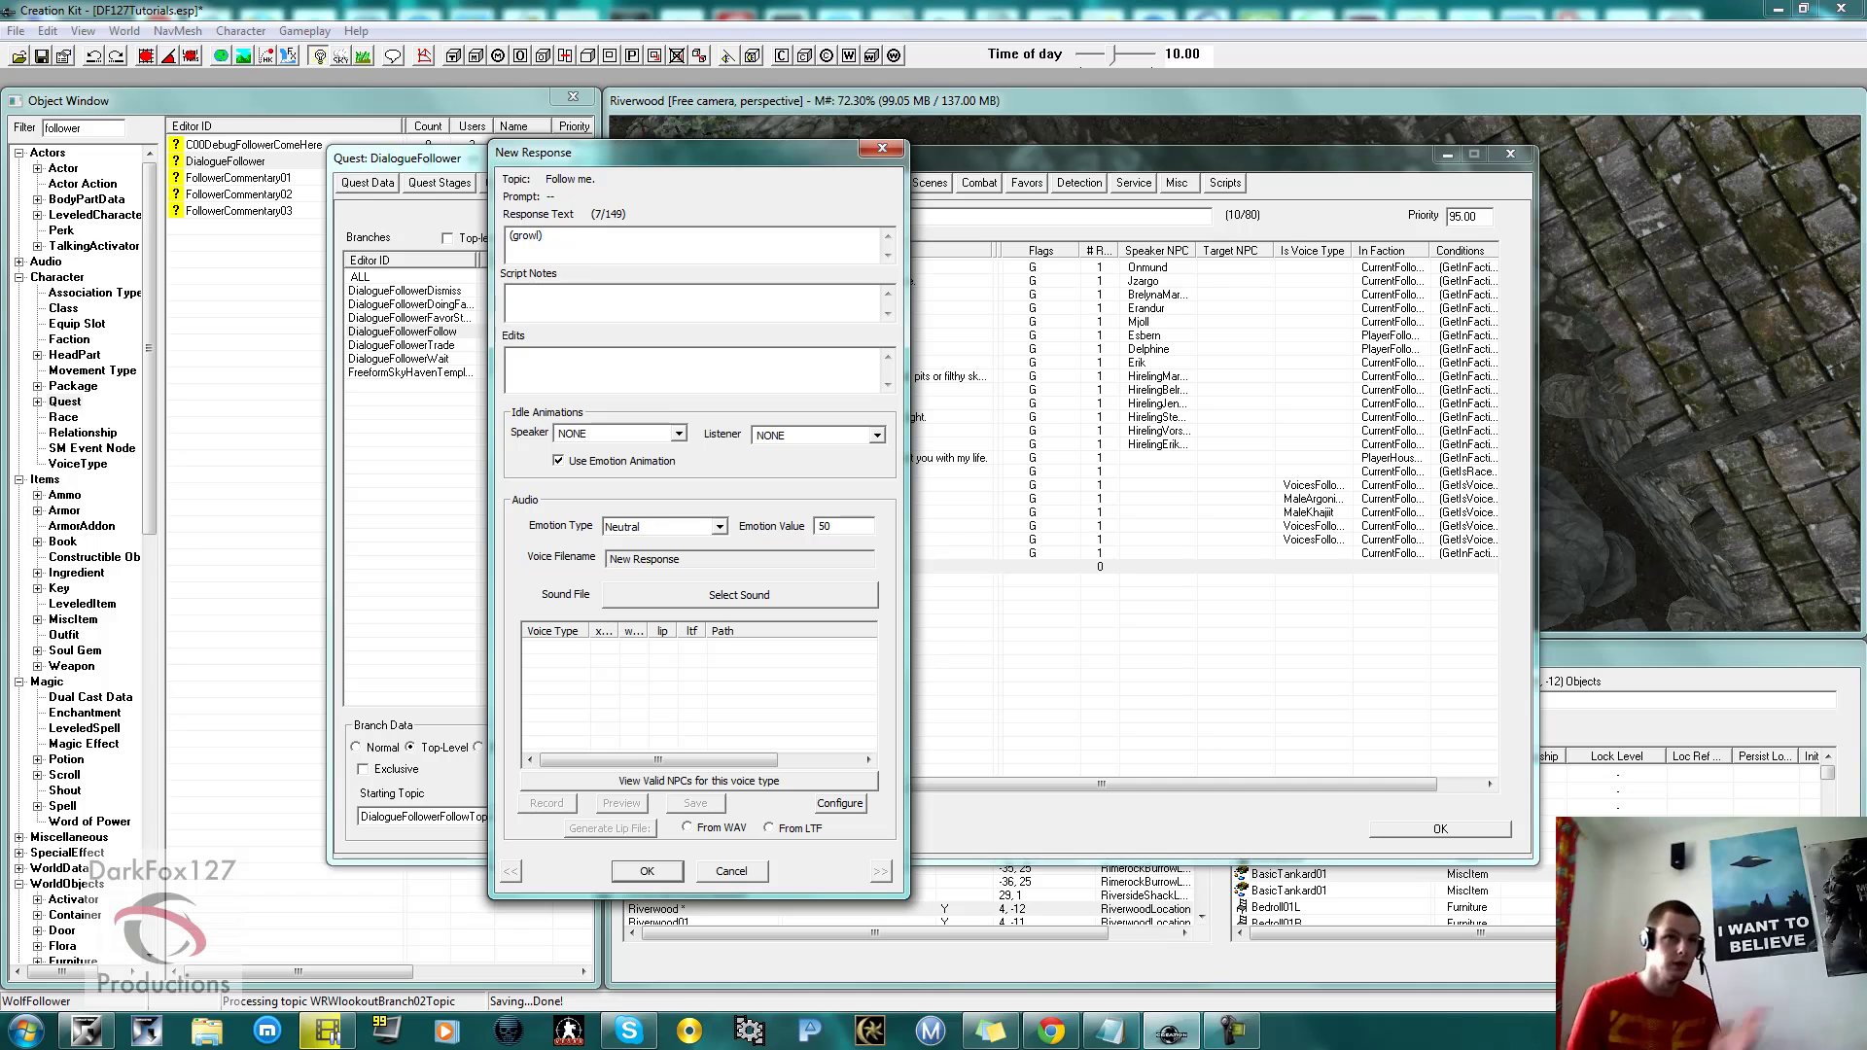
Assign the NPCSabreCatBreatheLPSD sound to the (growl) response, filtering the sound forms by "npcsabre", and accept the response.
left_click(669, 595)
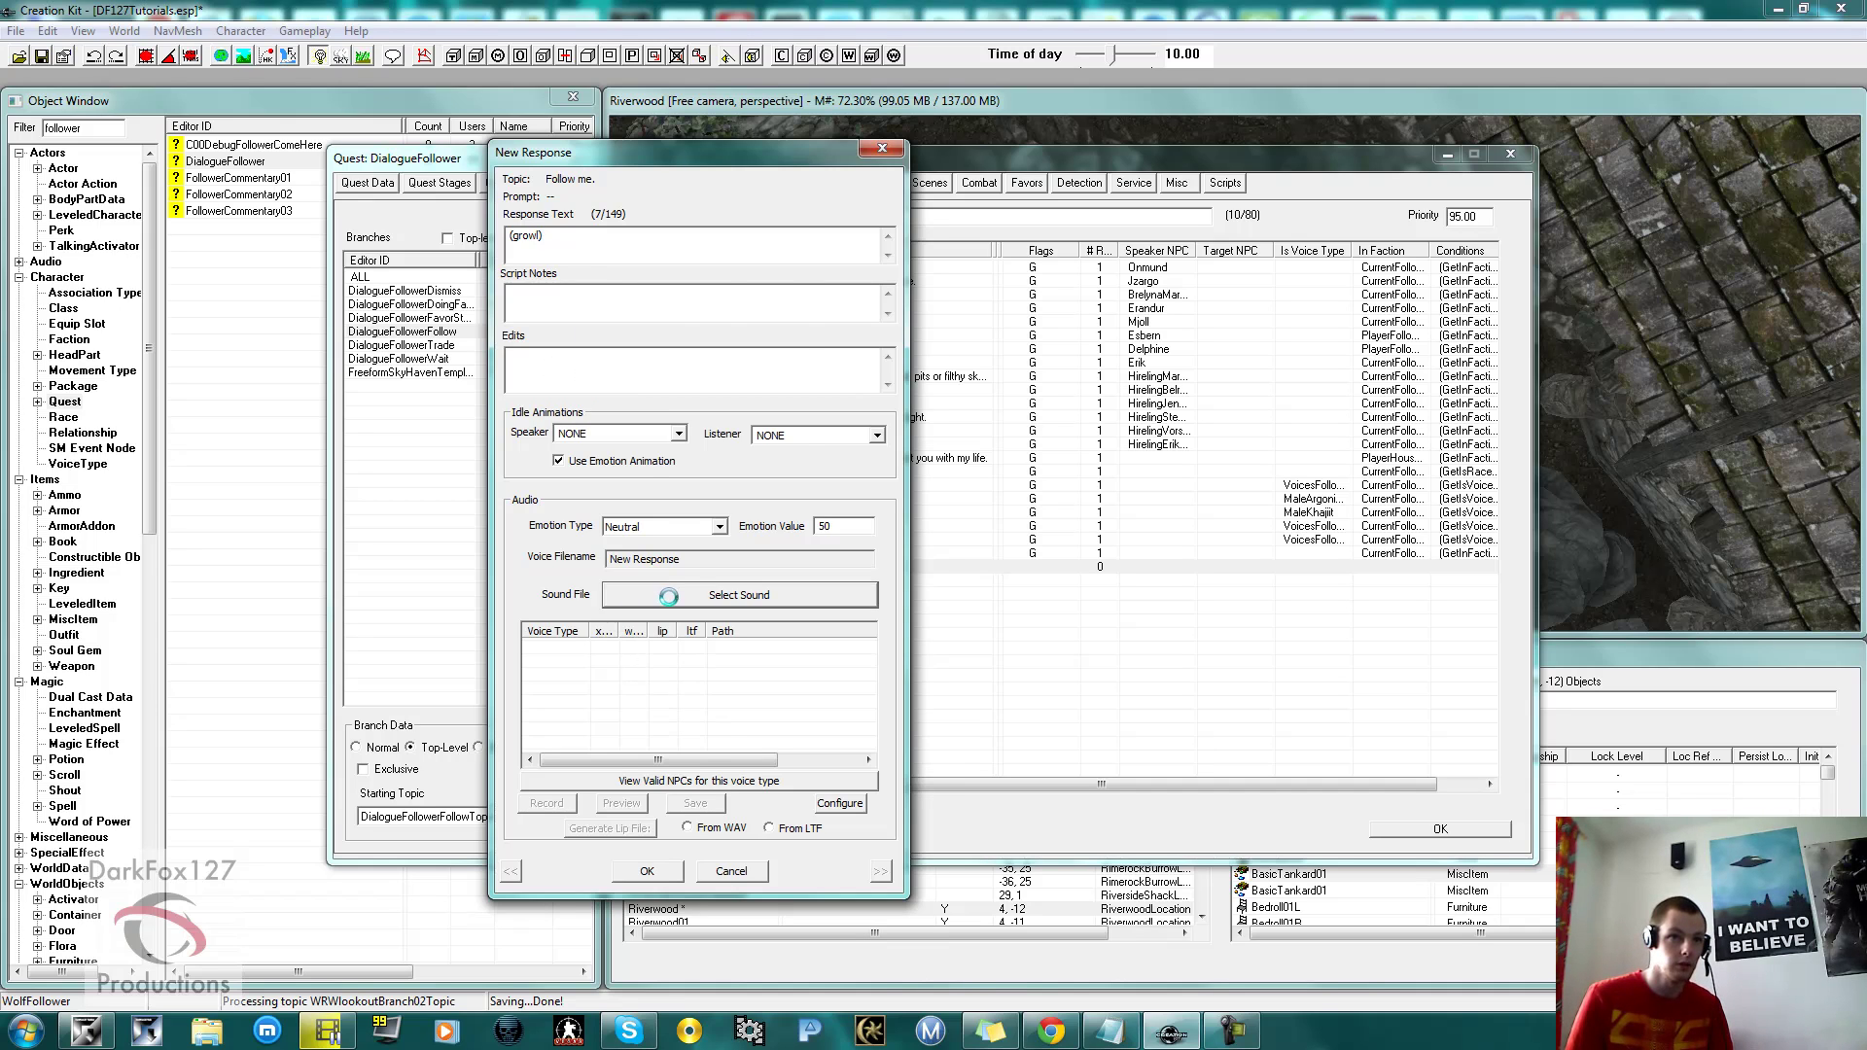
type("np")
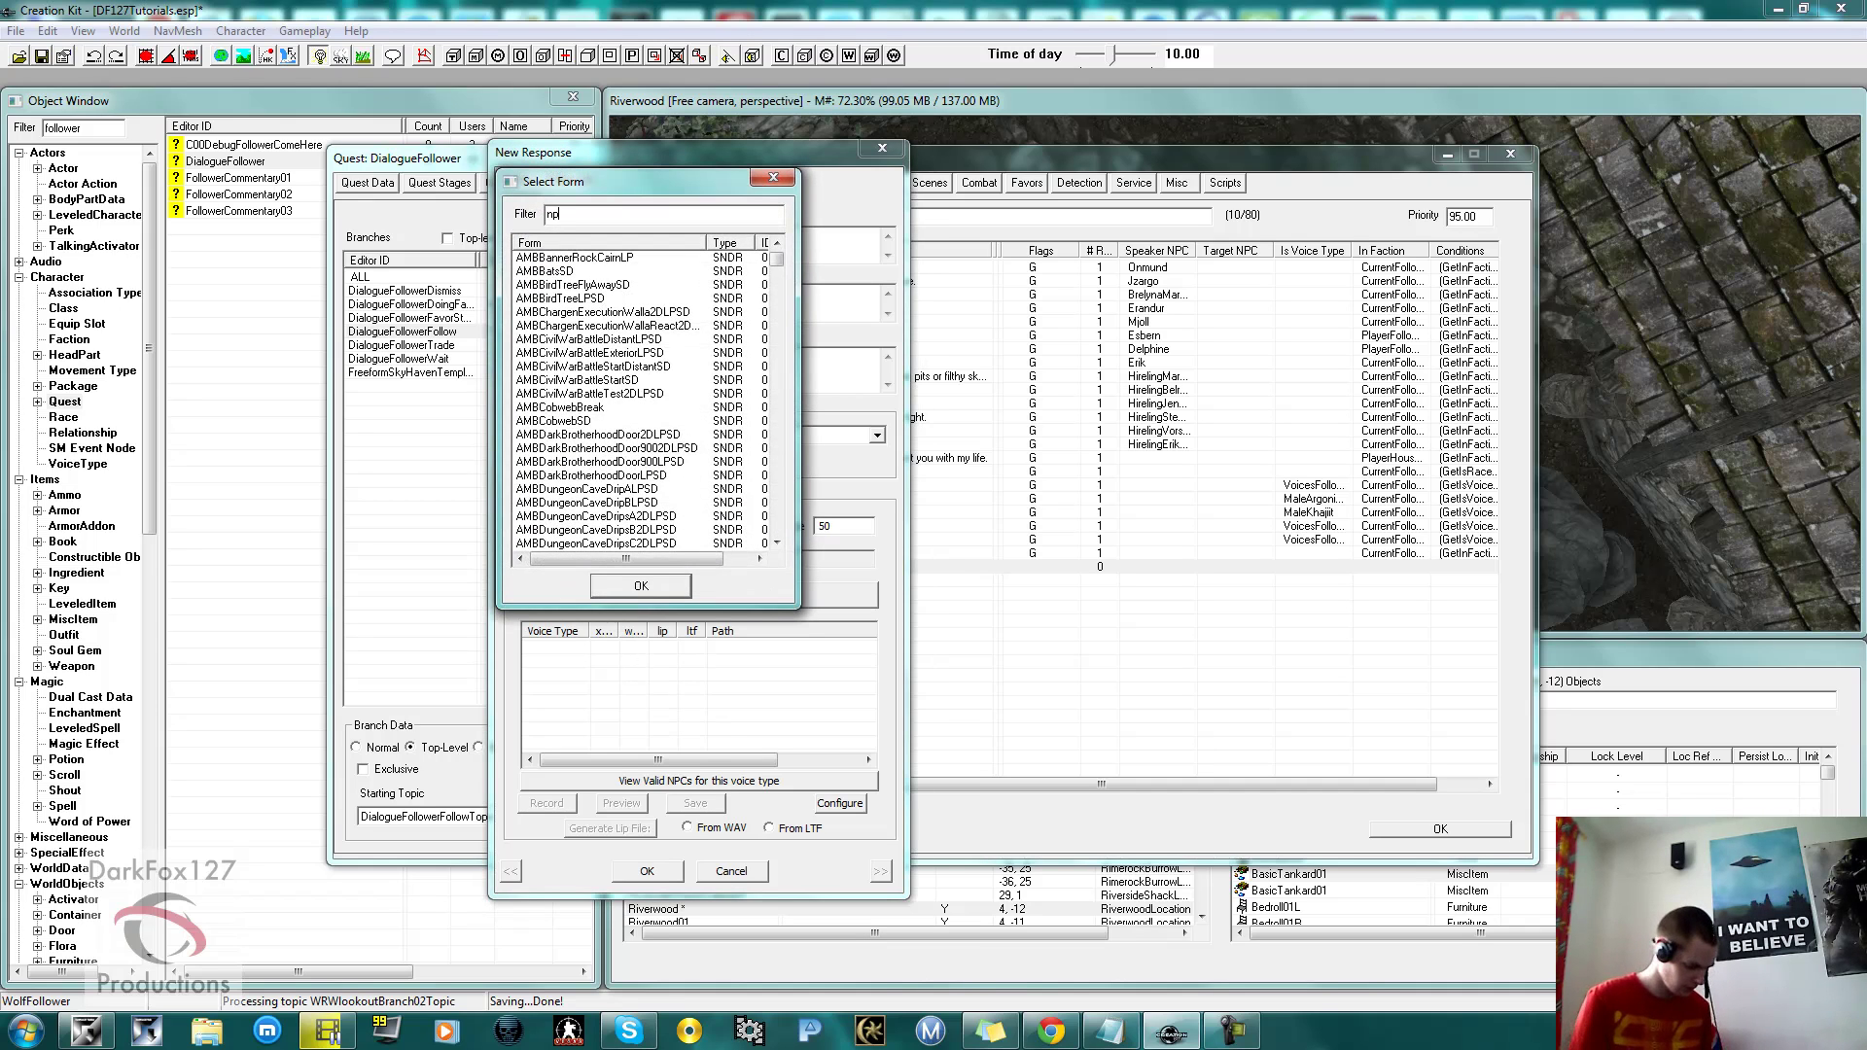
type("csabre")
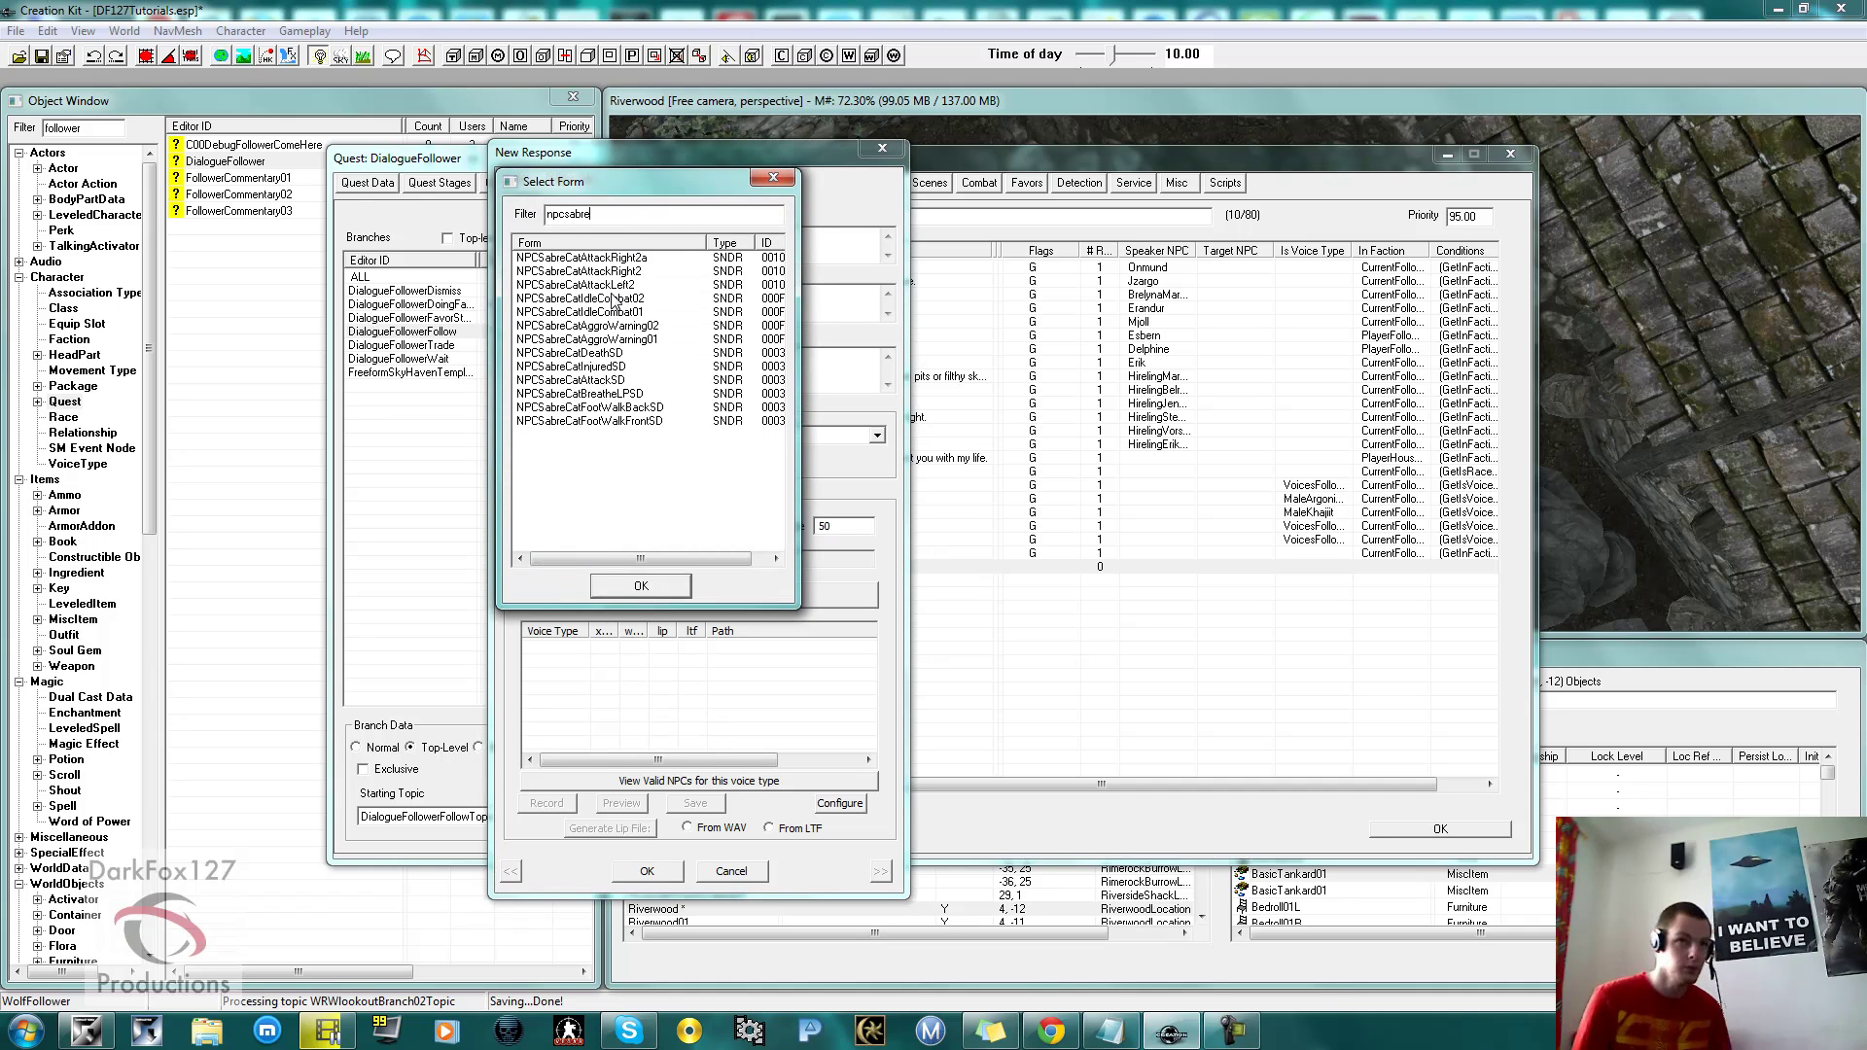
left_click(588, 394)
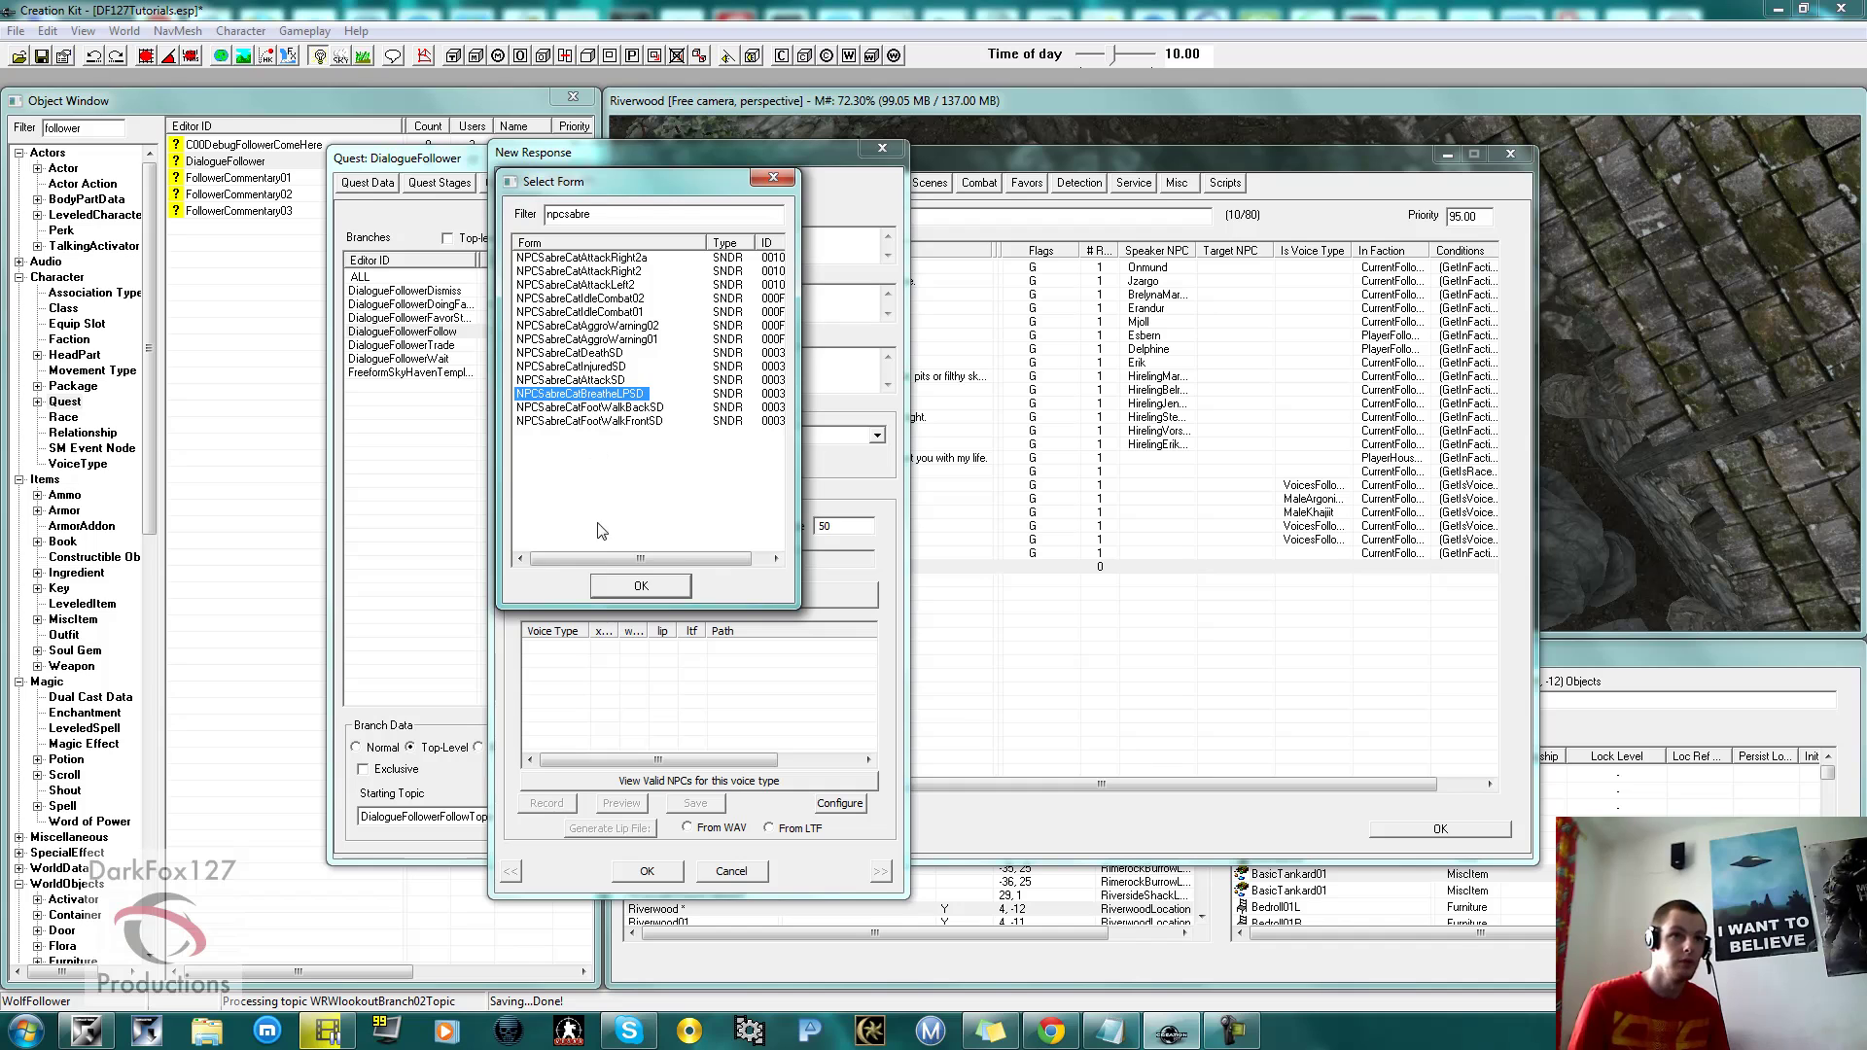
left_click(618, 583)
left_click(646, 871)
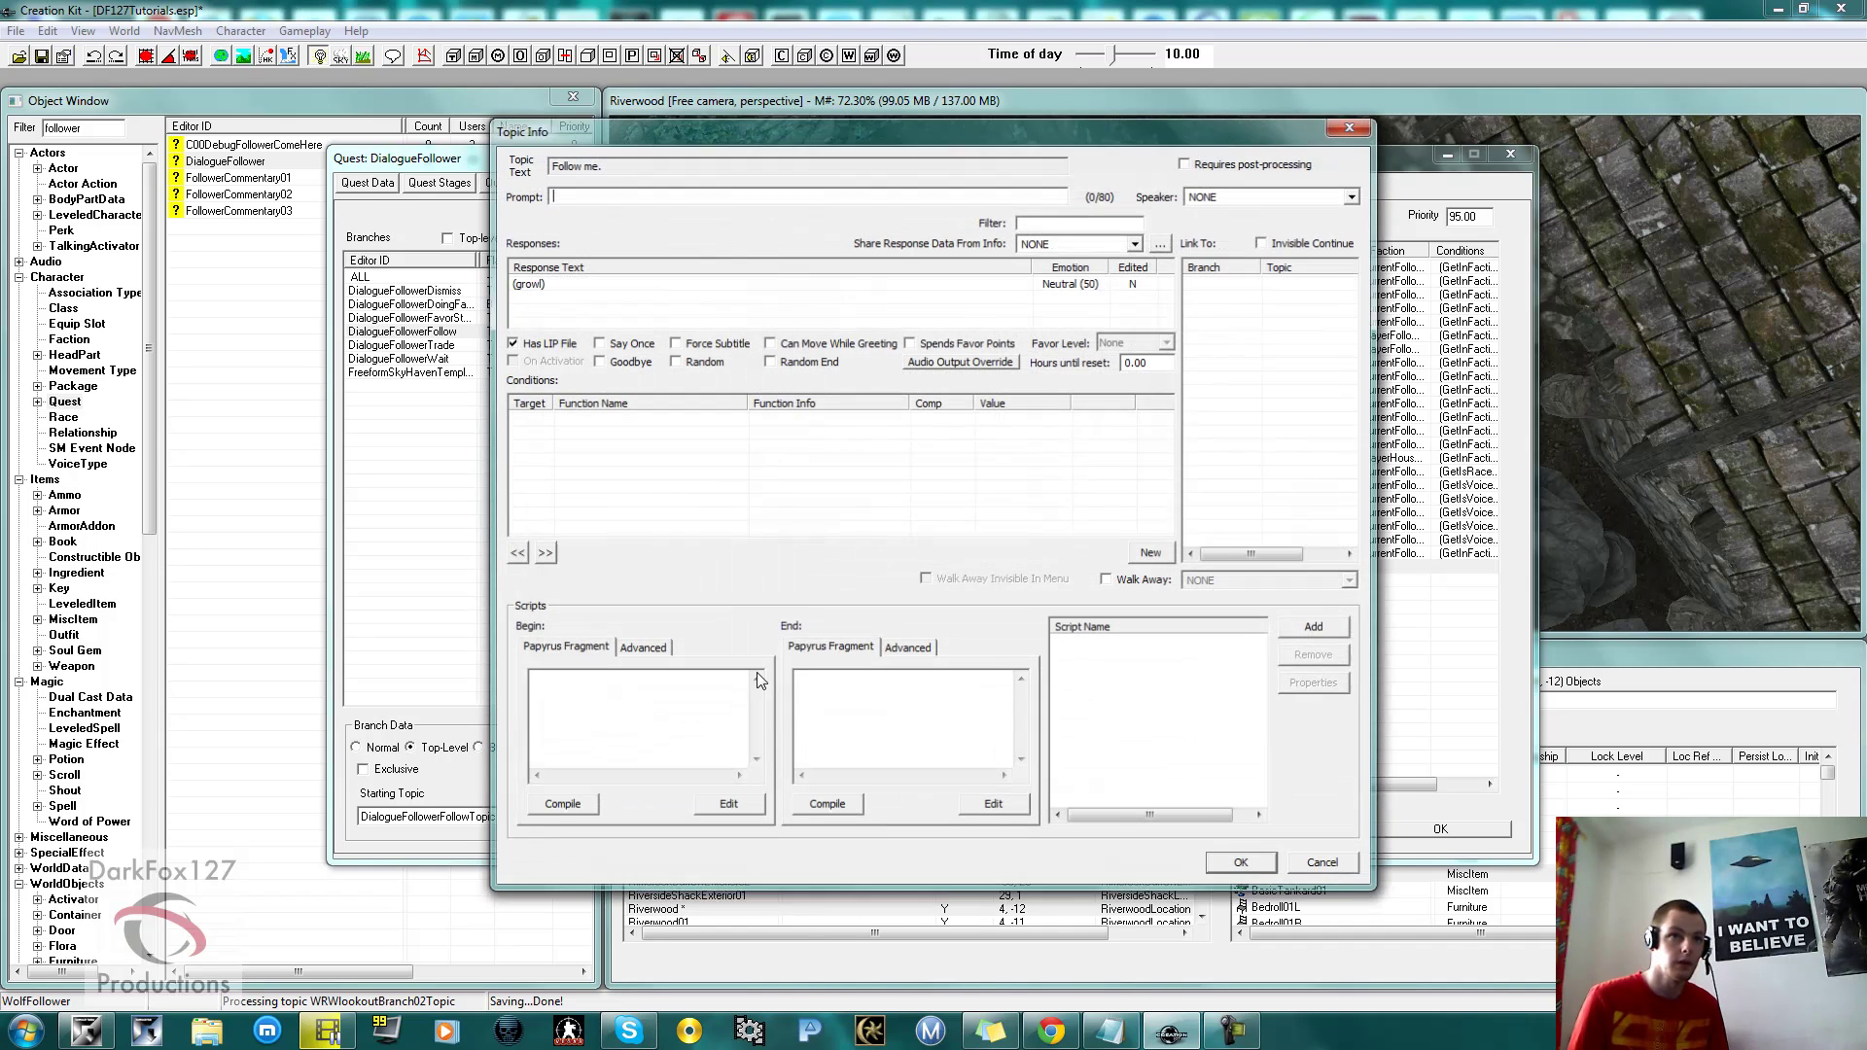
Add a GetInFaction condition for CurrentFollowerFaction to the (growl) topic info.
right_click(625, 438)
left_click(649, 445)
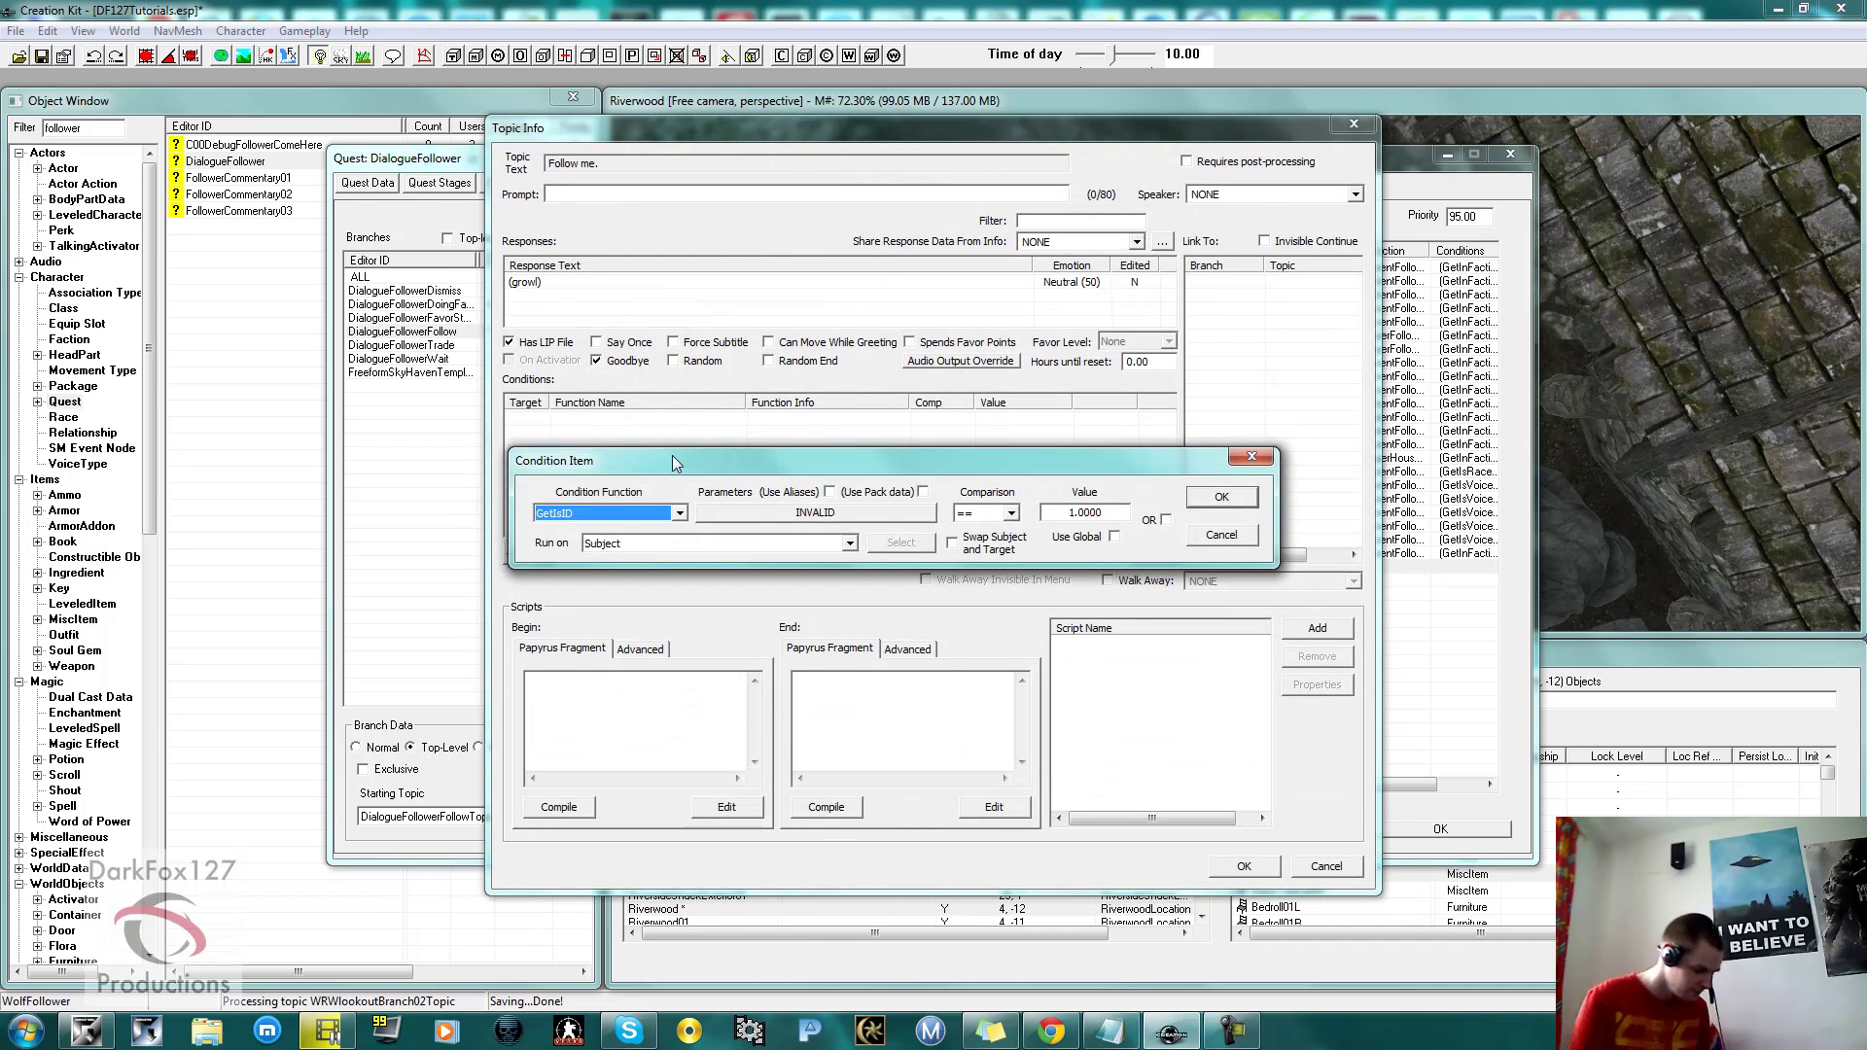
type("GetInFaction")
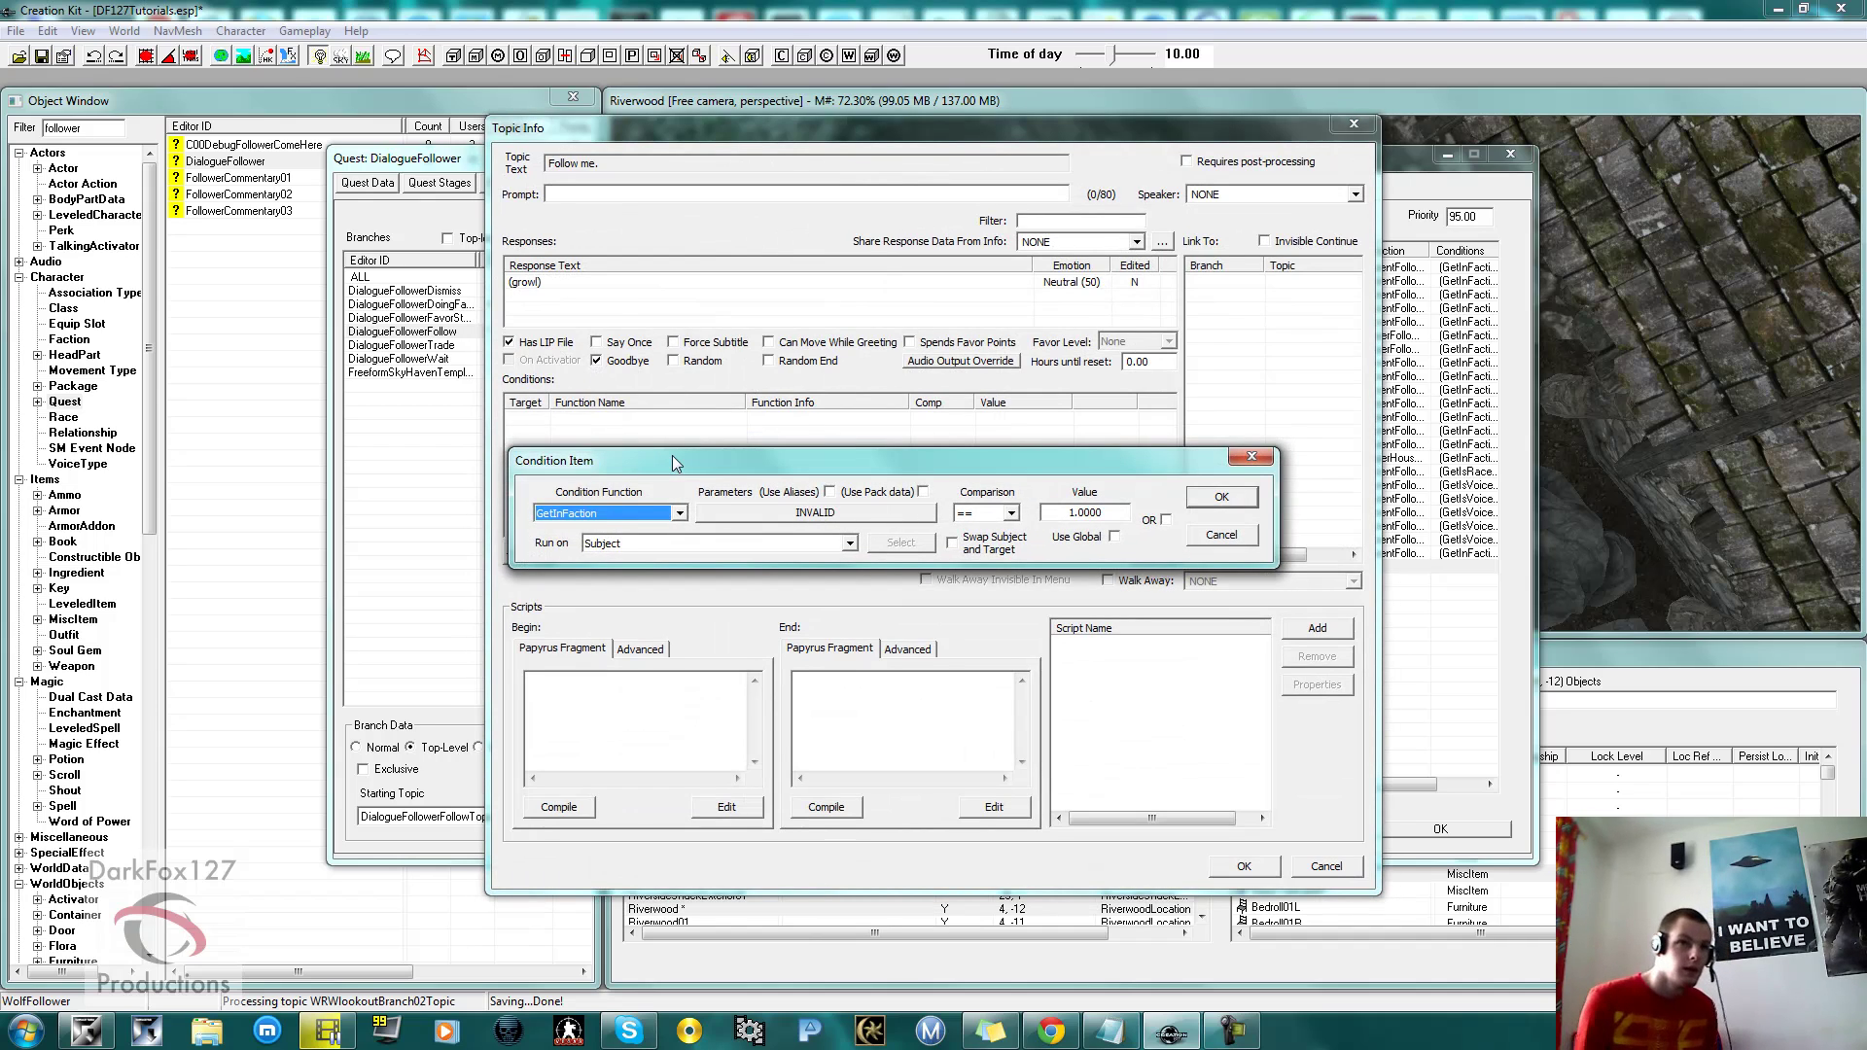
left_click(779, 516)
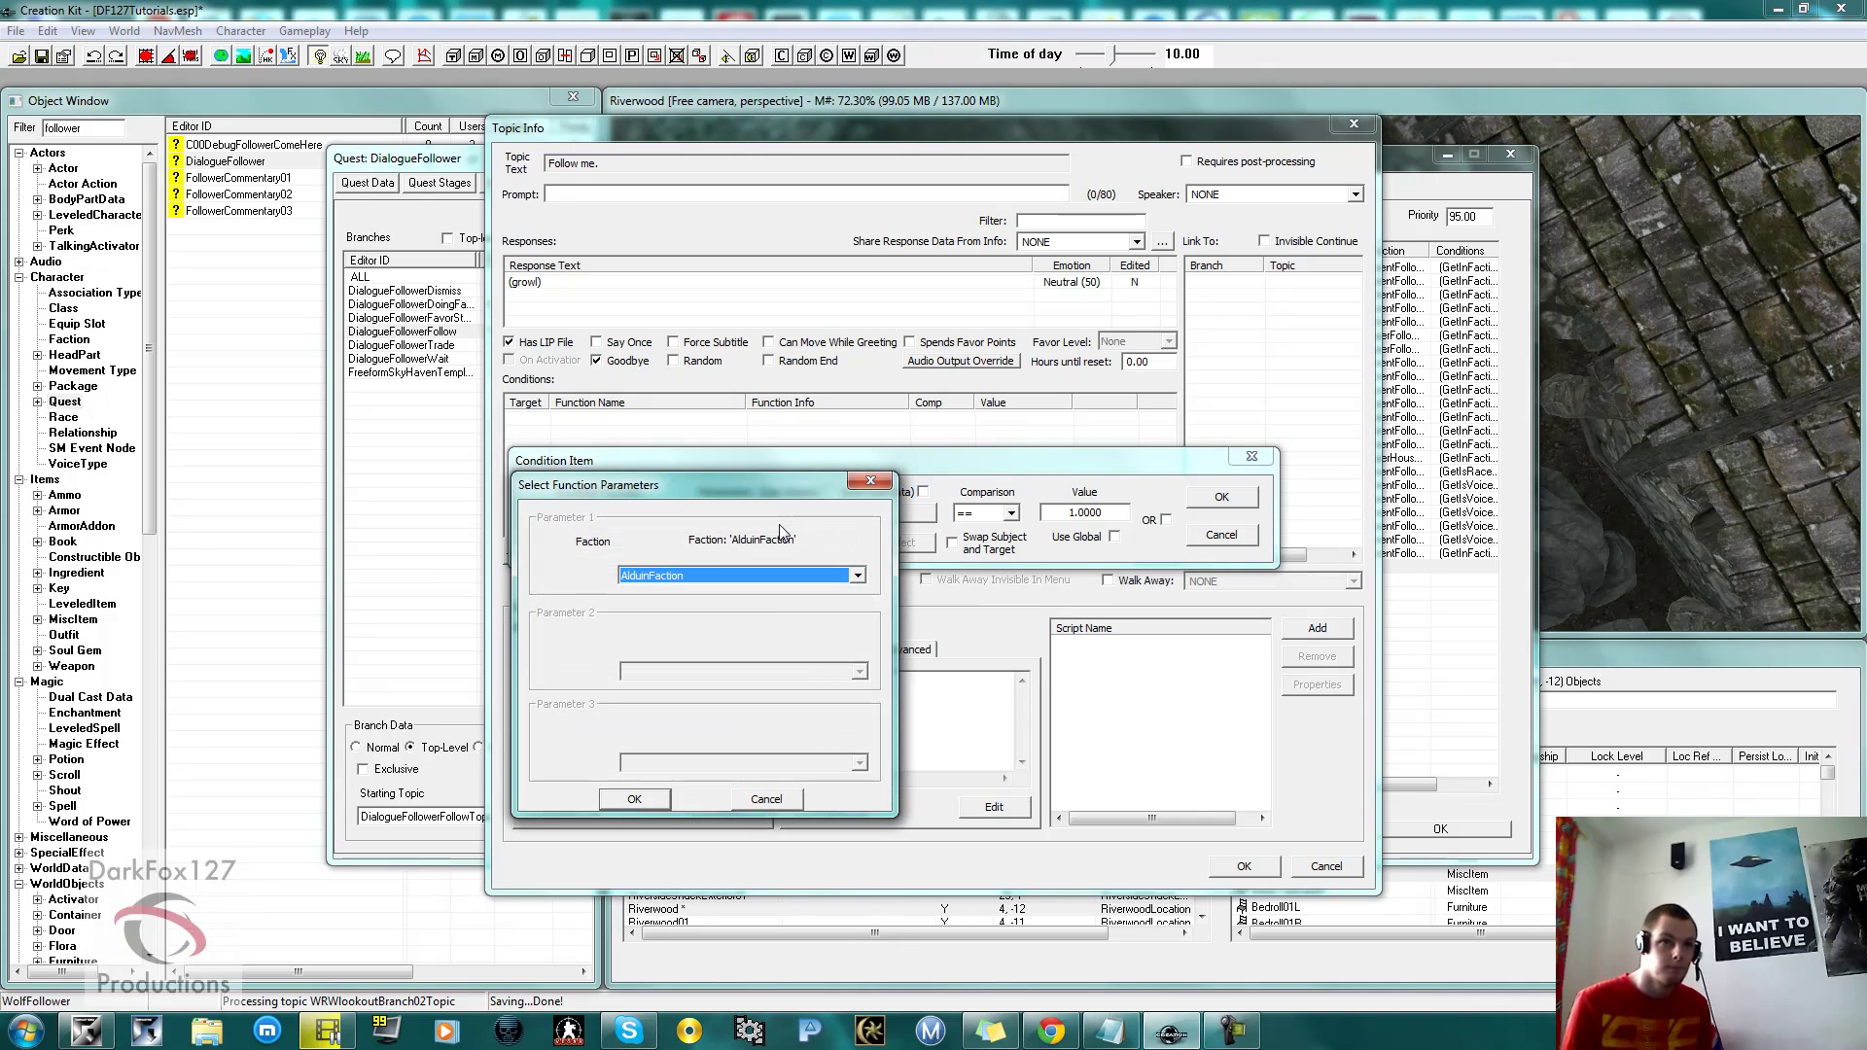
type("cur")
key("Return")
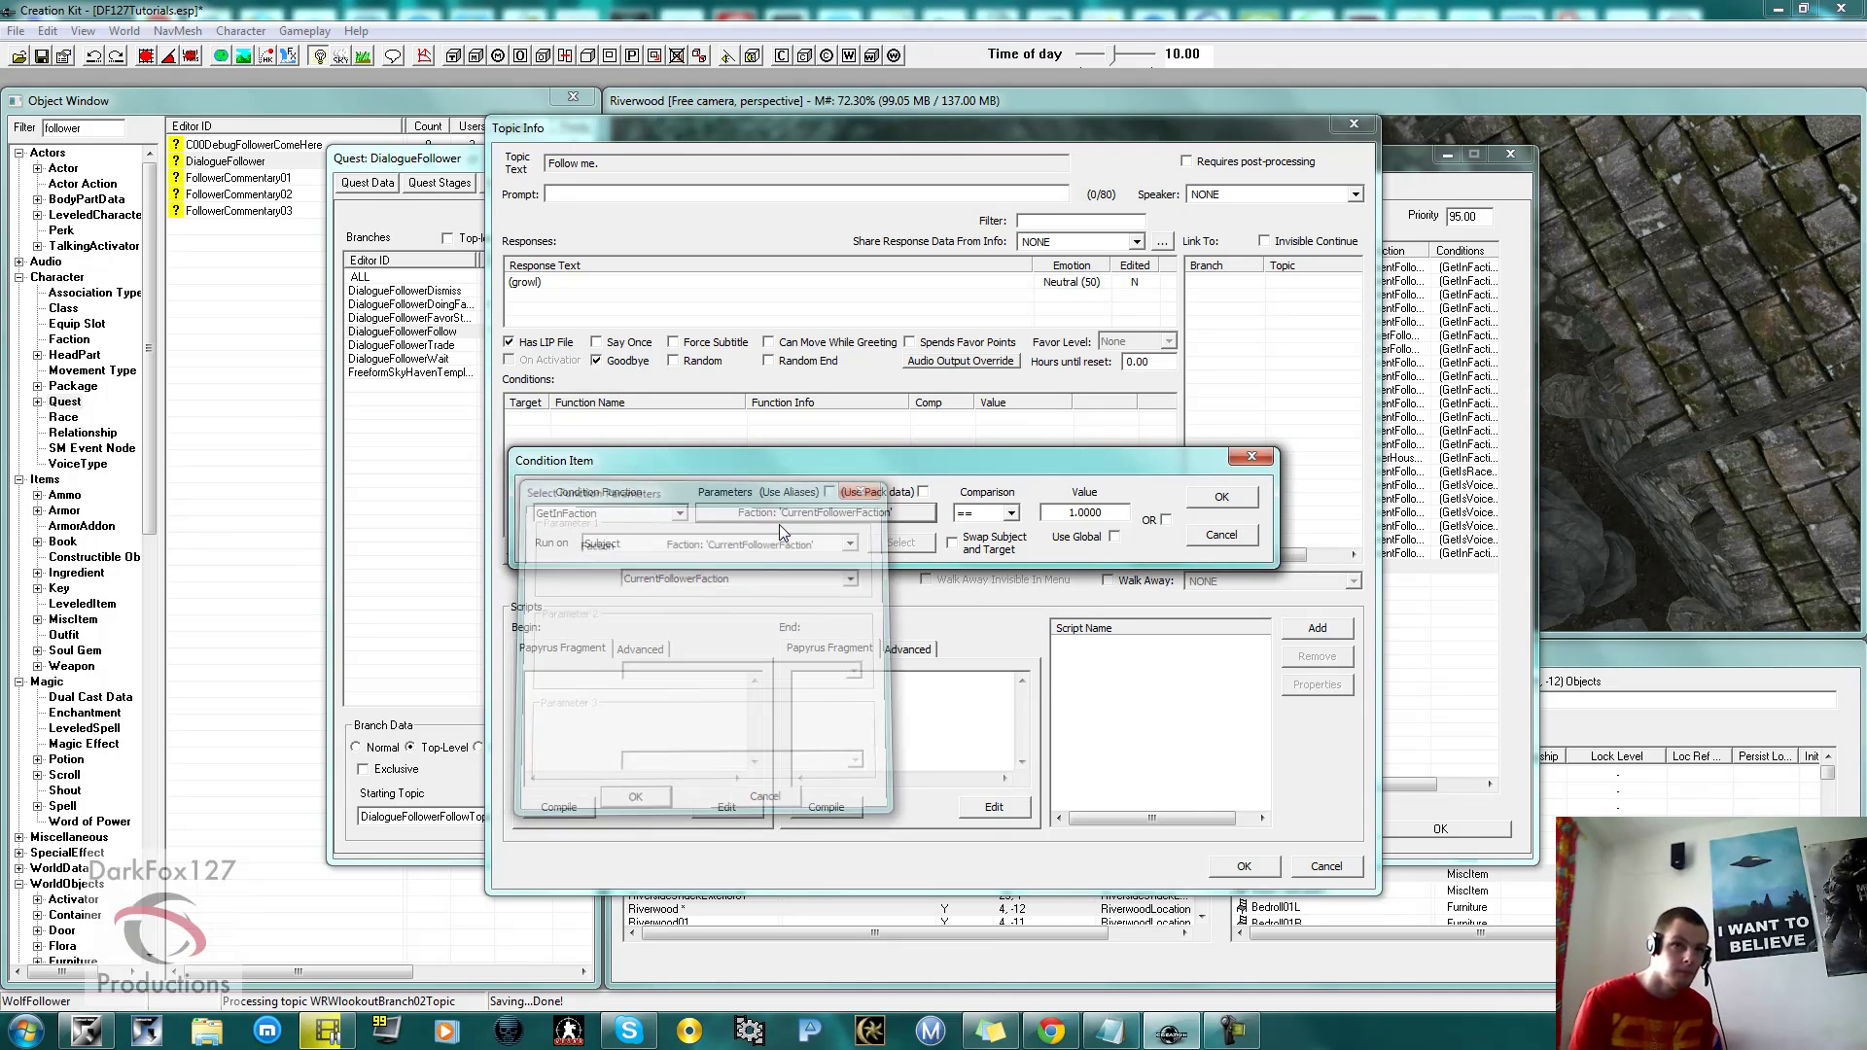
left_click(1222, 497)
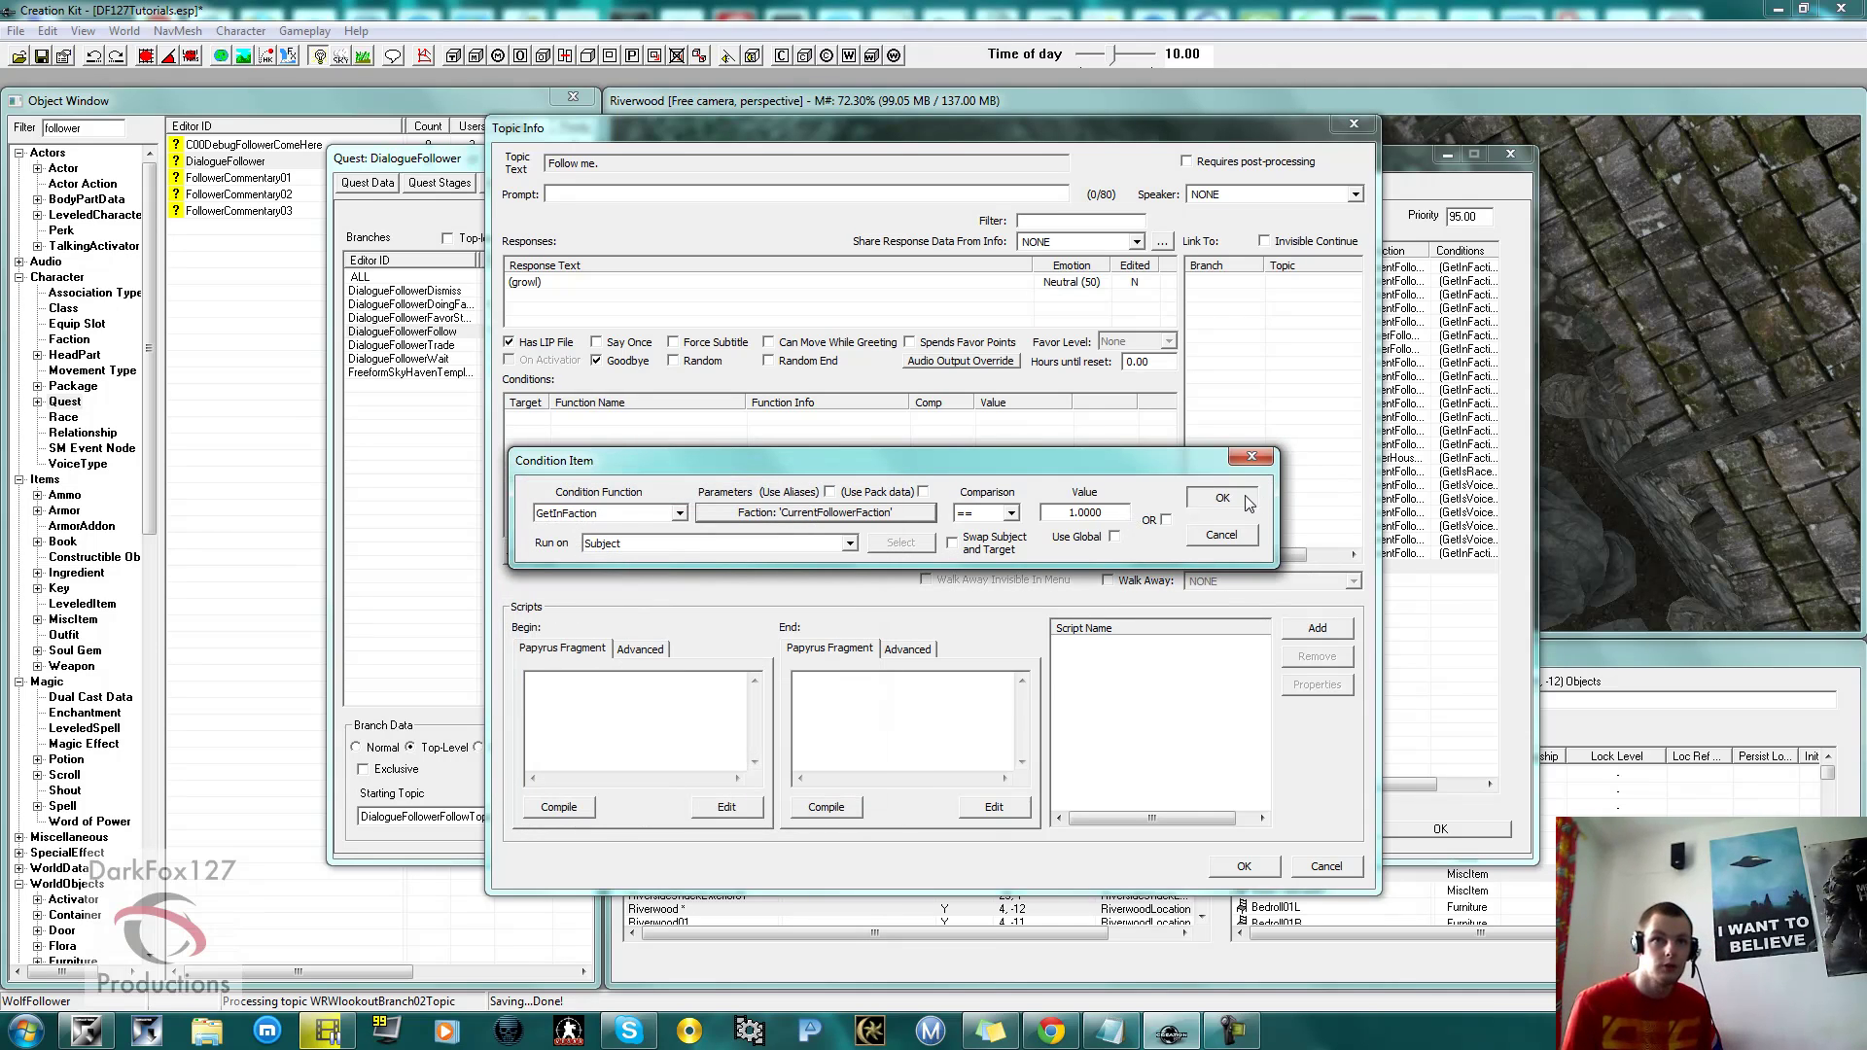
Add a GetIsRace condition for SabreCatRaceFollower to the (growl) topic info and accept the info.
right_click(623, 465)
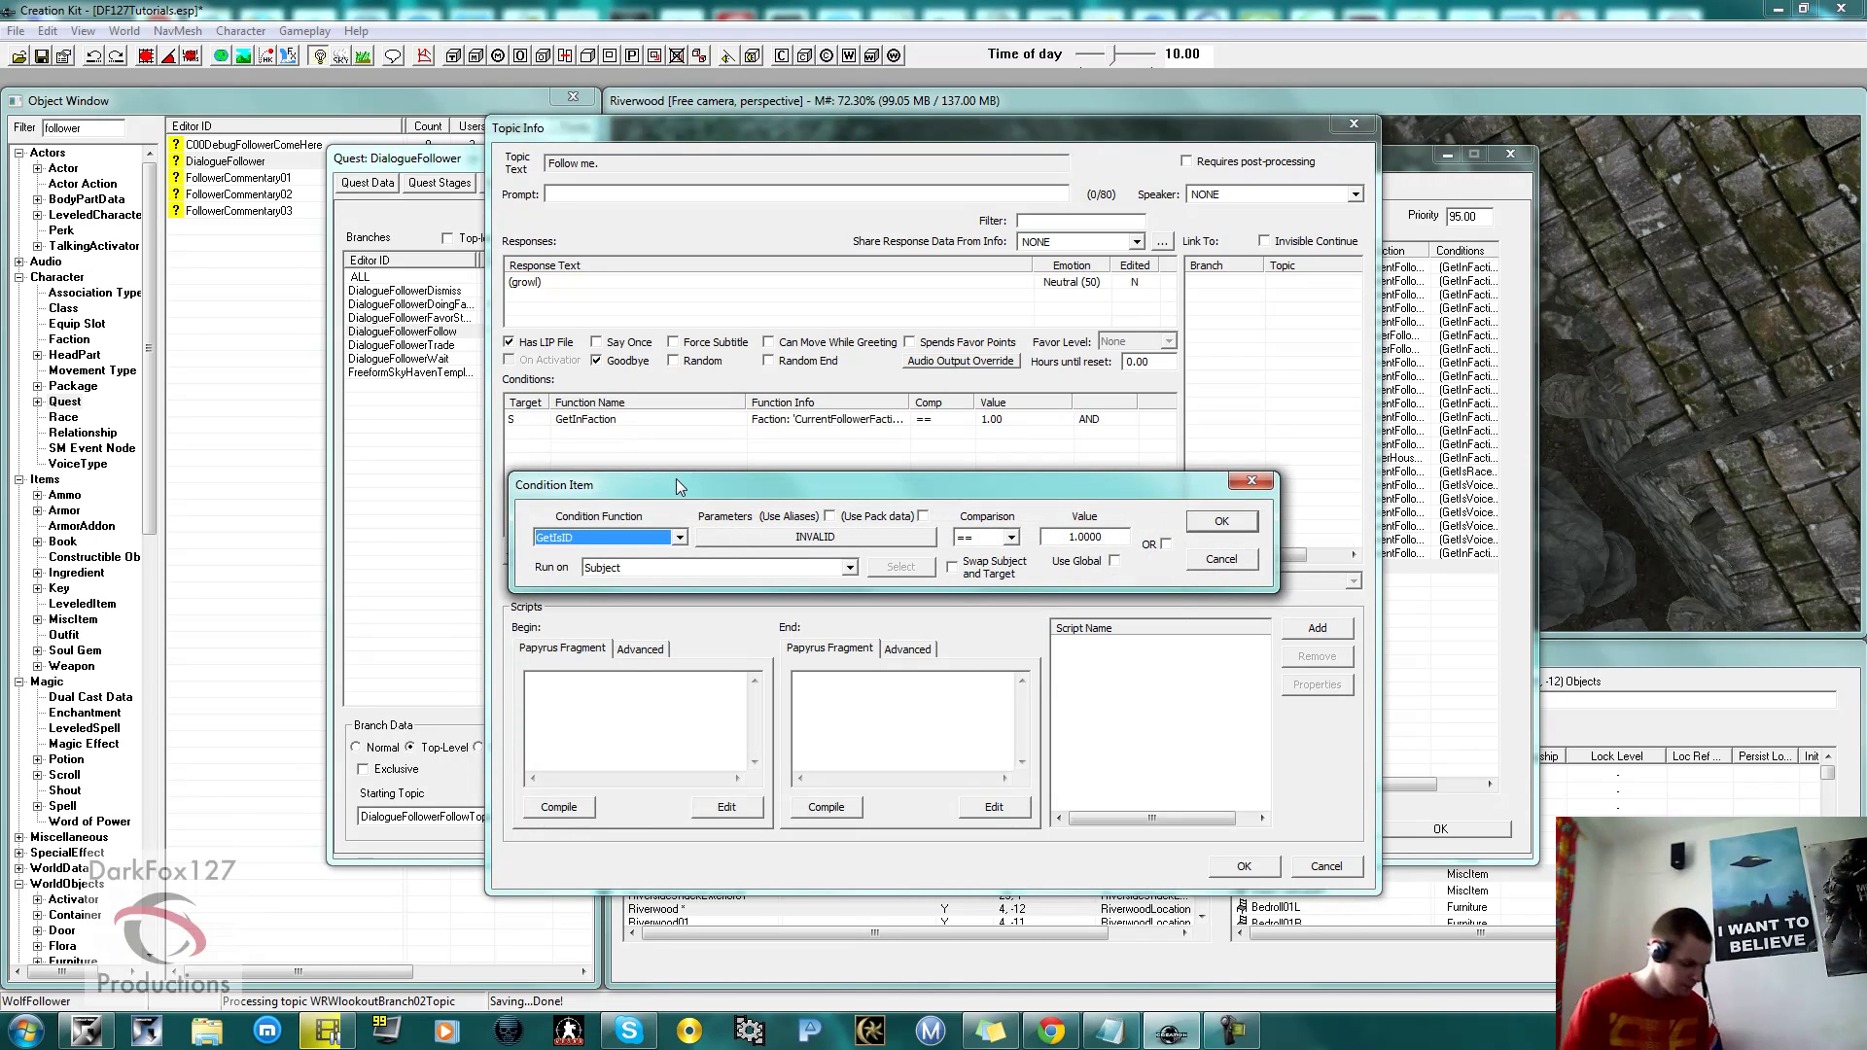
type("GetIsRace")
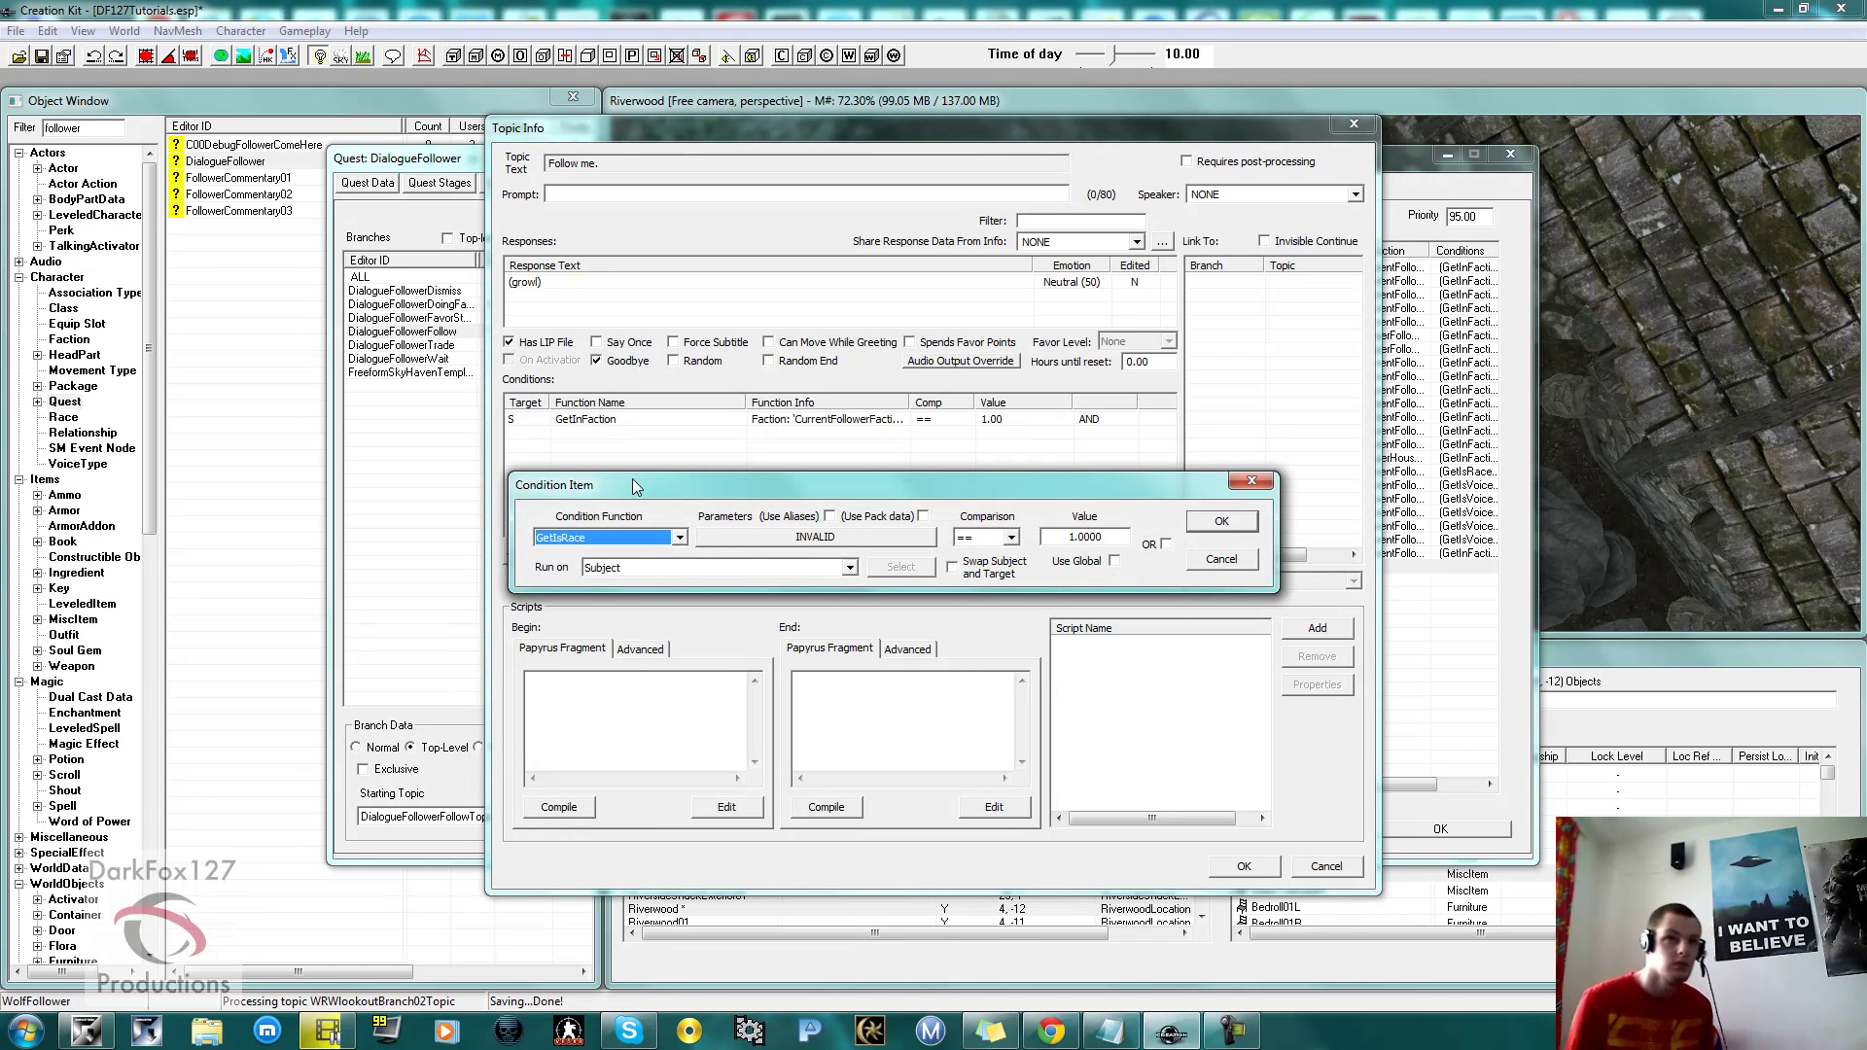
left_click(815, 537)
left_click(698, 600)
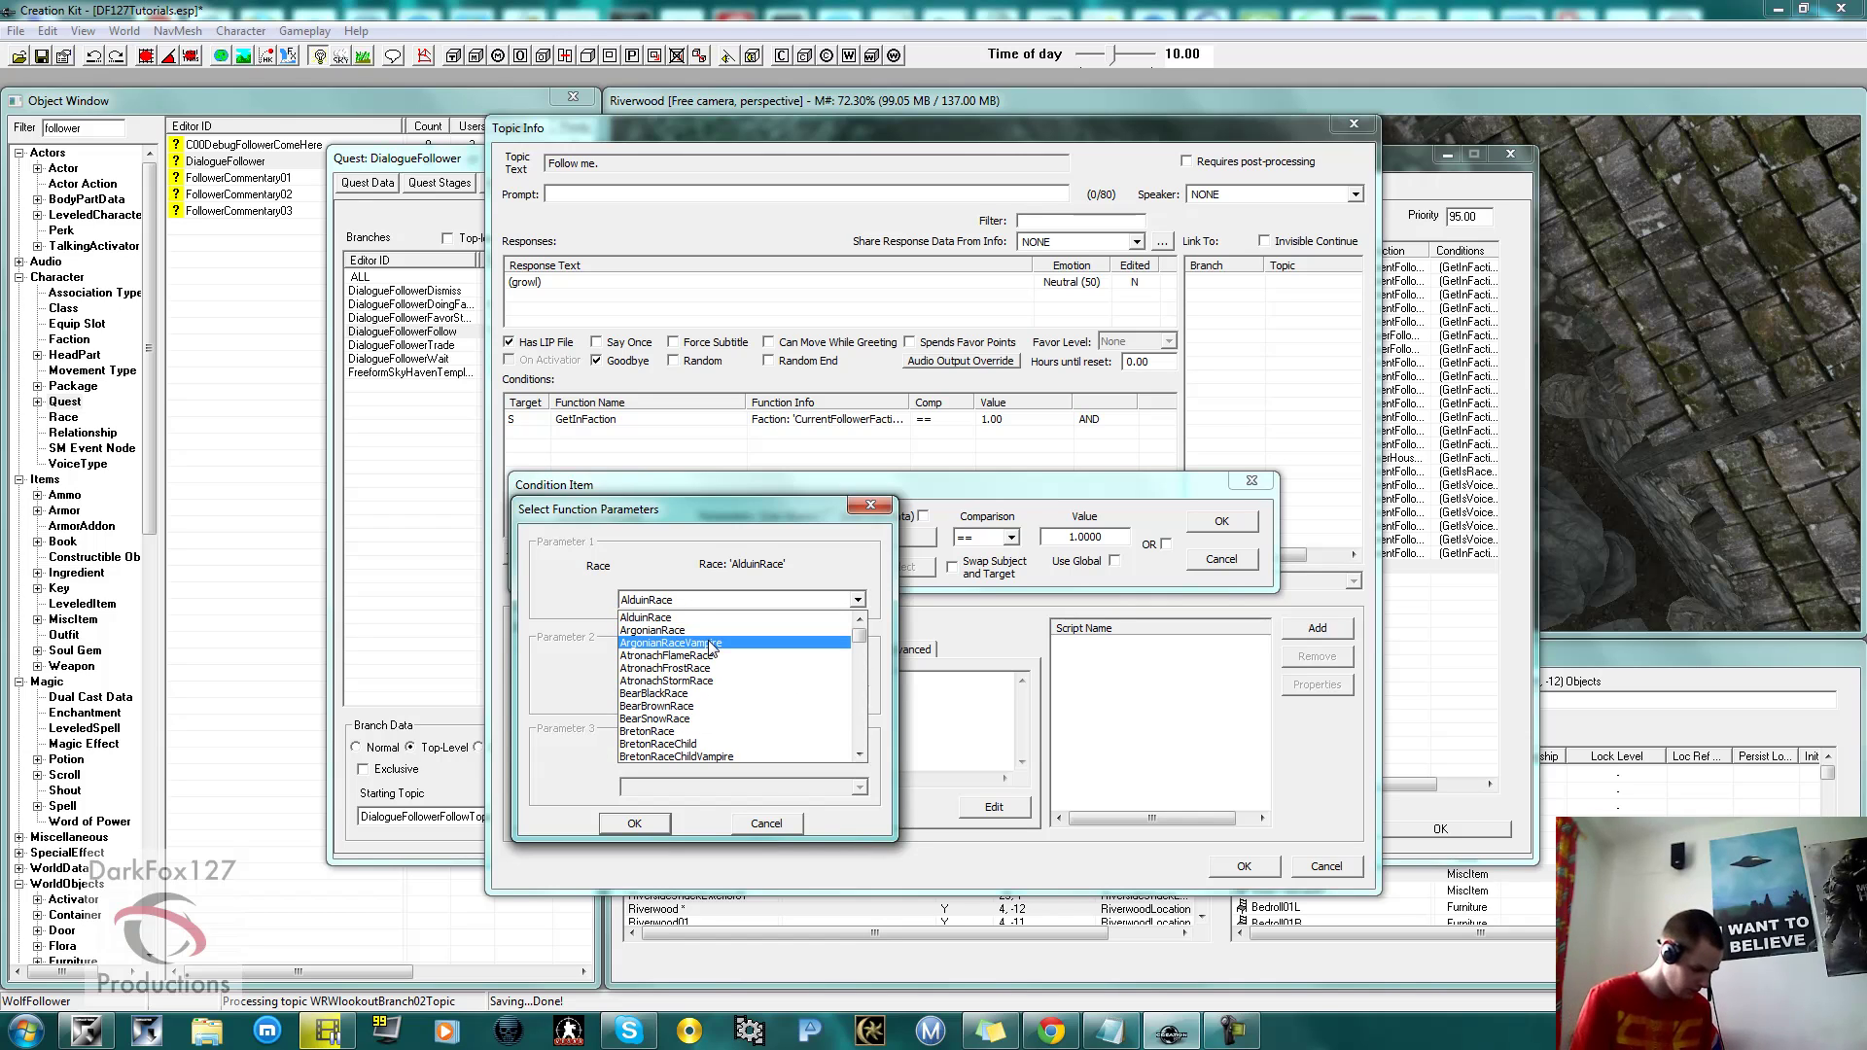
type("s")
scroll(711, 649, "down", 2)
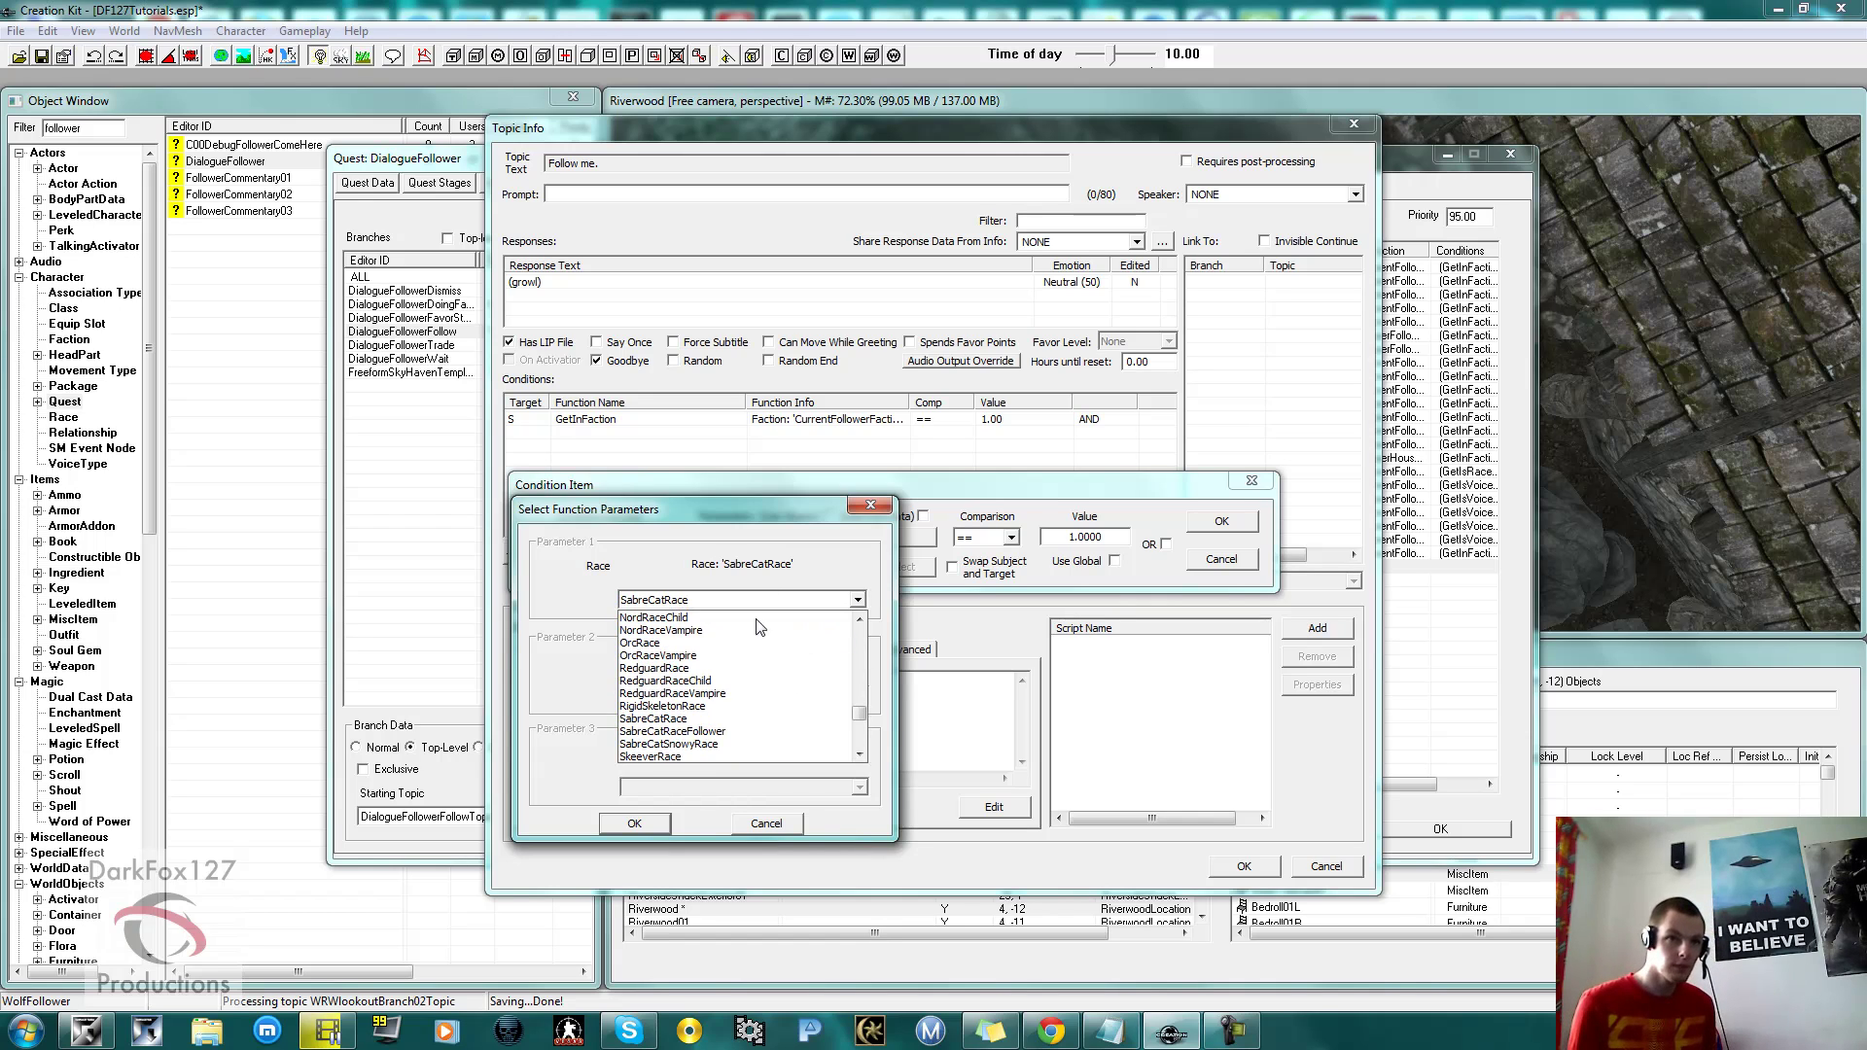
left_click(739, 742)
left_click(634, 822)
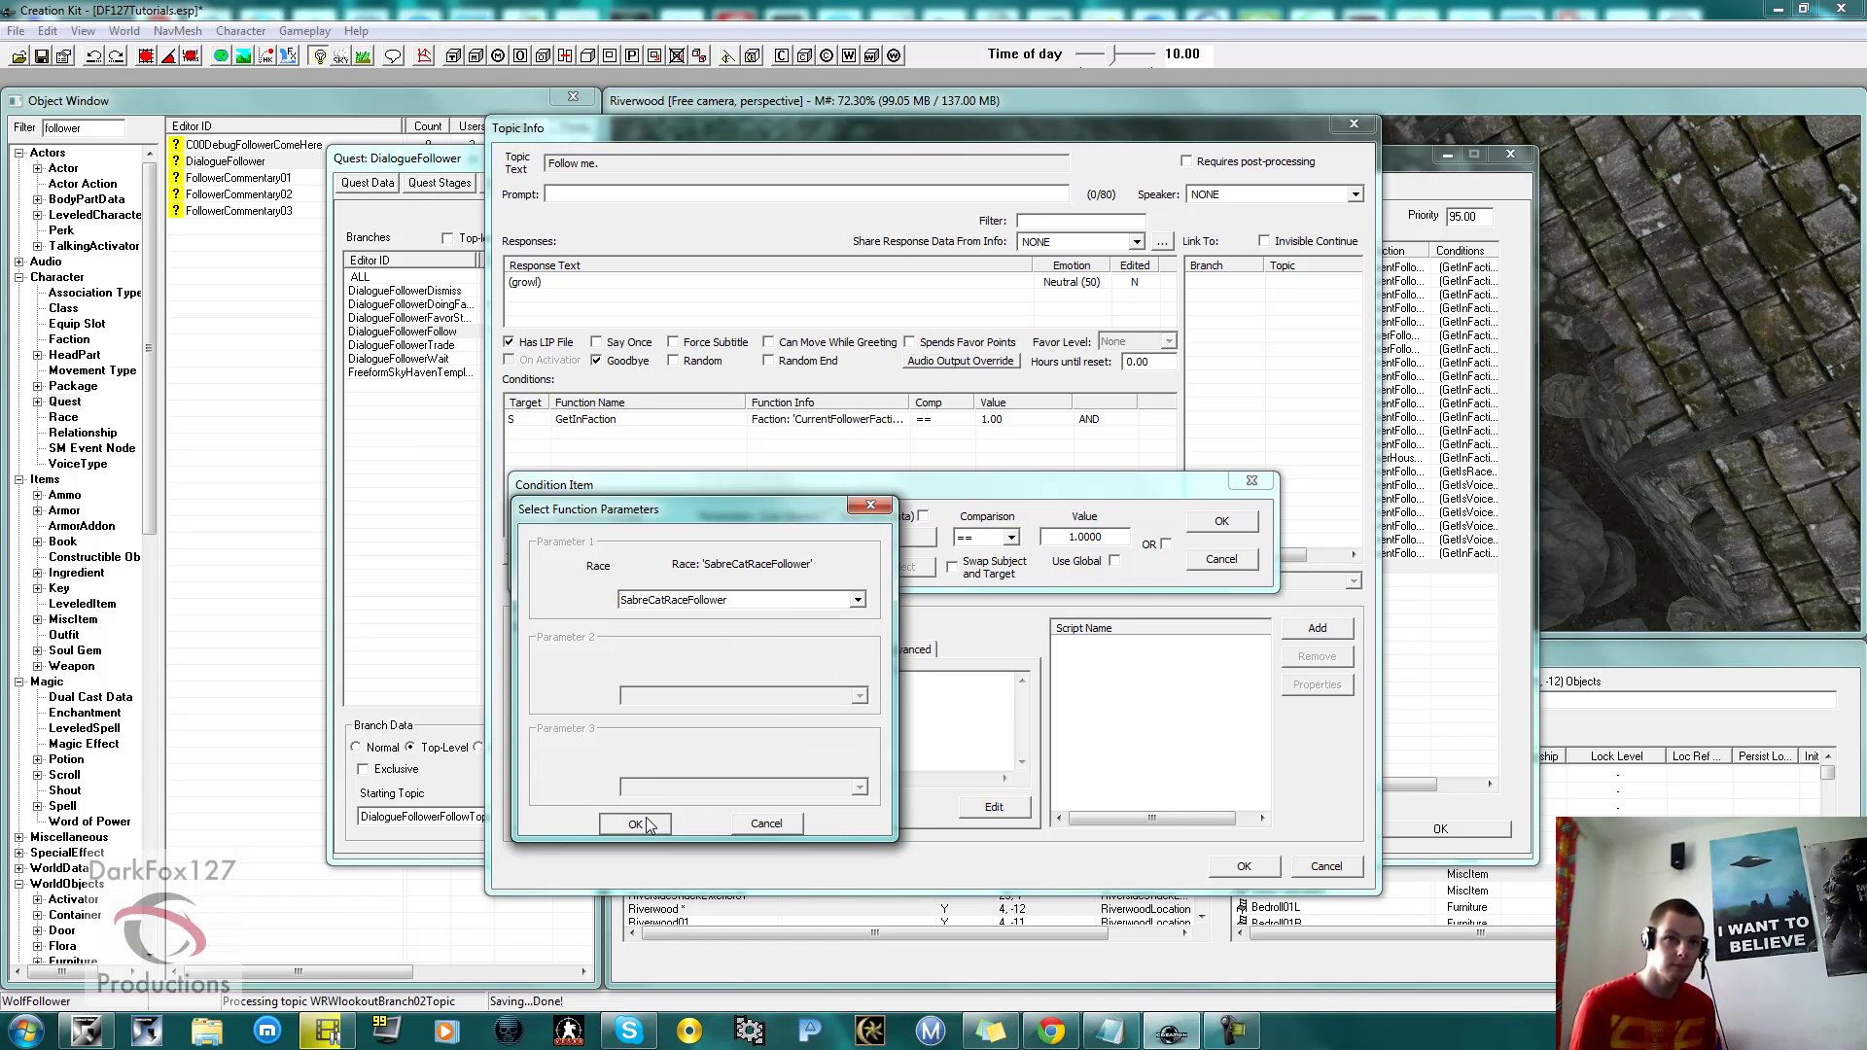
left_click(1217, 522)
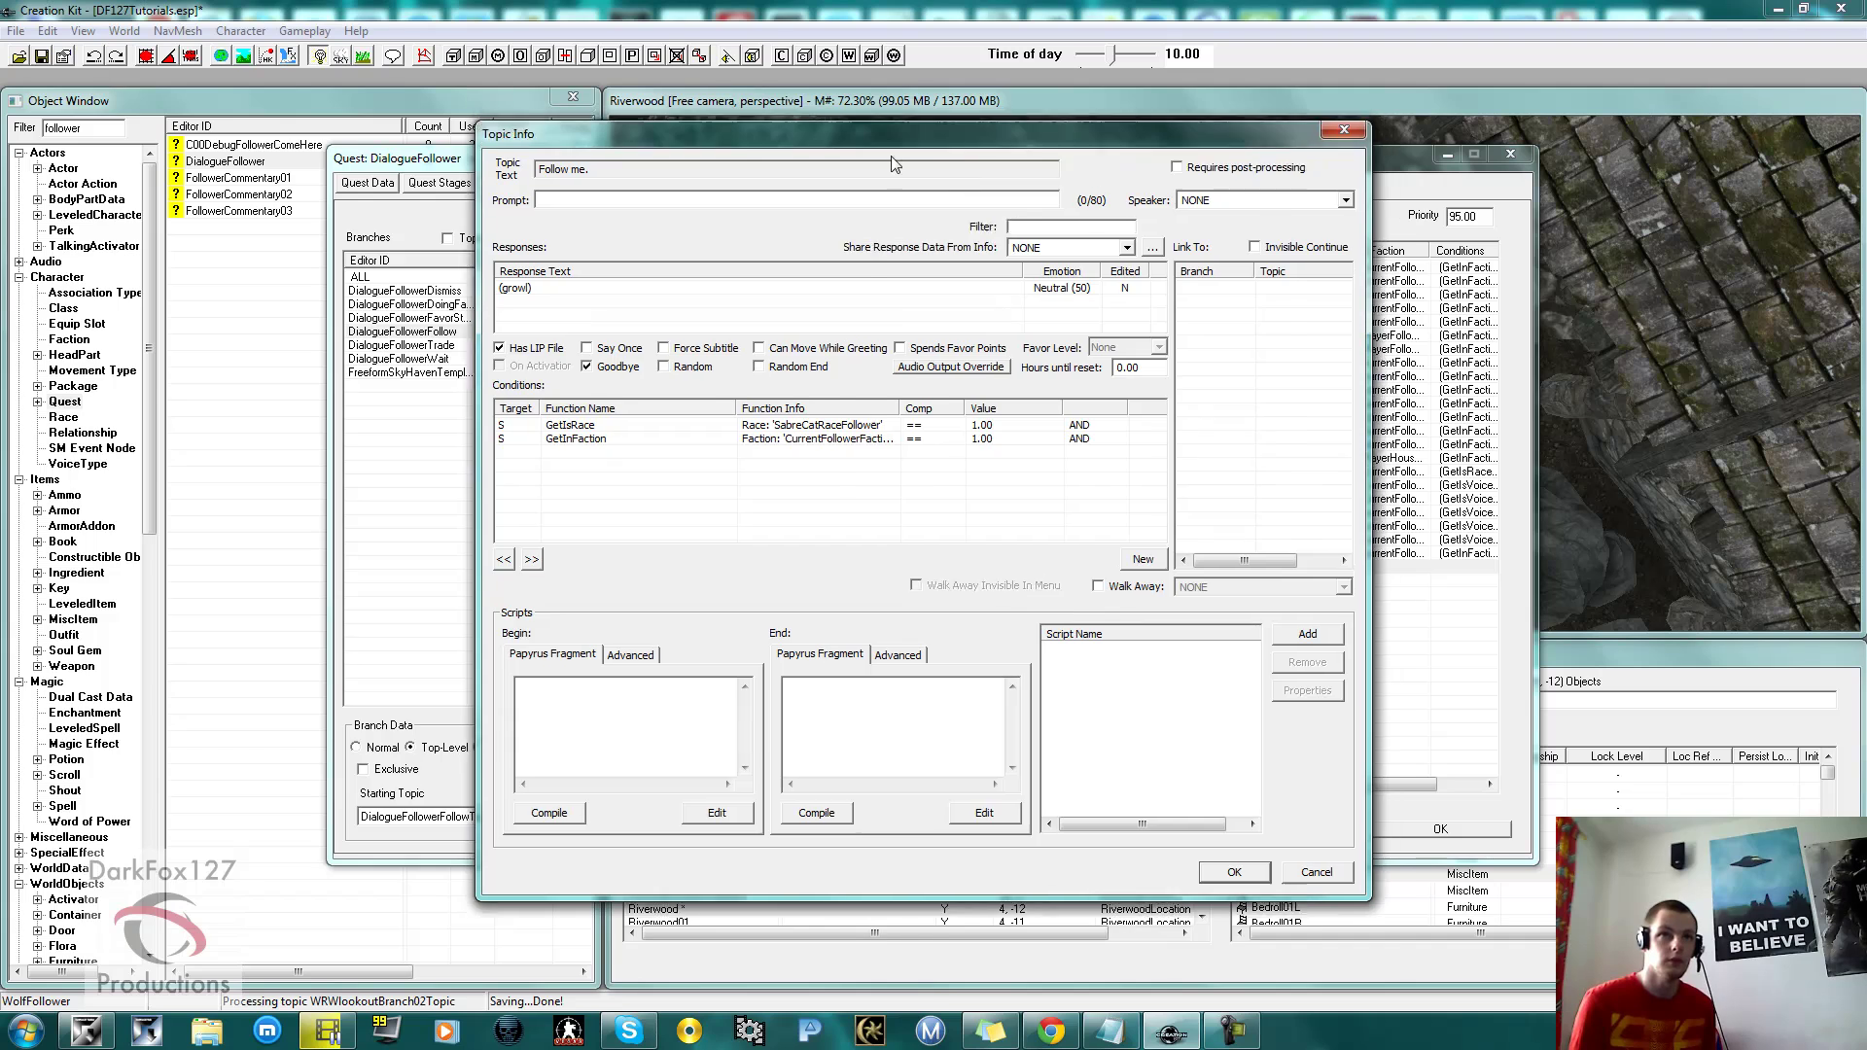
left_click_drag(935, 127, 291, 142)
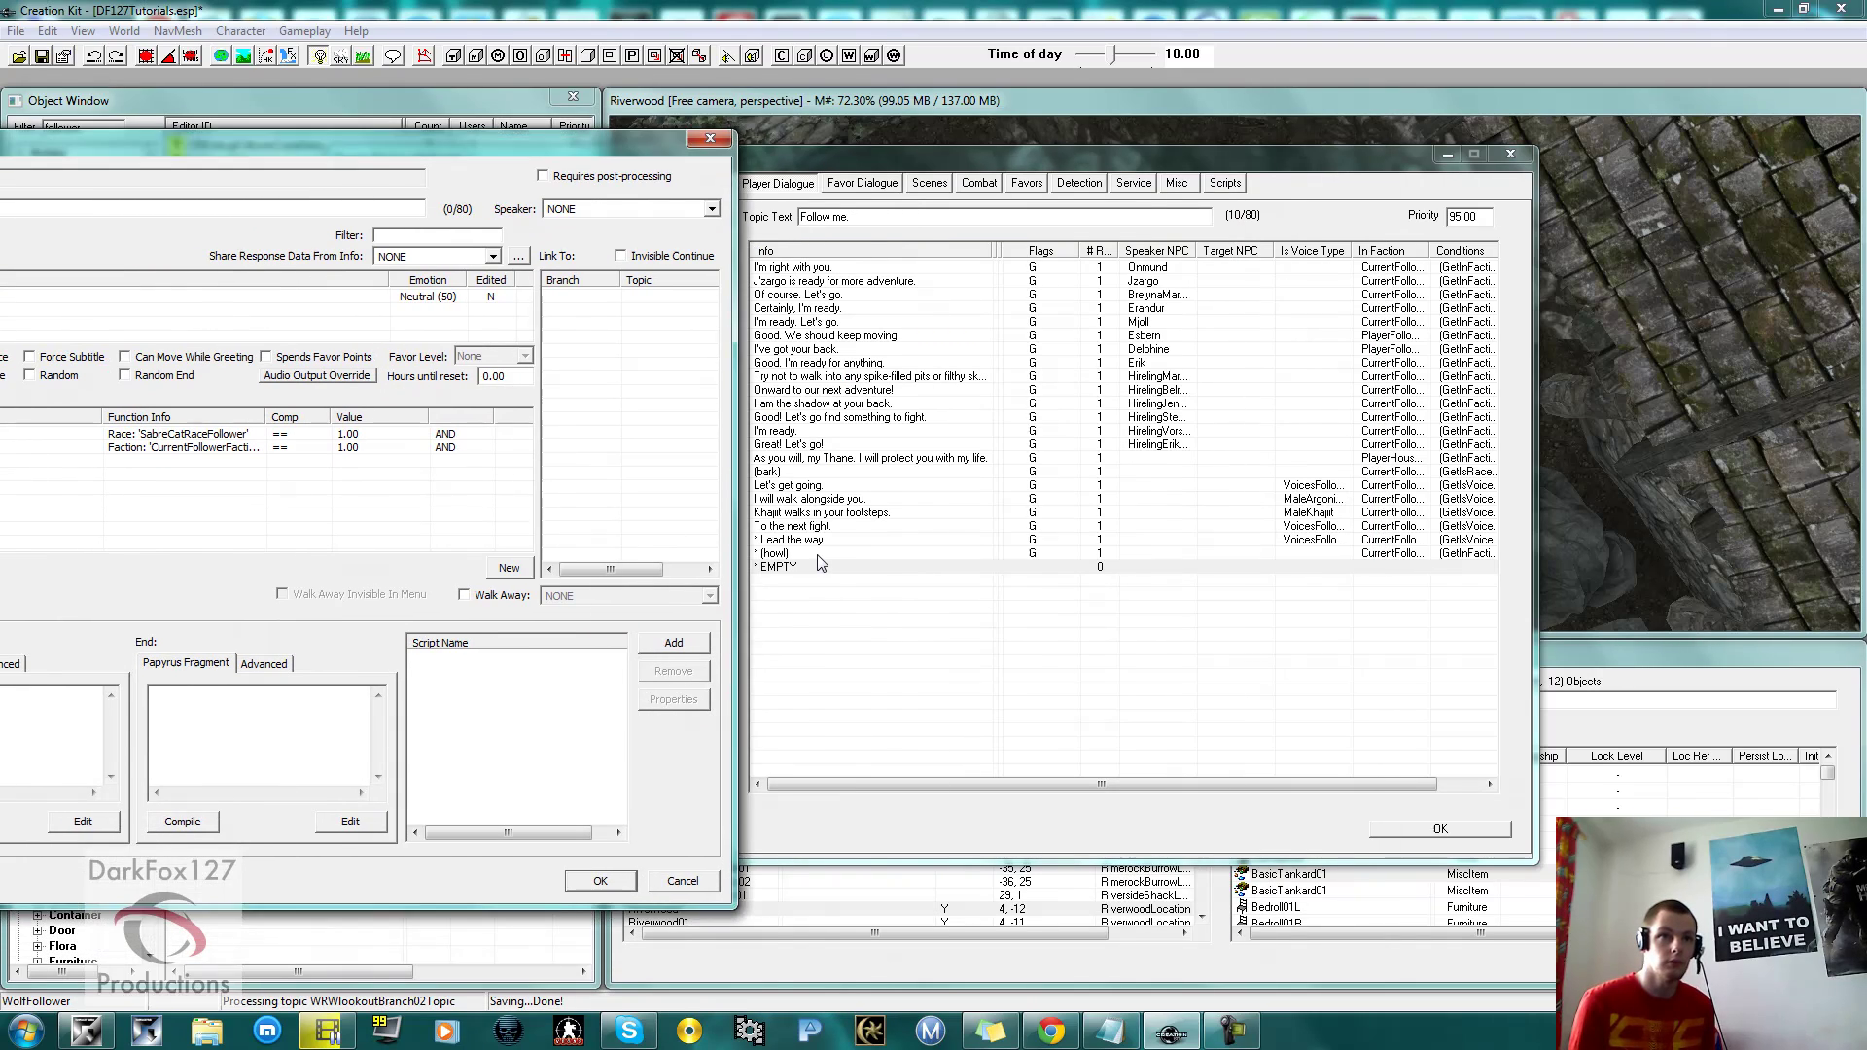
left_click_drag(638, 143, 1149, 185)
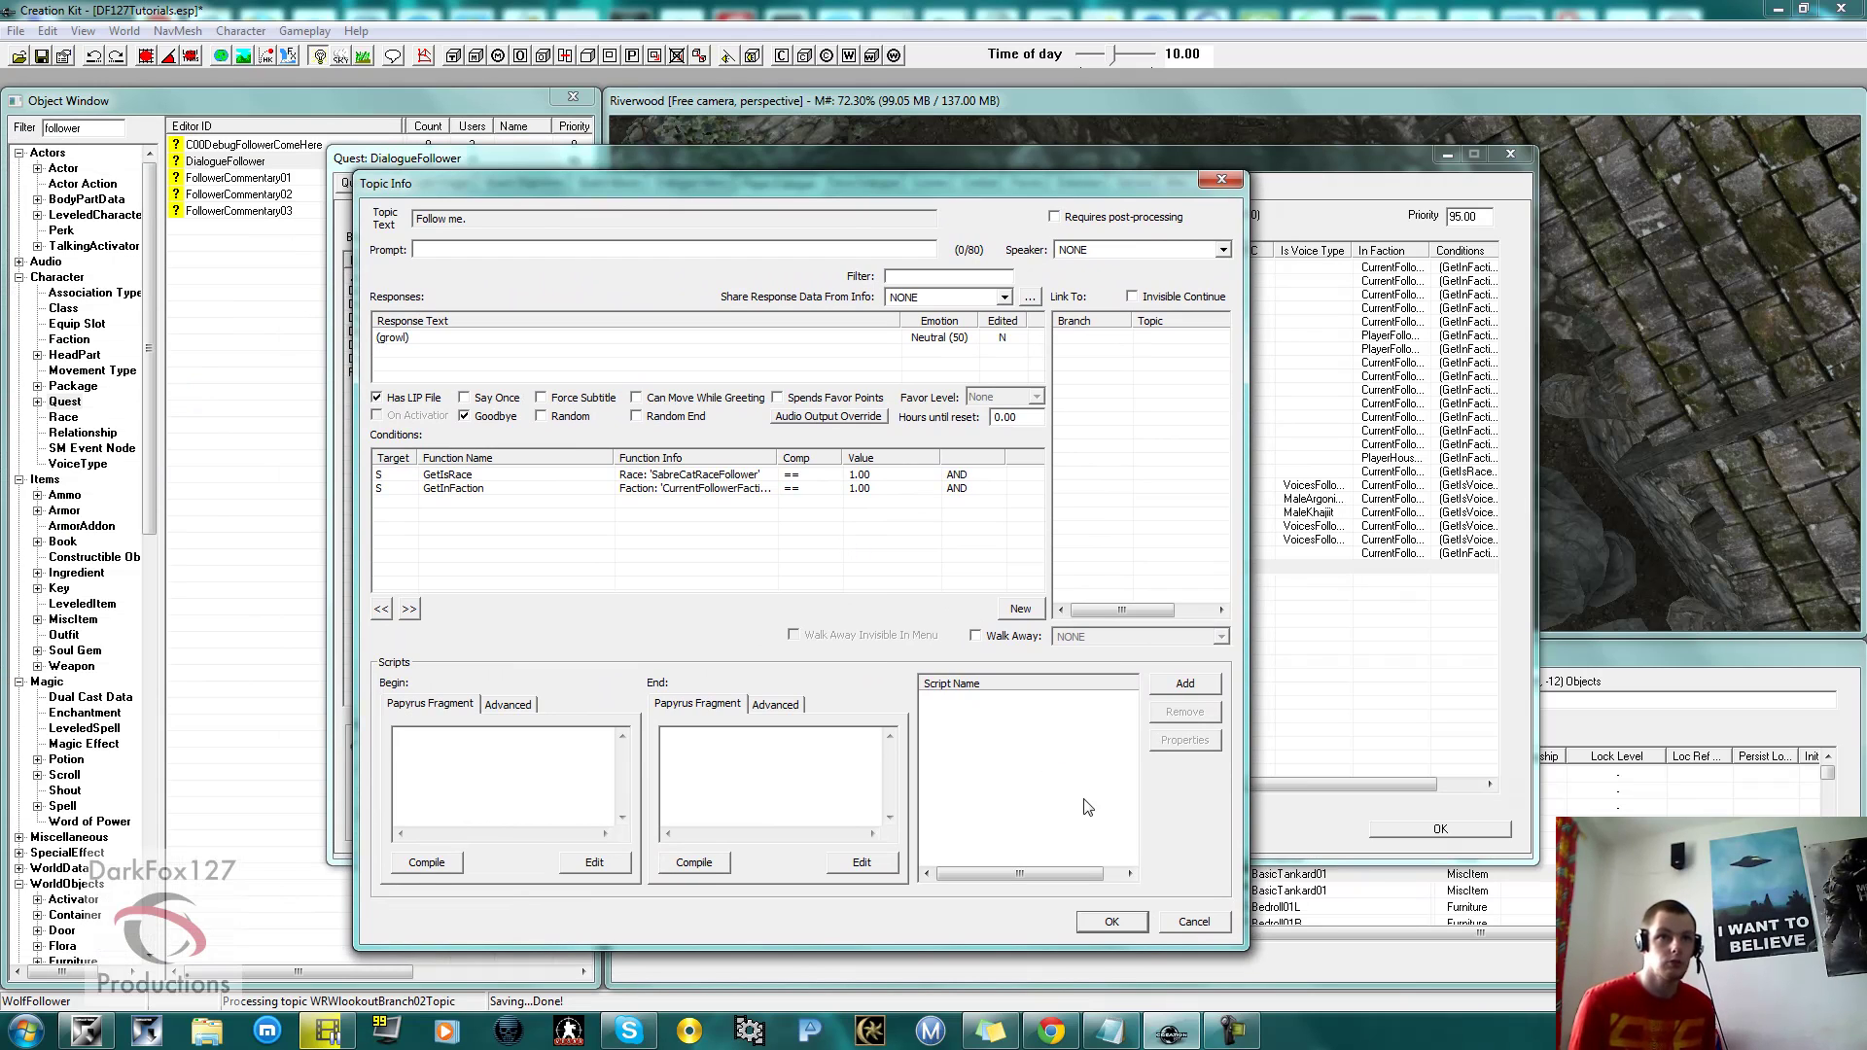
left_click(1109, 922)
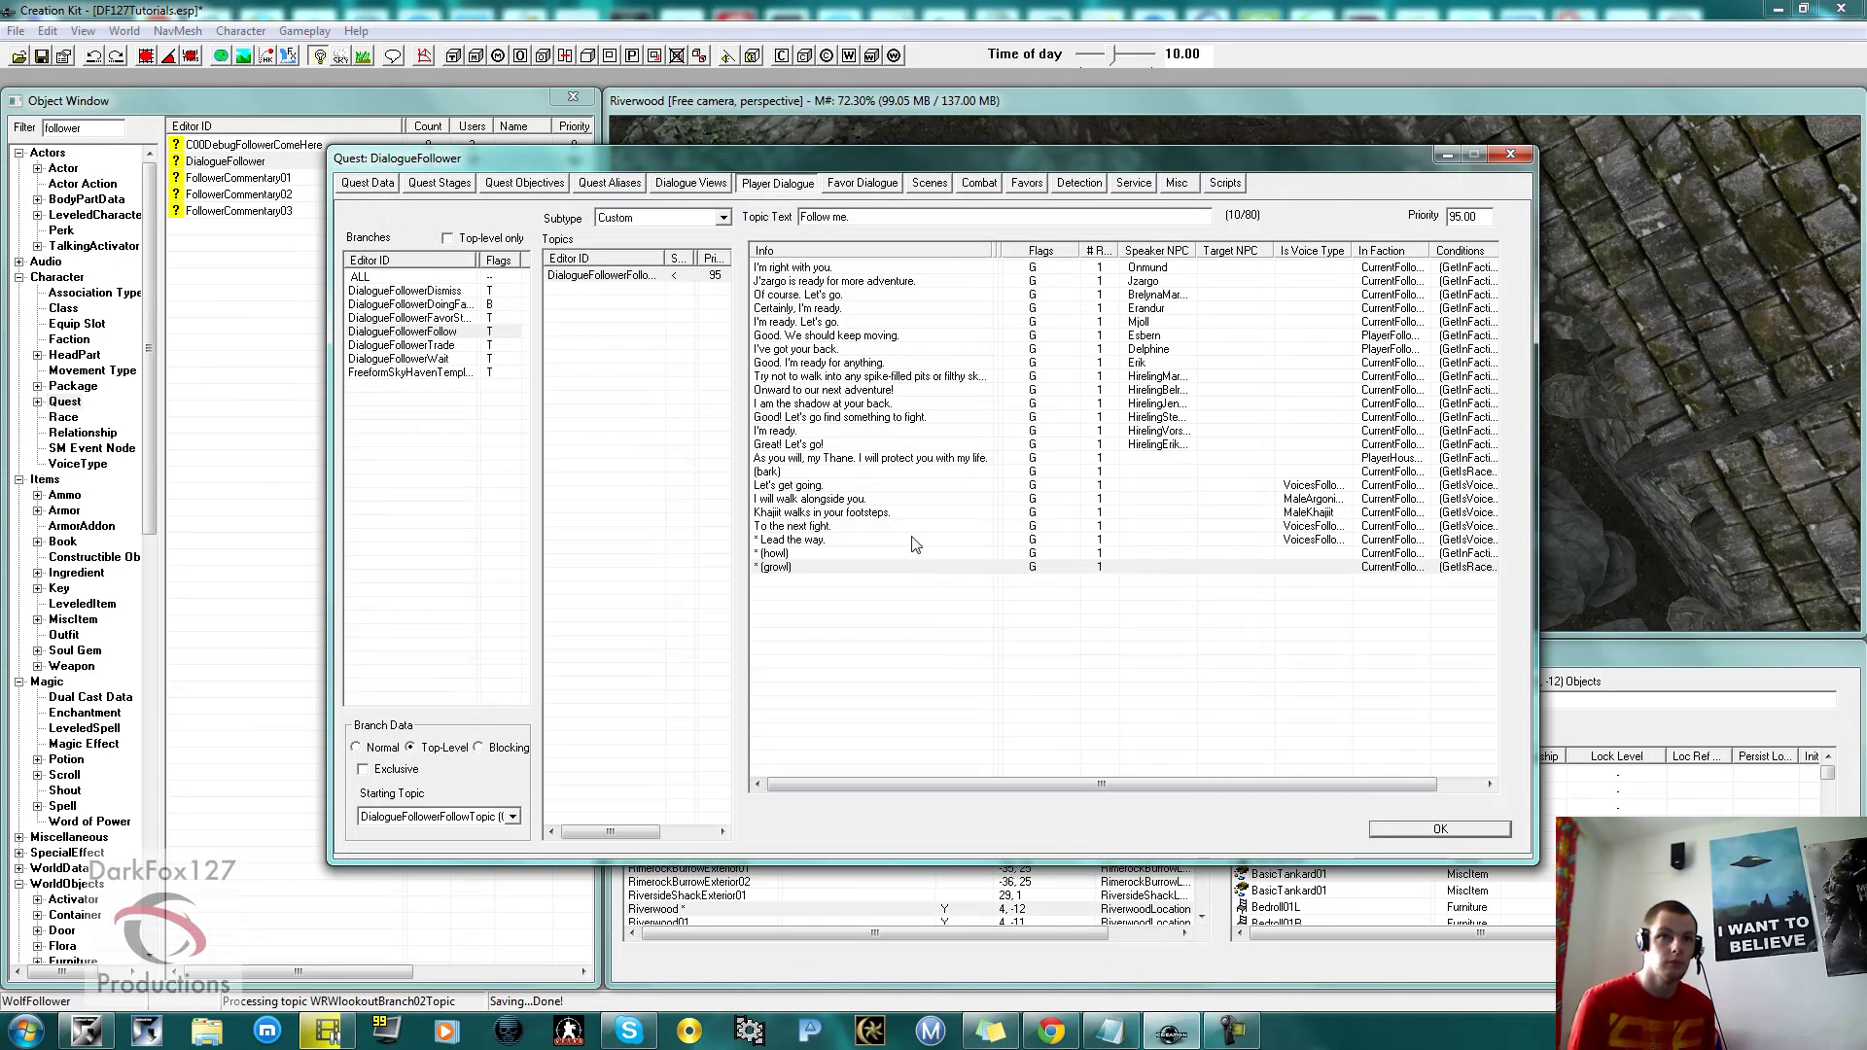
Check the conditions of the (howl) response in the "Follow me." topic and close it without changes.
double_click(832, 555)
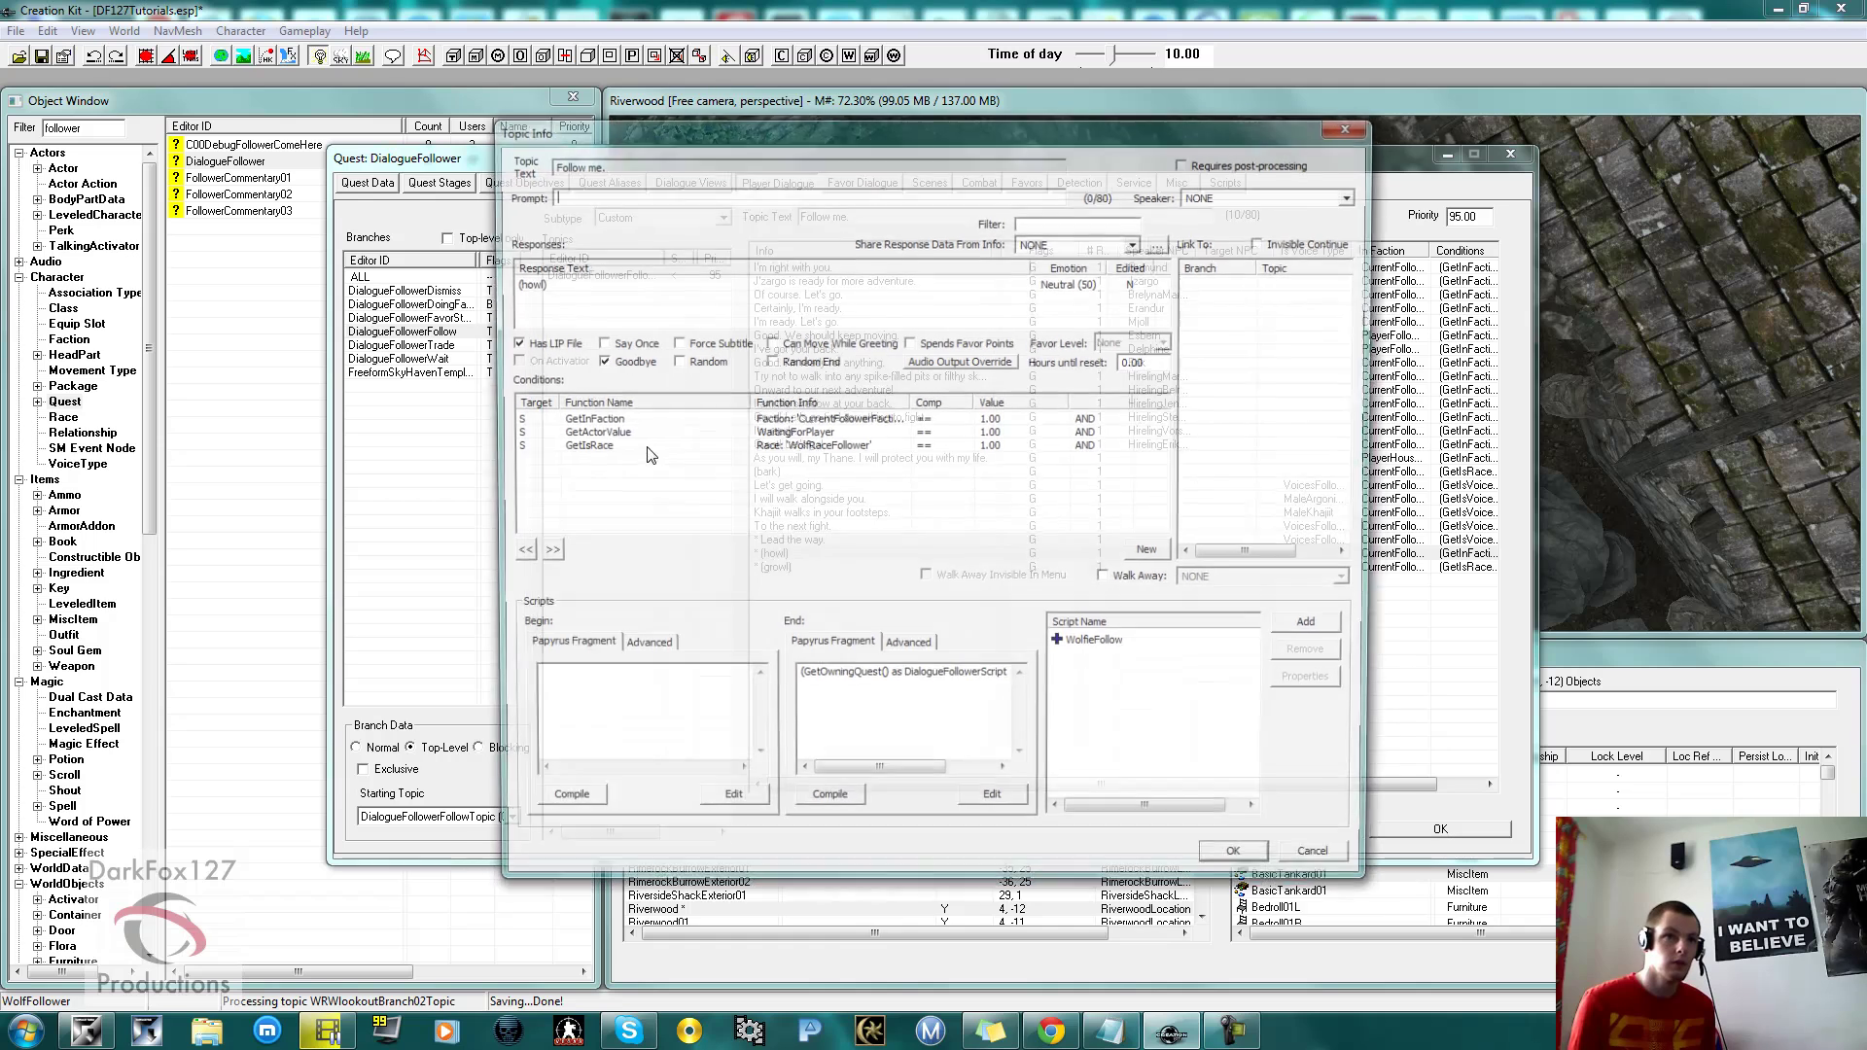
left_click(577, 433)
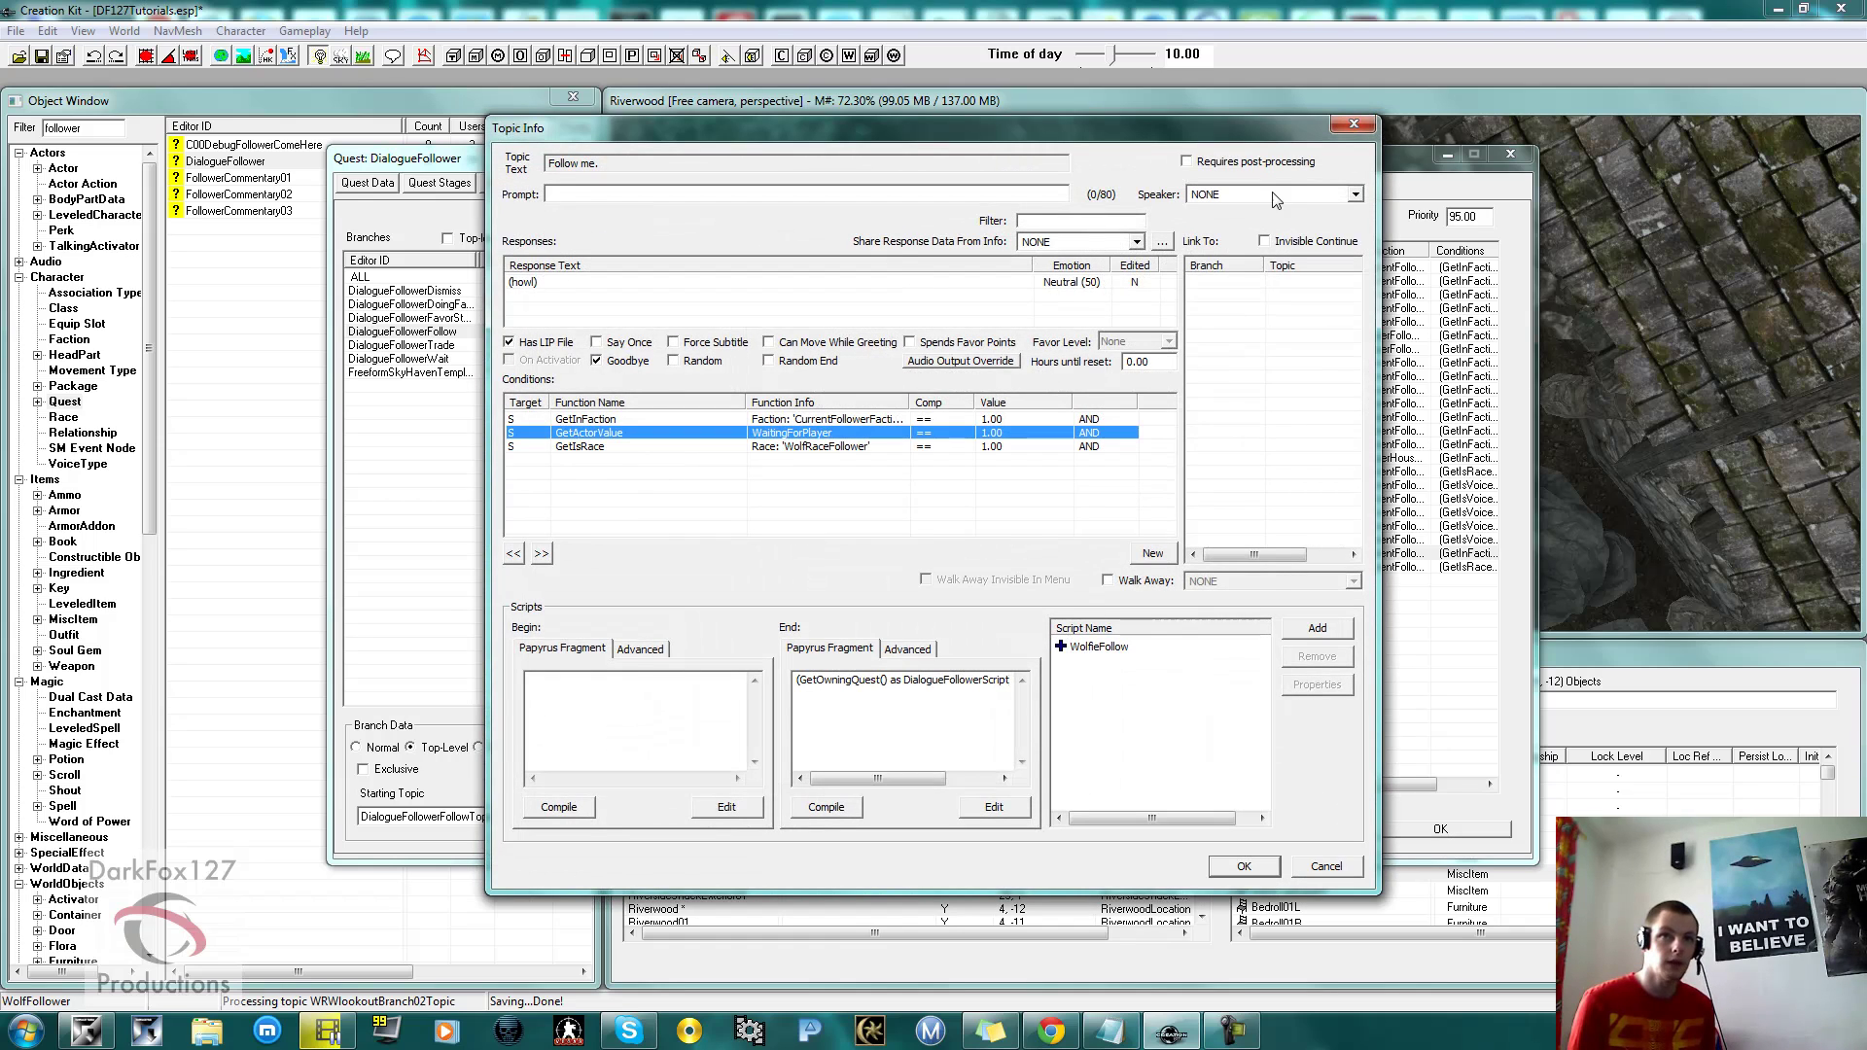
left_click(1353, 125)
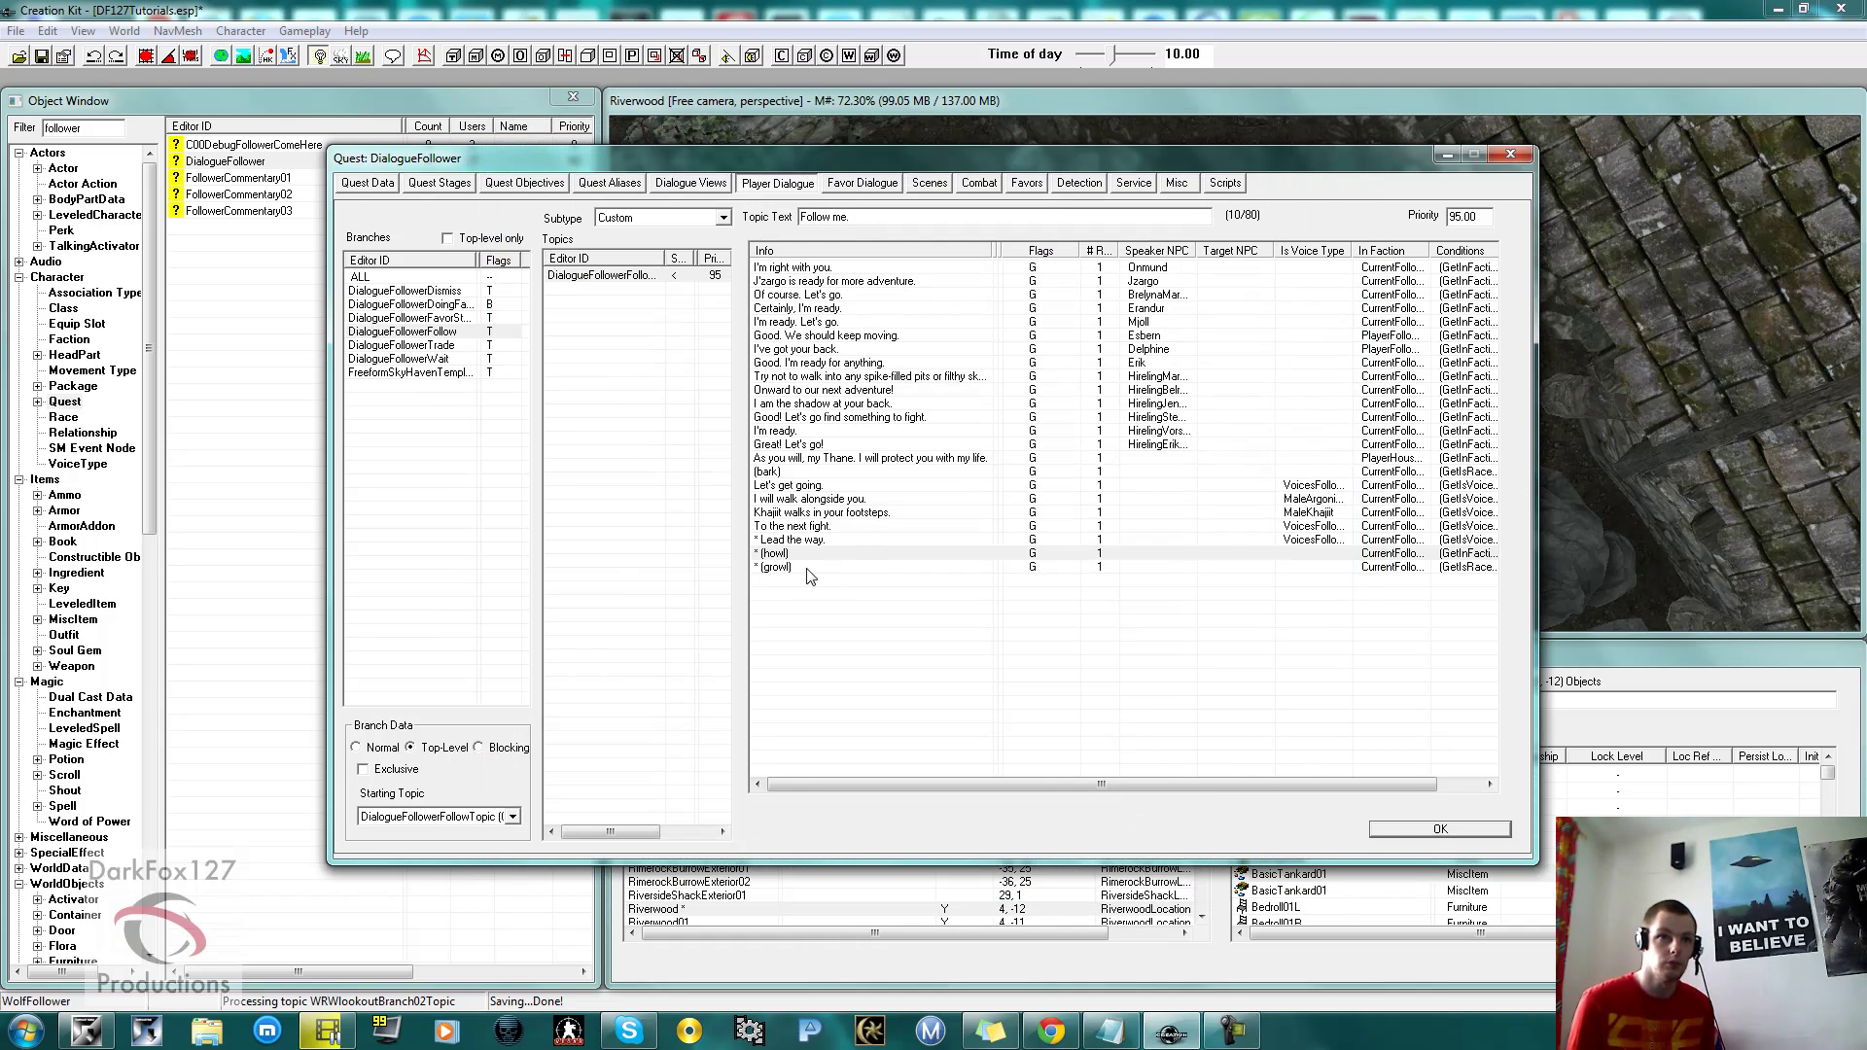
Reopen the (growl) topic info and add a GetActorValue condition requiring WaitingForPlayer to equal 1.
double_click(815, 568)
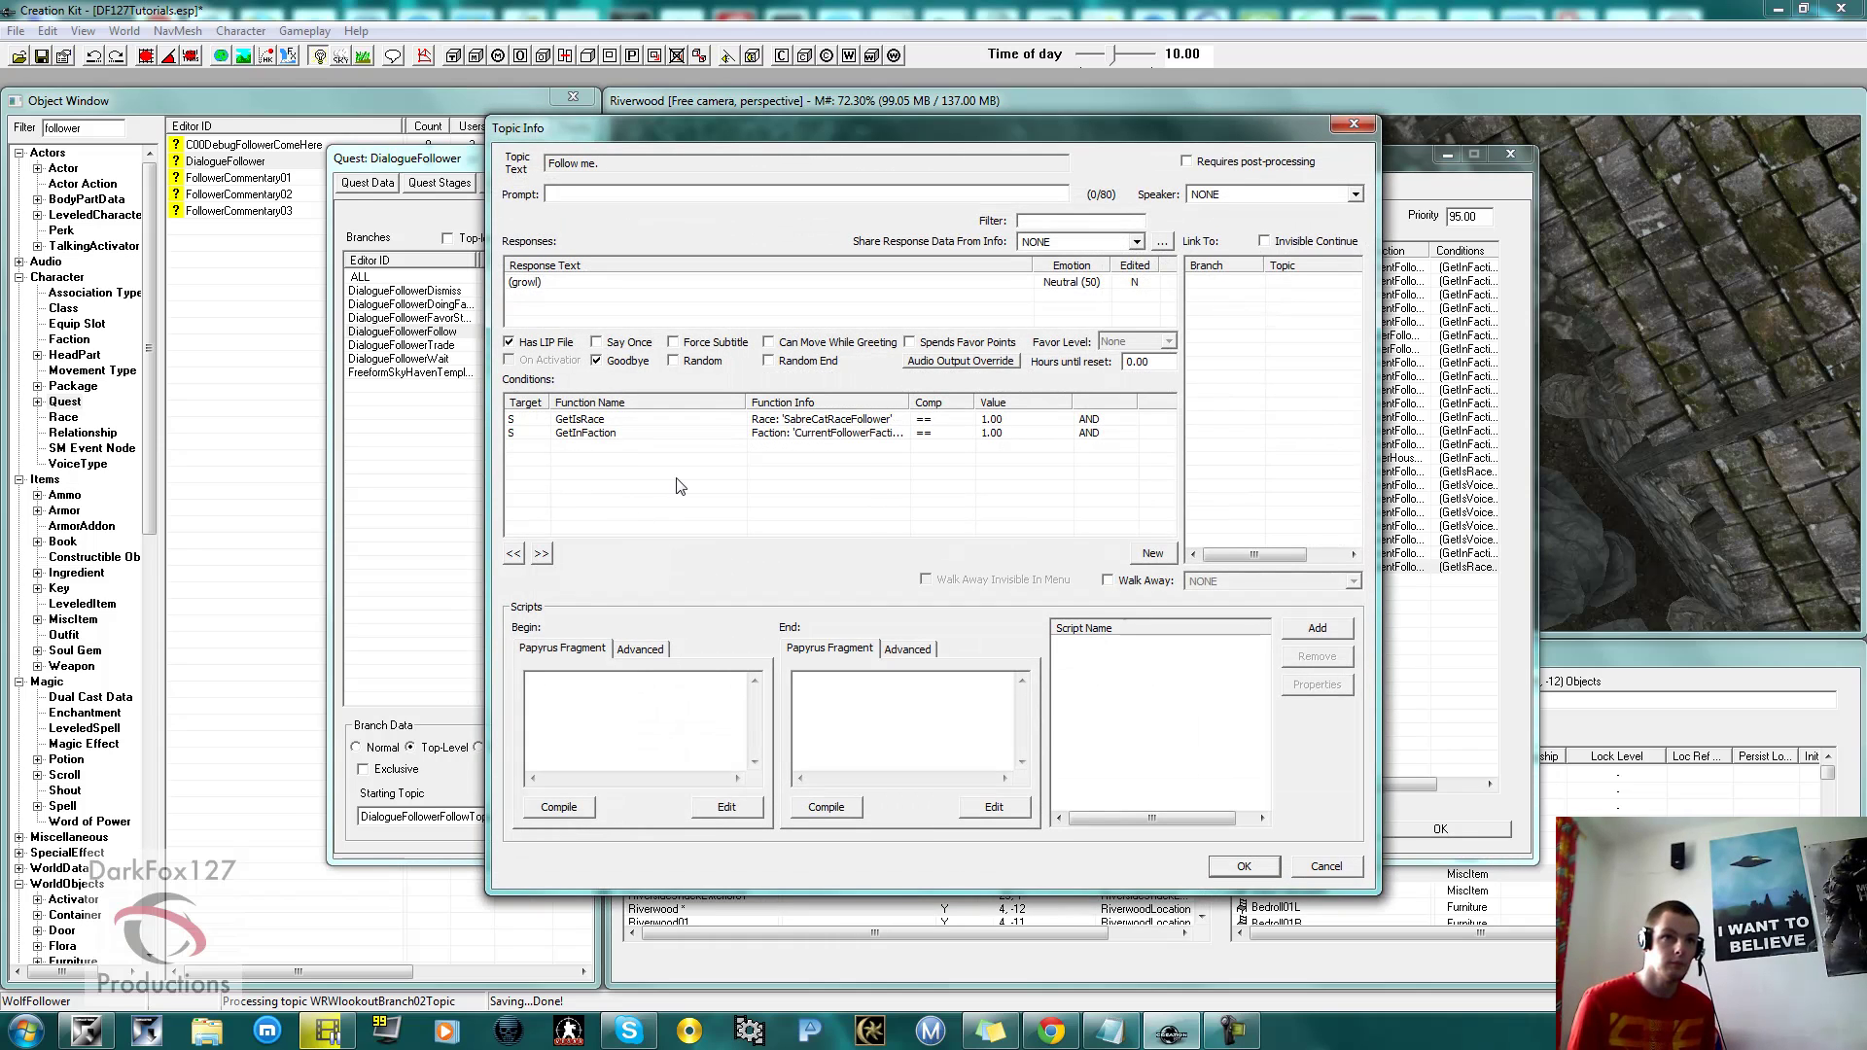
right_click(675, 478)
left_click(709, 491)
type("g")
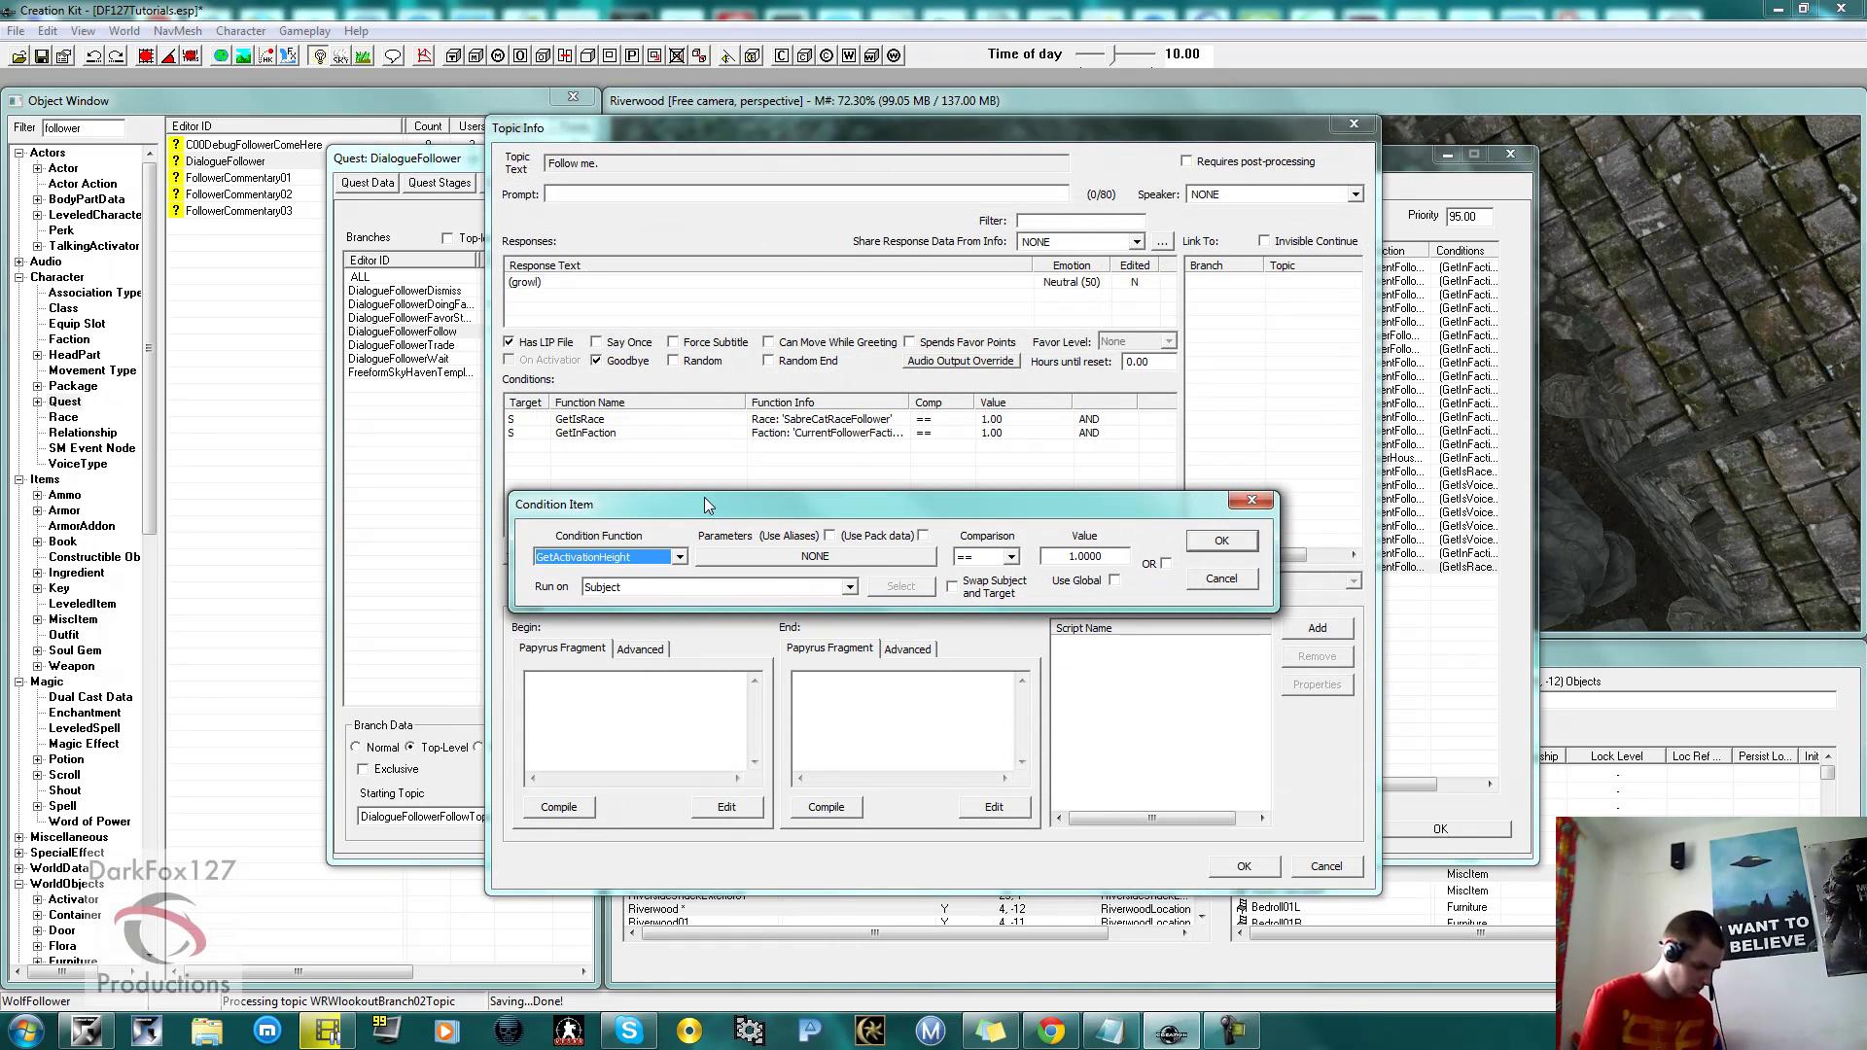
type("etactorvalue")
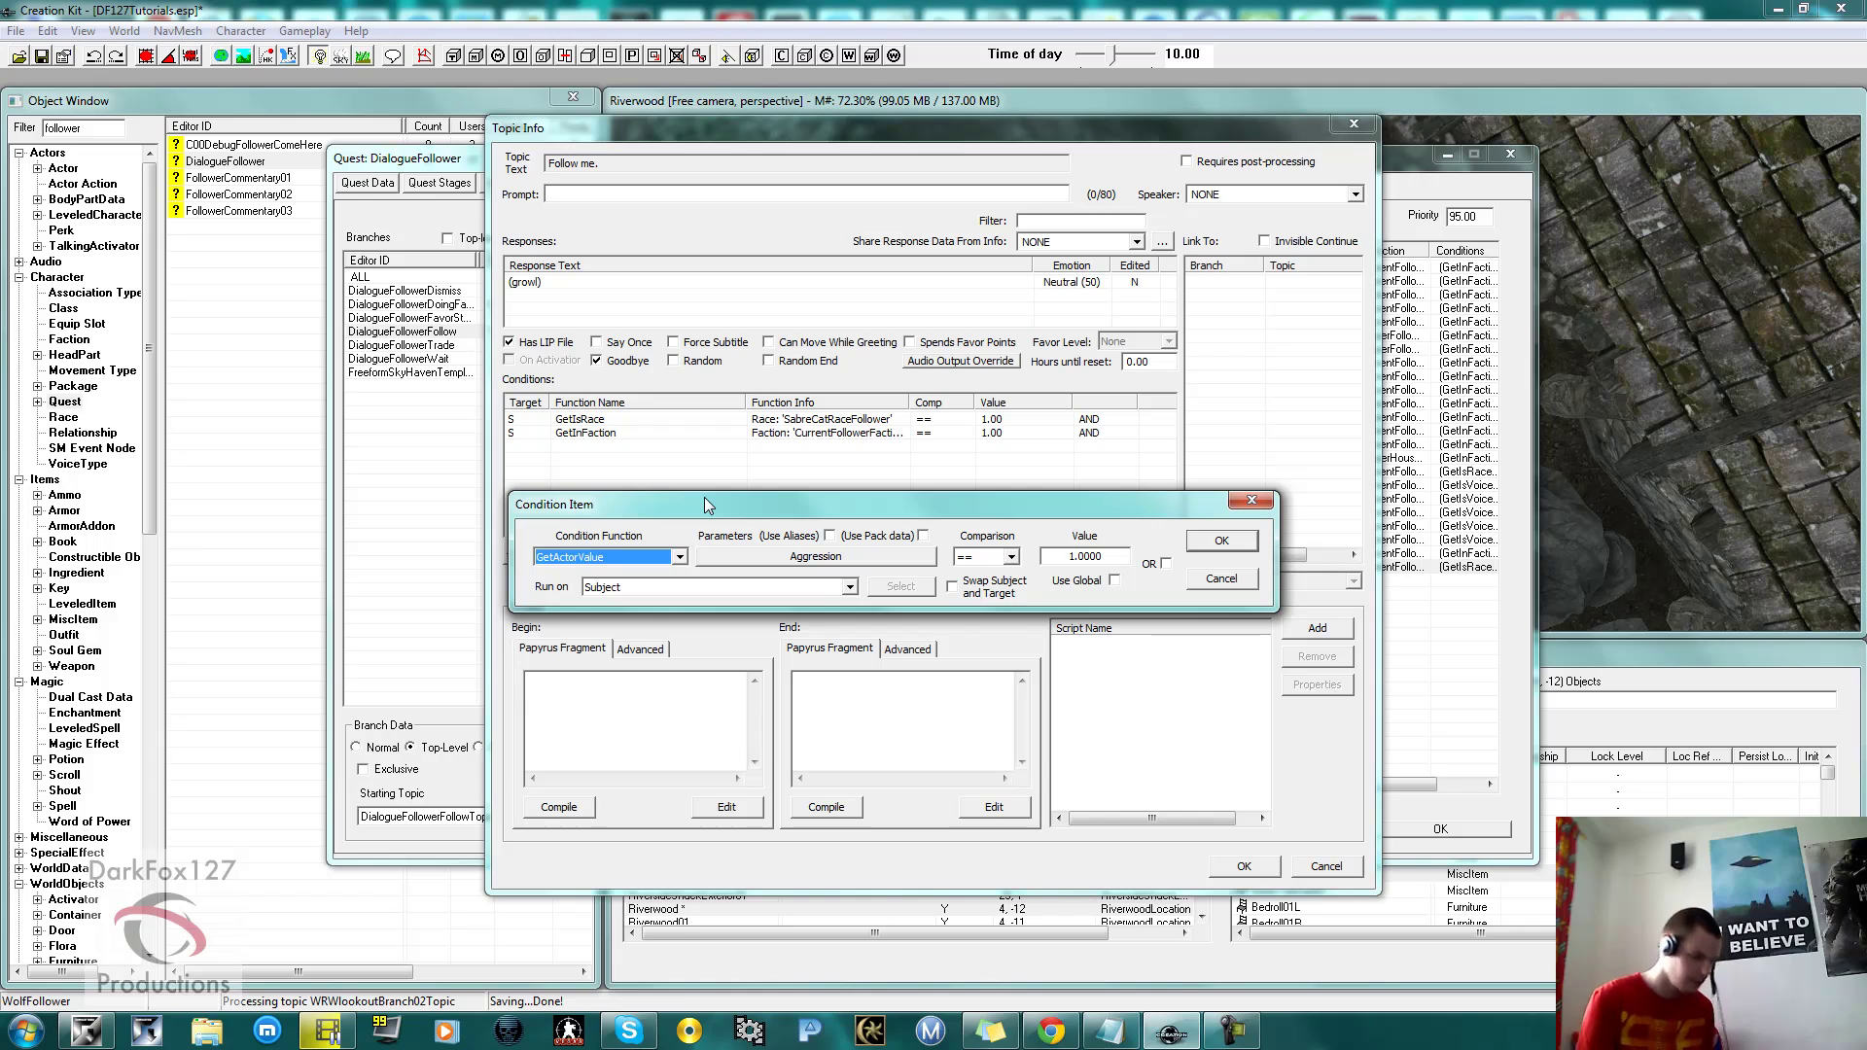
left_click(778, 561)
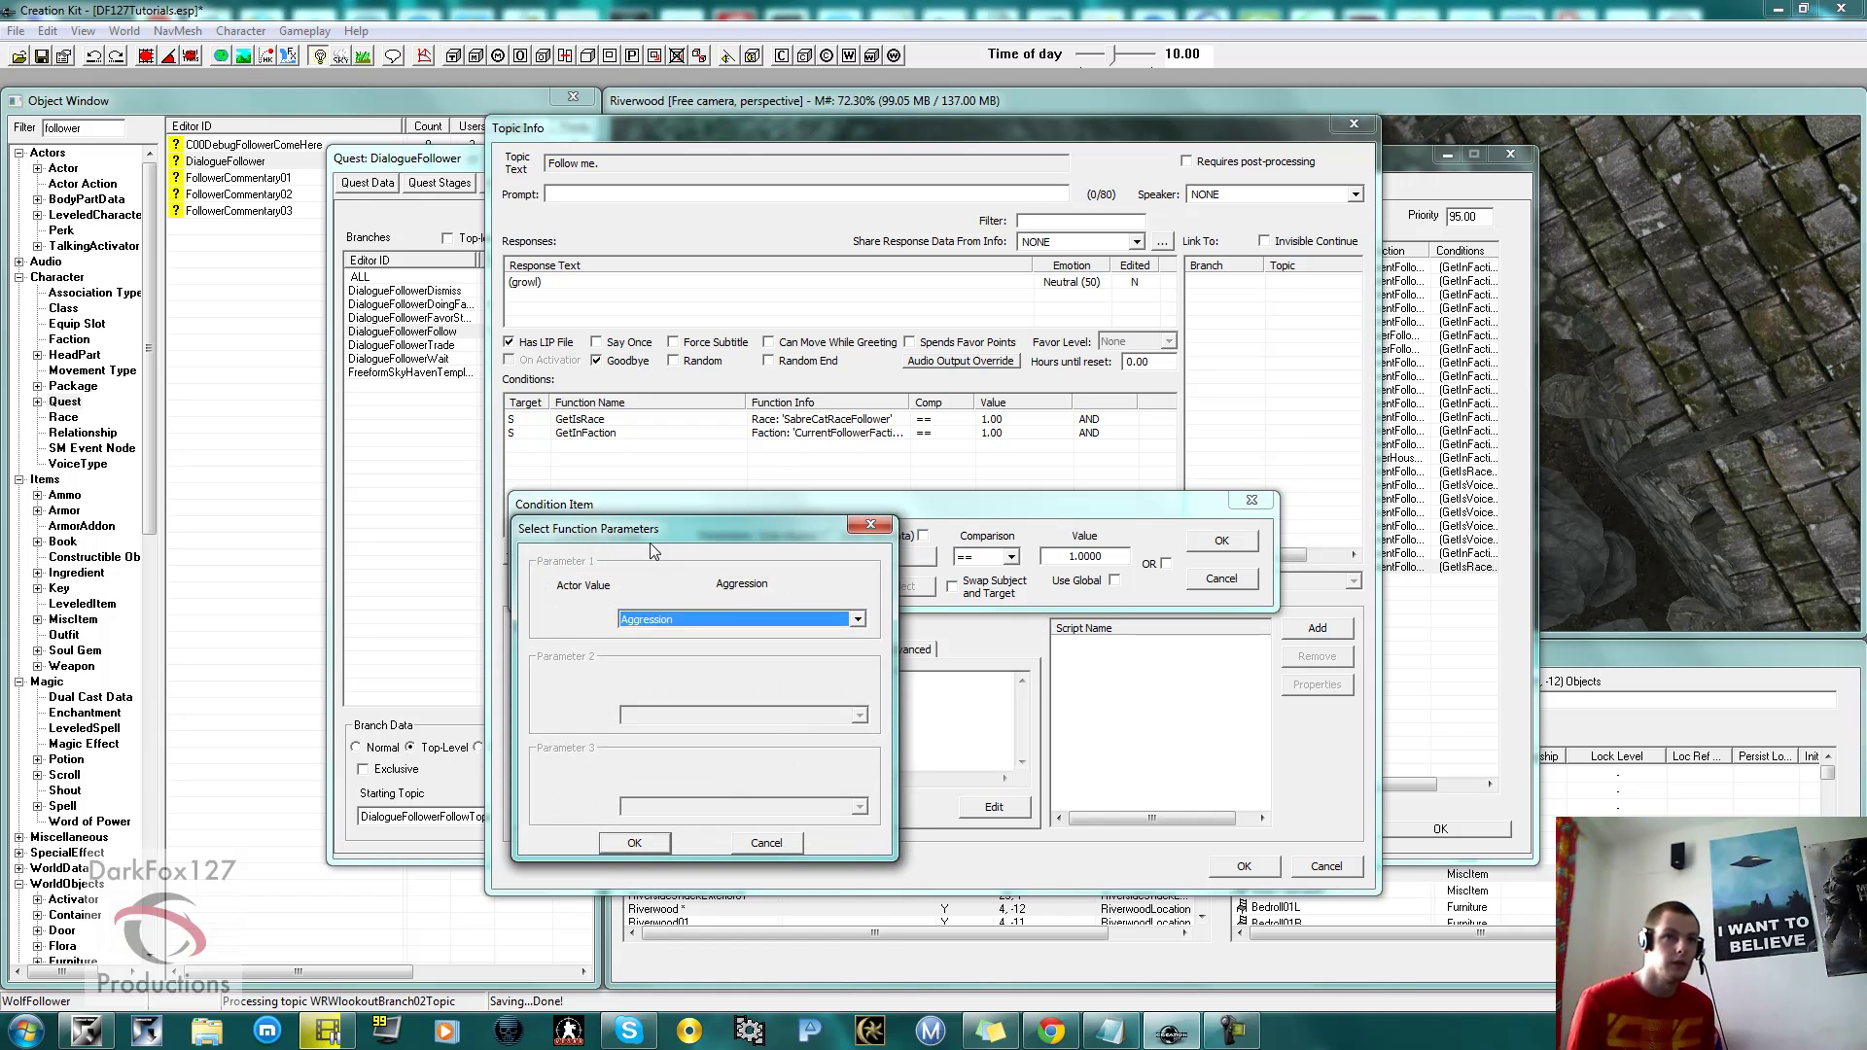
type("w")
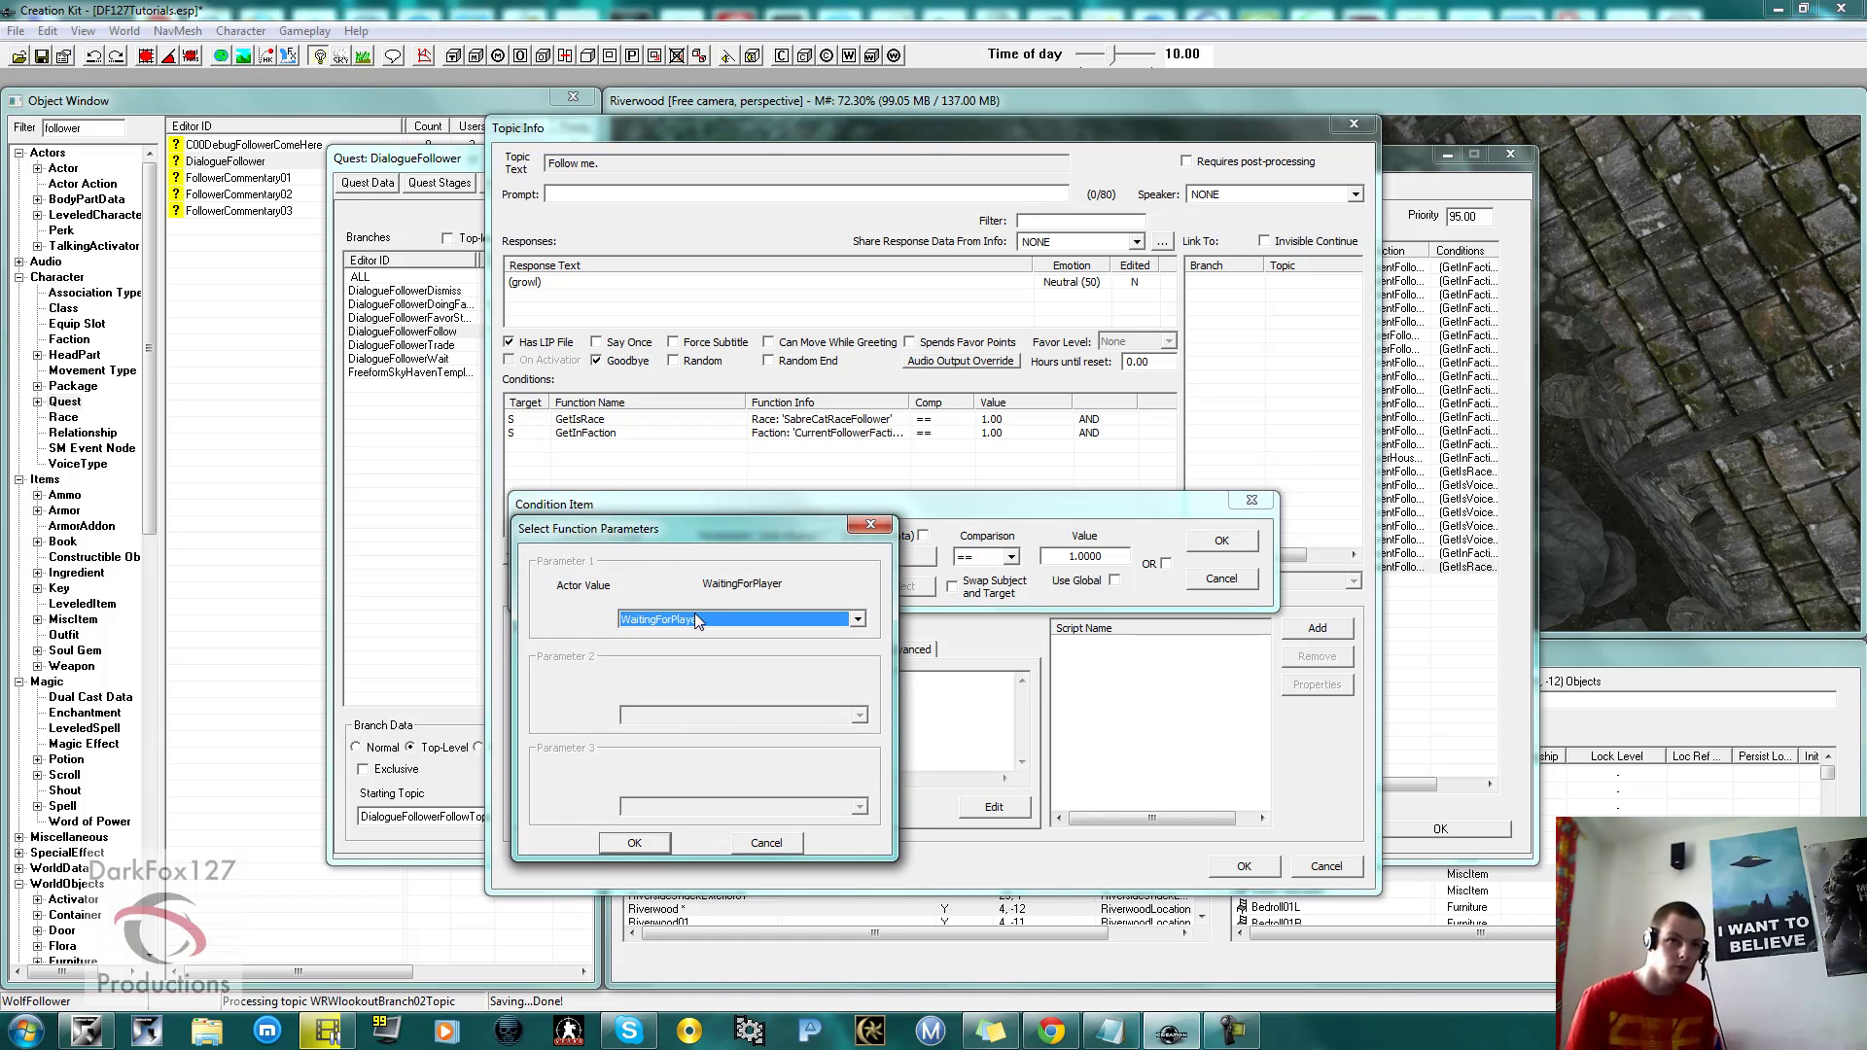
key("Return")
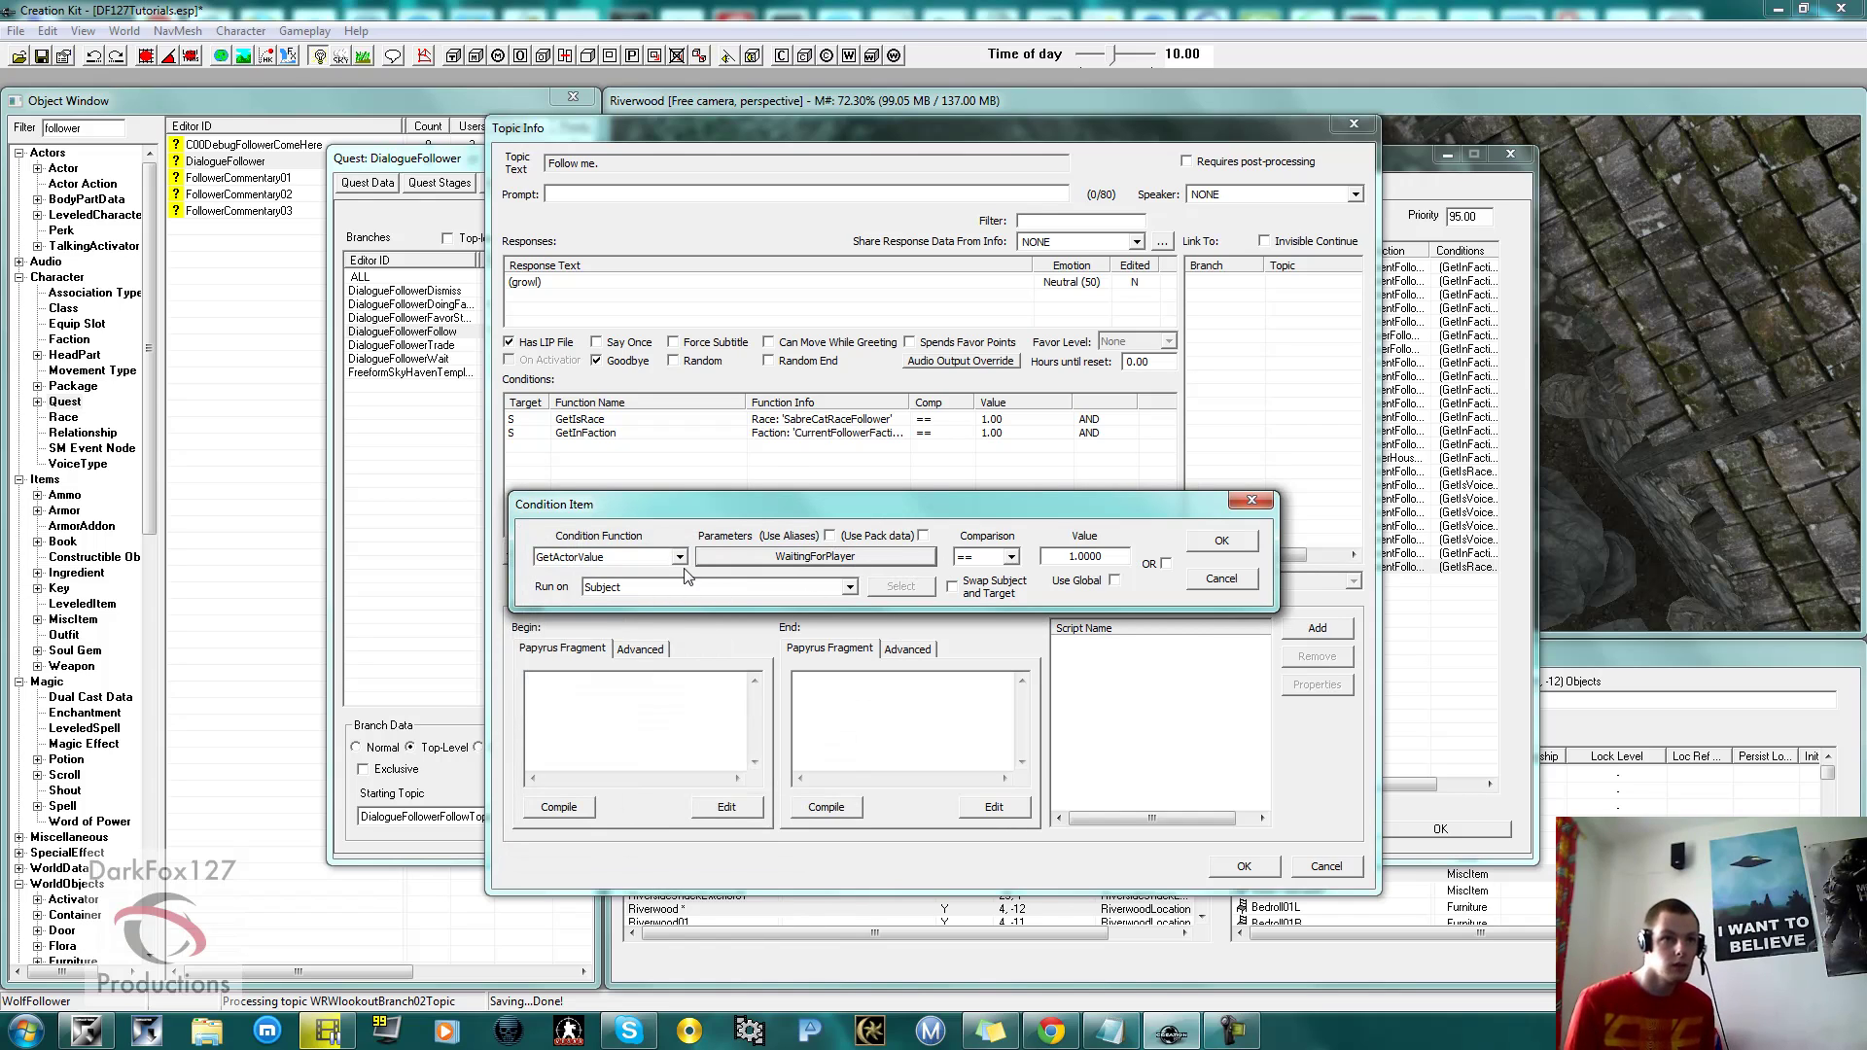
left_click(1234, 544)
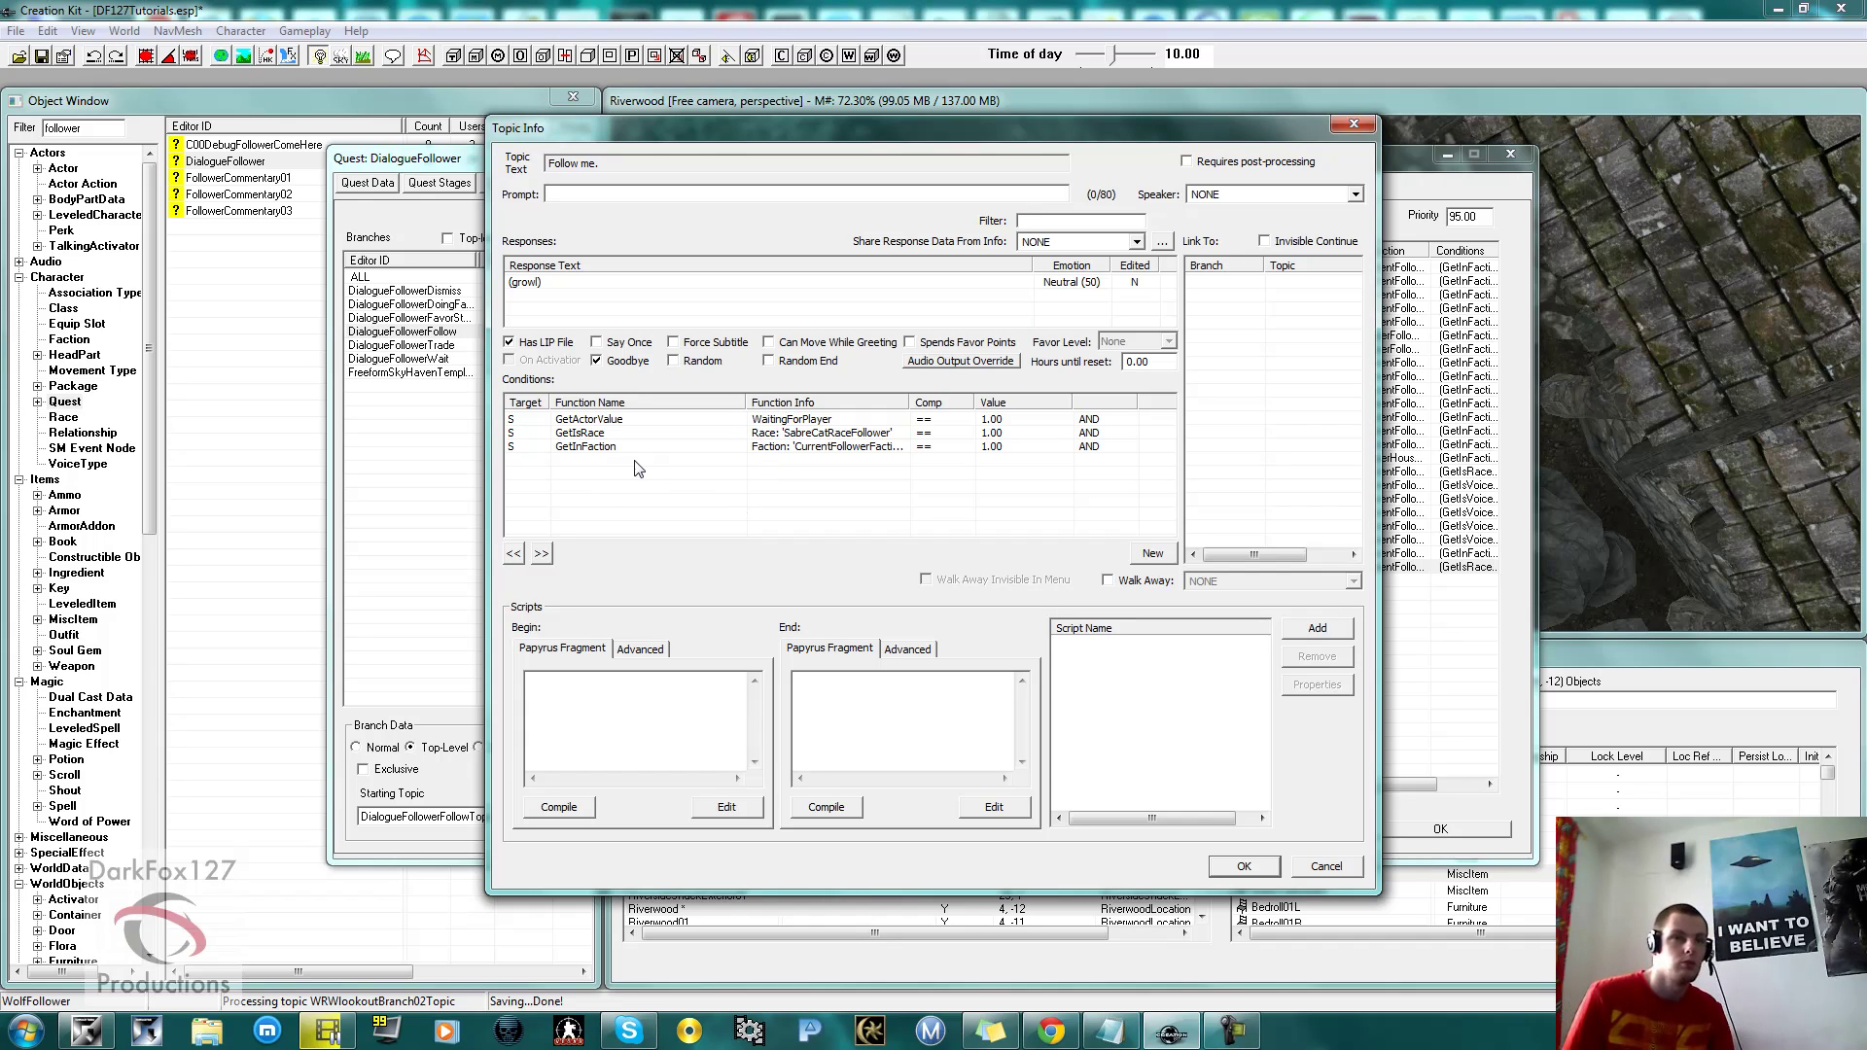
Set the (growl) topic info's prompt to "Get over here you big lump!".
left_click(767, 436)
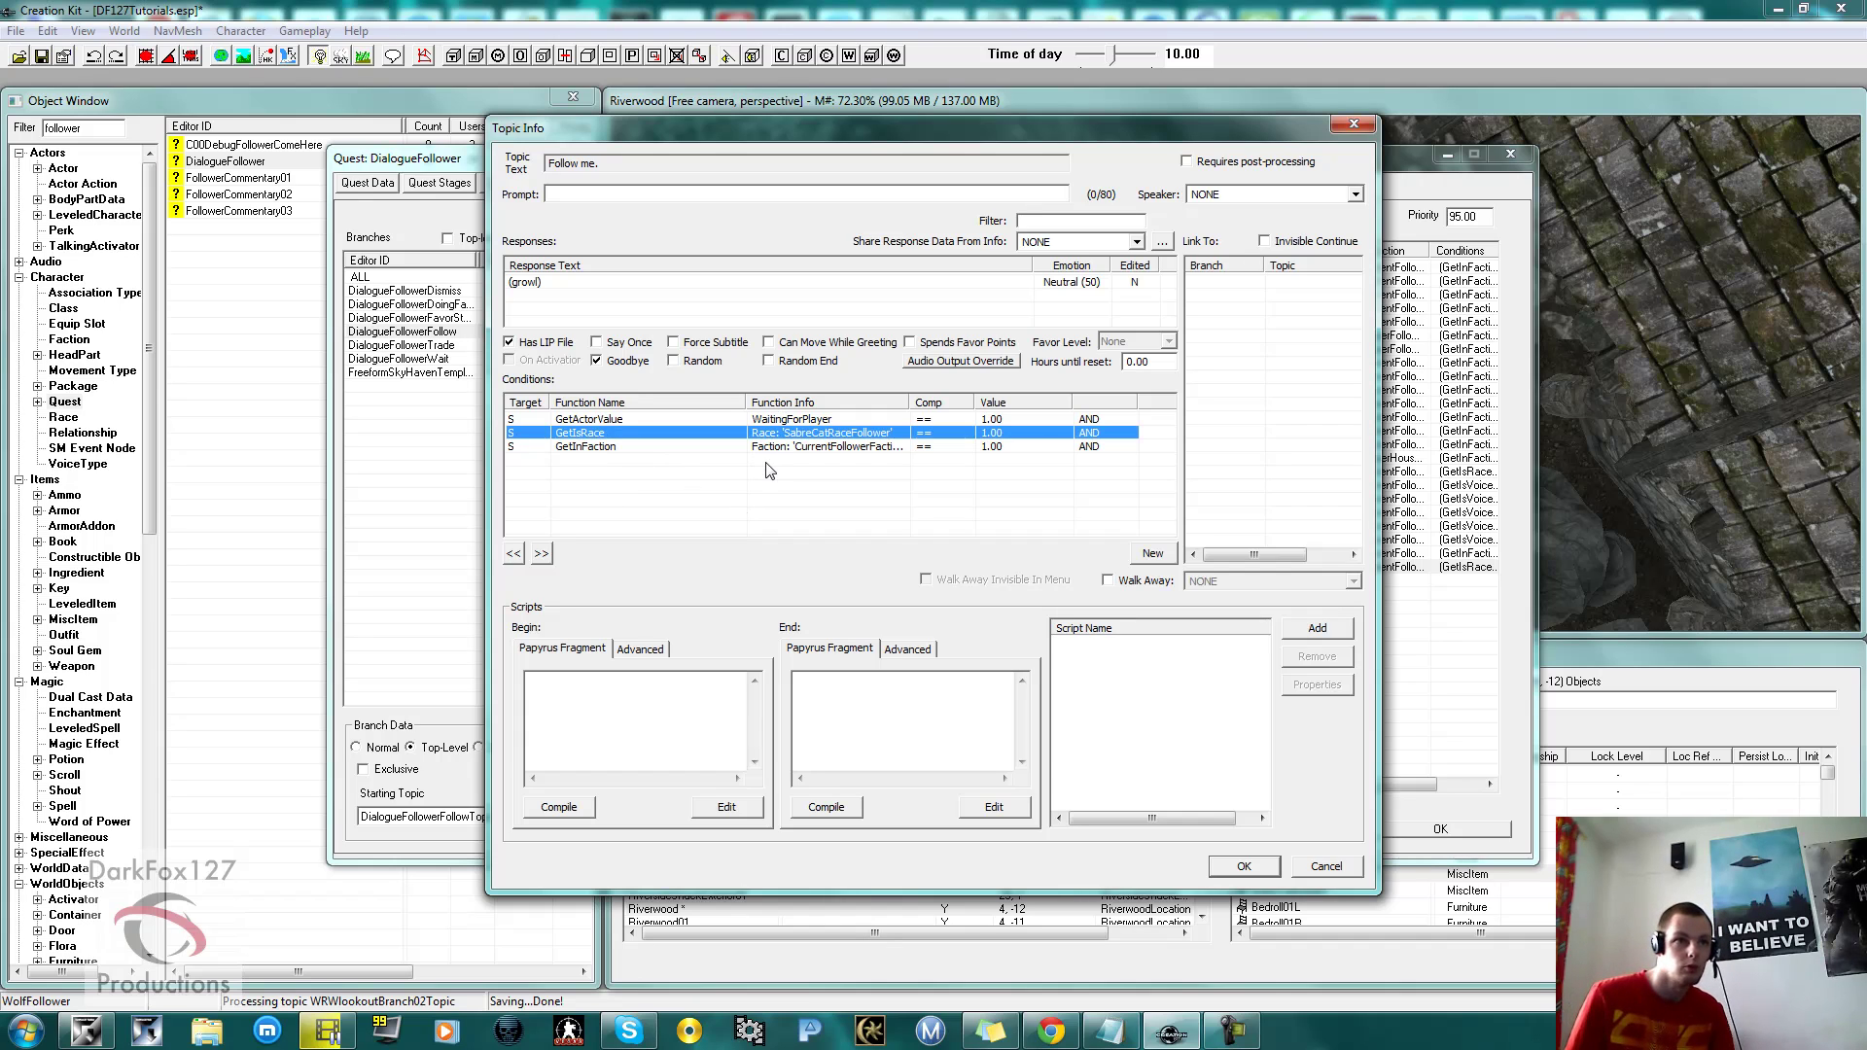
left_click(774, 492)
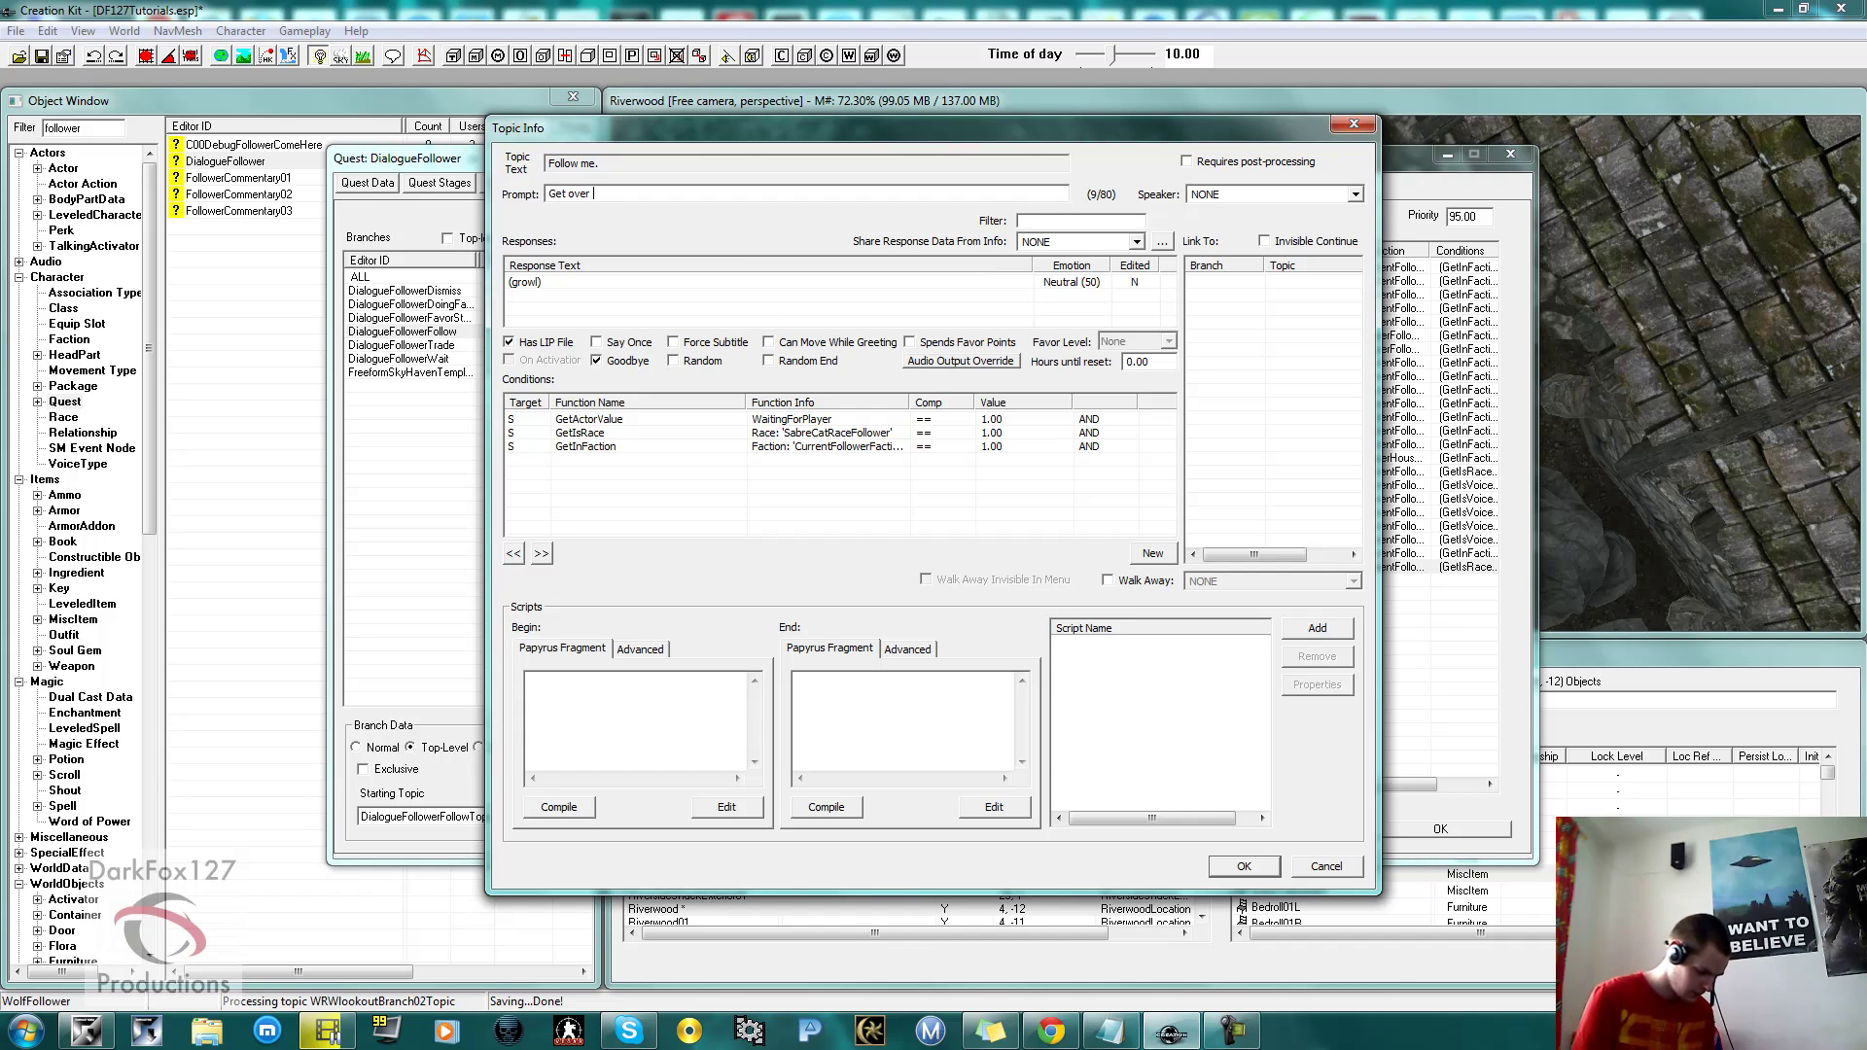
type("here you big lump!")
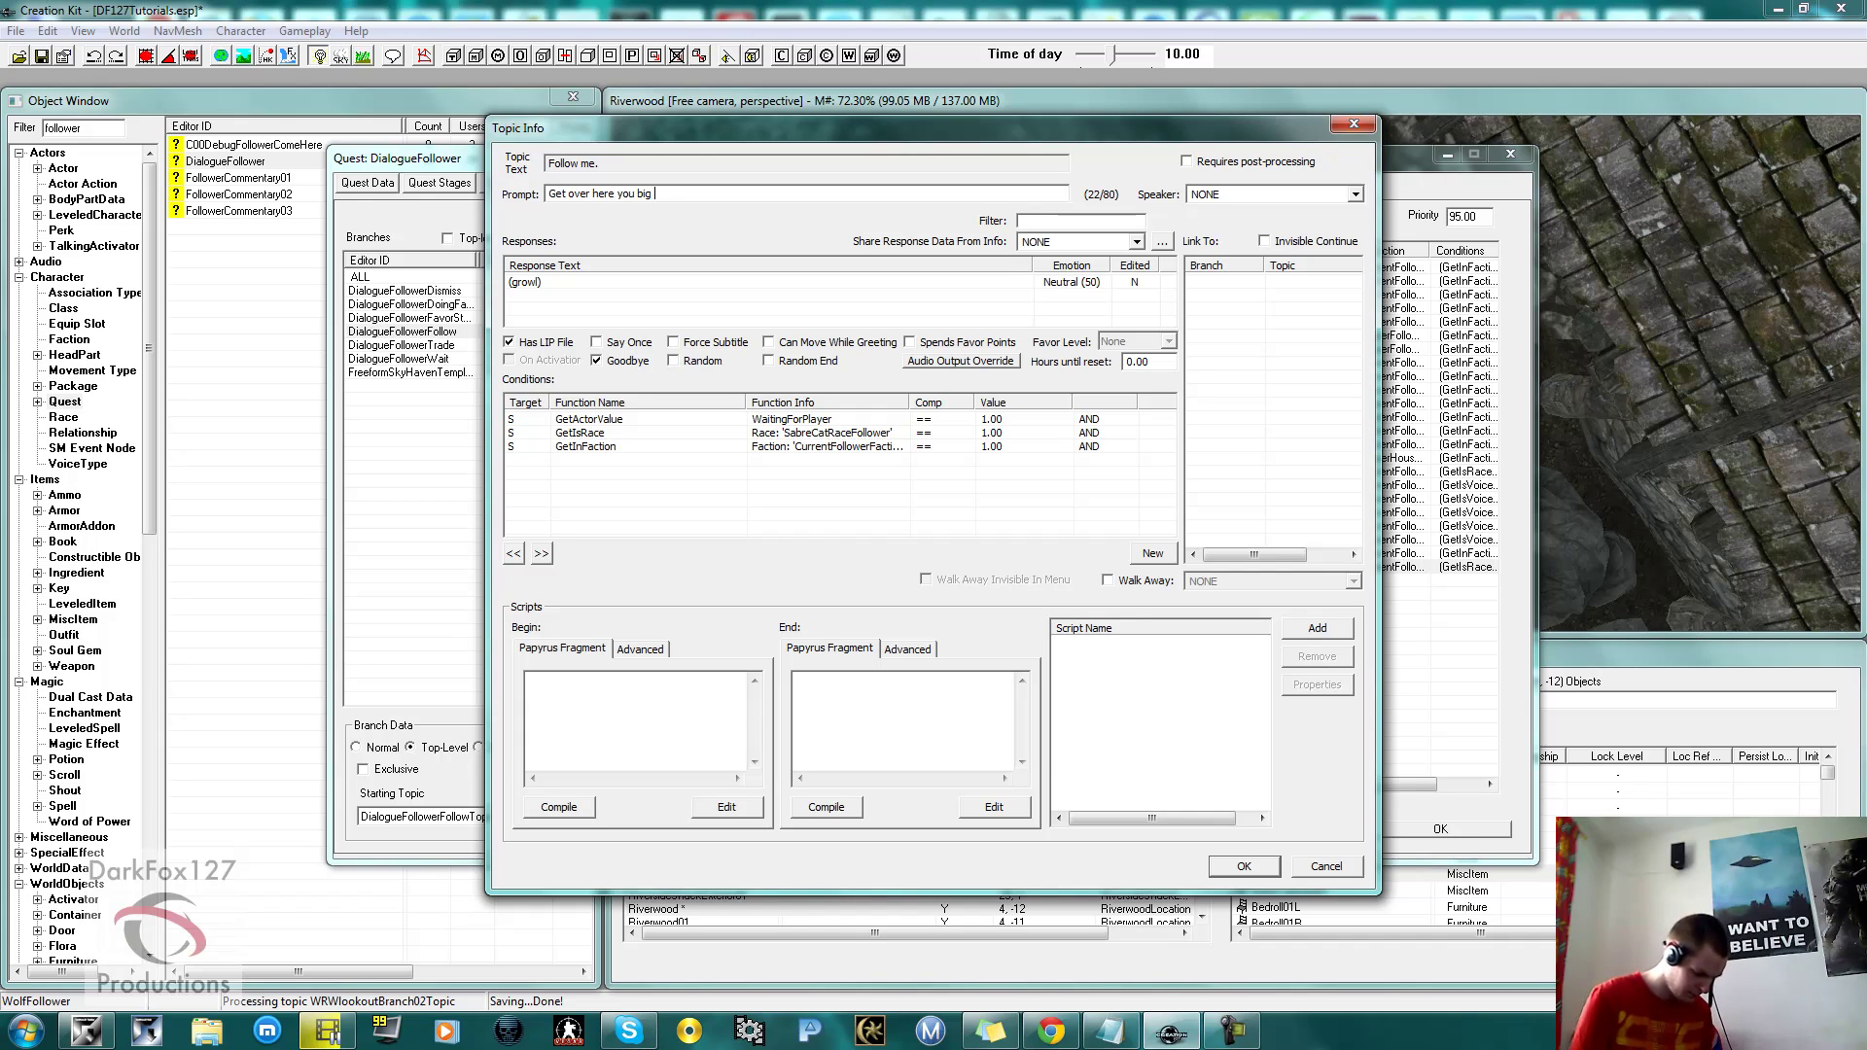
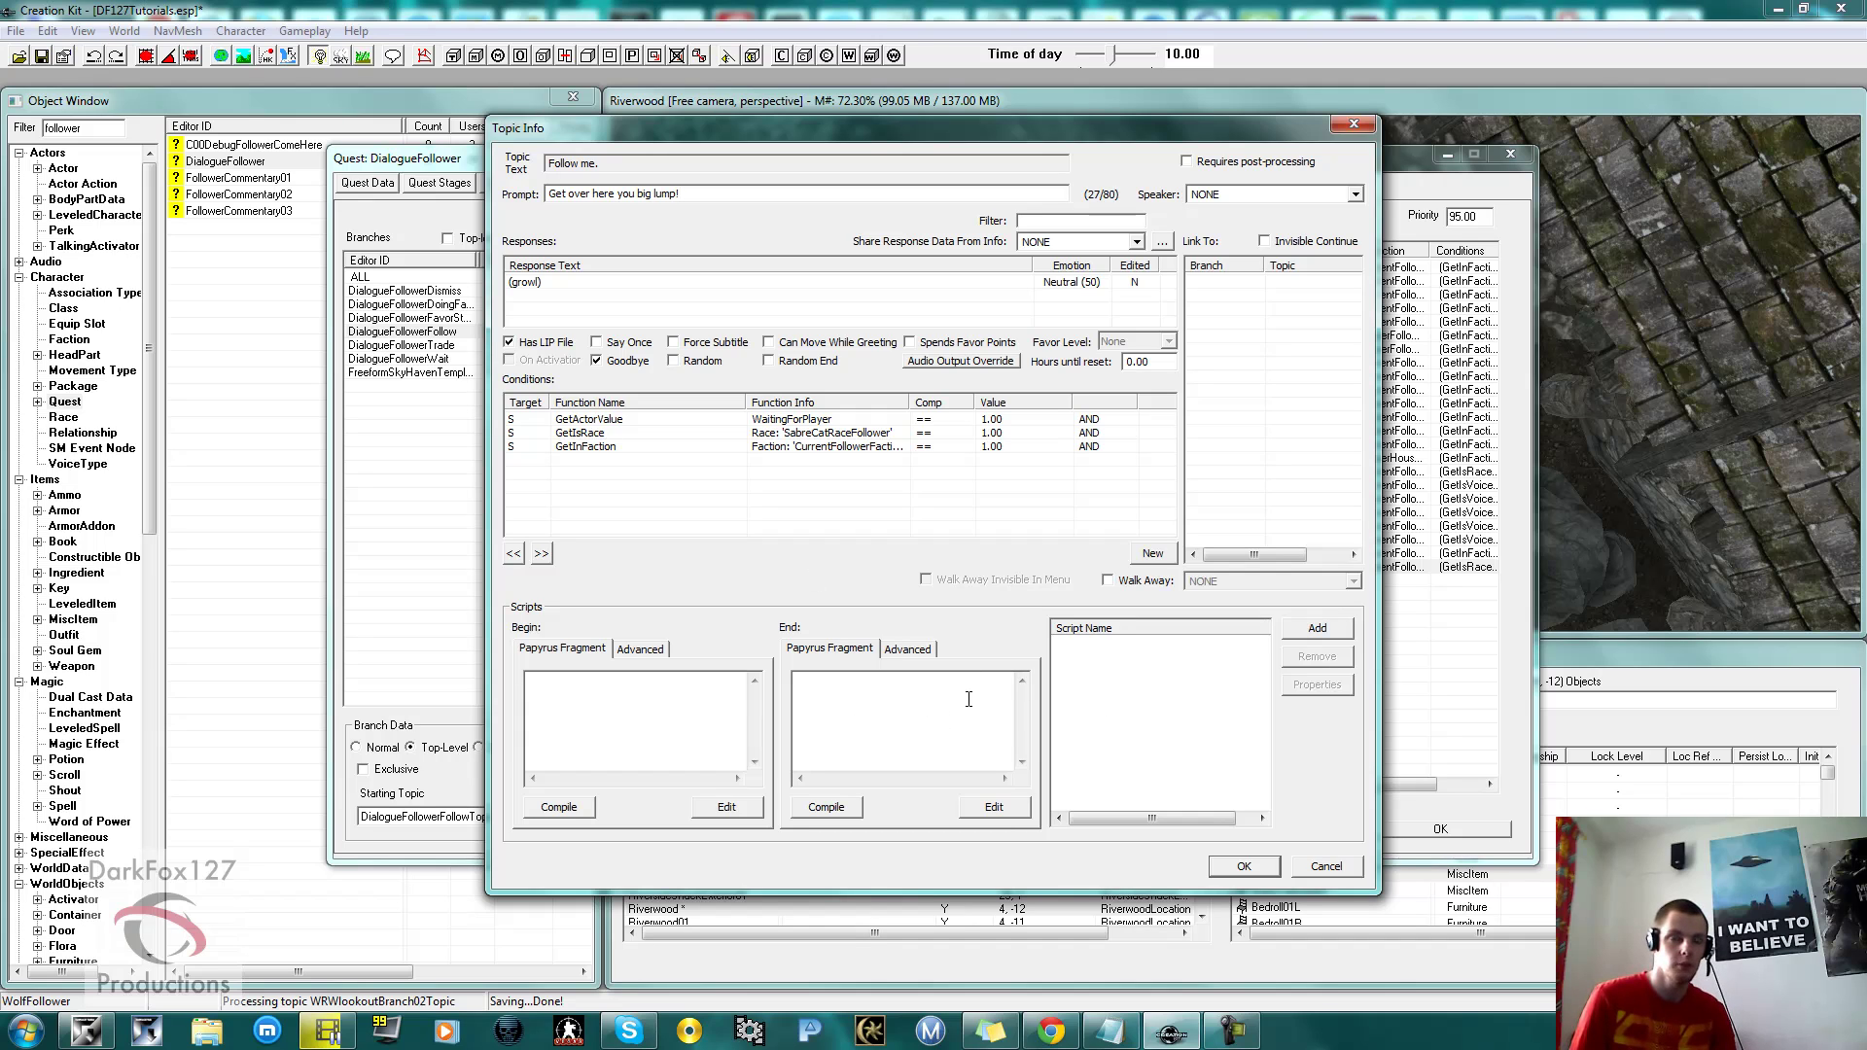
Switch to the Animal Follower Script in Notepad and copy the line "(GetOwningQuest() as DialogueFollowerScript).AnimalFollow()".
left_click(1111, 1030)
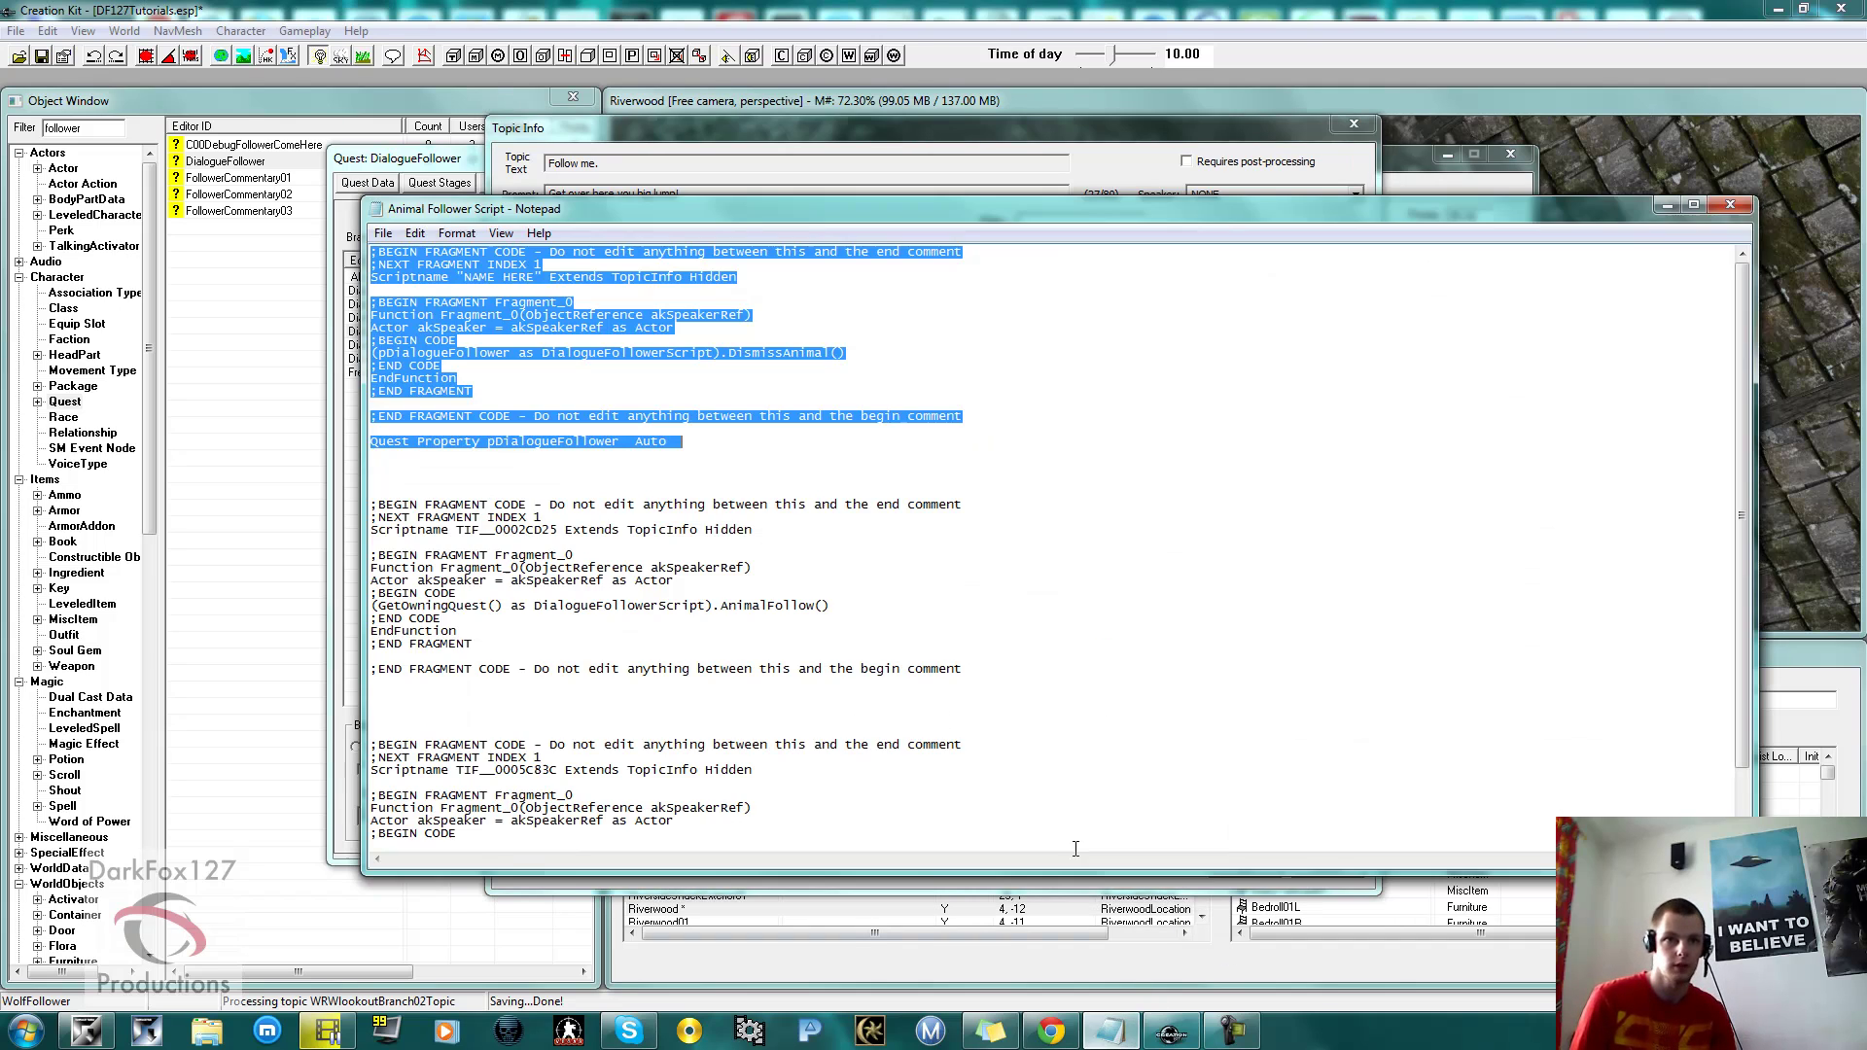
left_click(899, 611)
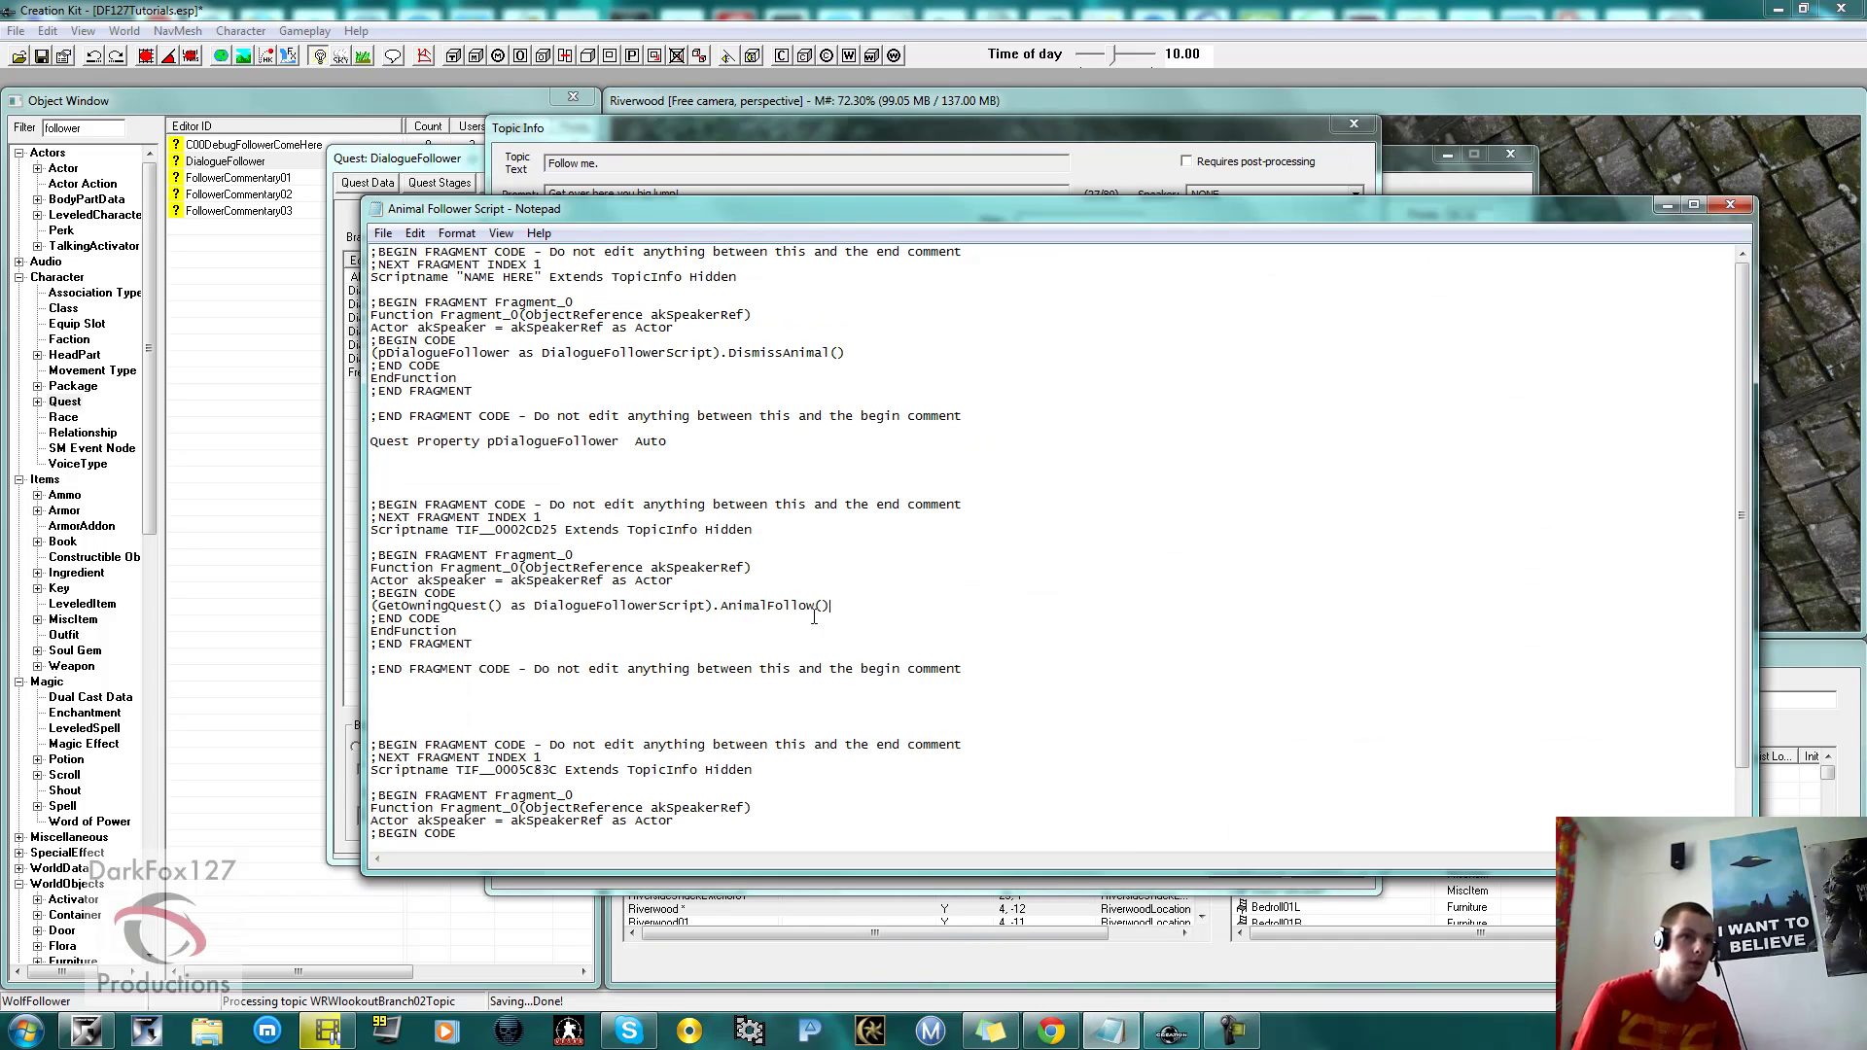
left_click_drag(806, 606, 382, 605)
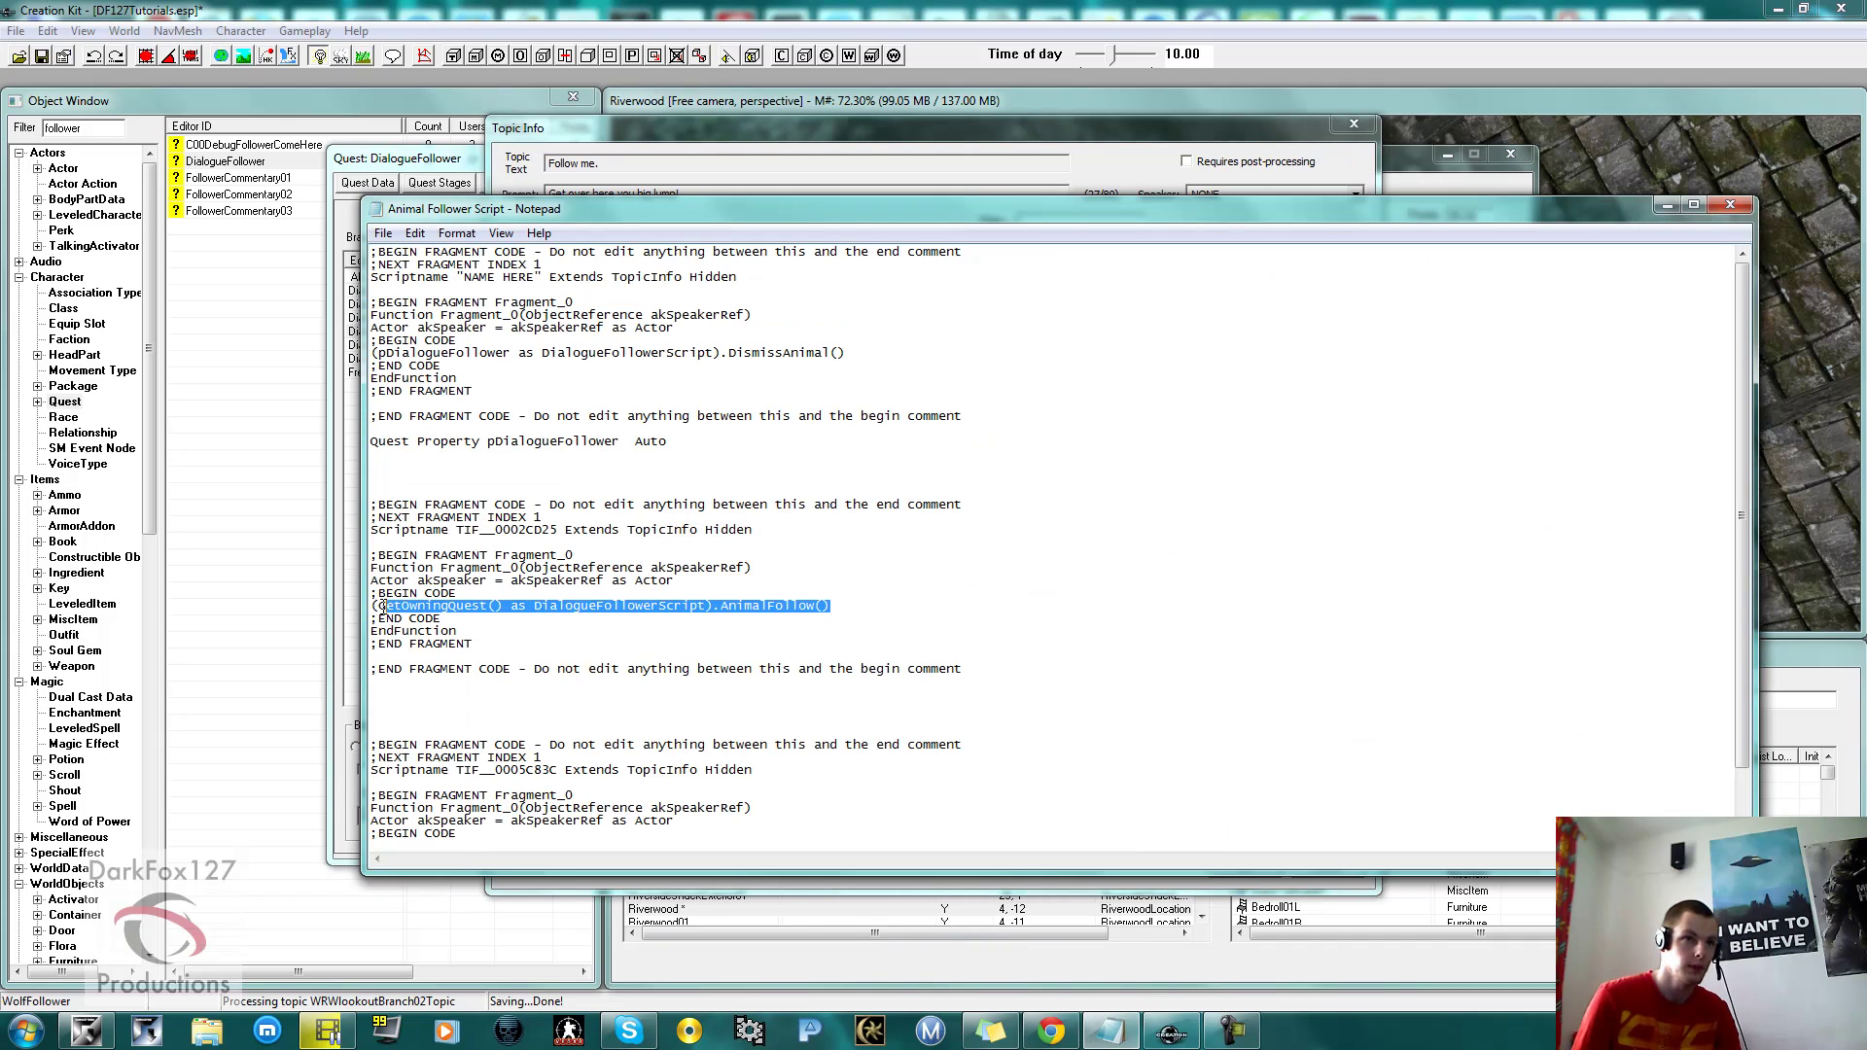
right_click(384, 607)
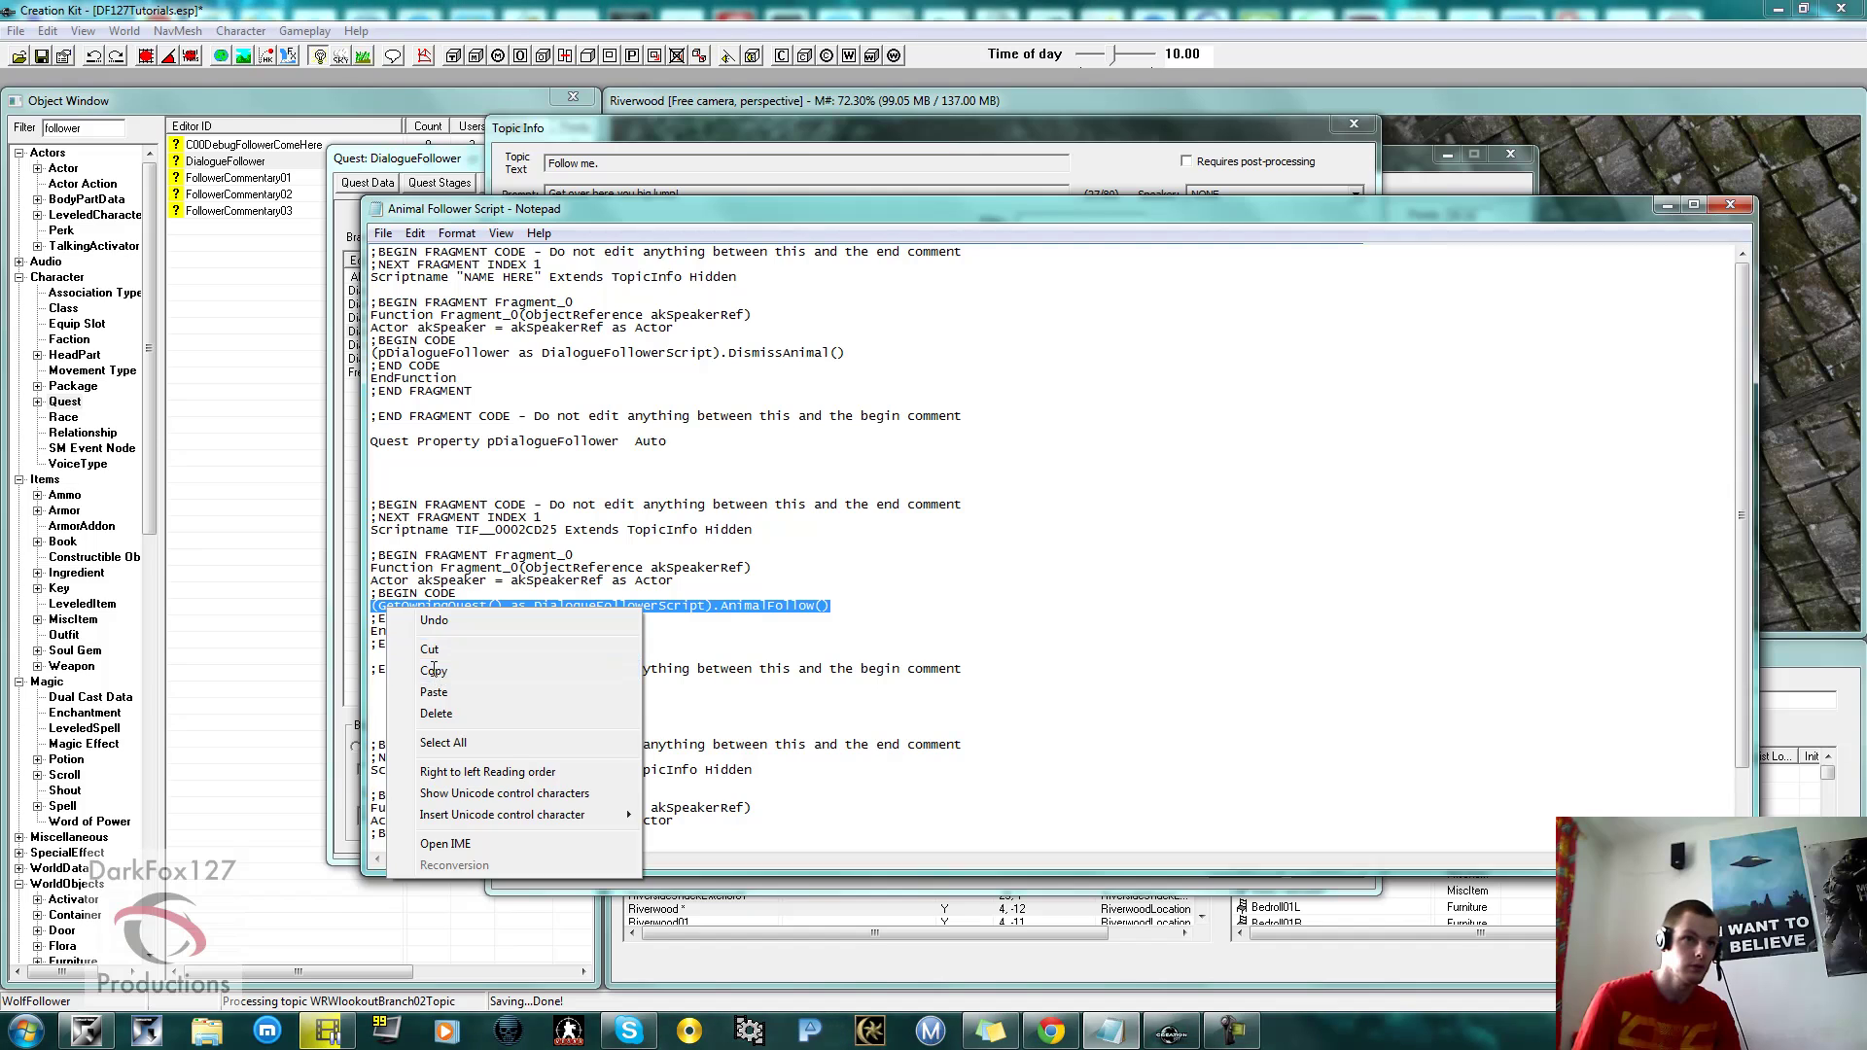
left_click(418, 673)
Return to the Creation Kit, paste the copied AnimalFollow() line into the (growl) info's End Papyrus fragment and compile it.
key("alt+Tab")
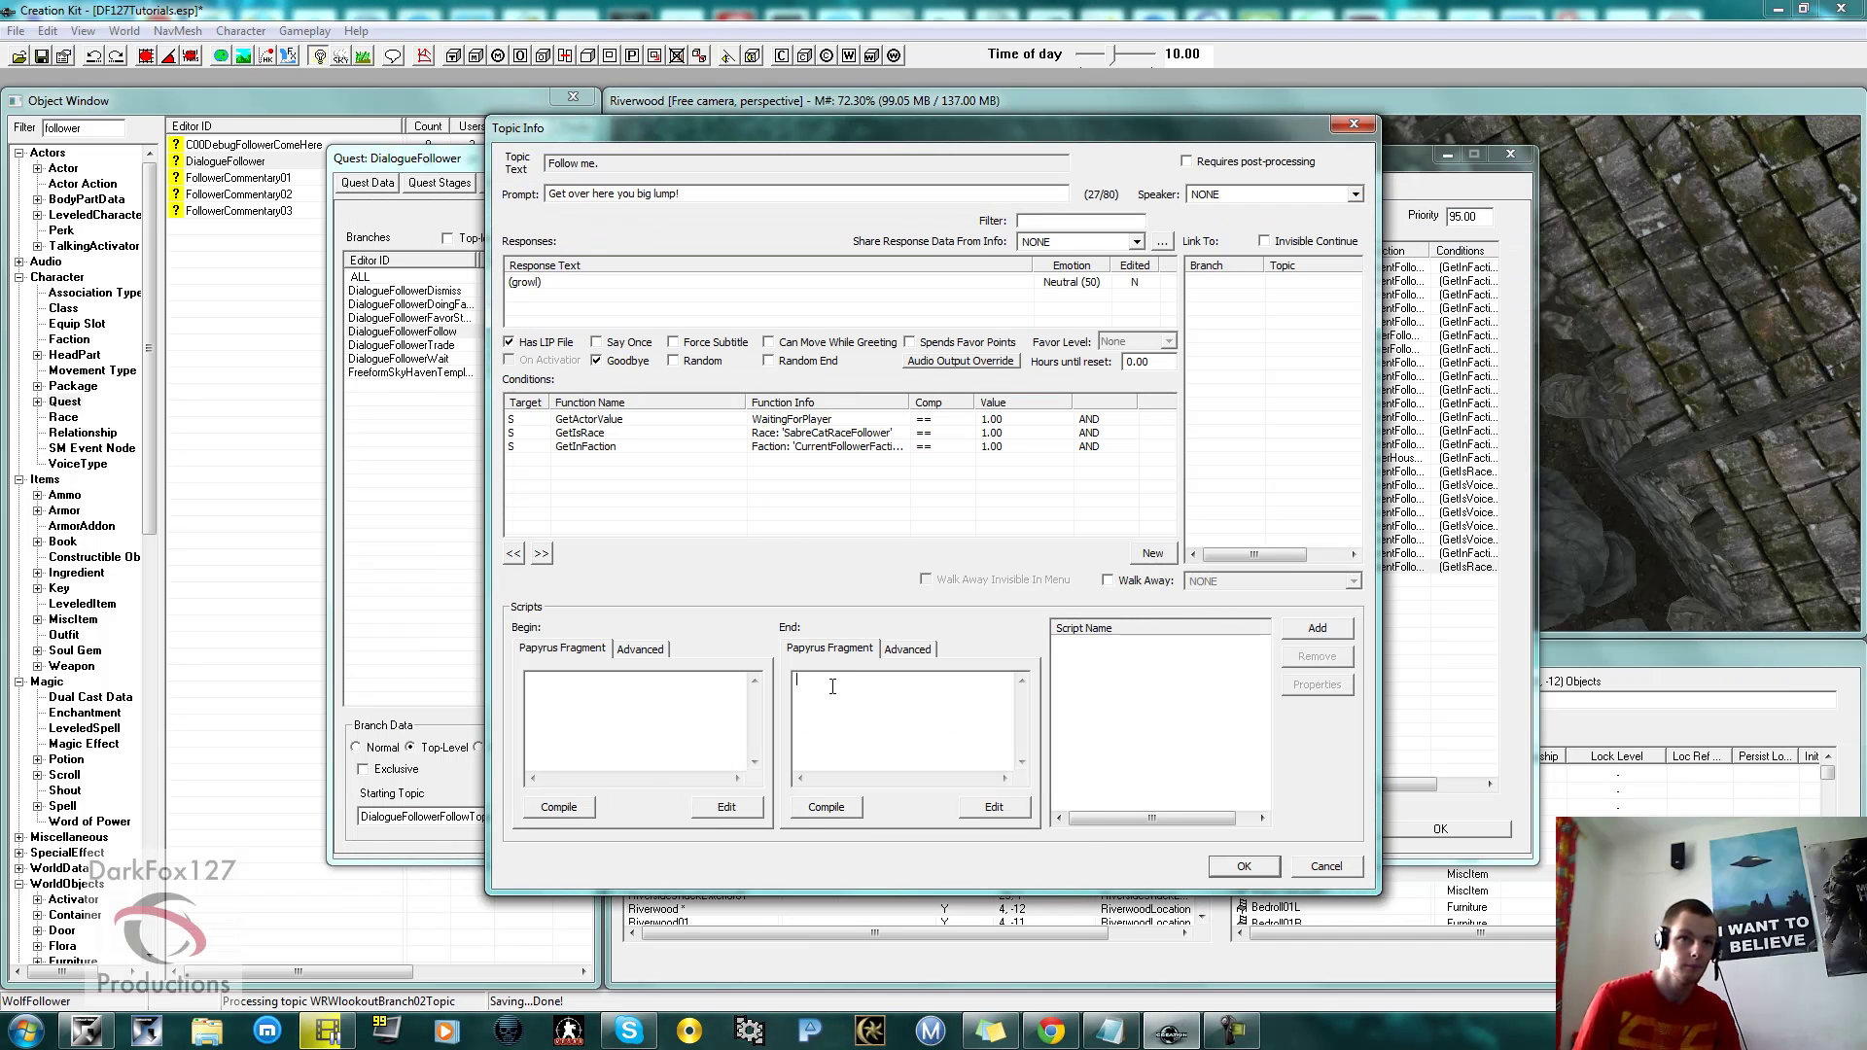
right_click(832, 686)
left_click(885, 775)
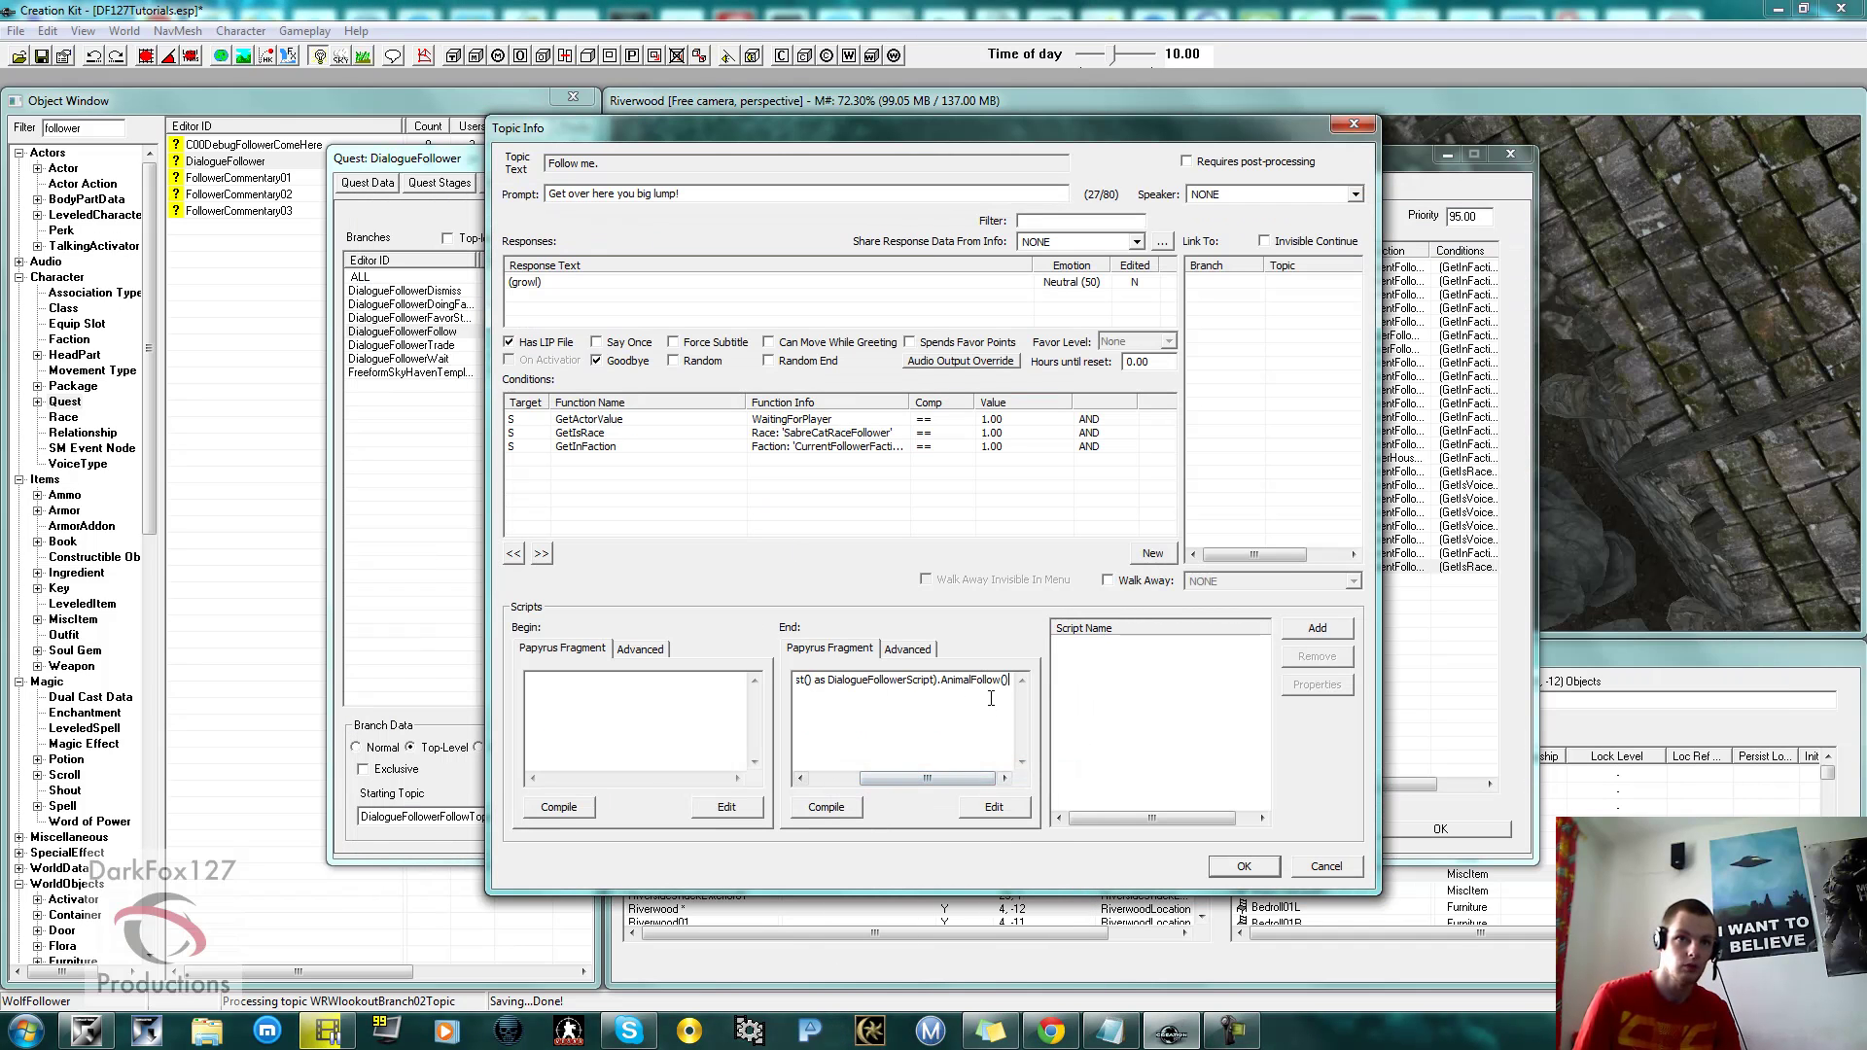
left_click(826, 807)
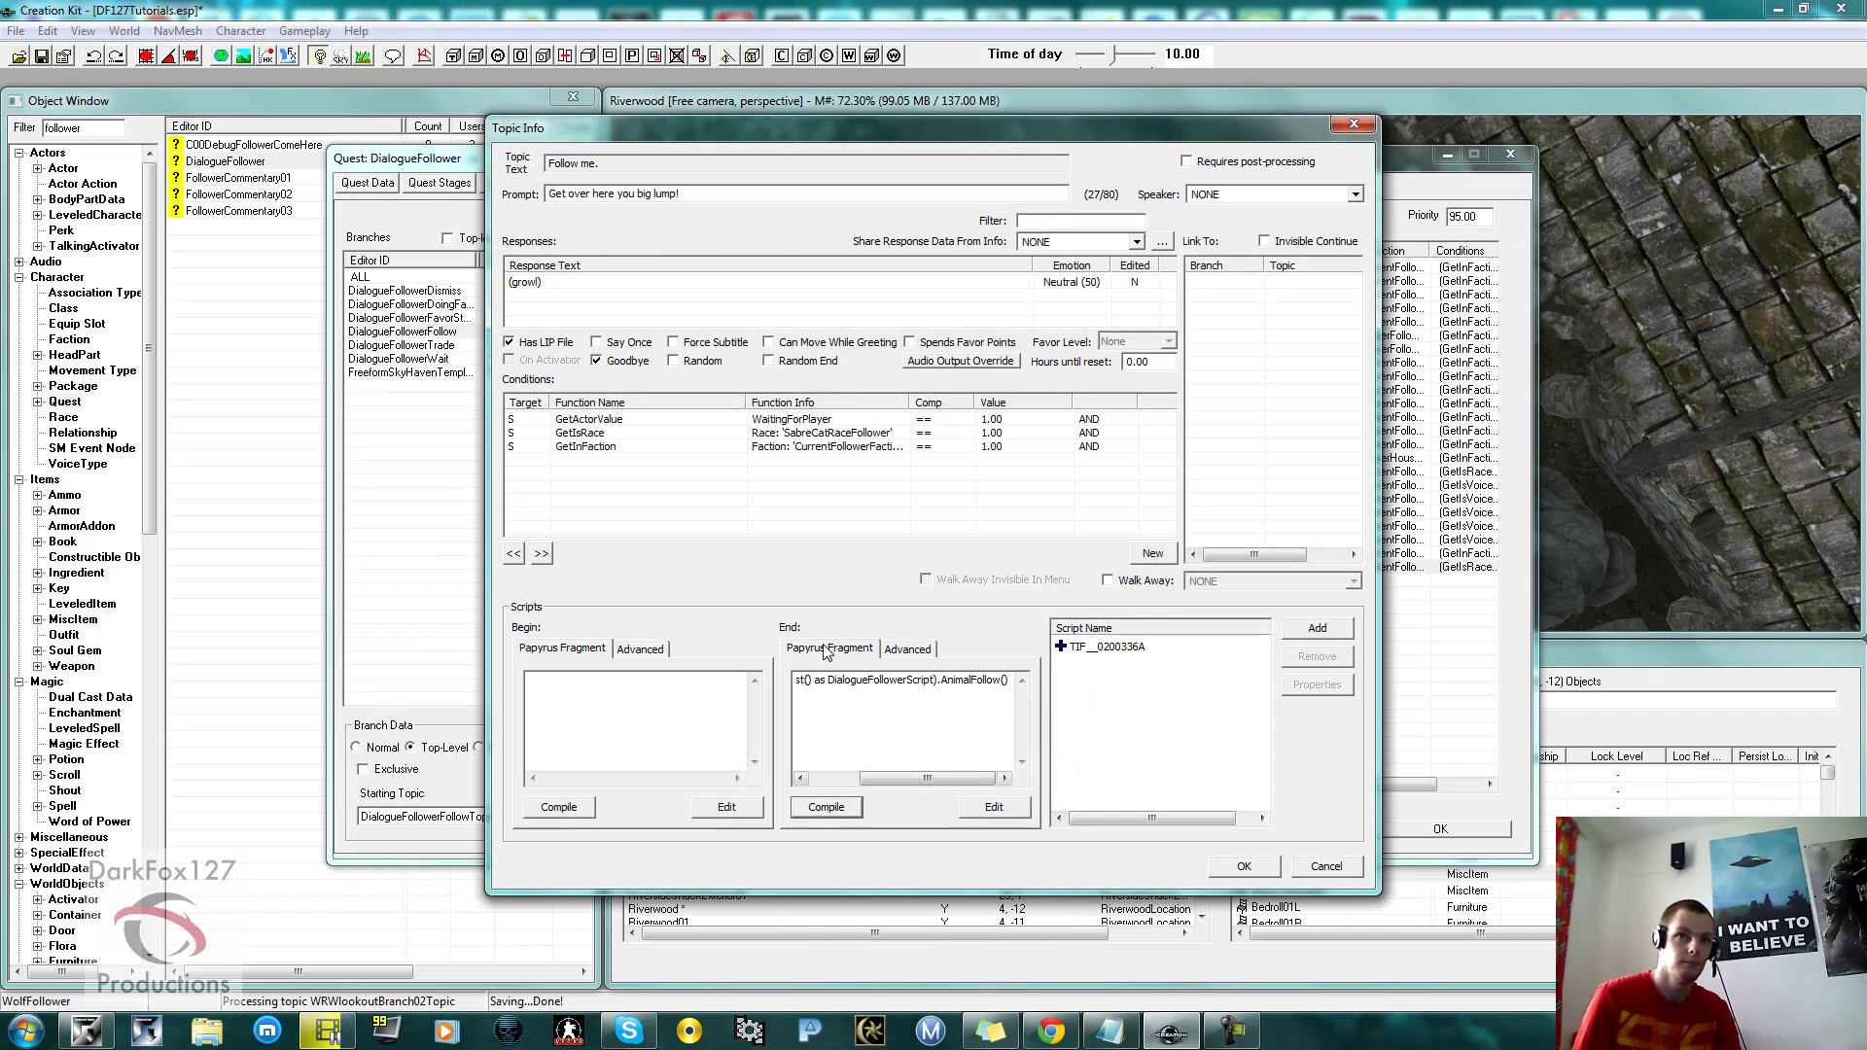
Rename the End fragment's script to BodgerFollow.
left_click(917, 679)
left_click(906, 649)
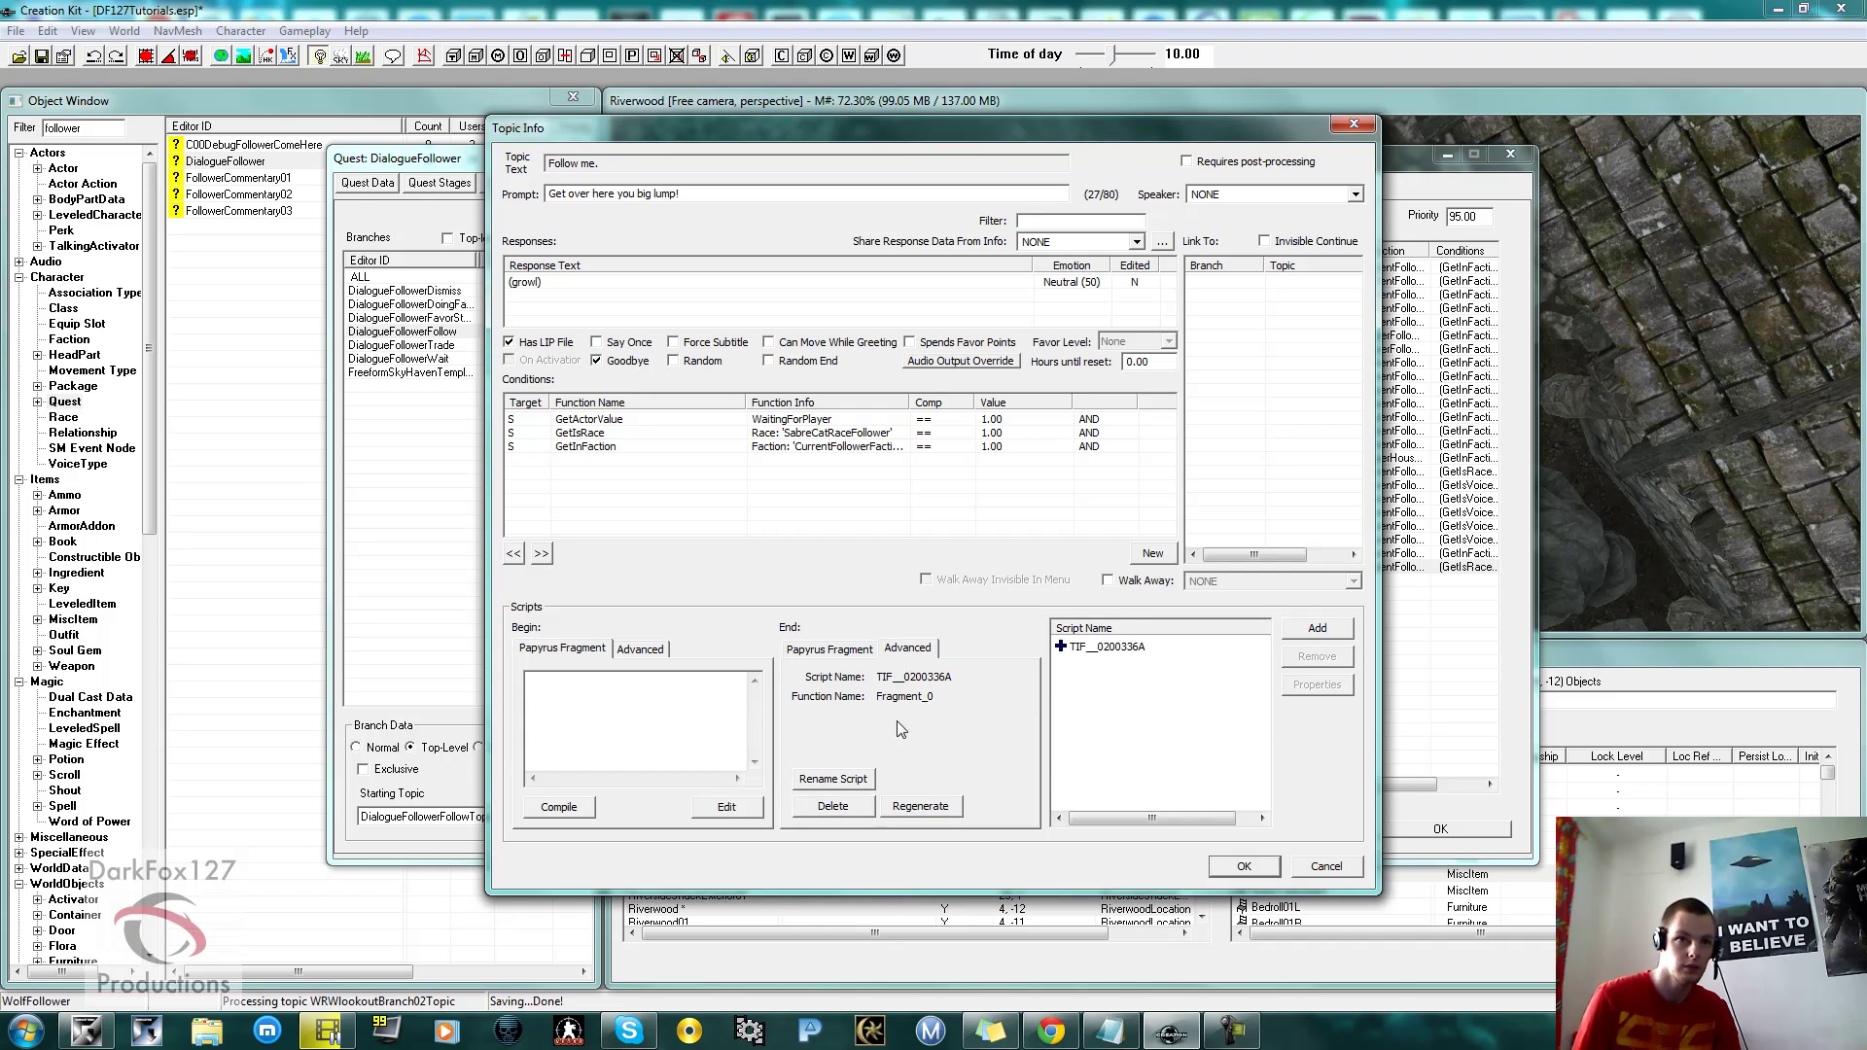
left_click(834, 779)
double_click(623, 188)
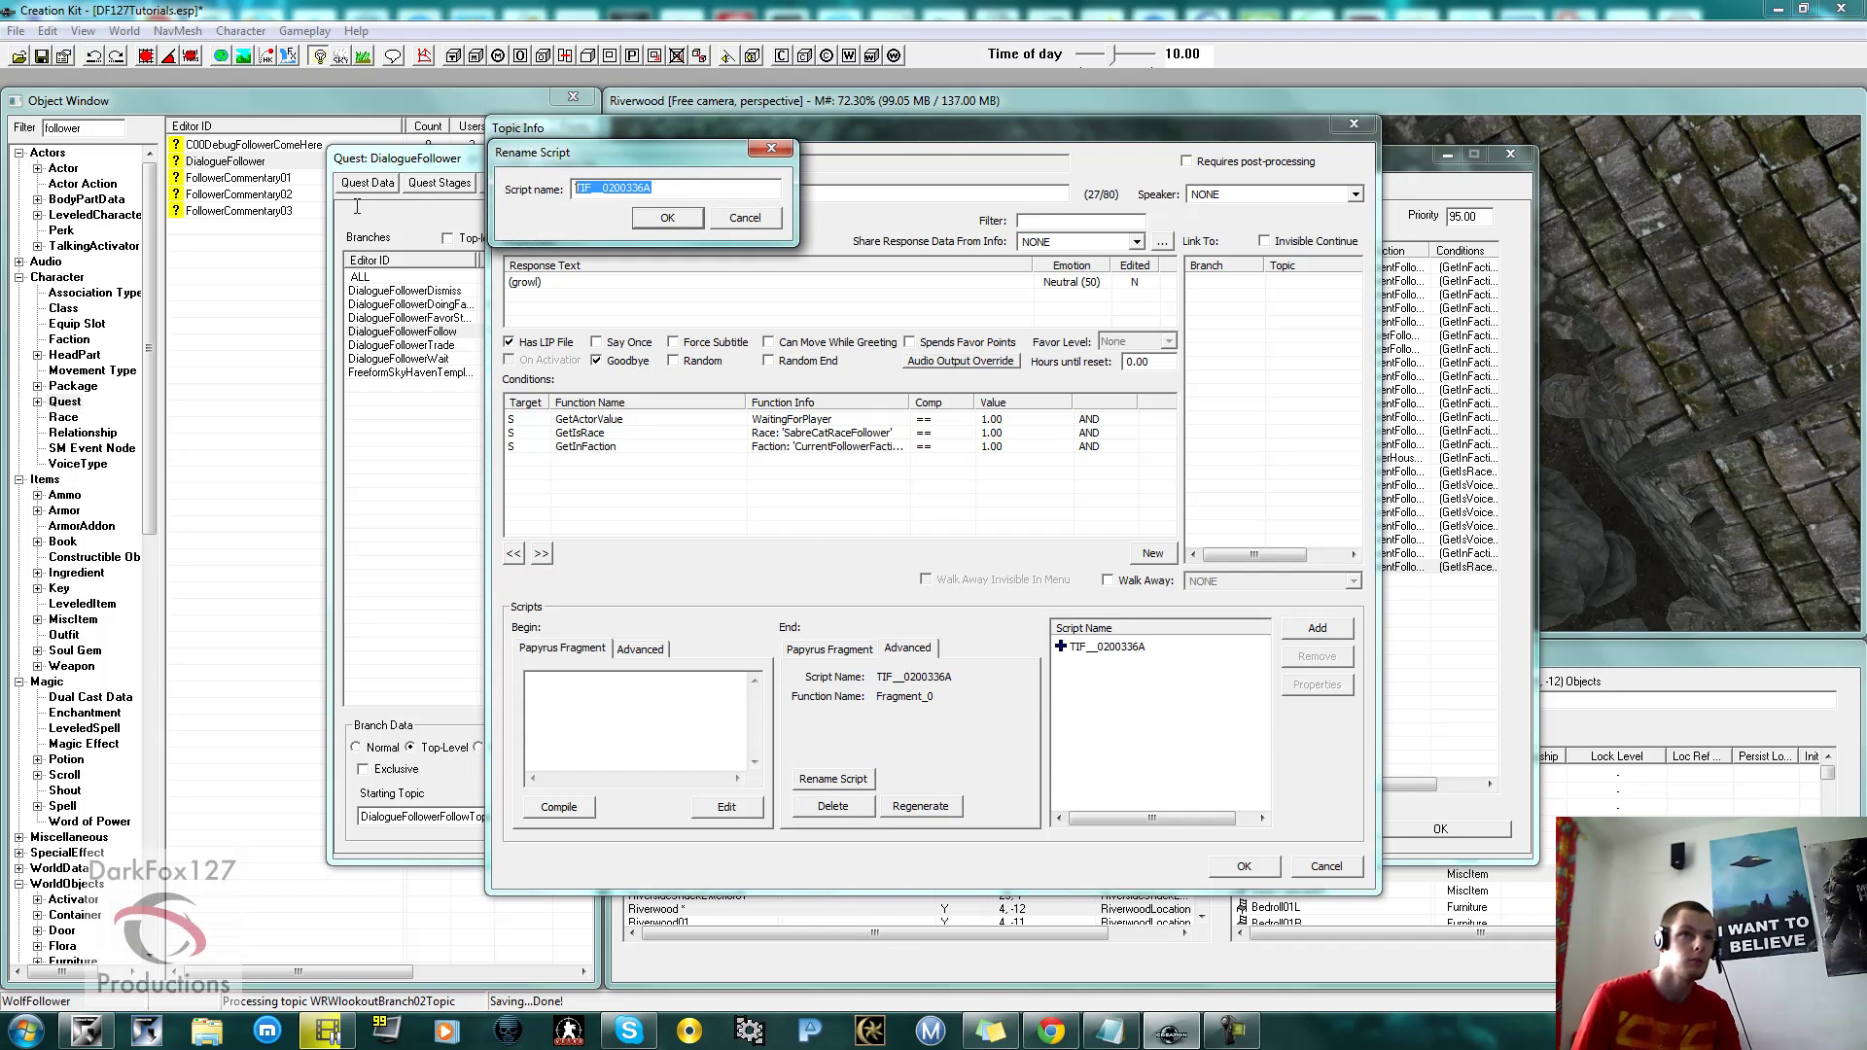
type("Bof")
key("BackSpace")
type("d")
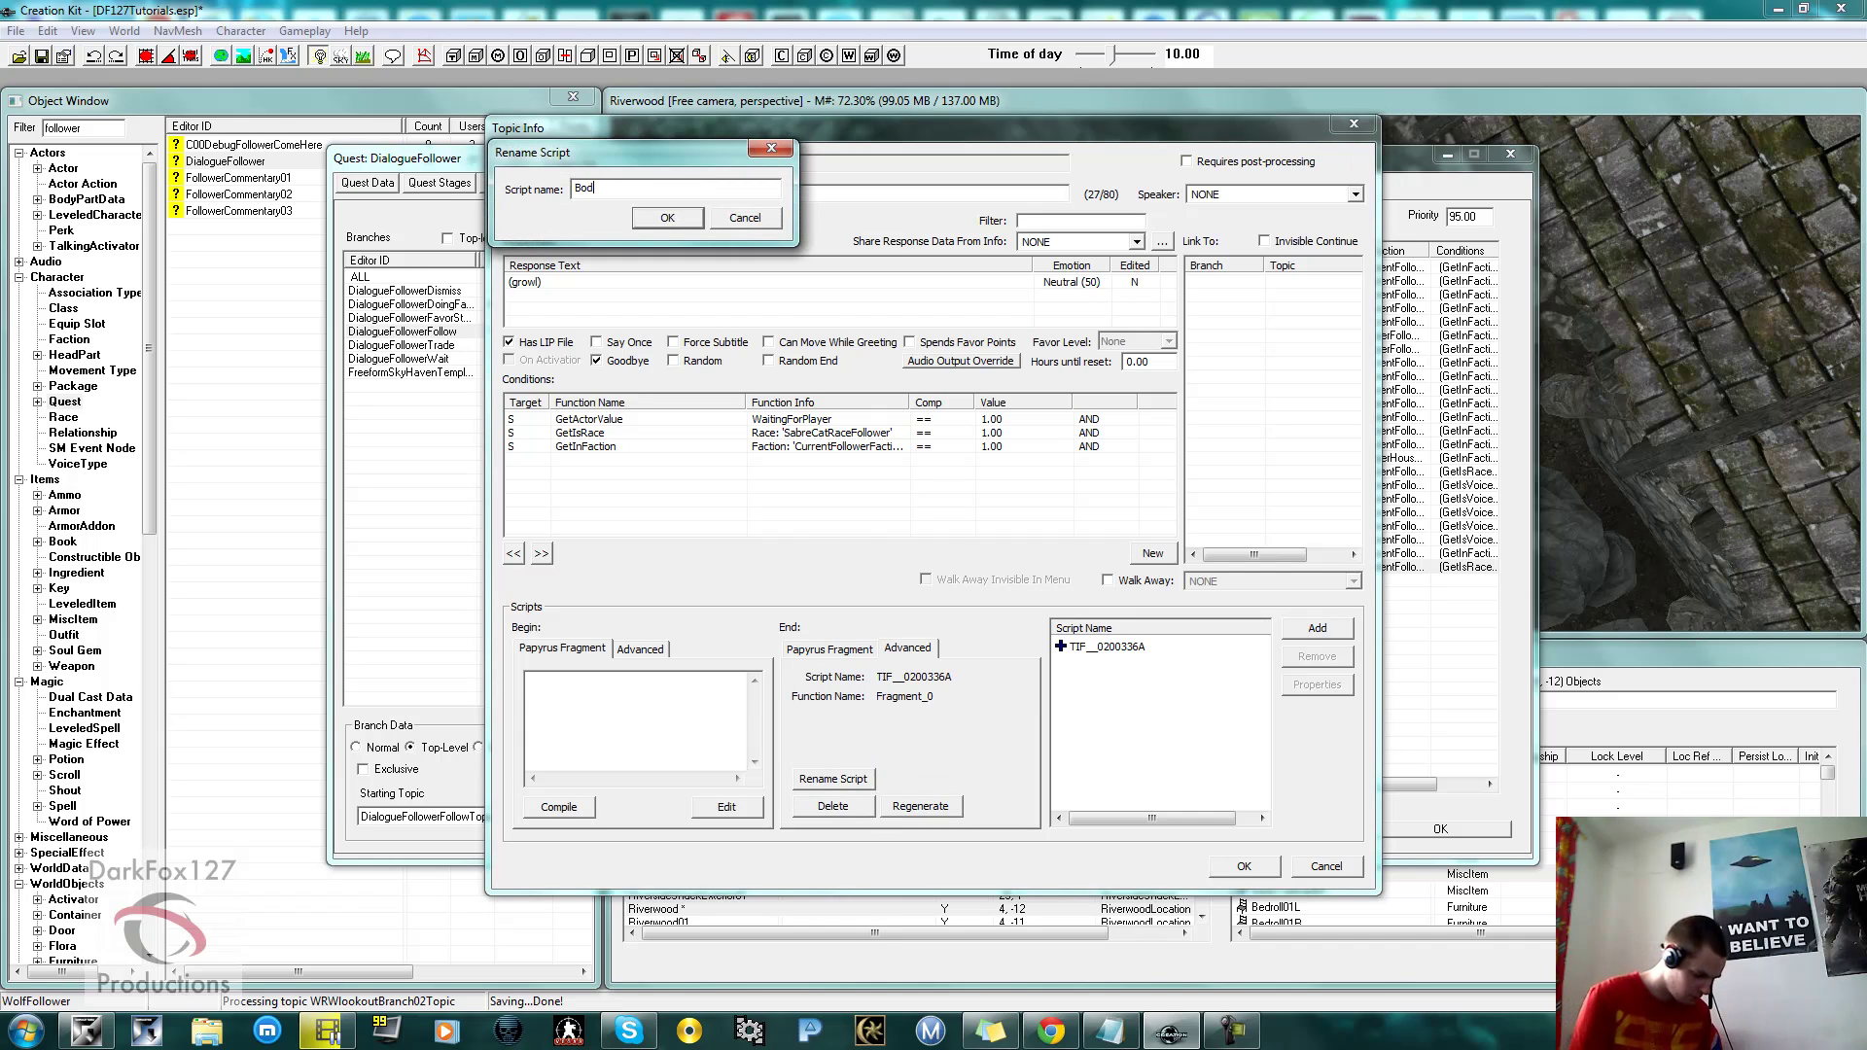
type("gerFollow")
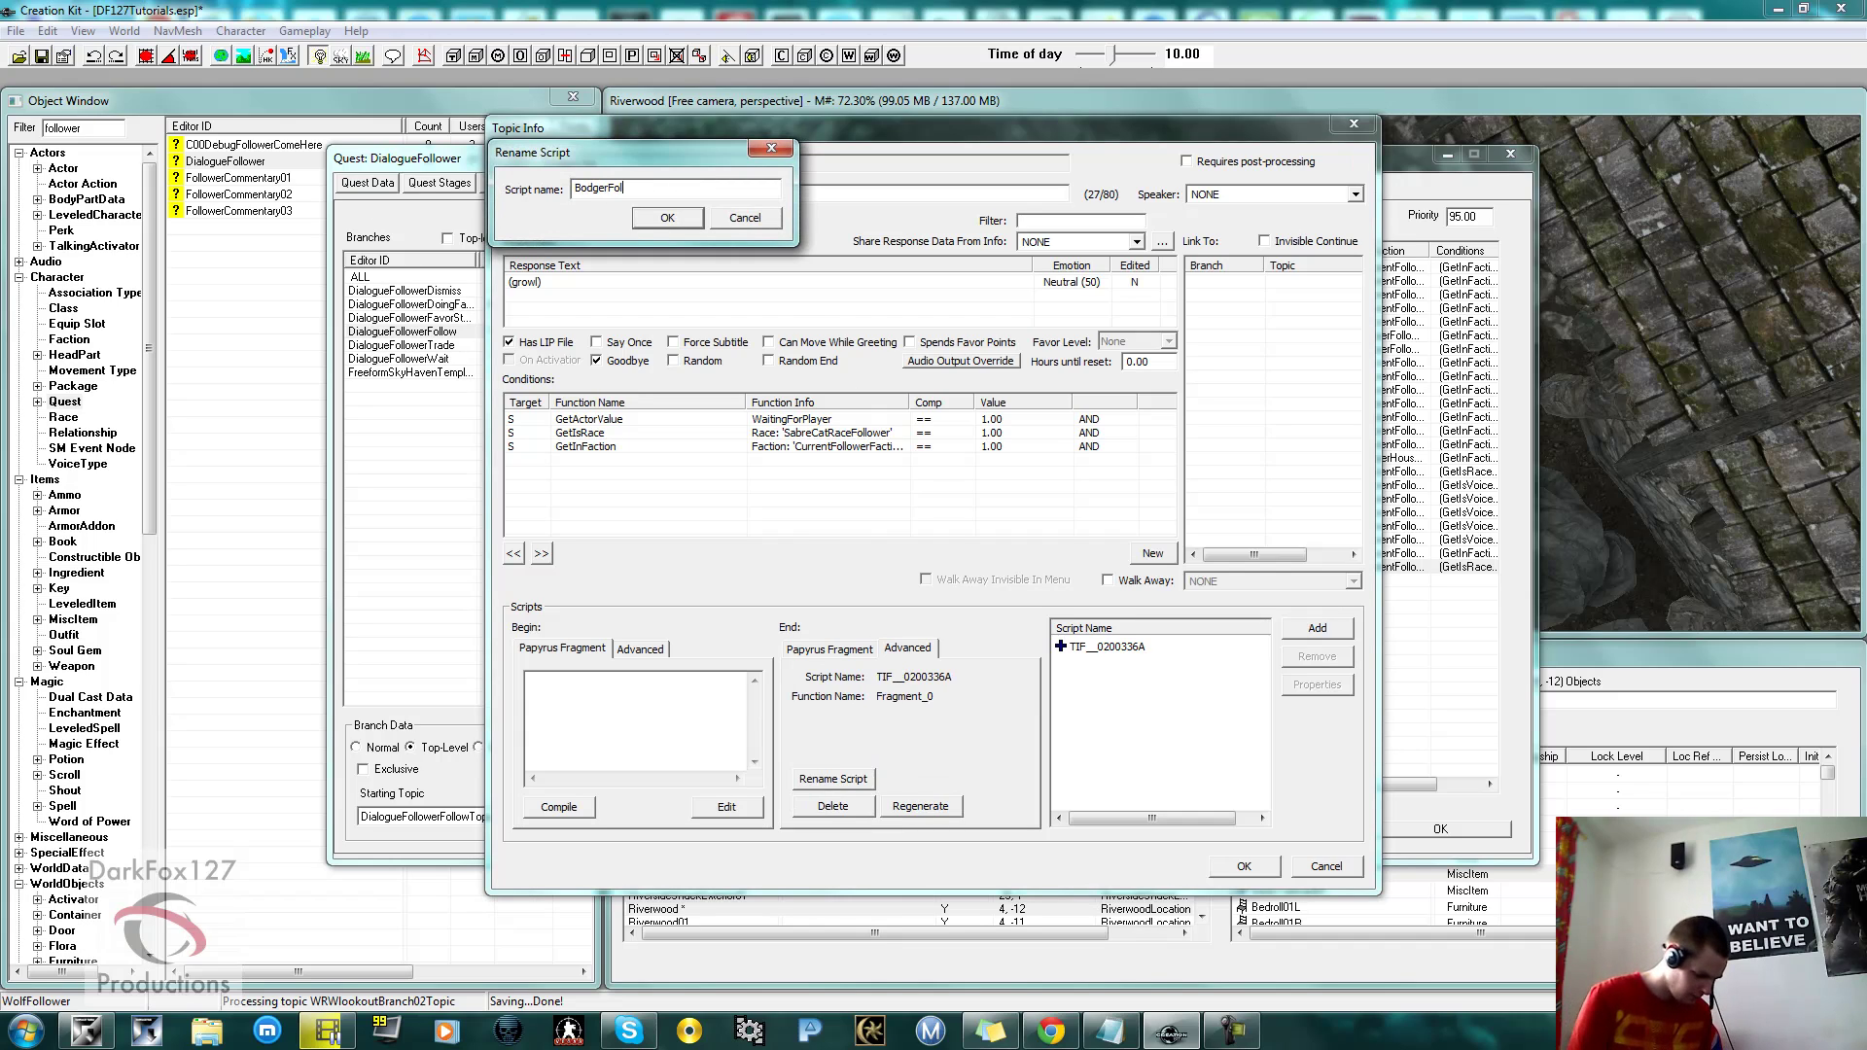
left_click(667, 217)
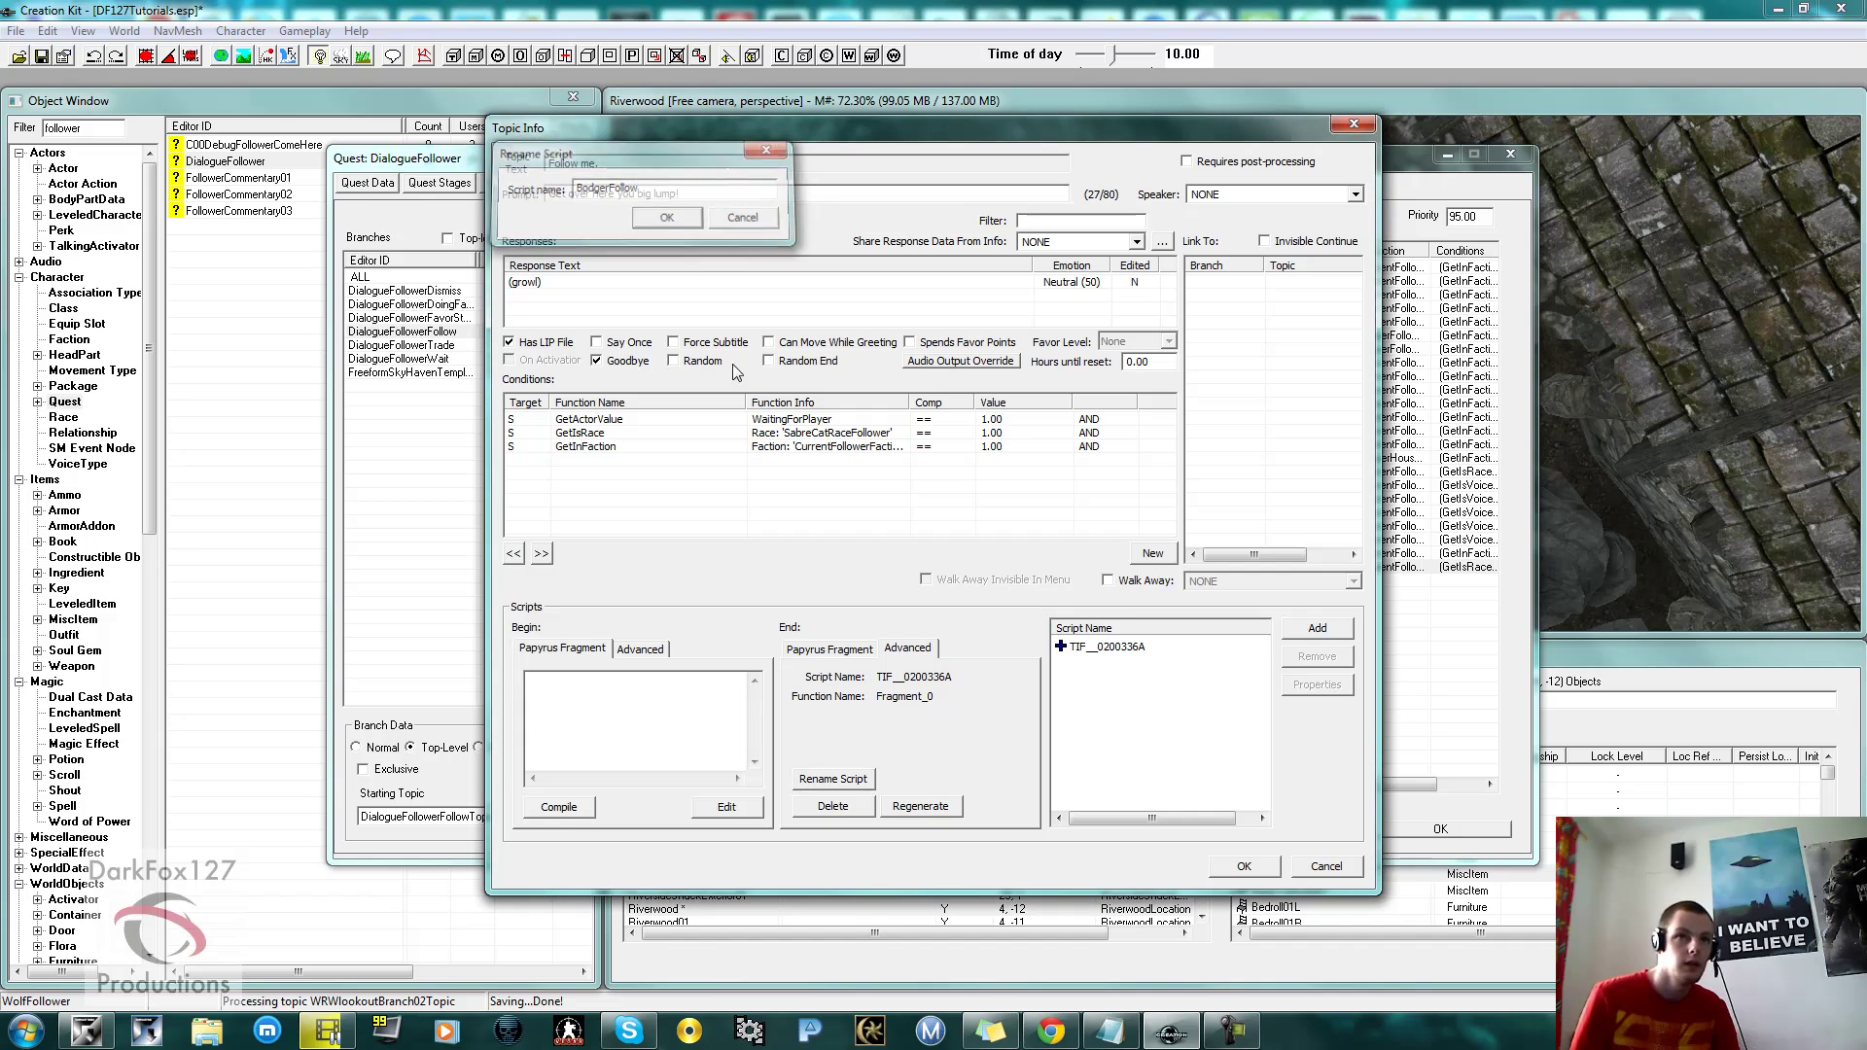
Open the BodgerFollow script's source, and copy the whole AnimalFollow fragment script block from the Animal Follower Script in Notepad.
right_click(1115, 651)
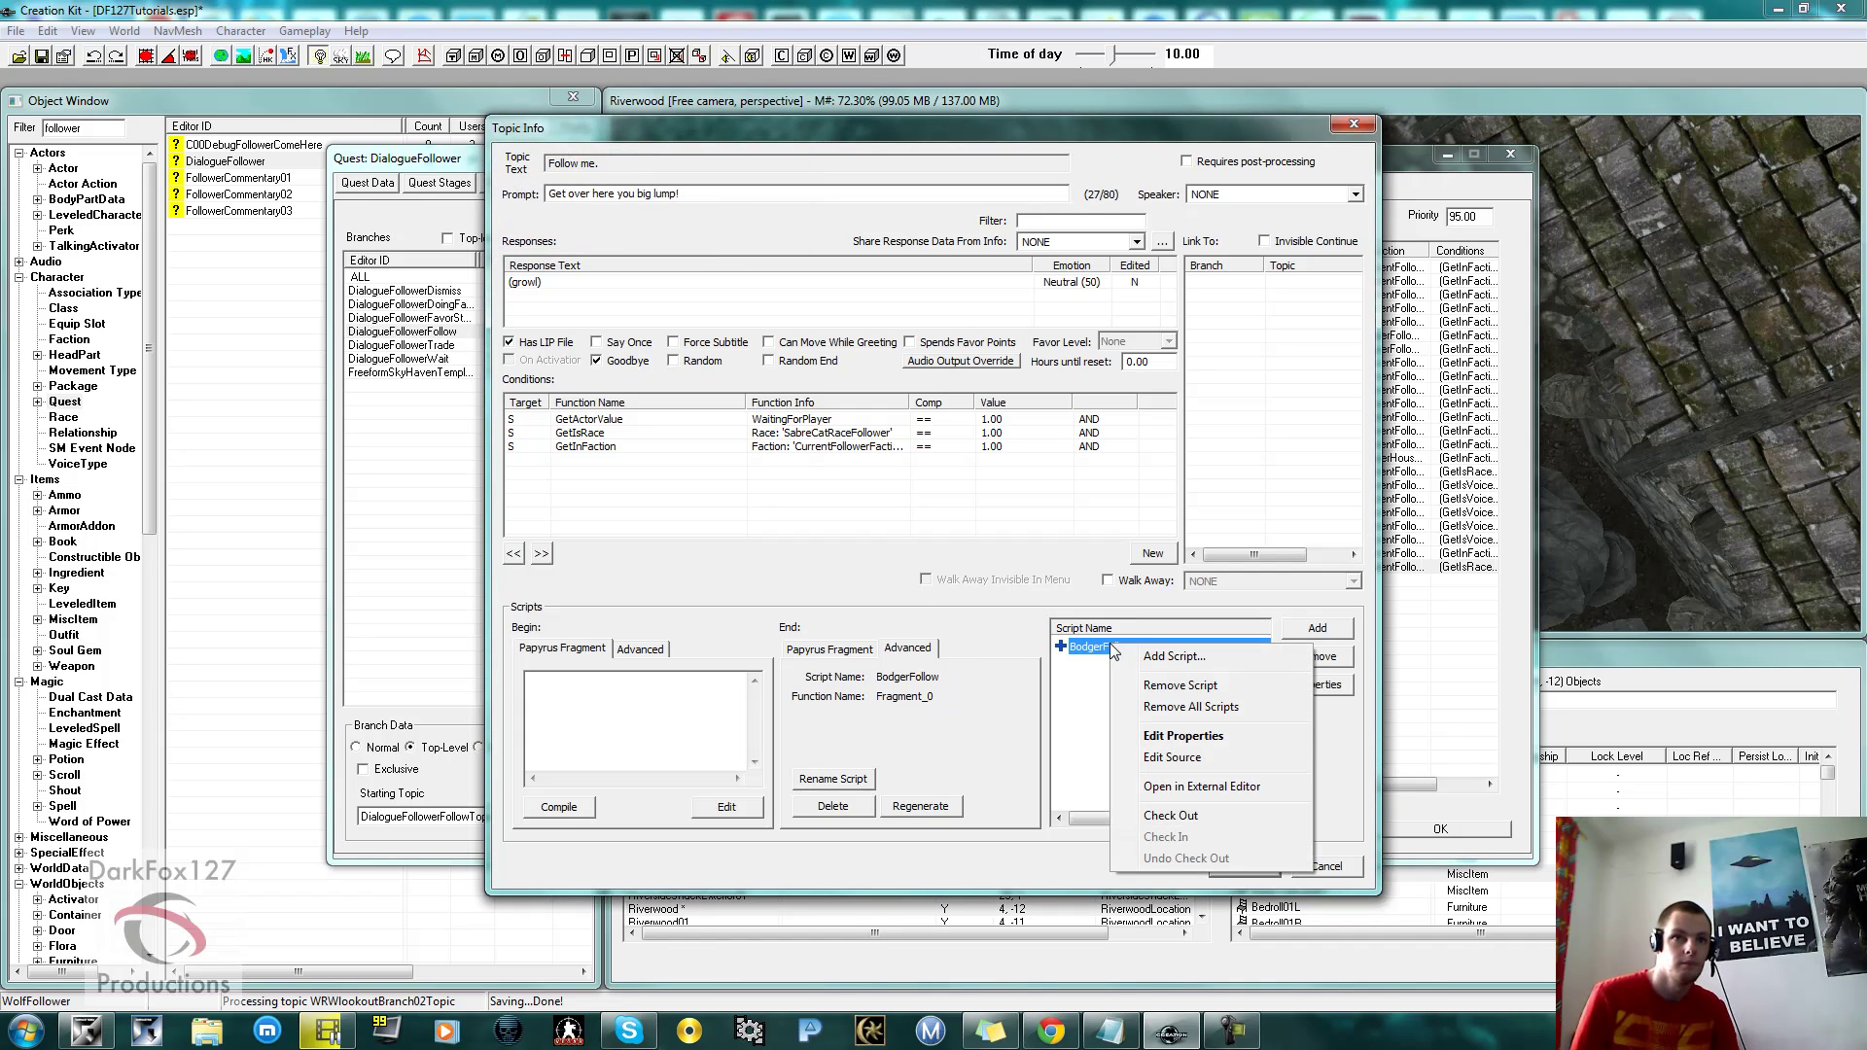
left_click(1157, 753)
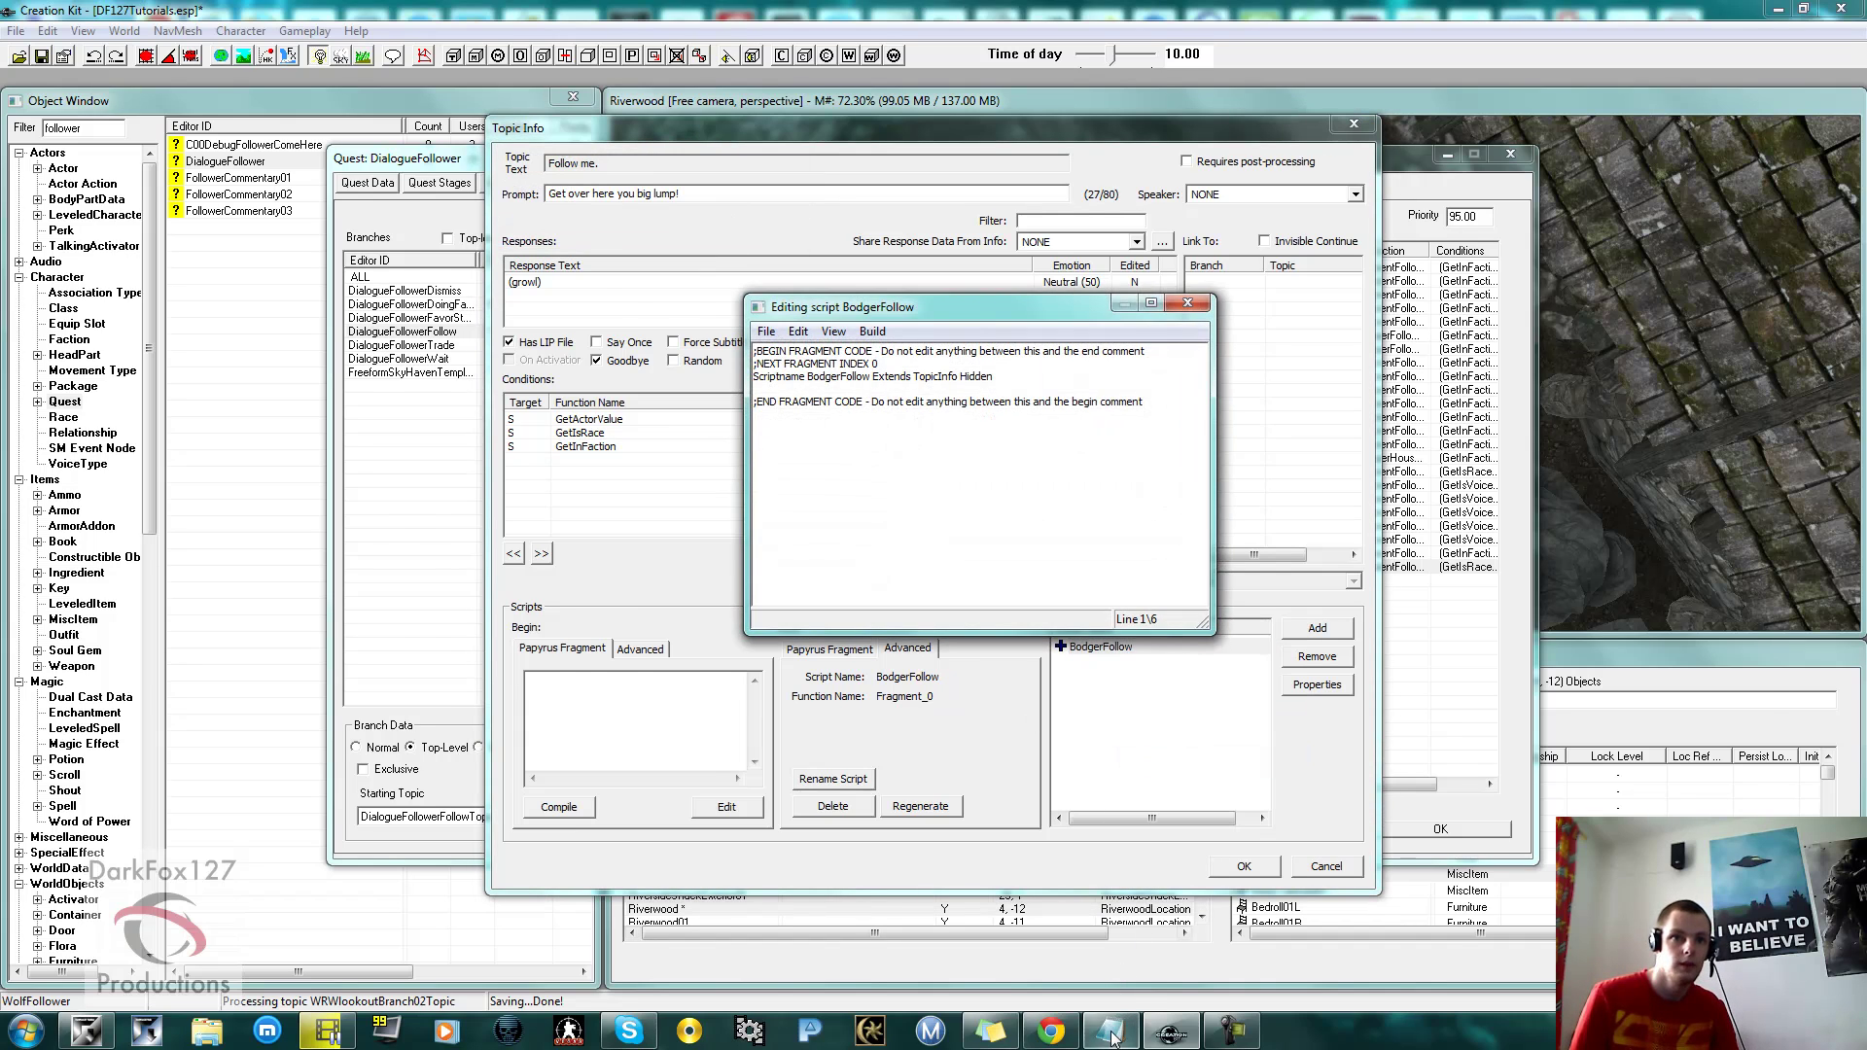
left_click(1109, 1030)
left_click(822, 473)
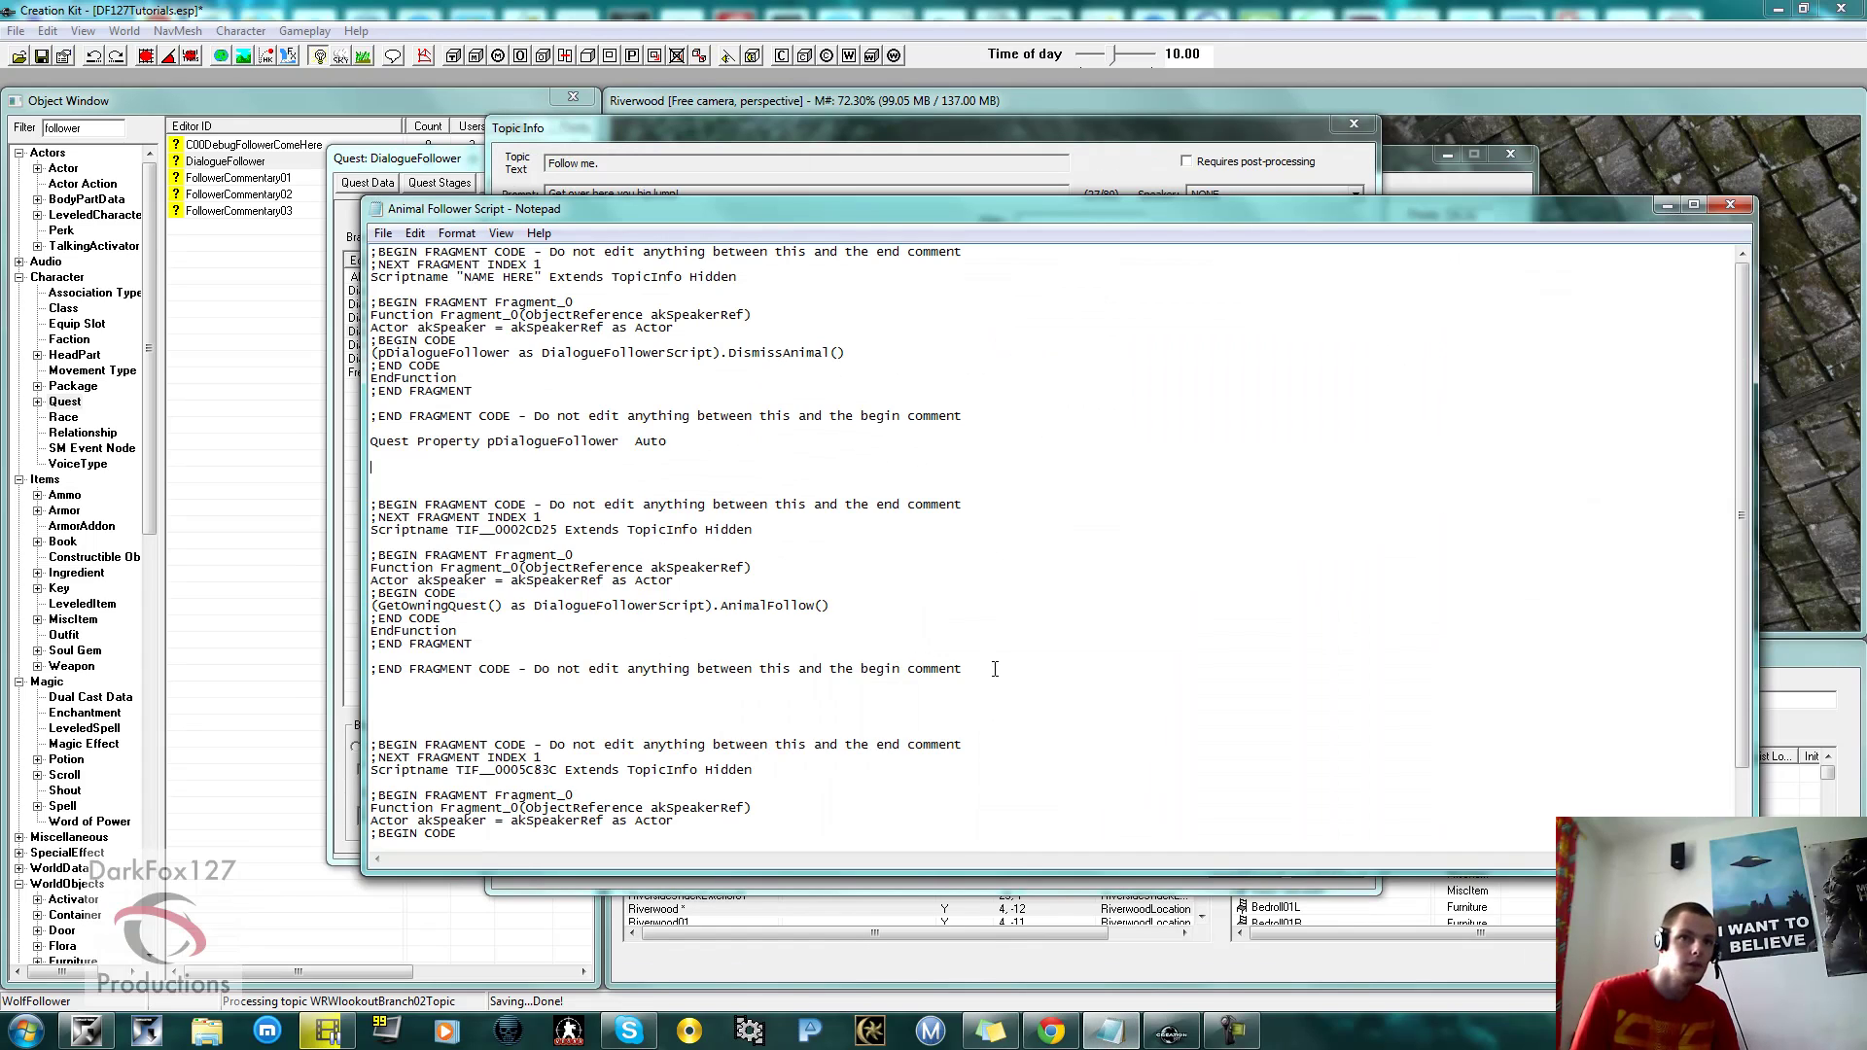
left_click_drag(994, 668, 398, 494)
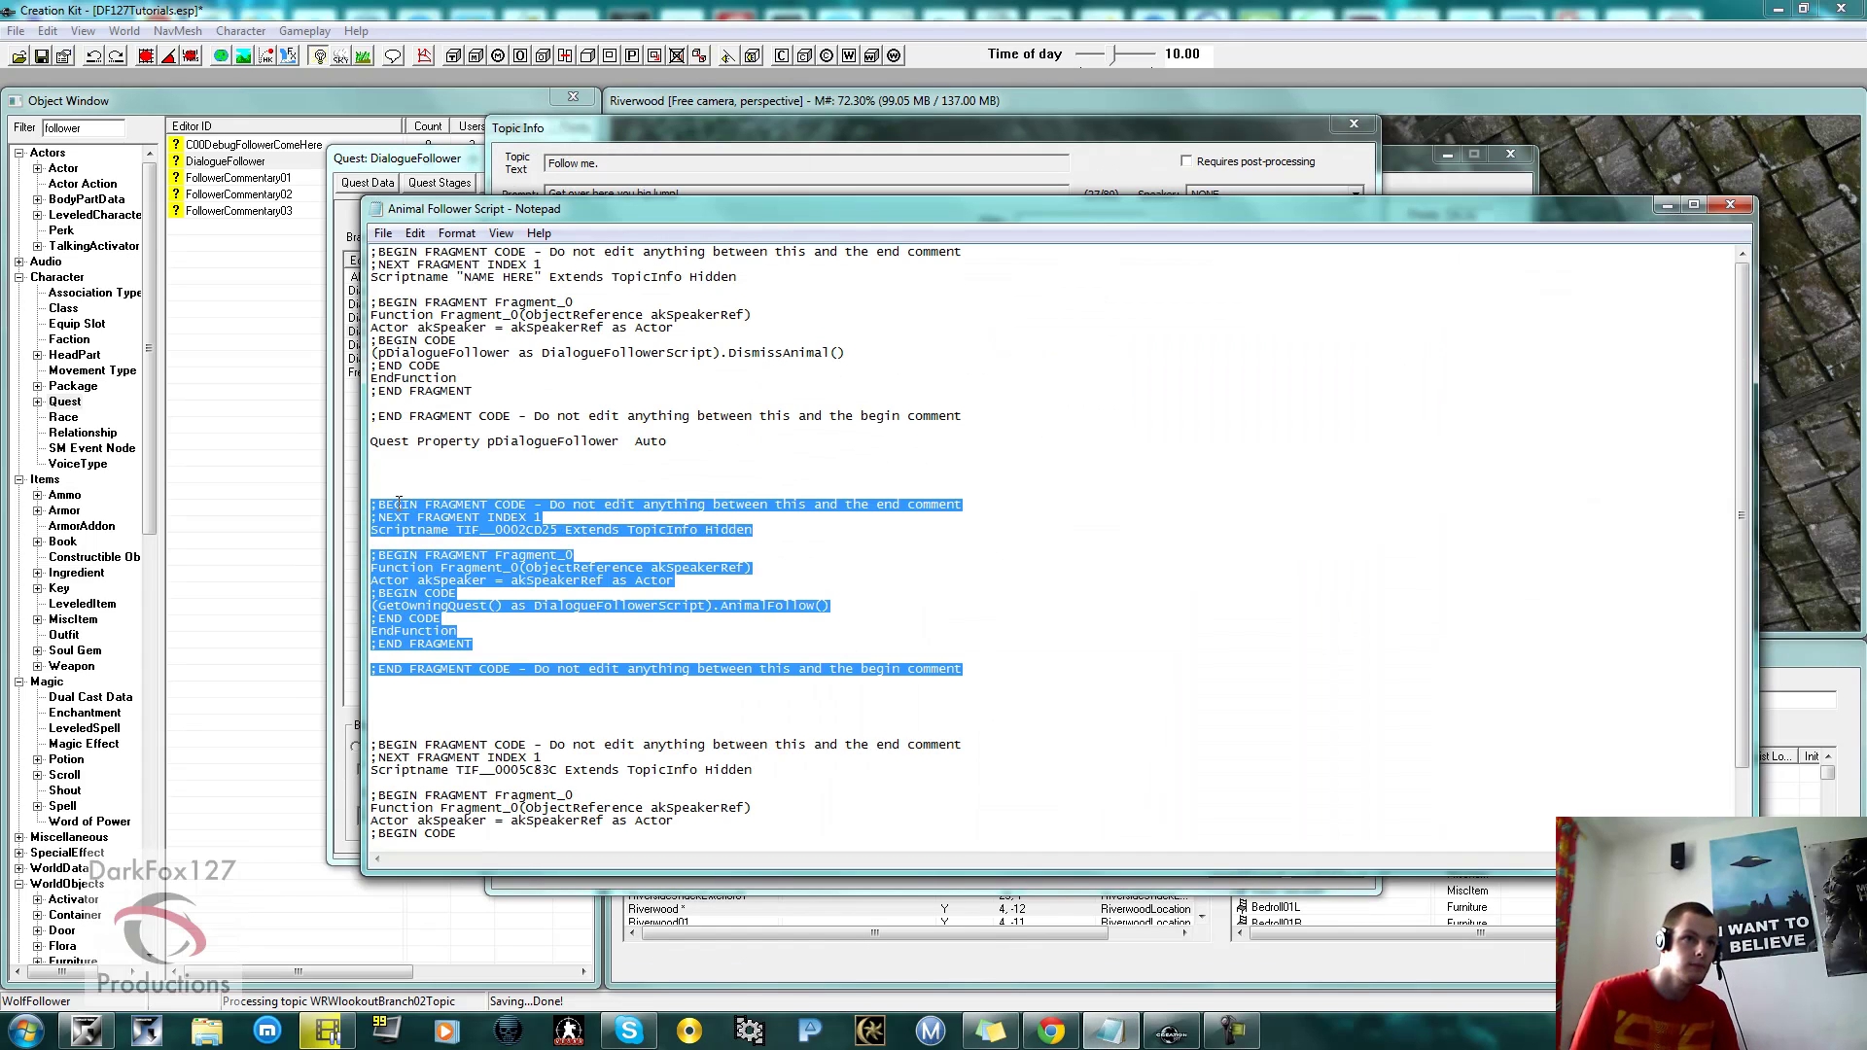
right_click(399, 502)
left_click(457, 569)
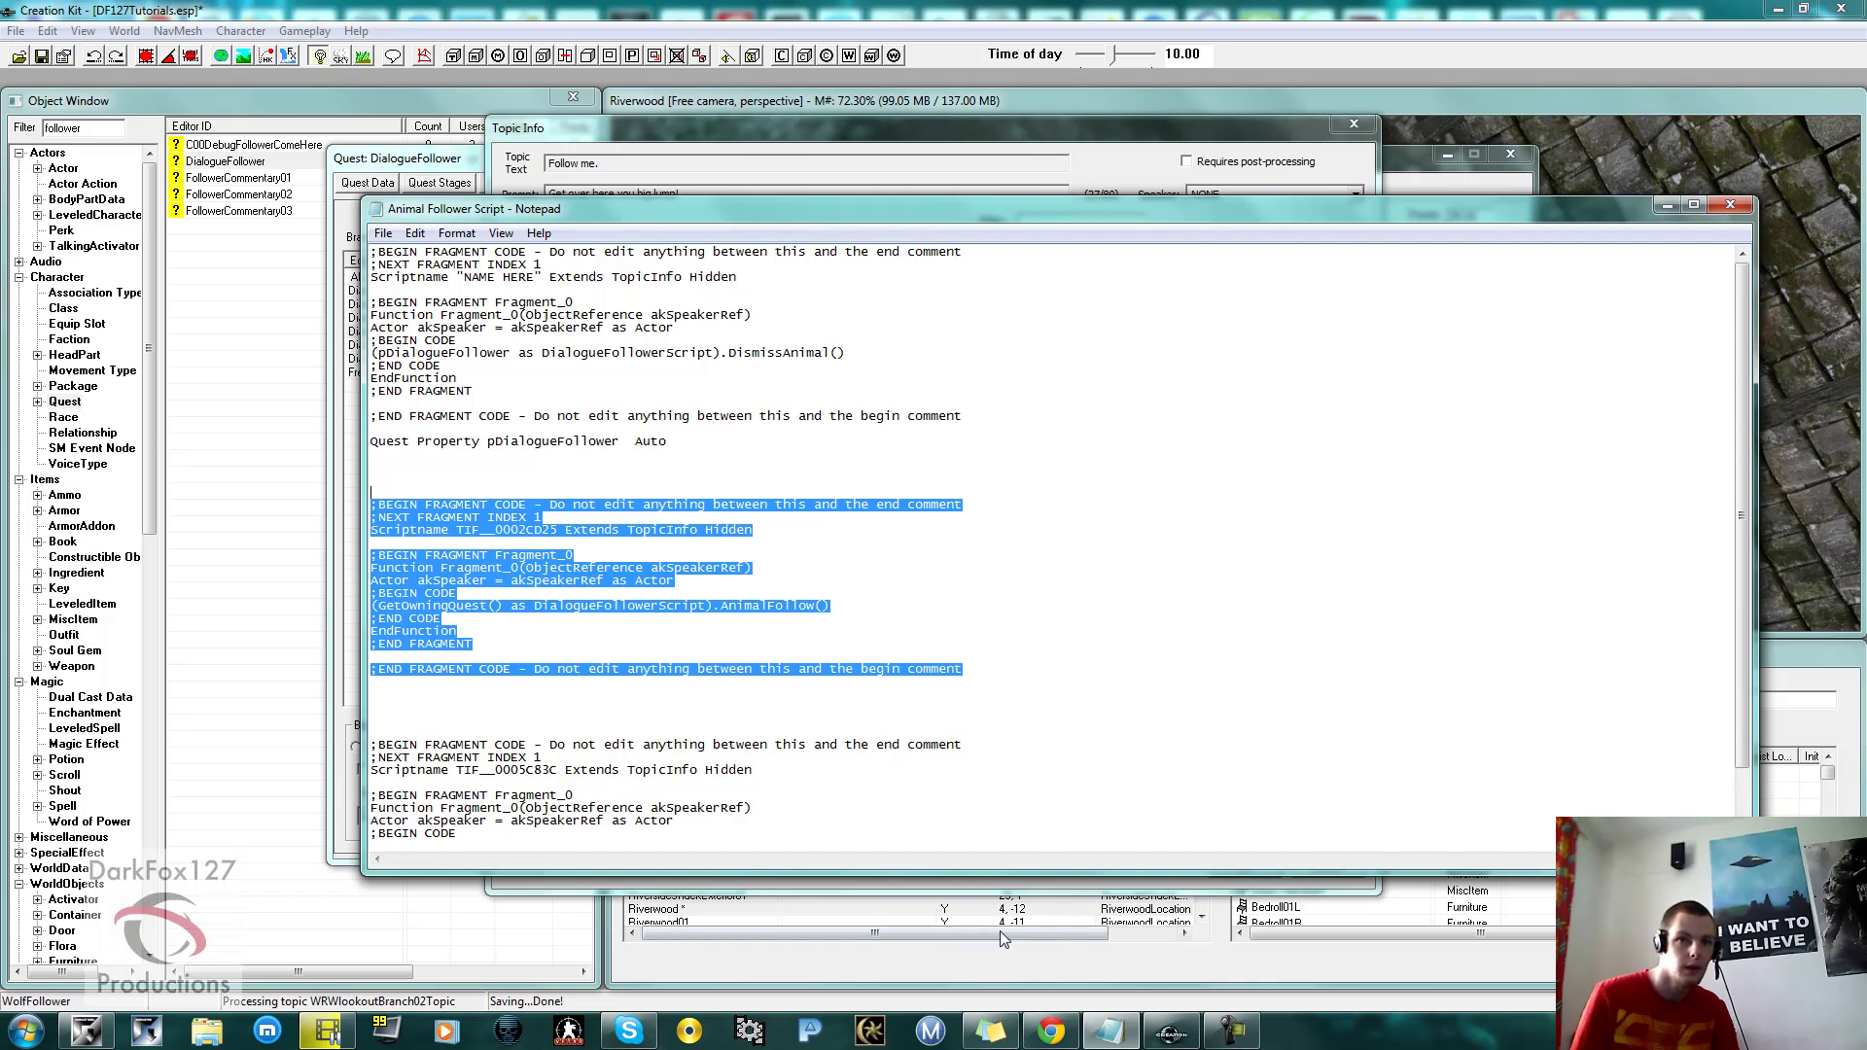
Return to the Creation Kit, replace all of the BodgerFollow script's code with the copied AnimalFollow block and remove the blank first line.
left_click(992, 891)
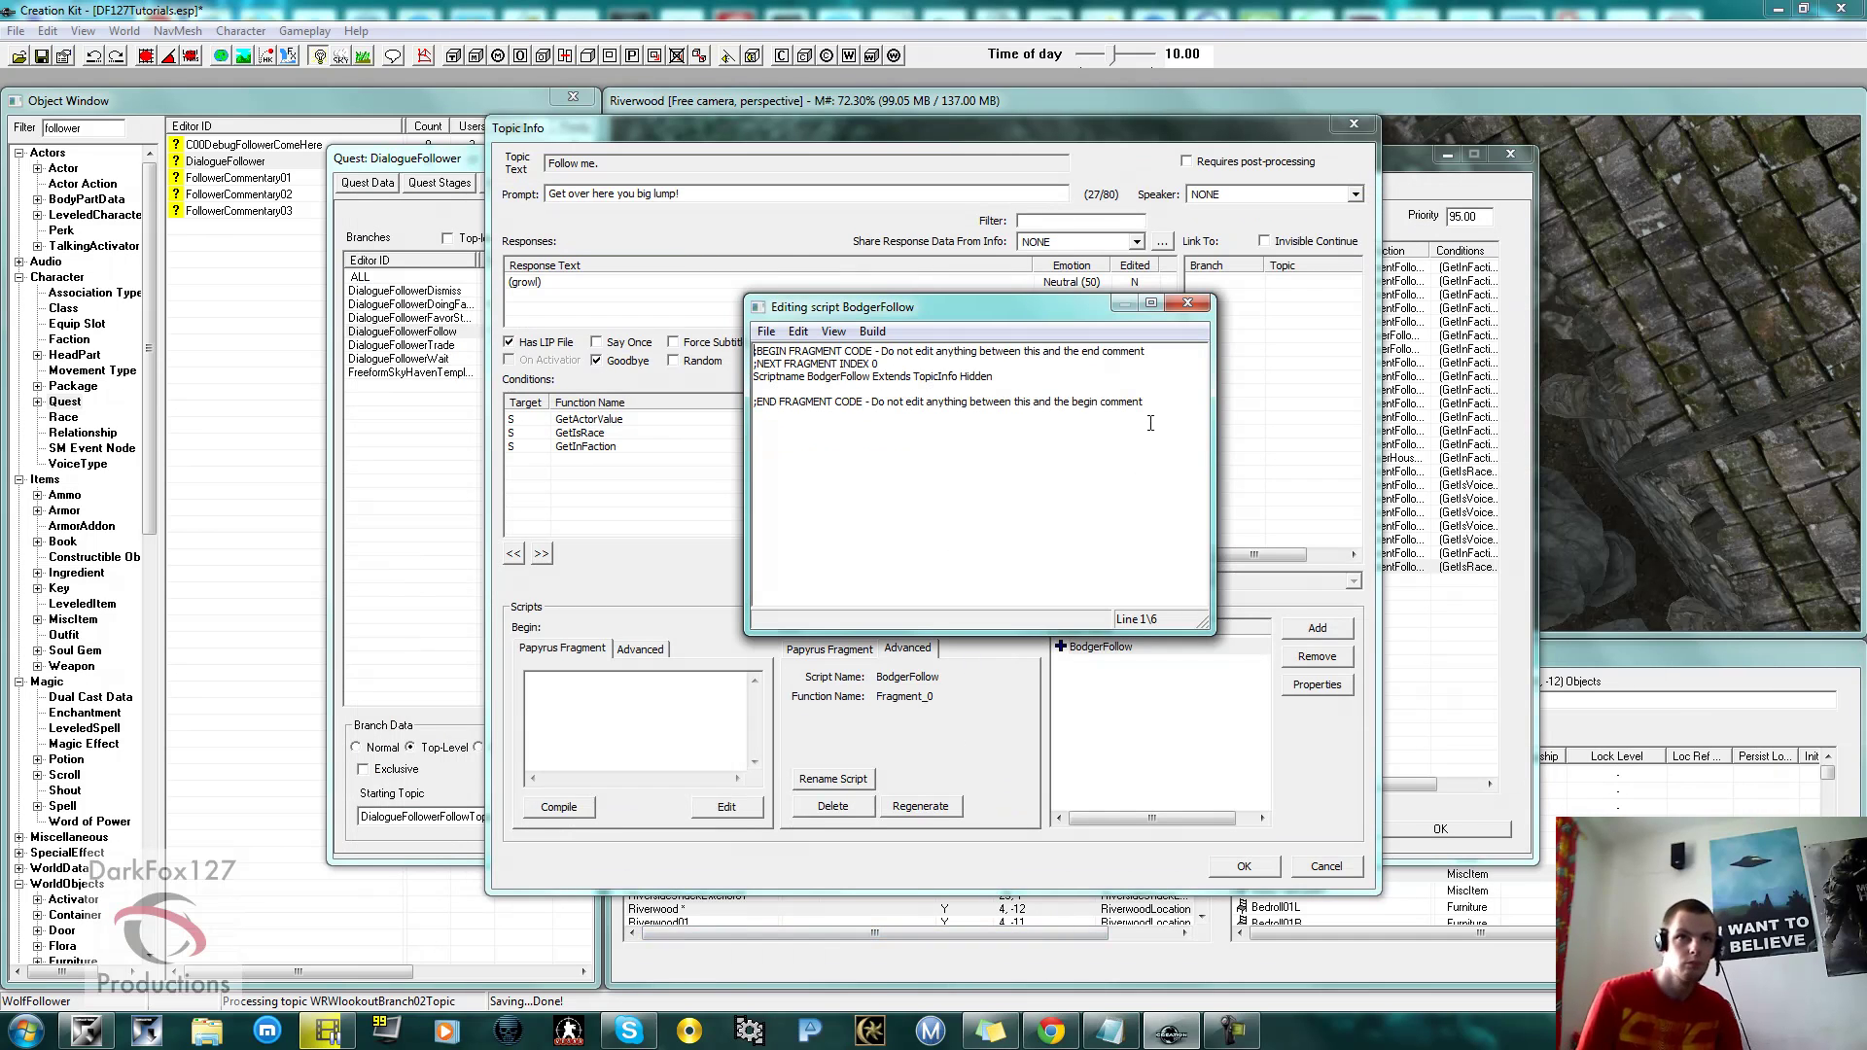
left_click_drag(1150, 423, 728, 335)
key("Delete")
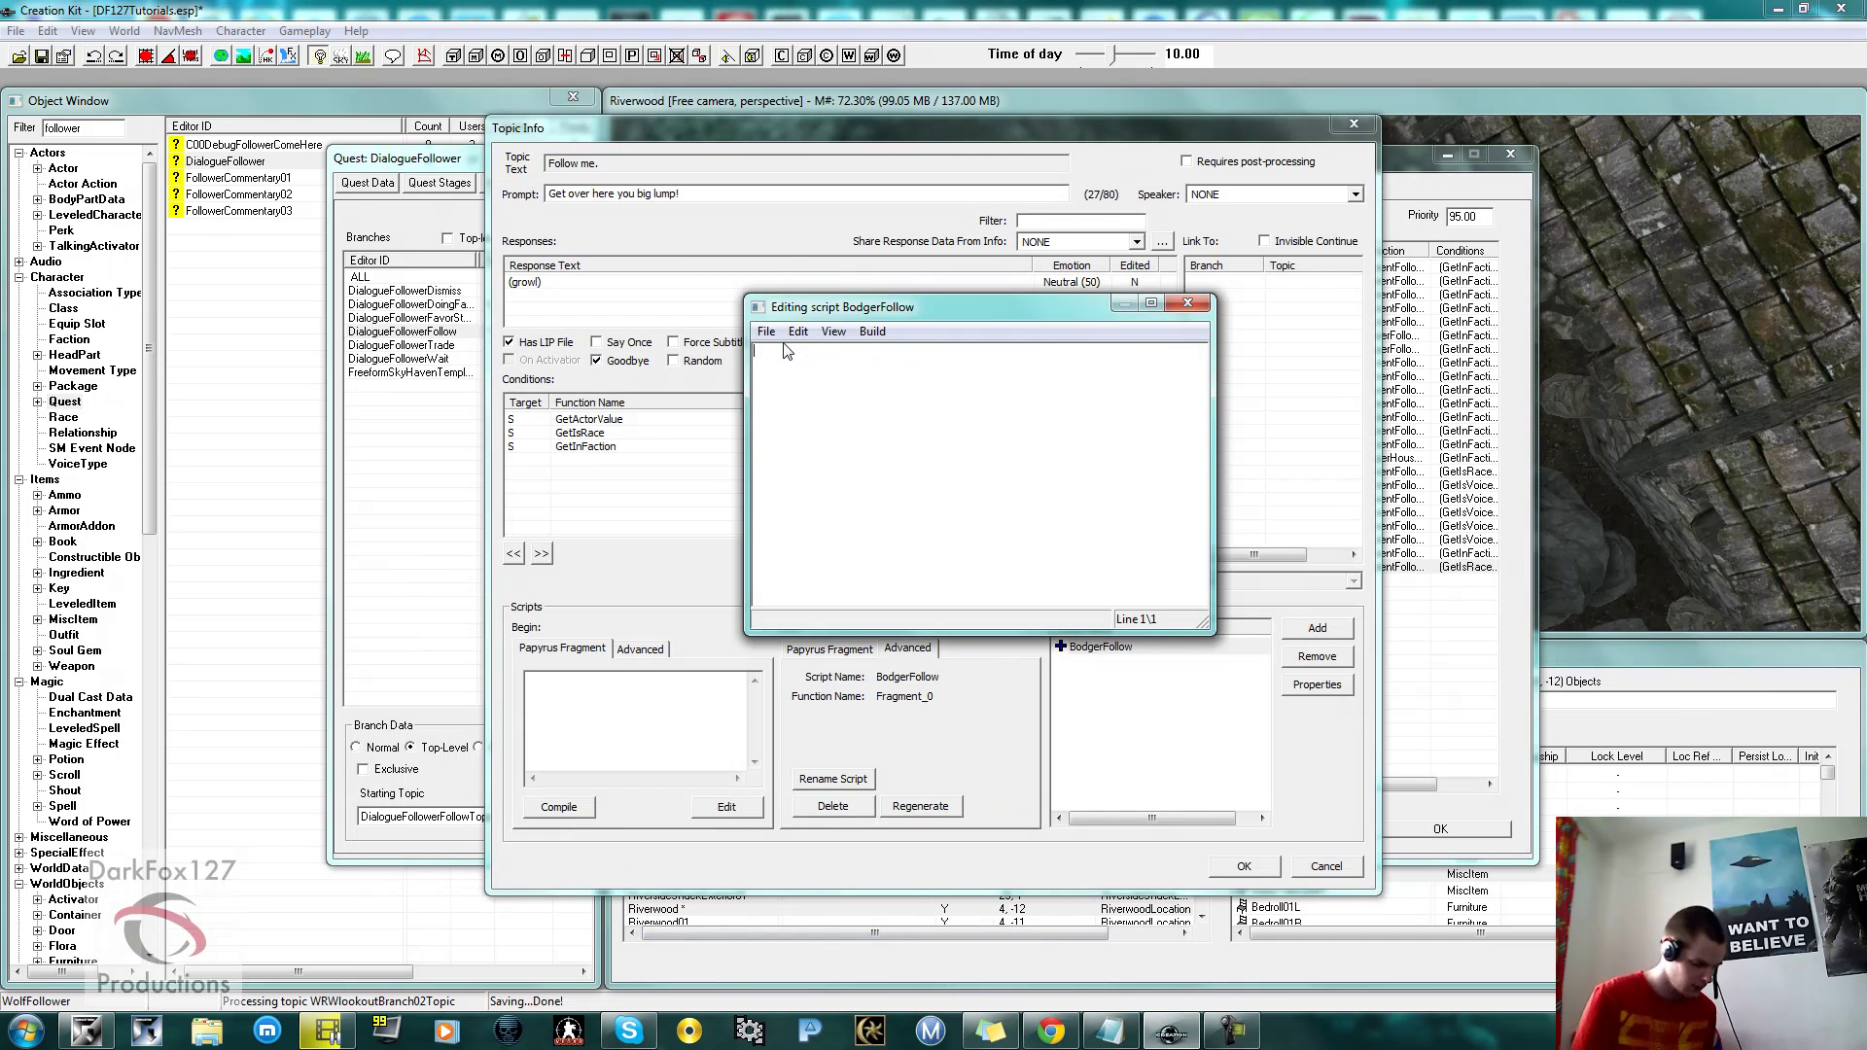
key("ctrl+v")
left_click(805, 366)
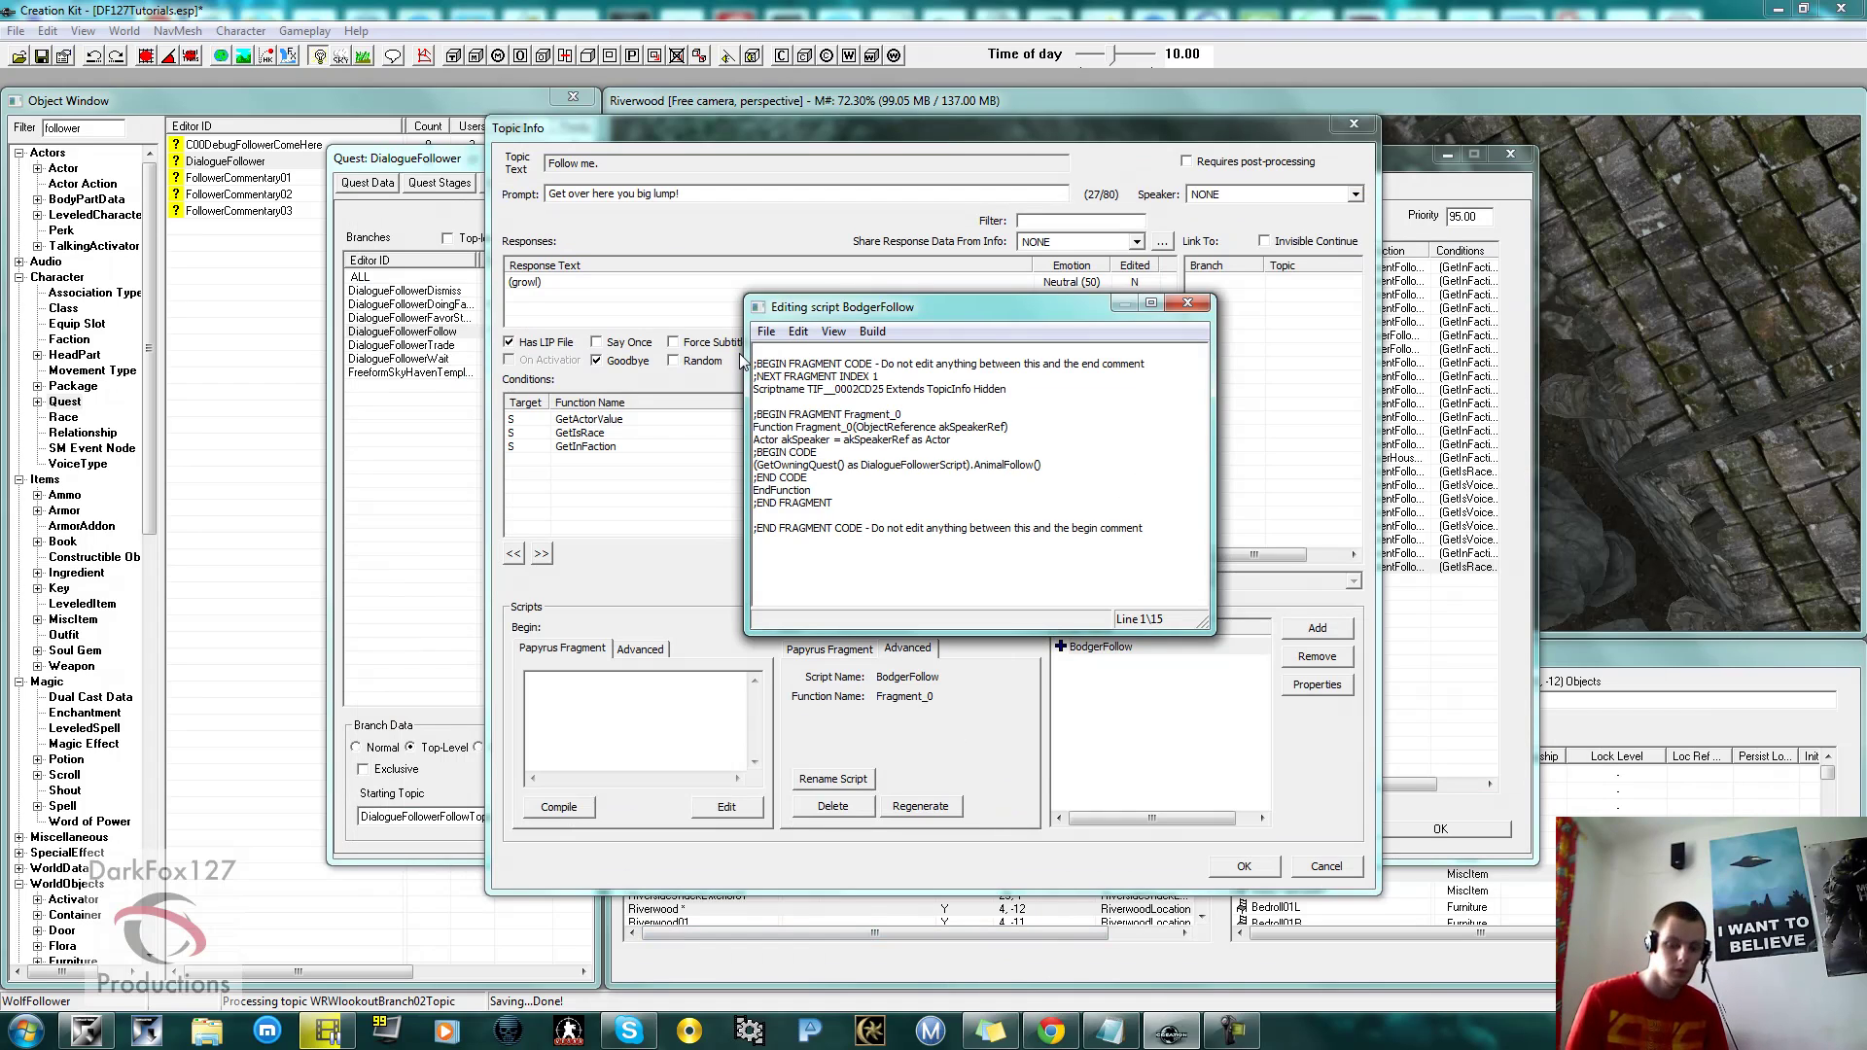
key("BackSpace")
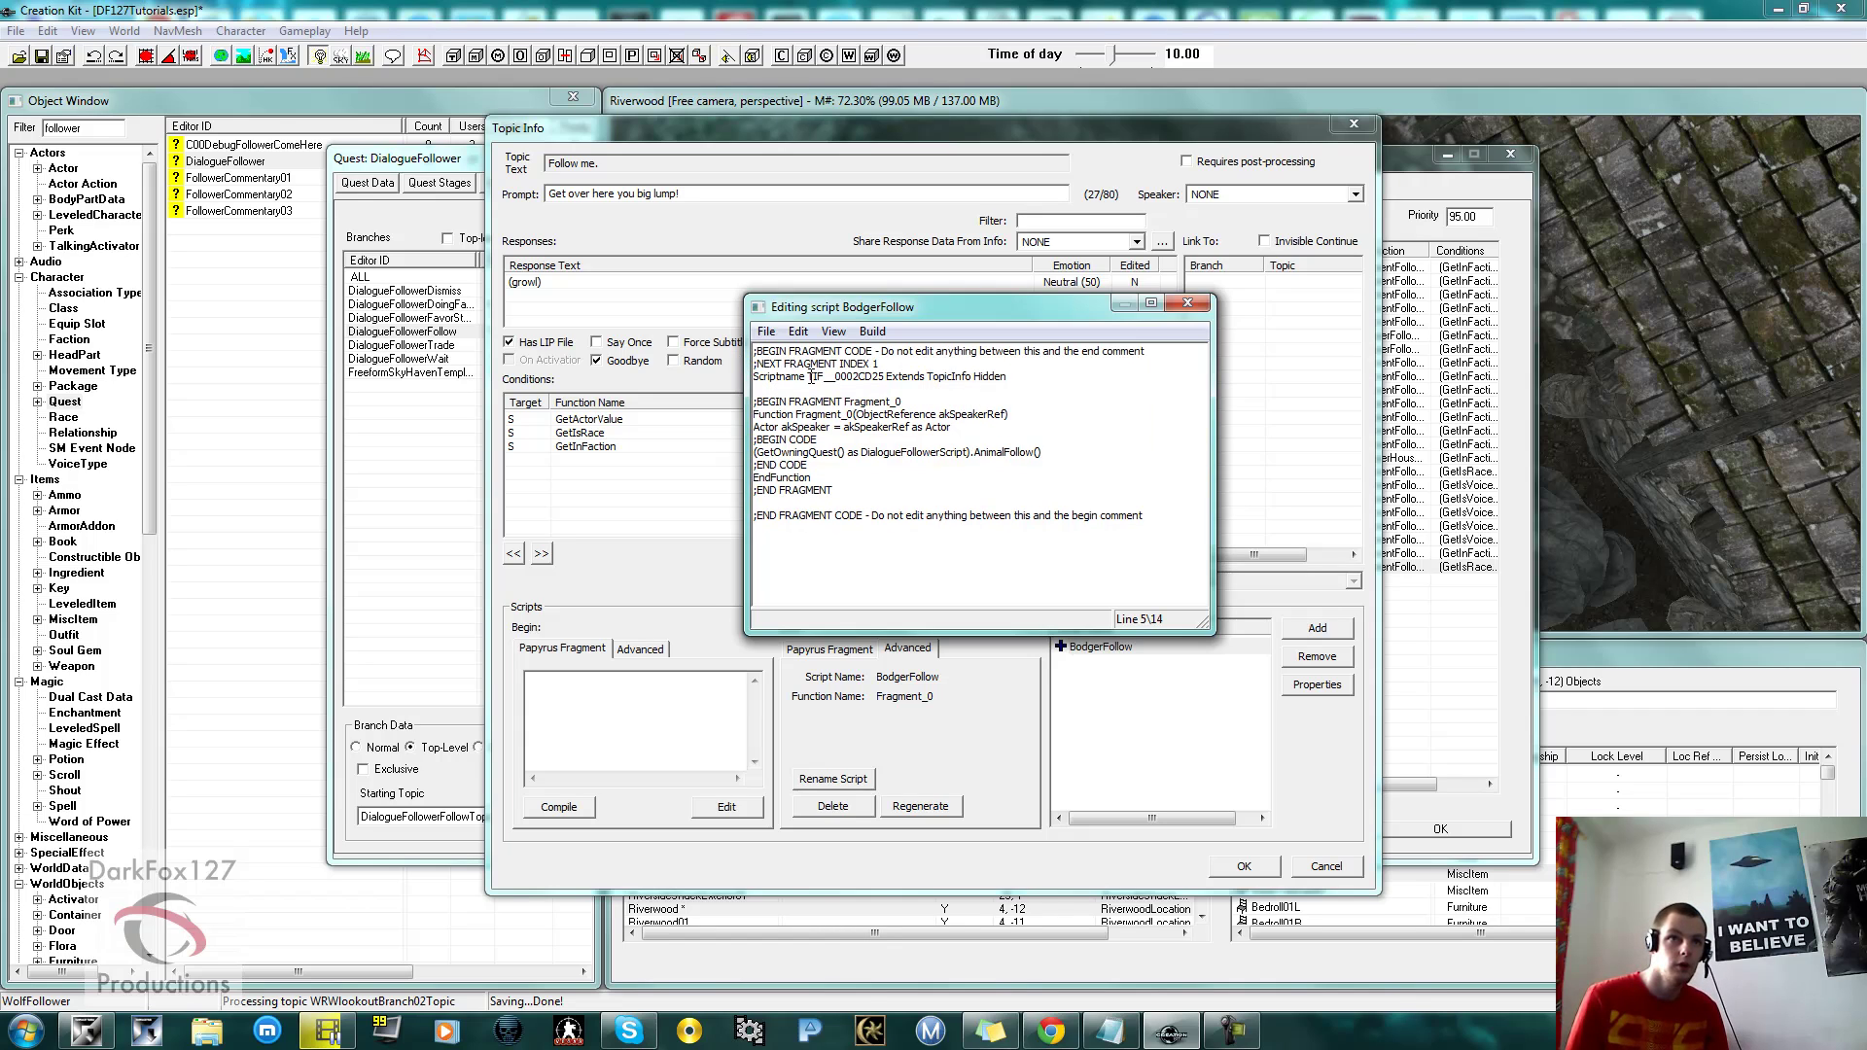
Replace the script name TIF__0002CD25 in the Scriptname line with BodgerFollower.
left_click_drag(828, 378, 868, 375)
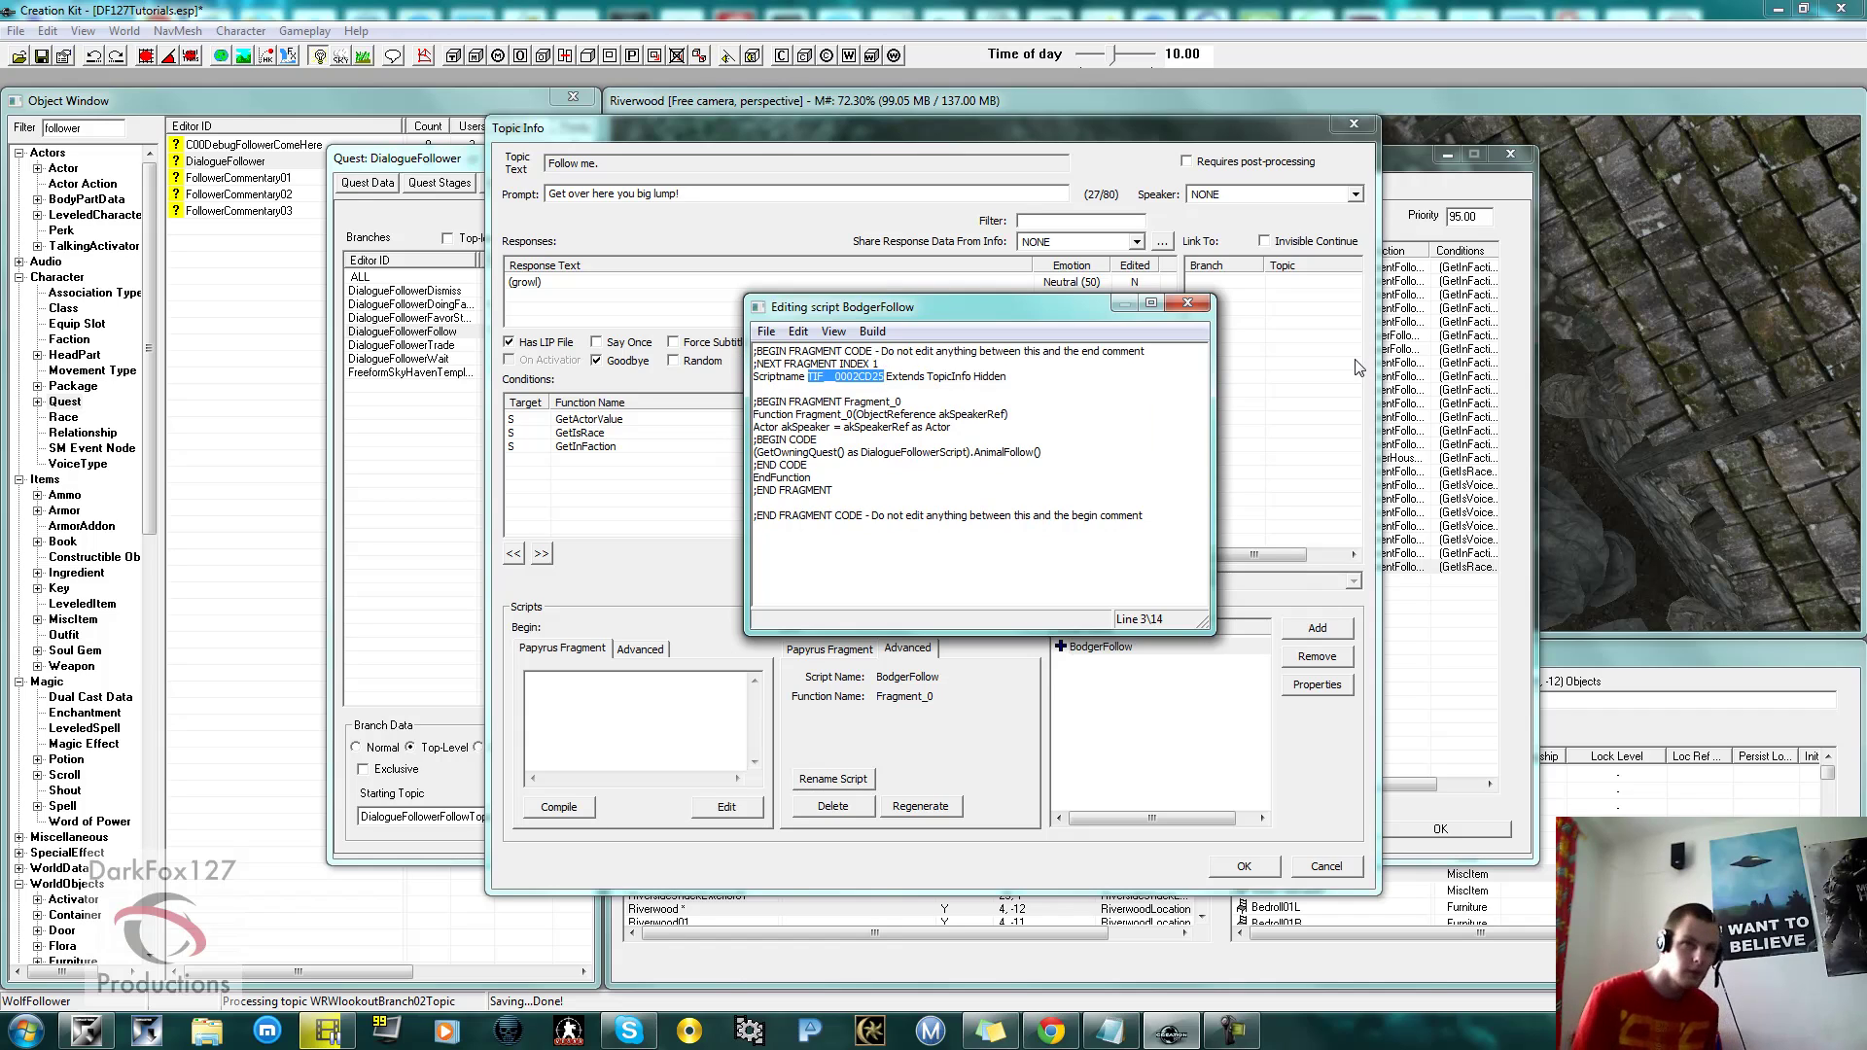
key("BackSpace")
type("Bodger")
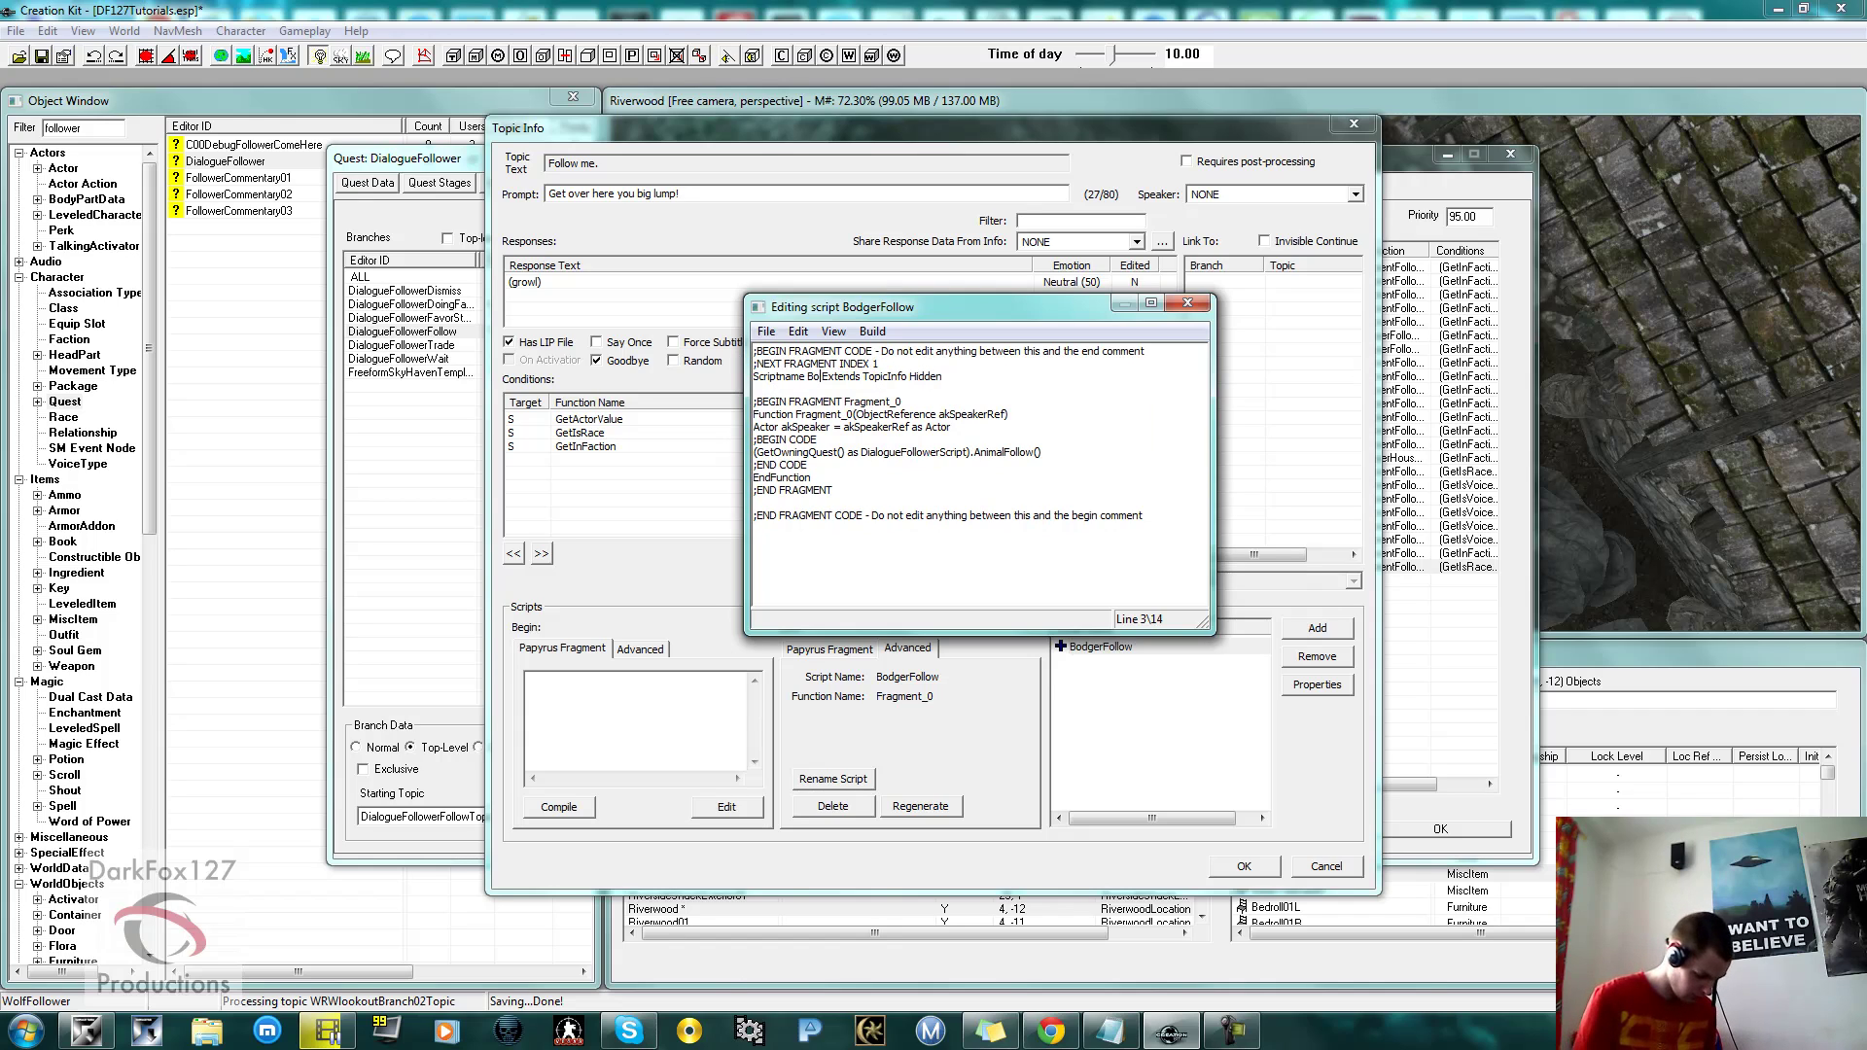
type("Followe")
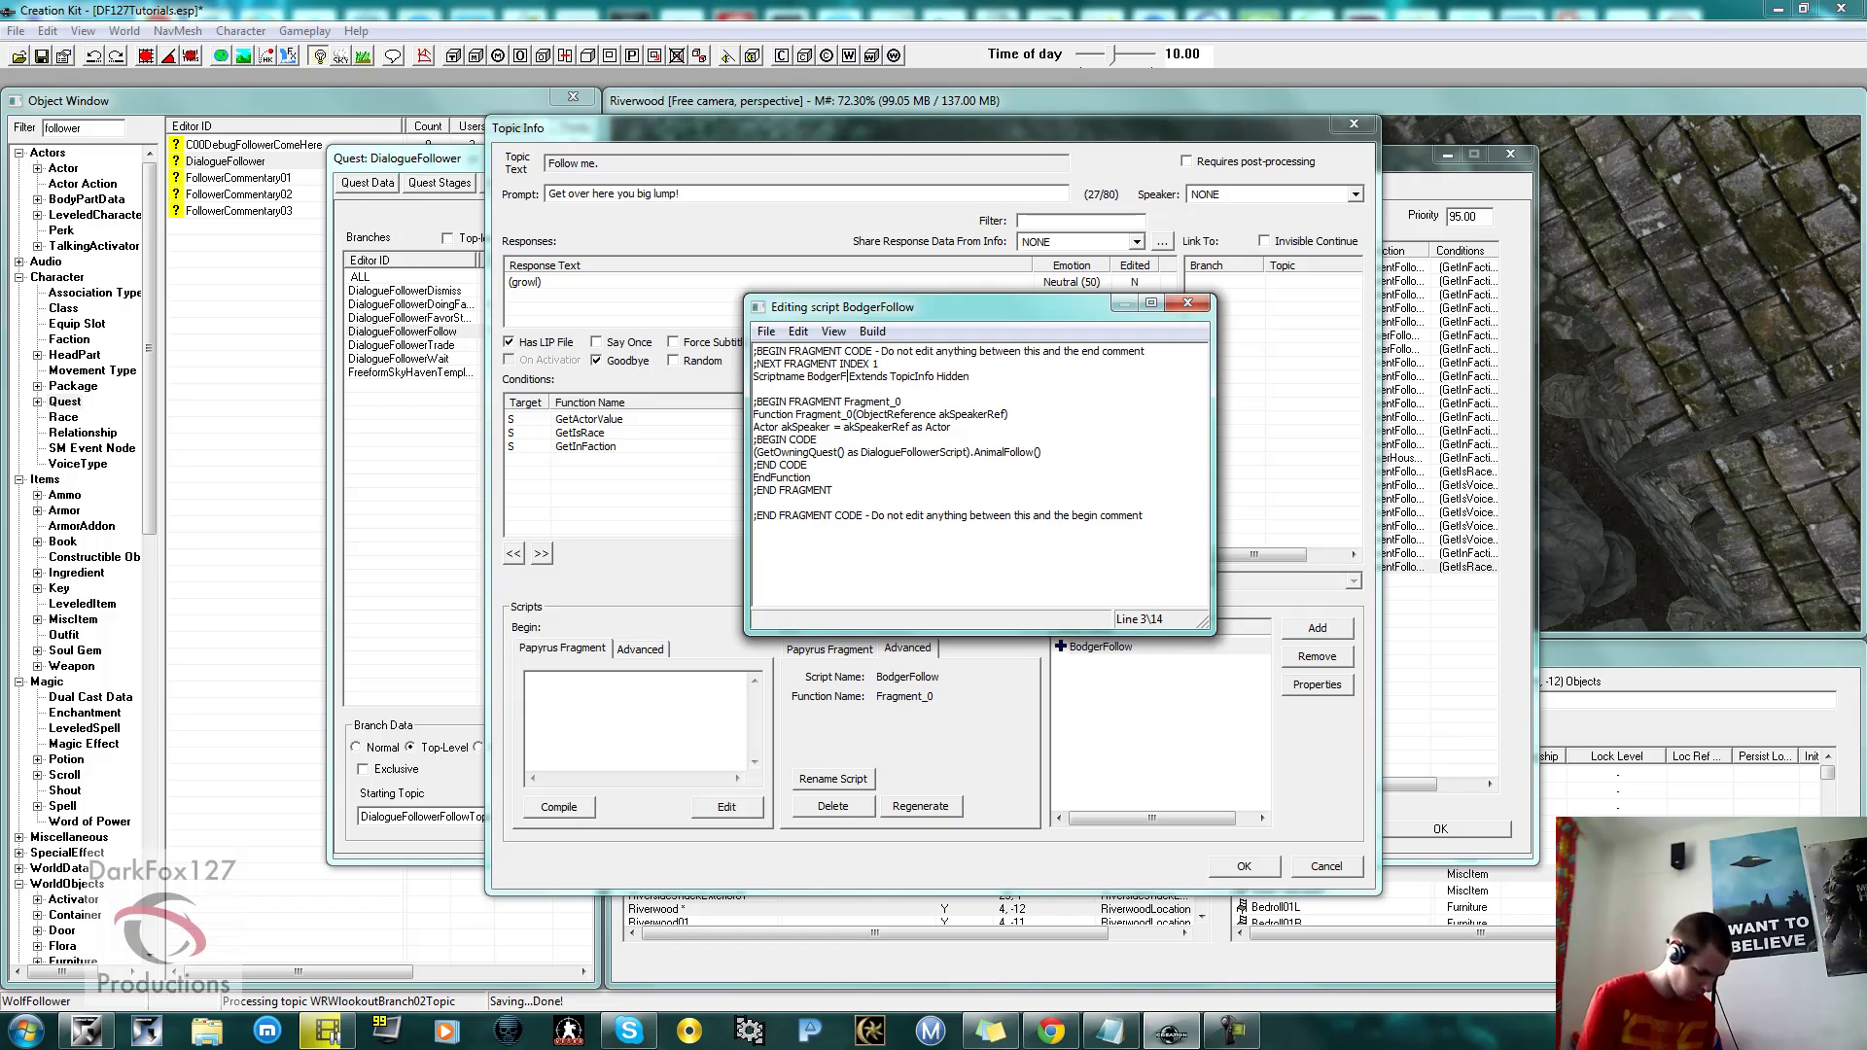
type("r")
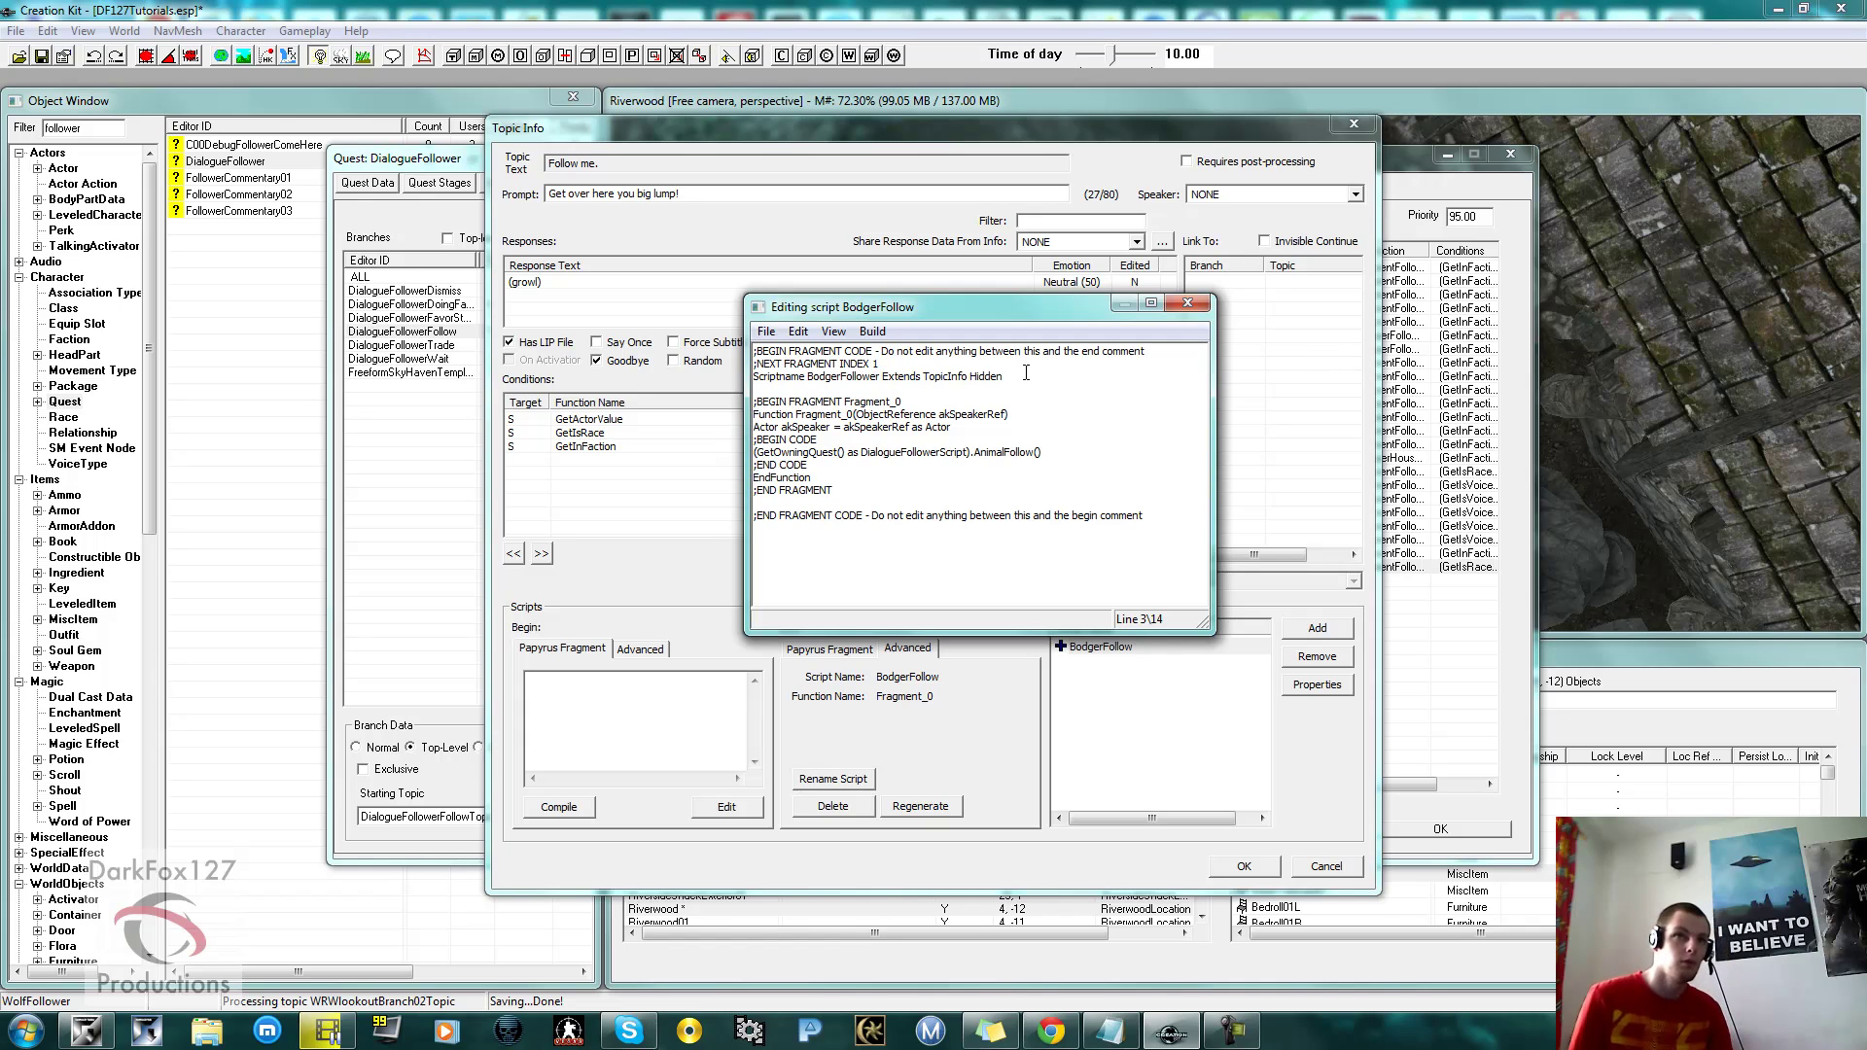
Try to compile and save the script, and decline the save.
left_click(867, 333)
left_click(906, 354)
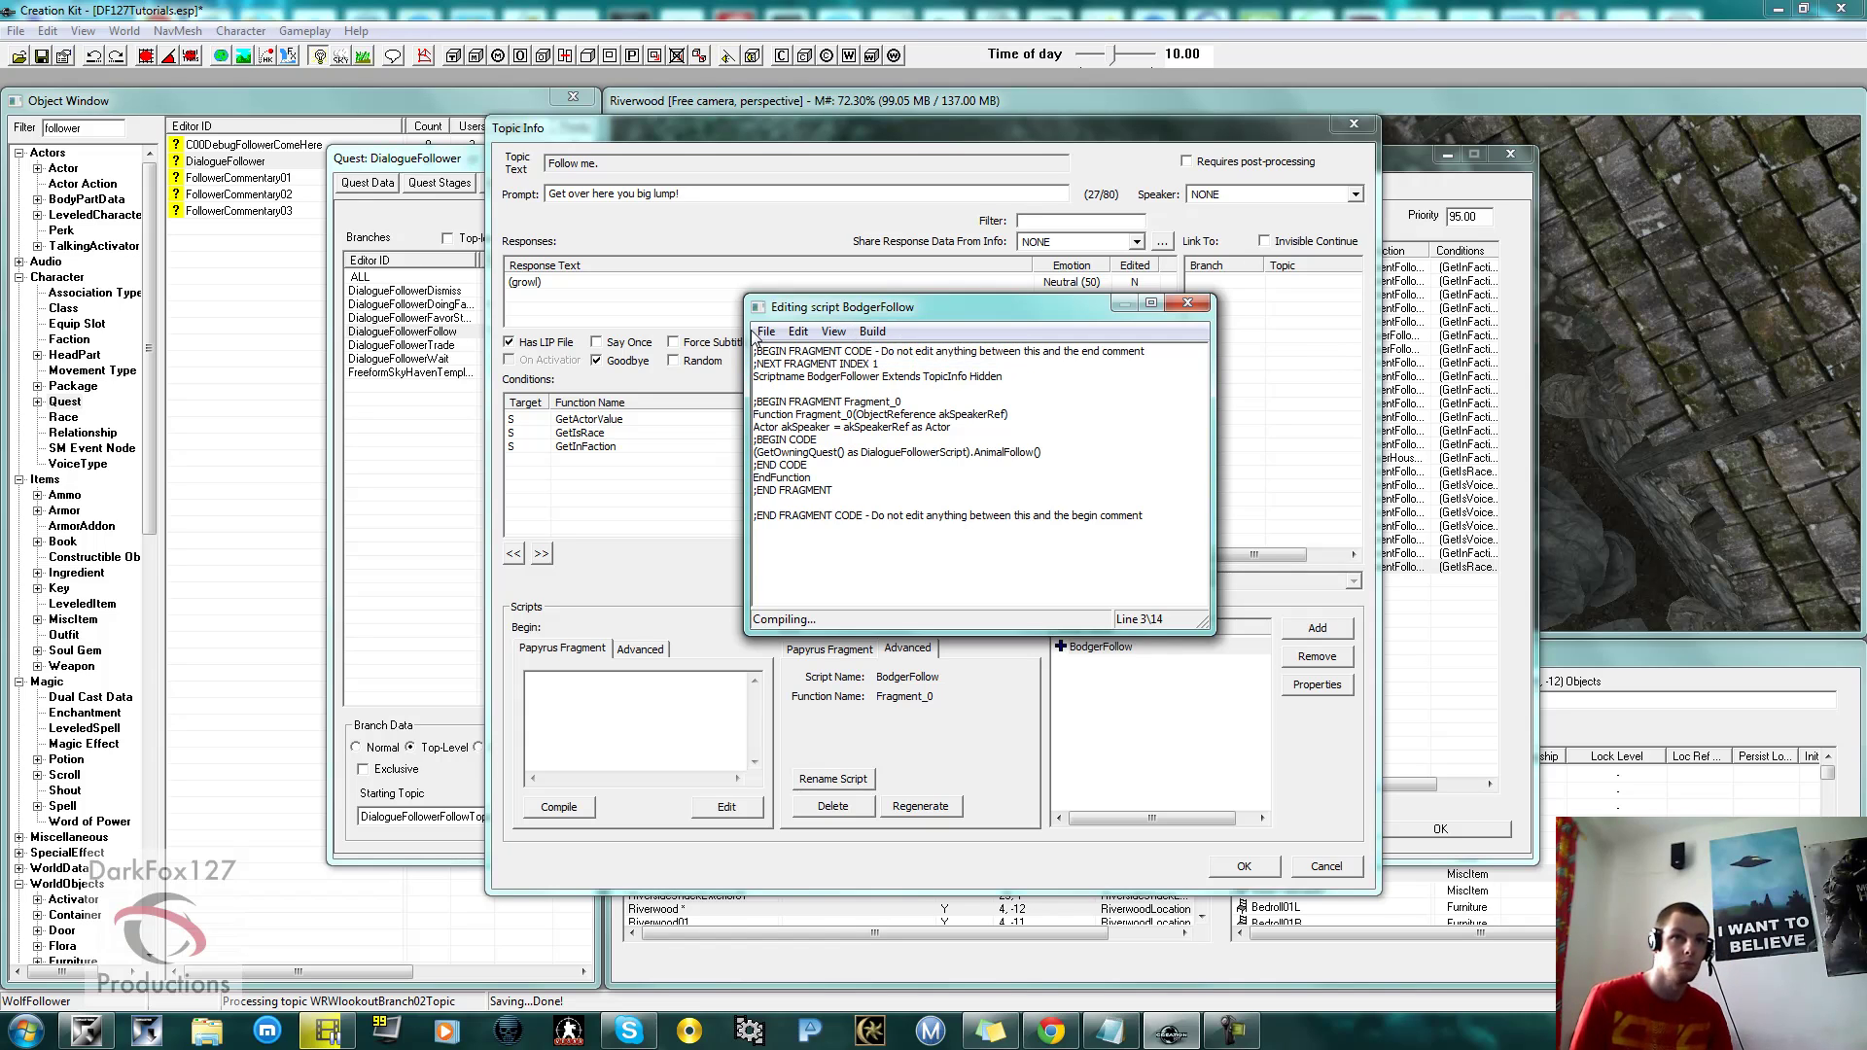
left_click(767, 332)
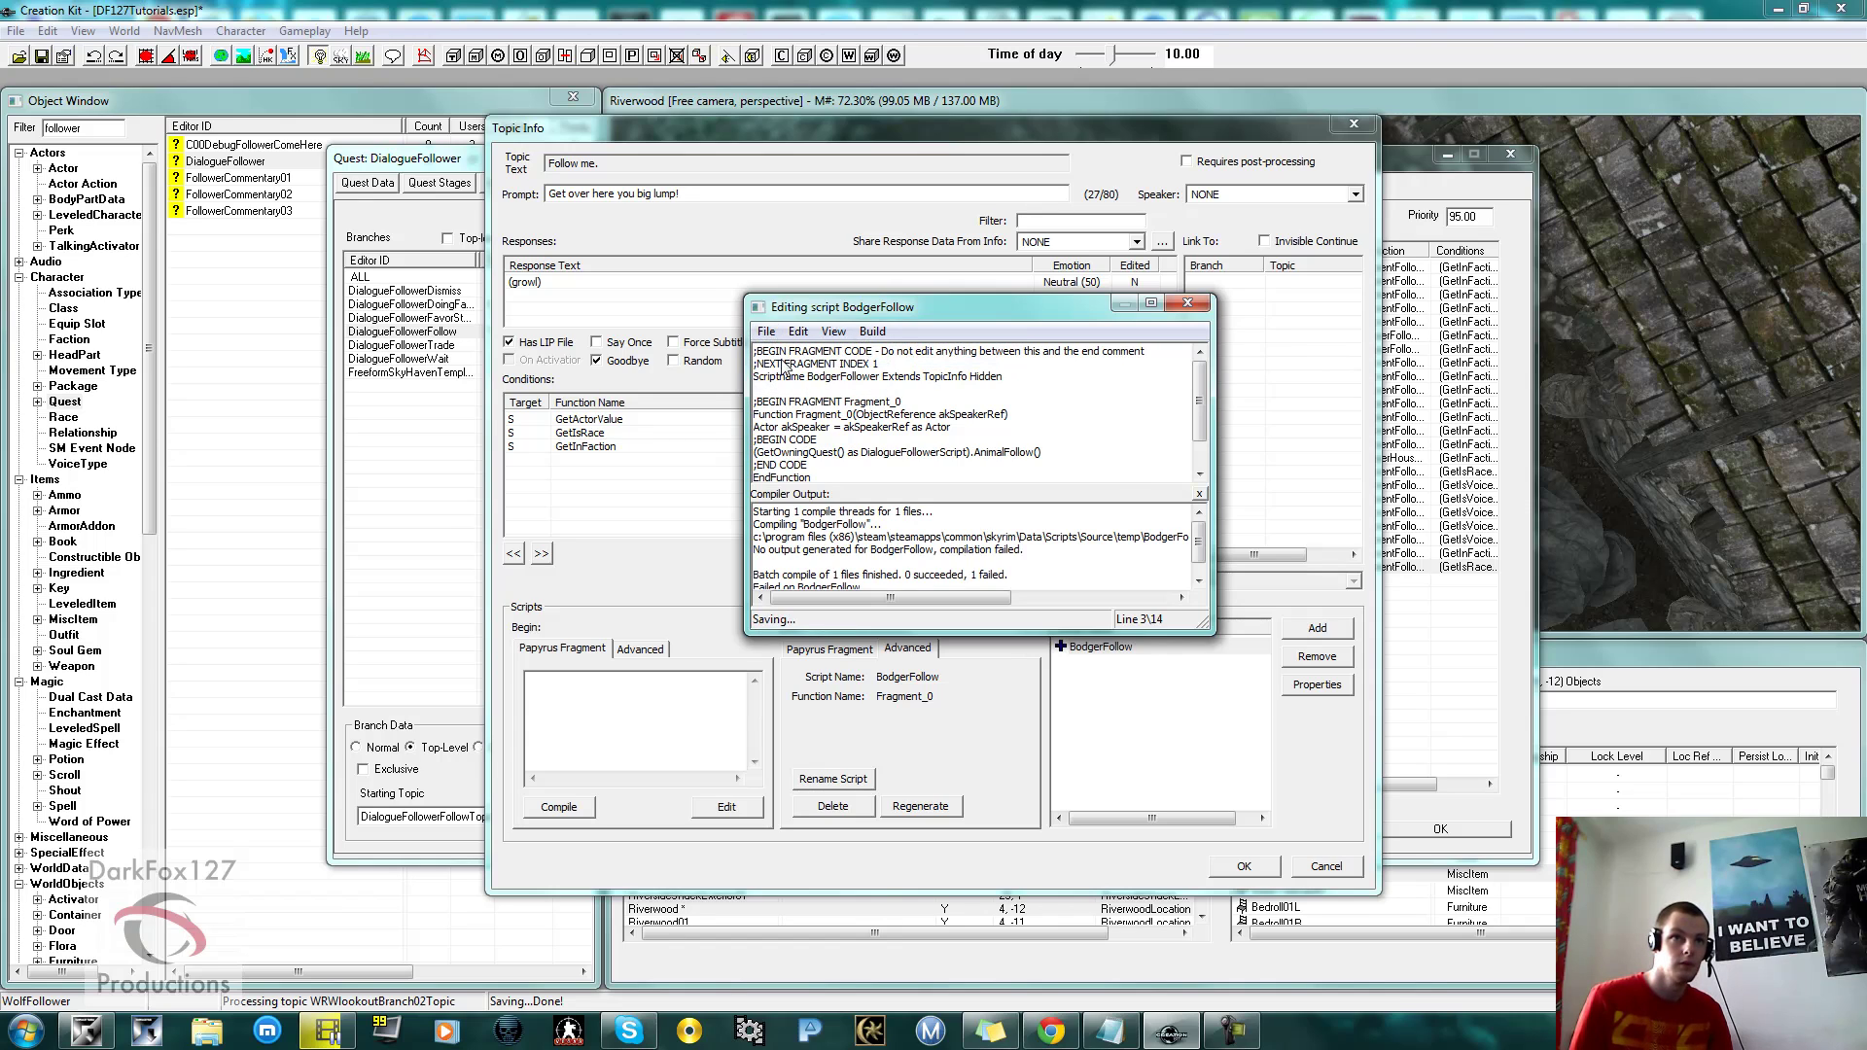
left_click(797, 354)
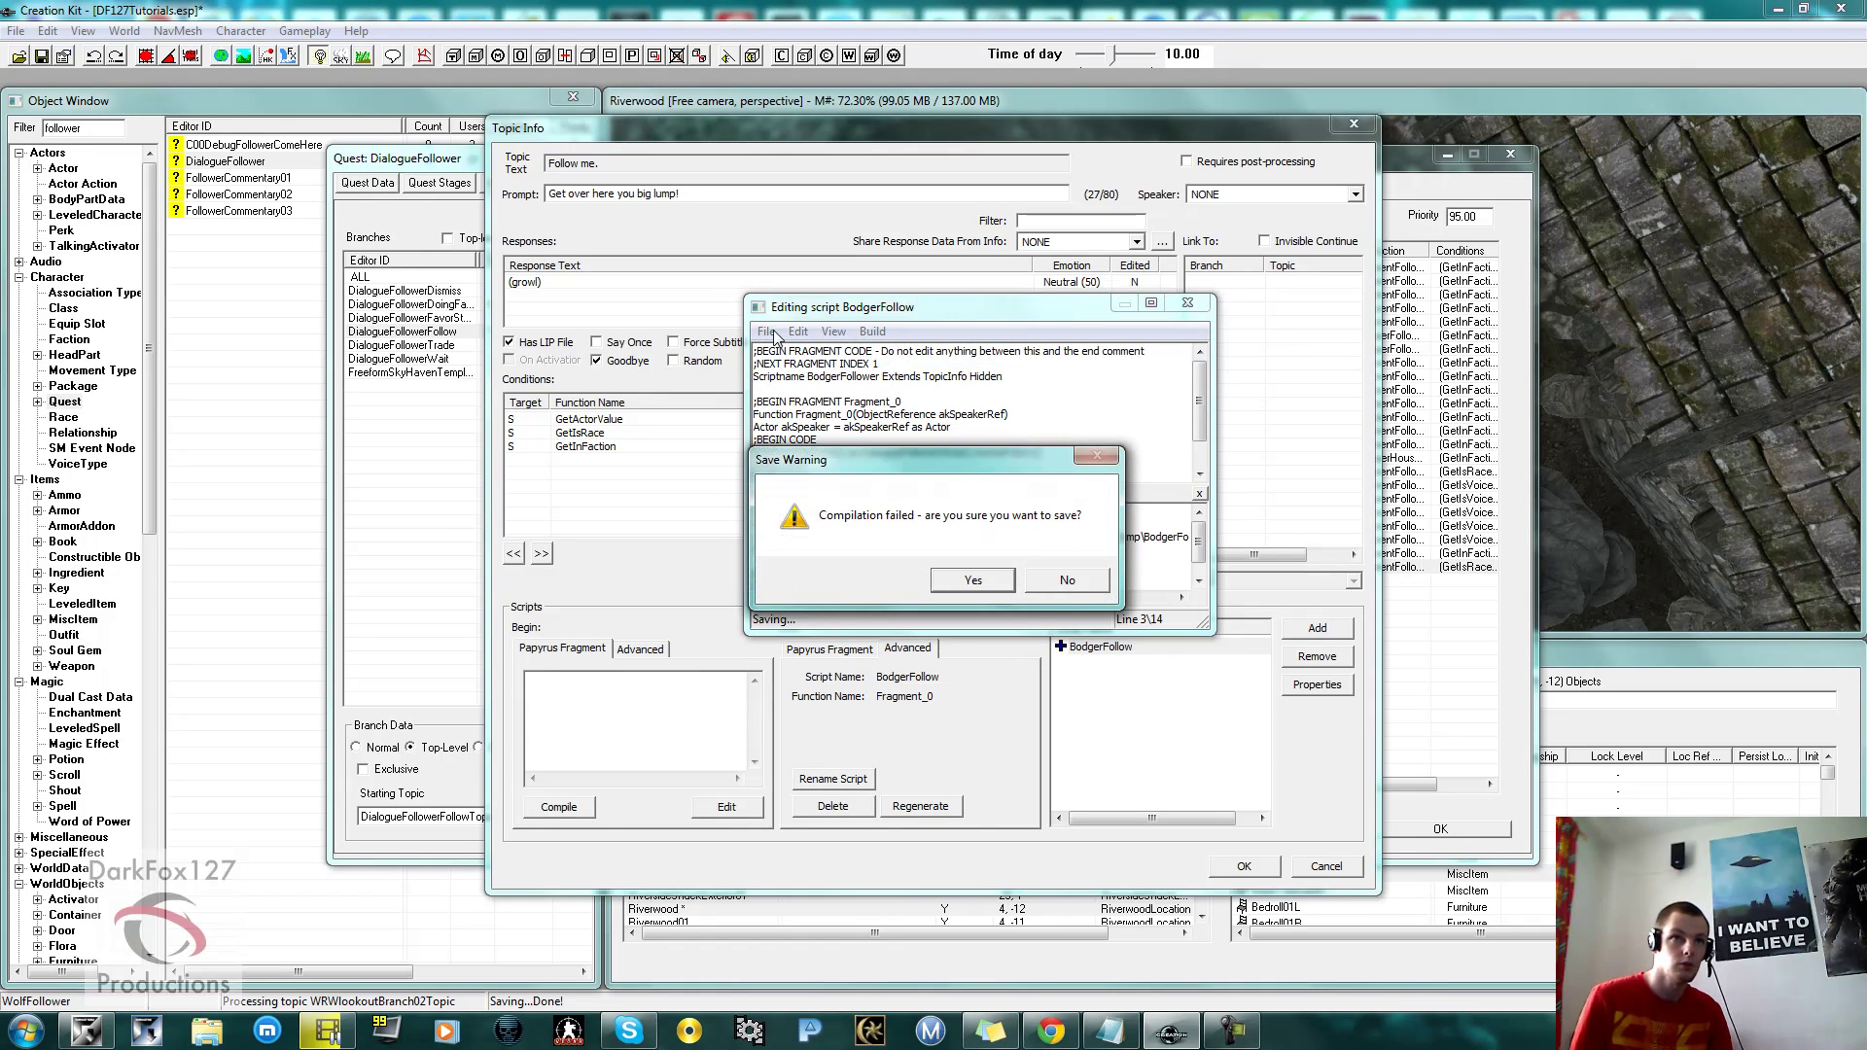
left_click(1067, 580)
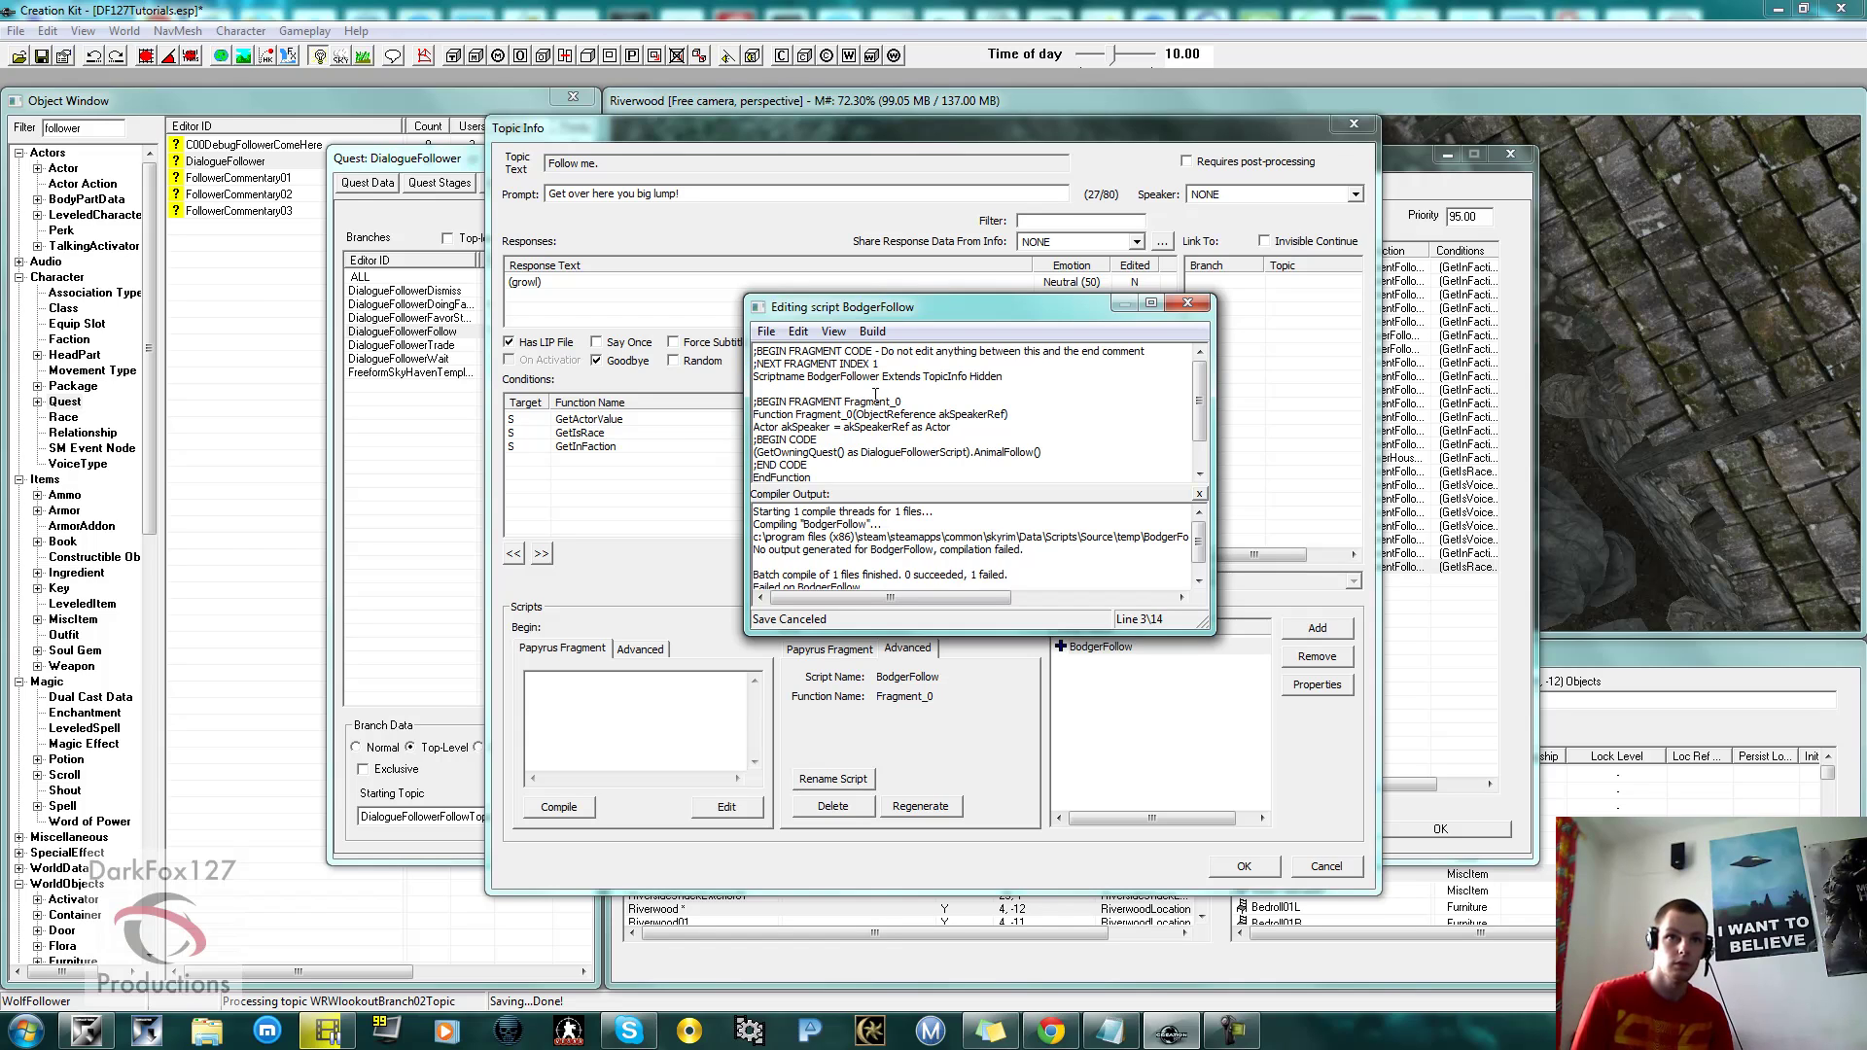
Correct the name in the Scriptname line to BodgerFollow and save the script.
key("BackSpace")
key("BackSpace")
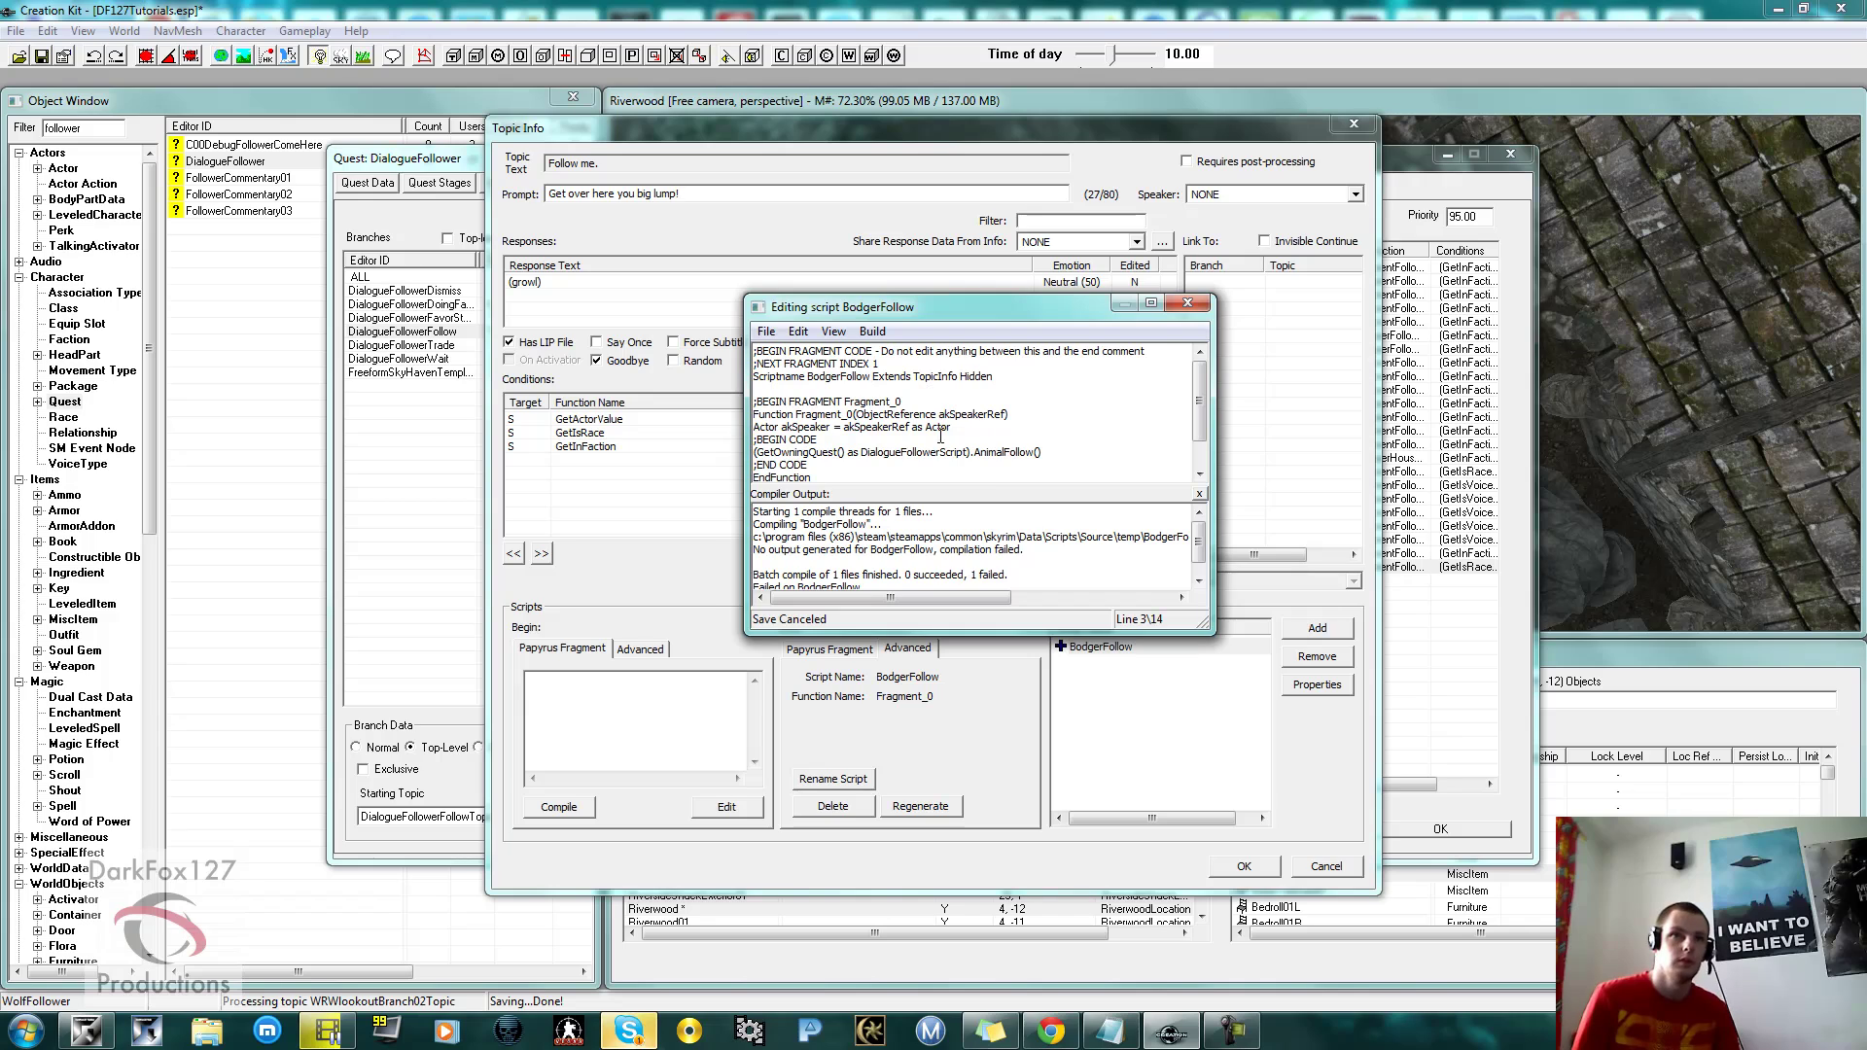
left_click(902, 377)
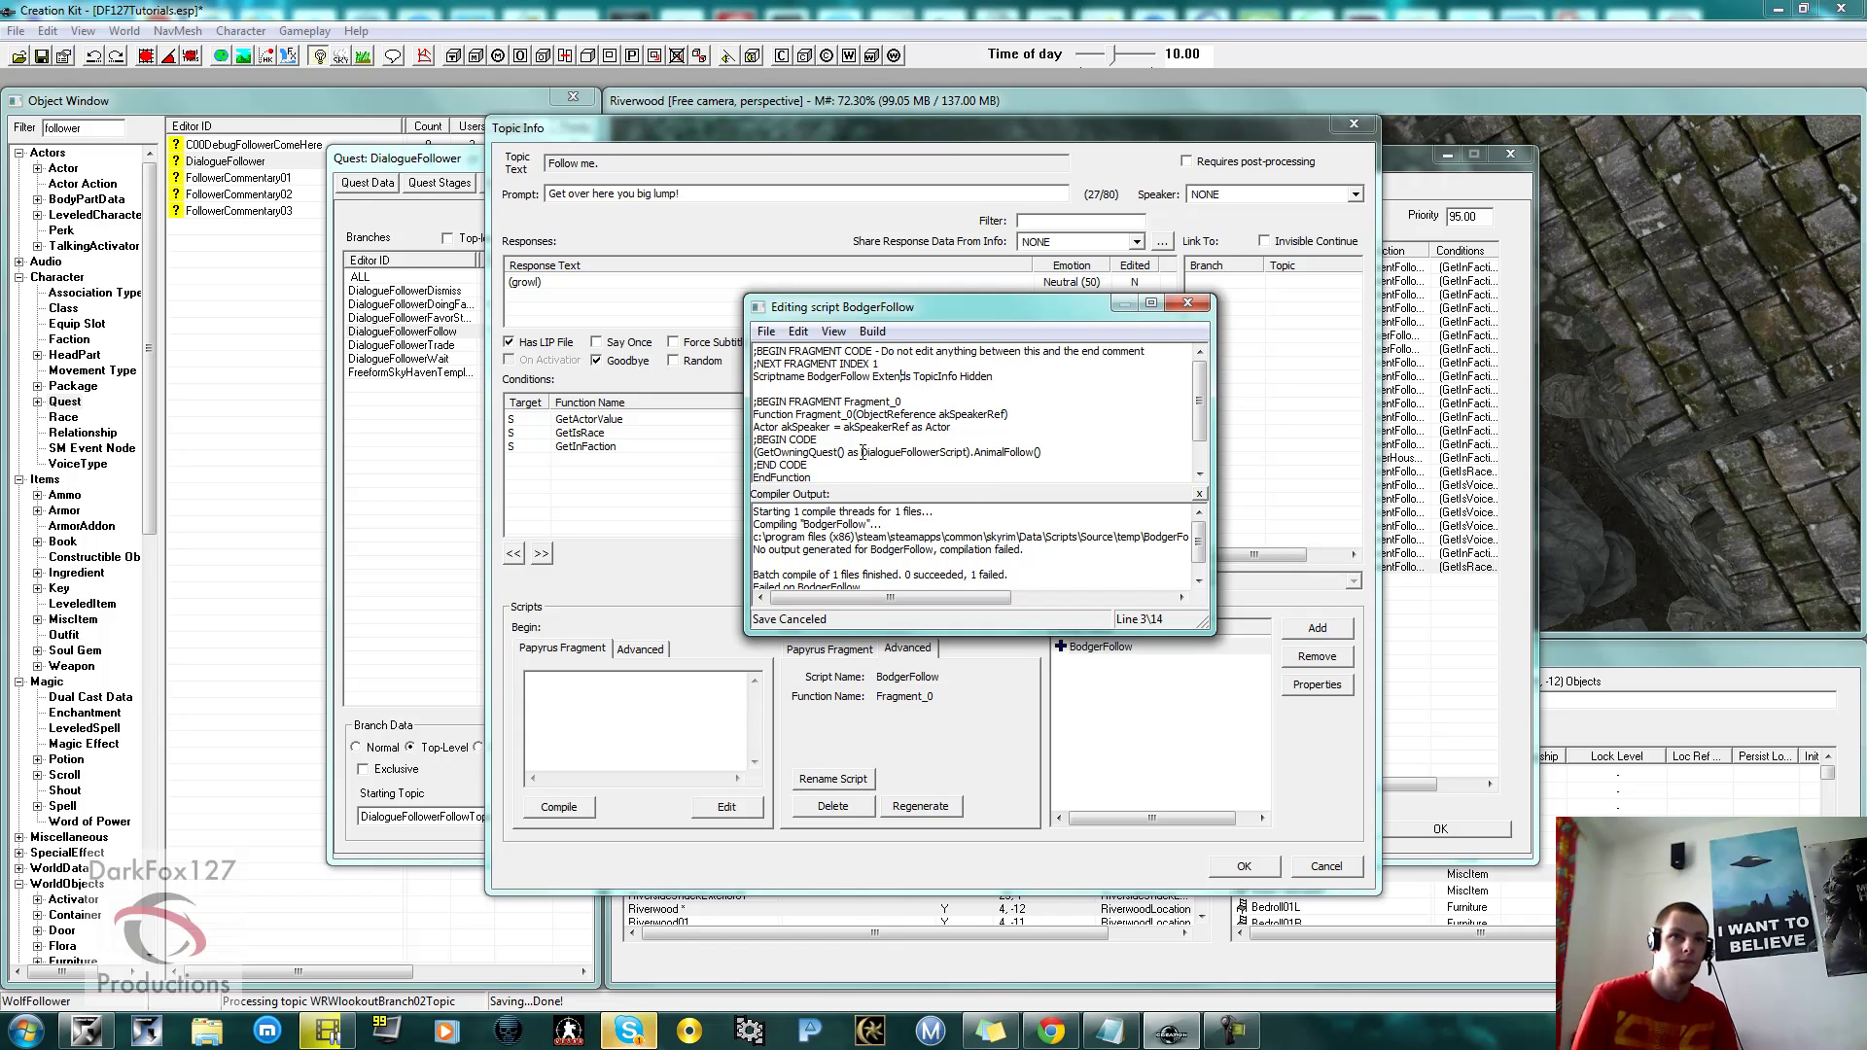
left_click(767, 332)
left_click(788, 363)
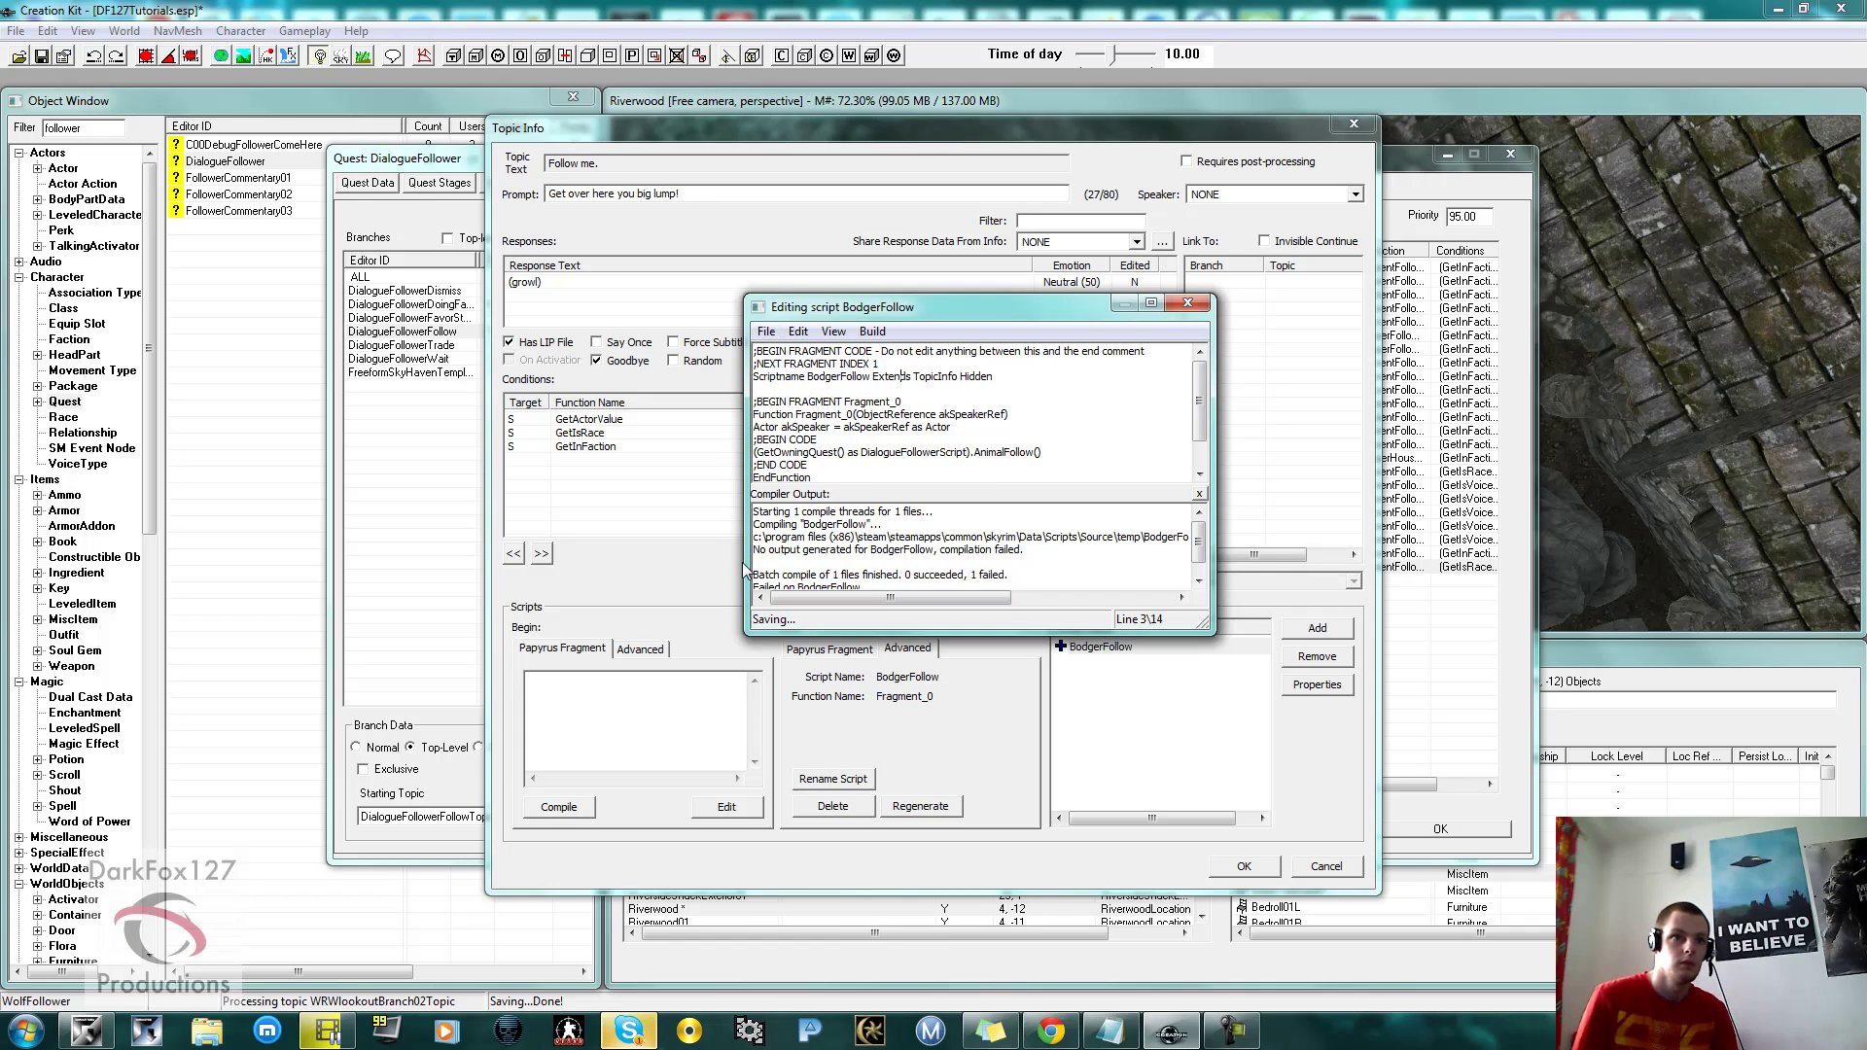
right_click(628, 1030)
left_click(599, 890)
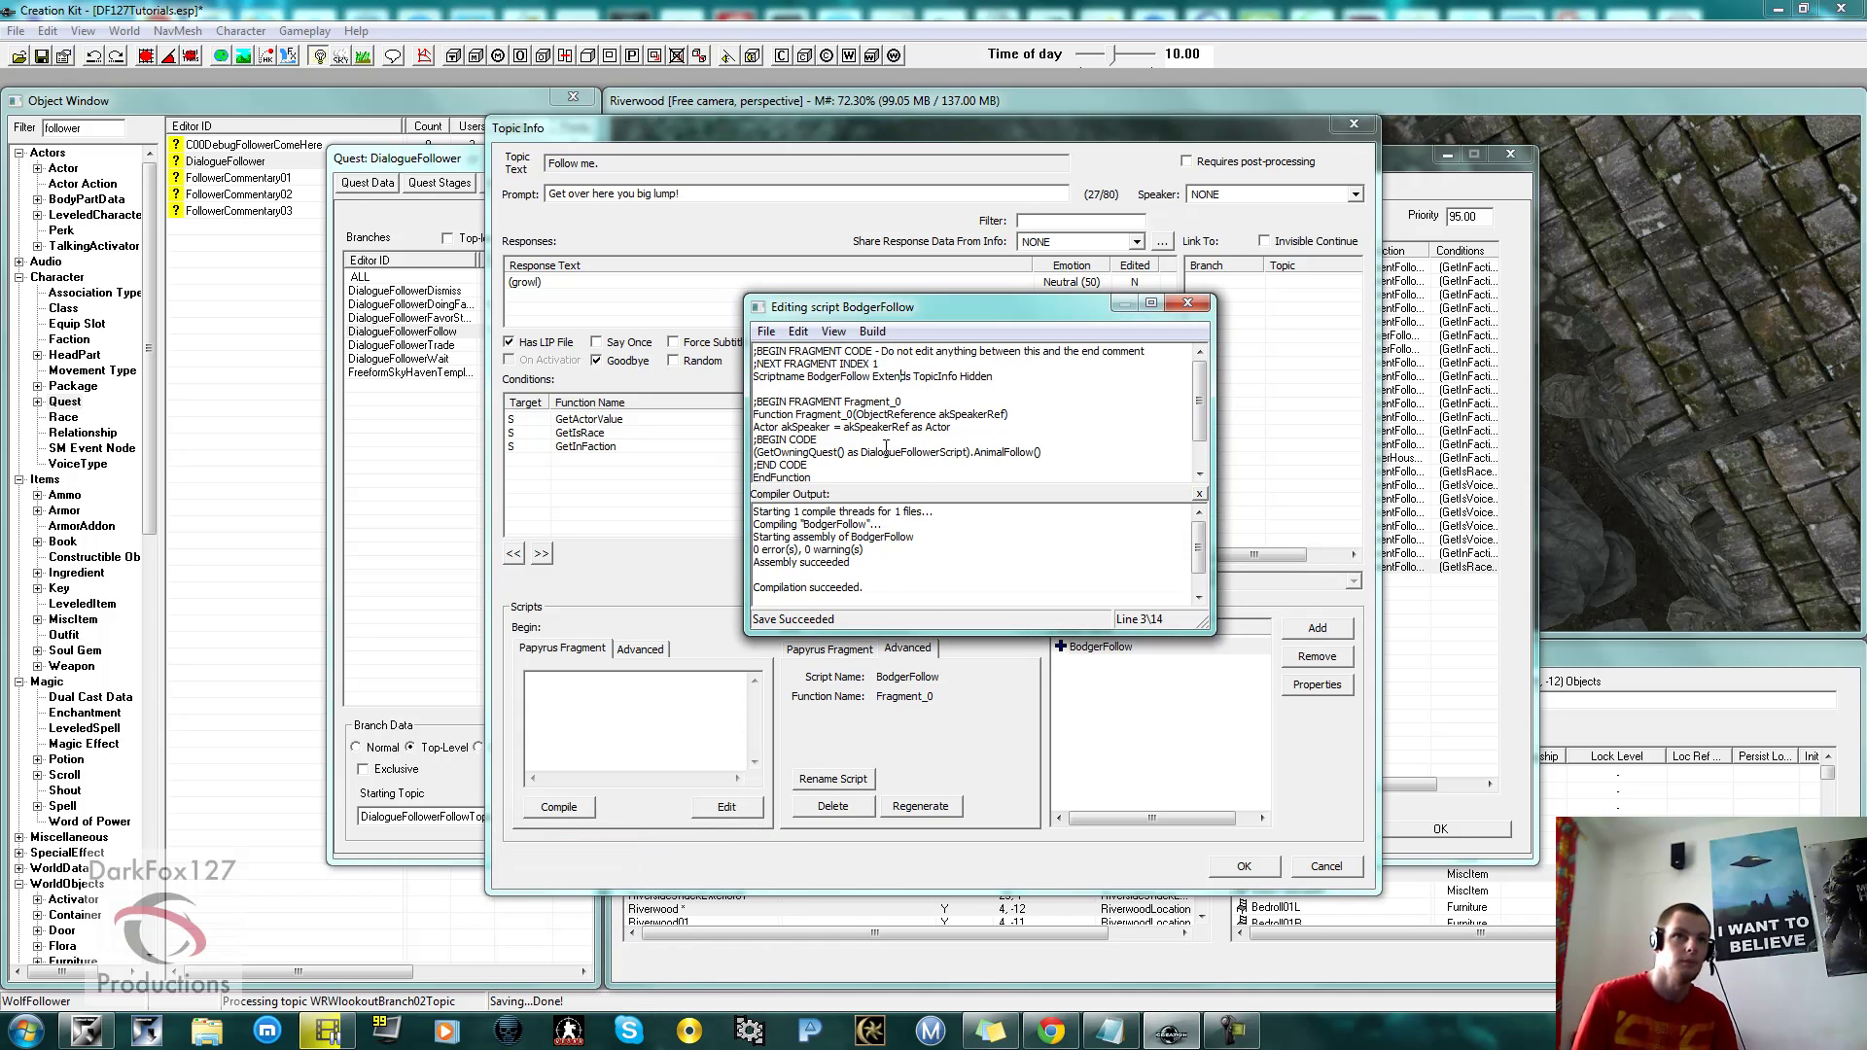
Save the BodgerFollow script again and close its source editor.
left_click(766, 332)
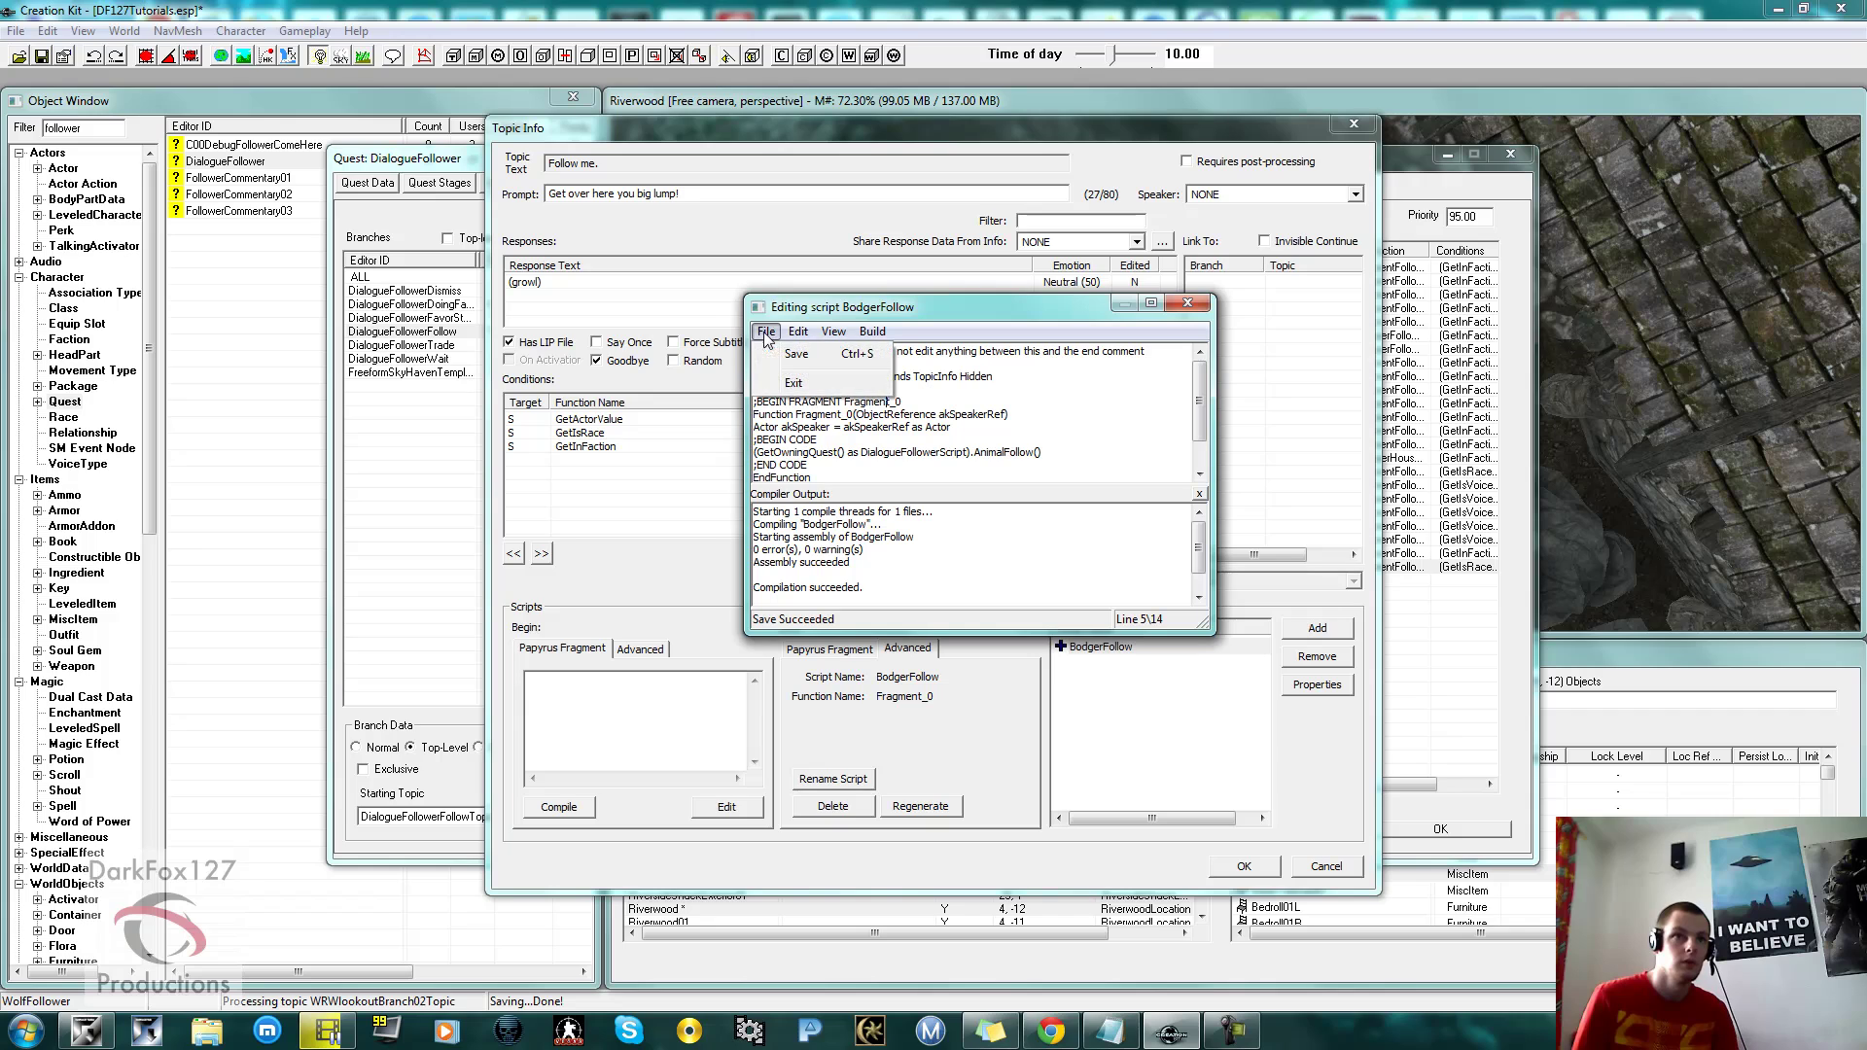
left_click(820, 353)
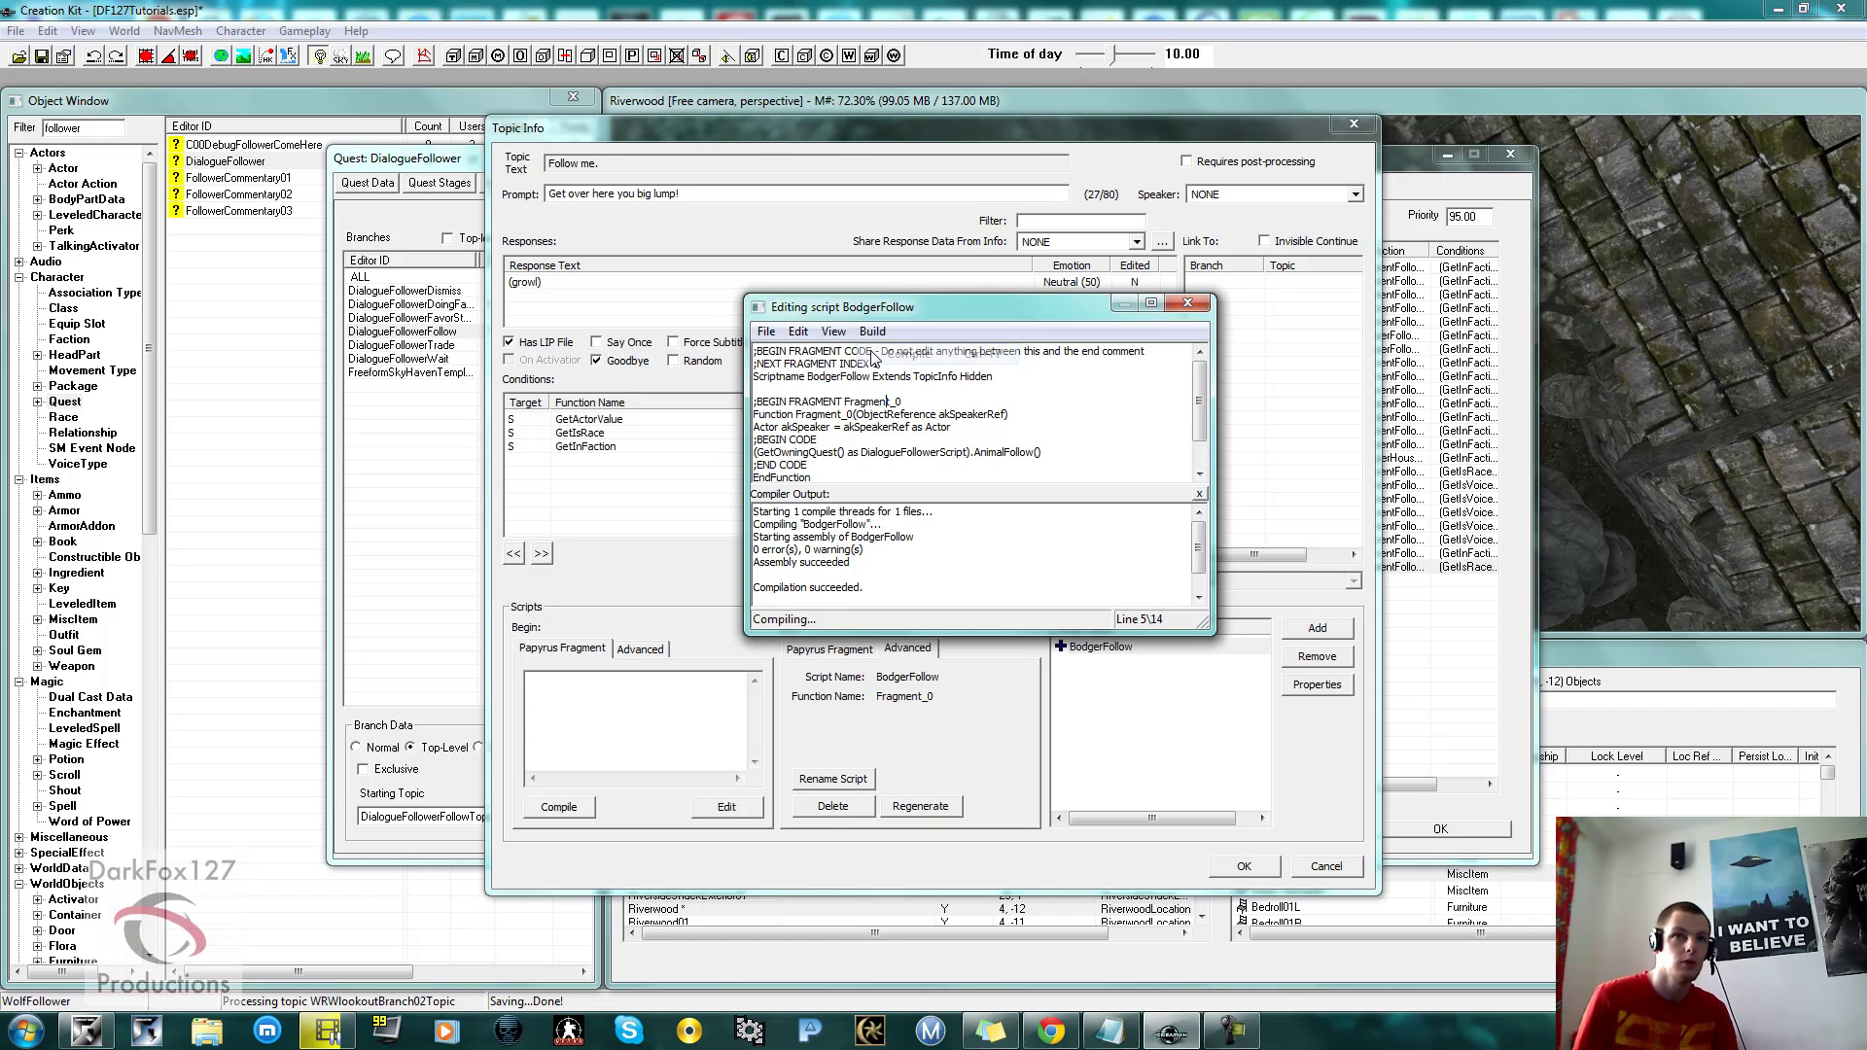
left_click(767, 332)
left_click(778, 372)
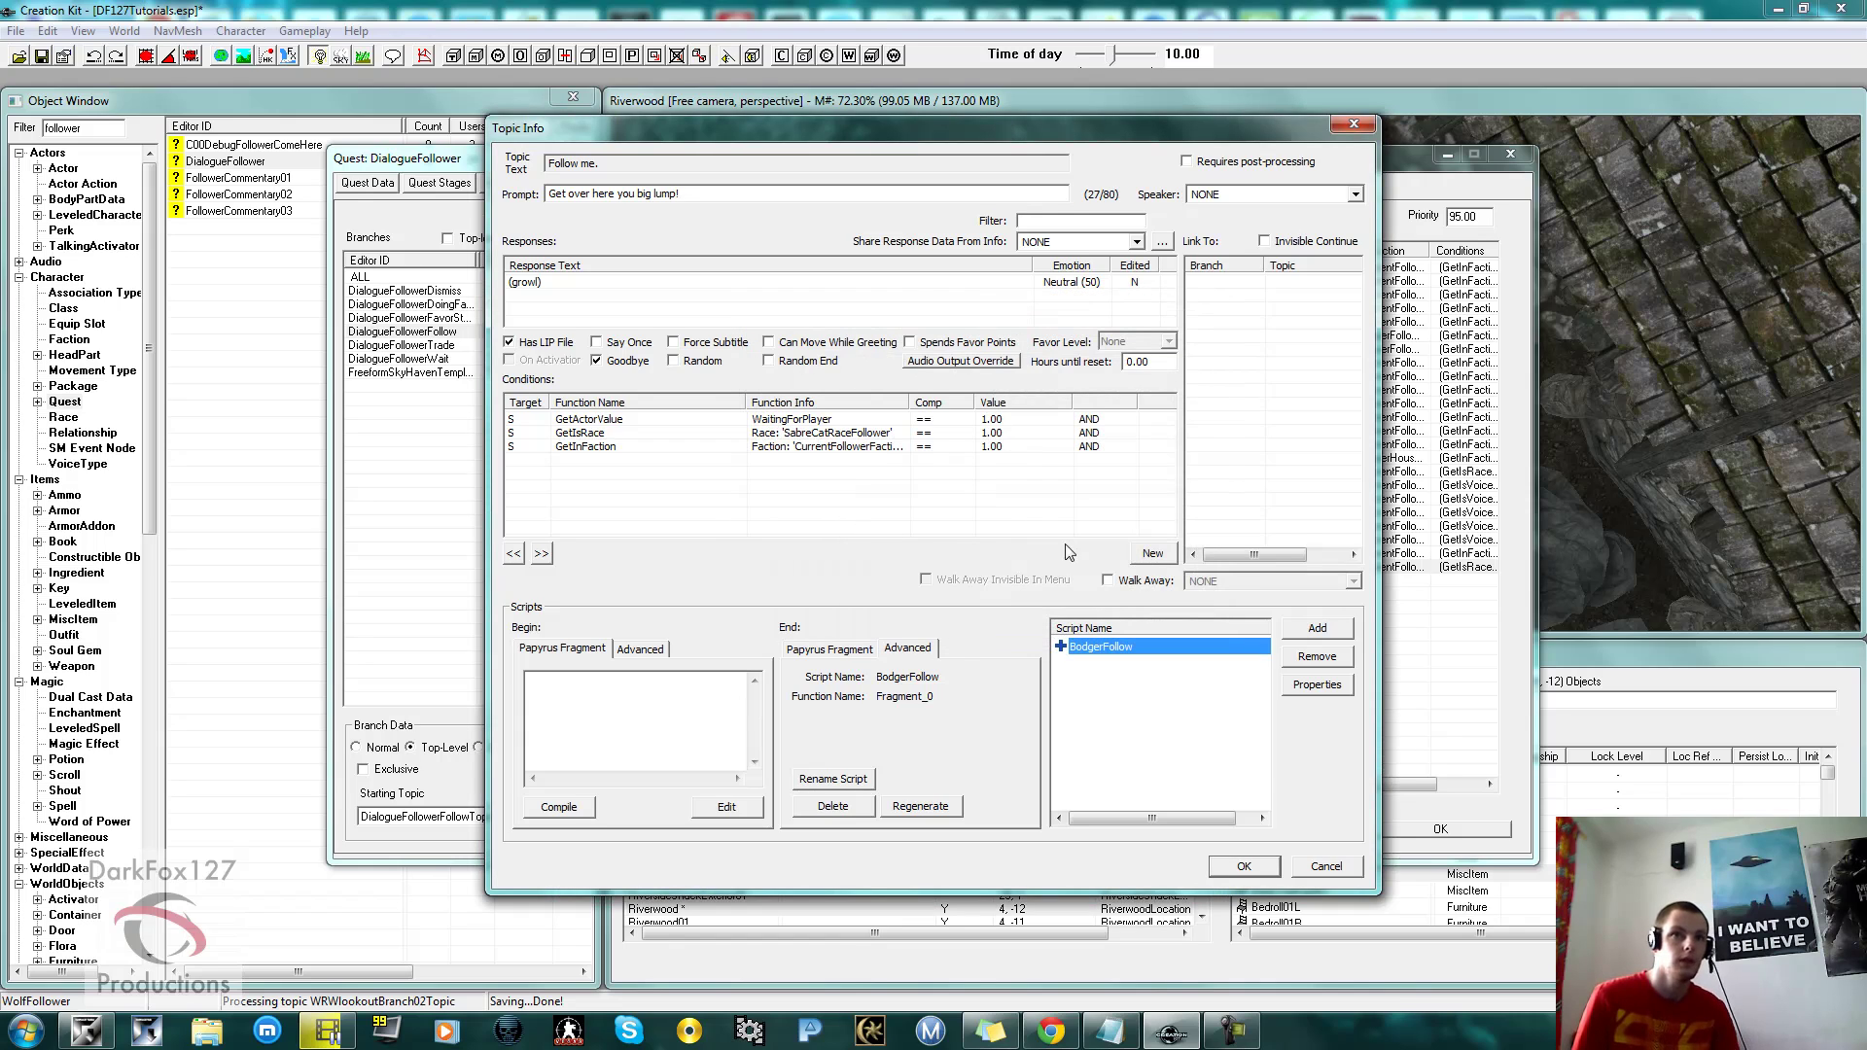
left_click(1155, 683)
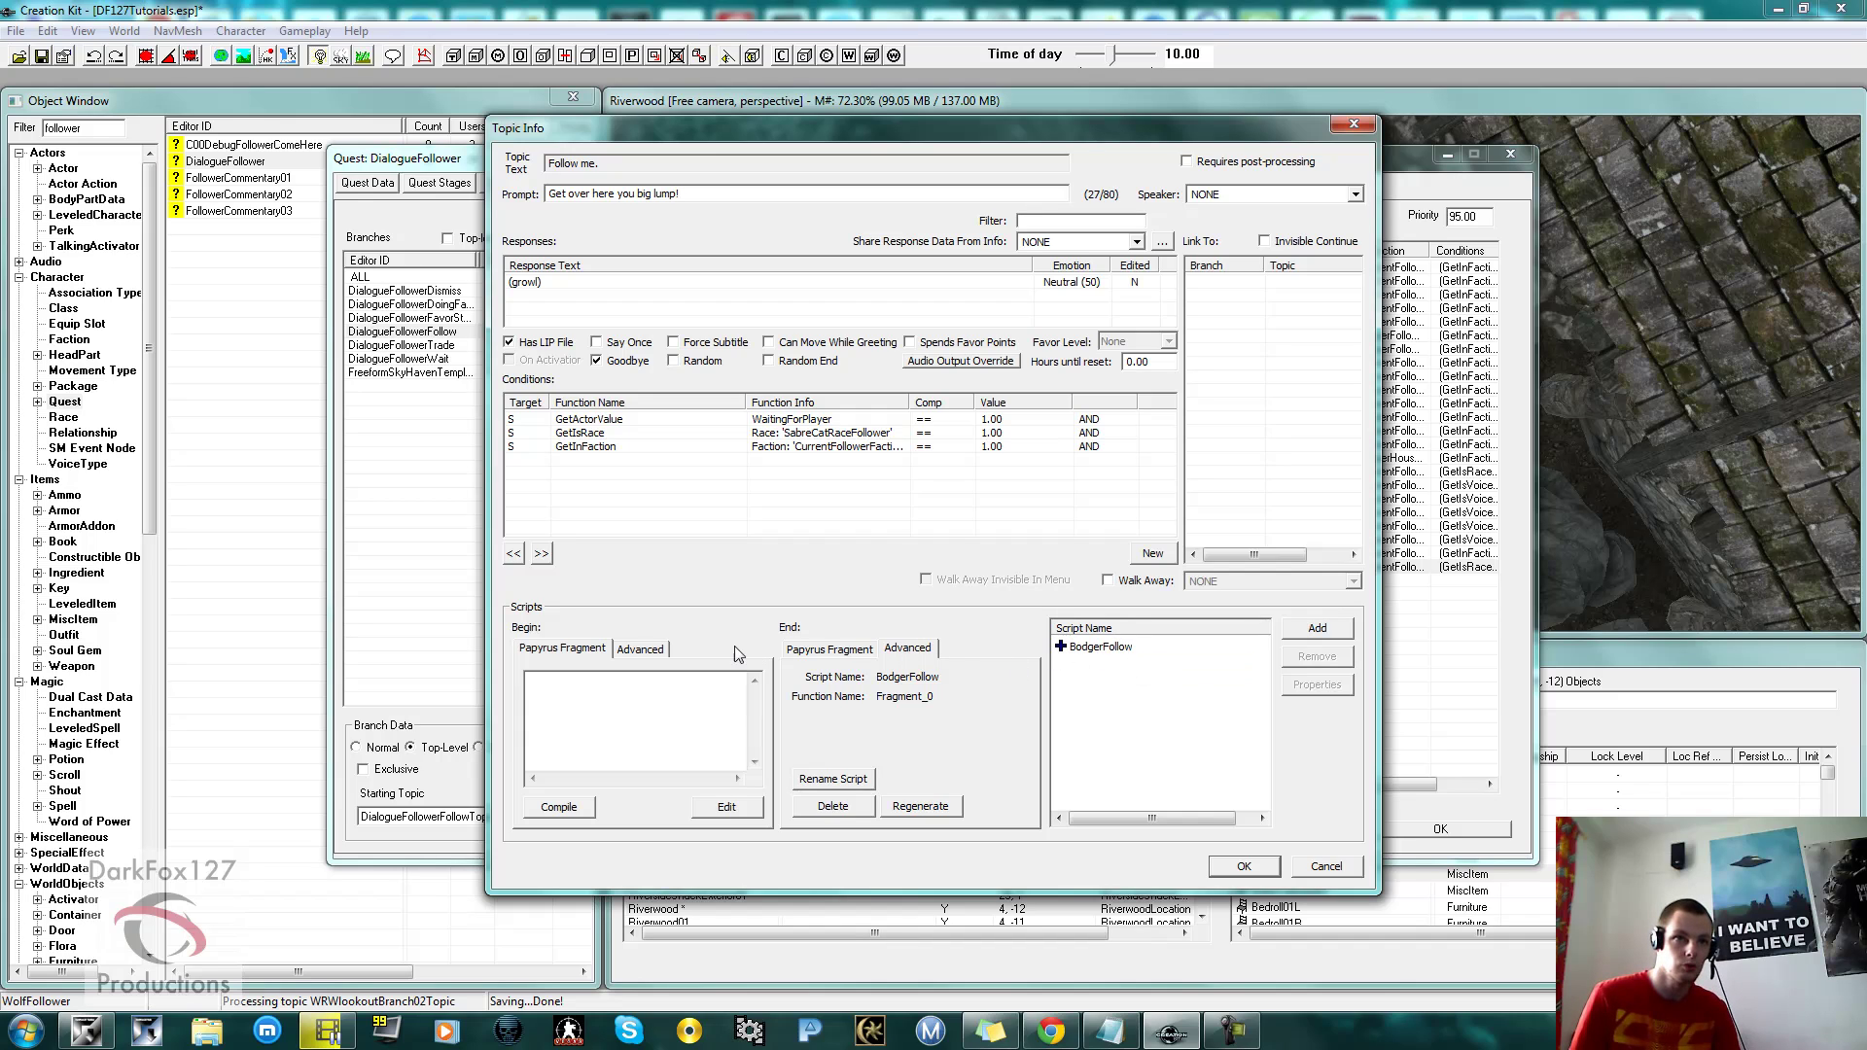
Compile the (growl) info's End Papyrus fragment and accept the topic info.
left_click(818, 653)
left_click(834, 813)
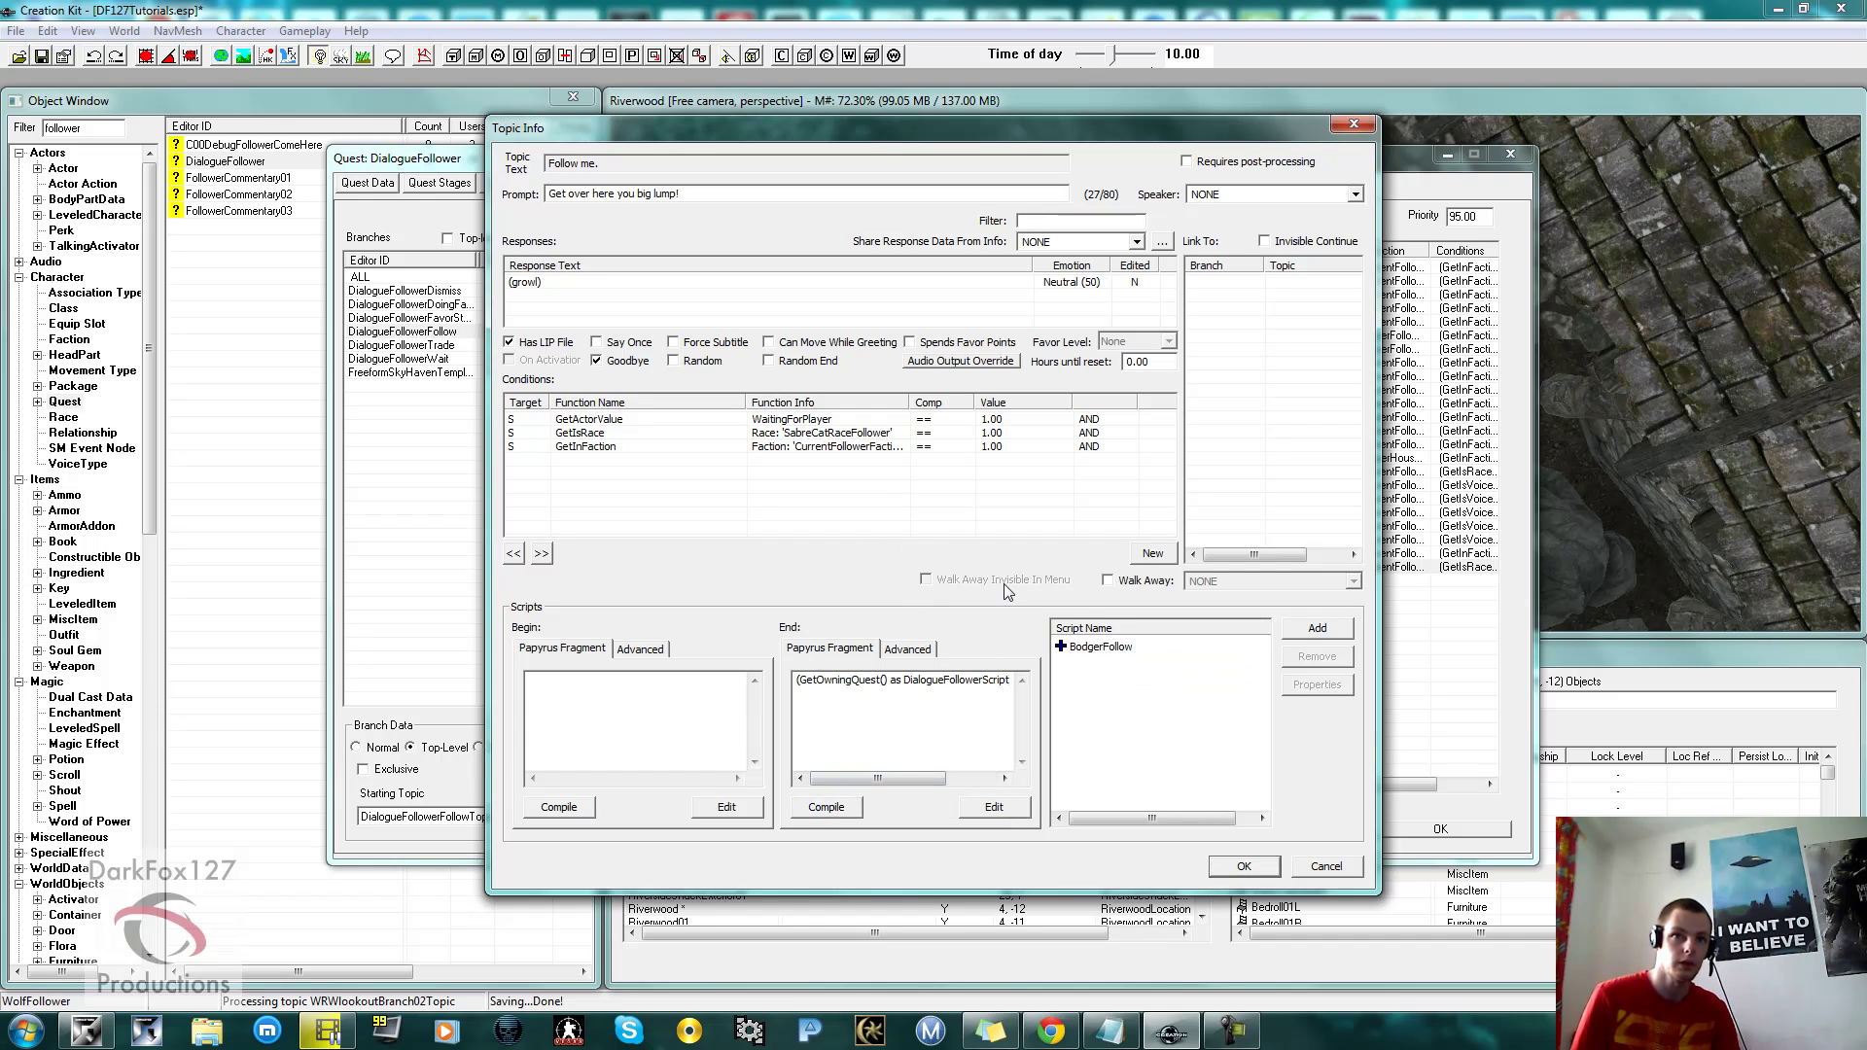
key("Return")
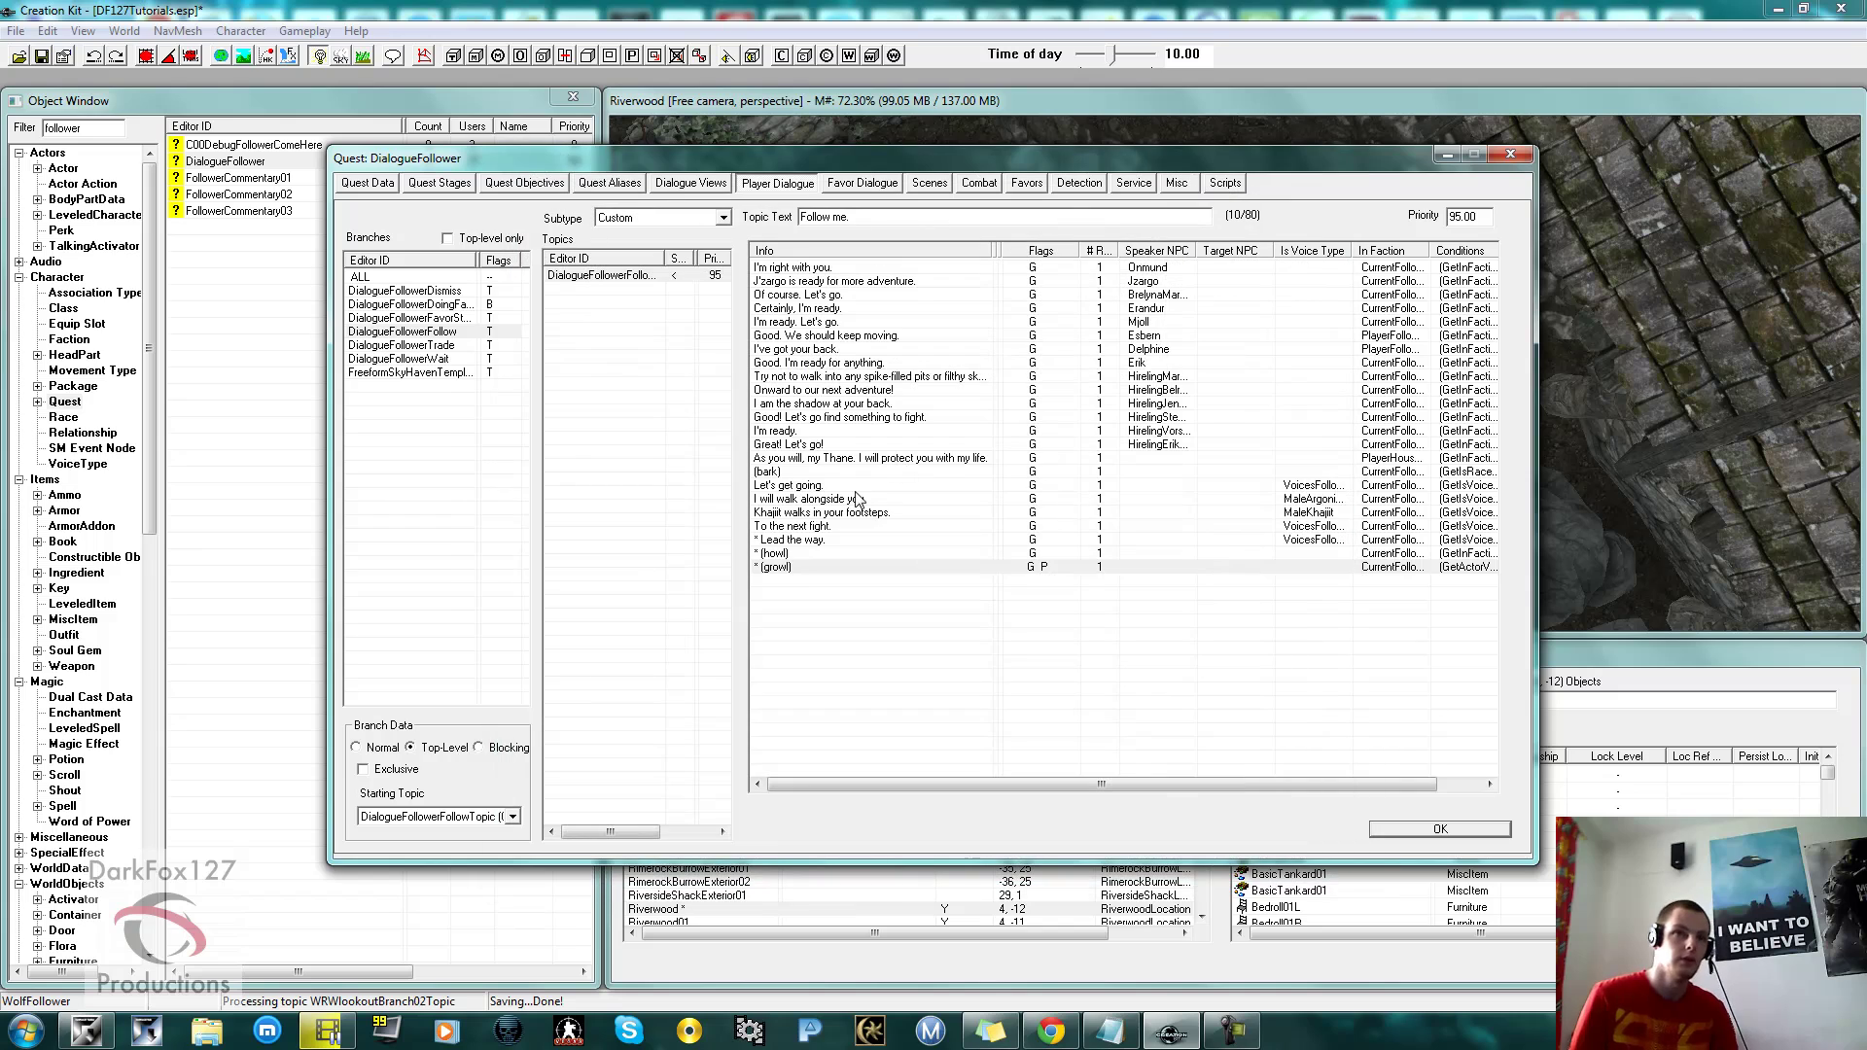
Show the DialogueFollowerWait branch and examine the conditions and scripts of its (howl) info as a reference.
left_click(515, 359)
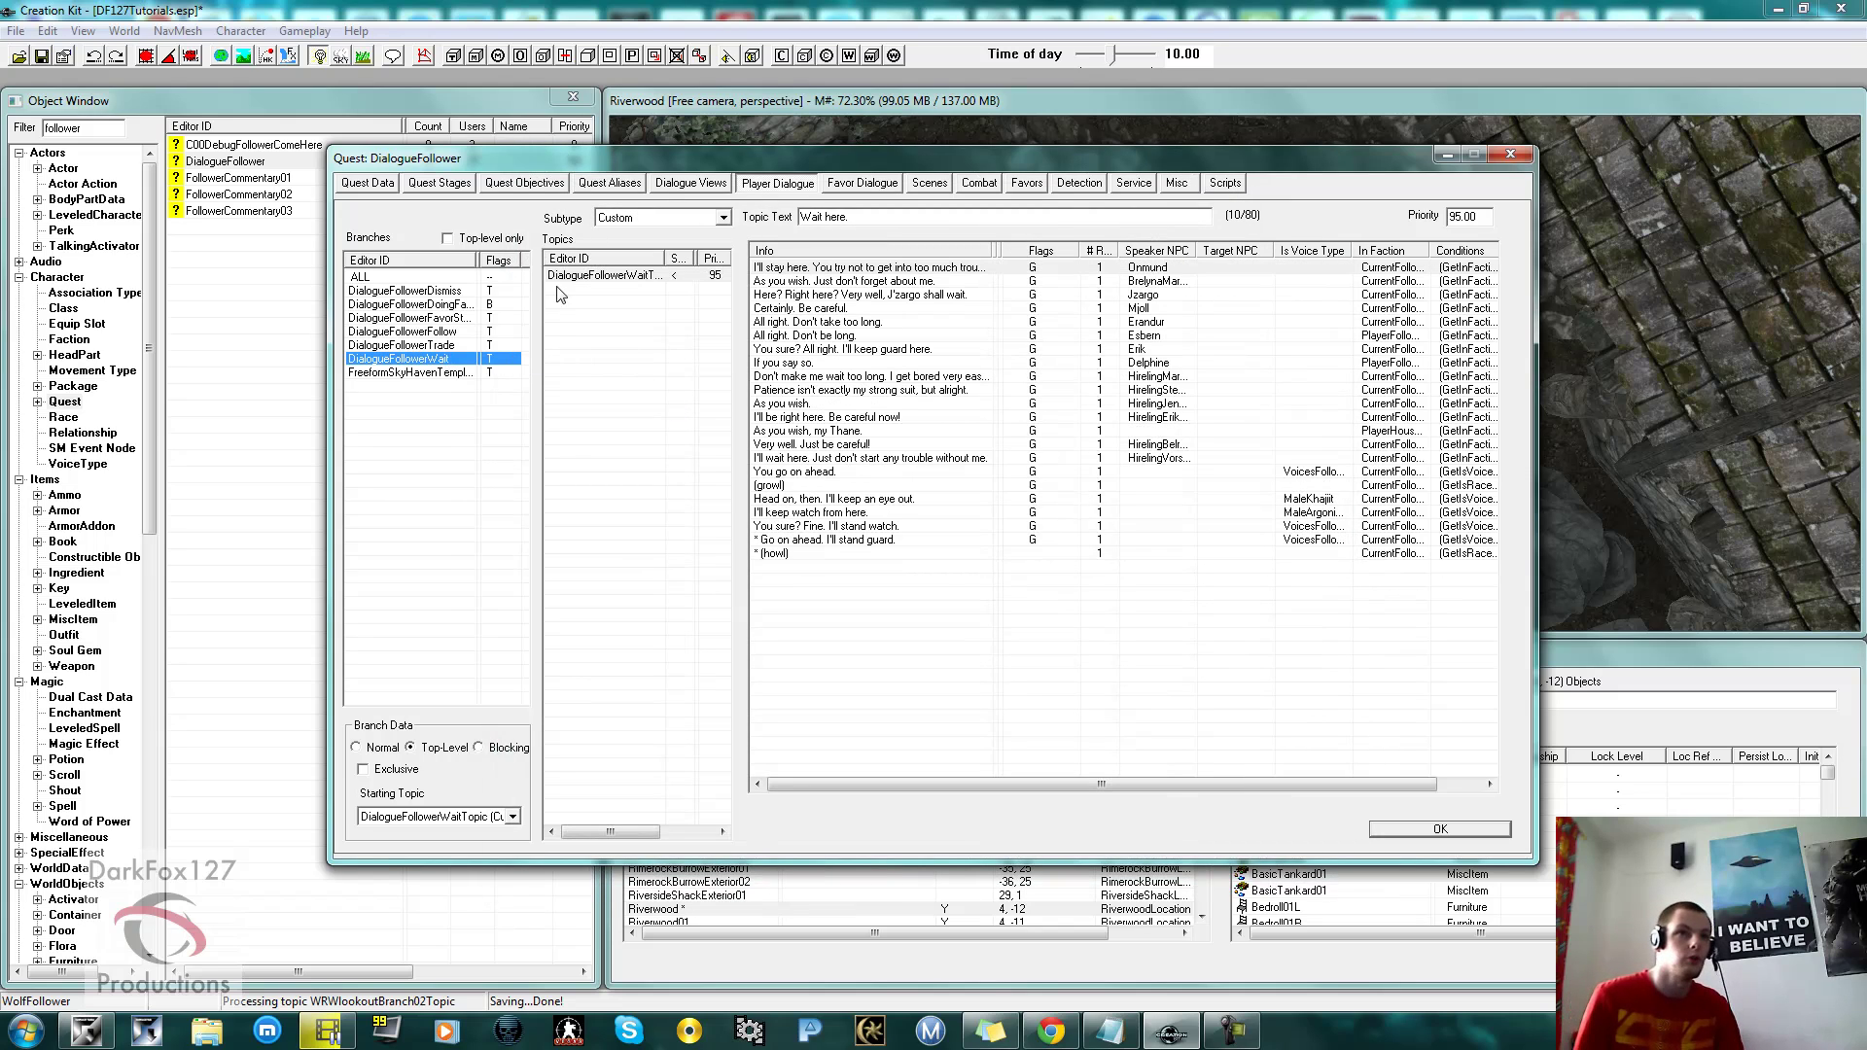
left_click(832, 556)
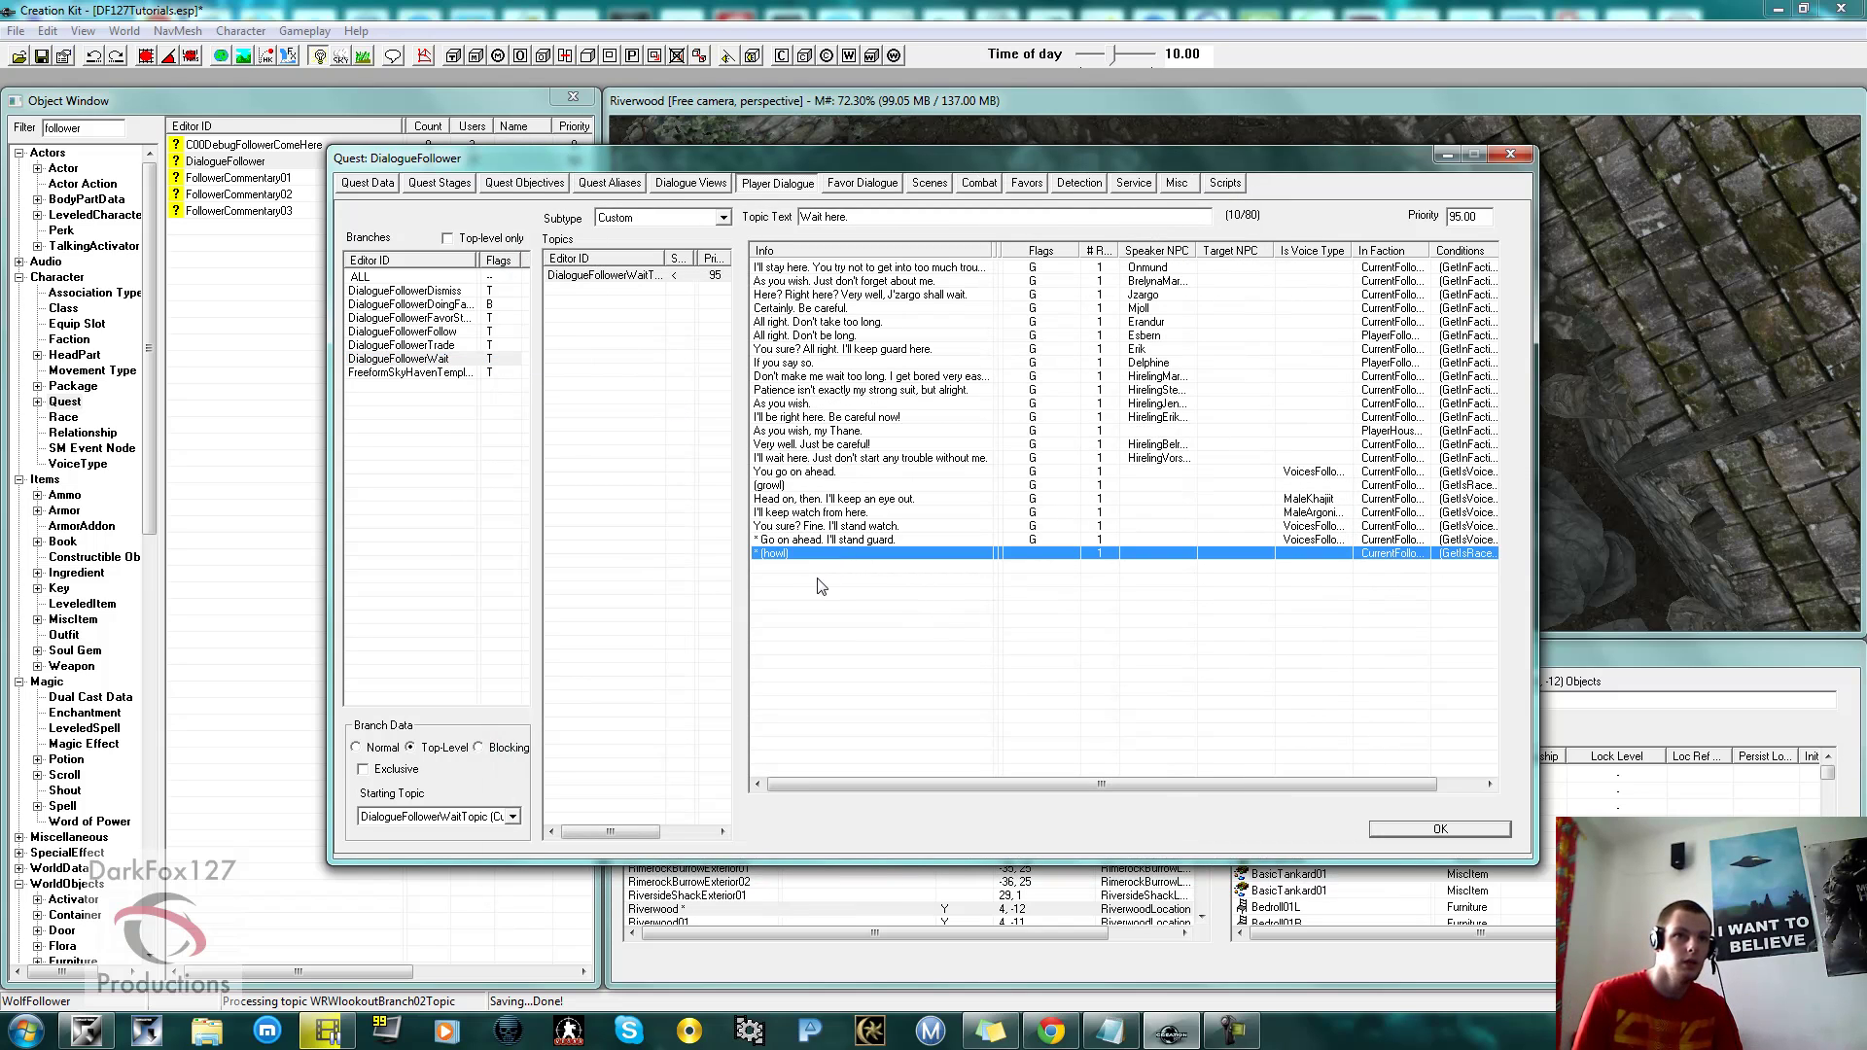
left_click(820, 584)
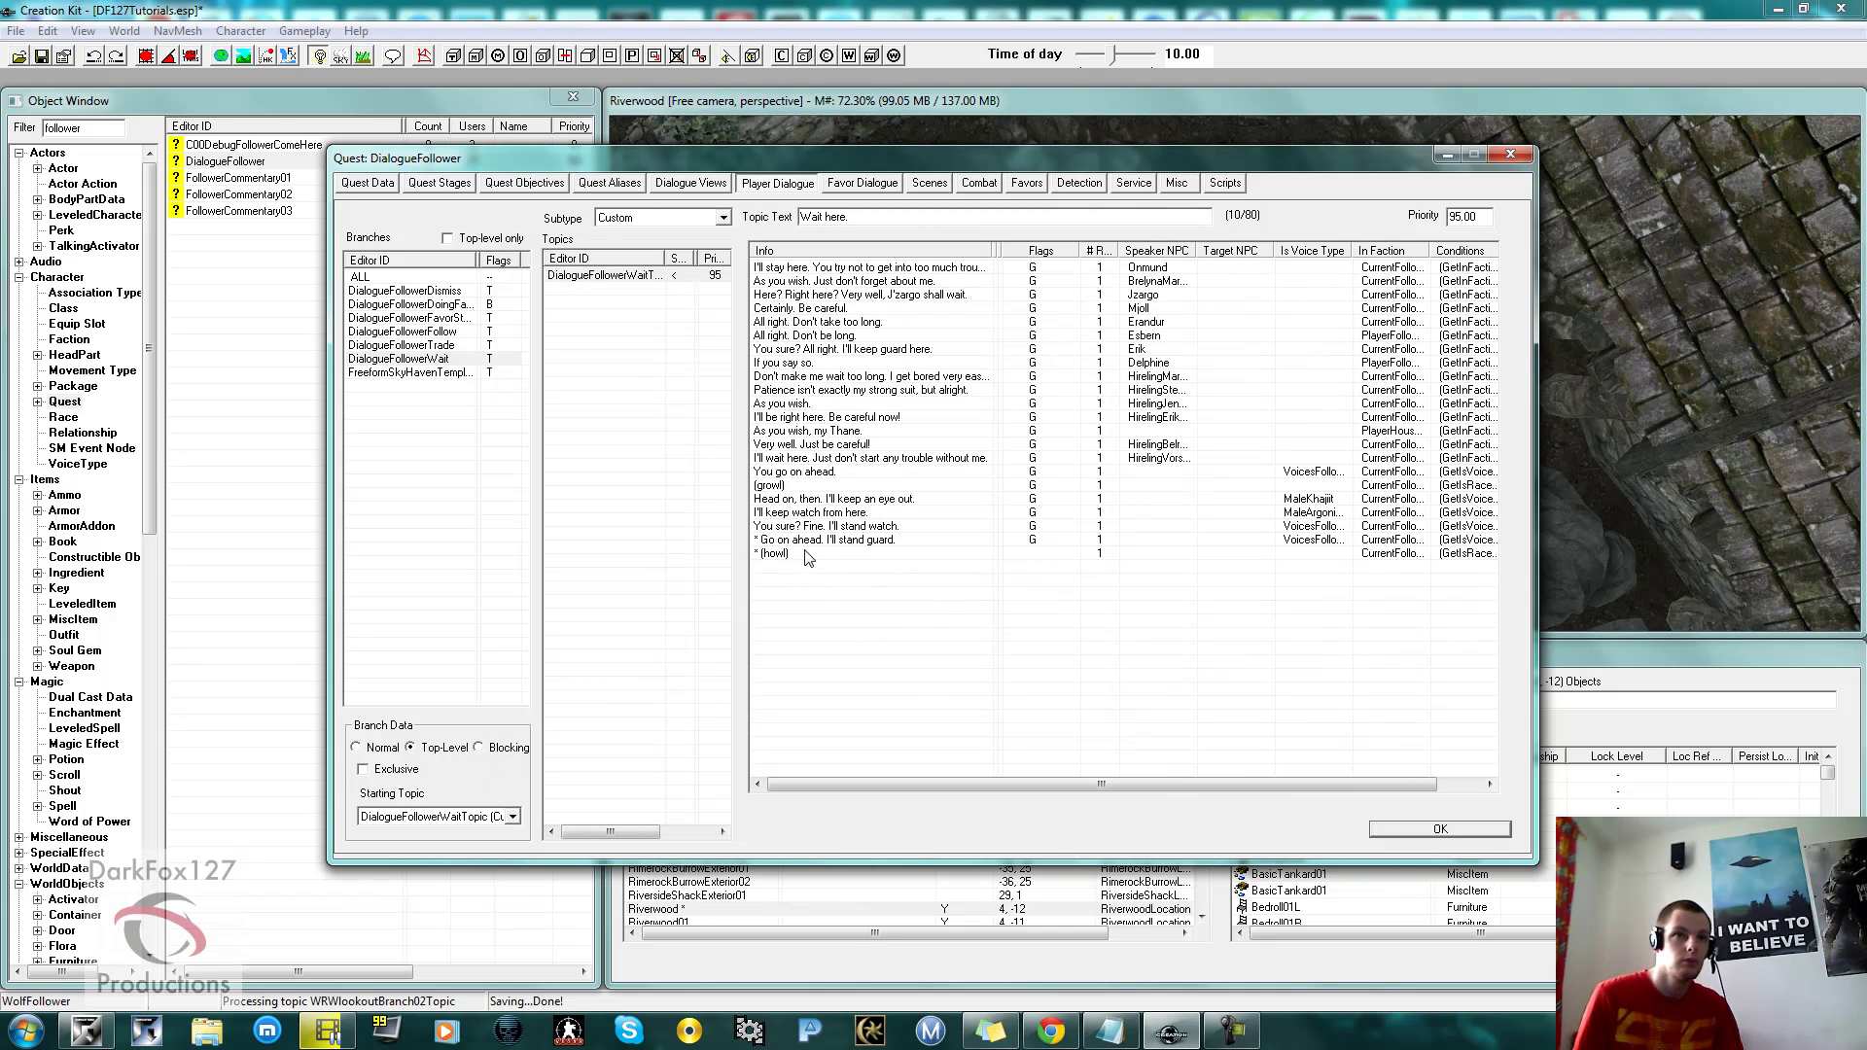
double_click(806, 556)
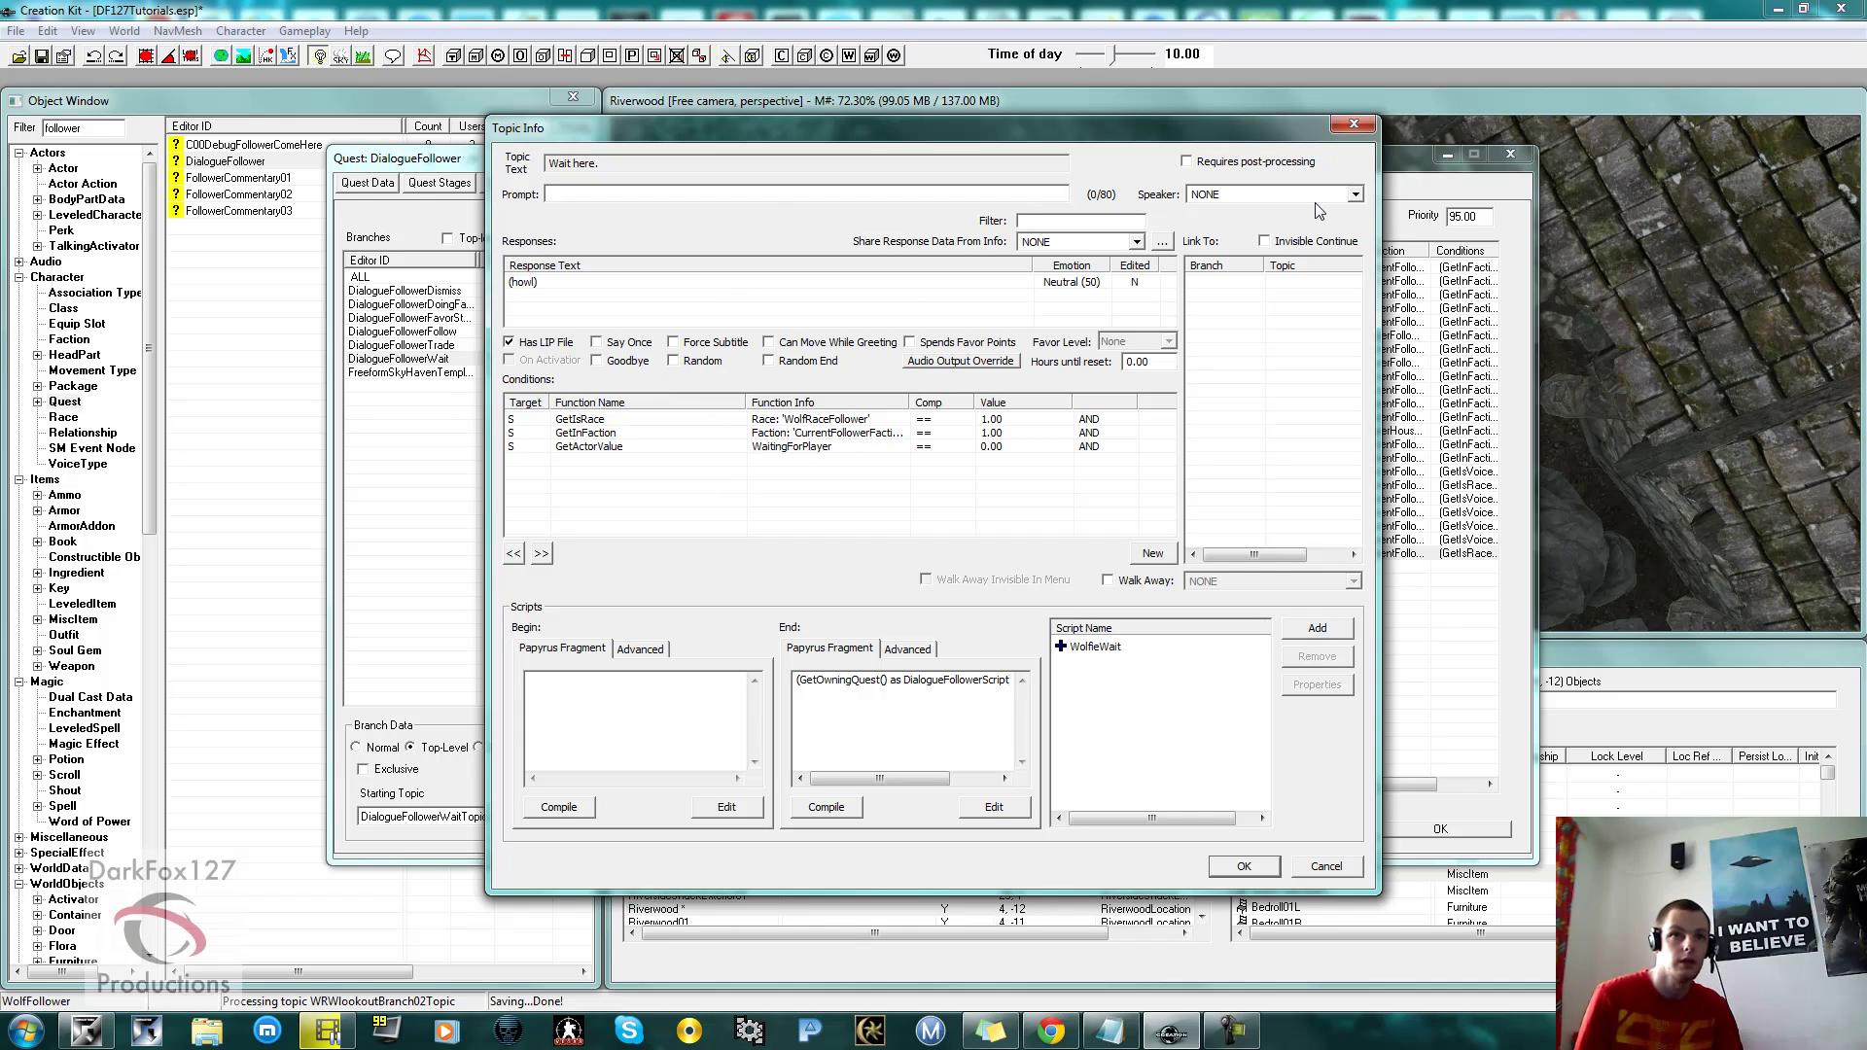
left_click(1354, 123)
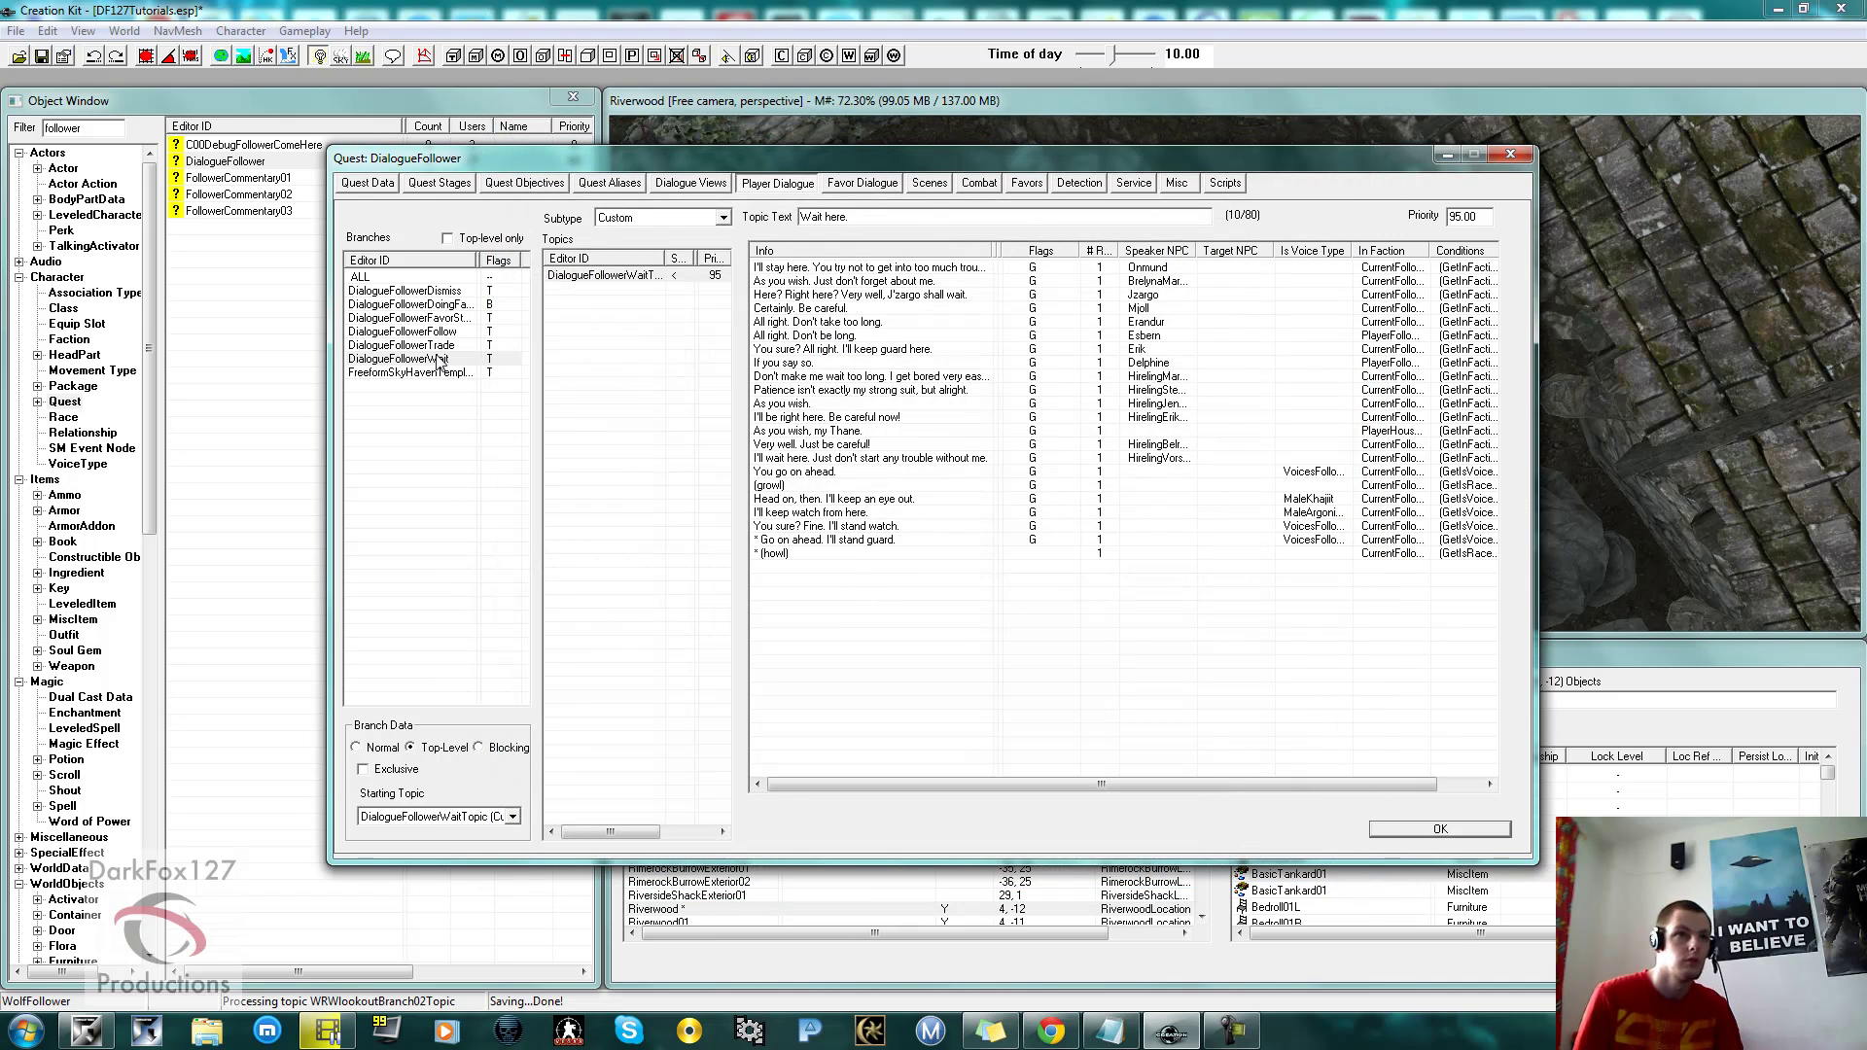
Add a new info with a new response to the "Wait here." topic of the DialogueFollowerWait branch.
right_click(846, 581)
left_click(880, 590)
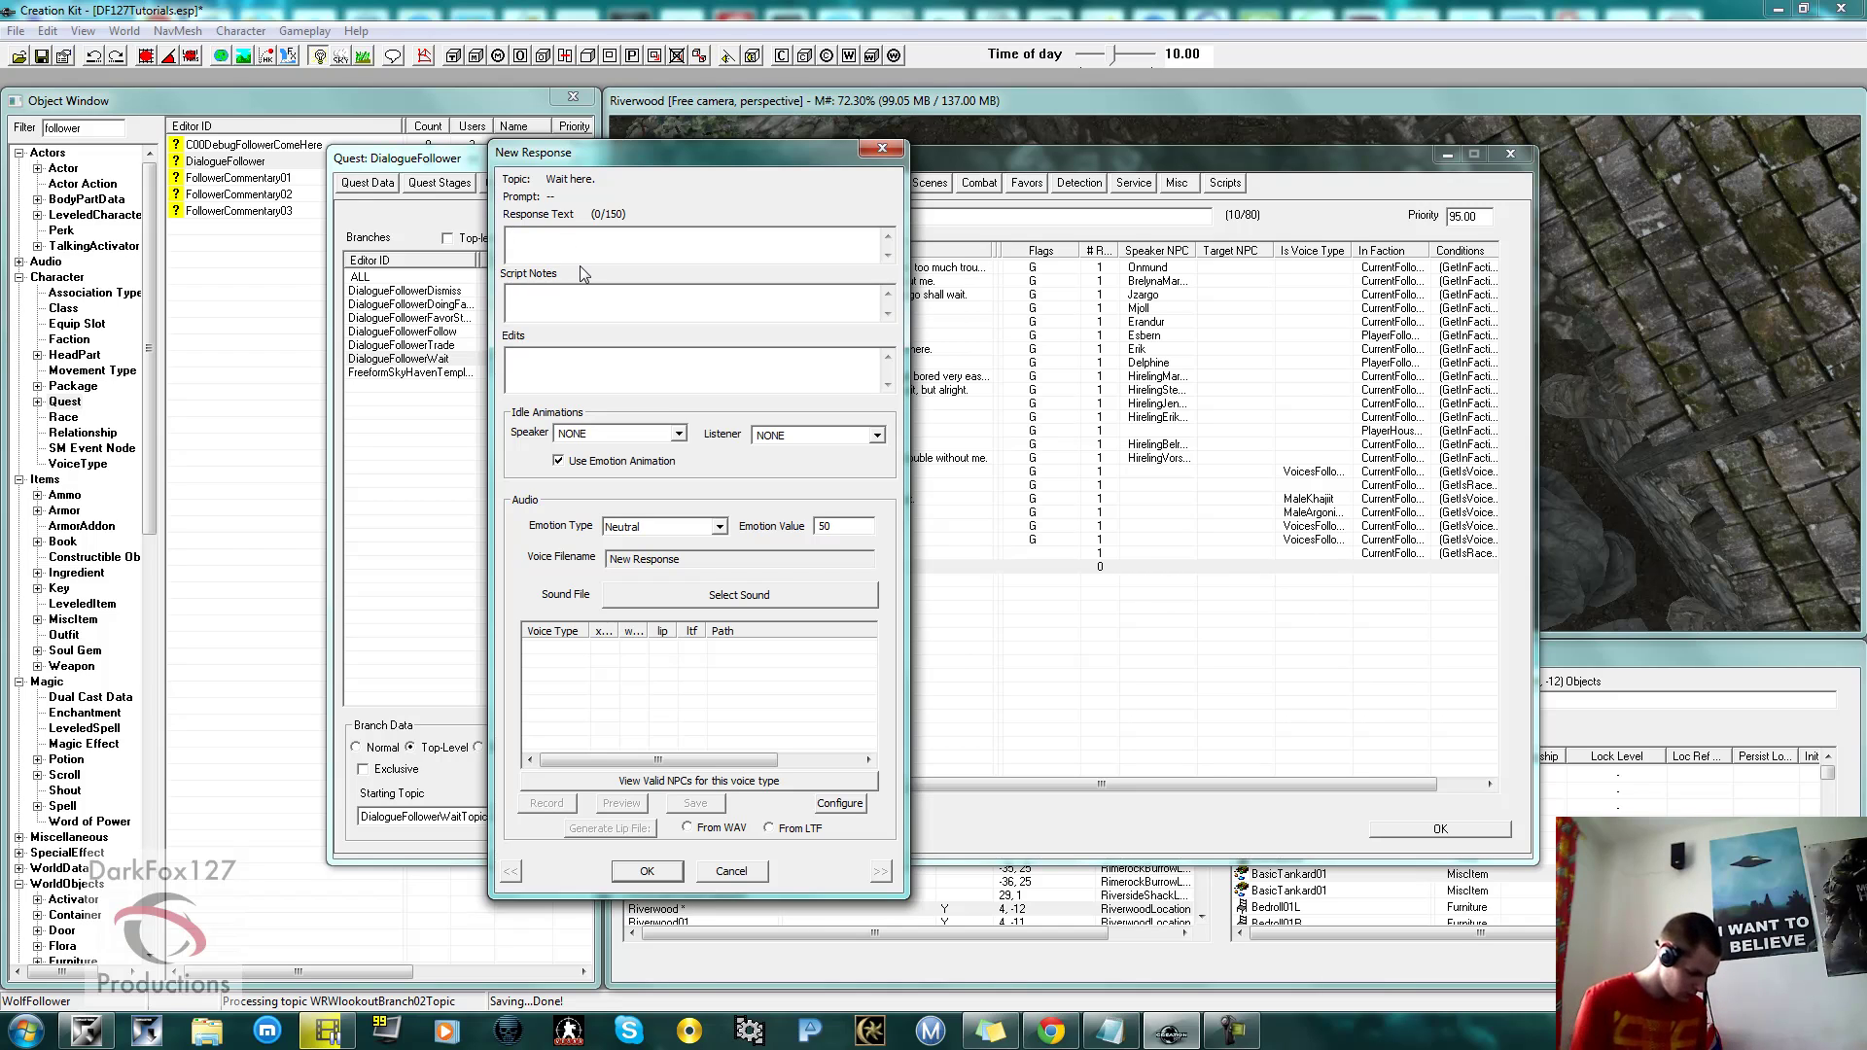
type("Stay her")
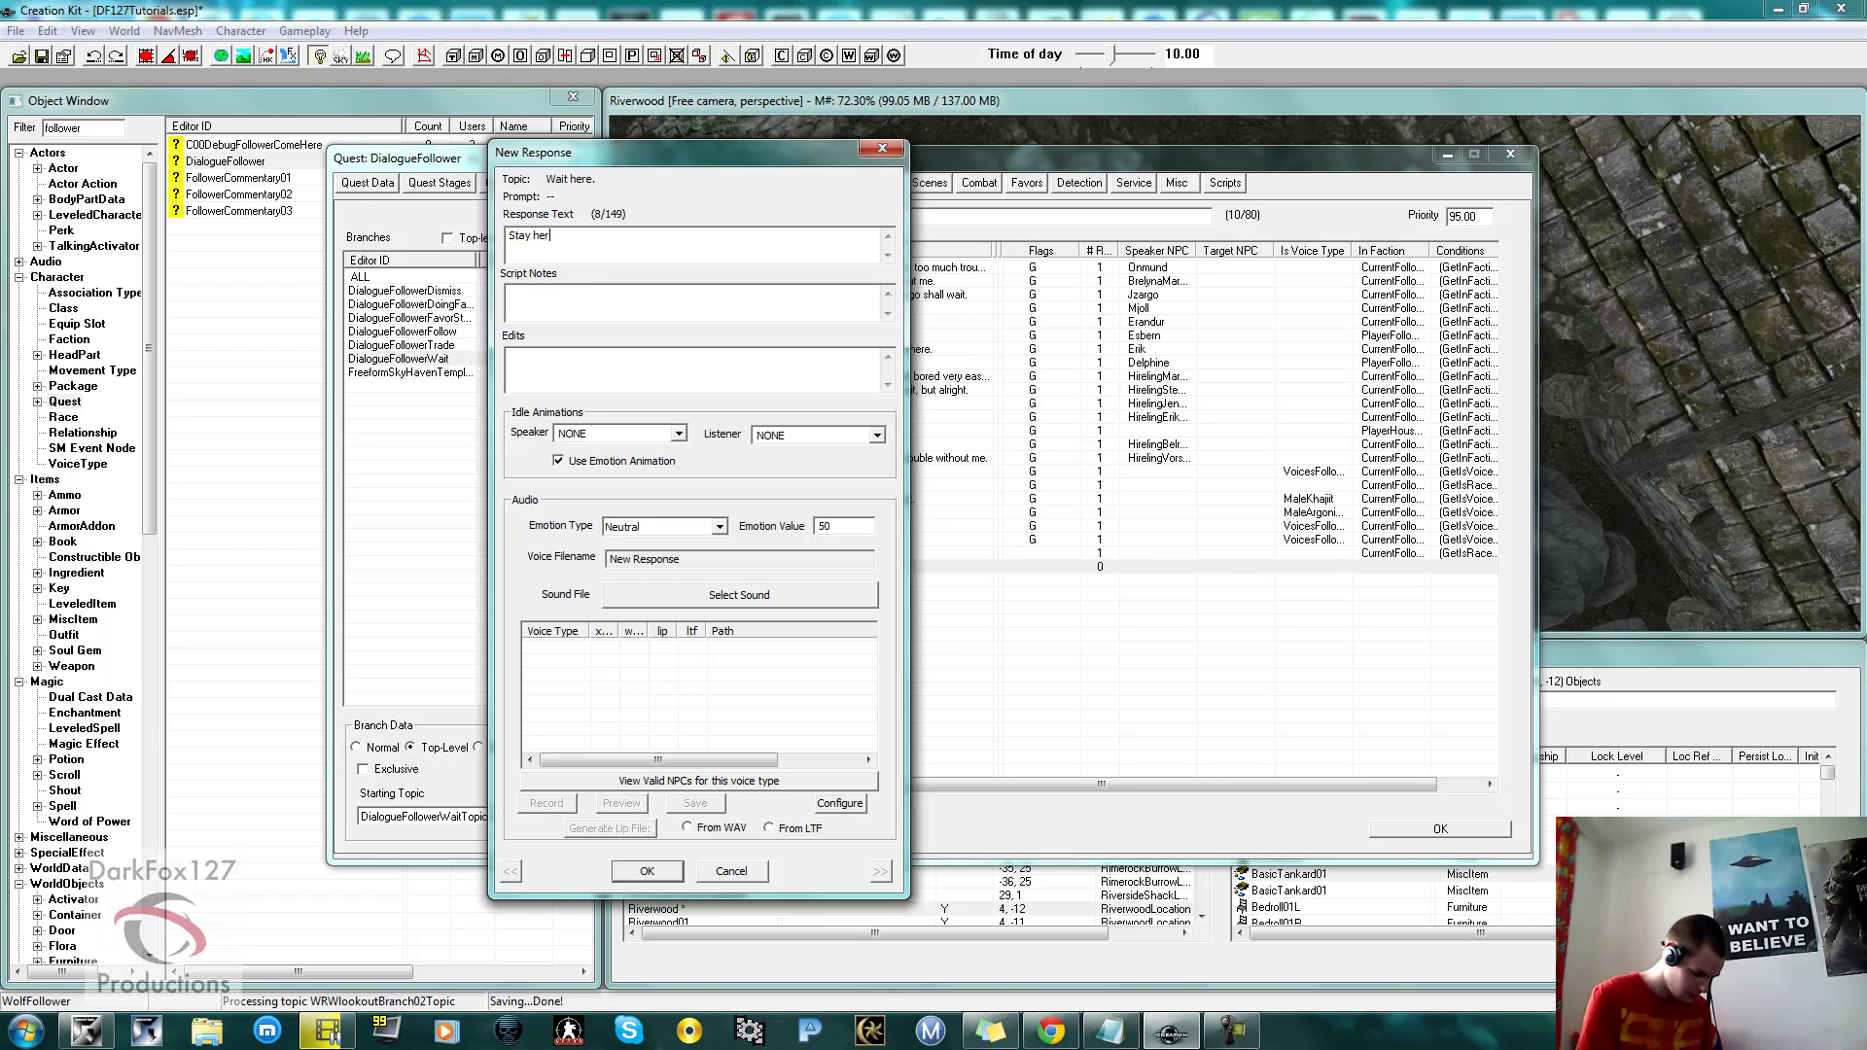
type("e you evil Cat!")
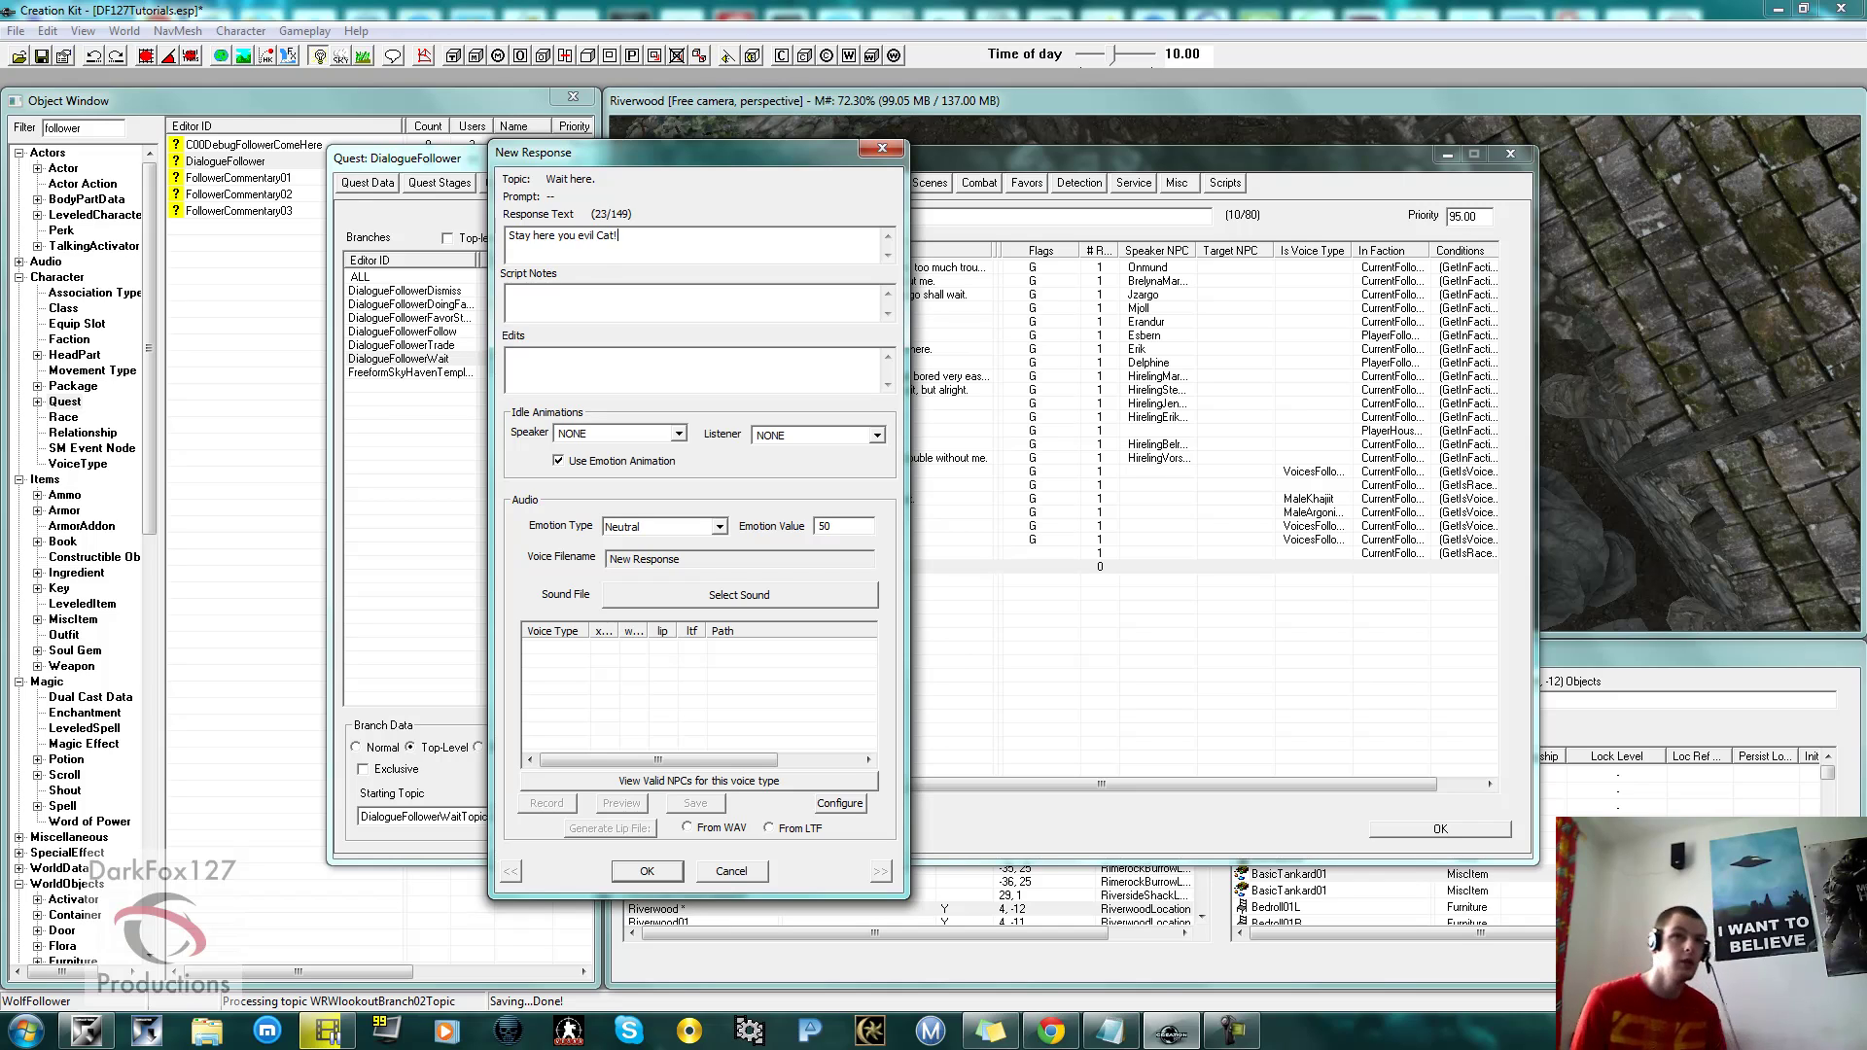
left_click_drag(628, 243, 283, 270)
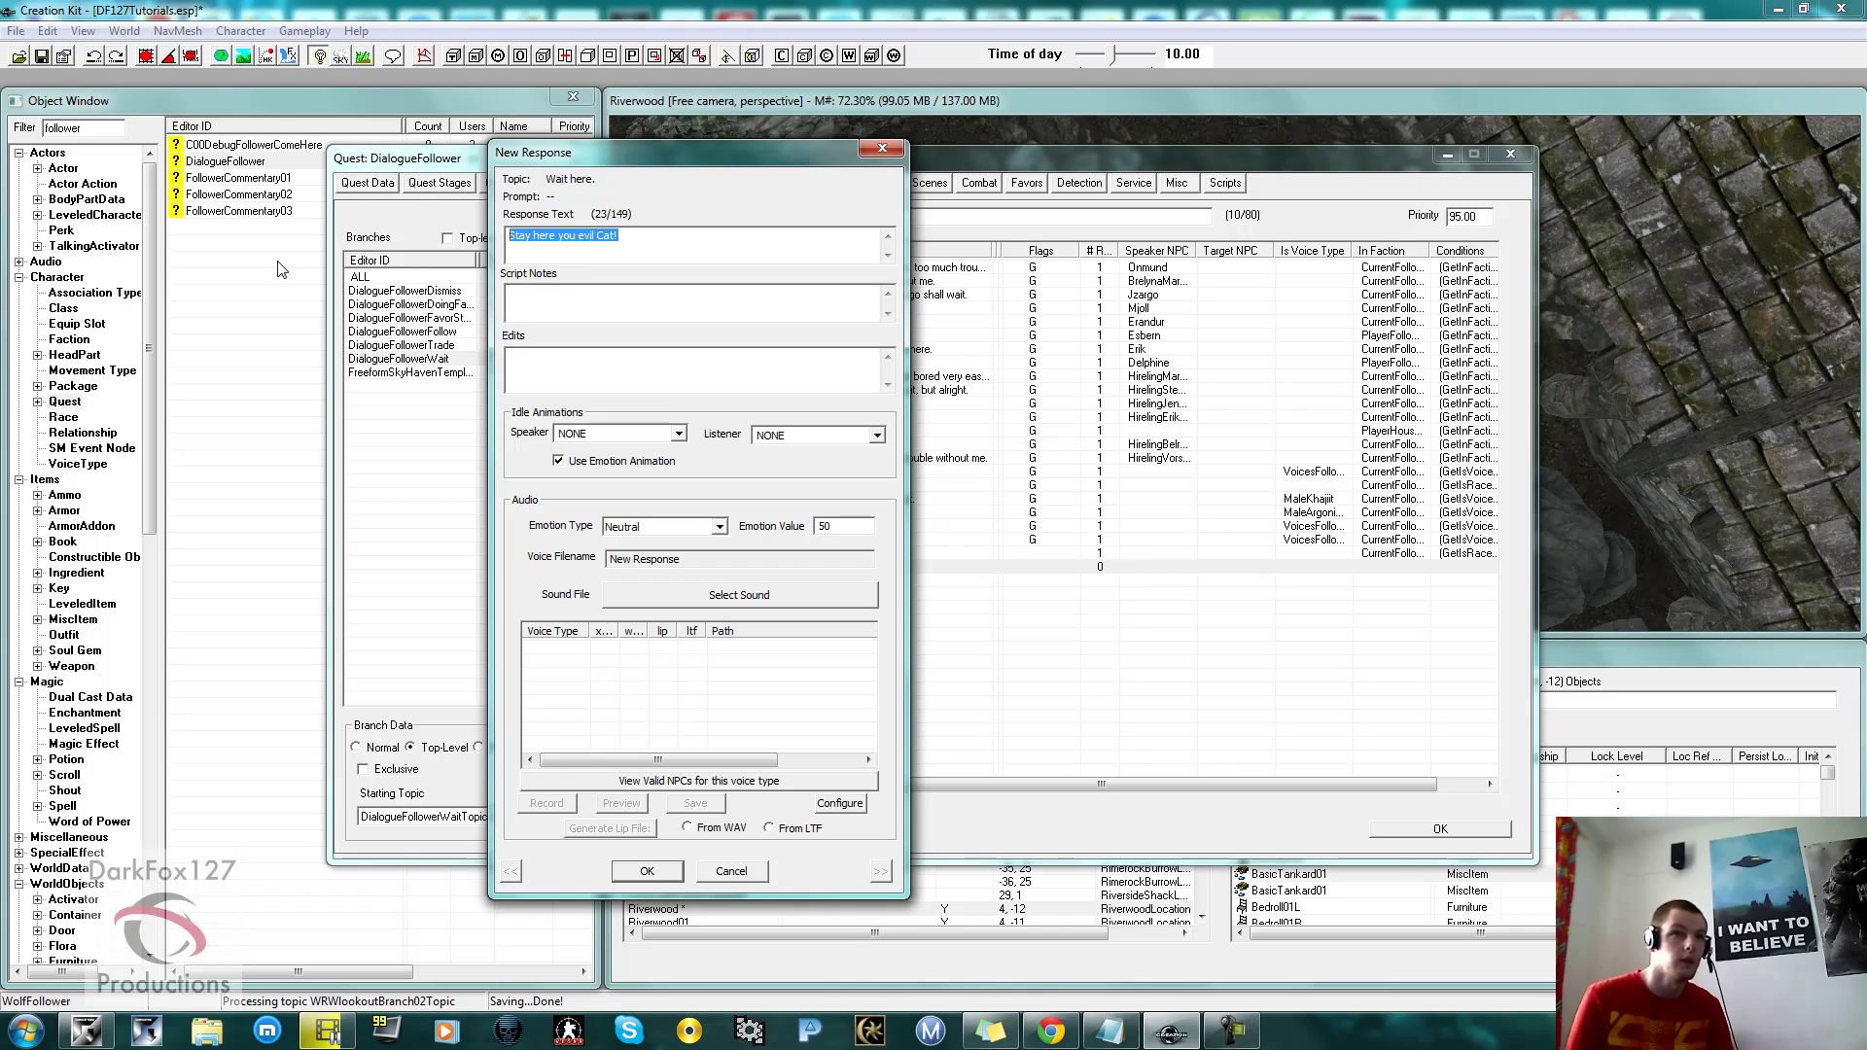
key("BackSpace")
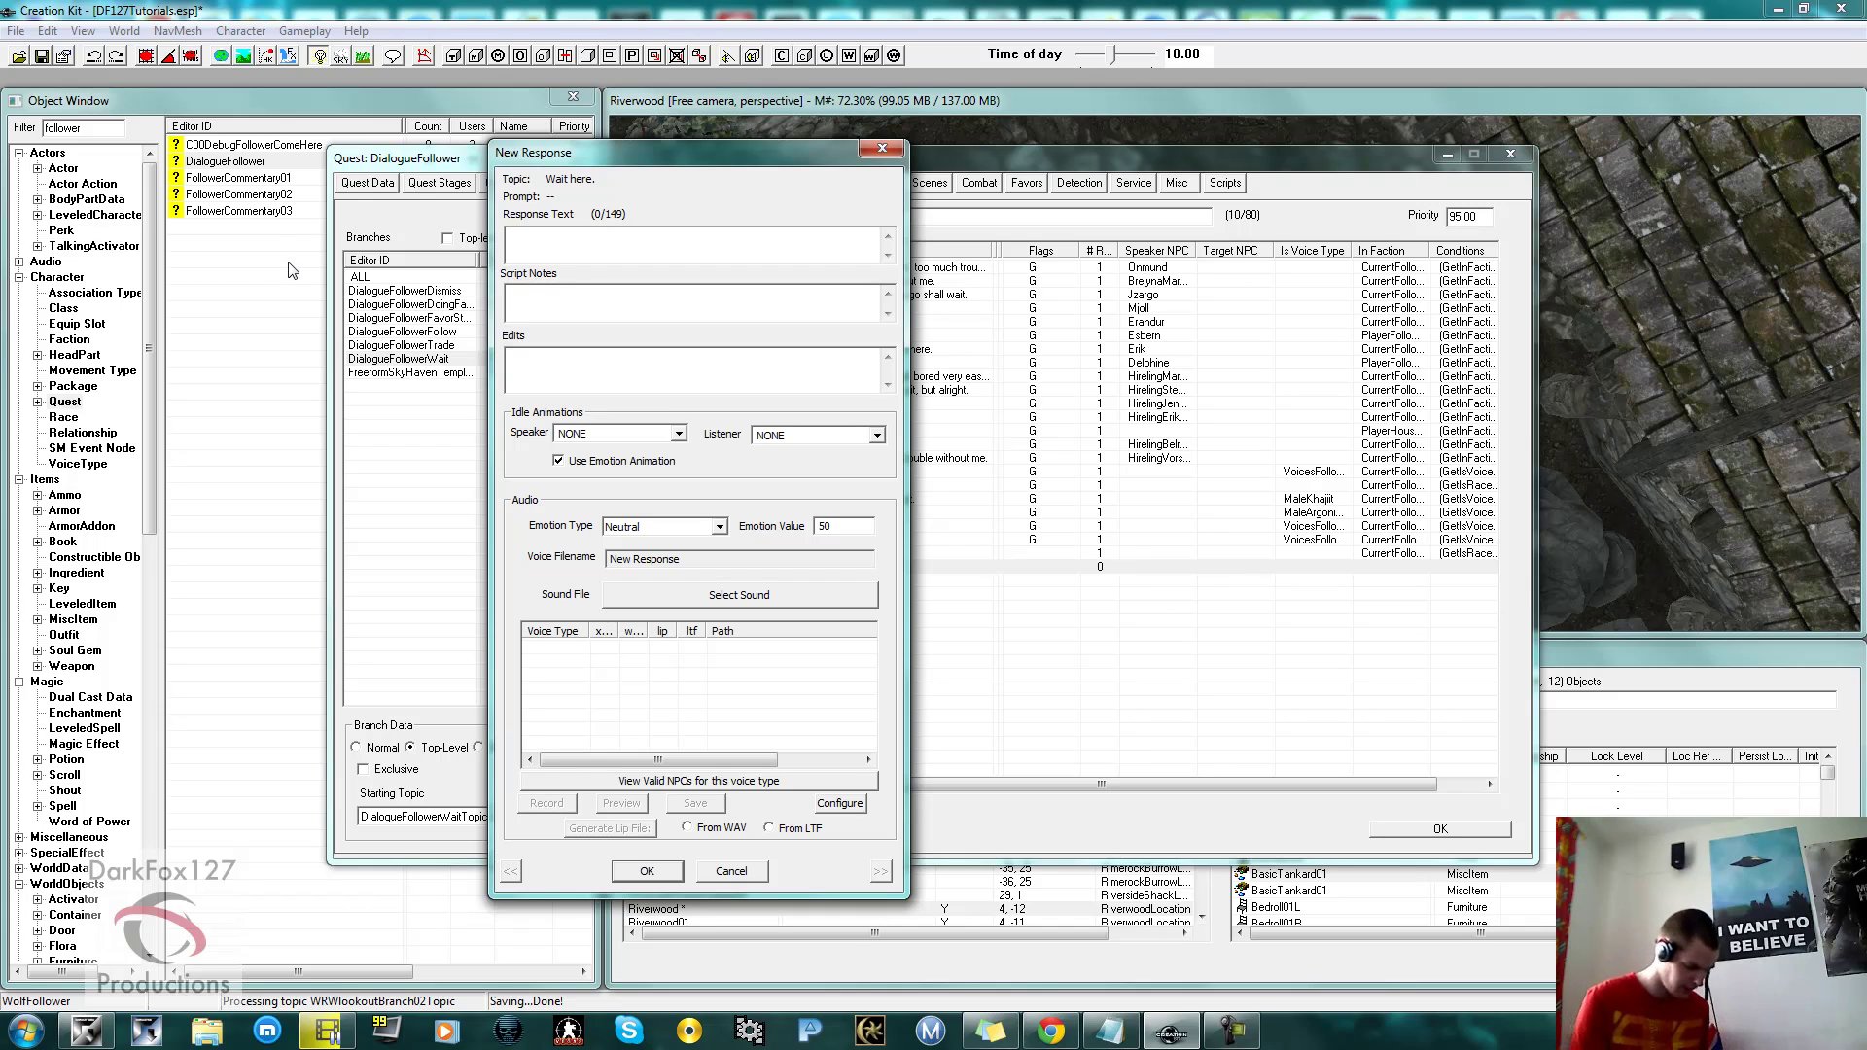
Enter (growl) as the response text, assign NPCSabreCatInjuredSD as its sound file, and accept the response.
type("(growl")
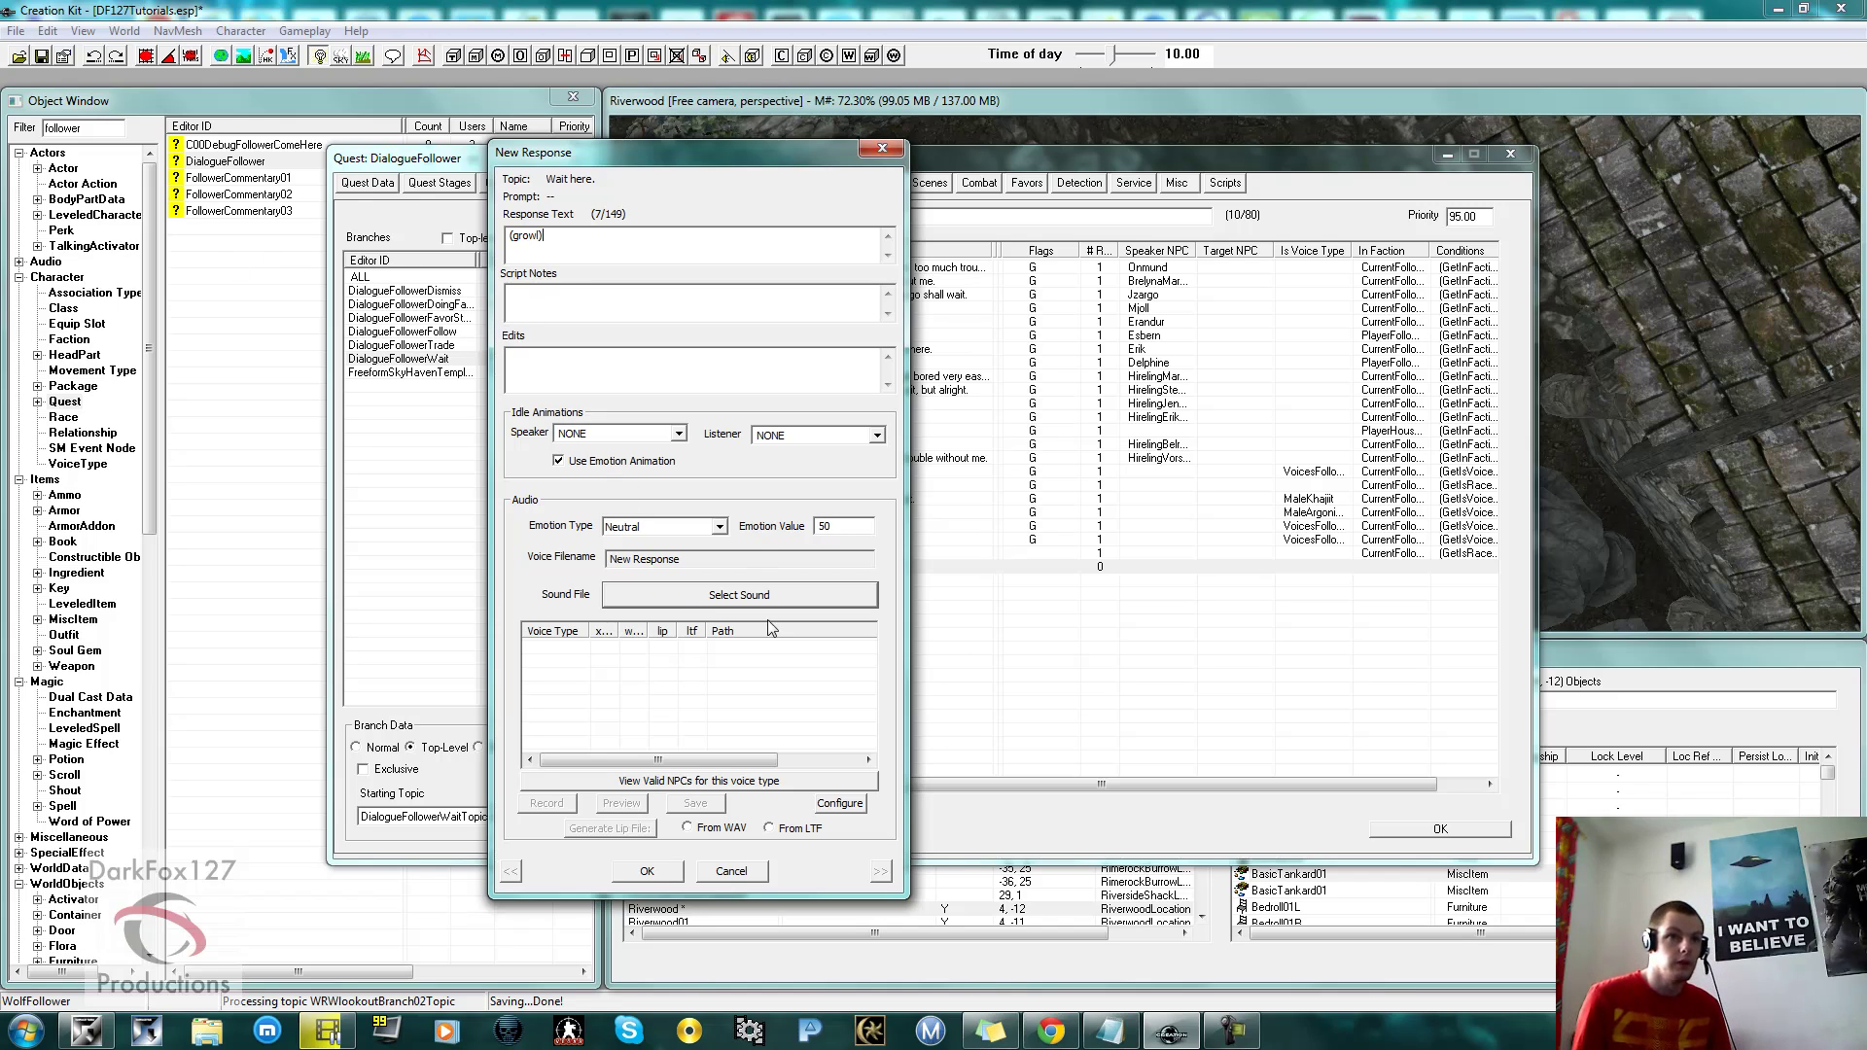
left_click(717, 595)
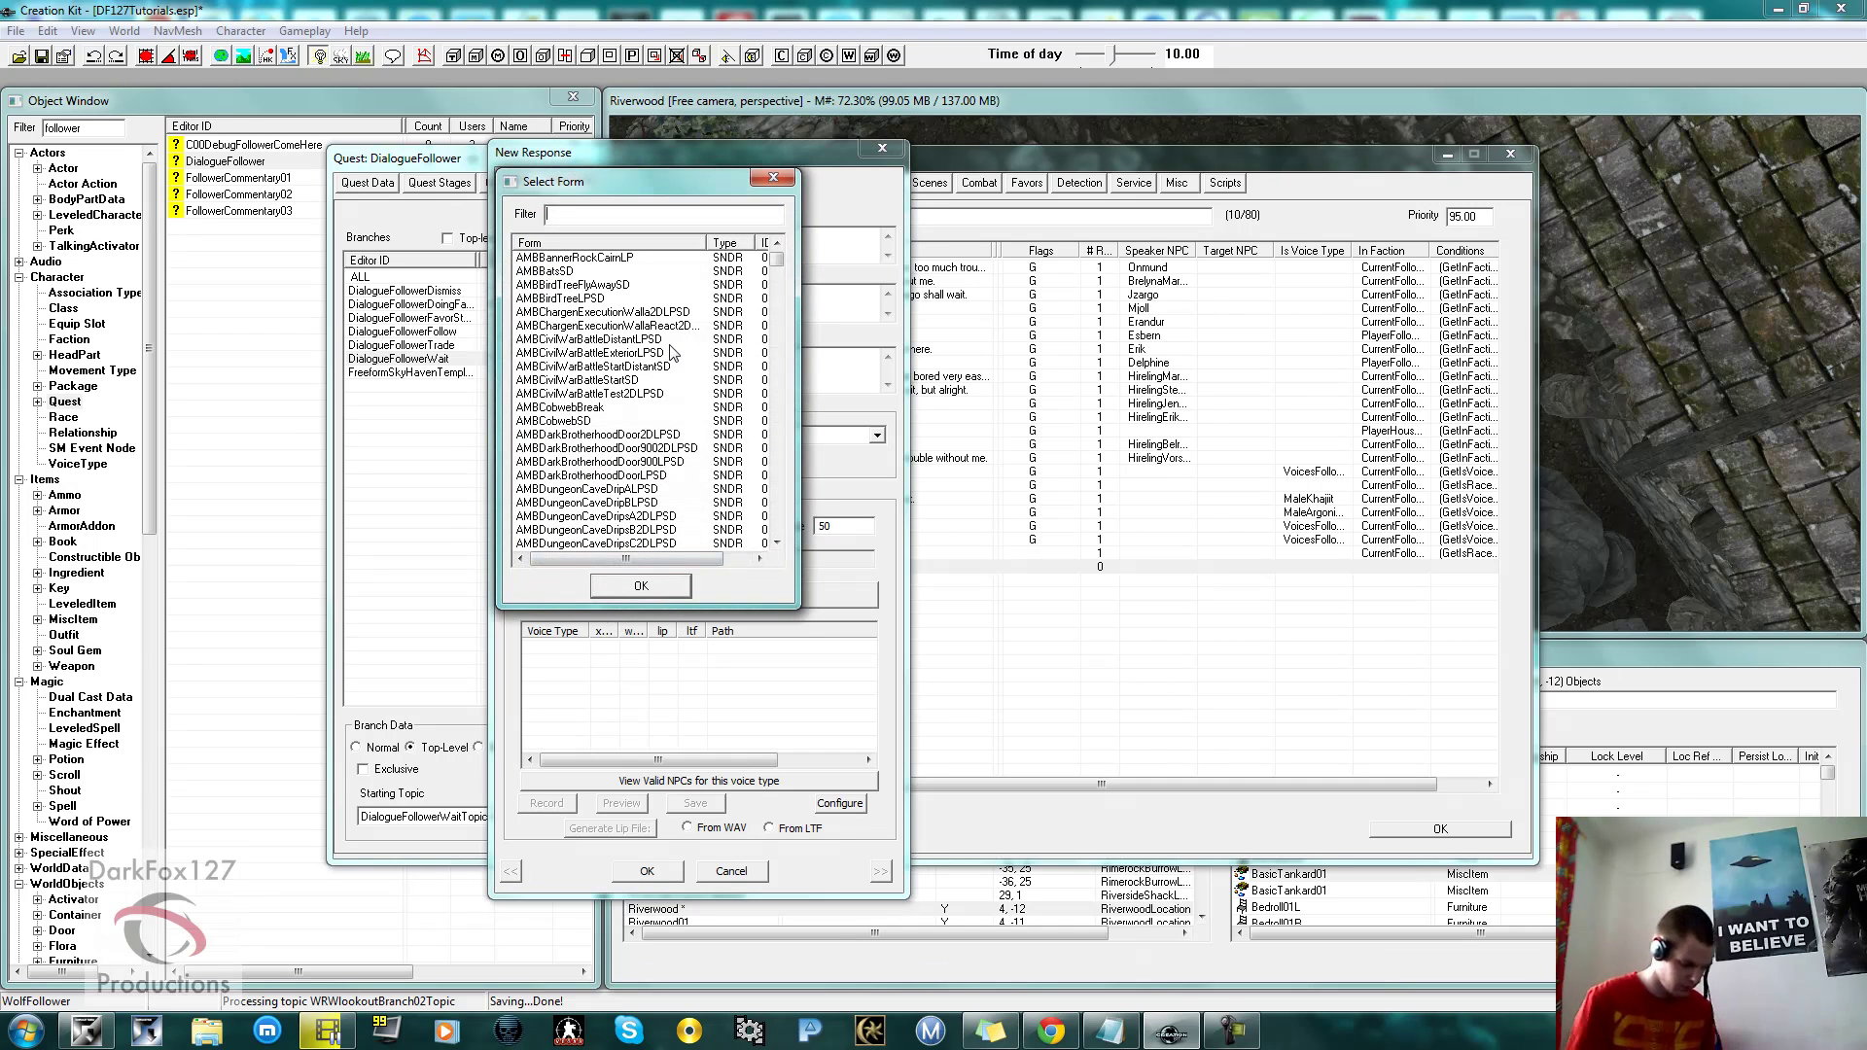
type("npcsabre")
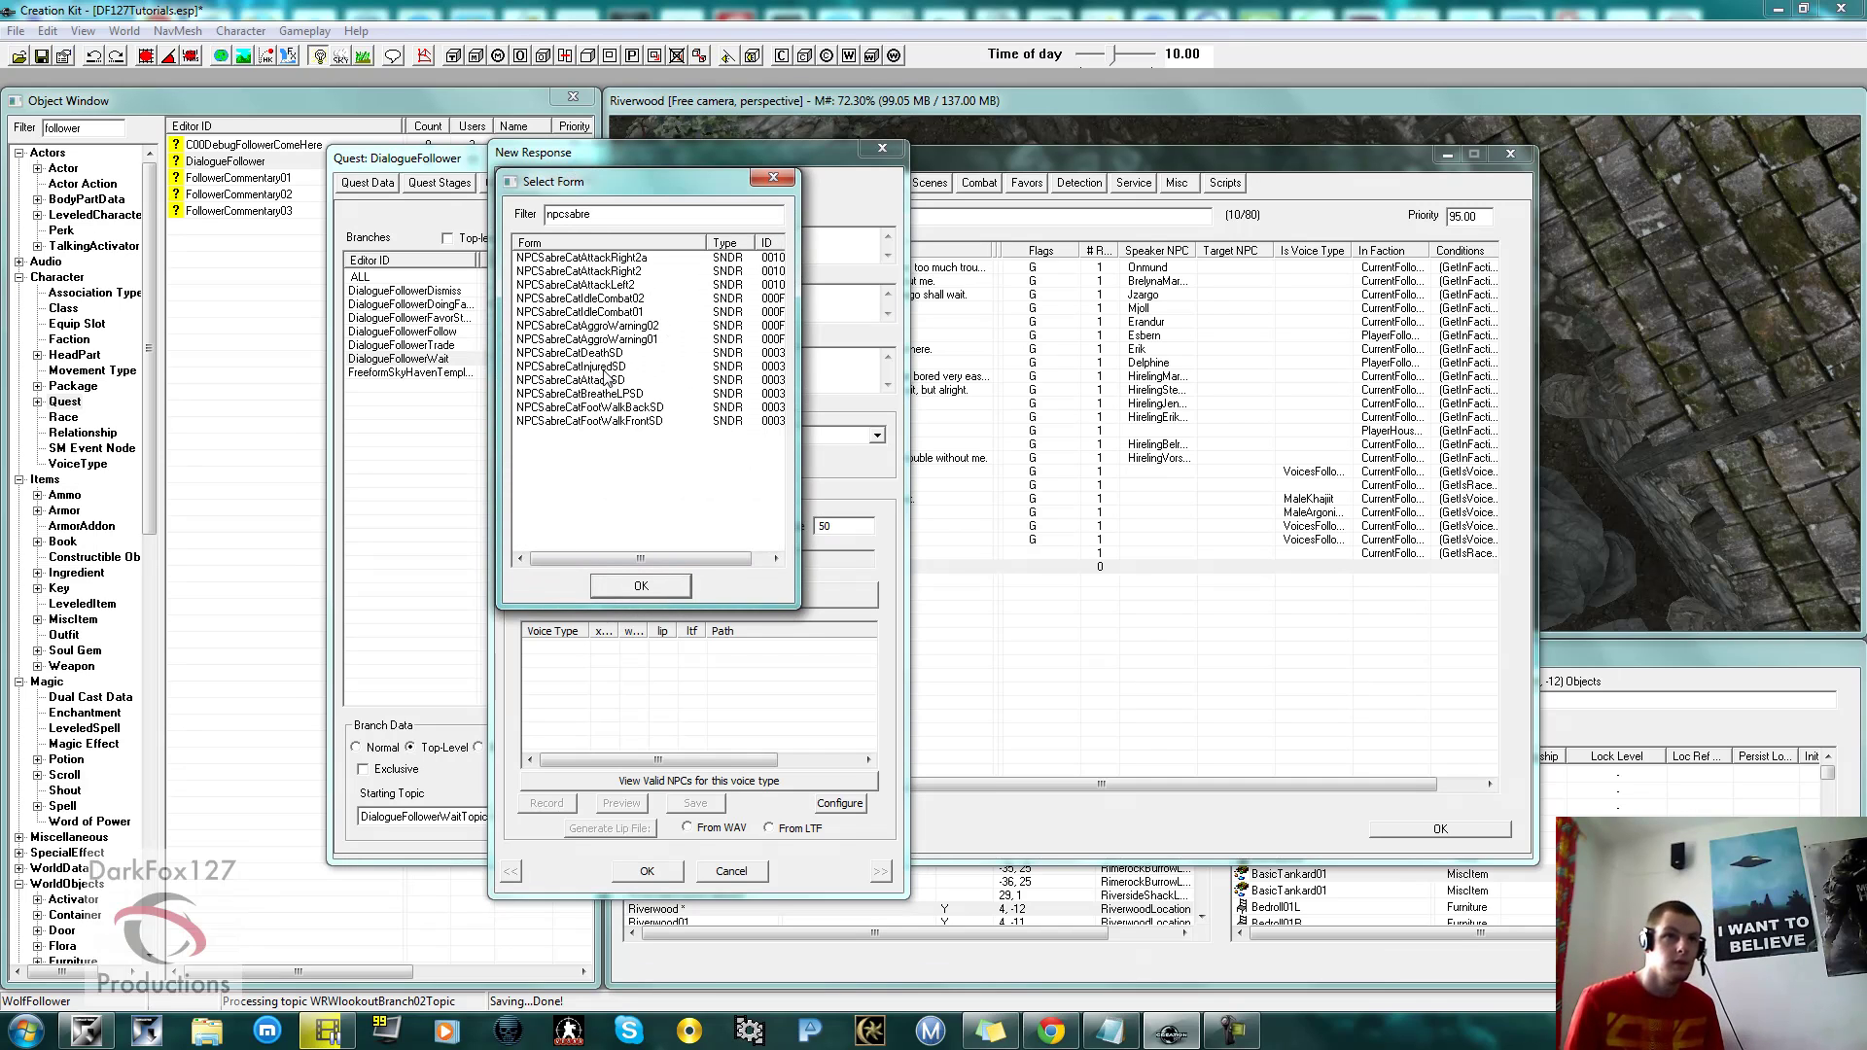
left_click(603, 367)
left_click(641, 586)
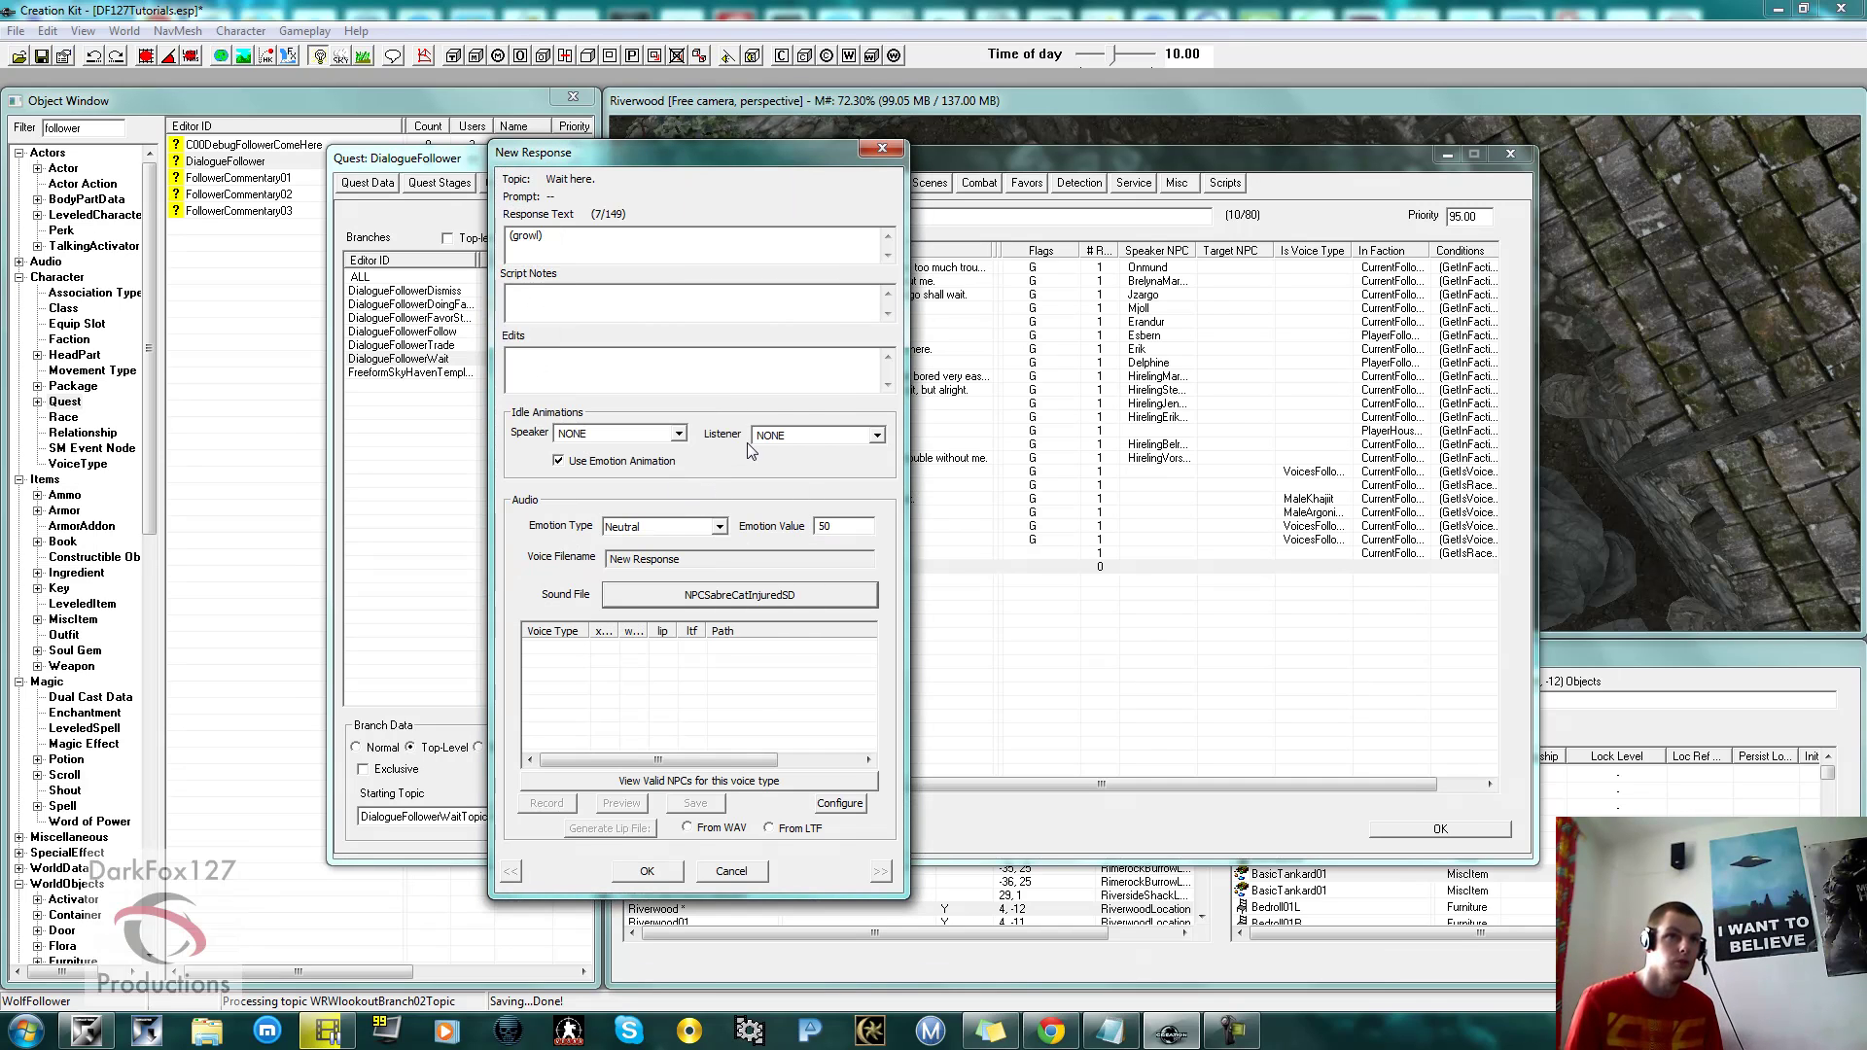
left_click(647, 871)
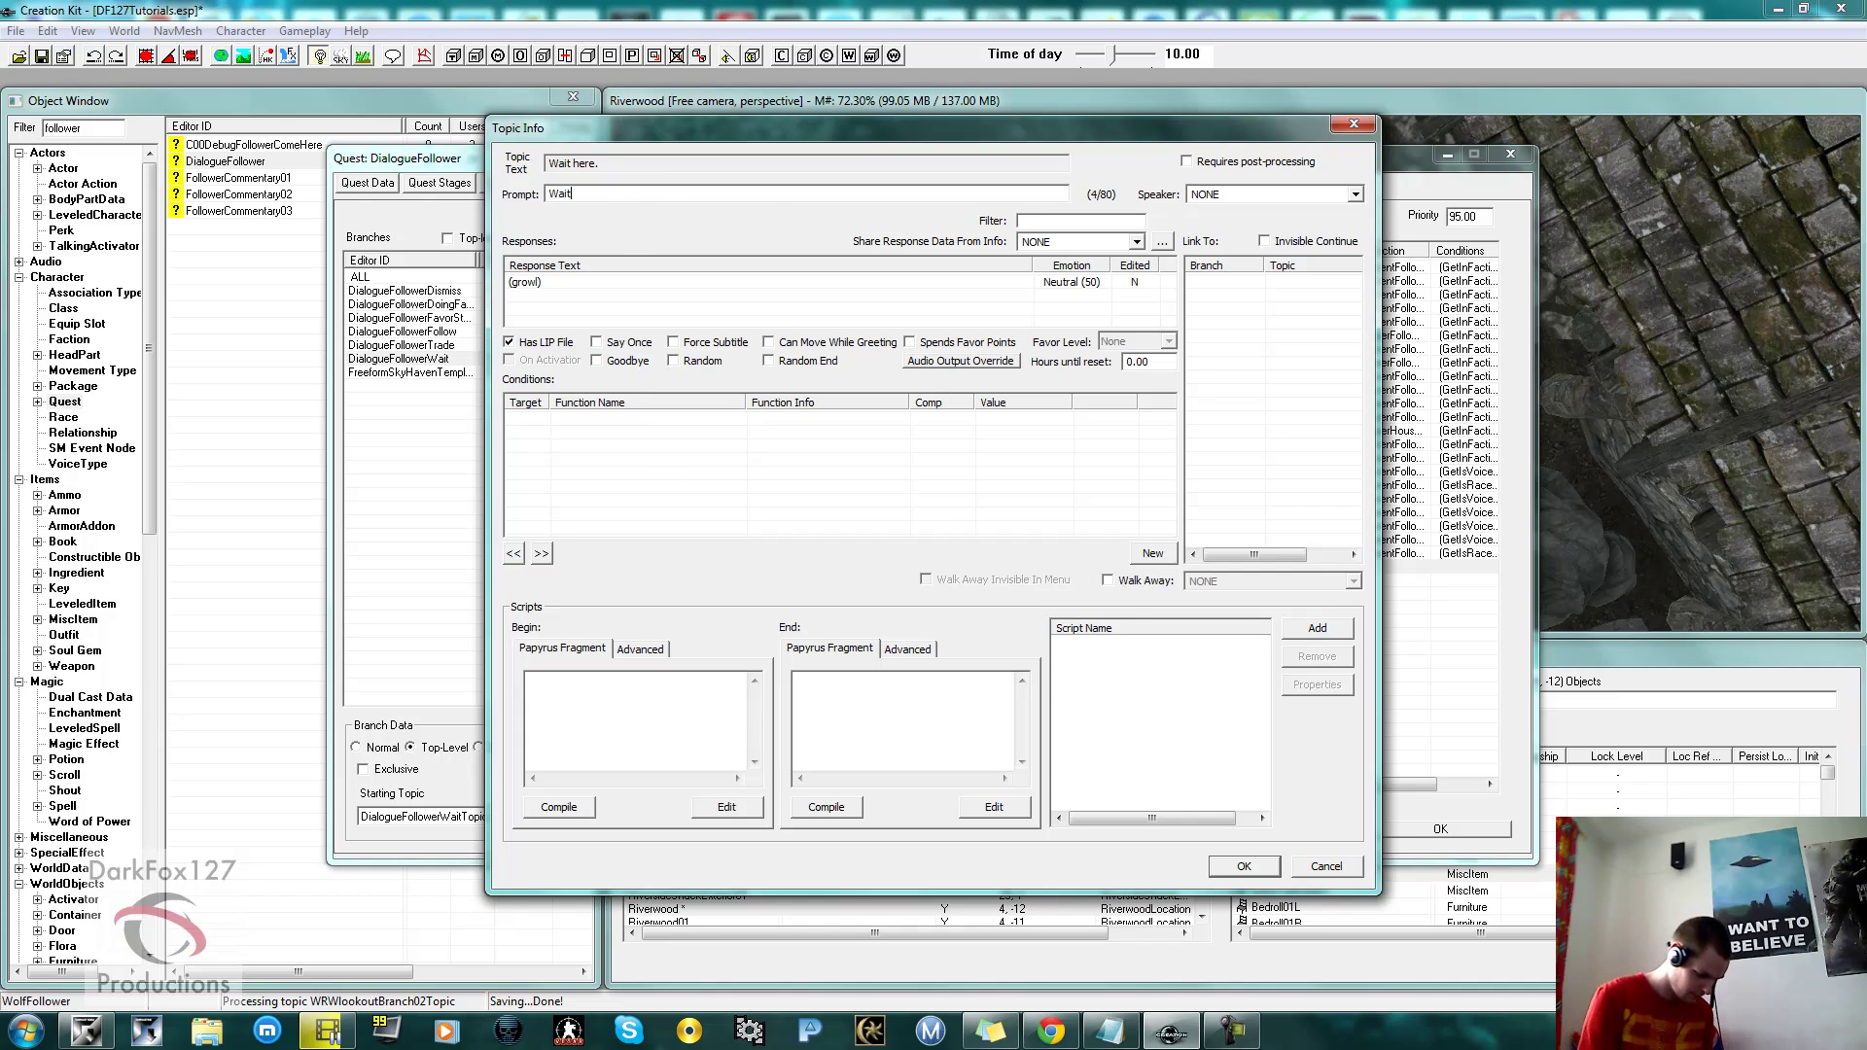
Set the info's prompt to "Wait here you fur ball!" and flag it as Goodbye.
type("re you fur ball!")
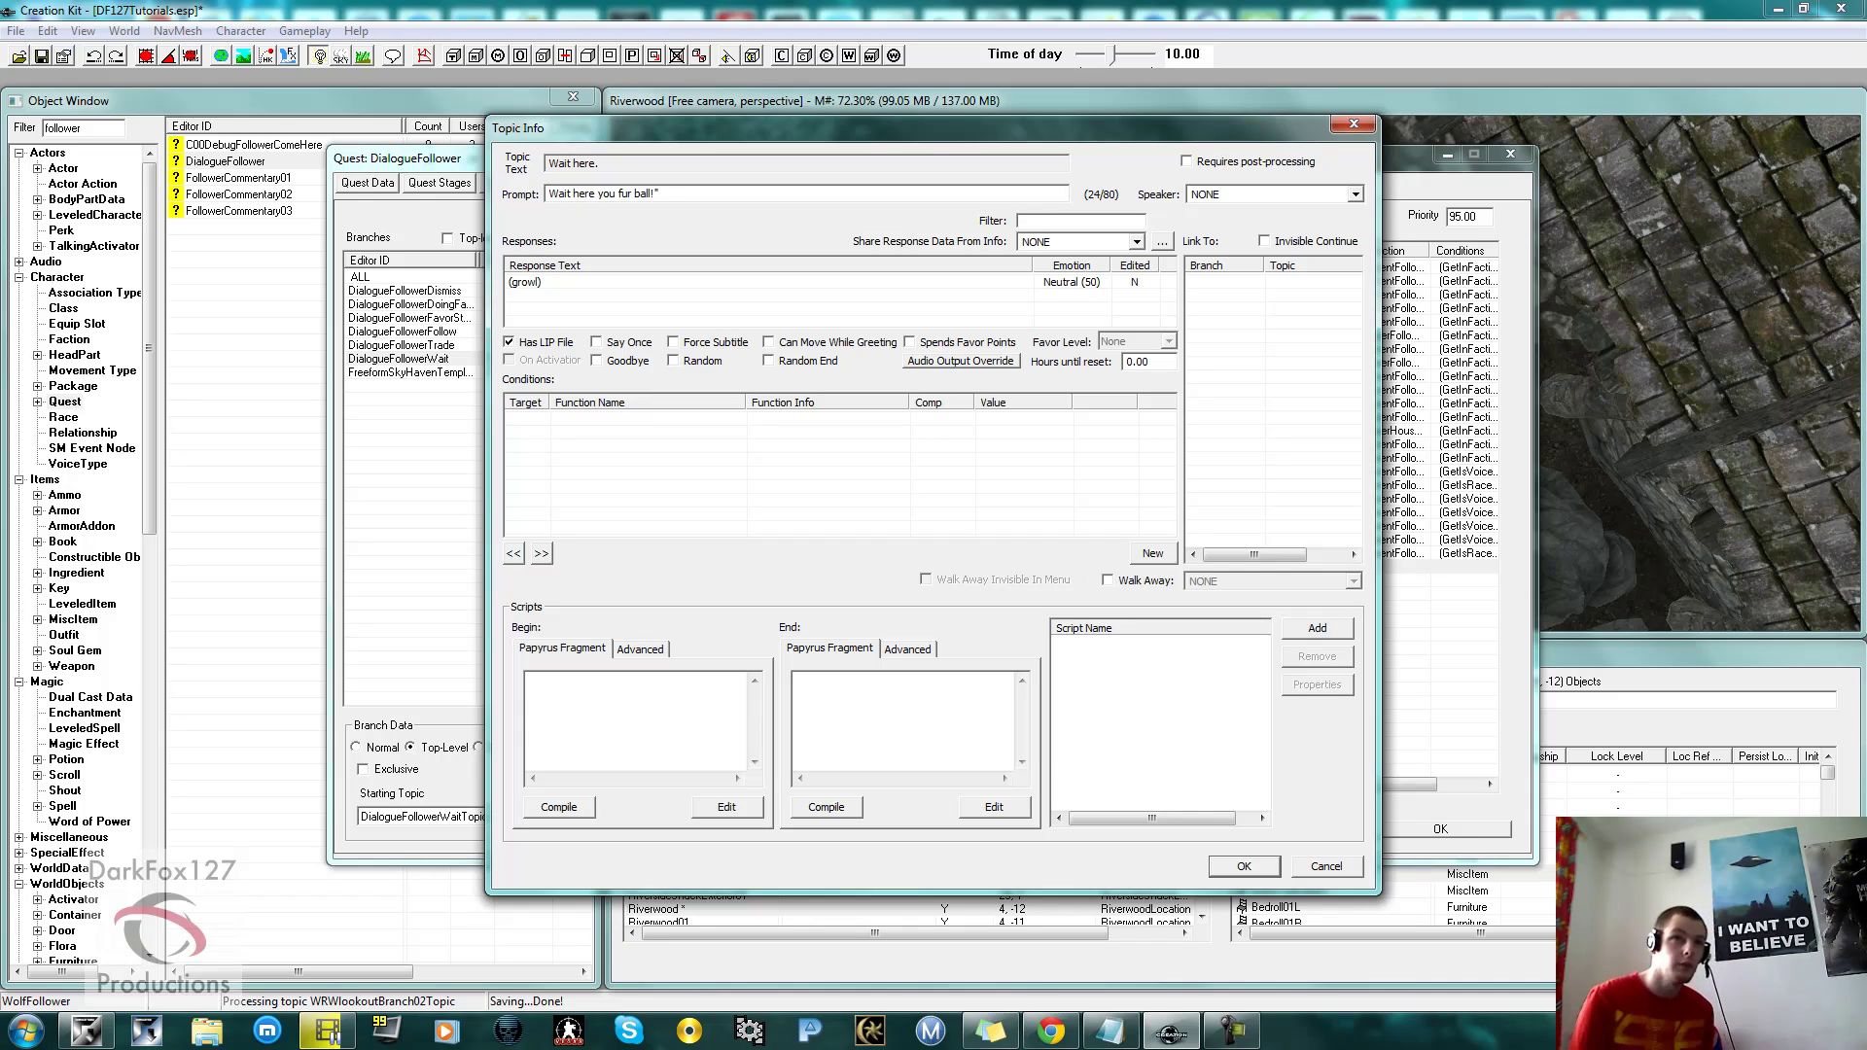
left_click(624, 368)
Add a GetIsRace condition on the subject with race SabreCatRaceFollower == 1.
right_click(646, 459)
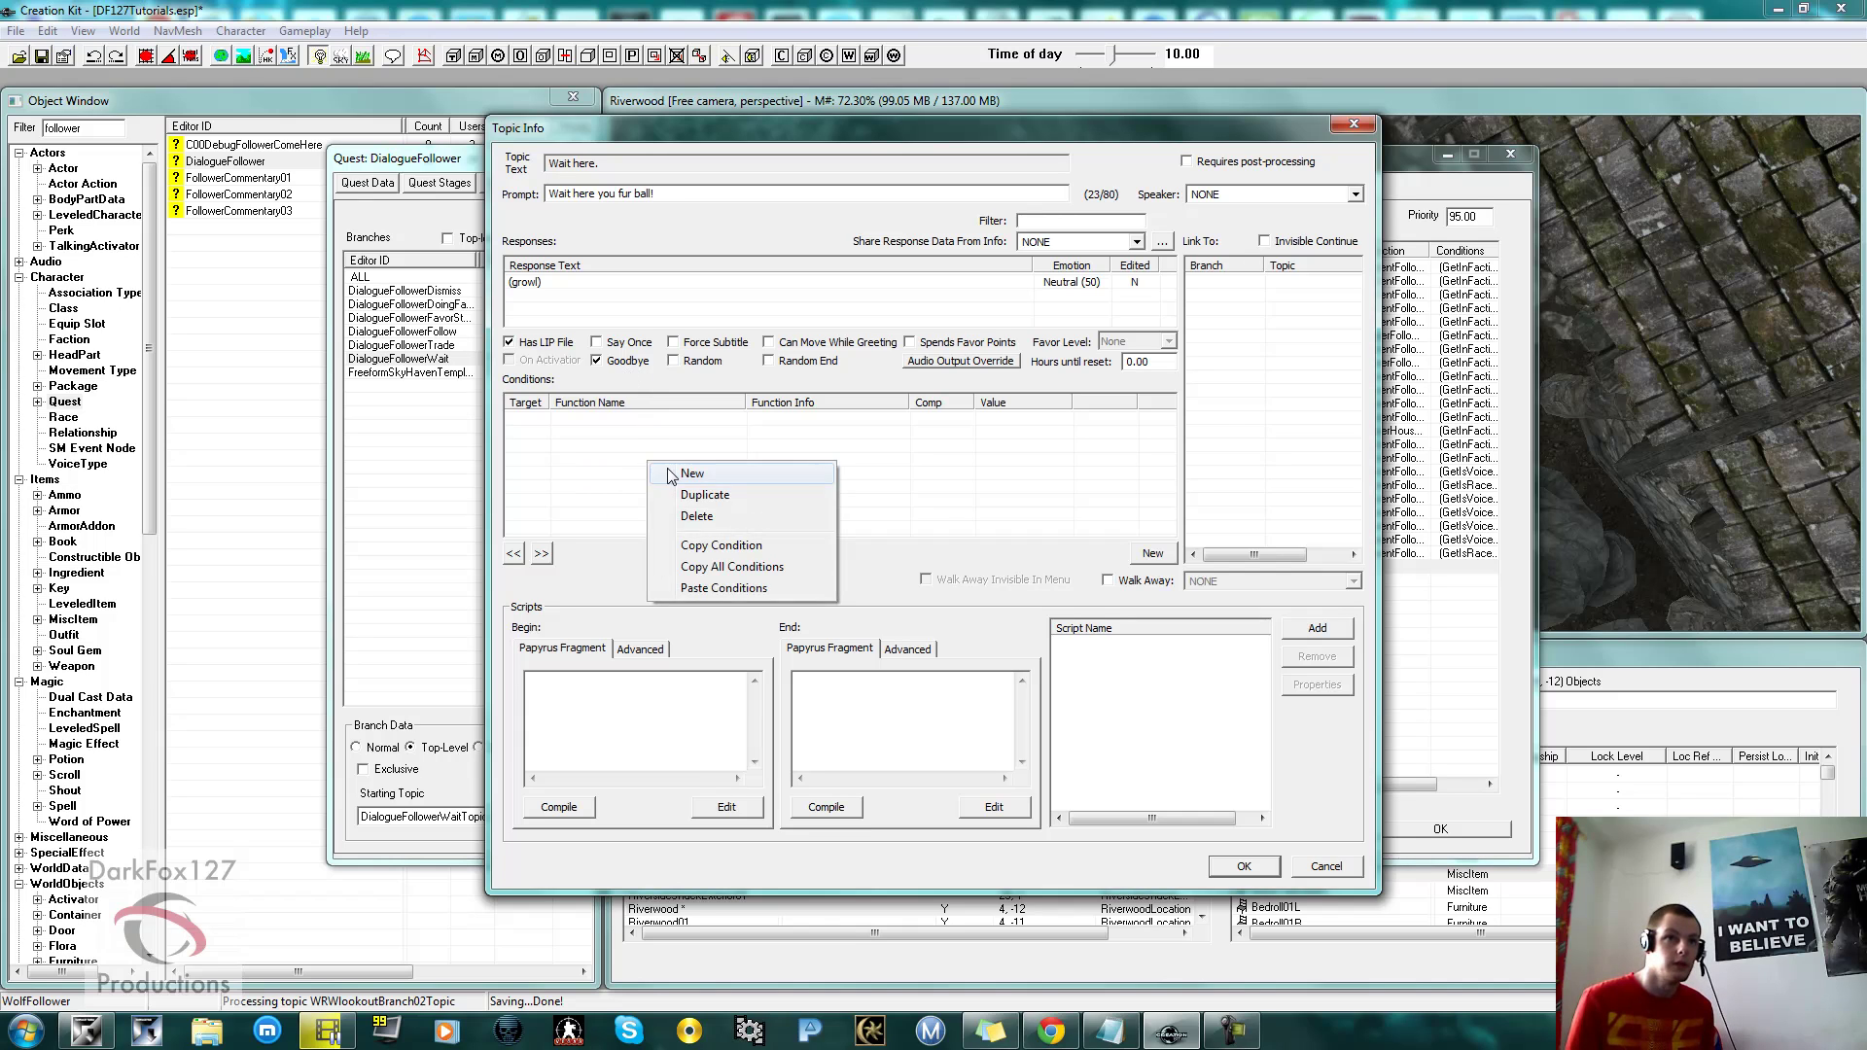
left_click(685, 471)
type("GetIsRace")
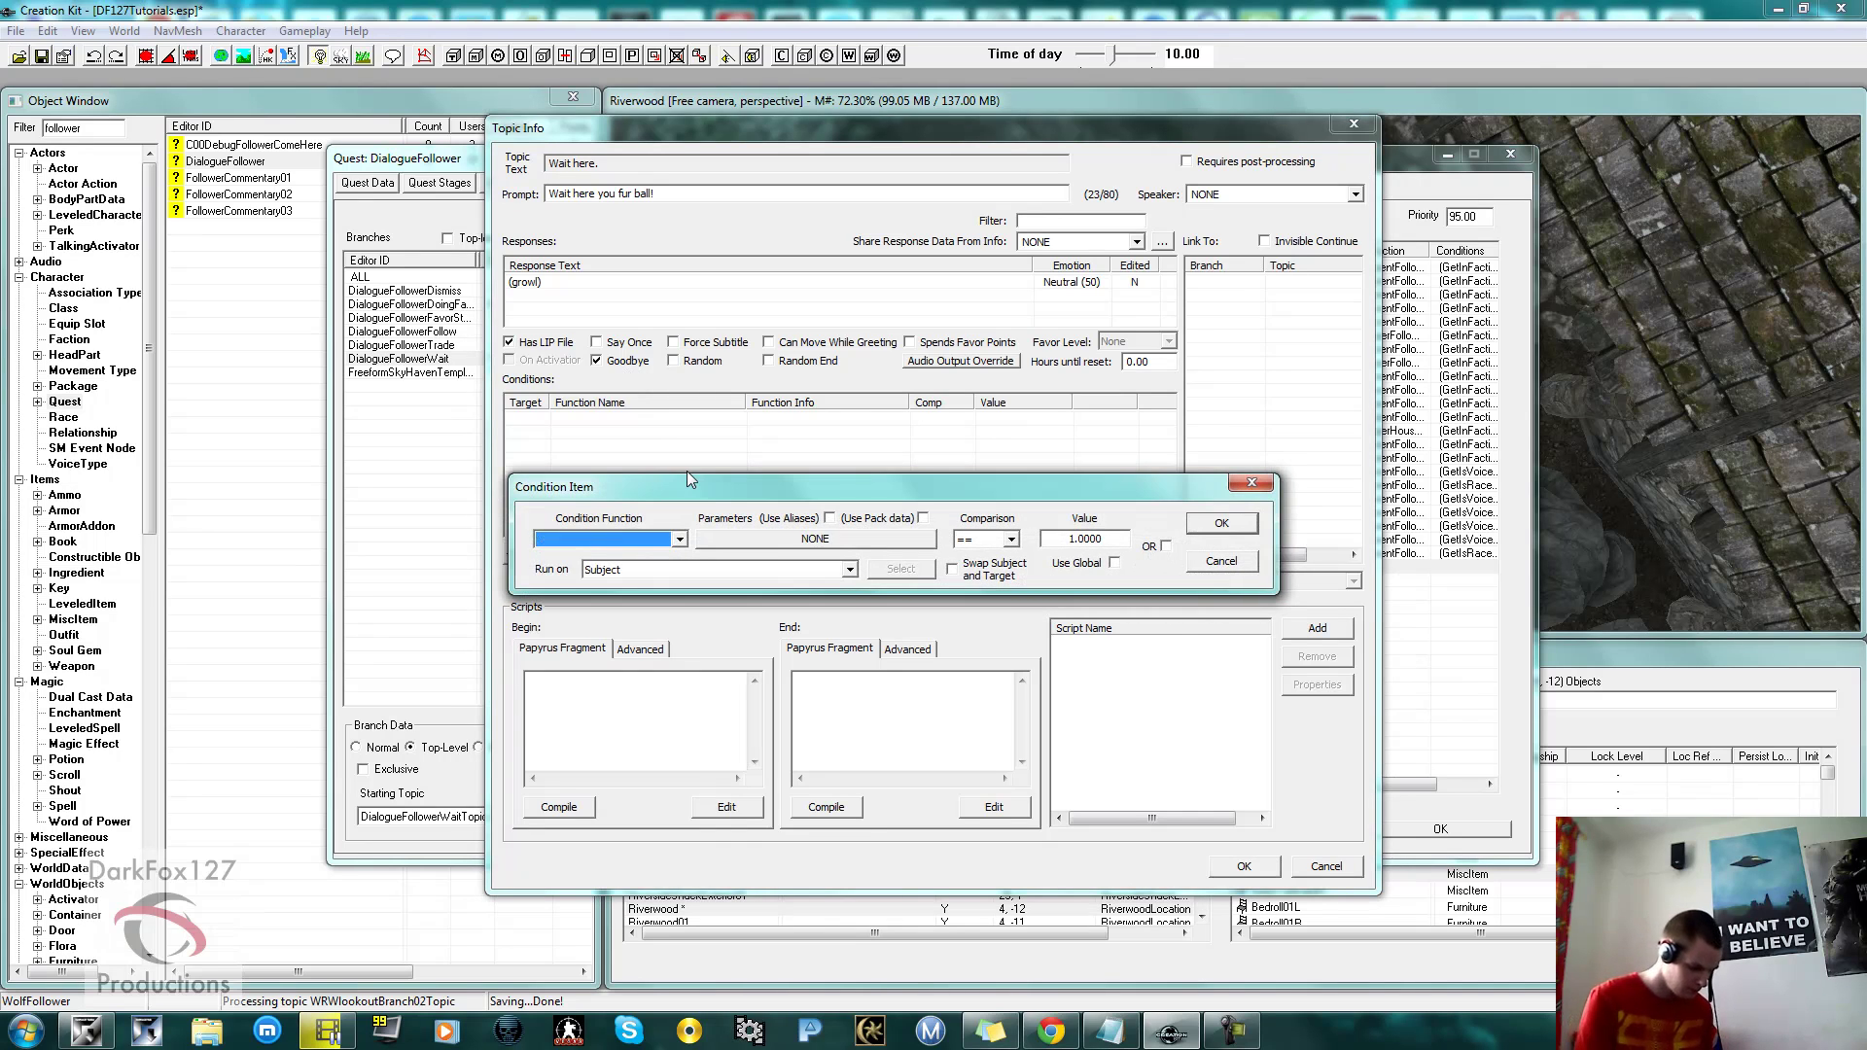
left_click(768, 538)
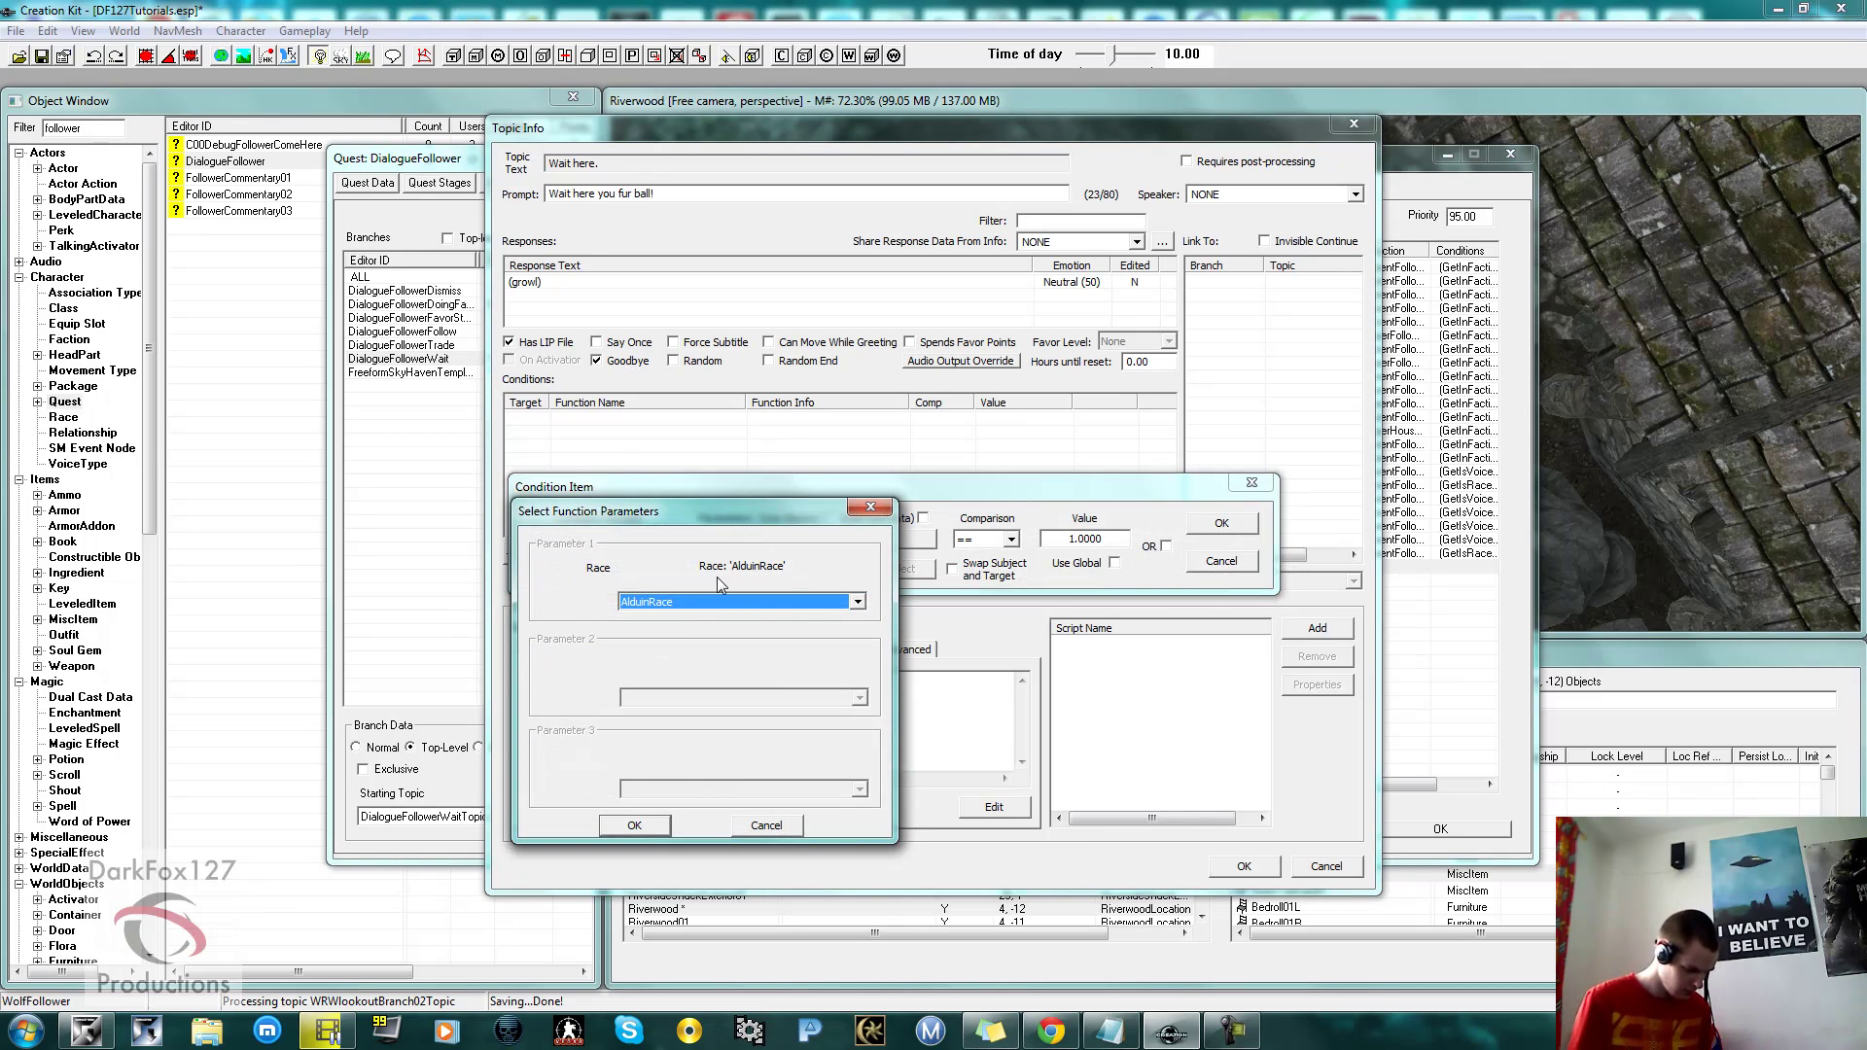
type("sabre")
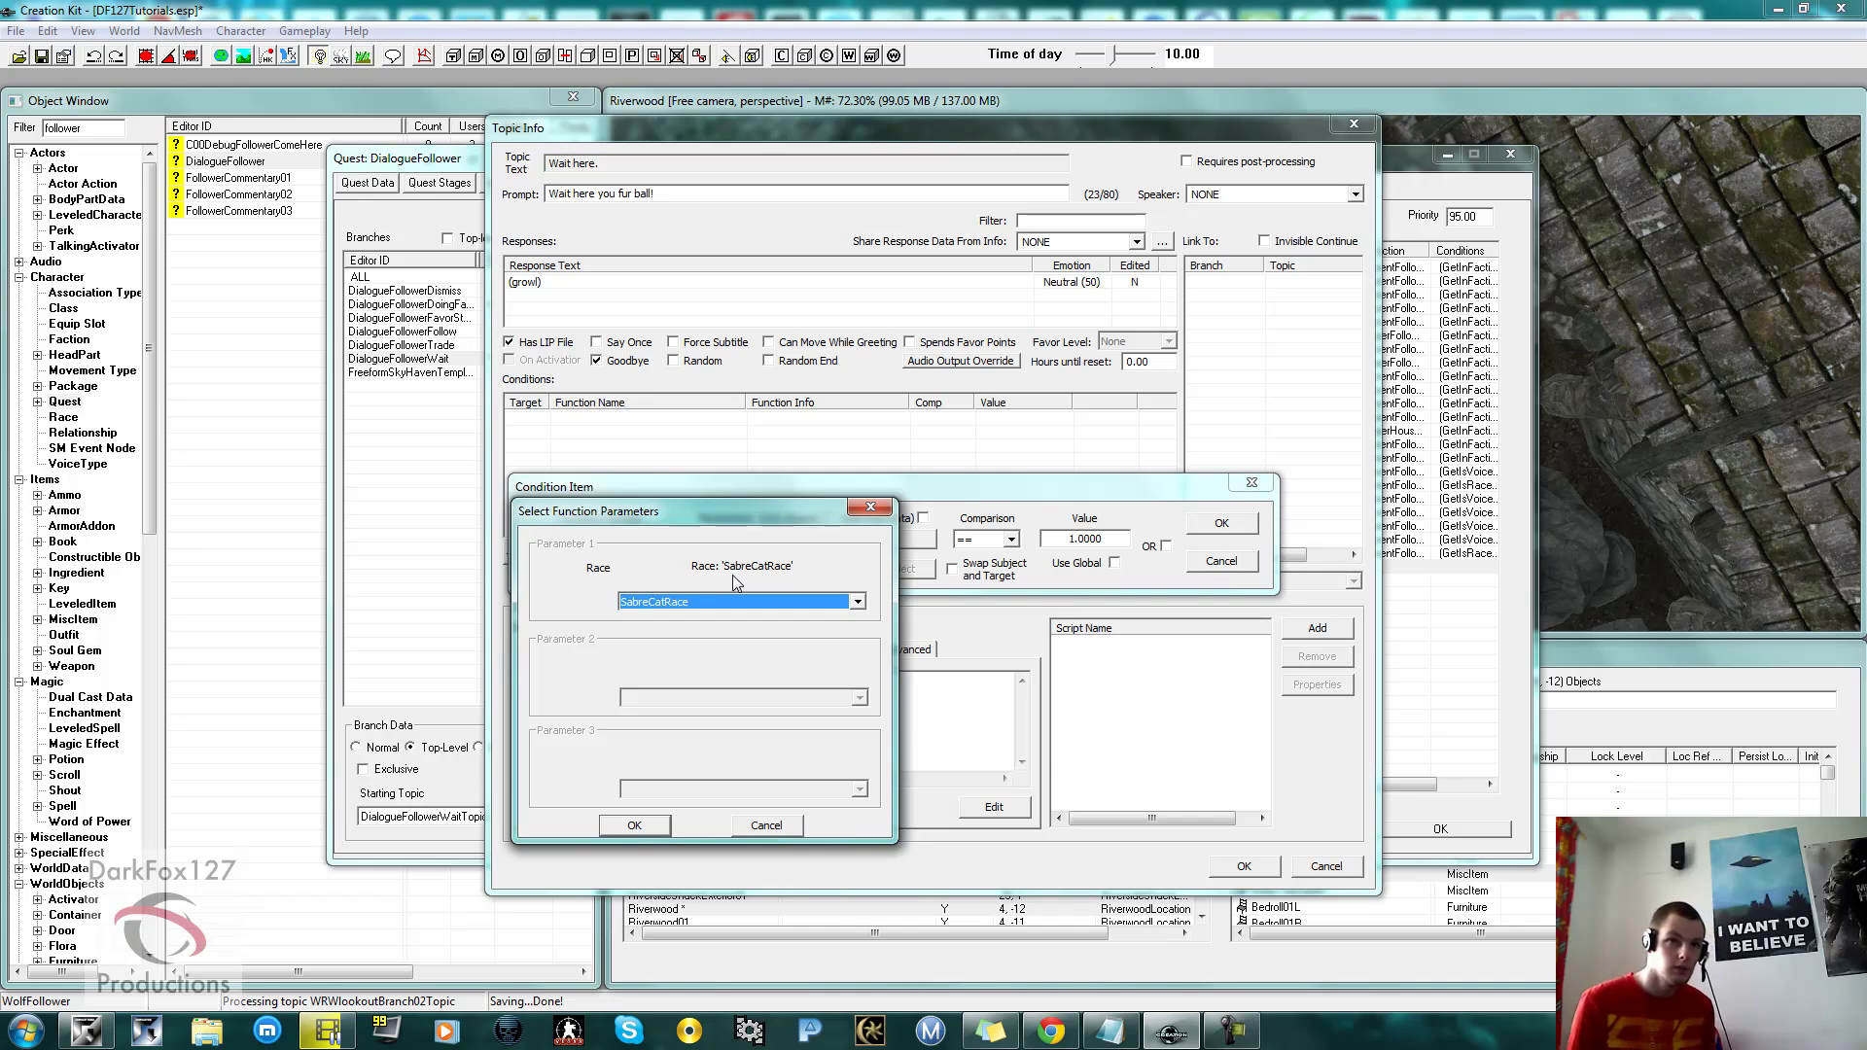
key("Down")
left_click(634, 825)
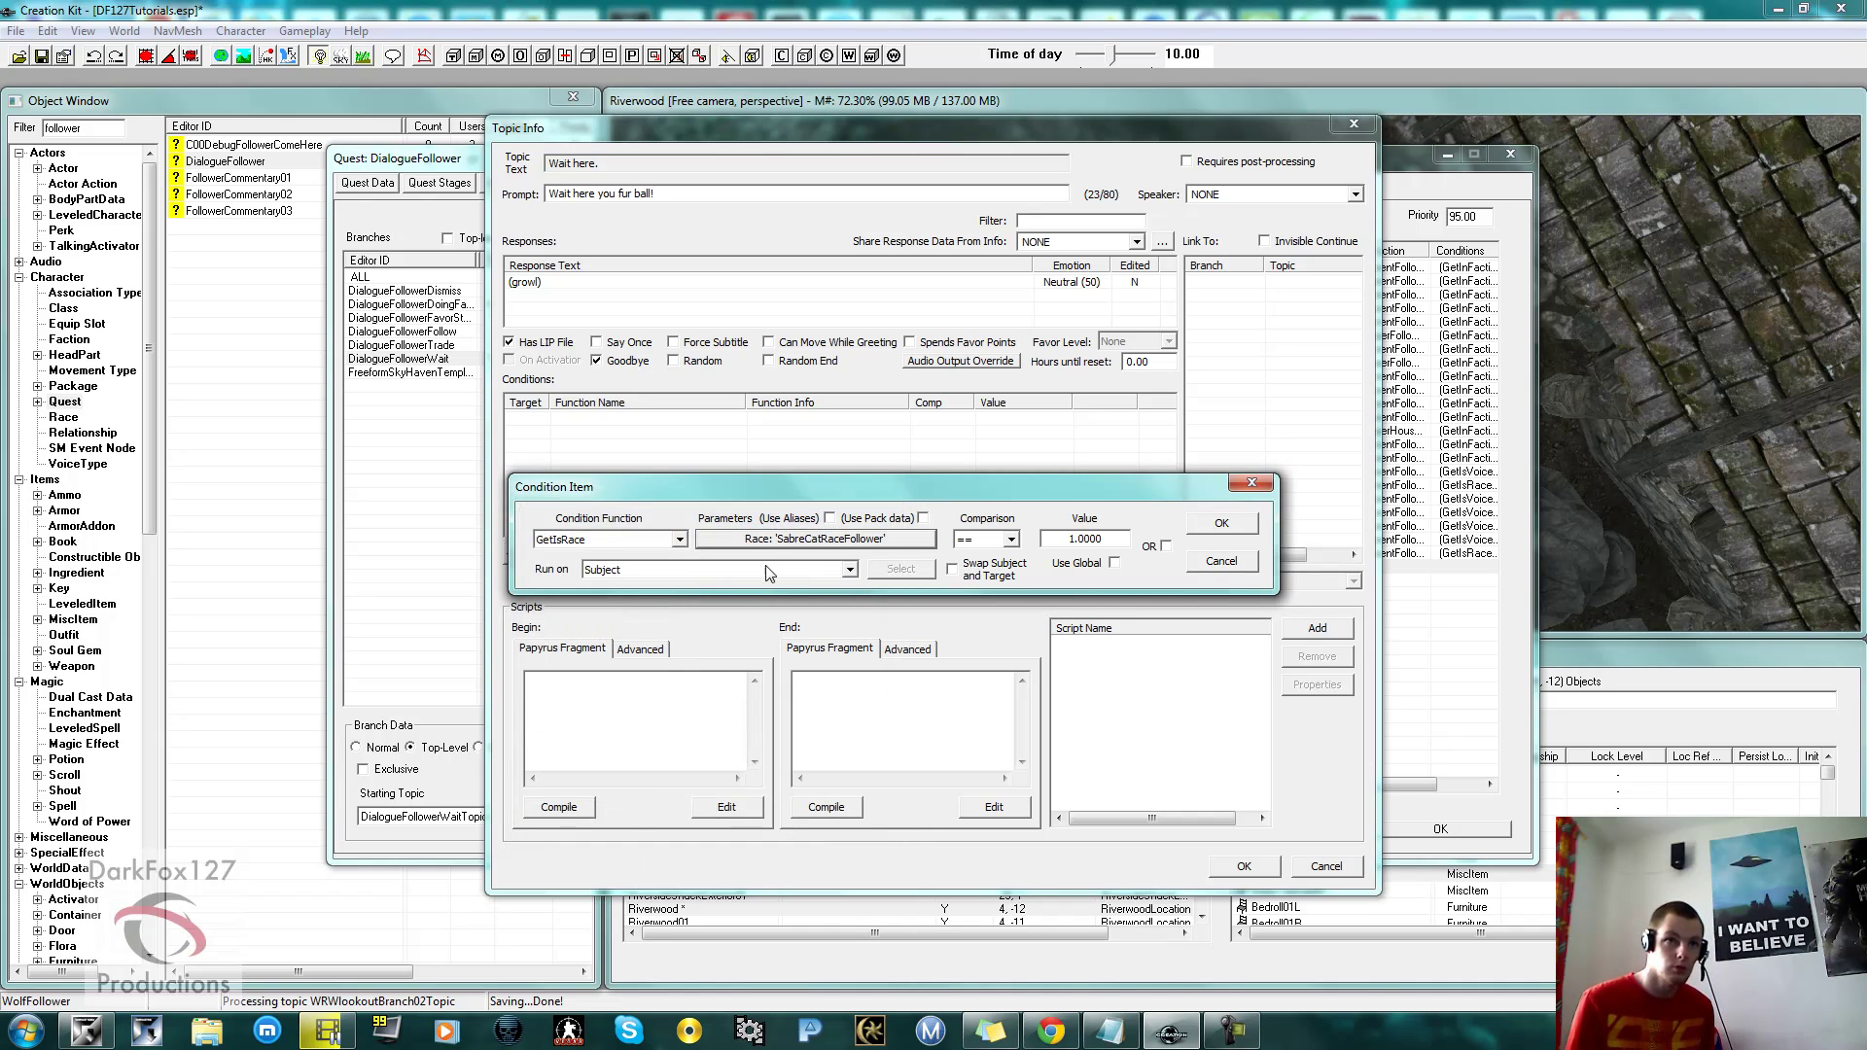
left_click(1221, 522)
Add a GetInFaction condition on the subject with faction CurrentFollowerFaction == 1.
right_click(681, 496)
left_click(719, 505)
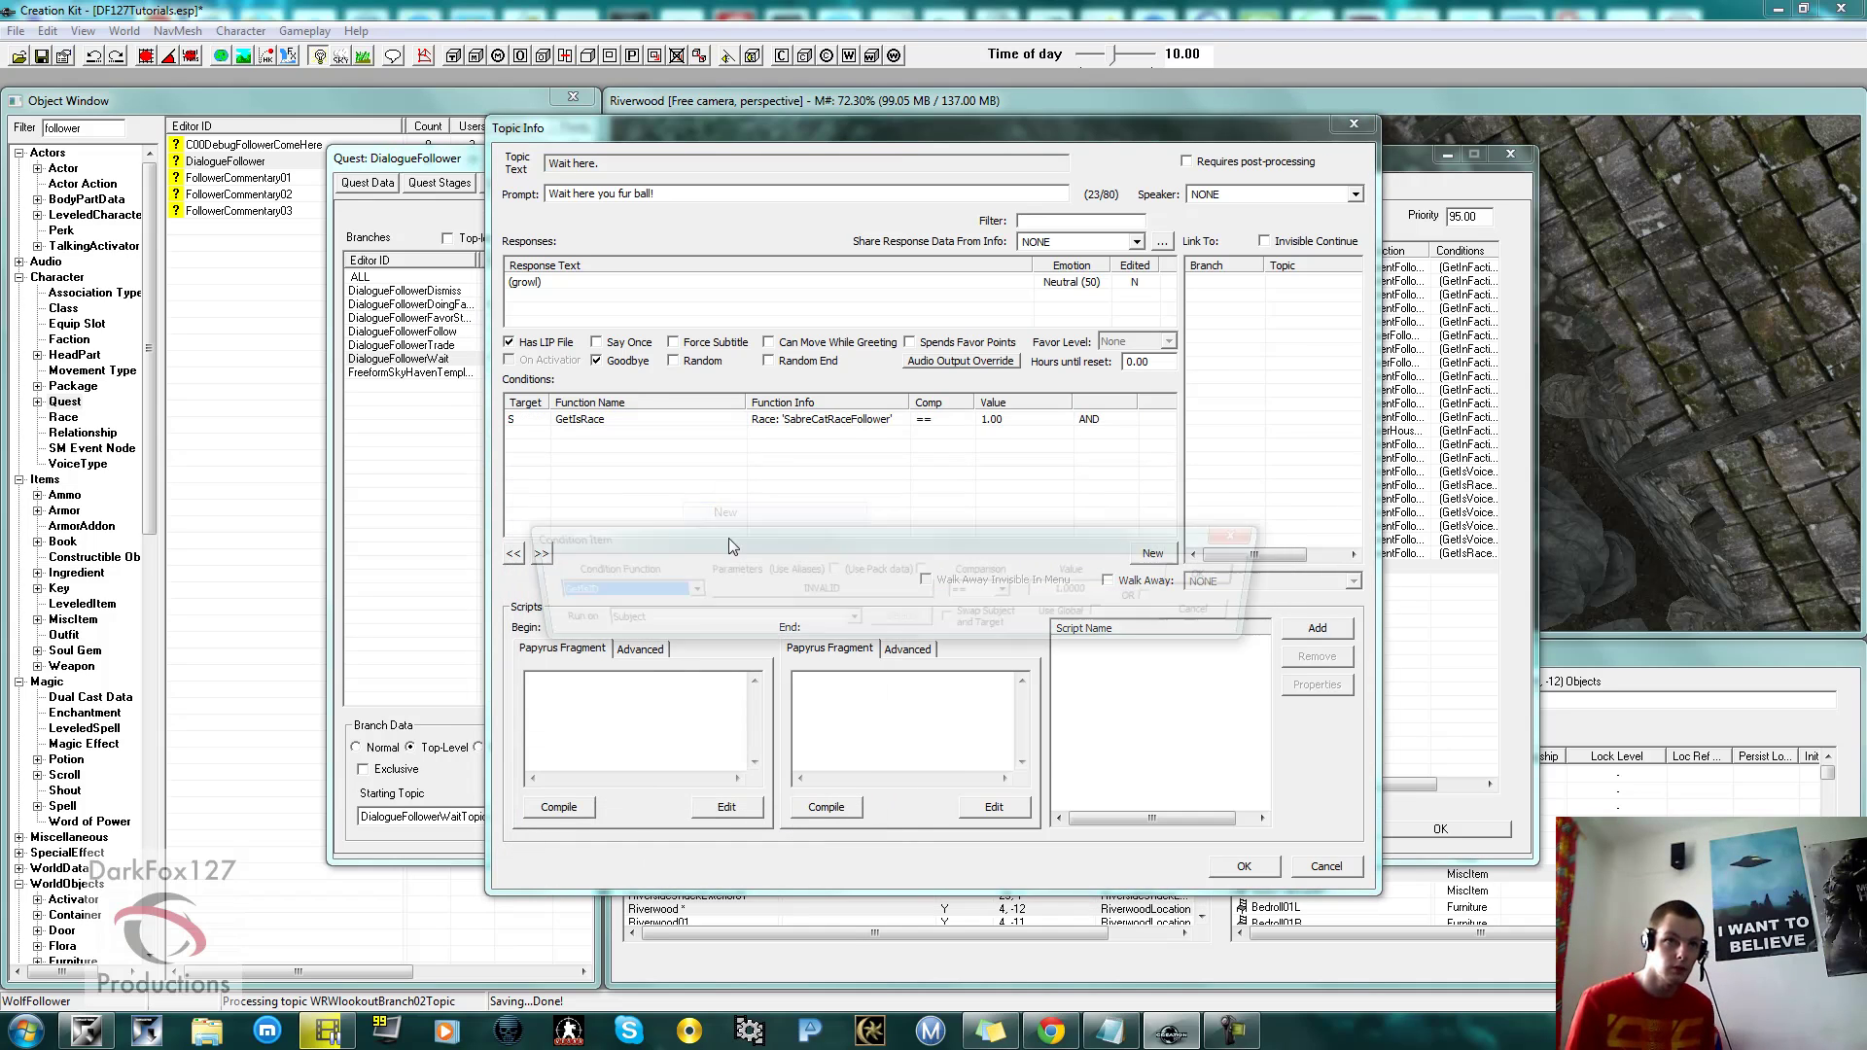
type("GetInFaction")
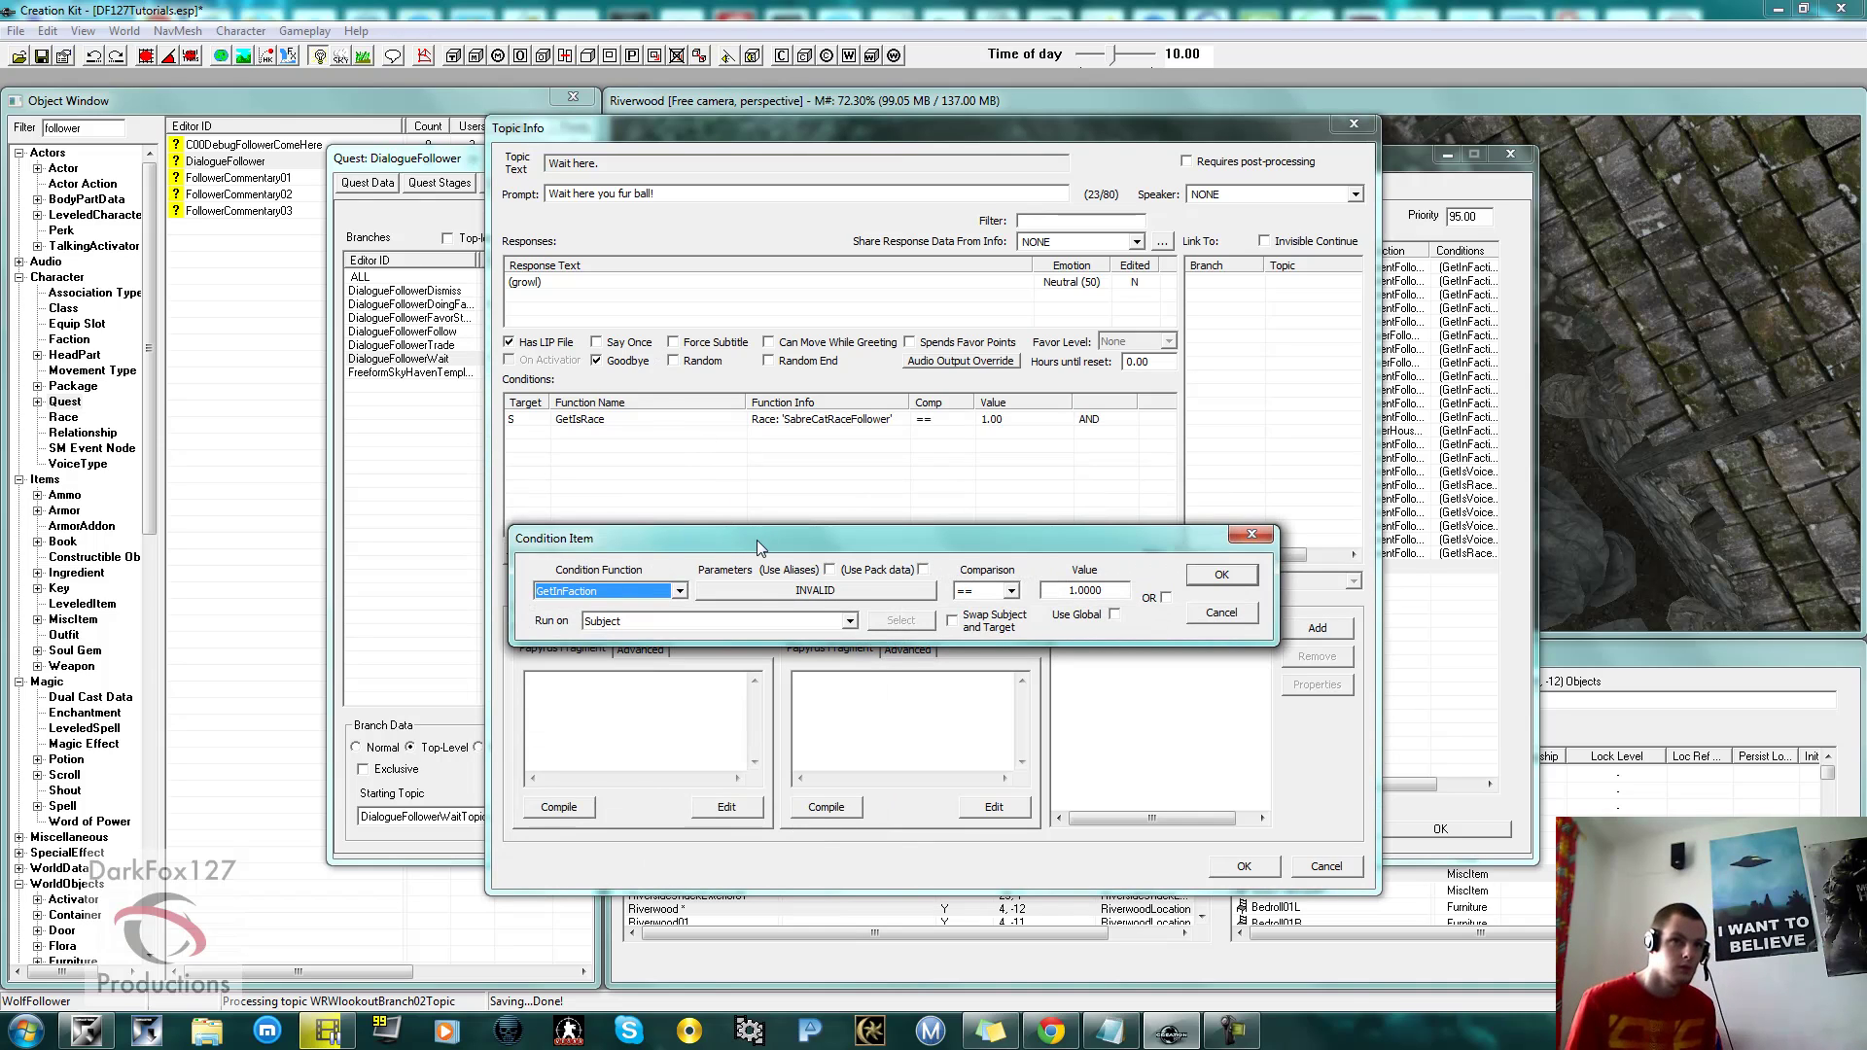
left_click(753, 591)
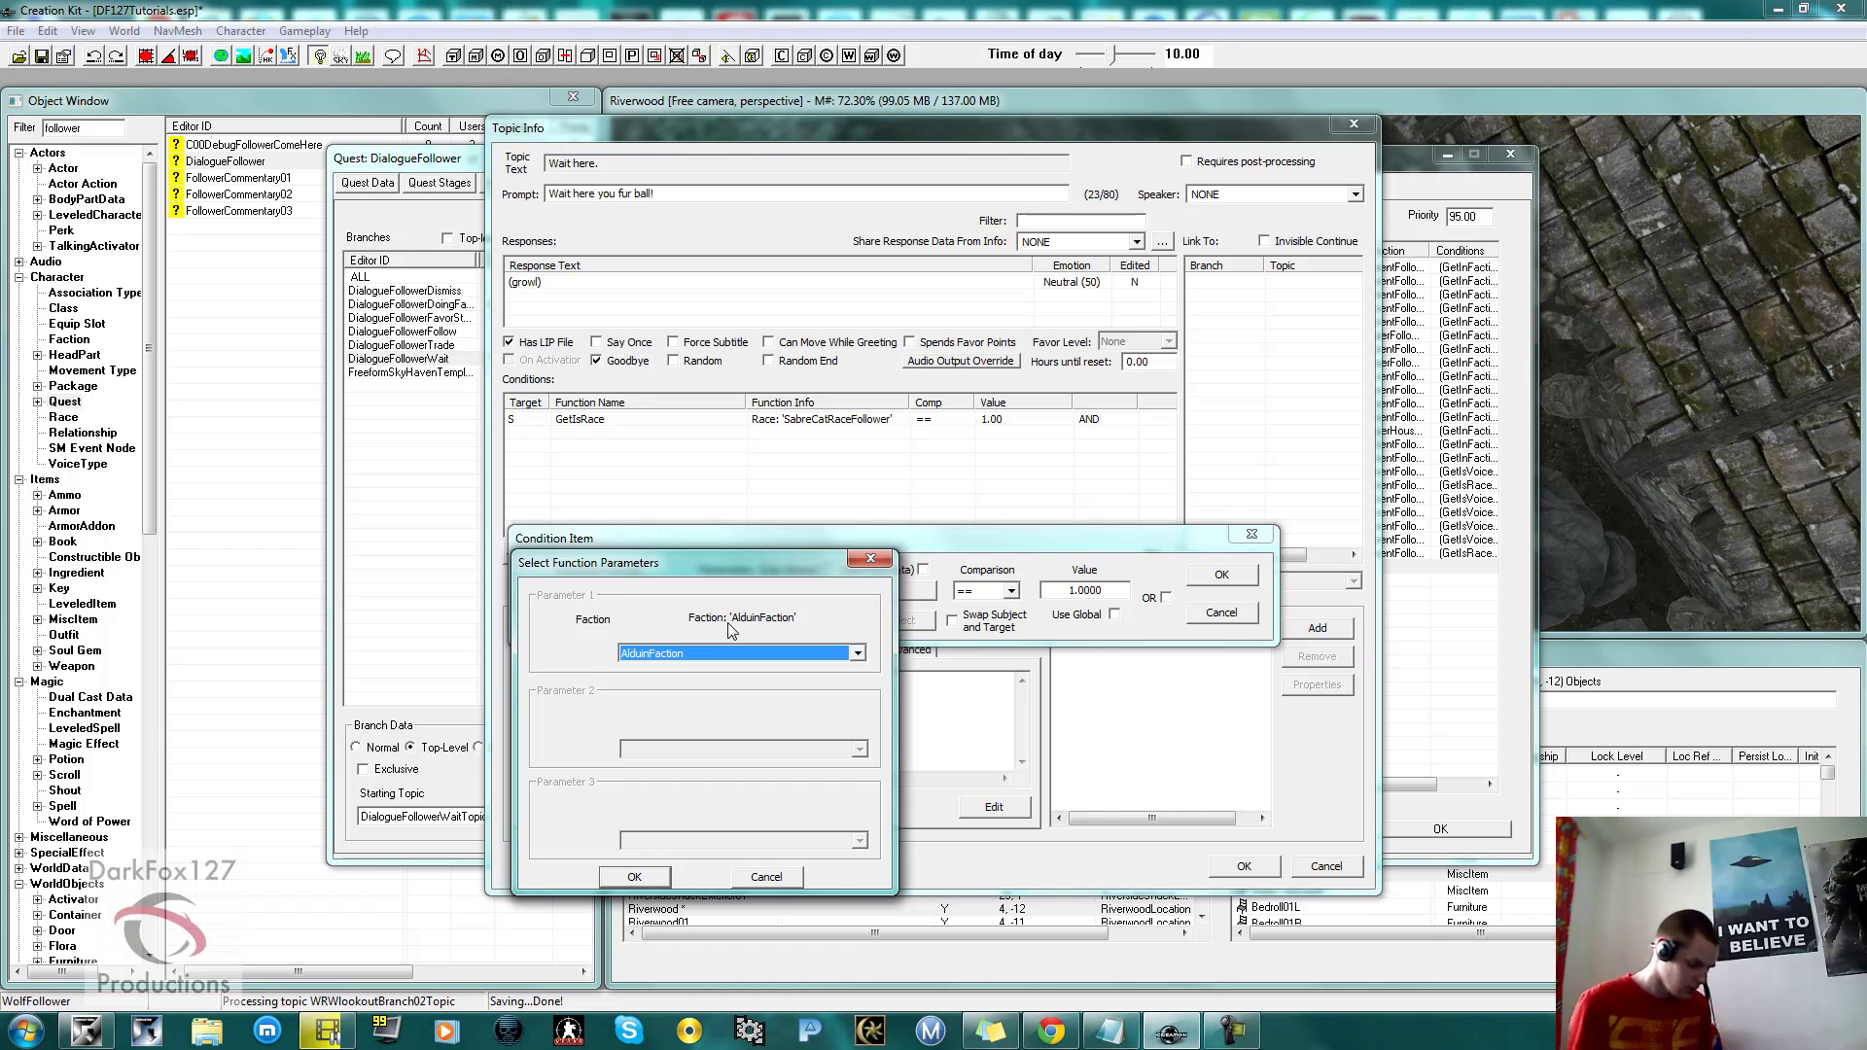
type("CurrentFollower")
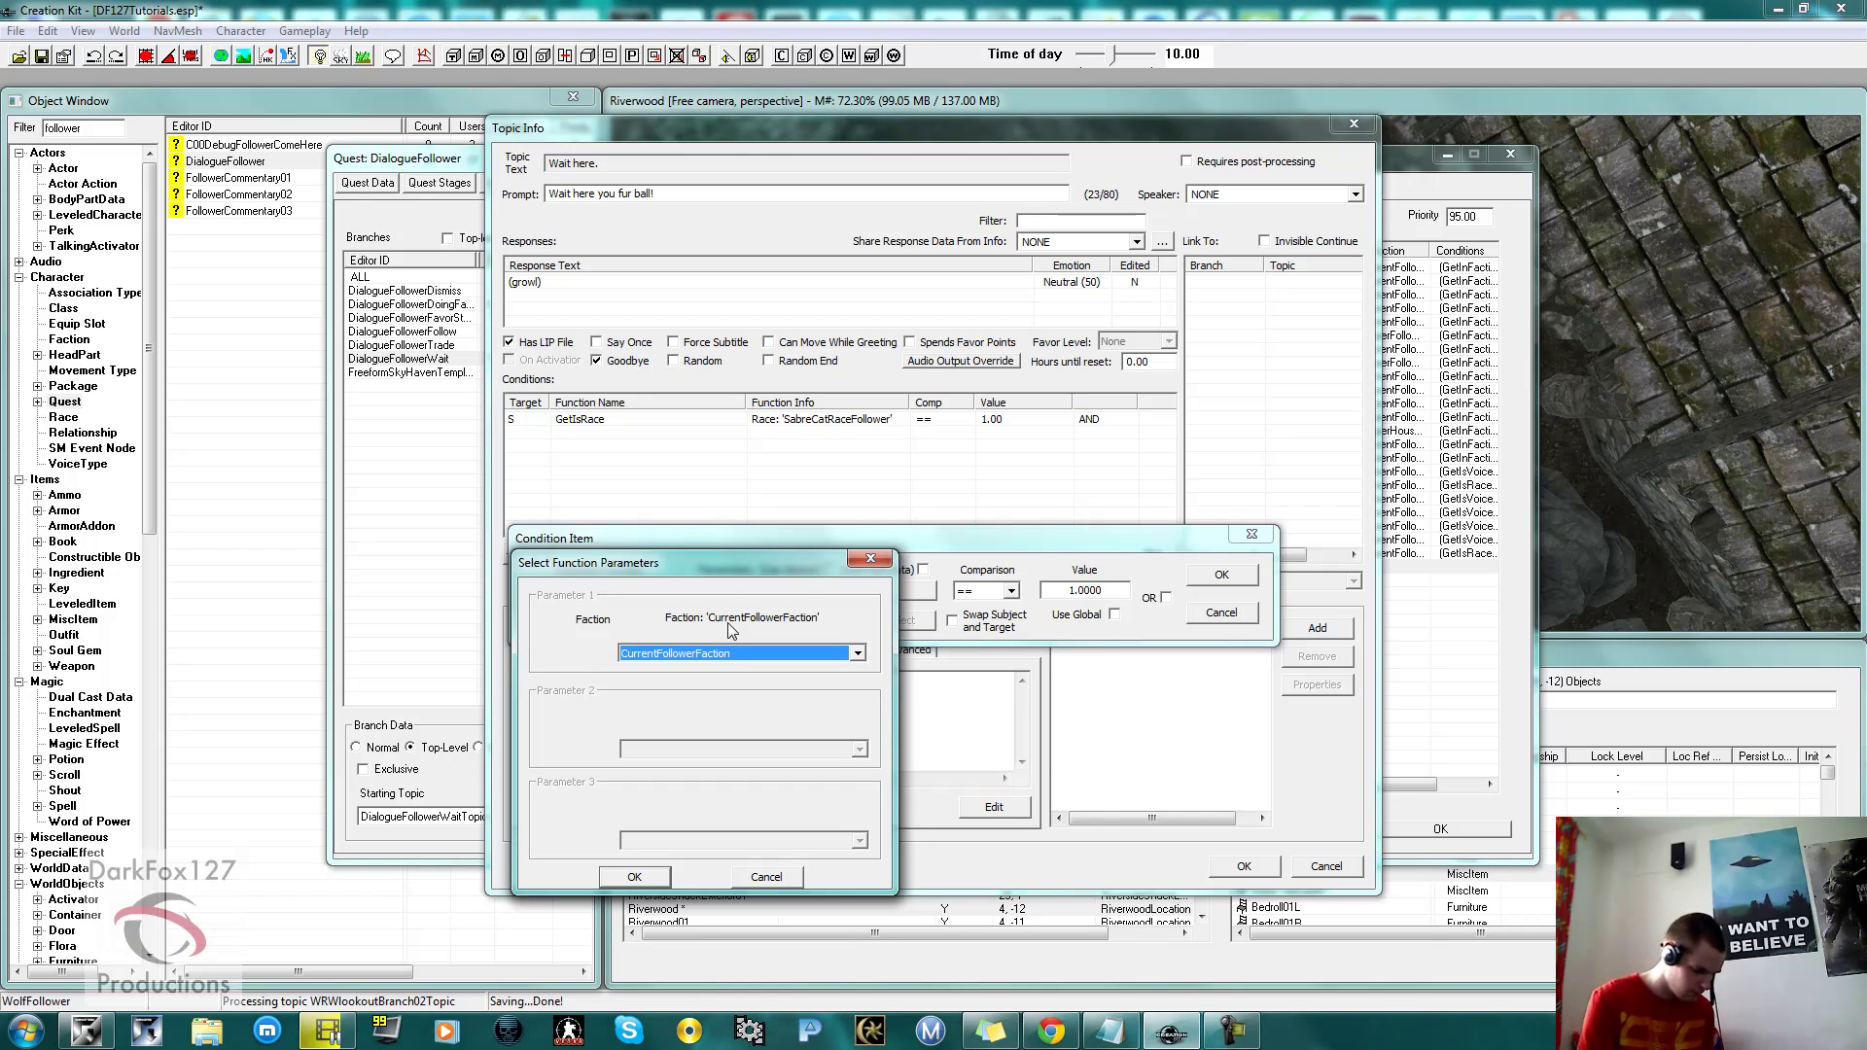
key("Return")
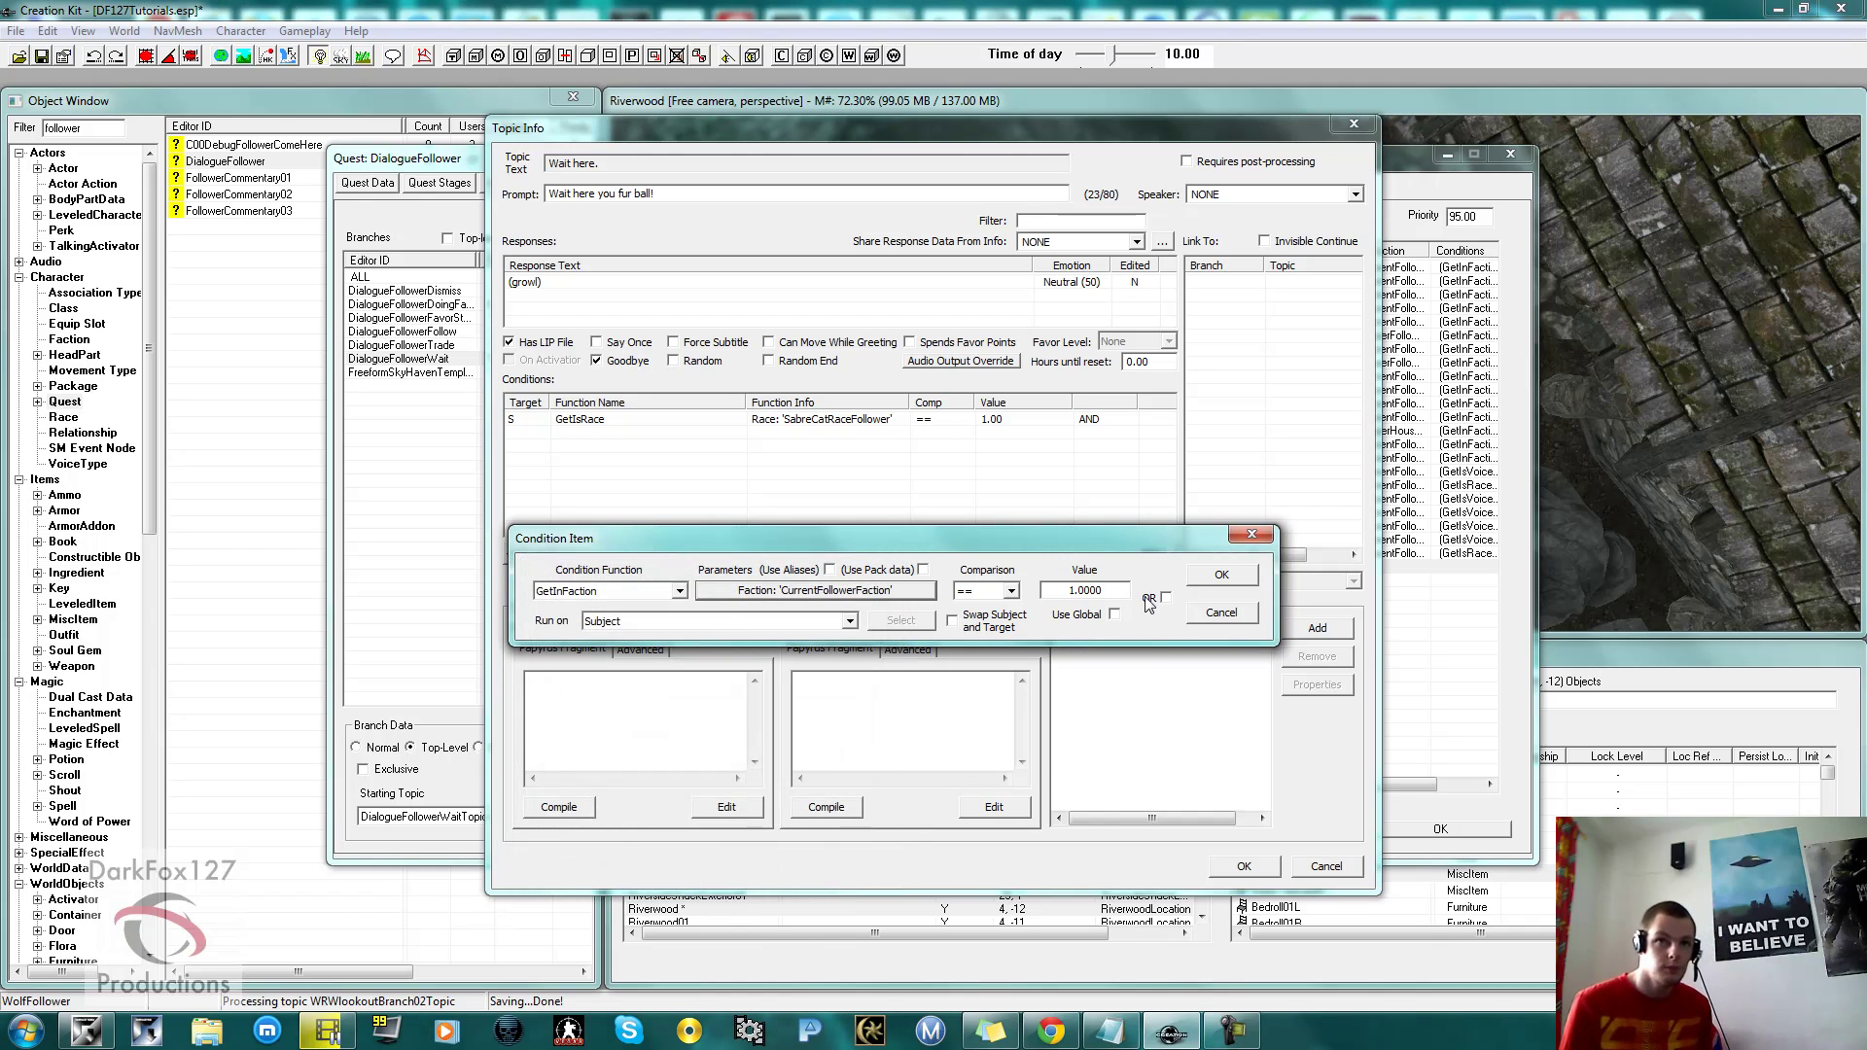
left_click(1221, 576)
Add a GetActorValue condition on the subject with WaitingForPlayer == 0.
right_click(1011, 509)
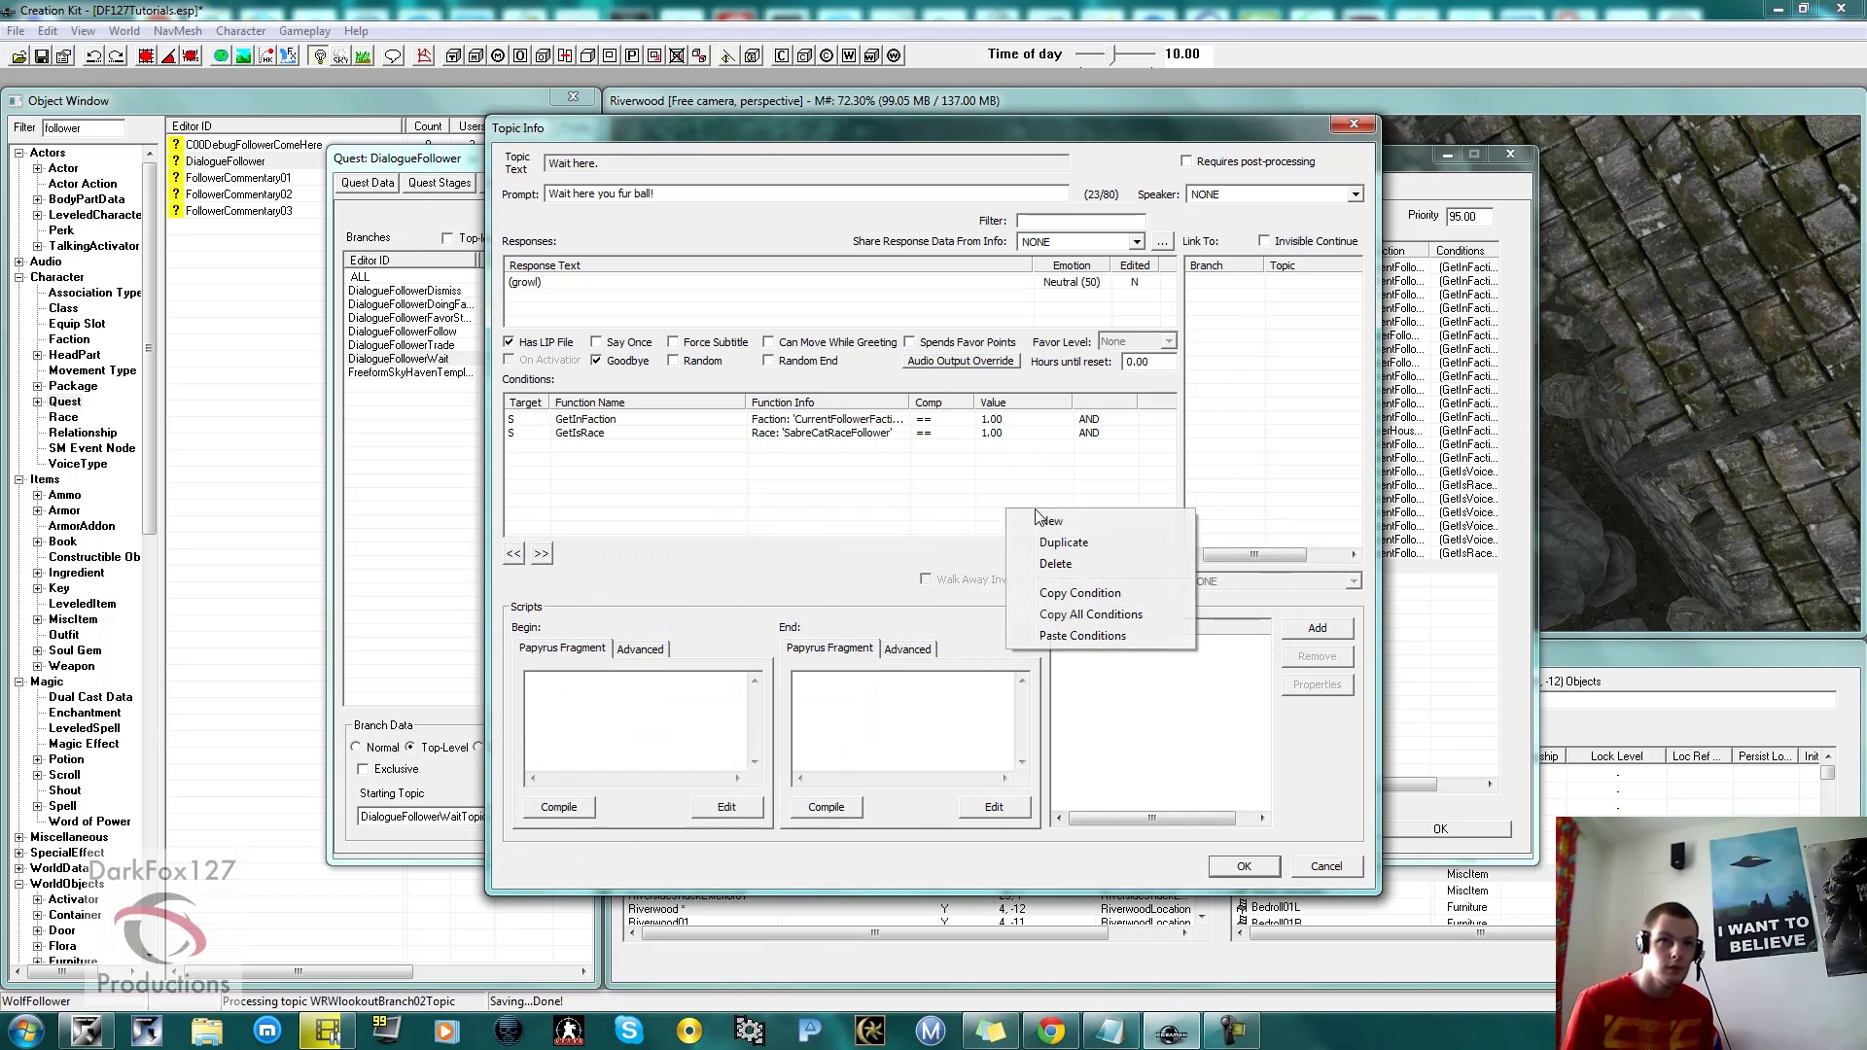
left_click(1098, 523)
type("GetActorValue")
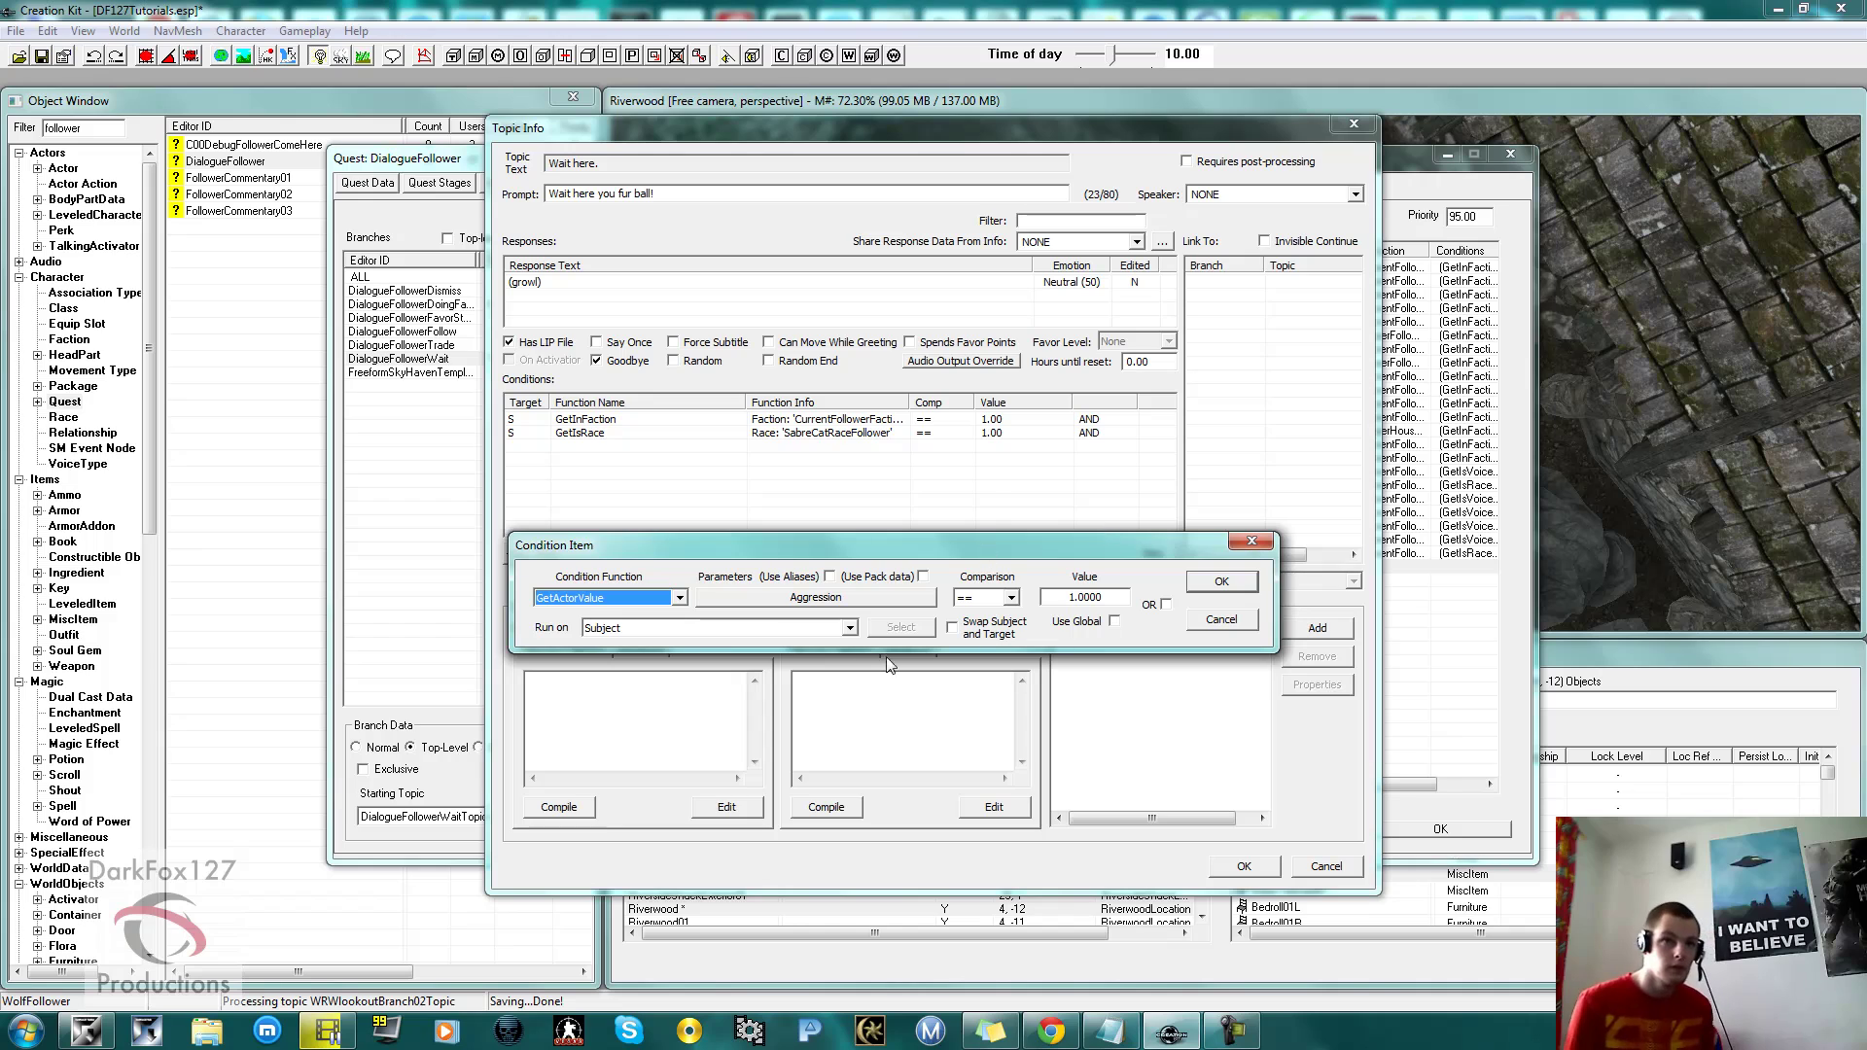
left_click(817, 598)
type("WaitingForPlayer")
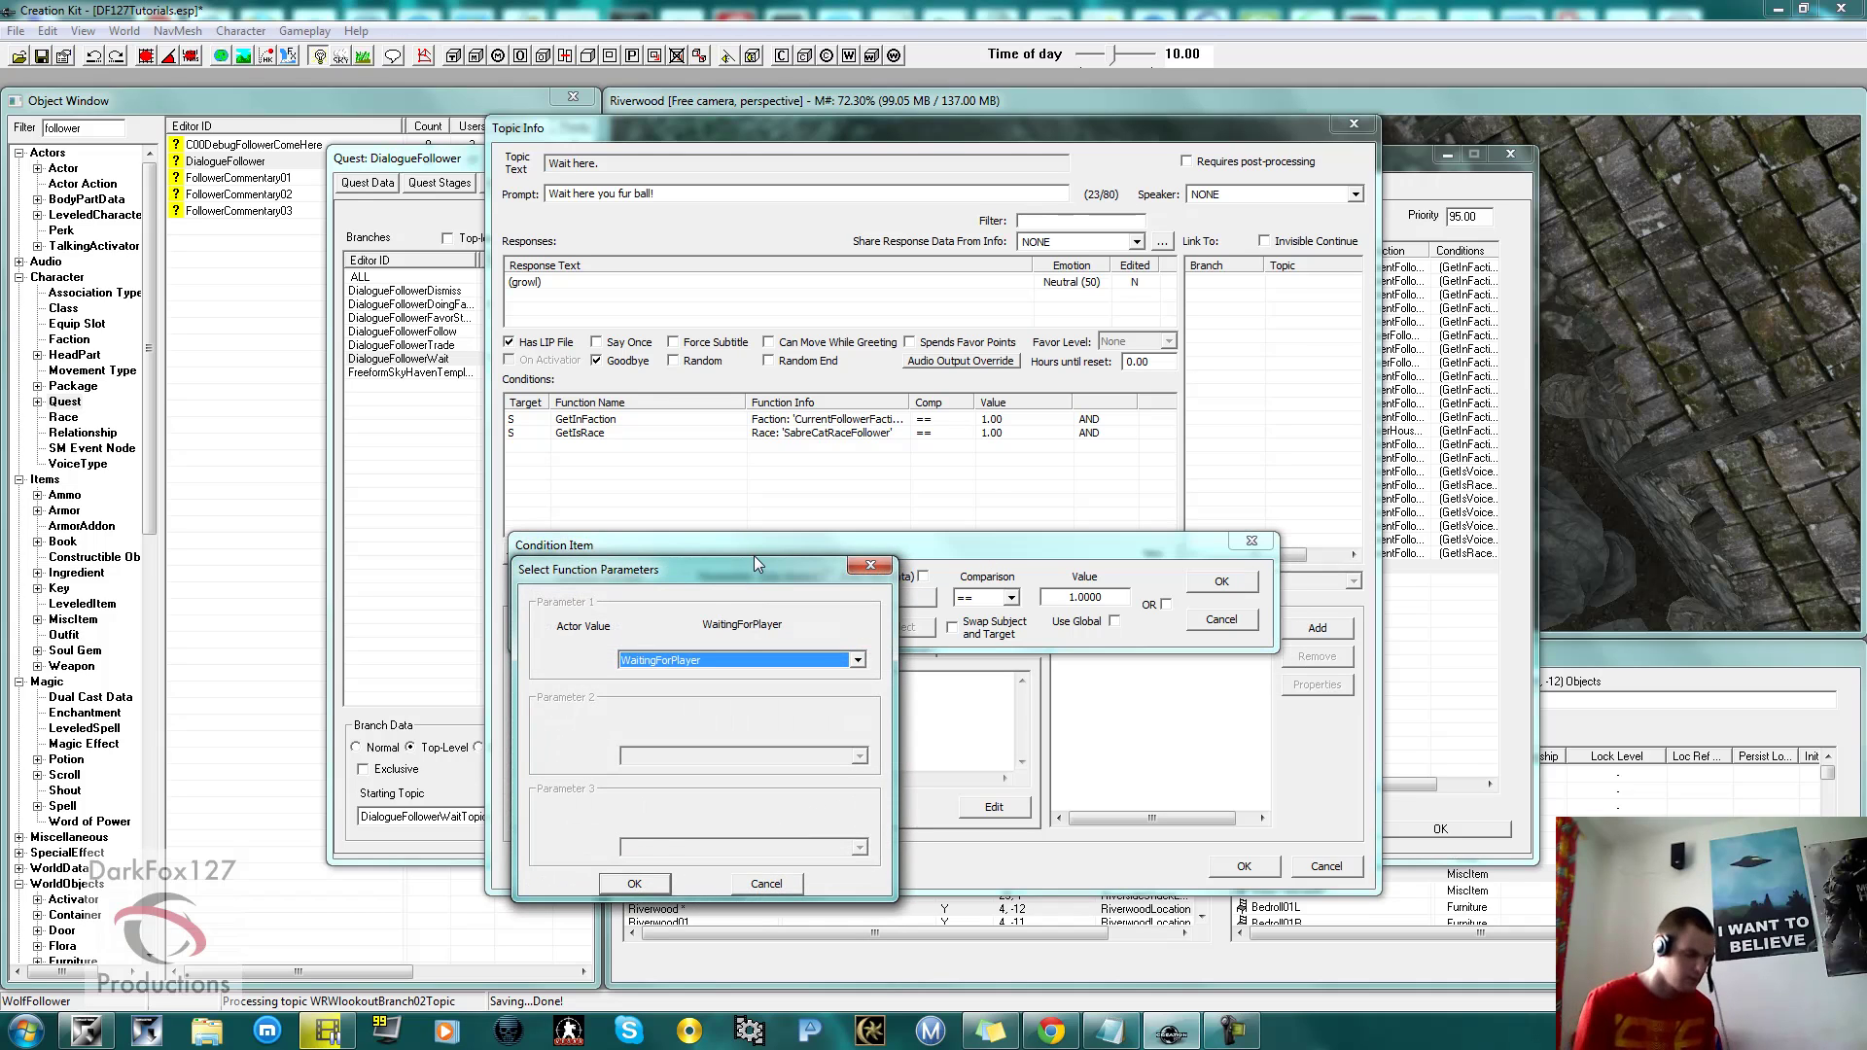
left_click(635, 881)
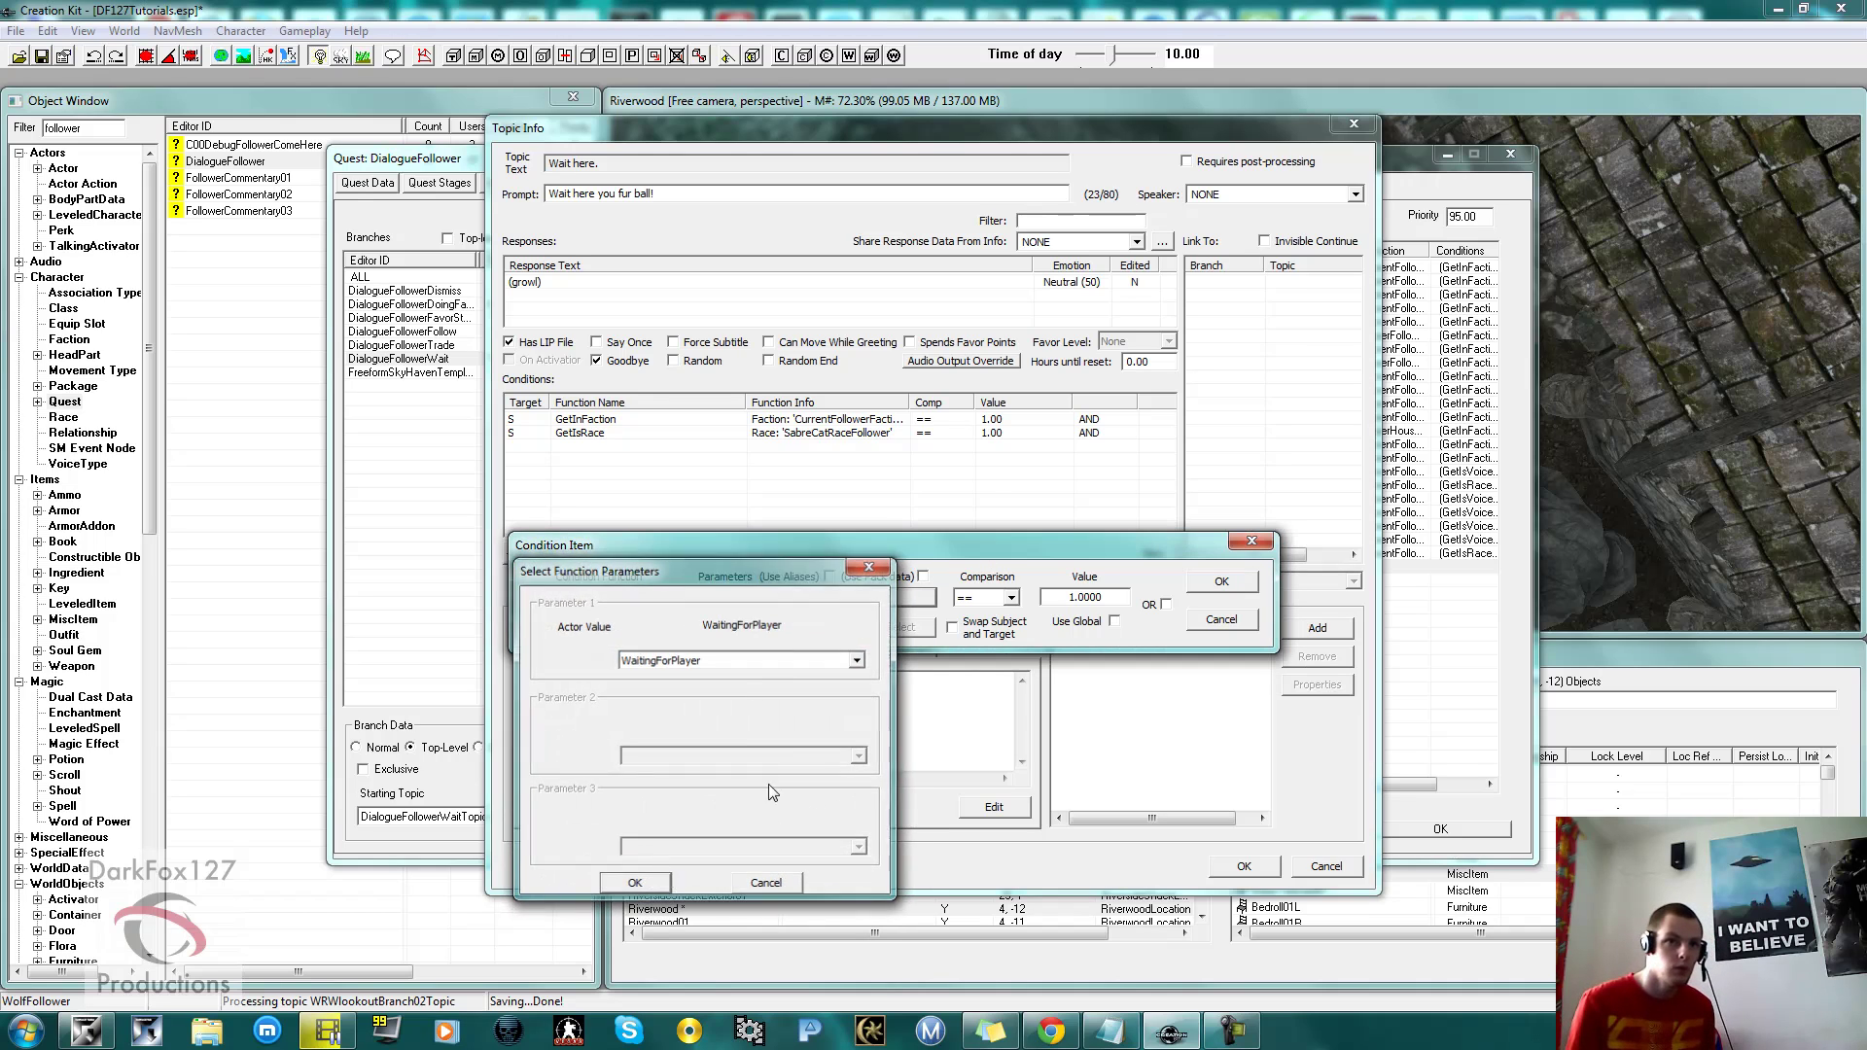
double_click(1110, 598)
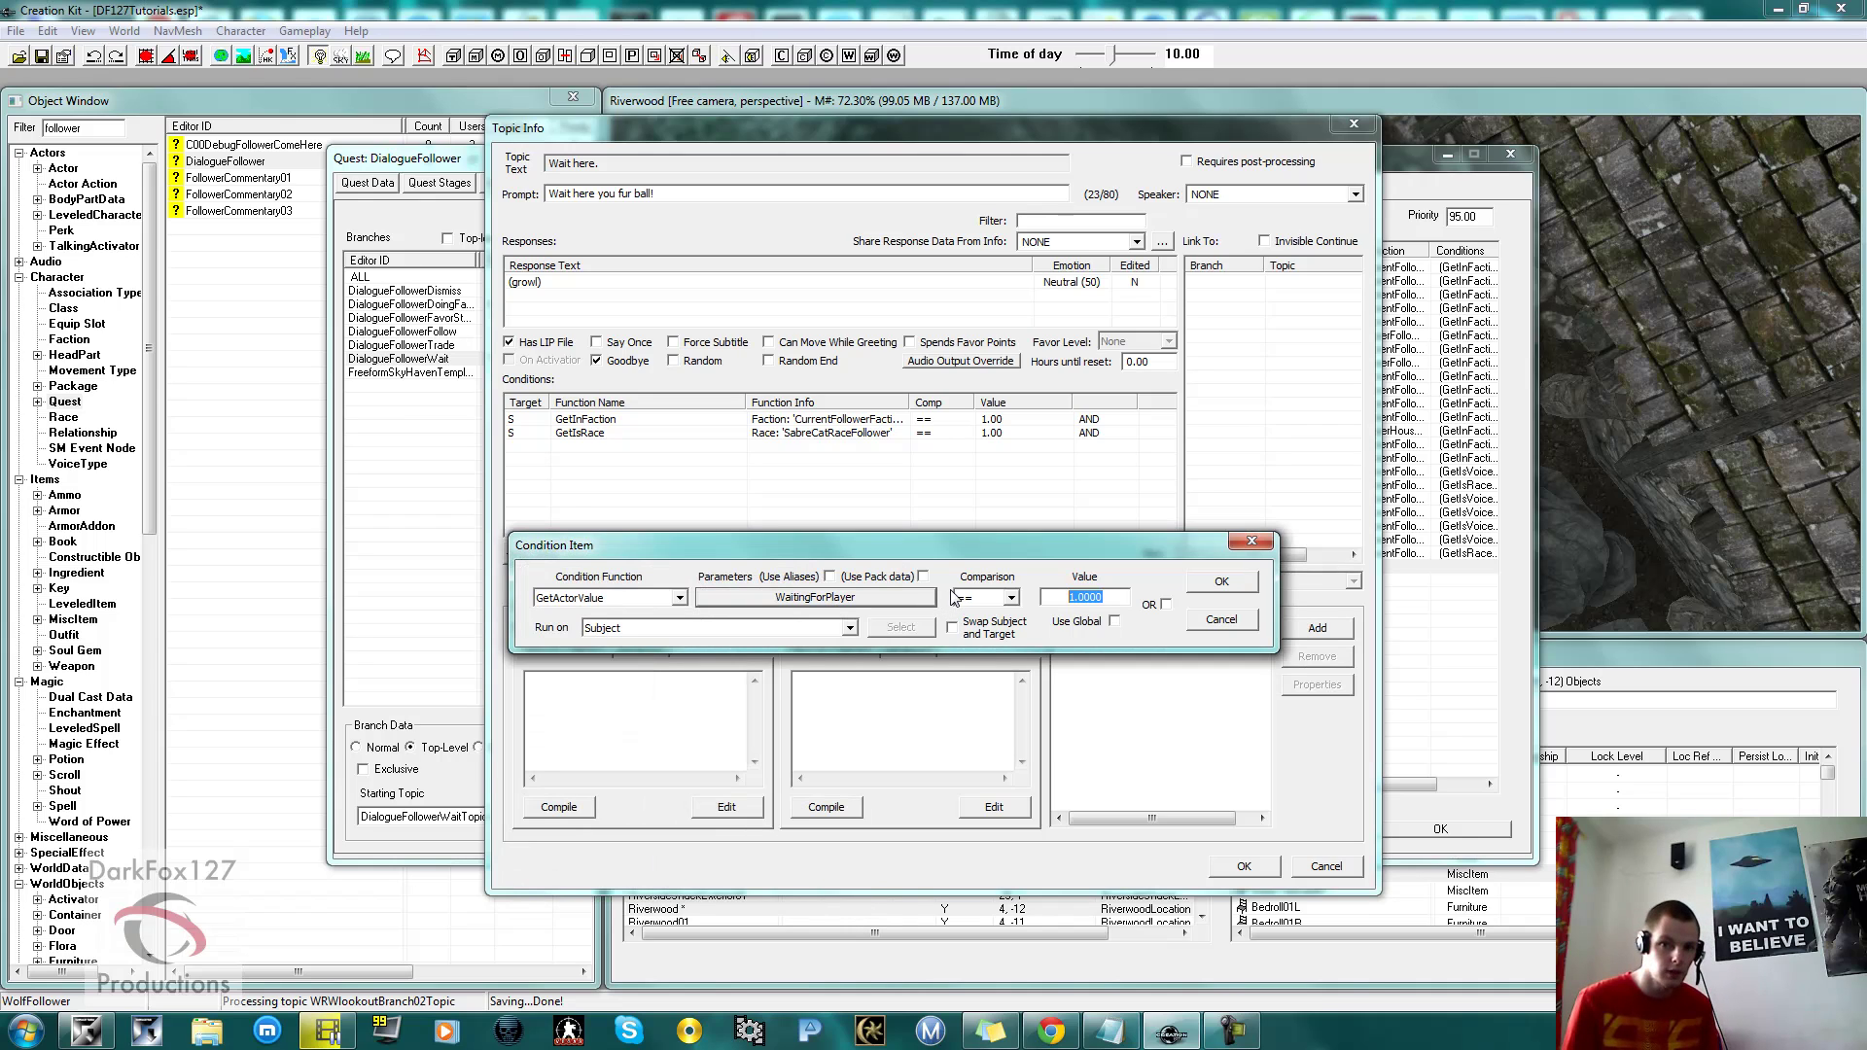
type("0")
left_click(1221, 581)
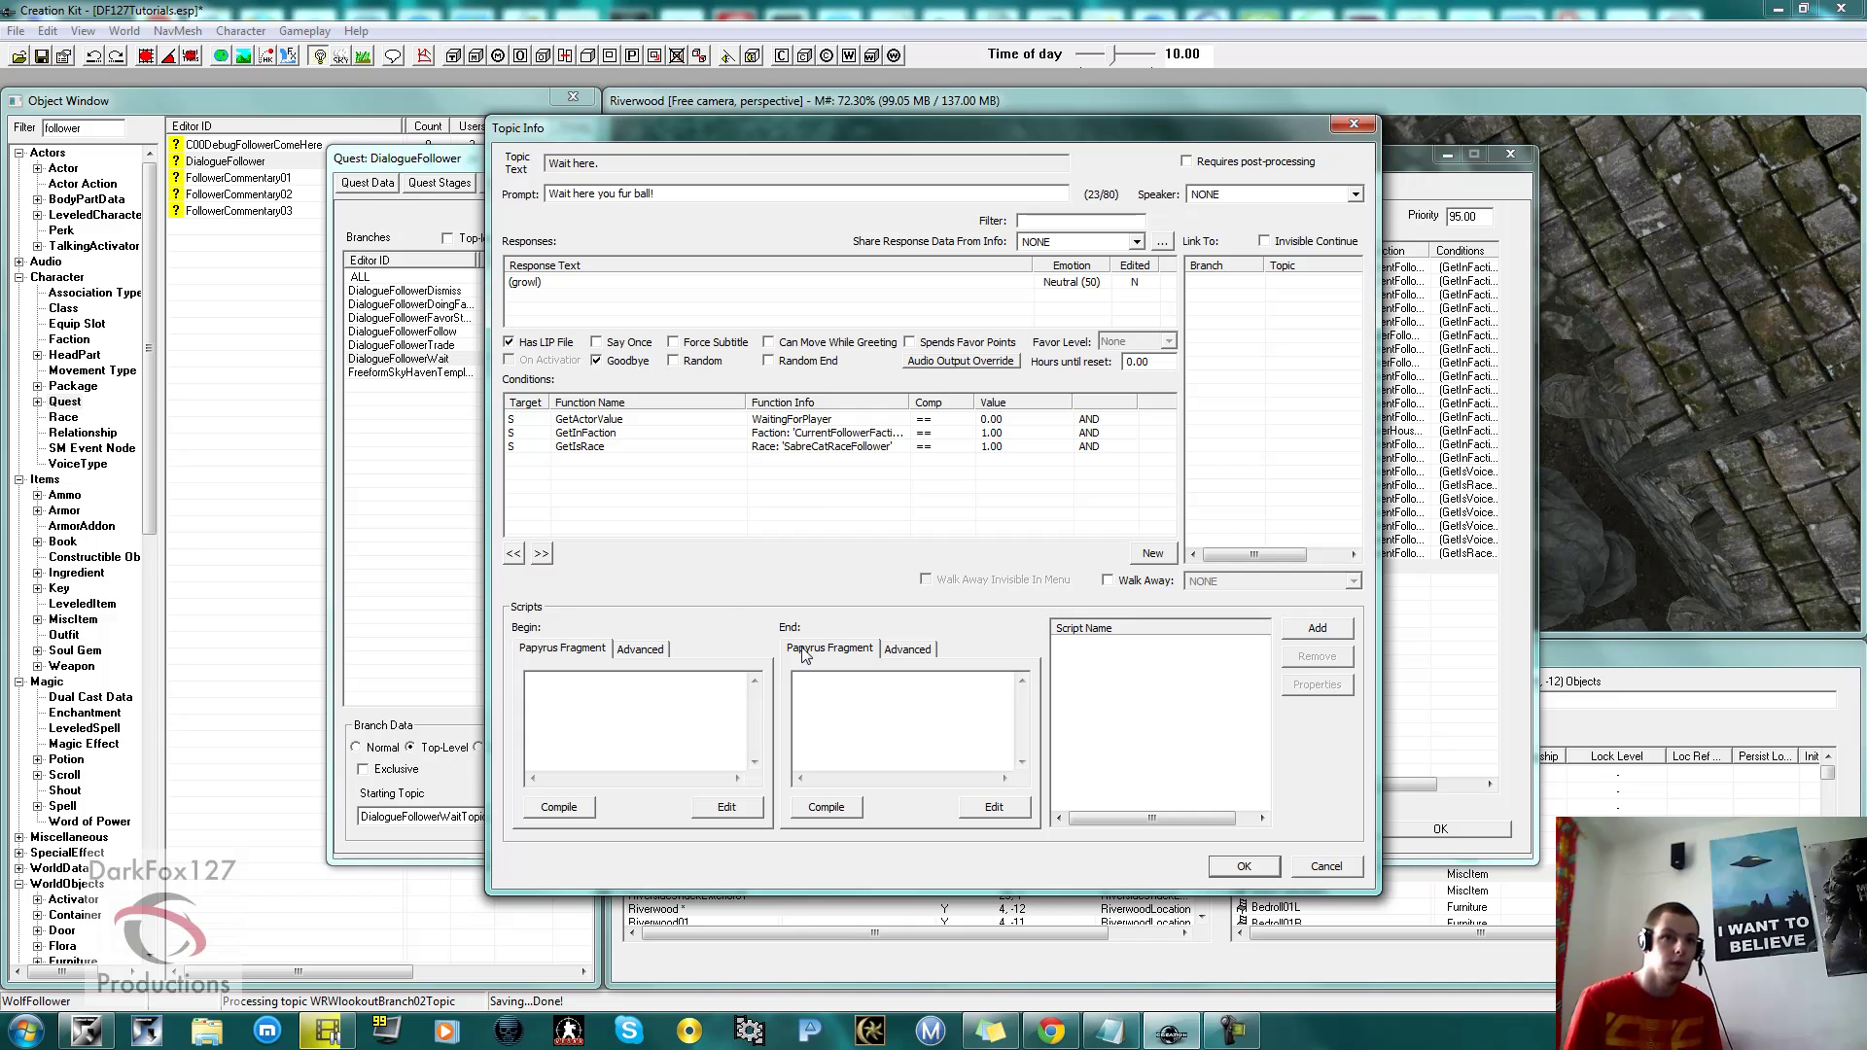
Switch to the Animal Follower Script file in Notepad and copy the line "(GetOwningQuest() as DialogueFollowerScript).AnimalWait()".
left_click(1110, 1031)
key("ctrl+z")
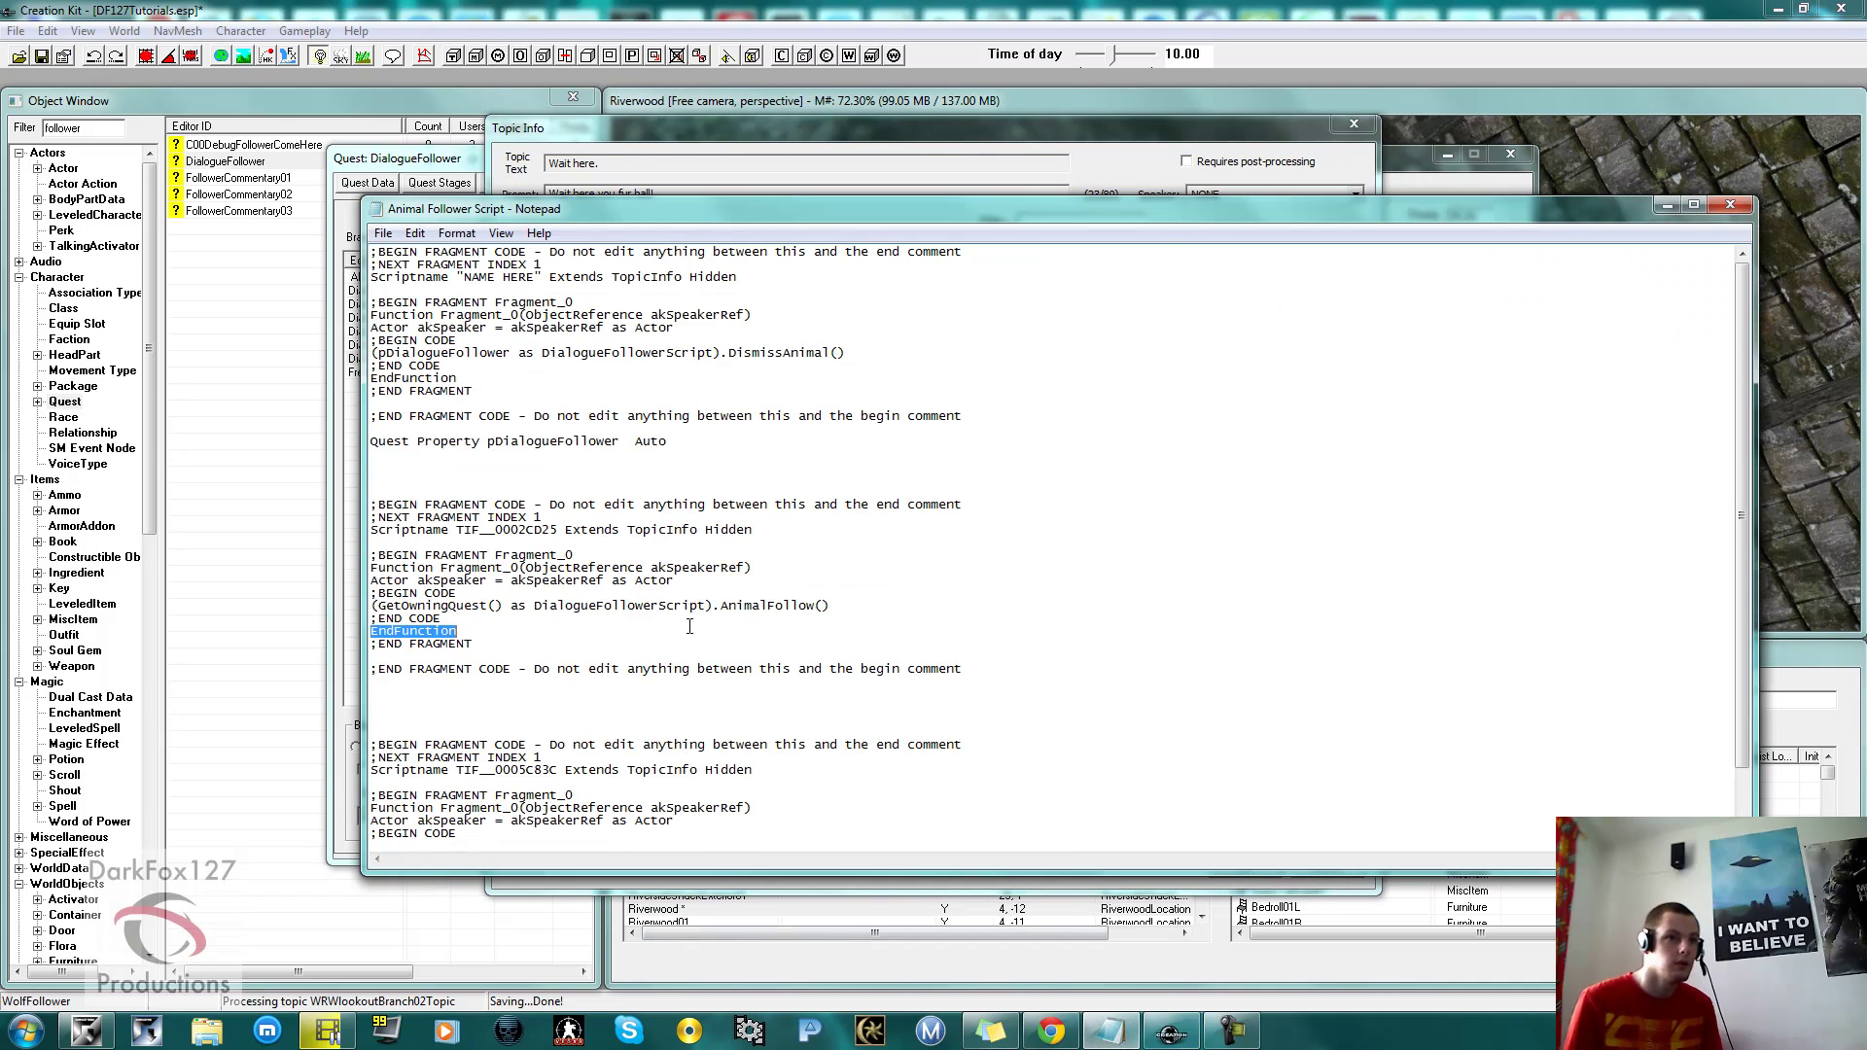
left_click(627, 732)
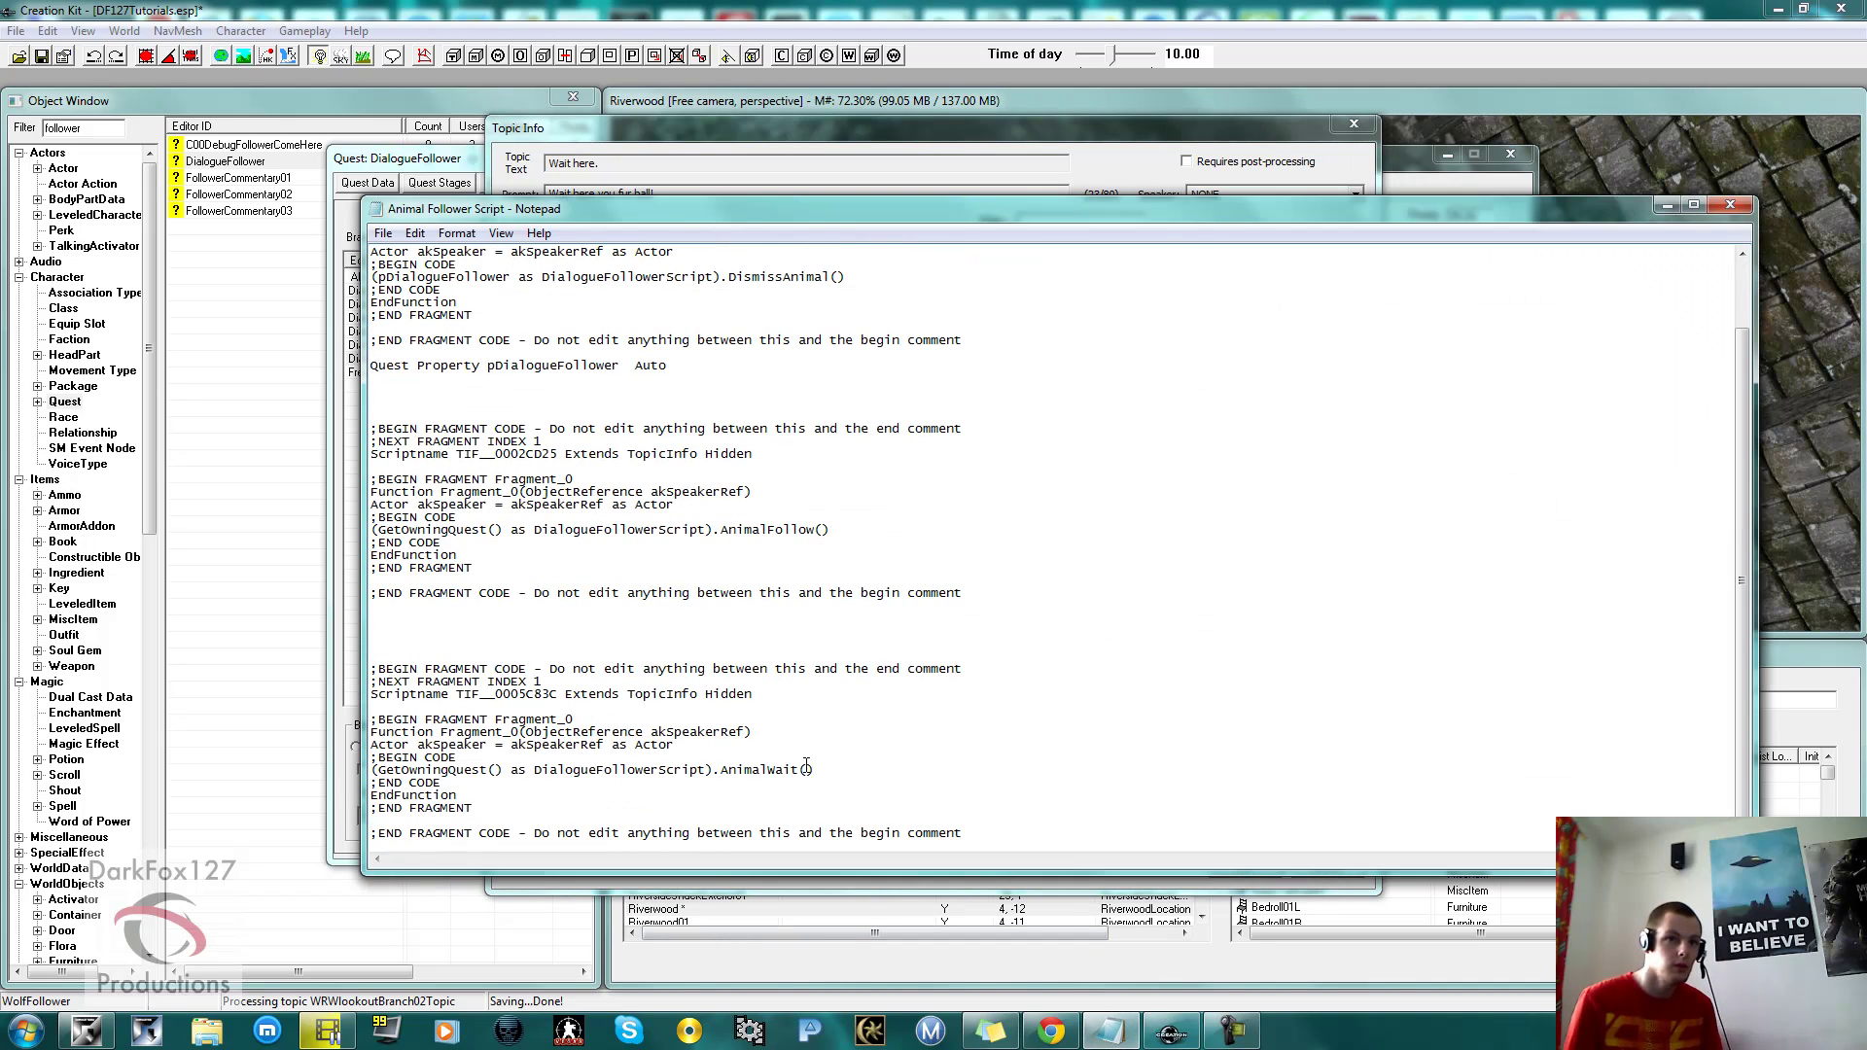
left_click_drag(816, 770, 383, 772)
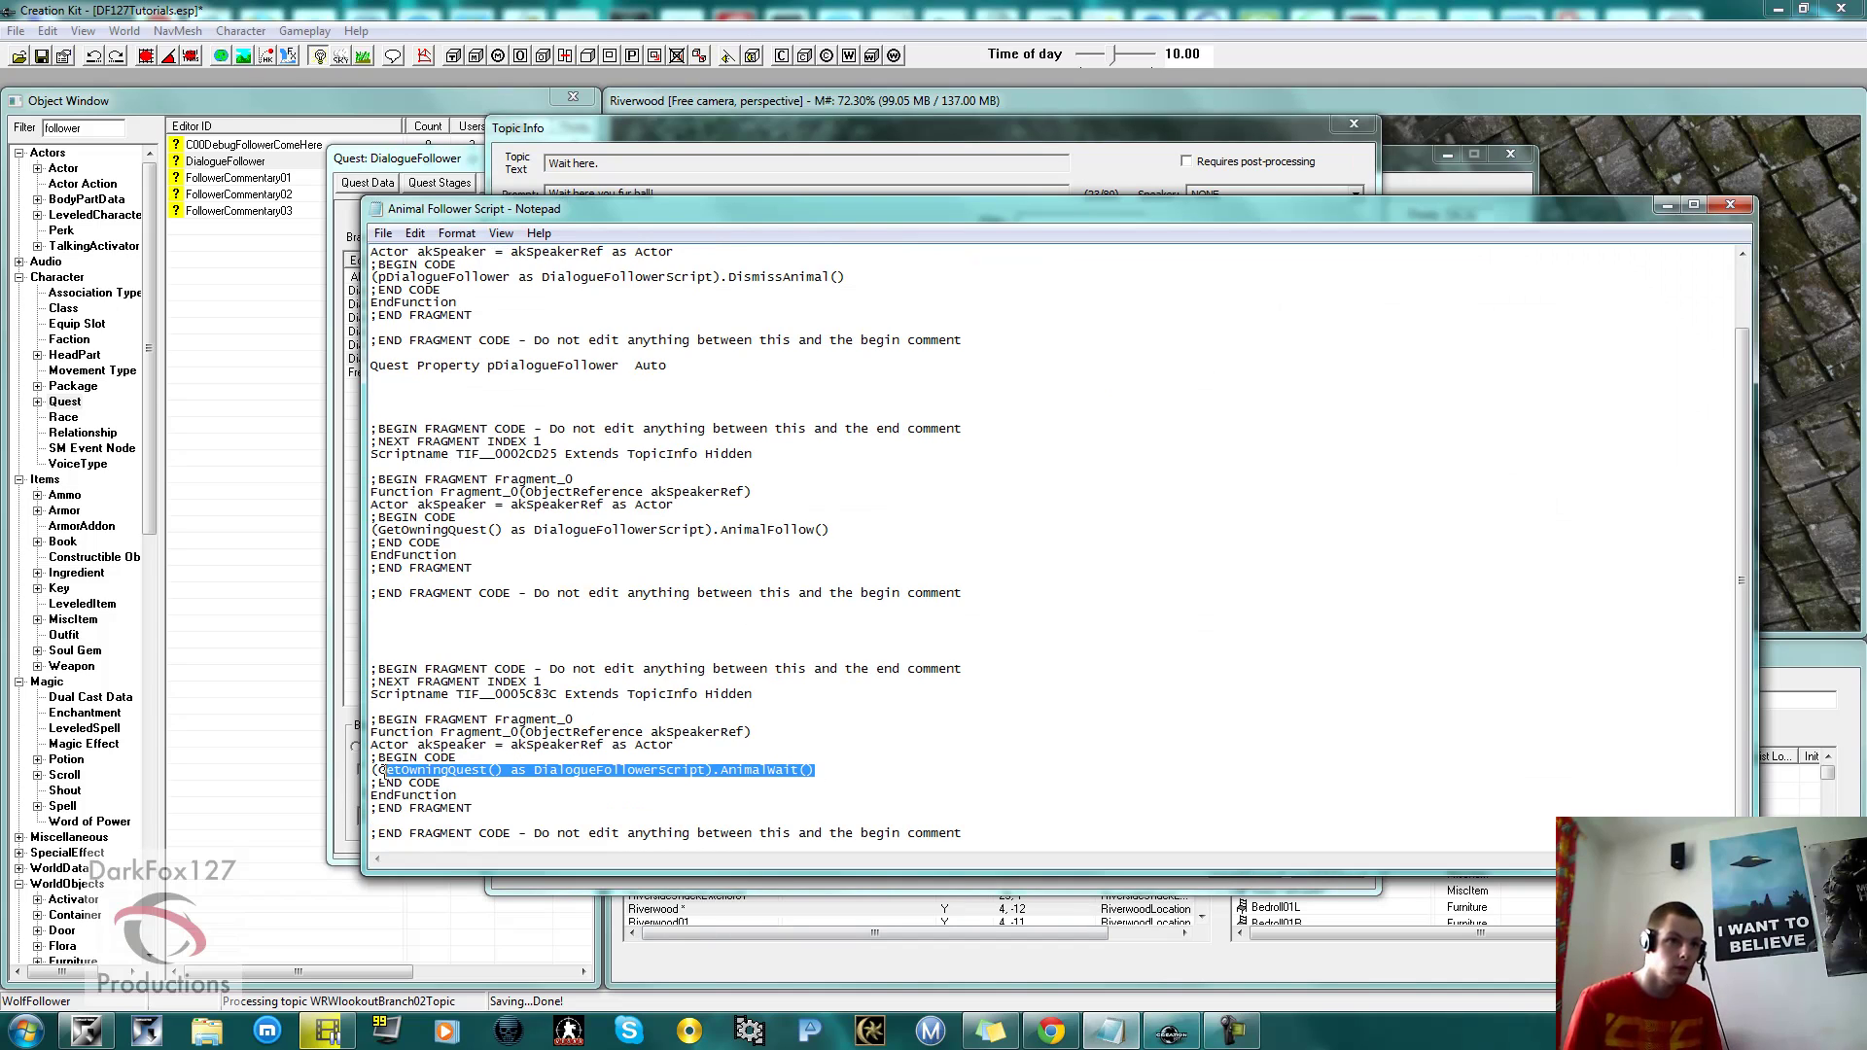
right_click(380, 788)
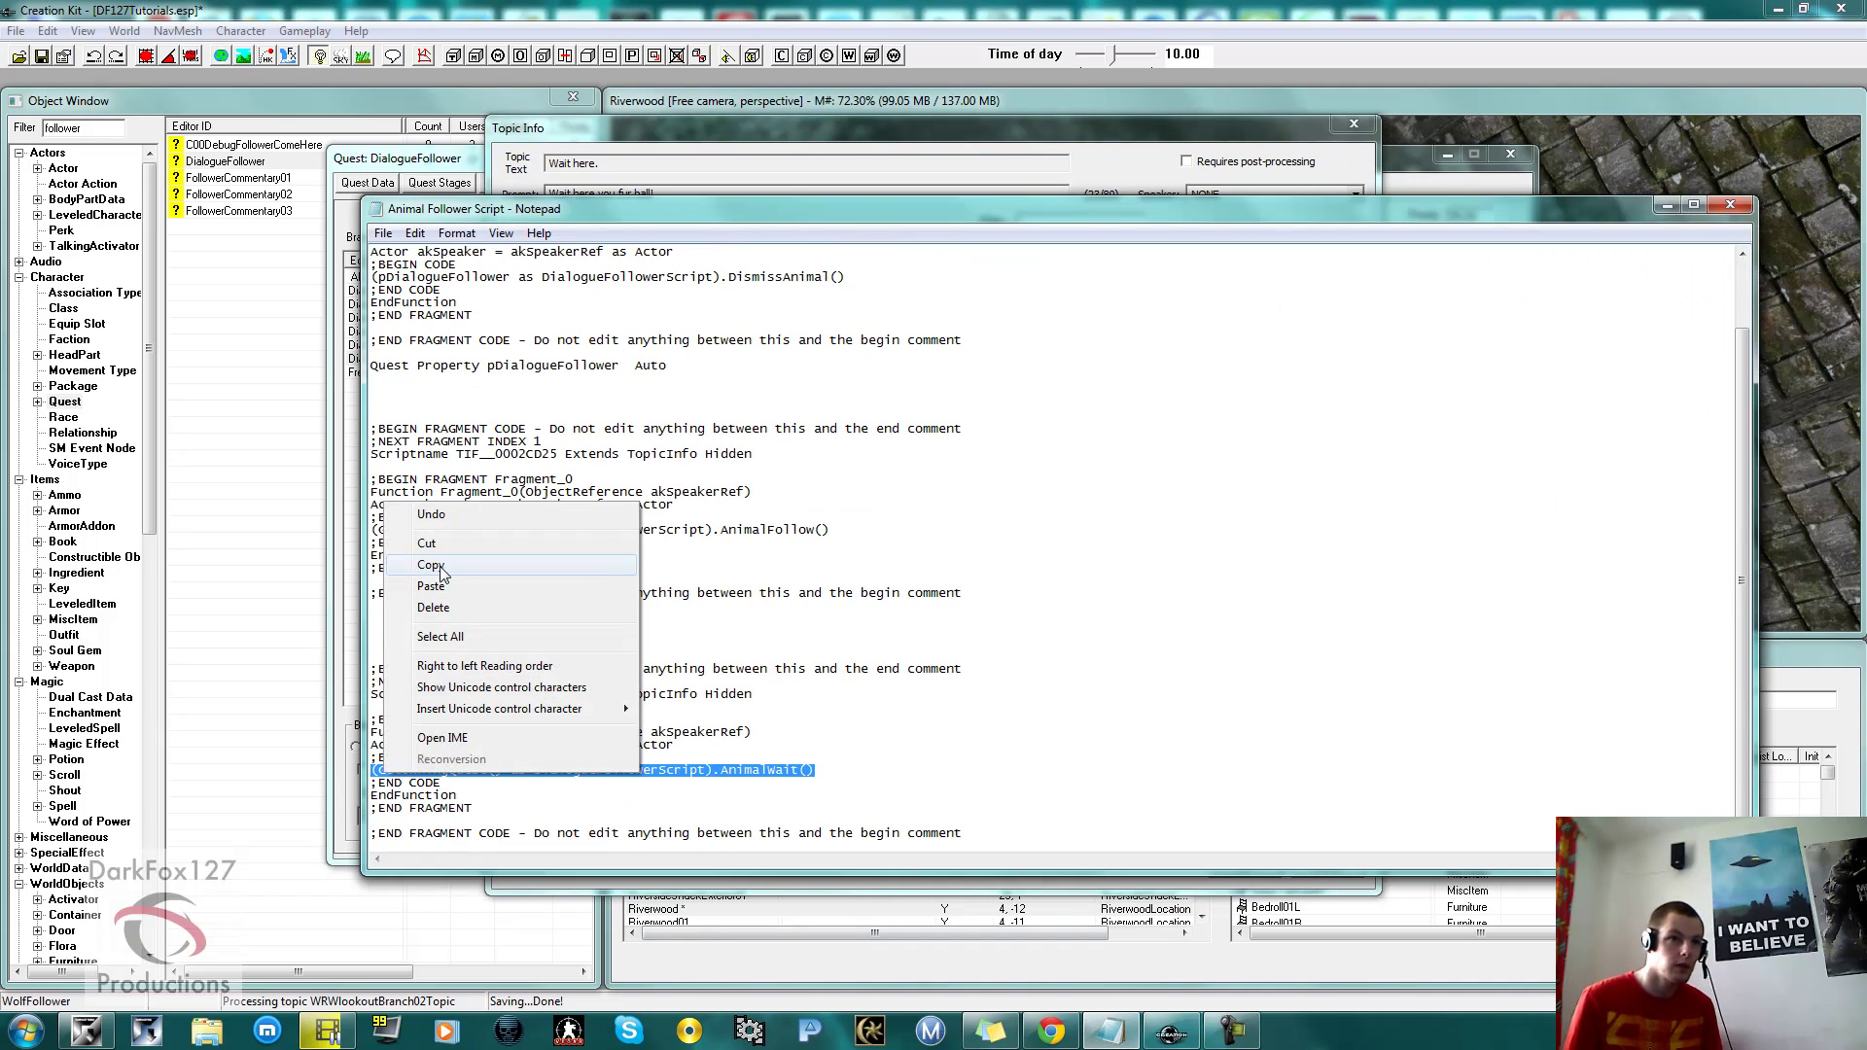
left_click(447, 566)
Return to the Creation Kit, paste the AnimalWait line into the info's End Papyrus fragment and compile it.
left_click(356, 671)
right_click(807, 710)
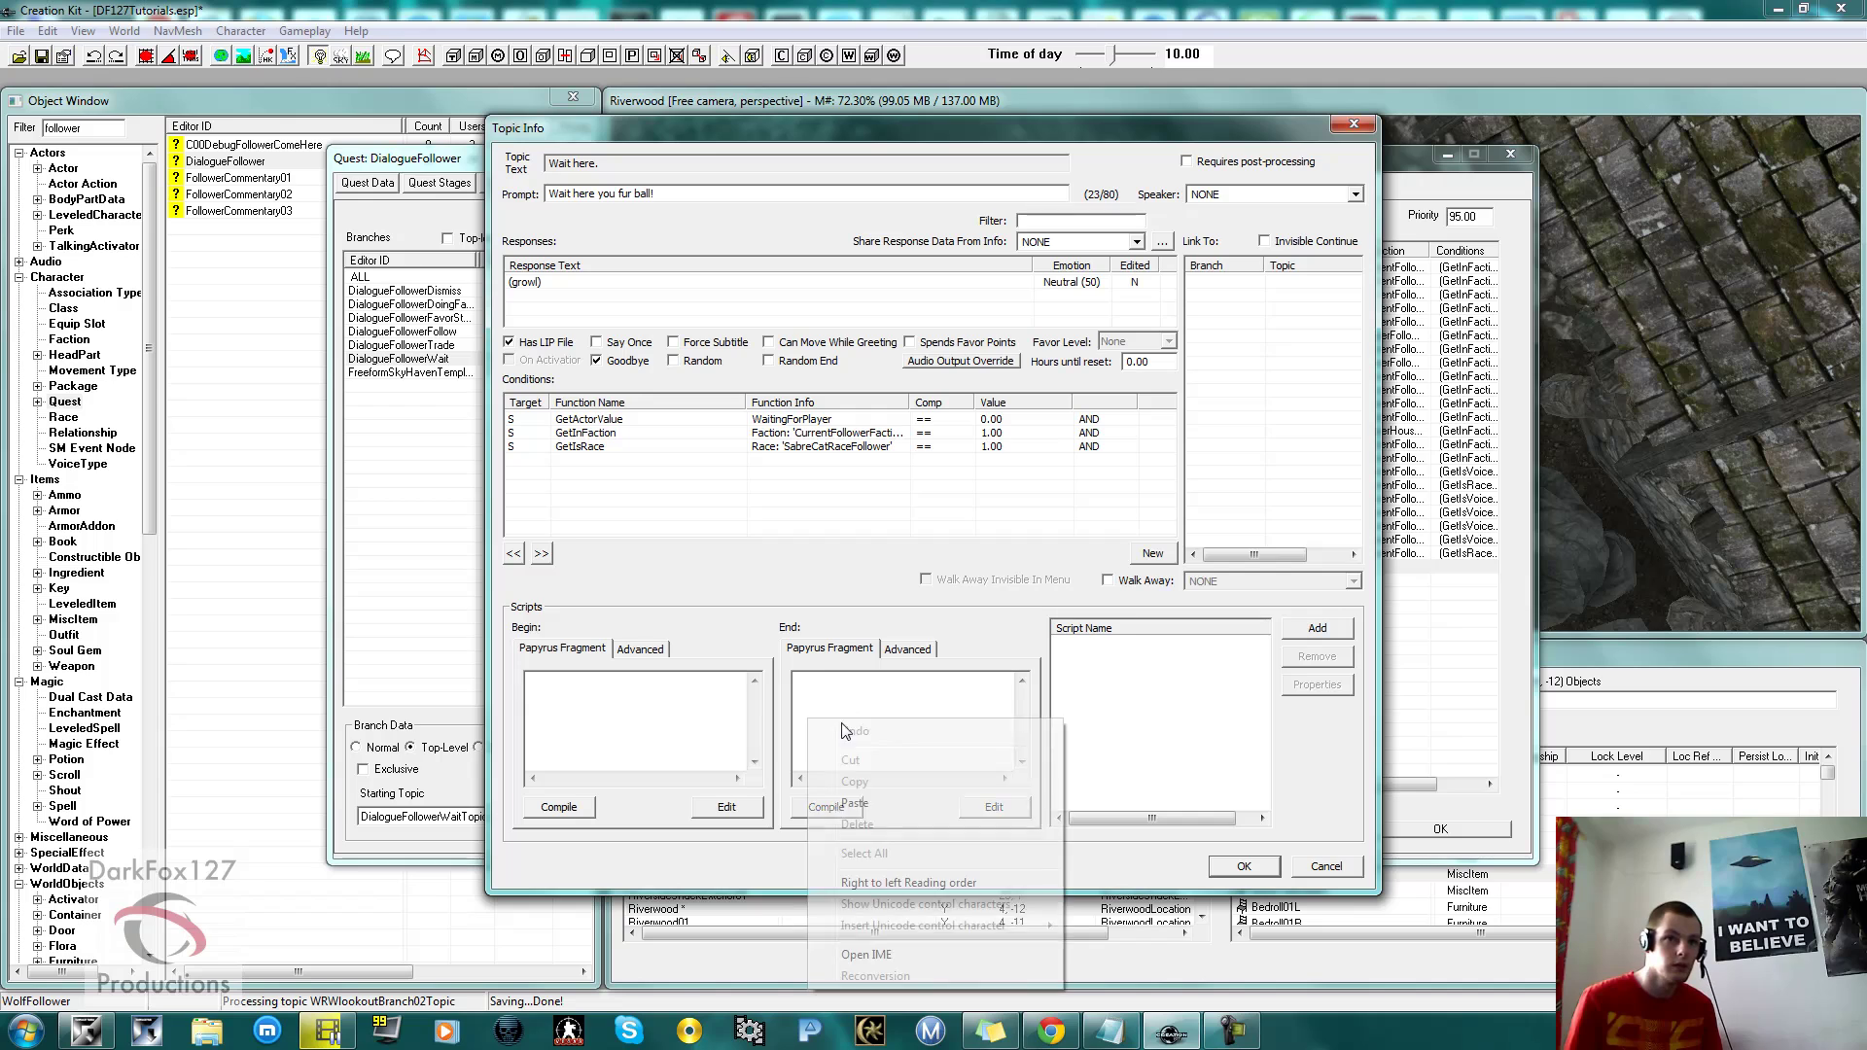
left_click(854, 803)
left_click(907, 648)
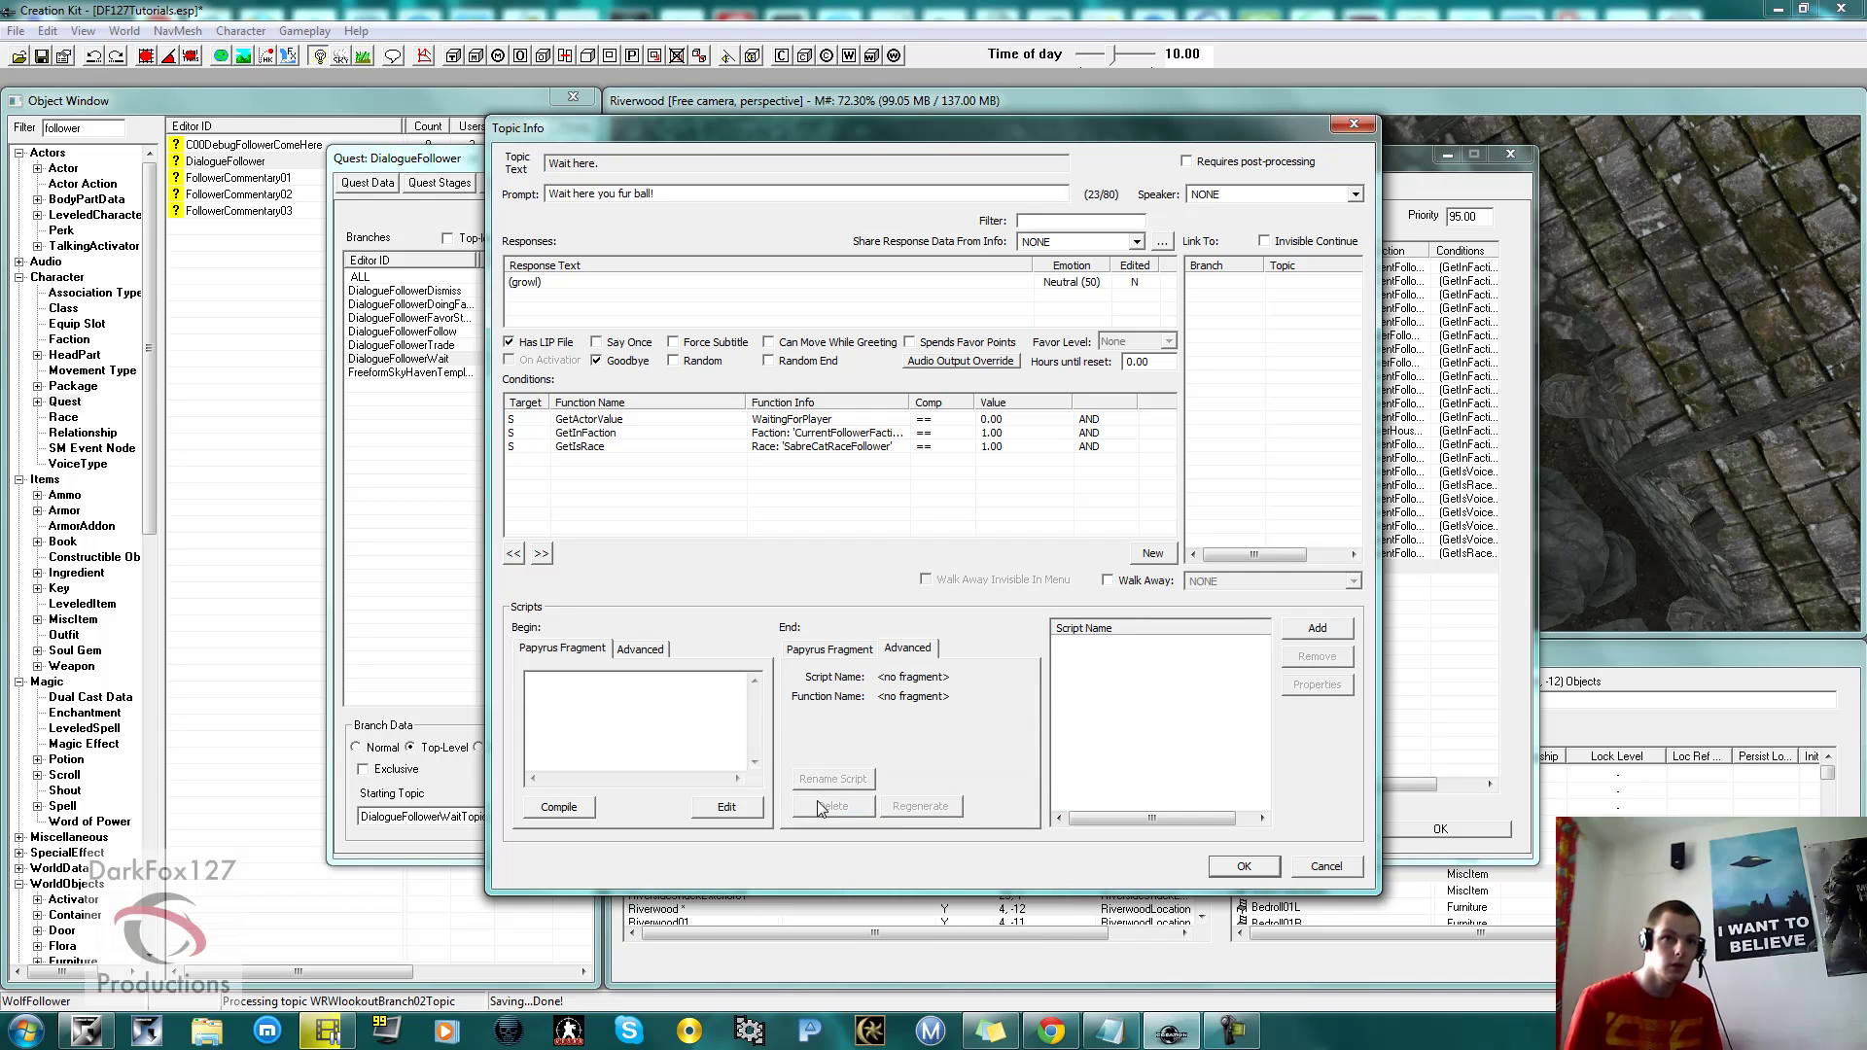
left_click(840, 656)
left_click(825, 807)
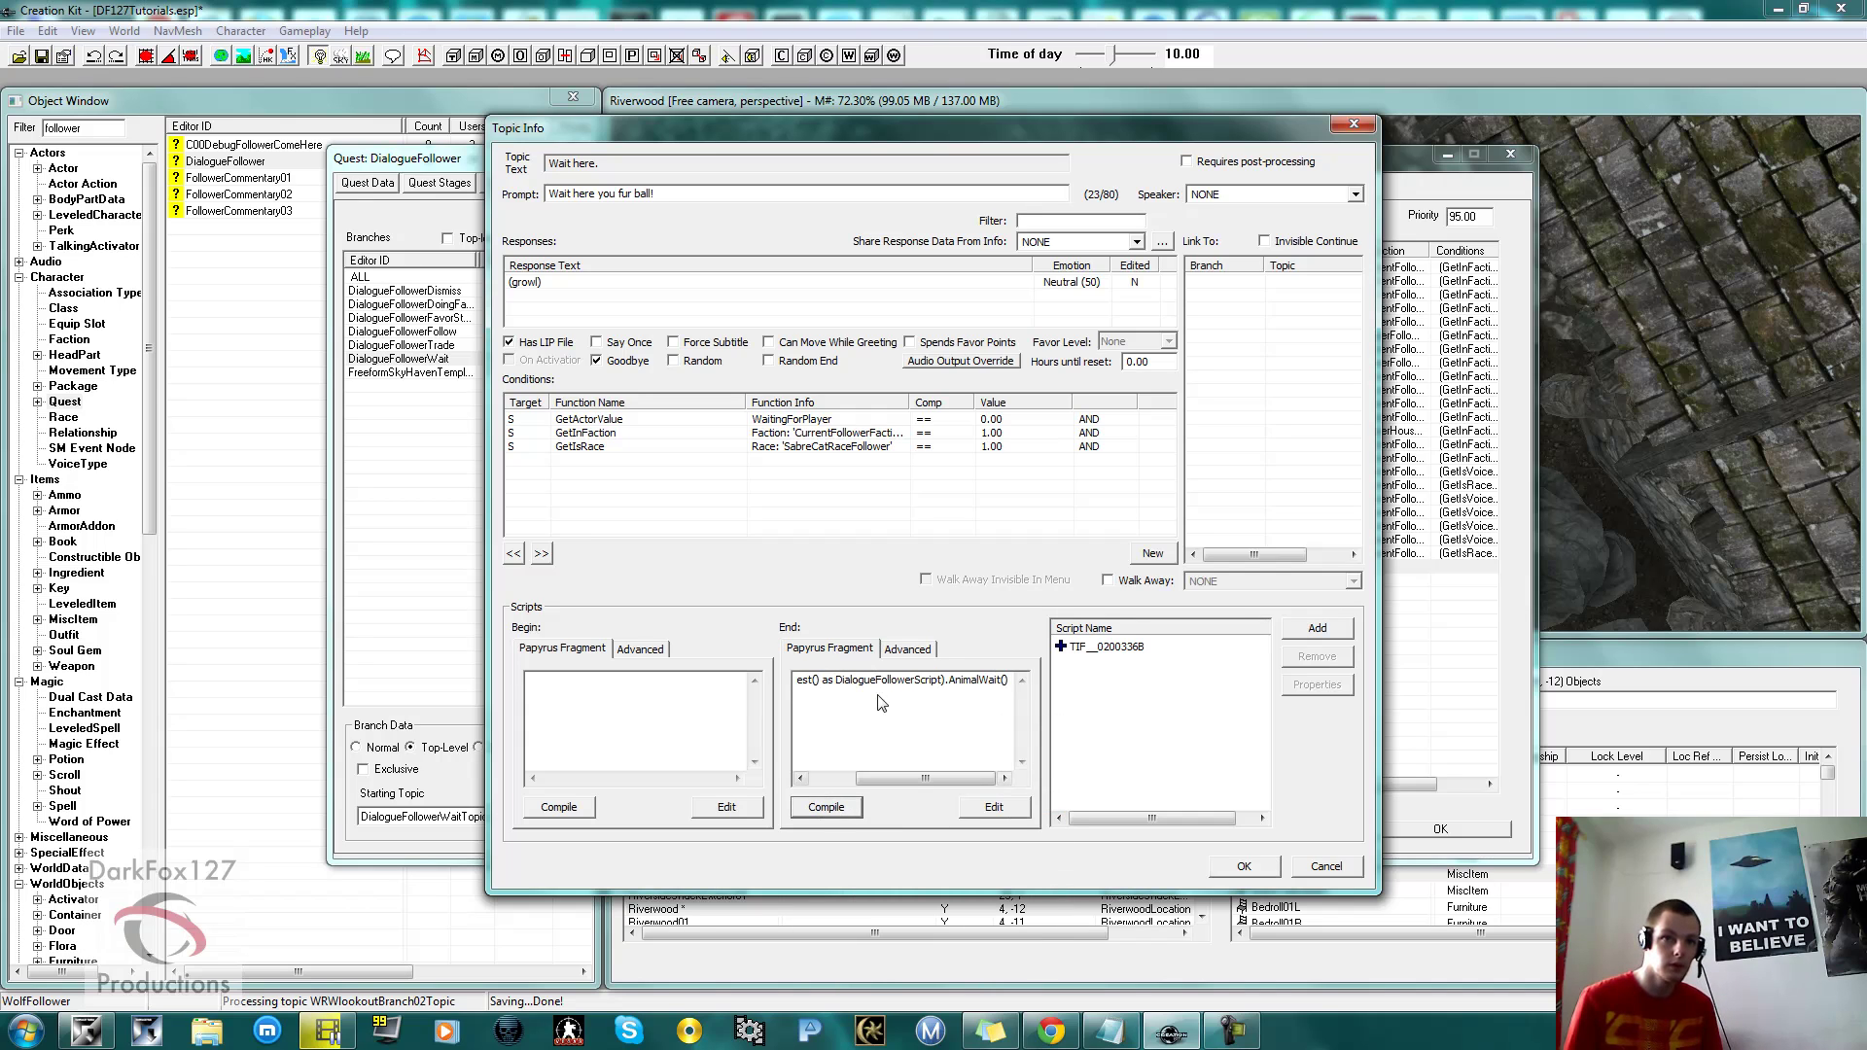
Rename the wait info's End fragment script to BodgerWait.
left_click(907, 649)
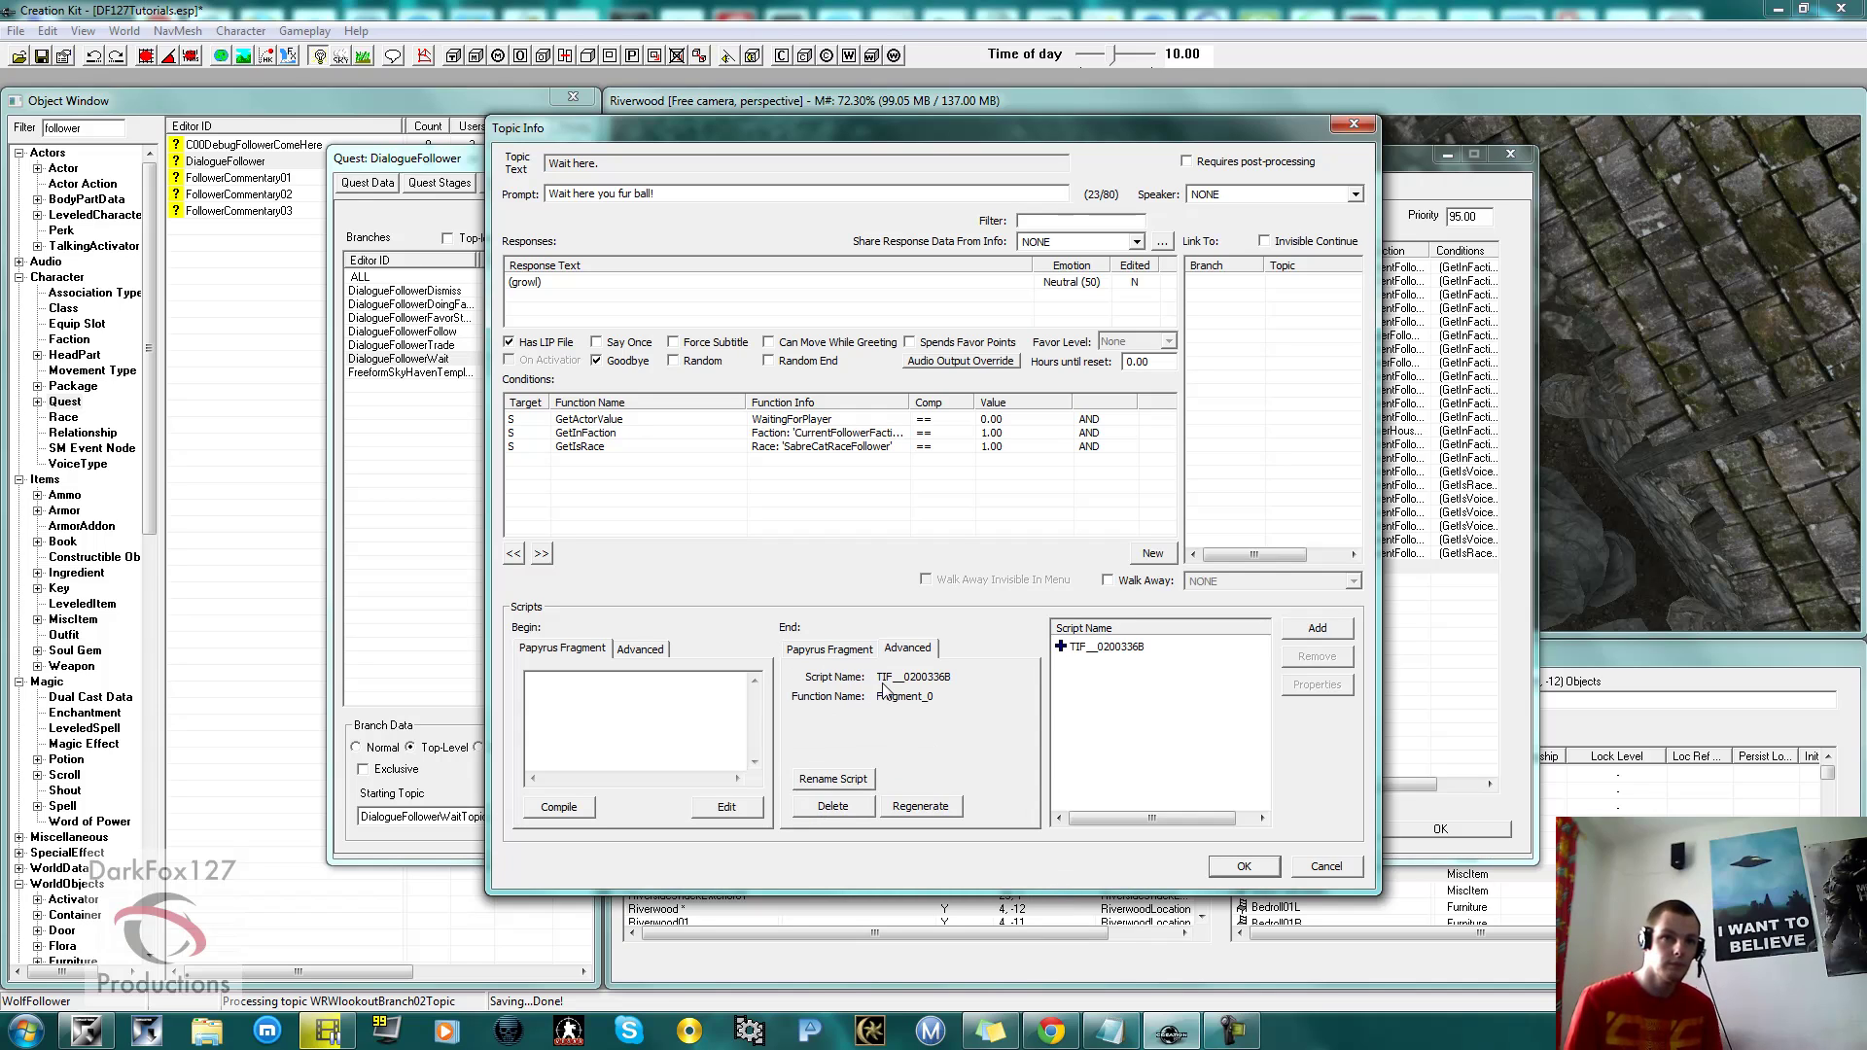
left_click(834, 779)
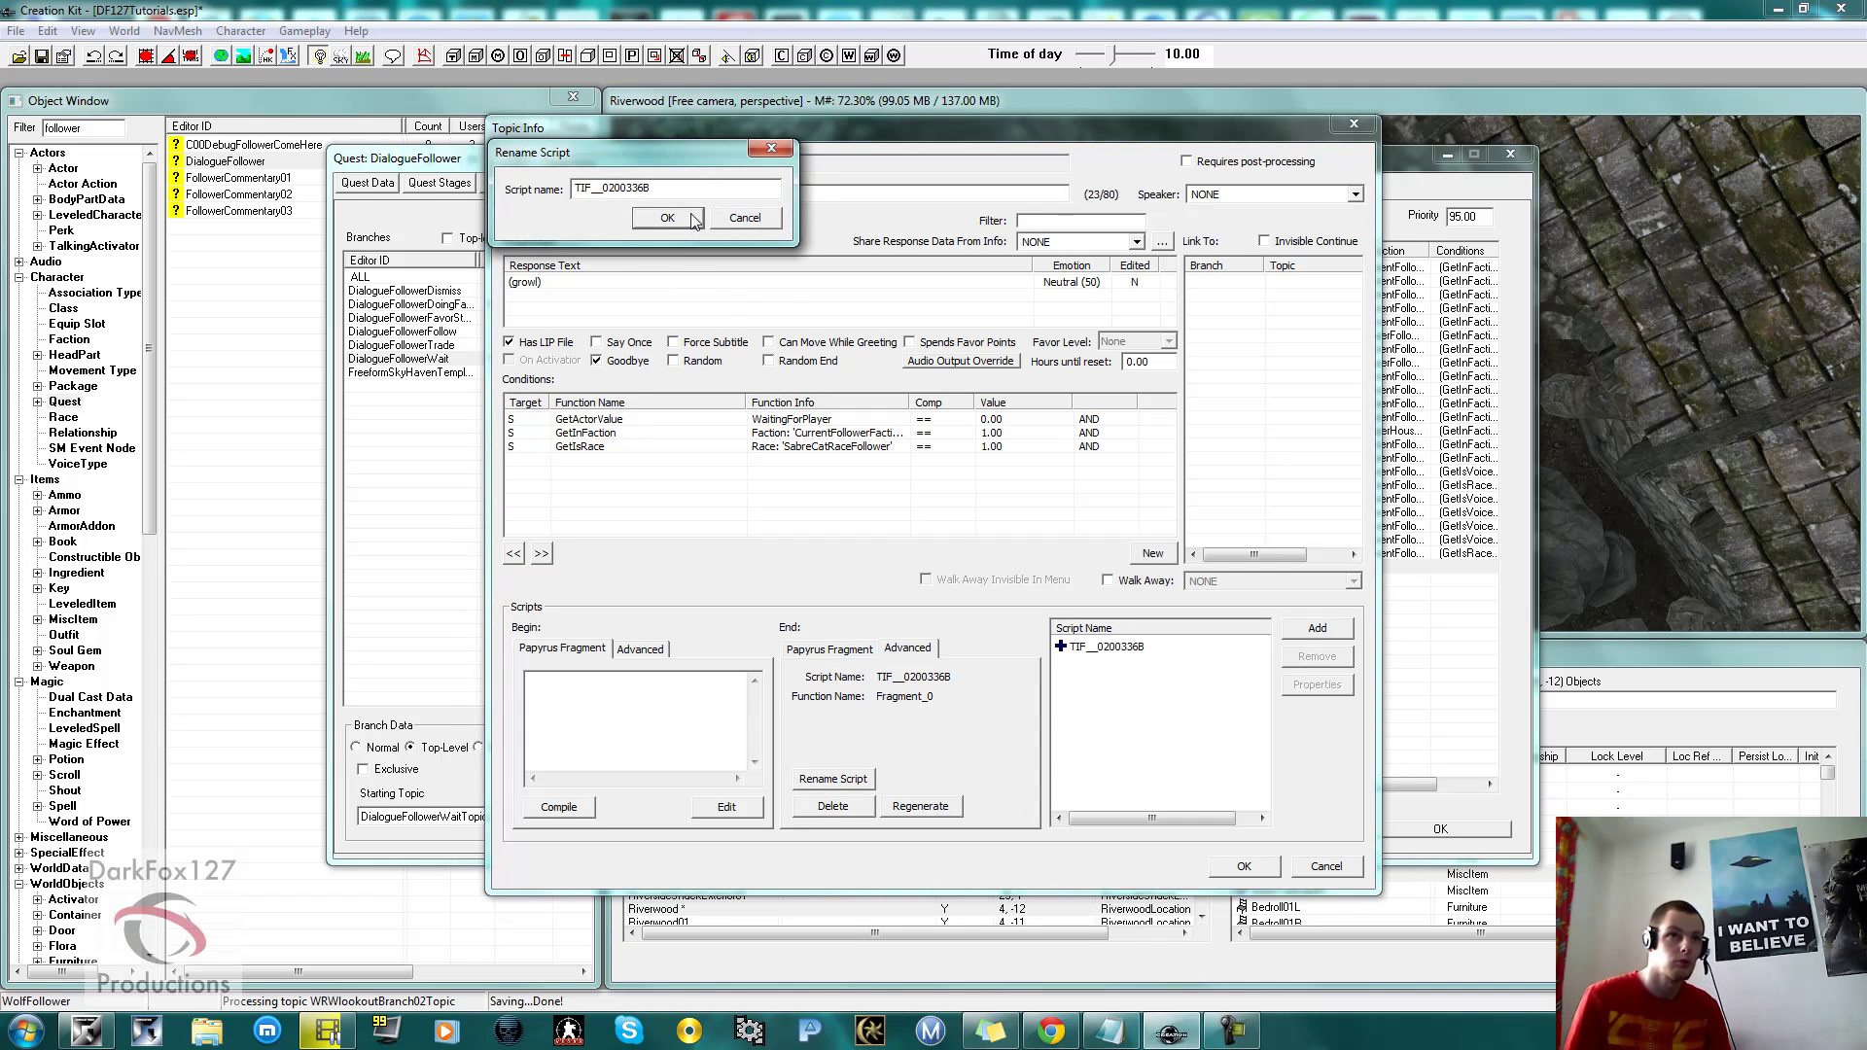
type("BodgerWait")
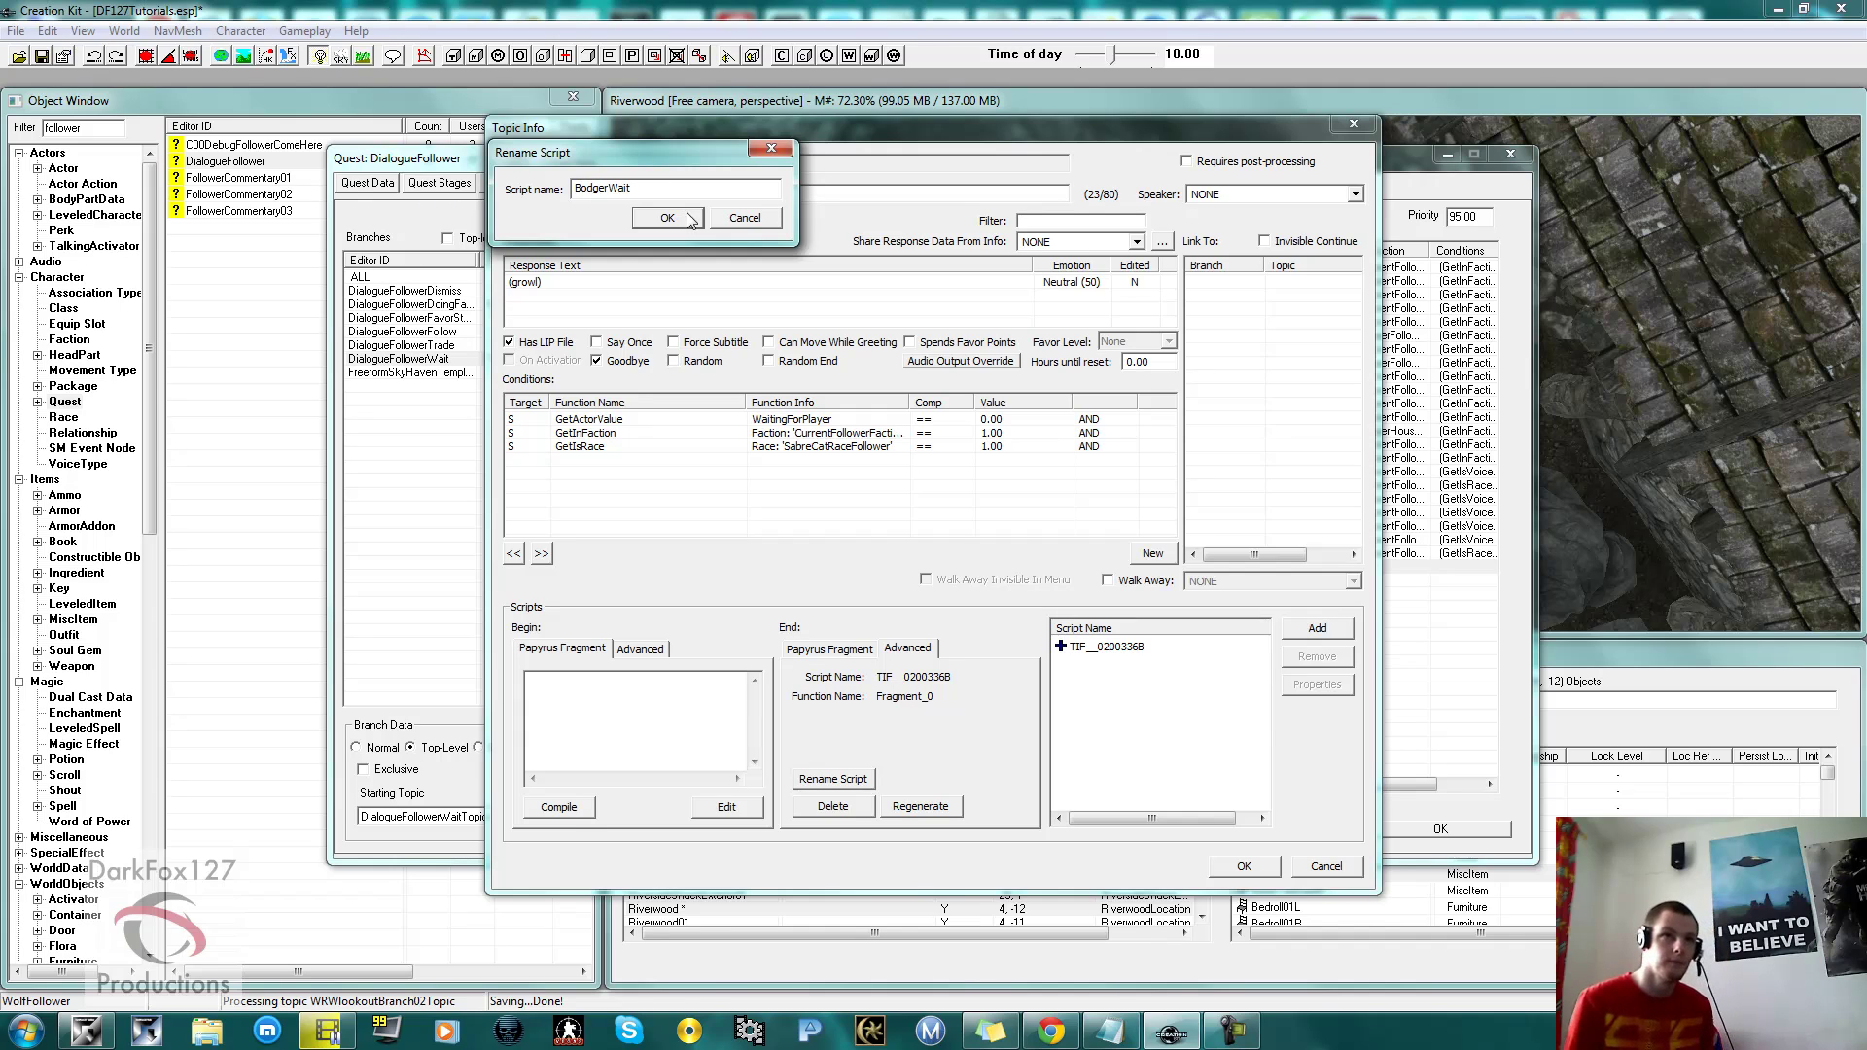
key("Return")
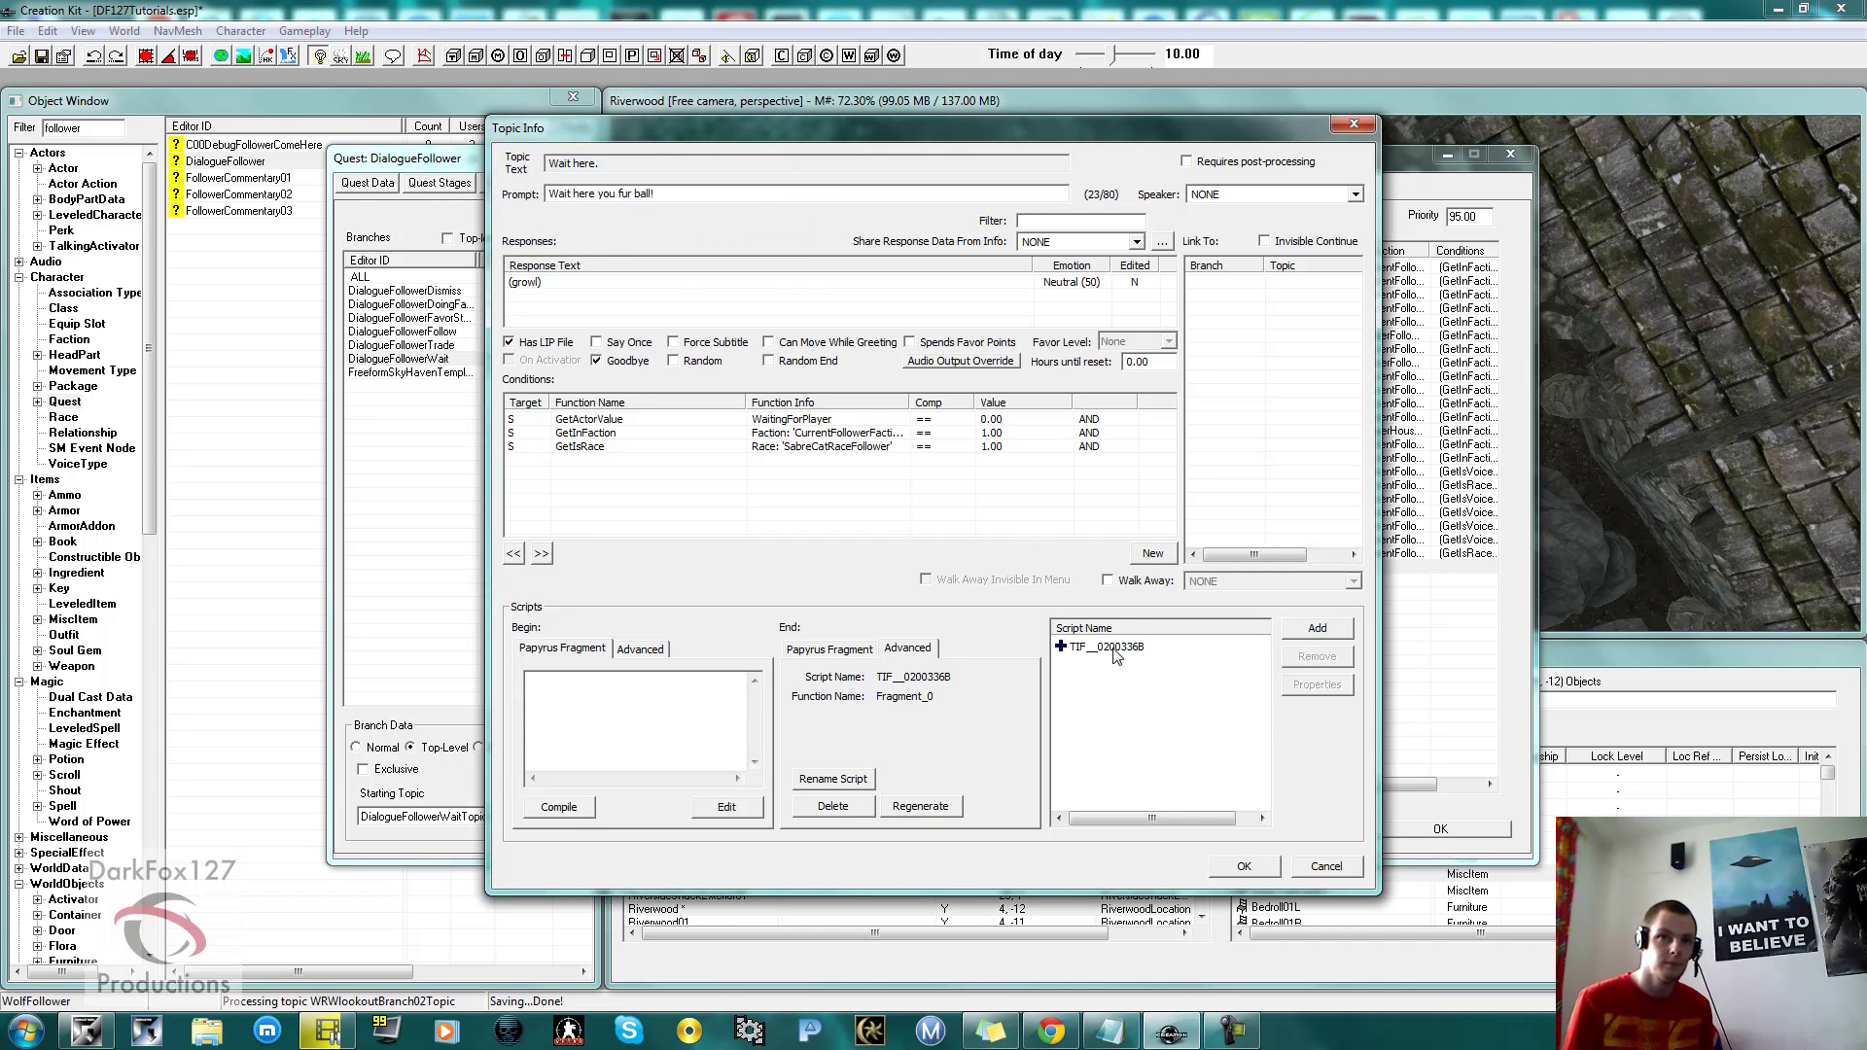
Open the source of the BodgerWait script and delete all of its code.
right_click(1080, 646)
left_click(1172, 762)
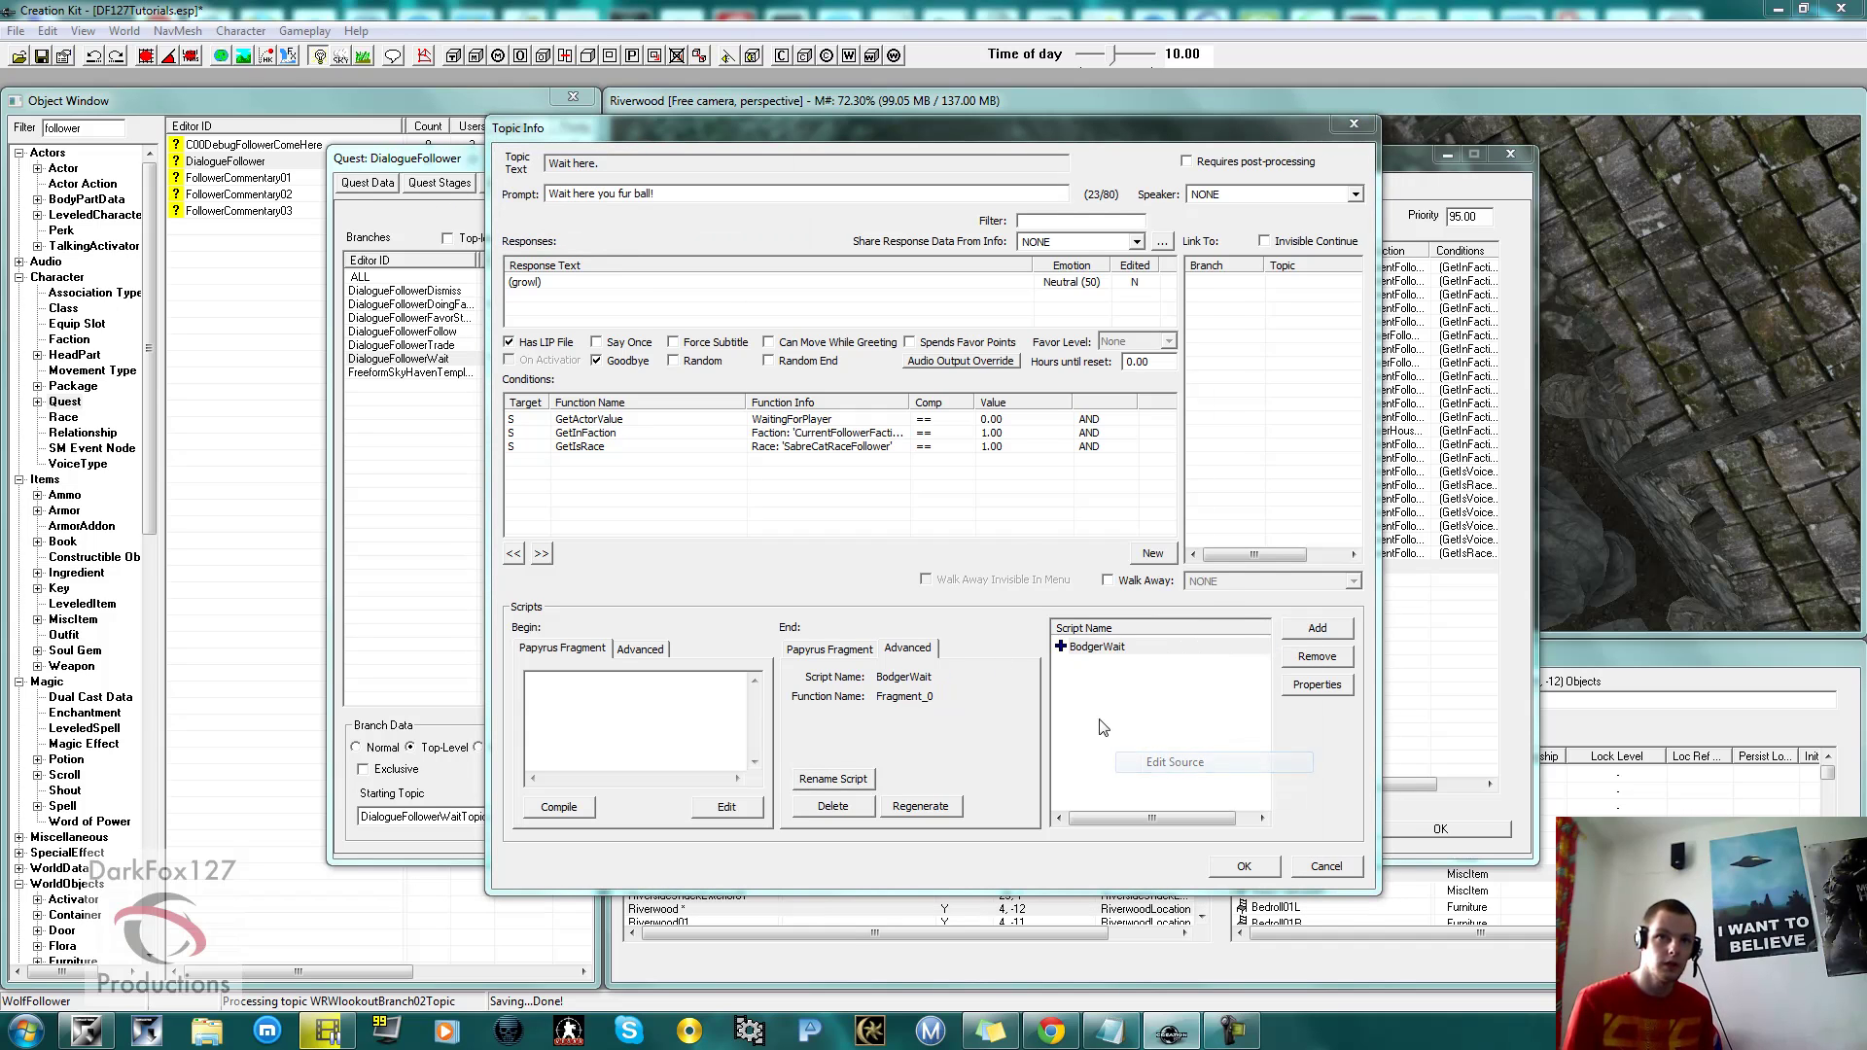
key("ctrl+a")
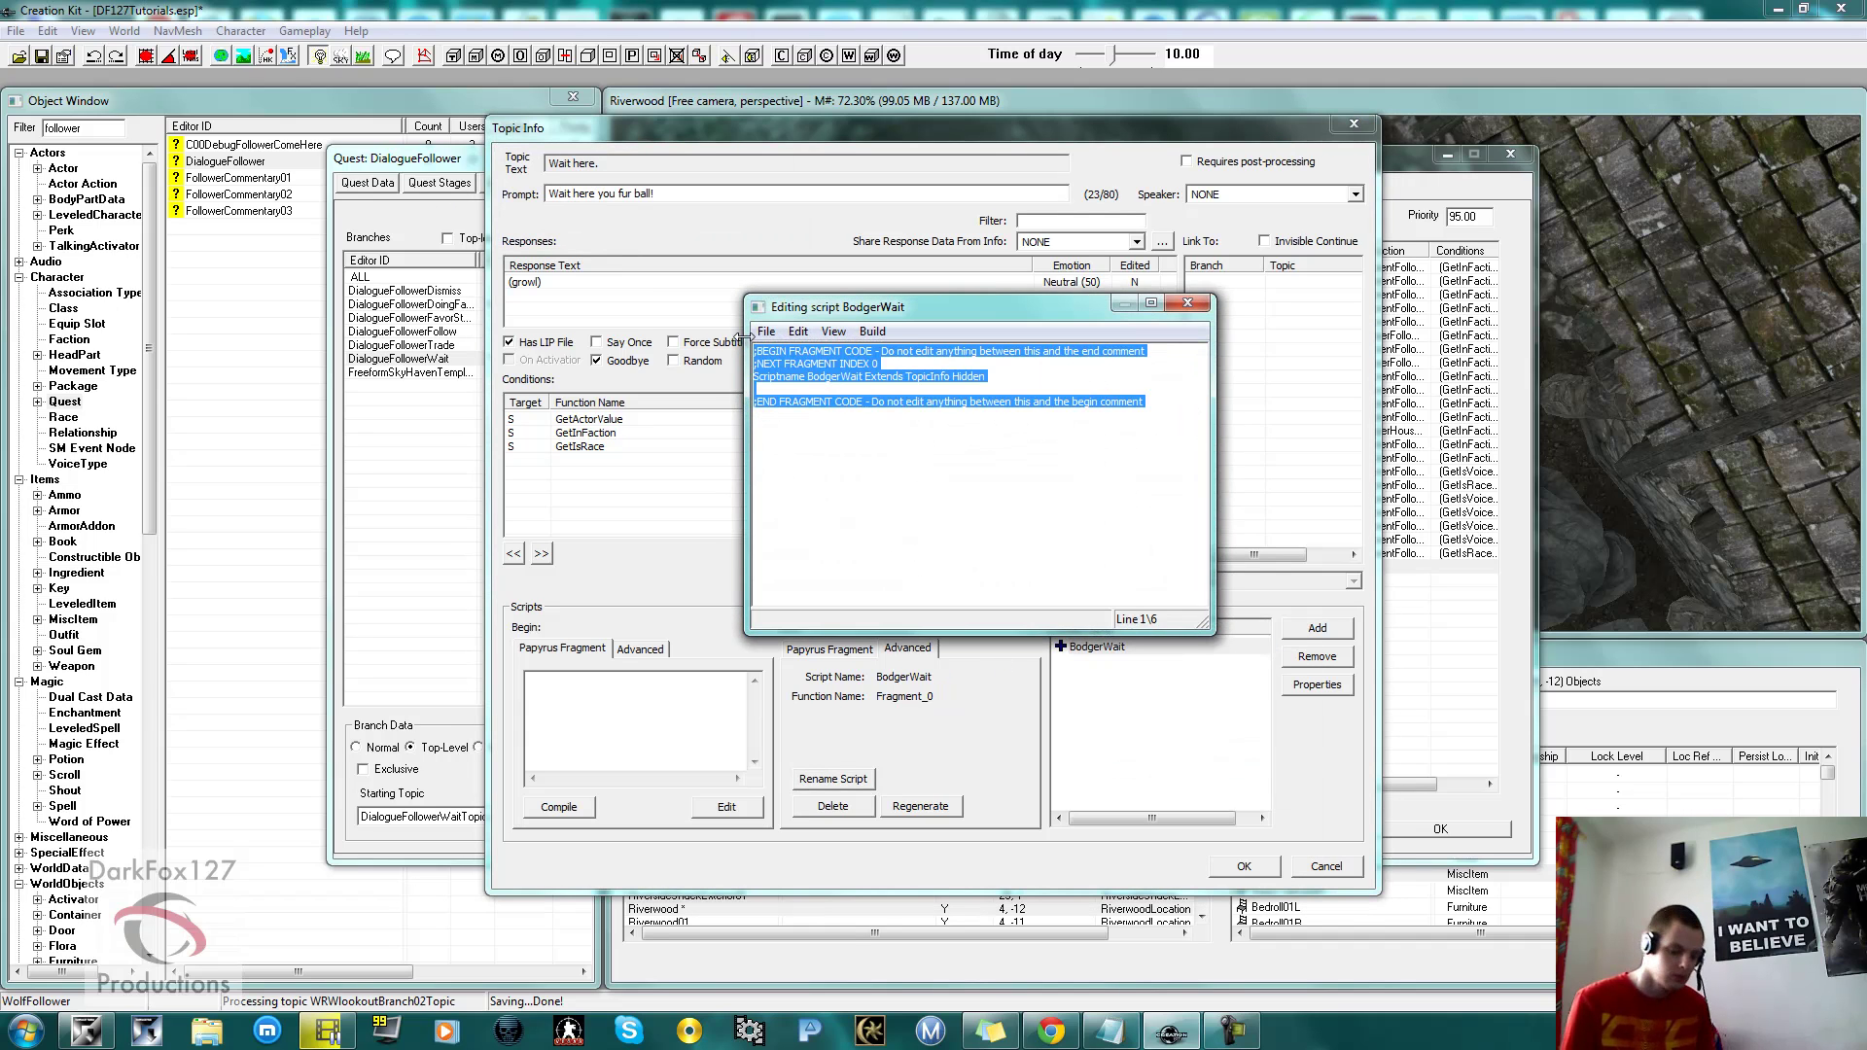
key("Delete")
Switch to the Animal Follower Script file in Notepad and copy the whole AnimalWait fragment block, including its begin and end comments.
left_click(1109, 1031)
left_click(858, 700)
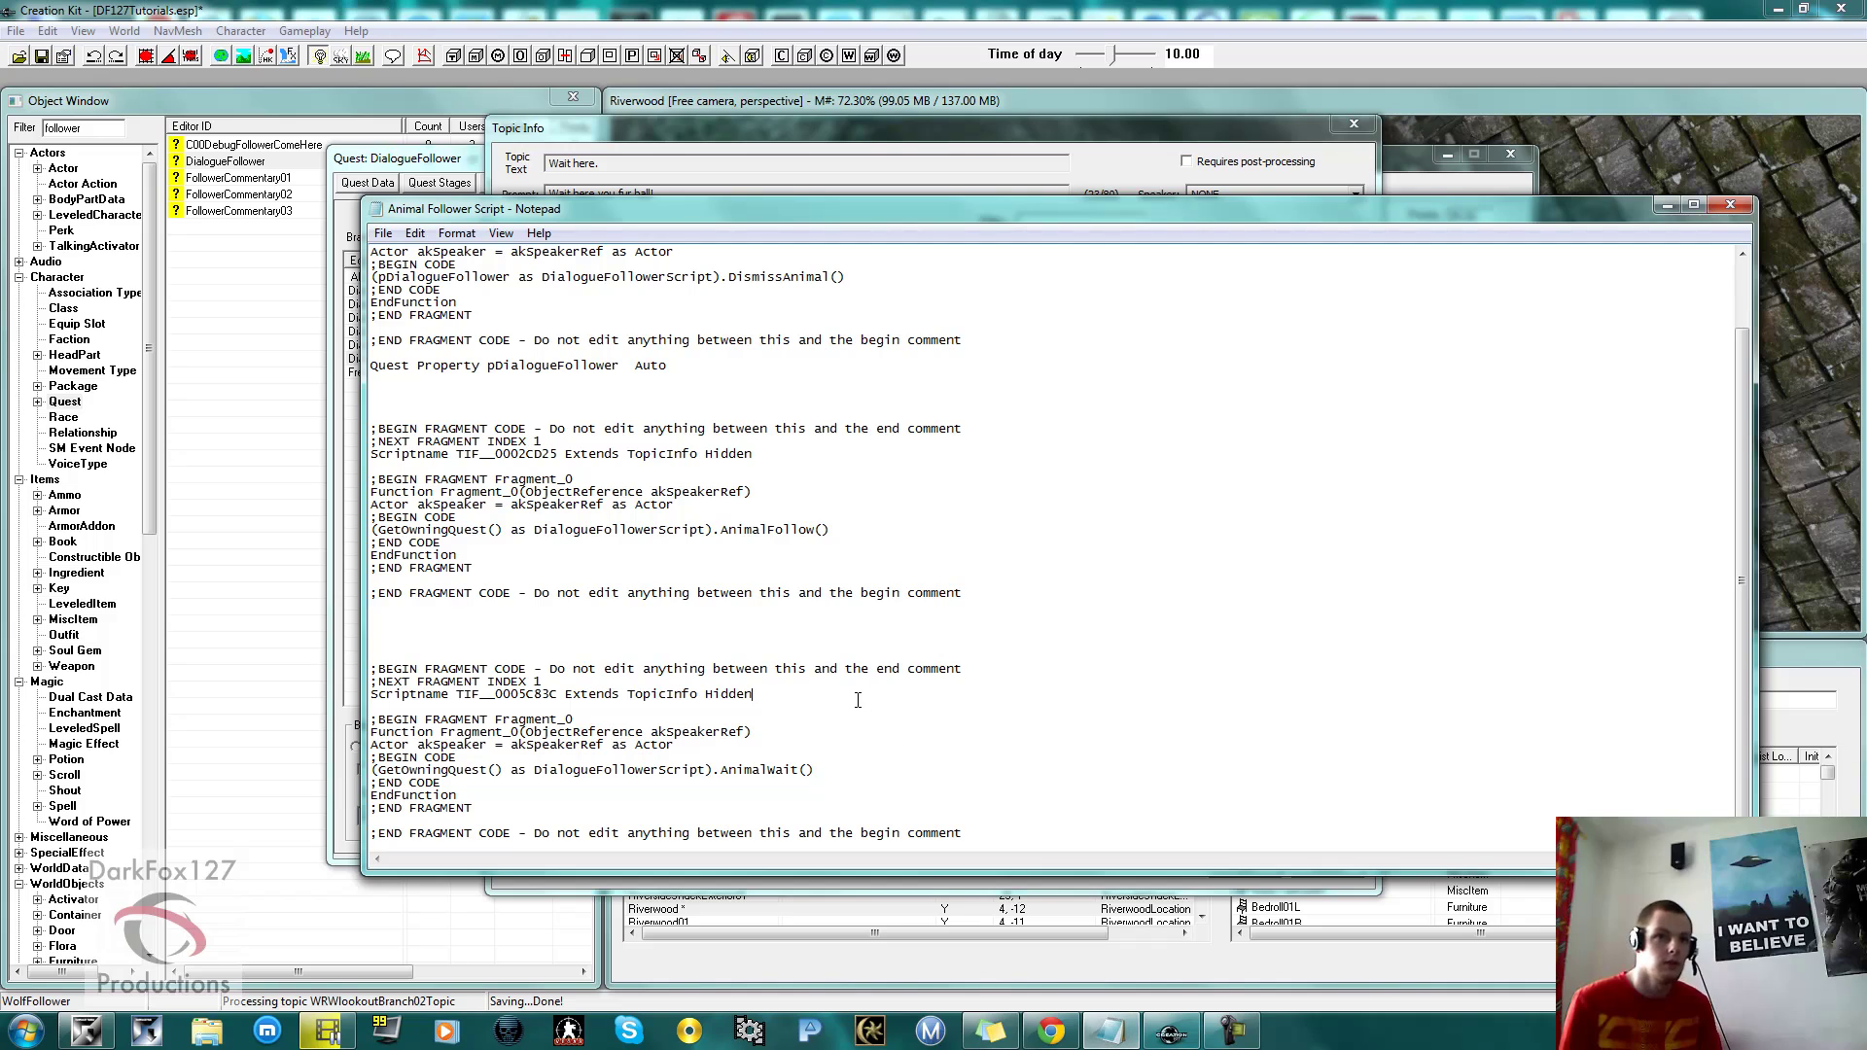
left_click_drag(976, 835, 407, 657)
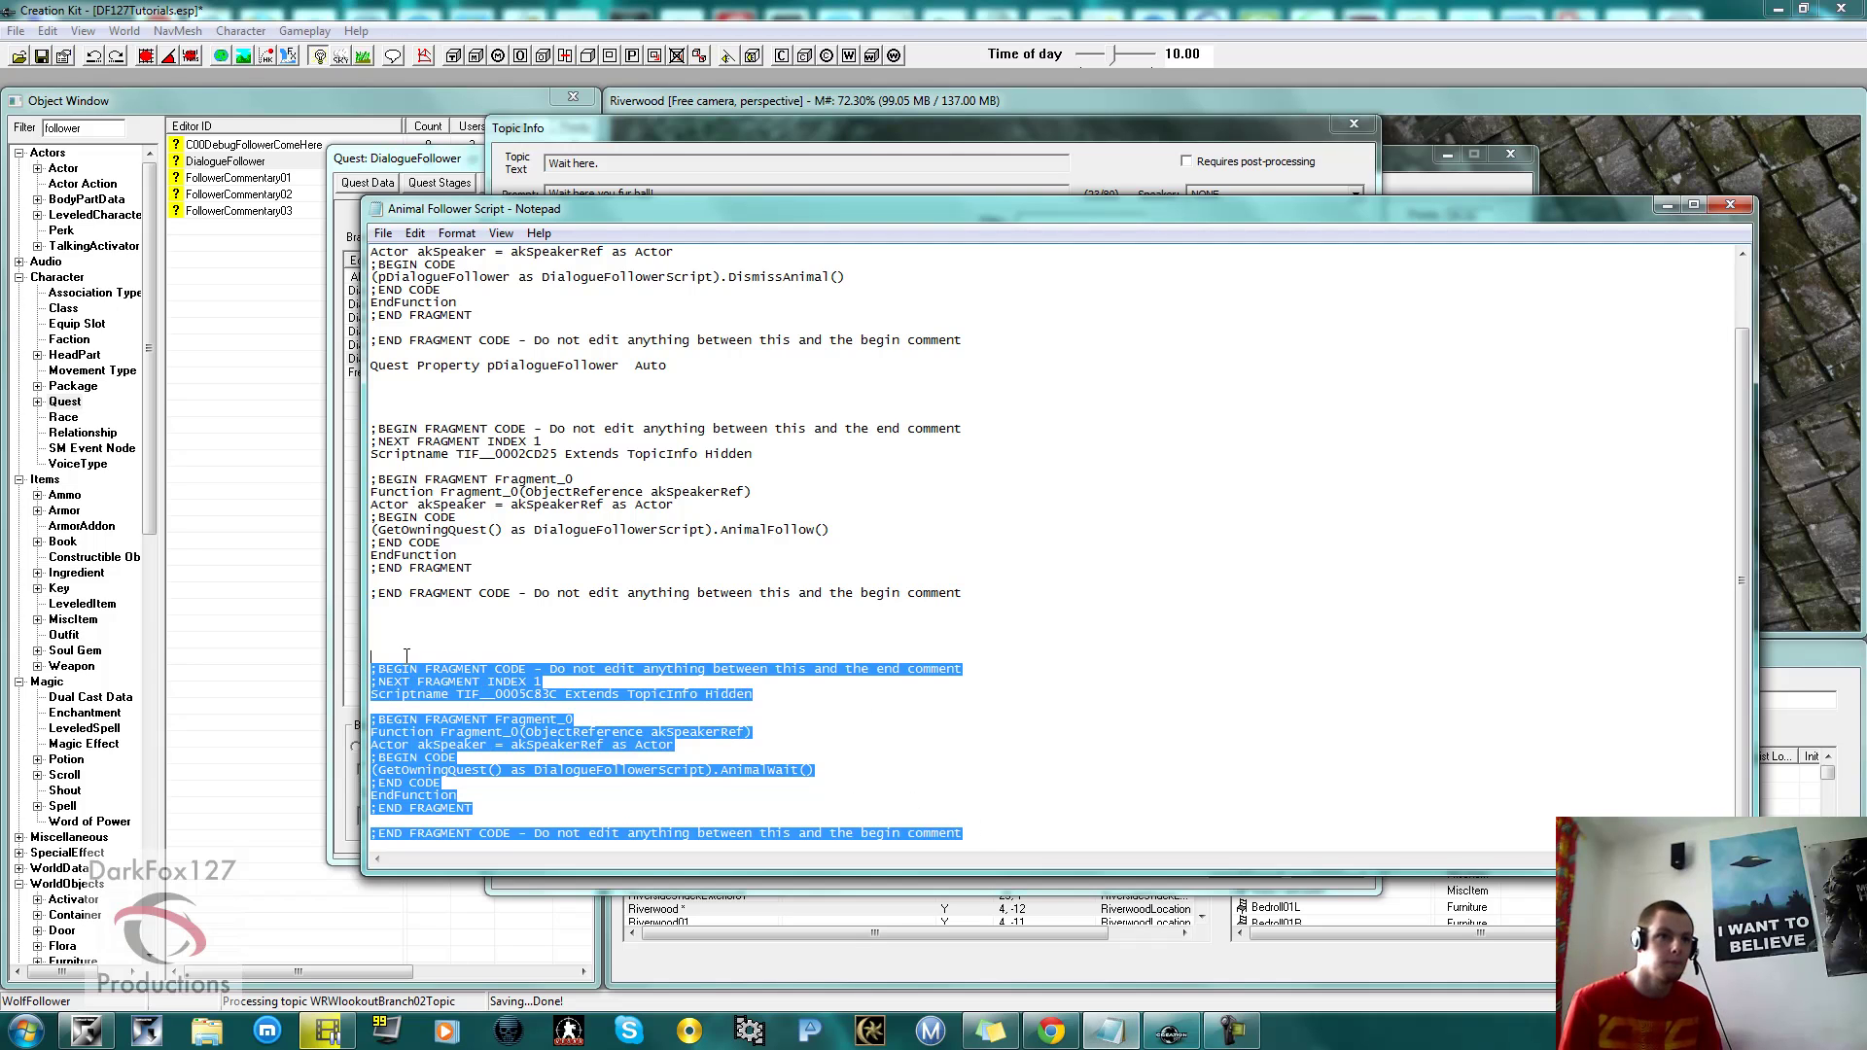
right_click(395, 673)
left_click(428, 739)
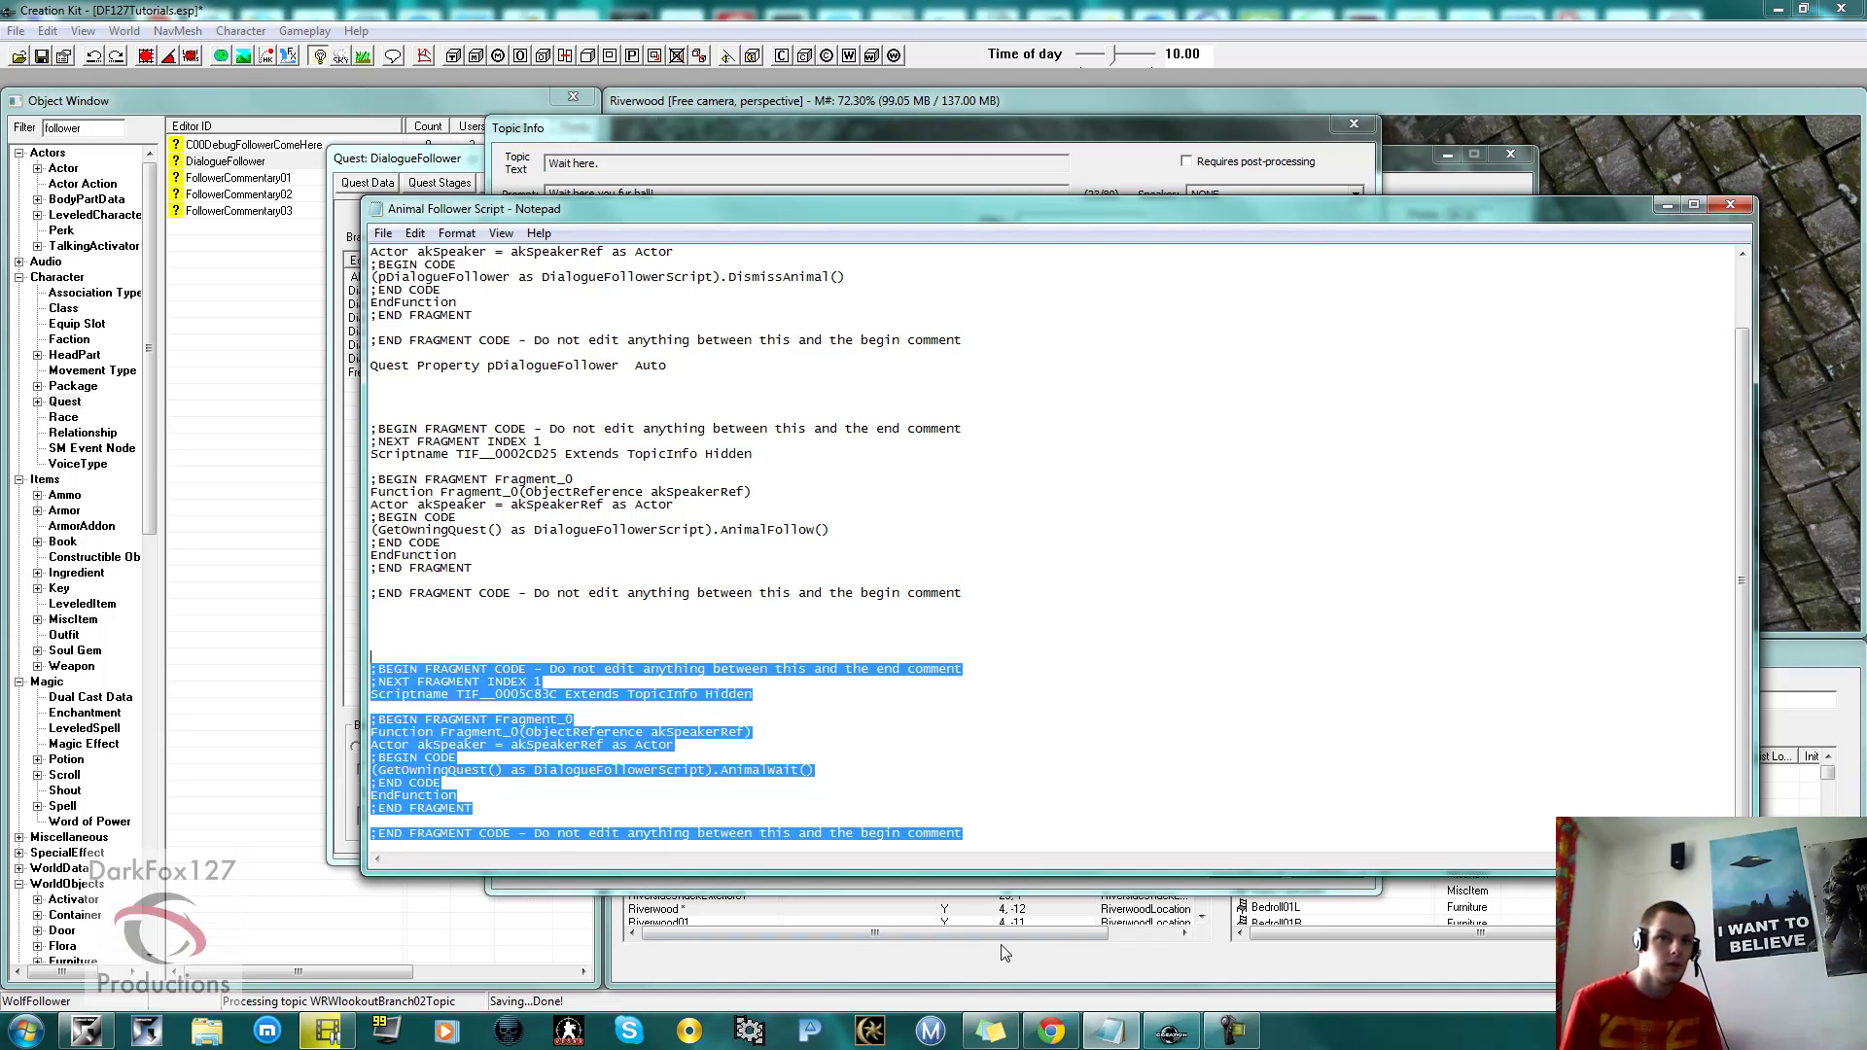
Return to the Creation Kit, paste the block into the empty script without the leading blank line, and set its Scriptname to BodgerWait.
left_click(959, 883)
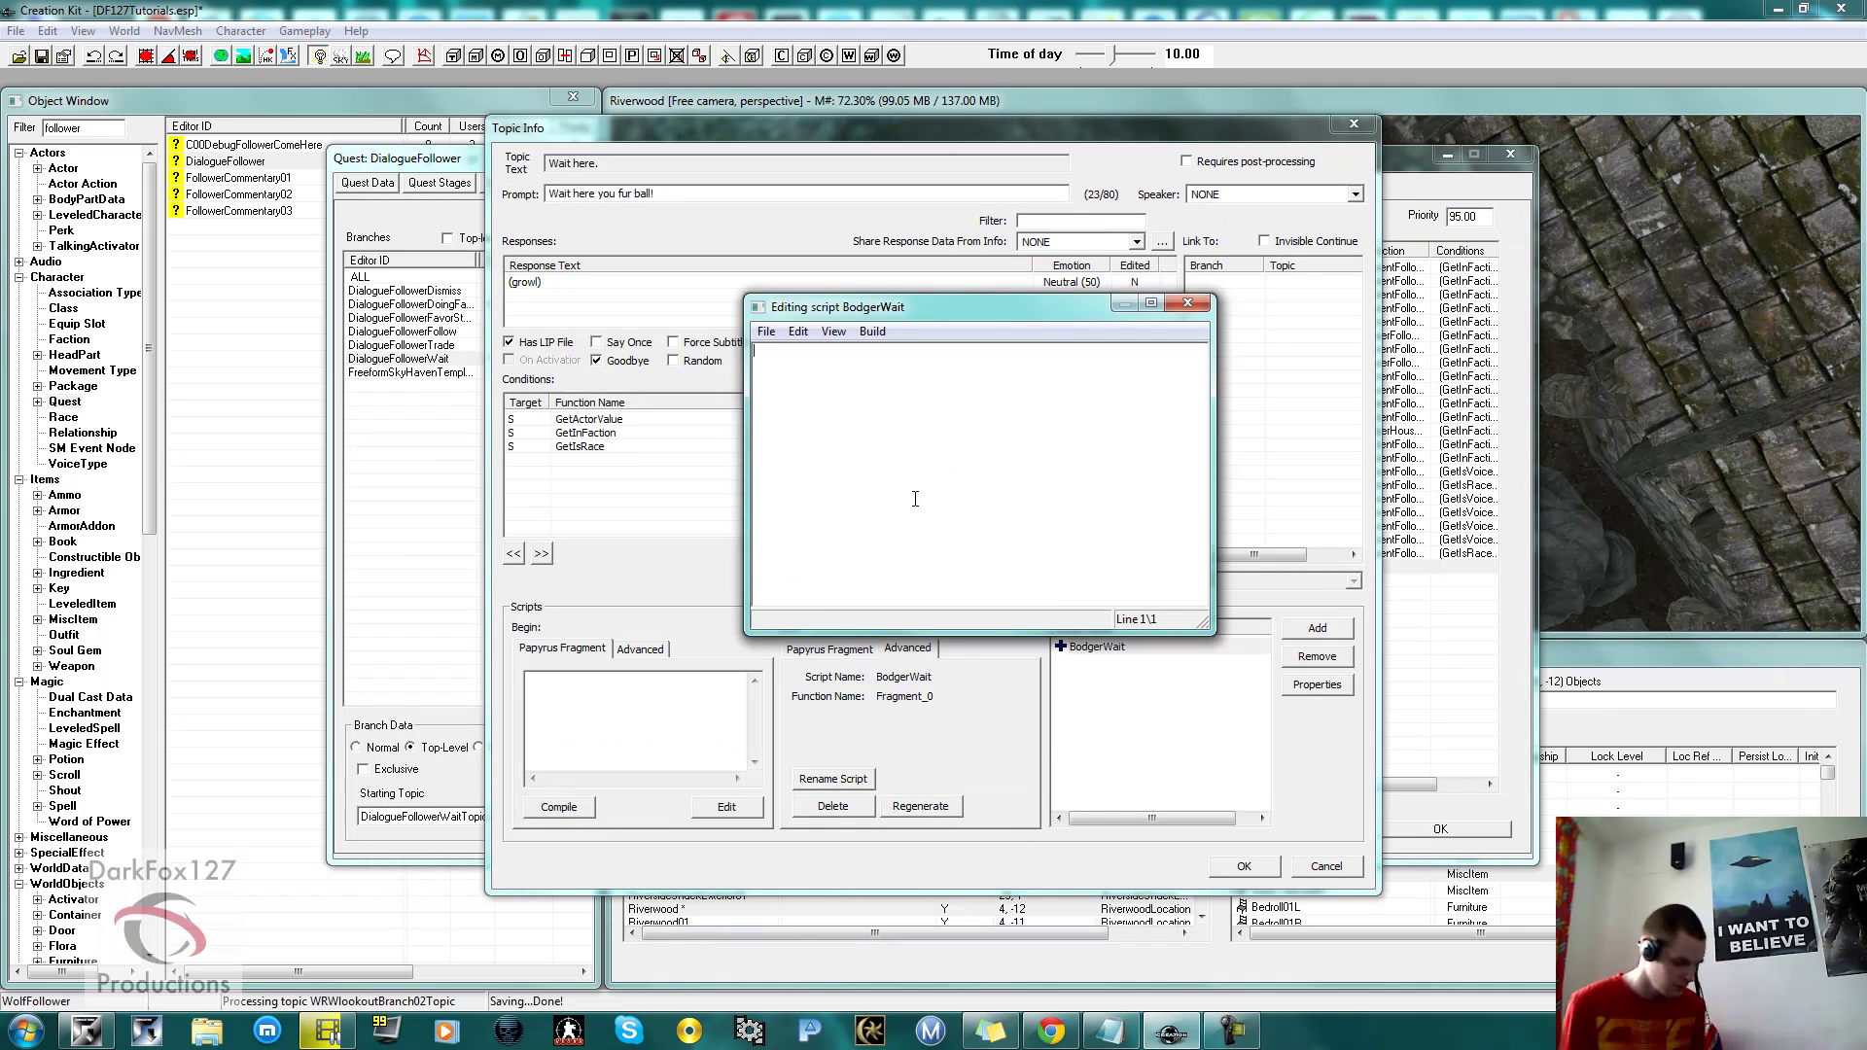
key("ctrl+v")
left_click(781, 379)
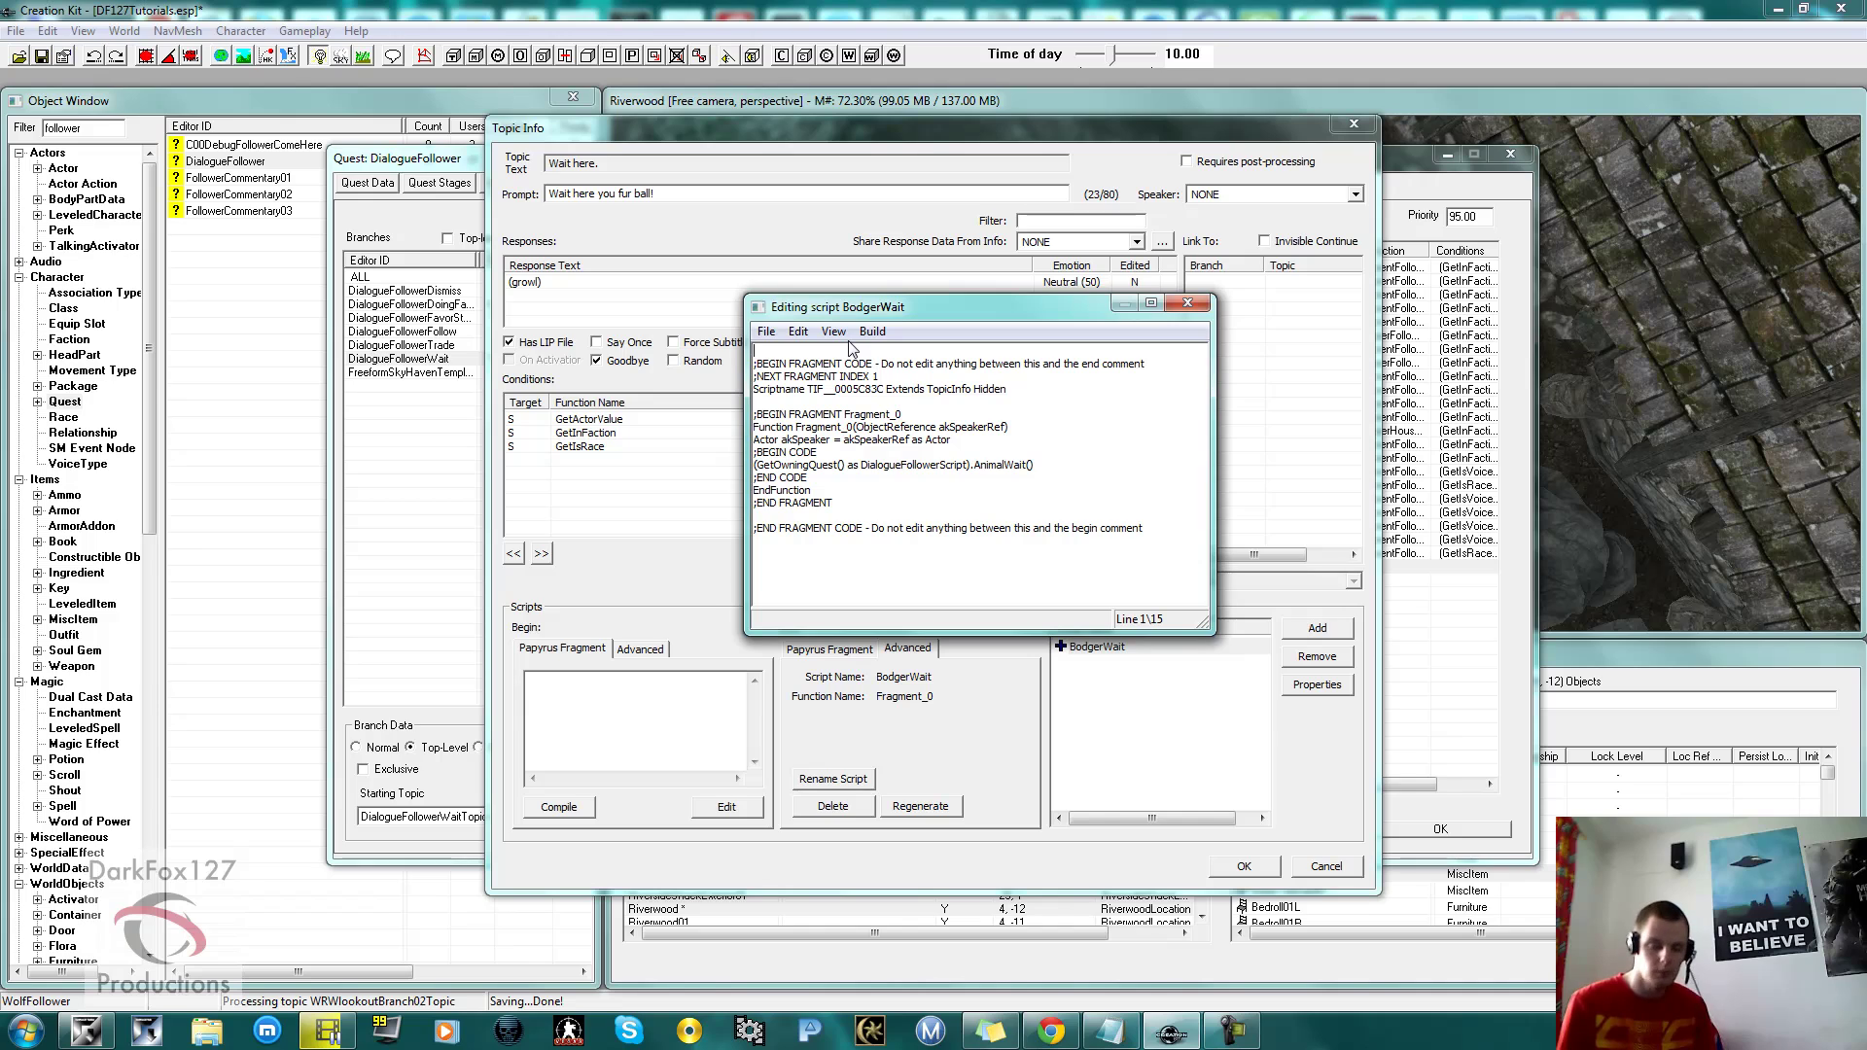
key("BackSpace")
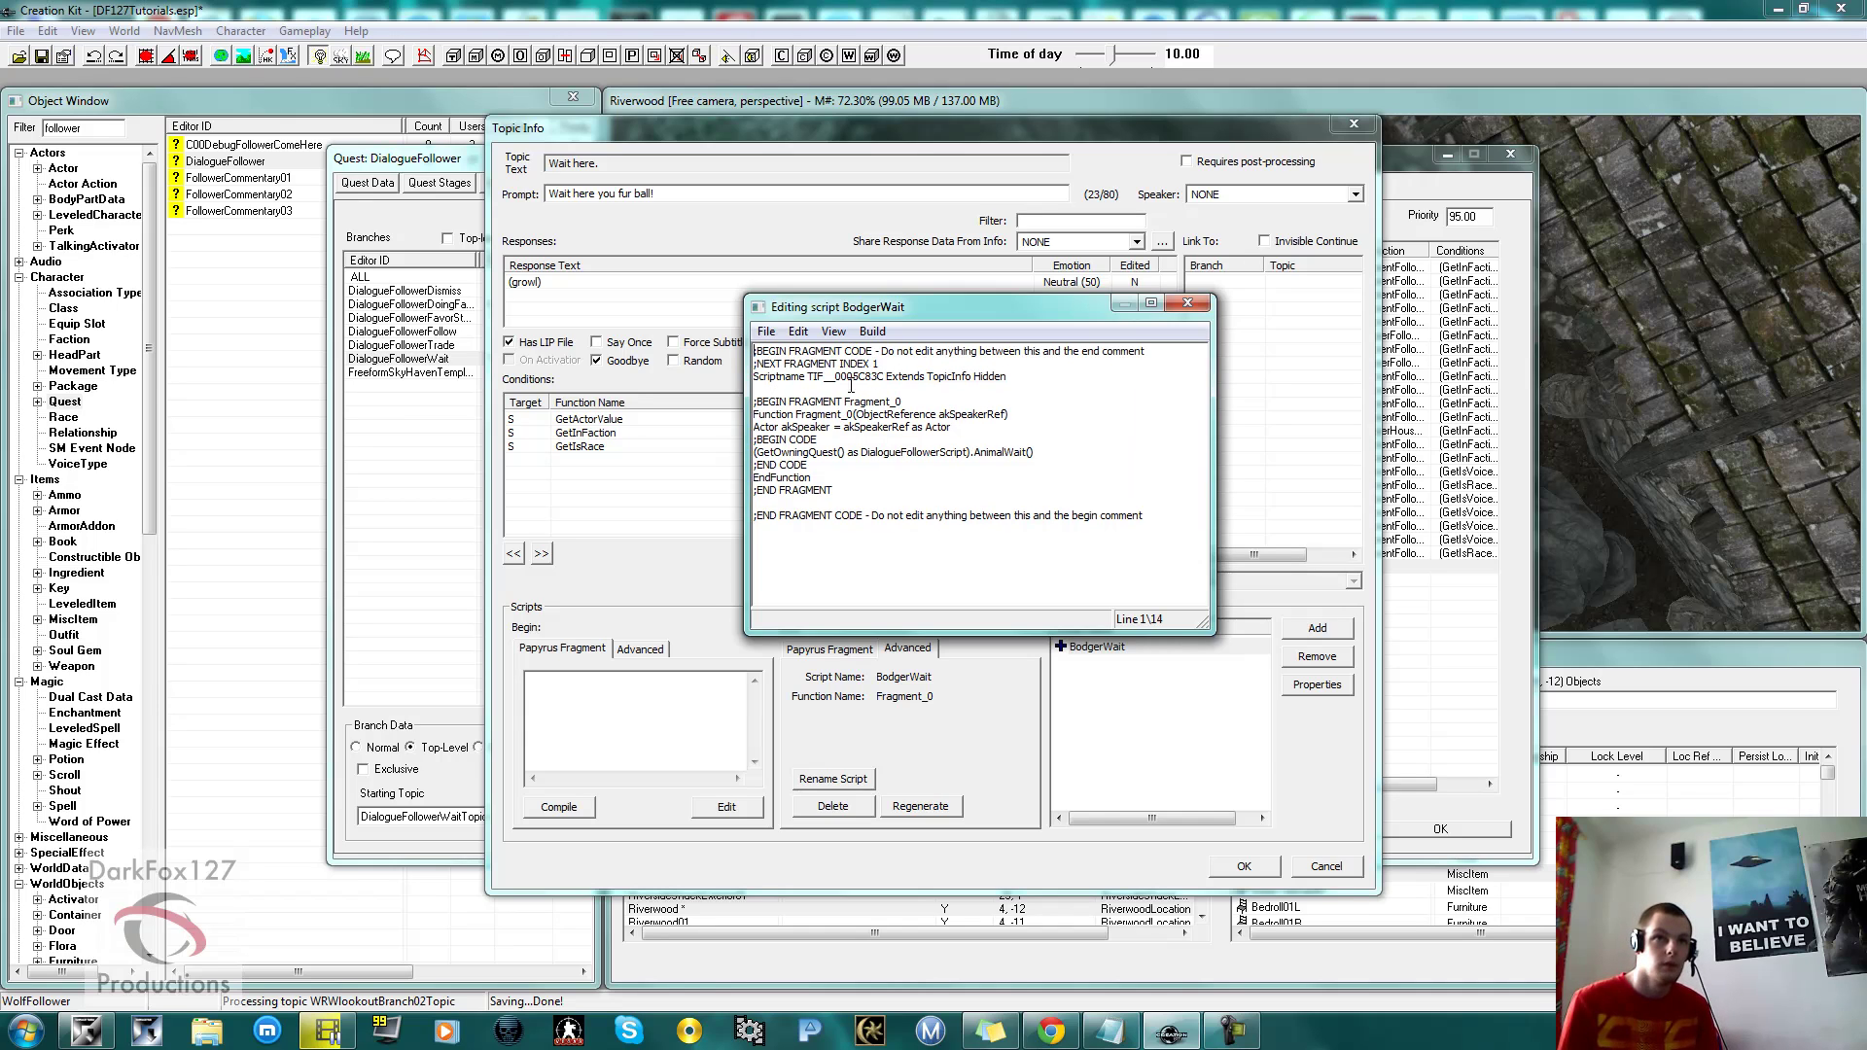
left_click_drag(831, 384, 890, 381)
type("Bo")
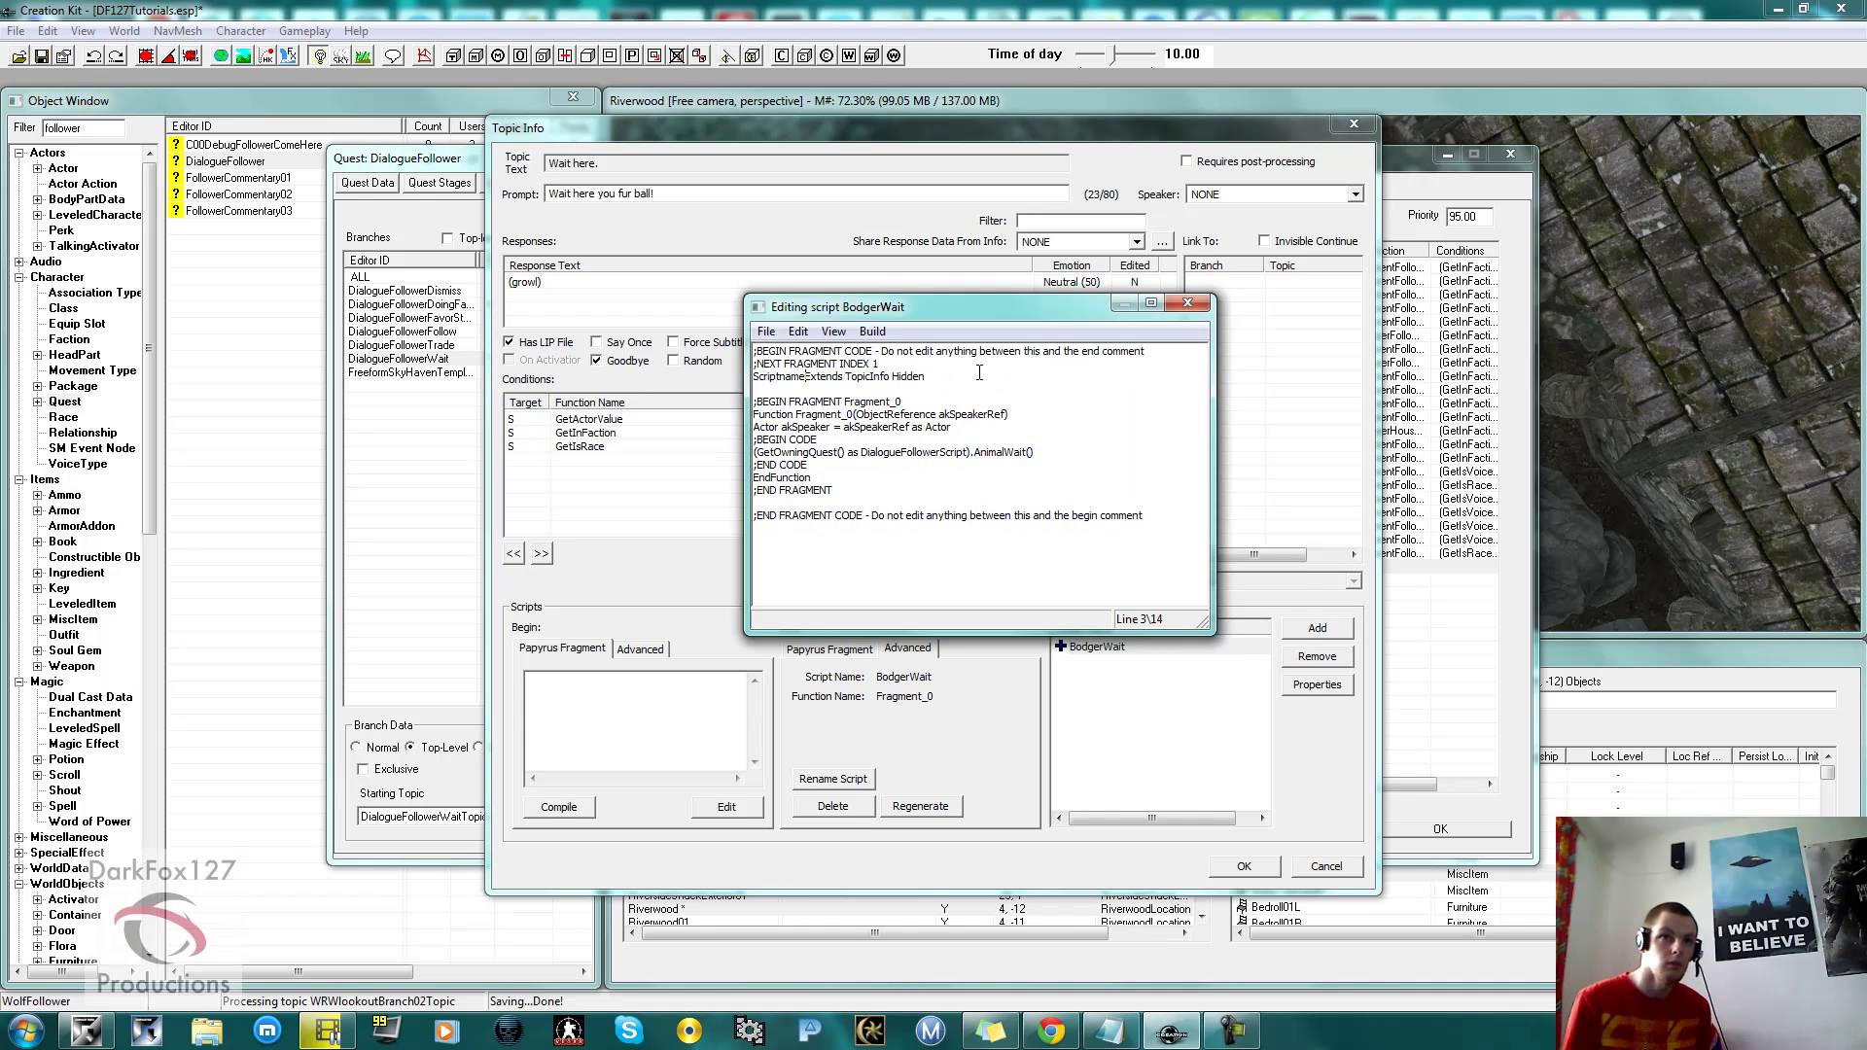
type("dgerWait")
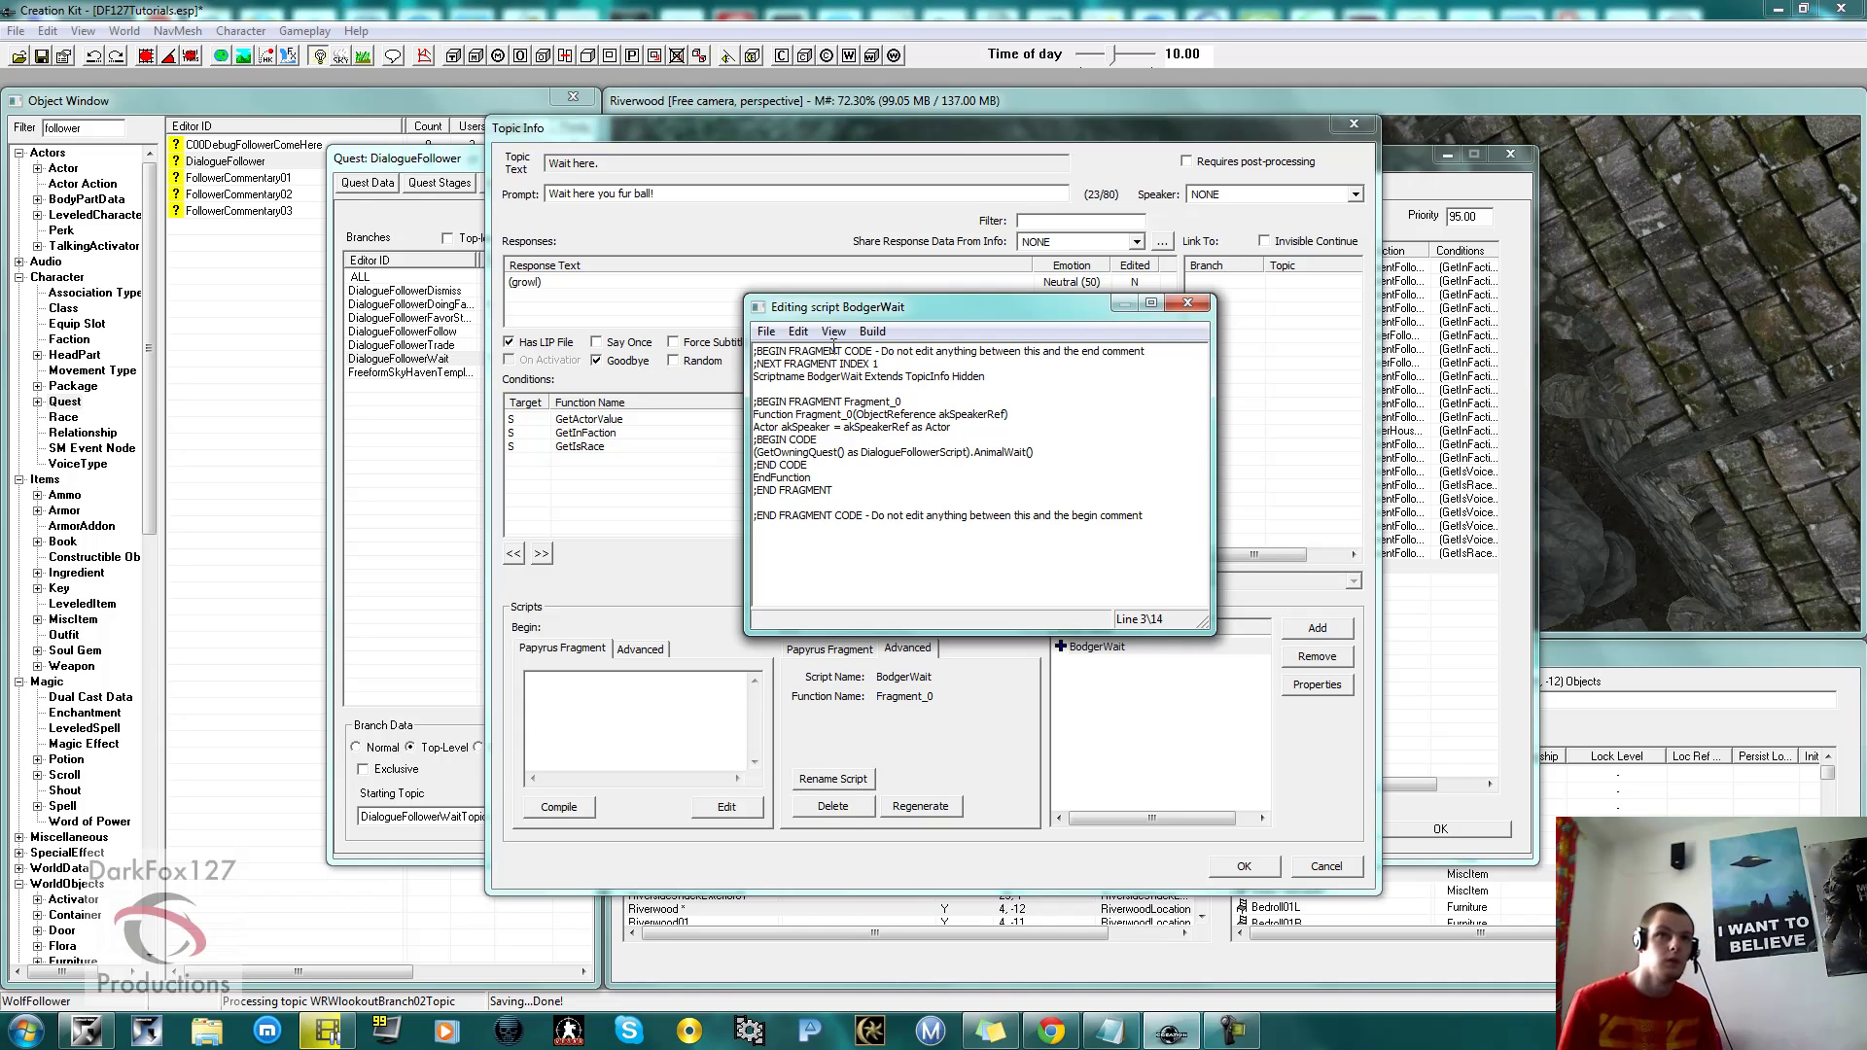
Save and compile the BodgerWait script and close its source editor.
left_click(766, 331)
left_click(895, 351)
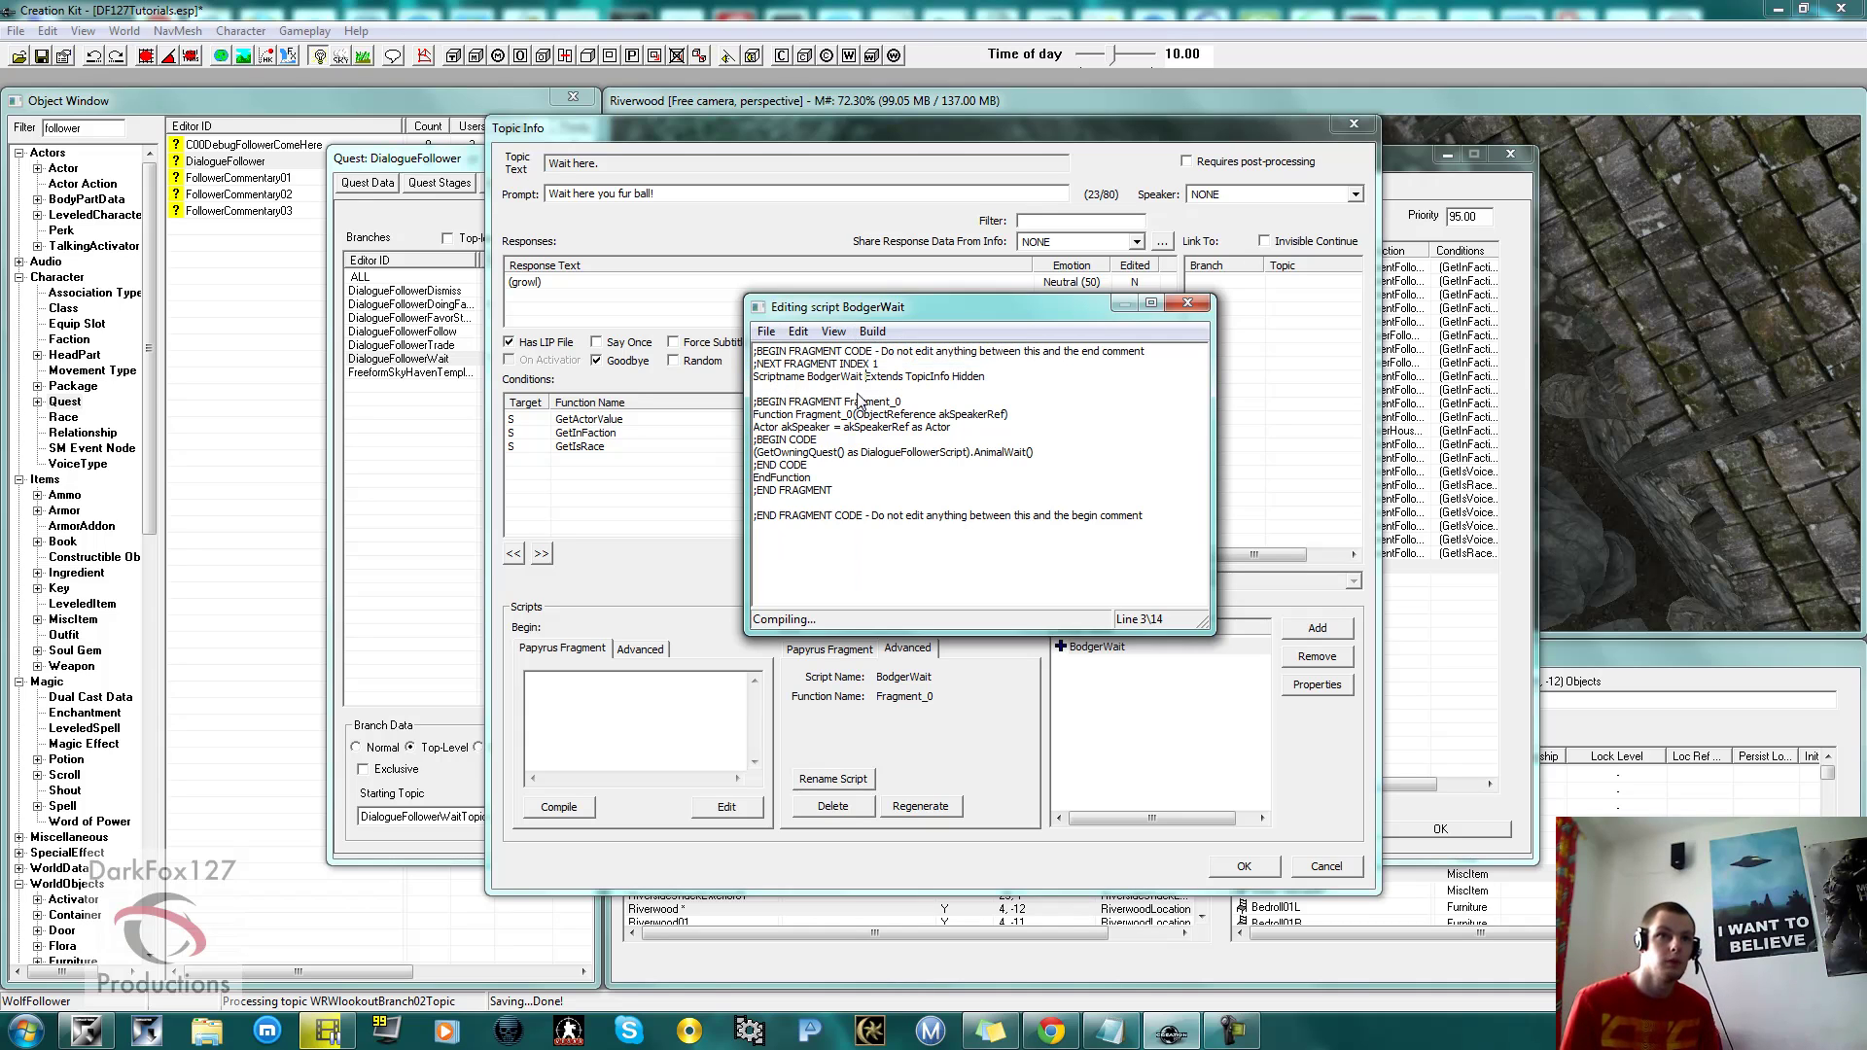
left_click(767, 332)
left_click(783, 368)
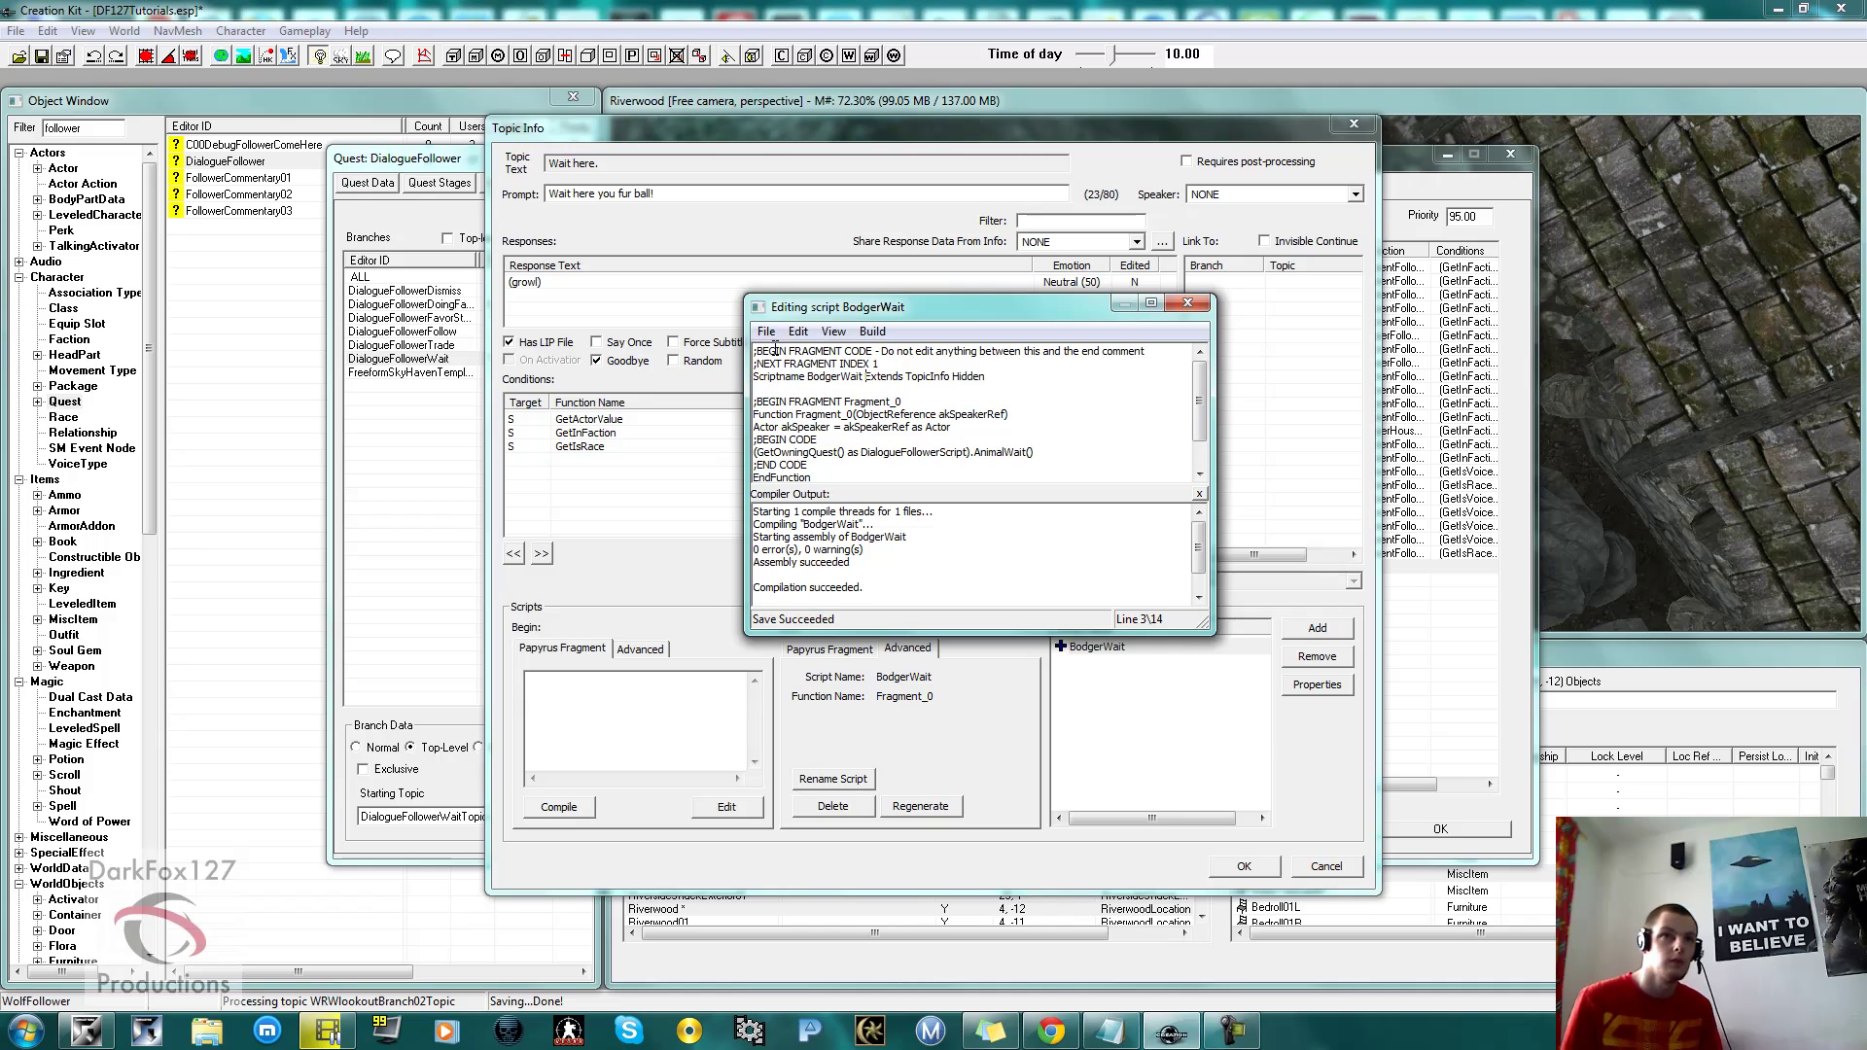
left_click(768, 332)
left_click(787, 385)
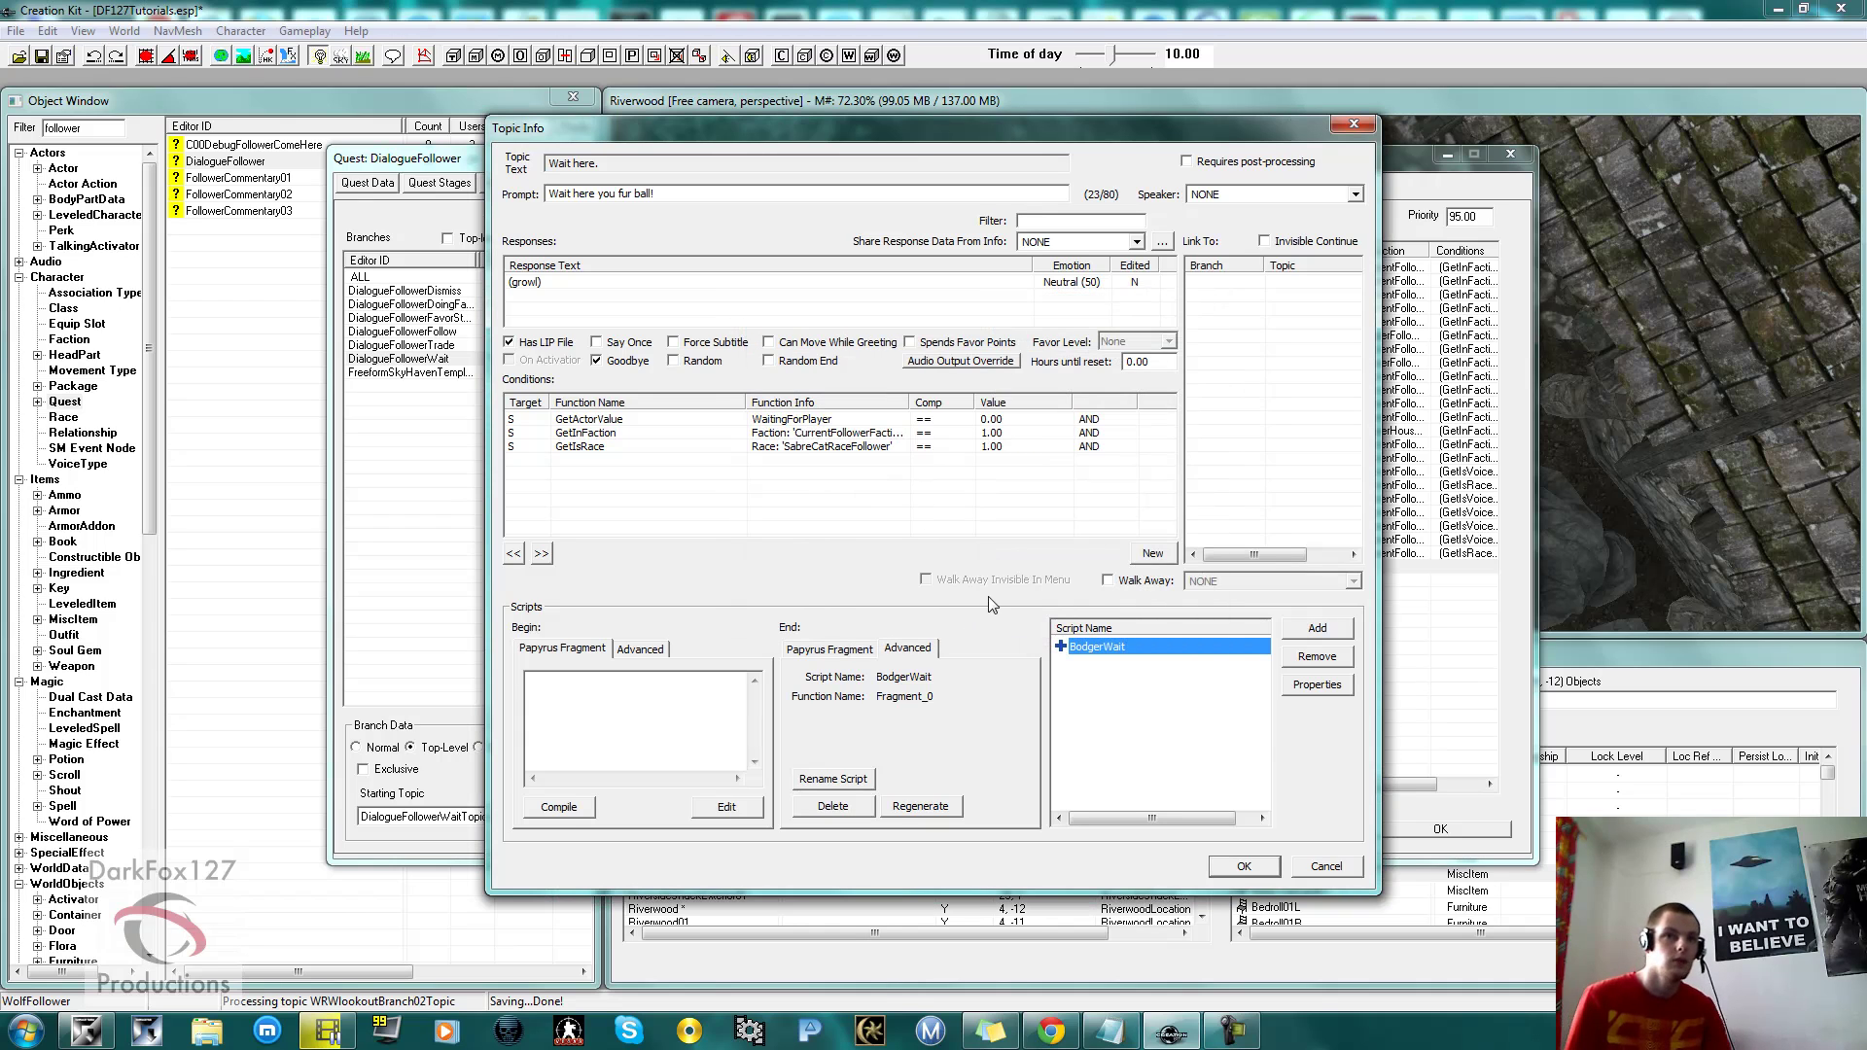
Accept the wait topic info and close the DialogueFollower quest with its changes kept.
left_click(1098, 715)
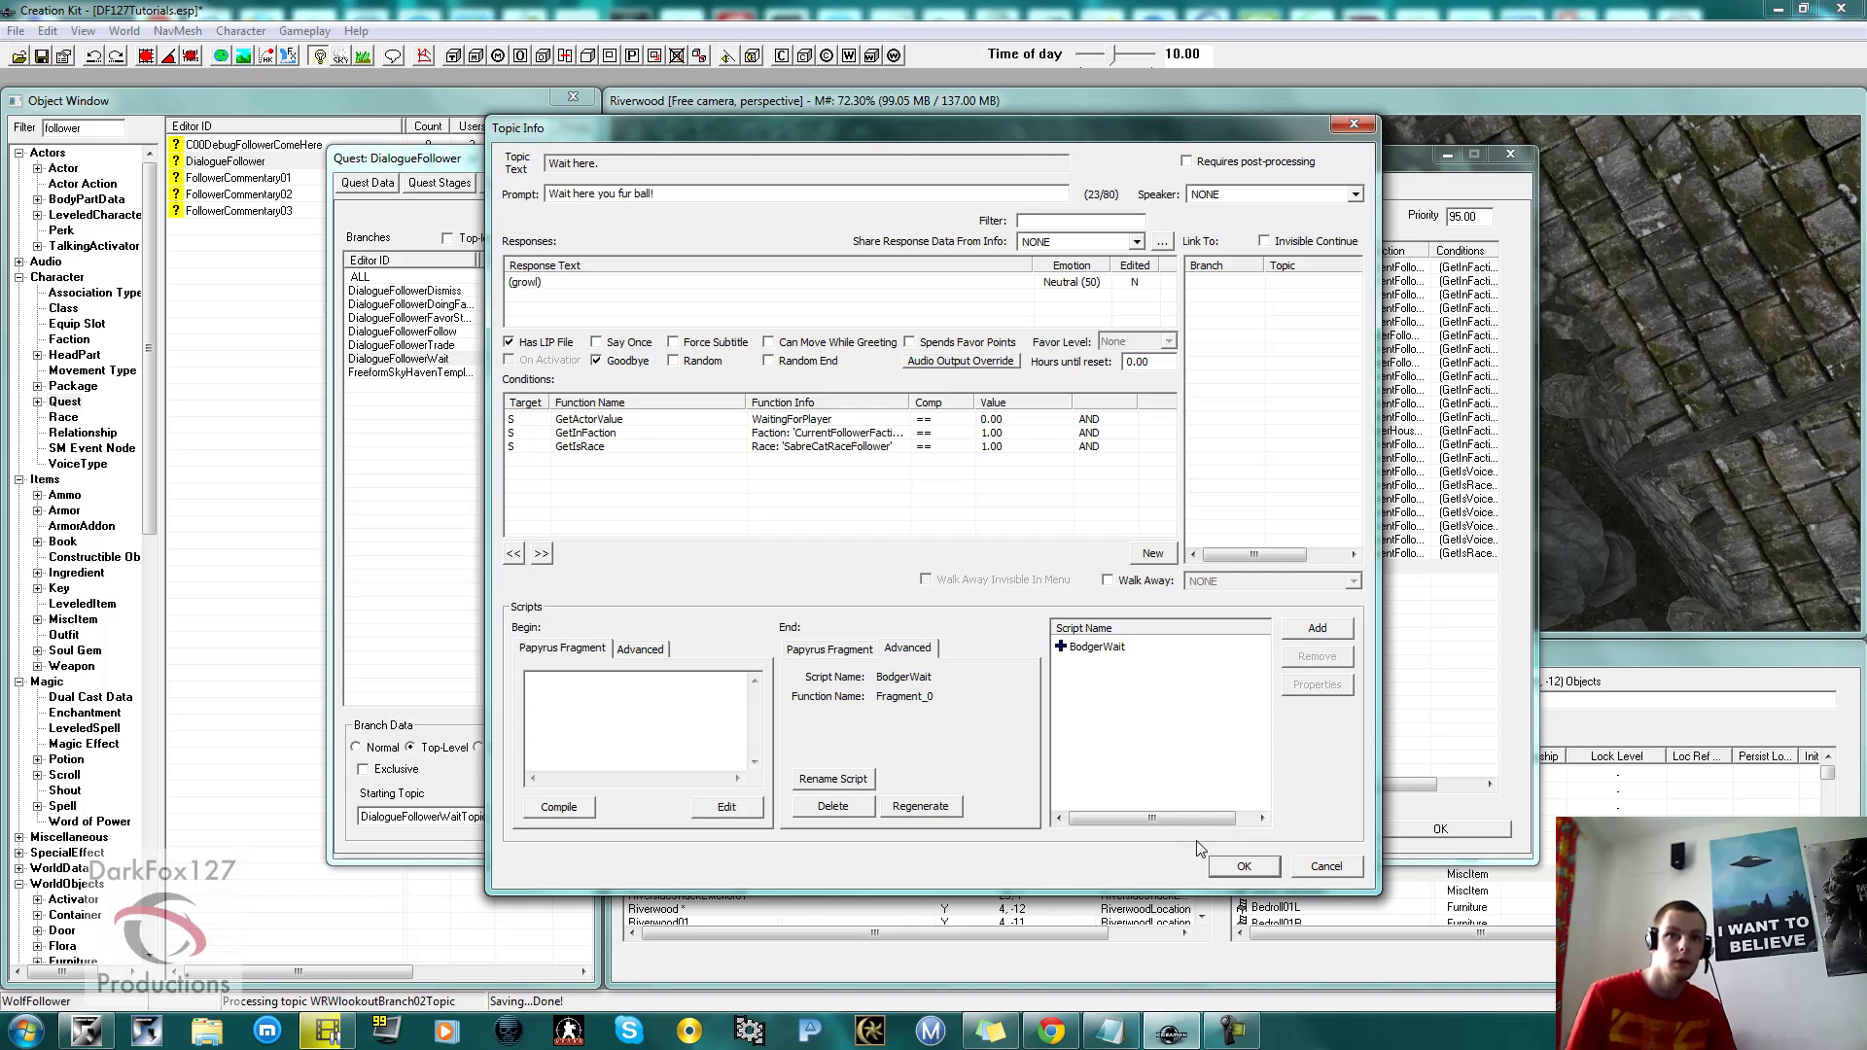
left_click(1246, 868)
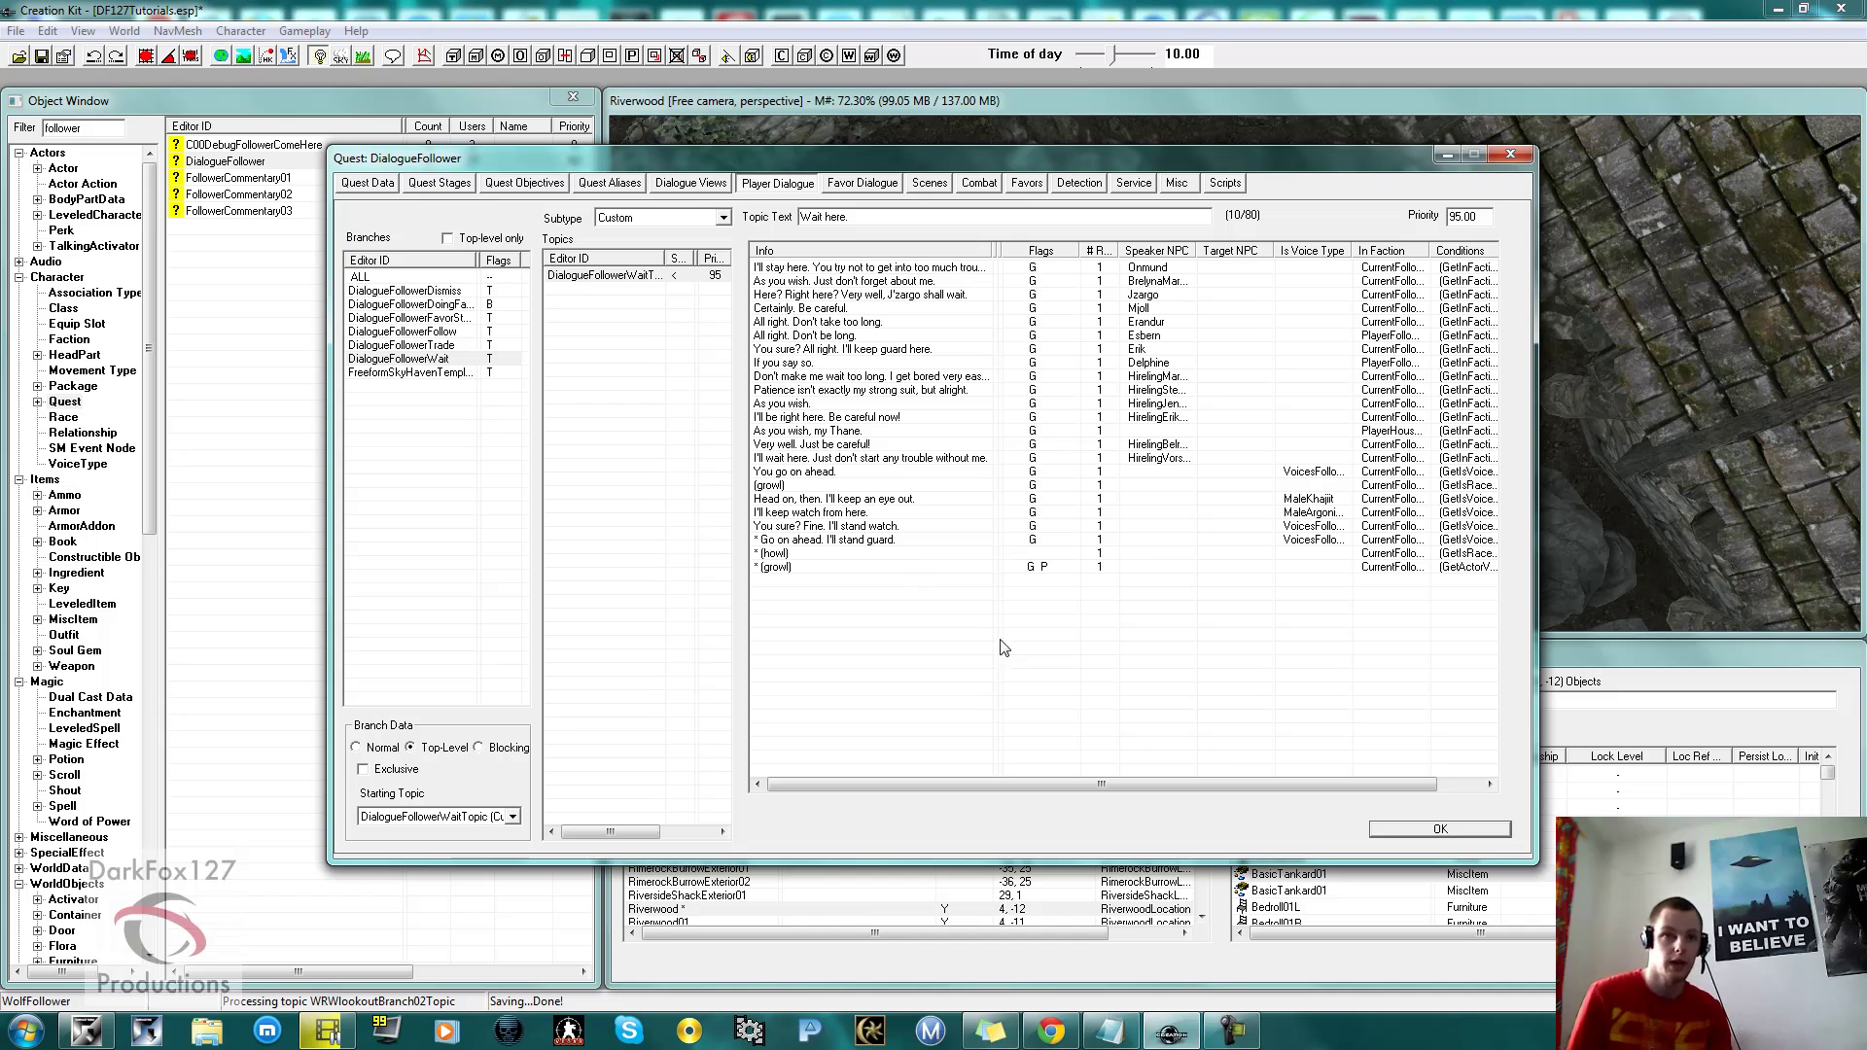
left_click(1378, 830)
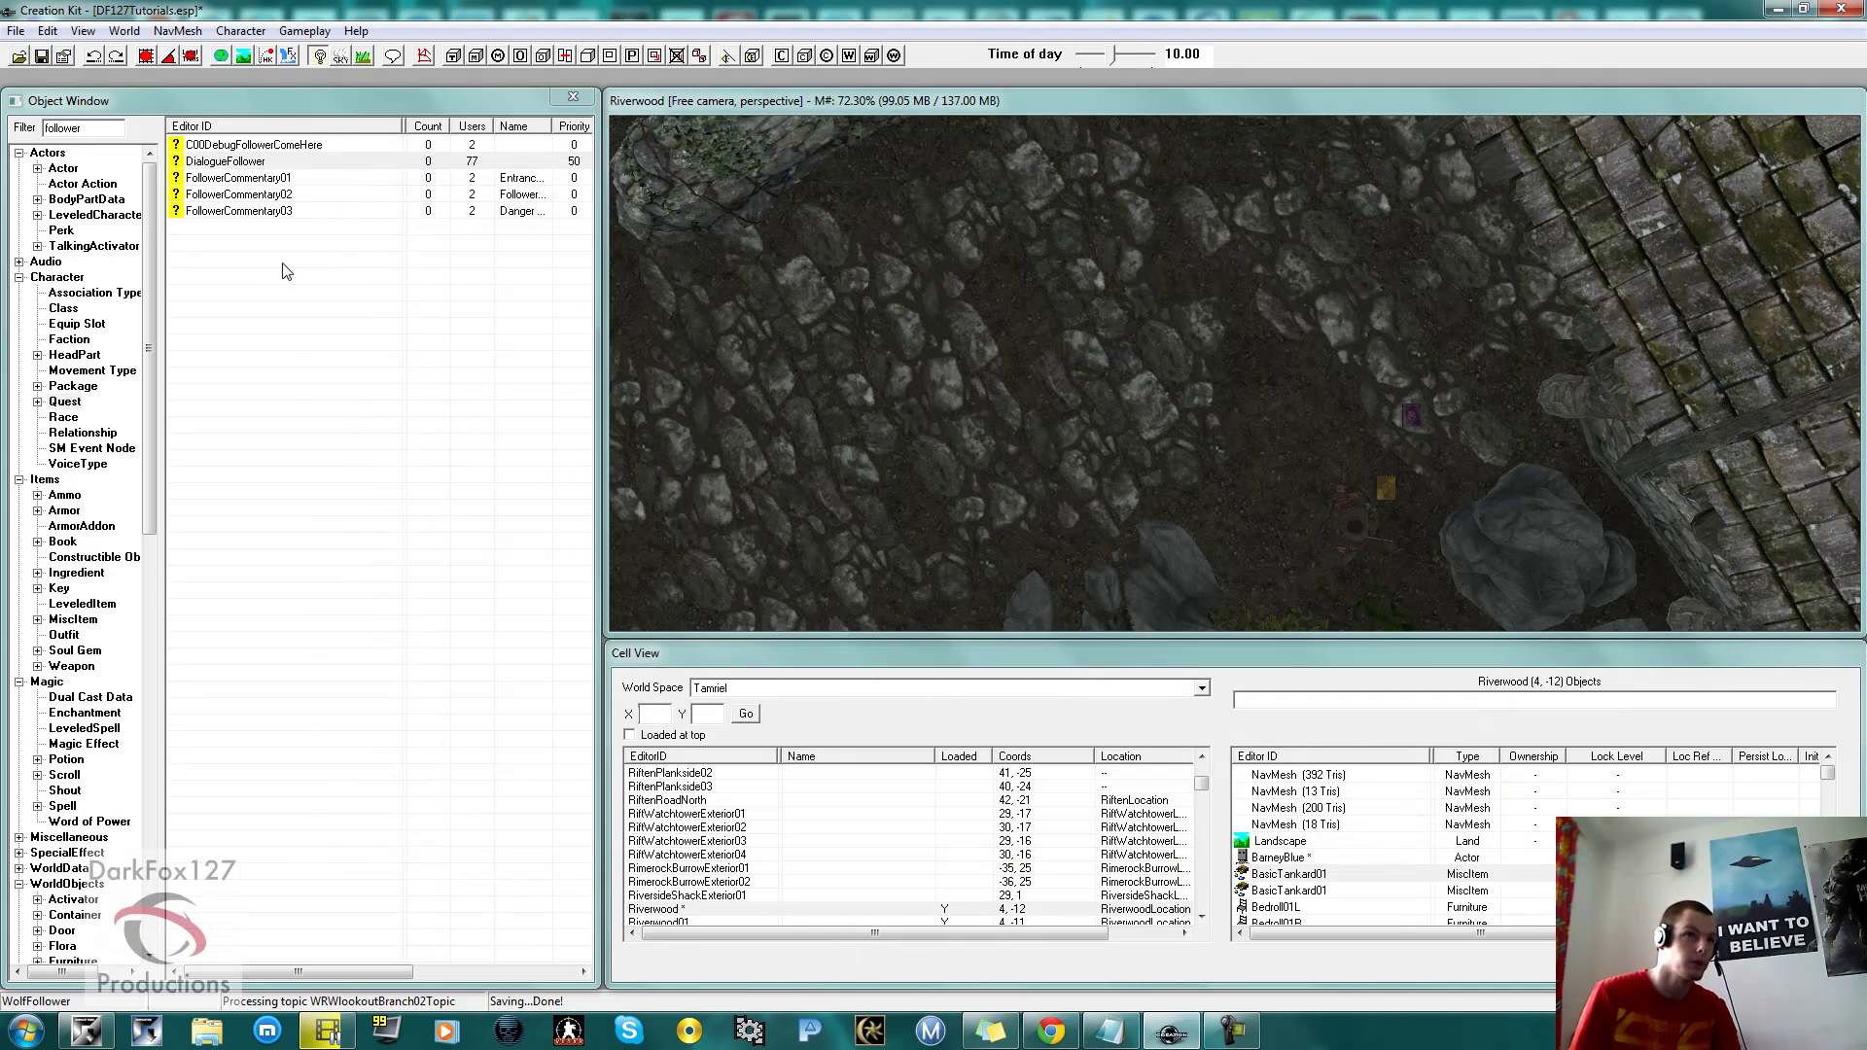
List the actors matching the follower filter and open the SabreCatFollower actor.
left_click(282, 271)
left_click(66, 172)
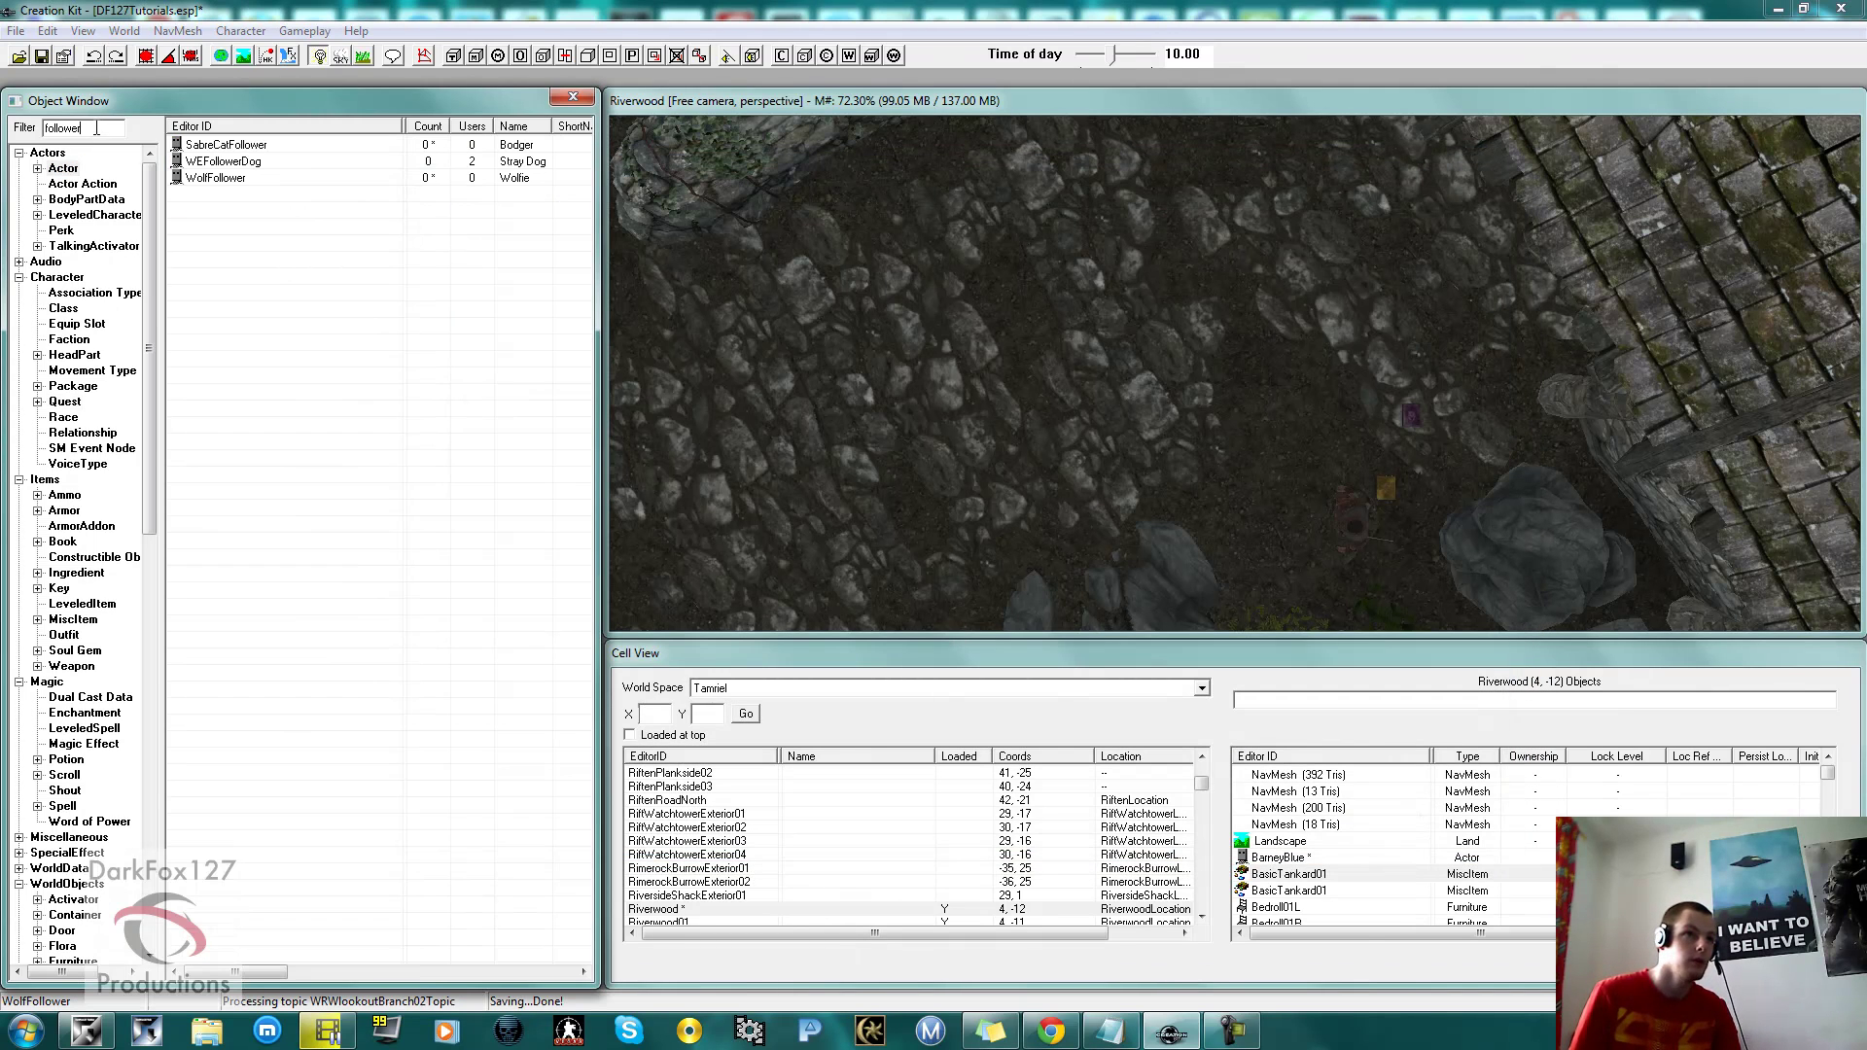
left_click(248, 148)
double_click(251, 155)
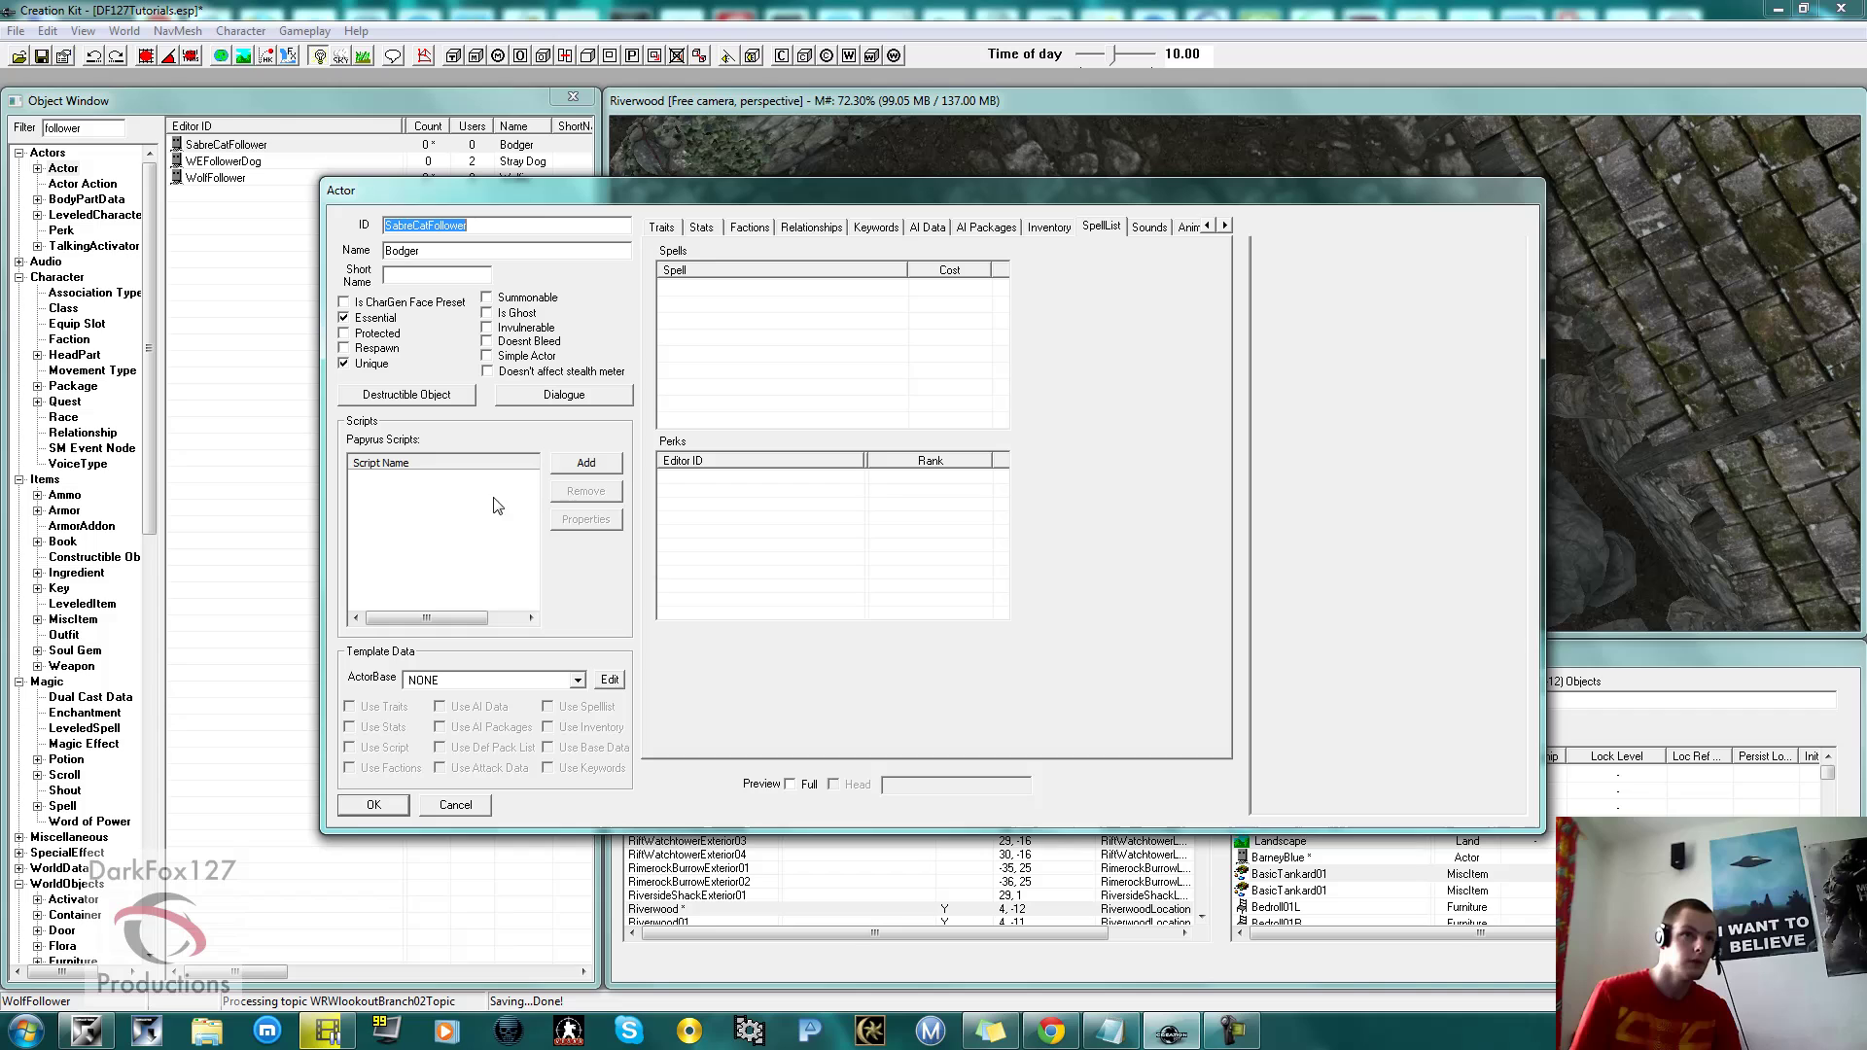
Filter the available scripts by "wedog" and add WEDogFollowerScript to the SabreCatFollower actor.
left_click(585, 463)
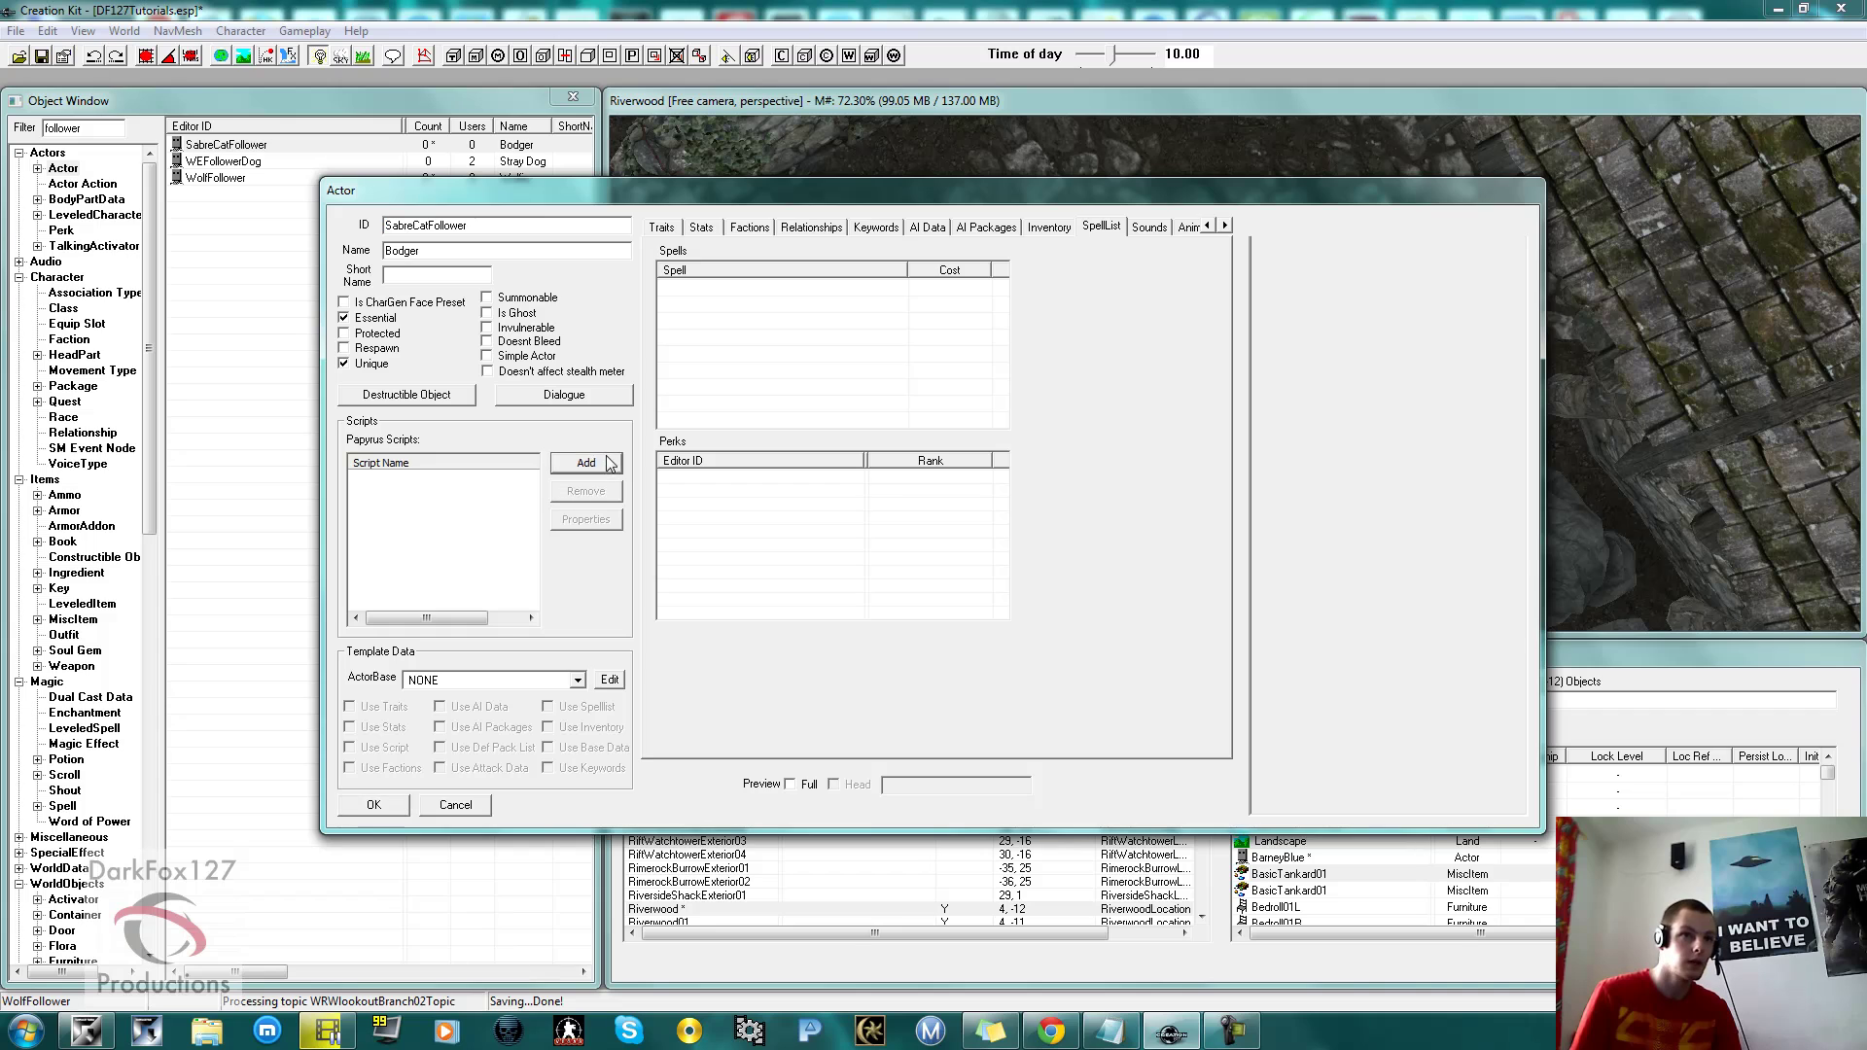
type("wedog")
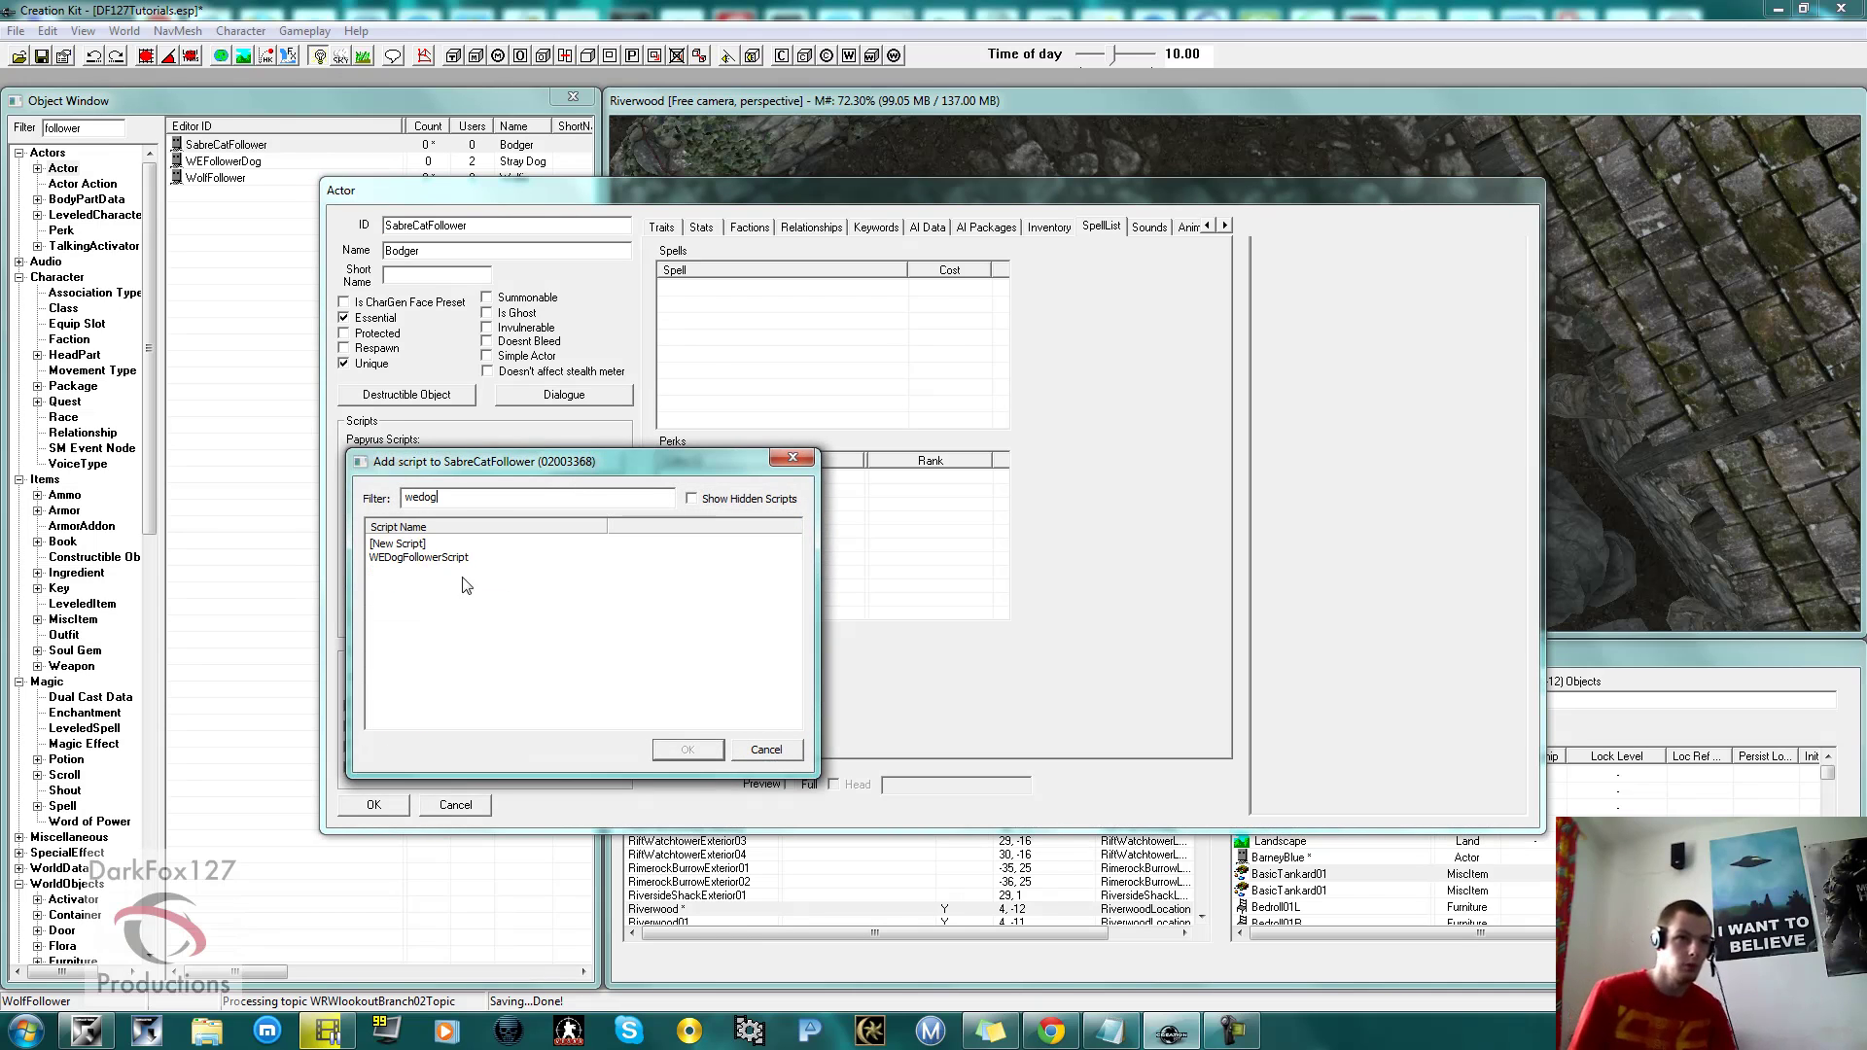
left_click(419, 558)
left_click(661, 751)
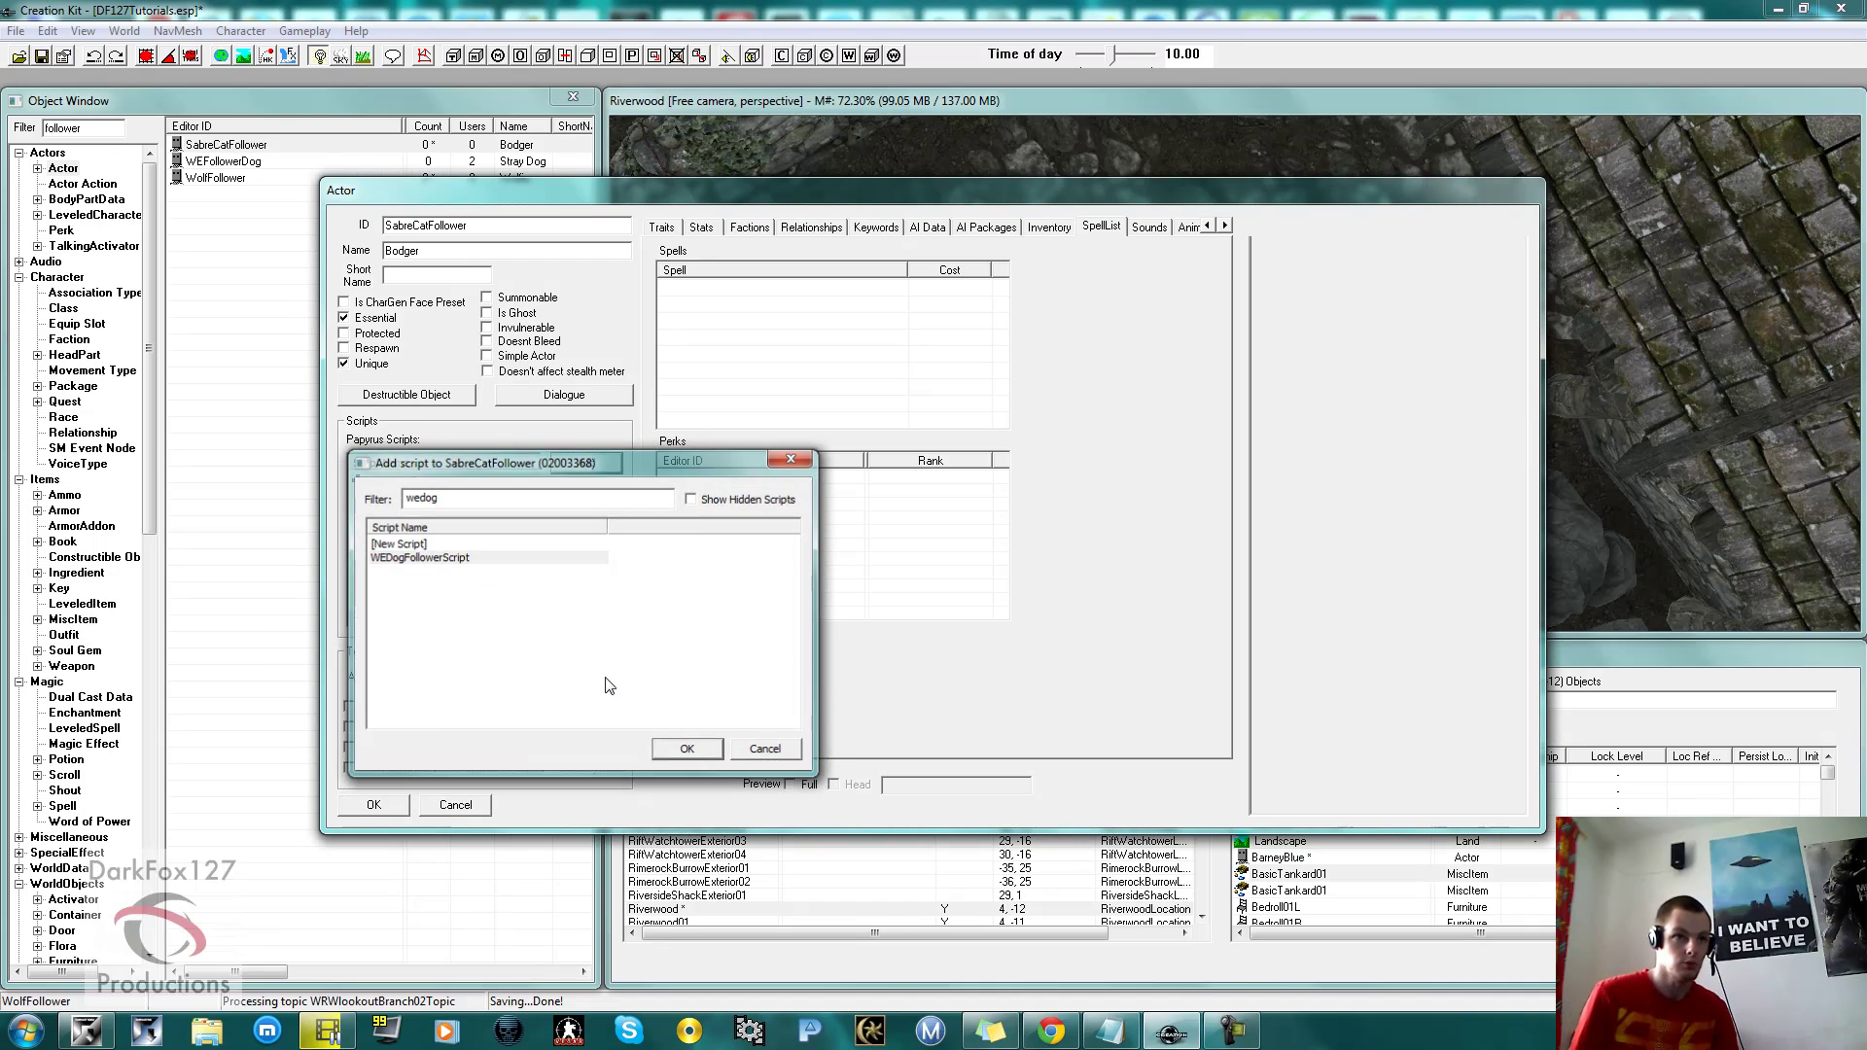
Open the source of WEDogFollowerScript, copy all of its code and close the source editor.
left_click(476, 483)
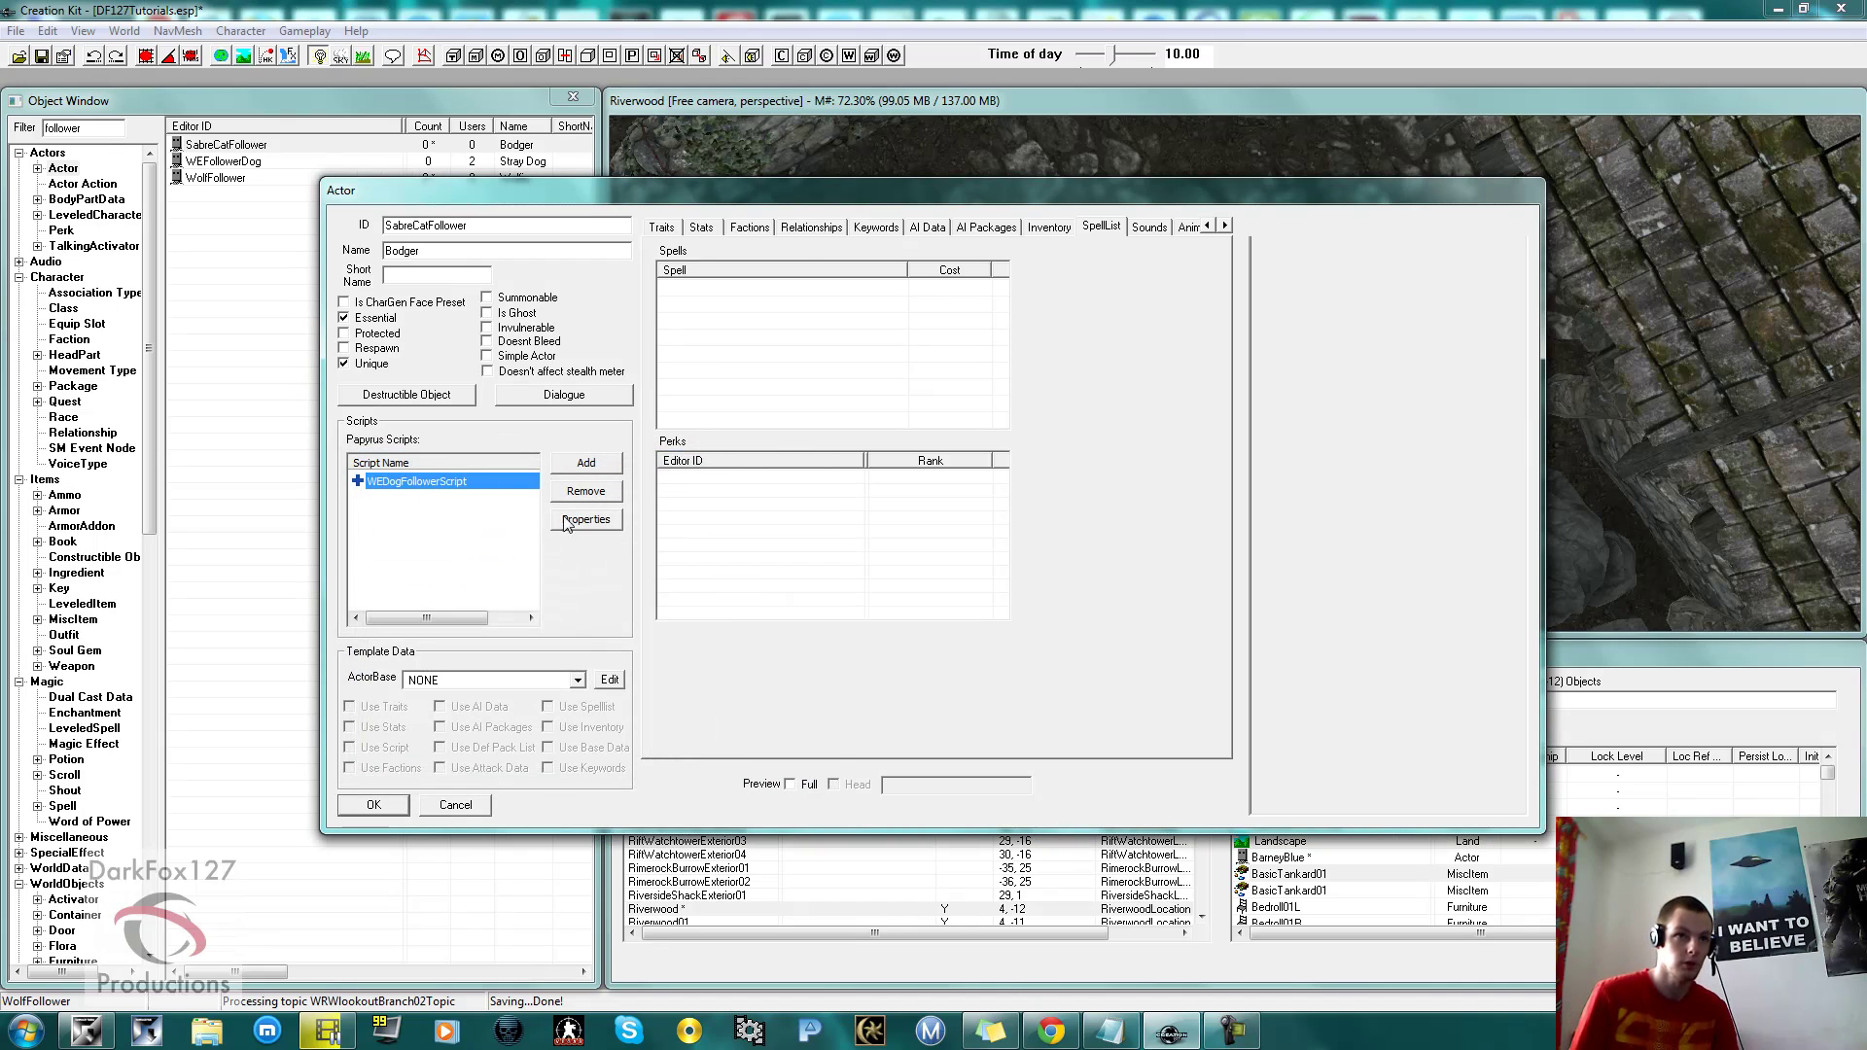
right_click(465, 480)
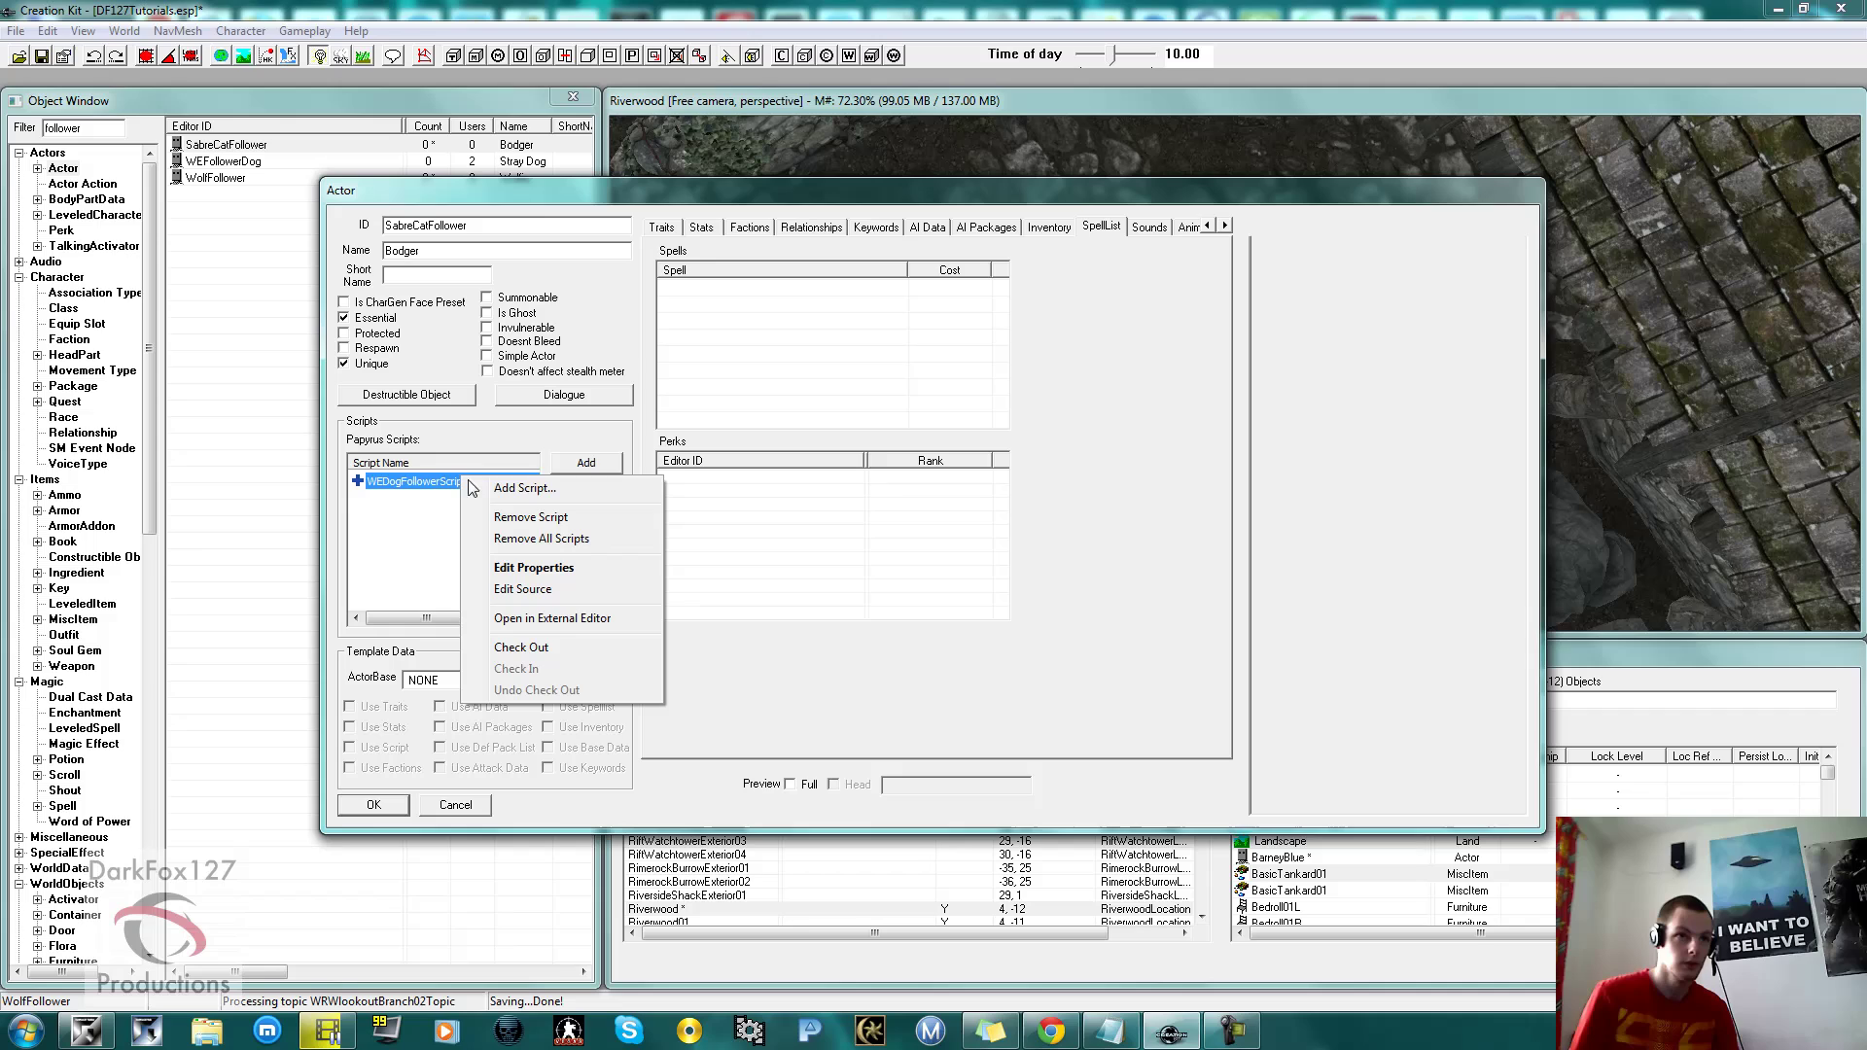
left_click(518, 590)
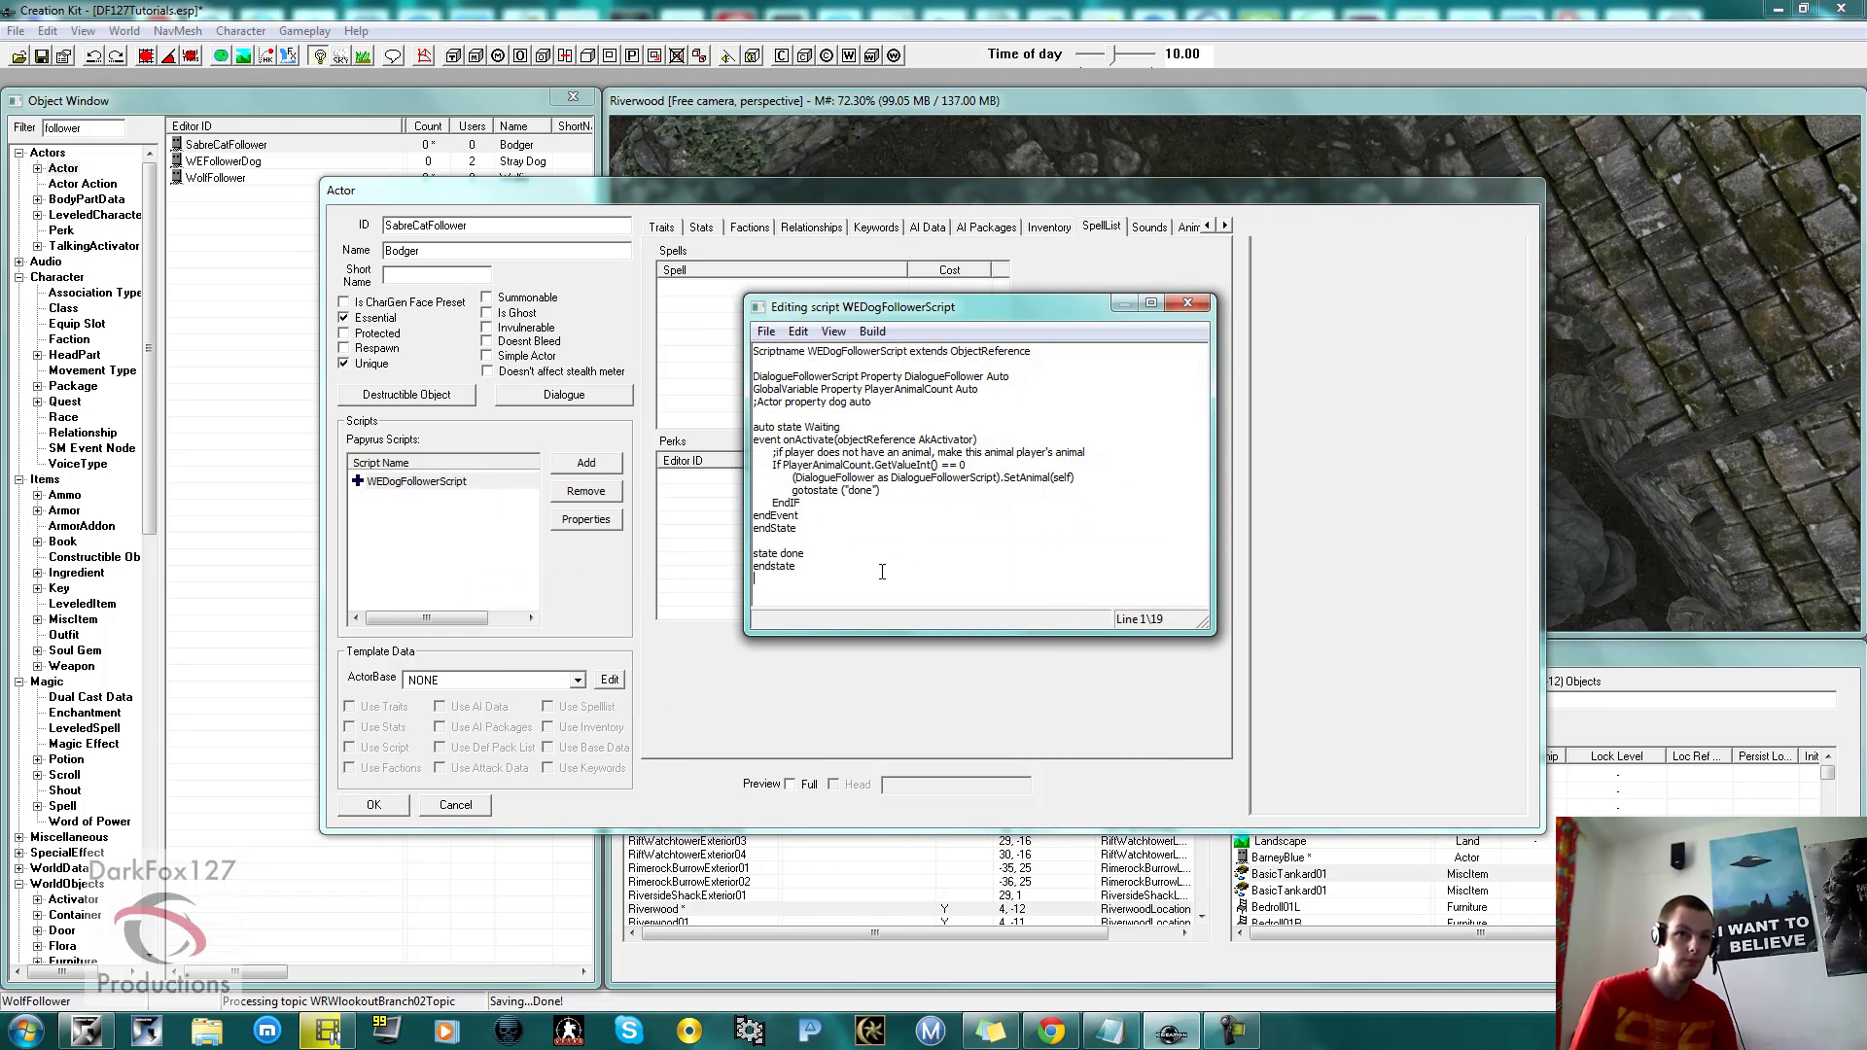
left_click_drag(838, 567, 768, 362)
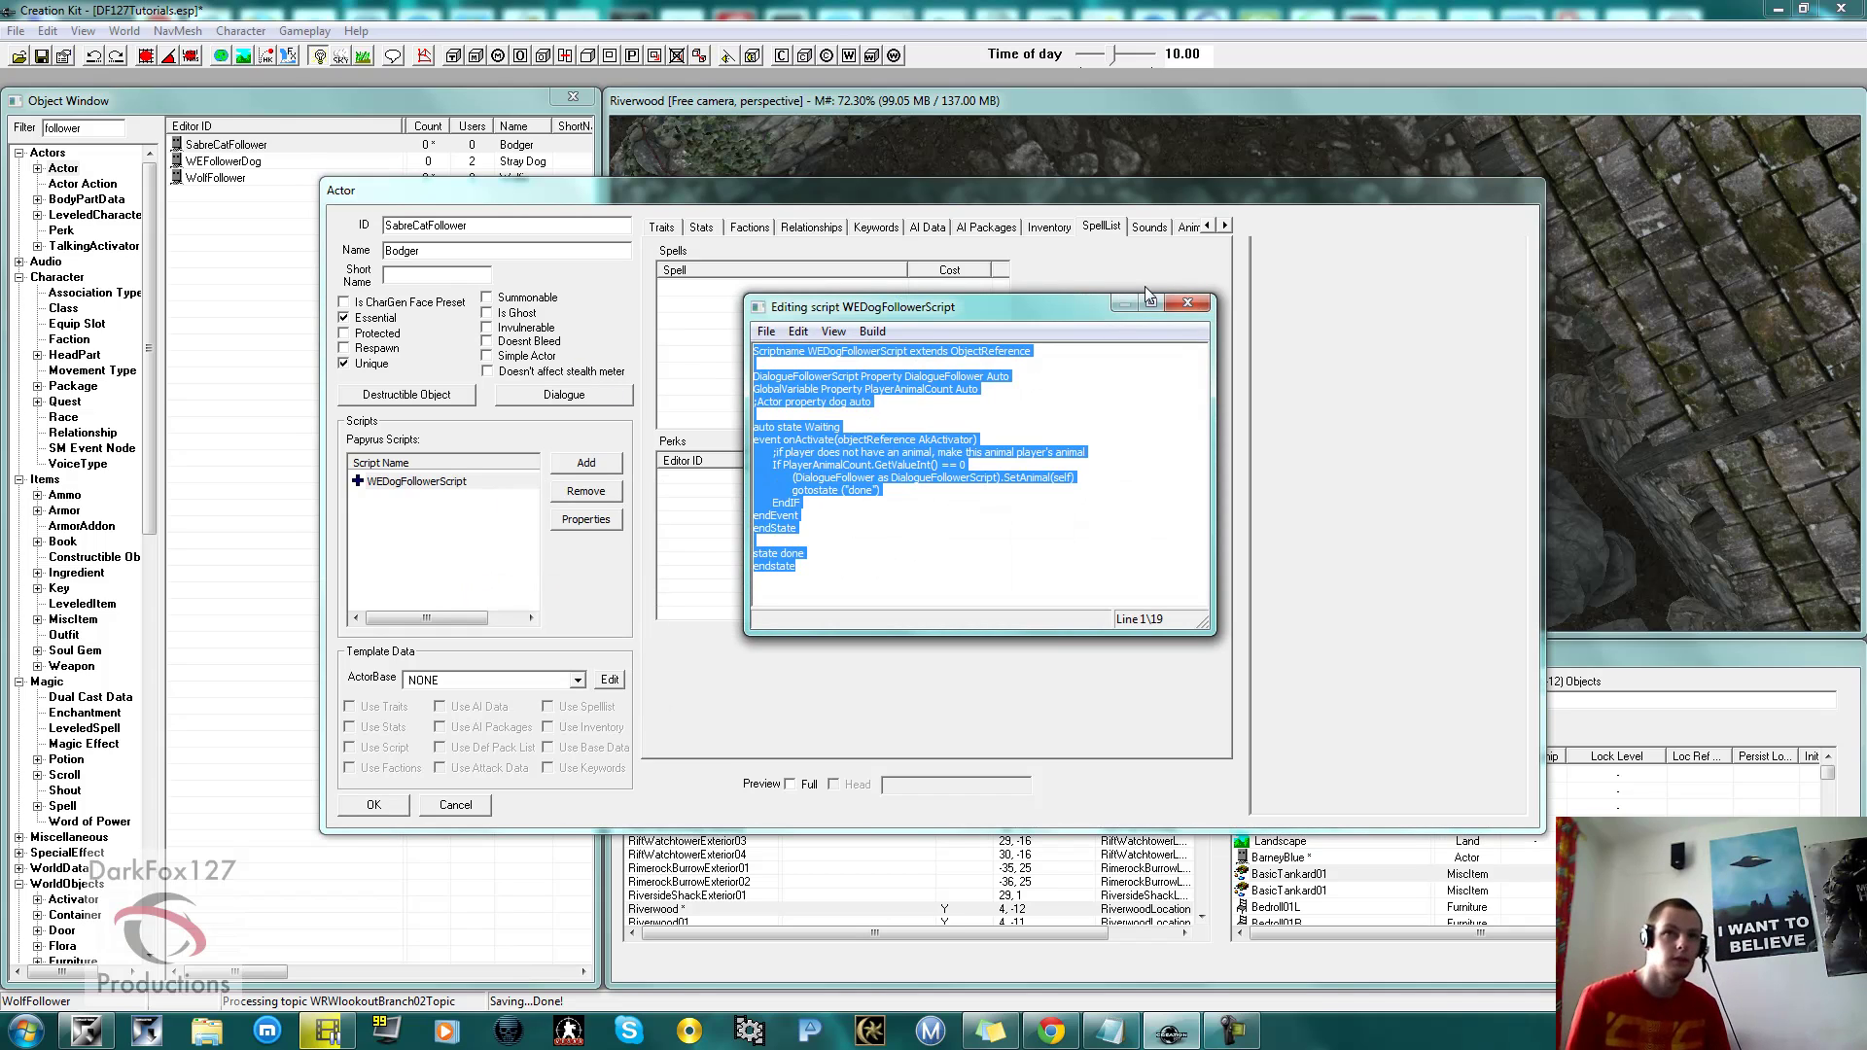
left_click(1183, 303)
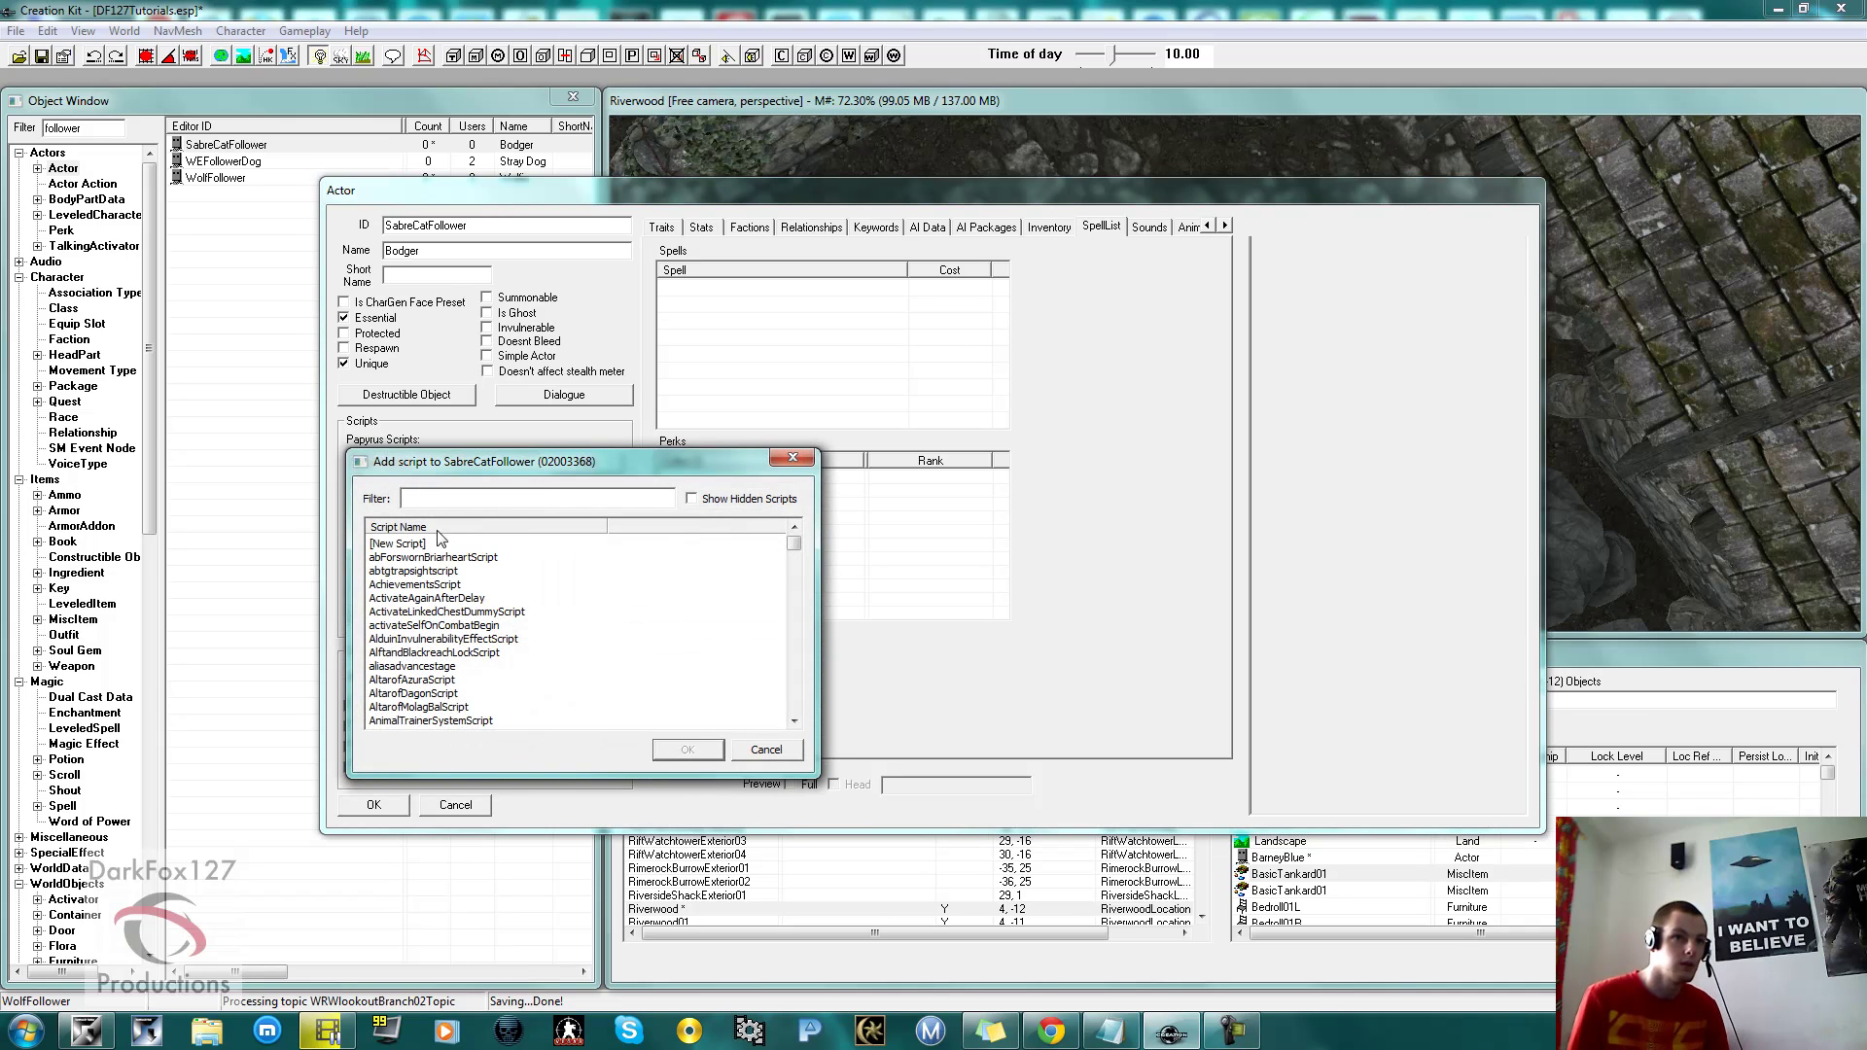
Add a new script named BodgerScript01 that extends ObjectReference to the SabreCatFollower actor.
double_click(398, 545)
key("ctrl+a")
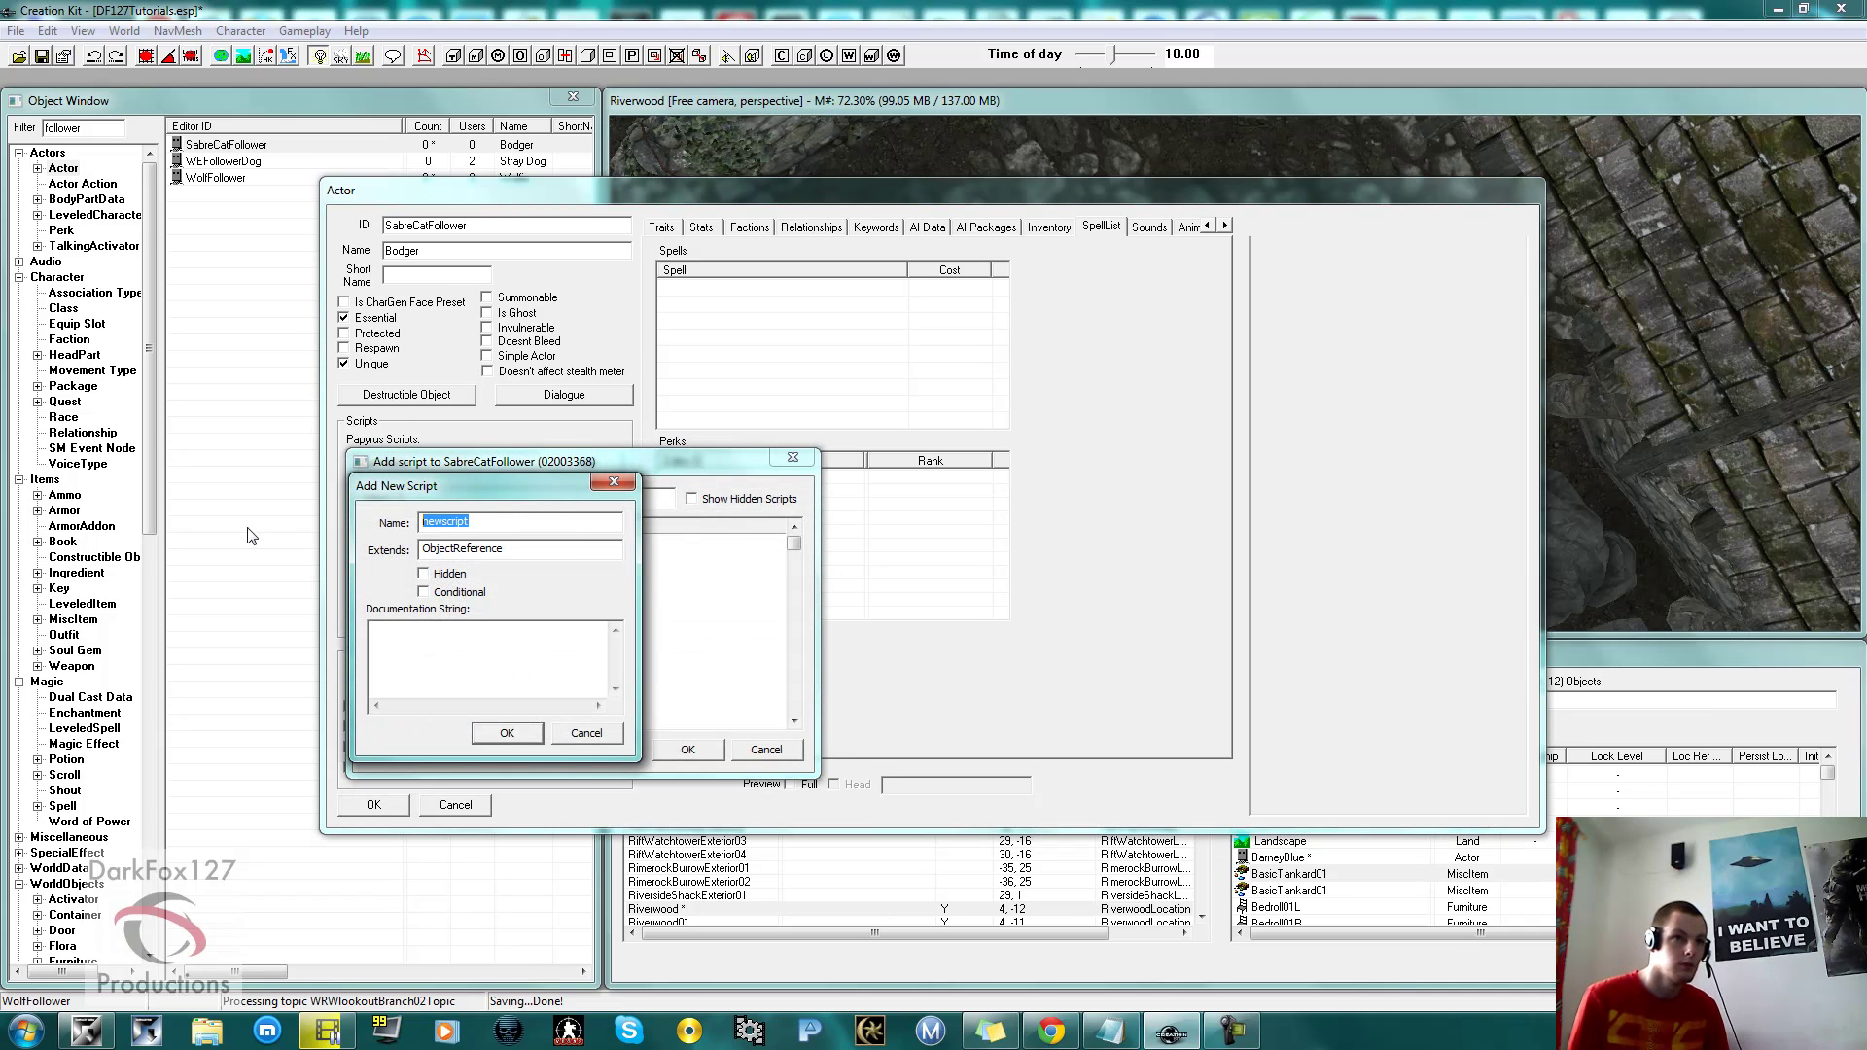
type("Bodger")
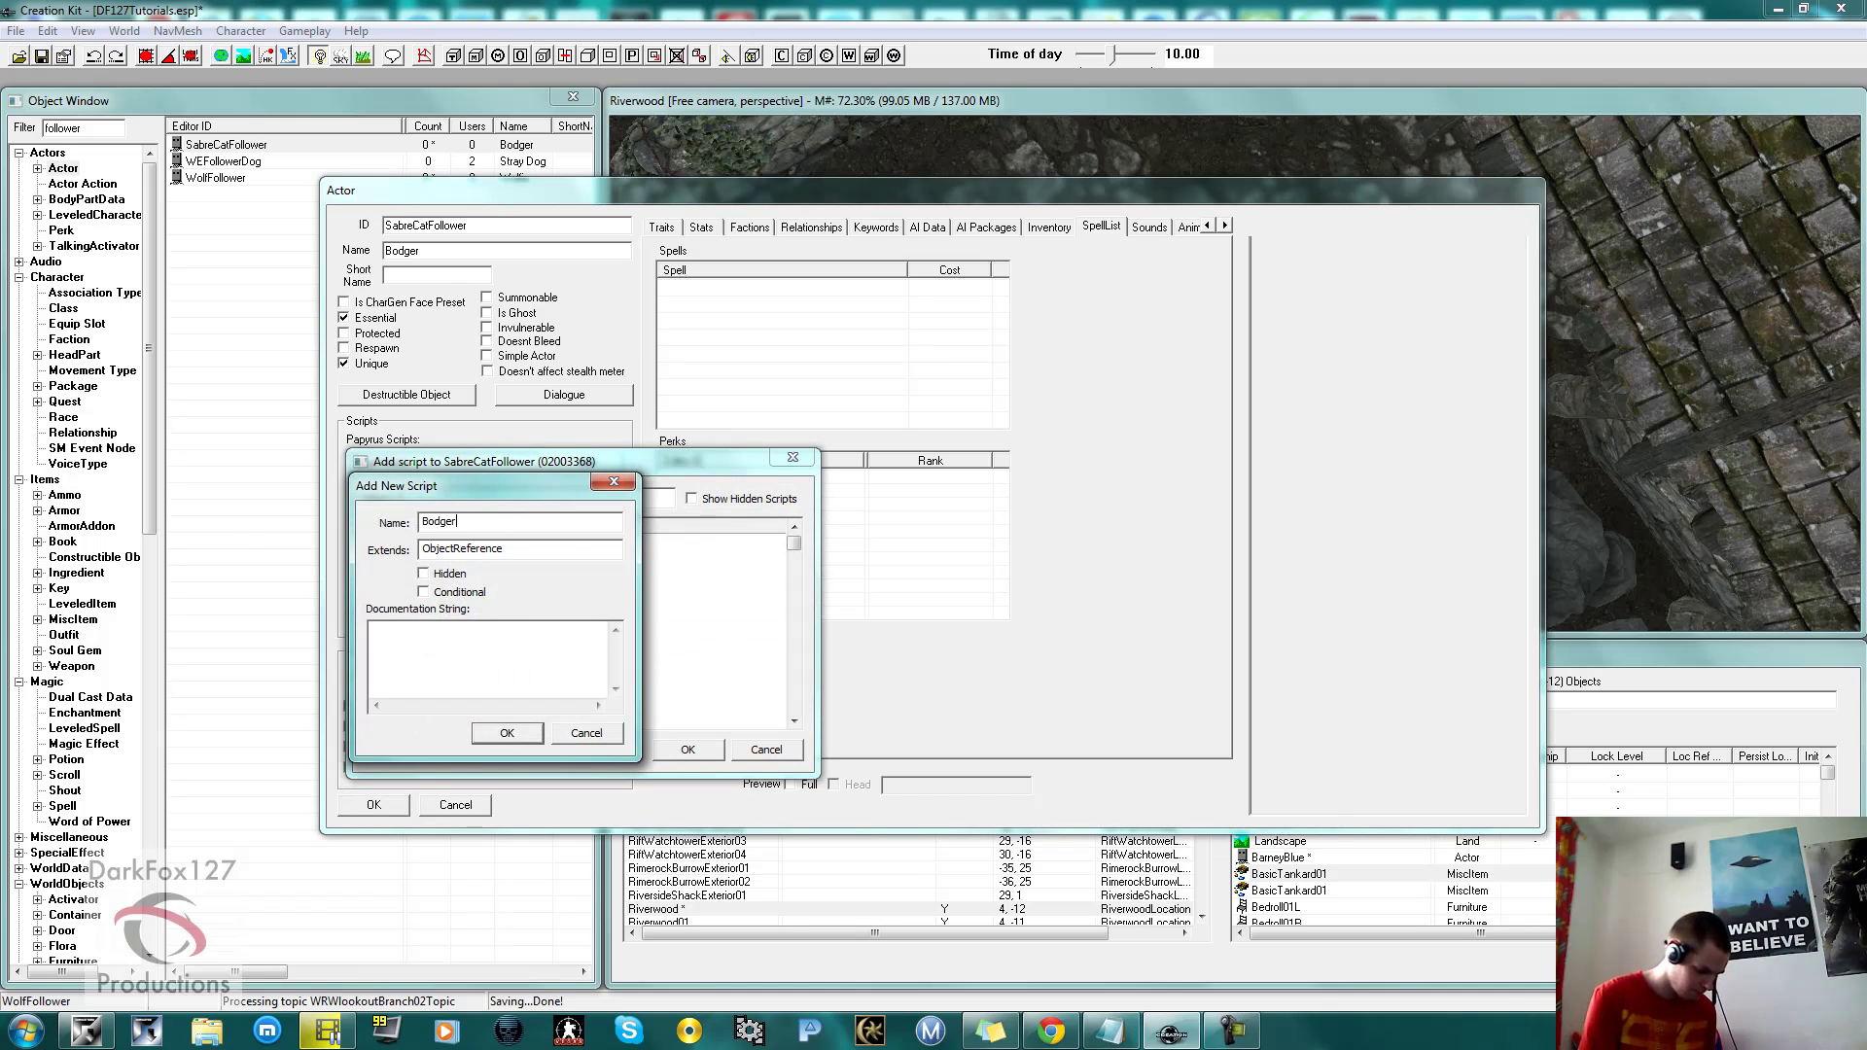
type("Script01")
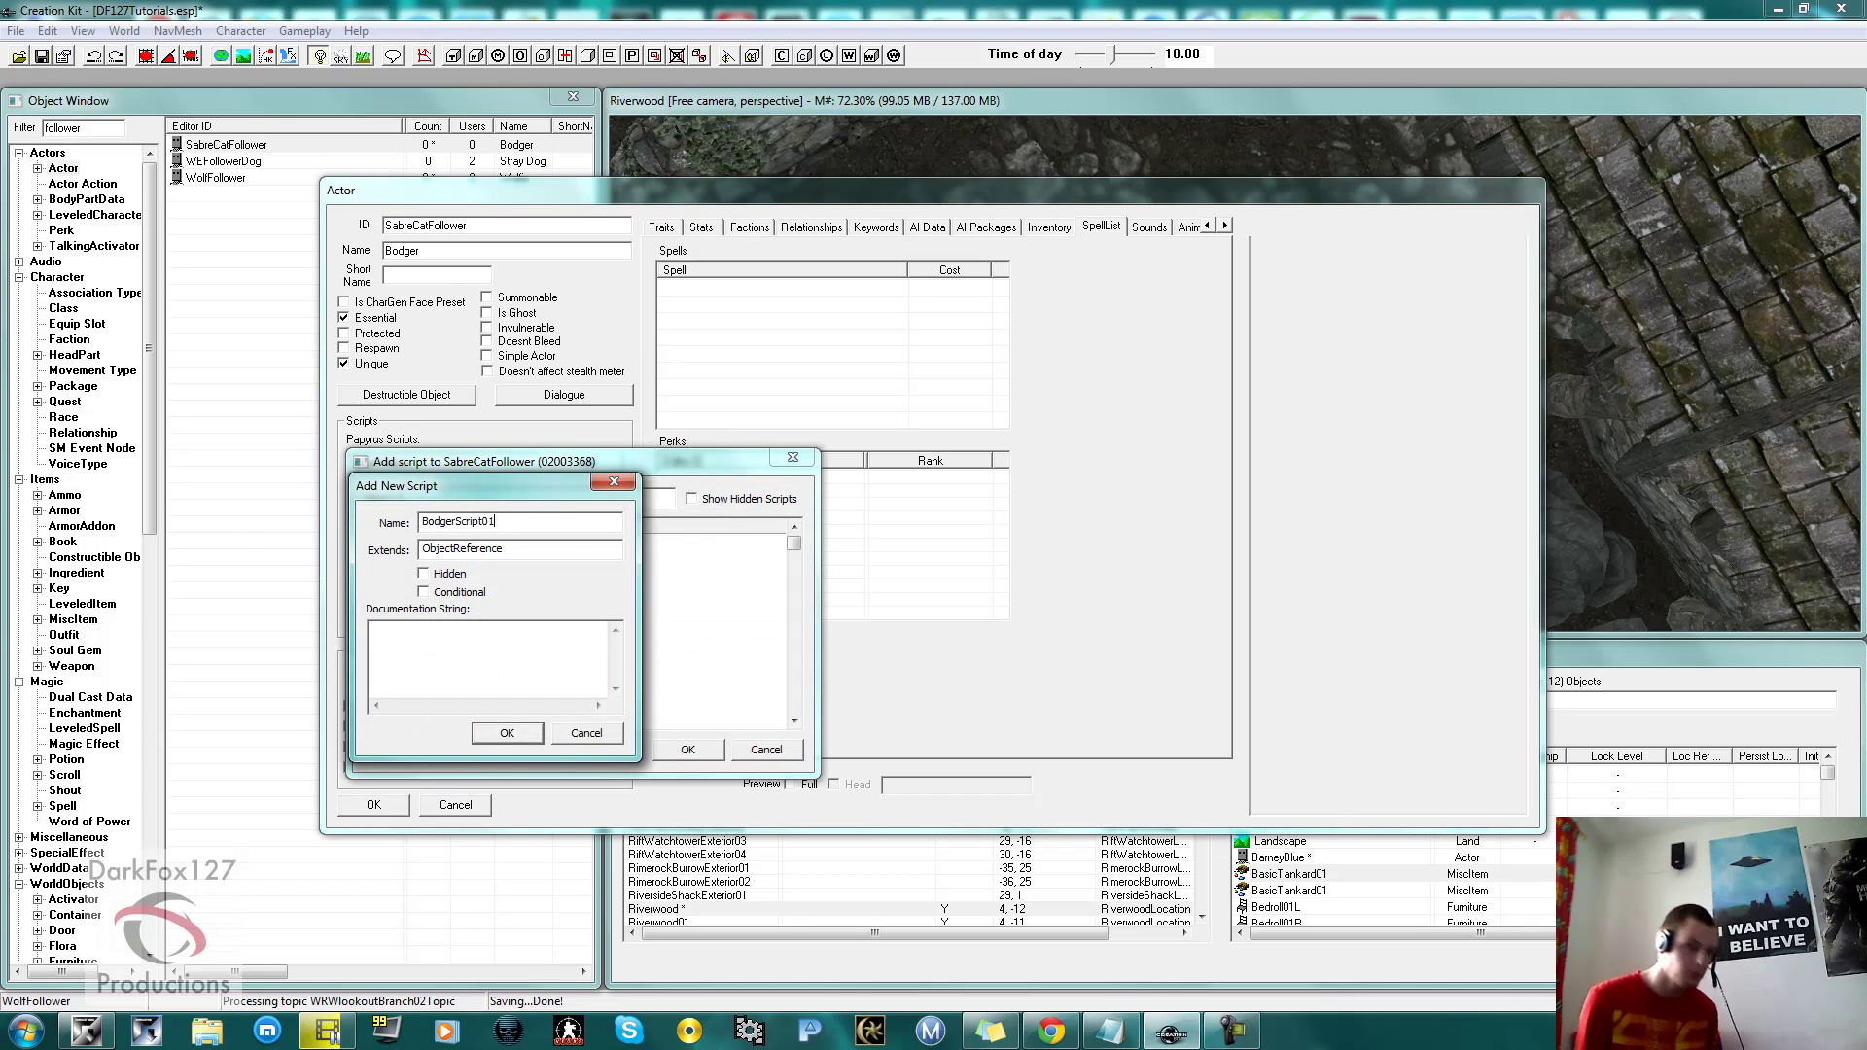
left_click(437, 657)
left_click(506, 733)
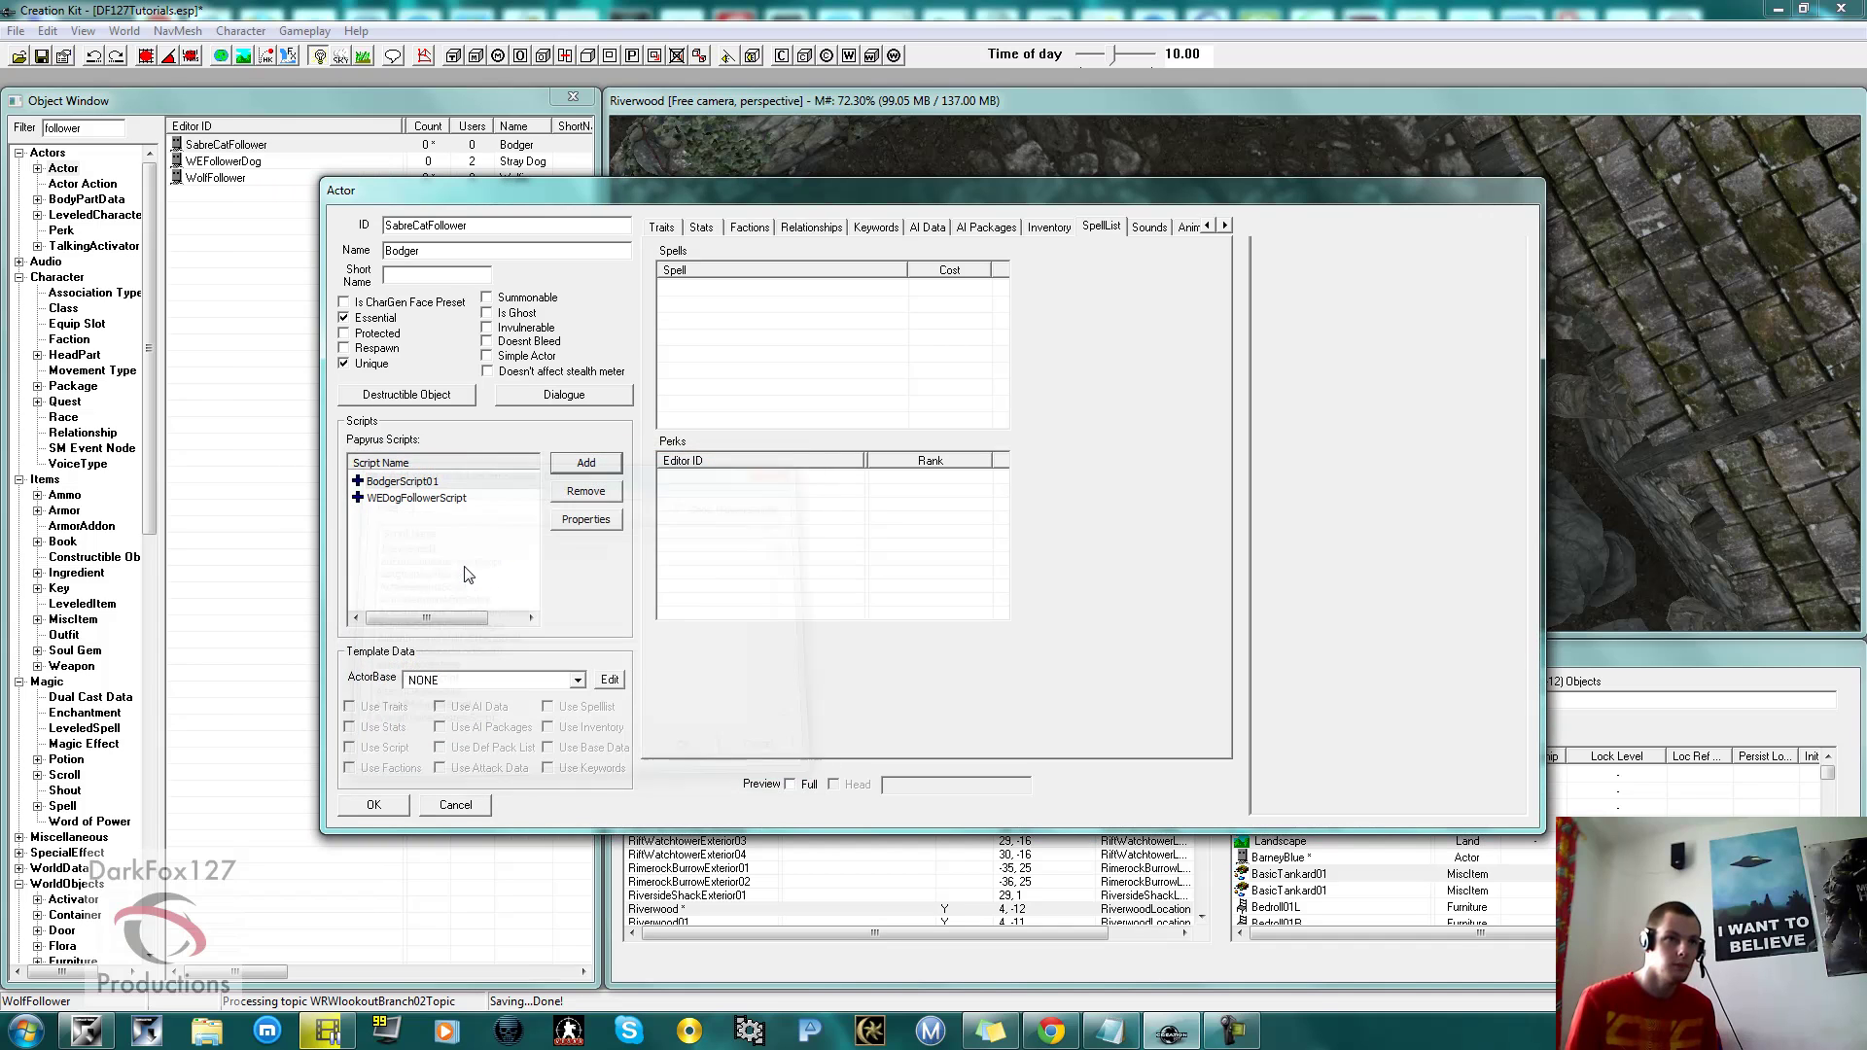
left_click(413, 482)
double_click(413, 481)
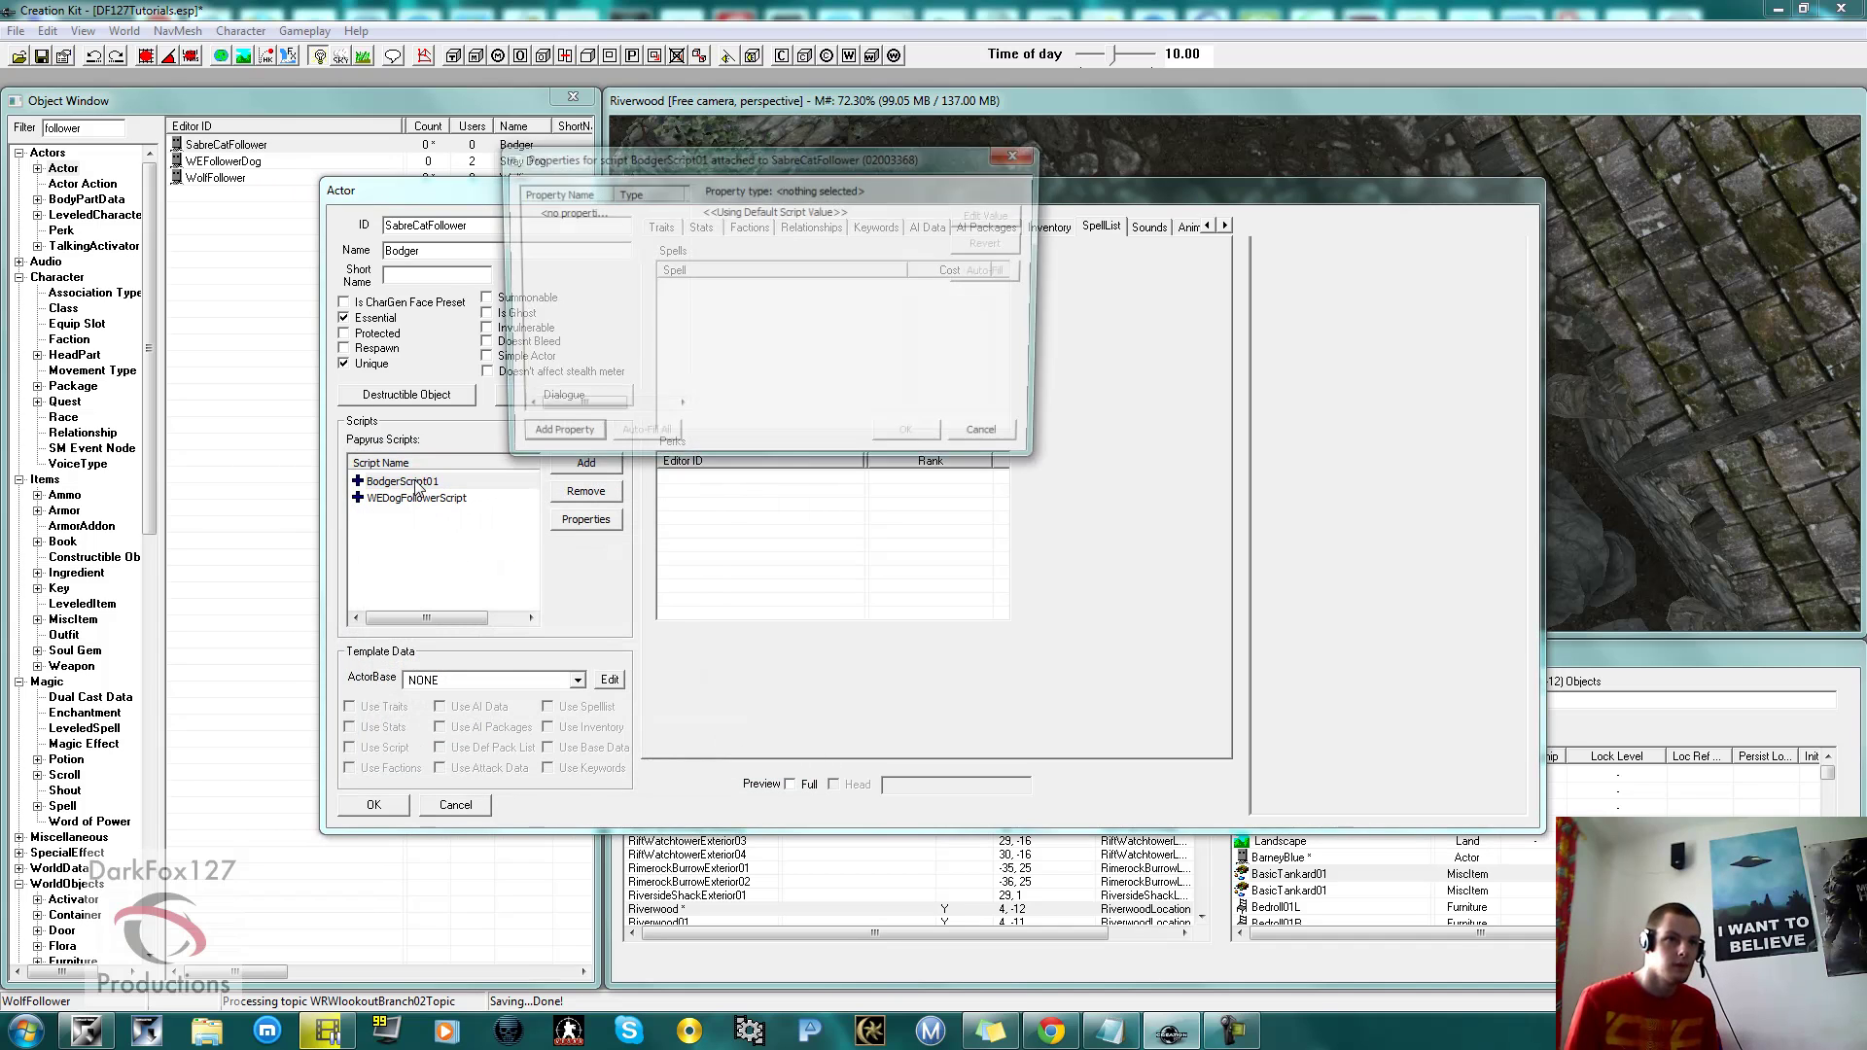
left_click(992, 433)
Paste the copied code into the BodgerScript01 source and delete its WEDogFollowerScript Scriptname line and the gotostate ("done") line.
right_click(389, 484)
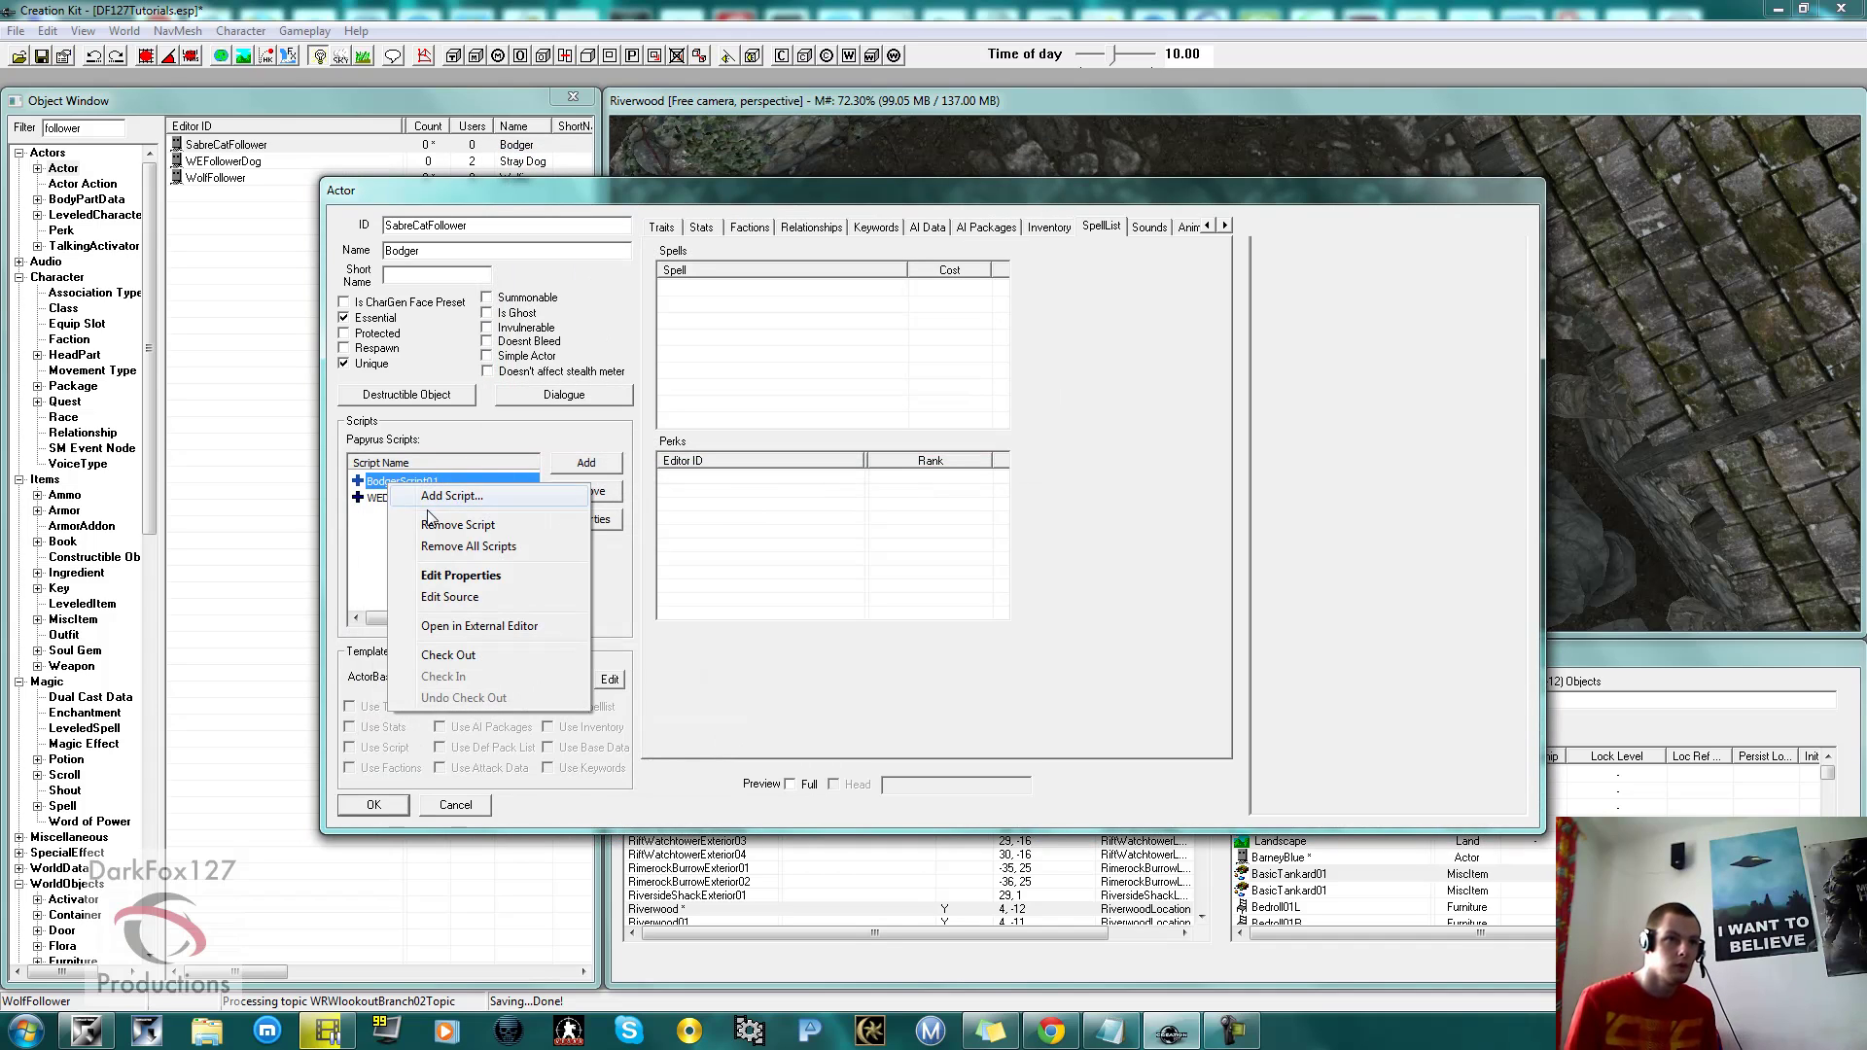
left_click(428, 598)
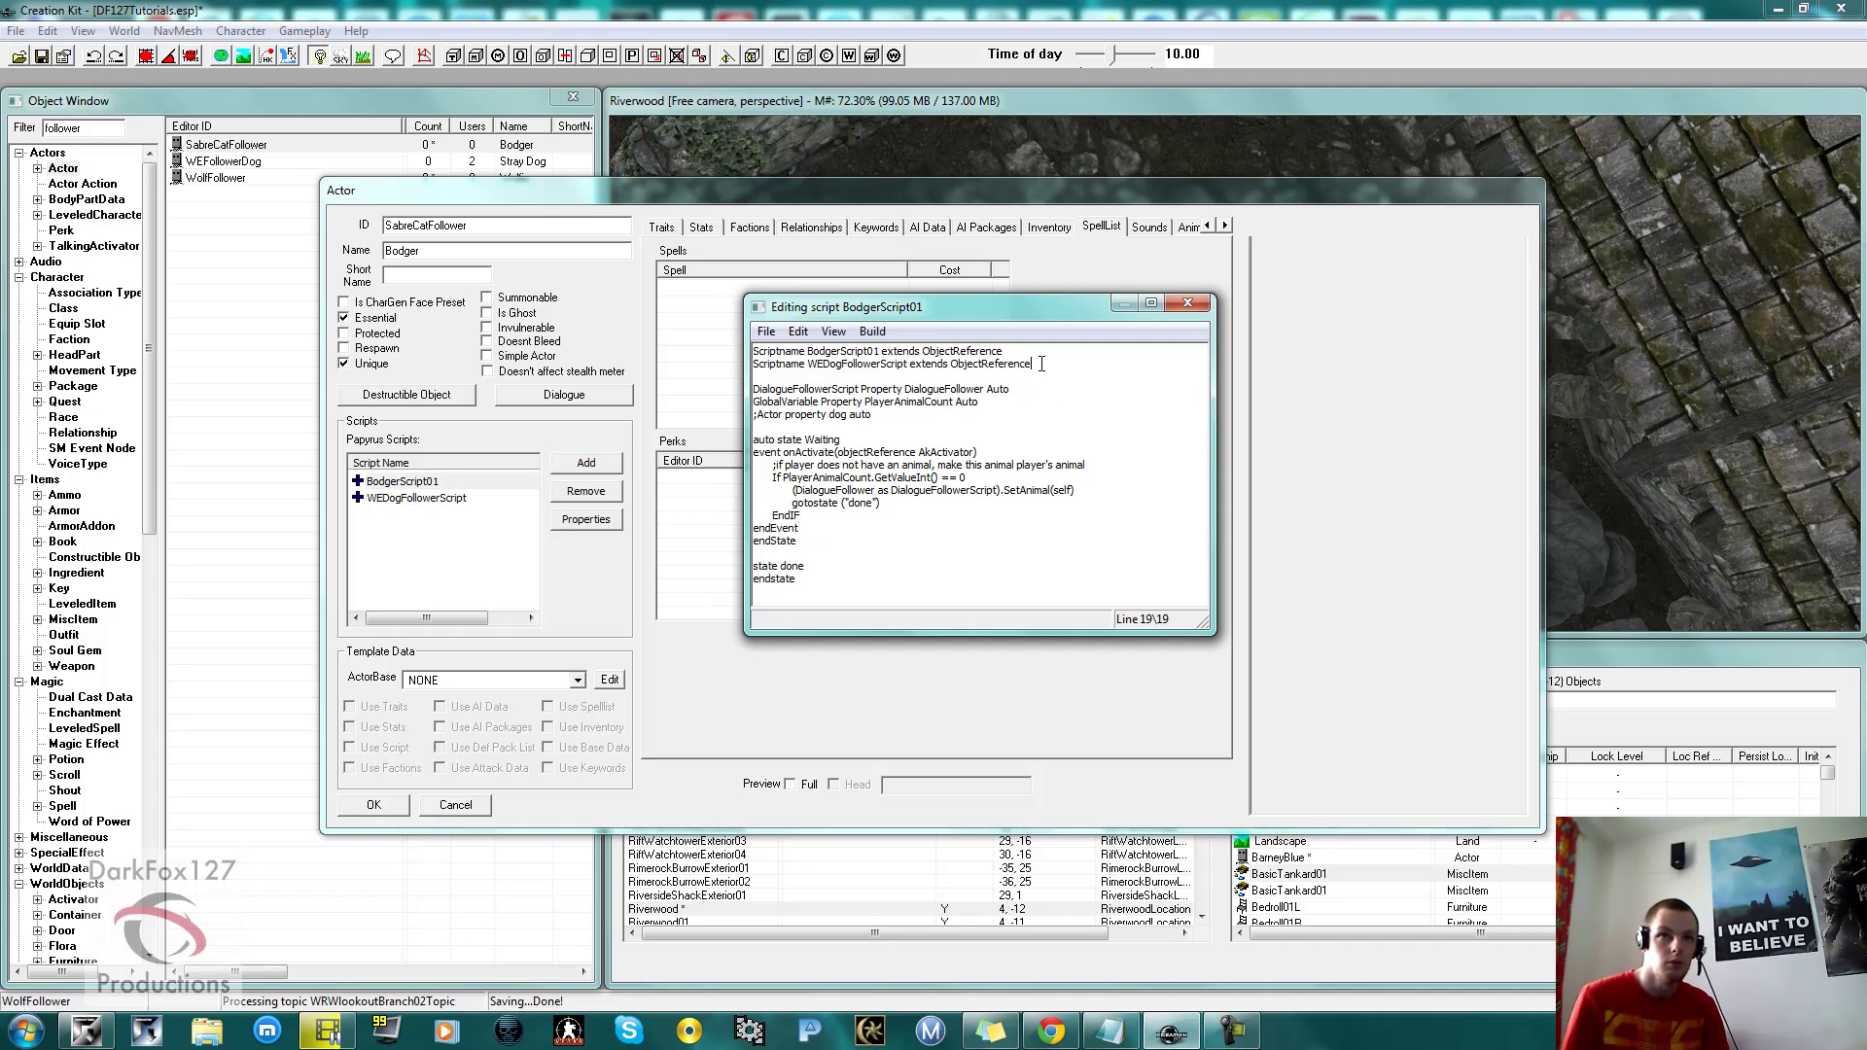
left_click_drag(1041, 363, 756, 370)
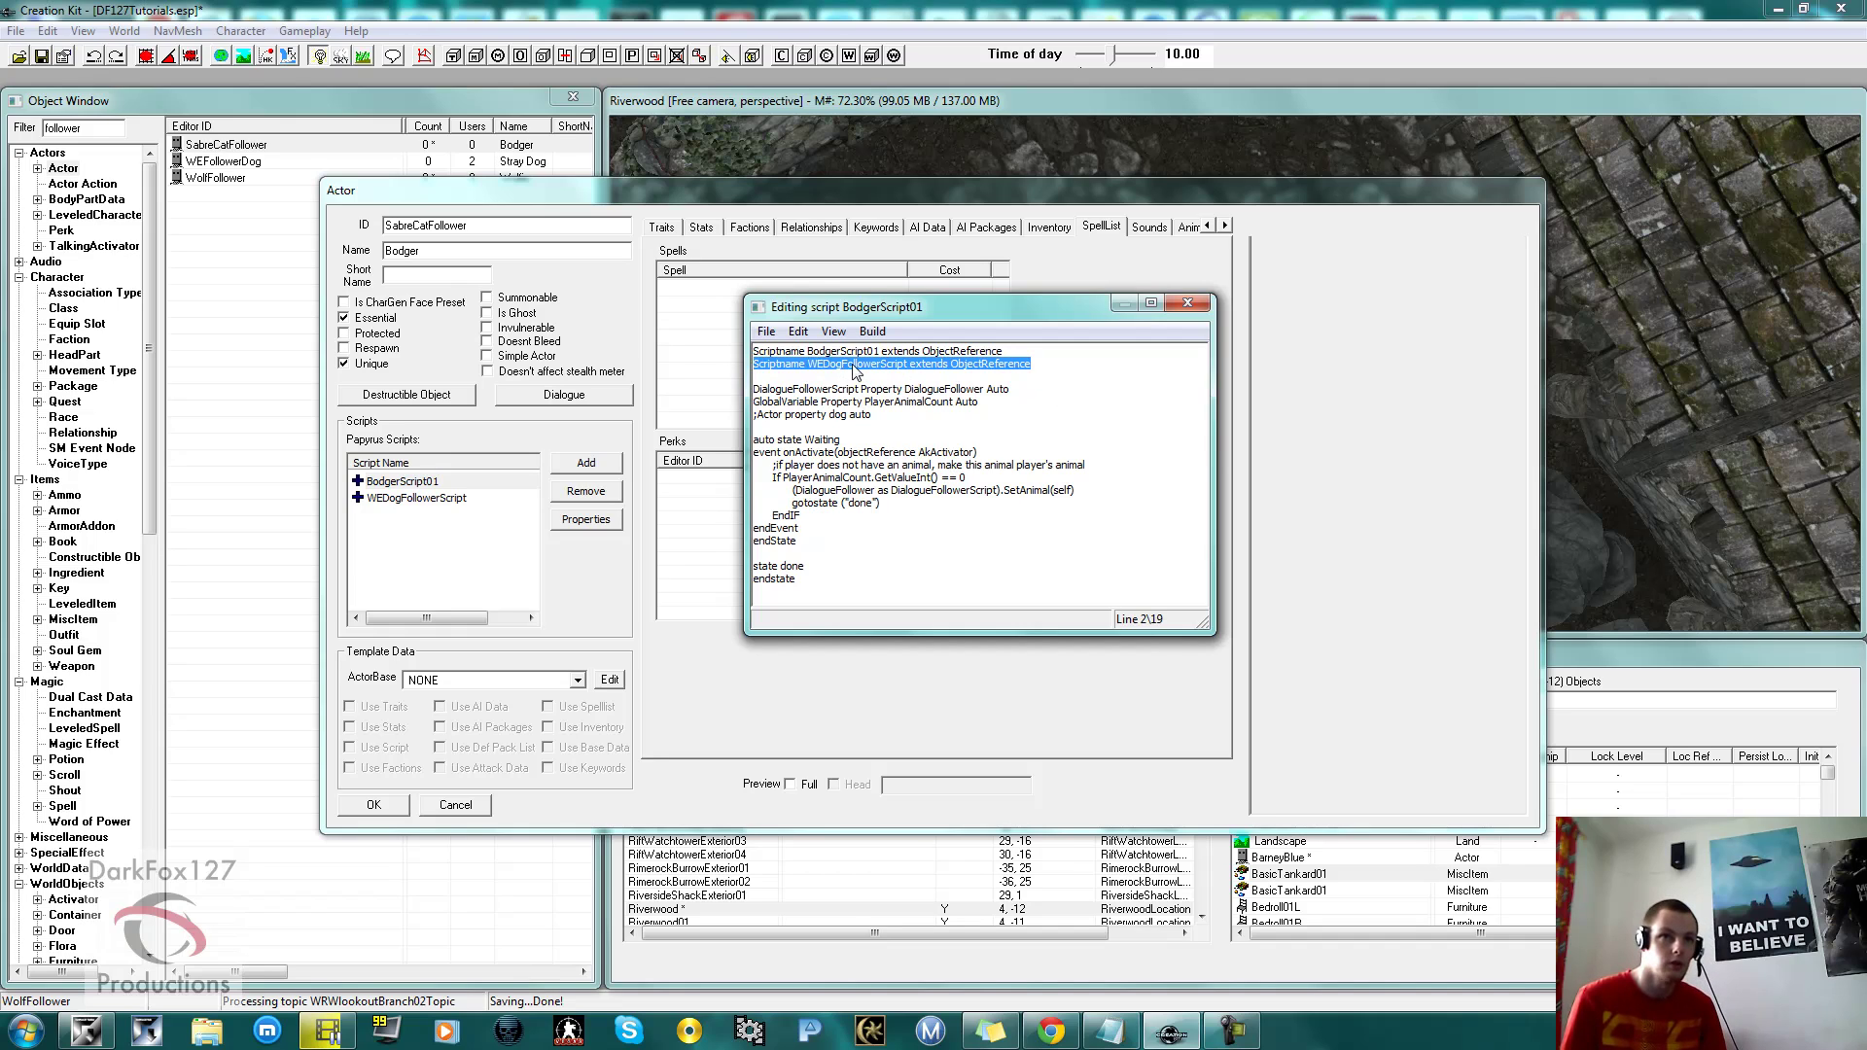
key("Delete")
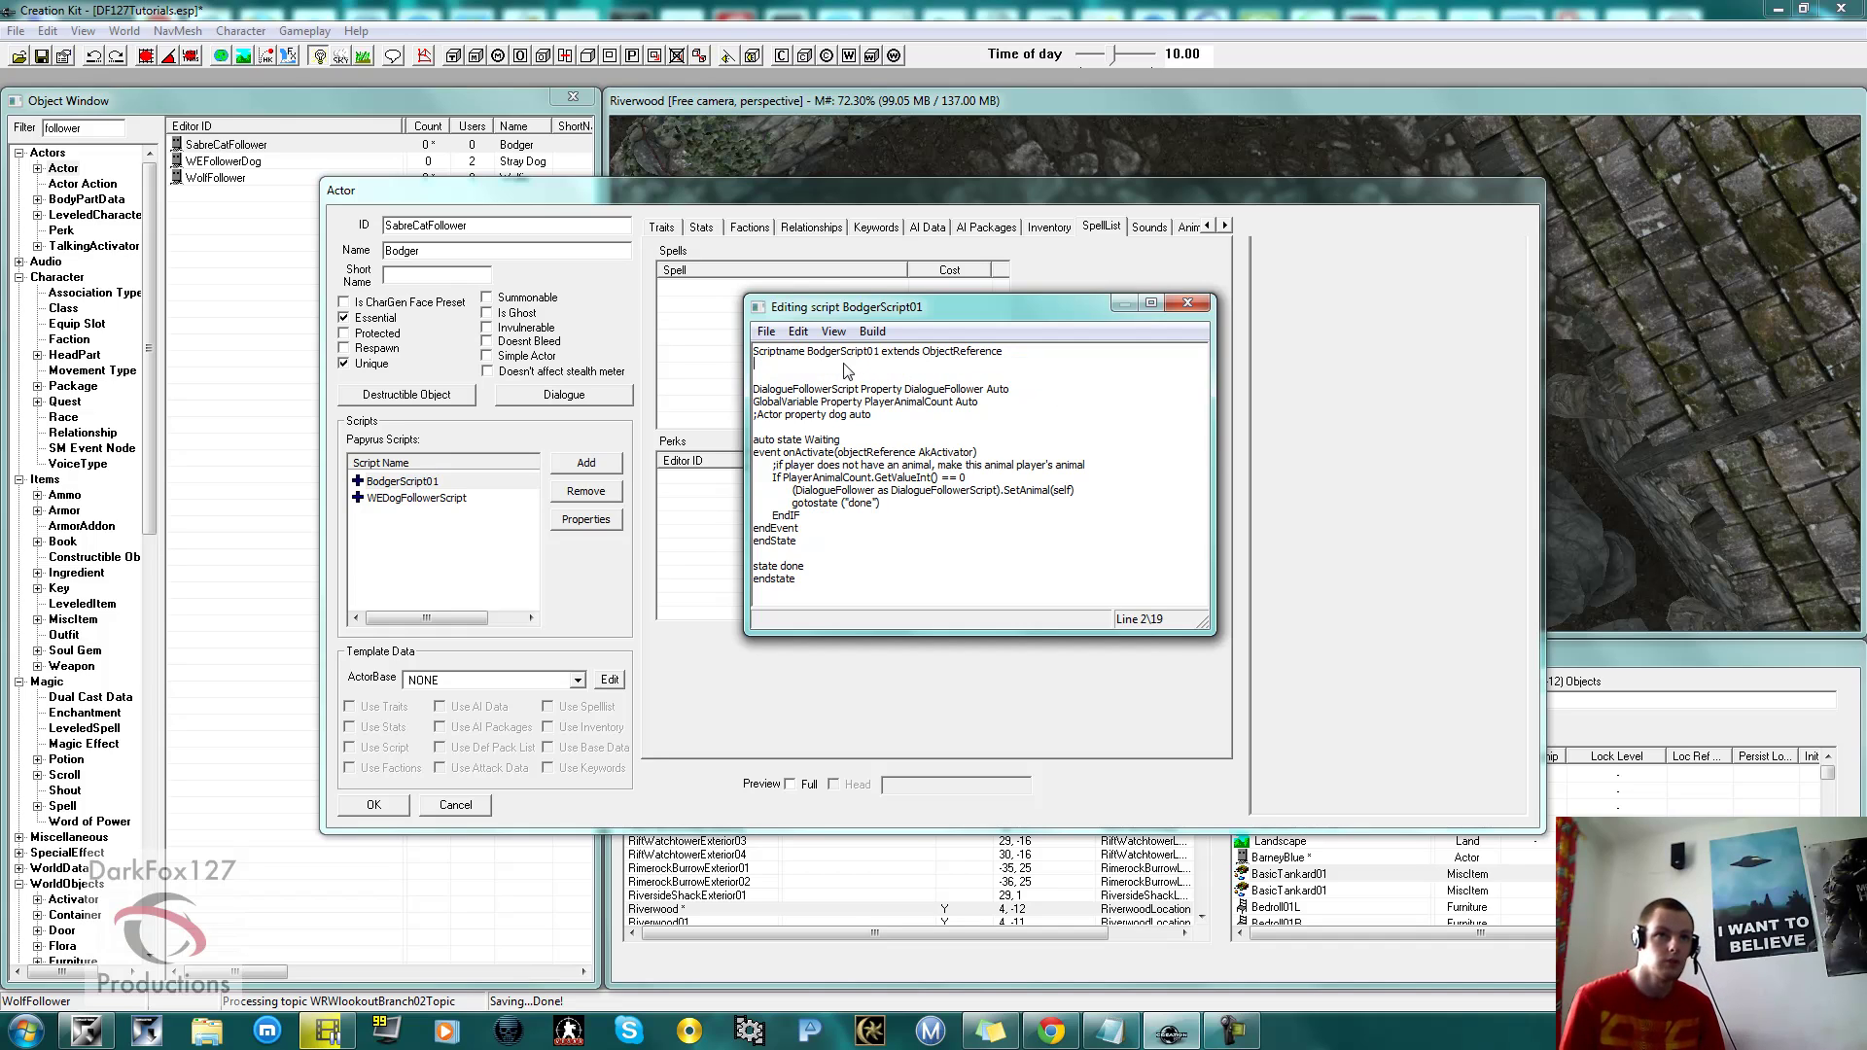
key("BackSpace")
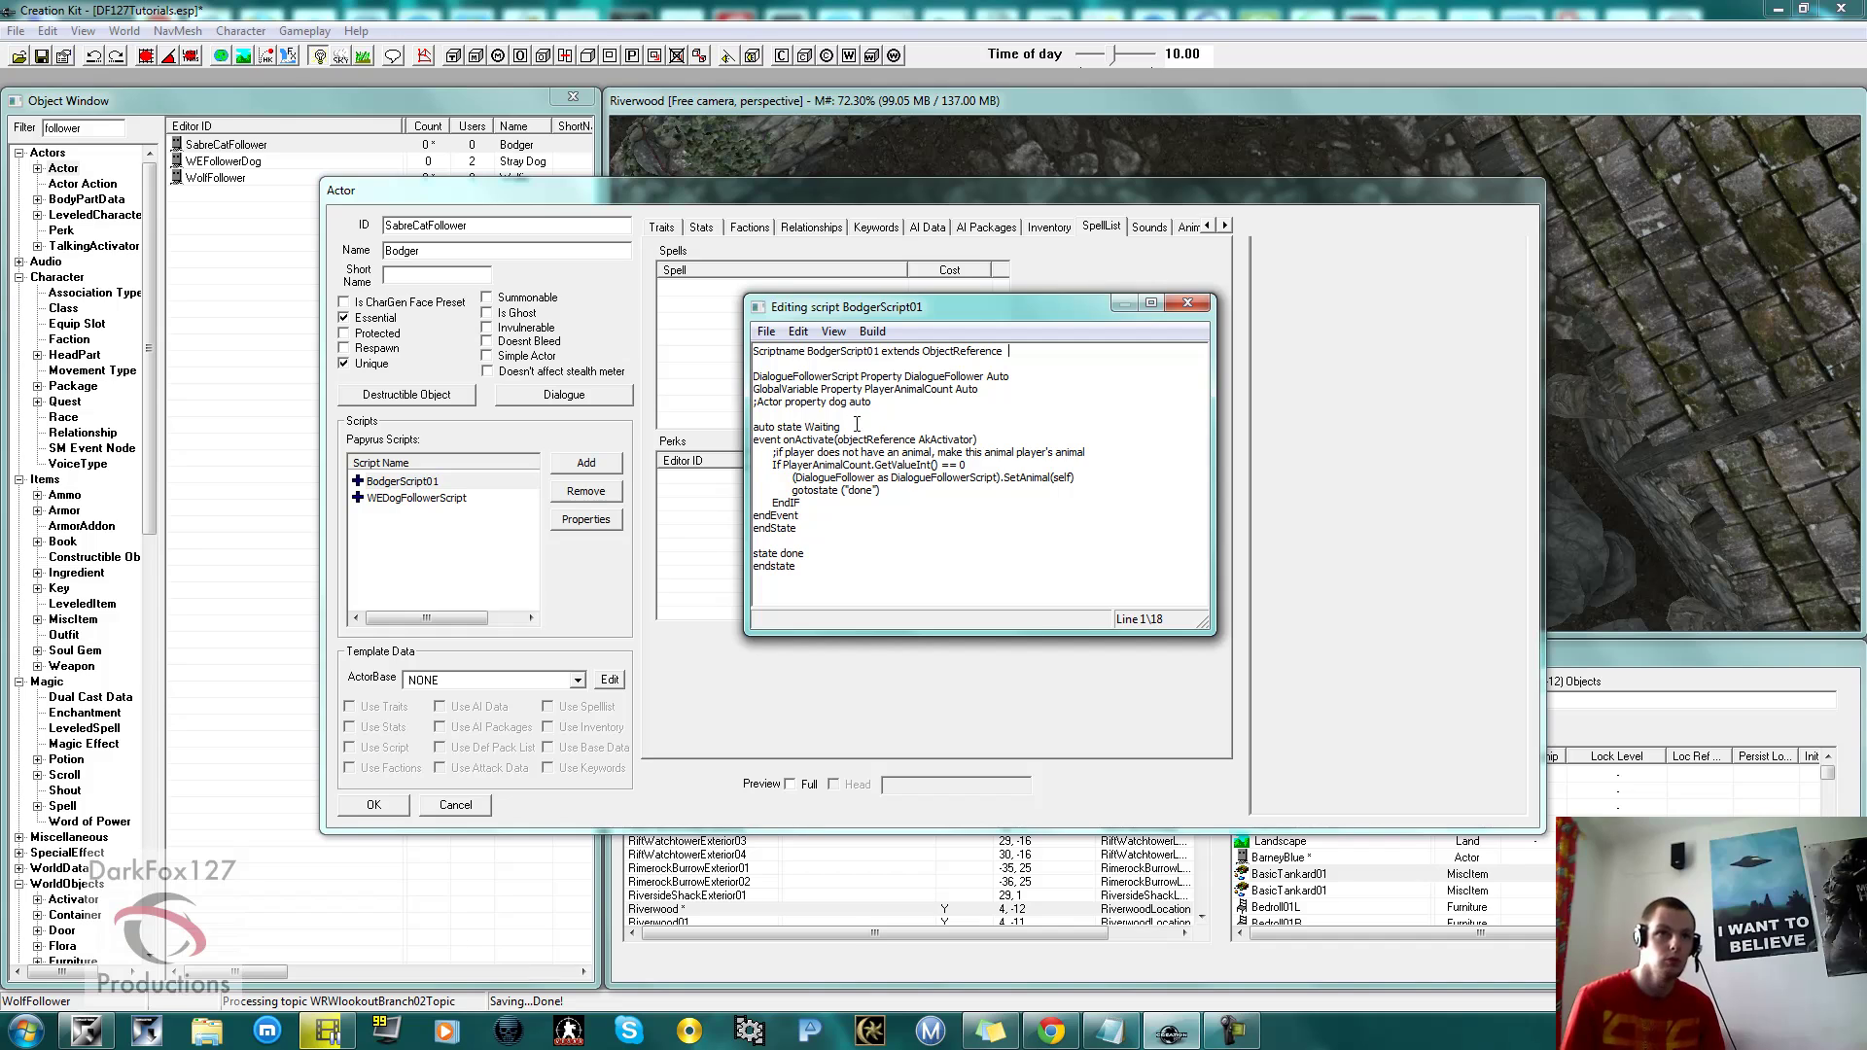
left_click_drag(881, 491, 792, 490)
key("BackSpace")
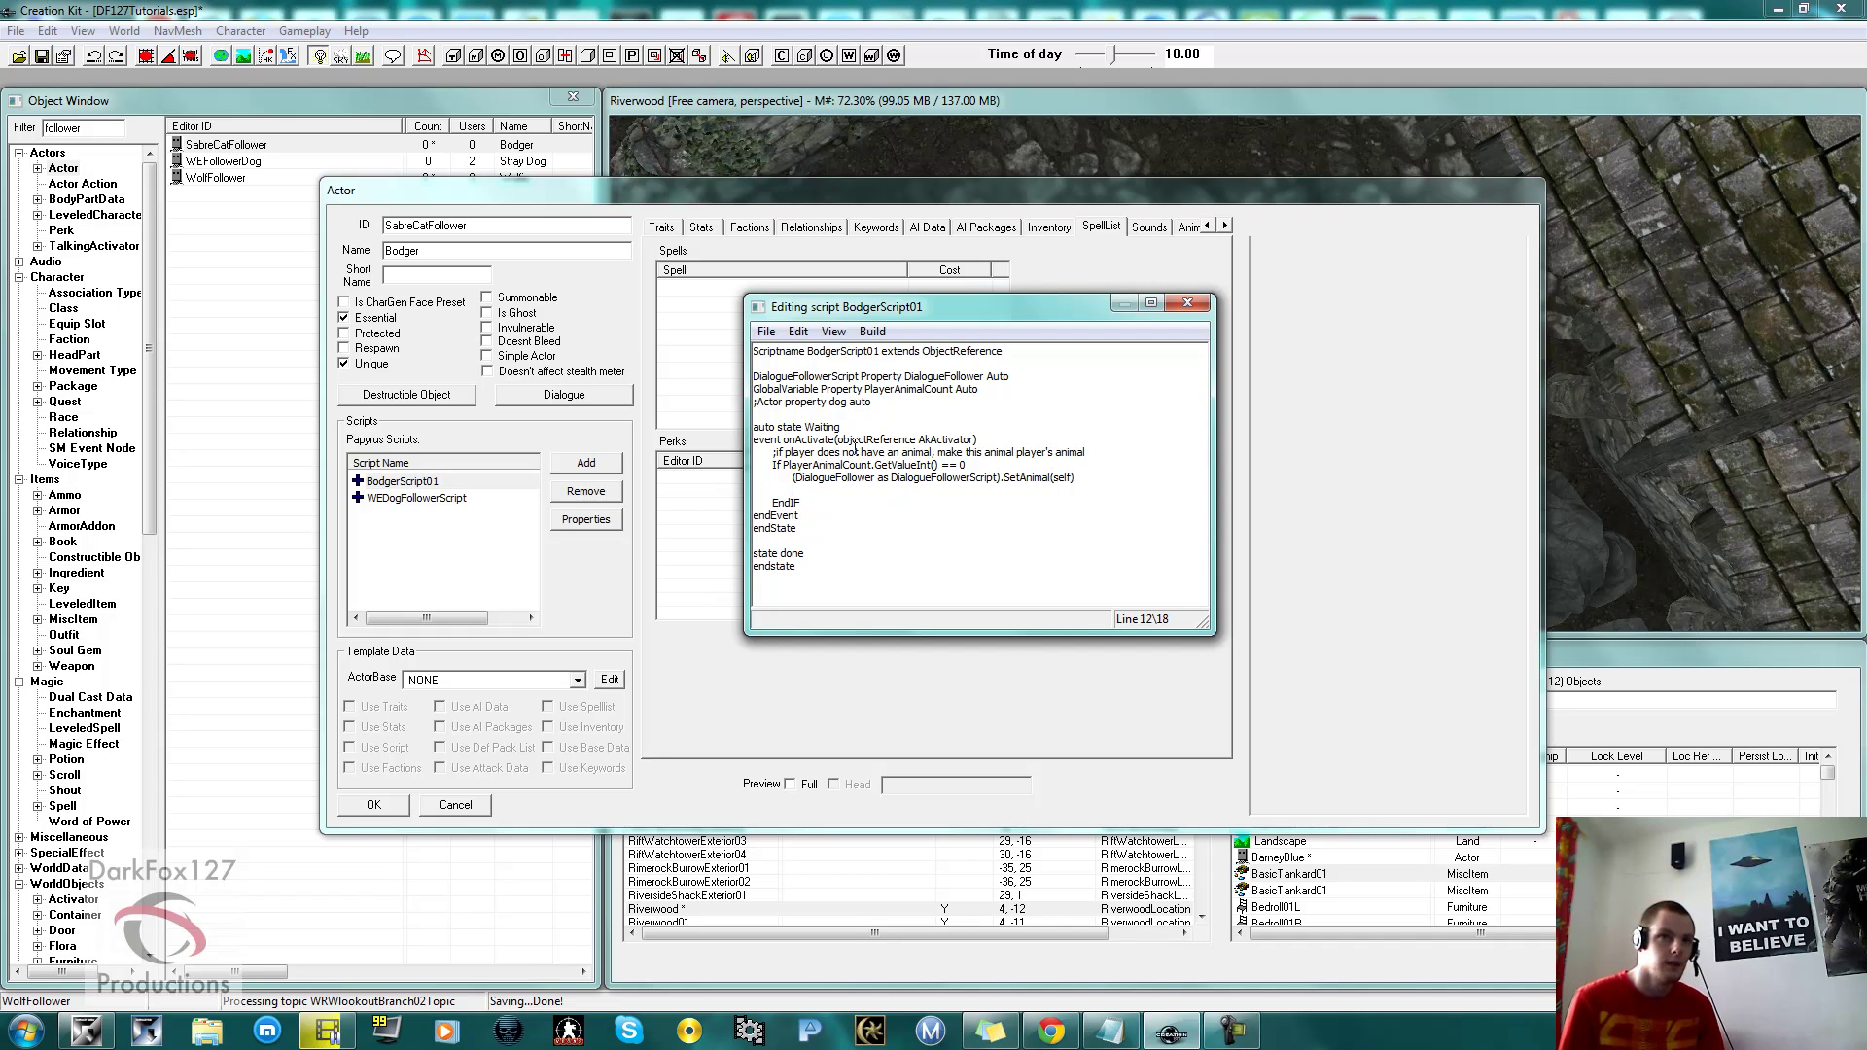
Compile and save BodgerScript01, and close its source editor.
left_click(873, 332)
left_click(880, 352)
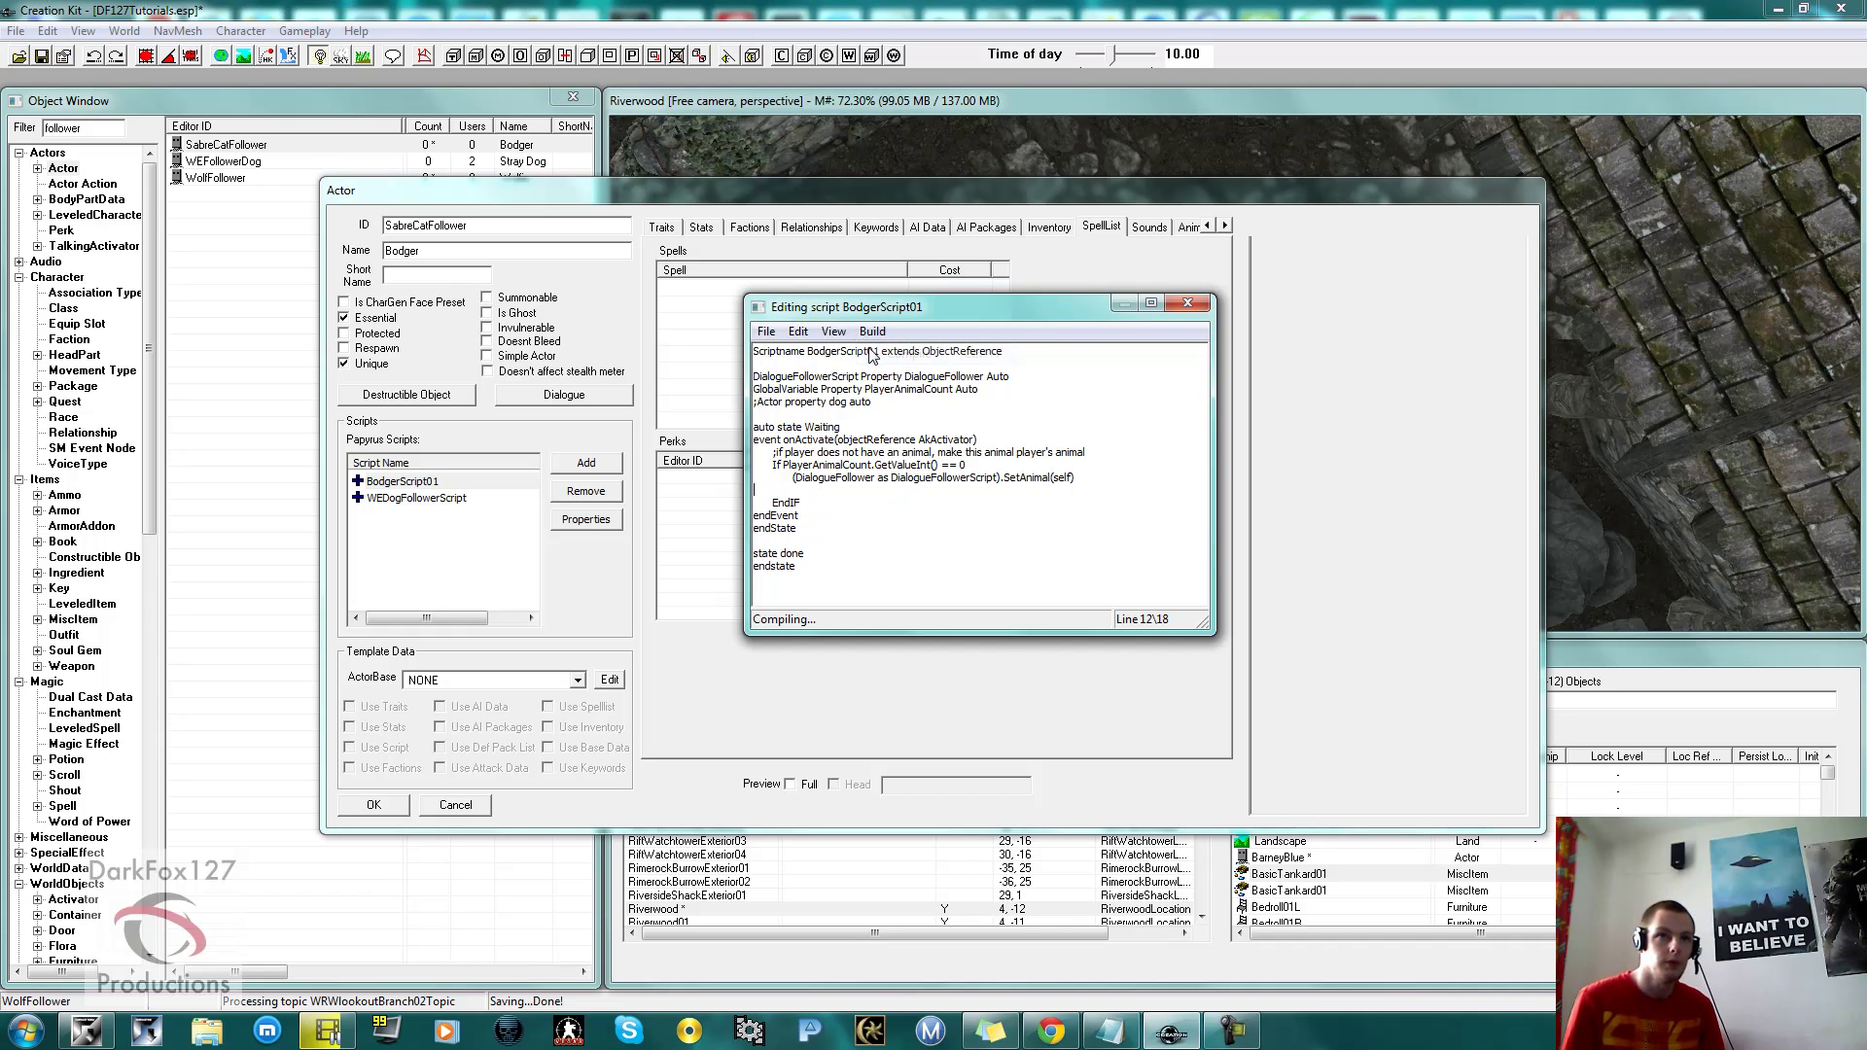
left_click(768, 331)
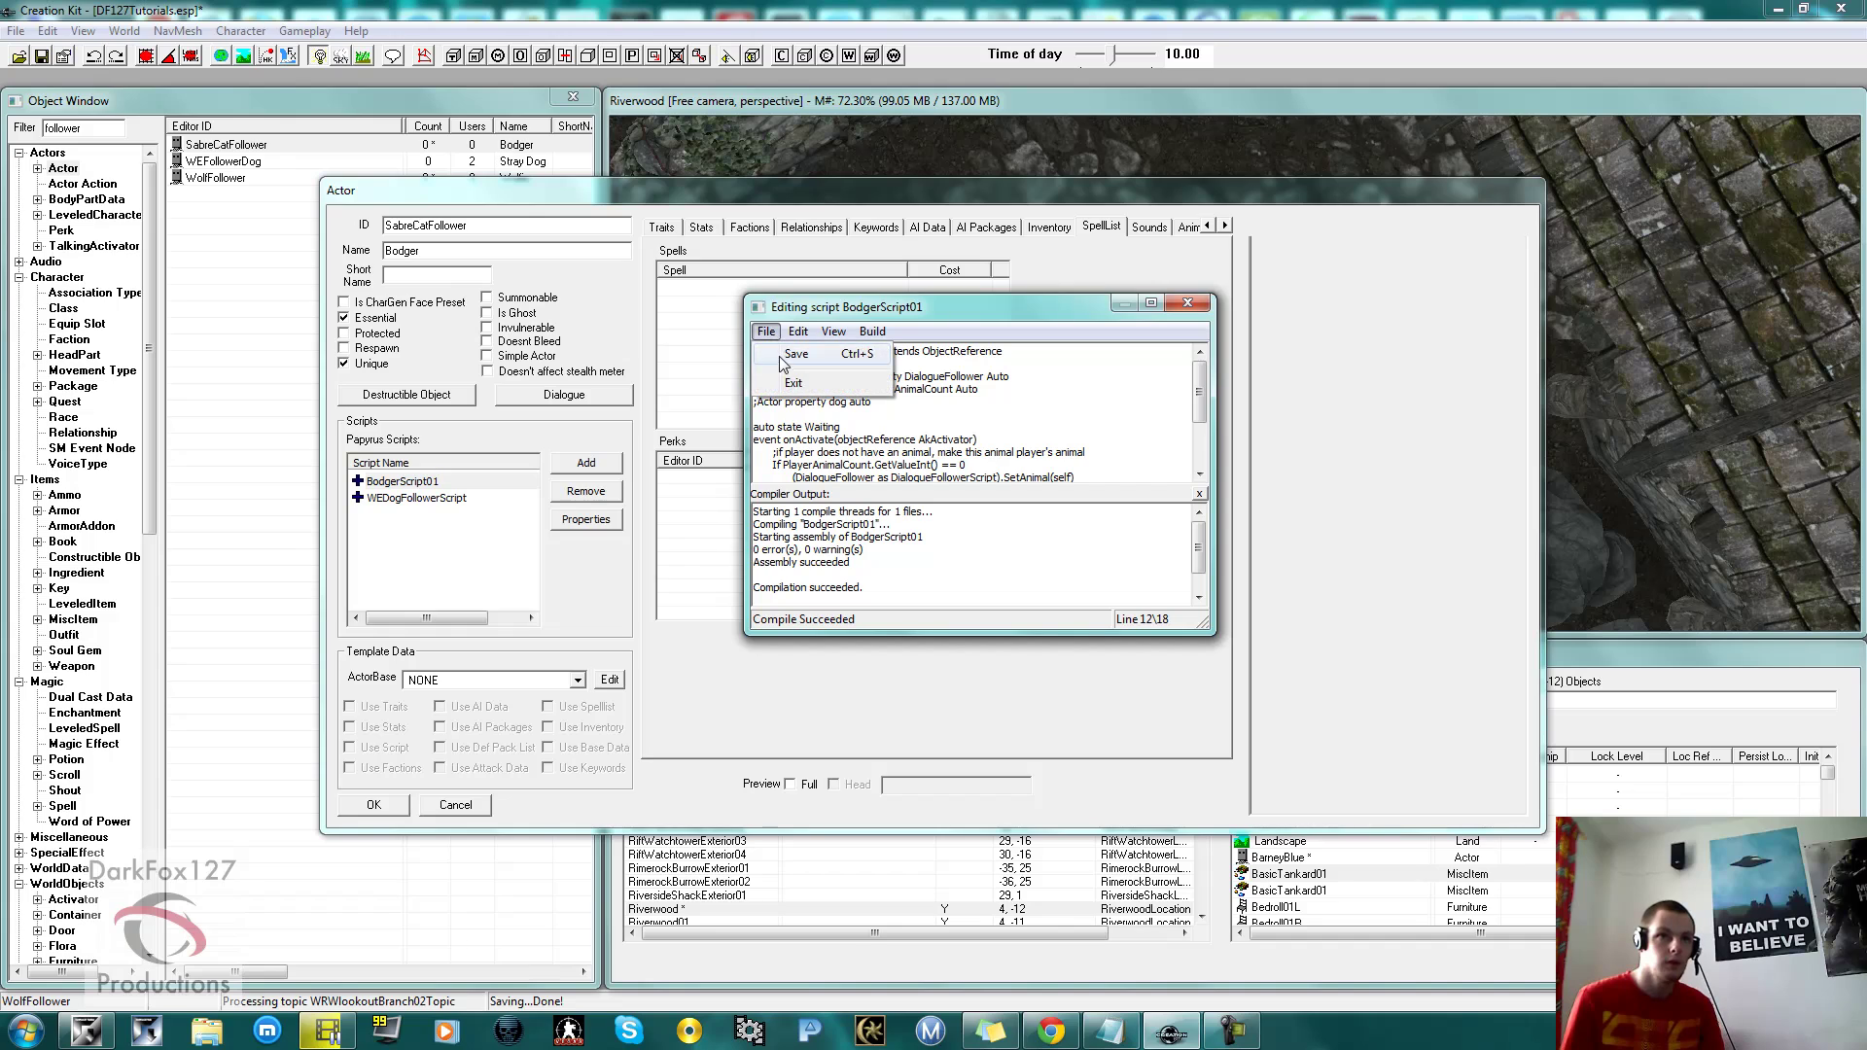
left_click(783, 369)
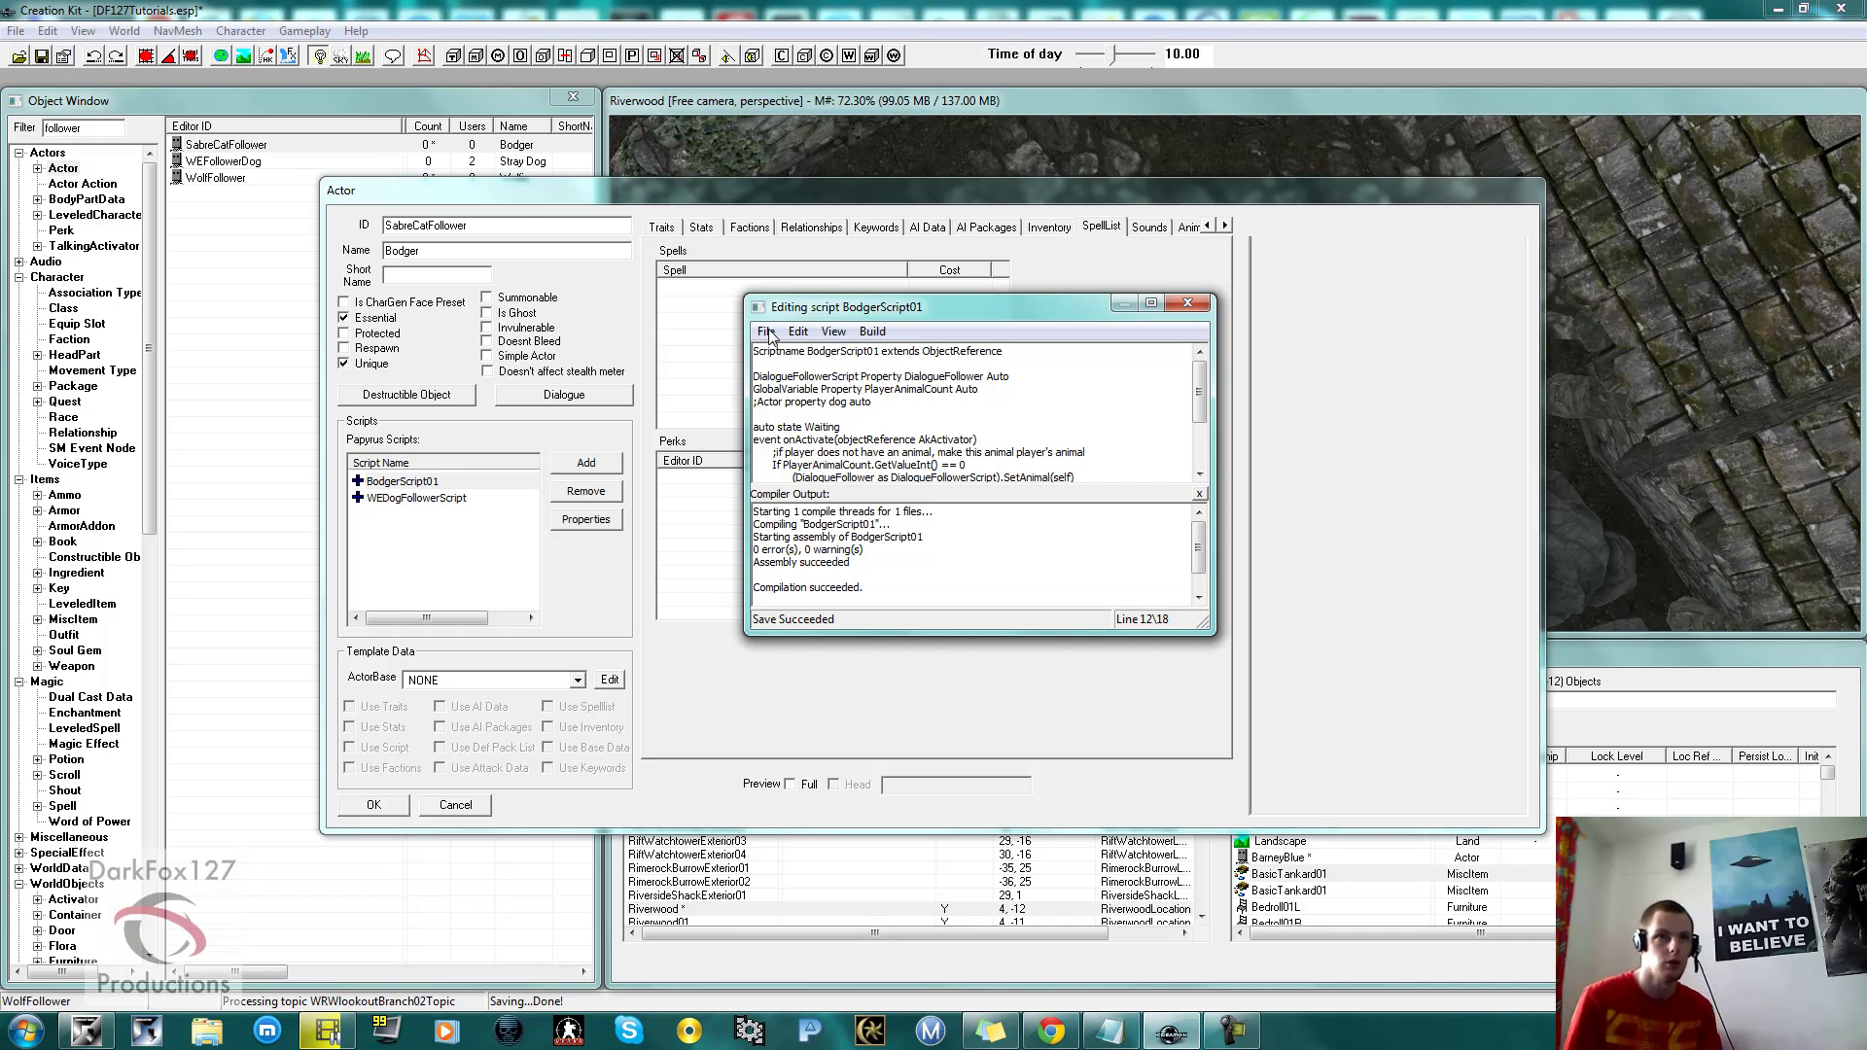
left_click(768, 332)
left_click(778, 384)
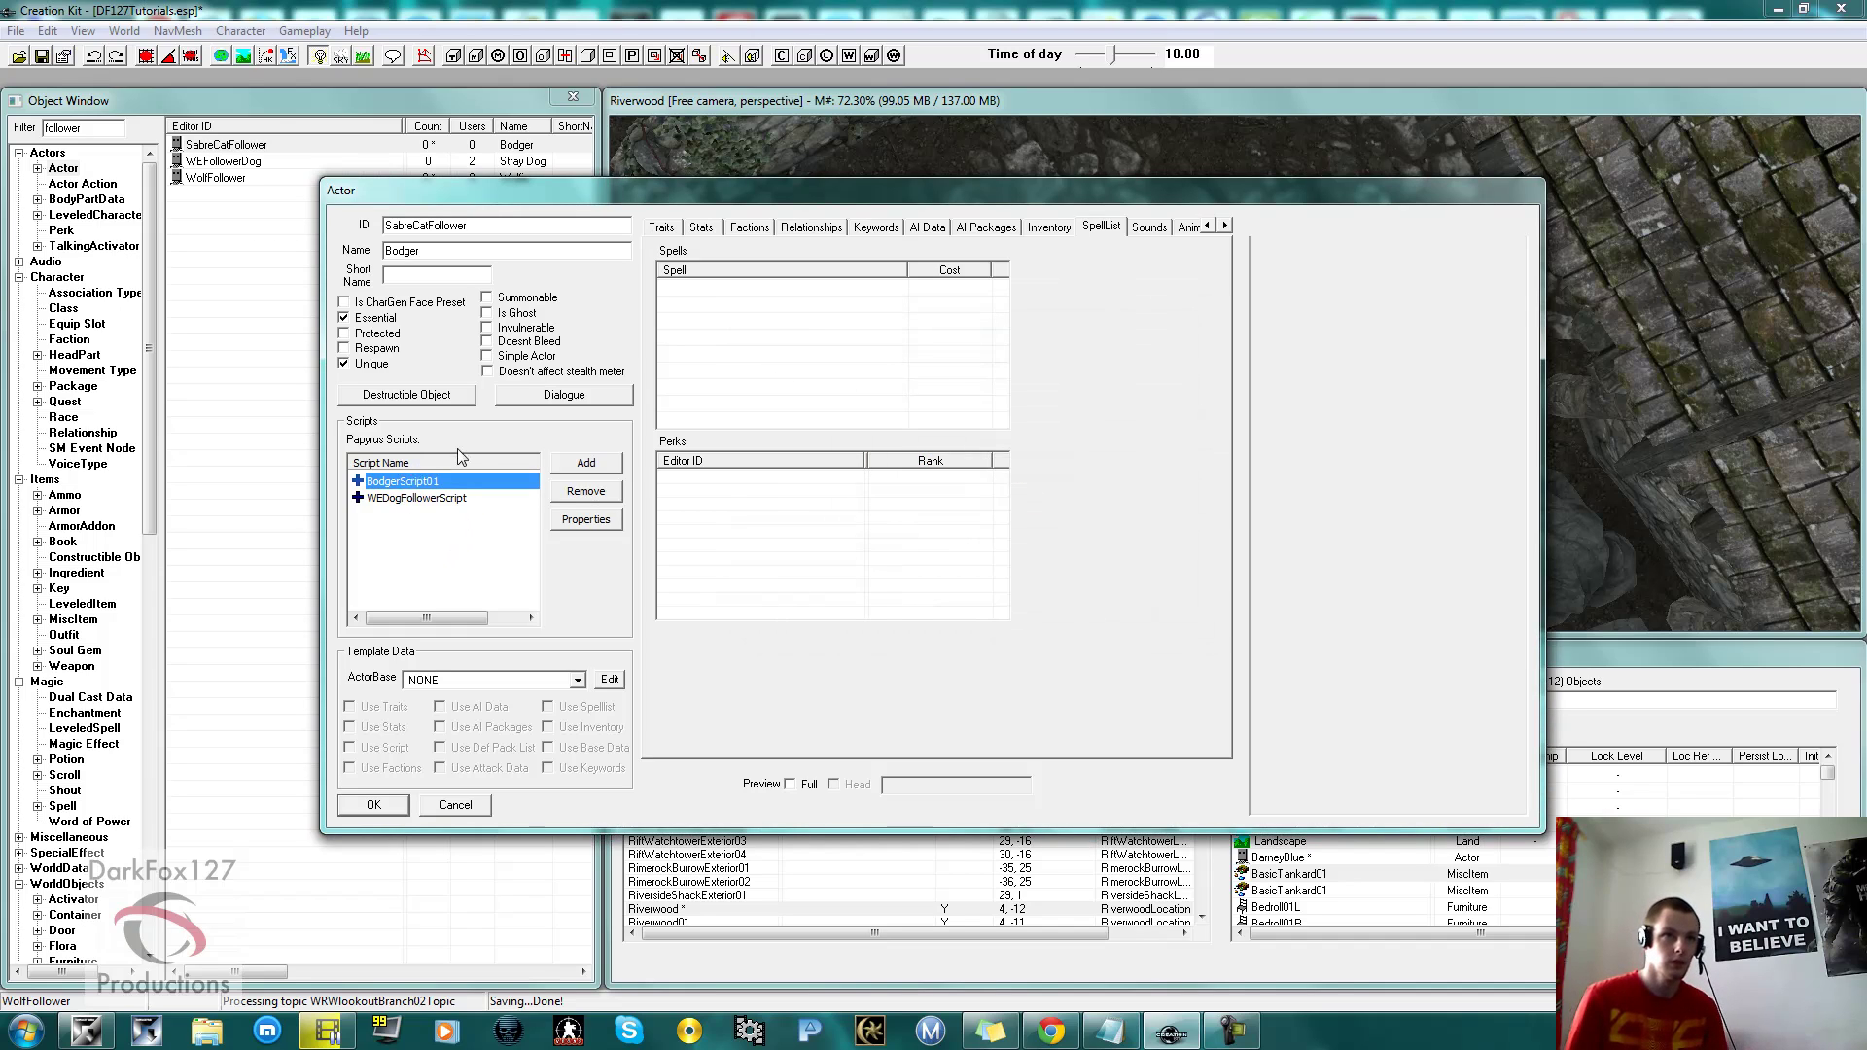
Set the DialogueFollower property of BodgerScript01 to the DialogueFollower object.
left_click(586, 518)
left_click(591, 213)
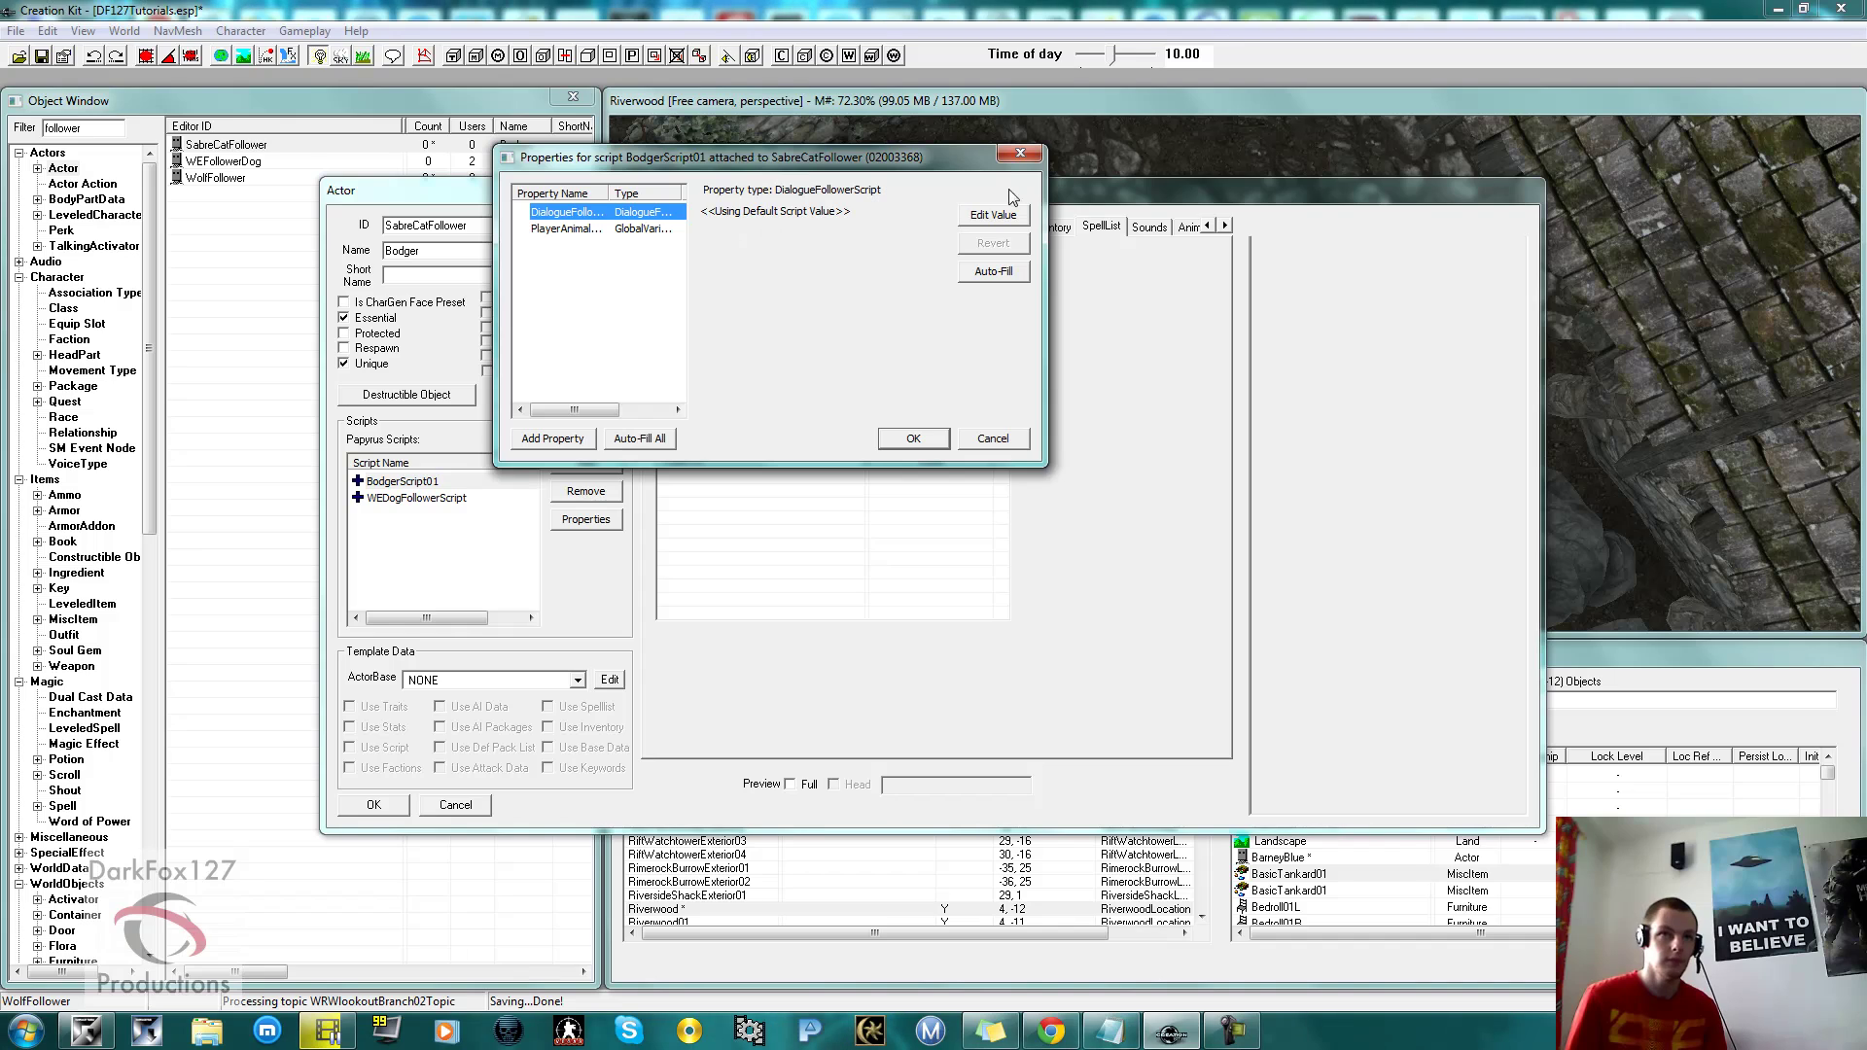
left_click(993, 215)
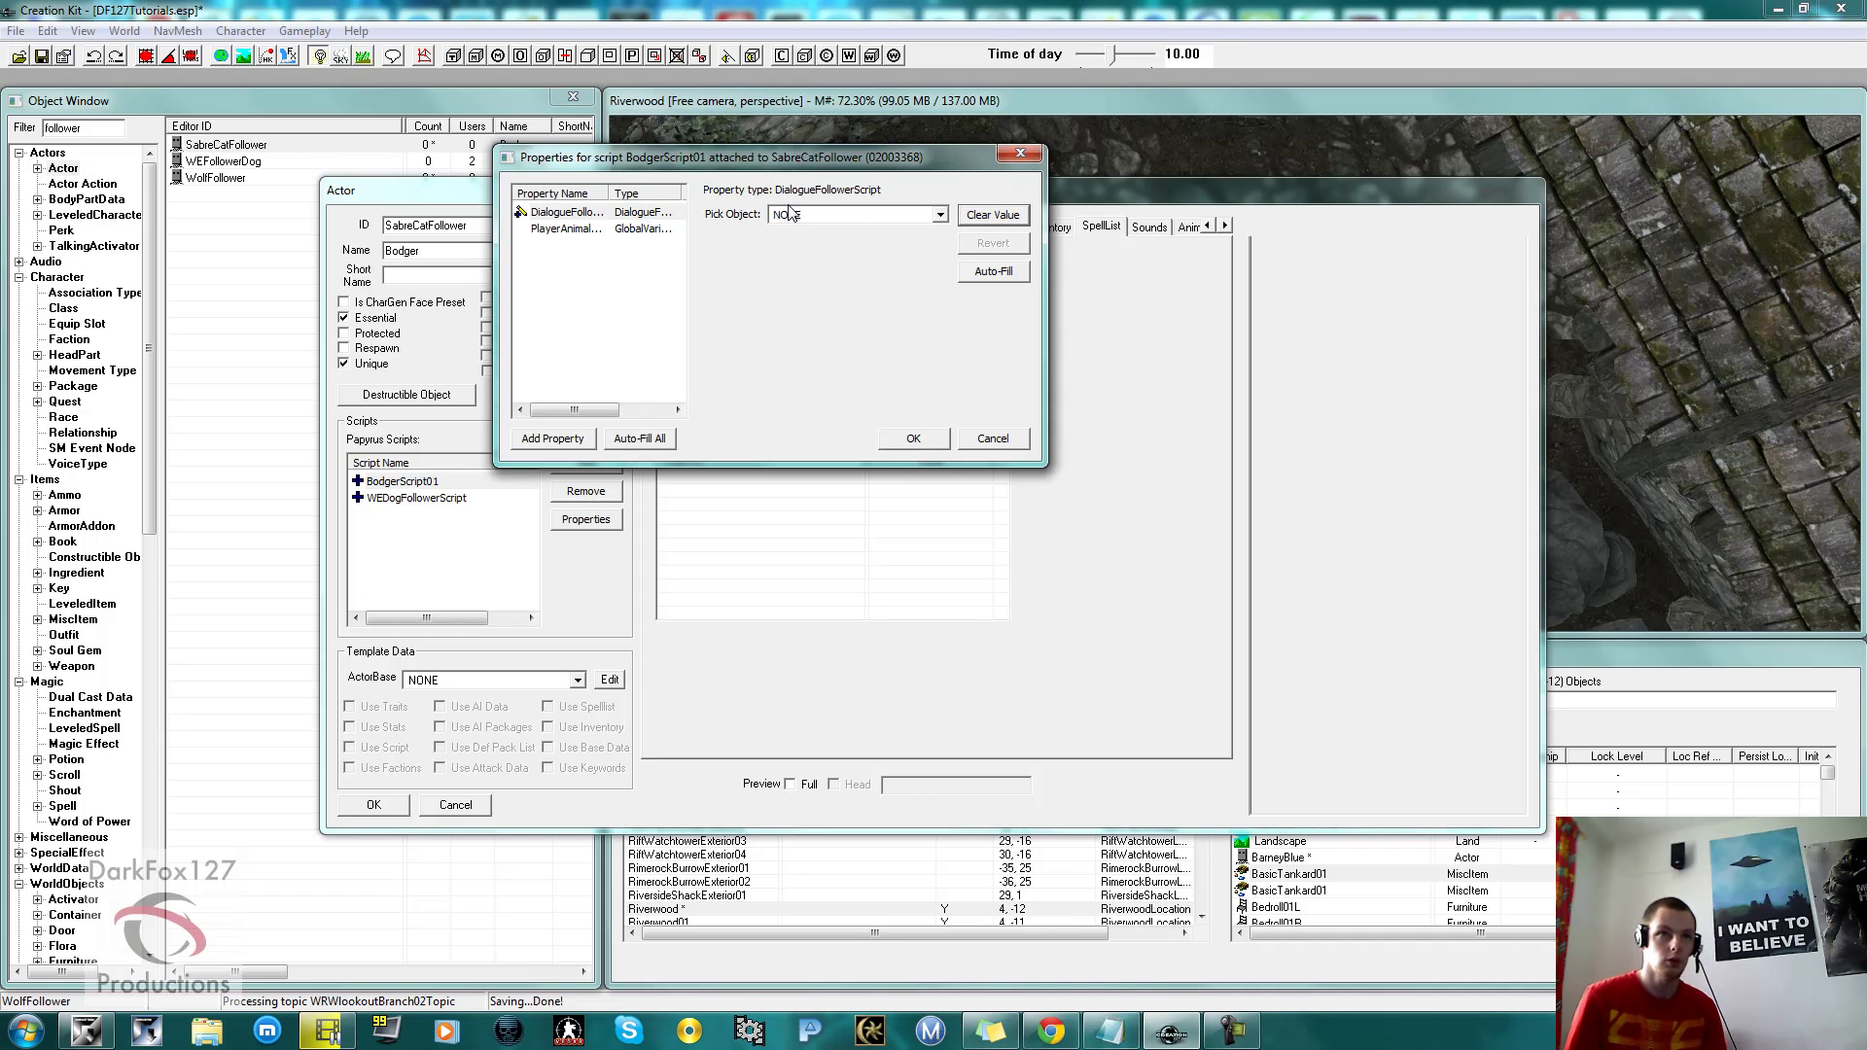
left_click(792, 215)
left_click(842, 266)
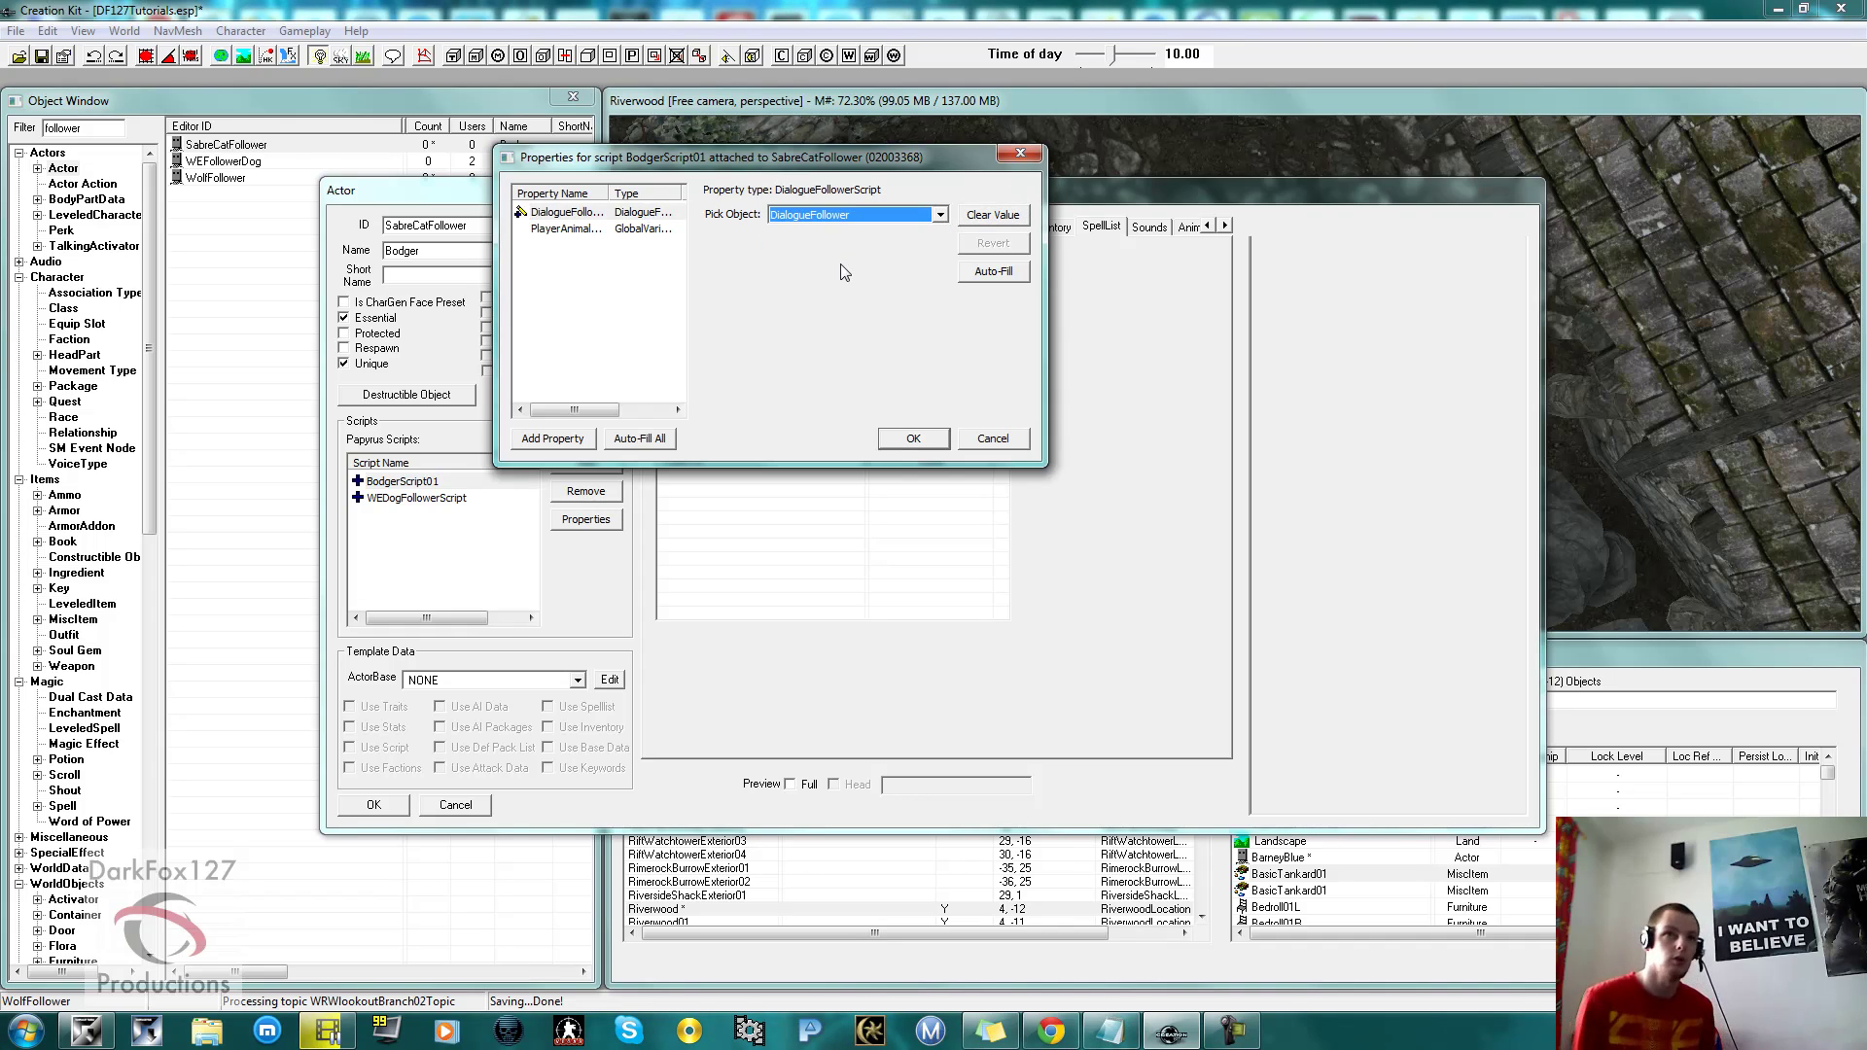
Set the PlayerAnimalCount property of BodgerScript01 to the PlayerAnimalCount global variable and accept the script properties.
left_click(654, 234)
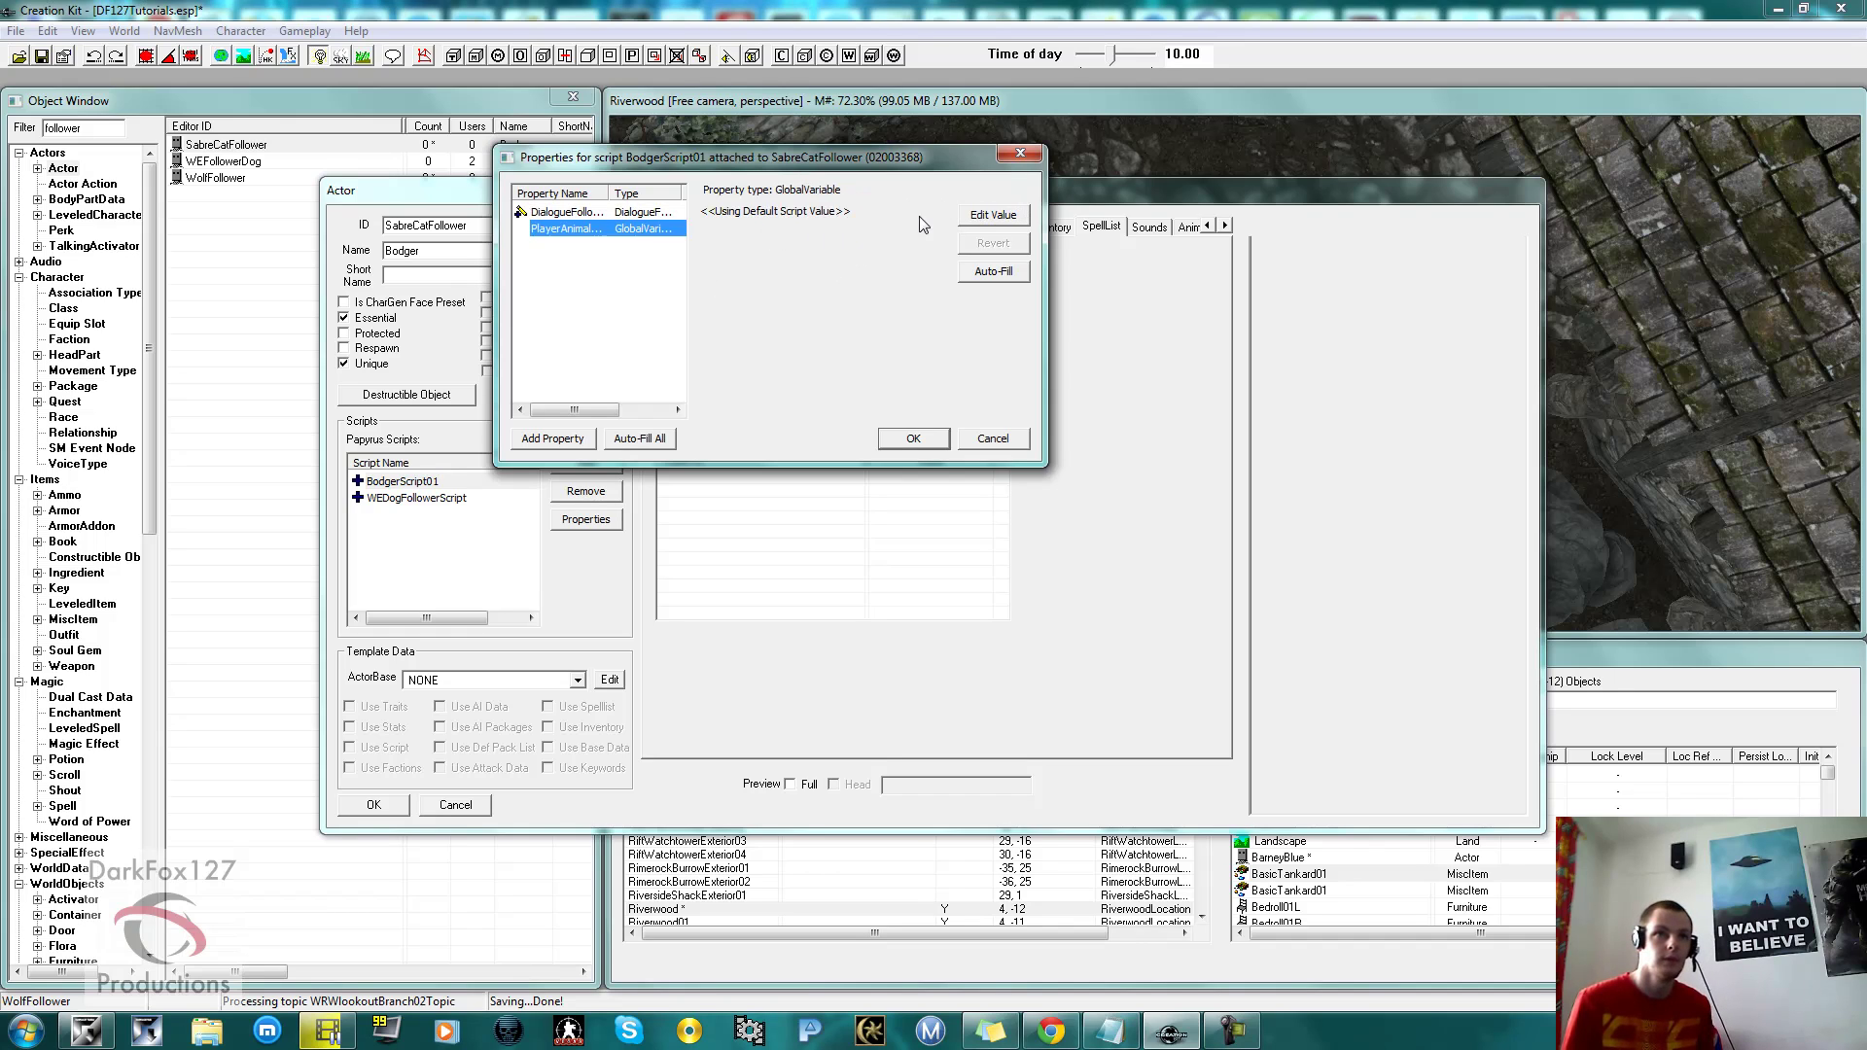
left_click(980, 215)
left_click(797, 216)
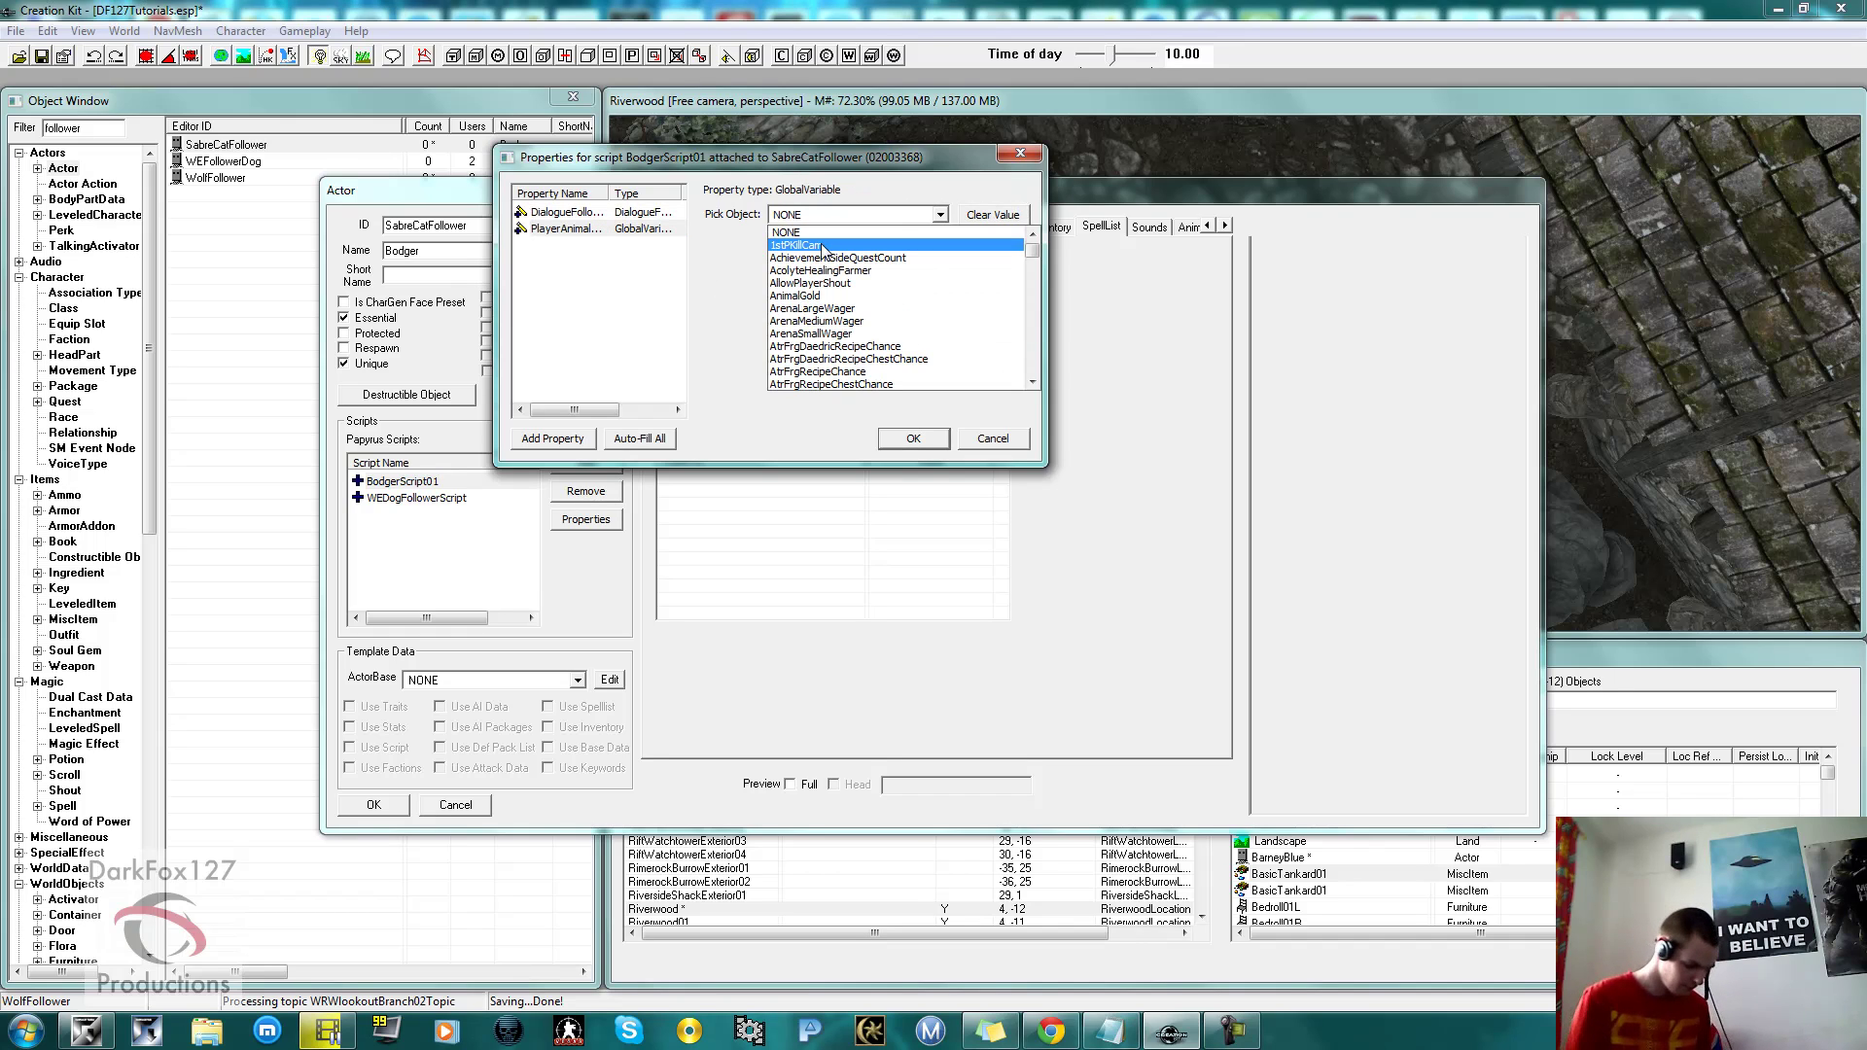
key("Down")
key("Down")
key("Down")
key("Down")
key("Down")
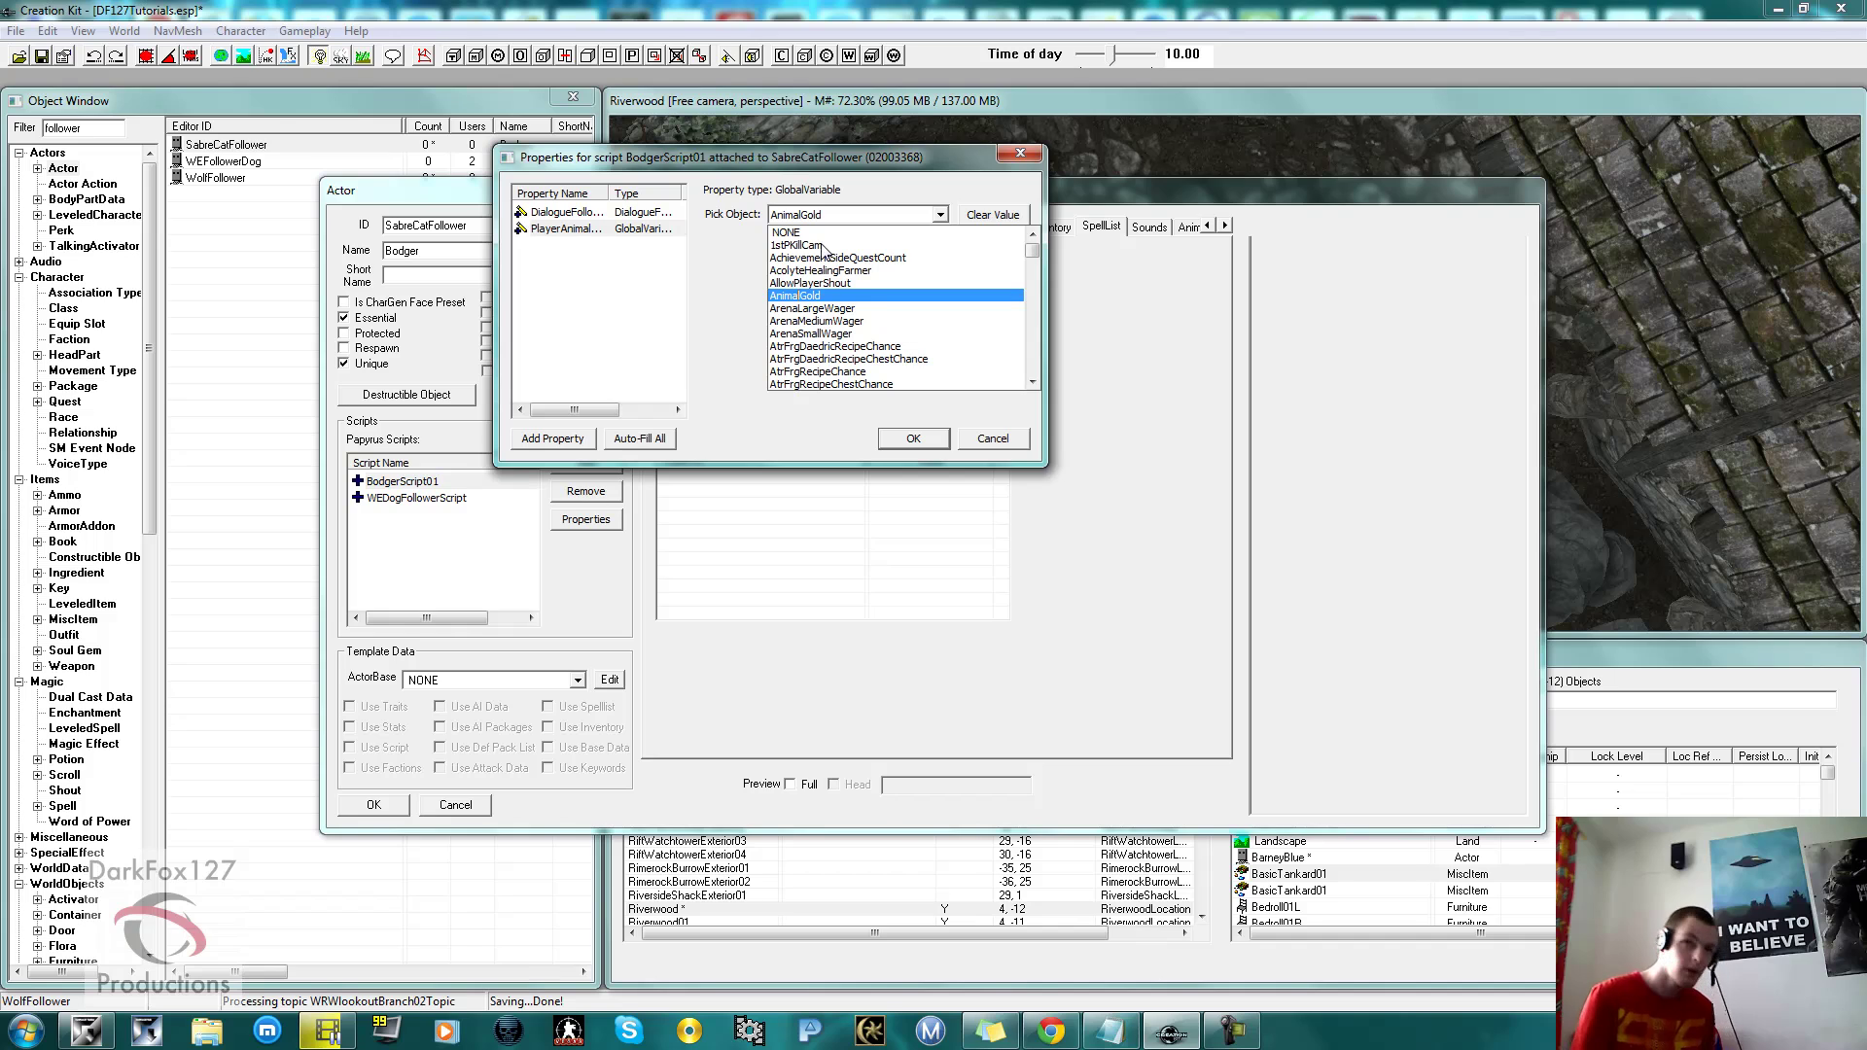
key("Down")
key("Down")
key("Down")
key("Down")
key("Down")
key("Down")
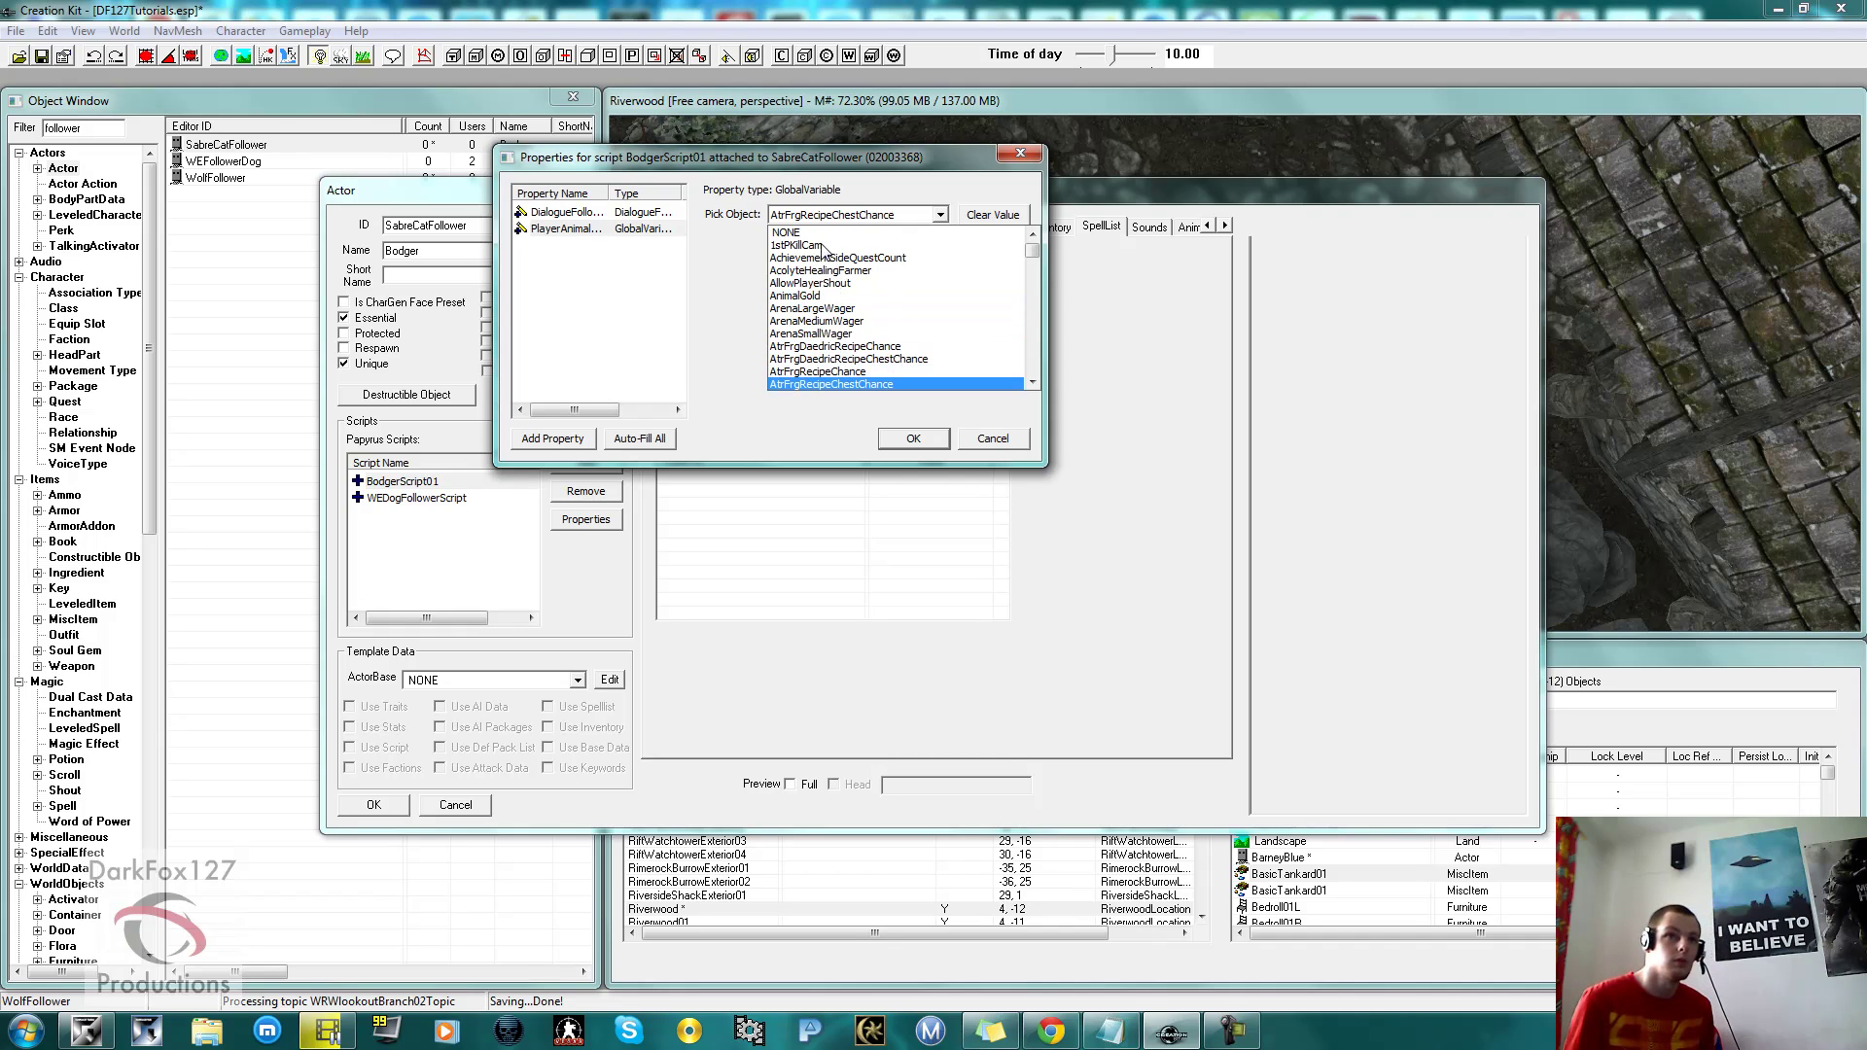
key("Down")
key("Down")
key("Up")
key("Up")
key("Up")
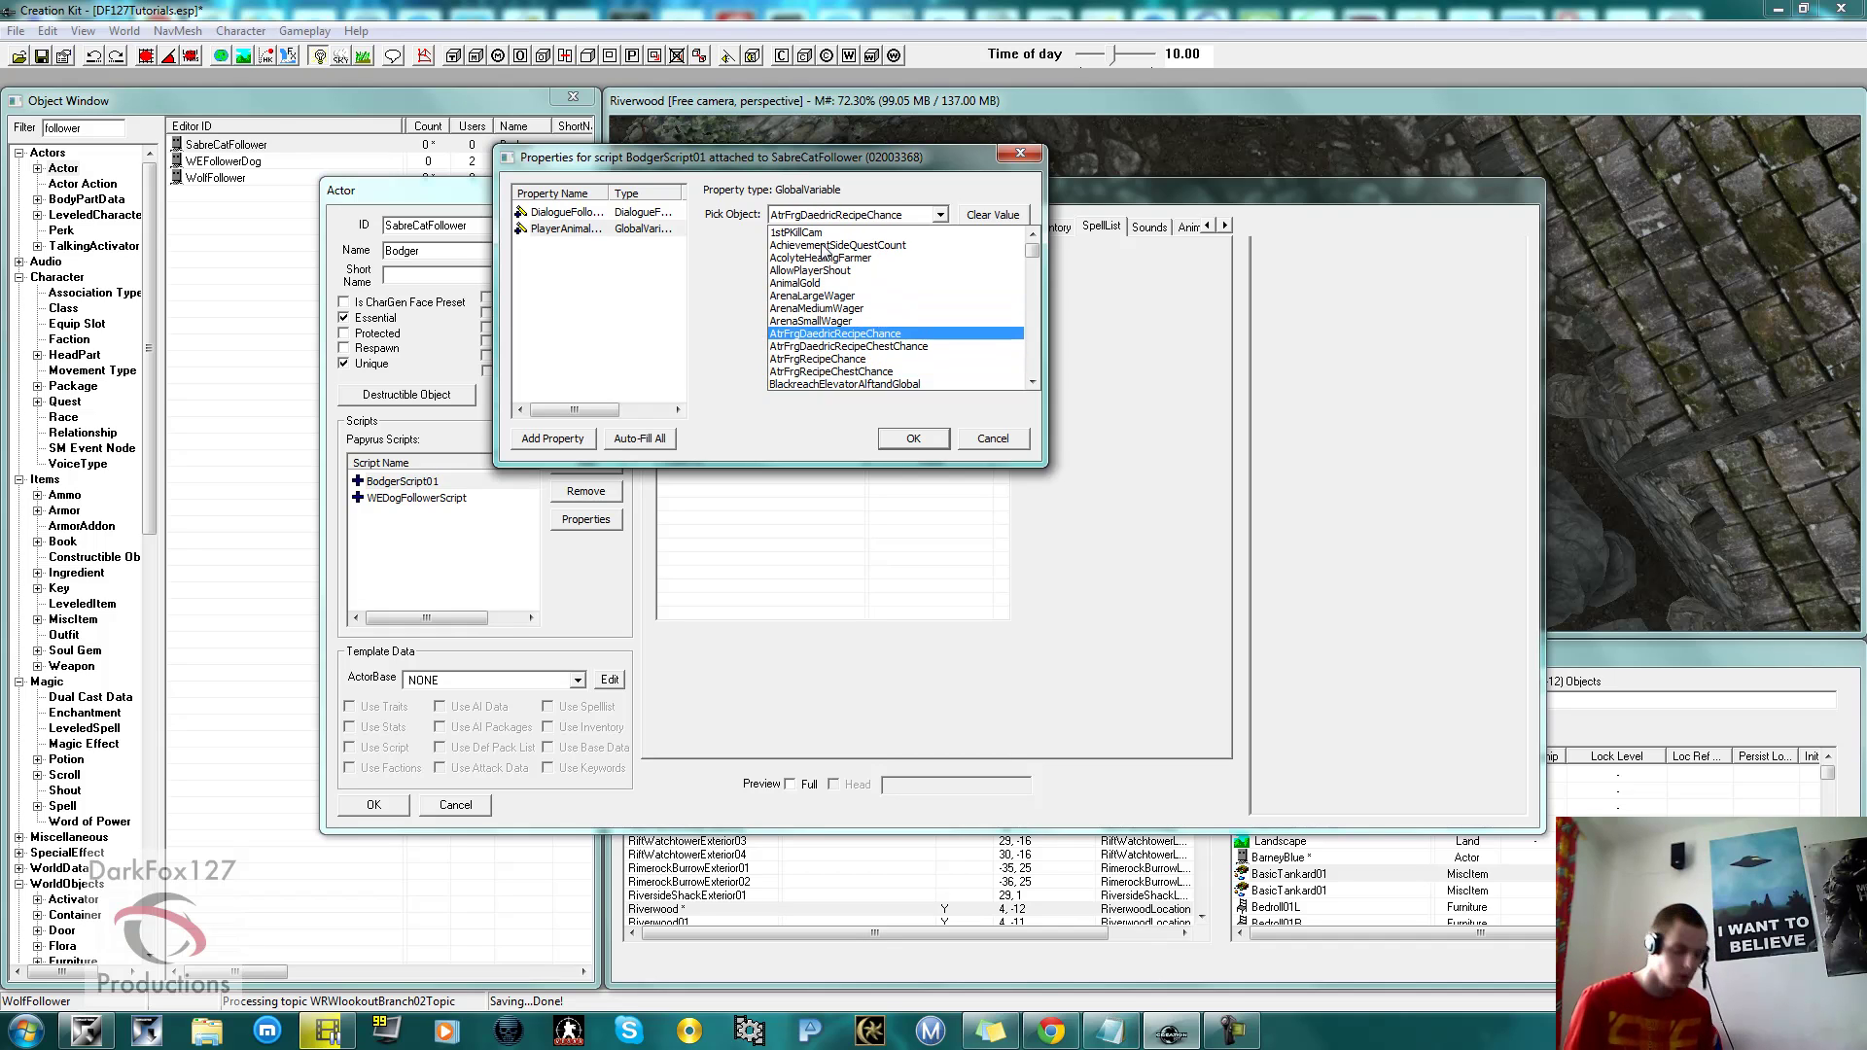
key("p")
key("l")
key("Down")
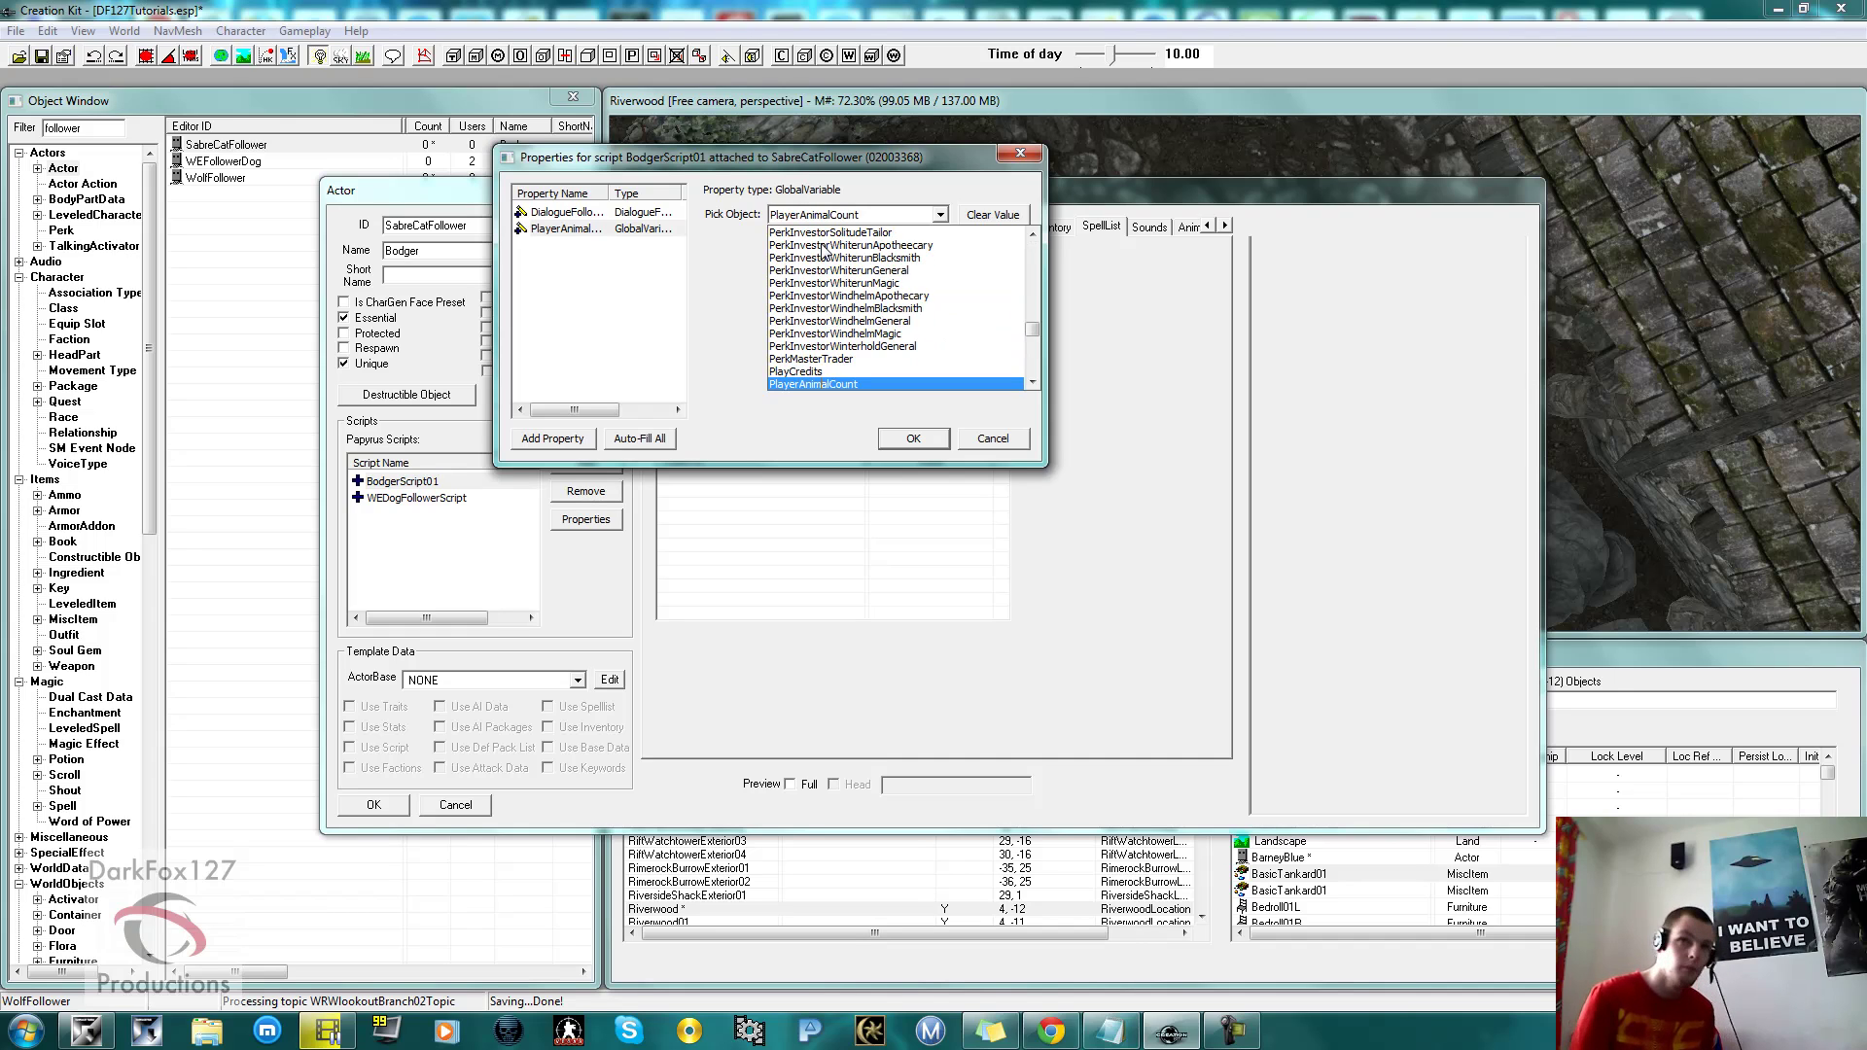
key("Return")
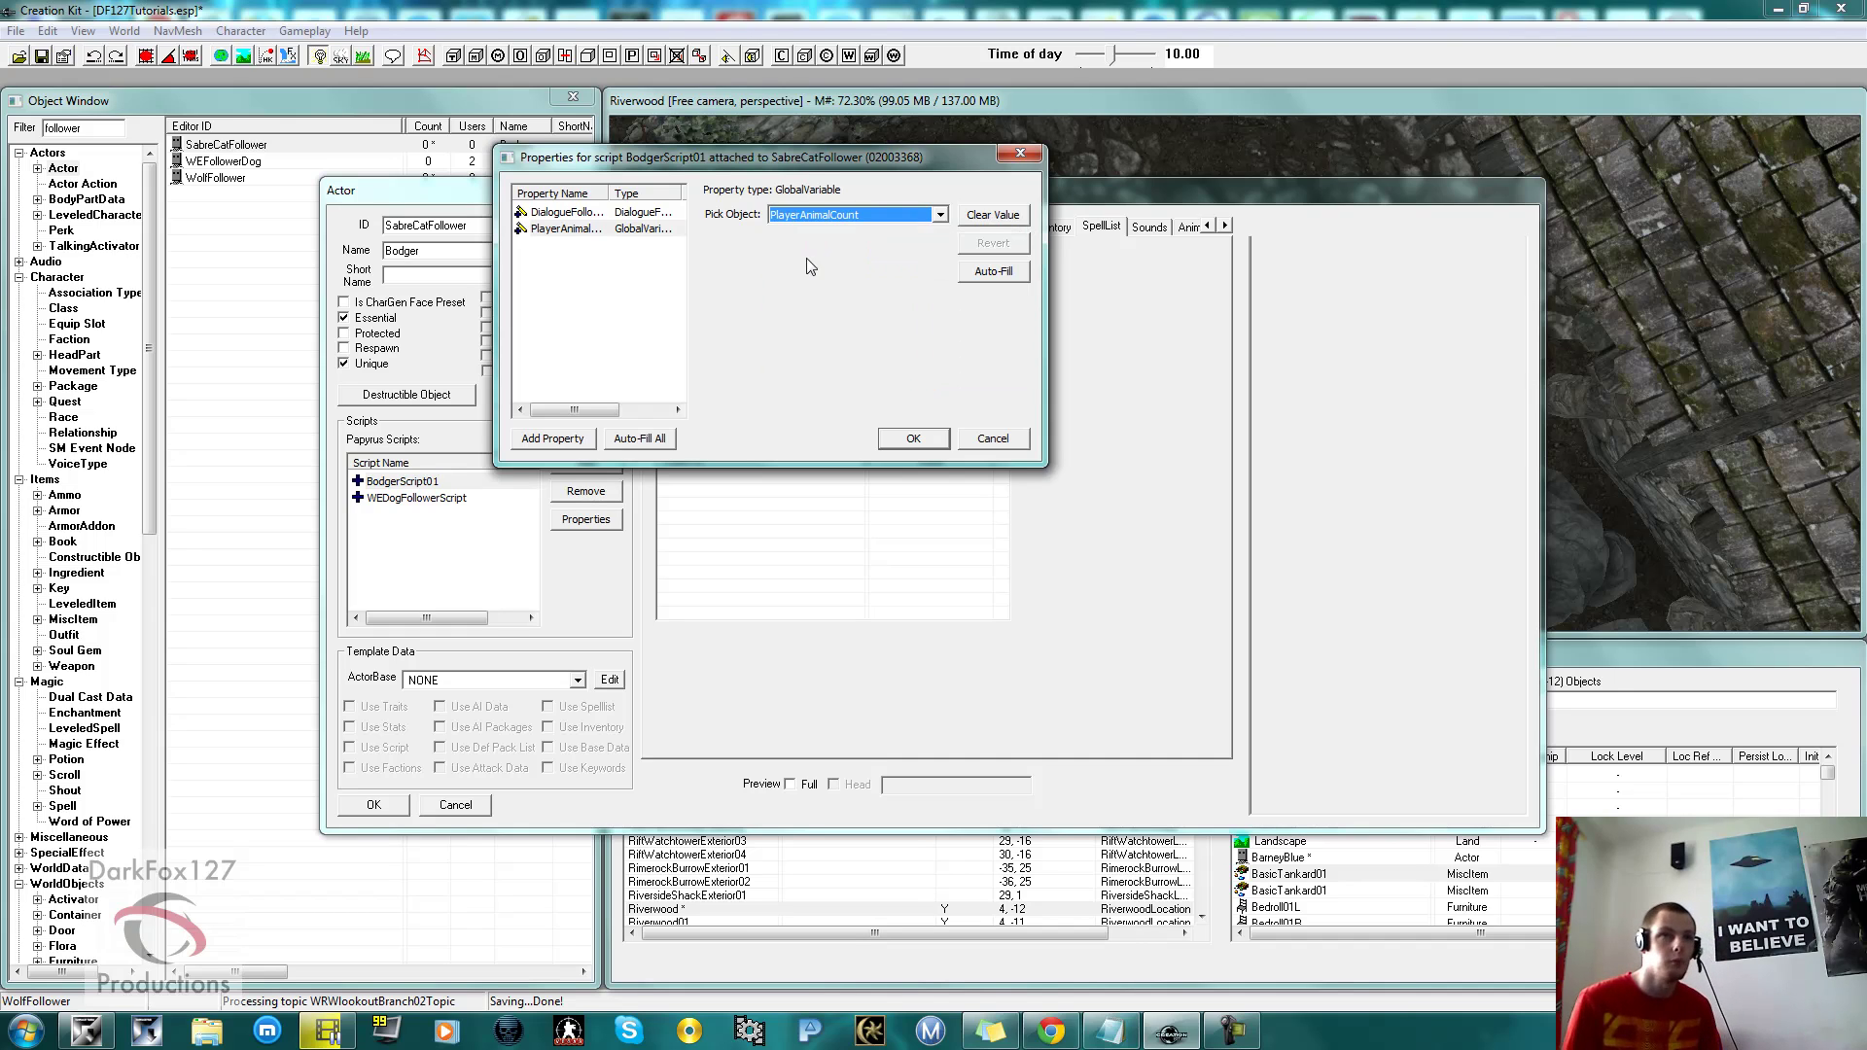
left_click(909, 445)
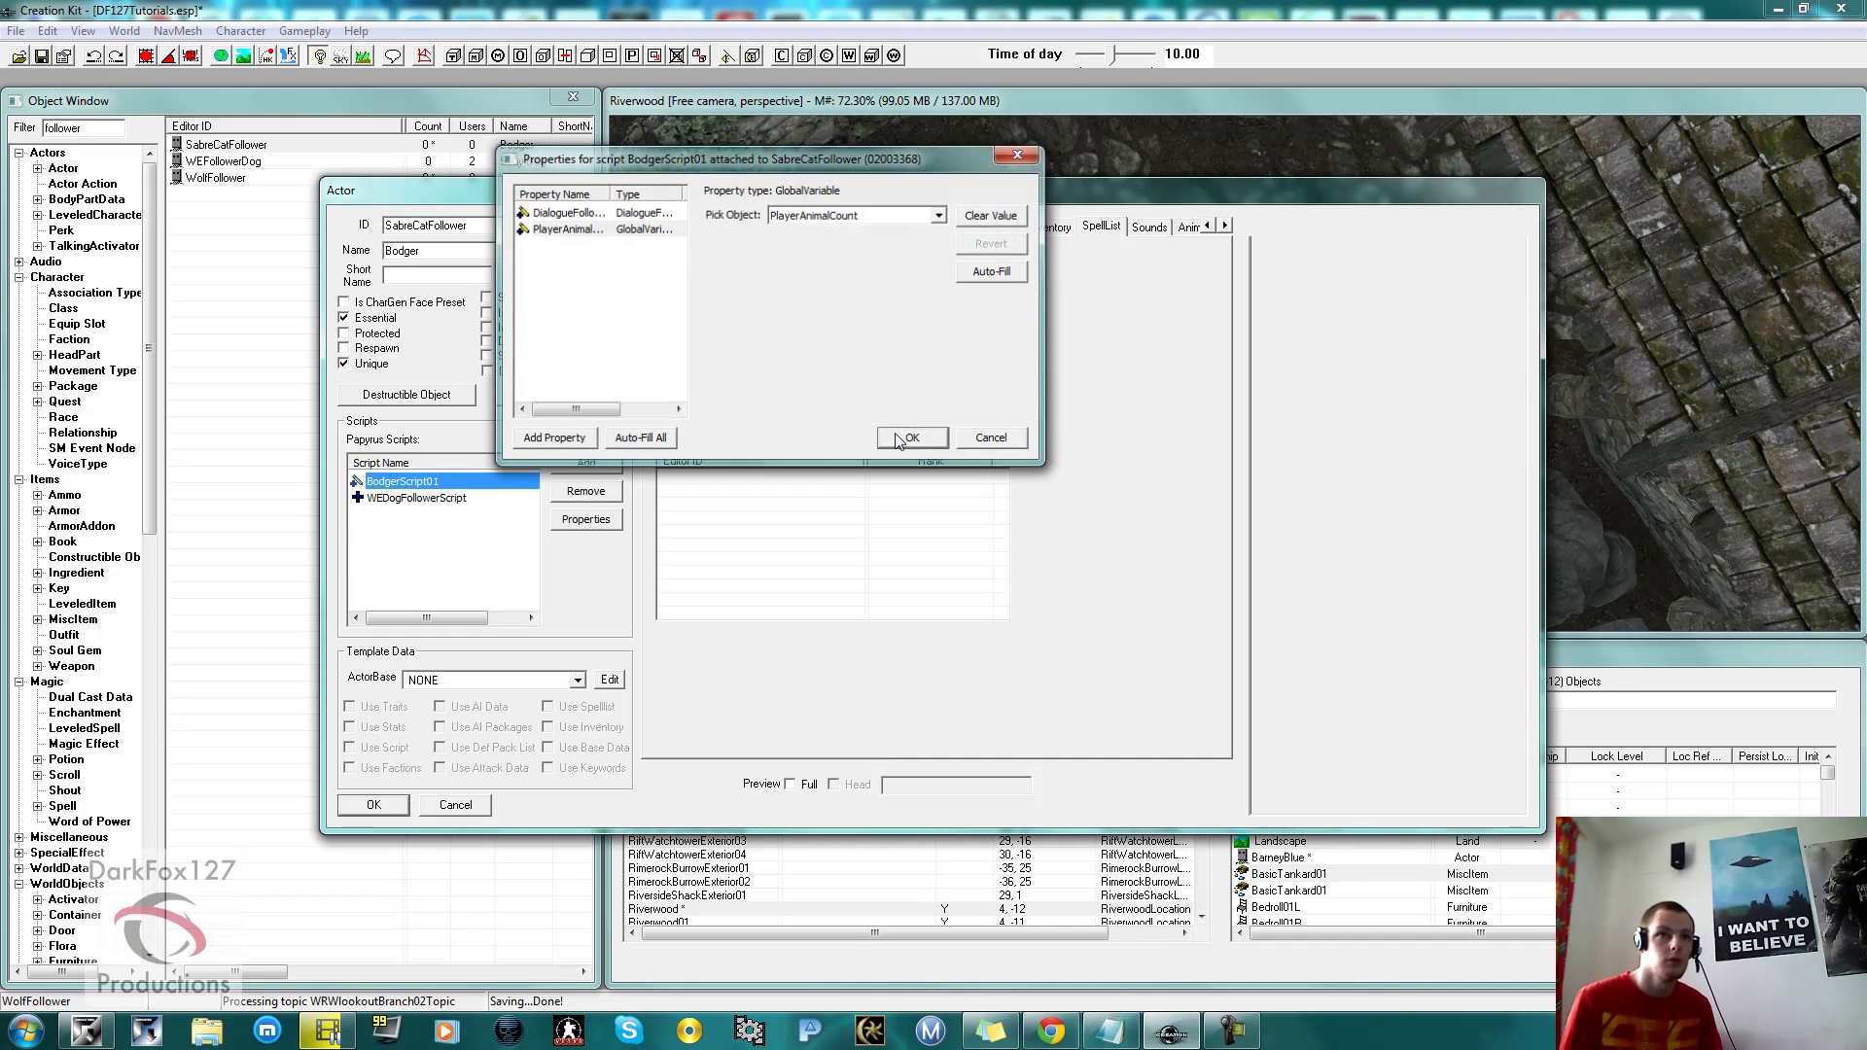
Remove WEDogFollowerScript from the SabreCatFollower actor, accept the actor changes and save the plugin.
left_click(414, 498)
left_click(575, 491)
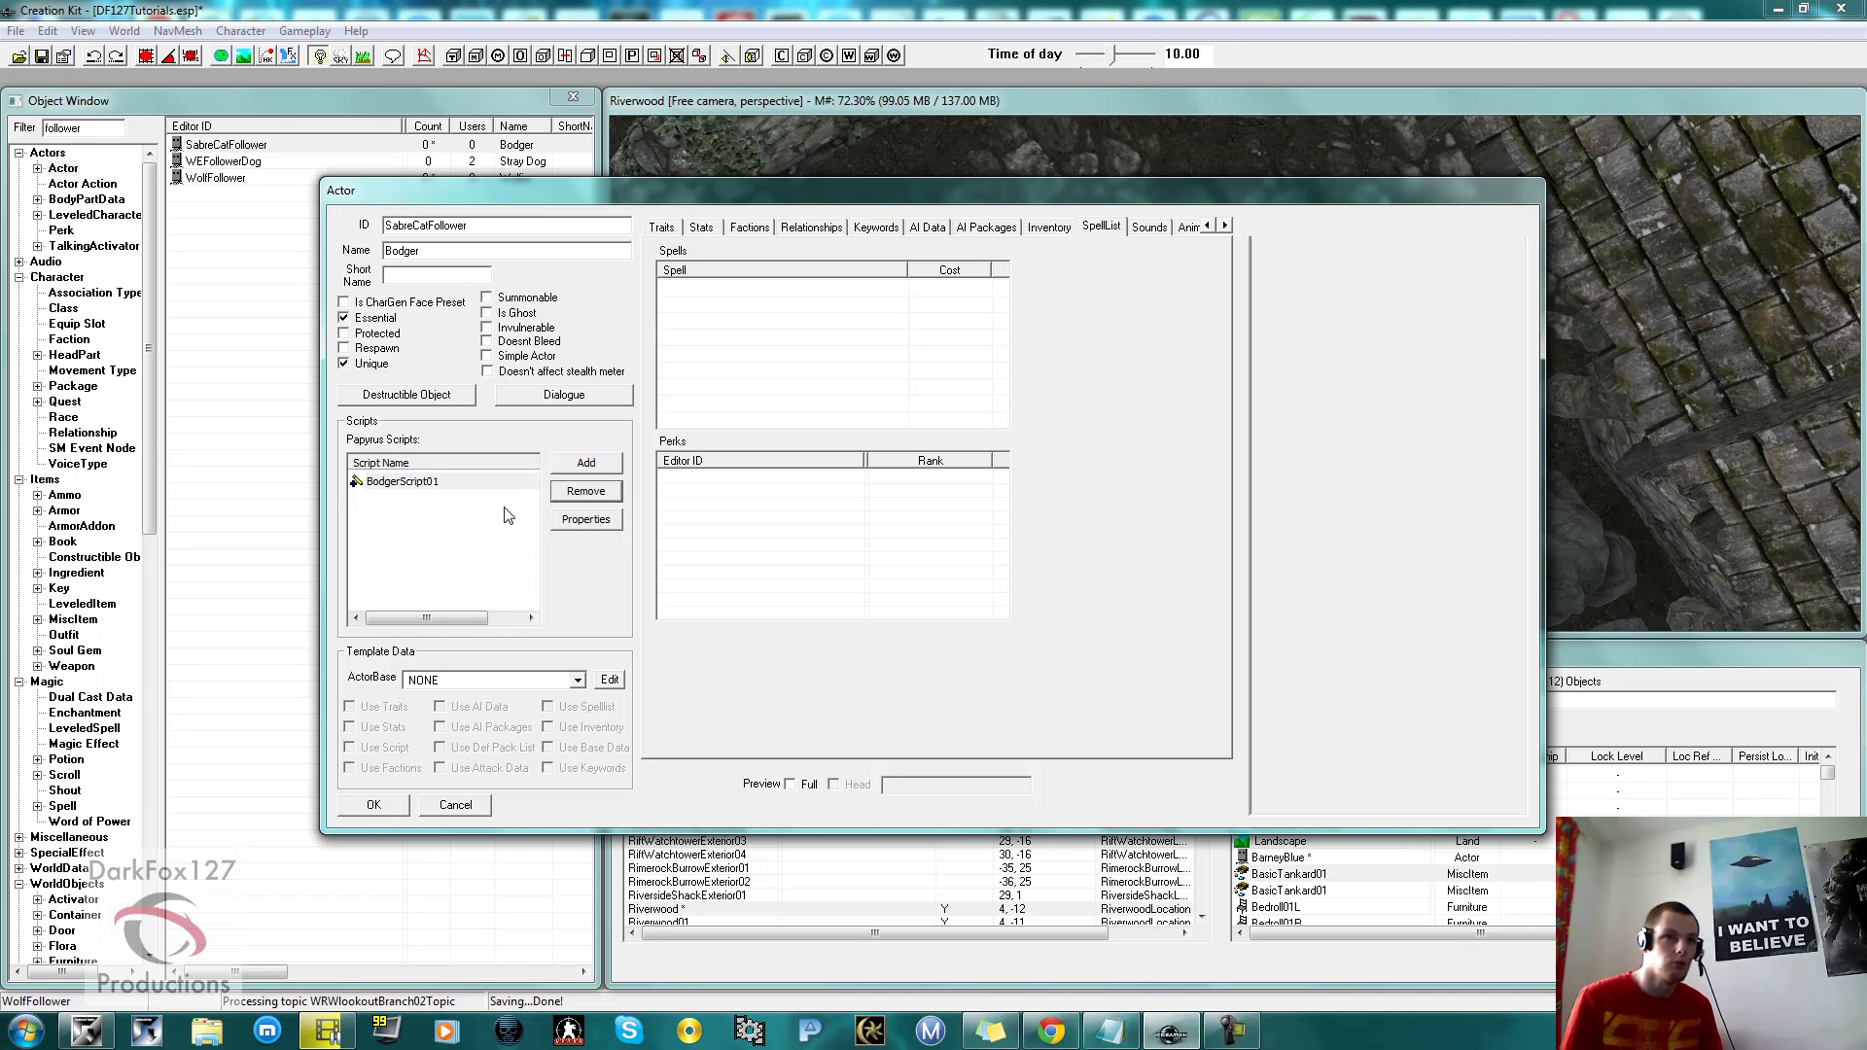
left_click(442, 484)
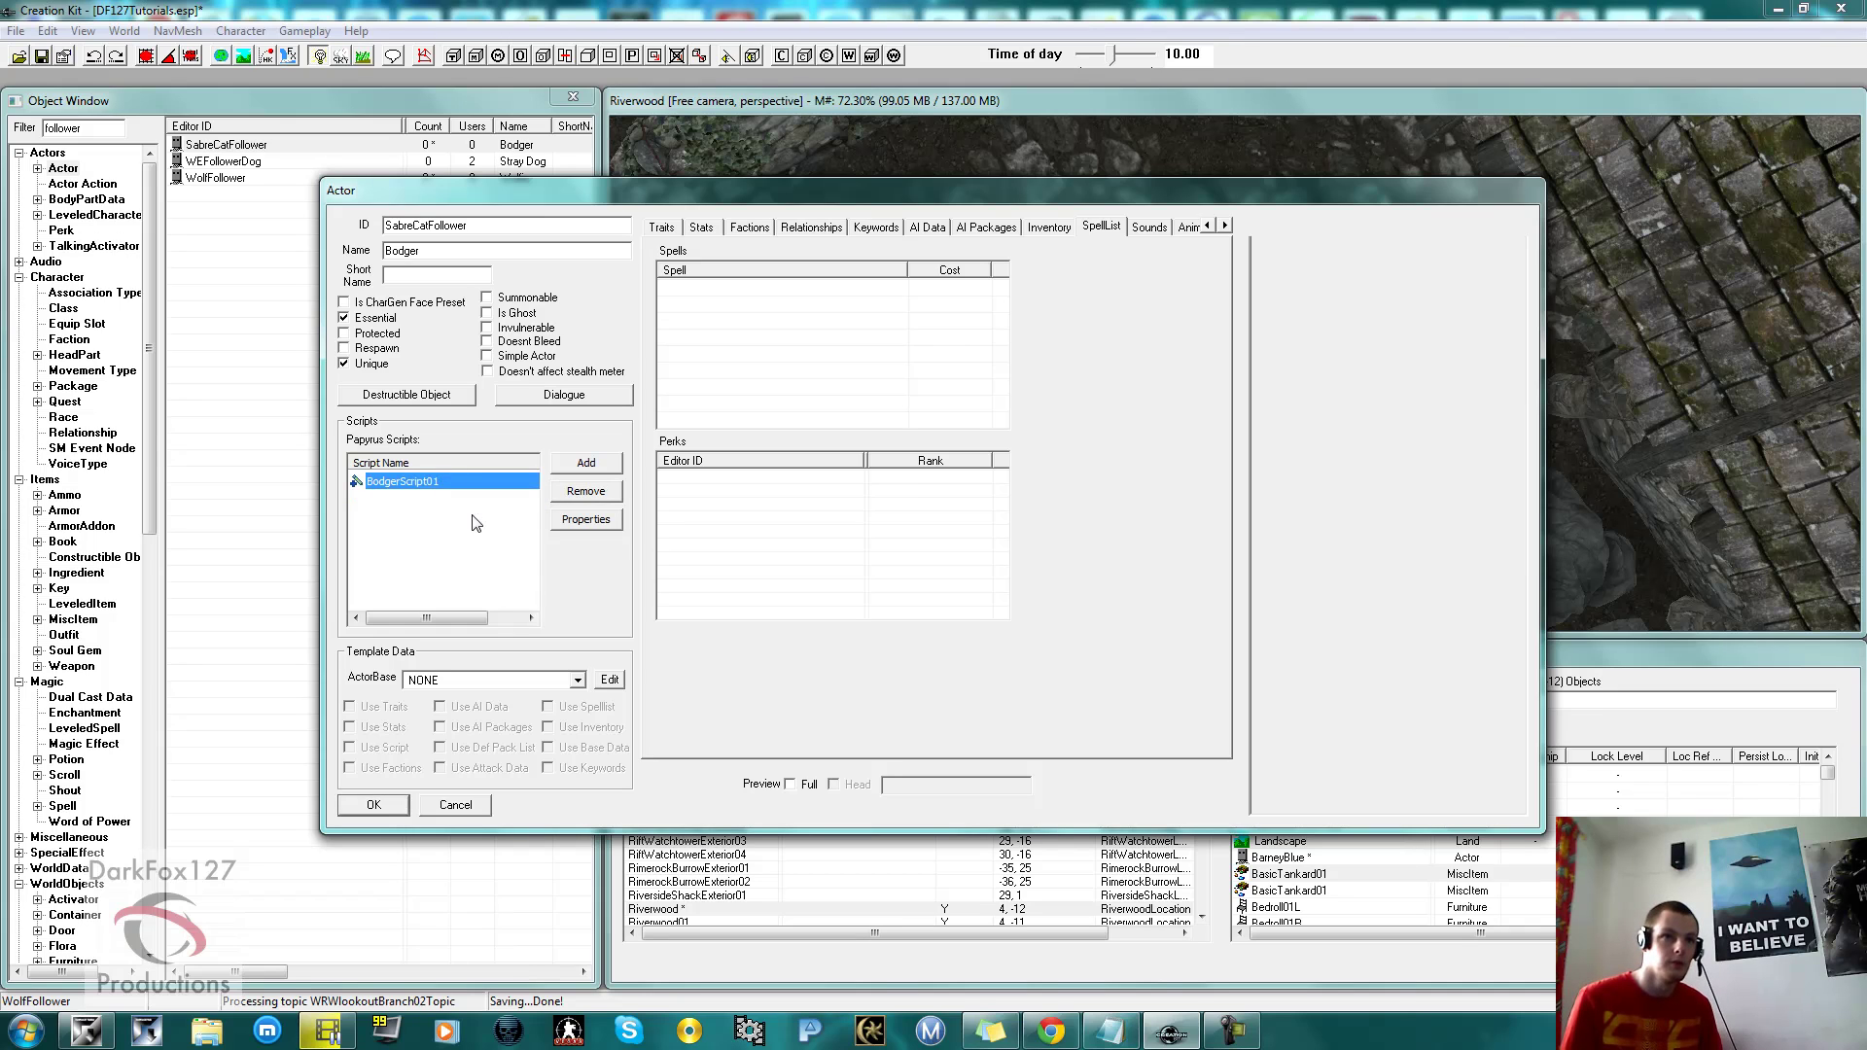
left_click(374, 806)
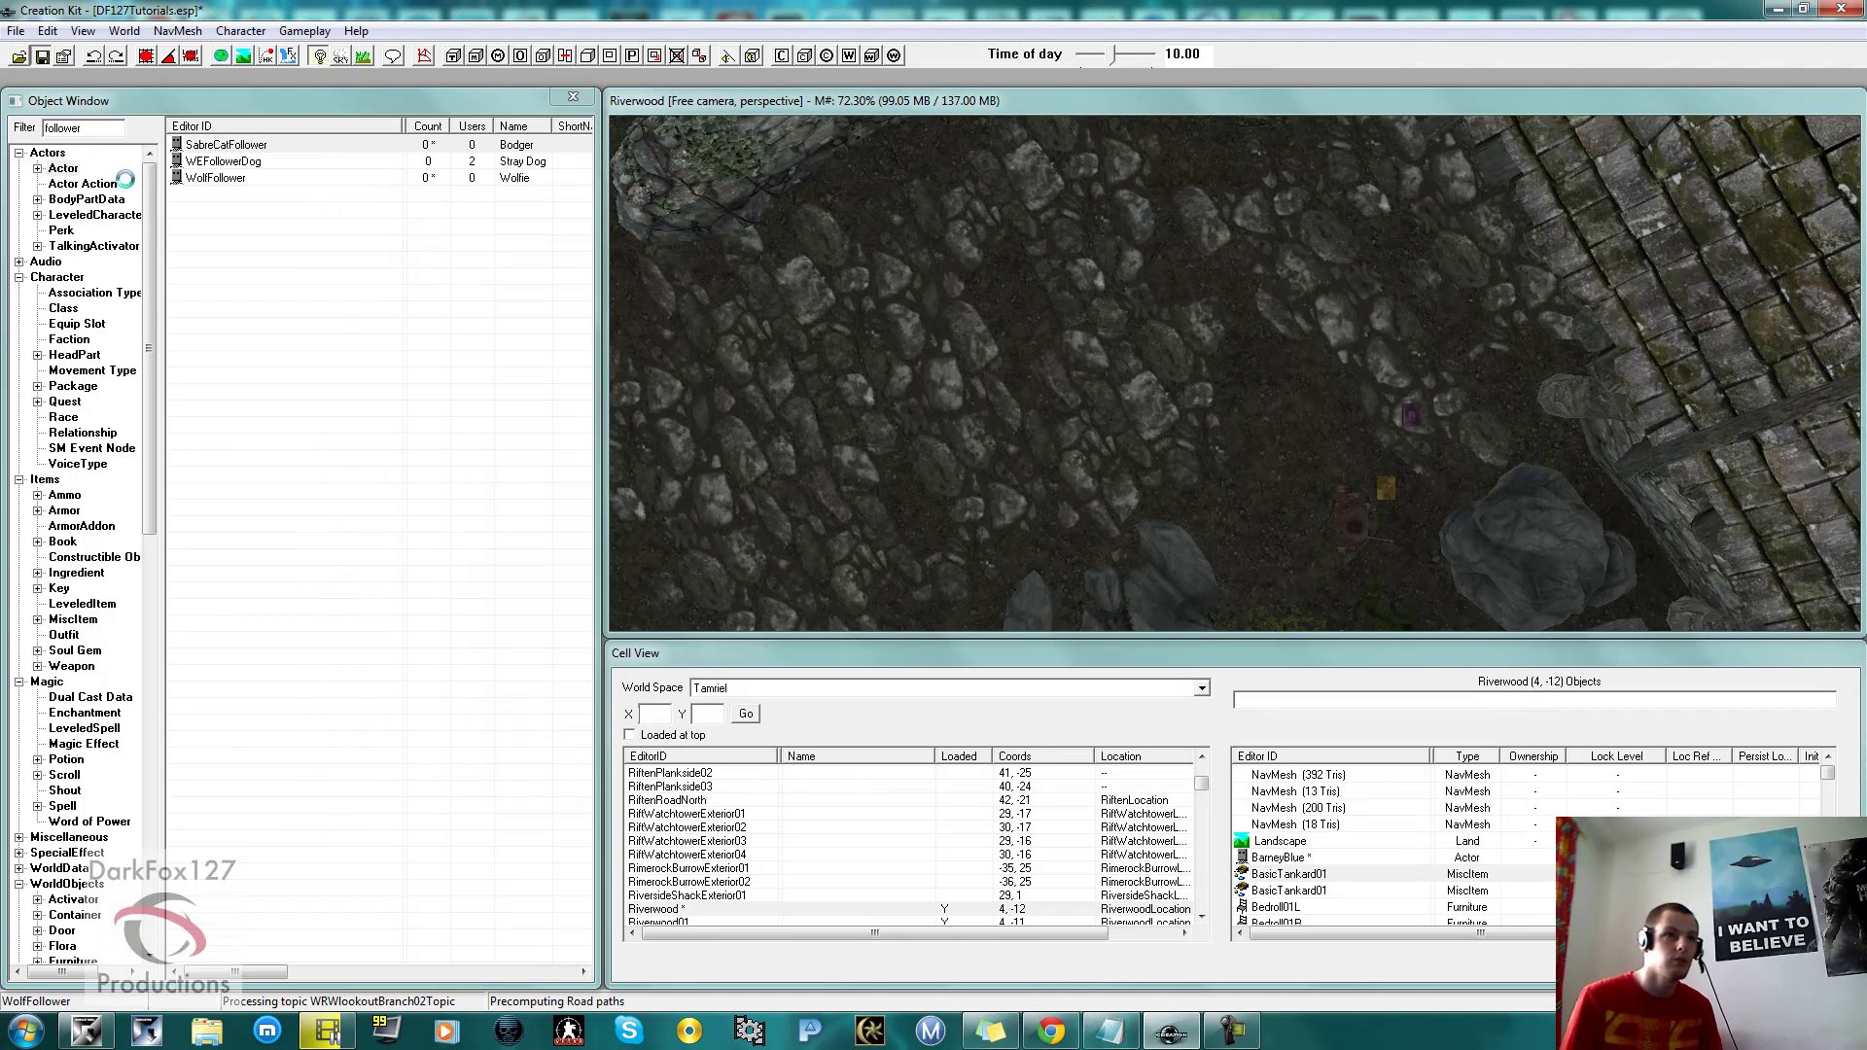
key("ctrl+s")
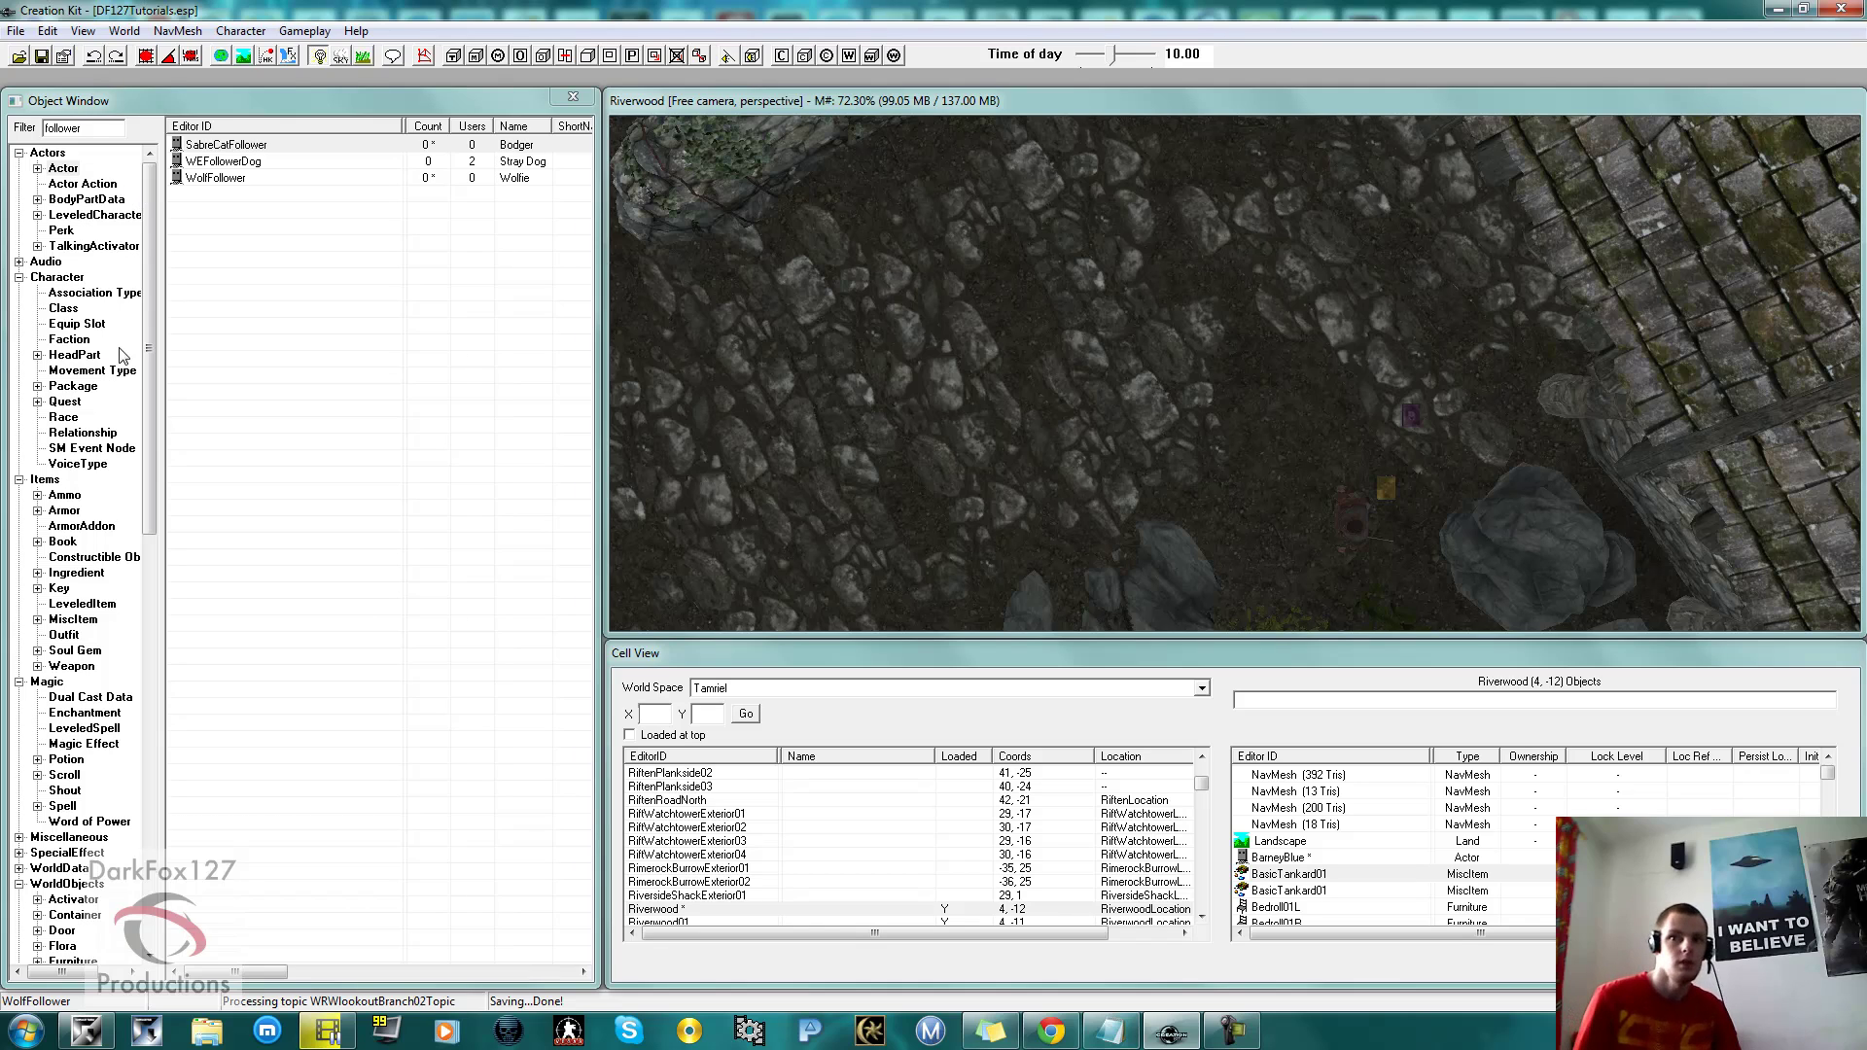
left_click(237, 302)
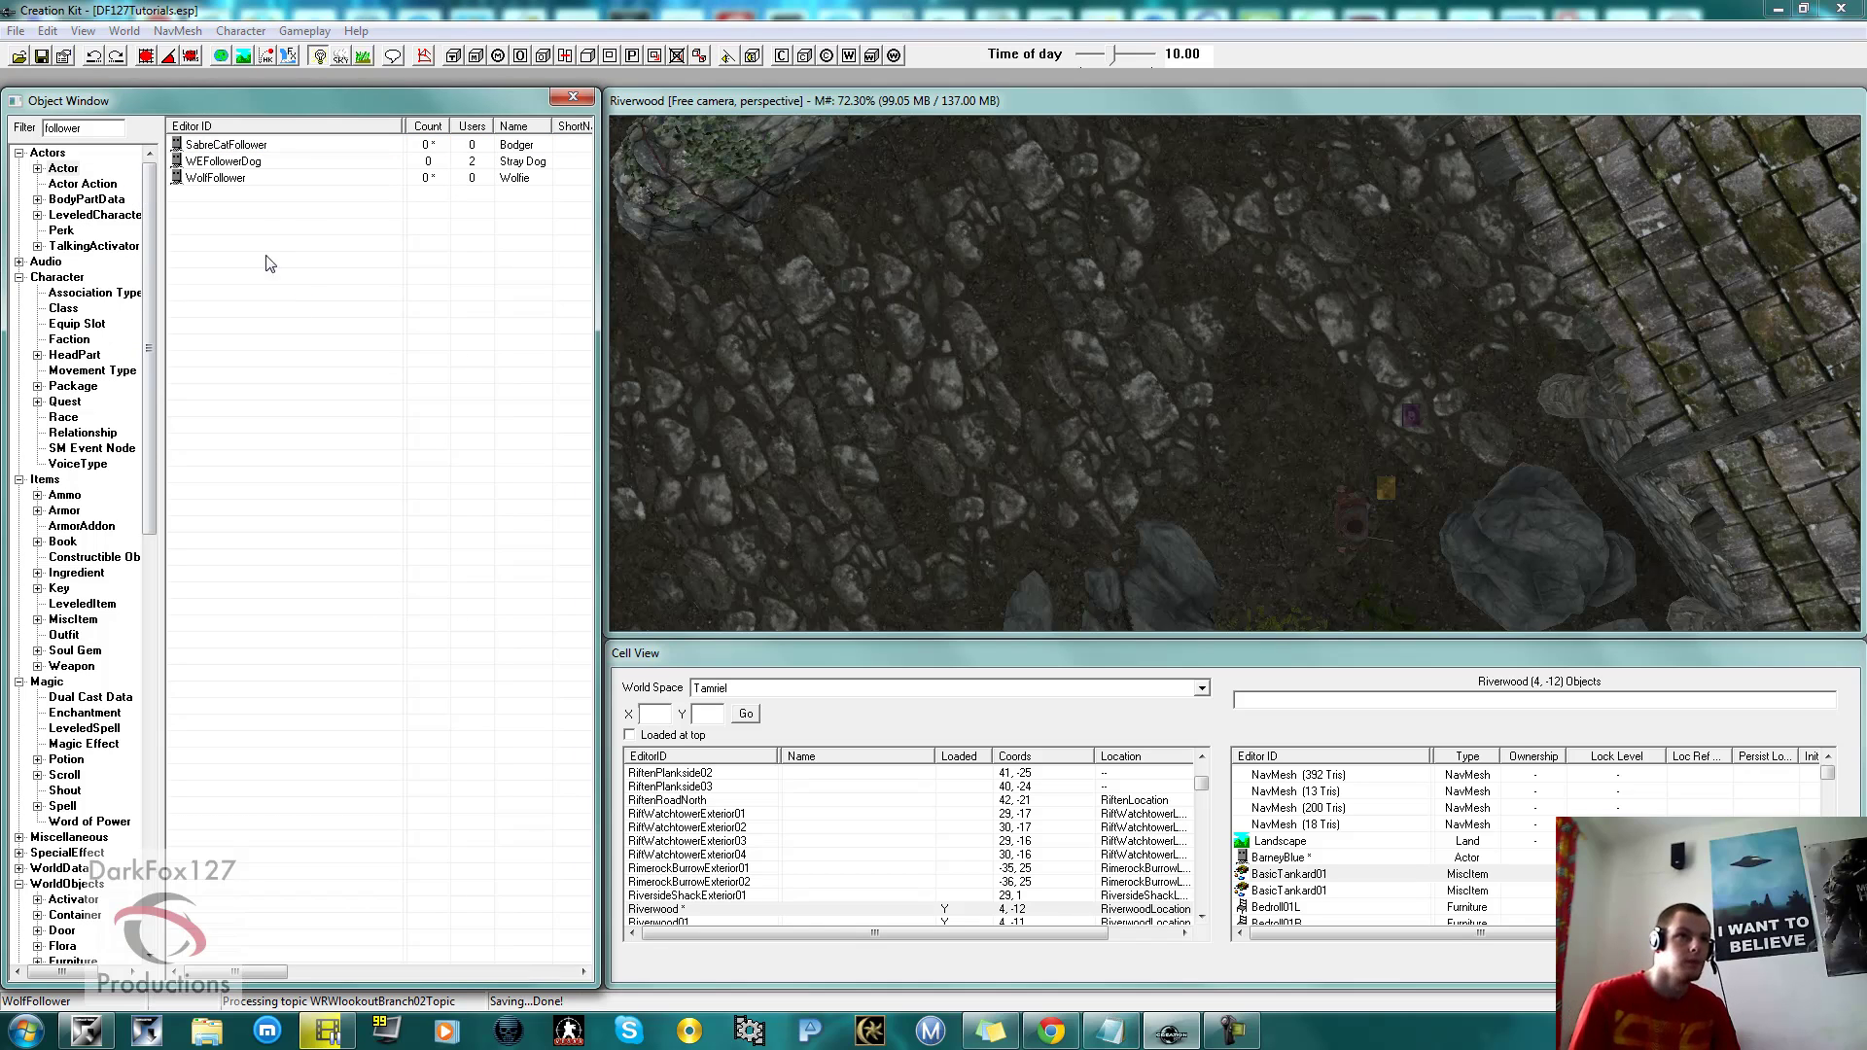
Review the SabreCatFollower actor's traits and its dismiss, follow and wait dialogue topics, and close the actor.
double_click(226, 144)
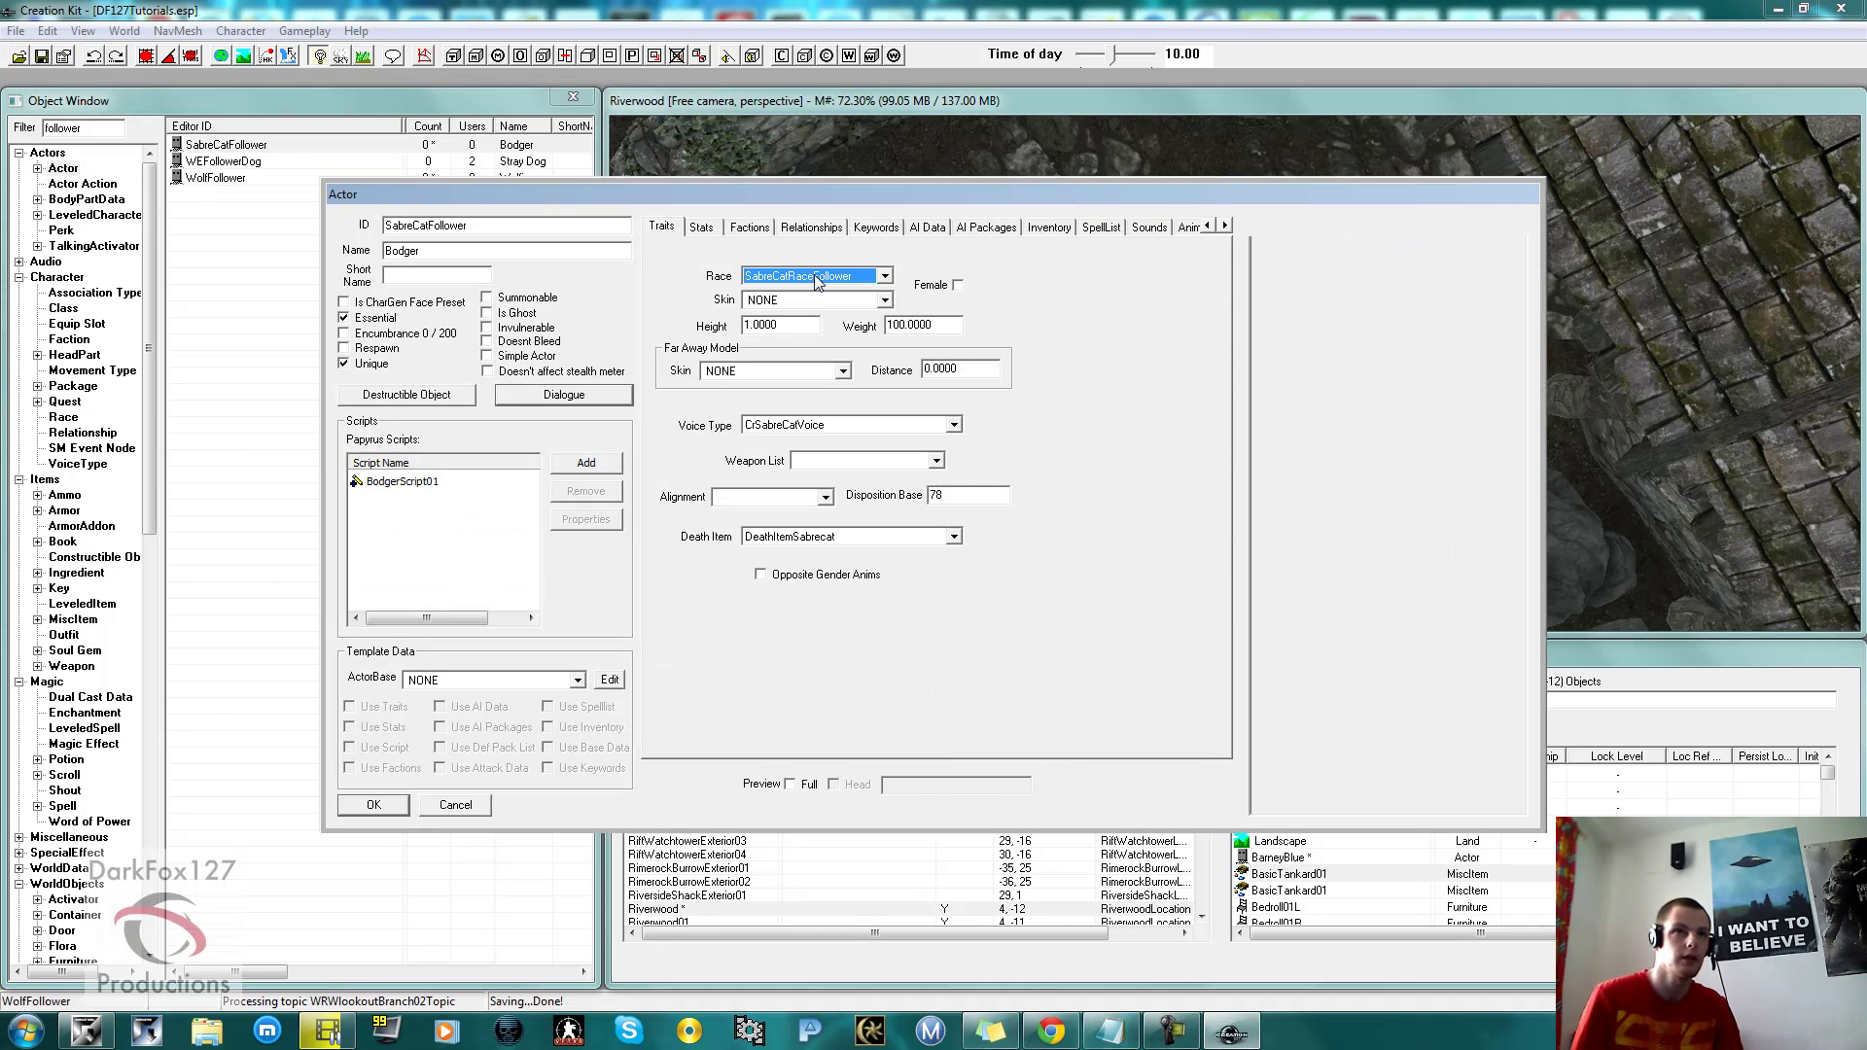
left_click(374, 805)
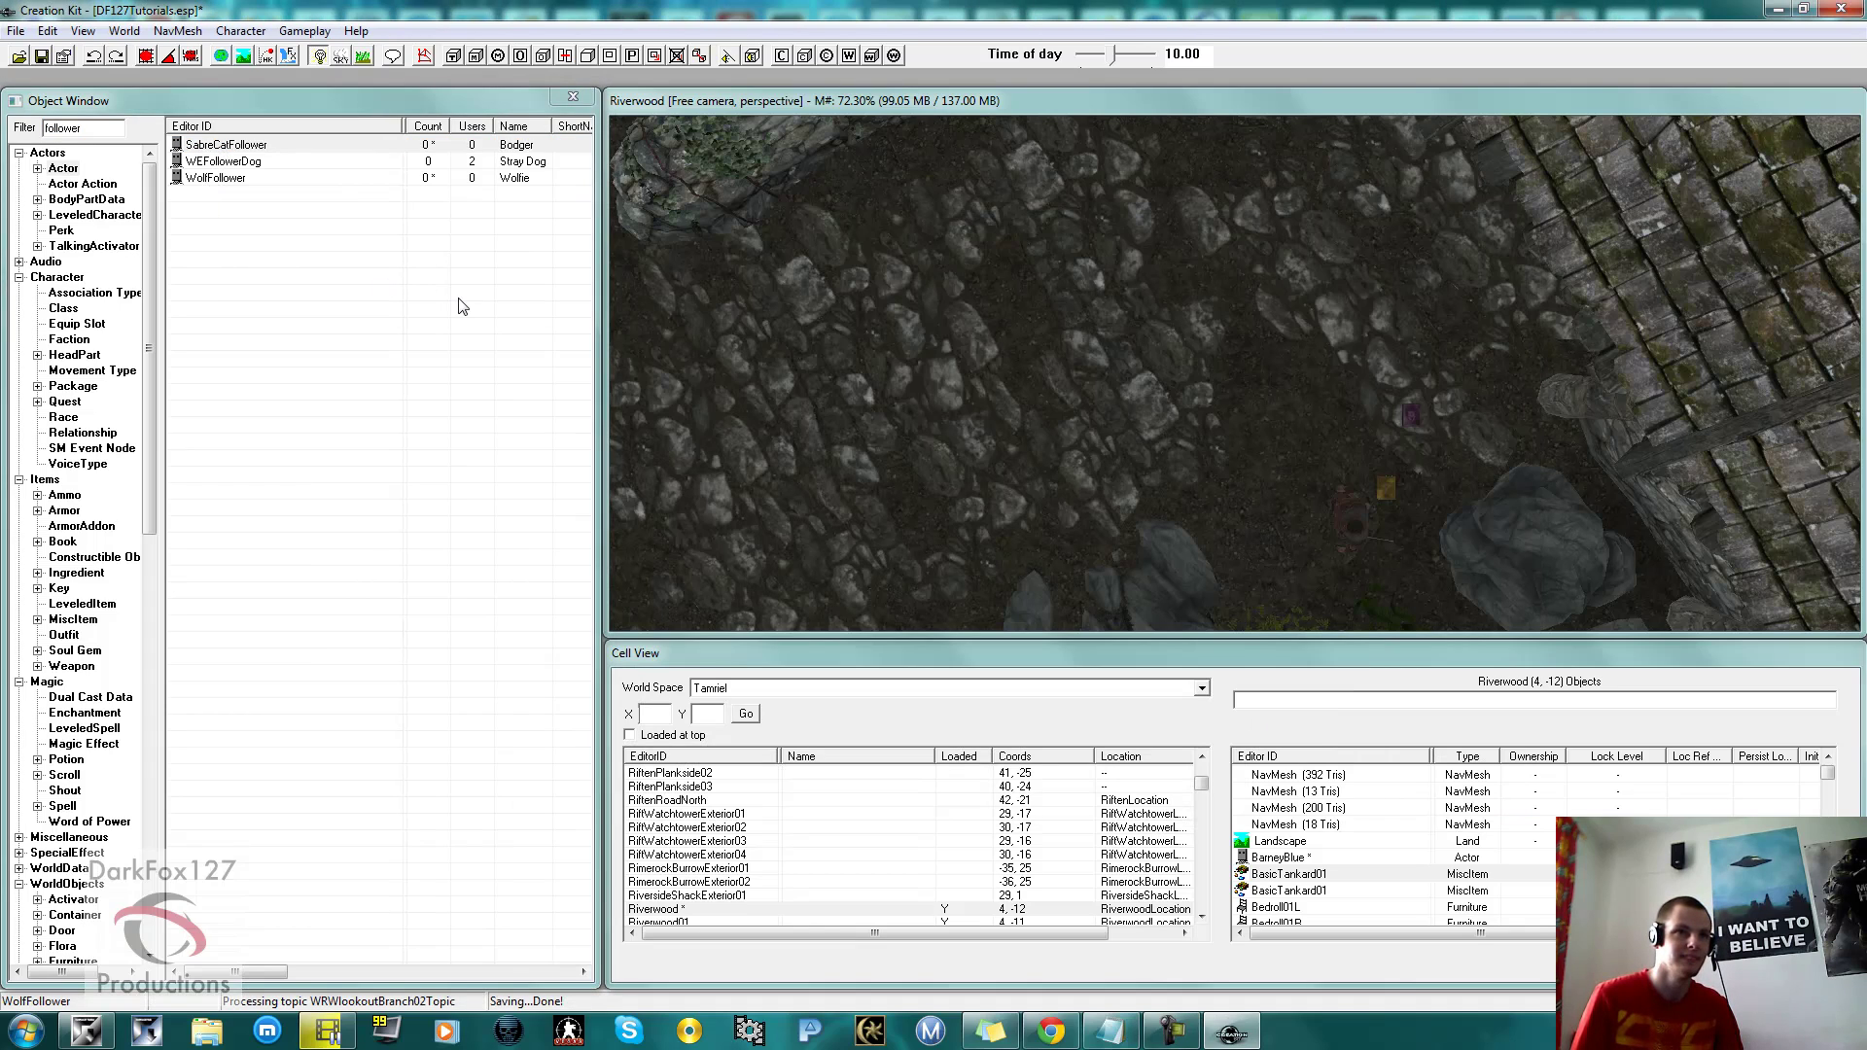
double_click(226, 144)
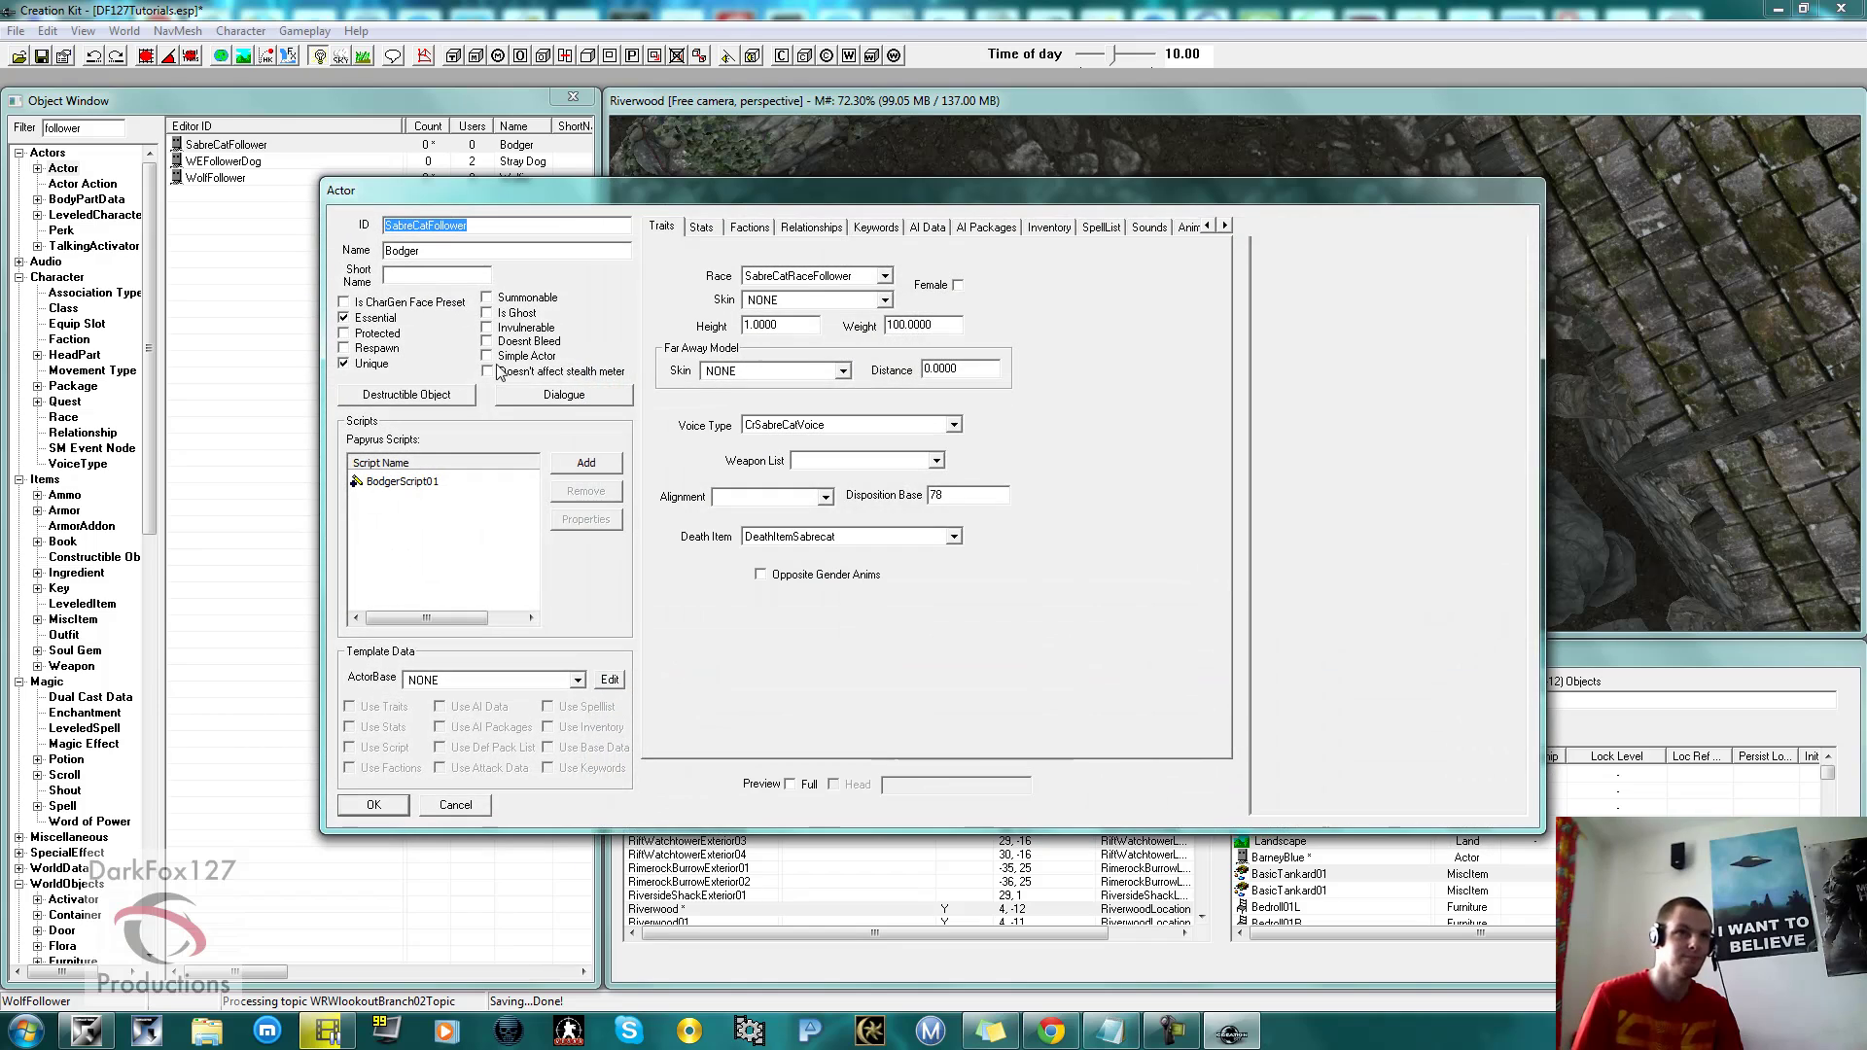
left_click(563, 396)
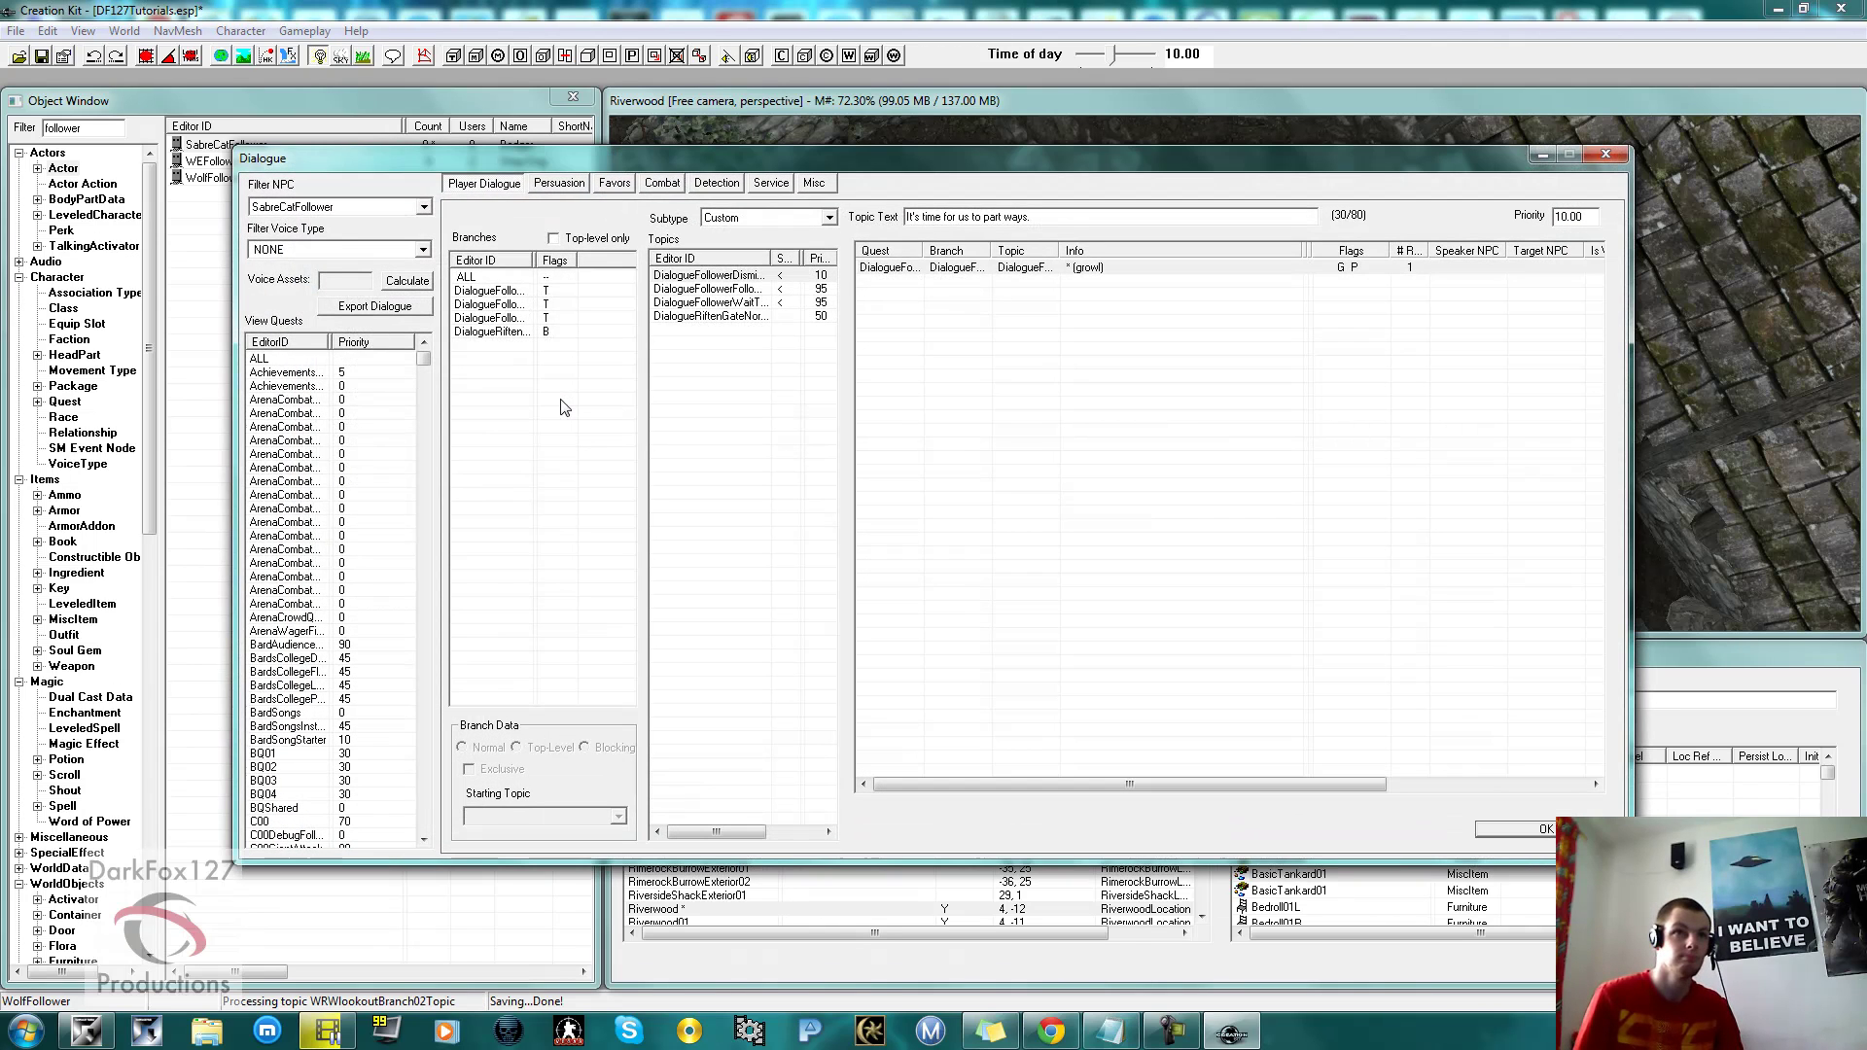
left_click(696, 275)
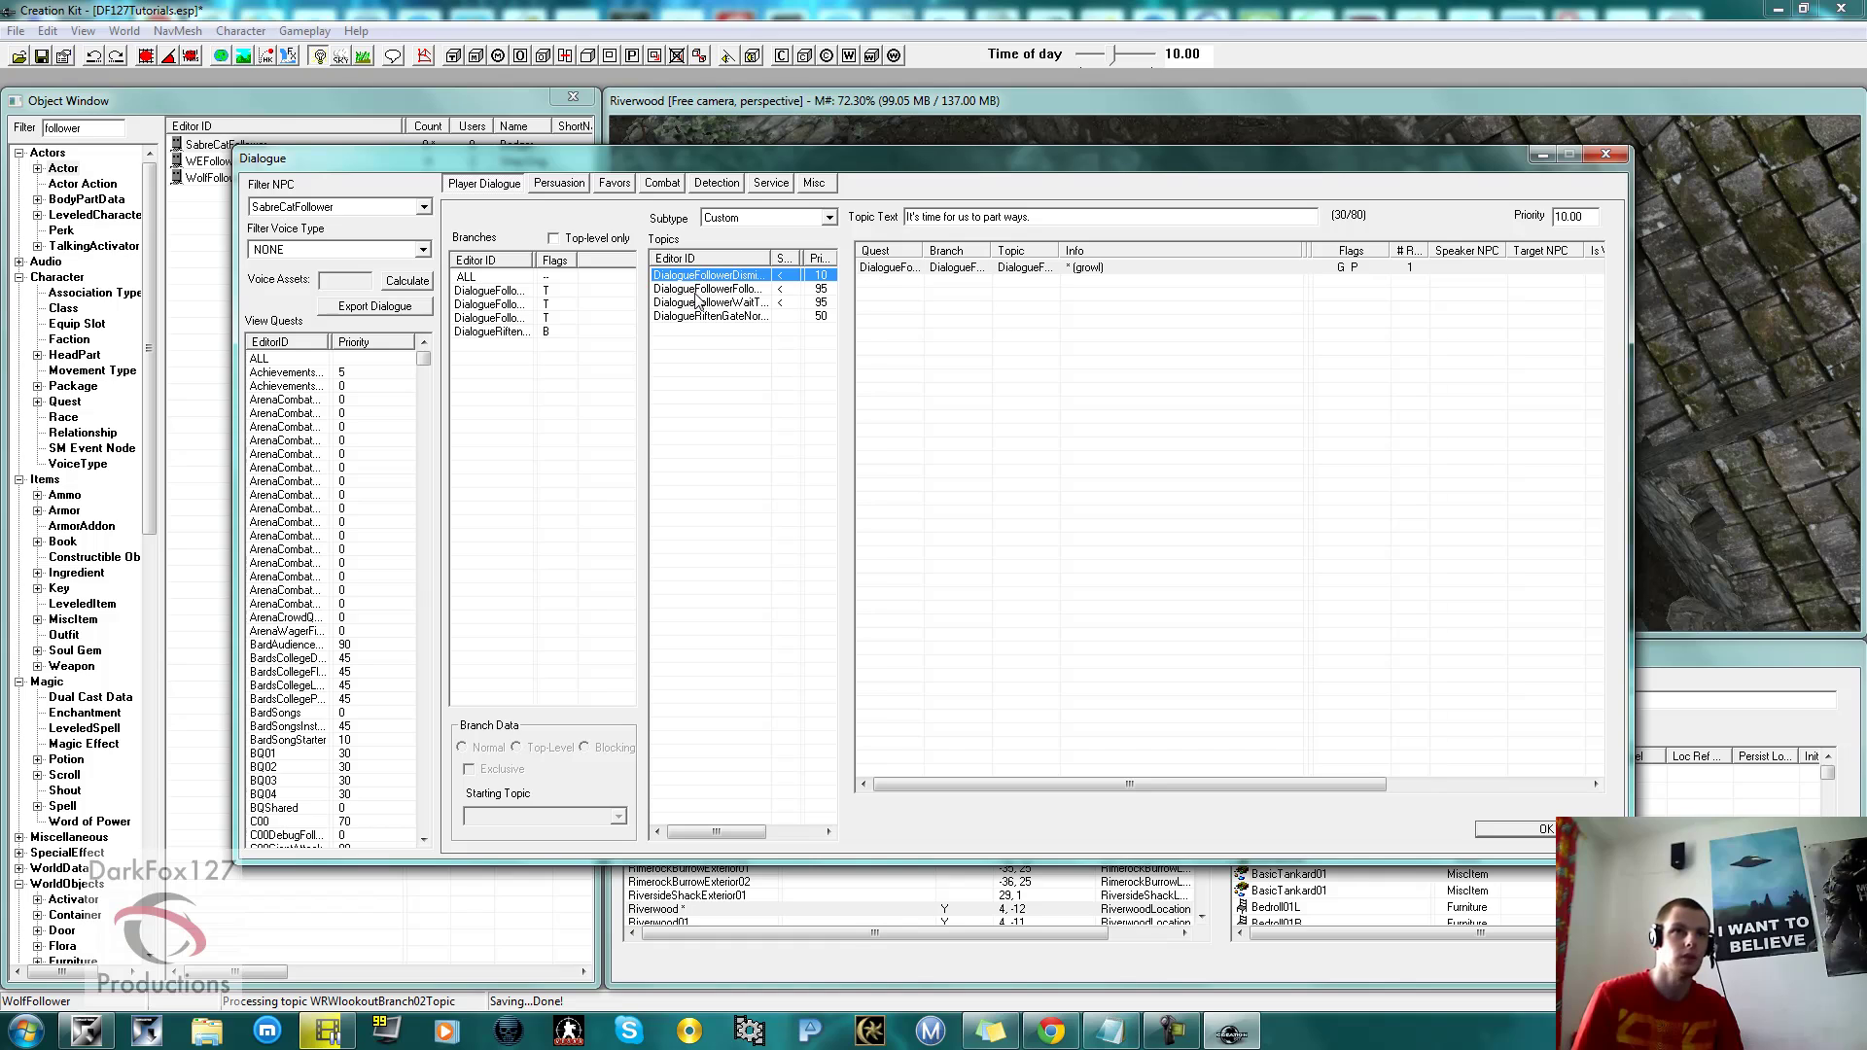
left_click(696, 294)
left_click(700, 303)
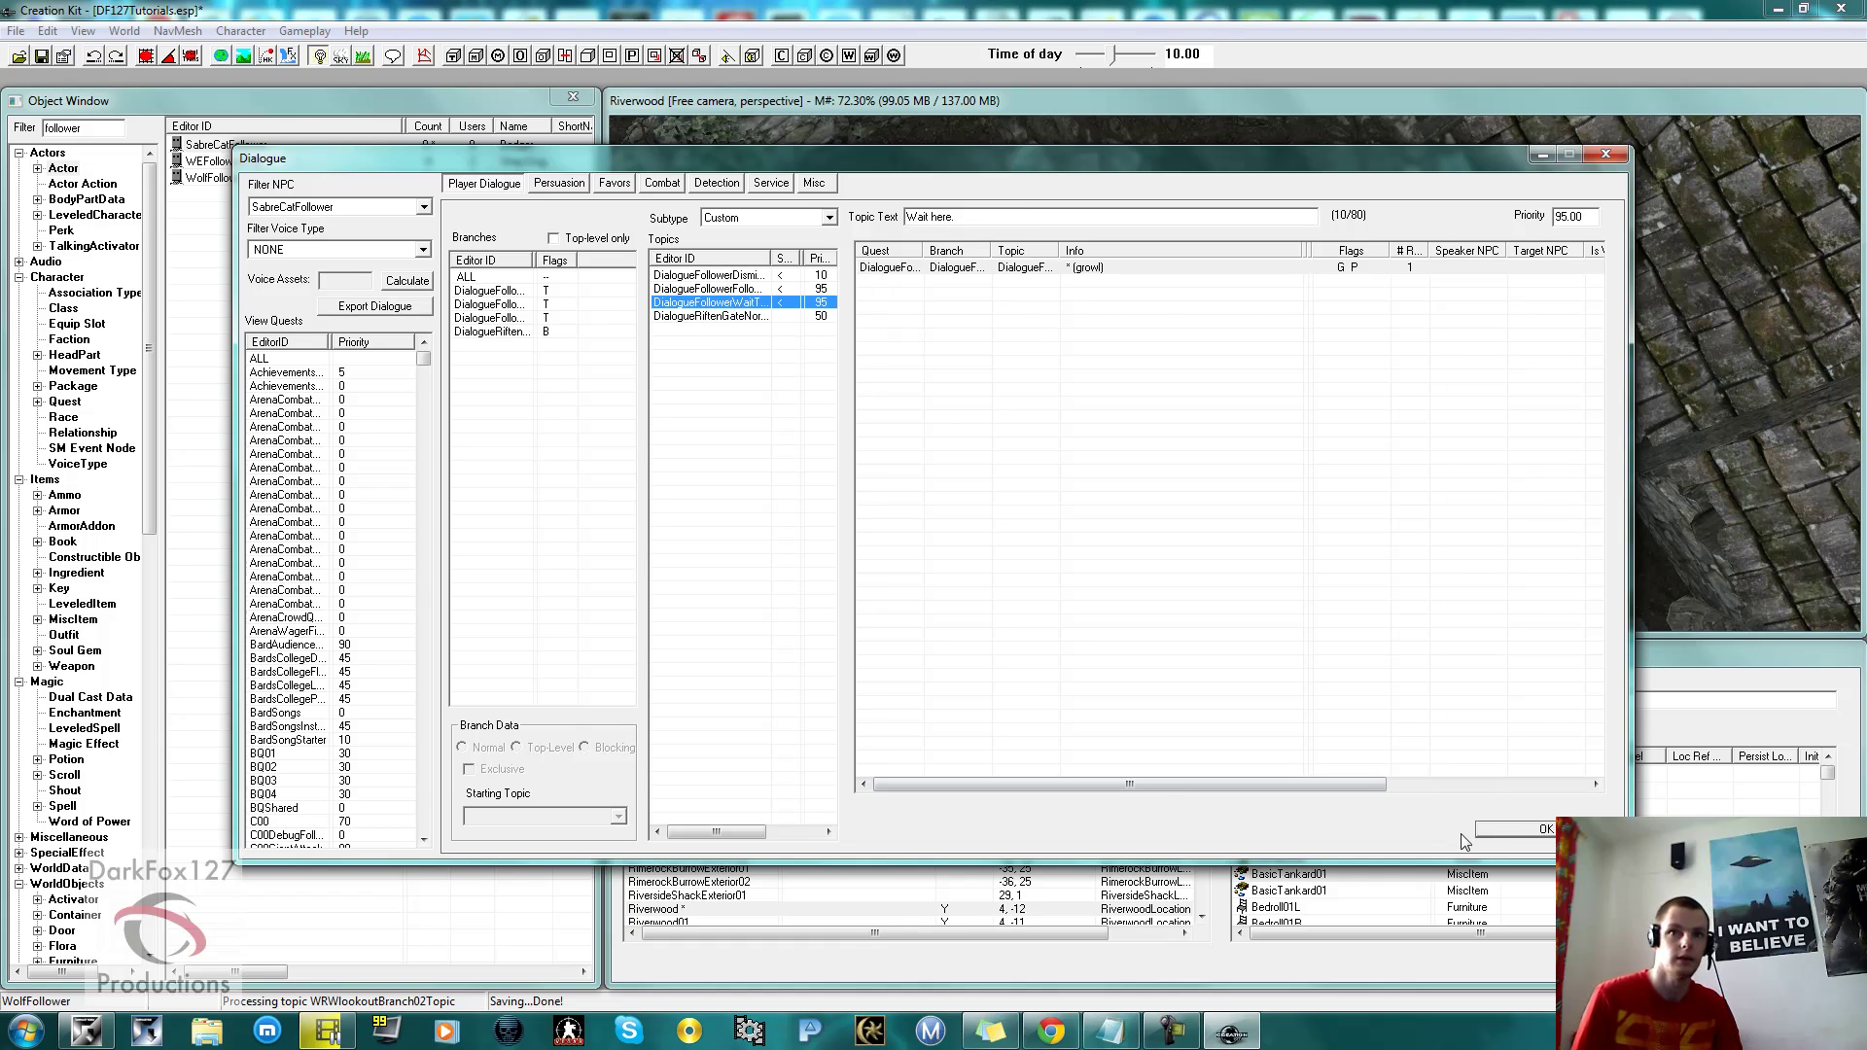
left_click(1506, 828)
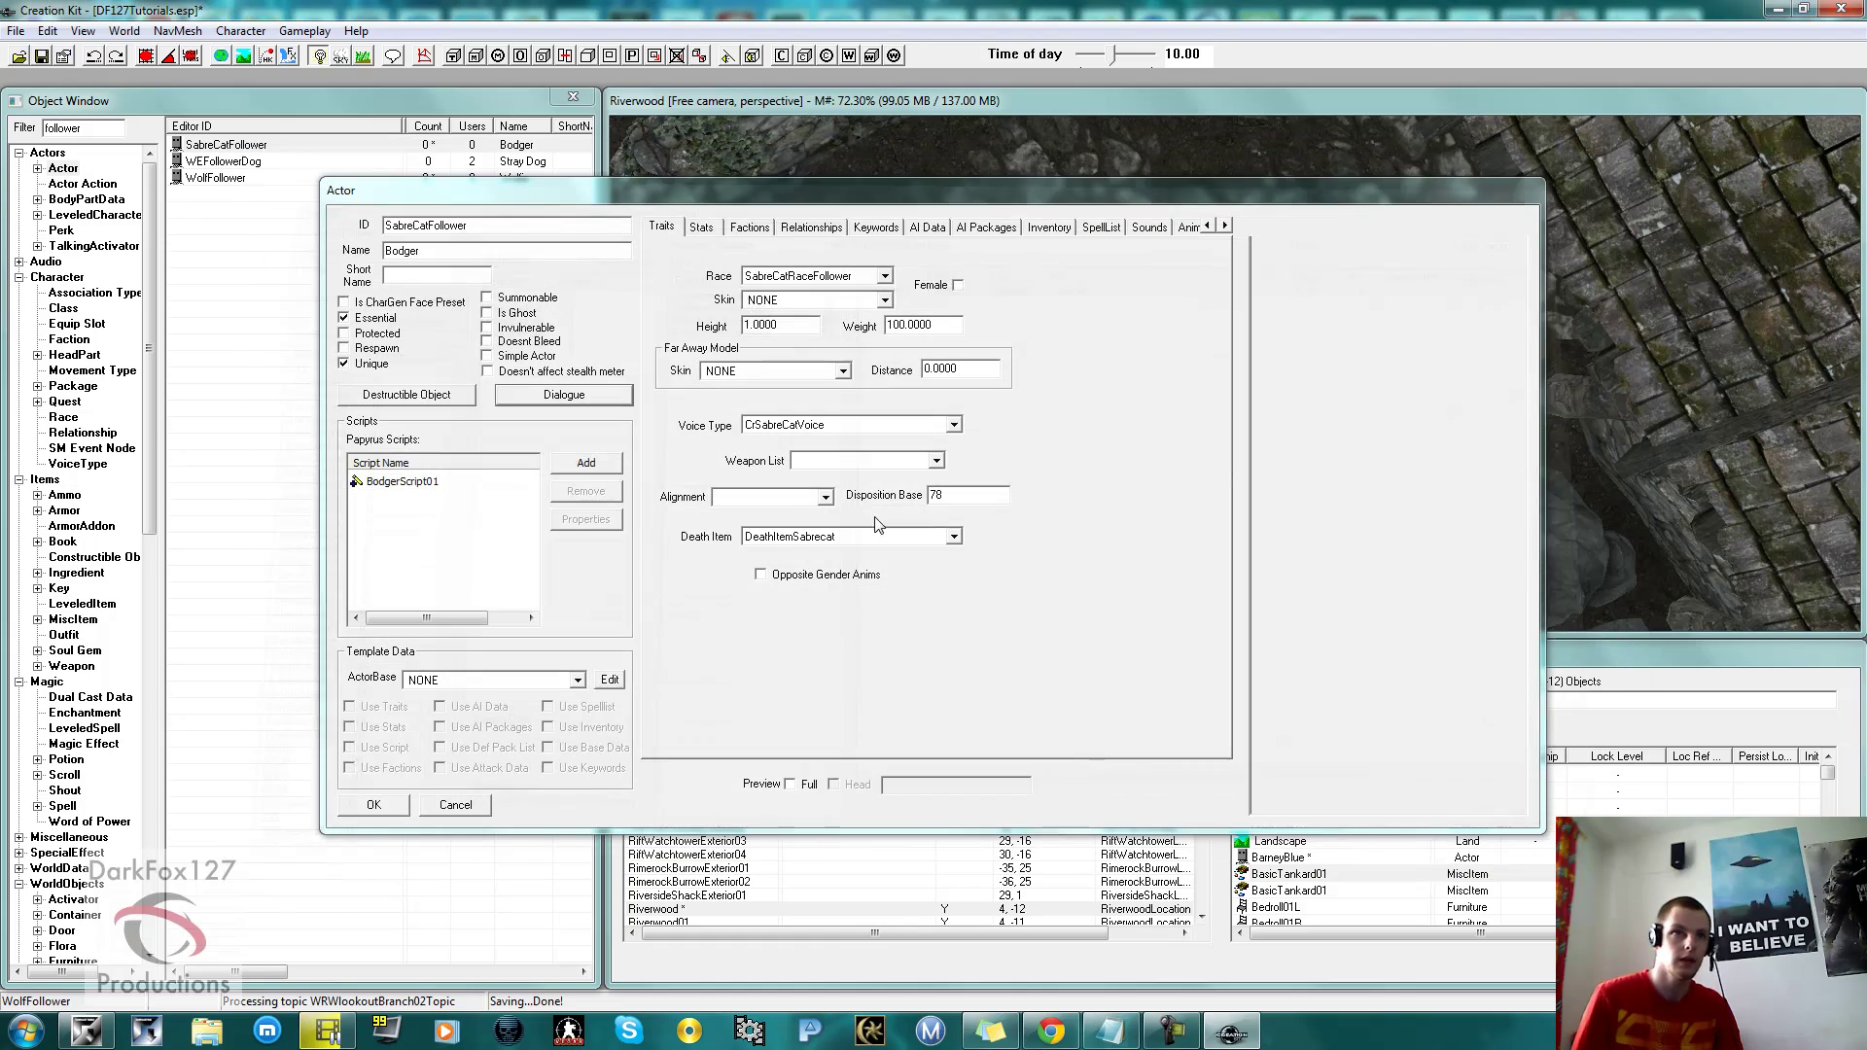
left_click(375, 804)
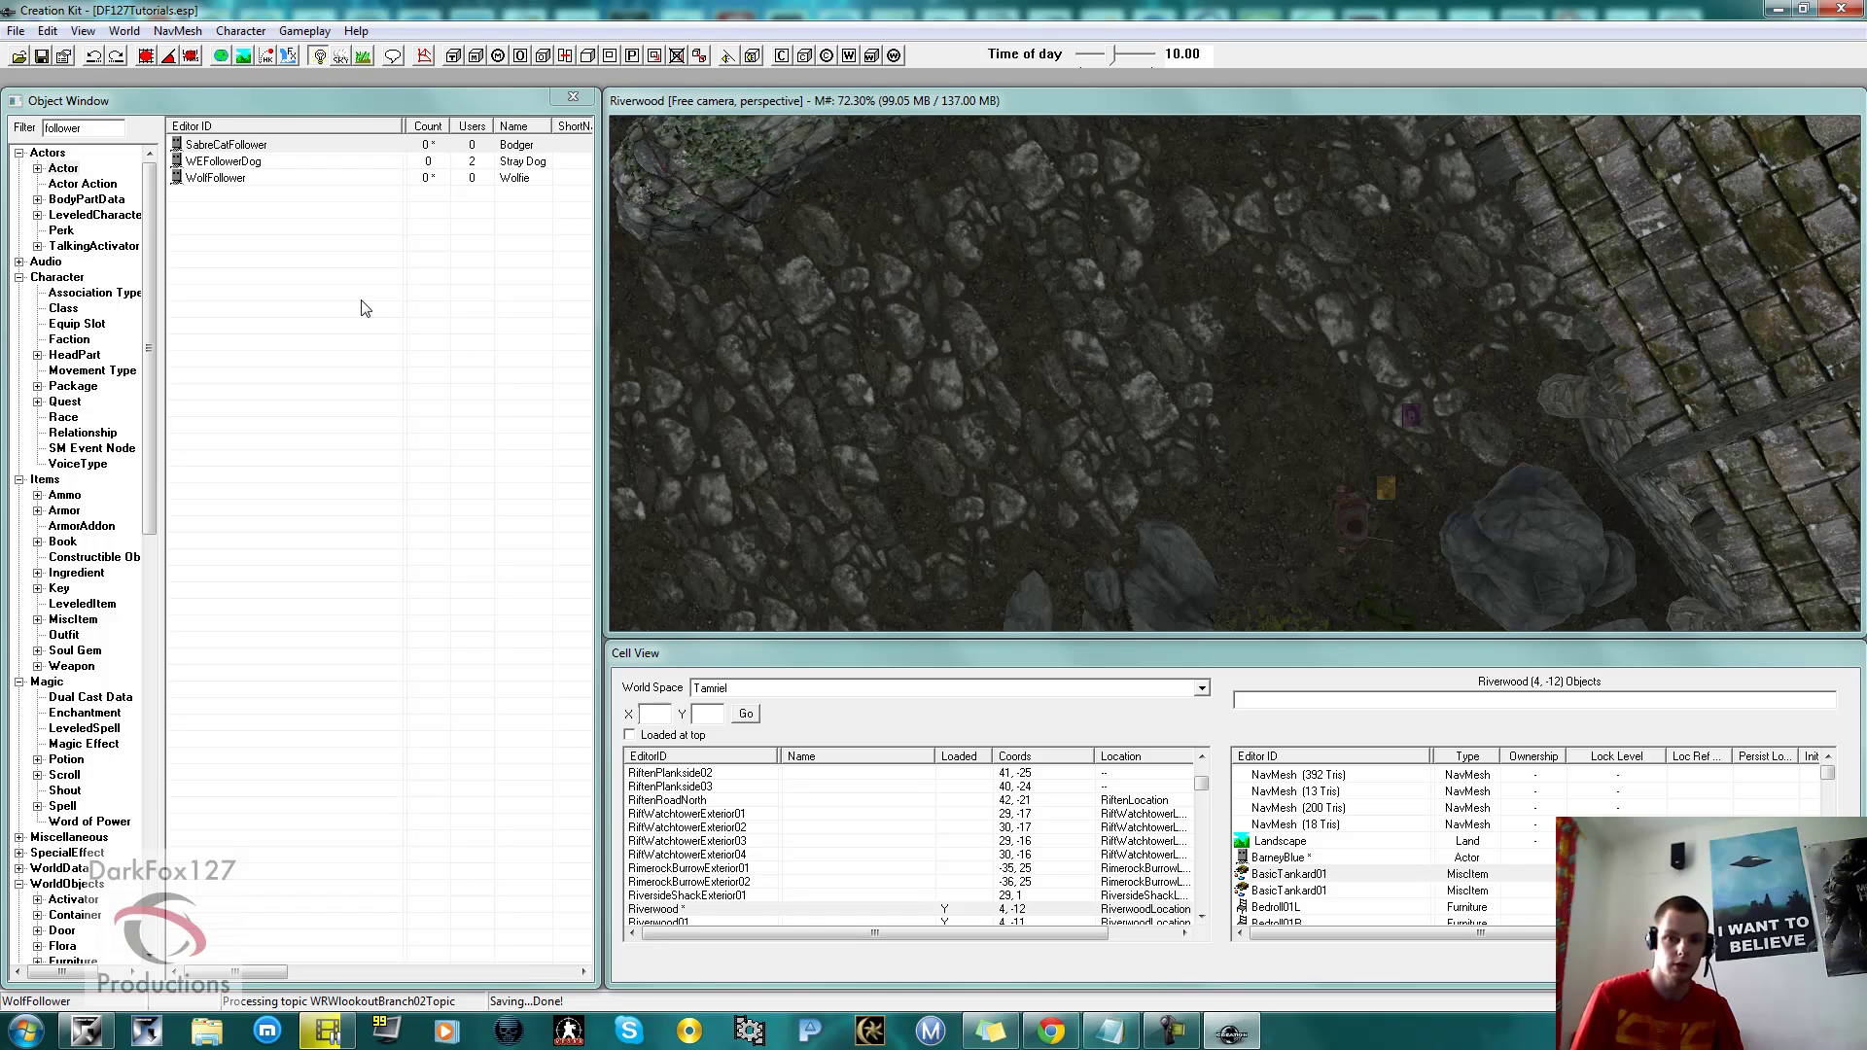
Place the SabreCatFollower actor on the ground in the Riverwood cell, next to the BarneyBlue actor.
left_click(384, 333)
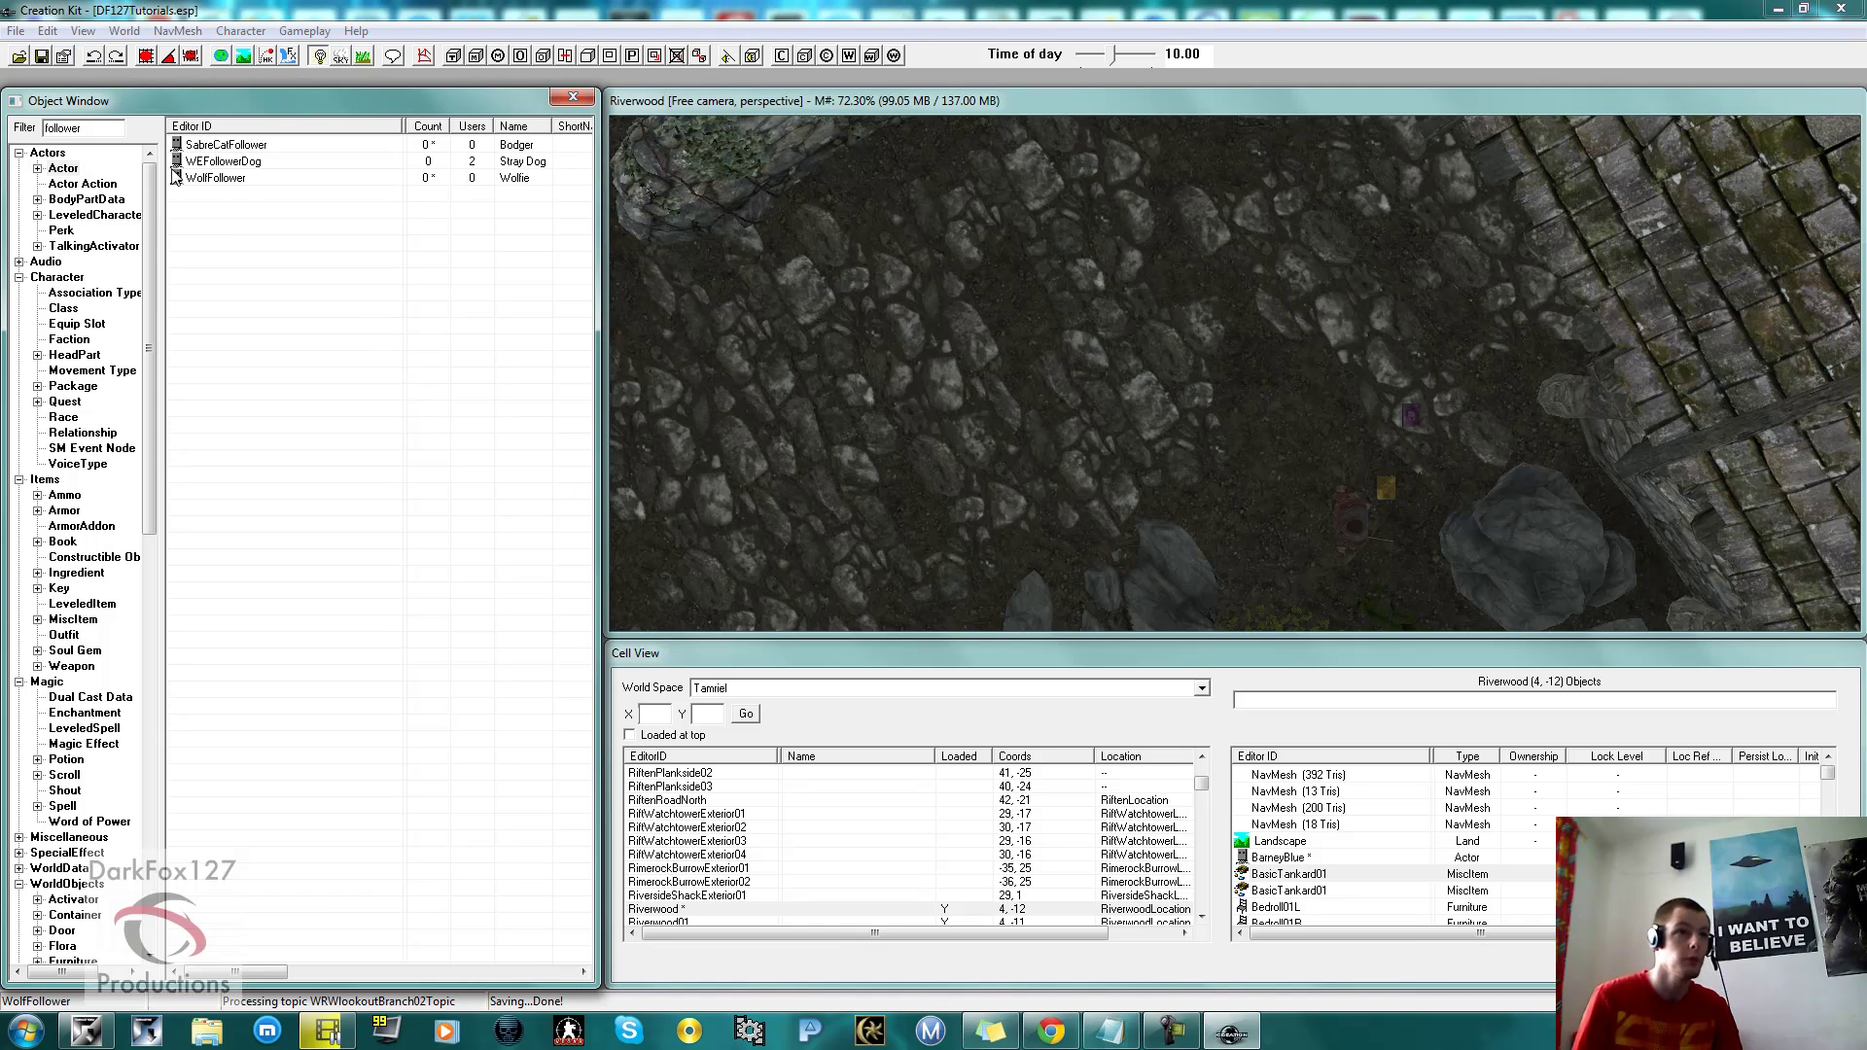
left_click(196, 148)
left_click_drag(196, 148, 1230, 491)
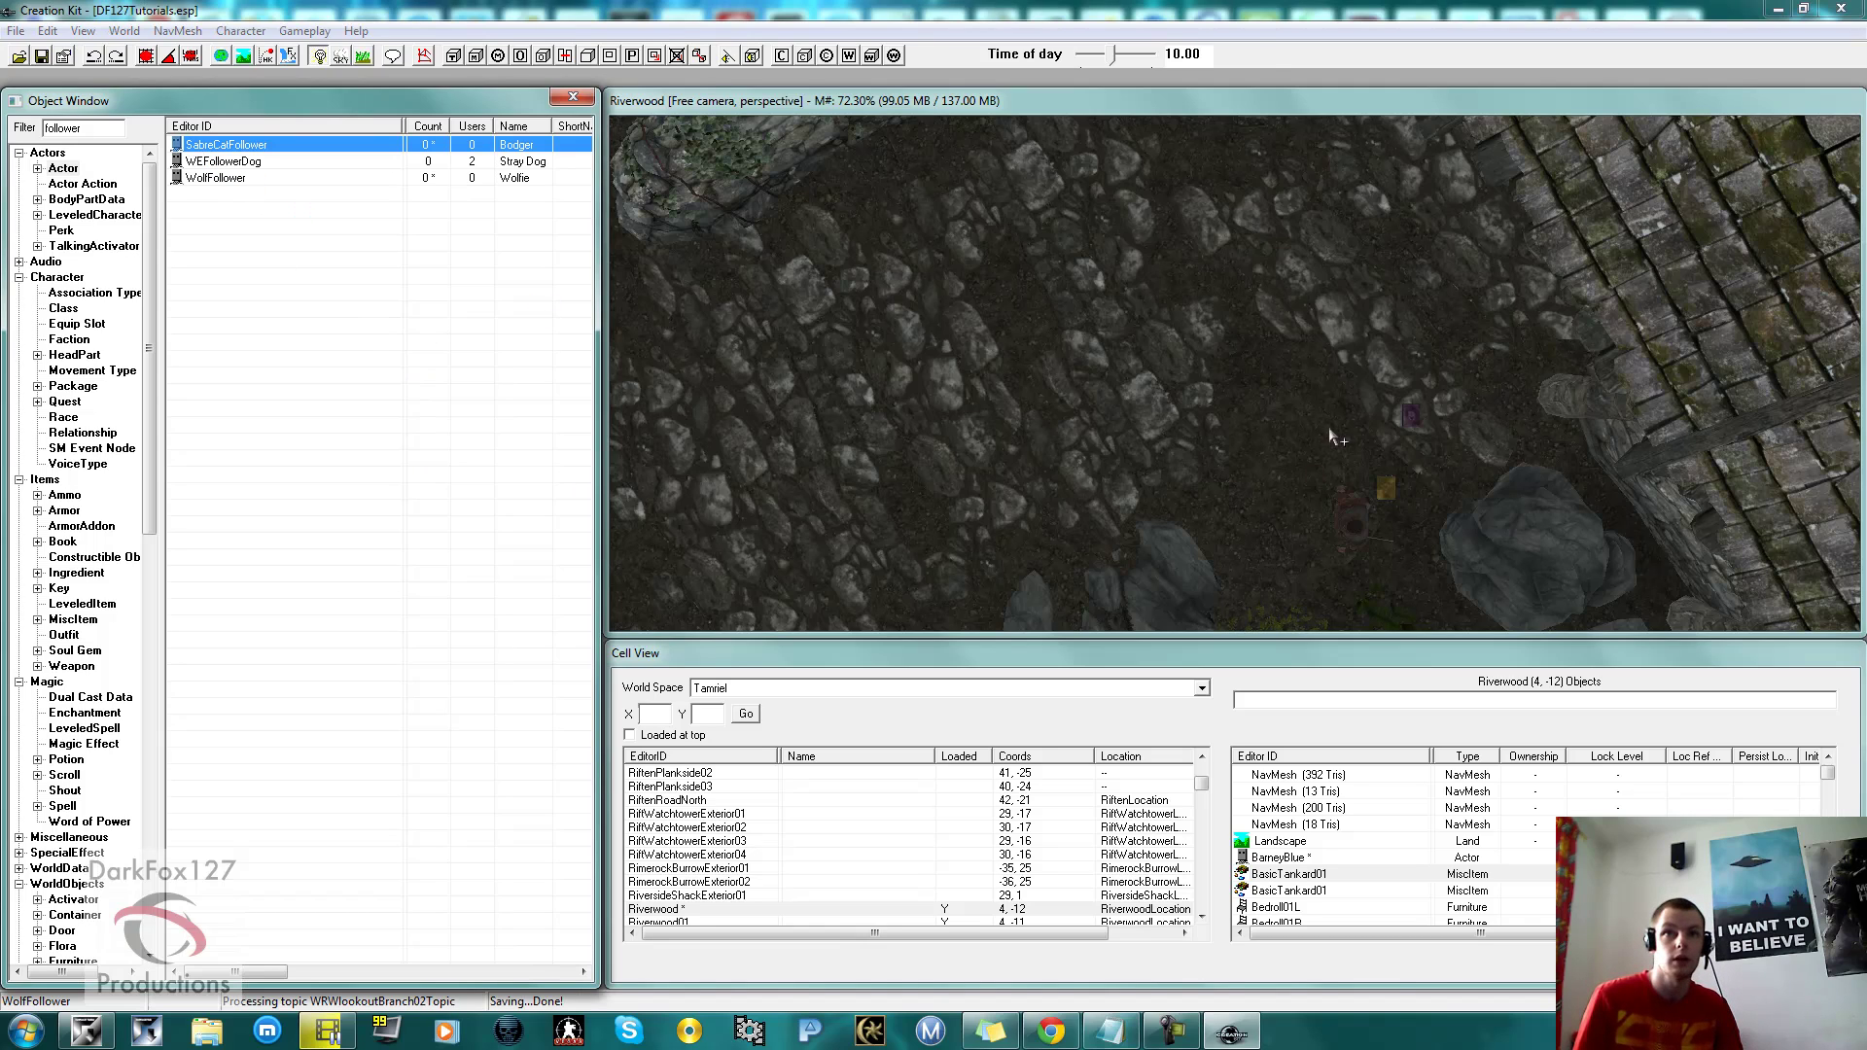
left_click_drag(1334, 438, 1304, 388)
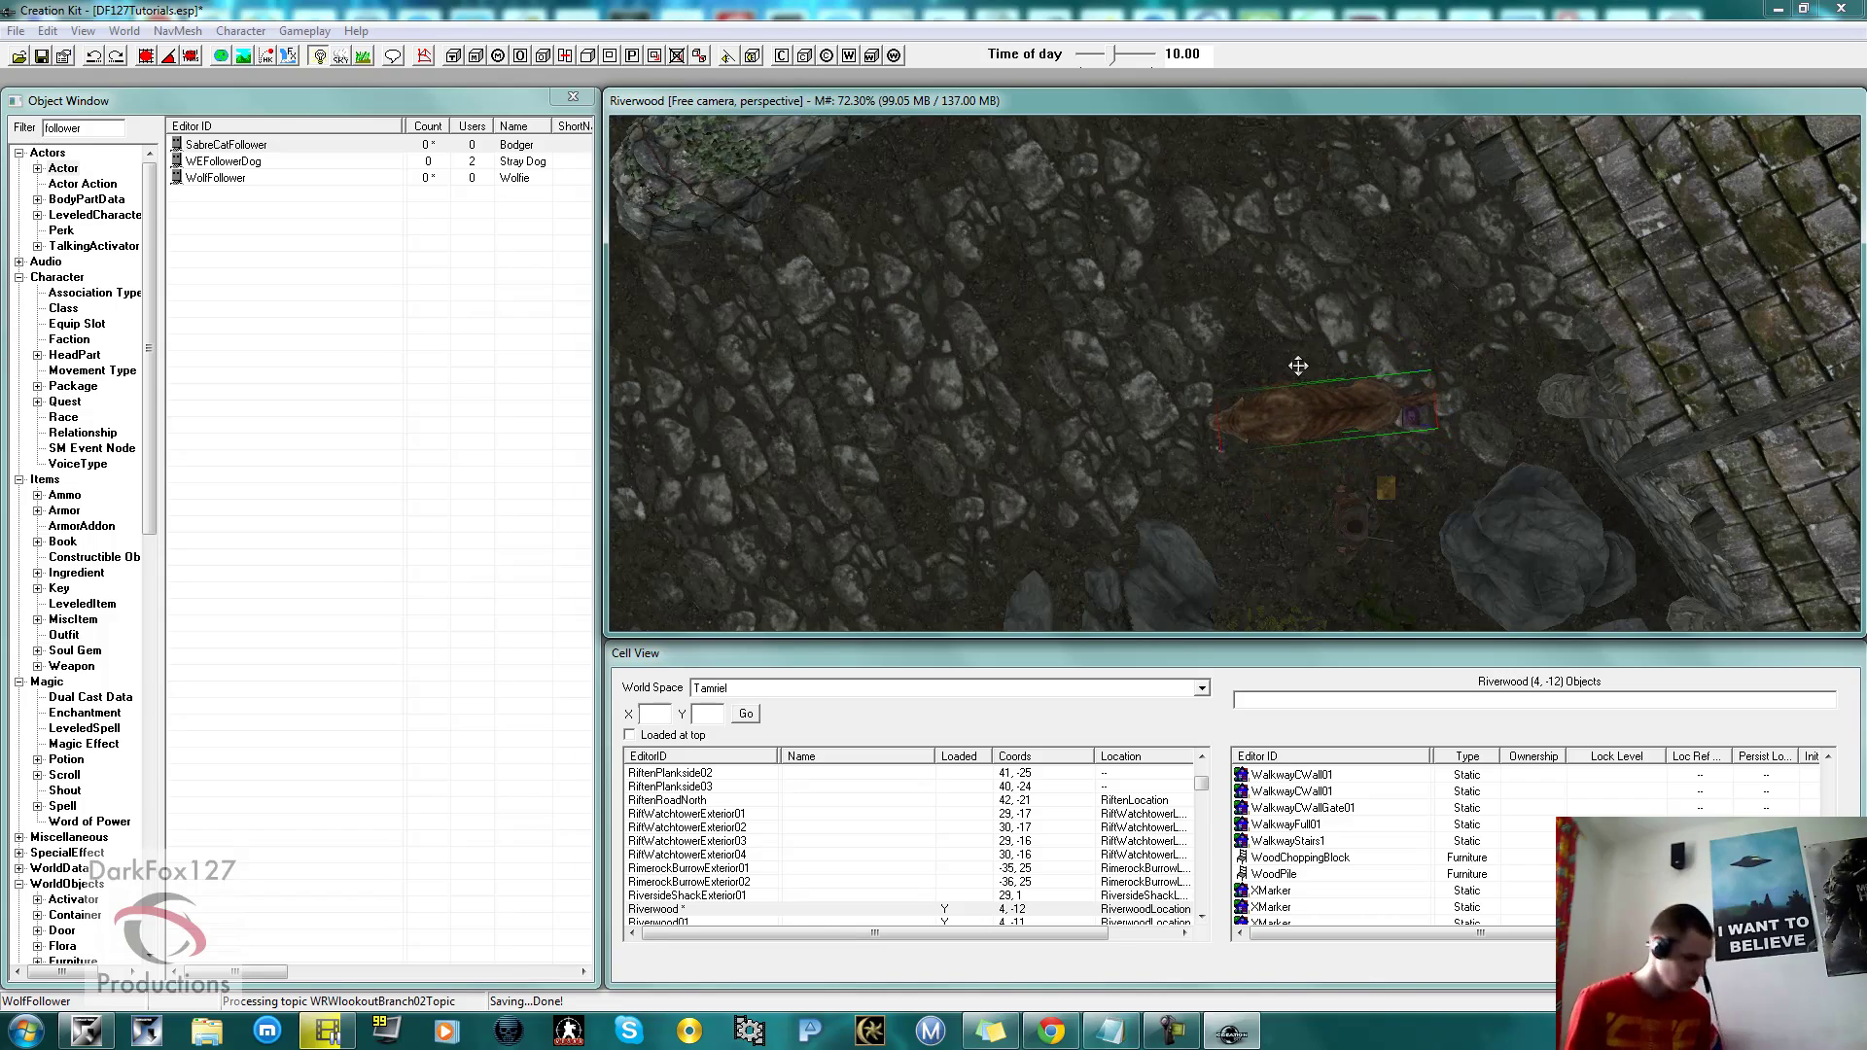
middle_click_drag(1298, 366, 1346, 311, "shift")
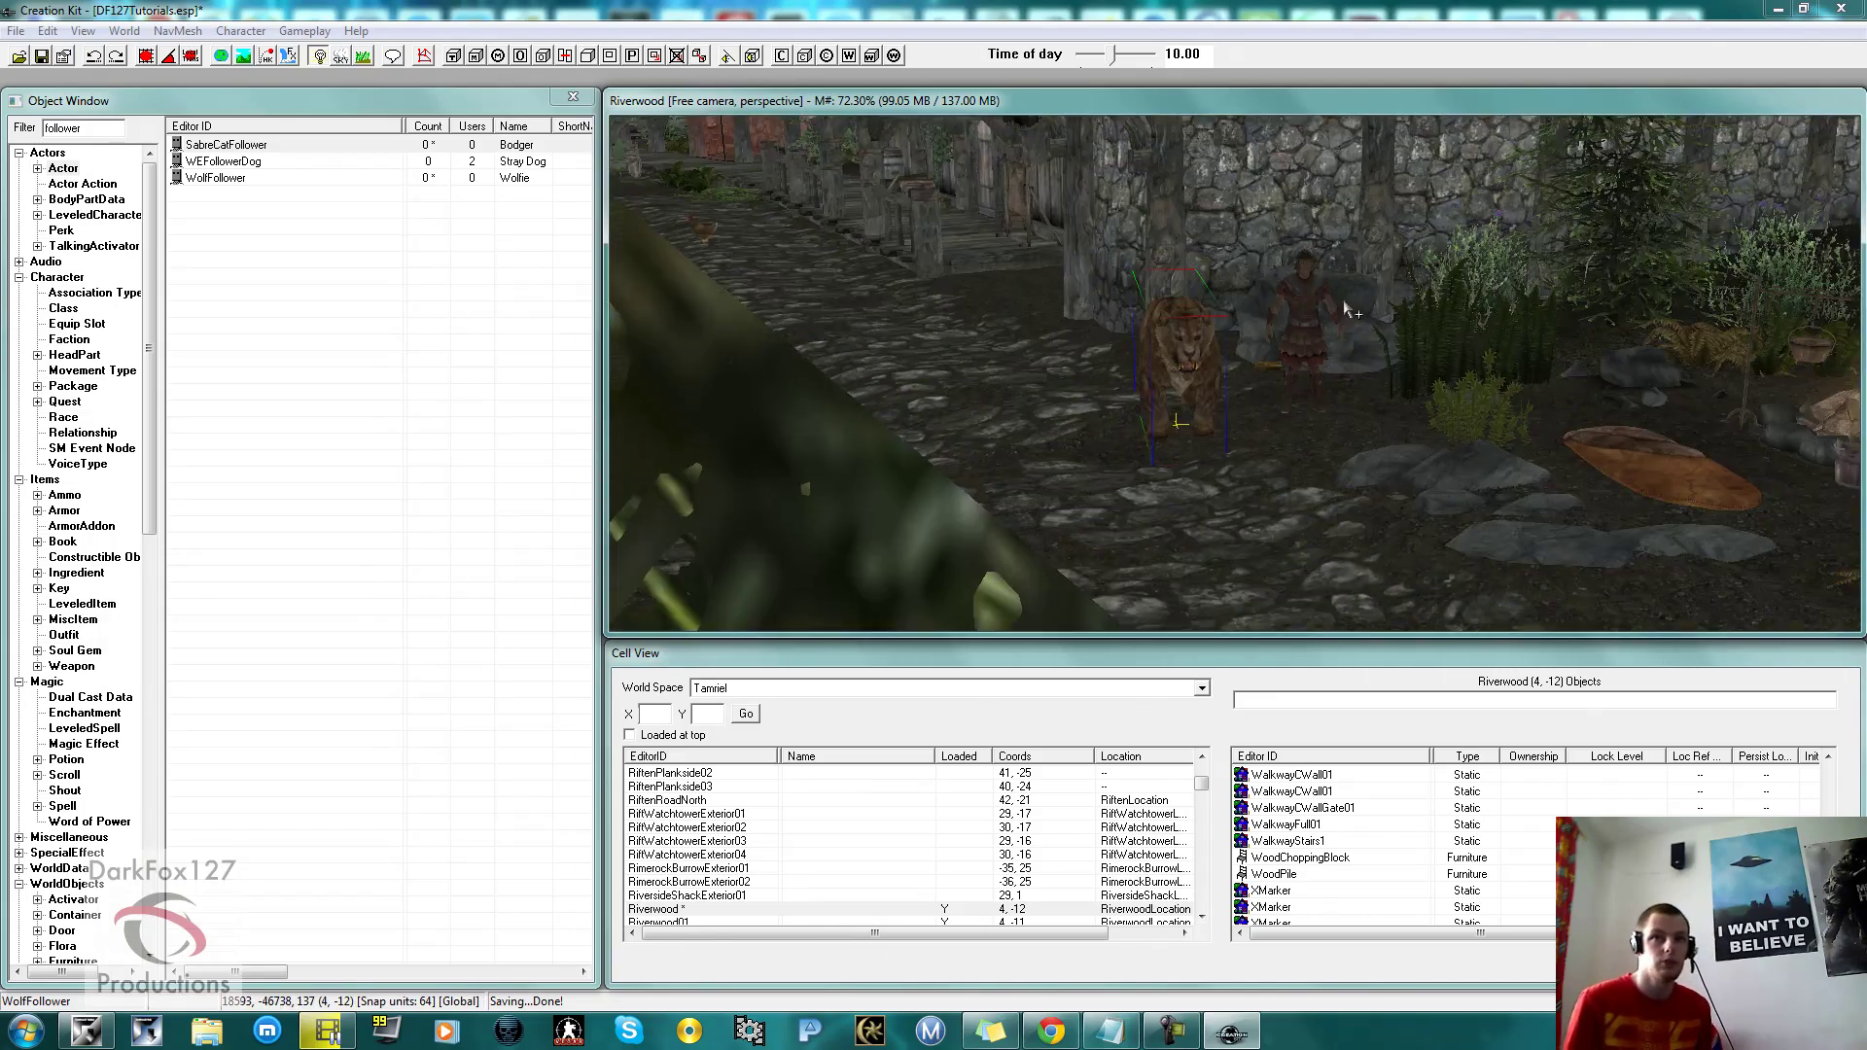
Delete the BarneyBlue actor standing beside the sabre cat in the Riverwood cell.
scroll(1346, 311, "up", 4)
left_click(1355, 308)
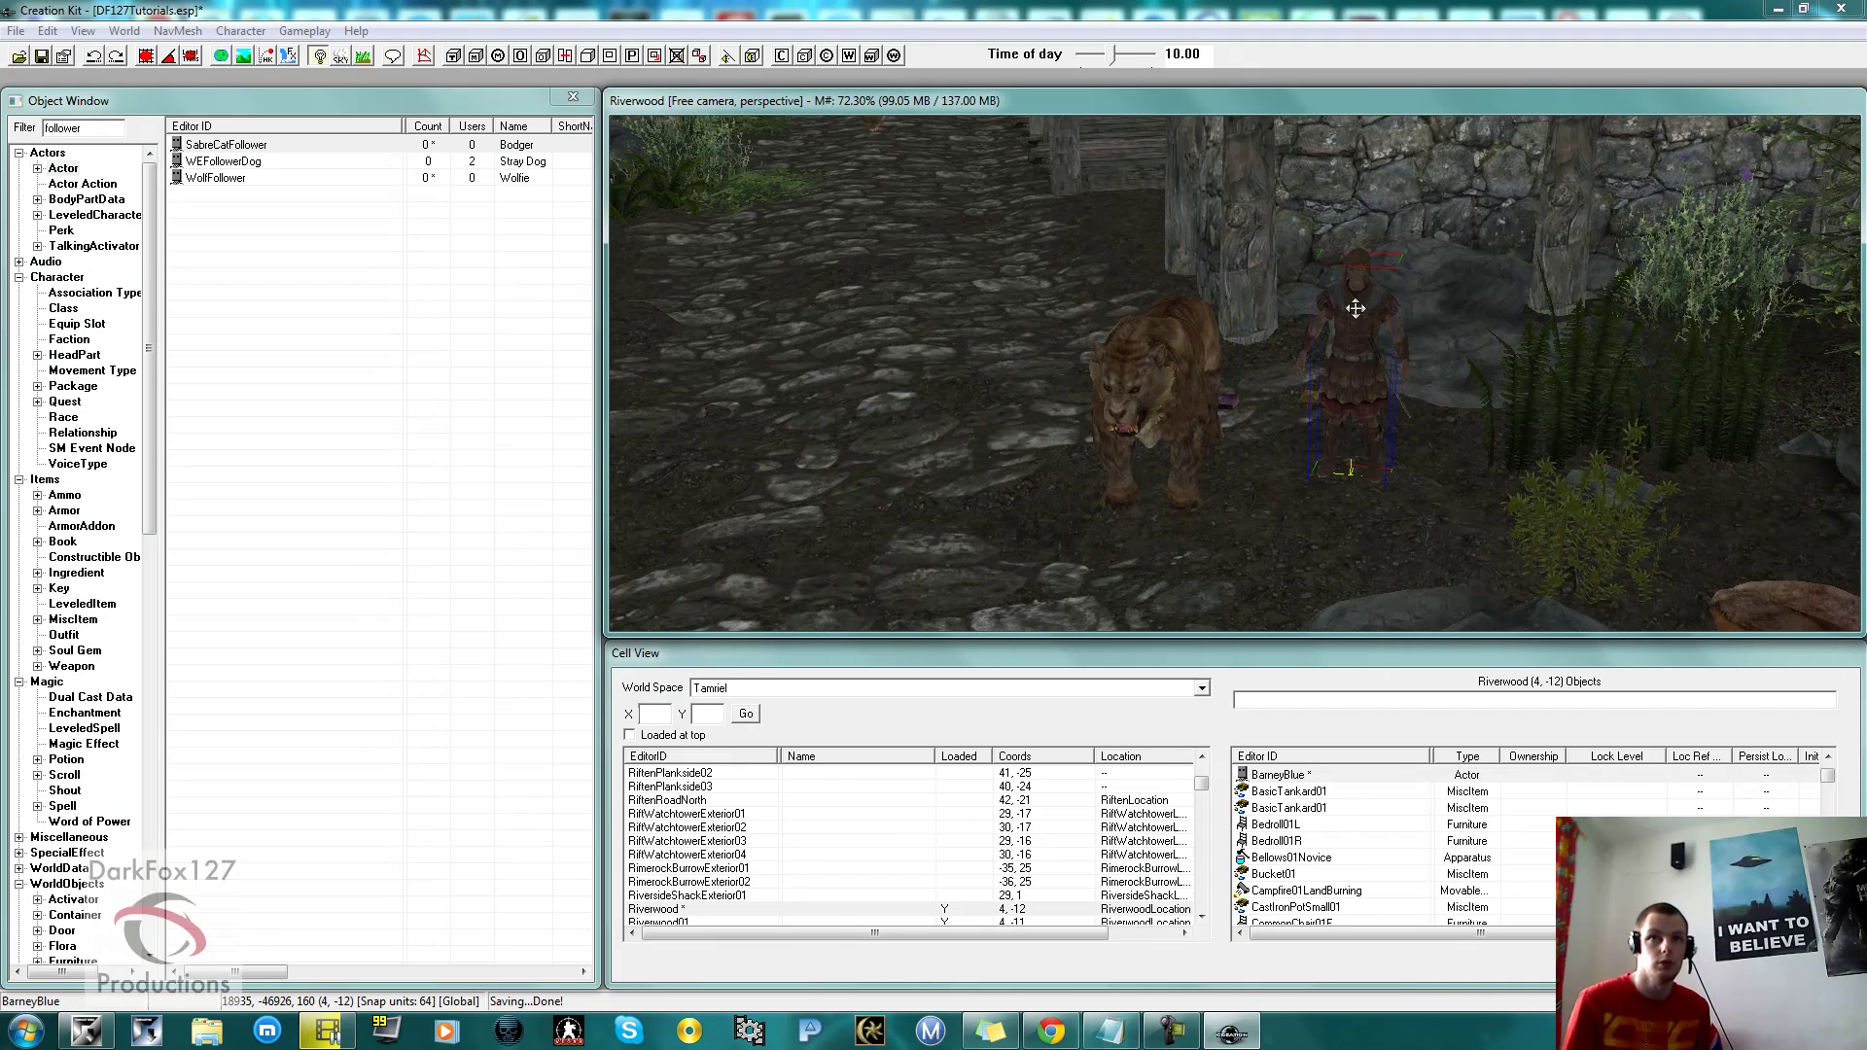
key("Delete")
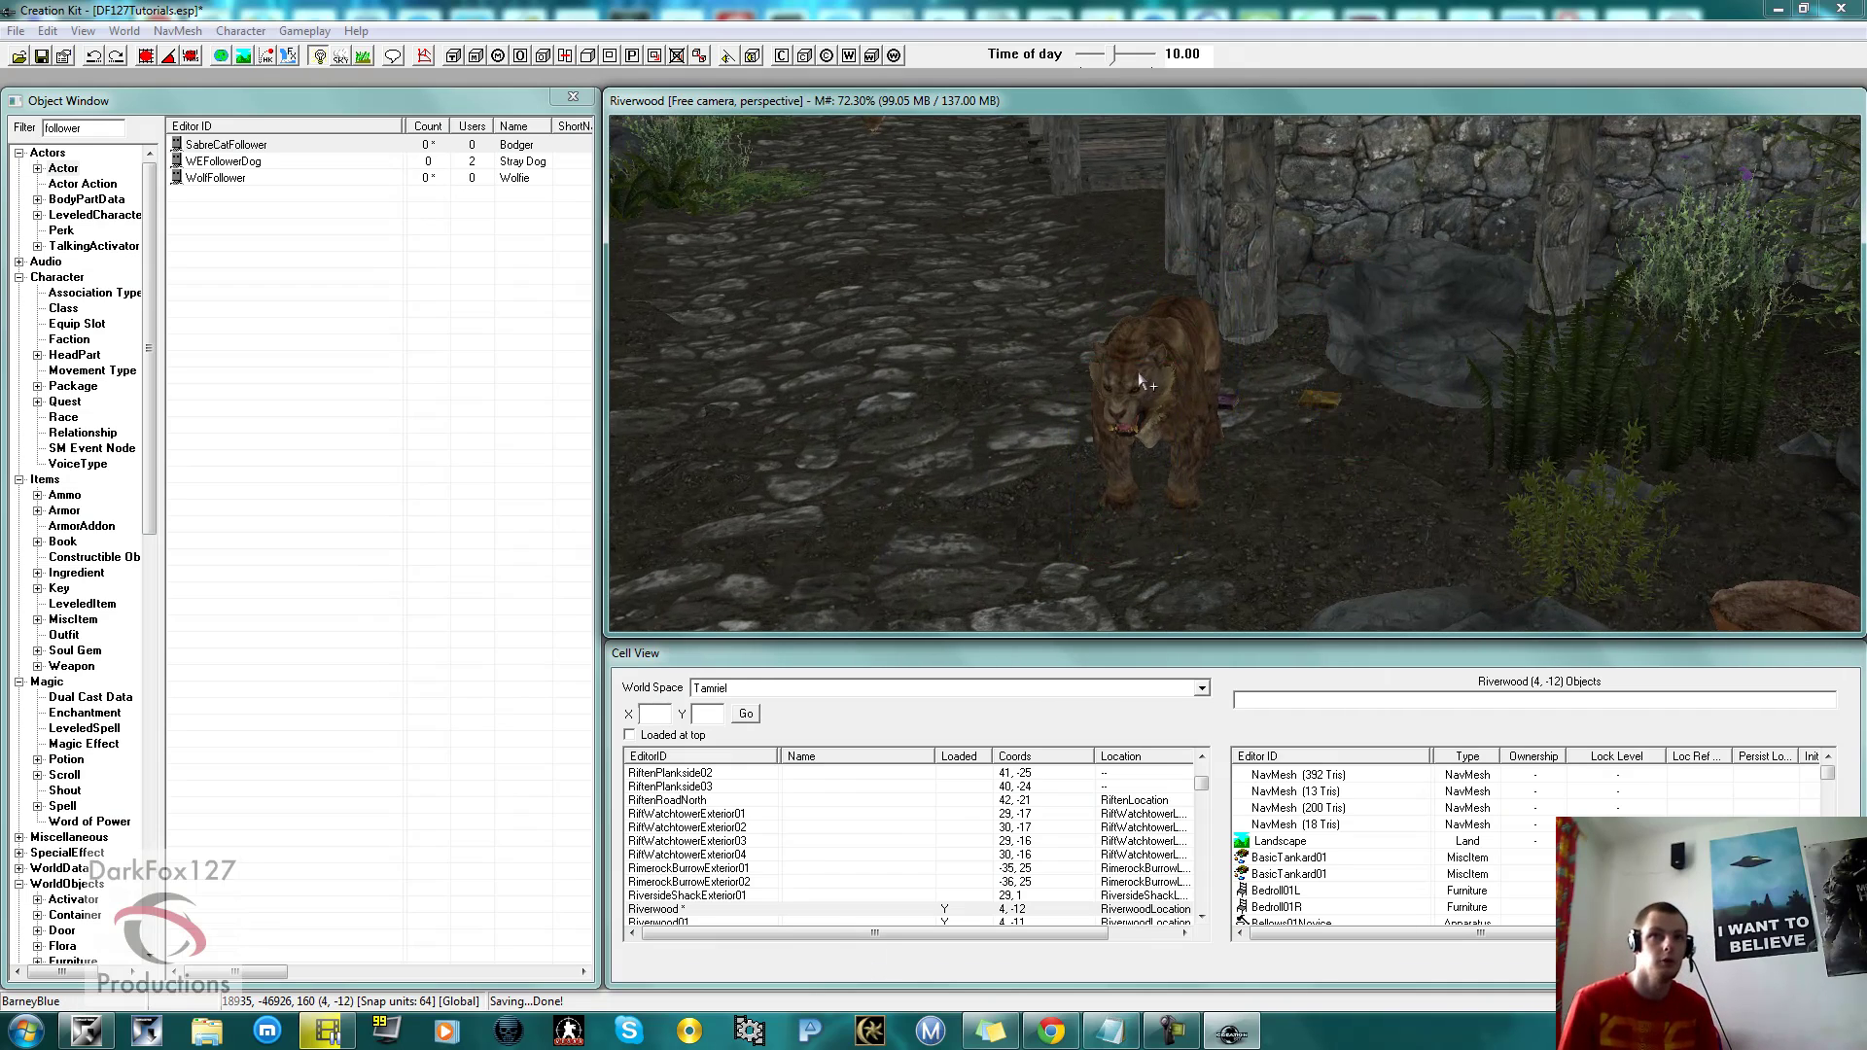
Move the placed sabre cat sideways towards the spot of the deleted actor and save the plugin.
left_click_drag(1143, 380, 1220, 387)
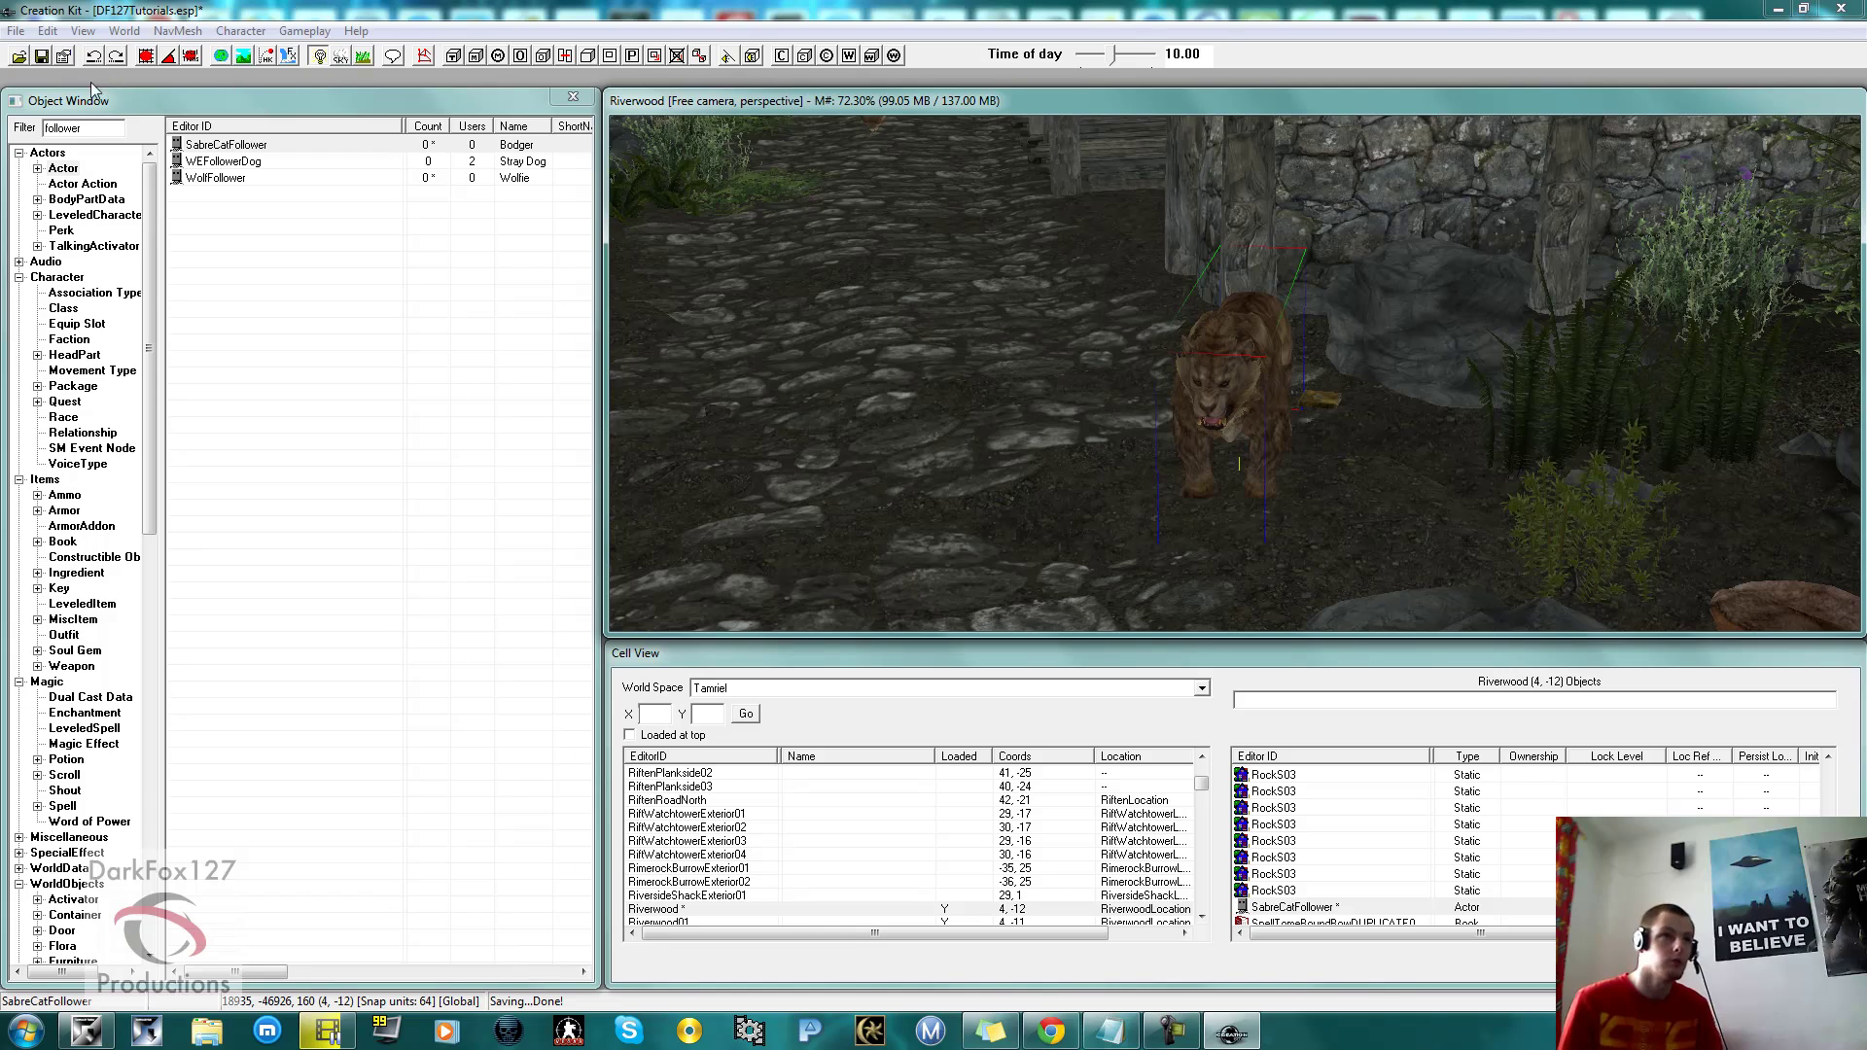
left_click(41, 56)
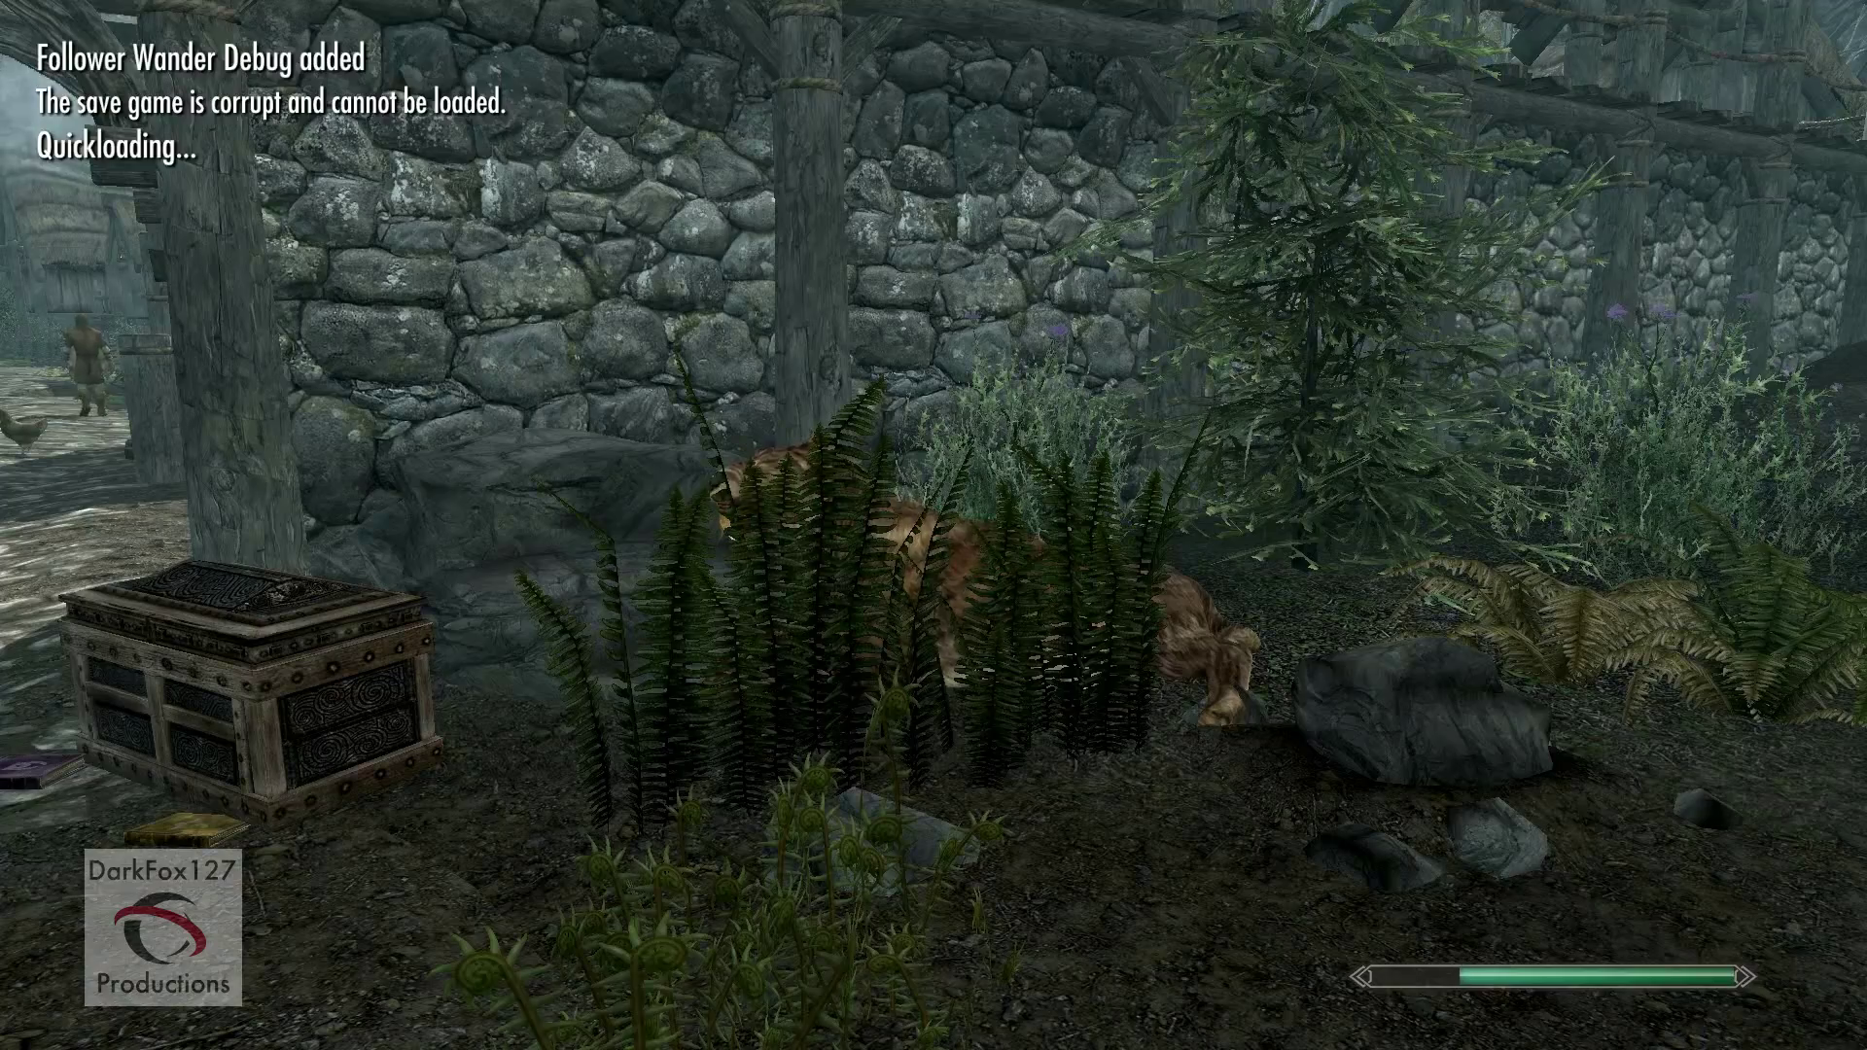
key("w")
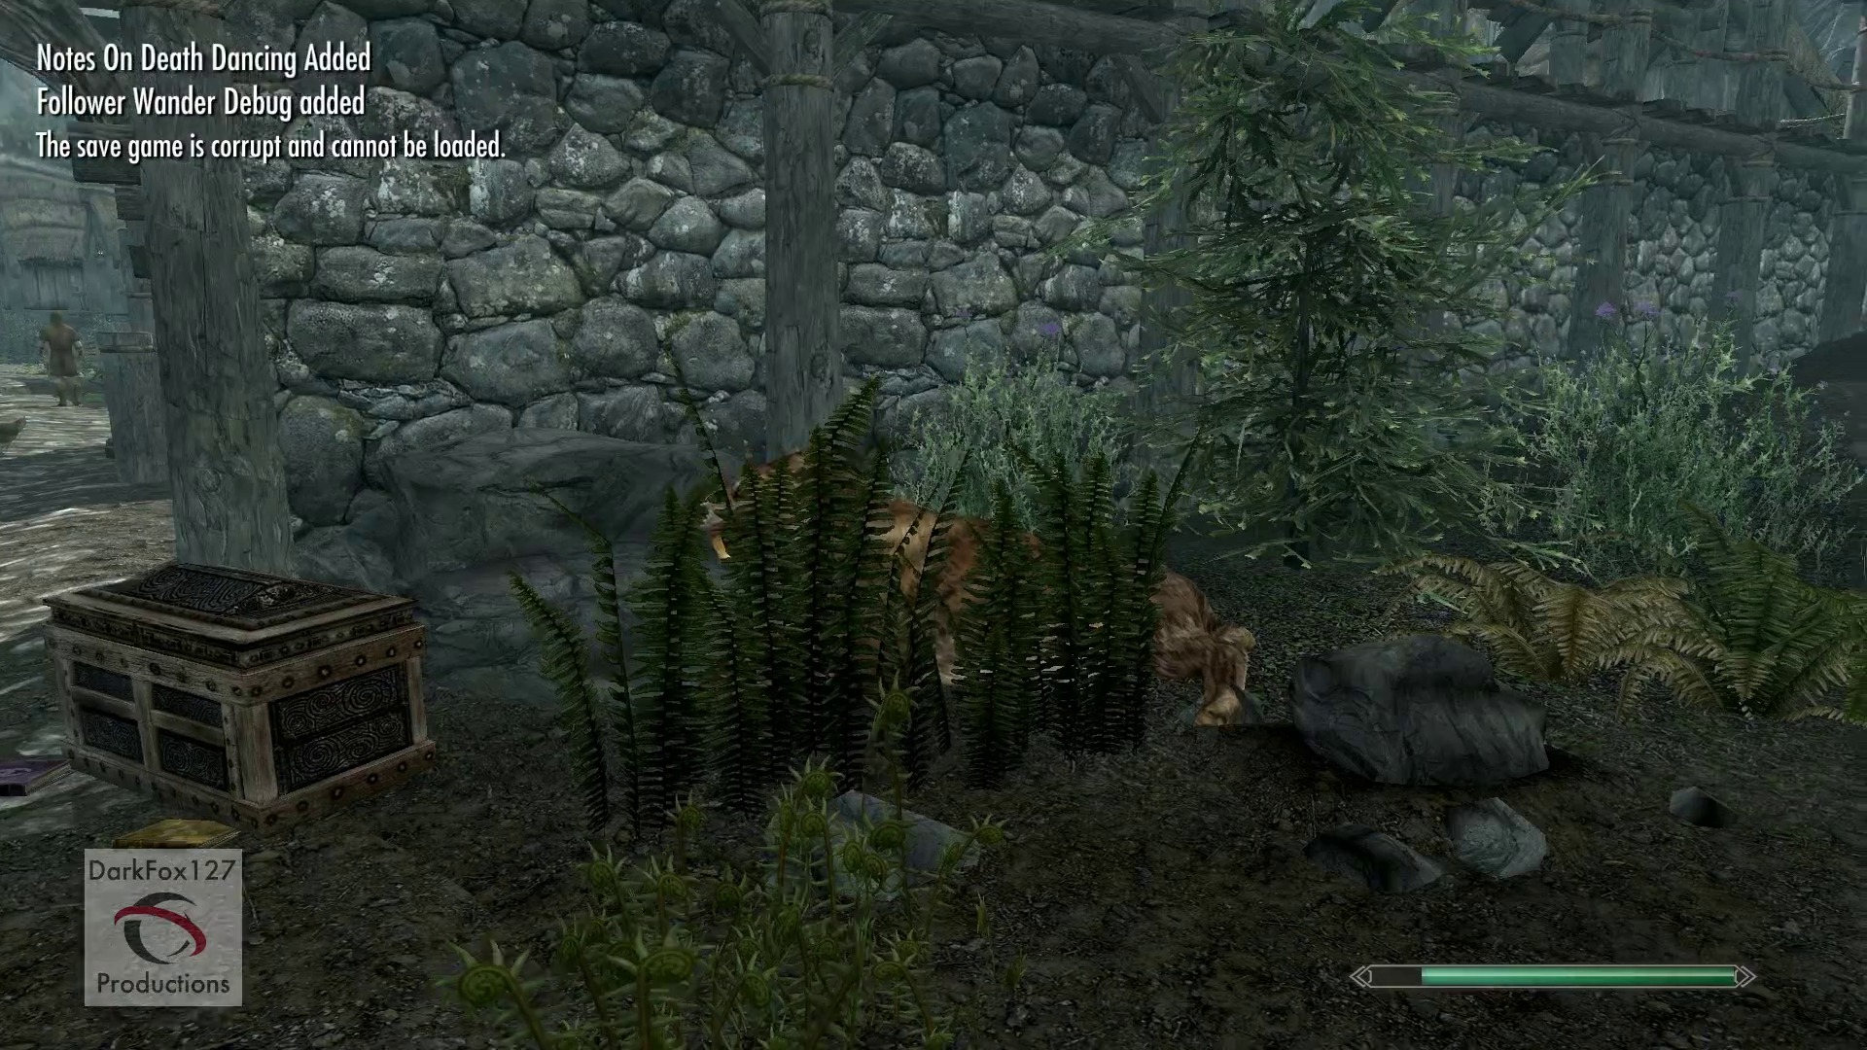
key("w")
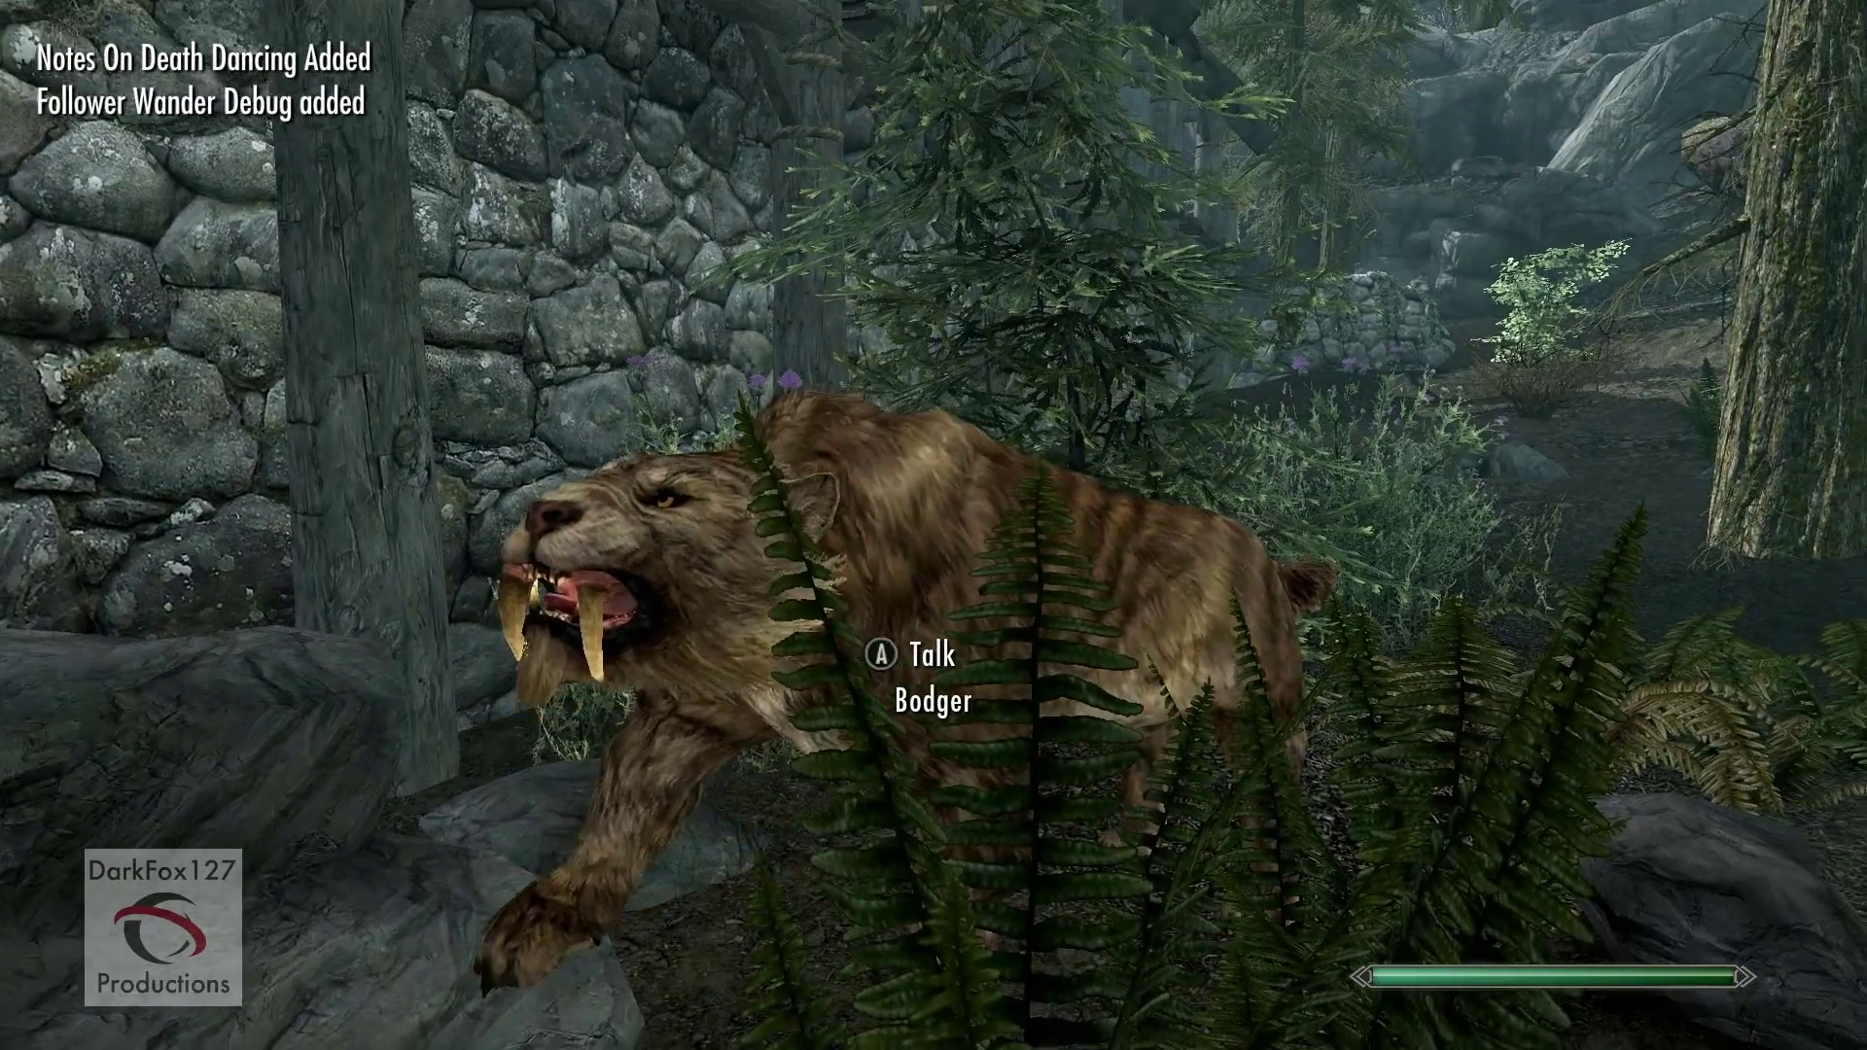
key("e")
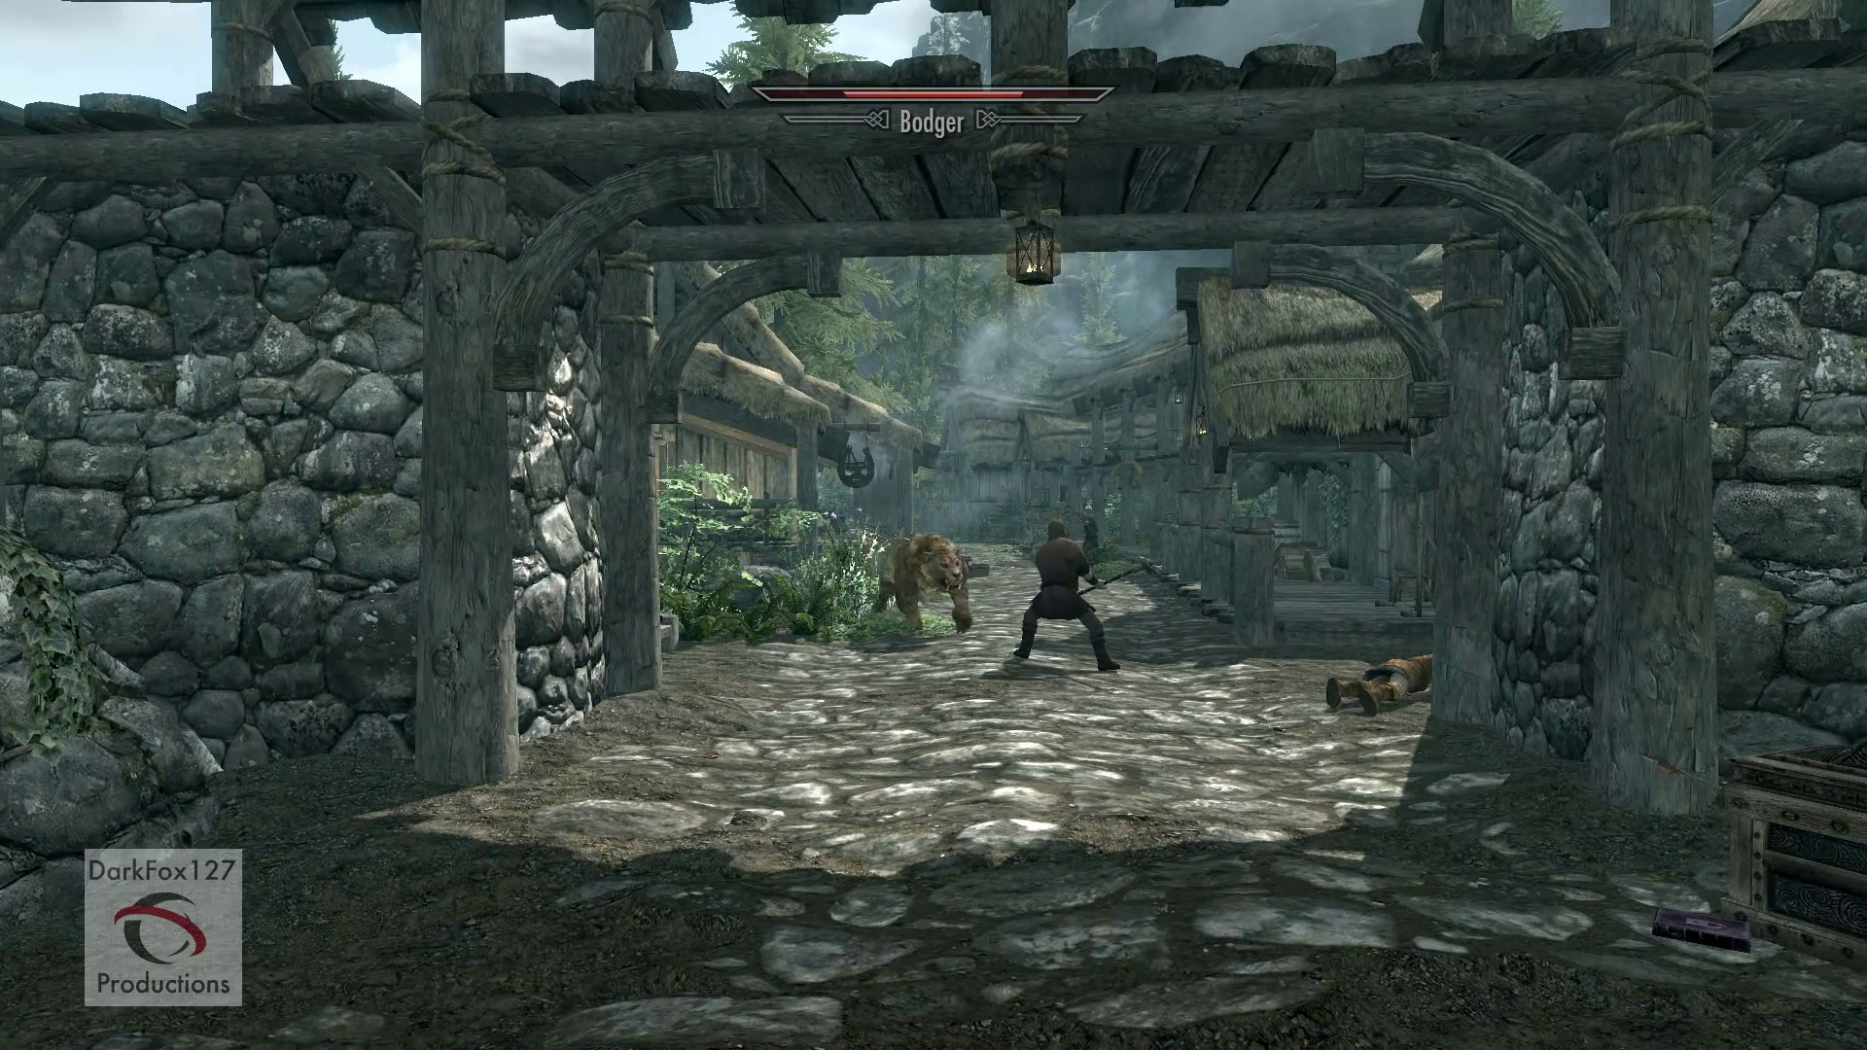
key("s")
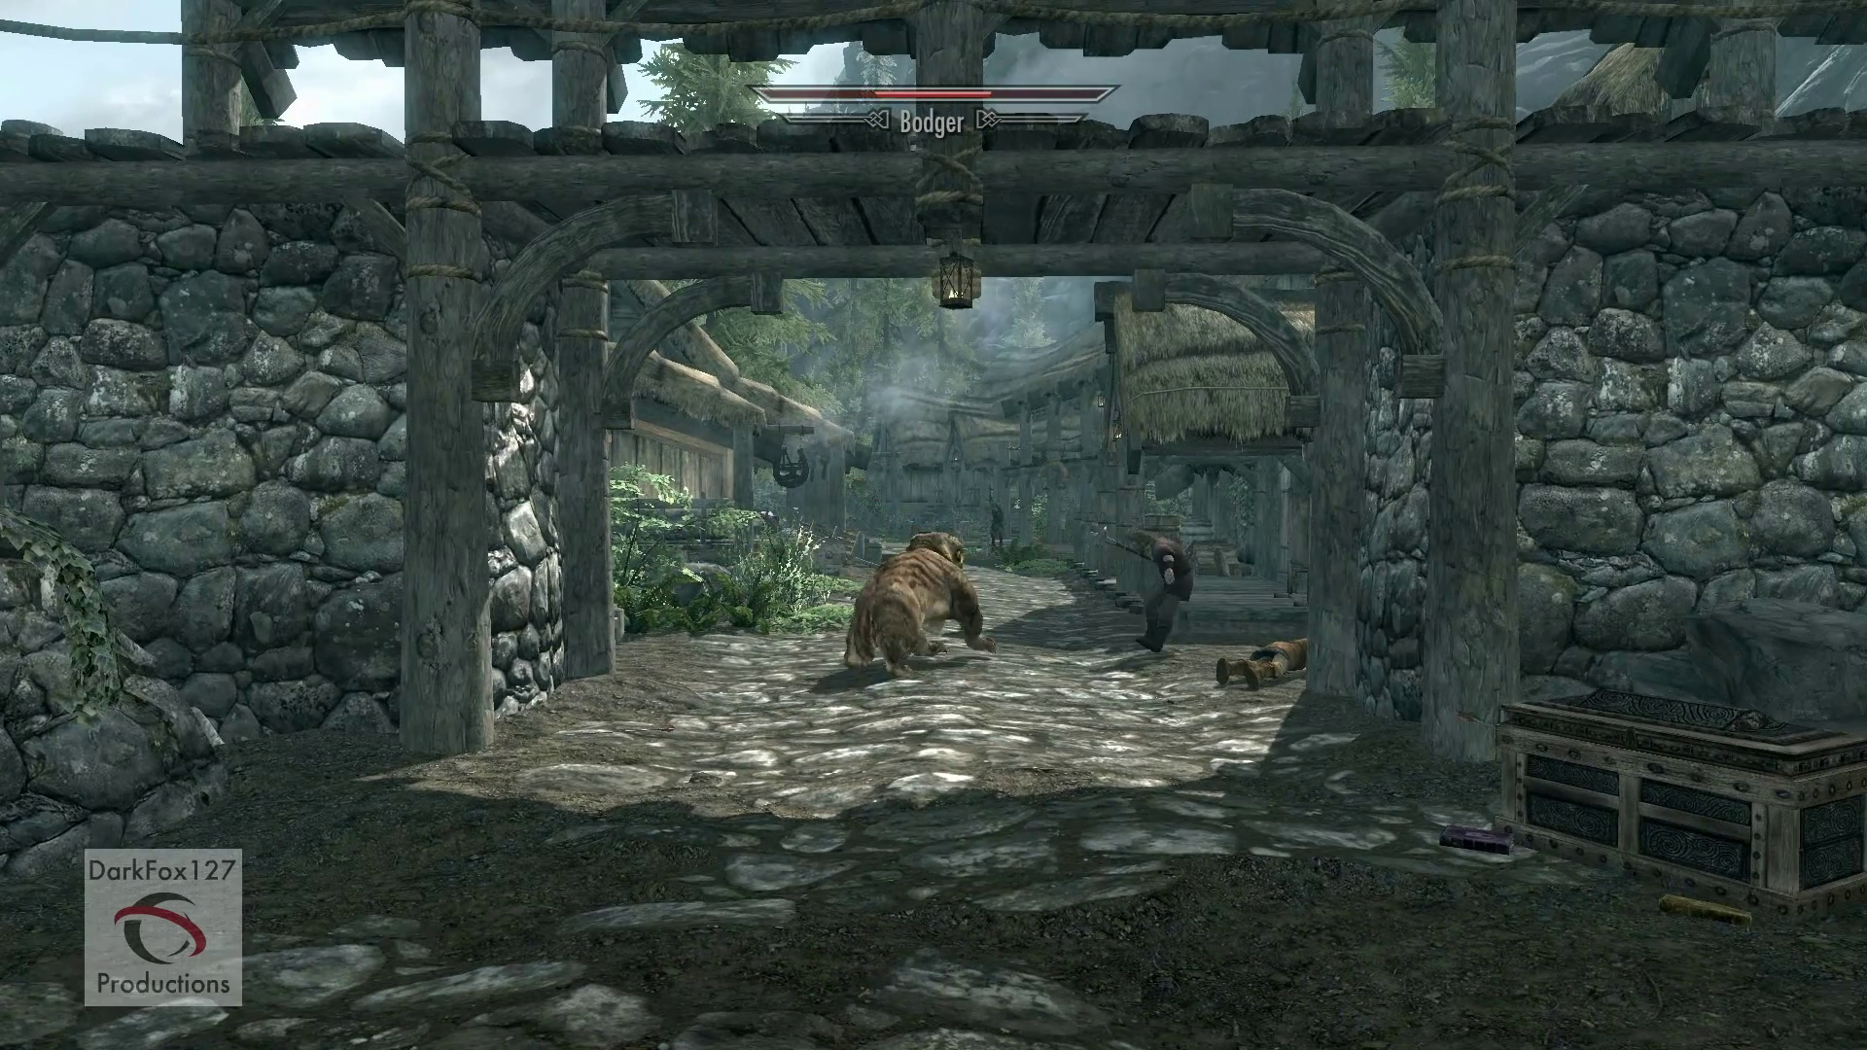
key("w")
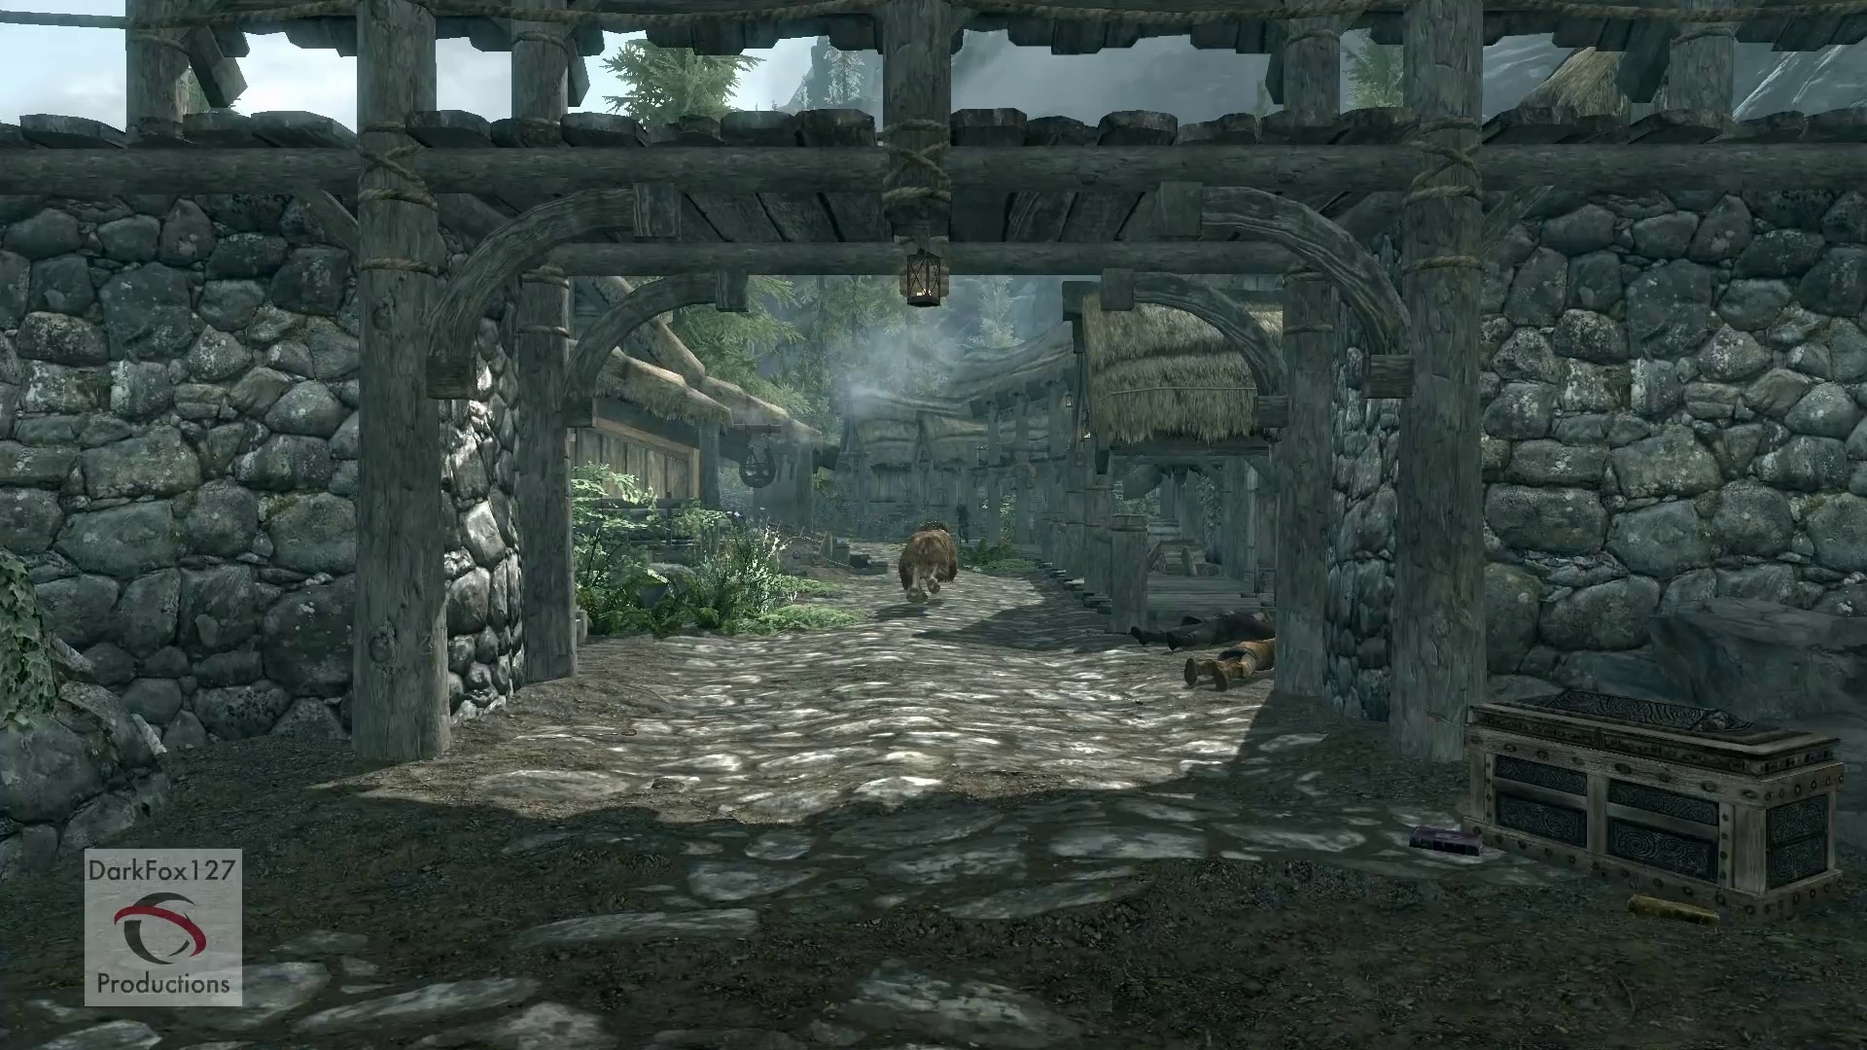